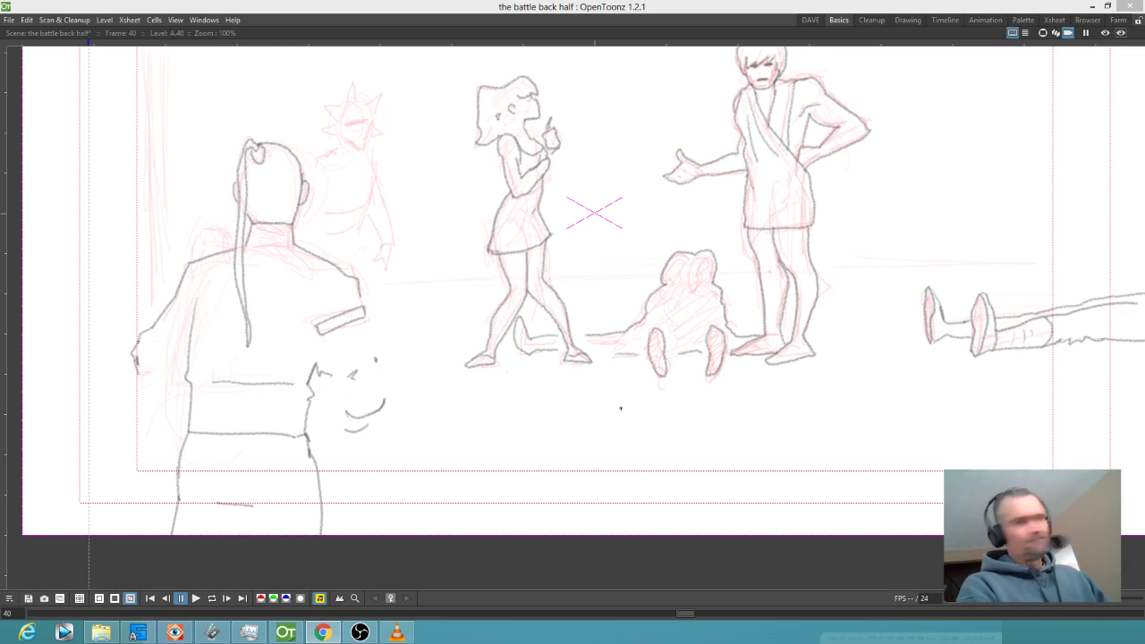
- Examine the drawing at frame 18, and return to frame 40 in the maximised viewer at 100% zoom
{"action": "left_click", "coordinate": [620, 408]}
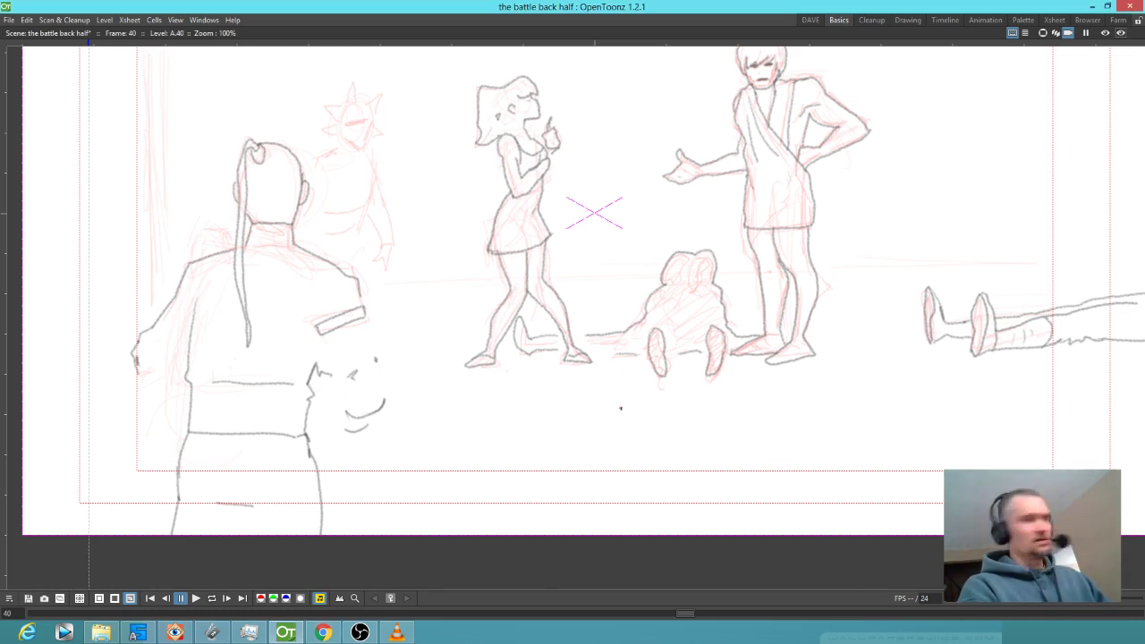
{"action": "key", "text": "grave"}
{"action": "key", "text": "grave"}
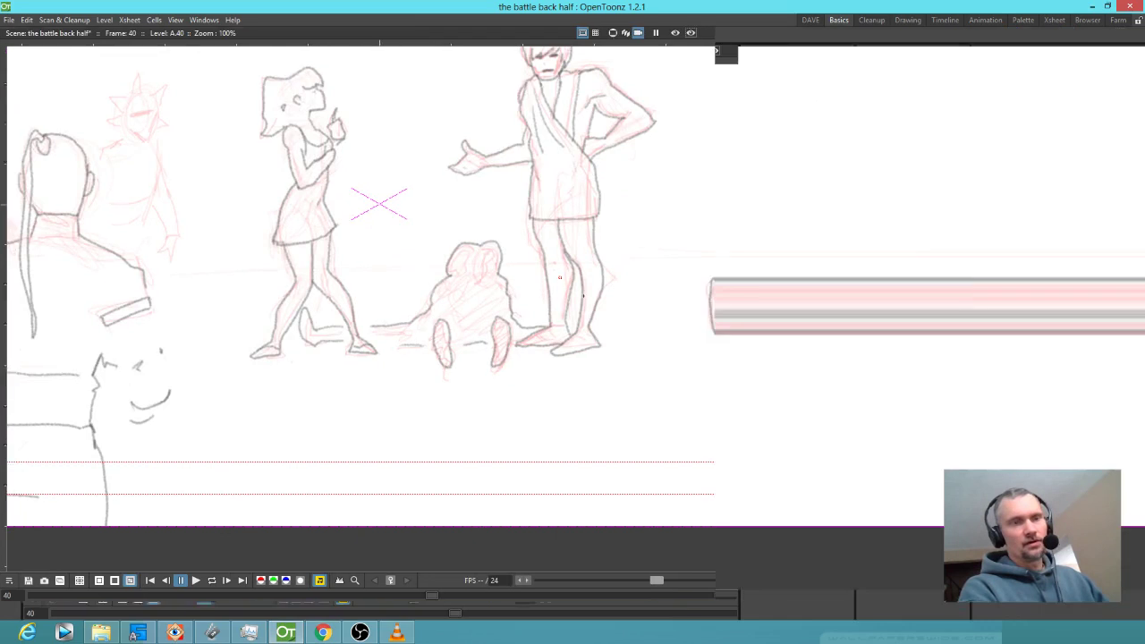
{"action": "left_click_drag", "start_coordinate": [580, 262], "coordinate": [558, 358]}
{"action": "key", "text": "grave"}
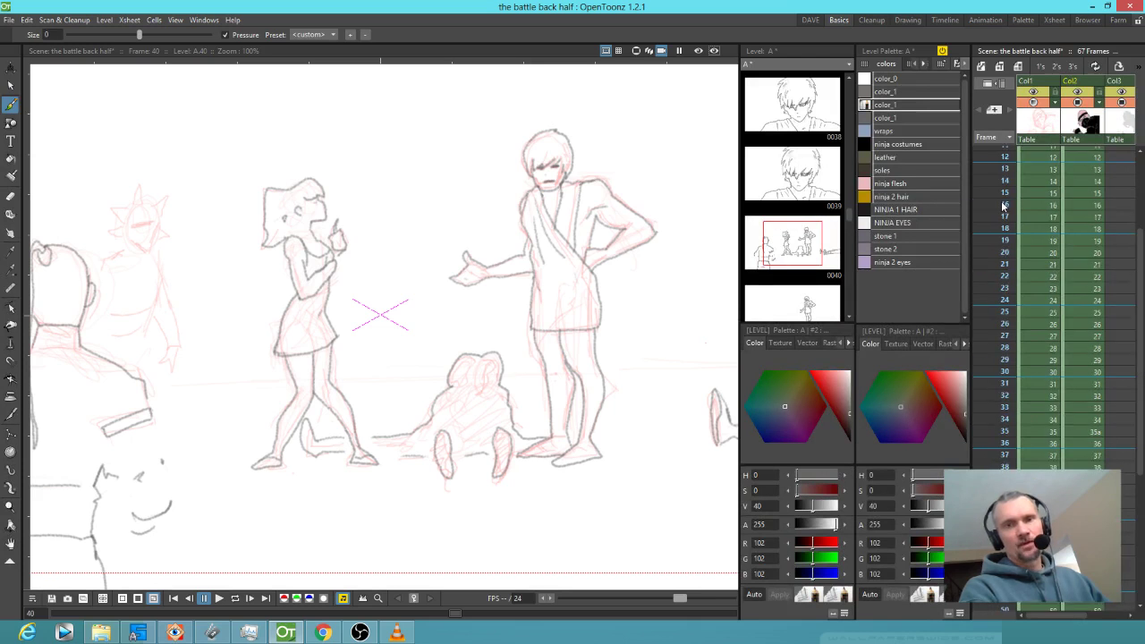
{"action": "left_click_drag", "start_coordinate": [1006, 208], "coordinate": [1005, 229]}
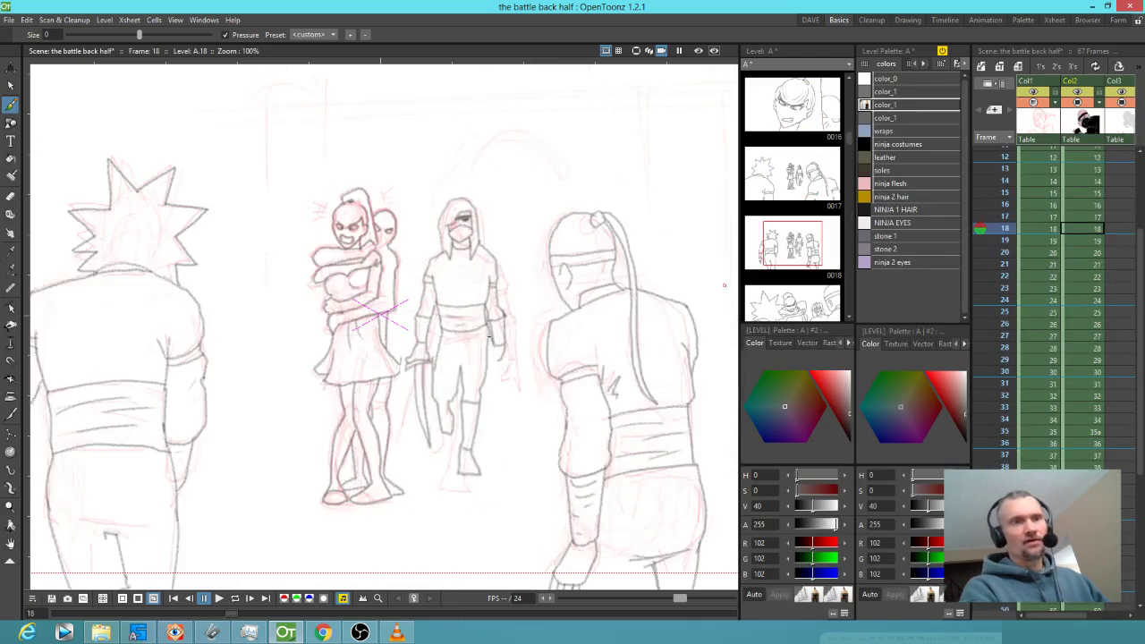
{"action": "scroll", "coordinate": [490, 338], "scroll_direction": "down", "scroll_amount": 5}
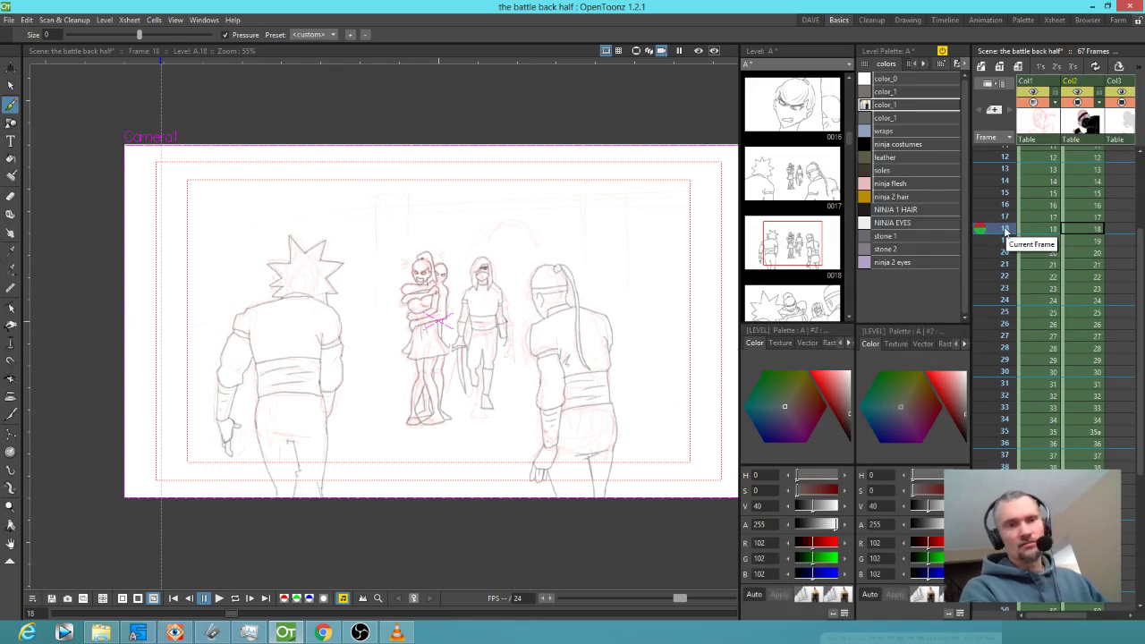
{"action": "left_click_drag", "start_coordinate": [1005, 230], "coordinate": [1004, 491]}
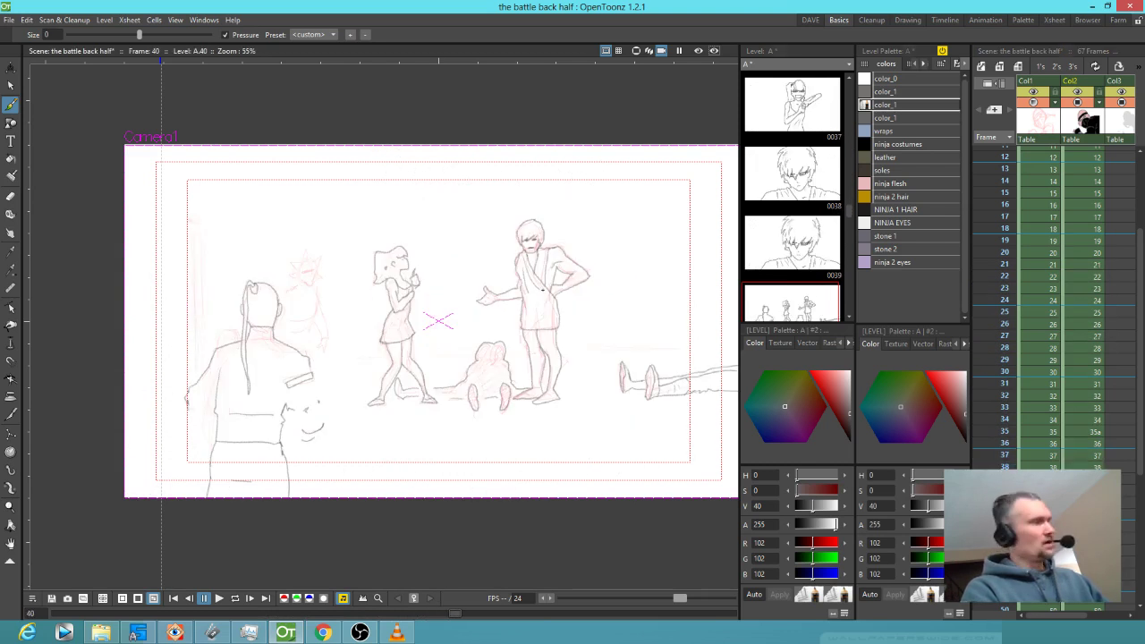
{"action": "key", "text": "grave"}
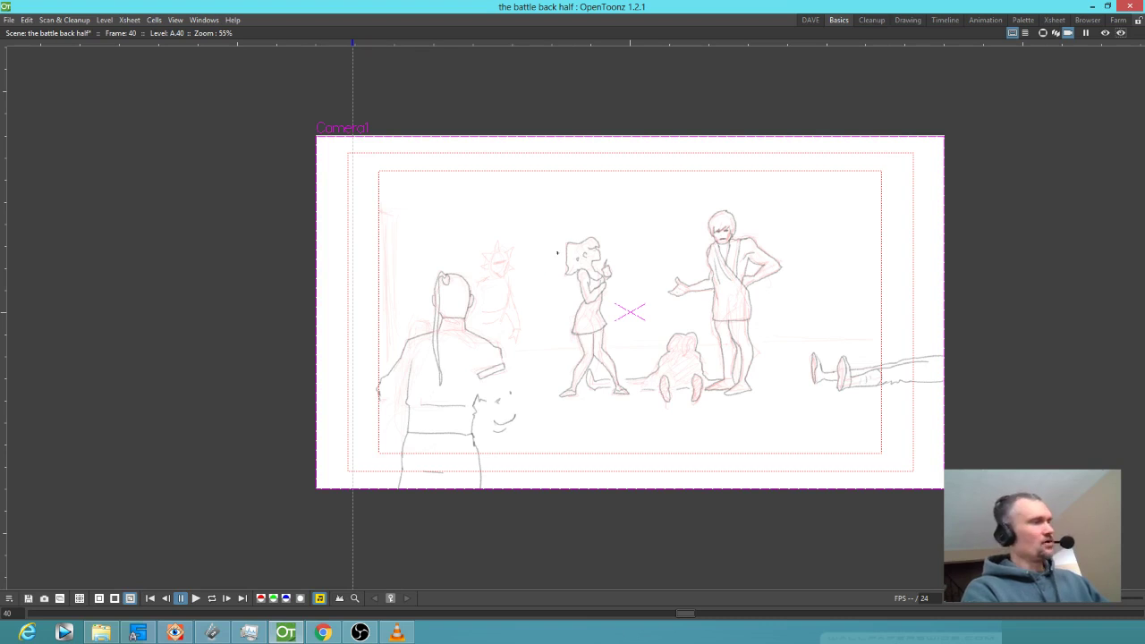
{"action": "key", "text": "alt+0"}
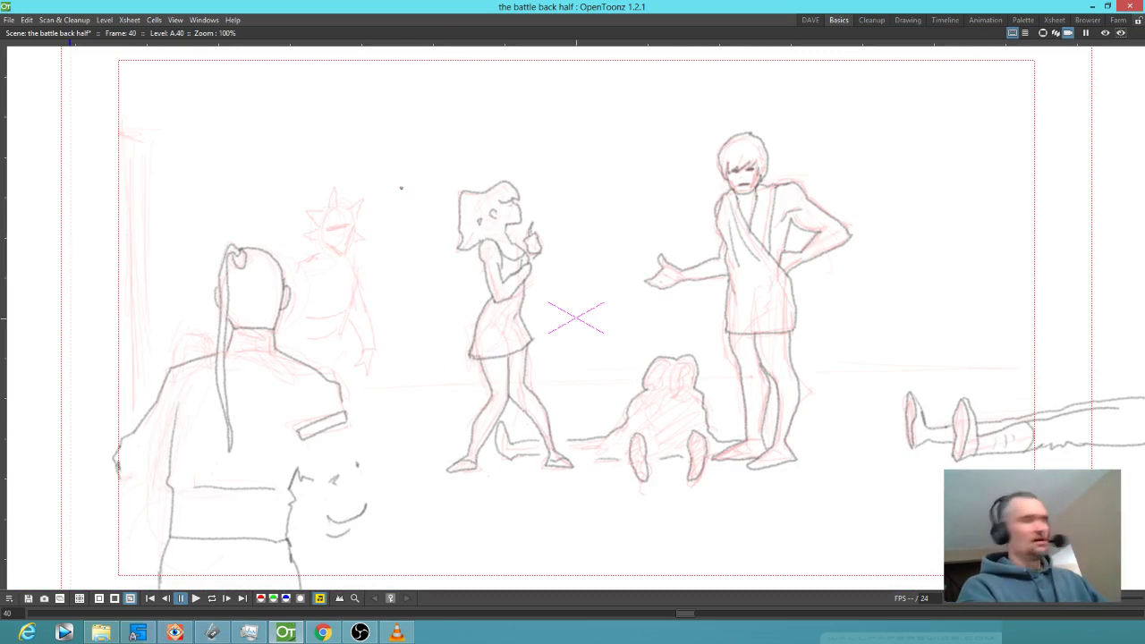
- Set the custom DPI of level A to 72 in the level settings
{"action": "left_click", "coordinate": [105, 20]}
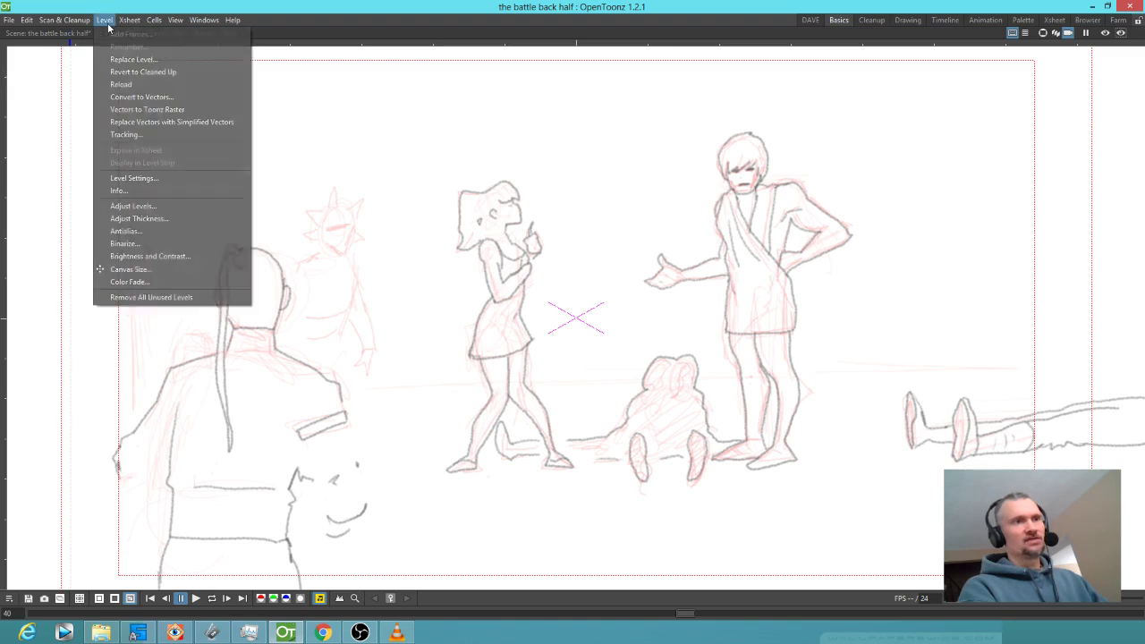
{"action": "left_click", "coordinate": [143, 179]}
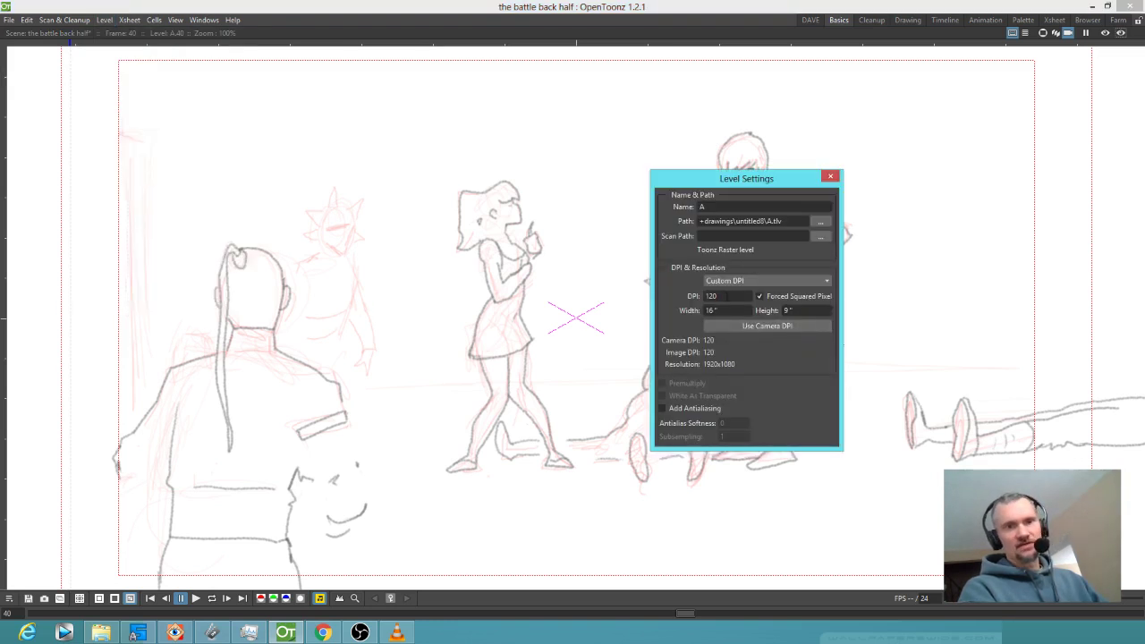
{"action": "double_click", "coordinate": [713, 296]}
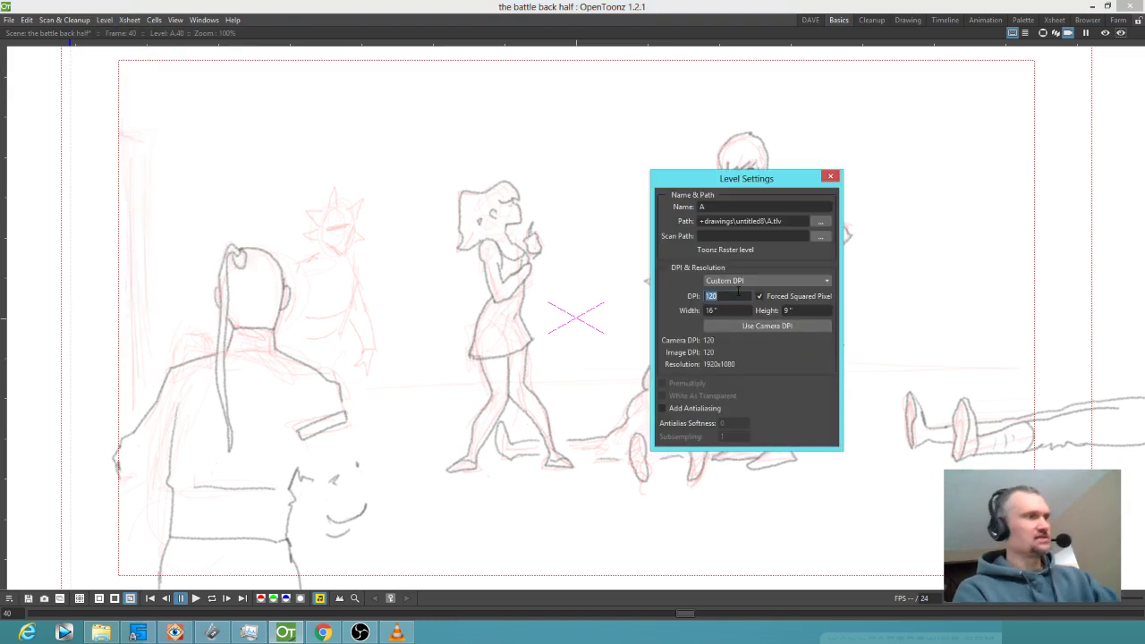
{"action": "type", "text": "72"}
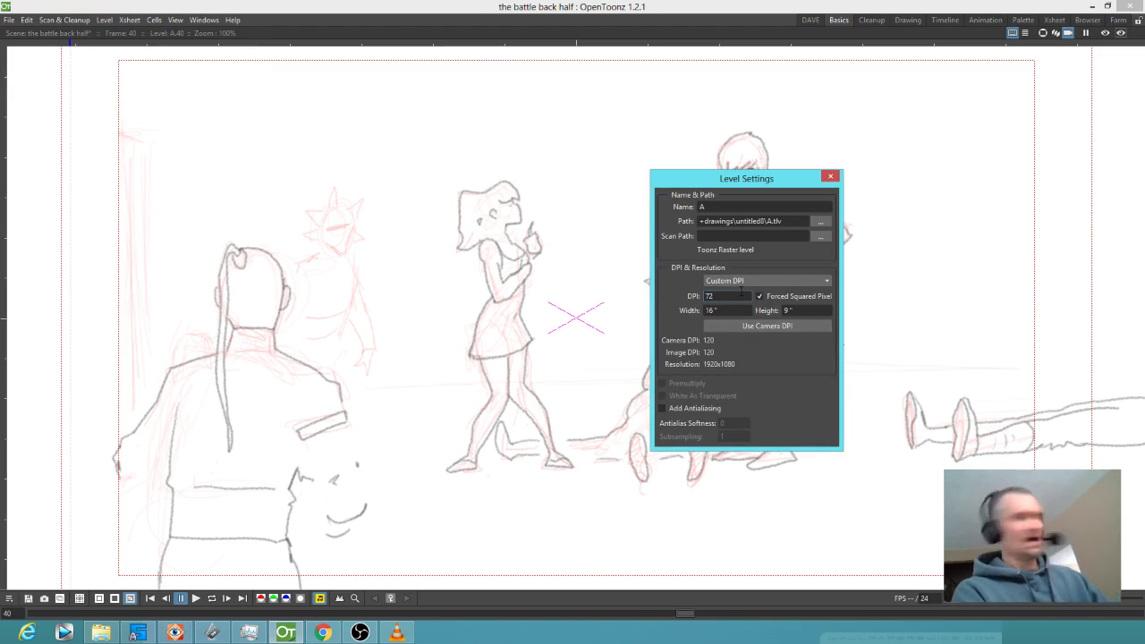
{"action": "key", "text": "Return"}
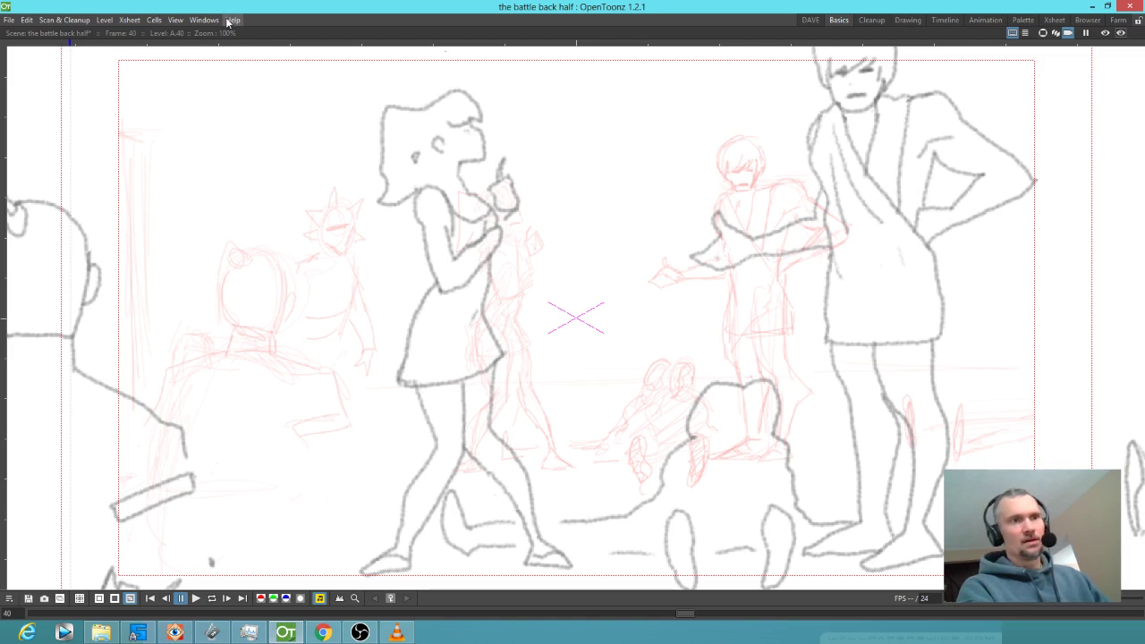
{"action": "scroll", "coordinate": [544, 289], "scroll_direction": "down", "scroll_amount": 5}
{"action": "scroll", "coordinate": [551, 278], "scroll_direction": "up", "scroll_amount": 4}
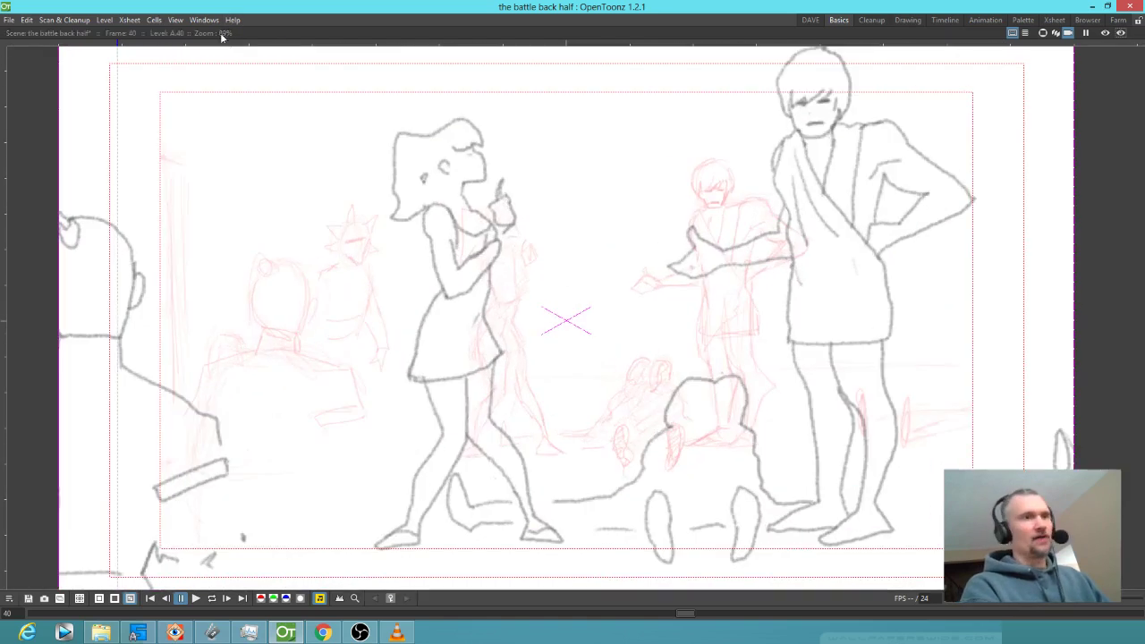
- Set the custom DPI of level A back to 120 and close the level settings
{"action": "left_click", "coordinate": [106, 21]}
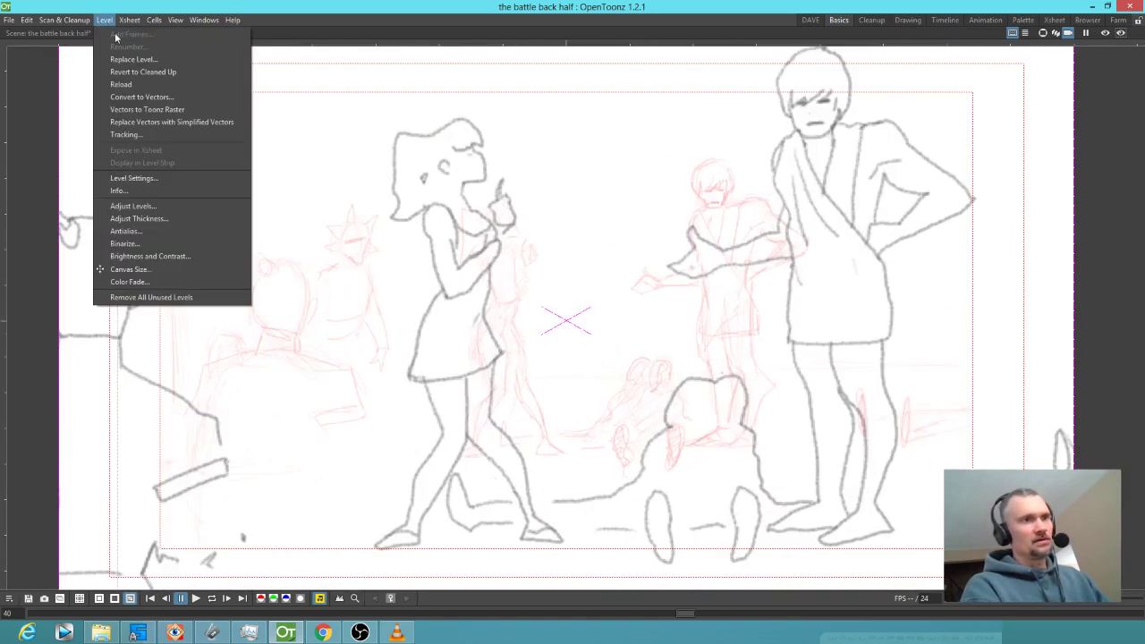
{"action": "left_click", "coordinate": [156, 182]}
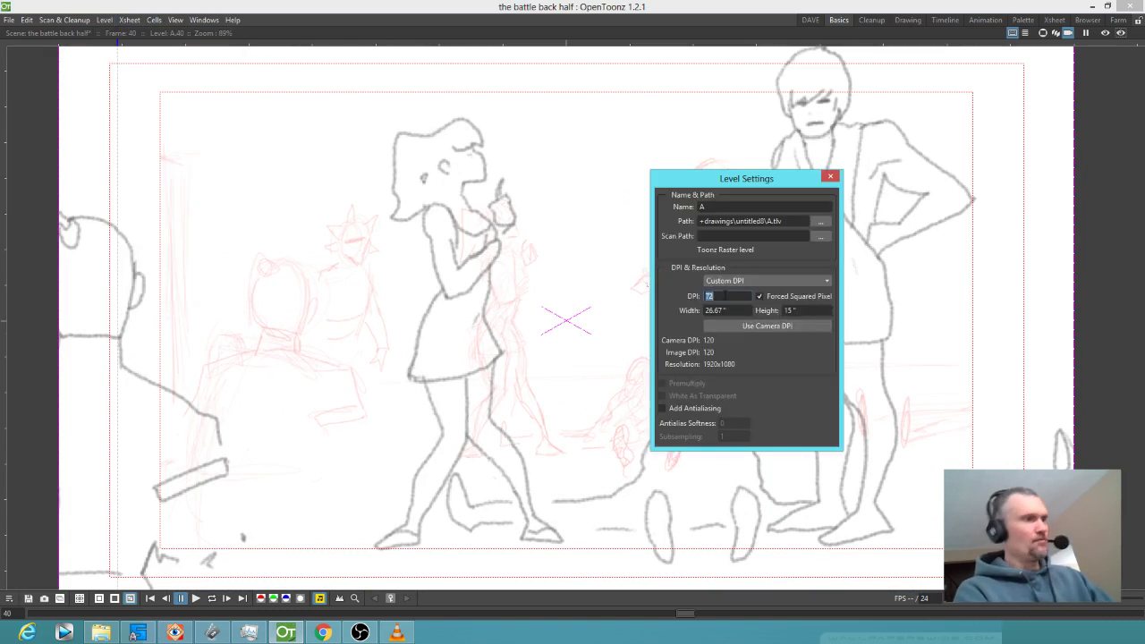
{"action": "type", "text": "120"}
{"action": "key", "text": "Return"}
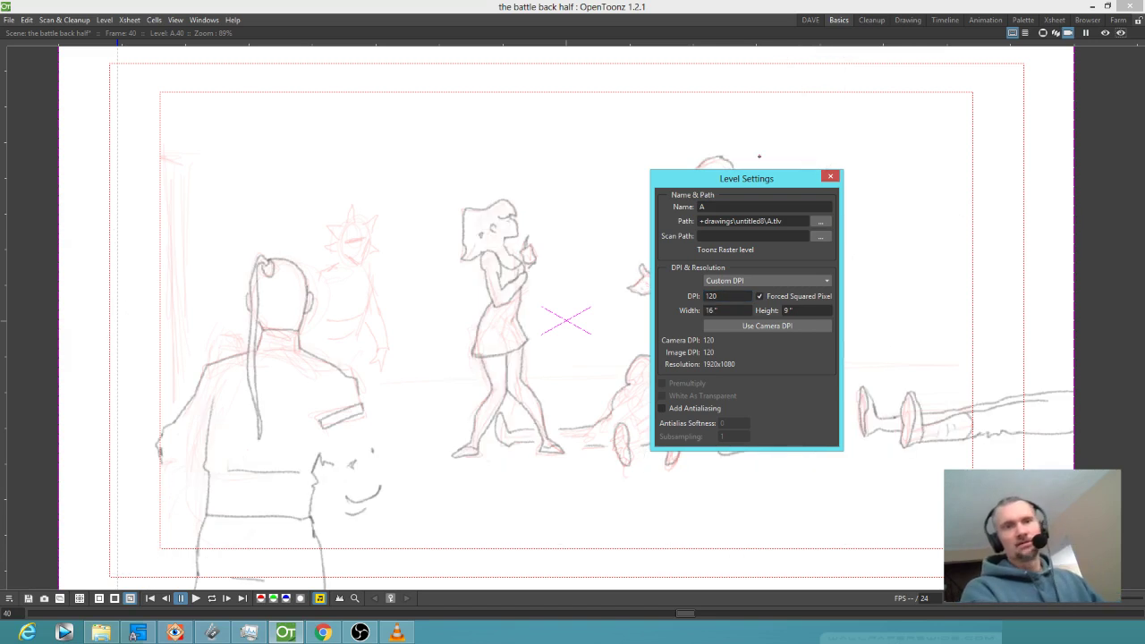
{"action": "left_click_drag", "start_coordinate": [777, 179], "coordinate": [724, 206]}
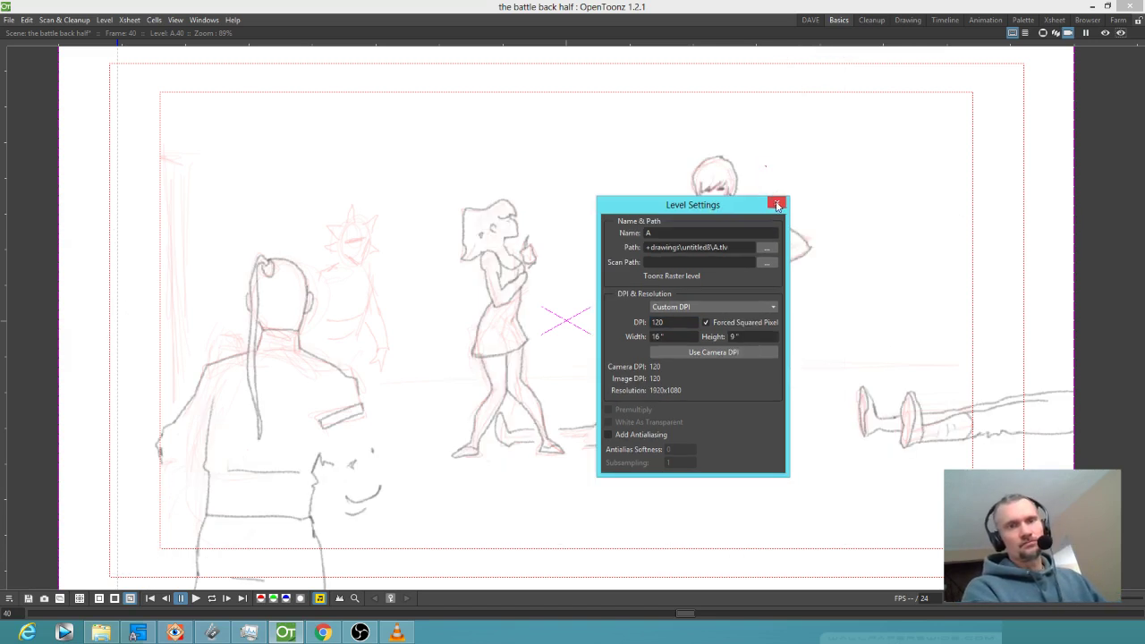
{"action": "left_click", "coordinate": [777, 204]}
{"action": "scroll", "coordinate": [491, 339], "scroll_direction": "up", "scroll_amount": 1}
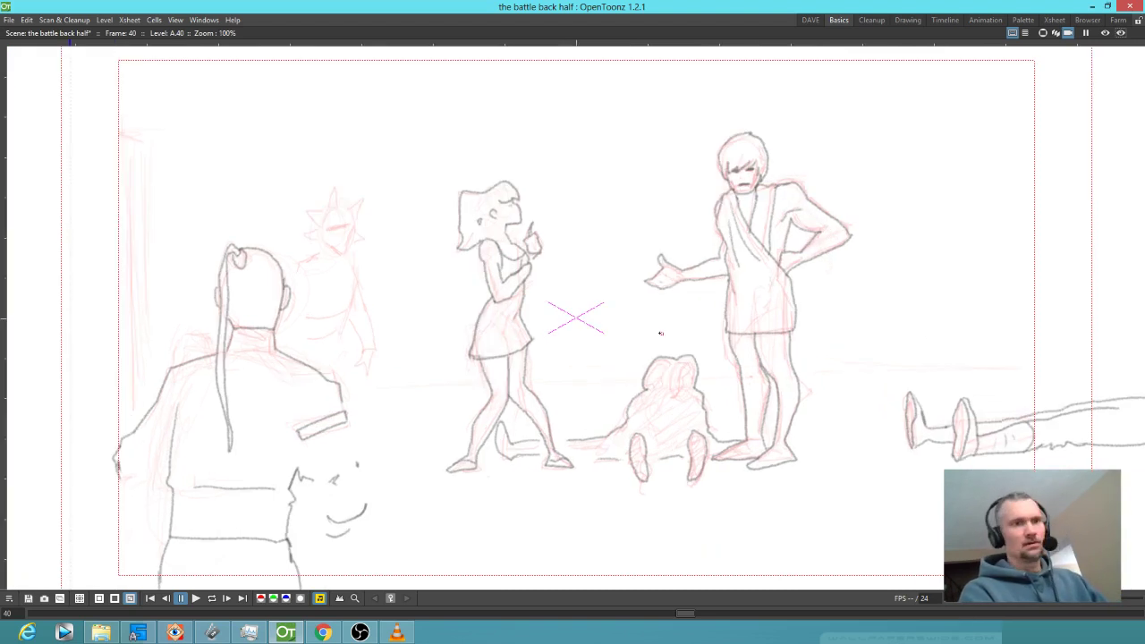
- Ink the missing lower outlines of both arms on the foreground ponytailed ninja over the red sketch
{"action": "mouse_move", "coordinate": [616, 241]}
{"action": "left_mouse_down"}
{"action": "mouse_move", "coordinate": [626, 319]}
{"action": "mouse_move", "coordinate": [616, 297]}
{"action": "mouse_move", "coordinate": [636, 199]}
{"action": "mouse_move", "coordinate": [613, 146]}
{"action": "mouse_move", "coordinate": [608, 238]}
{"action": "mouse_move", "coordinate": [619, 232]}
{"action": "left_mouse_up"}
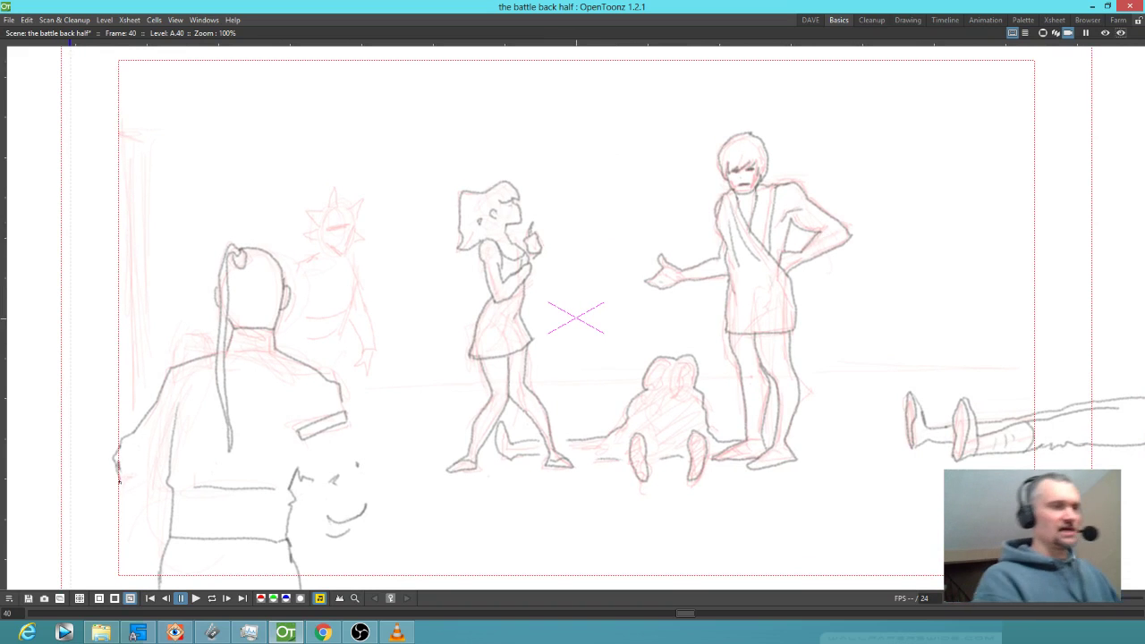
{"action": "left_click_drag", "start_coordinate": [130, 495], "coordinate": [164, 478]}
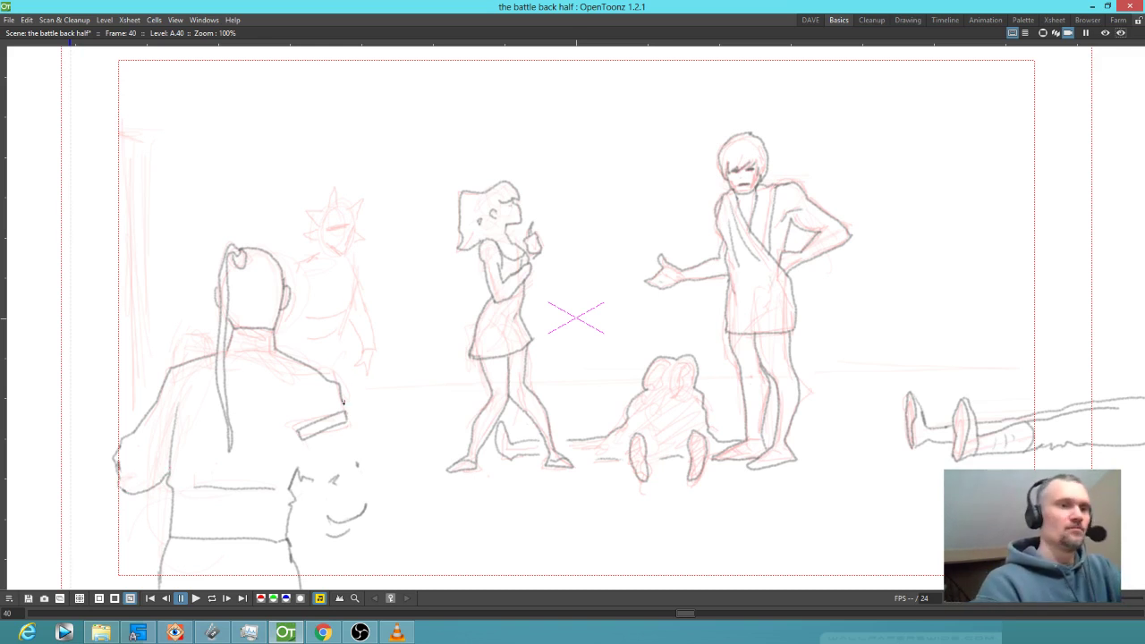
{"action": "mouse_move", "coordinate": [348, 420]}
{"action": "left_mouse_down"}
{"action": "mouse_move", "coordinate": [366, 500]}
{"action": "mouse_move", "coordinate": [314, 480]}
{"action": "mouse_move", "coordinate": [330, 515]}
{"action": "mouse_move", "coordinate": [332, 504]}
{"action": "mouse_move", "coordinate": [327, 535]}
{"action": "left_mouse_up"}
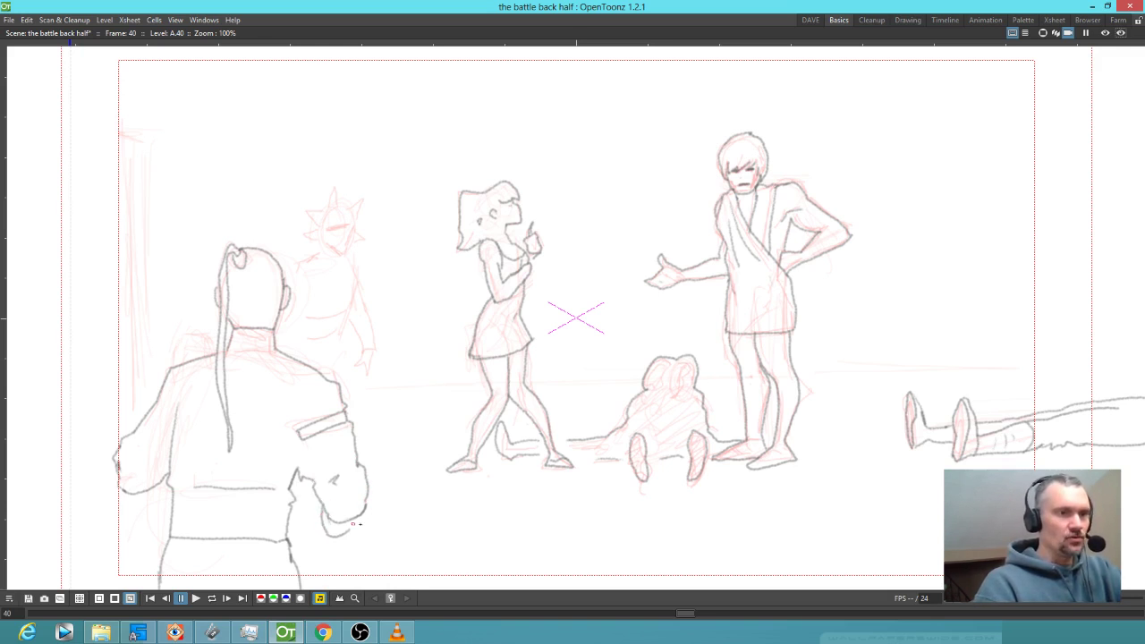
{"action": "key", "text": "shift+space"}
{"action": "left_click_drag", "start_coordinate": [543, 406], "coordinate": [567, 430]}
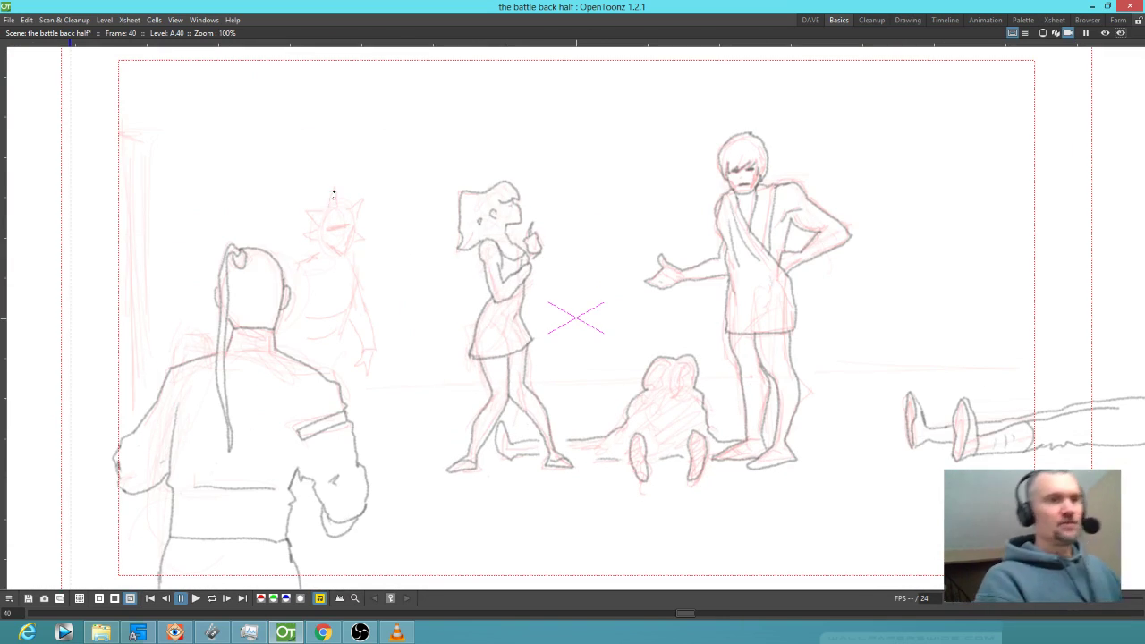
- Ink the background ninja's spiky hair, dark eye area and lower face over the red sketch
{"action": "mouse_move", "coordinate": [327, 207]}
{"action": "left_mouse_down"}
{"action": "mouse_move", "coordinate": [334, 188]}
{"action": "mouse_move", "coordinate": [344, 205]}
{"action": "left_mouse_up"}
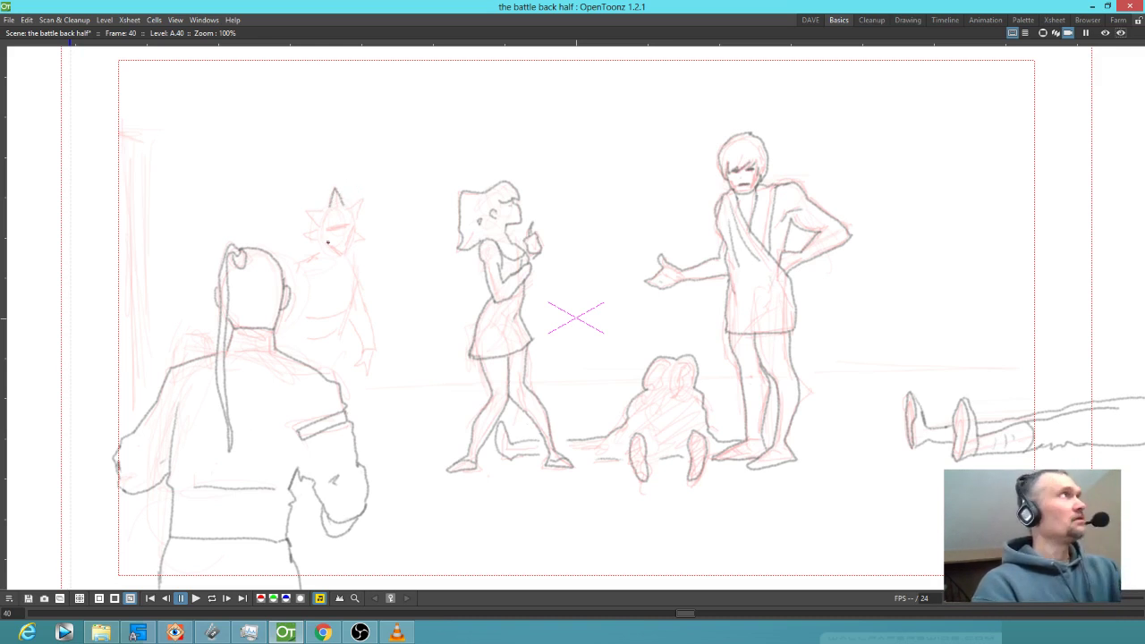
{"action": "mouse_move", "coordinate": [324, 209]}
{"action": "left_mouse_down"}
{"action": "mouse_move", "coordinate": [306, 218]}
{"action": "mouse_move", "coordinate": [304, 239]}
{"action": "mouse_move", "coordinate": [360, 201]}
{"action": "mouse_move", "coordinate": [354, 248]}
{"action": "mouse_move", "coordinate": [332, 248]}
{"action": "mouse_move", "coordinate": [342, 256]}
{"action": "mouse_move", "coordinate": [356, 235]}
{"action": "mouse_move", "coordinate": [347, 224]}
{"action": "mouse_move", "coordinate": [327, 226]}
{"action": "mouse_move", "coordinate": [349, 222]}
{"action": "mouse_move", "coordinate": [326, 227]}
{"action": "mouse_move", "coordinate": [352, 240]}
{"action": "left_mouse_up"}
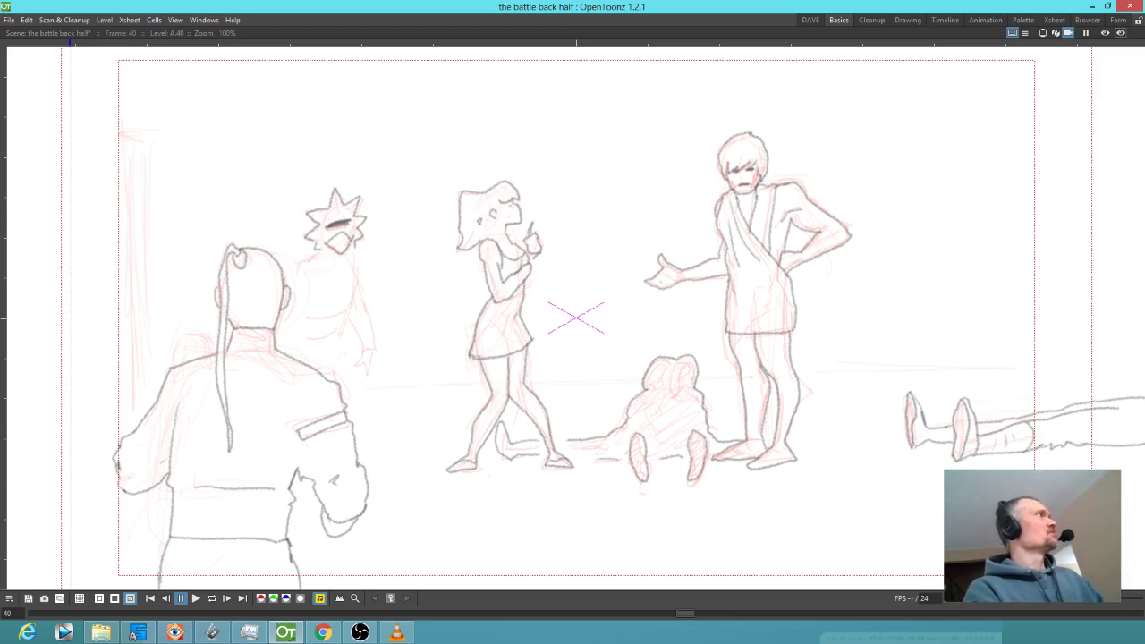
- Bring the VLC media player window over the canvas and minimise it
{"action": "left_click_drag", "start_coordinate": [314, 1], "coordinate": [449, 154]}
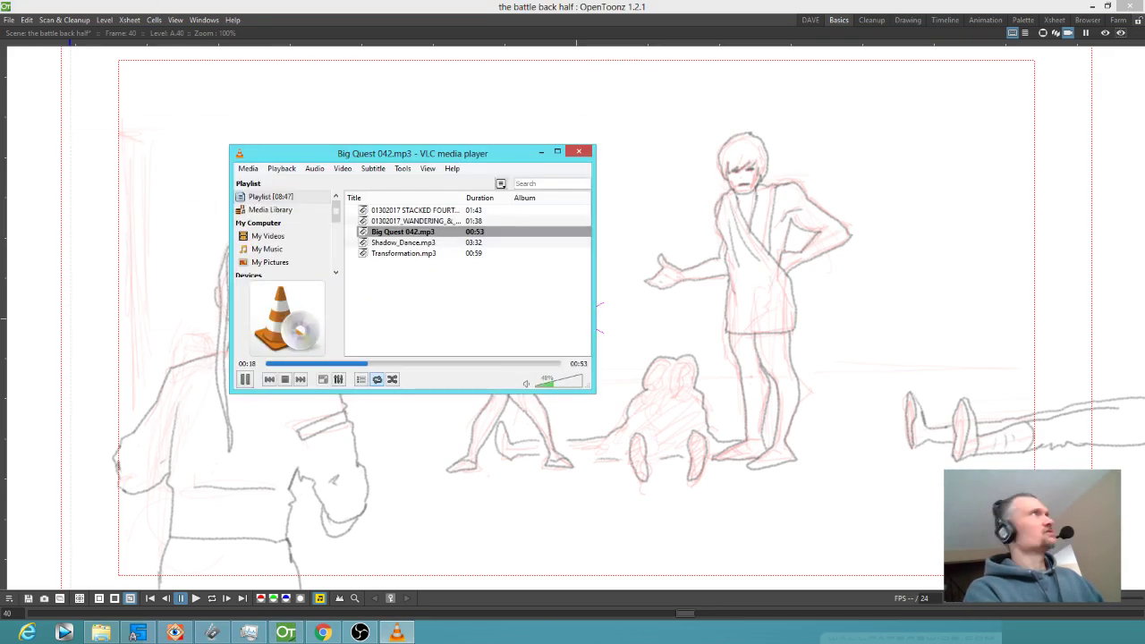
{"action": "left_click", "coordinate": [541, 151]}
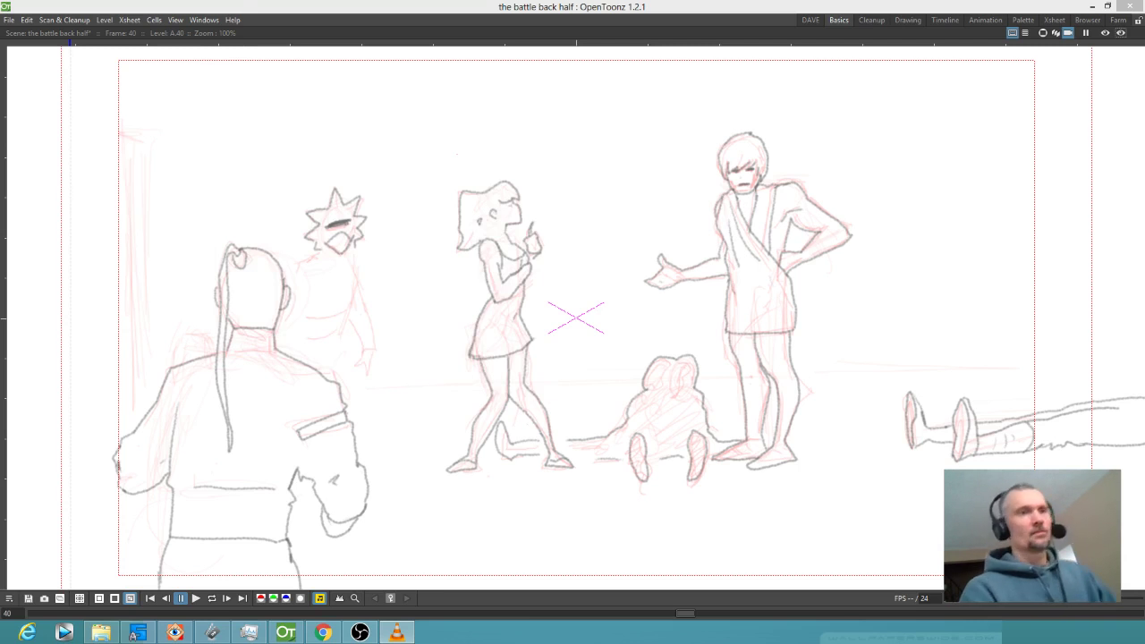
- Ink the background ninja's neck, shoulders and both edges of the visible arm down to the wrist
{"action": "left_click", "coordinate": [353, 248]}
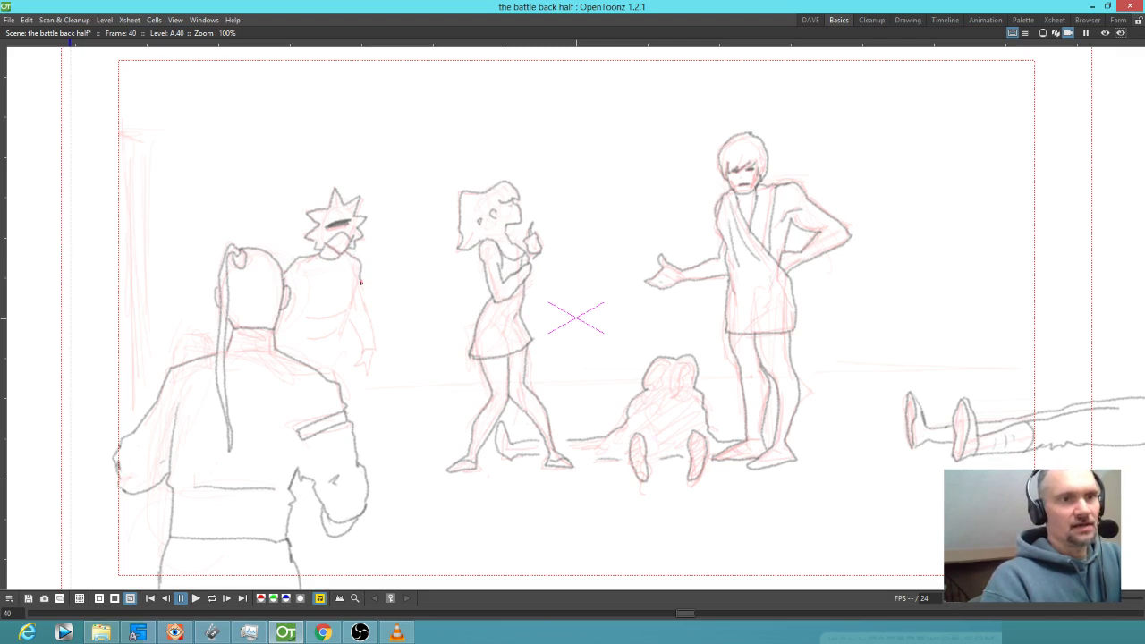
{"action": "left_click_drag", "start_coordinate": [375, 312], "coordinate": [378, 350]}
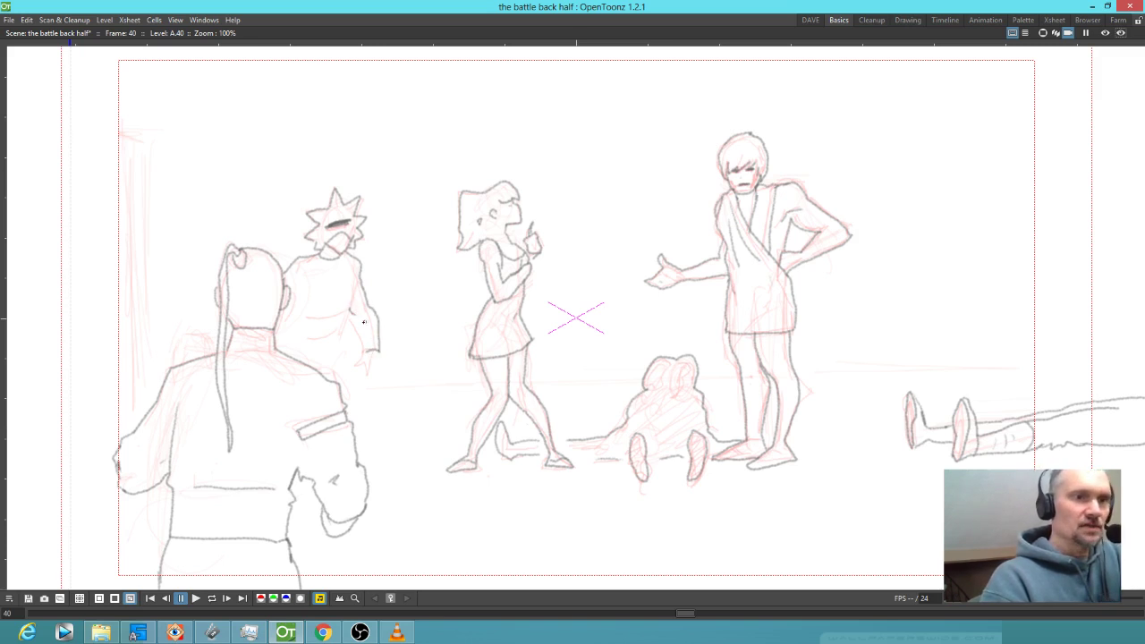
{"action": "left_click_drag", "start_coordinate": [356, 316], "coordinate": [366, 351]}
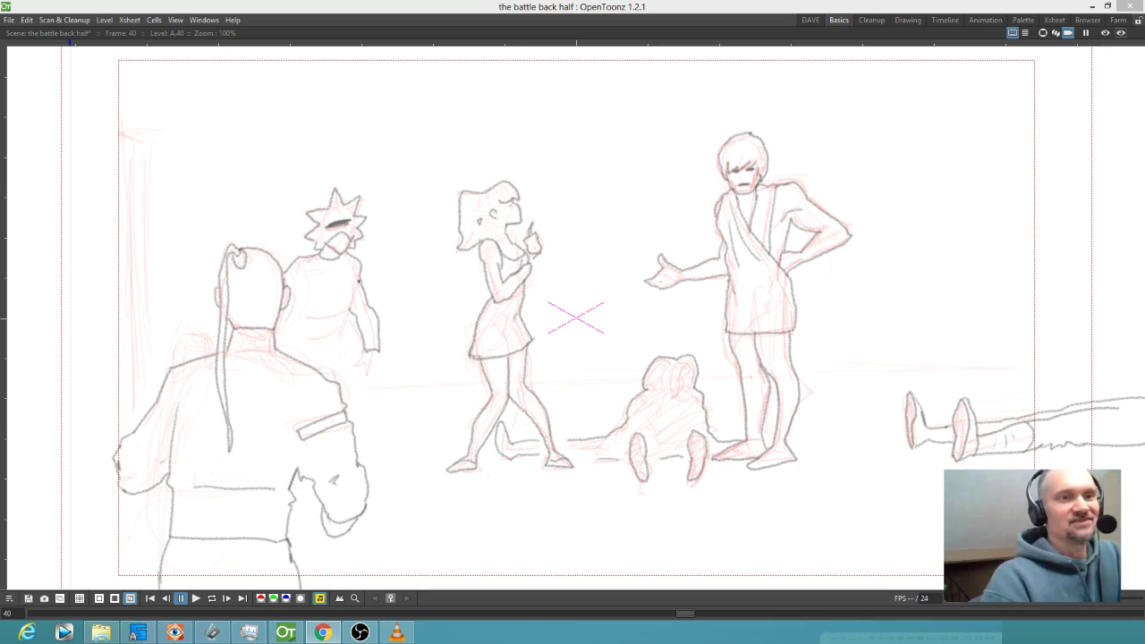
- Ink the background ninja's torso side and the waist sash with its fold lines
{"action": "left_click", "coordinate": [354, 284]}
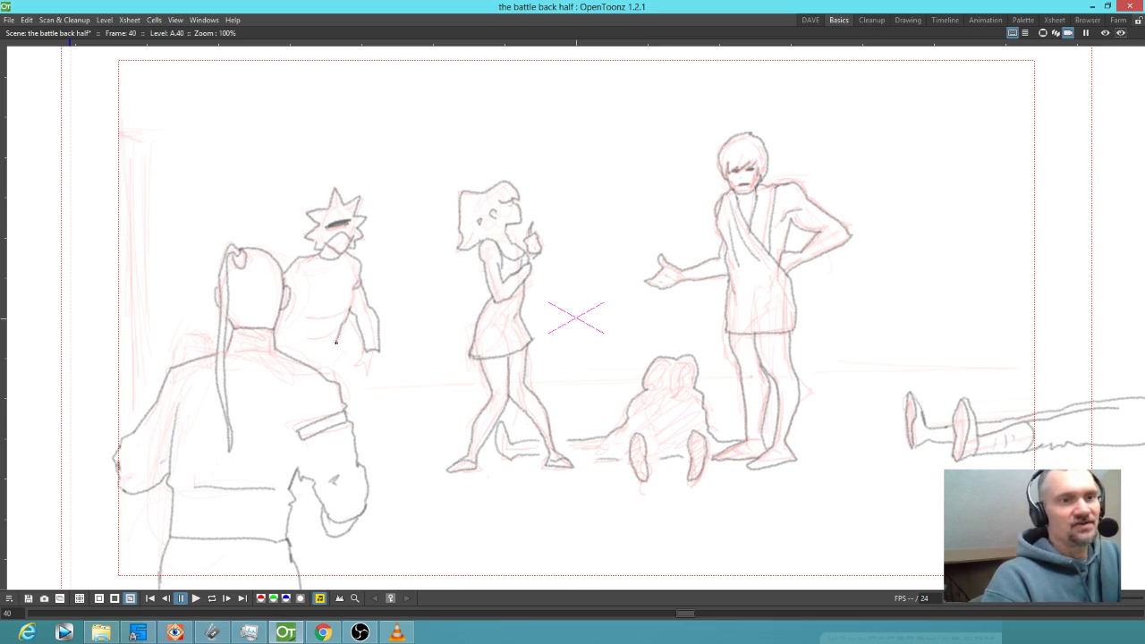
{"action": "mouse_move", "coordinate": [336, 341]}
{"action": "left_mouse_down"}
{"action": "mouse_move", "coordinate": [295, 349]}
{"action": "mouse_move", "coordinate": [290, 316]}
{"action": "left_mouse_up"}
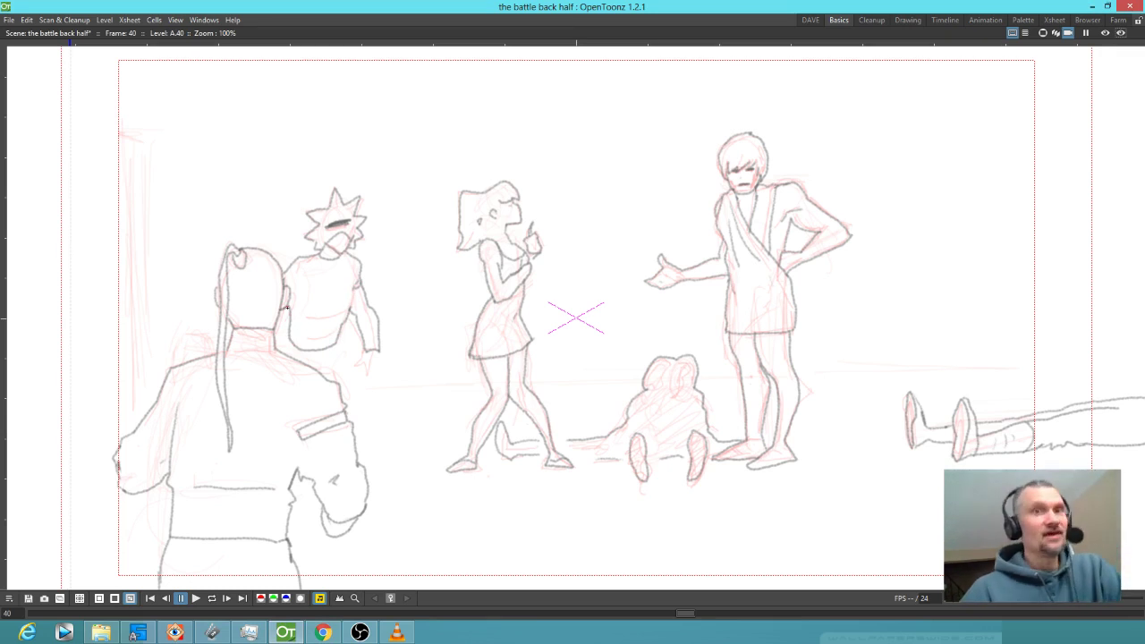
{"action": "mouse_move", "coordinate": [290, 319]}
{"action": "left_mouse_down"}
{"action": "mouse_move", "coordinate": [342, 319]}
{"action": "mouse_move", "coordinate": [312, 335]}
{"action": "mouse_move", "coordinate": [327, 337]}
{"action": "left_mouse_up"}
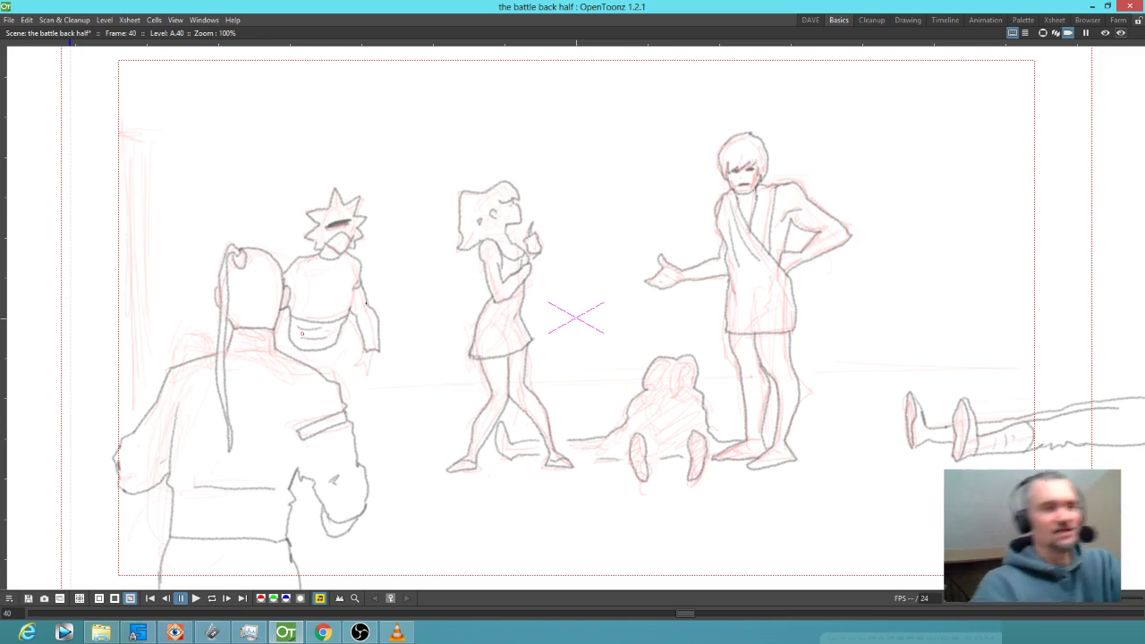
- Ink the background ninja's hand with fingers and wrist wrap, plus the upper leg lines below the sash
{"action": "mouse_move", "coordinate": [365, 353]}
{"action": "left_mouse_down"}
{"action": "mouse_move", "coordinate": [355, 374]}
{"action": "mouse_move", "coordinate": [366, 370]}
{"action": "left_mouse_up"}
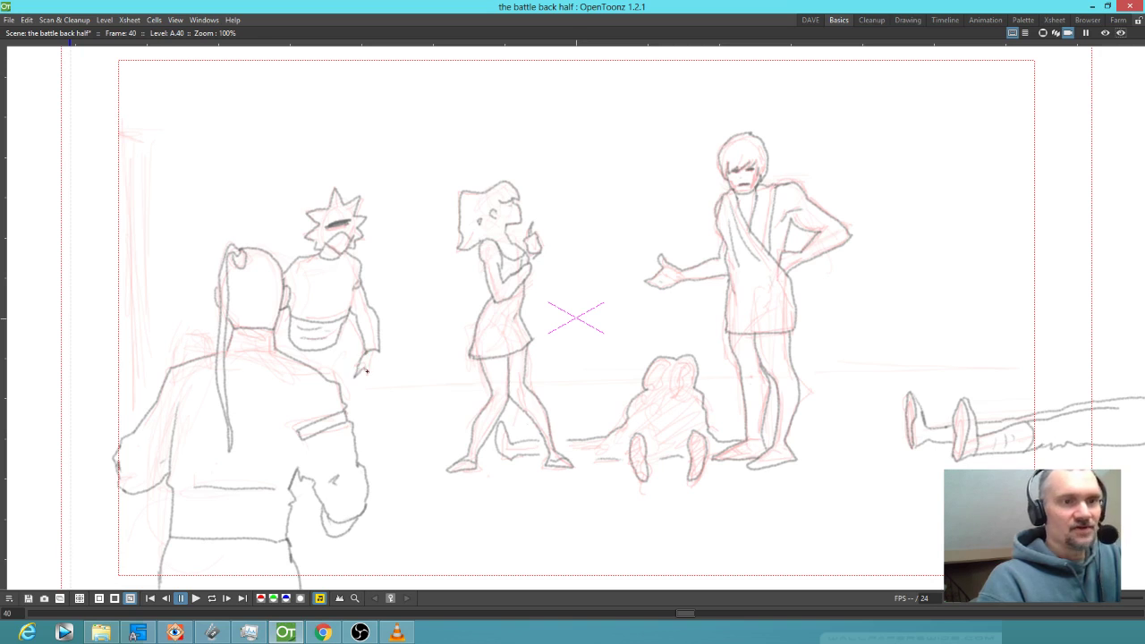
{"action": "mouse_move", "coordinate": [365, 368]}
{"action": "left_mouse_down"}
{"action": "mouse_move", "coordinate": [380, 386]}
{"action": "mouse_move", "coordinate": [380, 350]}
{"action": "left_mouse_up"}
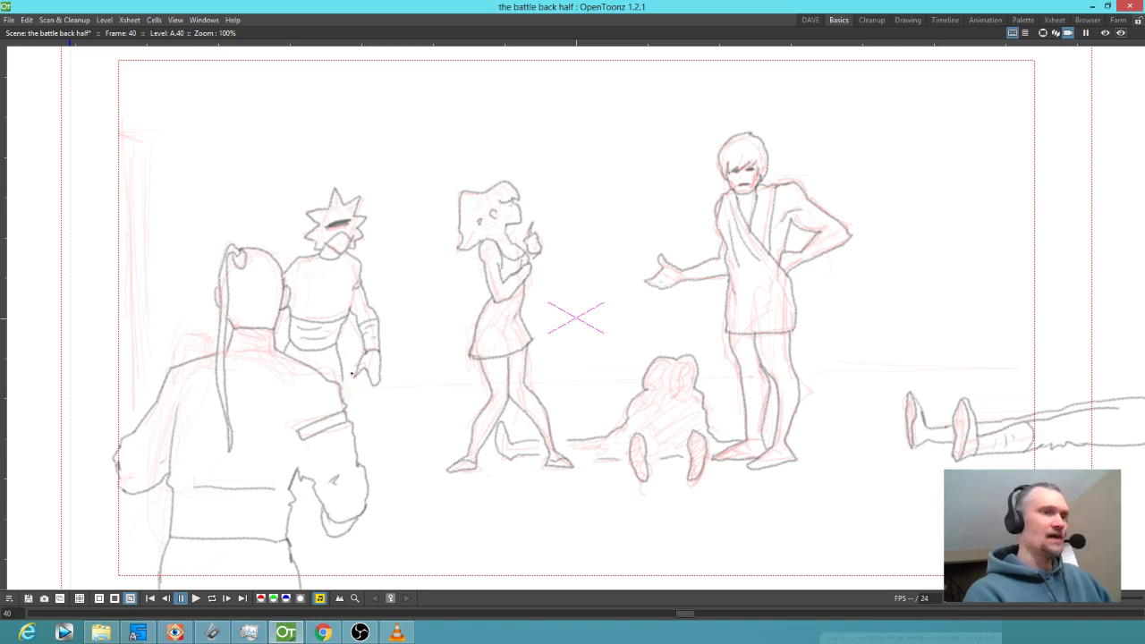
- Ink the background ninja's remaining leg line and the fold lines in the foreground fighter's waist sash
{"action": "left_click_drag", "start_coordinate": [342, 378], "coordinate": [347, 401]}
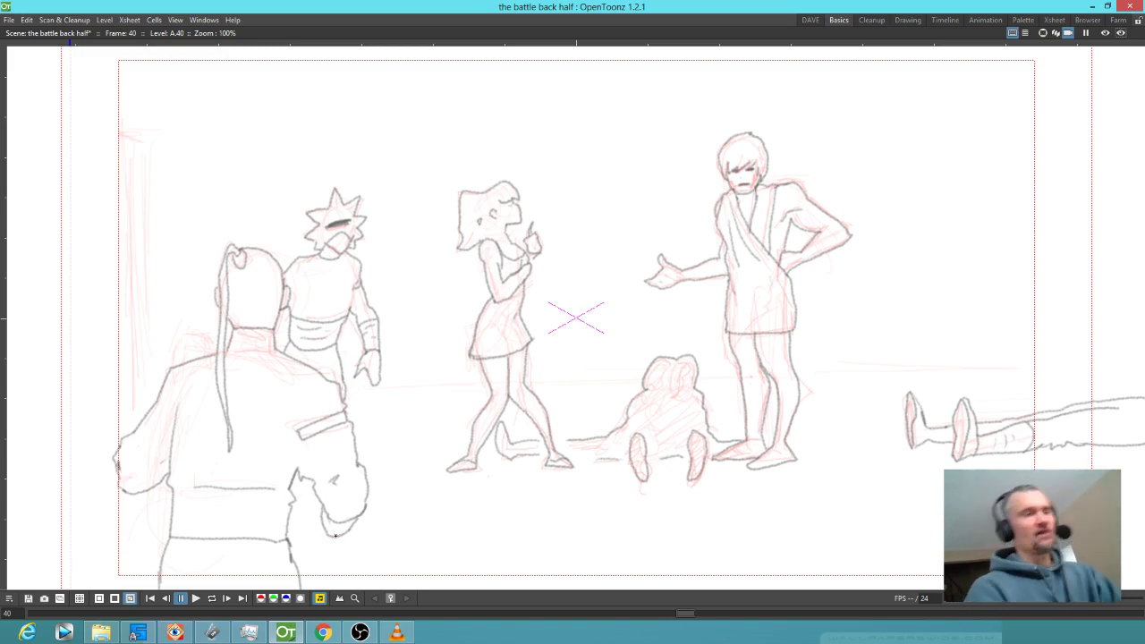
{"action": "mouse_move", "coordinate": [185, 500]}
{"action": "left_mouse_down"}
{"action": "mouse_move", "coordinate": [231, 502]}
{"action": "mouse_move", "coordinate": [208, 521]}
{"action": "left_mouse_up"}
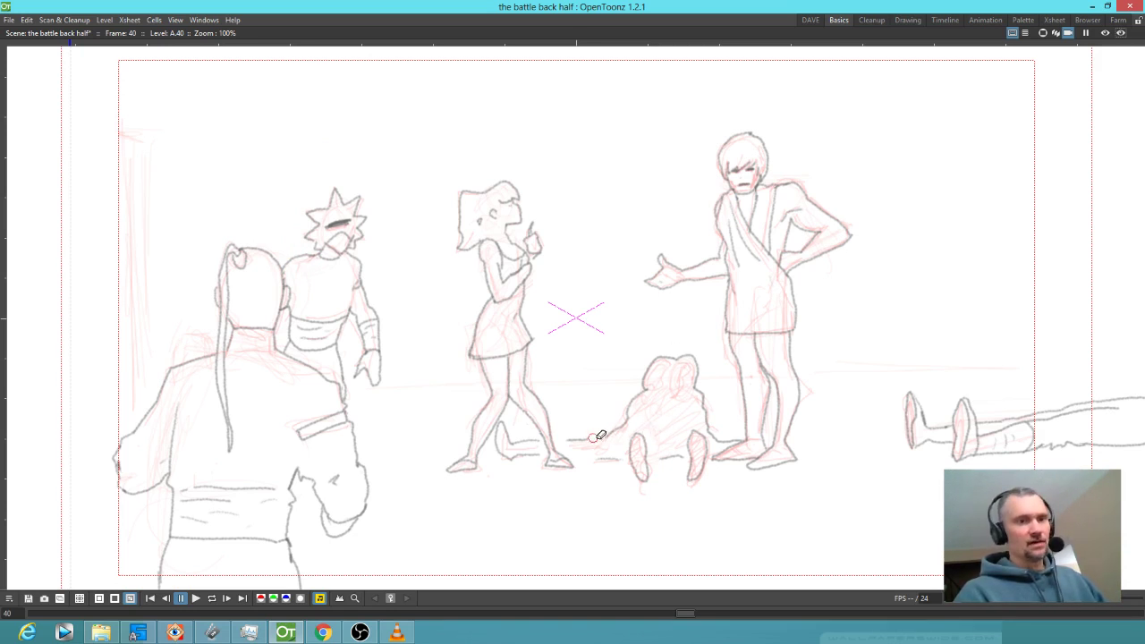
- Clean up the line of the seated figure's outstretched arm and check the whole drawing in mirrored view
{"action": "left_click_drag", "start_coordinate": [600, 438], "coordinate": [589, 439]}
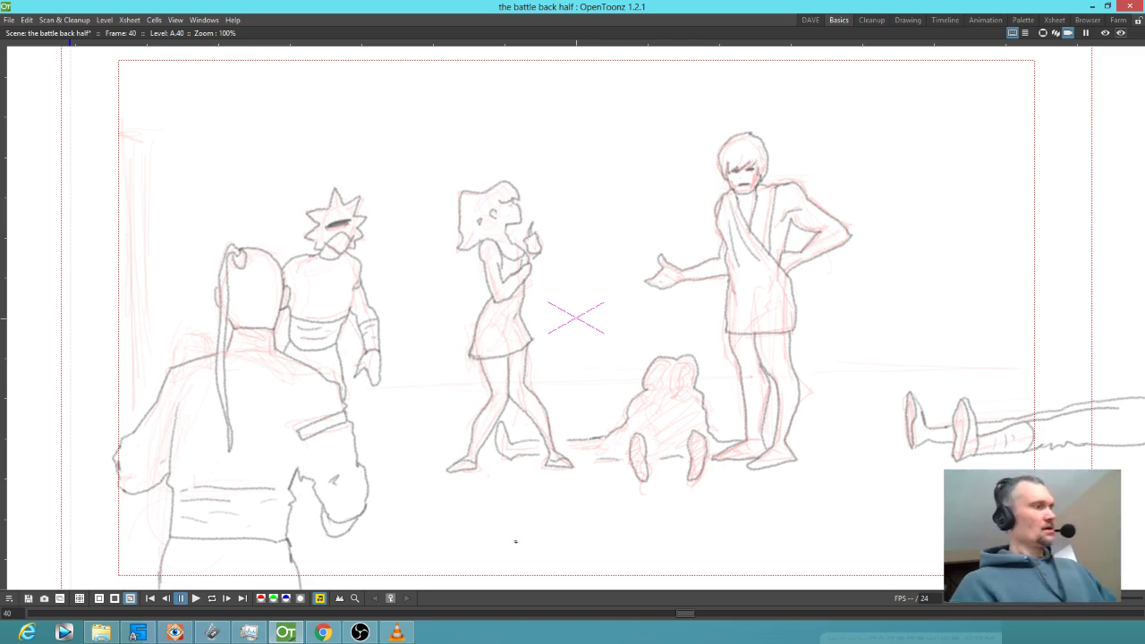
{"action": "key", "text": "shift+h"}
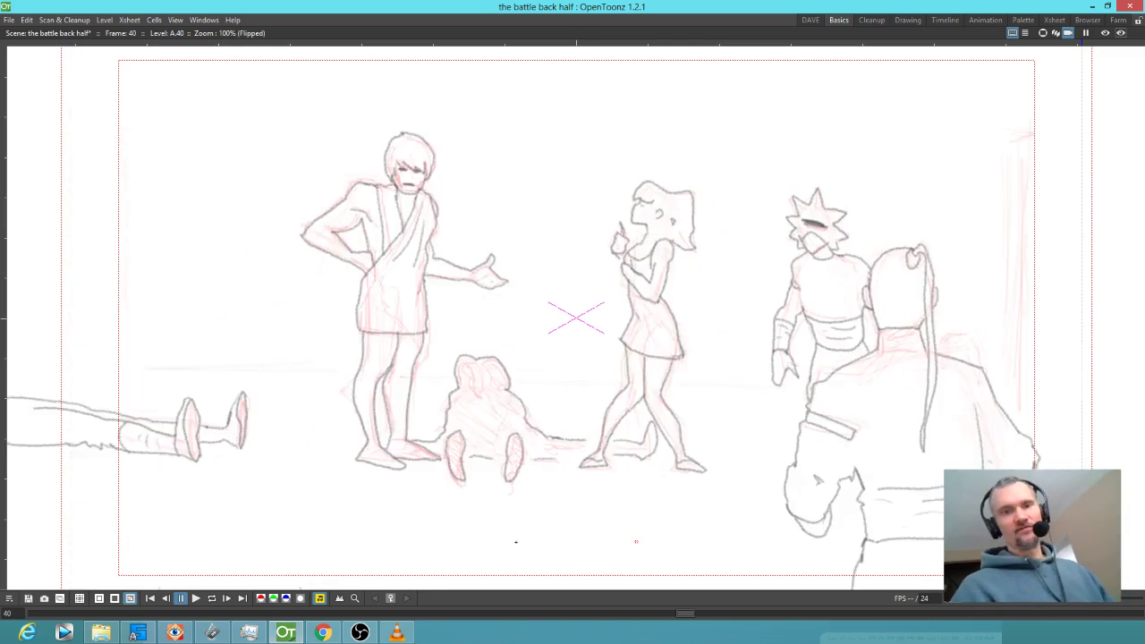
{"action": "key", "text": "shift+h"}
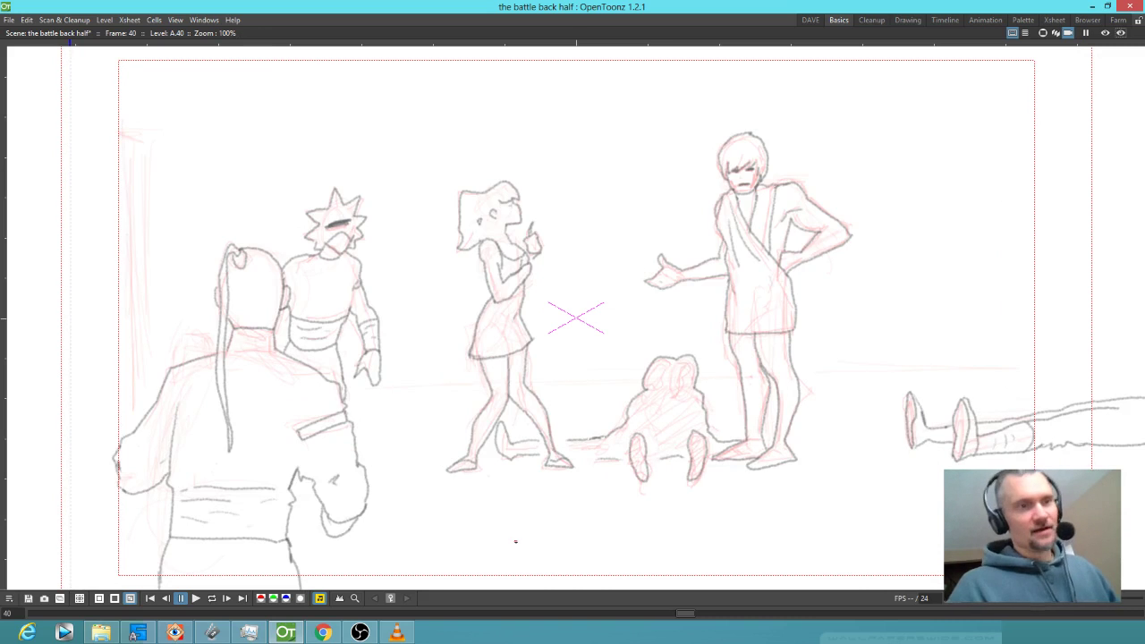
{"action": "left_click_drag", "start_coordinate": [401, 123], "coordinate": [364, 200]}
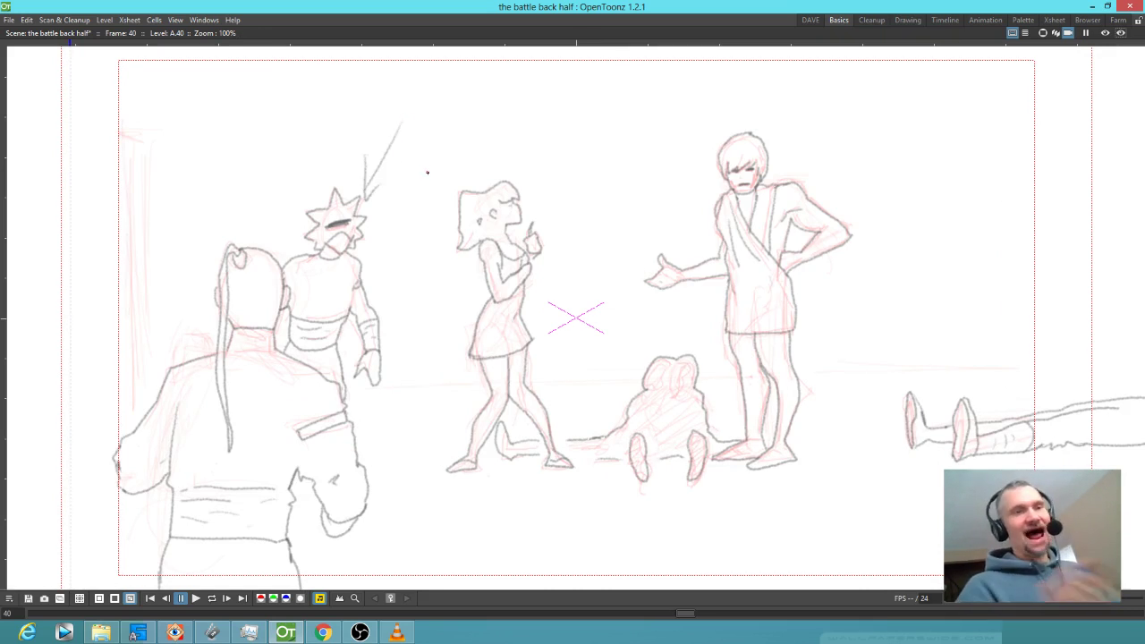
{"action": "key", "text": "shift+h"}
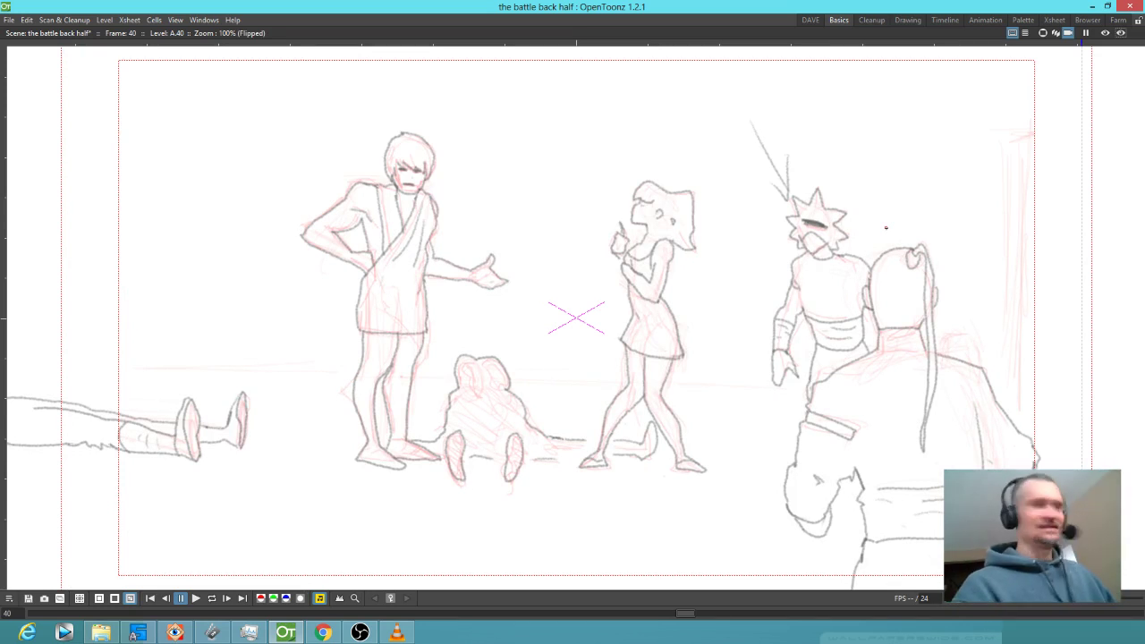
{"action": "mouse_move", "coordinate": [797, 149]}
{"action": "left_mouse_down"}
{"action": "mouse_move", "coordinate": [780, 197]}
{"action": "mouse_move", "coordinate": [757, 125]}
{"action": "mouse_move", "coordinate": [753, 143]}
{"action": "left_mouse_up"}
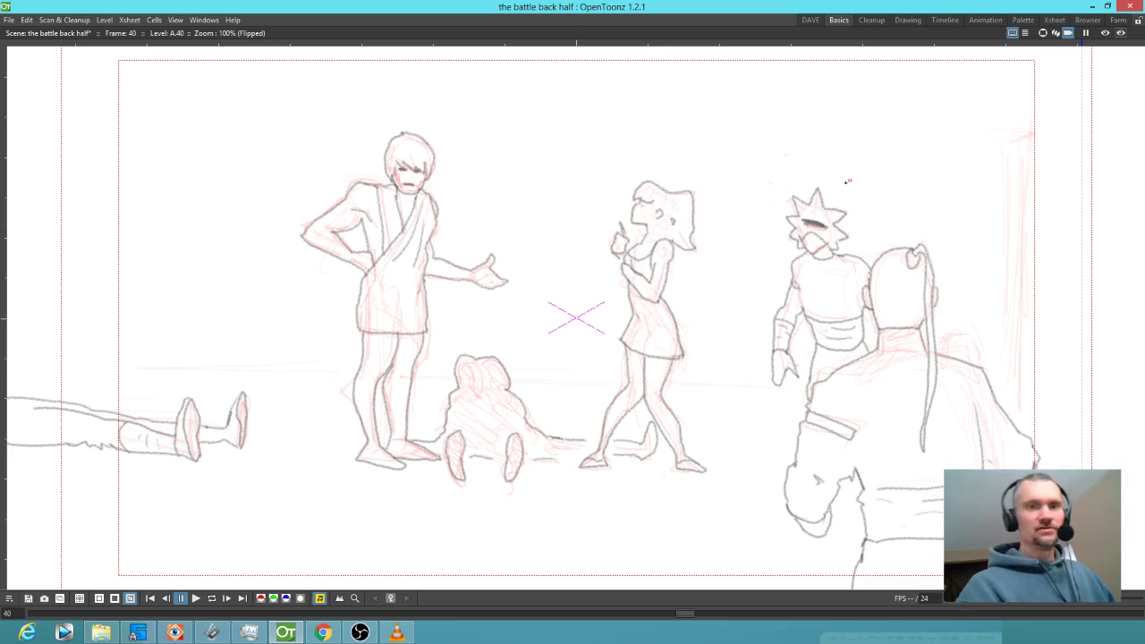
- Lasso the background ninja's head in the mirrored view, distort its upper corner outward, and nudge it into place above the neck
{"action": "mouse_move", "coordinate": [835, 158]}
{"action": "left_mouse_down"}
{"action": "mouse_move", "coordinate": [770, 201]}
{"action": "mouse_move", "coordinate": [772, 246]}
{"action": "mouse_move", "coordinate": [832, 270]}
{"action": "mouse_move", "coordinate": [855, 244]}
{"action": "mouse_move", "coordinate": [867, 199]}
{"action": "mouse_move", "coordinate": [847, 163]}
{"action": "mouse_move", "coordinate": [900, 154]}
{"action": "left_mouse_up"}
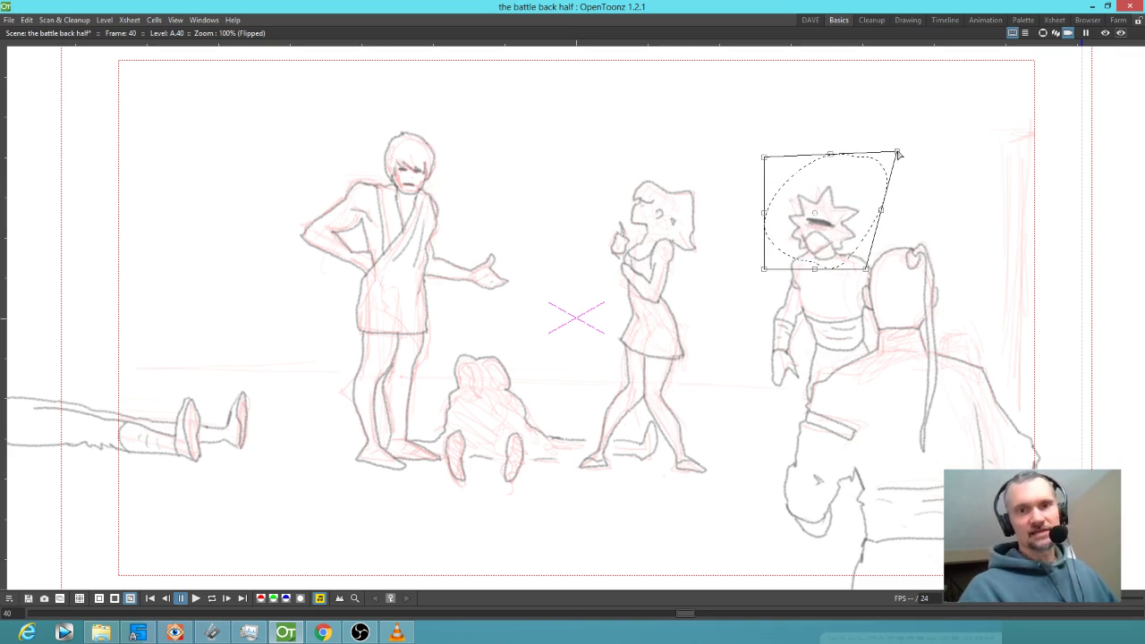
{"action": "left_click_drag", "start_coordinate": [842, 231], "coordinate": [846, 229]}
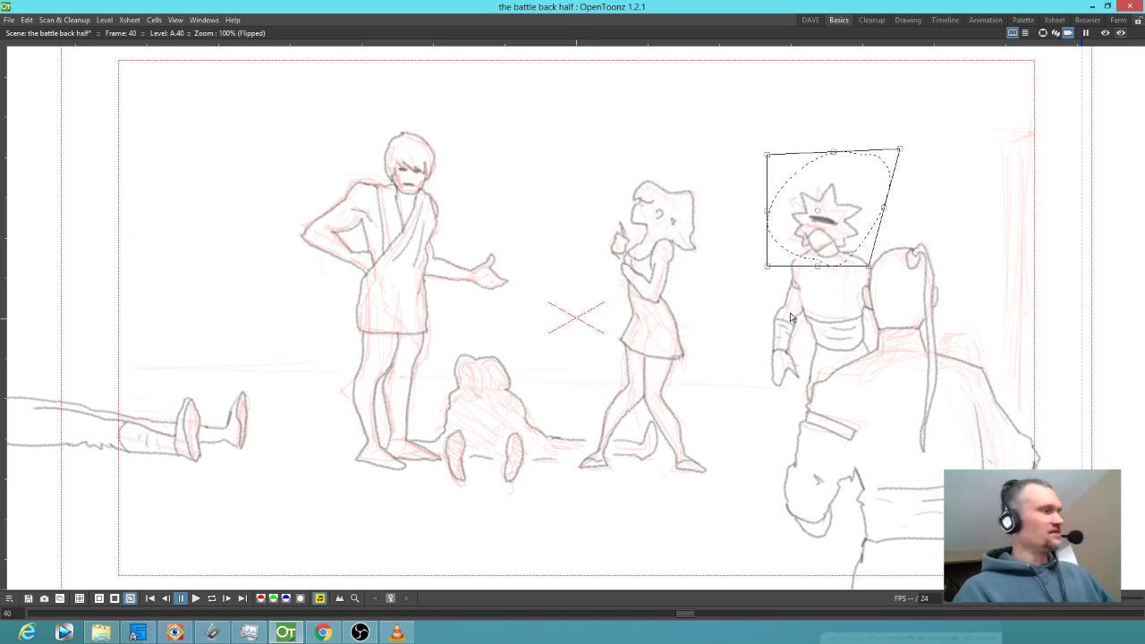
{"action": "left_click", "coordinate": [750, 348]}
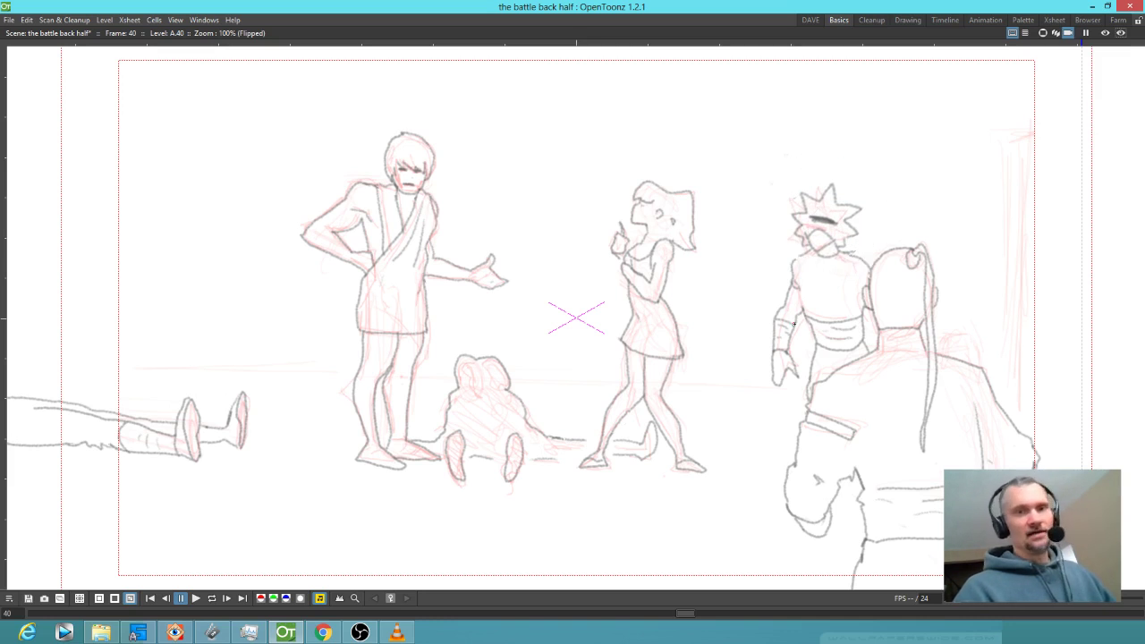
{"action": "key", "text": "alt+0"}
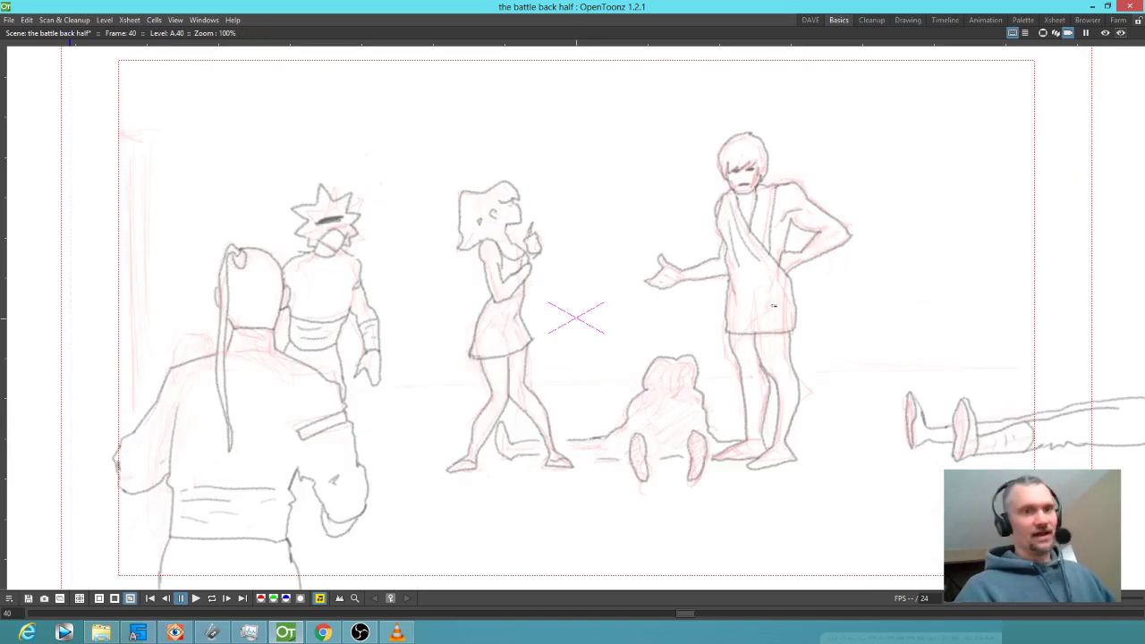
- Examine the adjusted ninja head up close and compare frame 40 with frame 41
{"action": "scroll", "coordinate": [336, 272], "scroll_direction": "up", "scroll_amount": 3}
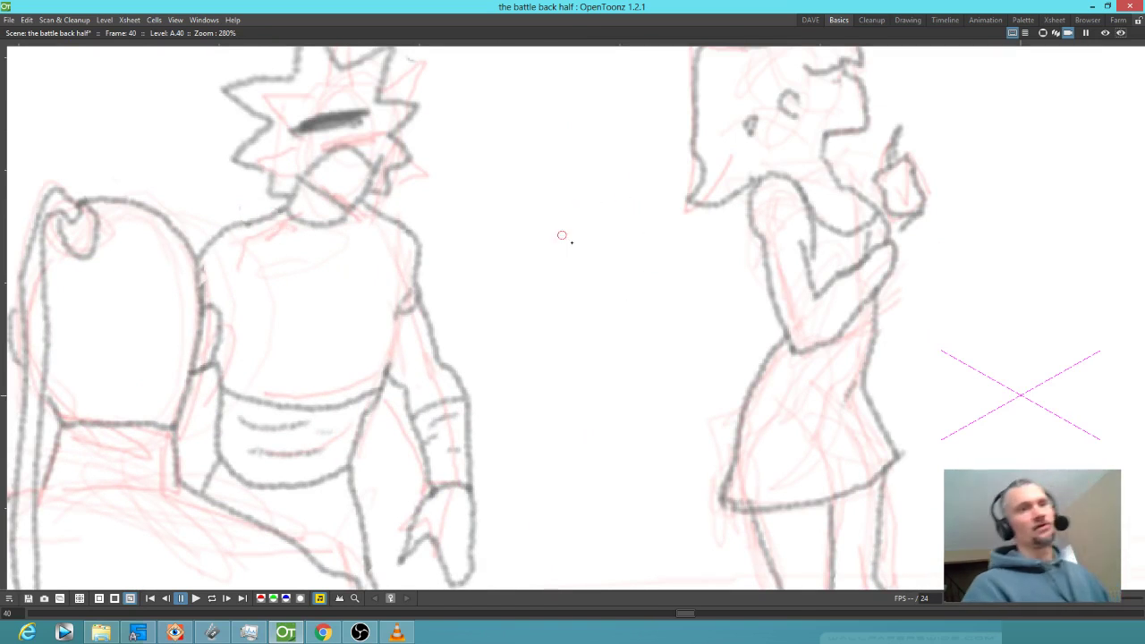
{"action": "scroll", "coordinate": [542, 322], "scroll_direction": "down", "scroll_amount": 4}
{"action": "key", "text": "alt+0"}
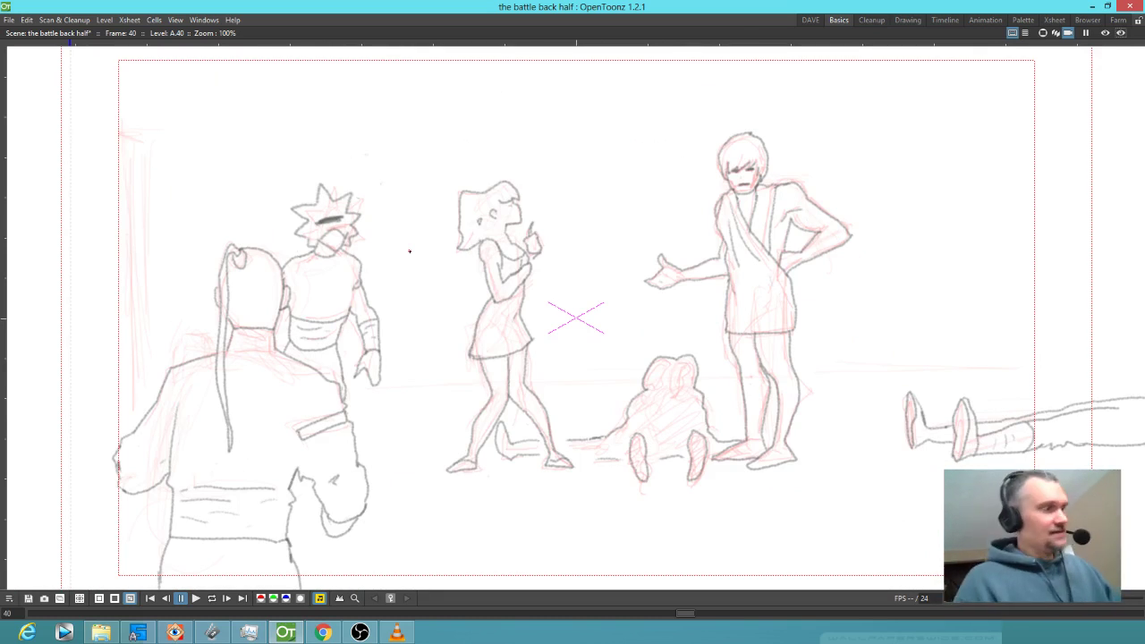
{"action": "key", "text": "period"}
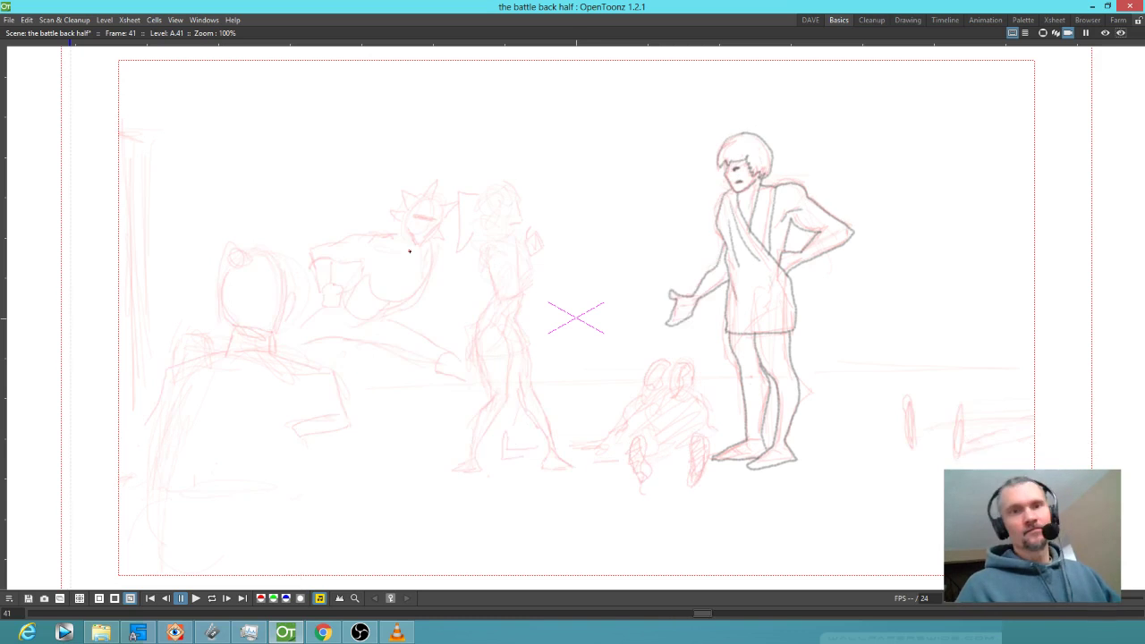
{"action": "key", "text": "comma"}
{"action": "key", "text": "period"}
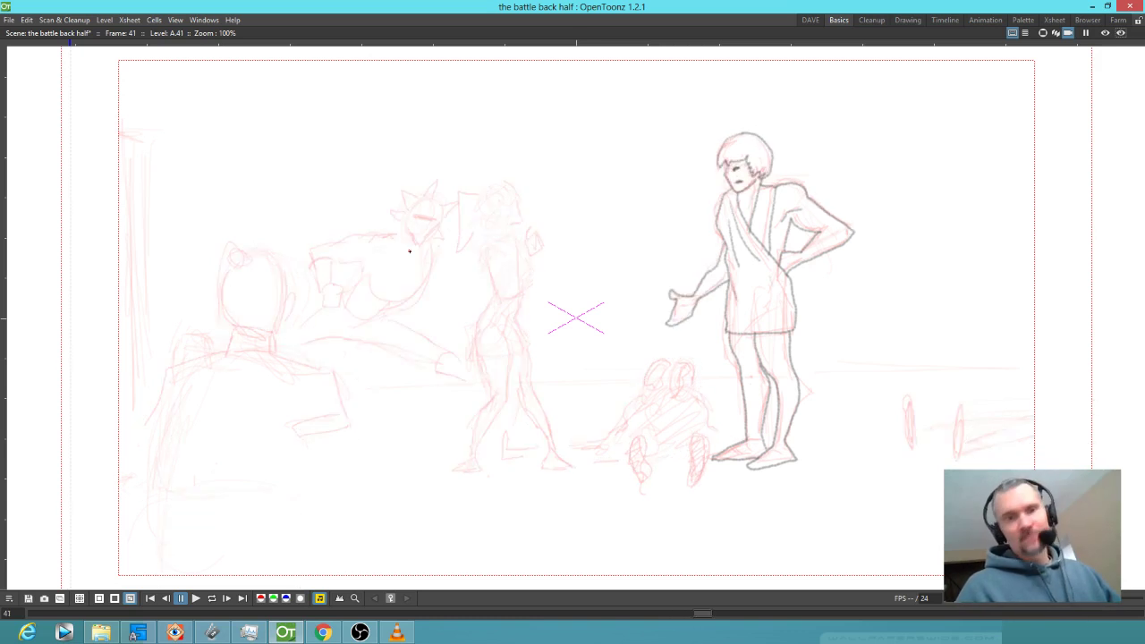
{"action": "key", "text": "comma"}
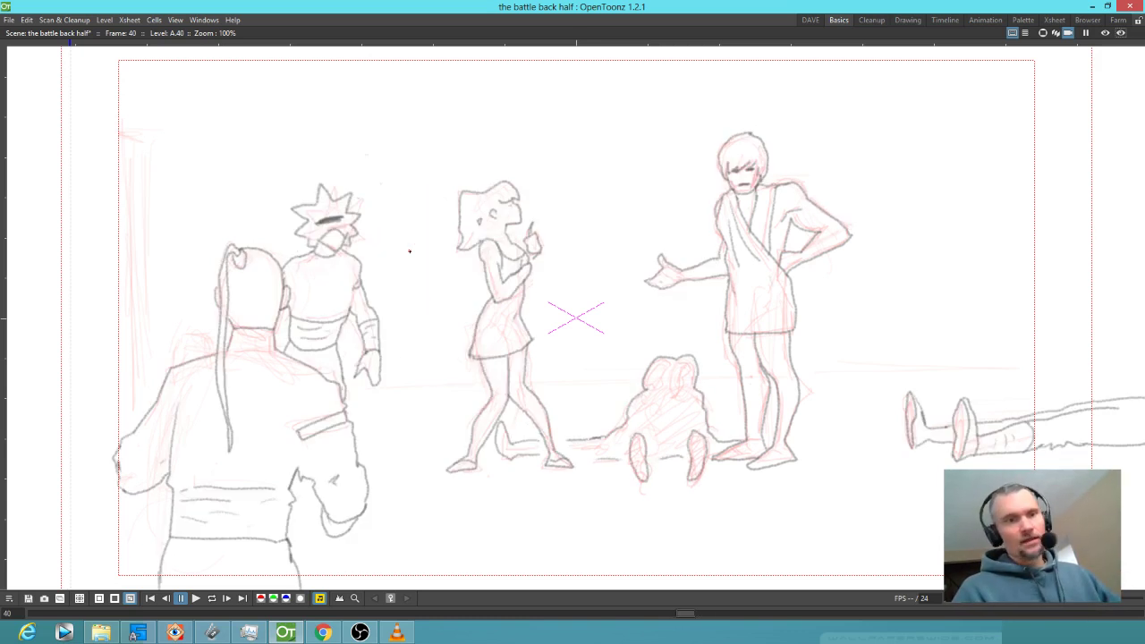
{"action": "mouse_move", "coordinate": [591, 480]}
{"action": "left_mouse_down"}
{"action": "mouse_move", "coordinate": [582, 520]}
{"action": "mouse_move", "coordinate": [589, 483]}
{"action": "left_mouse_up"}
{"action": "left_click_drag", "start_coordinate": [579, 496], "coordinate": [595, 495]}
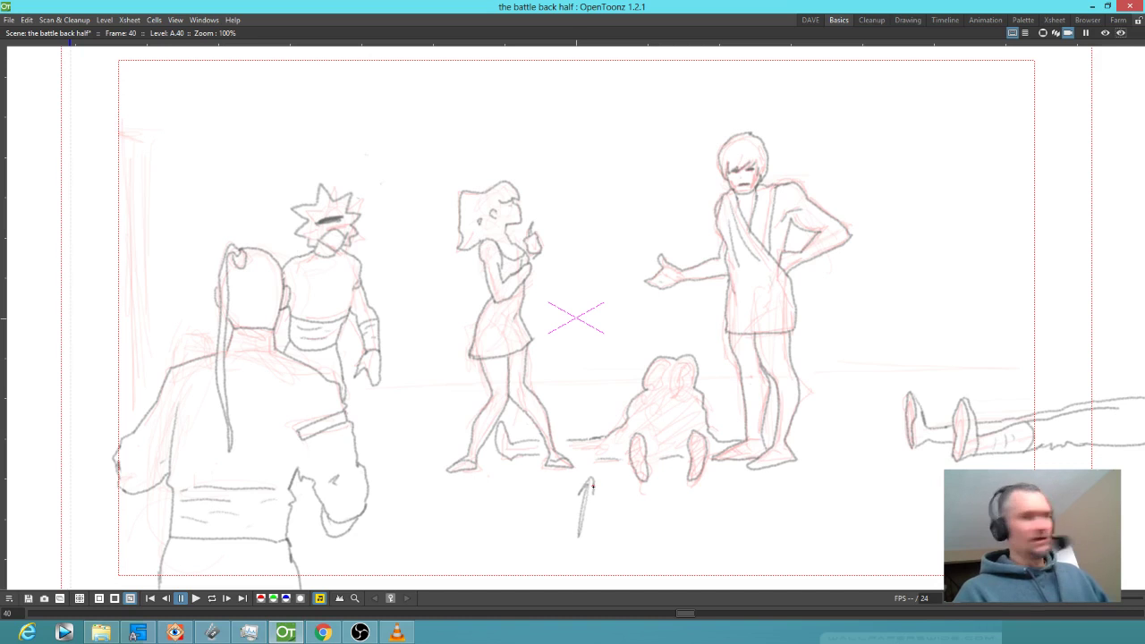
{"action": "key", "text": "ctrl+z"}
{"action": "key", "text": "ctrl+z"}
{"action": "key", "text": "ctrl+z"}
{"action": "key", "text": "ctrl+z"}
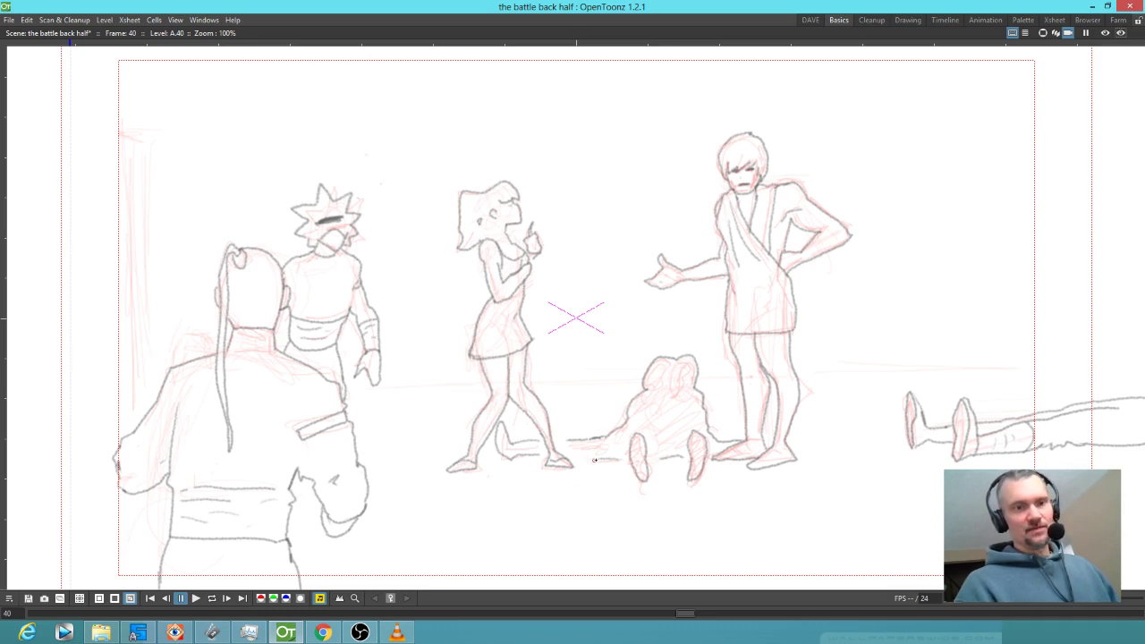
- Extend the ground line beside the seated figure's foot toward the woman and check it against frame 41
{"action": "left_click_drag", "start_coordinate": [624, 460], "coordinate": [581, 460]}
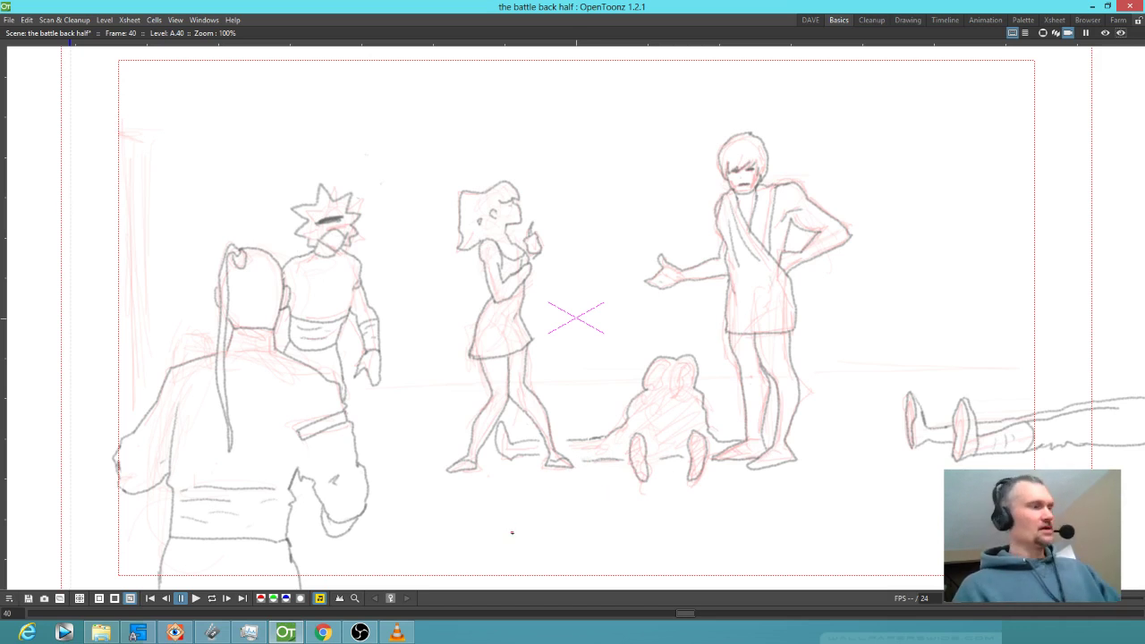
{"action": "key", "text": "period"}
{"action": "key", "text": "comma"}
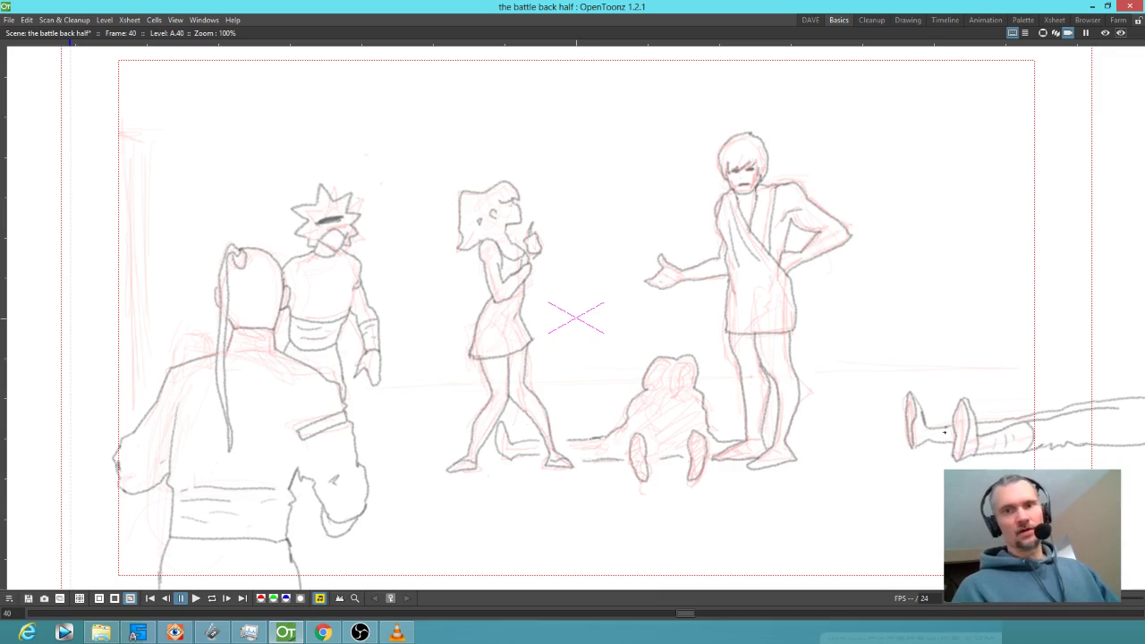
- Look through the drawings that follow frame 40, including the masked close-up in frame 44
{"action": "scroll", "coordinate": [944, 432], "scroll_direction": "down", "scroll_amount": 1}
{"action": "scroll", "coordinate": [951, 396], "scroll_direction": "up", "scroll_amount": 1}
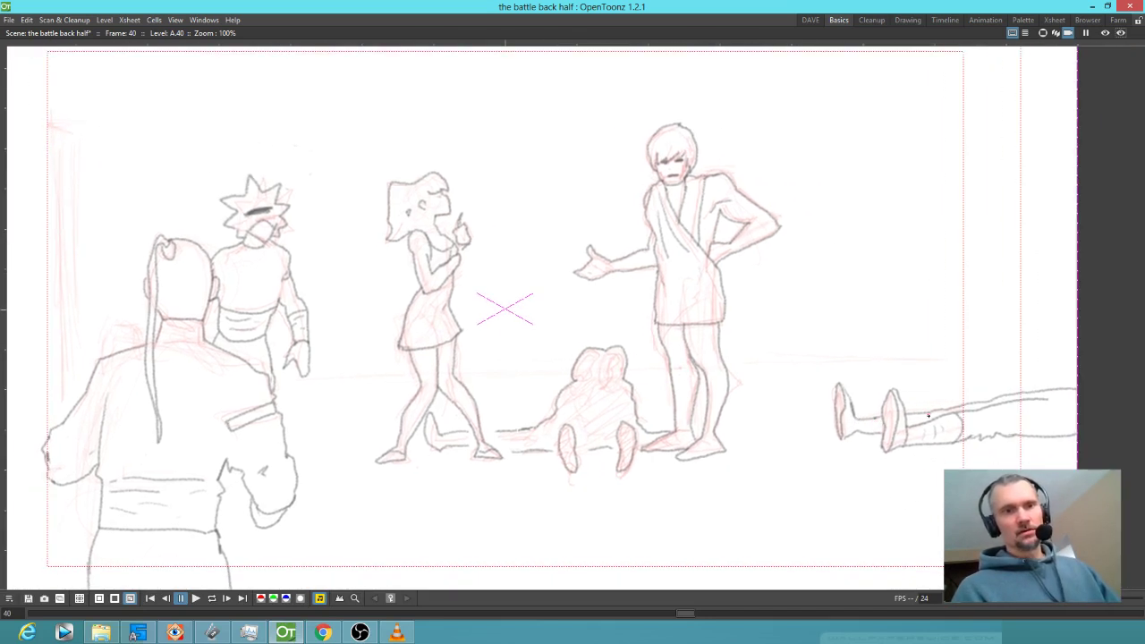
{"action": "key", "text": "period"}
{"action": "key", "text": "period"}
{"action": "key", "text": "period"}
{"action": "key", "text": "period"}
{"action": "key", "text": "period"}
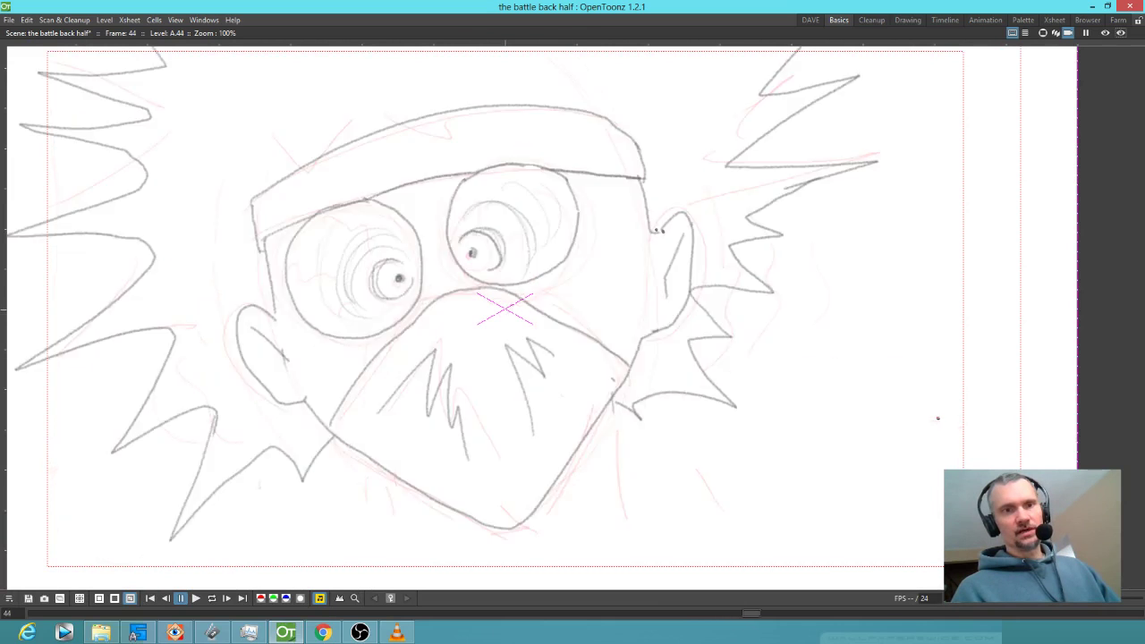
{"action": "key", "text": "period"}
{"action": "key", "text": "period"}
{"action": "key", "text": "comma"}
{"action": "key", "text": "comma"}
{"action": "key", "text": "comma"}
{"action": "key", "text": "comma"}
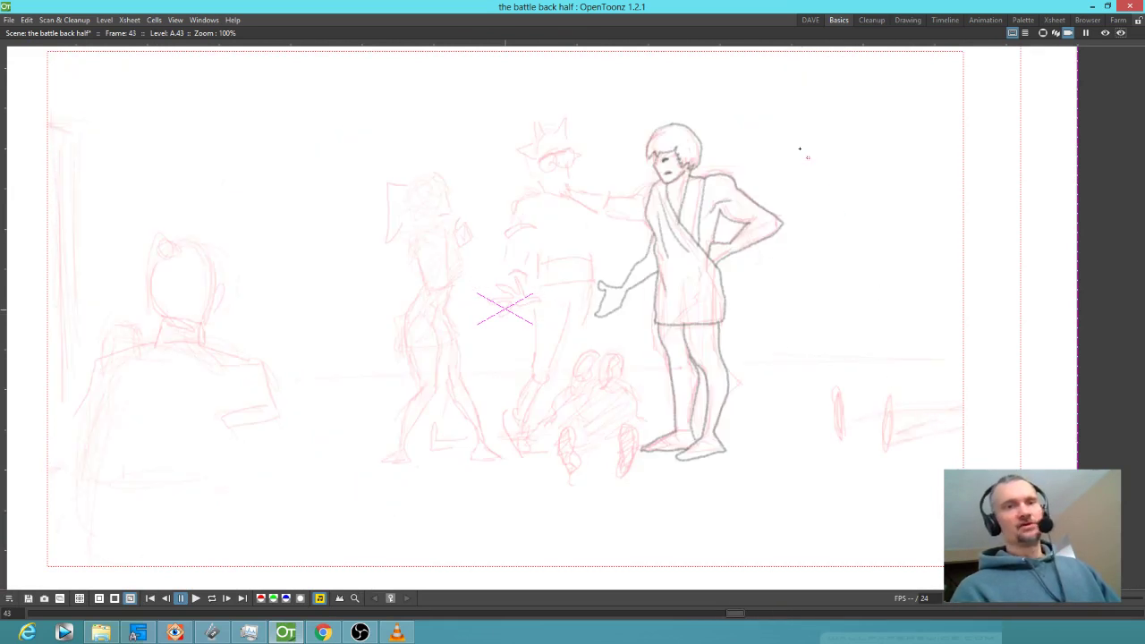
- Lasso the robed standing man in frame 43 without his extended hand, and paste a copy into frame 46
{"action": "mouse_move", "coordinate": [803, 162]}
{"action": "left_mouse_down"}
{"action": "mouse_move", "coordinate": [755, 107]}
{"action": "mouse_move", "coordinate": [679, 93]}
{"action": "mouse_move", "coordinate": [635, 153]}
{"action": "mouse_move", "coordinate": [631, 201]}
{"action": "mouse_move", "coordinate": [659, 376]}
{"action": "mouse_move", "coordinate": [638, 421]}
{"action": "mouse_move", "coordinate": [644, 504]}
{"action": "mouse_move", "coordinate": [776, 472]}
{"action": "mouse_move", "coordinate": [808, 298]}
{"action": "mouse_move", "coordinate": [814, 181]}
{"action": "mouse_move", "coordinate": [782, 138]}
{"action": "left_mouse_up"}
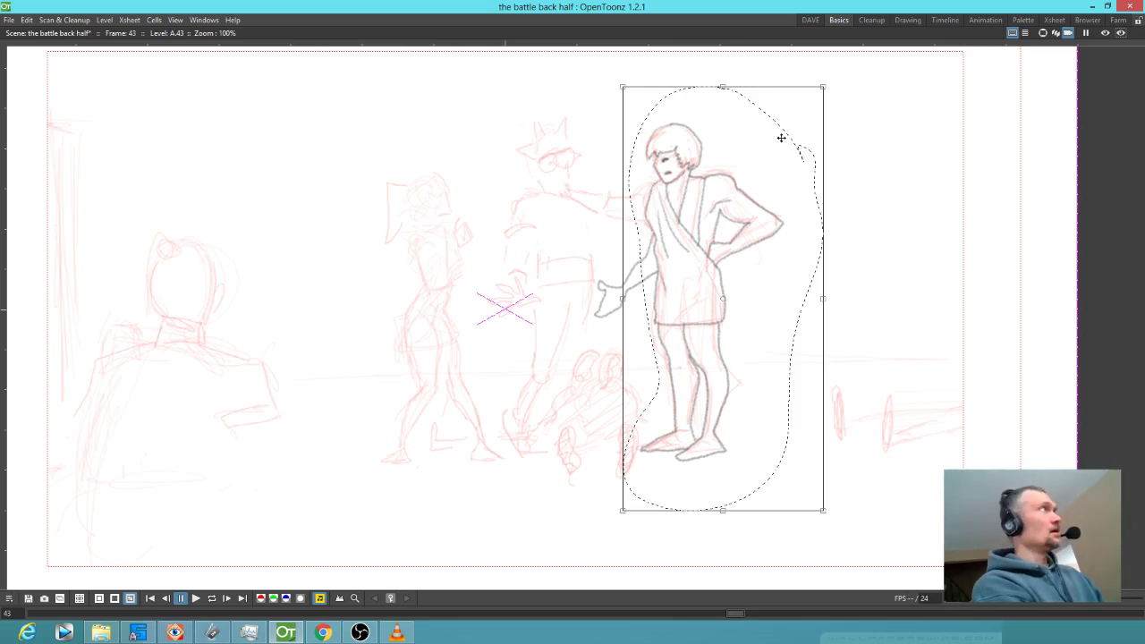
{"action": "key", "text": "period"}
{"action": "key", "text": "period"}
{"action": "key", "text": "period"}
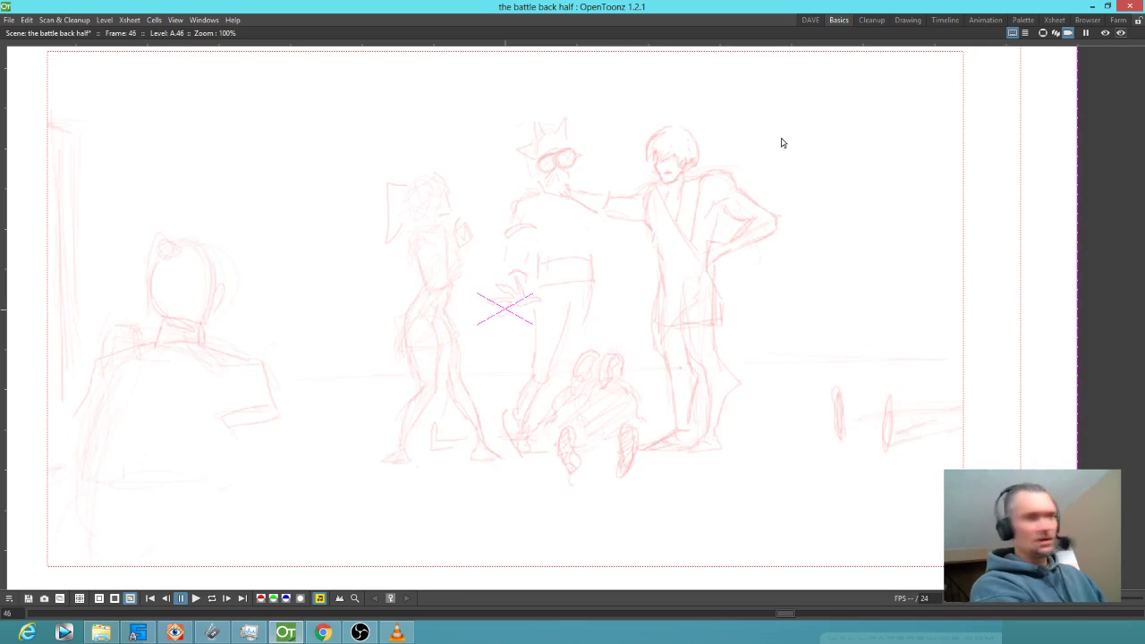
{"action": "key", "text": "ctrl+v"}
{"action": "key", "text": "ctrl+z"}
{"action": "key", "text": "ctrl+y"}
- Look through the drawings up to frame 51 and return to frame 40
{"action": "key", "text": "period"}
{"action": "key", "text": "period"}
{"action": "key", "text": "period"}
{"action": "key", "text": "period"}
{"action": "key", "text": "period"}
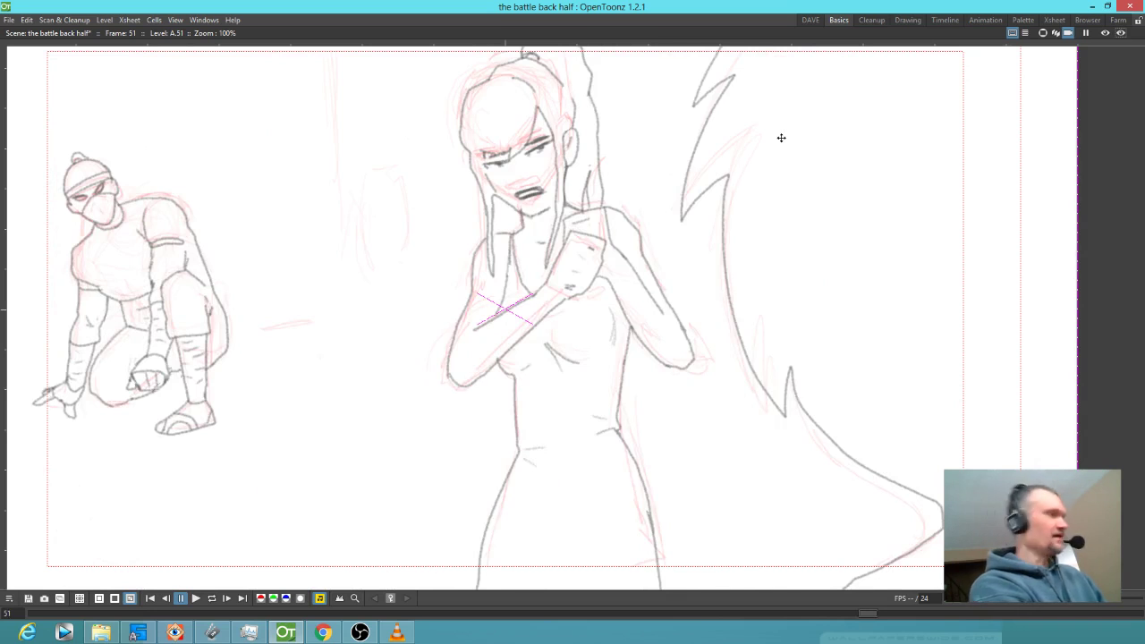
{"action": "key", "text": "comma"}
{"action": "key", "text": "comma"}
{"action": "key", "text": "comma"}
{"action": "key", "text": "comma"}
{"action": "key", "text": "comma"}
{"action": "key", "text": "comma"}
{"action": "key", "text": "comma"}
{"action": "key", "text": "comma"}
{"action": "key", "text": "comma"}
{"action": "key", "text": "comma"}
{"action": "key", "text": "comma"}
{"action": "key", "text": "comma"}
{"action": "key", "text": "comma"}
{"action": "key", "text": "period"}
{"action": "key", "text": "period"}
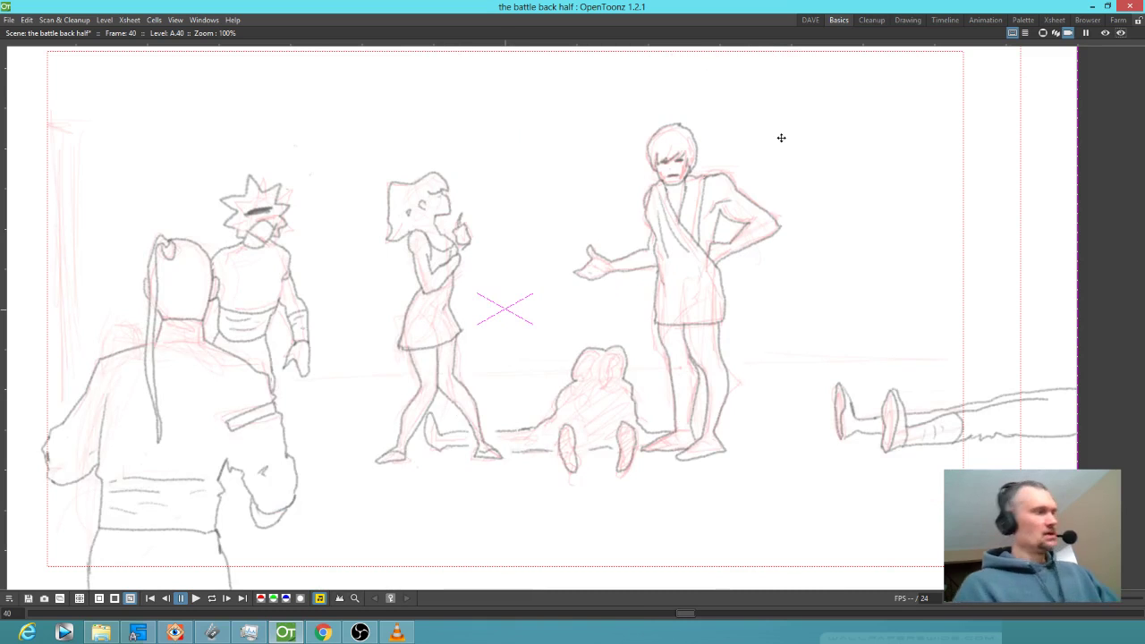
- Compare frames 40 and 41 to judge which characters stay still between them
{"action": "key", "text": "period"}
{"action": "key", "text": "comma"}
{"action": "key", "text": "period"}
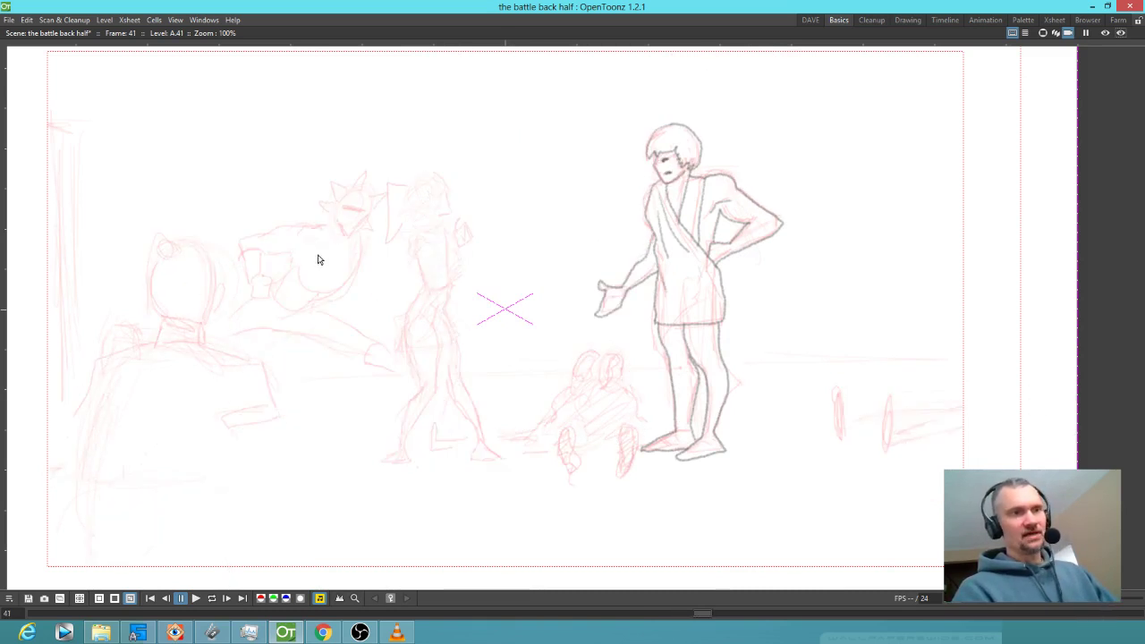
{"action": "key", "text": "comma"}
{"action": "key", "text": "period"}
{"action": "key", "text": "comma"}
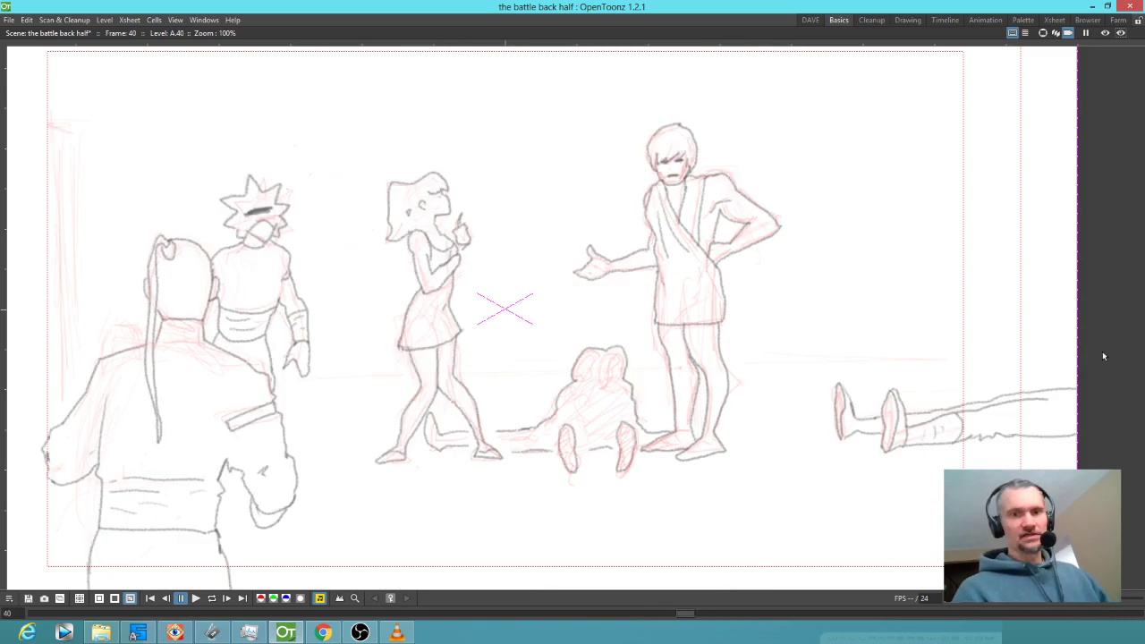
- Lasso the lying figure, the woman, the seated figure and the foreground fighter in frame 40, and paste copies into frame 41
{"action": "mouse_move", "coordinate": [1079, 330]}
{"action": "left_mouse_down"}
{"action": "mouse_move", "coordinate": [787, 383]}
{"action": "mouse_move", "coordinate": [1116, 447]}
{"action": "mouse_move", "coordinate": [1076, 343]}
{"action": "left_mouse_up"}
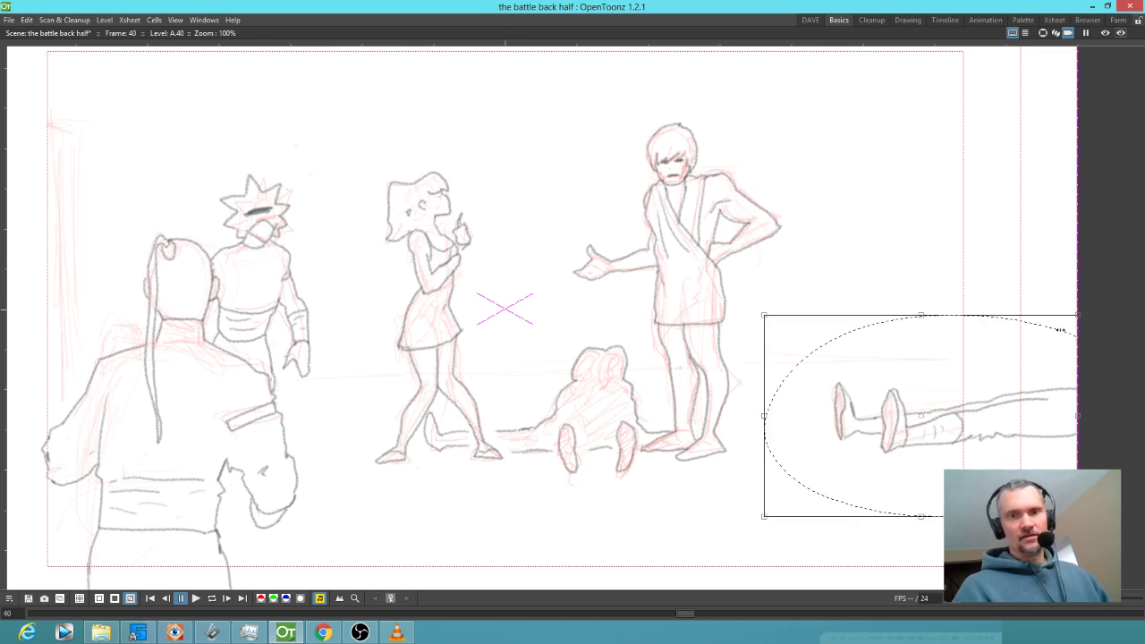
{"action": "mouse_move", "coordinate": [641, 485]}
{"action": "left_mouse_down"}
{"action": "mouse_move", "coordinate": [661, 417]}
{"action": "mouse_move", "coordinate": [643, 358]}
{"action": "mouse_move", "coordinate": [590, 324]}
{"action": "mouse_move", "coordinate": [531, 349]}
{"action": "mouse_move", "coordinate": [487, 403]}
{"action": "mouse_move", "coordinate": [497, 273]}
{"action": "mouse_move", "coordinate": [446, 147]}
{"action": "mouse_move", "coordinate": [338, 201]}
{"action": "mouse_move", "coordinate": [357, 361]}
{"action": "mouse_move", "coordinate": [337, 477]}
{"action": "mouse_move", "coordinate": [467, 537]}
{"action": "mouse_move", "coordinate": [623, 544]}
{"action": "mouse_move", "coordinate": [670, 502]}
{"action": "mouse_move", "coordinate": [643, 470]}
{"action": "left_mouse_up"}
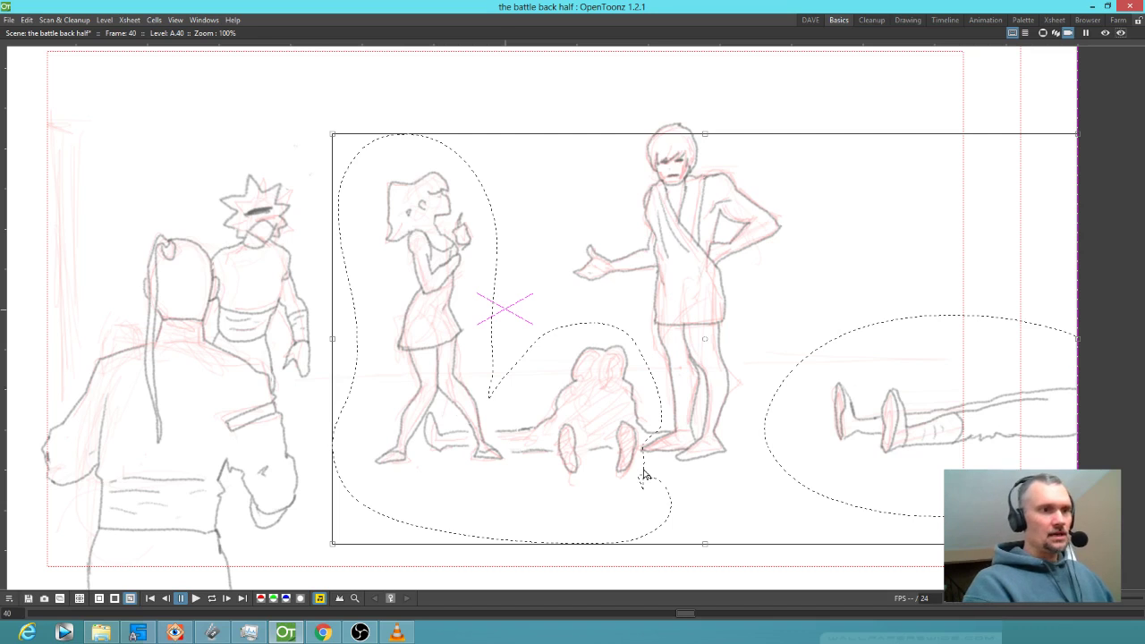
{"action": "mouse_move", "coordinate": [305, 451]}
{"action": "left_mouse_down"}
{"action": "mouse_move", "coordinate": [280, 380]}
{"action": "mouse_move", "coordinate": [214, 325]}
{"action": "mouse_move", "coordinate": [228, 276]}
{"action": "mouse_move", "coordinate": [192, 226]}
{"action": "mouse_move", "coordinate": [112, 238]}
{"action": "mouse_move", "coordinate": [50, 323]}
{"action": "mouse_move", "coordinate": [18, 411]}
{"action": "mouse_move", "coordinate": [23, 528]}
{"action": "mouse_move", "coordinate": [47, 572]}
{"action": "mouse_move", "coordinate": [134, 611]}
{"action": "mouse_move", "coordinate": [256, 613]}
{"action": "mouse_move", "coordinate": [336, 524]}
{"action": "mouse_move", "coordinate": [309, 452]}
{"action": "left_mouse_up"}
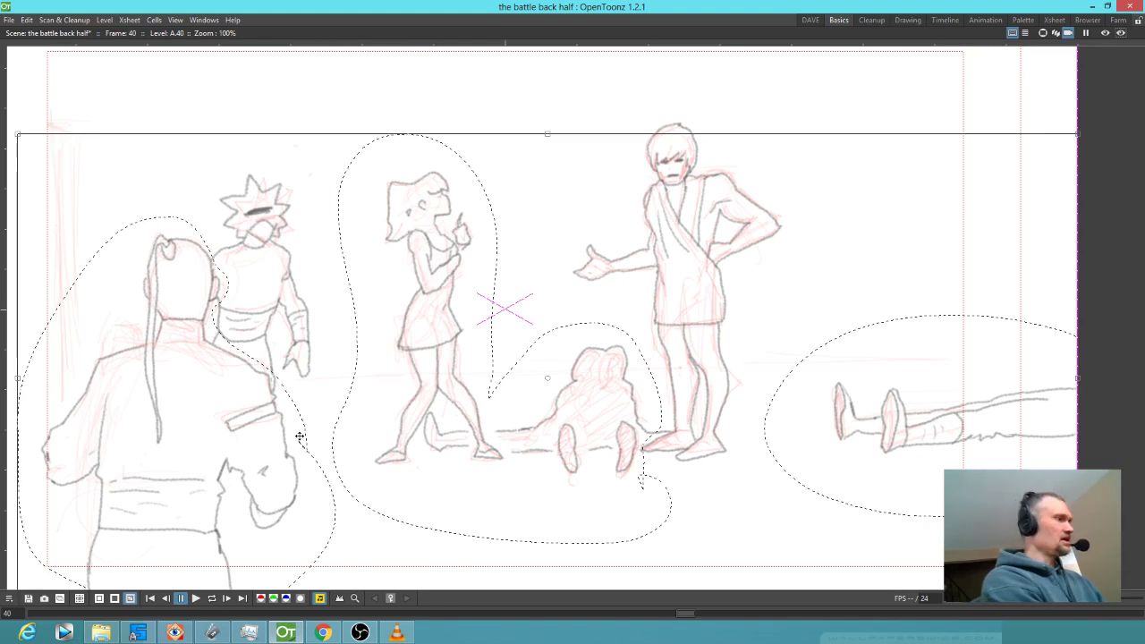
{"action": "key", "text": "period"}
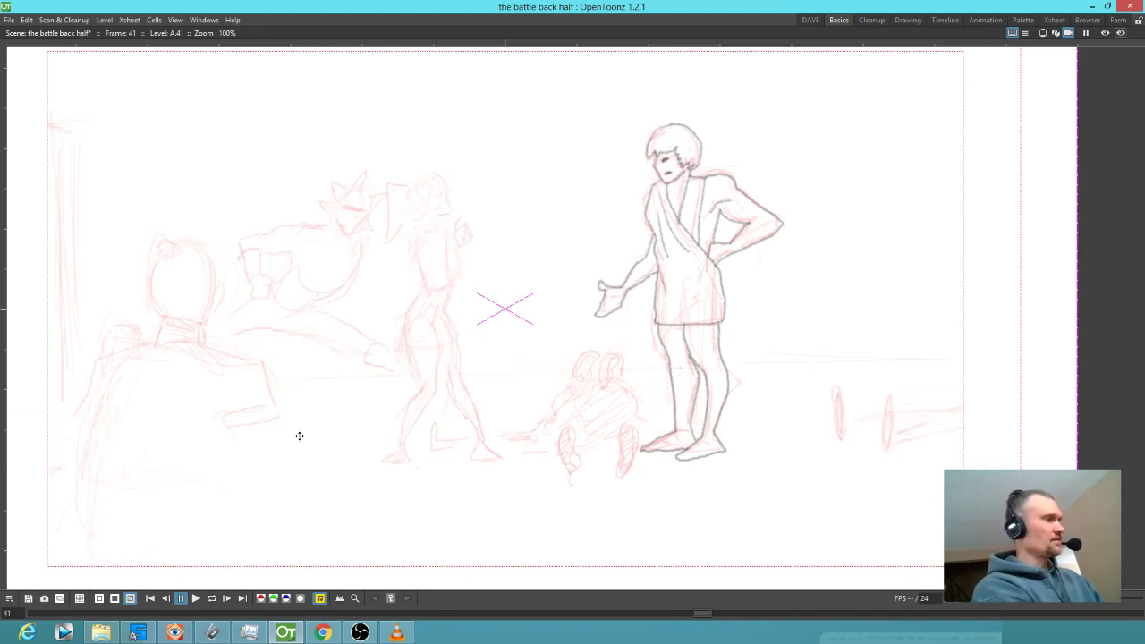
{"action": "key", "text": "ctrl+v"}
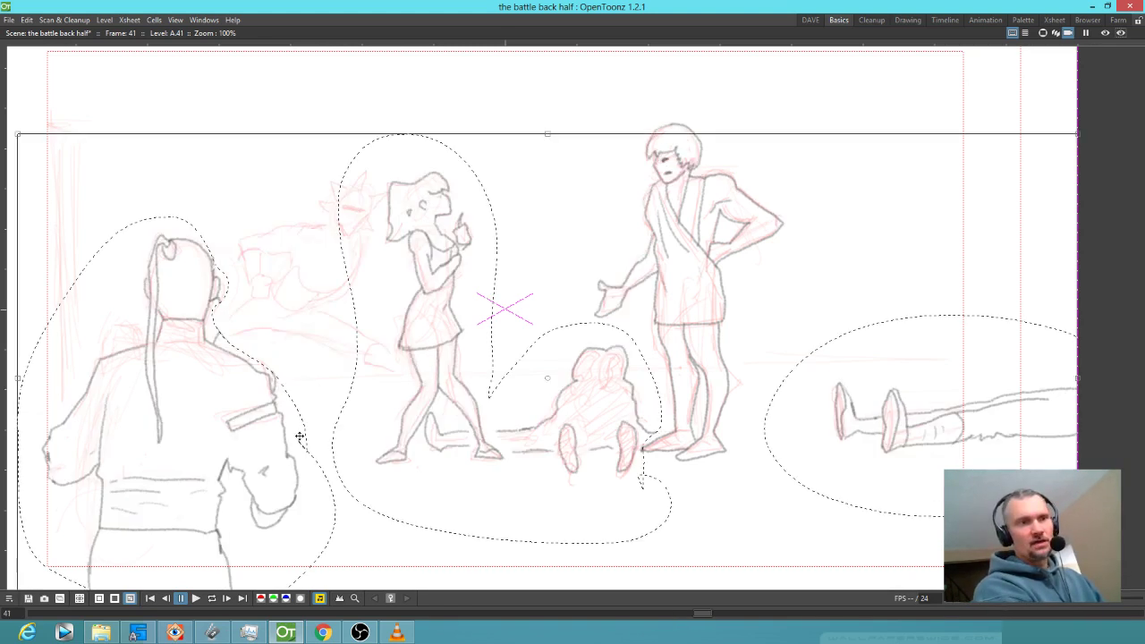
- Paste copies of the lying figure, the woman, the seated figure and the foreground fighter into frames 42, 43, 46 and 47
{"action": "key", "text": "period"}
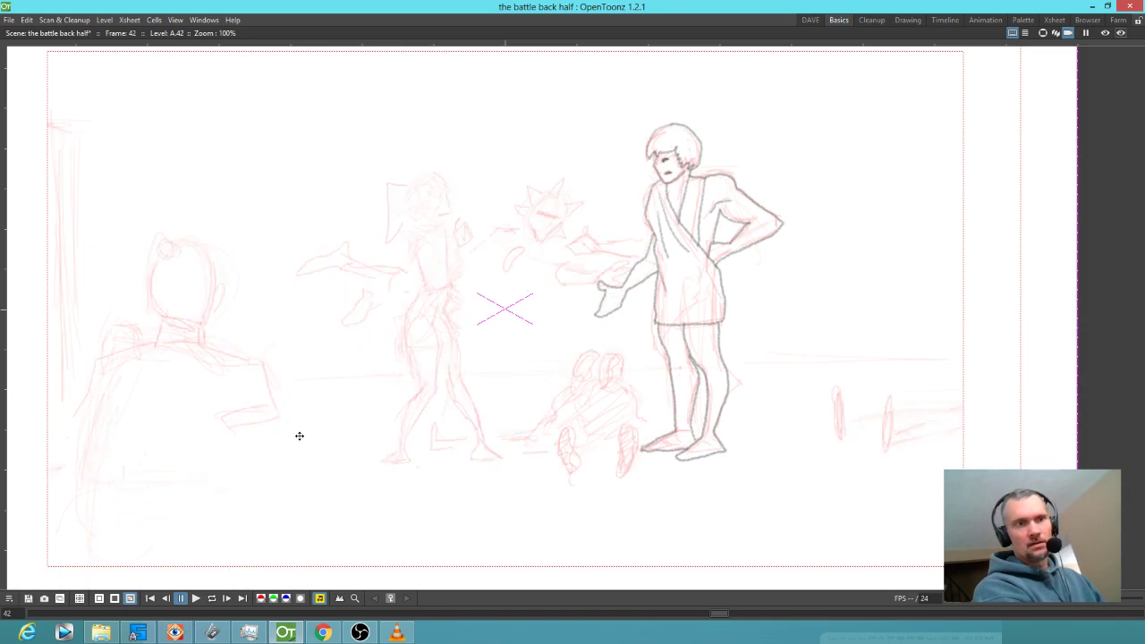
{"action": "key", "text": "ctrl+v"}
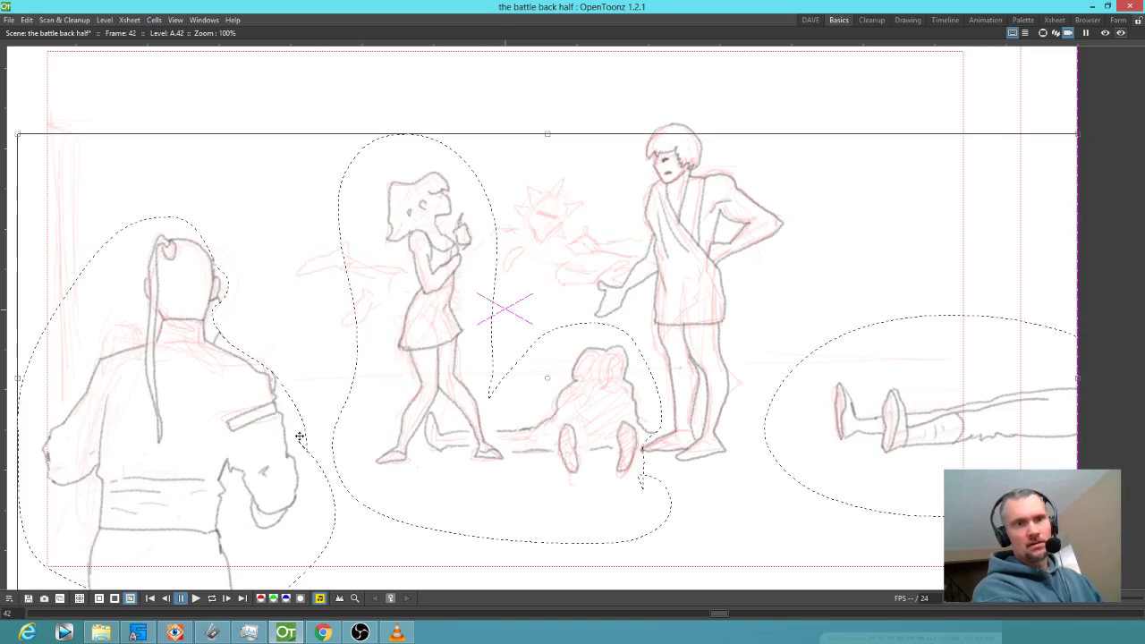
{"action": "key", "text": "period"}
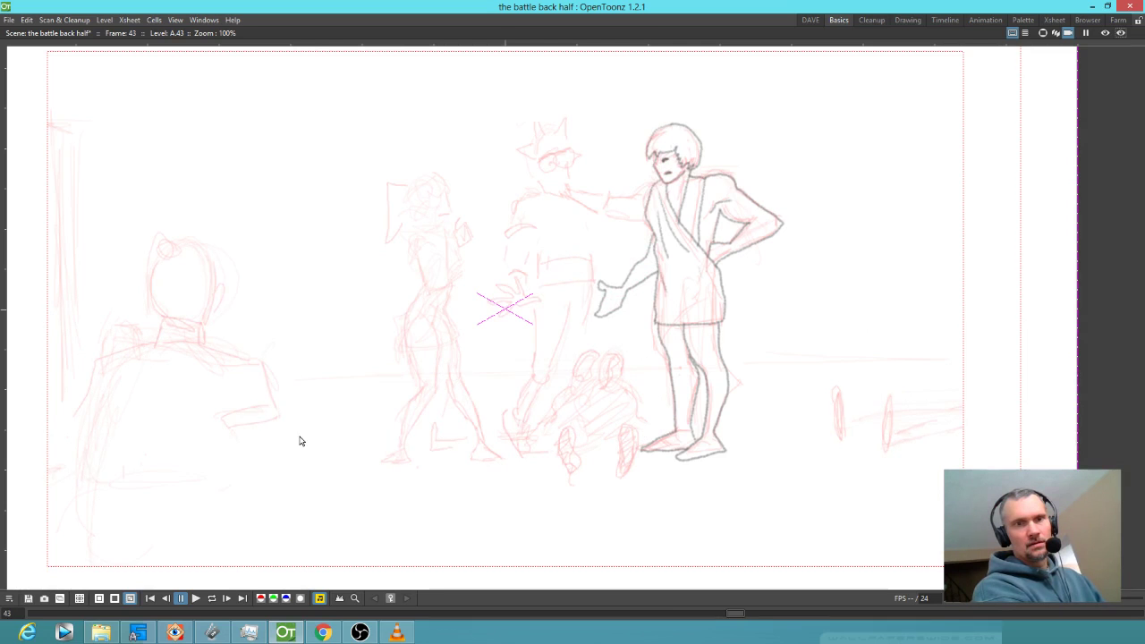
{"action": "key", "text": "ctrl+v"}
{"action": "key", "text": "period"}
{"action": "key", "text": "period"}
{"action": "key", "text": "period"}
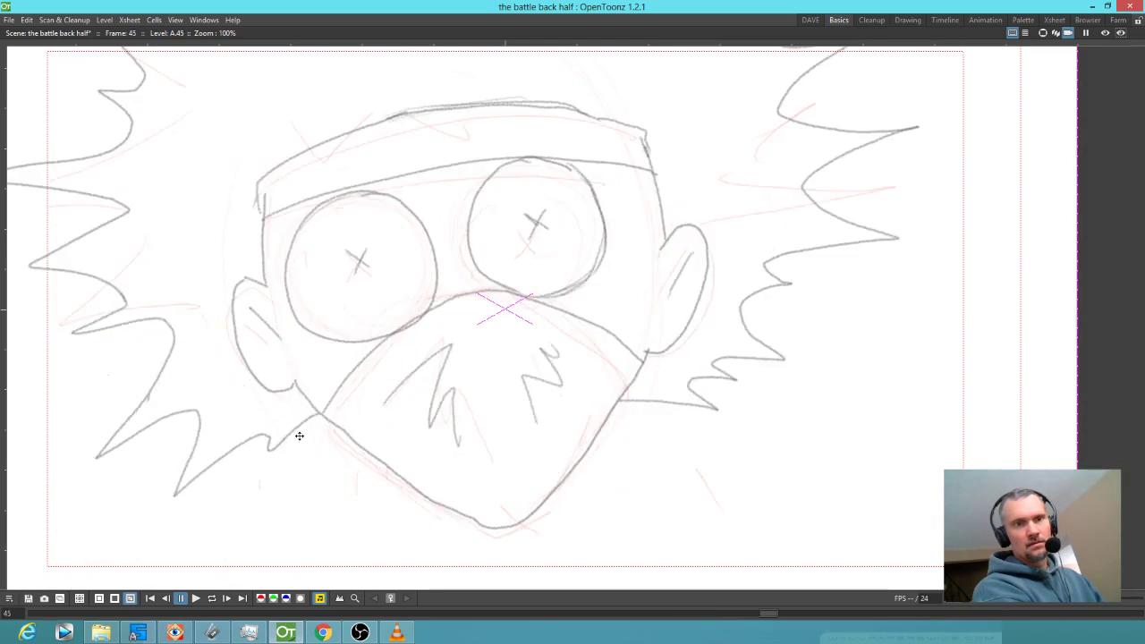
{"action": "key", "text": "ctrl+v"}
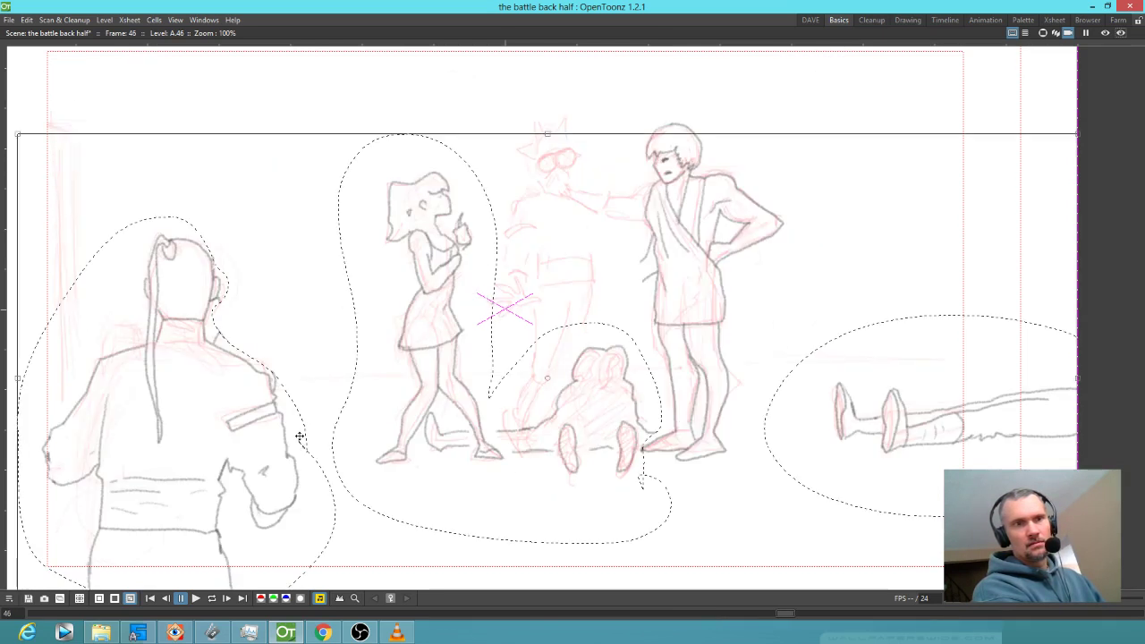
{"action": "key", "text": "period"}
{"action": "key", "text": "ctrl+v"}
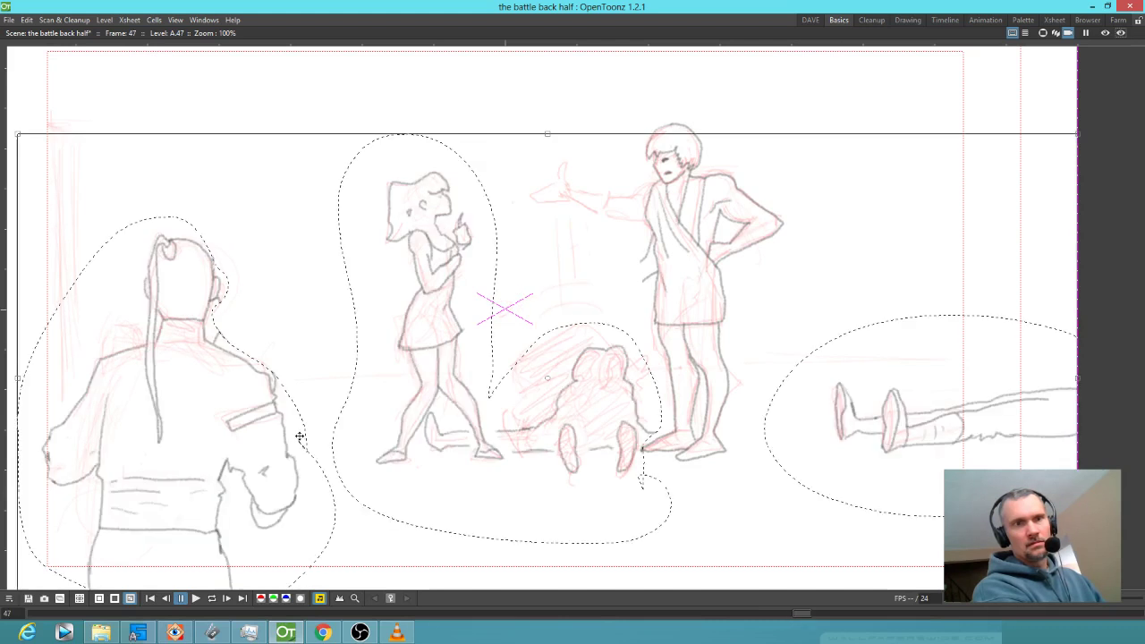
- Flip back through the drawings as far as frame 32 and return to frame 40 to review the sequence
{"action": "key", "text": "period"}
{"action": "key", "text": "comma"}
{"action": "key", "text": "comma"}
{"action": "key", "text": "comma"}
{"action": "key", "text": "comma"}
{"action": "key", "text": "comma"}
{"action": "key", "text": "comma"}
{"action": "key", "text": "comma"}
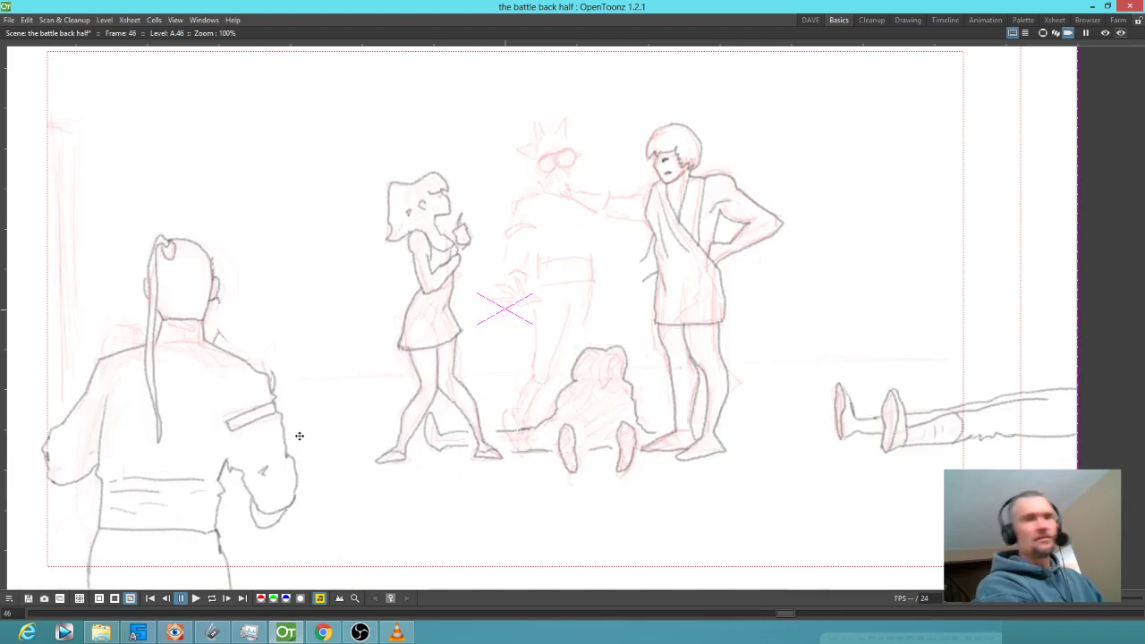
{"action": "key", "text": "comma"}
{"action": "key", "text": "comma"}
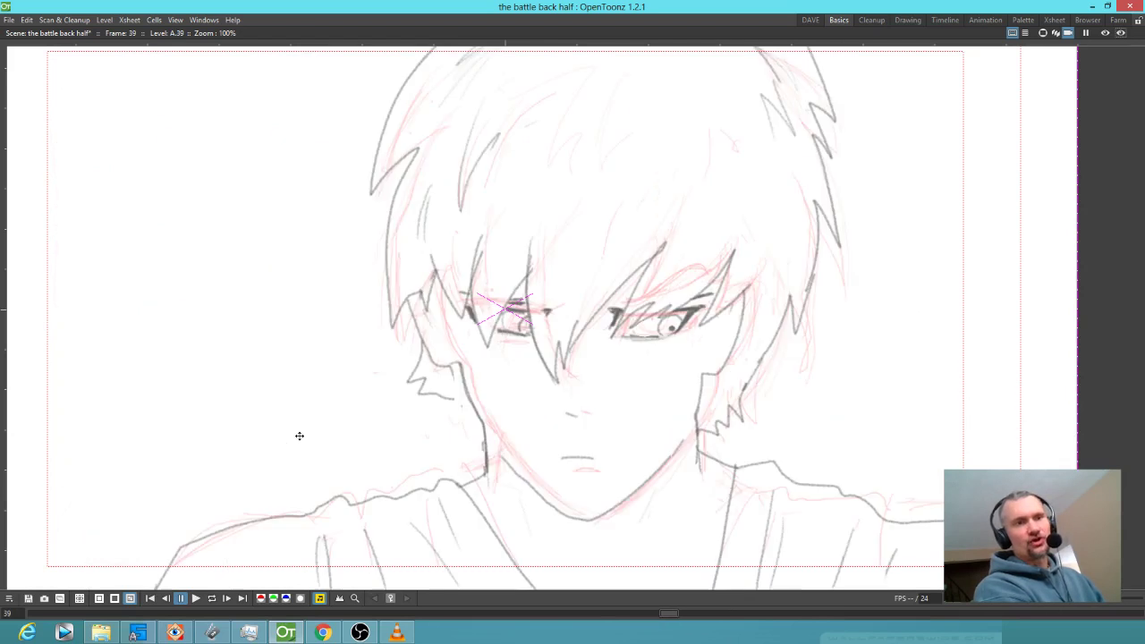
{"action": "key", "text": "comma"}
{"action": "key", "text": "comma"}
{"action": "key", "text": "comma"}
{"action": "key", "text": "comma"}
{"action": "key", "text": "period"}
{"action": "key", "text": "period"}
{"action": "key", "text": "period"}
{"action": "key", "text": "period"}
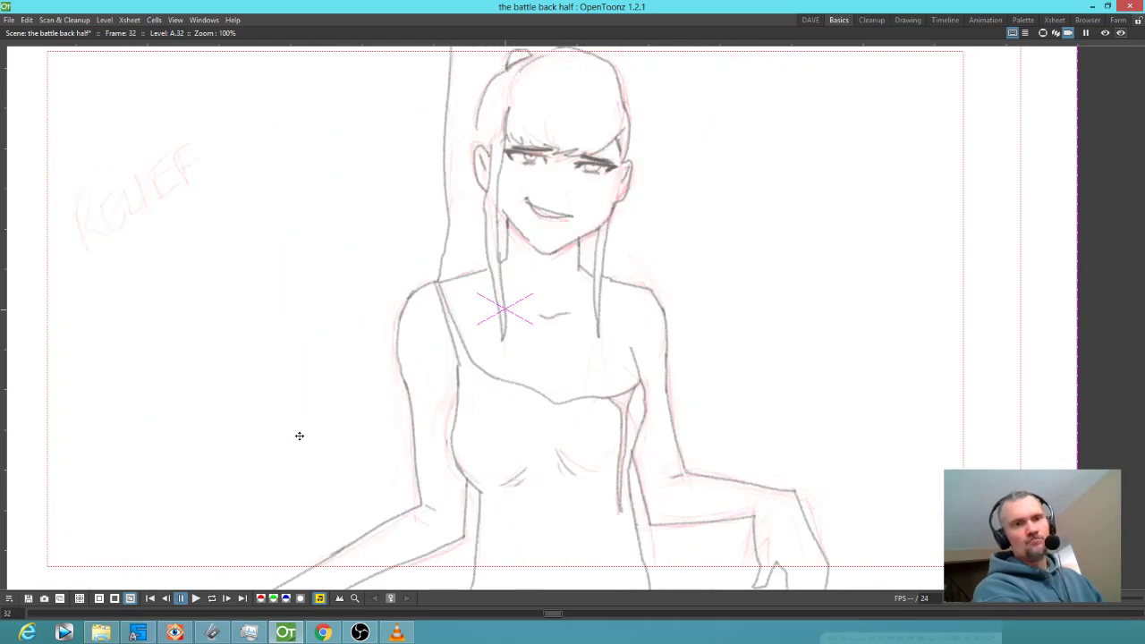
{"action": "key", "text": "period"}
{"action": "key", "text": "period"}
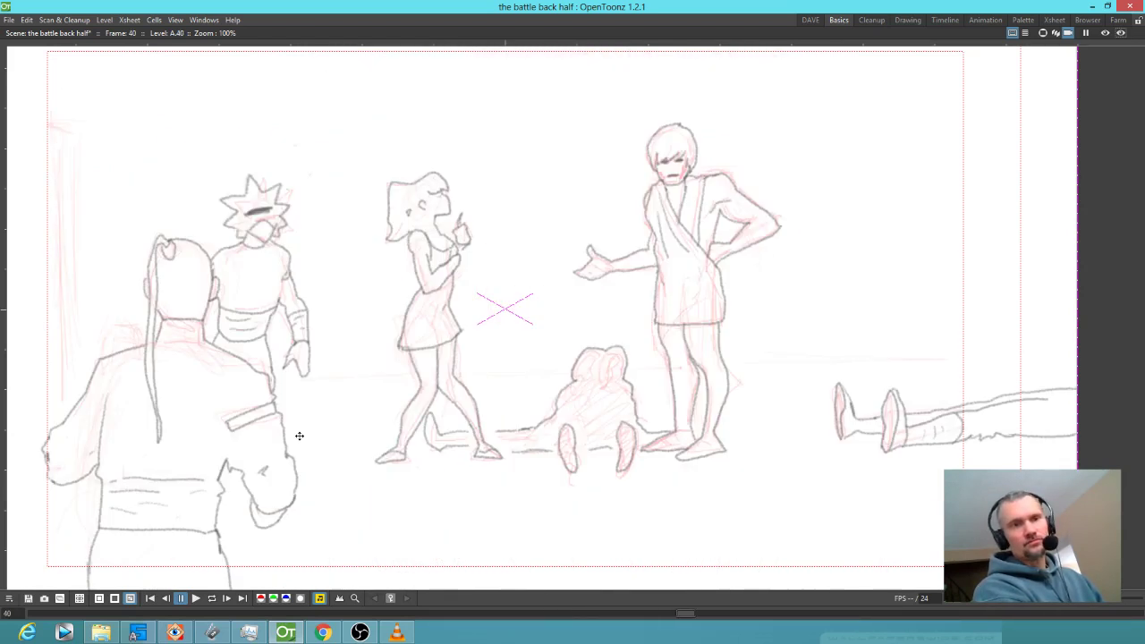
- Compare frame 40 with the drawings just before and after it to check the motion between them
{"action": "key", "text": "comma"}
{"action": "key", "text": "comma"}
{"action": "key", "text": "period"}
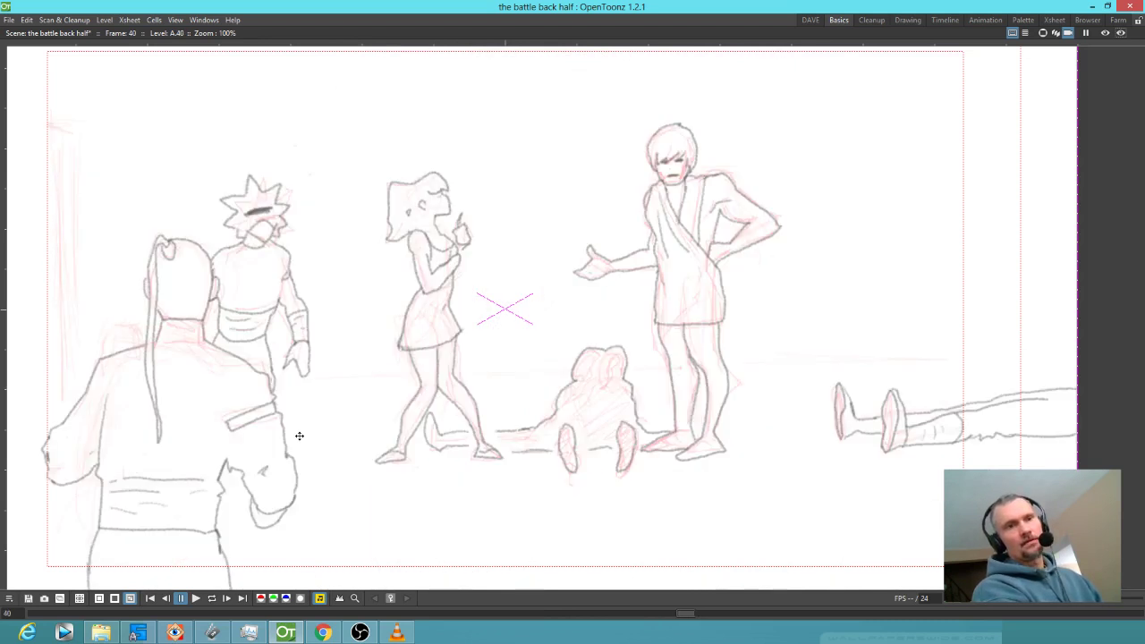
{"action": "key", "text": "period"}
{"action": "key", "text": "period"}
{"action": "key", "text": "period"}
{"action": "key", "text": "comma"}
{"action": "key", "text": "comma"}
{"action": "key", "text": "comma"}
{"action": "key", "text": "period"}
{"action": "key", "text": "period"}
{"action": "key", "text": "period"}
{"action": "key", "text": "comma"}
{"action": "key", "text": "comma"}
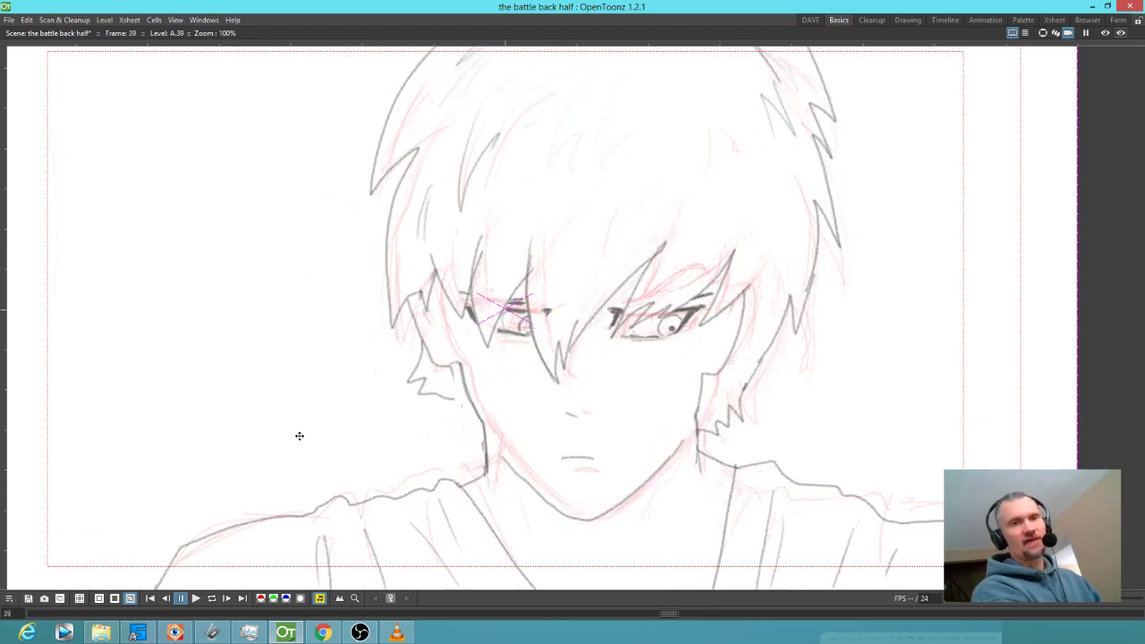
{"action": "key", "text": "comma"}
{"action": "key", "text": "period"}
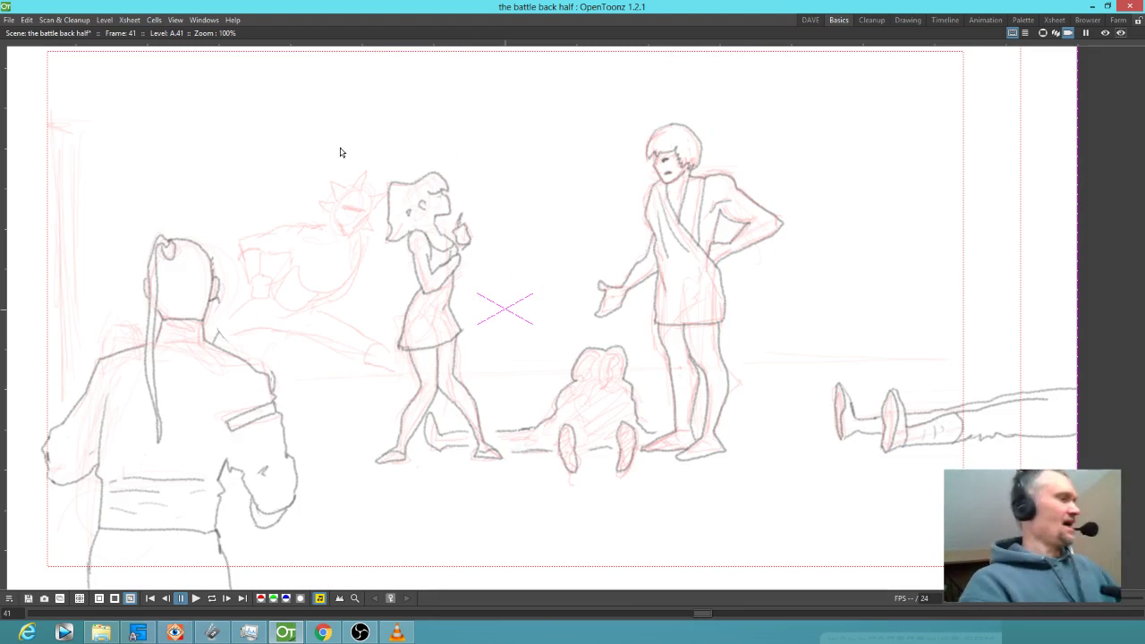
{"action": "left_click_drag", "start_coordinate": [292, 143], "coordinate": [313, 184]}
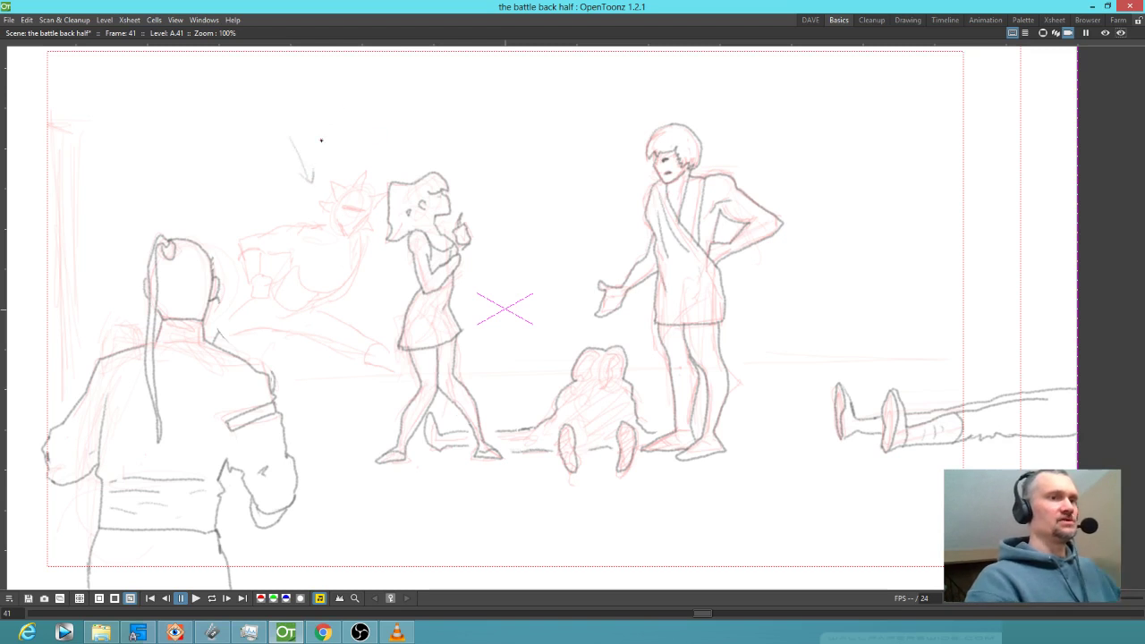
{"action": "key", "text": "ctrl+z"}
{"action": "key", "text": "ctrl+z"}
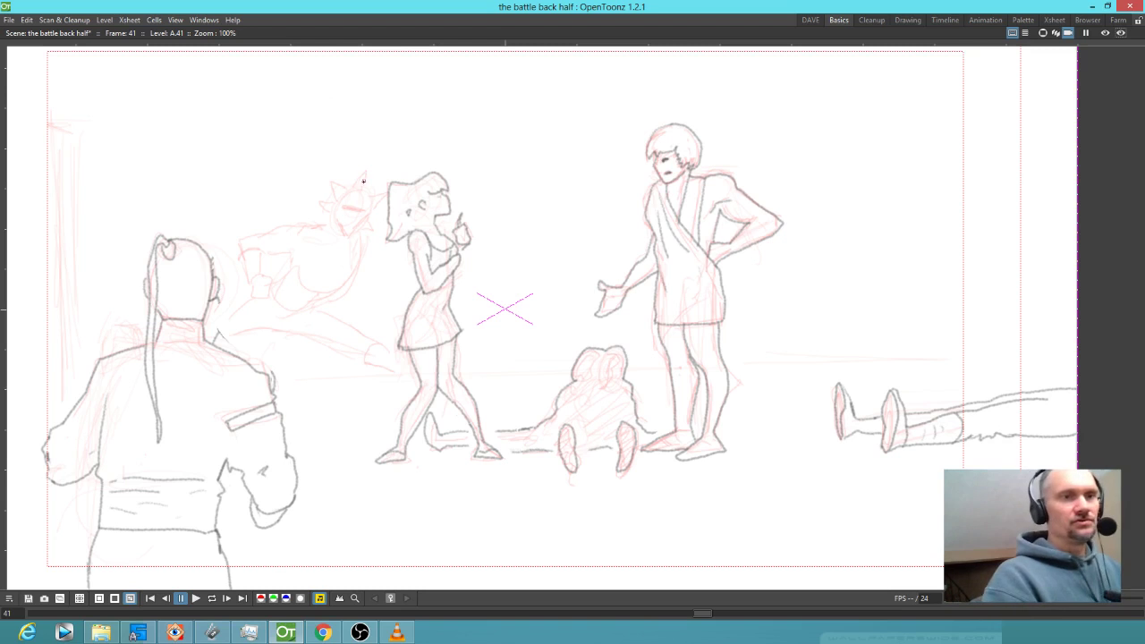
- Lasso the spiky-haired fighter's head in frame 40, paste a copy into frame 41, and move and rotate it onto the sketched head
{"action": "key", "text": "comma"}
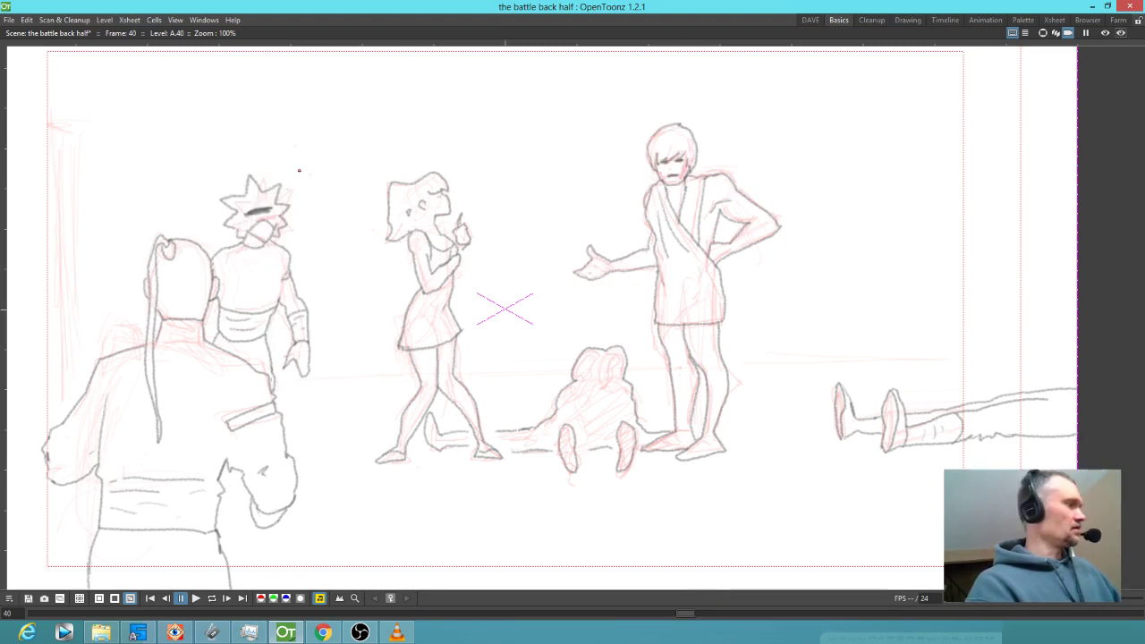
{"action": "mouse_move", "coordinate": [287, 150]}
{"action": "left_mouse_down"}
{"action": "mouse_move", "coordinate": [214, 163]}
{"action": "mouse_move", "coordinate": [204, 198]}
{"action": "mouse_move", "coordinate": [244, 260]}
{"action": "mouse_move", "coordinate": [290, 243]}
{"action": "mouse_move", "coordinate": [305, 176]}
{"action": "mouse_move", "coordinate": [287, 143]}
{"action": "left_mouse_up"}
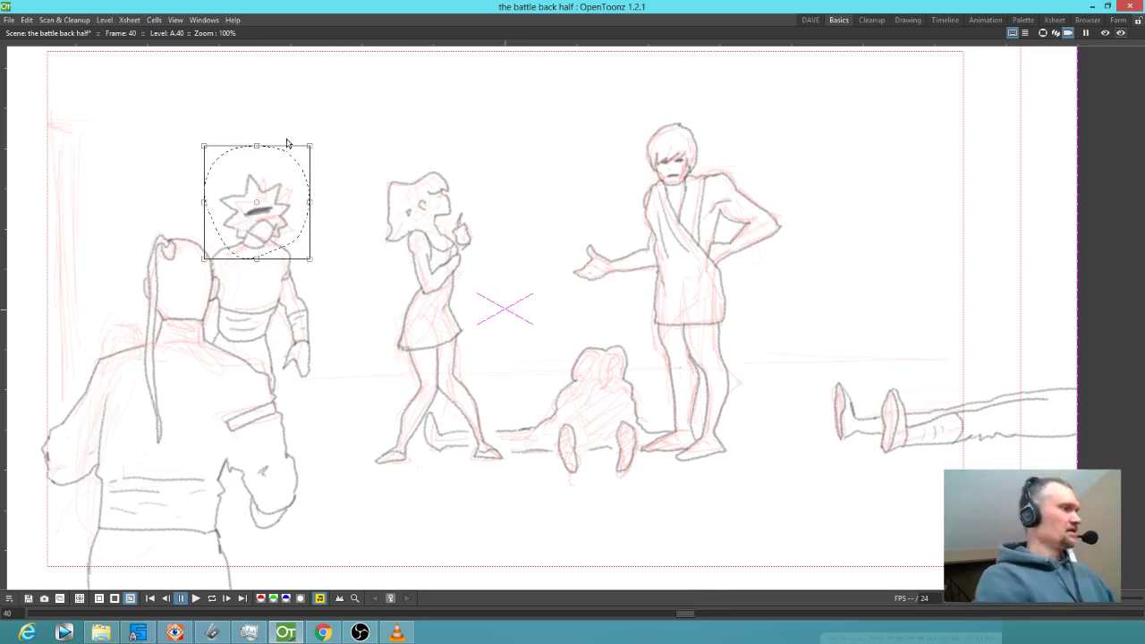
{"action": "key", "text": "period"}
{"action": "key", "text": "ctrl+v"}
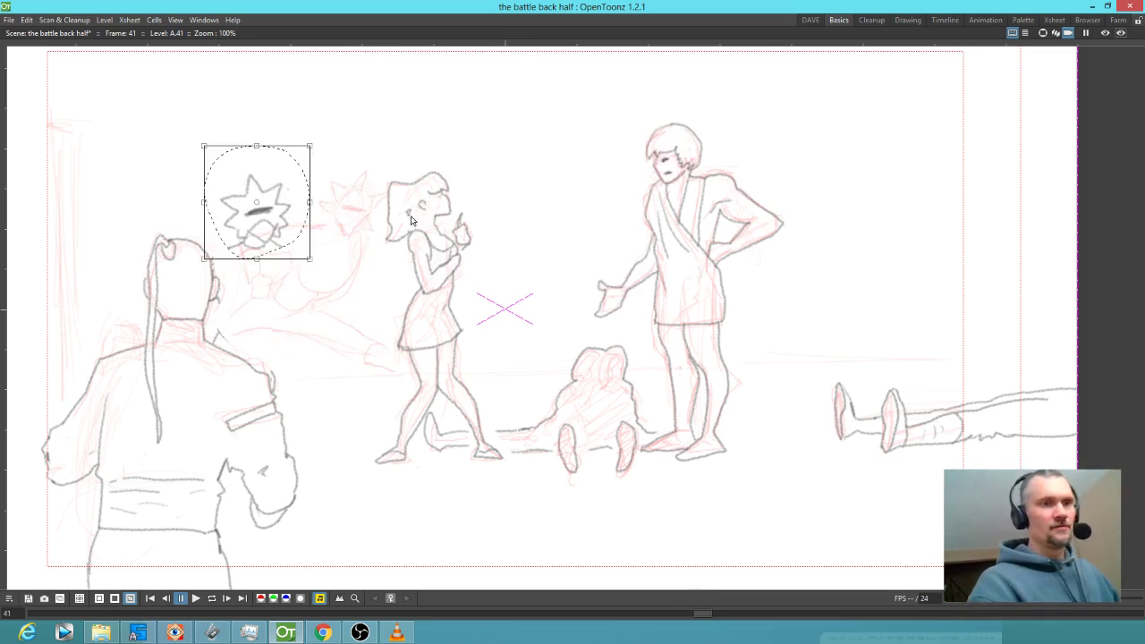
{"action": "left_click_drag", "start_coordinate": [316, 261], "coordinate": [370, 230]}
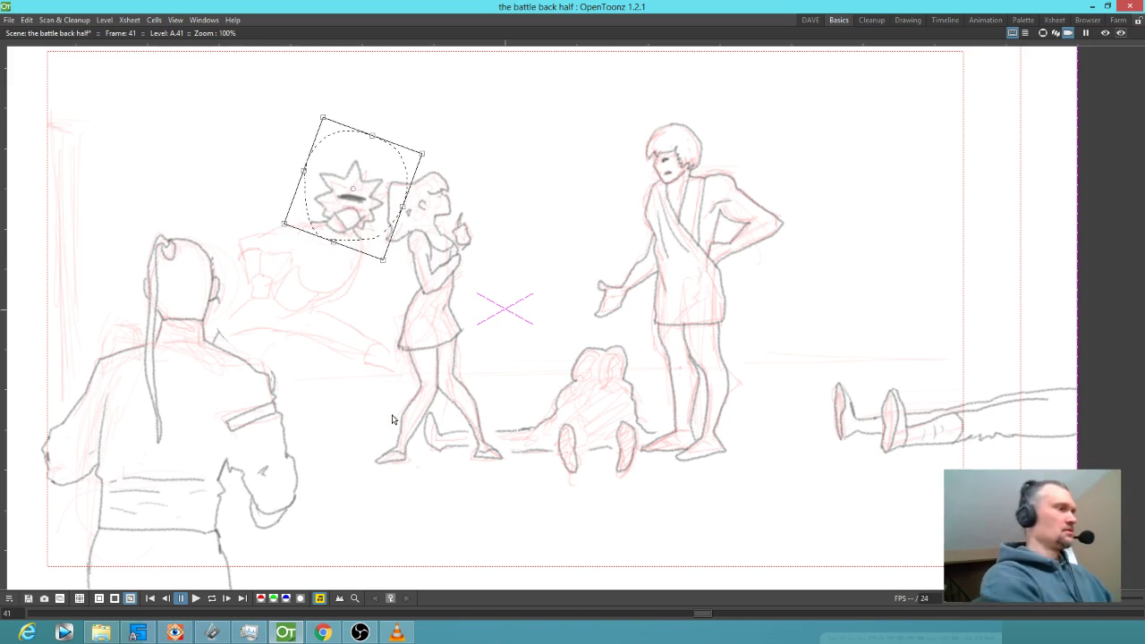
- Paste the spiky-haired head into frame 42 and move and tilt it onto the leaping figure's sketched head
{"action": "key", "text": "period"}
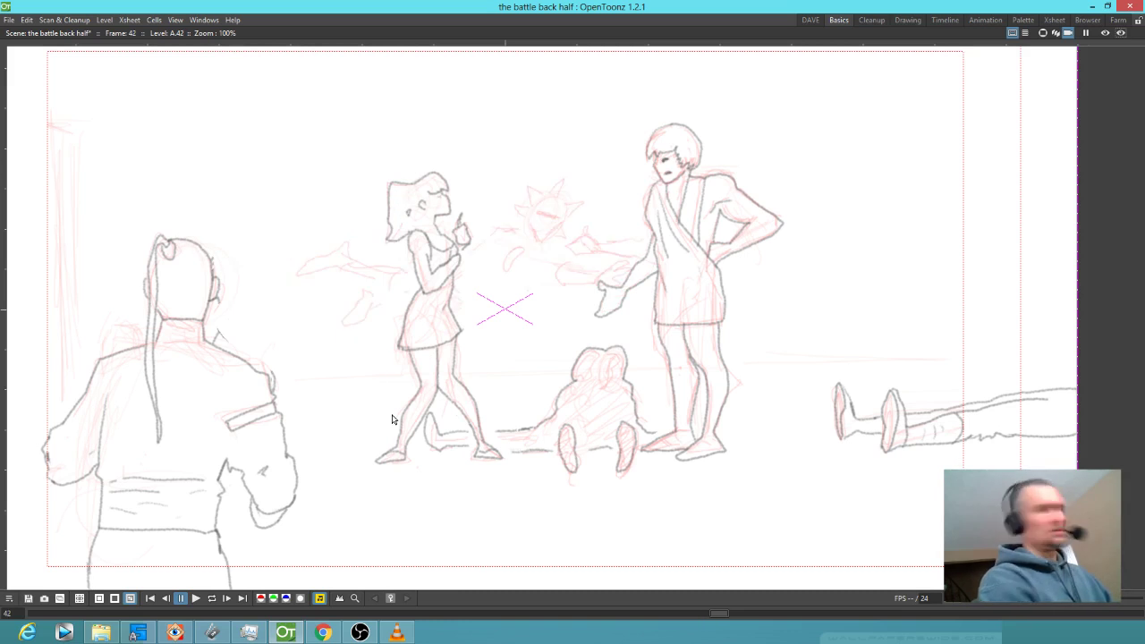
{"action": "key", "text": "ctrl+v"}
{"action": "mouse_move", "coordinate": [322, 218]}
{"action": "left_mouse_down"}
{"action": "mouse_move", "coordinate": [614, 158]}
{"action": "mouse_move", "coordinate": [627, 200]}
{"action": "mouse_move", "coordinate": [621, 187]}
{"action": "left_mouse_up"}
{"action": "mouse_move", "coordinate": [561, 238]}
{"action": "left_mouse_down"}
{"action": "mouse_move", "coordinate": [574, 231]}
{"action": "mouse_move", "coordinate": [581, 242]}
{"action": "left_mouse_up"}
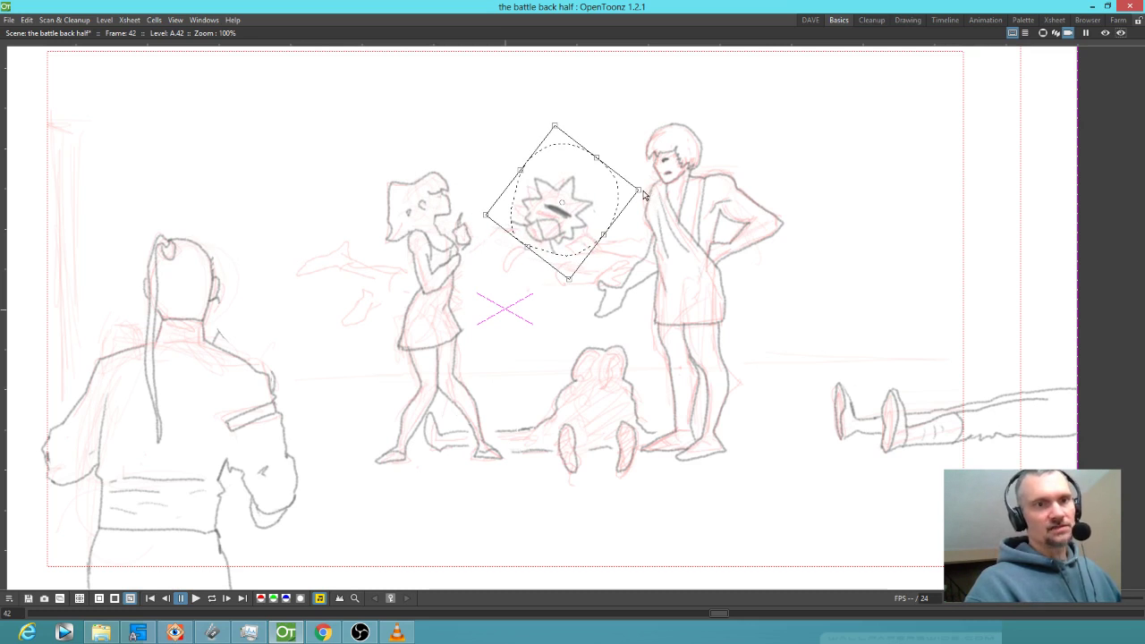
{"action": "left_click_drag", "start_coordinate": [641, 190], "coordinate": [637, 176]}
{"action": "left_click_drag", "start_coordinate": [578, 209], "coordinate": [574, 206]}
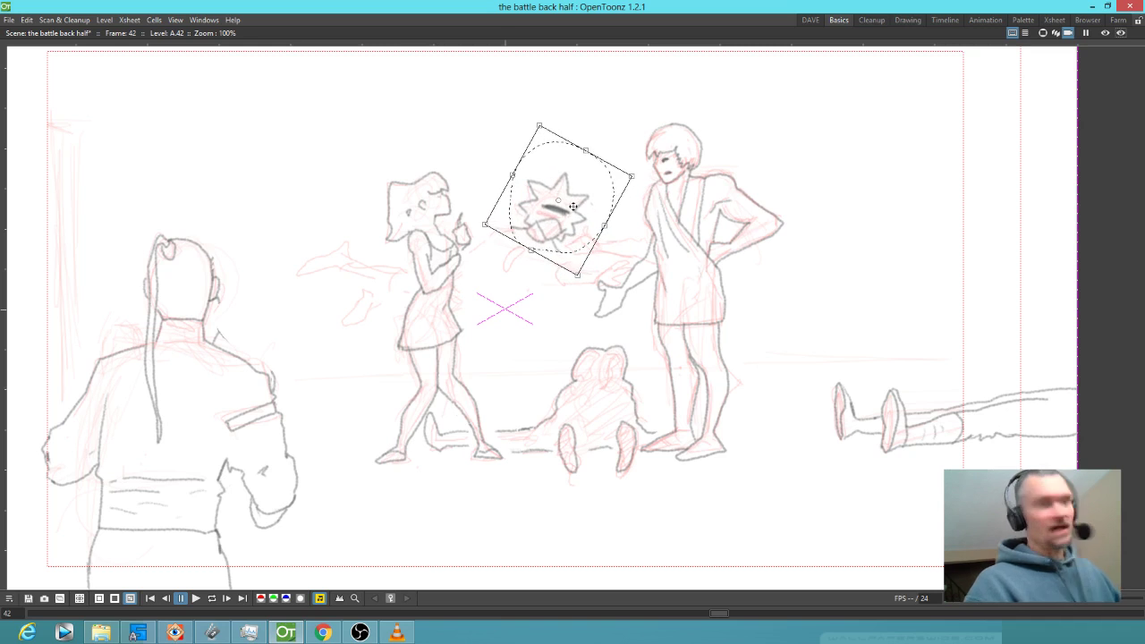
- Paste the spiky-haired head into frame 43 and move and tilt it onto the standing figure's sketched head
{"action": "key", "text": "period"}
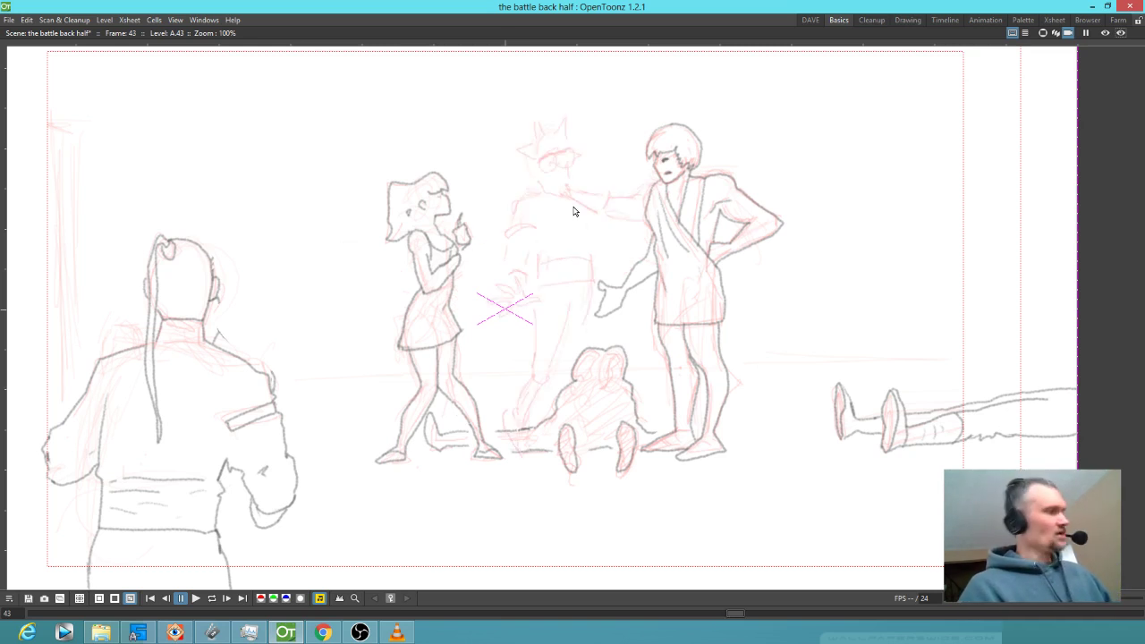
{"action": "key", "text": "ctrl+v"}
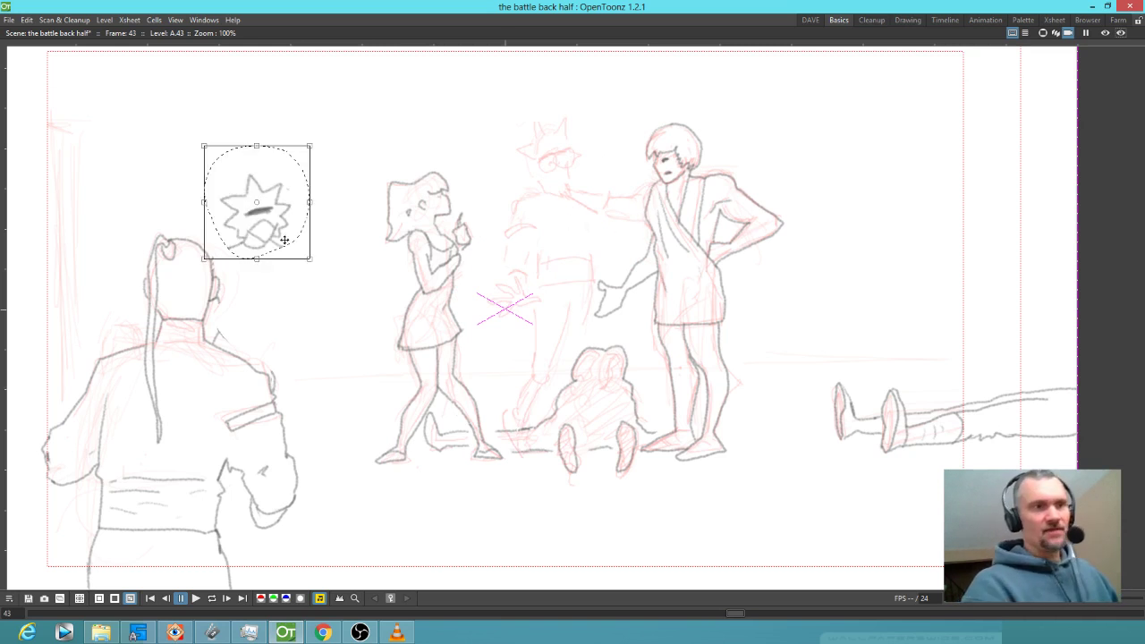
{"action": "mouse_move", "coordinate": [302, 224]}
{"action": "left_mouse_down"}
{"action": "mouse_move", "coordinate": [562, 183]}
{"action": "mouse_move", "coordinate": [605, 165]}
{"action": "mouse_move", "coordinate": [620, 128]}
{"action": "left_mouse_up"}
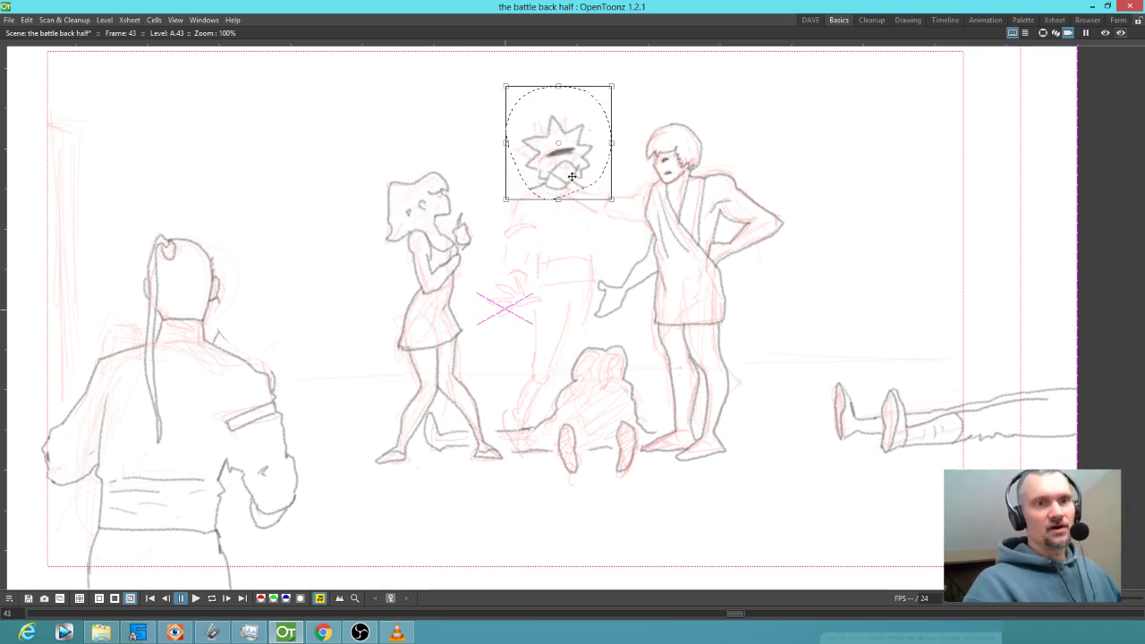
{"action": "left_click_drag", "start_coordinate": [616, 84], "coordinate": [590, 74]}
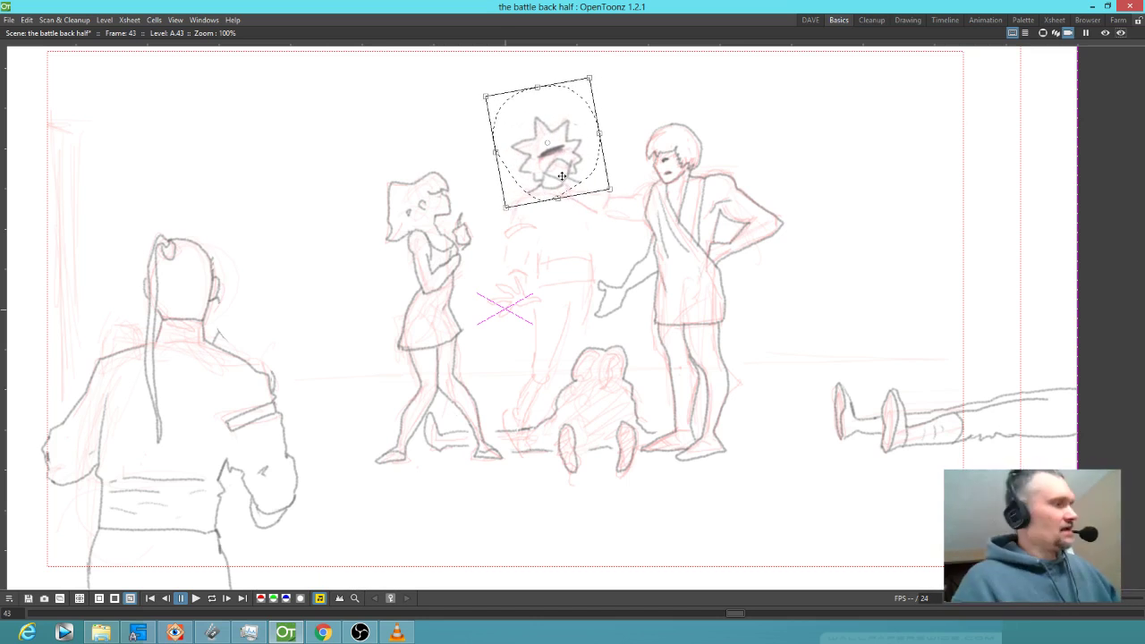
- Flip between the frames around 43 to check the placement of the pasted heads, and return to frame 40
{"action": "key", "text": "period"}
{"action": "key", "text": "comma"}
{"action": "key", "text": "comma"}
{"action": "key", "text": "period"}
{"action": "key", "text": "period"}
{"action": "key", "text": "period"}
{"action": "key", "text": "comma"}
{"action": "key", "text": "comma"}
{"action": "key", "text": "comma"}
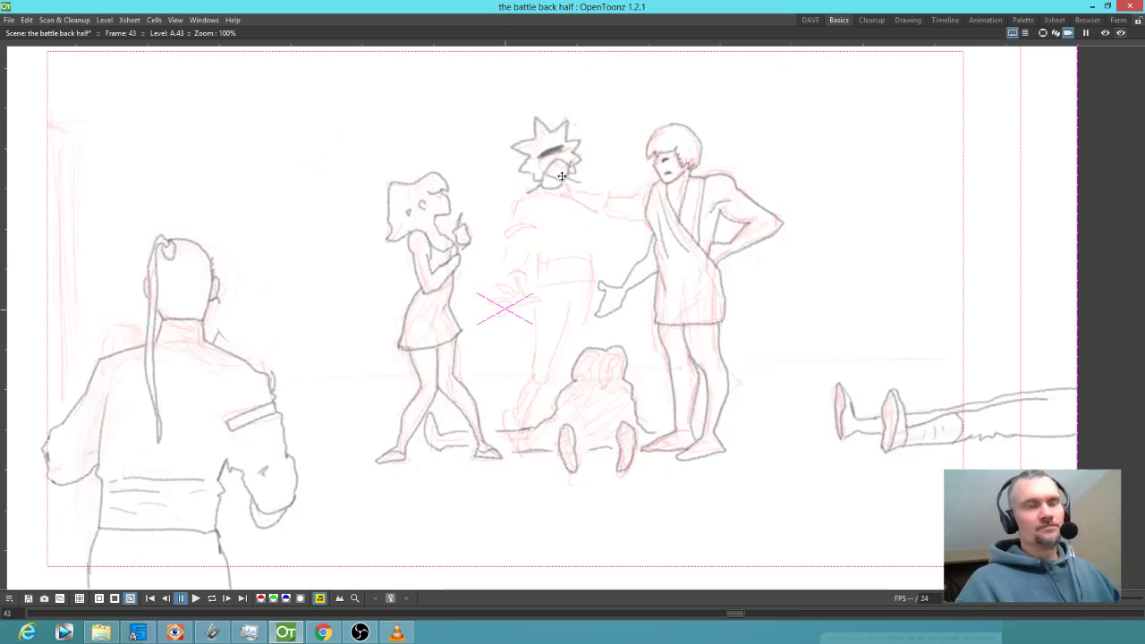
{"action": "key", "text": "comma"}
{"action": "key", "text": "comma"}
{"action": "key", "text": "comma"}
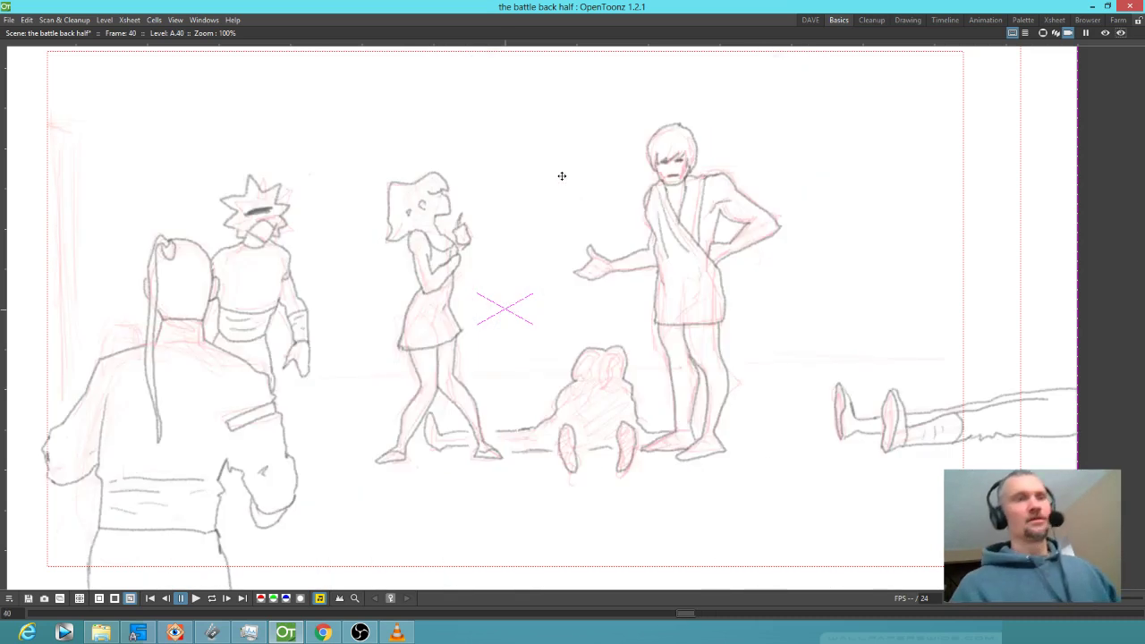
- In frame 41, ink the spiky-haired fighter's back, bent rear arm, torso side and outstretched legs over the red sketch
{"action": "key", "text": "period"}
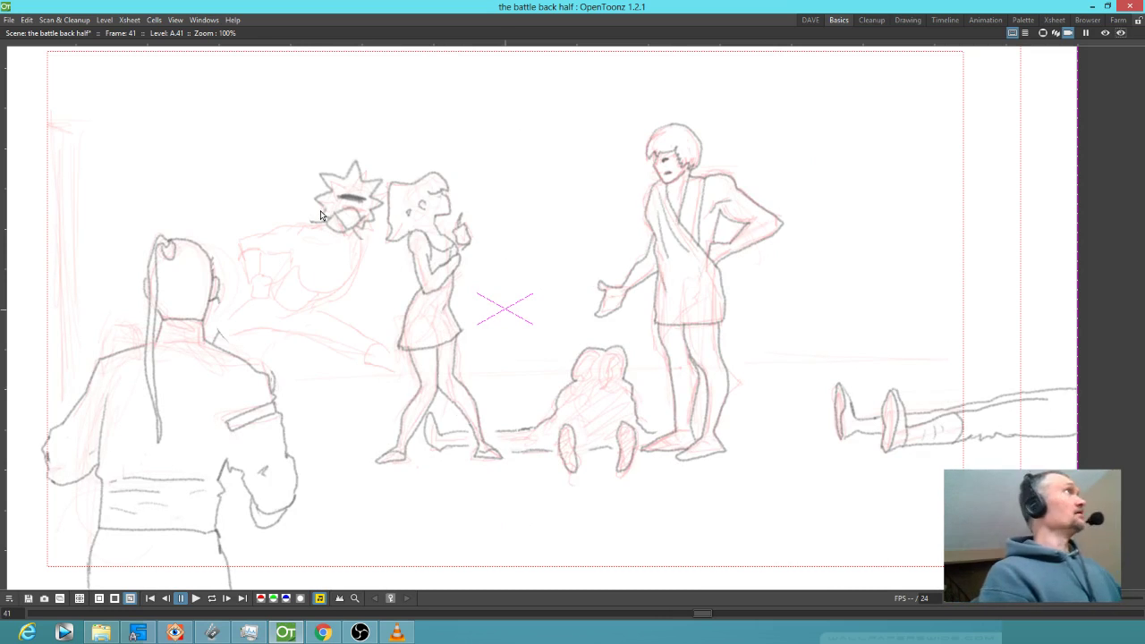
{"action": "mouse_move", "coordinate": [310, 226]}
{"action": "left_mouse_down"}
{"action": "mouse_move", "coordinate": [241, 238]}
{"action": "mouse_move", "coordinate": [250, 301]}
{"action": "mouse_move", "coordinate": [267, 301]}
{"action": "mouse_move", "coordinate": [273, 284]}
{"action": "mouse_move", "coordinate": [260, 254]}
{"action": "mouse_move", "coordinate": [289, 238]}
{"action": "mouse_move", "coordinate": [274, 281]}
{"action": "left_mouse_up"}
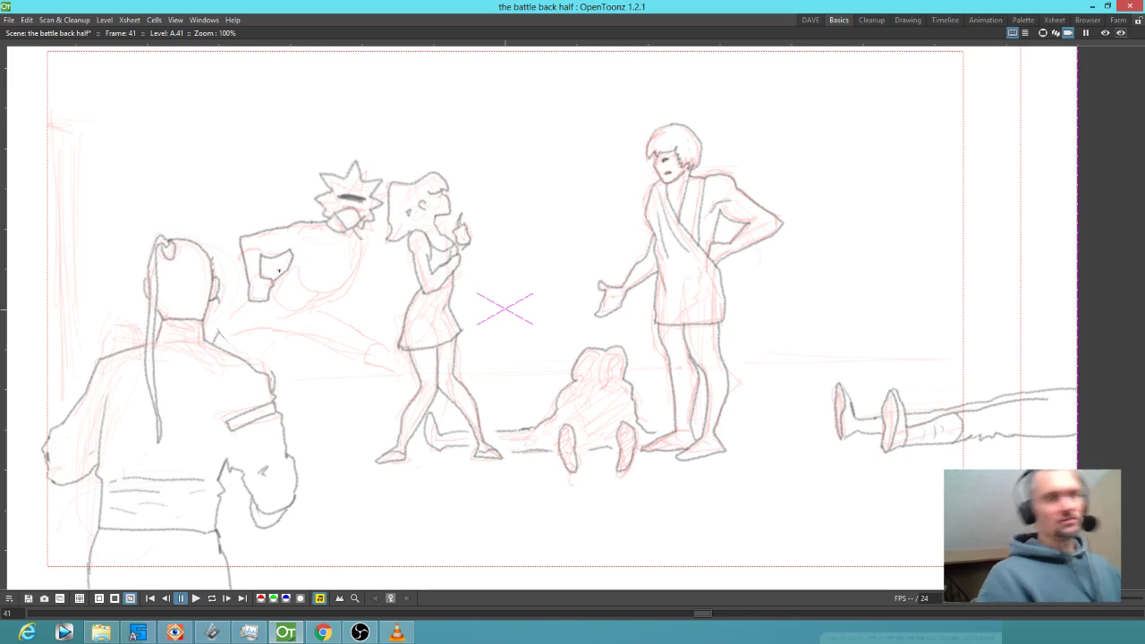
{"action": "left_click_drag", "start_coordinate": [249, 298], "coordinate": [206, 337]}
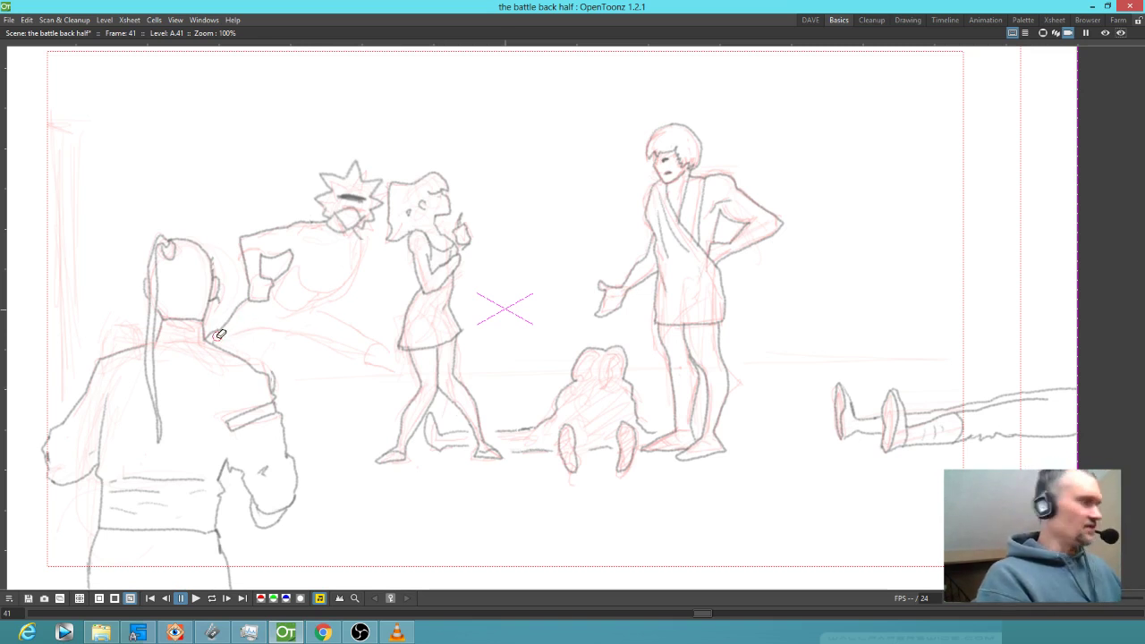
{"action": "left_click_drag", "start_coordinate": [223, 349], "coordinate": [297, 330]}
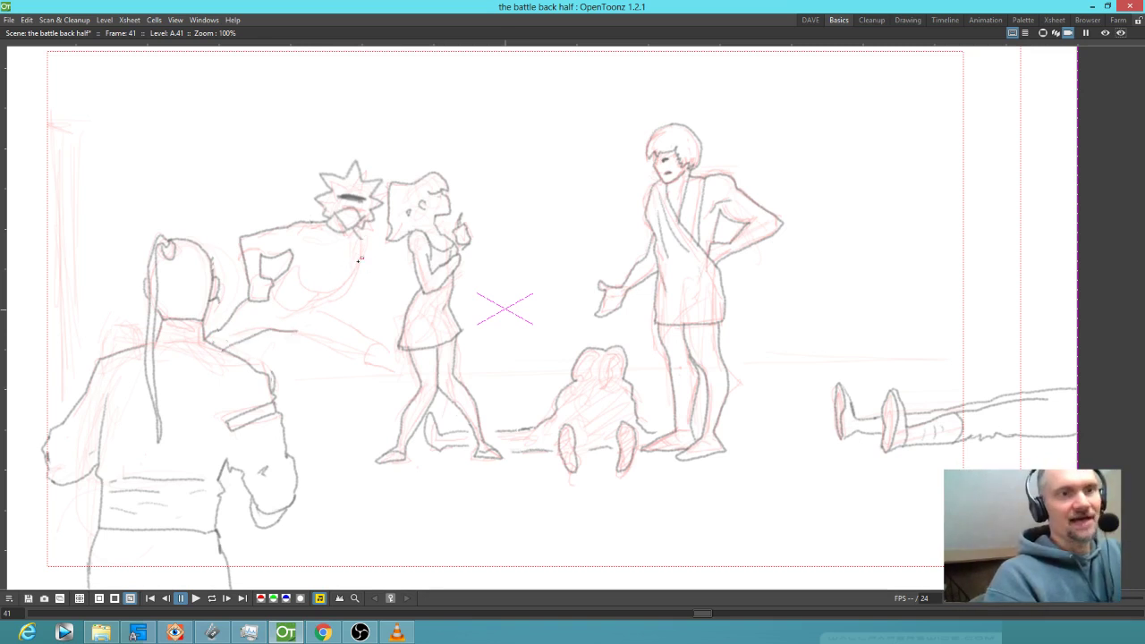
{"action": "mouse_move", "coordinate": [357, 257]}
{"action": "left_mouse_down"}
{"action": "mouse_move", "coordinate": [307, 306]}
{"action": "mouse_move", "coordinate": [322, 298]}
{"action": "mouse_move", "coordinate": [323, 309]}
{"action": "mouse_move", "coordinate": [314, 304]}
{"action": "mouse_move", "coordinate": [401, 349]}
{"action": "left_mouse_up"}
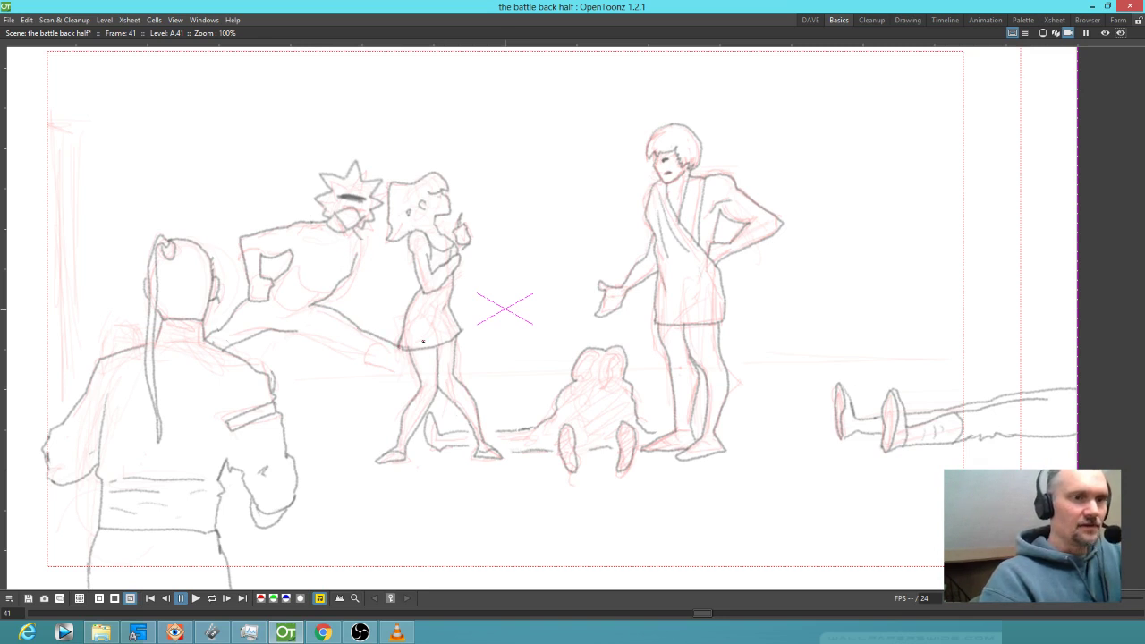
{"action": "left_click_drag", "start_coordinate": [300, 331], "coordinate": [413, 365]}
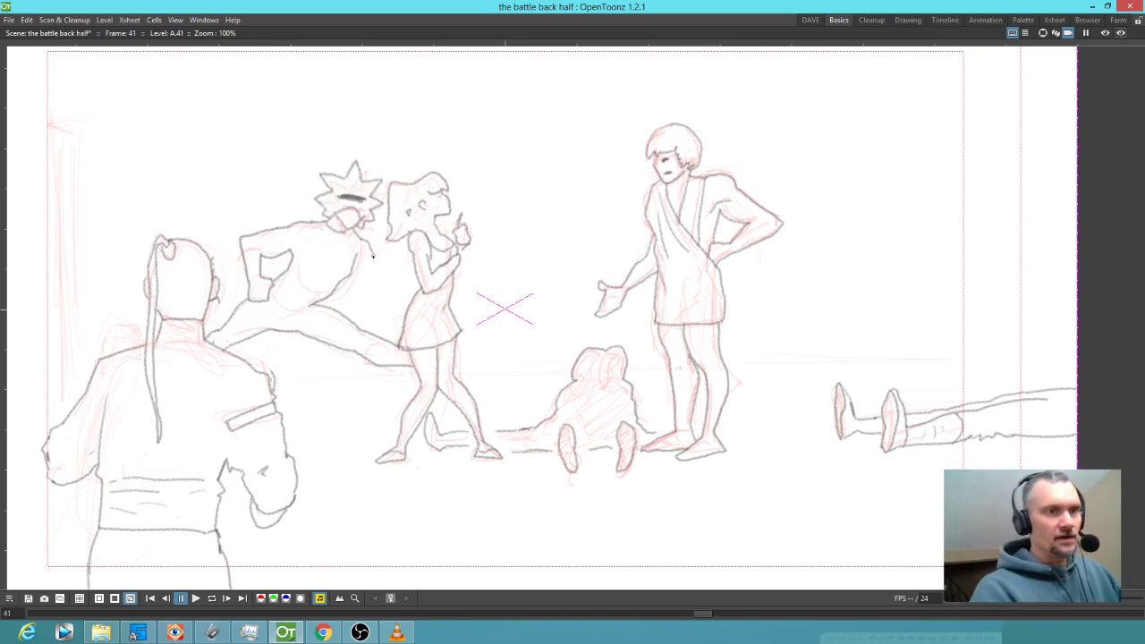
- Ink the leaping fighter's front arm with its clenched fist, and add his belt, sleeve edge and ankle lines in frame 41
{"action": "mouse_move", "coordinate": [376, 282]}
{"action": "left_mouse_down"}
{"action": "mouse_move", "coordinate": [377, 304]}
{"action": "mouse_move", "coordinate": [357, 304]}
{"action": "left_mouse_up"}
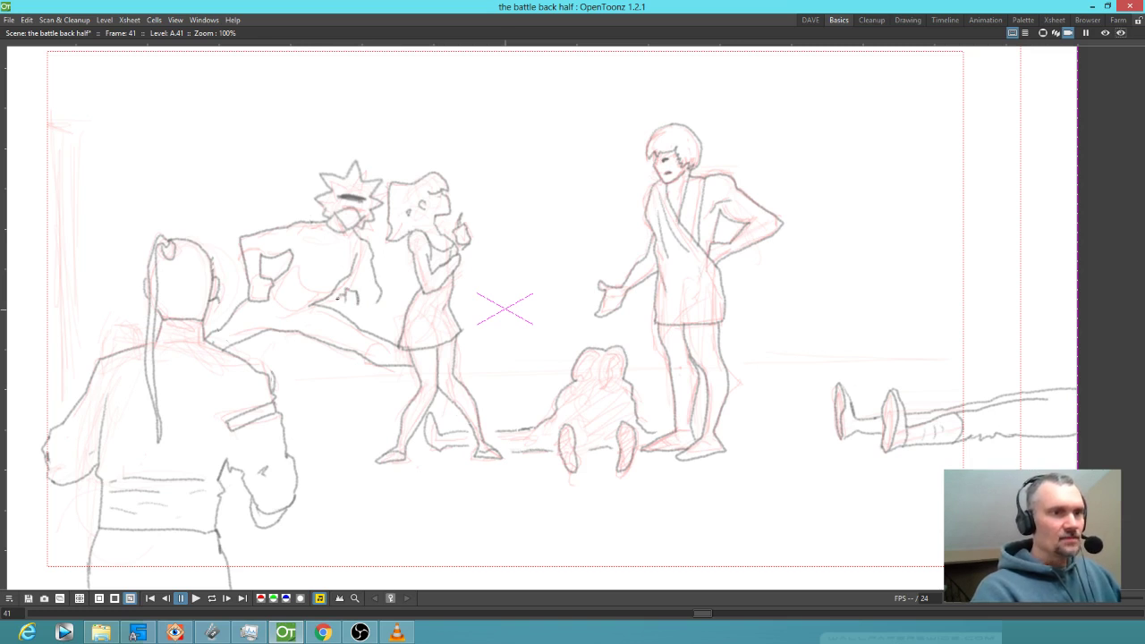
{"action": "left_click_drag", "start_coordinate": [338, 298], "coordinate": [343, 308]}
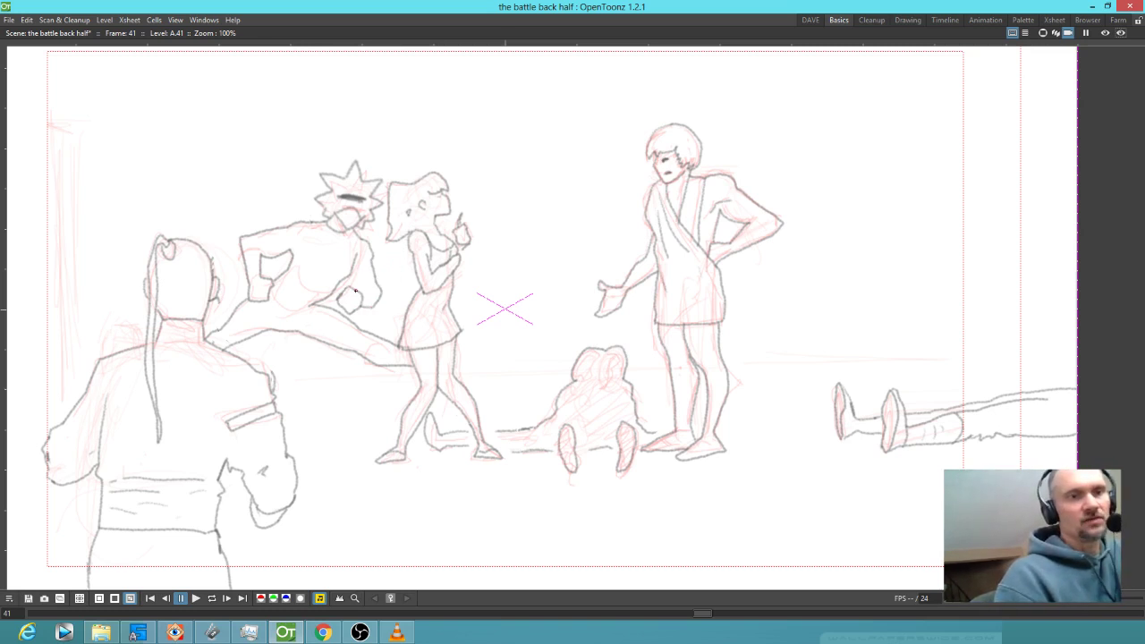
{"action": "left_click_drag", "start_coordinate": [359, 286], "coordinate": [376, 306]}
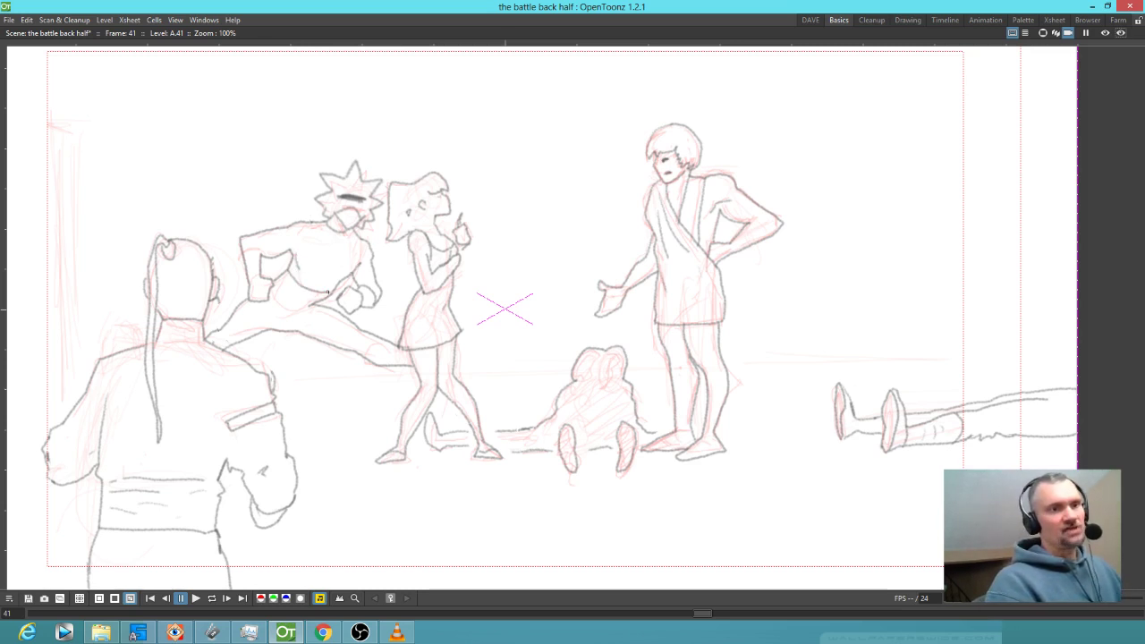
{"action": "left_click_drag", "start_coordinate": [271, 291], "coordinate": [311, 307]}
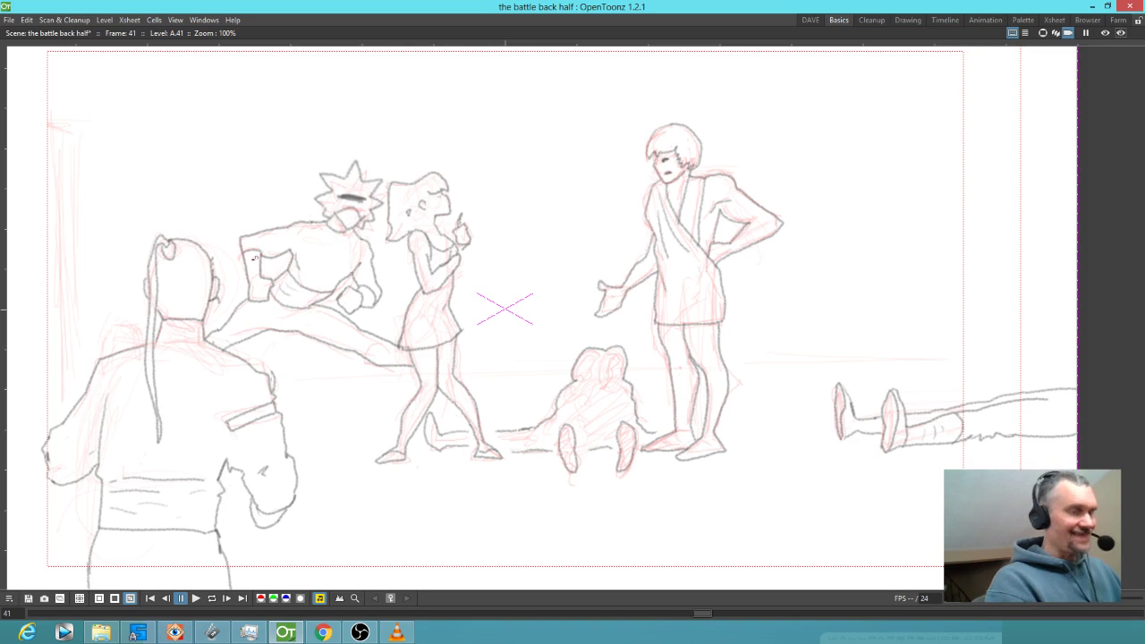
{"action": "left_click_drag", "start_coordinate": [247, 259], "coordinate": [255, 265]}
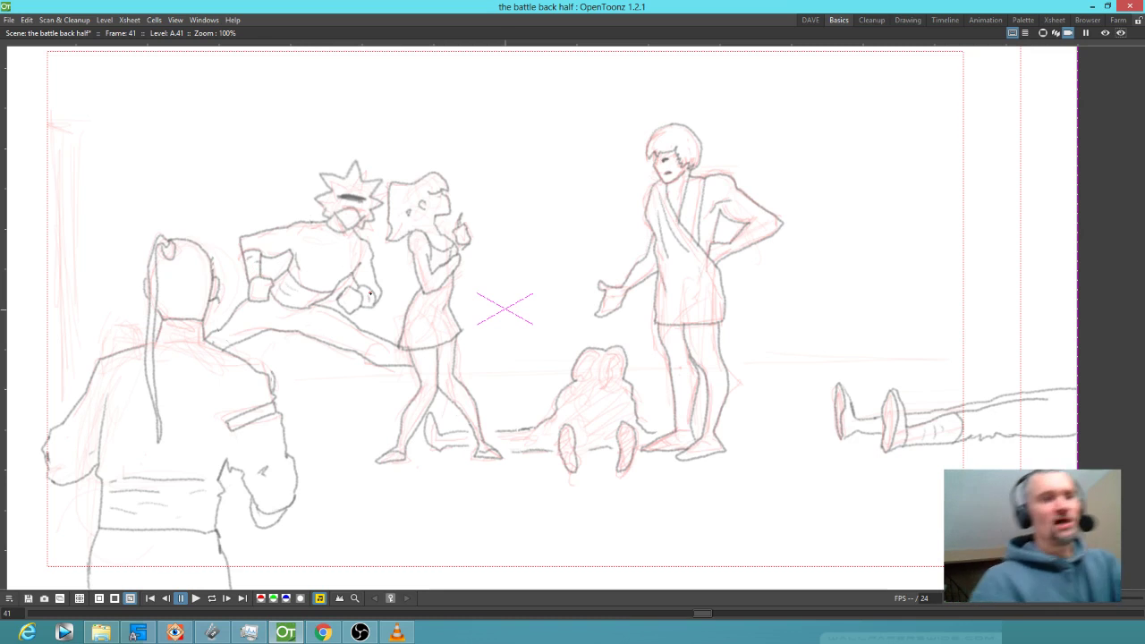
{"action": "mouse_move", "coordinate": [387, 340]}
{"action": "left_mouse_down"}
{"action": "mouse_move", "coordinate": [372, 361]}
{"action": "mouse_move", "coordinate": [388, 353]}
{"action": "left_mouse_up"}
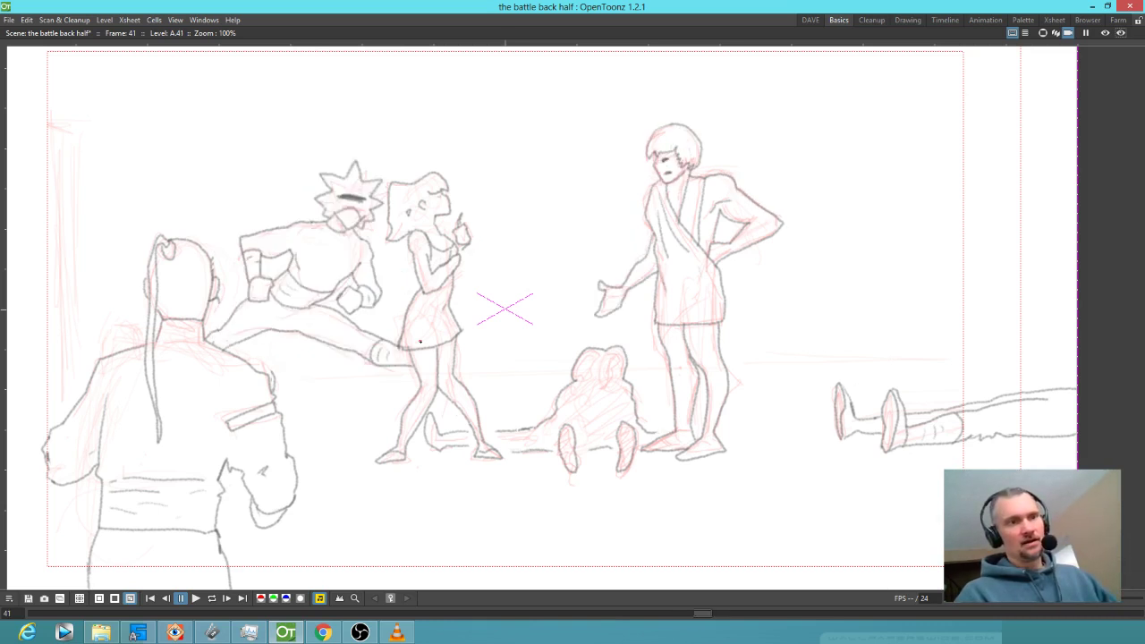
- Erase the lower part of the fighter's extended front leg in frame 41, redraw it bent at the knee, and clean up its lines
{"action": "mouse_move", "coordinate": [391, 319]}
{"action": "left_mouse_down"}
{"action": "mouse_move", "coordinate": [402, 344]}
{"action": "mouse_move", "coordinate": [375, 334]}
{"action": "mouse_move", "coordinate": [370, 376]}
{"action": "mouse_move", "coordinate": [394, 342]}
{"action": "left_mouse_up"}
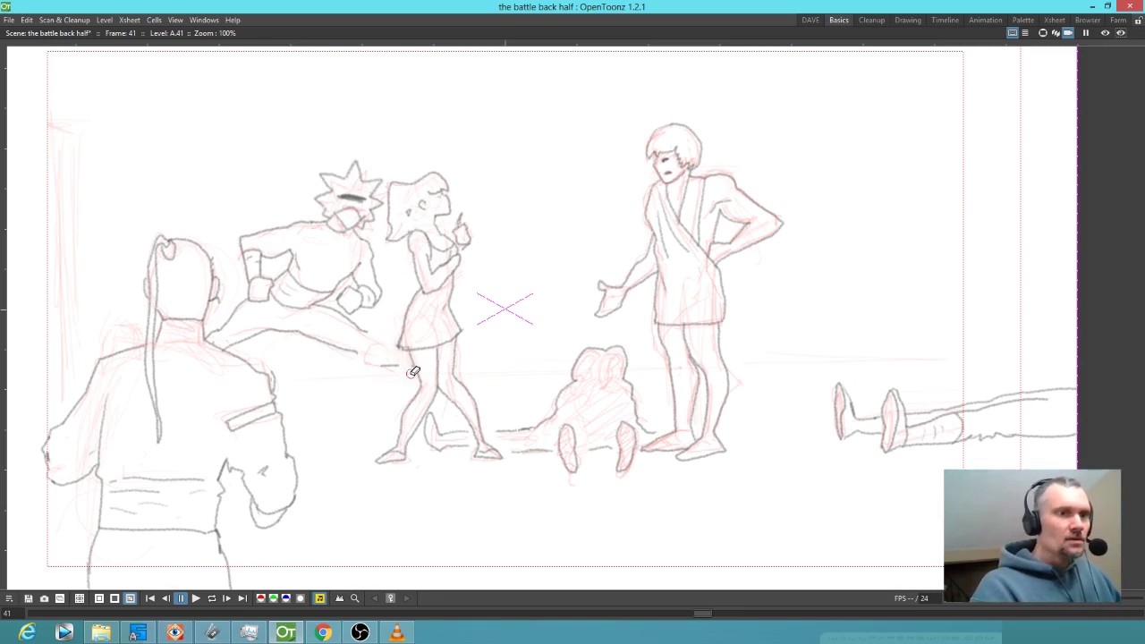
{"action": "mouse_move", "coordinate": [357, 349]}
{"action": "left_mouse_down"}
{"action": "mouse_move", "coordinate": [321, 342]}
{"action": "mouse_move", "coordinate": [355, 356]}
{"action": "mouse_move", "coordinate": [291, 352]}
{"action": "mouse_move", "coordinate": [276, 384]}
{"action": "mouse_move", "coordinate": [280, 337]}
{"action": "mouse_move", "coordinate": [304, 336]}
{"action": "mouse_move", "coordinate": [280, 372]}
{"action": "left_mouse_up"}
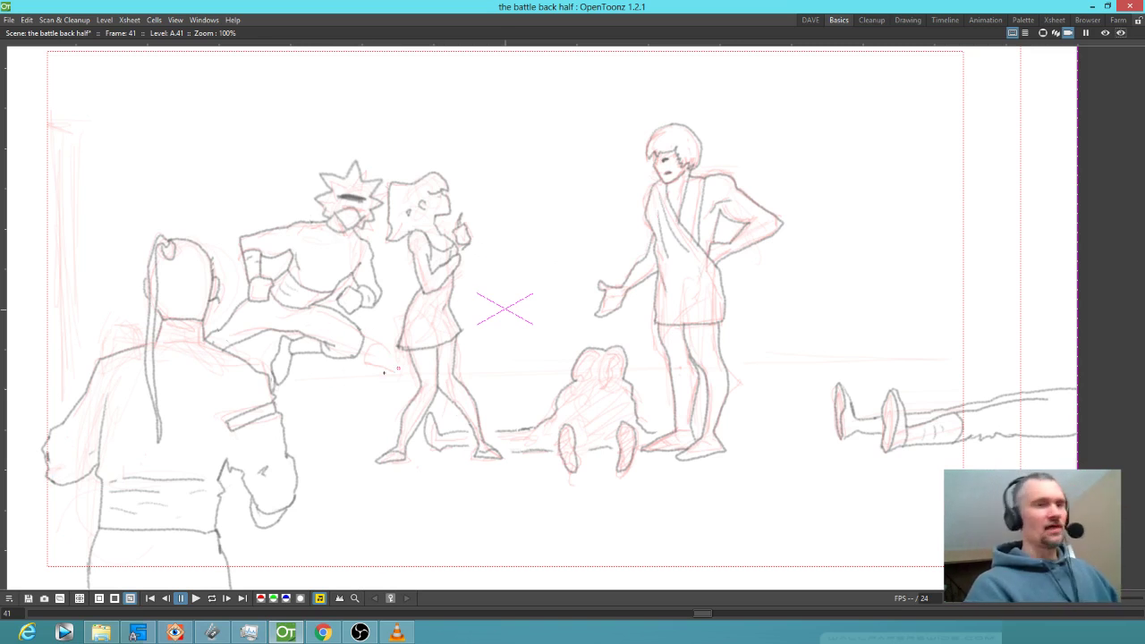
{"action": "key", "text": "e"}
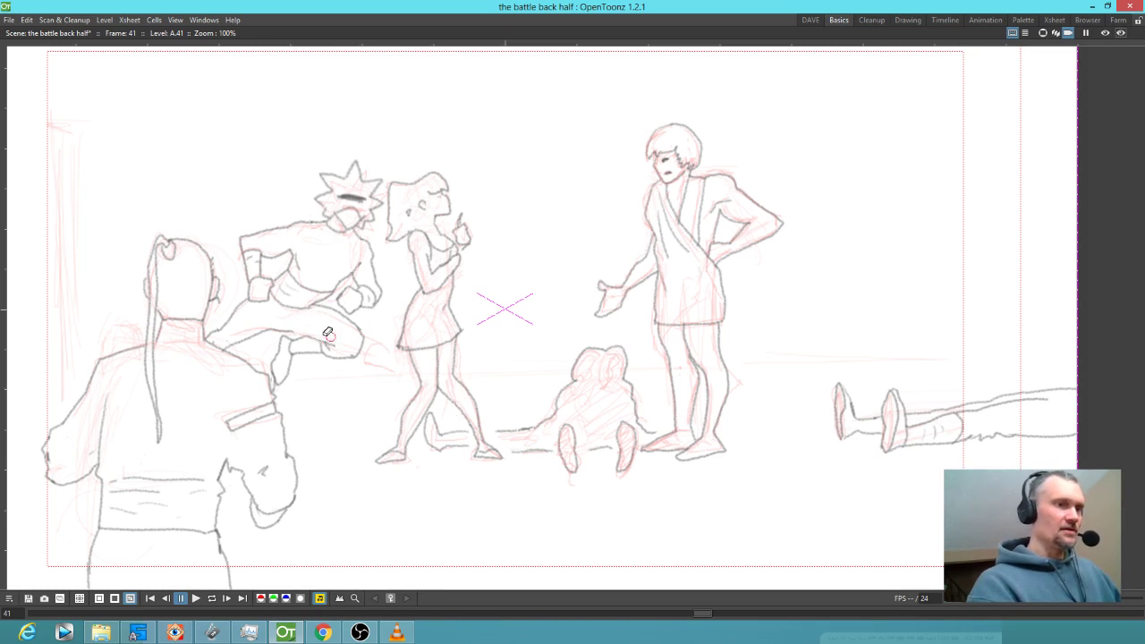
{"action": "key", "text": "b"}
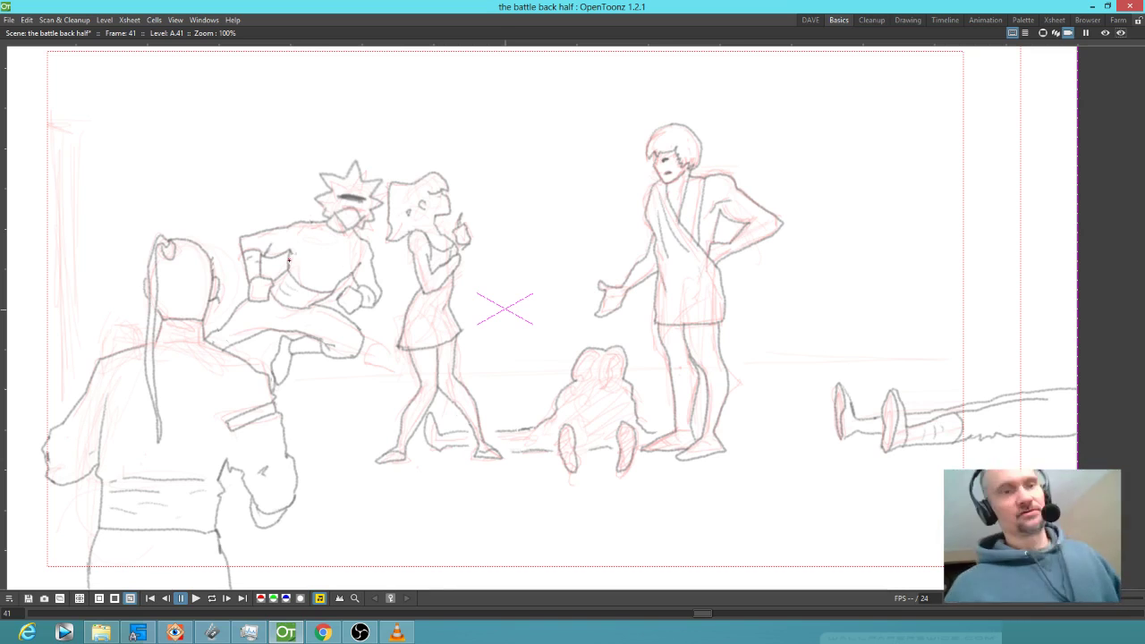
- In frame 42, ink the flying fighter's back and his two trailing legs and feet behind the woman
{"action": "key", "text": "period"}
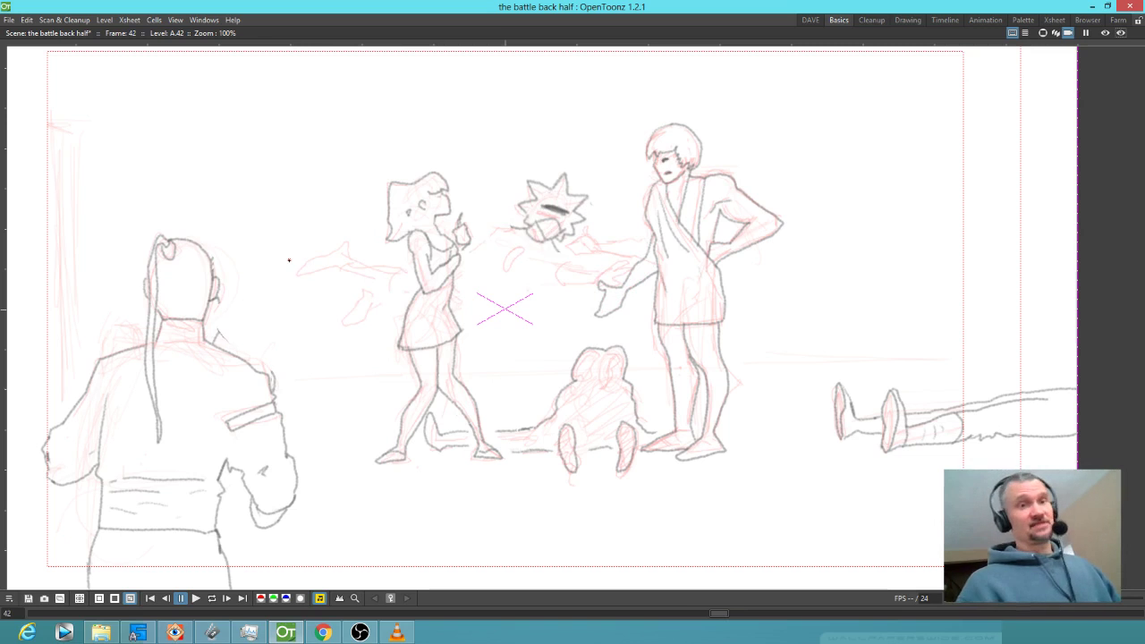
{"action": "mouse_move", "coordinate": [512, 227]}
{"action": "left_mouse_down"}
{"action": "mouse_move", "coordinate": [407, 270]}
{"action": "mouse_move", "coordinate": [353, 264]}
{"action": "left_mouse_up"}
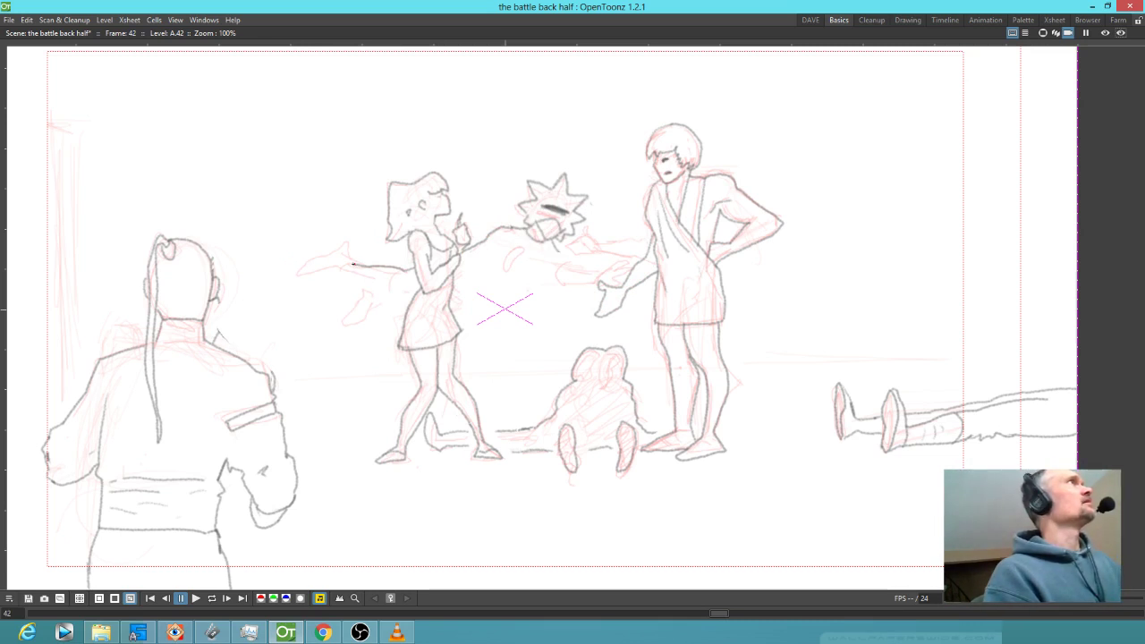
{"action": "mouse_move", "coordinate": [354, 267]}
{"action": "left_mouse_down"}
{"action": "mouse_move", "coordinate": [349, 252]}
{"action": "mouse_move", "coordinate": [308, 287]}
{"action": "mouse_move", "coordinate": [342, 278]}
{"action": "left_mouse_up"}
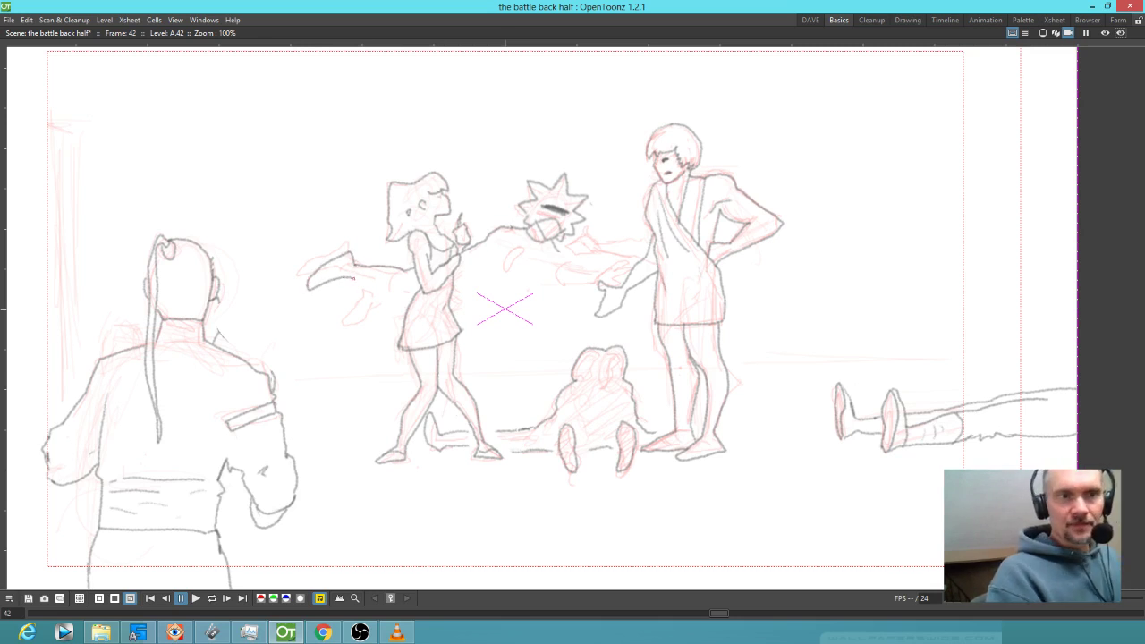
{"action": "left_click_drag", "start_coordinate": [349, 278], "coordinate": [411, 292]}
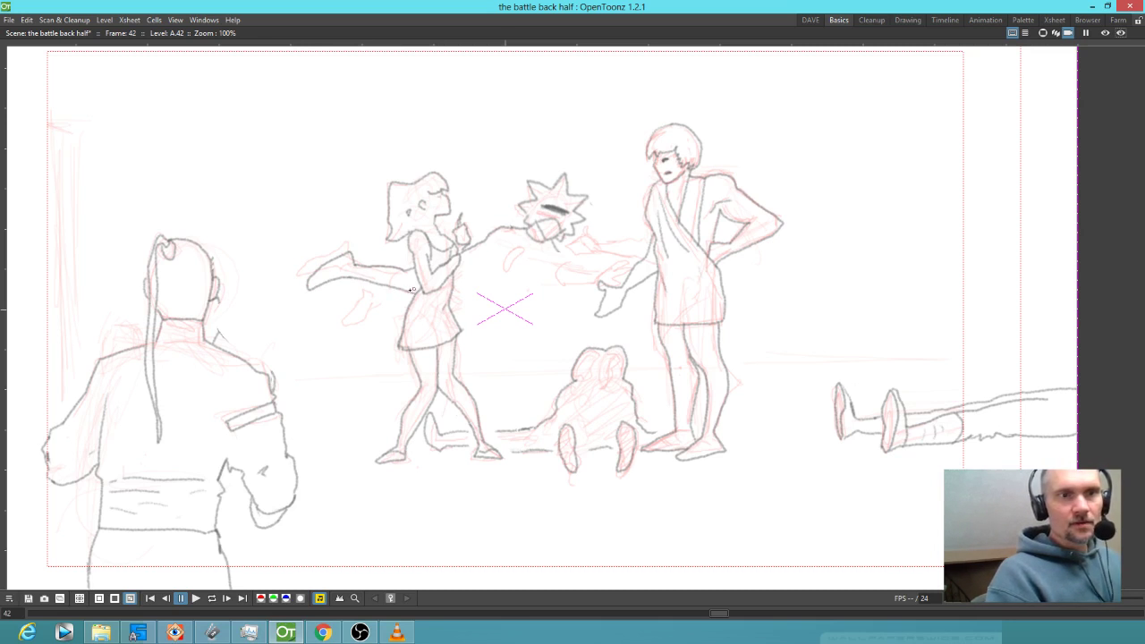
{"action": "mouse_move", "coordinate": [352, 315]}
{"action": "left_mouse_down"}
{"action": "mouse_move", "coordinate": [368, 323]}
{"action": "mouse_move", "coordinate": [399, 289]}
{"action": "left_mouse_up"}
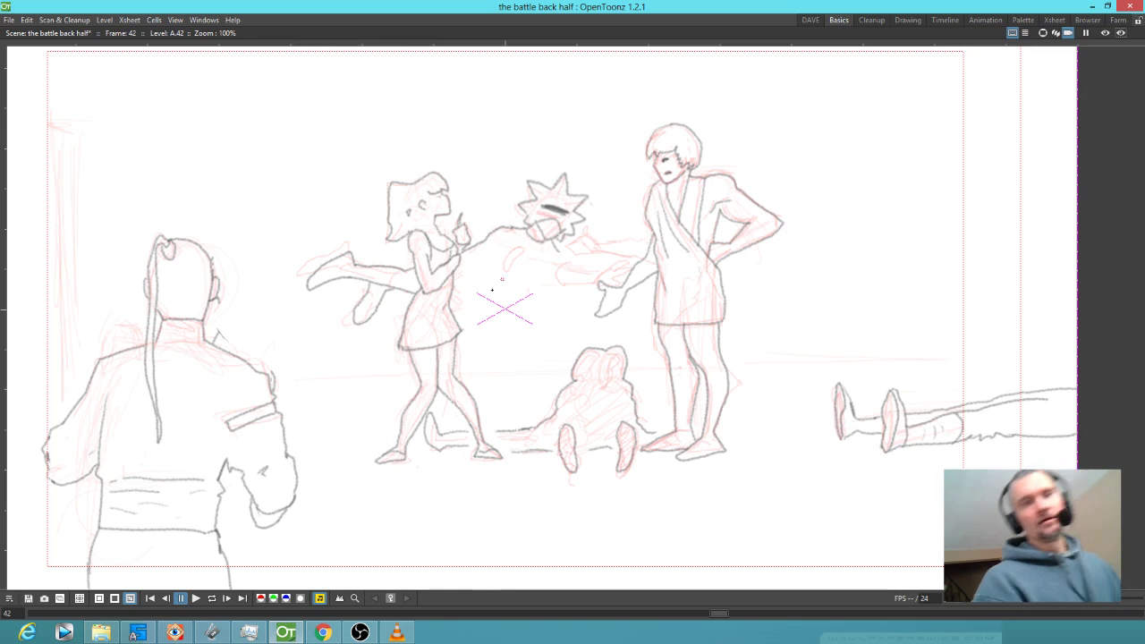
- Ink the flying fighter's underside, sleeve edges and both arms reaching toward the tall man in frame 42
{"action": "left_click_drag", "start_coordinate": [451, 301], "coordinate": [561, 284]}
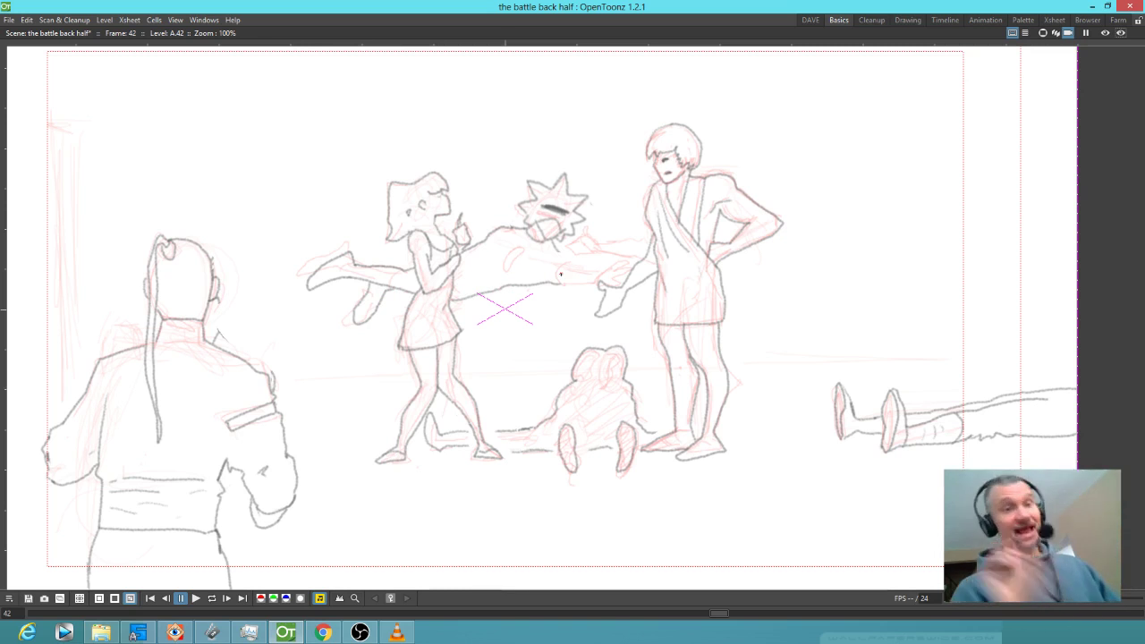
{"action": "mouse_move", "coordinate": [559, 281]}
{"action": "left_mouse_down"}
{"action": "mouse_move", "coordinate": [578, 250]}
{"action": "mouse_move", "coordinate": [532, 251]}
{"action": "mouse_move", "coordinate": [514, 272]}
{"action": "mouse_move", "coordinate": [530, 247]}
{"action": "left_mouse_up"}
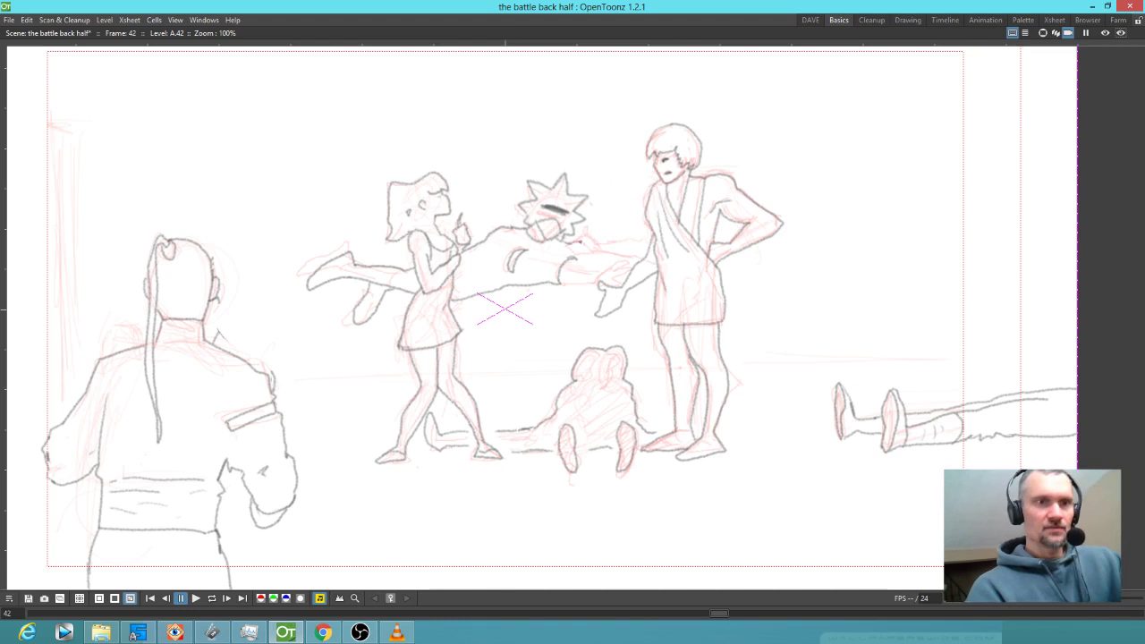
{"action": "left_click_drag", "start_coordinate": [589, 242], "coordinate": [651, 246]}
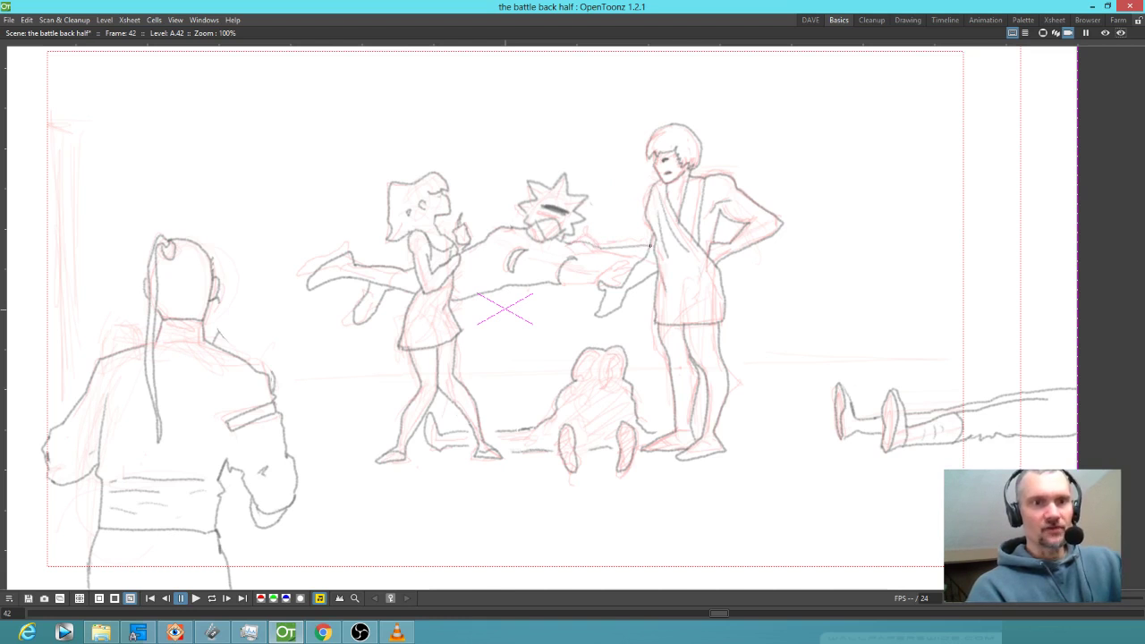
{"action": "mouse_move", "coordinate": [576, 260]}
{"action": "left_mouse_down"}
{"action": "mouse_move", "coordinate": [604, 280]}
{"action": "mouse_move", "coordinate": [559, 285]}
{"action": "mouse_move", "coordinate": [598, 285]}
{"action": "mouse_move", "coordinate": [638, 261]}
{"action": "left_mouse_up"}
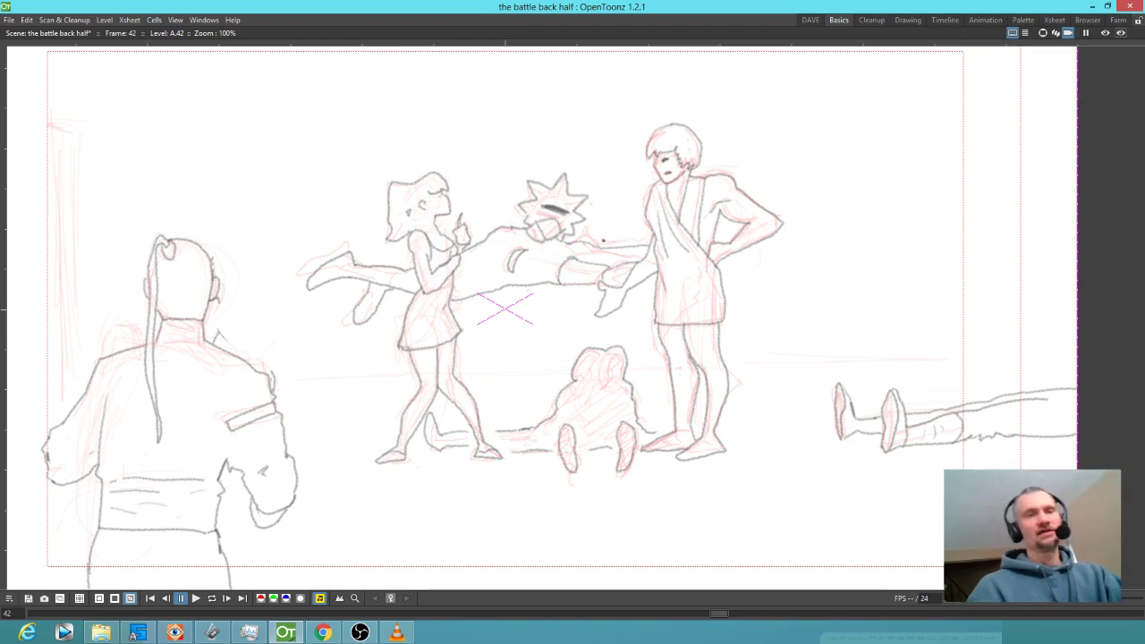
- In frame 43, ink the spiky-haired fighter's near arm and the tall man's arm reaching to his throat, and erase the tall man's lowered arm
{"action": "key", "text": "period"}
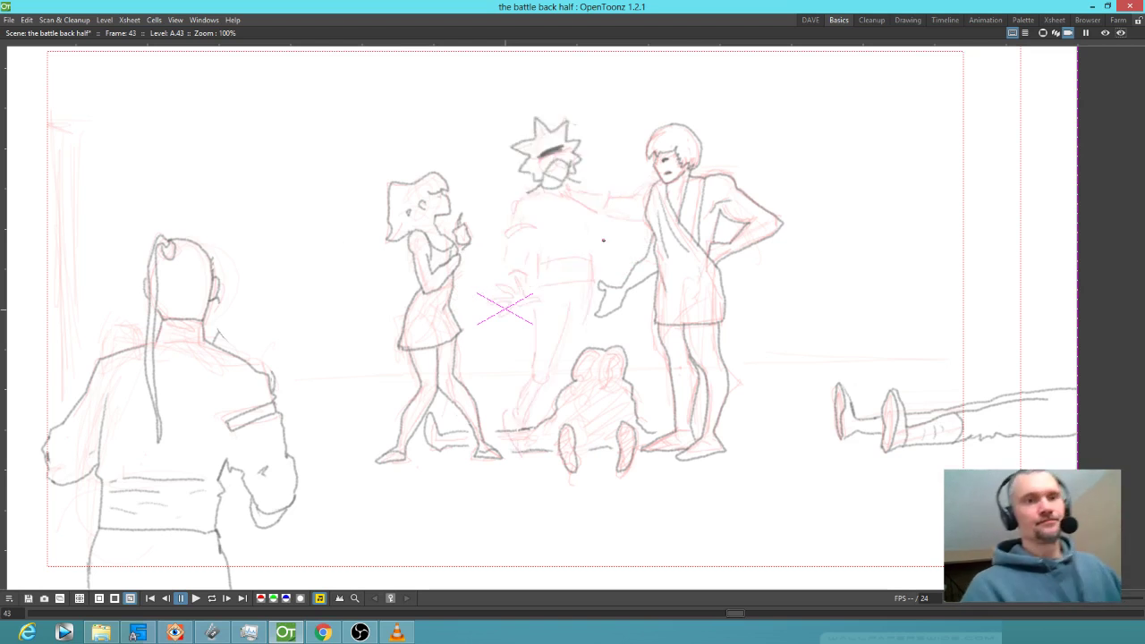
{"action": "mouse_move", "coordinate": [528, 192]}
{"action": "left_mouse_down"}
{"action": "mouse_move", "coordinate": [509, 234]}
{"action": "mouse_move", "coordinate": [537, 234]}
{"action": "mouse_move", "coordinate": [510, 231]}
{"action": "mouse_move", "coordinate": [504, 275]}
{"action": "mouse_move", "coordinate": [535, 273]}
{"action": "mouse_move", "coordinate": [538, 239]}
{"action": "left_mouse_up"}
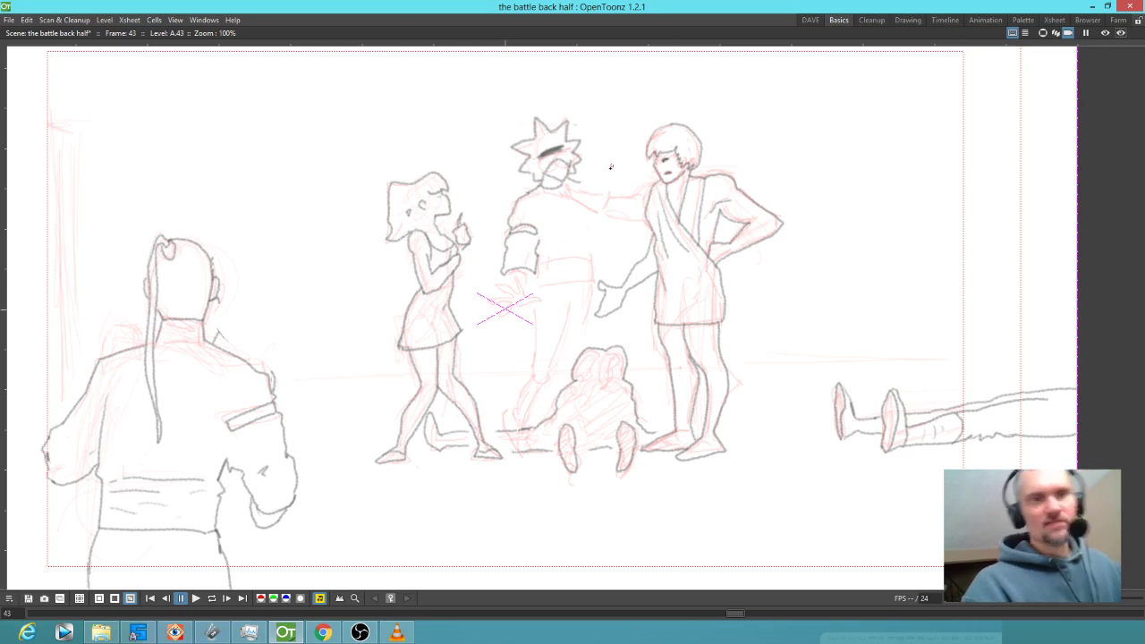
{"action": "mouse_move", "coordinate": [560, 186]}
{"action": "left_mouse_down"}
{"action": "mouse_move", "coordinate": [547, 191]}
{"action": "mouse_move", "coordinate": [555, 200]}
{"action": "mouse_move", "coordinate": [644, 192]}
{"action": "left_mouse_up"}
{"action": "left_click_drag", "start_coordinate": [560, 201], "coordinate": [643, 220]}
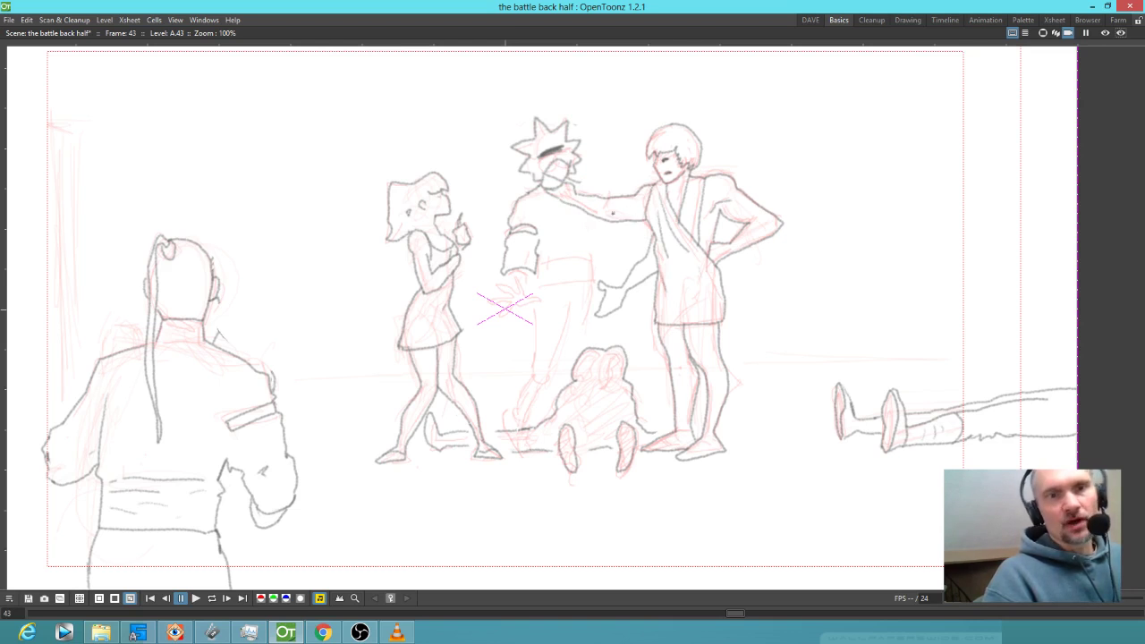
{"action": "key", "text": "e"}
{"action": "mouse_move", "coordinate": [631, 268]}
{"action": "left_mouse_down"}
{"action": "mouse_move", "coordinate": [647, 242]}
{"action": "mouse_move", "coordinate": [646, 281]}
{"action": "mouse_move", "coordinate": [651, 270]}
{"action": "mouse_move", "coordinate": [603, 279]}
{"action": "mouse_move", "coordinate": [629, 283]}
{"action": "mouse_move", "coordinate": [603, 312]}
{"action": "left_mouse_up"}
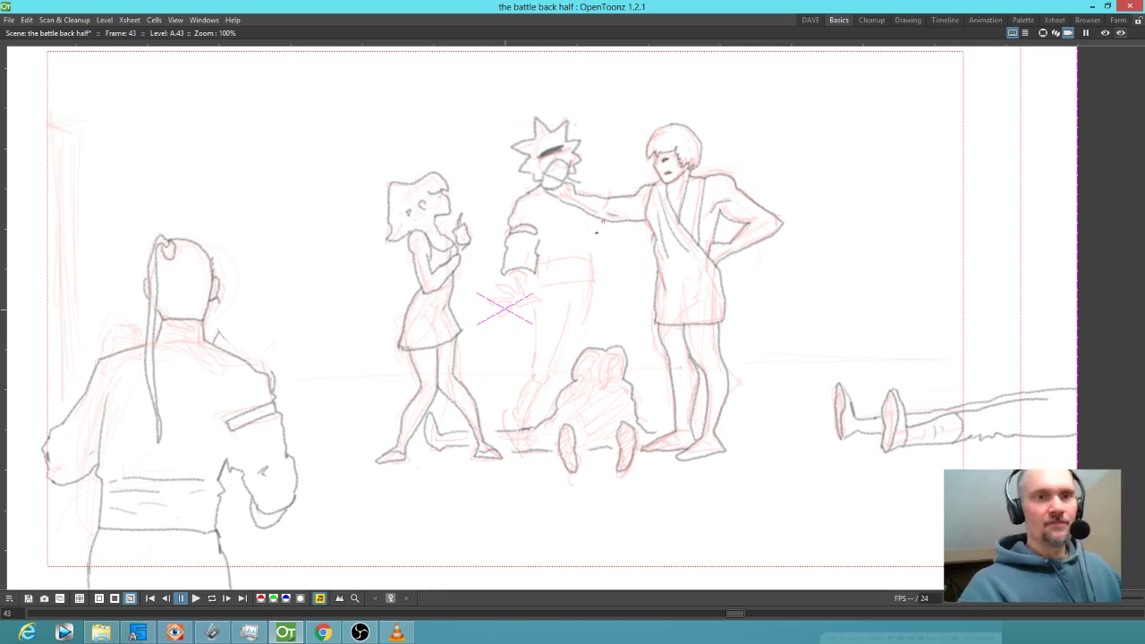
- Ink the held fighter's torso side, spread hand, waistband, and legs down to the foot behind the seated figure in frame 43
{"action": "left_click_drag", "start_coordinate": [598, 218], "coordinate": [584, 349]}
{"action": "mouse_move", "coordinate": [525, 288]}
{"action": "left_mouse_down"}
{"action": "mouse_move", "coordinate": [518, 274]}
{"action": "mouse_move", "coordinate": [515, 292]}
{"action": "mouse_move", "coordinate": [492, 282]}
{"action": "mouse_move", "coordinate": [508, 295]}
{"action": "mouse_move", "coordinate": [491, 301]}
{"action": "mouse_move", "coordinate": [491, 316]}
{"action": "mouse_move", "coordinate": [542, 300]}
{"action": "mouse_move", "coordinate": [525, 285]}
{"action": "mouse_move", "coordinate": [536, 275]}
{"action": "mouse_move", "coordinate": [528, 299]}
{"action": "left_mouse_up"}
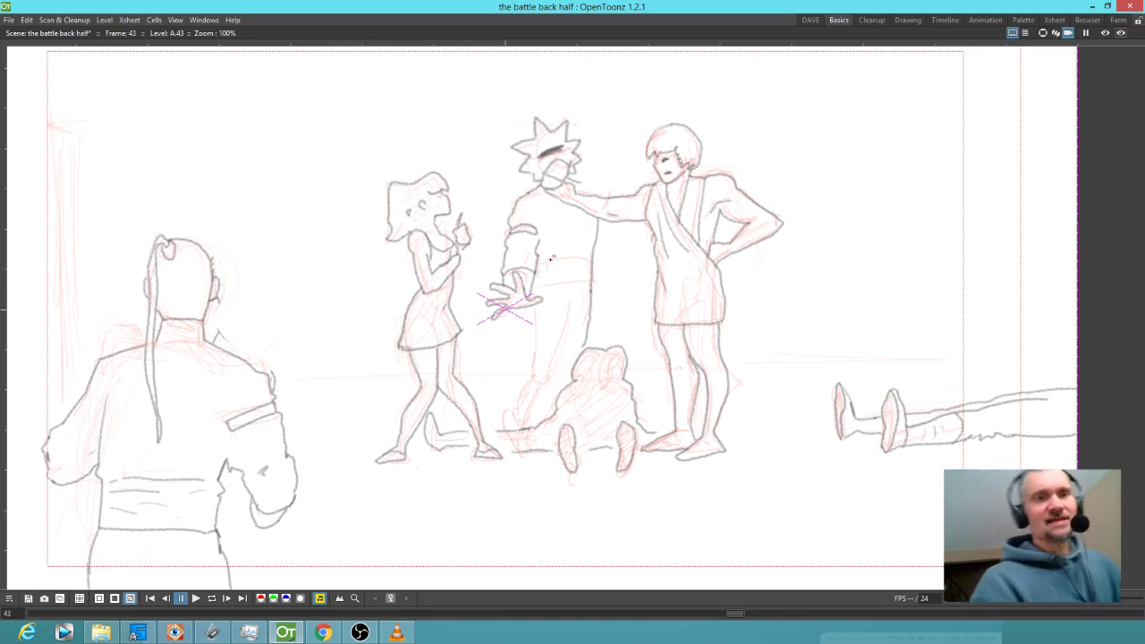
{"action": "left_click_drag", "start_coordinate": [536, 263], "coordinate": [593, 255]}
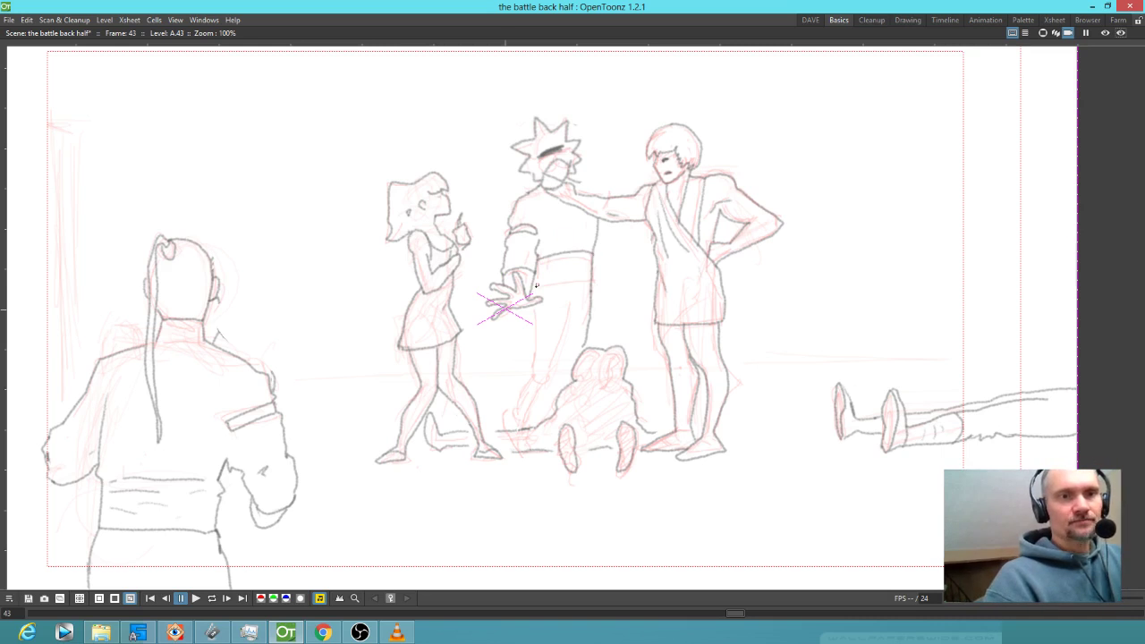
{"action": "left_click_drag", "start_coordinate": [532, 290], "coordinate": [588, 285]}
{"action": "mouse_move", "coordinate": [533, 309]}
{"action": "left_mouse_down"}
{"action": "mouse_move", "coordinate": [535, 388]}
{"action": "mouse_move", "coordinate": [559, 383]}
{"action": "mouse_move", "coordinate": [503, 421]}
{"action": "mouse_move", "coordinate": [528, 424]}
{"action": "left_mouse_up"}
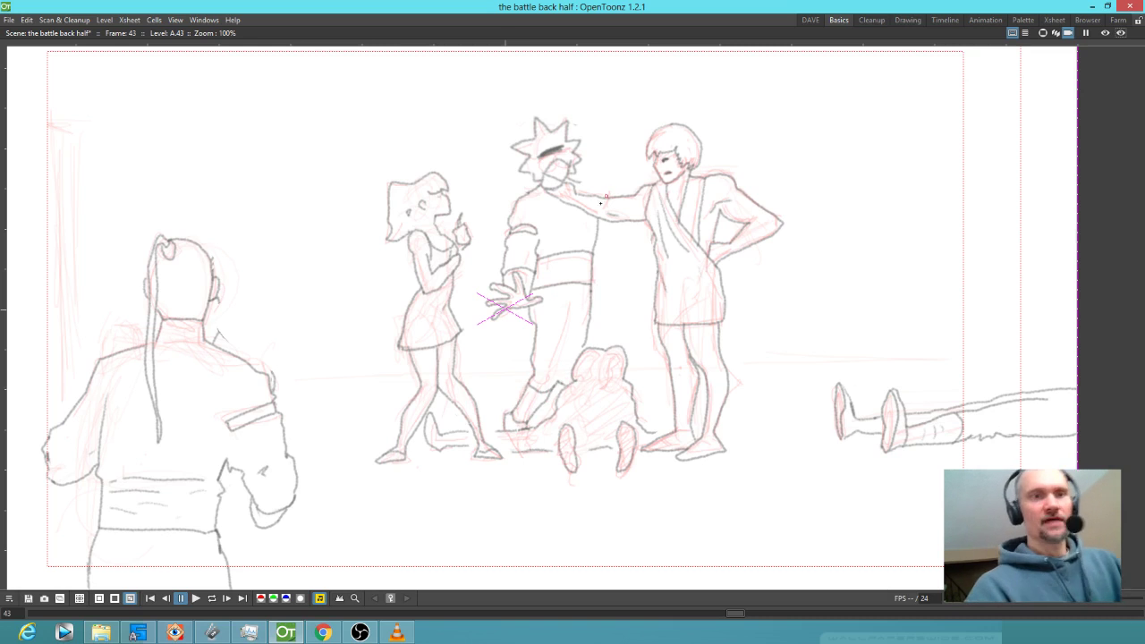
- Ink the held fighter's far shoulder, arm and open hand, clean up around his near arm, and advance to frame 44
{"action": "mouse_move", "coordinate": [585, 184]}
{"action": "left_mouse_down"}
{"action": "mouse_move", "coordinate": [623, 205]}
{"action": "mouse_move", "coordinate": [605, 231]}
{"action": "mouse_move", "coordinate": [612, 301]}
{"action": "mouse_move", "coordinate": [625, 306]}
{"action": "mouse_move", "coordinate": [605, 311]}
{"action": "mouse_move", "coordinate": [600, 325]}
{"action": "mouse_move", "coordinate": [637, 319]}
{"action": "mouse_move", "coordinate": [631, 307]}
{"action": "mouse_move", "coordinate": [605, 307]}
{"action": "mouse_move", "coordinate": [593, 266]}
{"action": "left_mouse_up"}
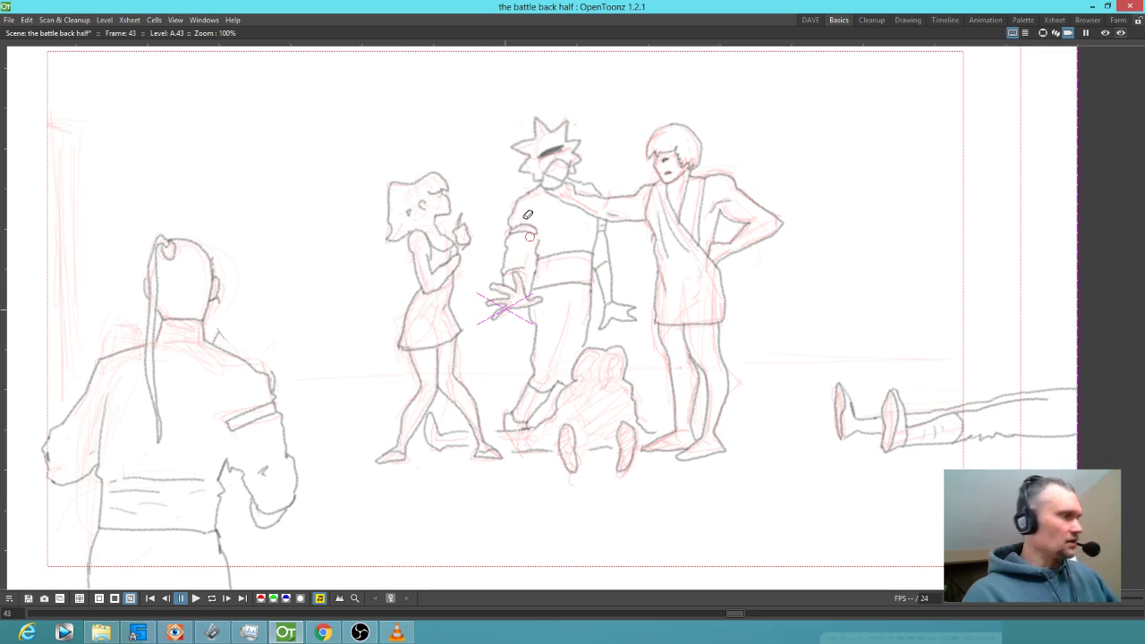
{"action": "left_click_drag", "start_coordinate": [527, 297], "coordinate": [538, 242]}
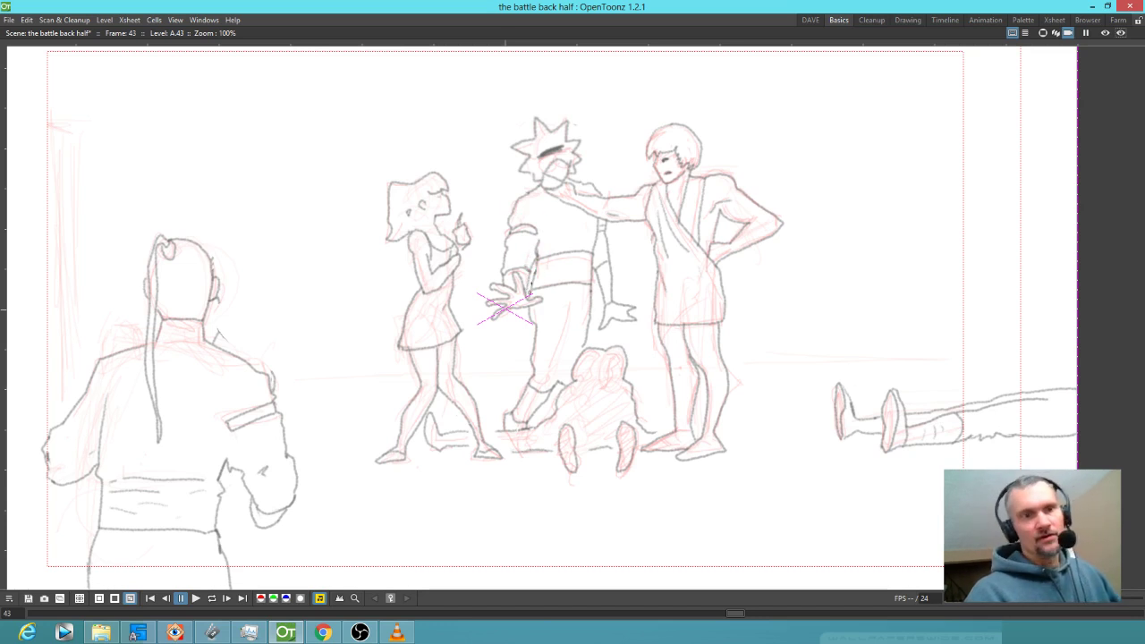
{"action": "key", "text": "period"}
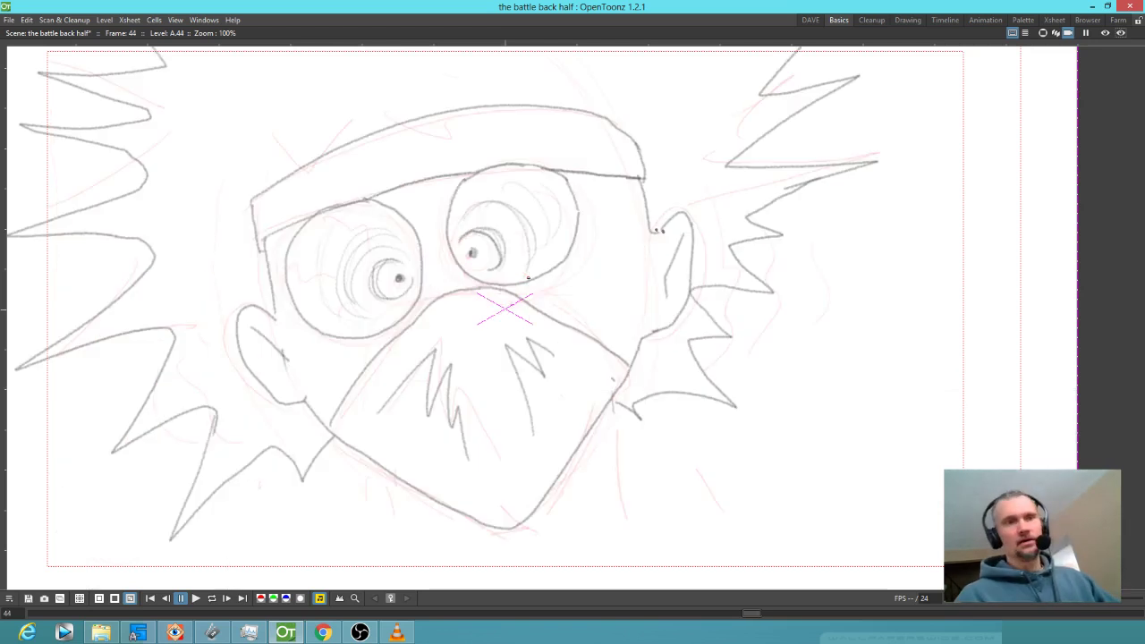
- Flip through frames 43 to 46 and compare the held fighter's inked pose with the rough sketch
{"action": "key", "text": "period"}
{"action": "key", "text": "period"}
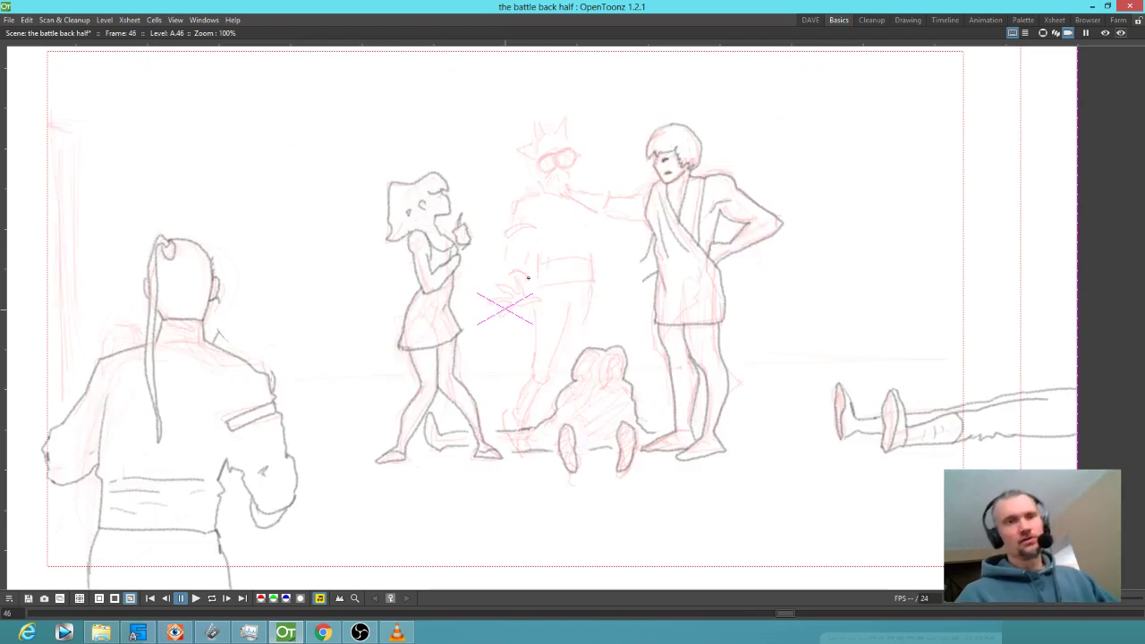
{"action": "key", "text": "comma"}
{"action": "key", "text": "comma"}
{"action": "key", "text": "comma"}
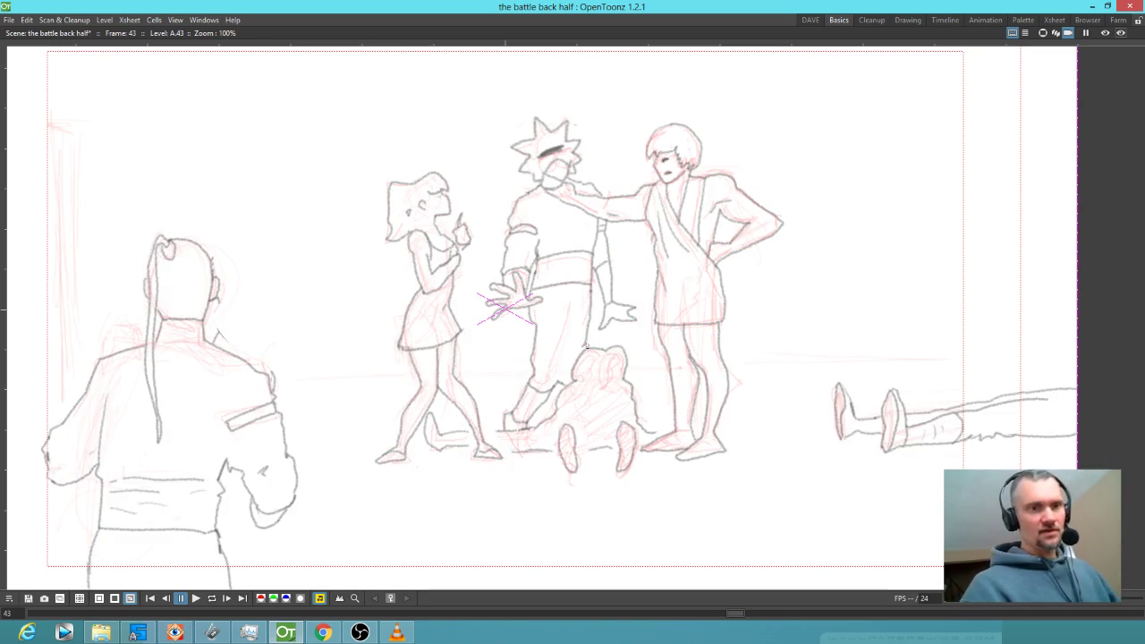
{"action": "key", "text": "period"}
{"action": "key", "text": "period"}
{"action": "key", "text": "period"}
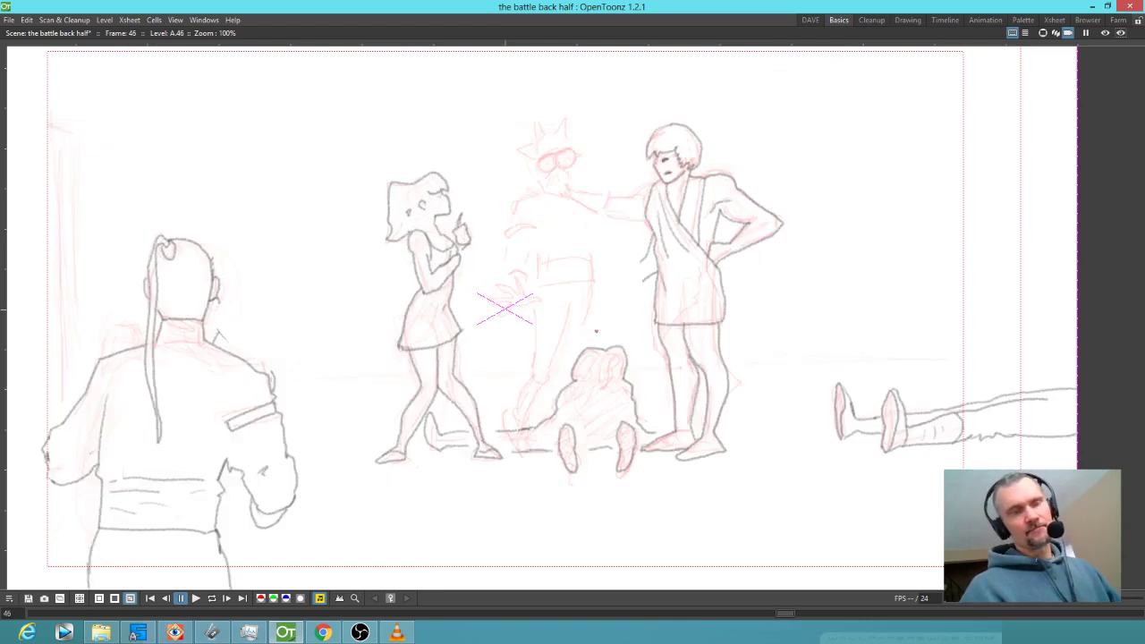
{"action": "key", "text": "comma"}
{"action": "key", "text": "comma"}
{"action": "key", "text": "comma"}
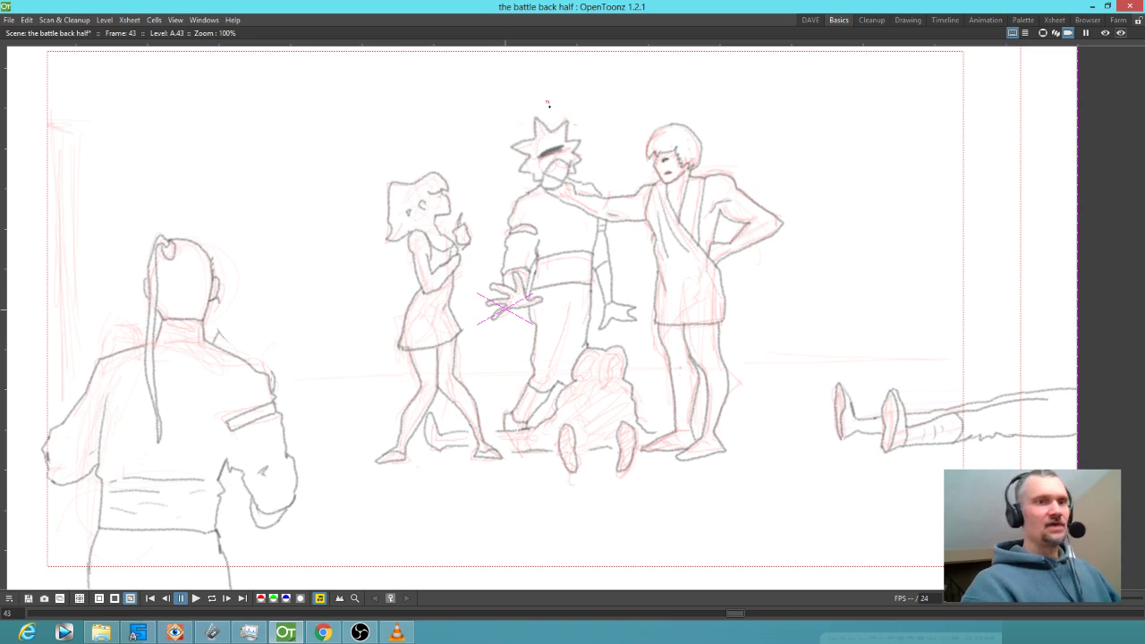
- Ink the held fighter's eyes in frame 43 and copy the whole fighter, with the arm gripping his throat, into frame 46
{"action": "mouse_move", "coordinate": [538, 155]}
{"action": "left_mouse_down"}
{"action": "mouse_move", "coordinate": [551, 168]}
{"action": "mouse_move", "coordinate": [566, 151]}
{"action": "left_mouse_up"}
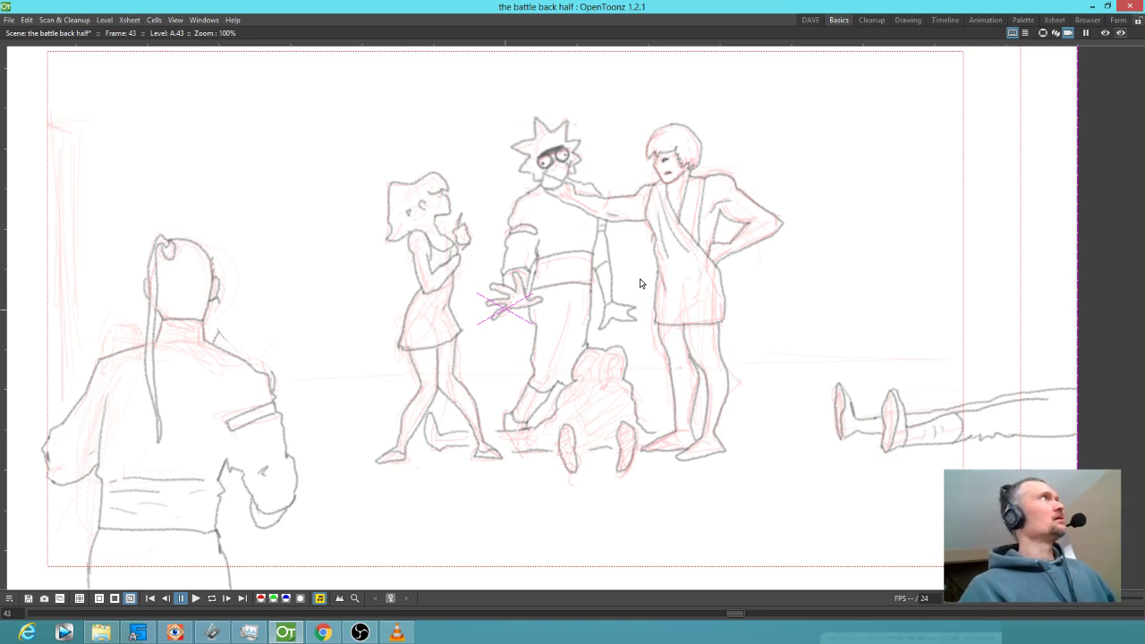
{"action": "mouse_move", "coordinate": [641, 277]}
{"action": "left_mouse_down"}
{"action": "mouse_move", "coordinate": [625, 164]}
{"action": "mouse_move", "coordinate": [593, 95]}
{"action": "mouse_move", "coordinate": [537, 84]}
{"action": "mouse_move", "coordinate": [493, 192]}
{"action": "mouse_move", "coordinate": [477, 311]}
{"action": "mouse_move", "coordinate": [499, 421]}
{"action": "mouse_move", "coordinate": [538, 442]}
{"action": "left_mouse_up"}
{"action": "mouse_move", "coordinate": [589, 400]}
{"action": "left_mouse_down"}
{"action": "mouse_move", "coordinate": [614, 351]}
{"action": "mouse_move", "coordinate": [640, 332]}
{"action": "mouse_move", "coordinate": [639, 269]}
{"action": "left_mouse_up"}
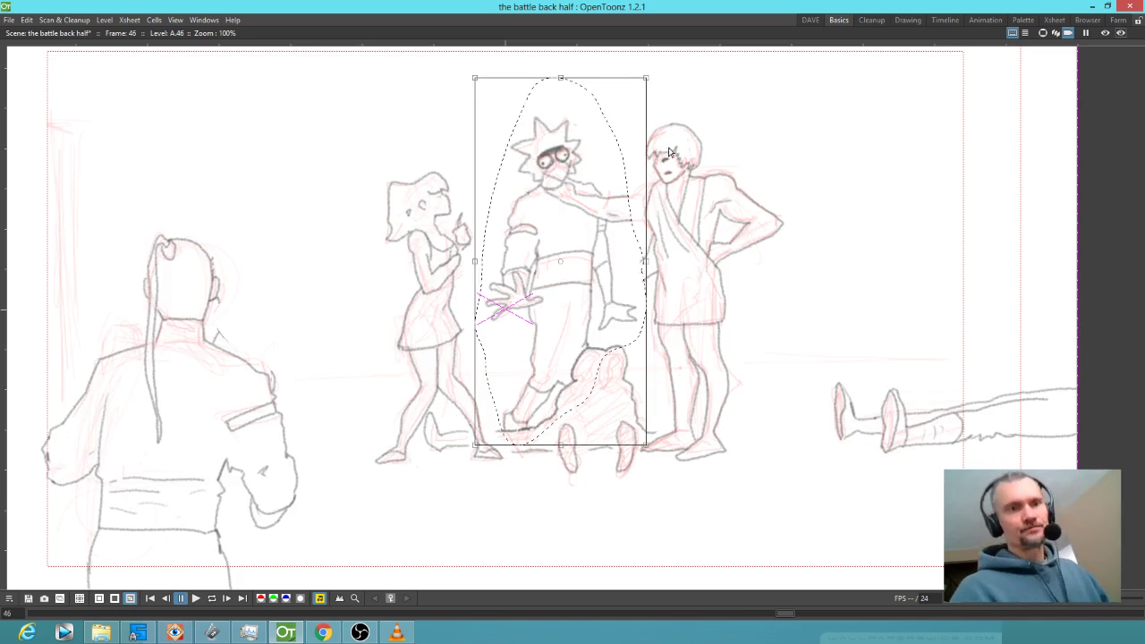
- Clean up frame 46: join the tall man's outstretched arm to his shoulder, erase his lowered arm, and ink the foreground man's armband and collar
{"action": "key", "text": "a"}
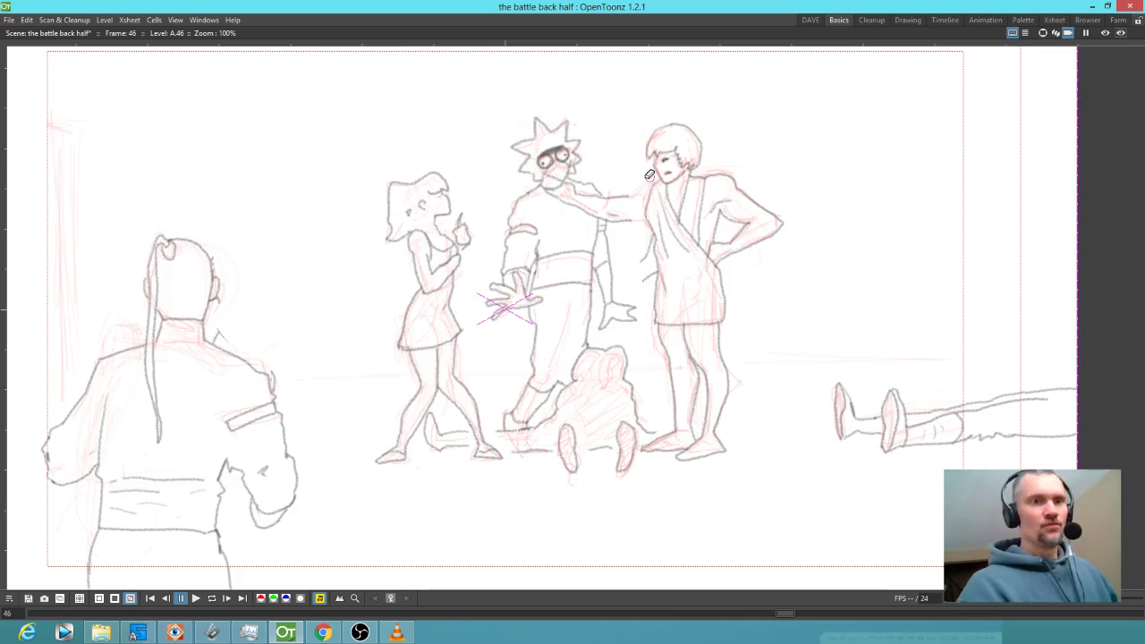
{"action": "mouse_move", "coordinate": [629, 196]}
{"action": "left_mouse_down"}
{"action": "mouse_move", "coordinate": [655, 186]}
{"action": "mouse_move", "coordinate": [644, 218]}
{"action": "left_mouse_up"}
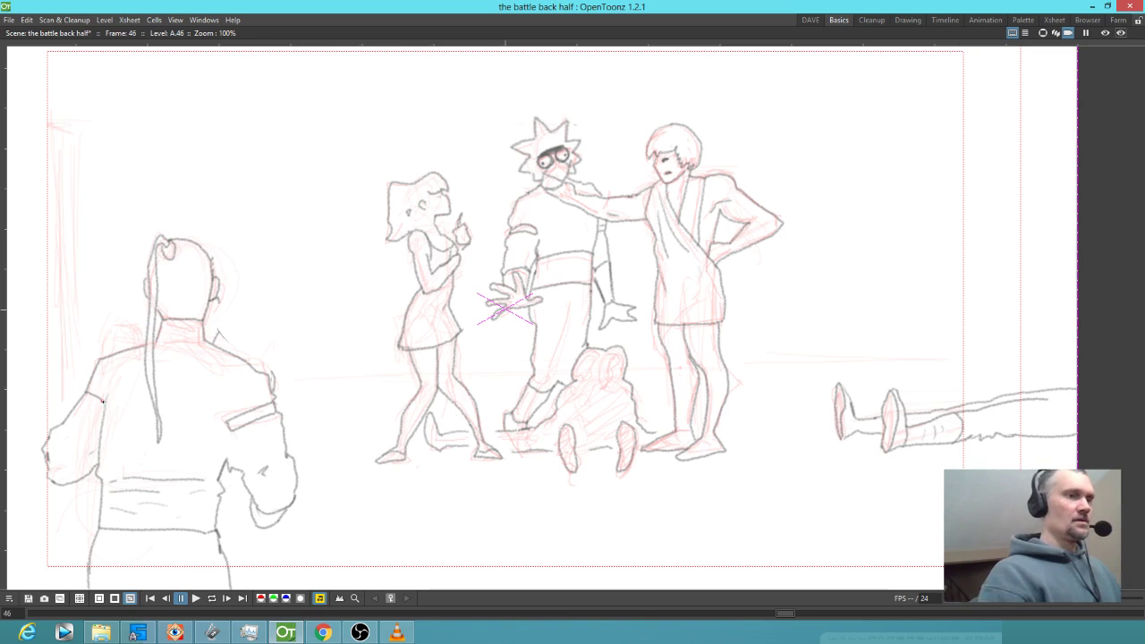
{"action": "left_click_drag", "start_coordinate": [81, 402], "coordinate": [103, 413]}
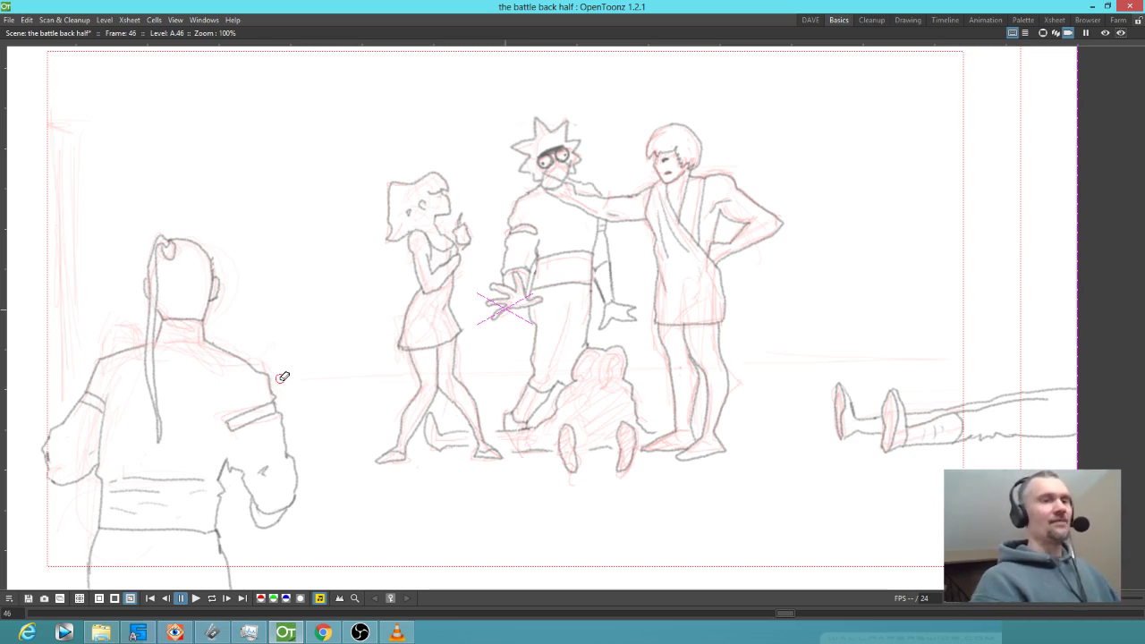
{"action": "left_click_drag", "start_coordinate": [160, 343], "coordinate": [202, 342]}
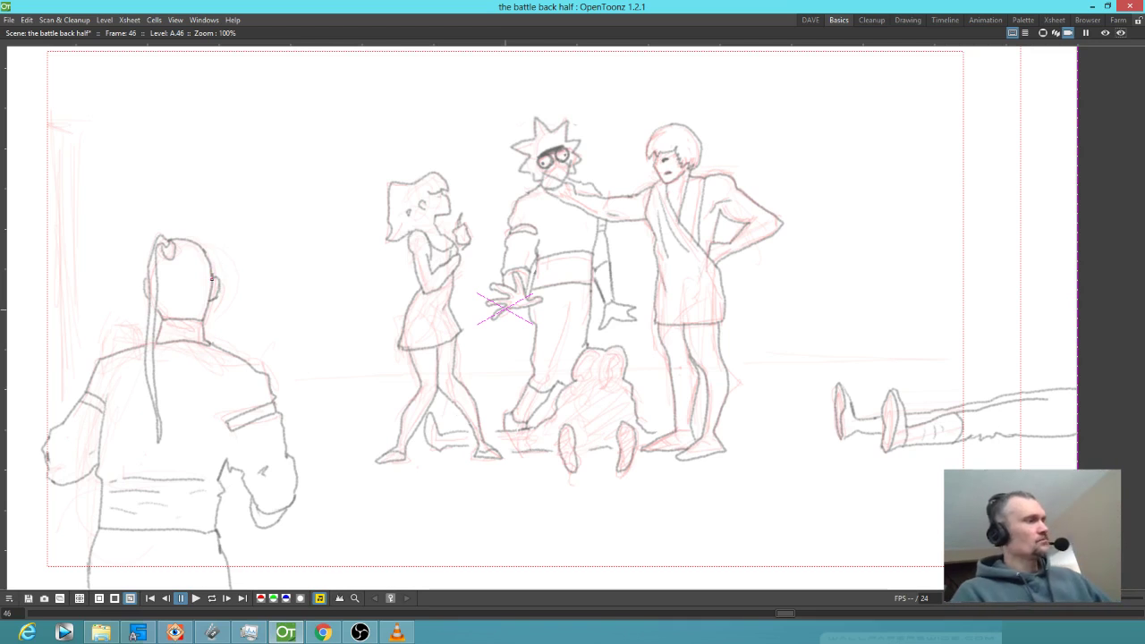
- Mirror the view back and forth to check the proportions of the characters in frame 46
{"action": "key", "text": "h"}
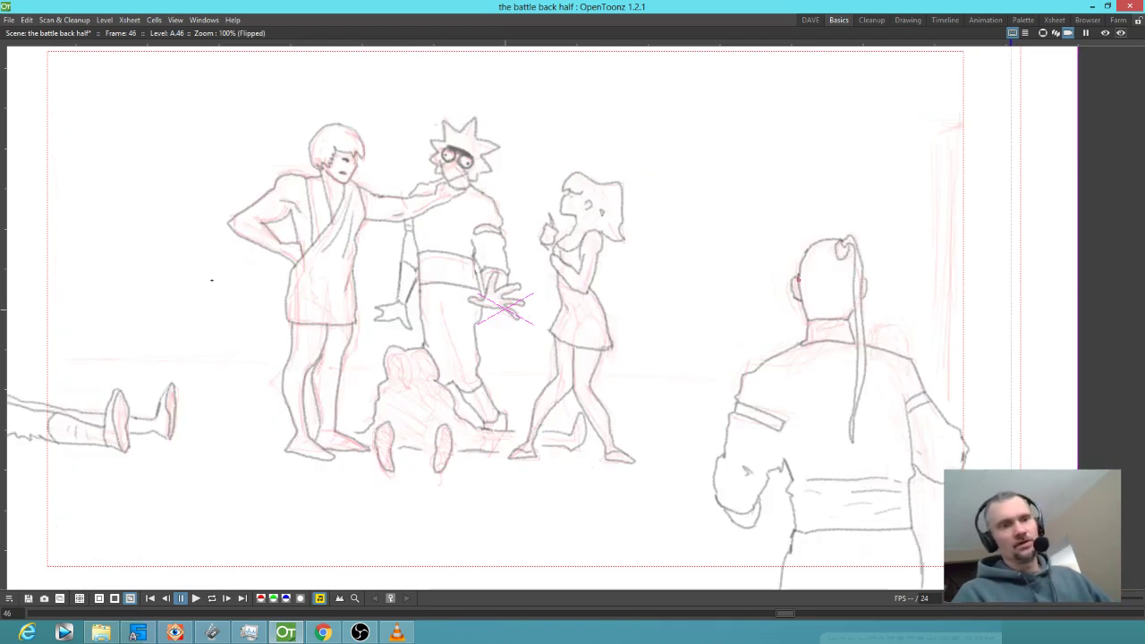
{"action": "key", "text": "h"}
{"action": "key", "text": "h"}
{"action": "key", "text": "h"}
{"action": "key", "text": "h"}
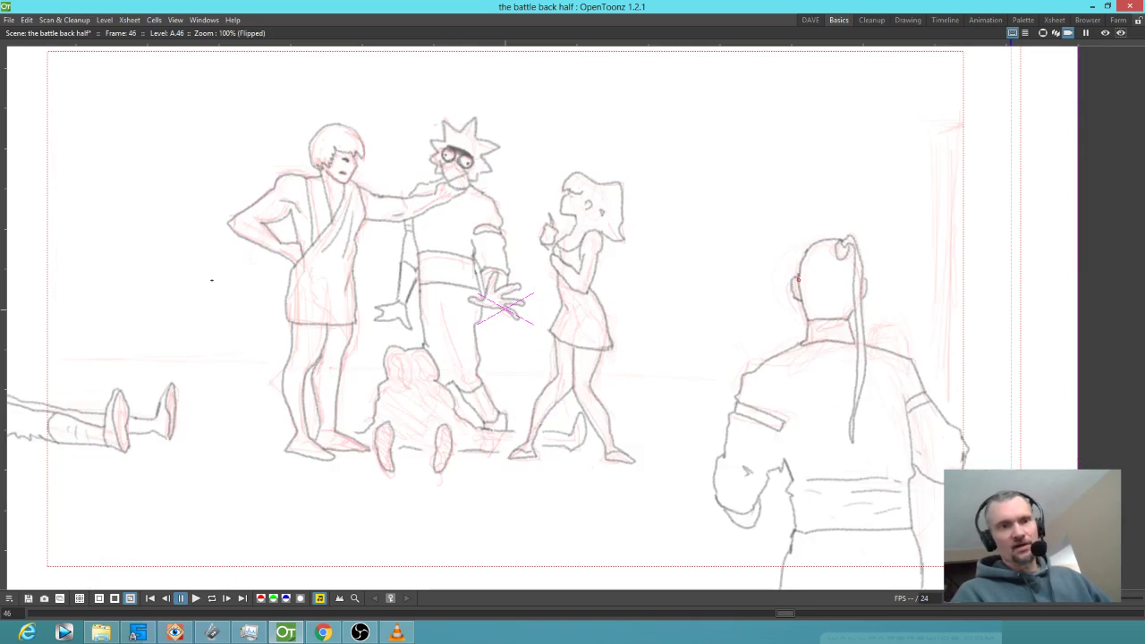
{"action": "key", "text": "h"}
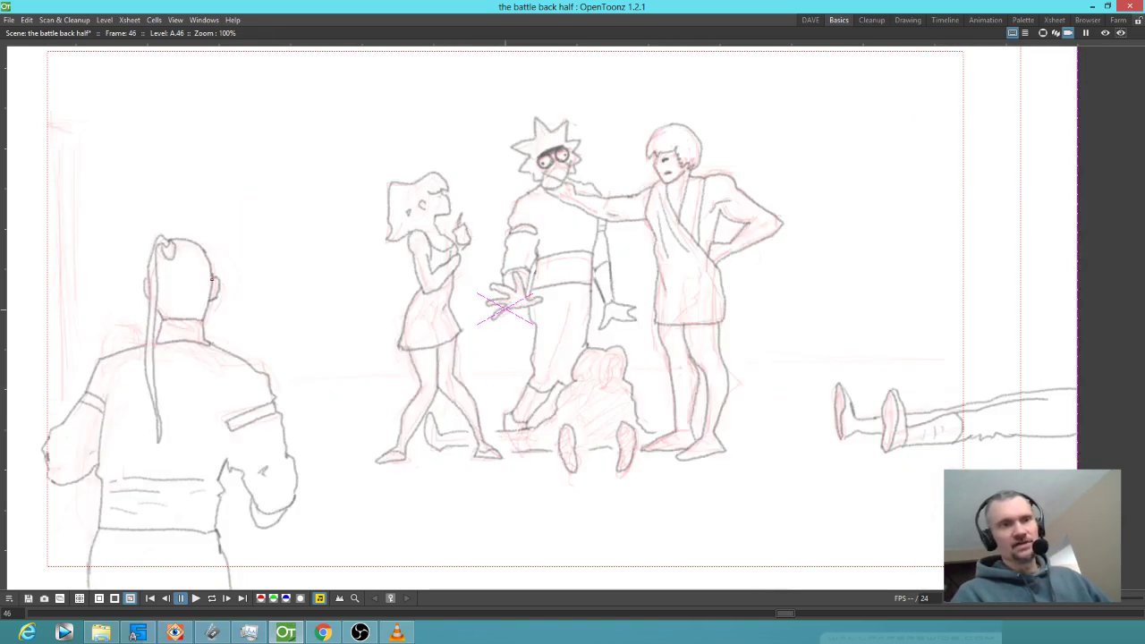
{"action": "key", "text": "h"}
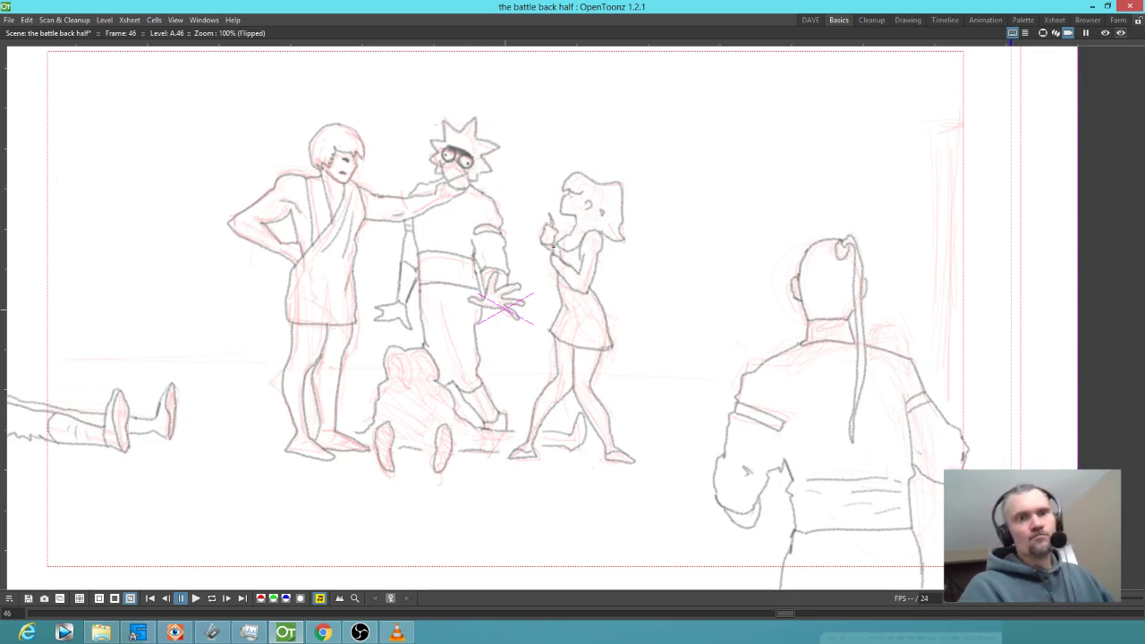
{"action": "key", "text": "h"}
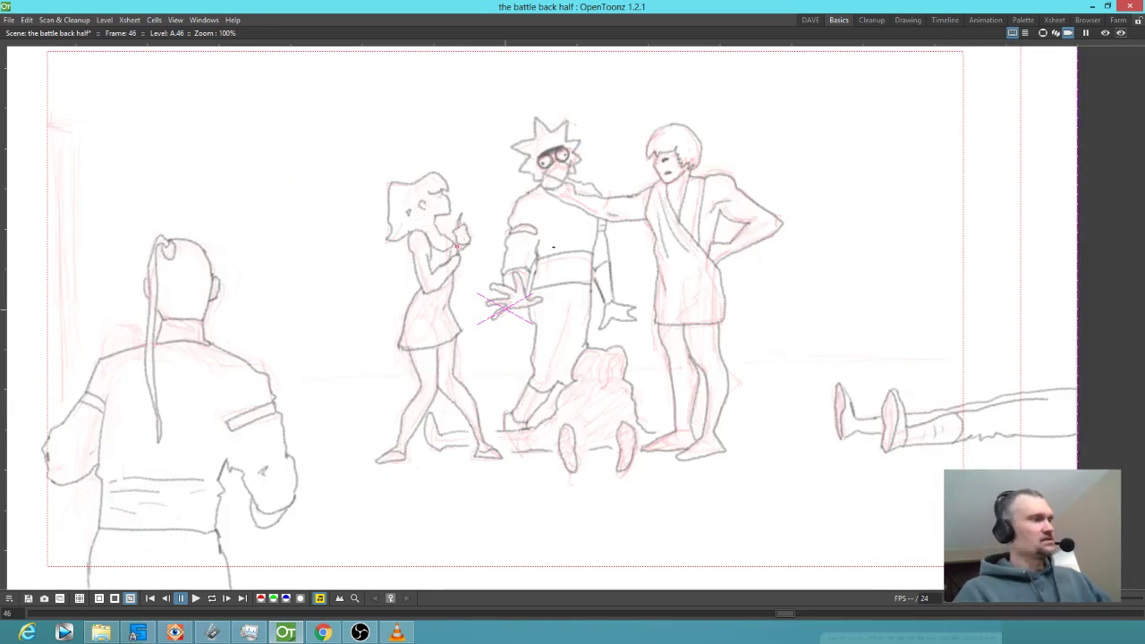
- In frame 47, erase the seated figure's outline and ink the spiky-haired fighter slumped in a heap in its place
{"action": "key", "text": "period"}
{"action": "key", "text": "comma"}
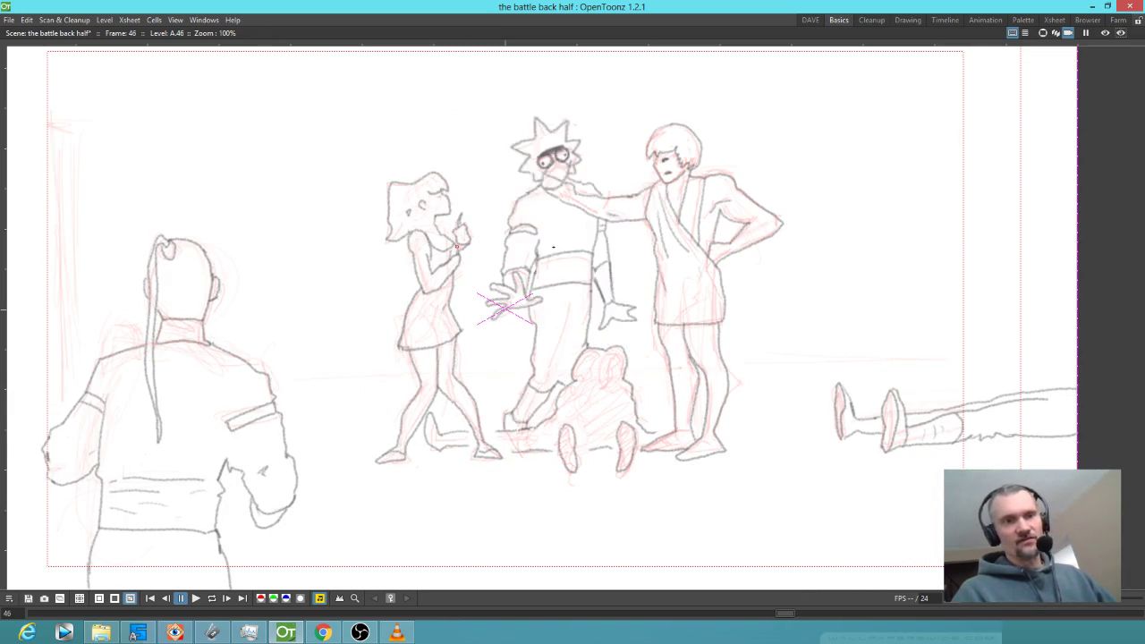
{"action": "key", "text": "period"}
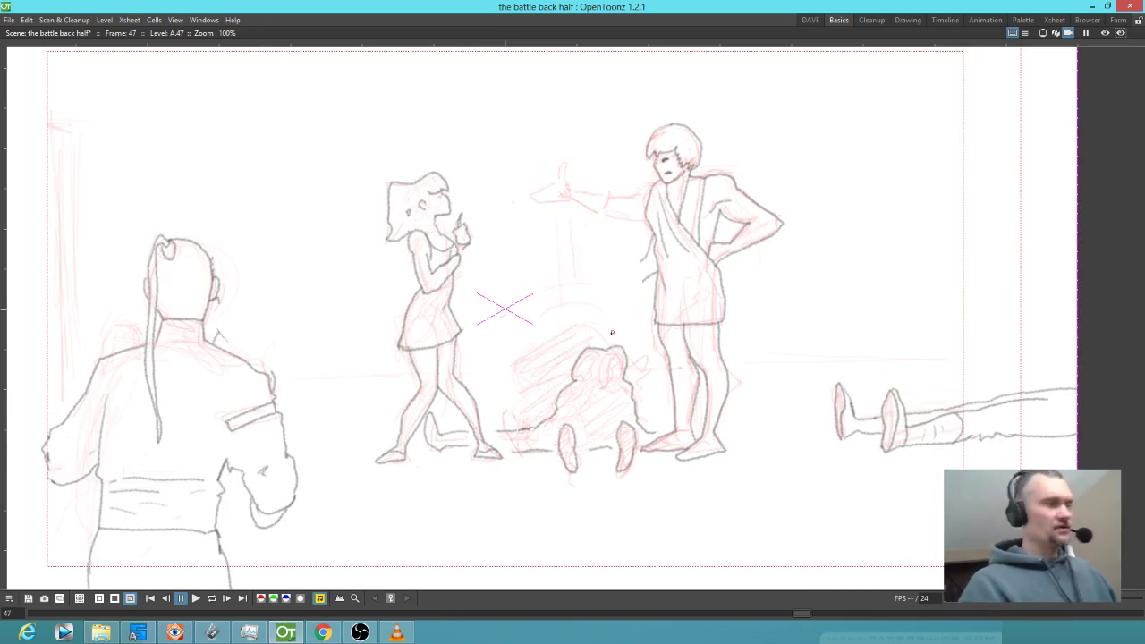
{"action": "mouse_move", "coordinate": [580, 364]}
{"action": "left_mouse_down"}
{"action": "mouse_move", "coordinate": [559, 403]}
{"action": "mouse_move", "coordinate": [586, 380]}
{"action": "left_mouse_up"}
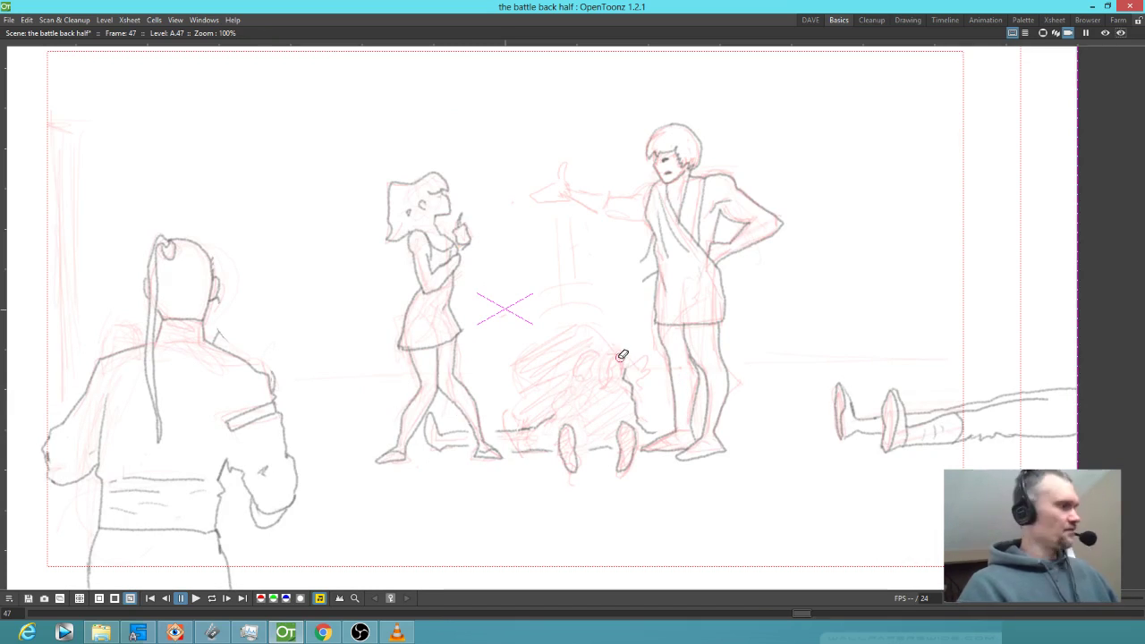
{"action": "mouse_move", "coordinate": [623, 376]}
{"action": "left_mouse_down"}
{"action": "mouse_move", "coordinate": [645, 344]}
{"action": "mouse_move", "coordinate": [629, 352]}
{"action": "mouse_move", "coordinate": [624, 338]}
{"action": "mouse_move", "coordinate": [564, 331]}
{"action": "mouse_move", "coordinate": [509, 366]}
{"action": "mouse_move", "coordinate": [515, 395]}
{"action": "mouse_move", "coordinate": [493, 429]}
{"action": "left_mouse_up"}
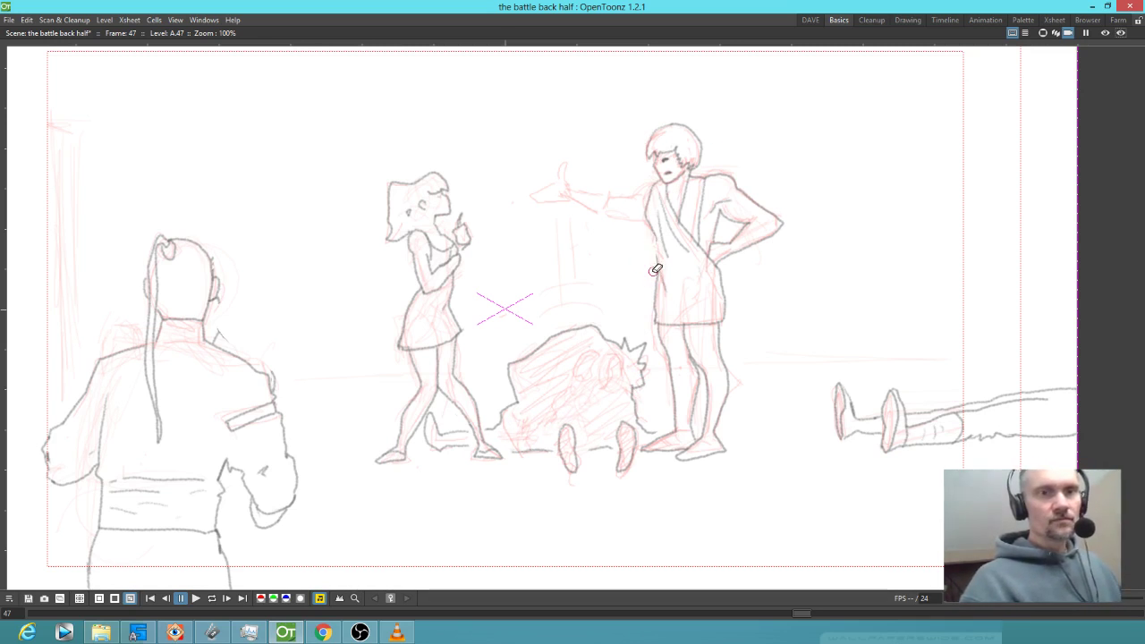
- Ink the tall man's robe edge and his outstretched arm with the open hand in frame 47
{"action": "key", "text": "b"}
{"action": "left_click_drag", "start_coordinate": [654, 235], "coordinate": [660, 270]}
{"action": "mouse_move", "coordinate": [641, 195]}
{"action": "left_mouse_down"}
{"action": "mouse_move", "coordinate": [568, 192]}
{"action": "mouse_move", "coordinate": [555, 164]}
{"action": "mouse_move", "coordinate": [529, 204]}
{"action": "mouse_move", "coordinate": [590, 215]}
{"action": "left_mouse_up"}
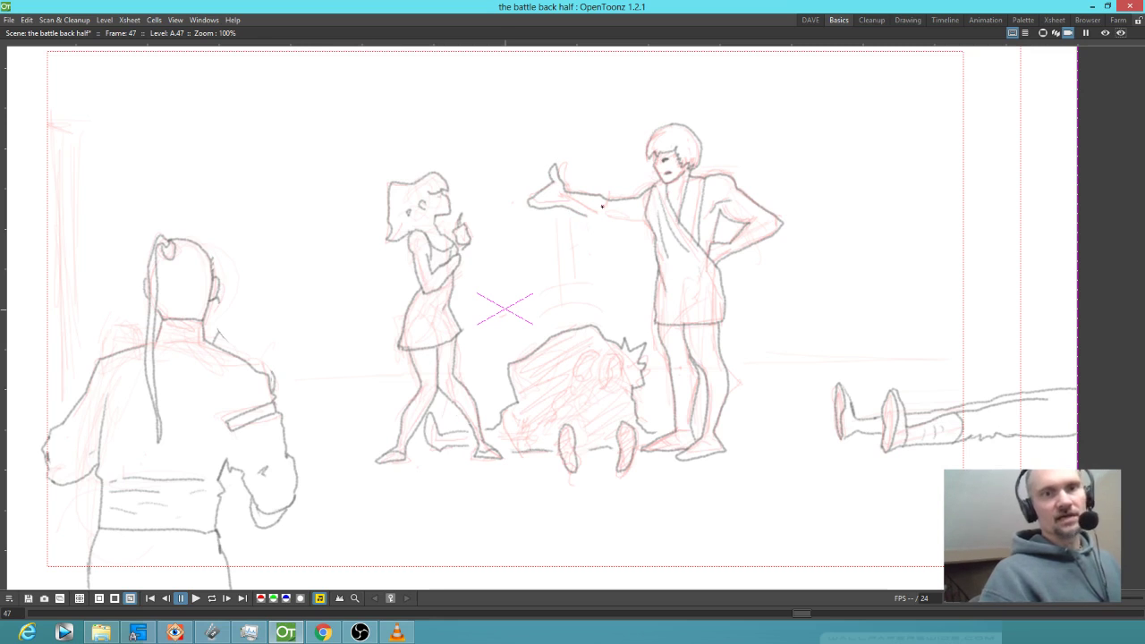
{"action": "left_click_drag", "start_coordinate": [580, 214], "coordinate": [645, 224]}
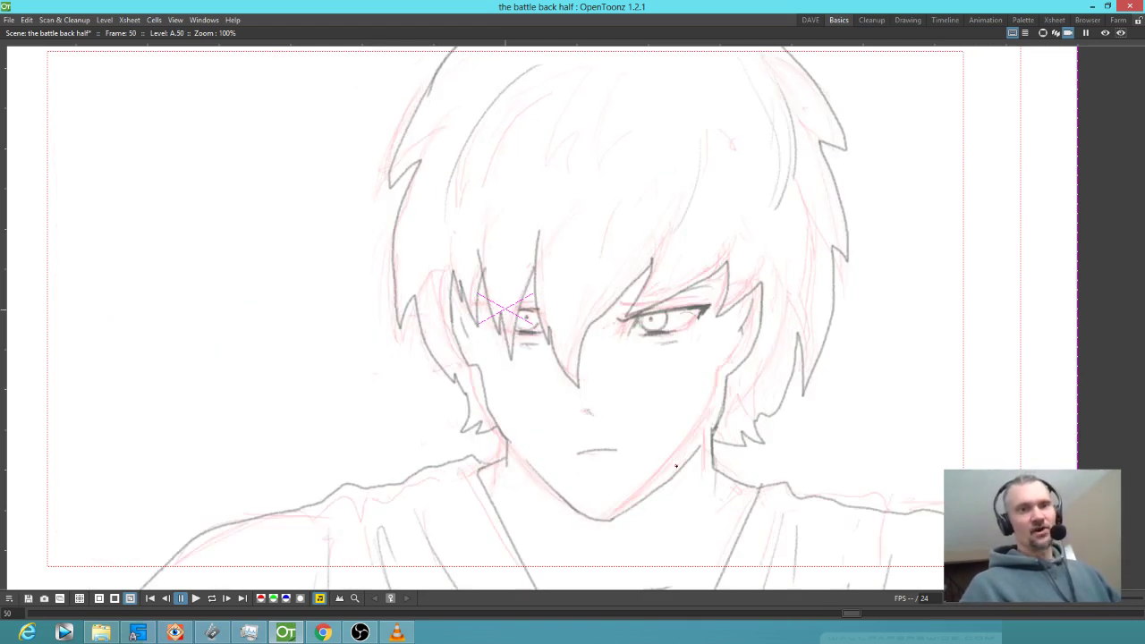
- Restore the full workspace and review the frames from 1 to 5 for unfinished drawings
{"action": "scroll", "coordinate": [614, 469], "scroll_direction": "down", "scroll_amount": 4}
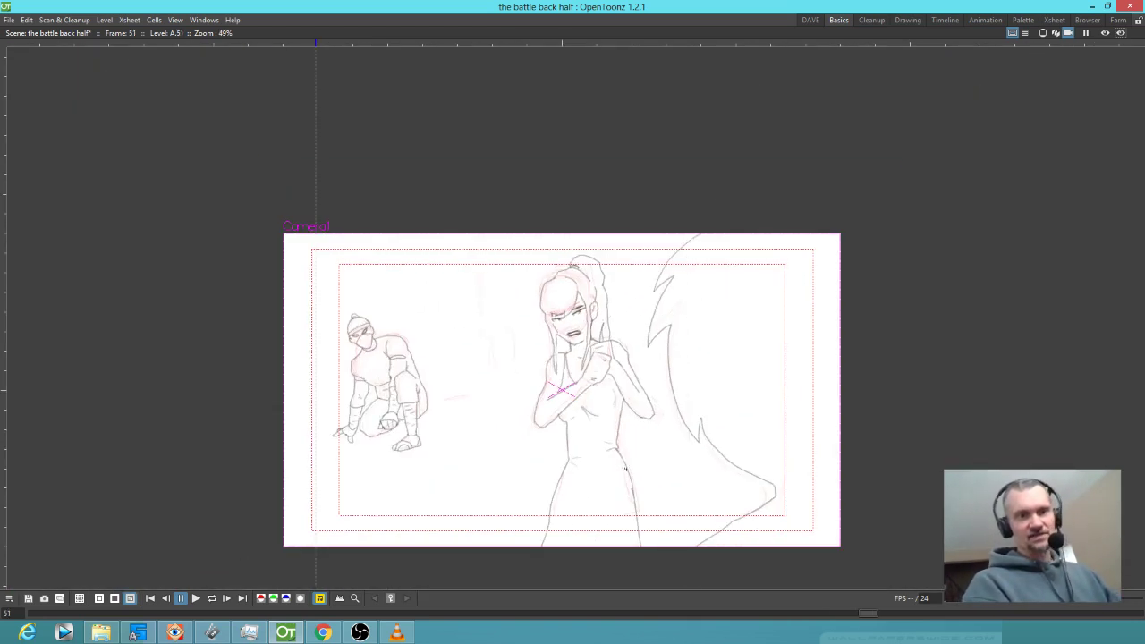
{"action": "scroll", "coordinate": [624, 467], "scroll_direction": "up", "scroll_amount": 3}
{"action": "key", "text": "grave"}
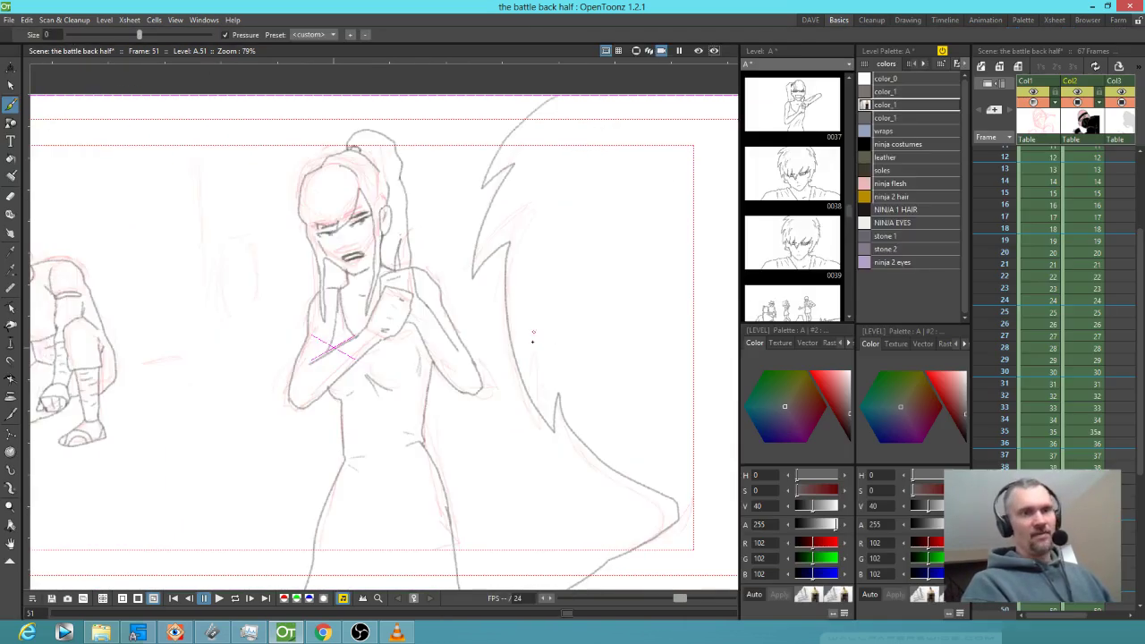
{"action": "scroll", "coordinate": [534, 345], "scroll_direction": "down", "scroll_amount": 1}
{"action": "left_click_drag", "start_coordinate": [544, 361], "coordinate": [551, 317]}
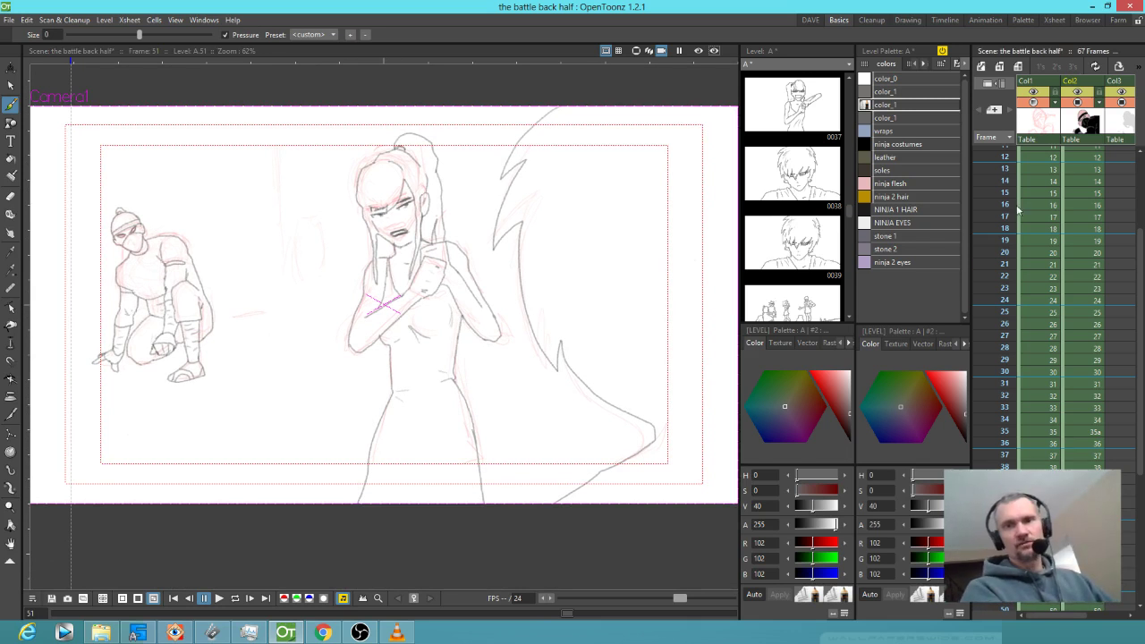
{"action": "scroll", "coordinate": [1056, 268], "scroll_direction": "up", "scroll_amount": 4}
{"action": "left_click", "coordinate": [998, 153]}
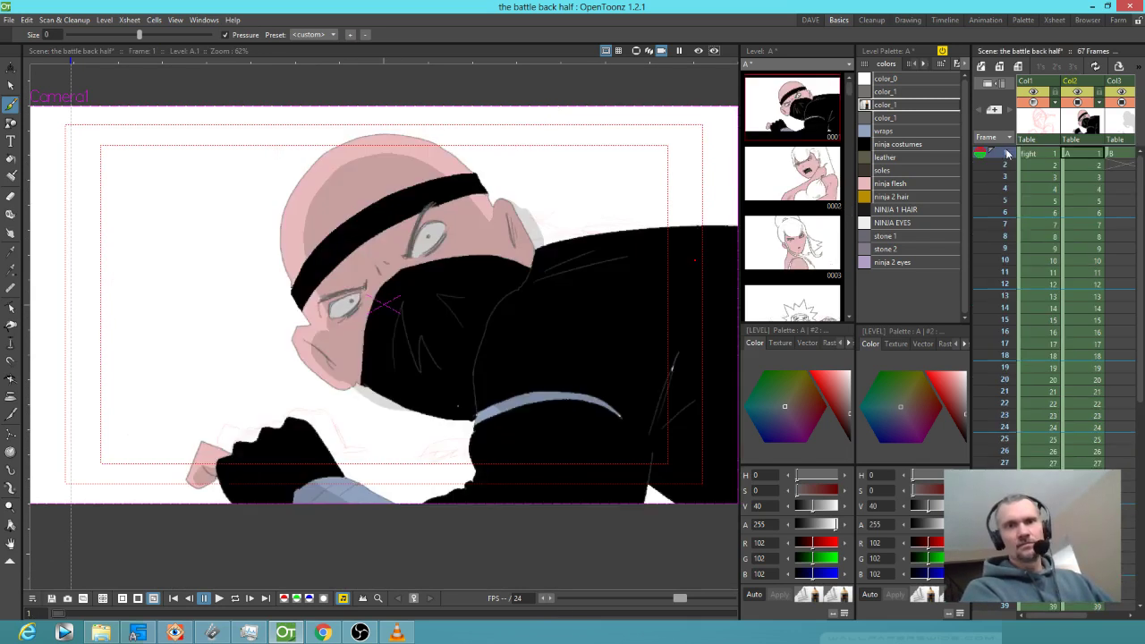
{"action": "left_click", "coordinate": [1006, 165]}
{"action": "left_click_drag", "start_coordinate": [1006, 168], "coordinate": [1016, 206]}
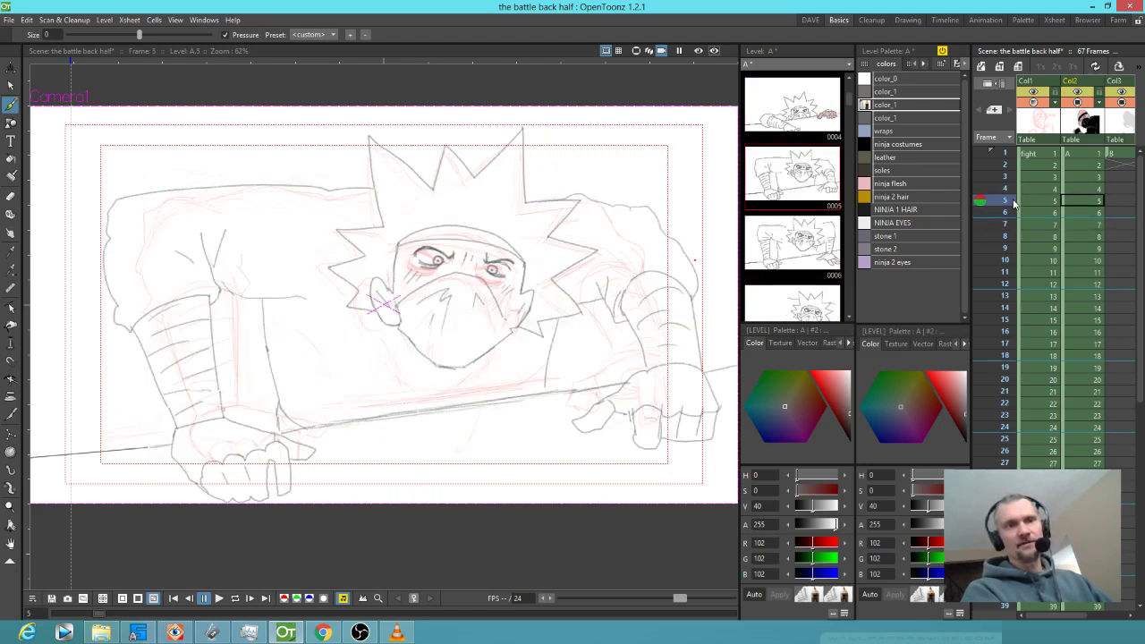
- In frame 6, ink the spiky-haired fighter's missing shoulder lines and torso side, and tidy the lines around his arms
{"action": "left_click", "coordinate": [1078, 210]}
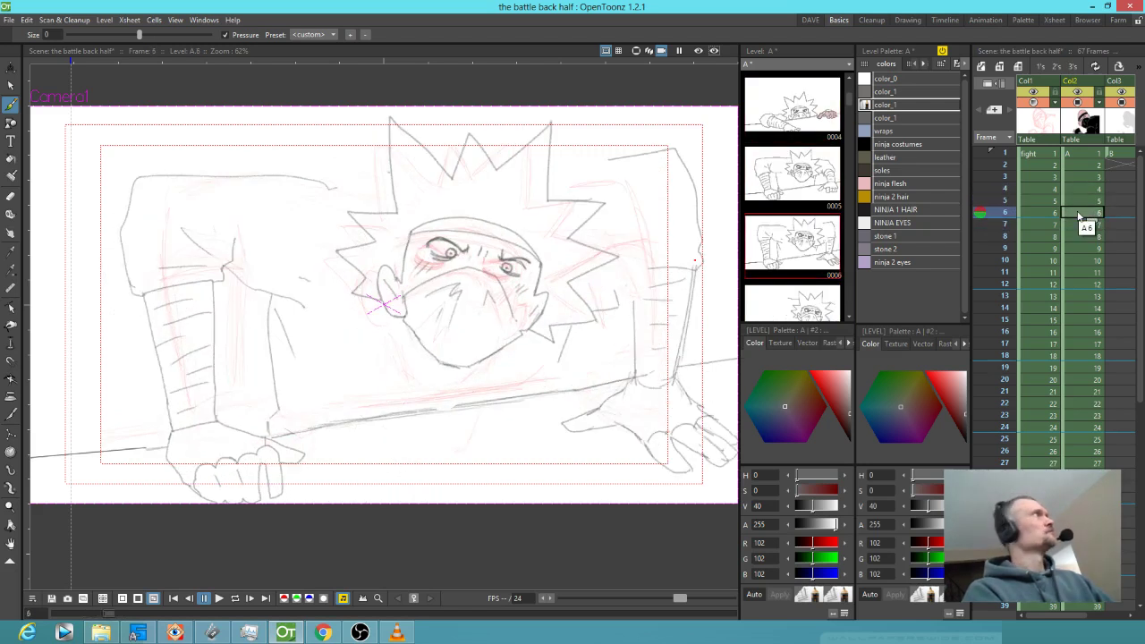
{"action": "left_click_drag", "start_coordinate": [331, 189], "coordinate": [383, 176]}
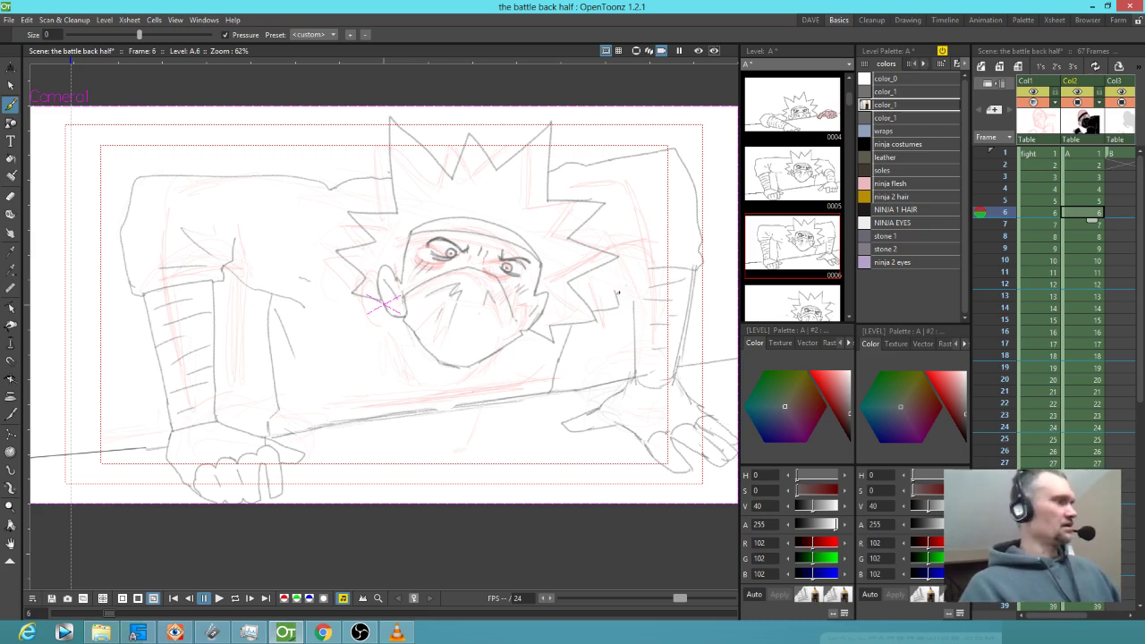
{"action": "key", "text": "a"}
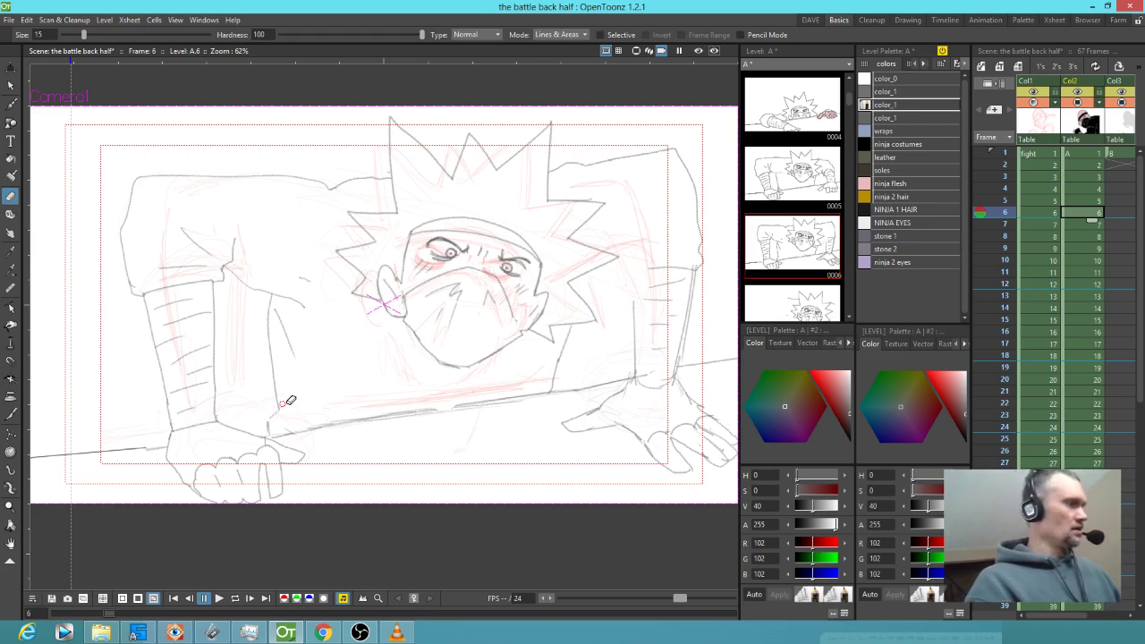
{"action": "key", "text": "b"}
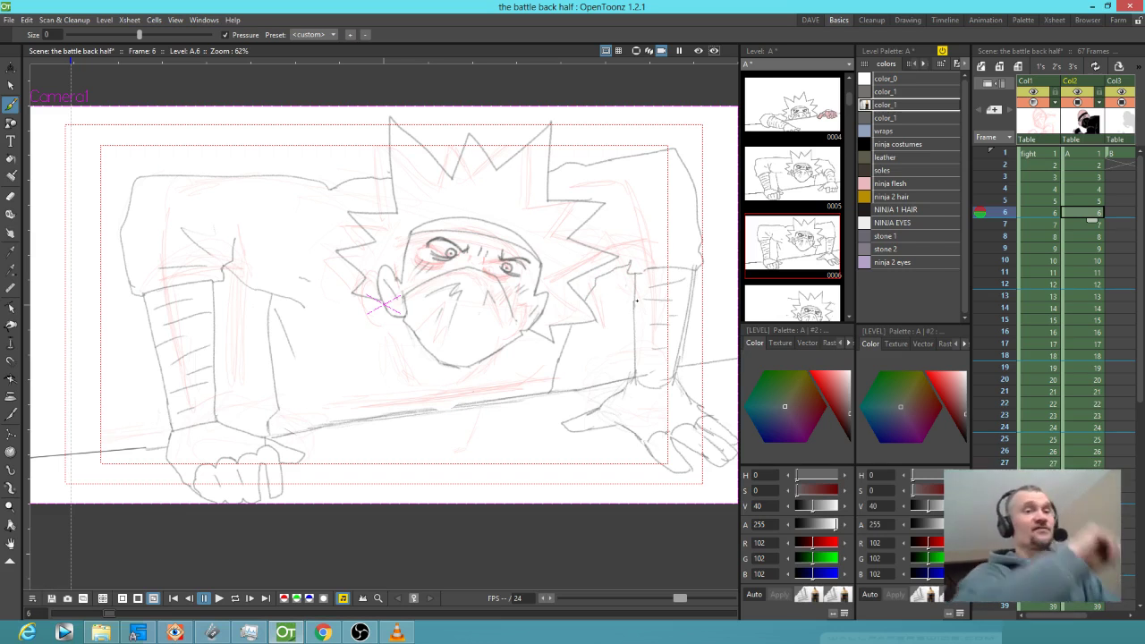
- In frame 7, ink the spiky-haired fighter's raised shoulder, sleeve, wrapped forearm and the fabric folds beside the armpit
{"action": "left_click", "coordinate": [1086, 225]}
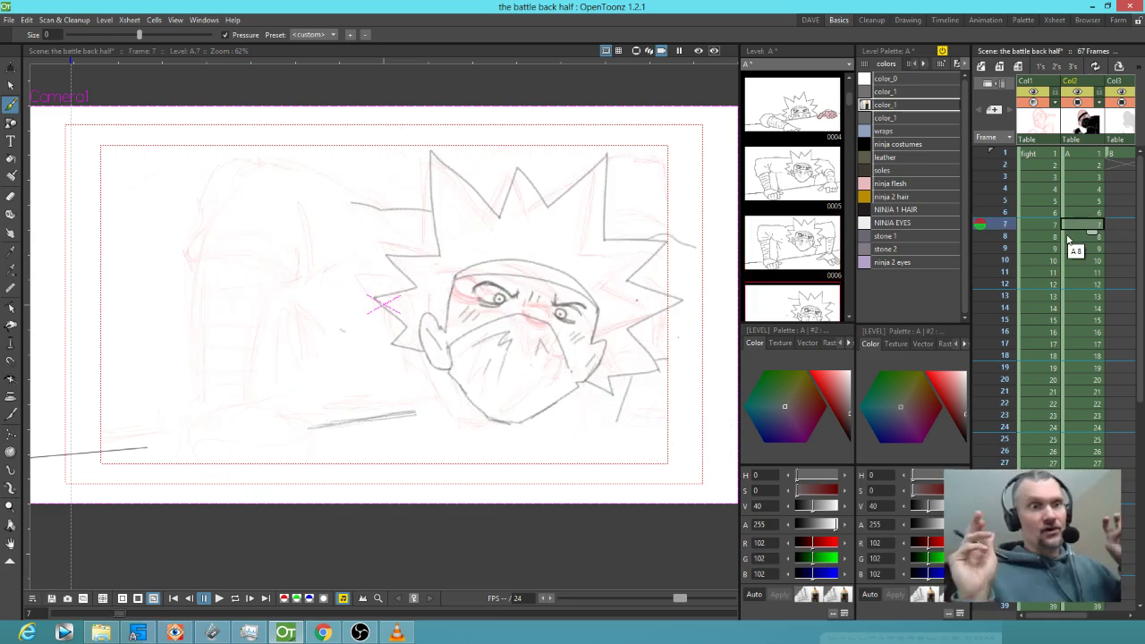
{"action": "mouse_move", "coordinate": [355, 204]}
{"action": "left_mouse_down"}
{"action": "mouse_move", "coordinate": [293, 167]}
{"action": "mouse_move", "coordinate": [226, 154]}
{"action": "mouse_move", "coordinate": [197, 182]}
{"action": "mouse_move", "coordinate": [192, 250]}
{"action": "mouse_move", "coordinate": [196, 264]}
{"action": "mouse_move", "coordinate": [272, 273]}
{"action": "left_mouse_up"}
{"action": "left_click_drag", "start_coordinate": [198, 258], "coordinate": [200, 402]}
{"action": "left_click_drag", "start_coordinate": [266, 270], "coordinate": [244, 390]}
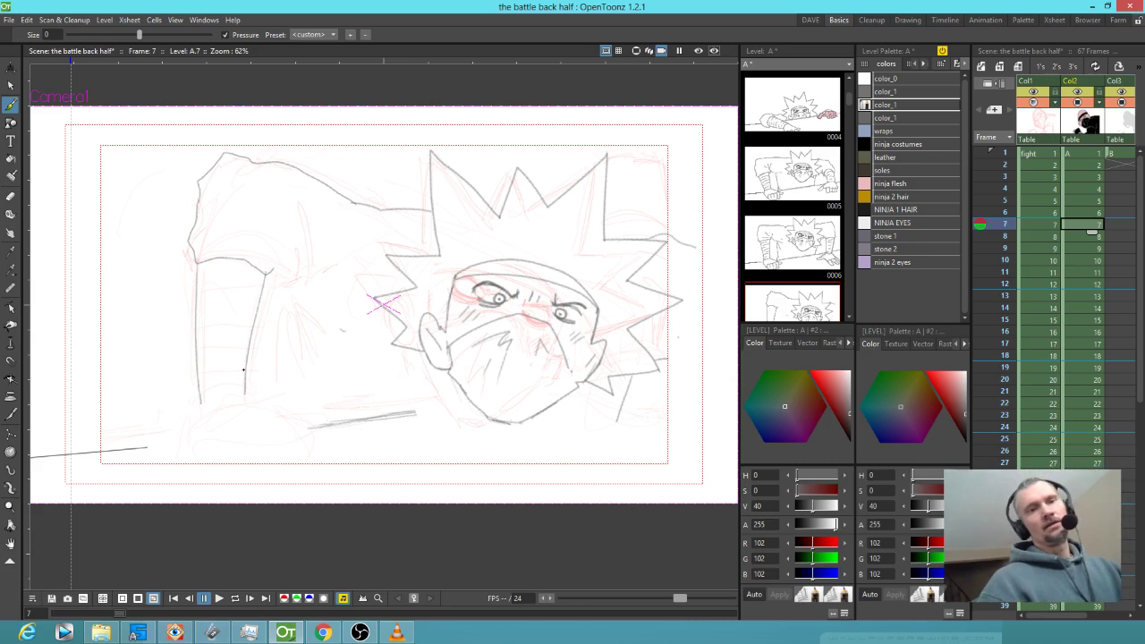
{"action": "mouse_move", "coordinate": [270, 272]}
{"action": "left_mouse_down"}
{"action": "mouse_move", "coordinate": [287, 288]}
{"action": "mouse_move", "coordinate": [284, 307]}
{"action": "left_mouse_up"}
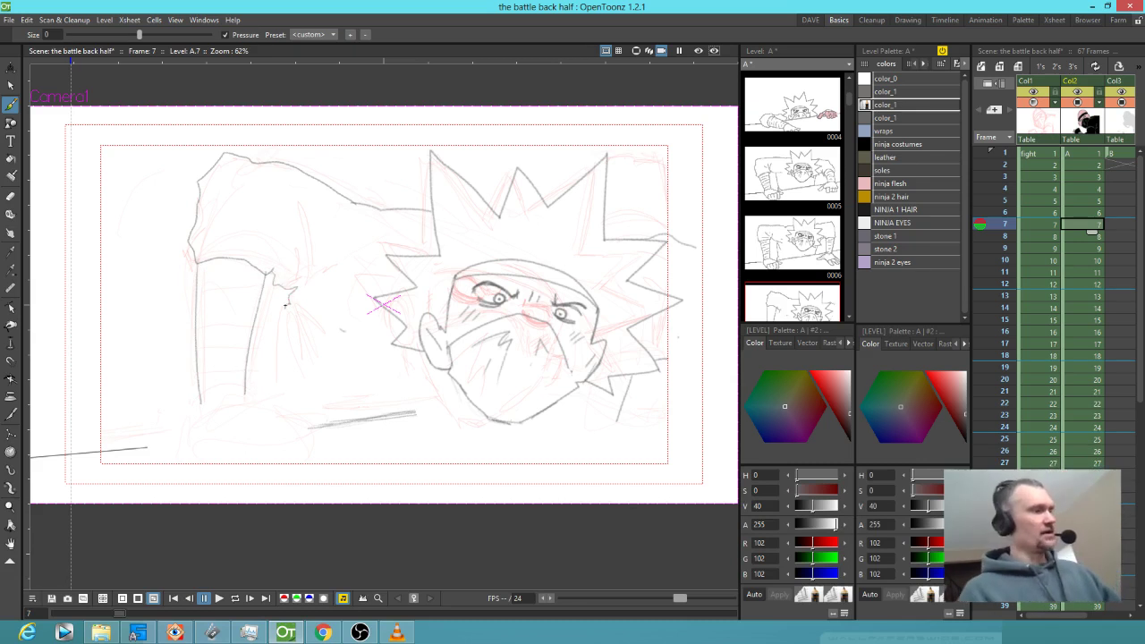
- Compare frame 7 with the preceding frames, going back to frame 3
{"action": "key", "text": "comma"}
{"action": "key", "text": "period"}
{"action": "key", "text": "comma"}
{"action": "key", "text": "comma"}
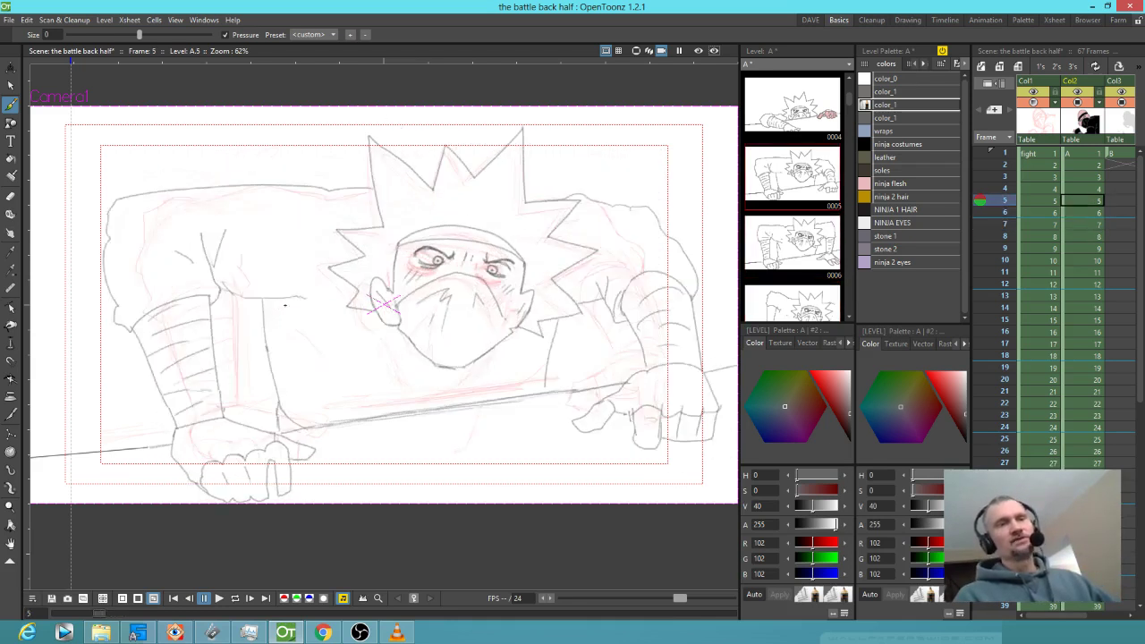
{"action": "key", "text": "comma"}
{"action": "key", "text": "comma"}
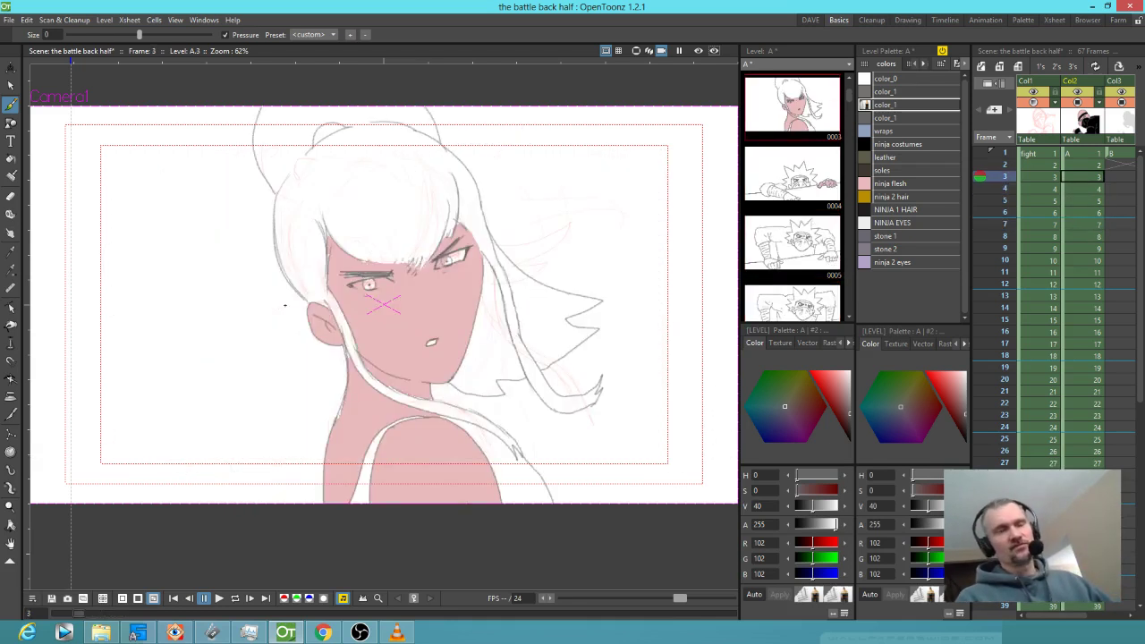
- In frame 7, ink the wrist edge that closes the lower end of the spiky-haired fighter's wrapped forearm
{"action": "key", "text": "comma"}
{"action": "key", "text": "period"}
{"action": "key", "text": "period"}
{"action": "key", "text": "period"}
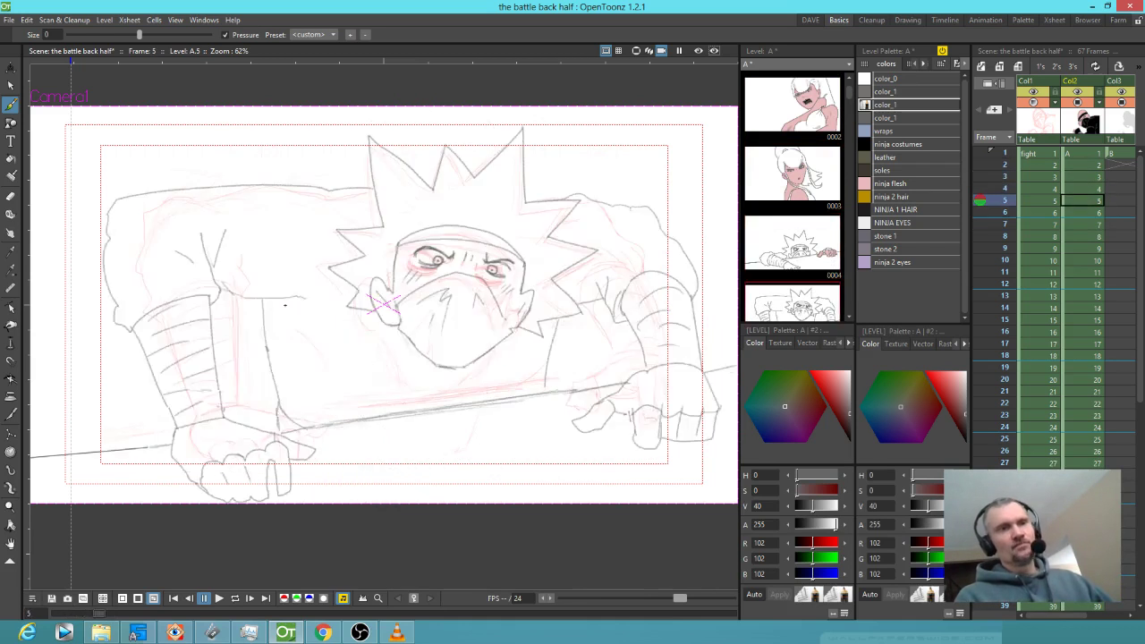
{"action": "key", "text": "period"}
{"action": "key", "text": "period"}
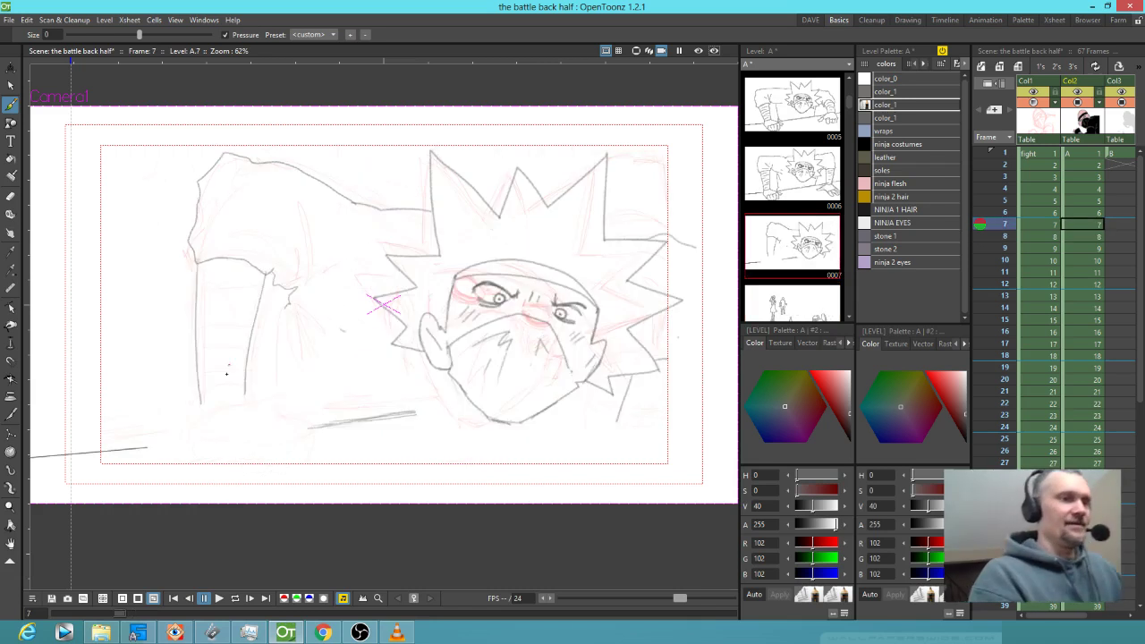
{"action": "left_click_drag", "start_coordinate": [199, 404], "coordinate": [248, 392]}
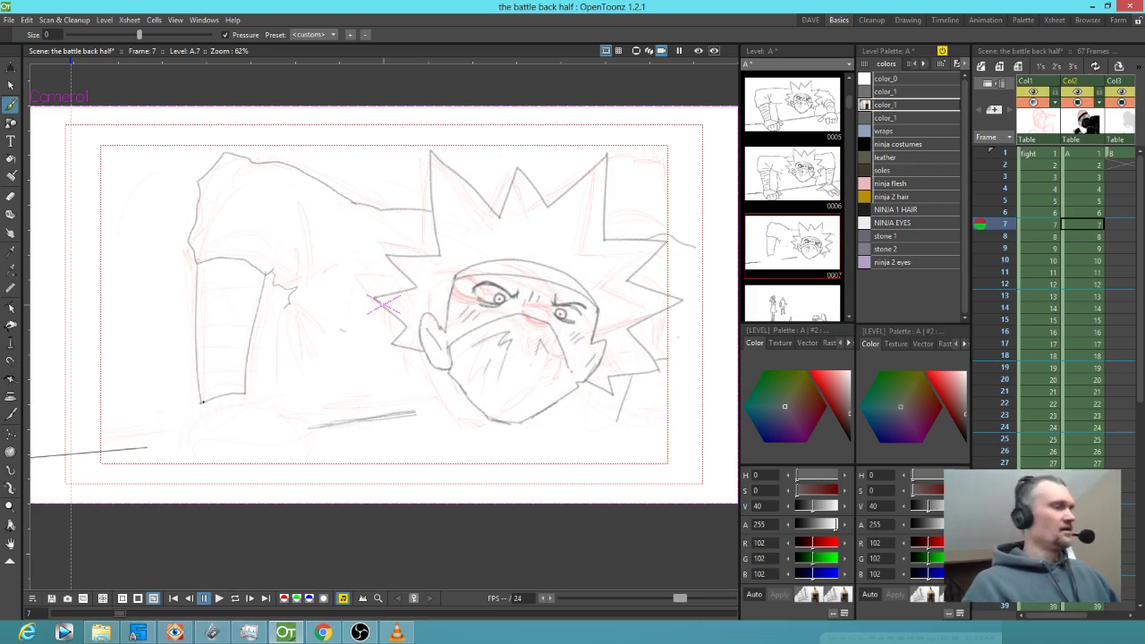
- Lasso the fighter's raised arm in frame 7, rotate it slightly and move it down, checking it against the adjacent frame
{"action": "key", "text": "s"}
{"action": "mouse_move", "coordinate": [375, 185]}
{"action": "left_mouse_down"}
{"action": "mouse_move", "coordinate": [298, 143]}
{"action": "mouse_move", "coordinate": [181, 160]}
{"action": "mouse_move", "coordinate": [128, 380]}
{"action": "mouse_move", "coordinate": [247, 455]}
{"action": "mouse_move", "coordinate": [307, 324]}
{"action": "mouse_move", "coordinate": [361, 263]}
{"action": "mouse_move", "coordinate": [362, 172]}
{"action": "left_mouse_up"}
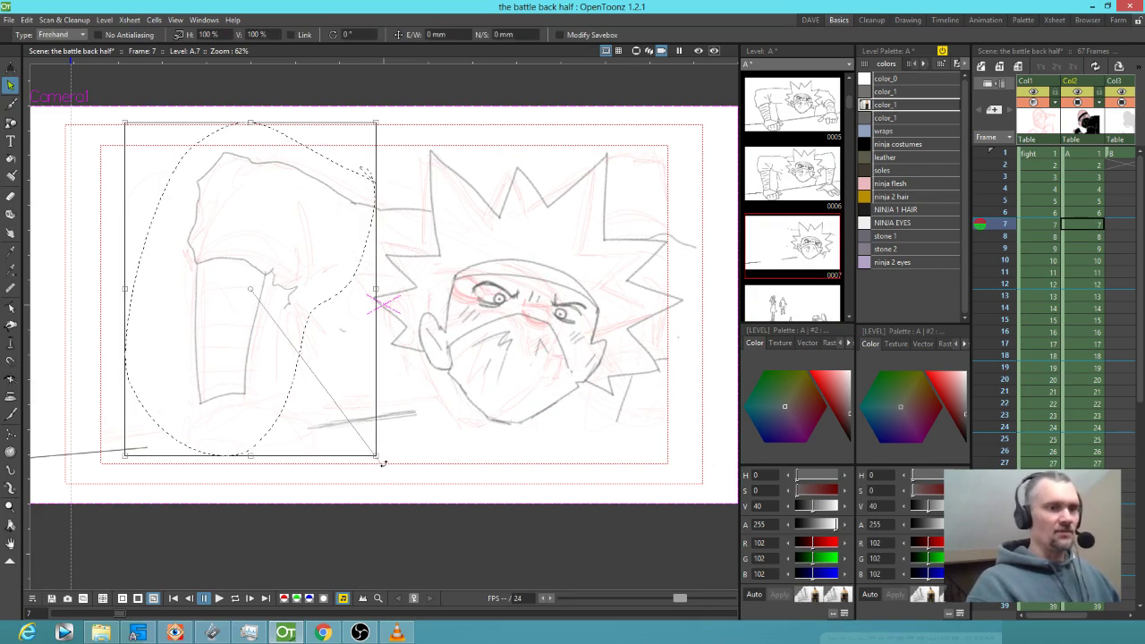
{"action": "left_click_drag", "start_coordinate": [377, 463], "coordinate": [396, 449]}
{"action": "left_click_drag", "start_coordinate": [257, 379], "coordinate": [263, 414]}
{"action": "key", "text": "period"}
{"action": "key", "text": "comma"}
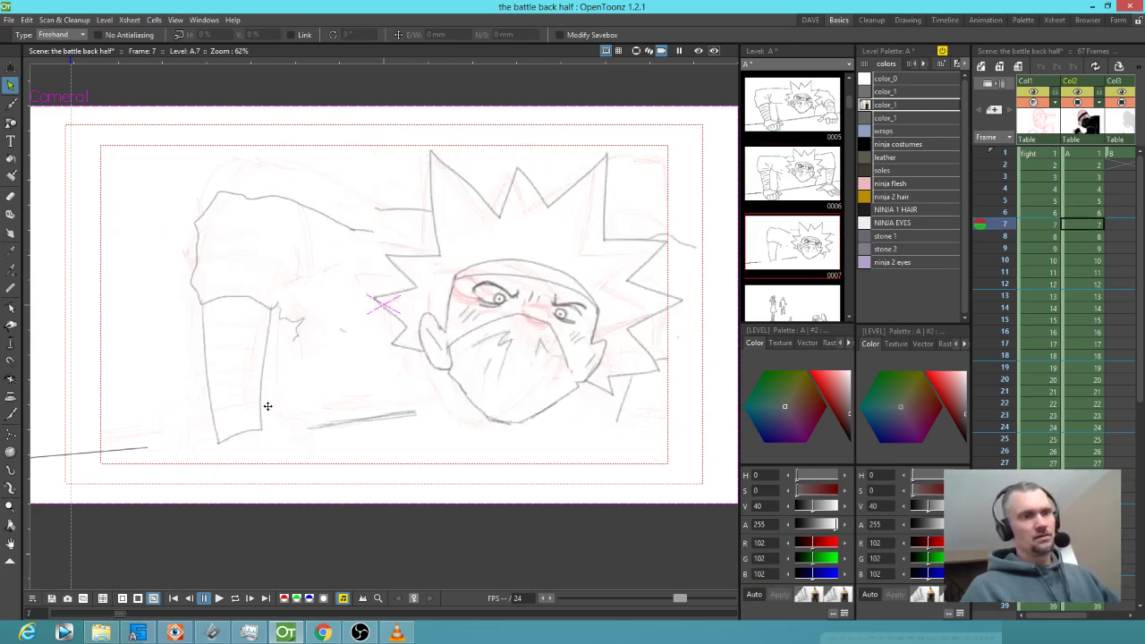
{"action": "key", "text": "period"}
{"action": "key", "text": "comma"}
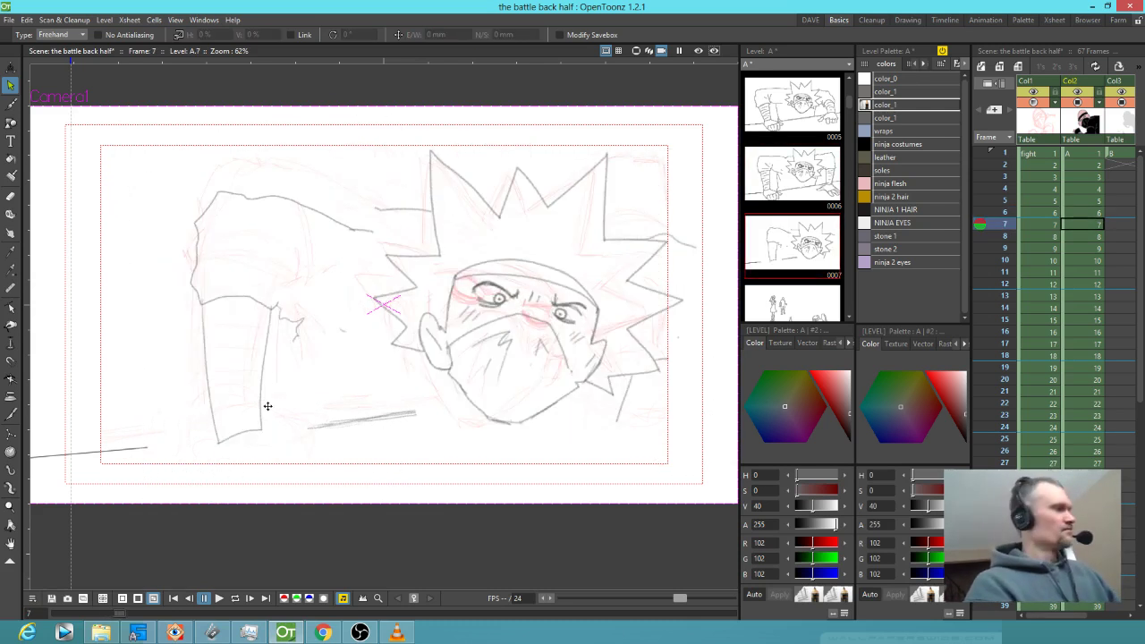
- In frame 7, redraw the end of the shoulder line up to the hair and ink the torso side below the armpit folds
{"action": "key", "text": "b"}
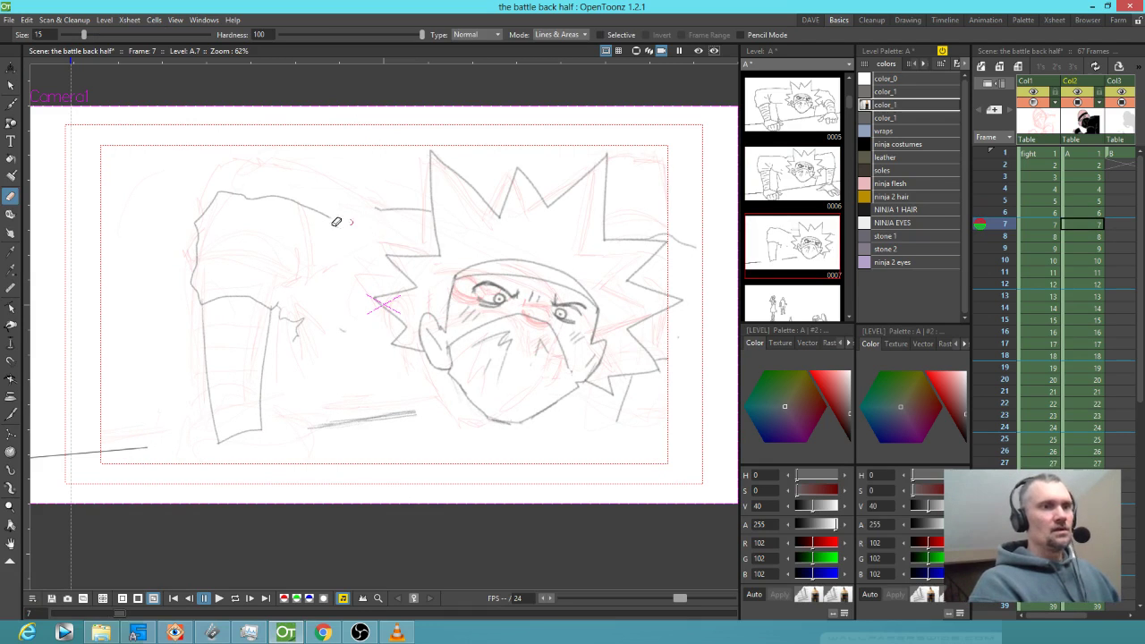
{"action": "key", "text": "b"}
{"action": "left_click_drag", "start_coordinate": [360, 215], "coordinate": [326, 216]}
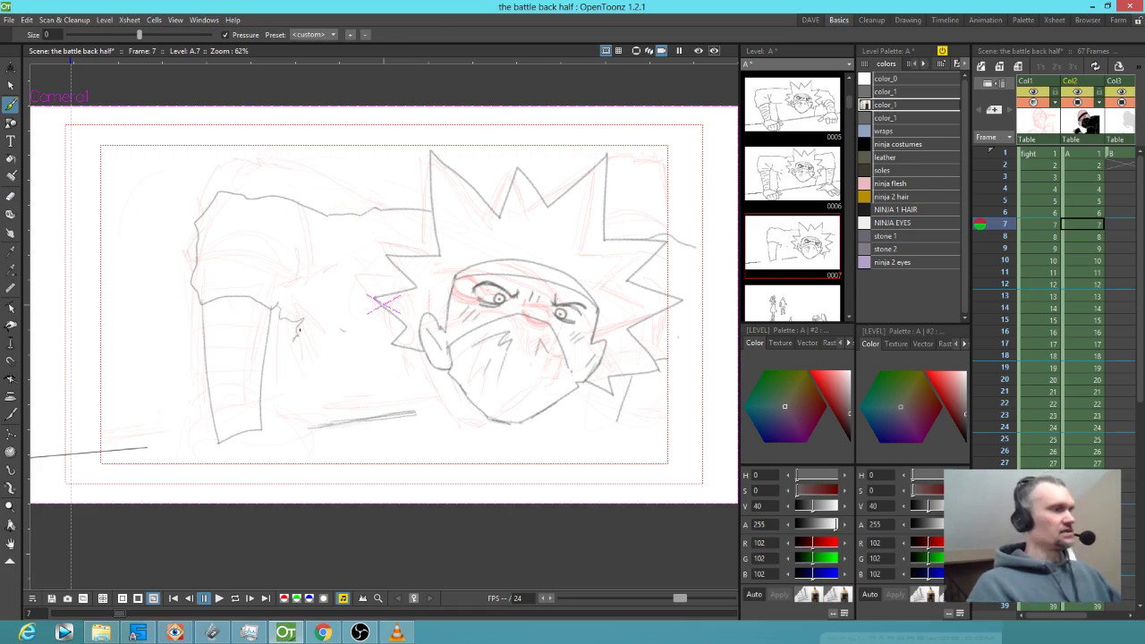
{"action": "key", "text": "comma"}
{"action": "key", "text": "period"}
{"action": "left_click_drag", "start_coordinate": [293, 336], "coordinate": [281, 408]}
{"action": "key", "text": "comma"}
{"action": "key", "text": "period"}
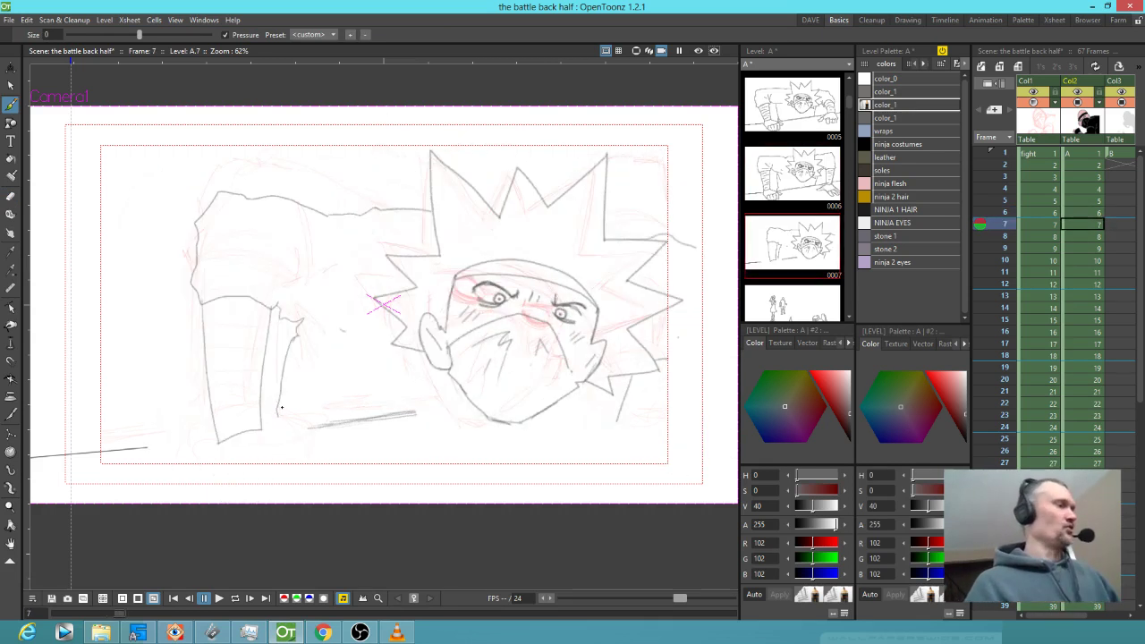
- Erase the stray line below the hair spikes beside the far cheek and ink the wrap bands across the forearm
{"action": "key", "text": "a"}
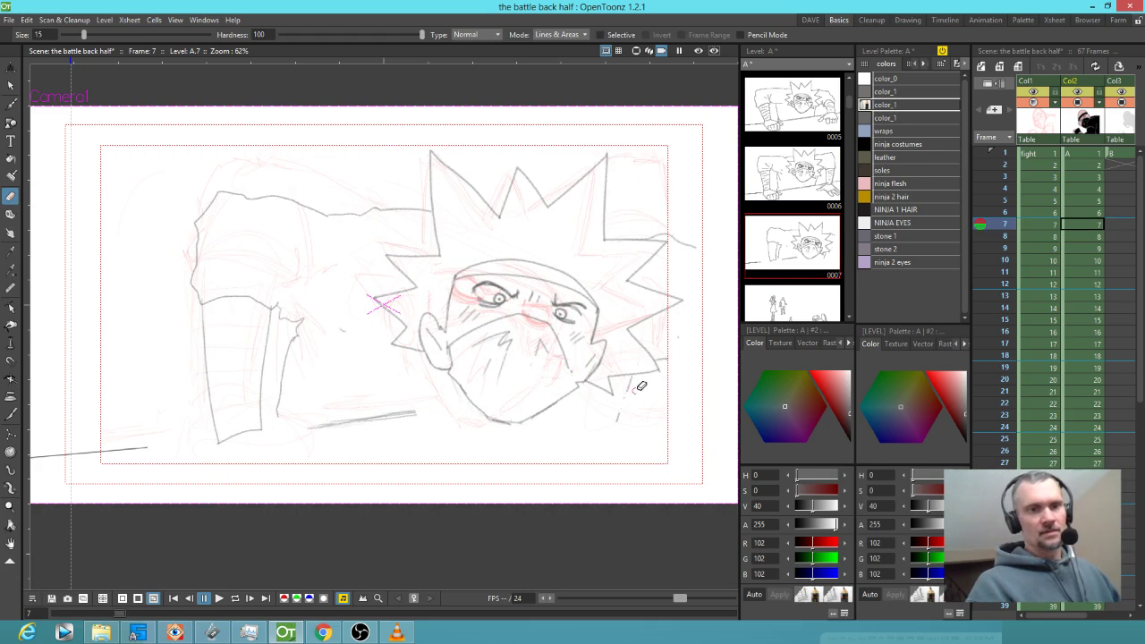
{"action": "mouse_move", "coordinate": [627, 396]}
{"action": "left_mouse_down"}
{"action": "mouse_move", "coordinate": [616, 422]}
{"action": "mouse_move", "coordinate": [641, 410]}
{"action": "left_mouse_up"}
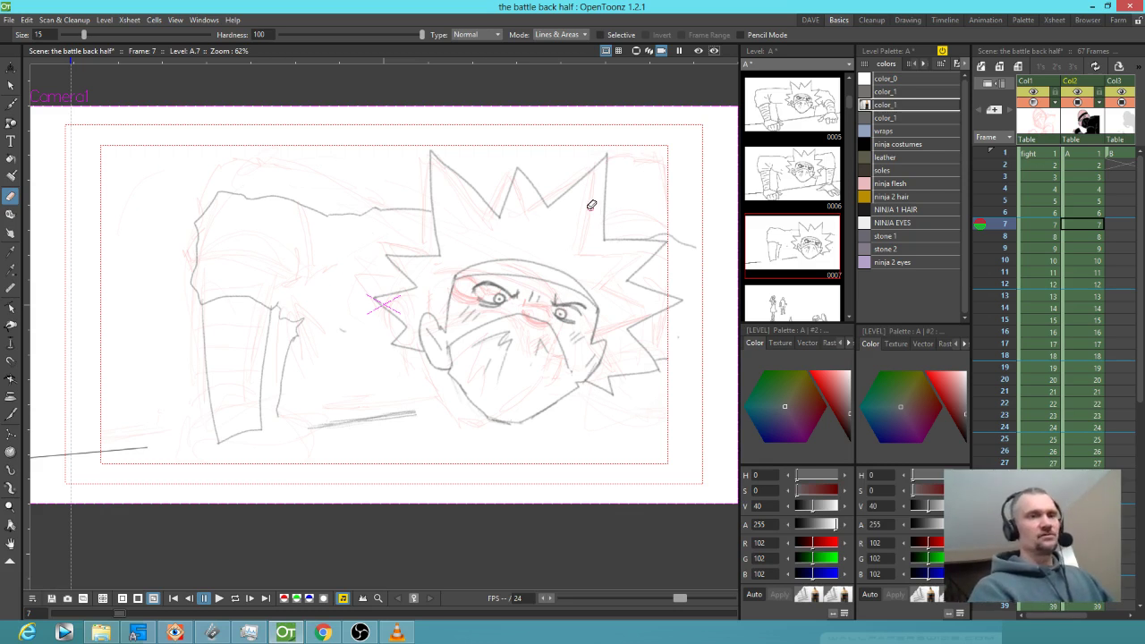
{"action": "key", "text": "b"}
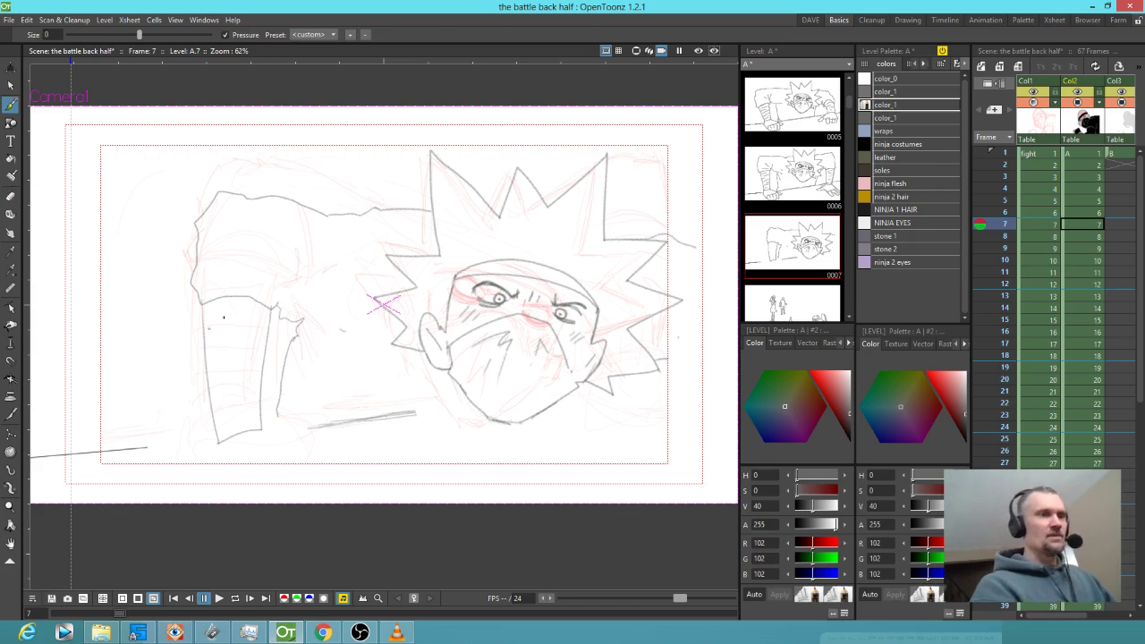
{"action": "mouse_move", "coordinate": [207, 319]}
{"action": "left_mouse_down"}
{"action": "mouse_move", "coordinate": [254, 315]}
{"action": "mouse_move", "coordinate": [255, 366]}
{"action": "mouse_move", "coordinate": [210, 390]}
{"action": "mouse_move", "coordinate": [234, 408]}
{"action": "mouse_move", "coordinate": [212, 410]}
{"action": "mouse_move", "coordinate": [215, 422]}
{"action": "mouse_move", "coordinate": [259, 388]}
{"action": "left_mouse_up"}
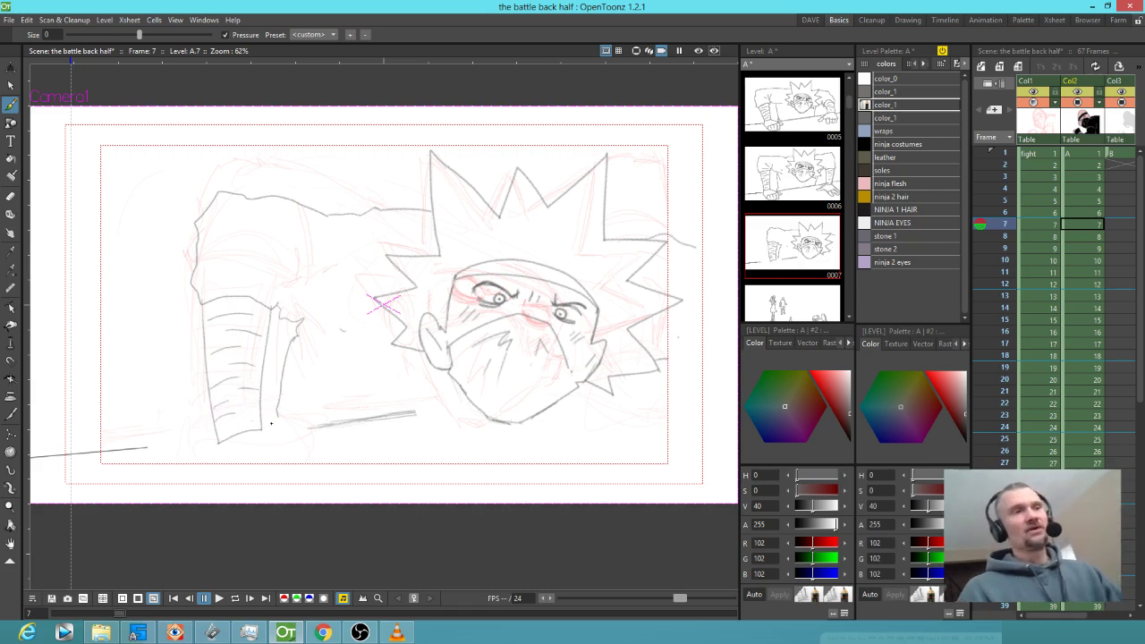
- Copy the fist beneath the wrapped forearm from frame 6 into frame 7 and move it 59.26 mm across and 11.54 mm down
{"action": "key", "text": "comma"}
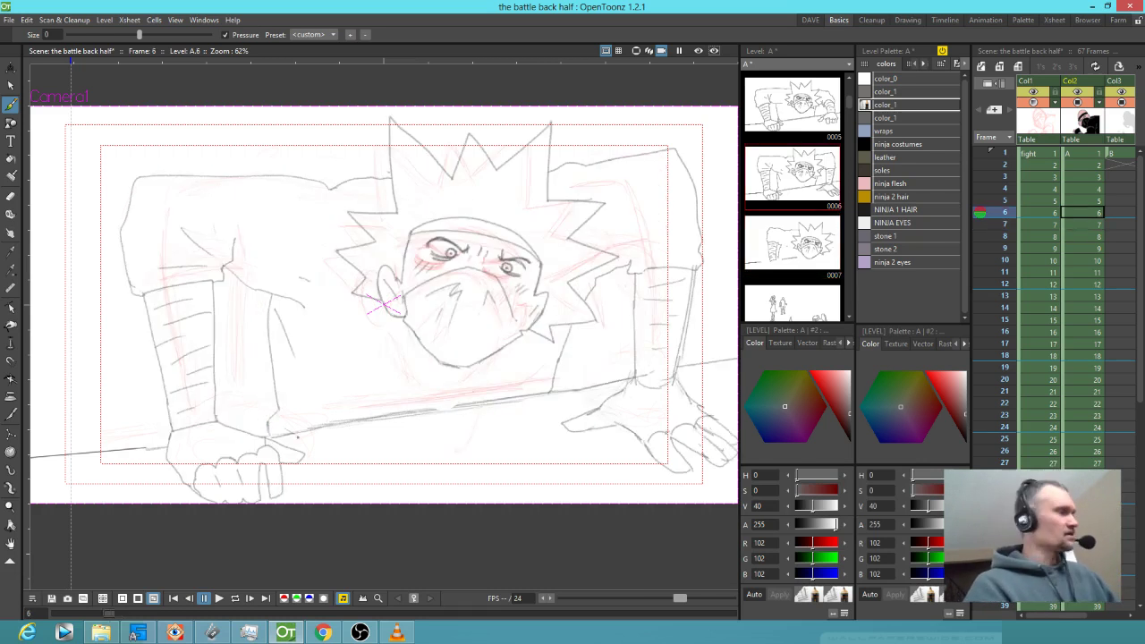
{"action": "key", "text": "s"}
{"action": "mouse_move", "coordinate": [320, 457]}
{"action": "left_mouse_down"}
{"action": "mouse_move", "coordinate": [197, 415]}
{"action": "mouse_move", "coordinate": [156, 436]}
{"action": "mouse_move", "coordinate": [159, 489]}
{"action": "mouse_move", "coordinate": [250, 553]}
{"action": "mouse_move", "coordinate": [320, 473]}
{"action": "mouse_move", "coordinate": [304, 451]}
{"action": "left_mouse_up"}
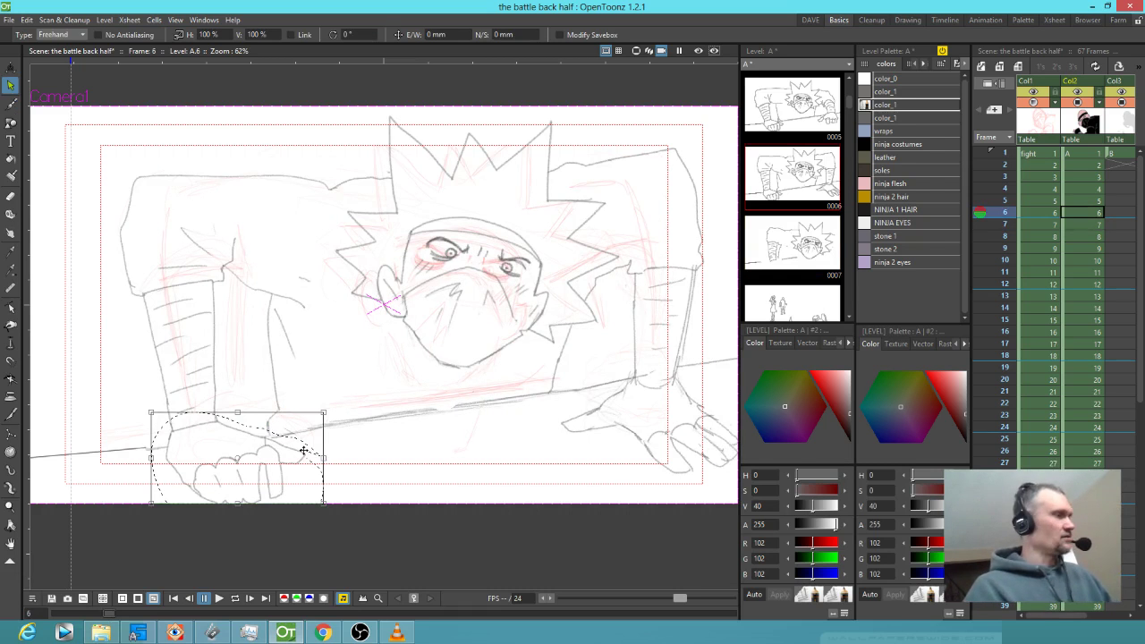
{"action": "key", "text": "period"}
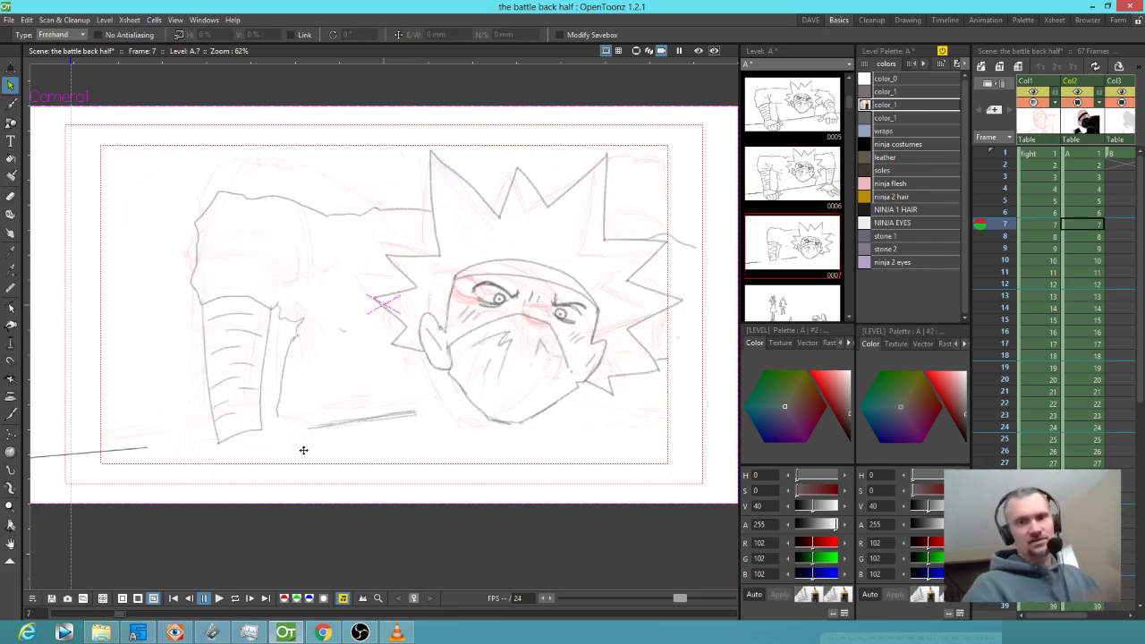
{"action": "key", "text": "ctrl+v"}
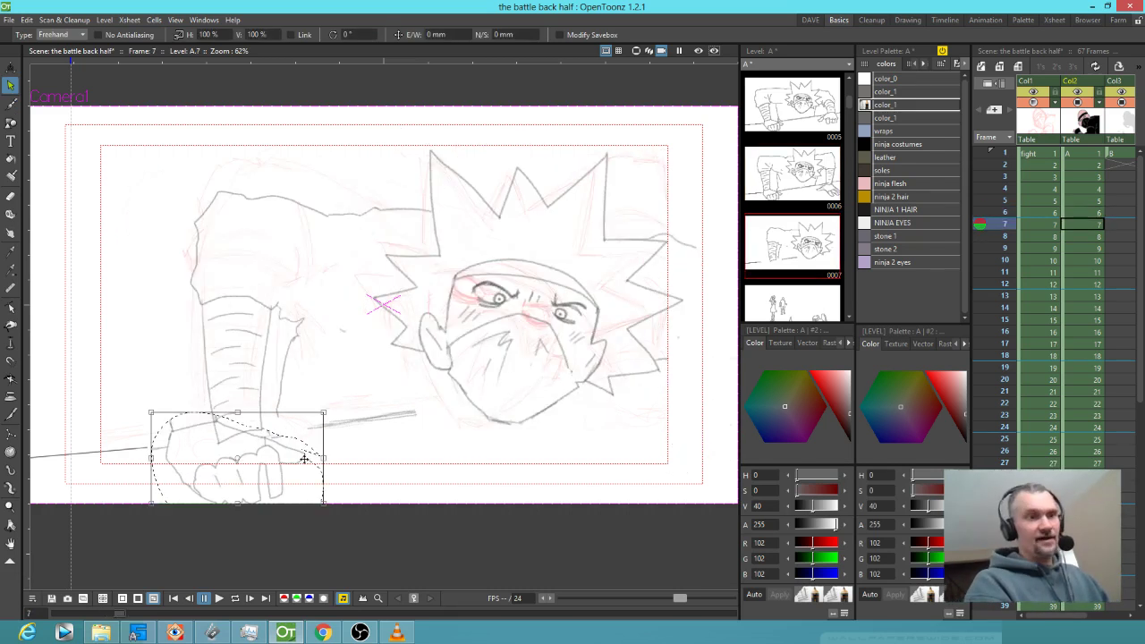
{"action": "mouse_move", "coordinate": [239, 461]}
{"action": "left_mouse_down"}
{"action": "mouse_move", "coordinate": [291, 478]}
{"action": "mouse_move", "coordinate": [284, 470]}
{"action": "left_mouse_up"}
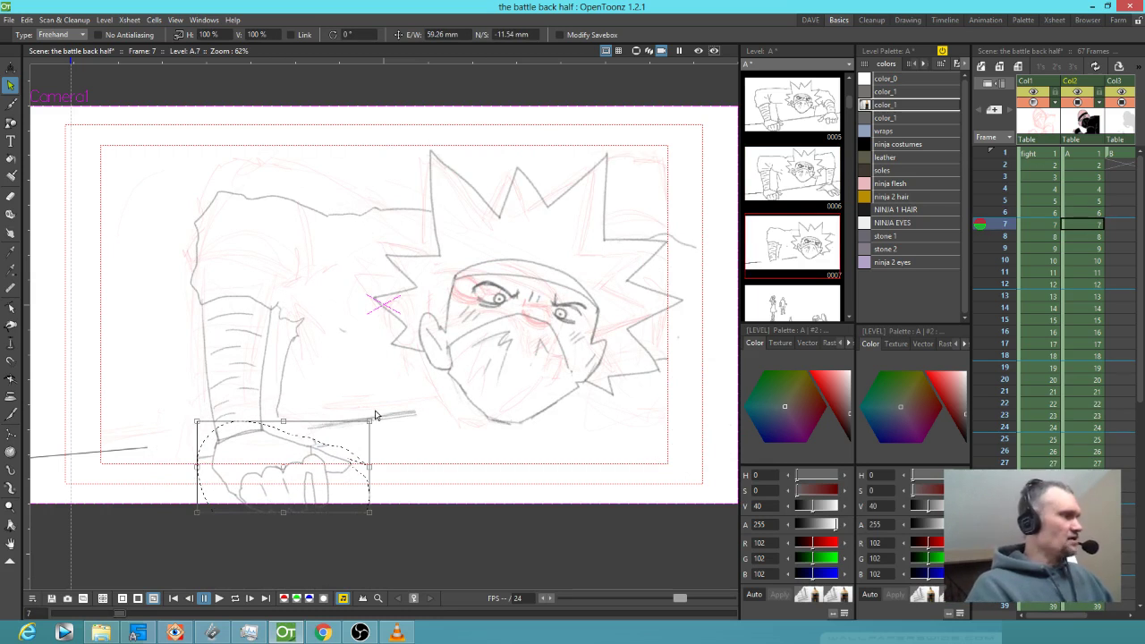
- Erase surplus lines on the pasted fist, redraw its wrist and outer edge, and extend the ground line to the wrist
{"action": "key", "text": "a"}
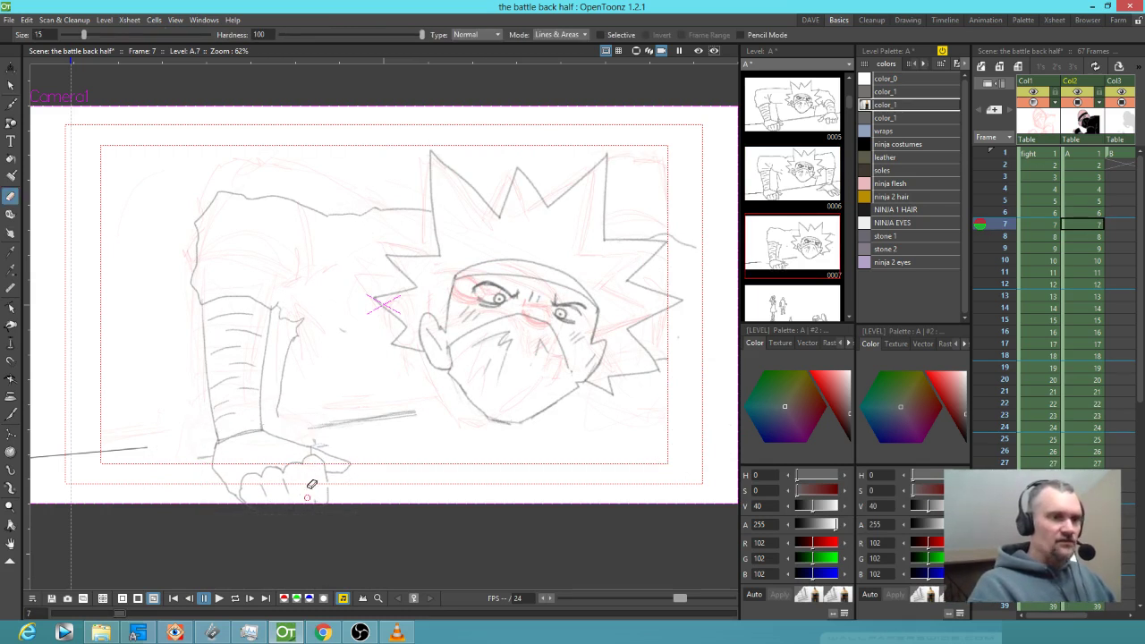
{"action": "key", "text": "b"}
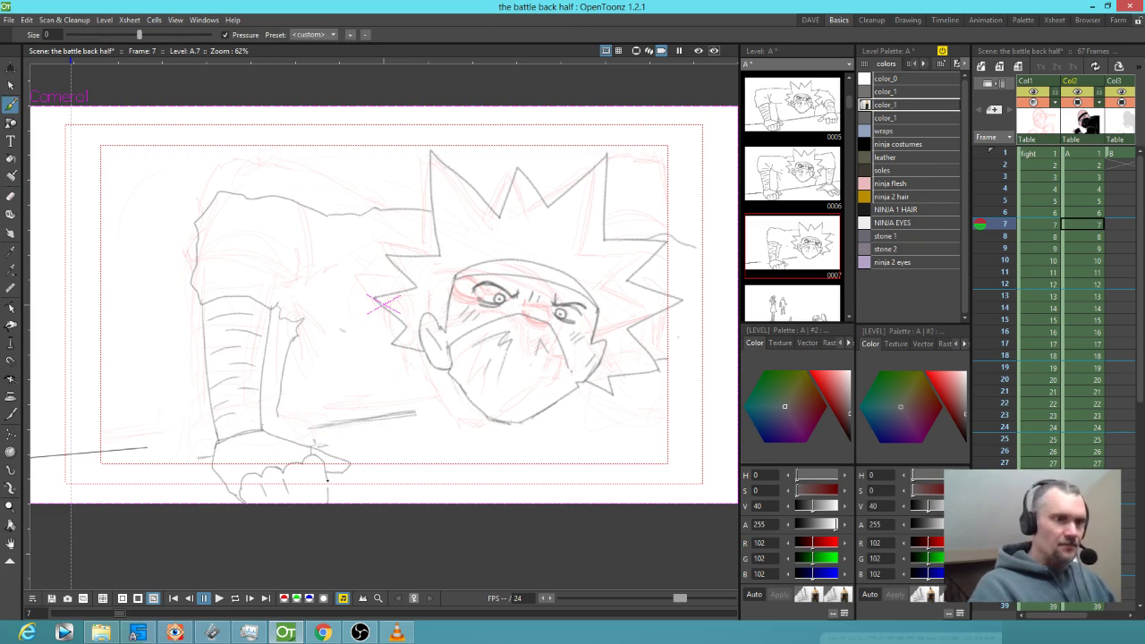
{"action": "key", "text": "a"}
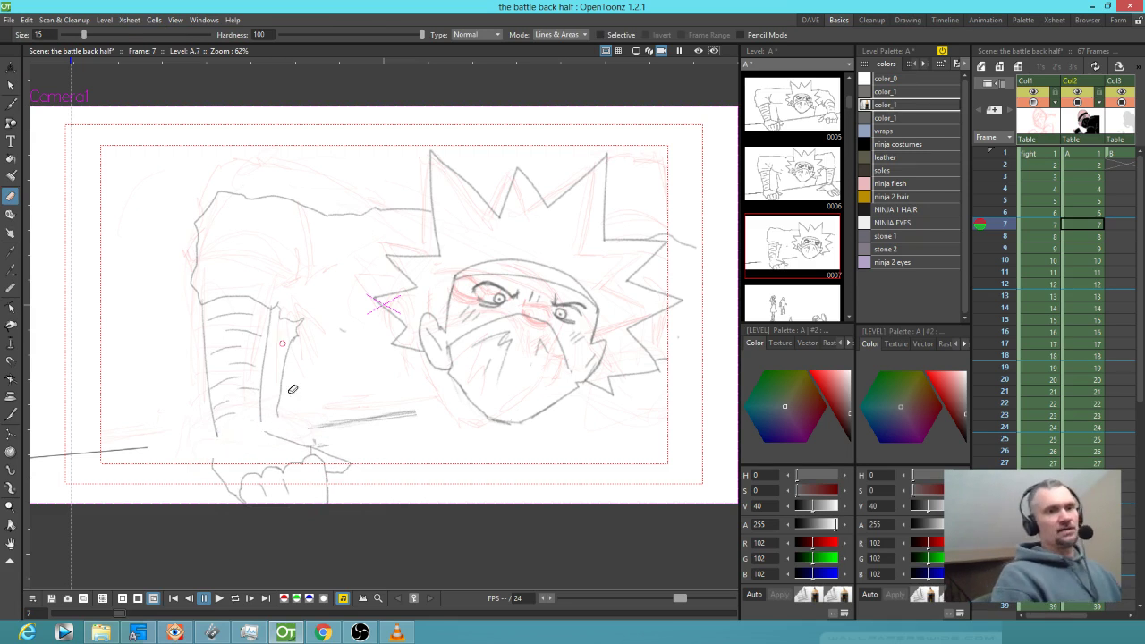
{"action": "key", "text": "b"}
{"action": "left_click_drag", "start_coordinate": [218, 435], "coordinate": [255, 420]}
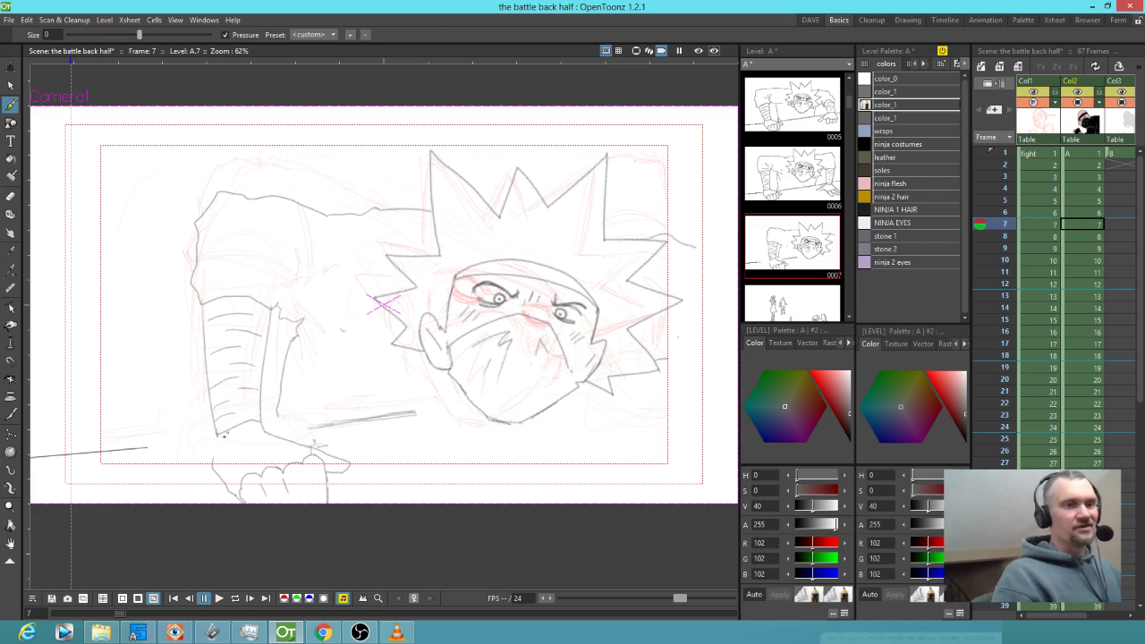
{"action": "left_click_drag", "start_coordinate": [214, 438], "coordinate": [213, 462]}
{"action": "left_click_drag", "start_coordinate": [148, 447], "coordinate": [220, 436]}
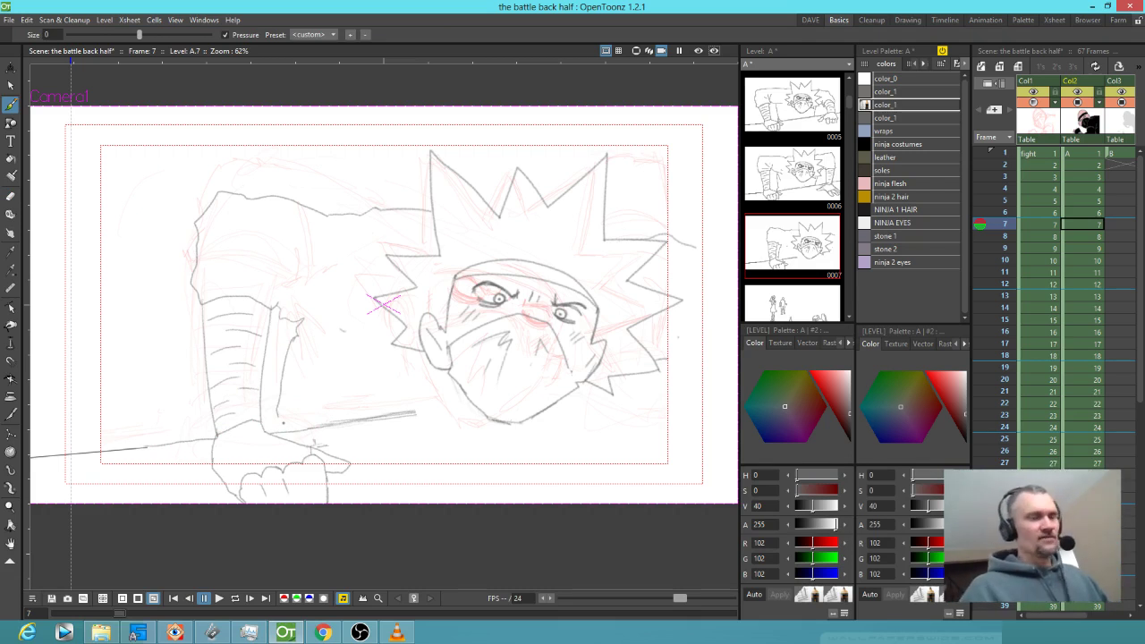
- Erase the ground line between the fist and the chin, and extend the far shoulder line to the frame's edge
{"action": "key", "text": "a"}
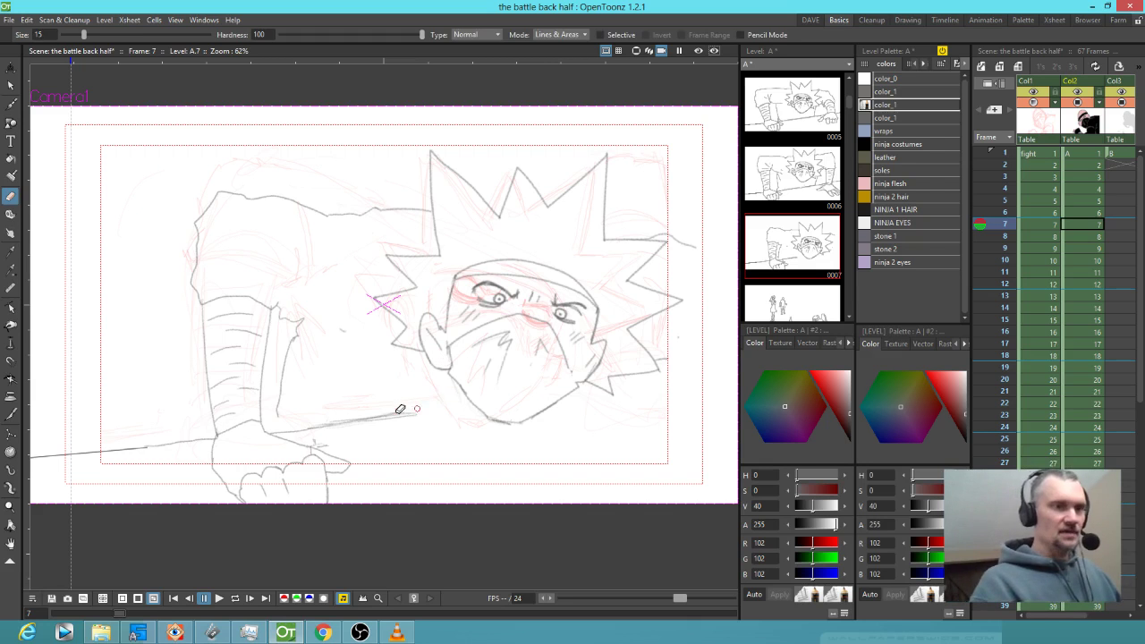
{"action": "mouse_move", "coordinate": [404, 423]}
{"action": "left_mouse_down"}
{"action": "mouse_move", "coordinate": [274, 417]}
{"action": "mouse_move", "coordinate": [294, 417]}
{"action": "left_mouse_up"}
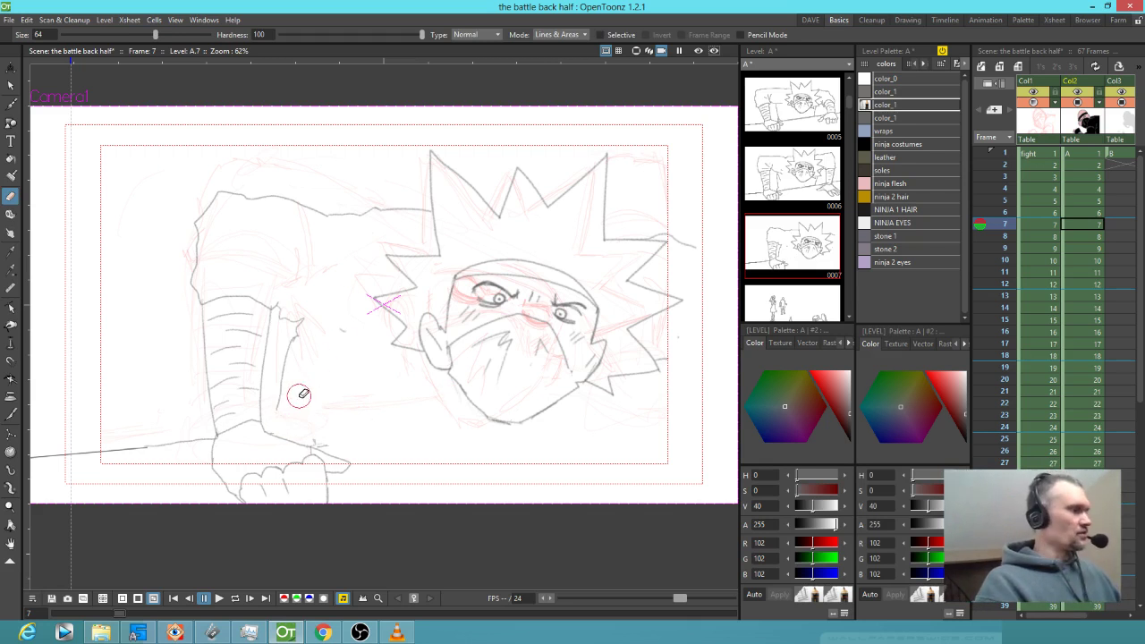
{"action": "key", "text": "b"}
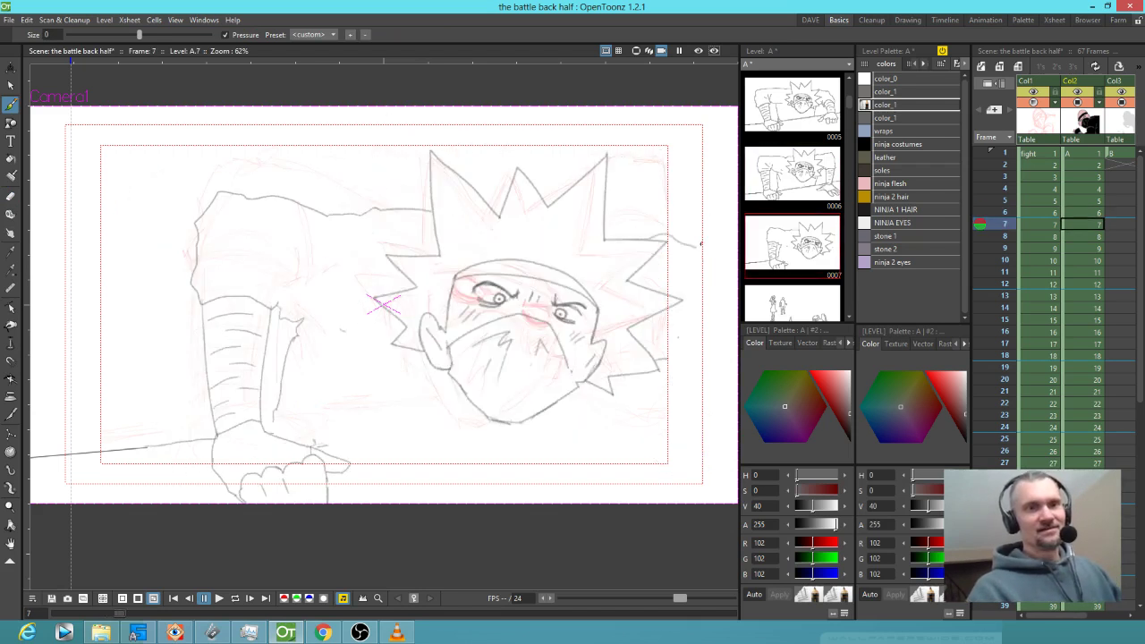
{"action": "left_click_drag", "start_coordinate": [658, 312], "coordinate": [556, 252]}
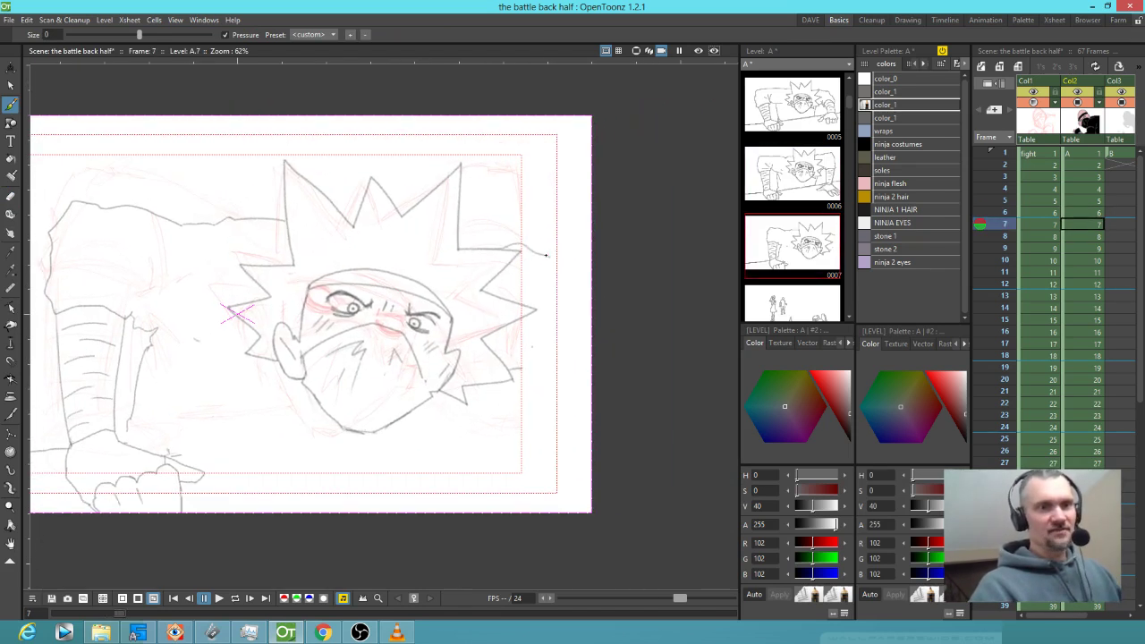
{"action": "key", "text": "comma"}
{"action": "key", "text": "period"}
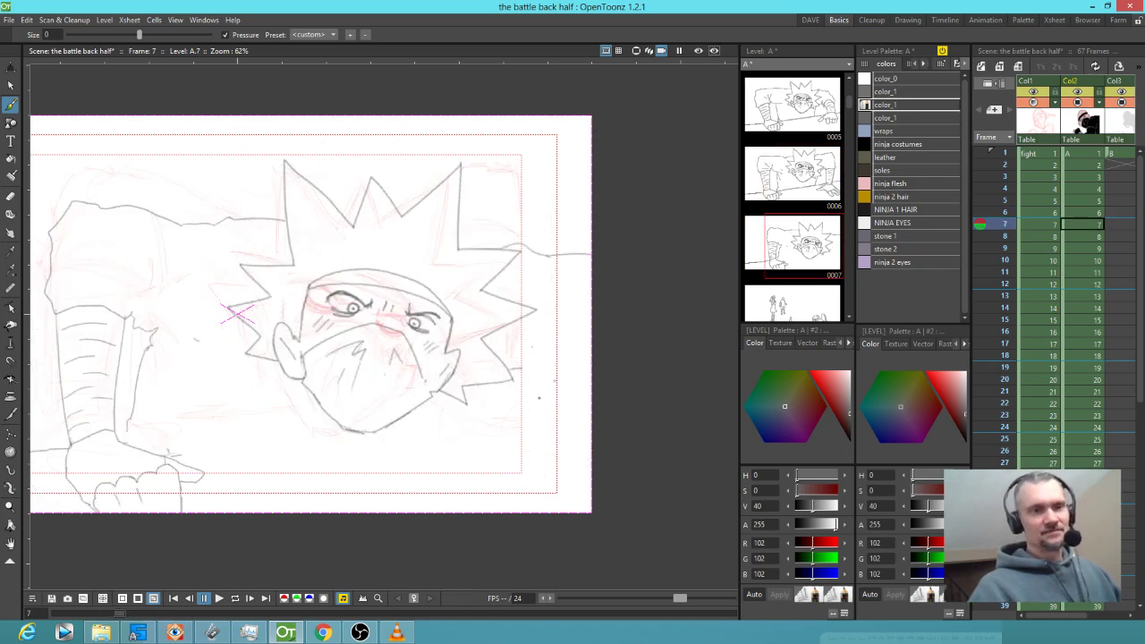
- Lasso the open hand and wrist in frame 6 and paste a copy into frame 7
{"action": "key", "text": "comma"}
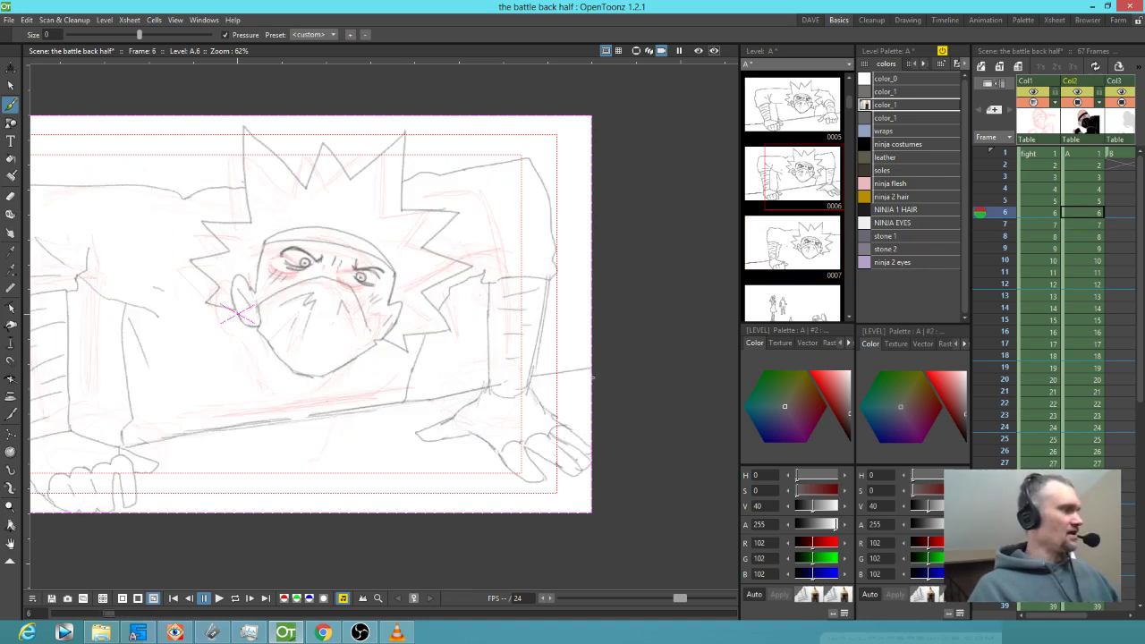
{"action": "key", "text": "s"}
{"action": "mouse_move", "coordinate": [582, 370]}
{"action": "left_mouse_down"}
{"action": "mouse_move", "coordinate": [464, 368]}
{"action": "mouse_move", "coordinate": [392, 460]}
{"action": "mouse_move", "coordinate": [587, 514]}
{"action": "mouse_move", "coordinate": [578, 369]}
{"action": "left_mouse_up"}
{"action": "mouse_move", "coordinate": [620, 334]}
{"action": "left_mouse_down"}
{"action": "mouse_move", "coordinate": [603, 328]}
{"action": "mouse_move", "coordinate": [415, 406]}
{"action": "mouse_move", "coordinate": [576, 498]}
{"action": "mouse_move", "coordinate": [627, 337]}
{"action": "mouse_move", "coordinate": [601, 331]}
{"action": "left_mouse_up"}
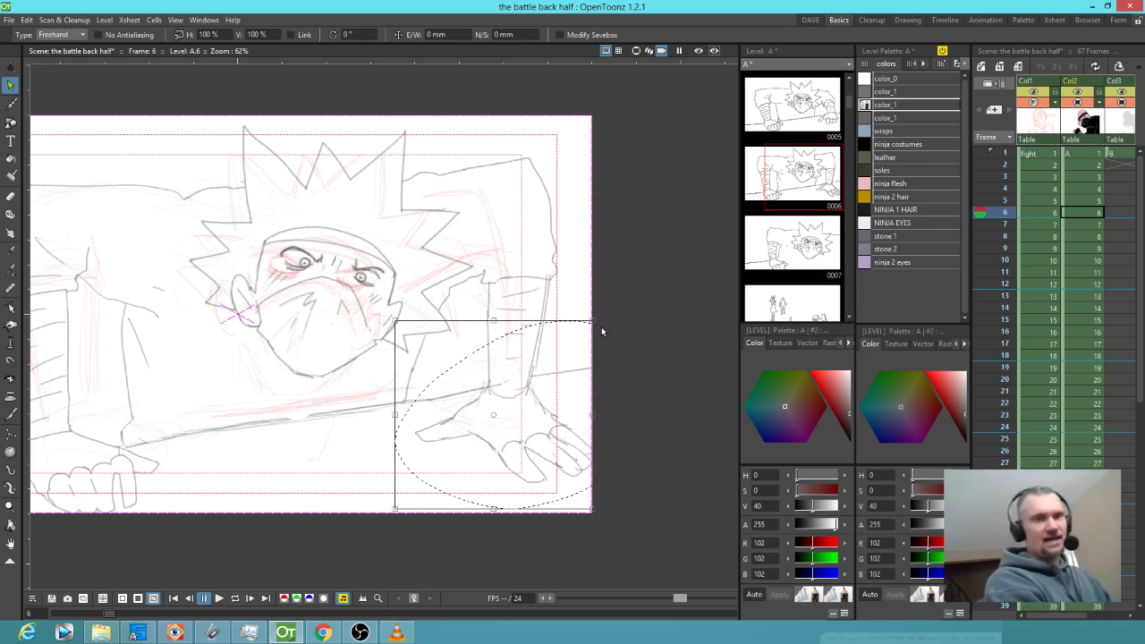
{"action": "key", "text": "."}
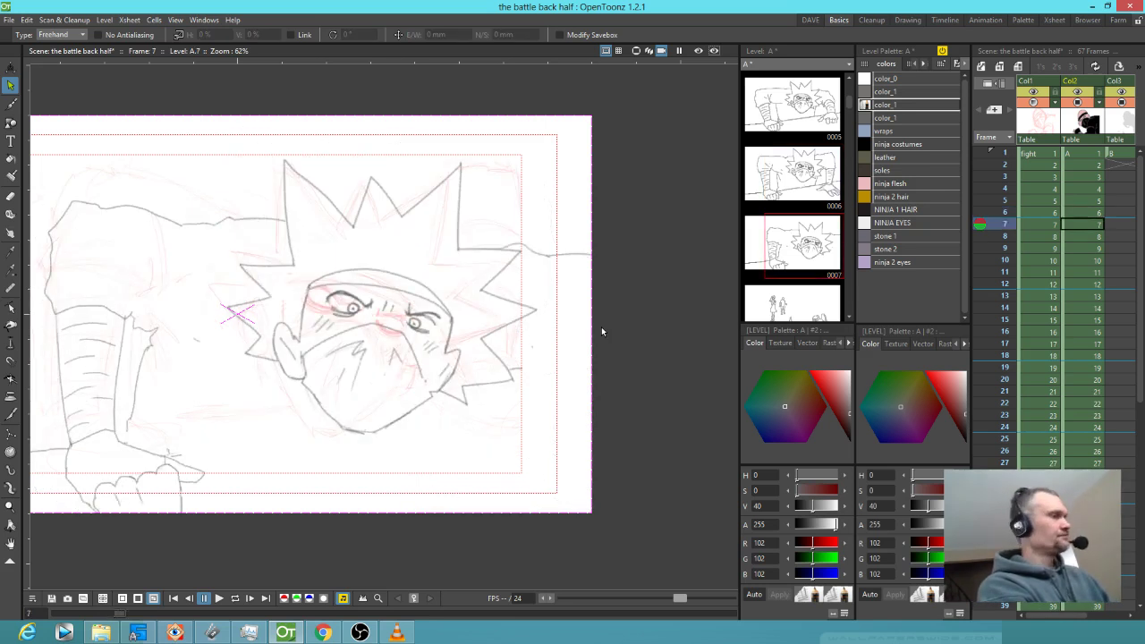
{"action": "key", "text": "ctrl+v"}
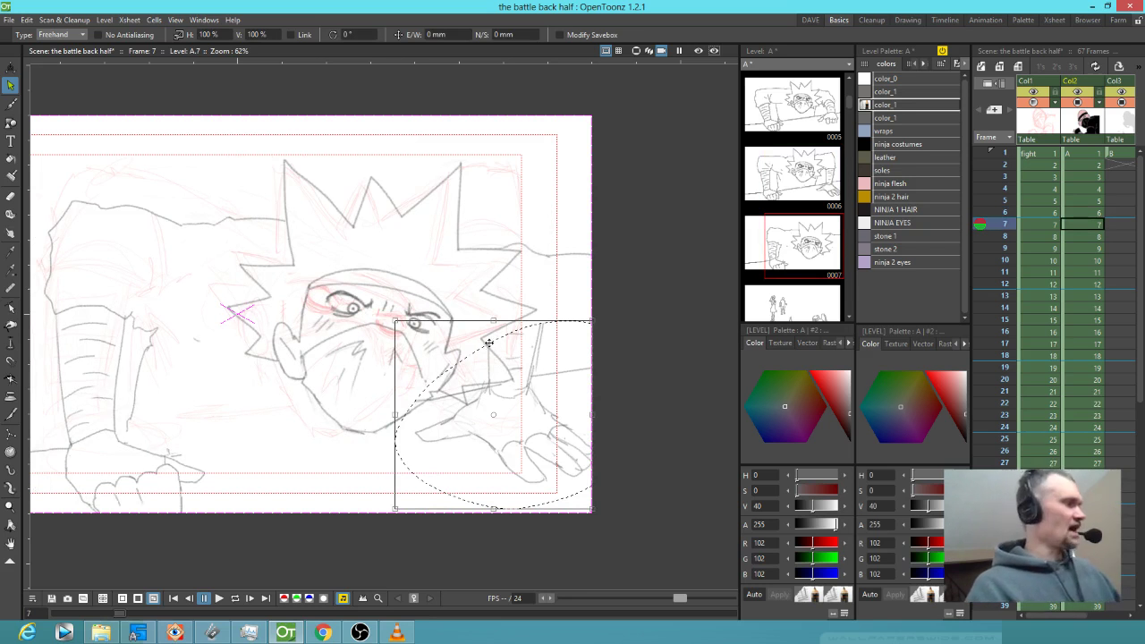
- Set the eraser size to 22 and hide the line-art column A to expose frame 7's rough sketch
{"action": "key", "text": "a"}
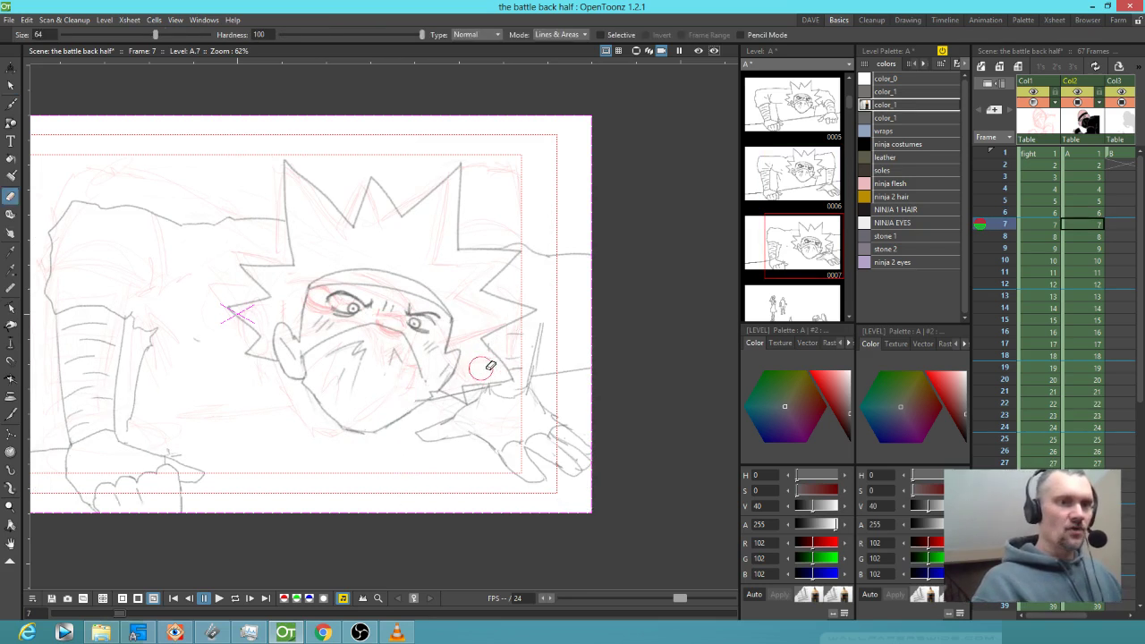
{"action": "key", "text": "alt"}
{"action": "key", "text": "alt"}
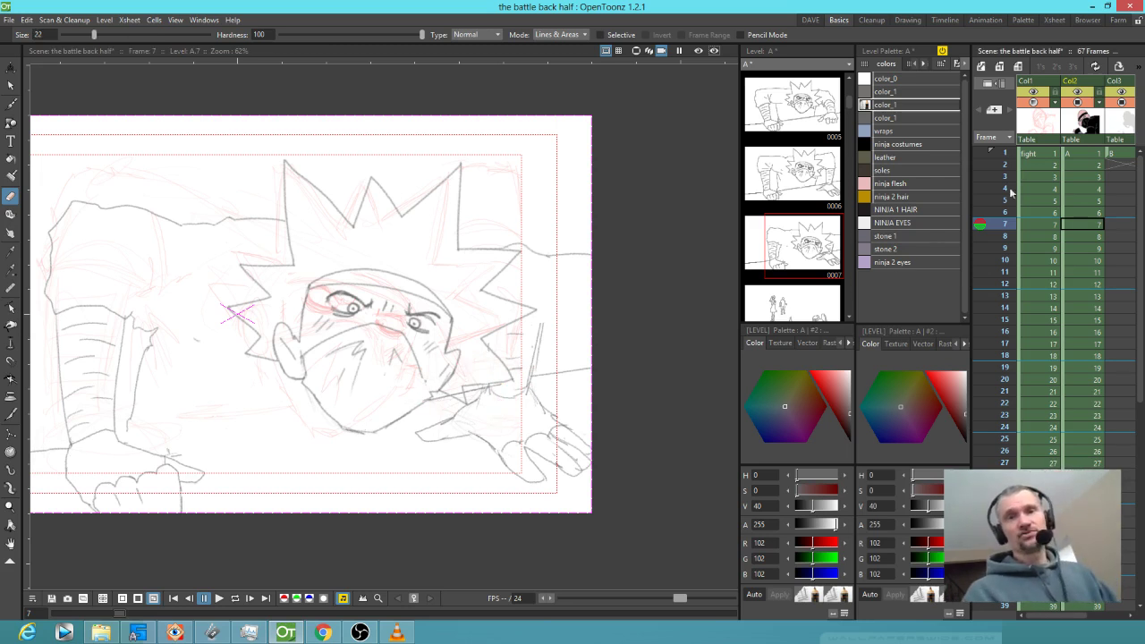
{"action": "left_click", "coordinate": [1079, 103]}
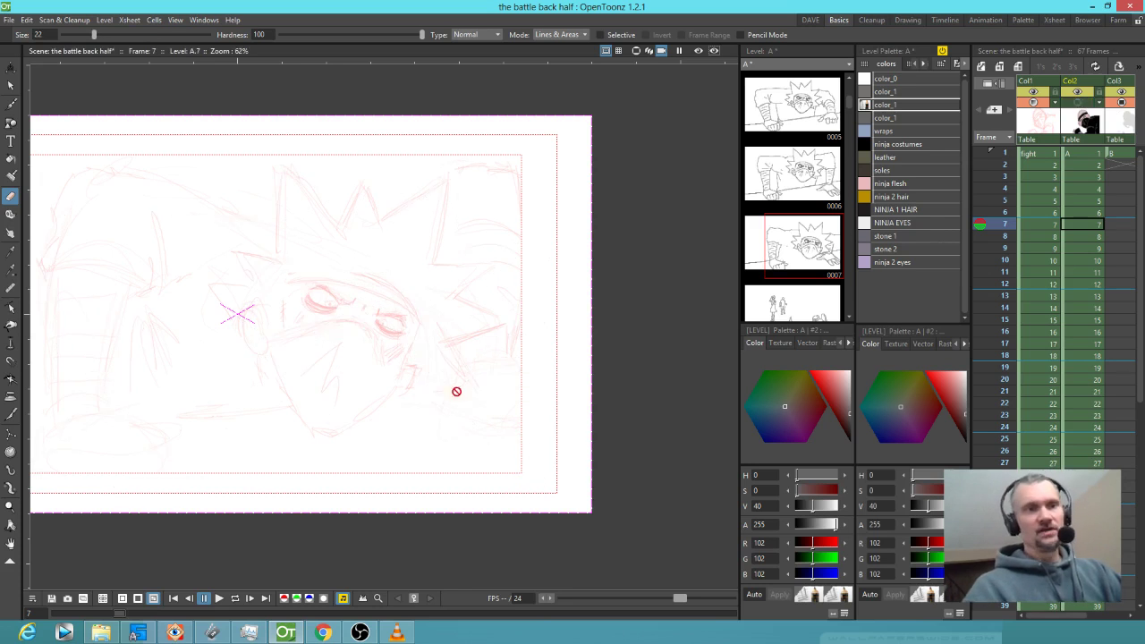
- Set the opacity of the fight level's dark sketch style to 96 in frame 1
{"action": "key", "text": "p"}
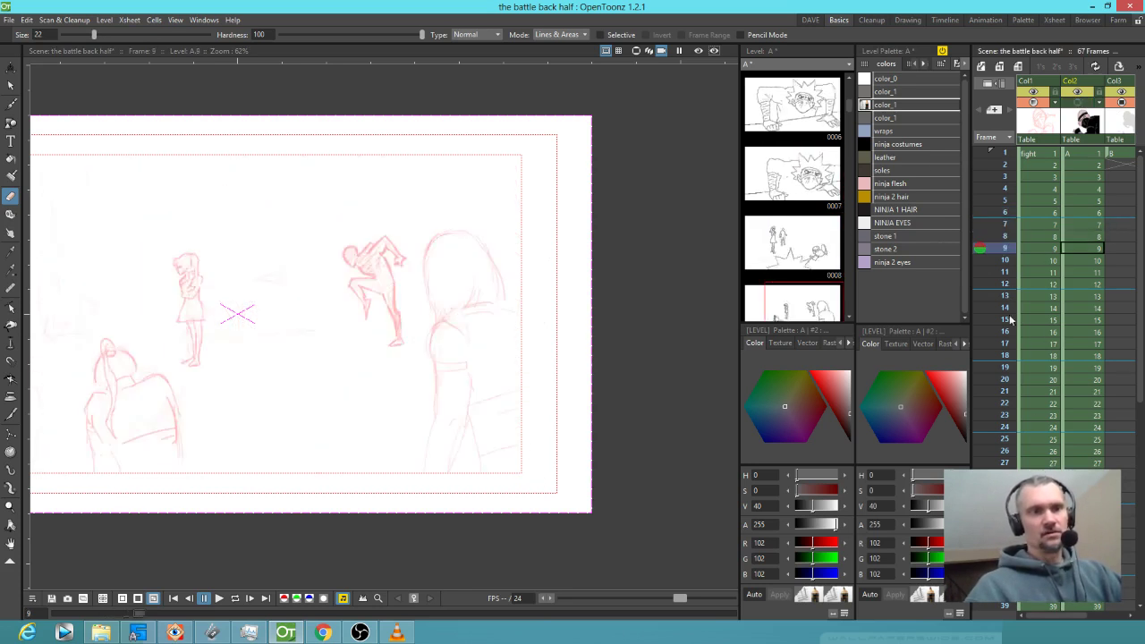
{"action": "left_click_drag", "start_coordinate": [966, 410], "coordinate": [964, 442]}
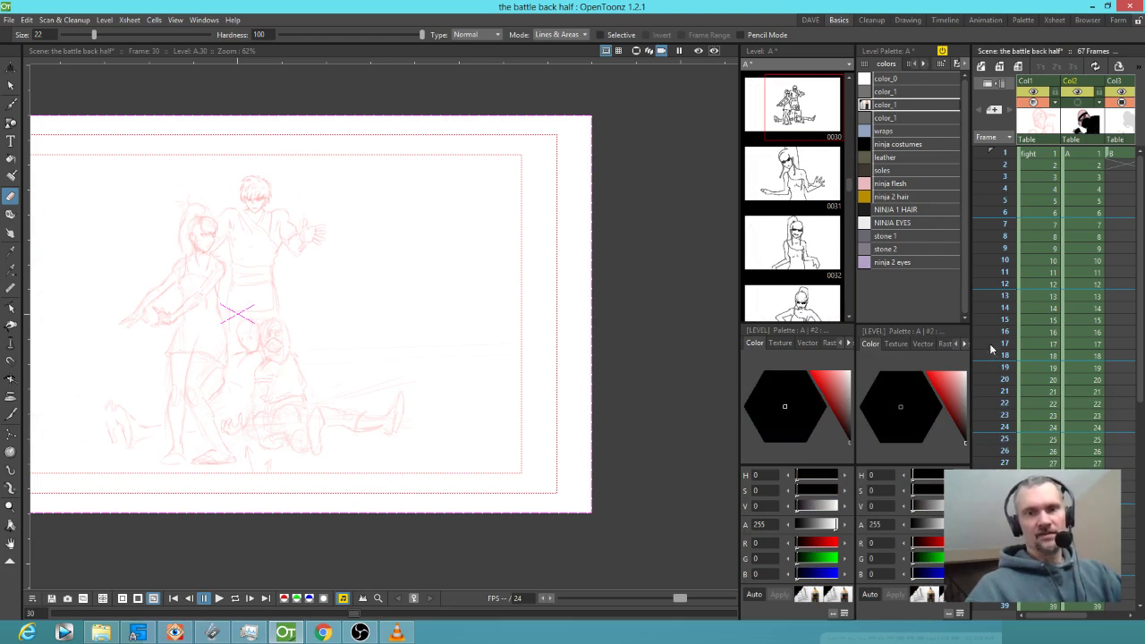
{"action": "left_click_drag", "start_coordinate": [965, 421], "coordinate": [970, 413]}
{"action": "left_click", "coordinate": [1029, 153]}
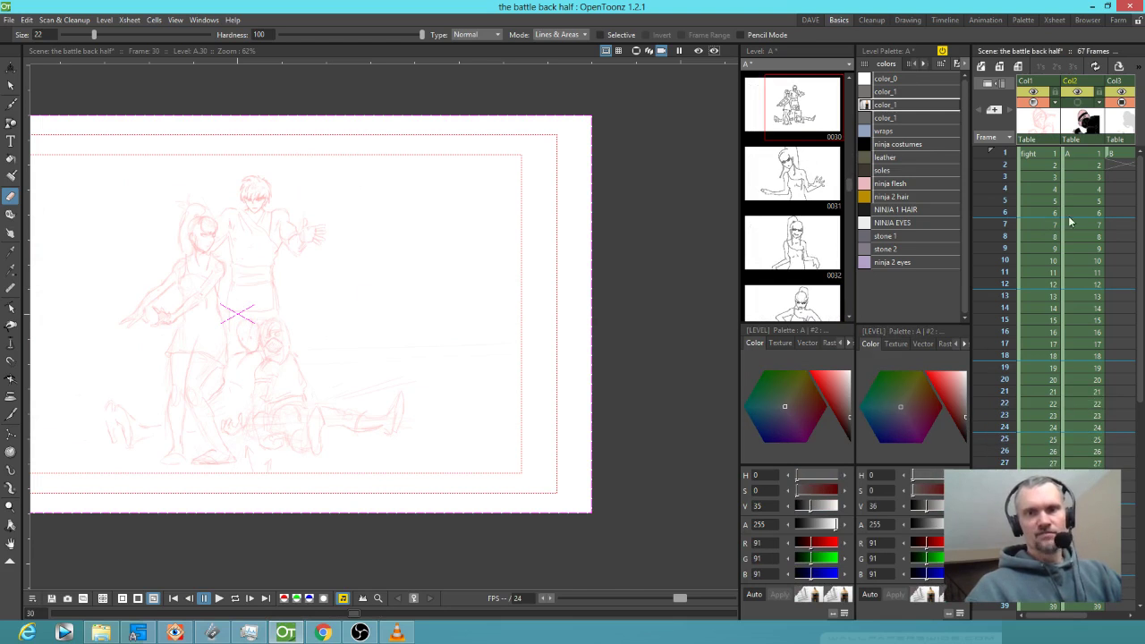
{"action": "mouse_move", "coordinate": [923, 524]}
{"action": "left_mouse_down"}
{"action": "mouse_move", "coordinate": [954, 526]}
{"action": "mouse_move", "coordinate": [913, 506]}
{"action": "left_mouse_up"}
{"action": "left_click_drag", "start_coordinate": [995, 157], "coordinate": [993, 486]}
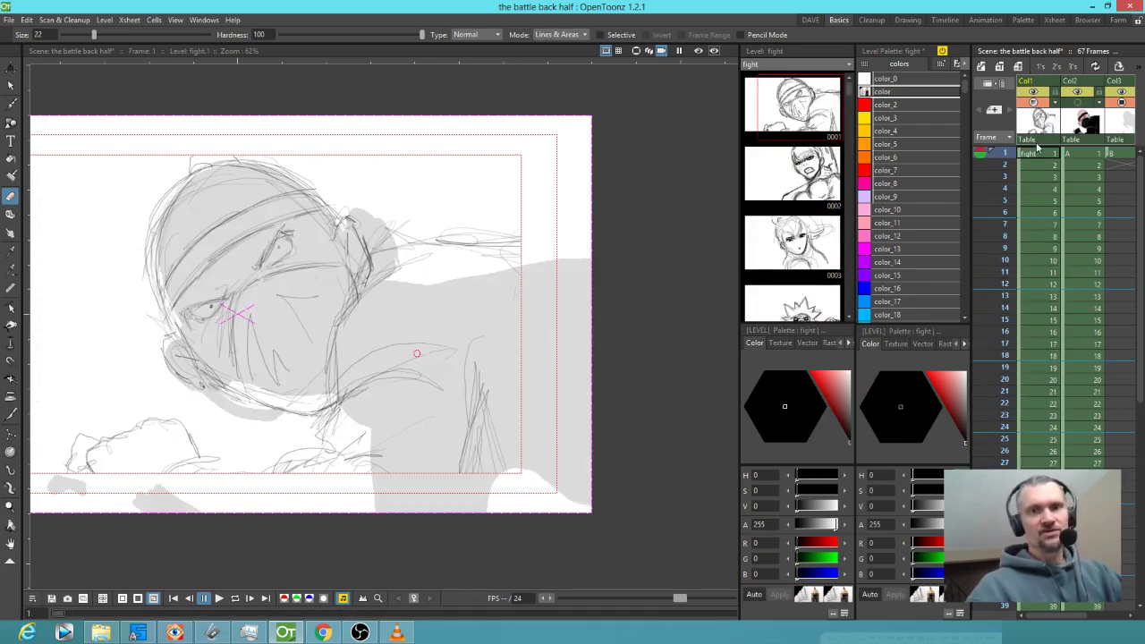
{"action": "mouse_move", "coordinate": [952, 524]}
{"action": "left_mouse_down"}
{"action": "mouse_move", "coordinate": [914, 528]}
{"action": "mouse_move", "coordinate": [926, 535]}
{"action": "left_mouse_up"}
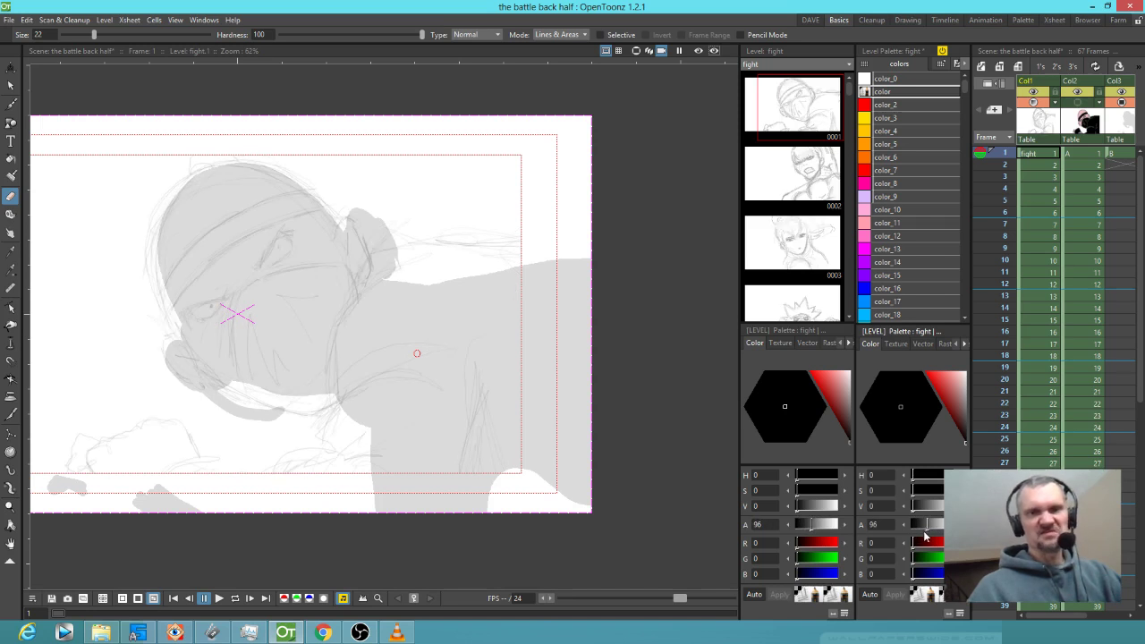
- Show the line-art column A again and return to its drawing in frame 7
{"action": "left_click", "coordinate": [1083, 153]}
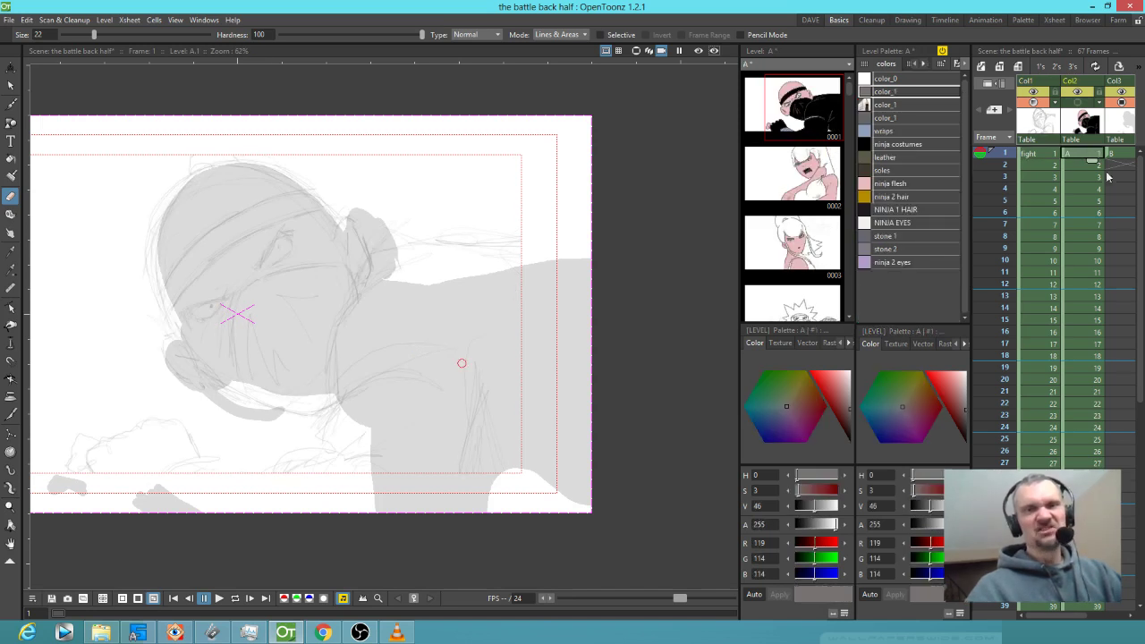
{"action": "left_click", "coordinate": [1079, 102]}
{"action": "left_click_drag", "start_coordinate": [1010, 162], "coordinate": [998, 222]}
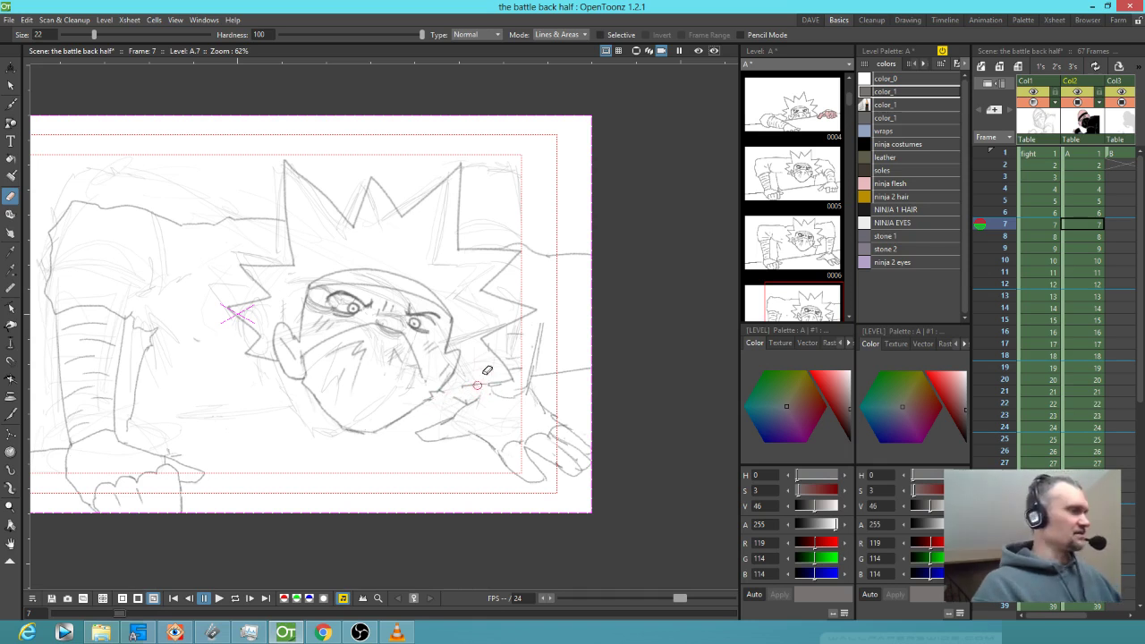
- Recolour level A's first color_1 ink bright green and select the textured color_1 style below it for drawing
{"action": "key", "text": "b"}
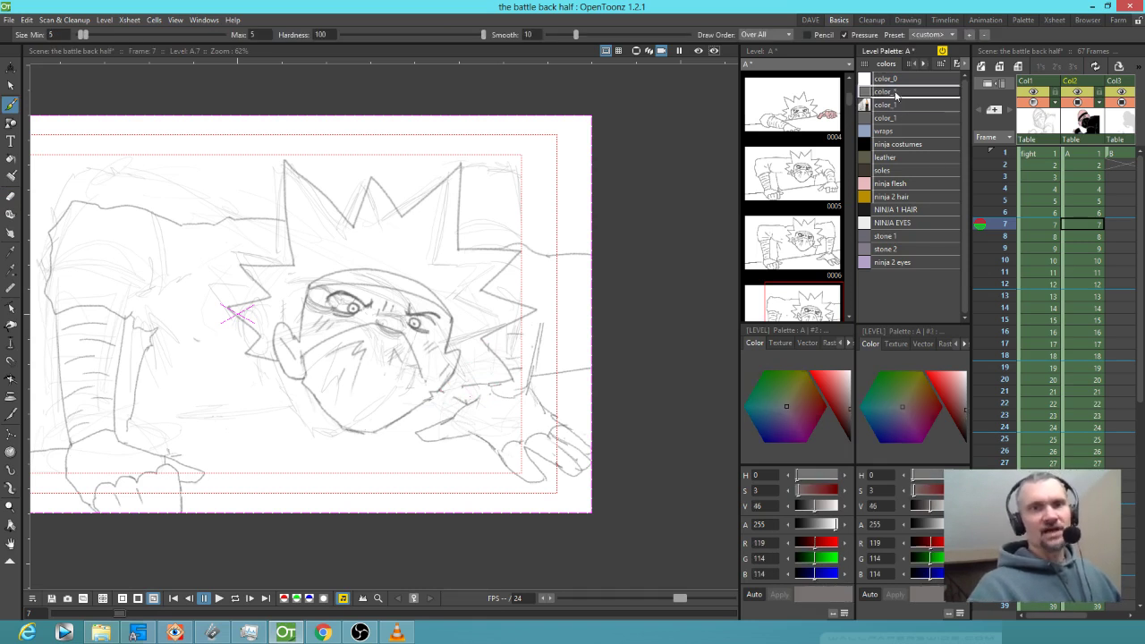
{"action": "left_click_drag", "start_coordinate": [956, 403], "coordinate": [881, 369]}
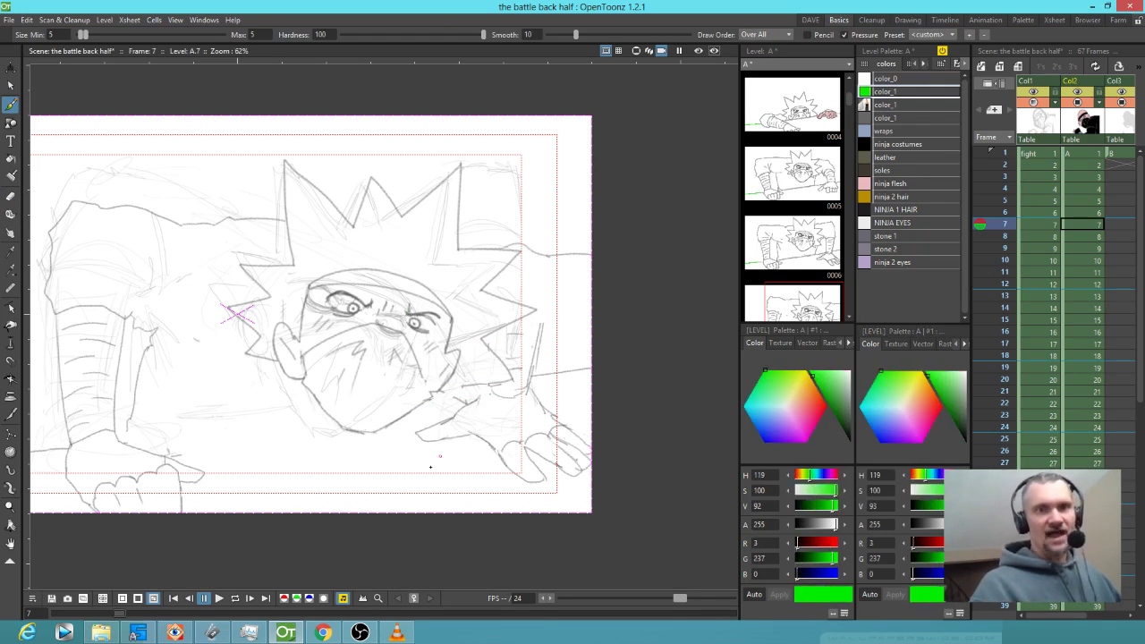
{"action": "left_click_drag", "start_coordinate": [439, 433], "coordinate": [463, 466]}
{"action": "key", "text": "ctrl+z"}
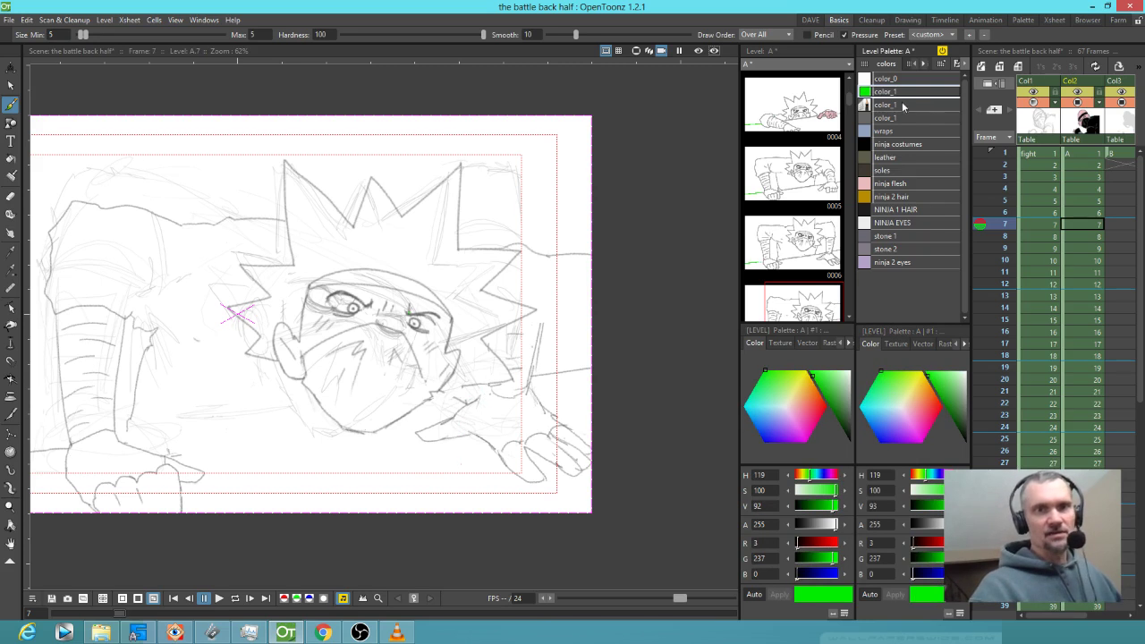
{"action": "left_click", "coordinate": [914, 107]}
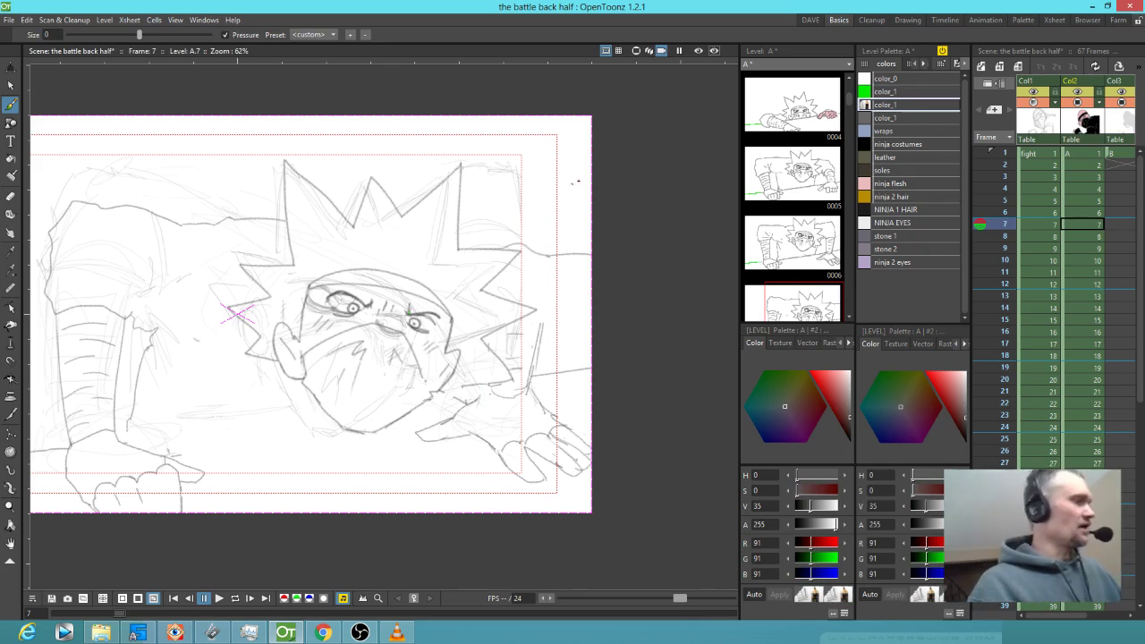
- Erase the far shoulder line in frame 7's line art and recolour the fight level's sketch style red
{"action": "key", "text": "a"}
{"action": "left_click_drag", "start_coordinate": [560, 254], "coordinate": [510, 242]}
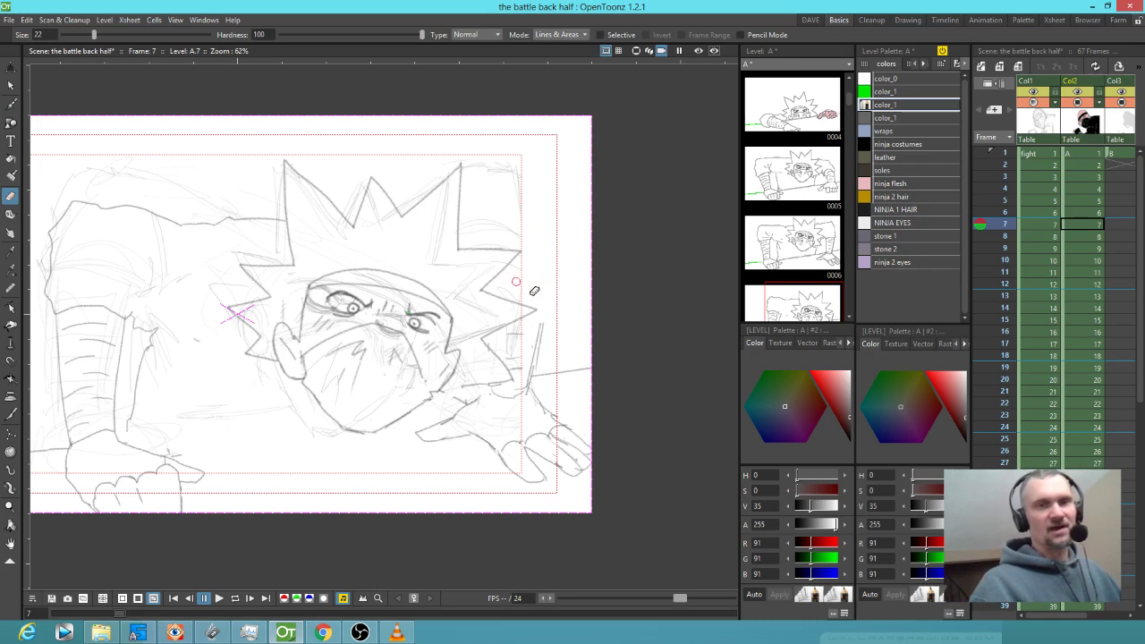
{"action": "left_click", "coordinate": [1053, 225]}
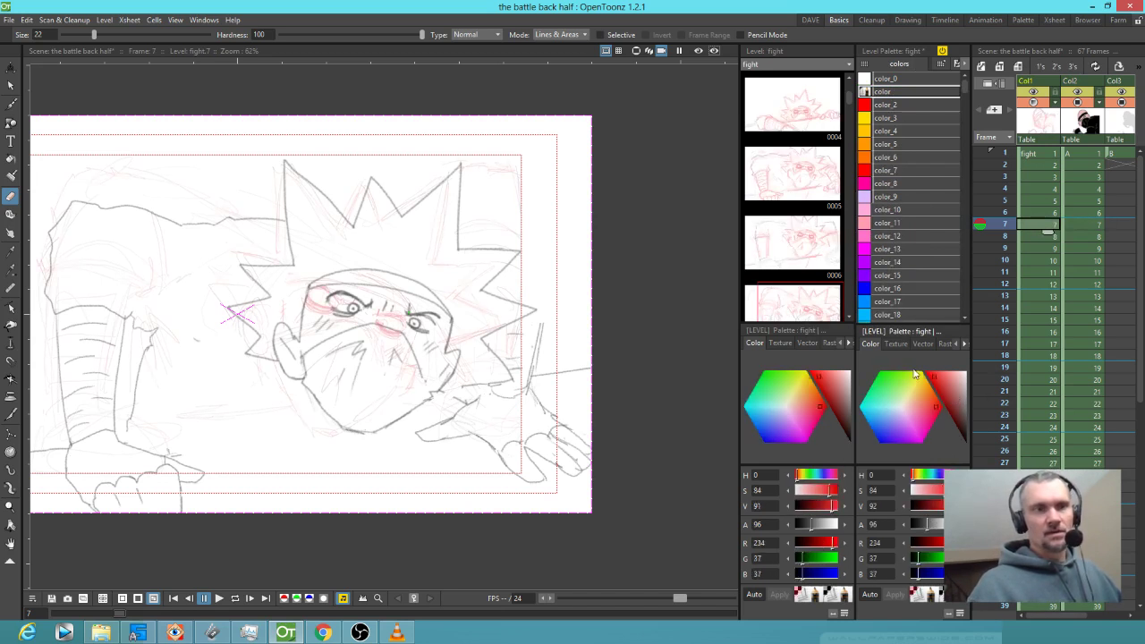
{"action": "left_click", "coordinate": [1087, 224]}
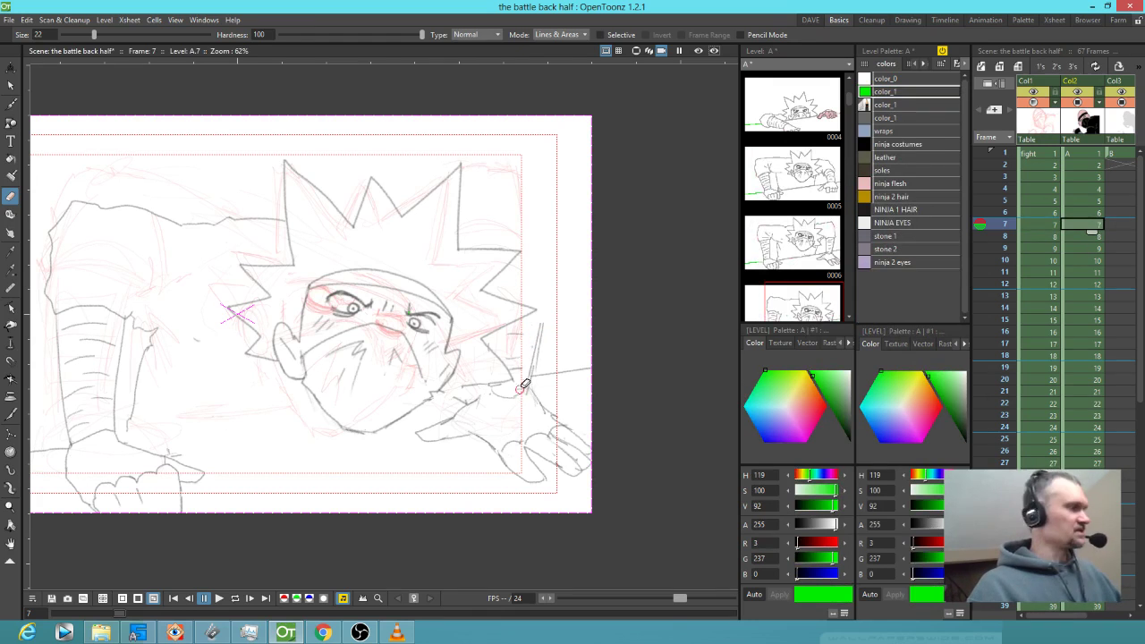
- Redraw the open hand's upper wrist edge in frame 7 and outline the far shoulder and upper arm with the textured color_1
{"action": "key", "text": "b"}
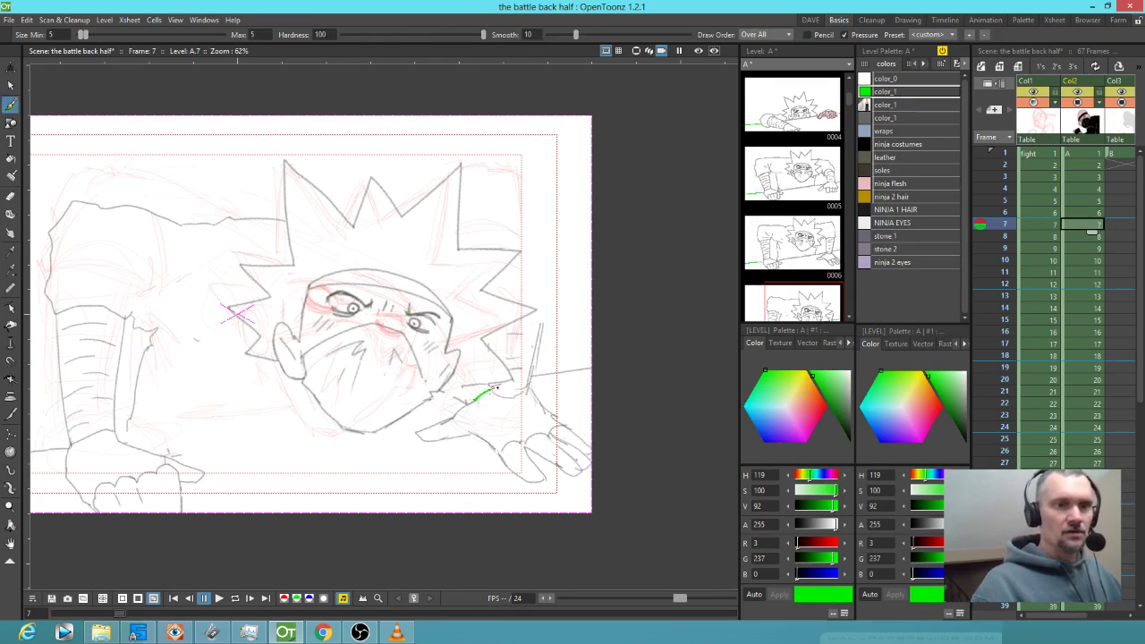
{"action": "left_click", "coordinate": [899, 105]}
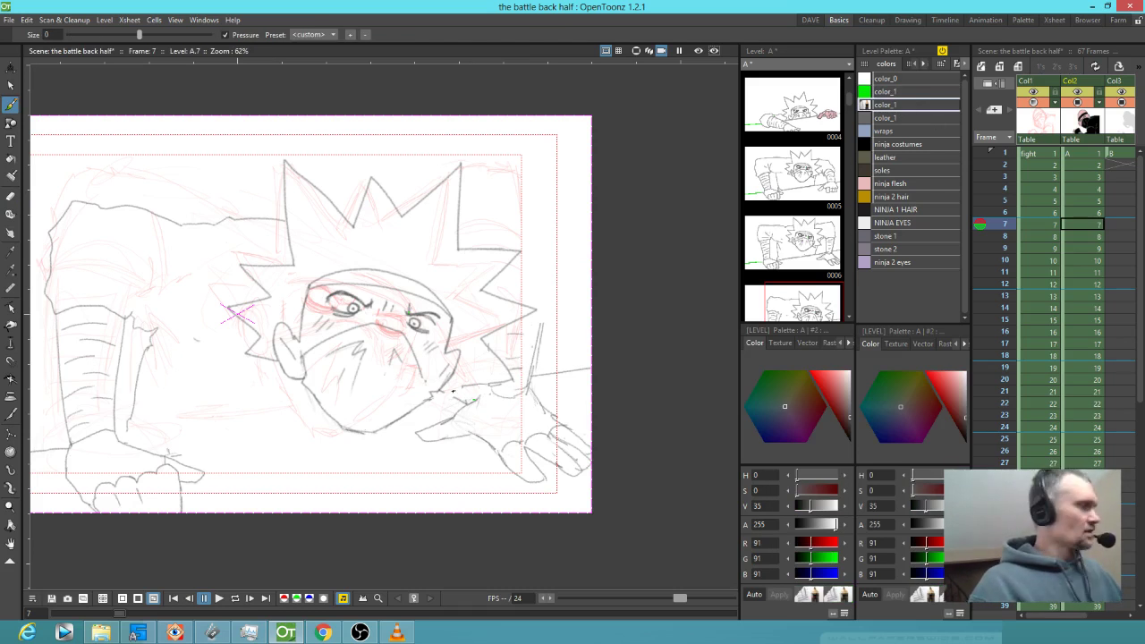
{"action": "key", "text": "a"}
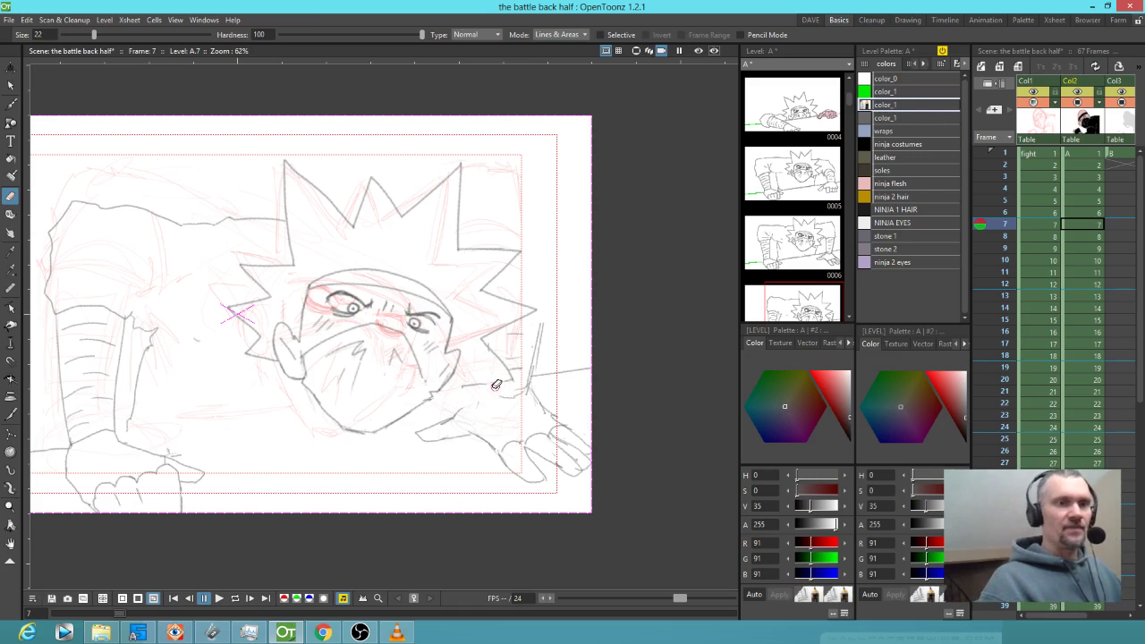
{"action": "key", "text": "b"}
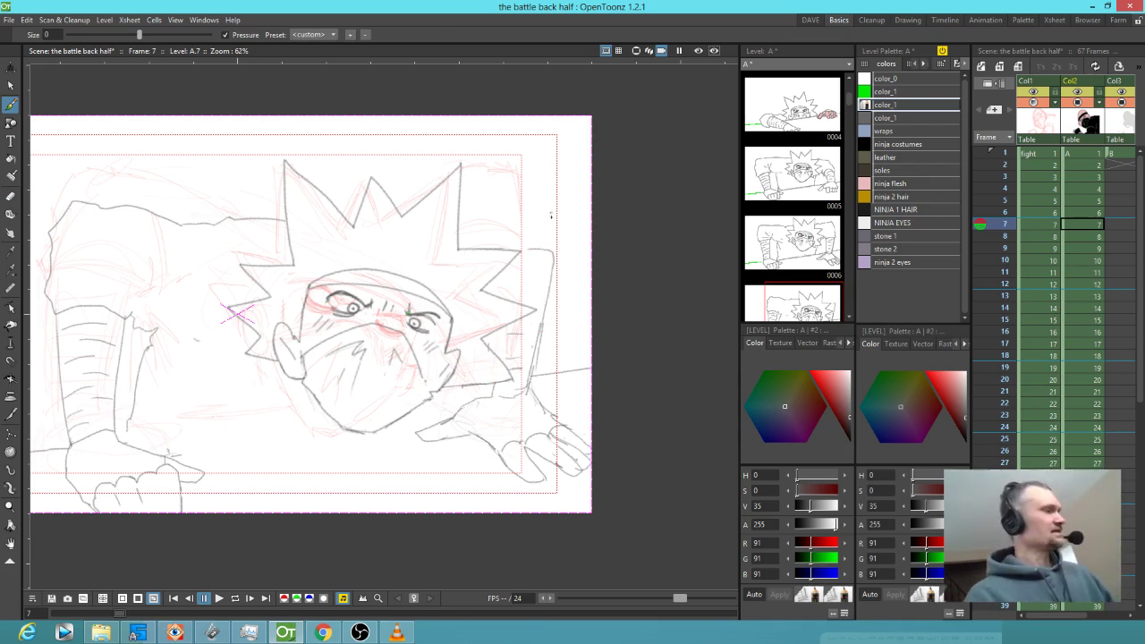
- Erase the line joining the hair tip to the top of the far arm in frame 7
{"action": "key", "text": "a"}
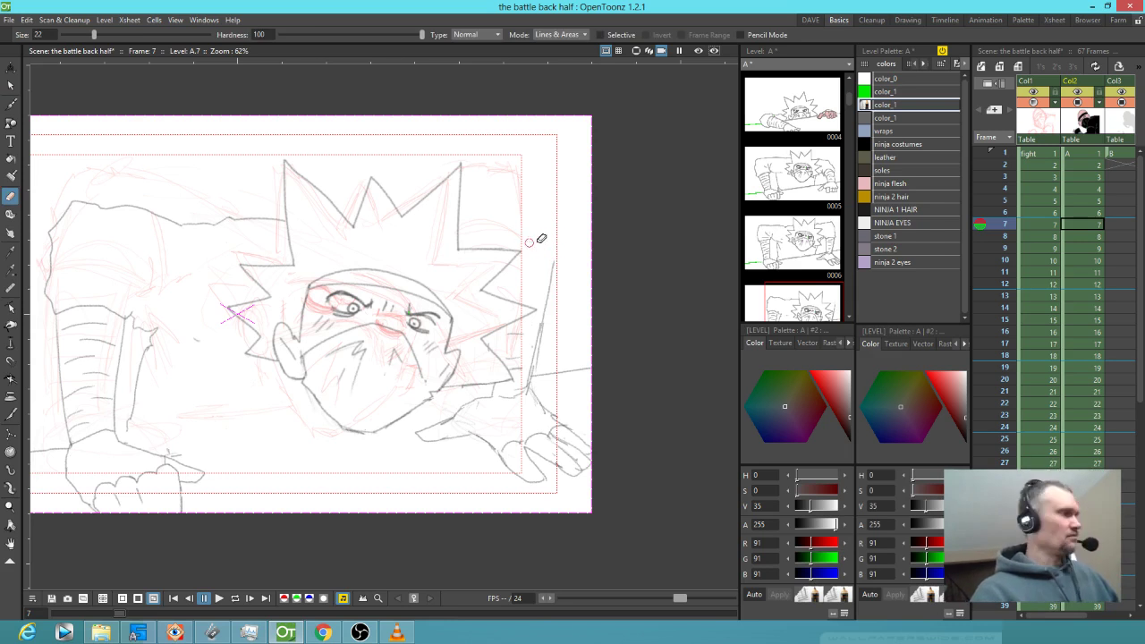
{"action": "key", "text": "b"}
{"action": "mouse_move", "coordinate": [163, 174]}
{"action": "left_mouse_down"}
{"action": "mouse_move", "coordinate": [192, 167]}
{"action": "mouse_move", "coordinate": [217, 175]}
{"action": "mouse_move", "coordinate": [221, 152]}
{"action": "mouse_move", "coordinate": [159, 178]}
{"action": "mouse_move", "coordinate": [205, 144]}
{"action": "mouse_move", "coordinate": [221, 147]}
{"action": "mouse_move", "coordinate": [190, 176]}
{"action": "mouse_move", "coordinate": [222, 170]}
{"action": "mouse_move", "coordinate": [173, 174]}
{"action": "left_mouse_up"}
{"action": "key", "text": "a"}
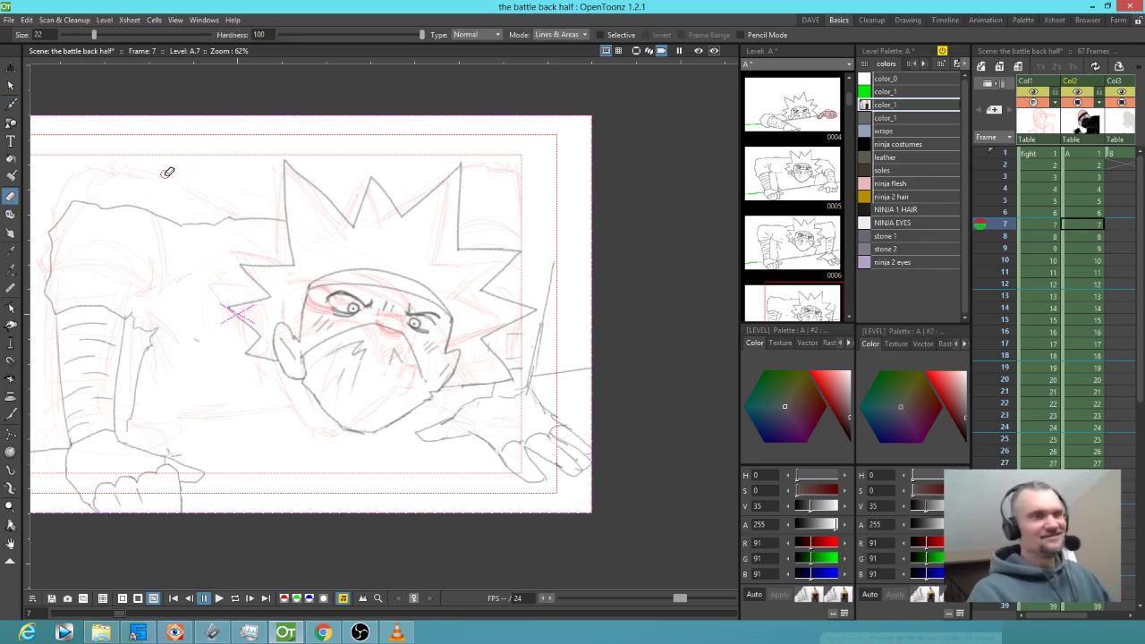
{"action": "key", "text": "b"}
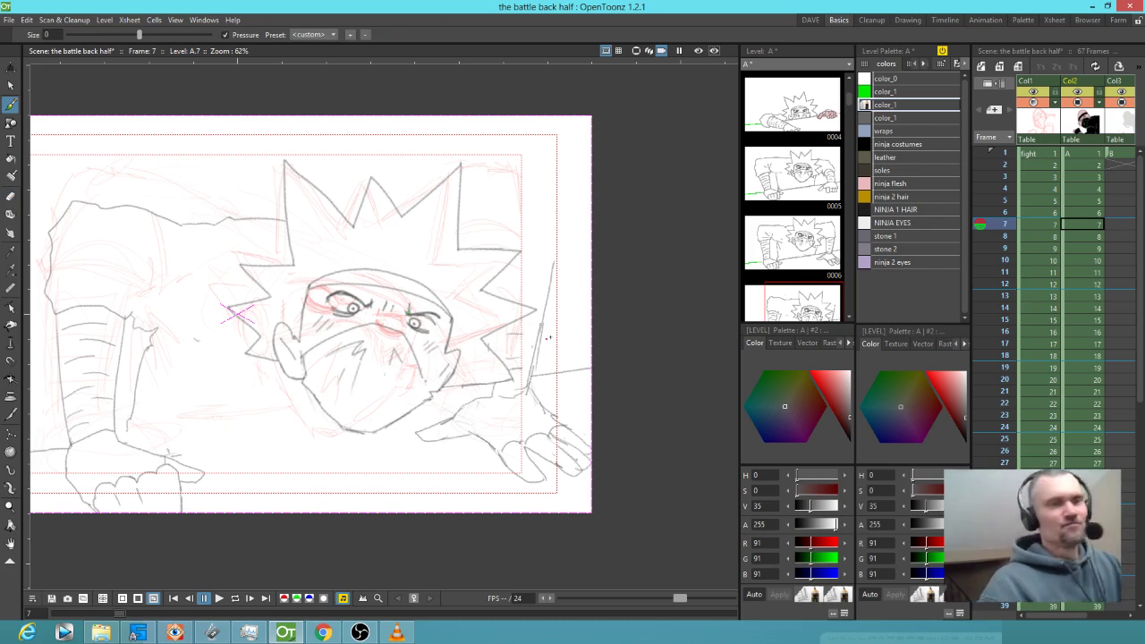
- Replace the doubled outer line of the far arm in frame 7 with one clean stroke and draw the shoulder line above it
{"action": "key", "text": "a"}
{"action": "mouse_move", "coordinate": [548, 320]}
{"action": "left_mouse_down"}
{"action": "mouse_move", "coordinate": [524, 387]}
{"action": "mouse_move", "coordinate": [546, 402]}
{"action": "mouse_move", "coordinate": [535, 404]}
{"action": "left_mouse_up"}
{"action": "key", "text": "b"}
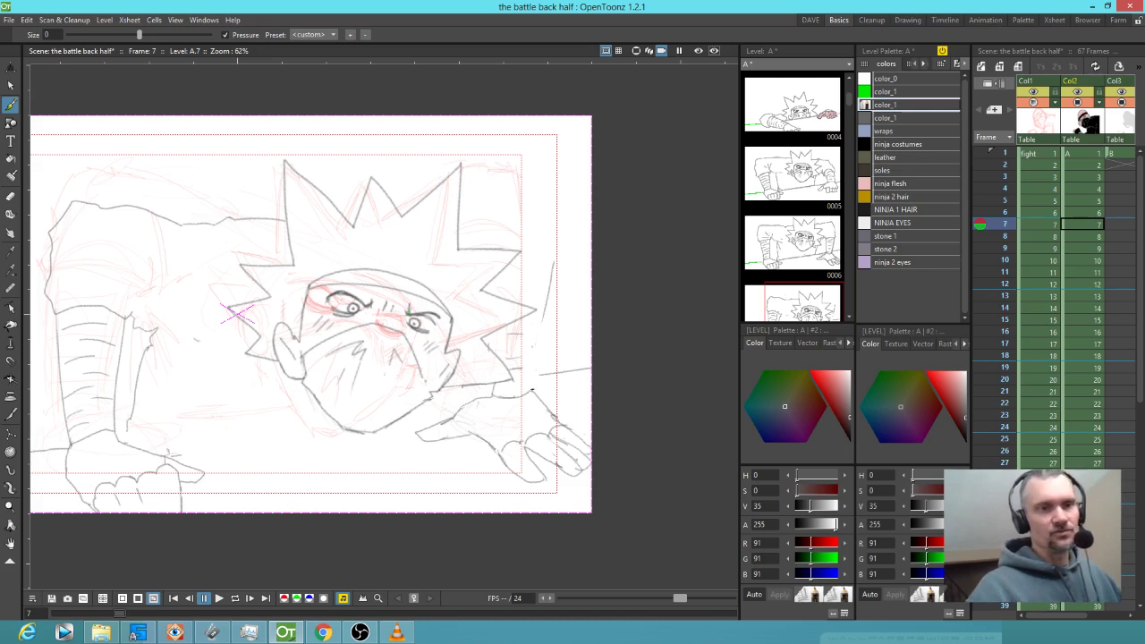
{"action": "key", "text": "e"}
{"action": "mouse_move", "coordinate": [564, 259]}
{"action": "left_mouse_down"}
{"action": "mouse_move", "coordinate": [546, 304]}
{"action": "mouse_move", "coordinate": [549, 291]}
{"action": "left_mouse_up"}
{"action": "key", "text": "b"}
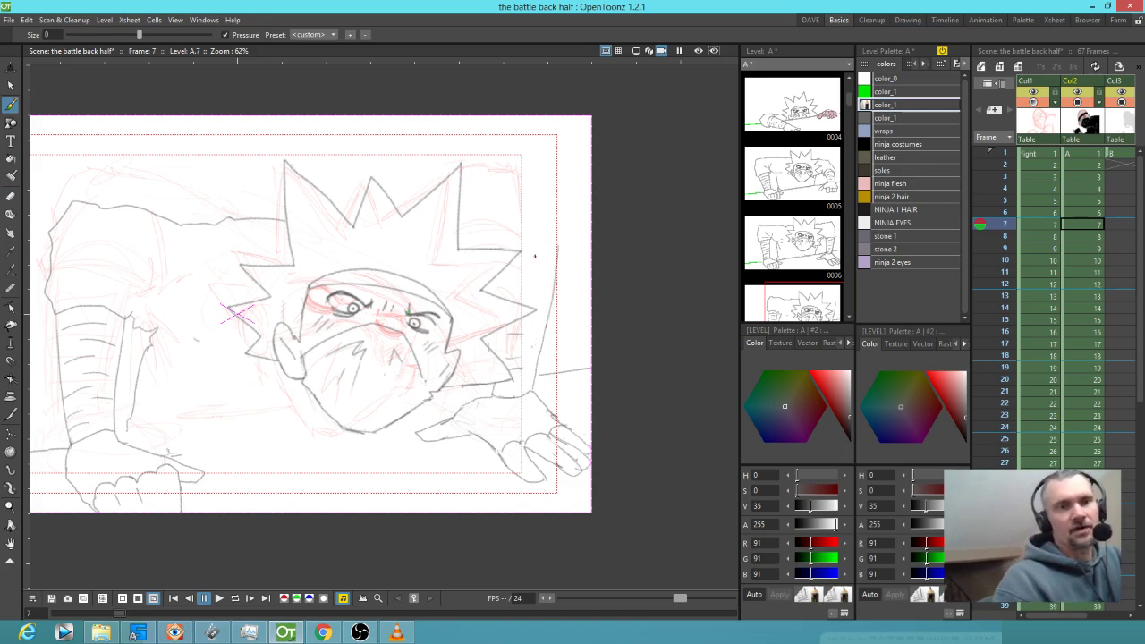
{"action": "left_click_drag", "start_coordinate": [513, 259], "coordinate": [559, 247]}
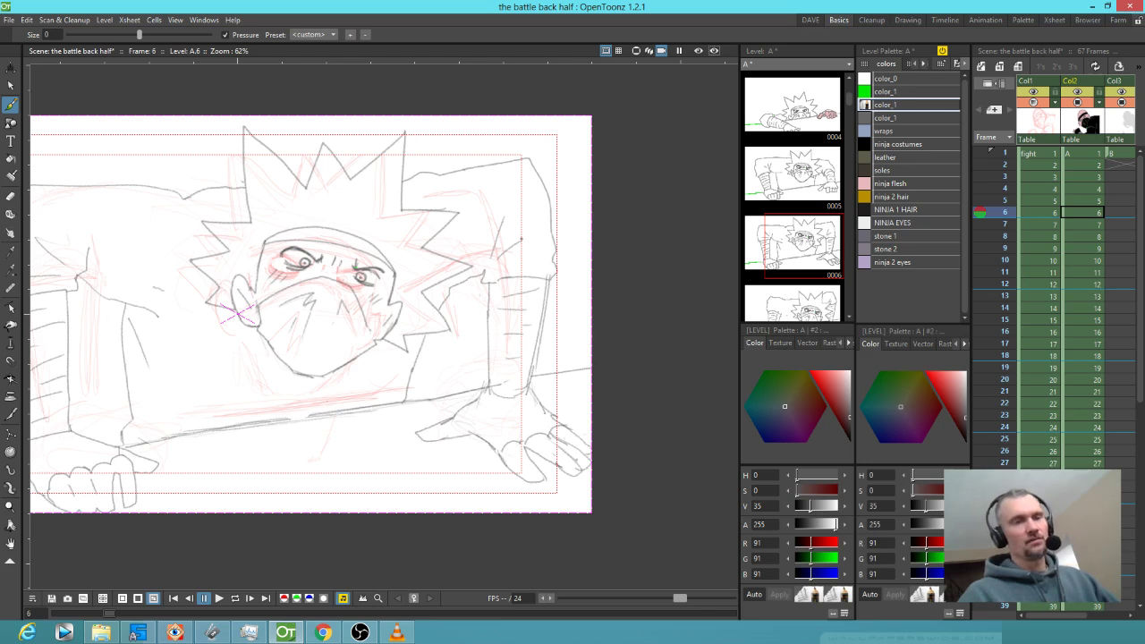
- Flip back and forth through frames 4 to 6 to compare the fighter's far hand between drawings
{"action": "key", "text": "Up"}
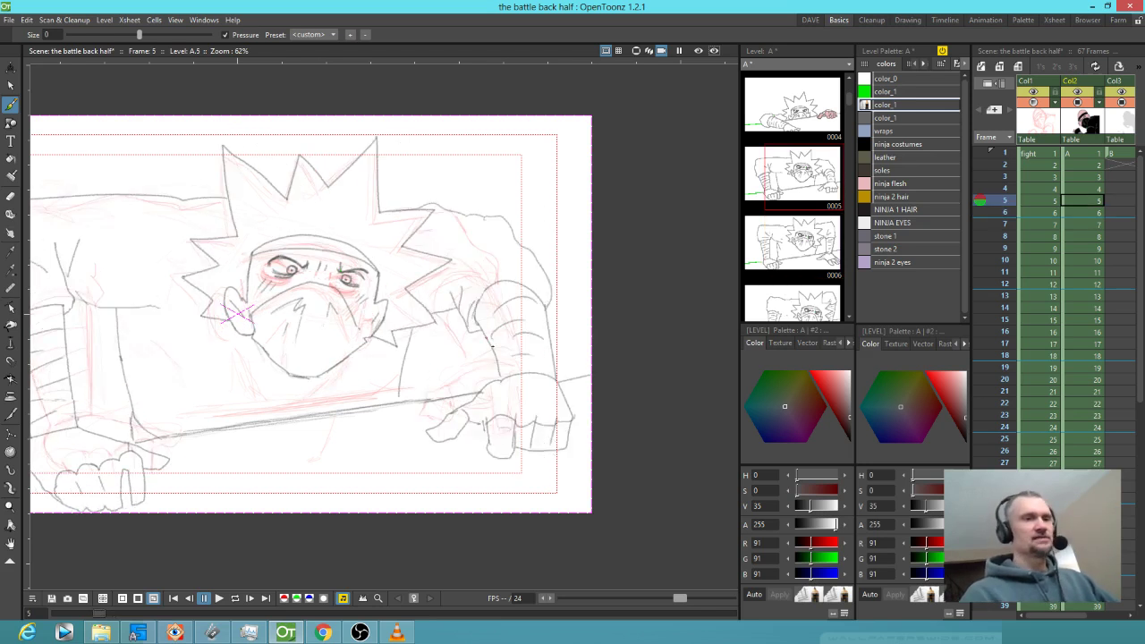
{"action": "key", "text": "Up"}
{"action": "key", "text": "Down"}
{"action": "key", "text": "Down"}
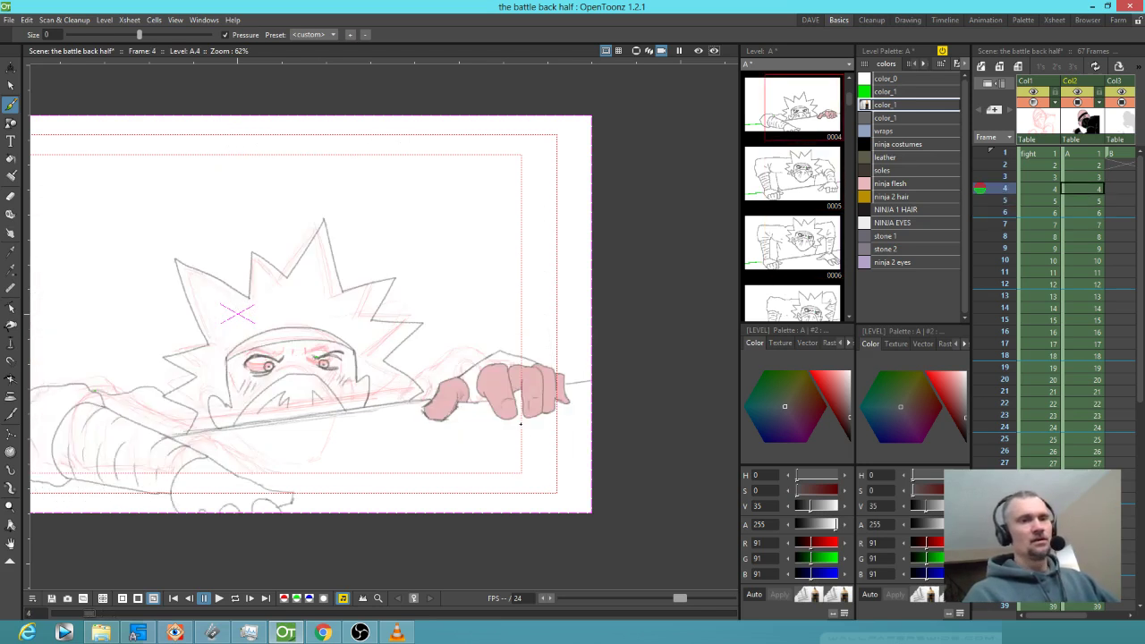
{"action": "key", "text": "Up"}
{"action": "key", "text": "Up"}
{"action": "key", "text": "Up"}
{"action": "key", "text": "Down"}
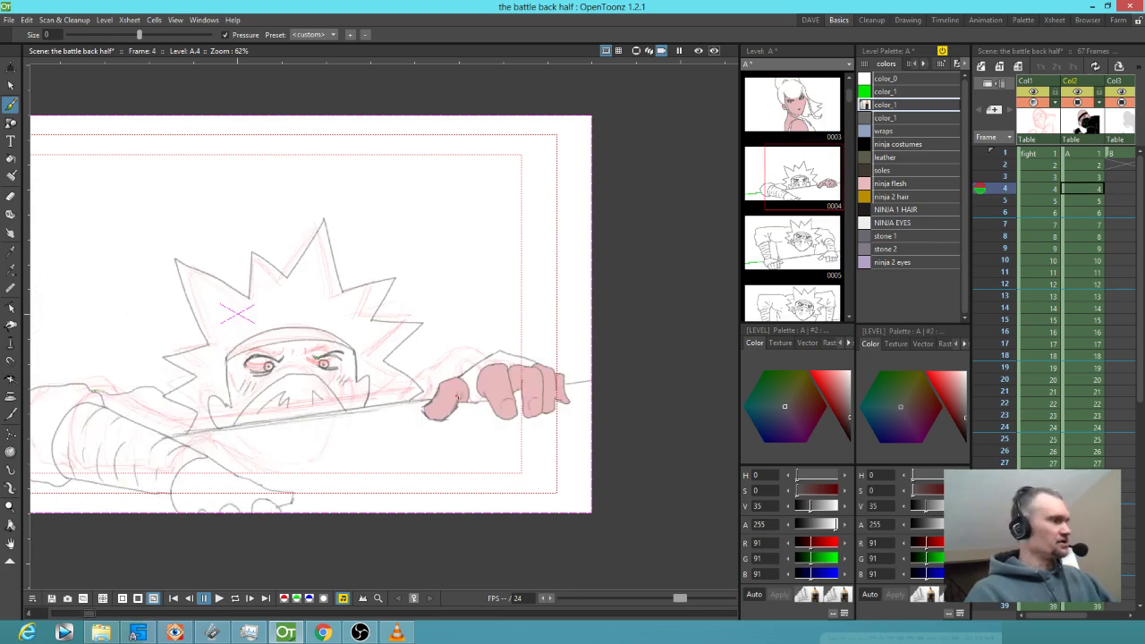
- Lasso the thumb of the coloured fist in frame 4 and scale it to 80.26%
{"action": "key", "text": "s"}
{"action": "mouse_move", "coordinate": [467, 420]}
{"action": "left_mouse_down"}
{"action": "mouse_move", "coordinate": [478, 404]}
{"action": "mouse_move", "coordinate": [472, 378]}
{"action": "mouse_move", "coordinate": [430, 391]}
{"action": "mouse_move", "coordinate": [424, 445]}
{"action": "mouse_move", "coordinate": [462, 435]}
{"action": "mouse_move", "coordinate": [470, 405]}
{"action": "left_mouse_up"}
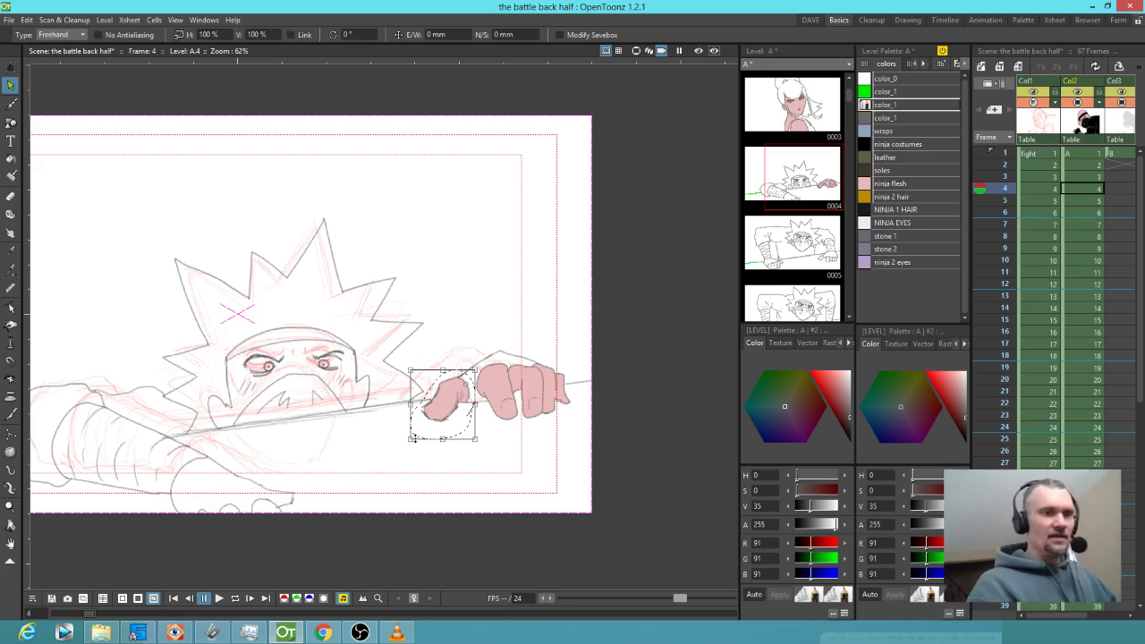
{"action": "left_click_drag", "start_coordinate": [410, 438], "coordinate": [422, 426]}
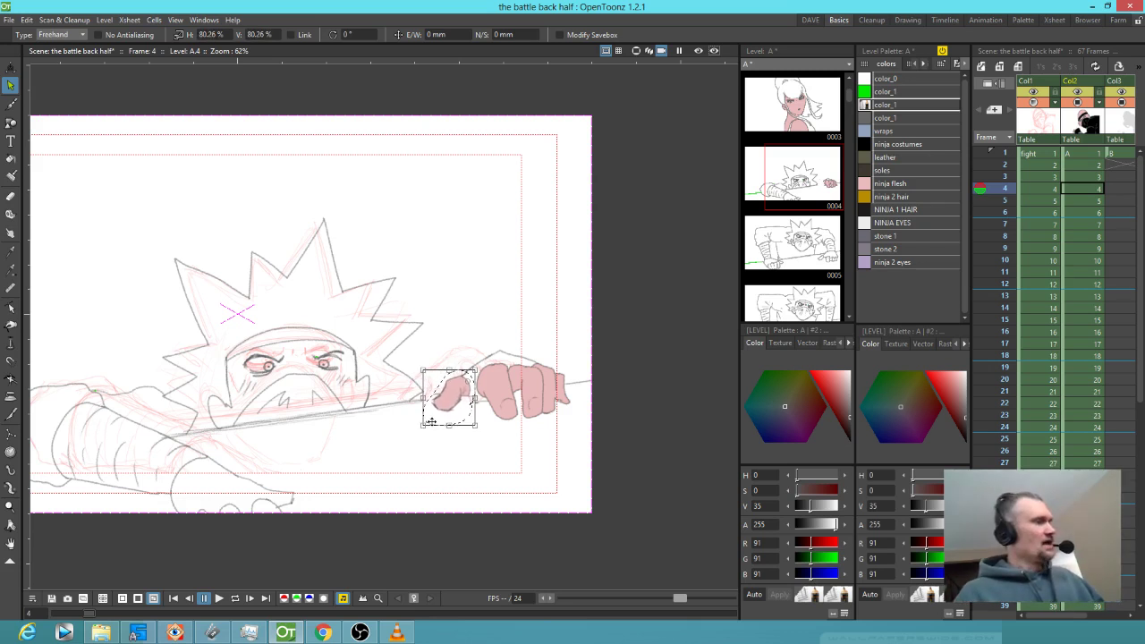
- Replace the far fist's thumb in frame 5 with a pasted copy of frame 4's thumb, placed just below the ground line
{"action": "key", "text": "."}
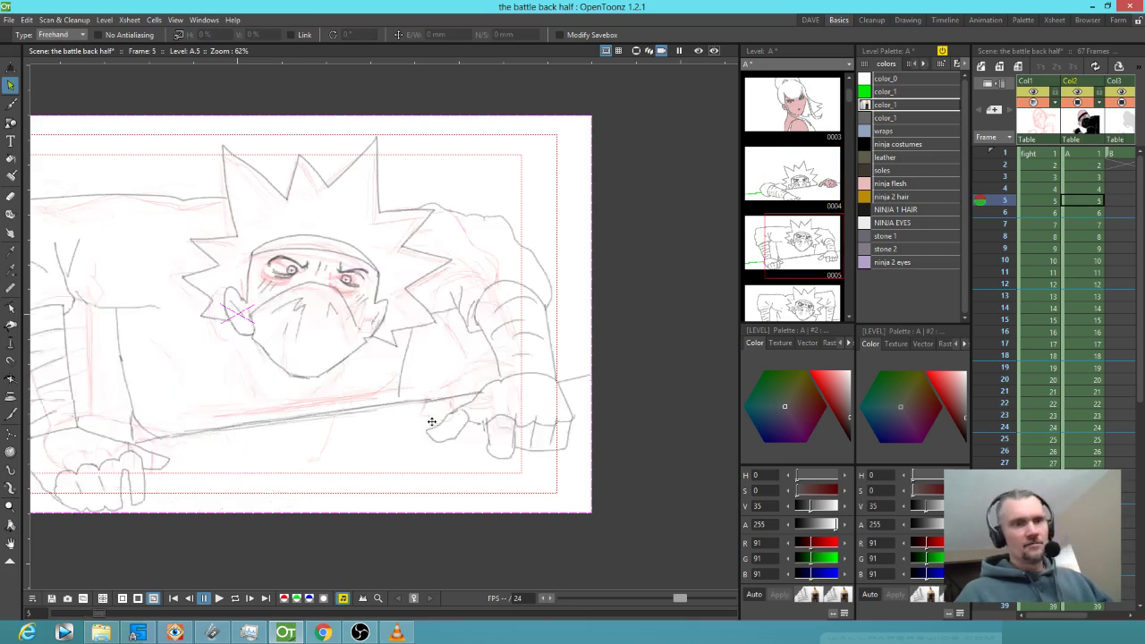
{"action": "key", "text": "b"}
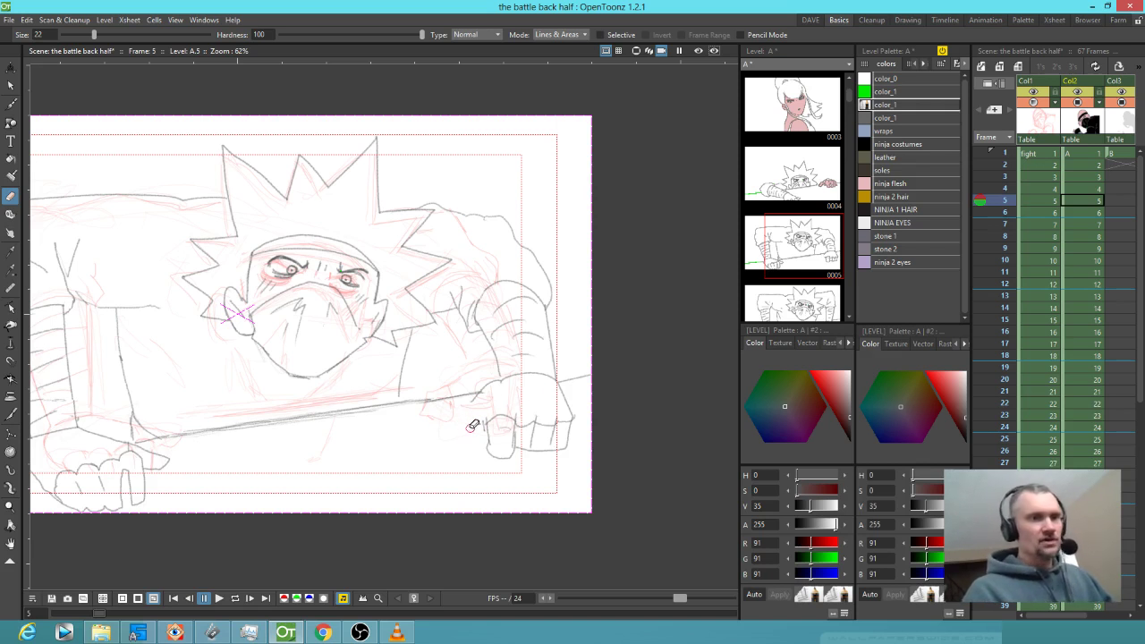
{"action": "key", "text": "s"}
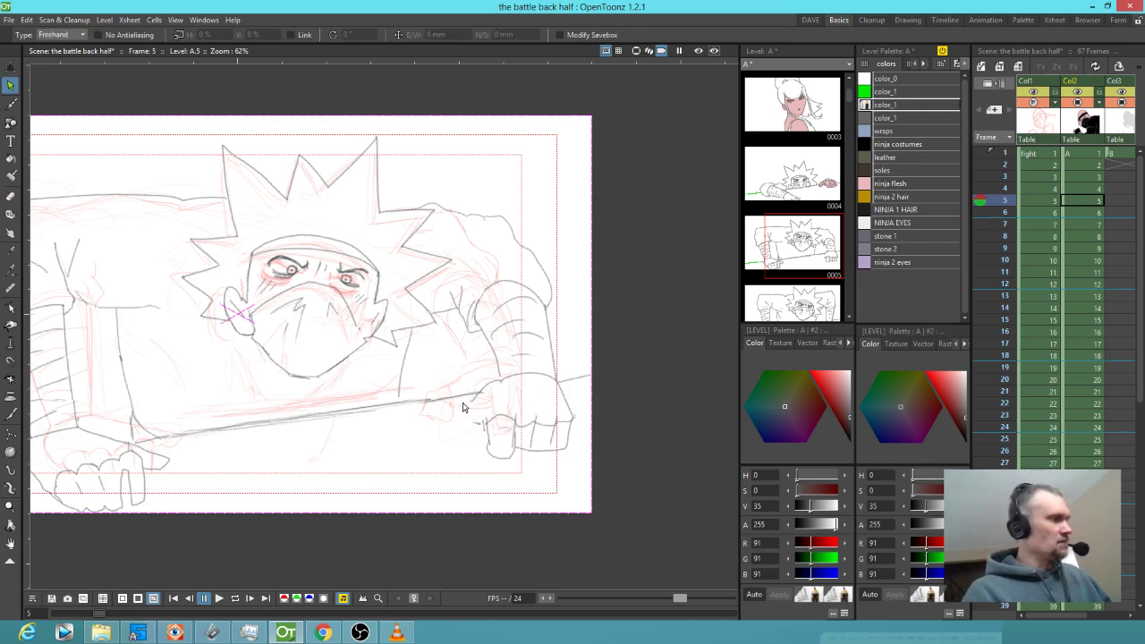
{"action": "key", "text": "ctrl+v"}
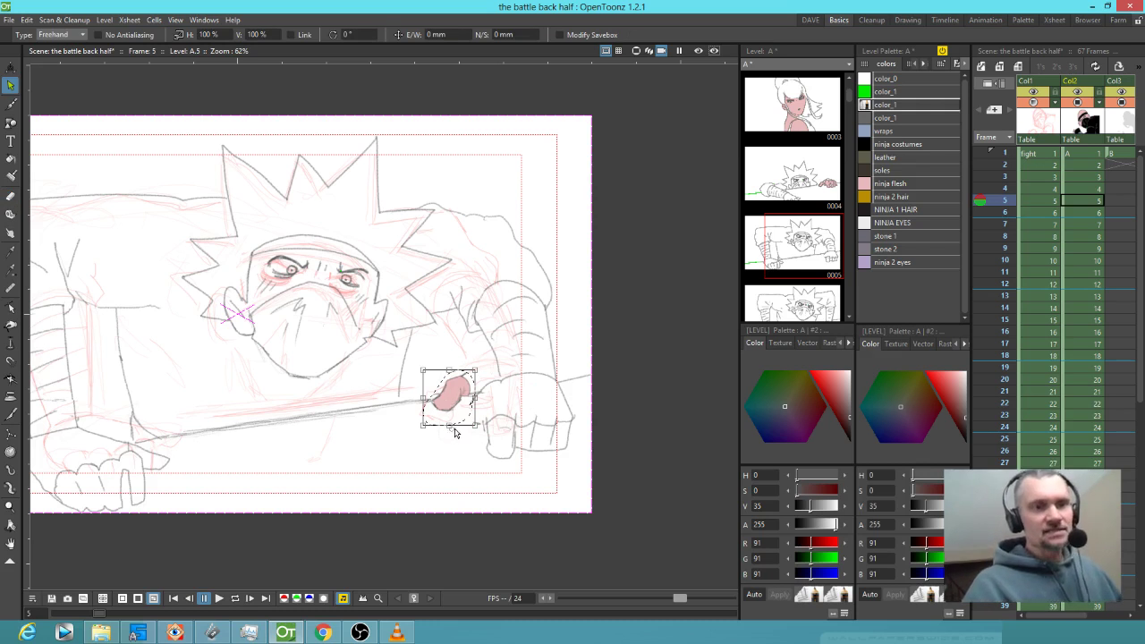
{"action": "left_click_drag", "start_coordinate": [452, 393], "coordinate": [459, 419]}
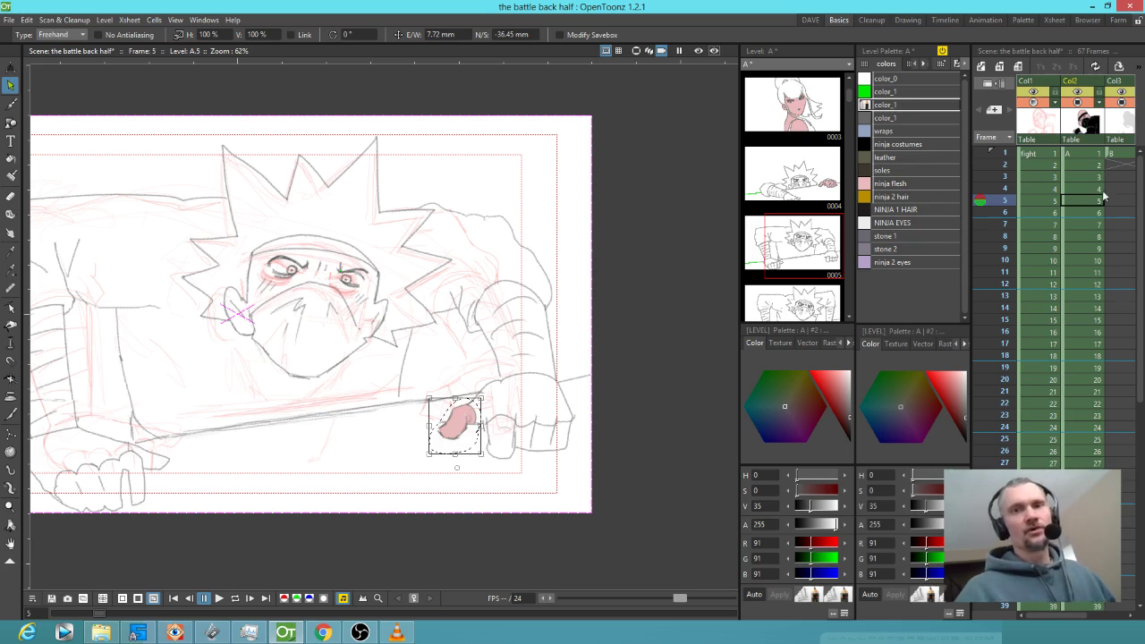
{"action": "left_click", "coordinate": [1088, 214]}
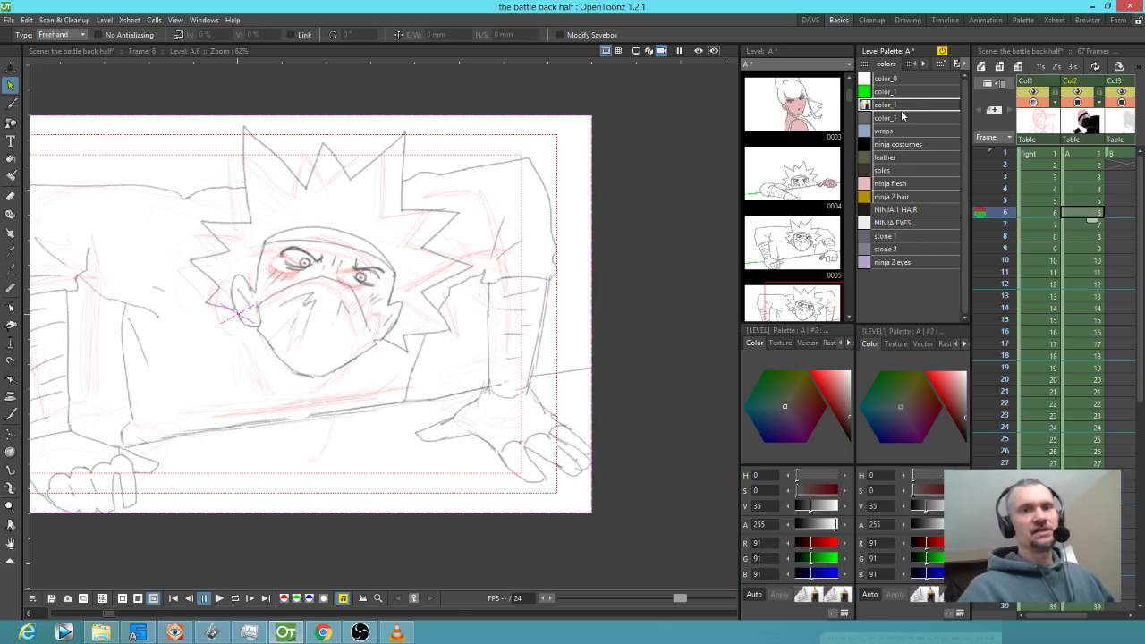
- Clean up and redraw the line where the far hand's thumb meets the wrist in frame 6
{"action": "key", "text": "b"}
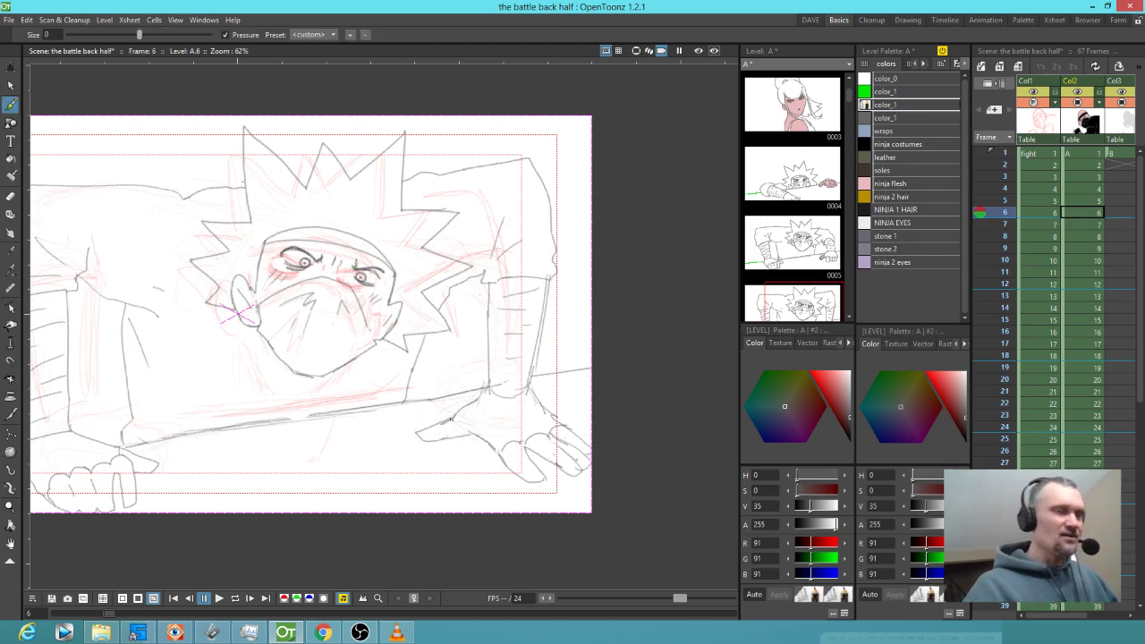
{"action": "key", "text": "a"}
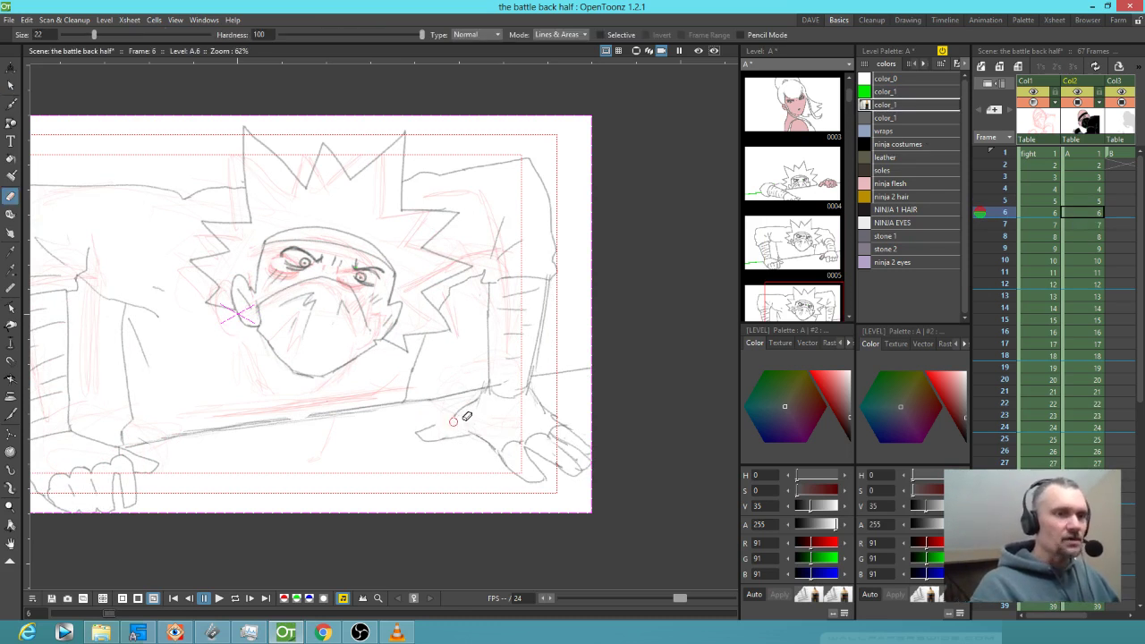
{"action": "key", "text": "b"}
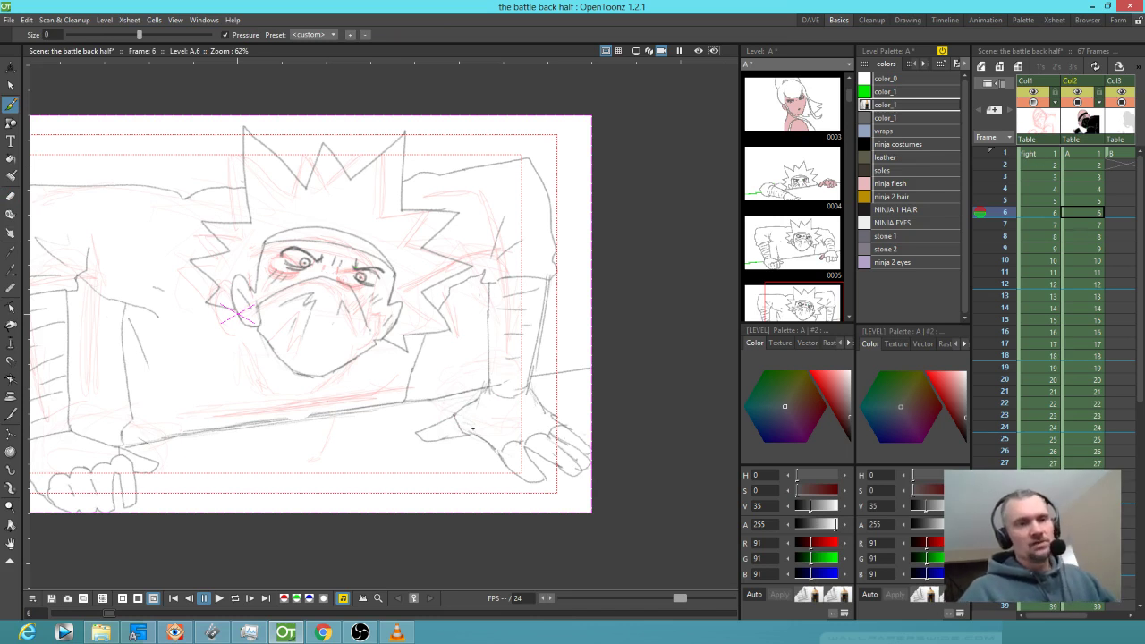
- Erase the doubled outer line of the far forearm in frame 6 and redraw it cleanly along with the wrist line
{"action": "key", "text": "a"}
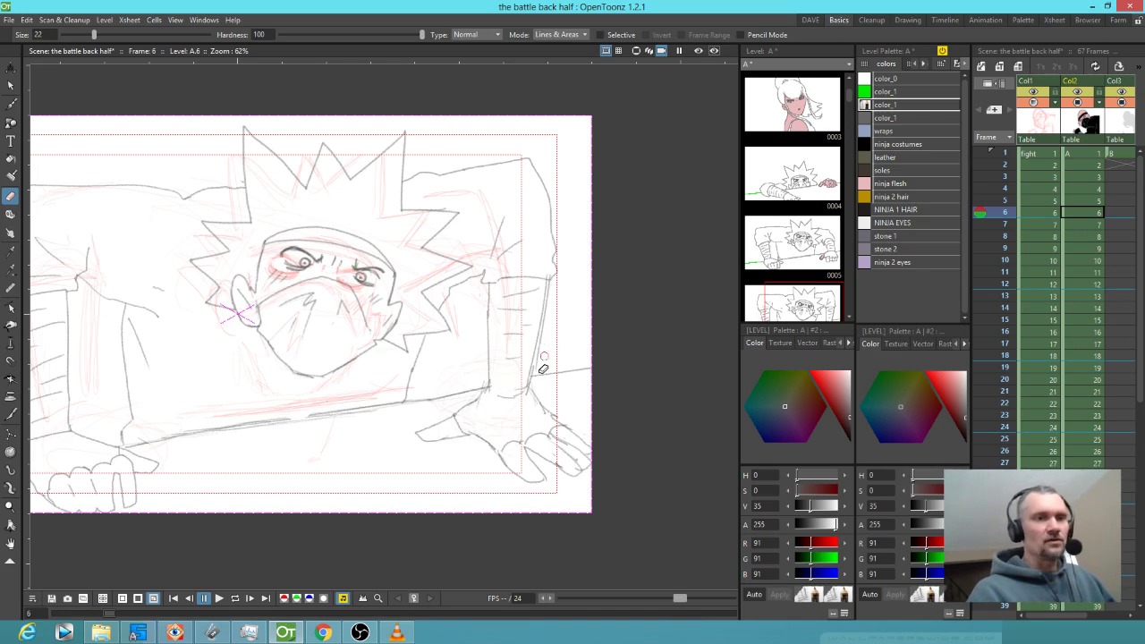
{"action": "left_click_drag", "start_coordinate": [540, 359], "coordinate": [549, 277]}
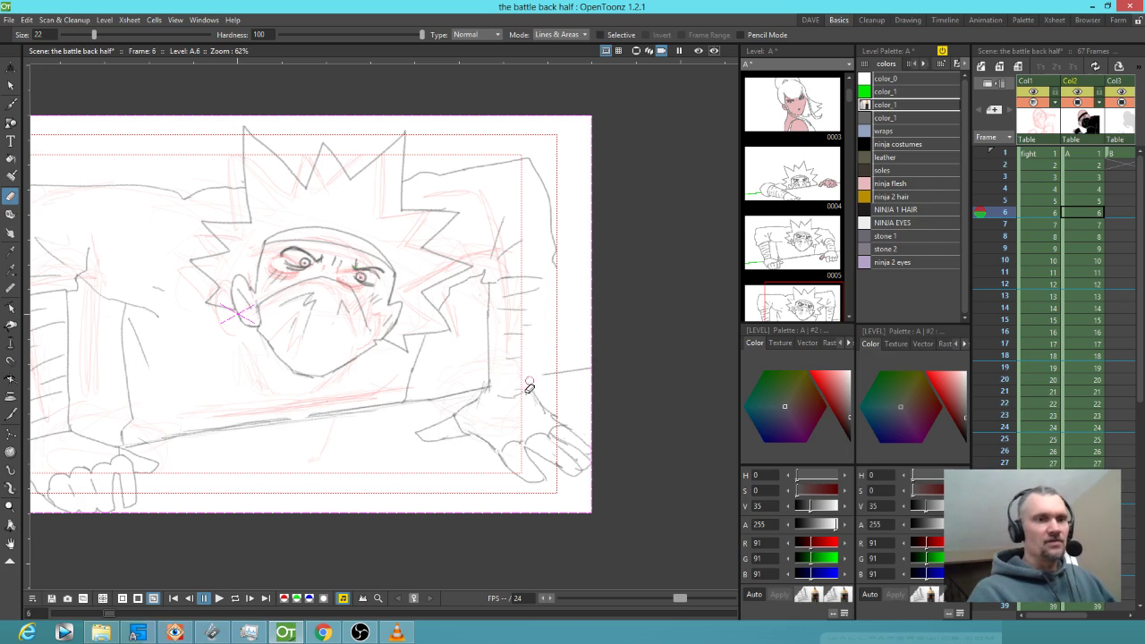
{"action": "key", "text": "b"}
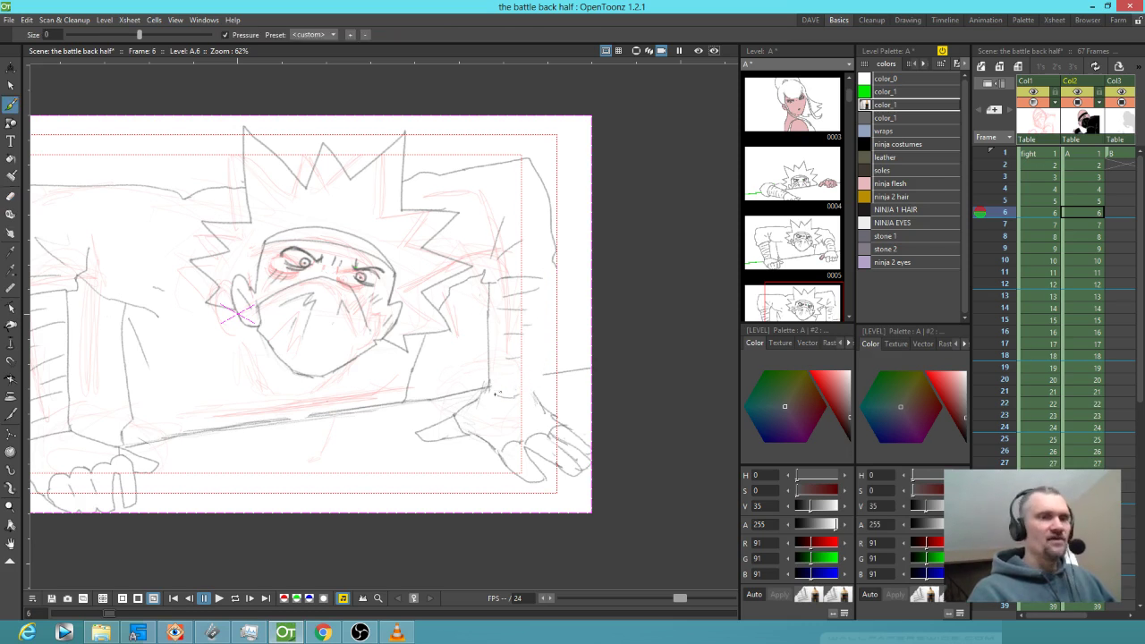
{"action": "left_click_drag", "start_coordinate": [487, 389], "coordinate": [520, 392]}
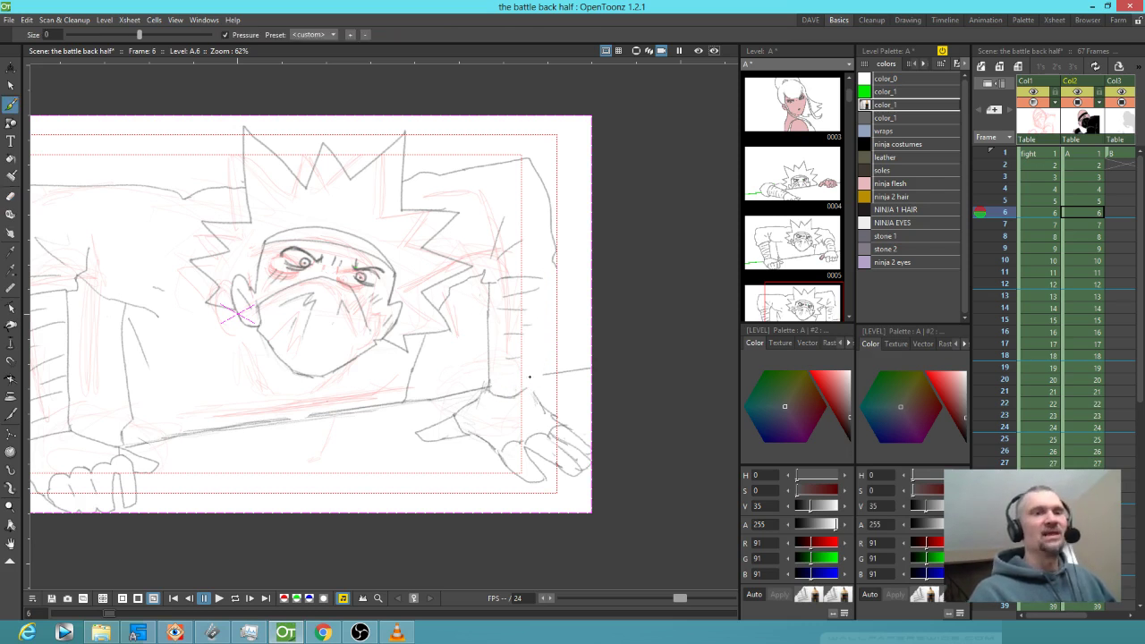
{"action": "left_click_drag", "start_coordinate": [527, 389], "coordinate": [557, 269]}
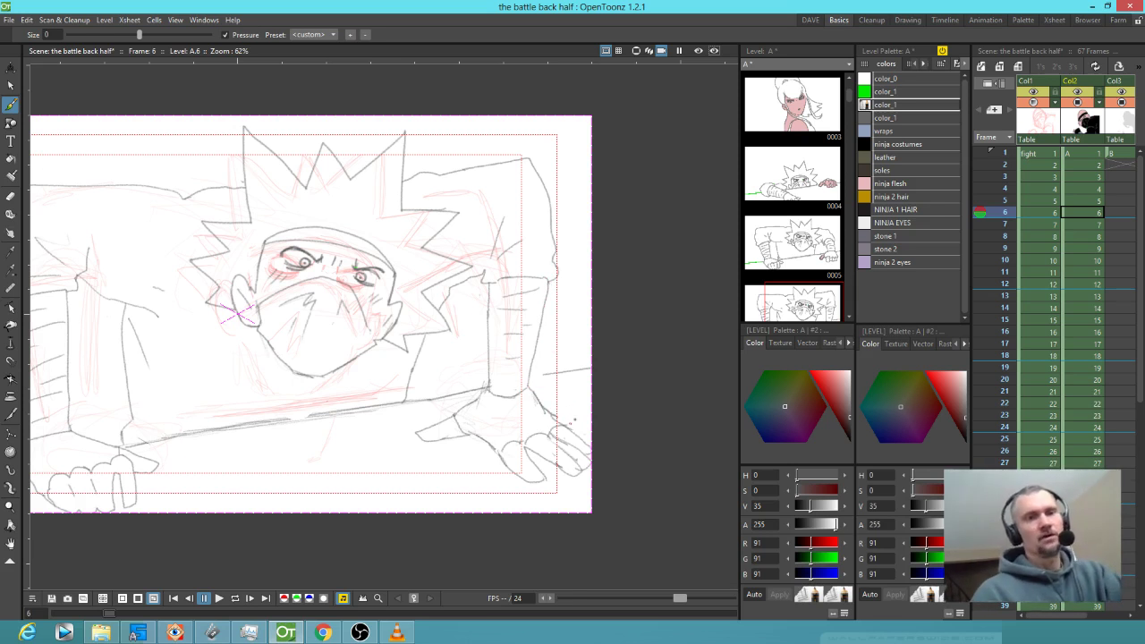
- Replace the line along the back of the far hand in frame 6 with a clean stroke from wrist to fingers
{"action": "key", "text": "a"}
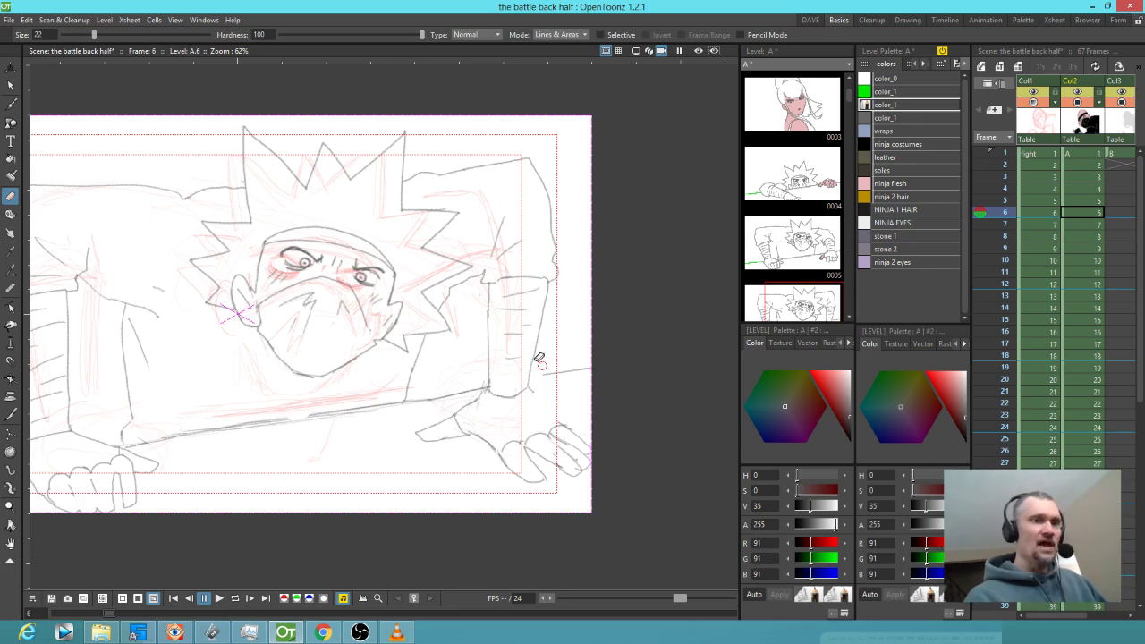
{"action": "key", "text": "b"}
{"action": "left_click_drag", "start_coordinate": [538, 395], "coordinate": [565, 420]}
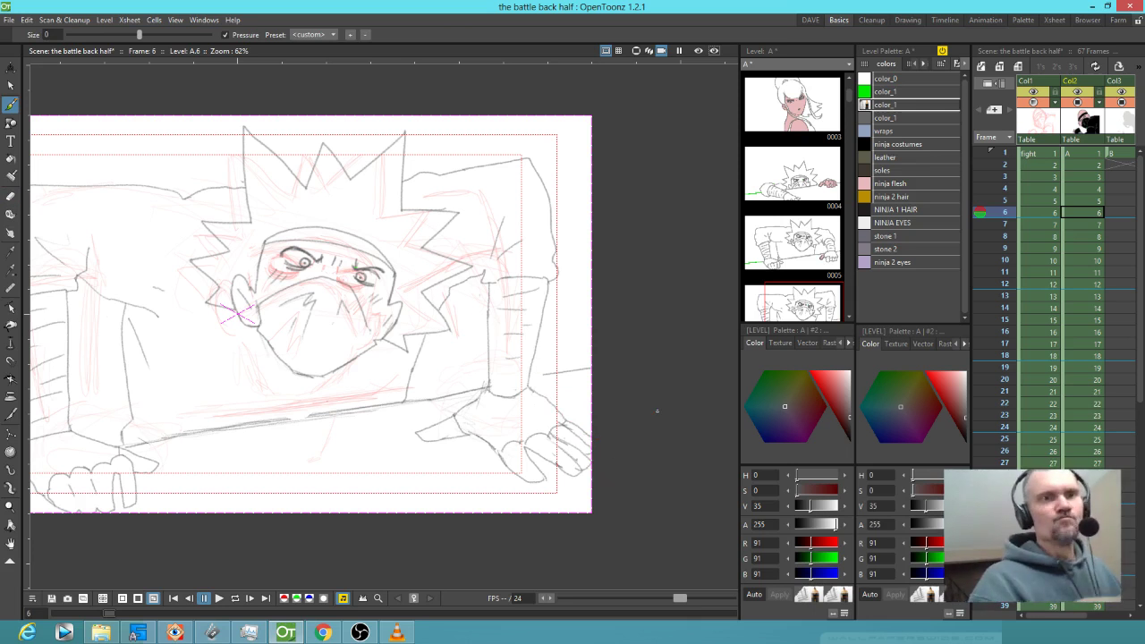
{"action": "left_click", "coordinate": [649, 51]}
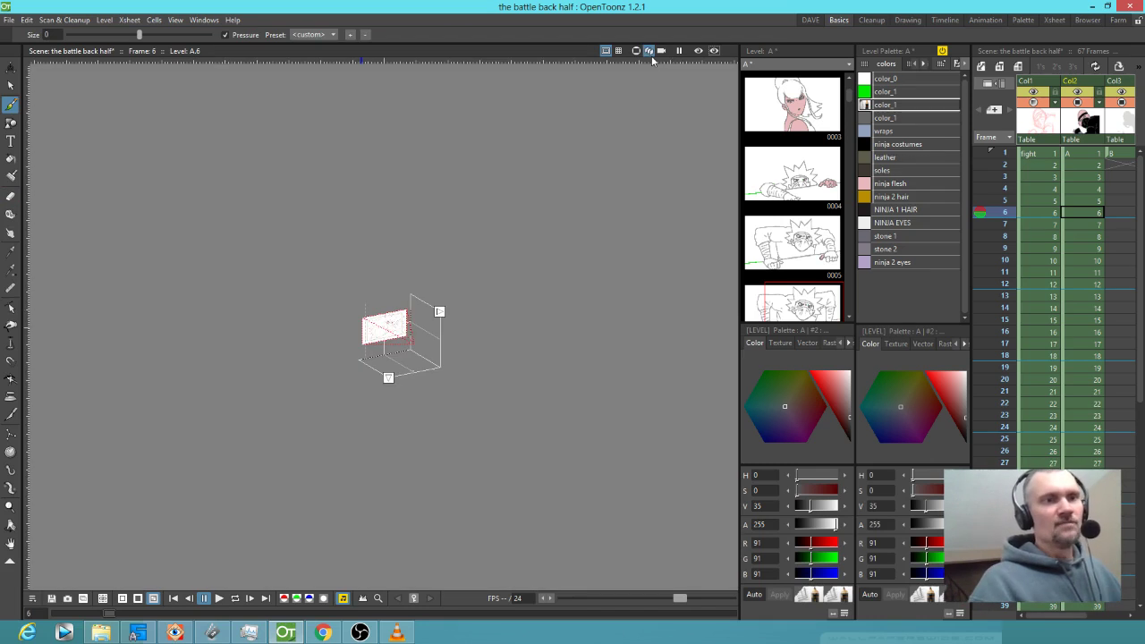
{"action": "scroll", "coordinate": [445, 381], "scroll_direction": "up", "scroll_amount": 5}
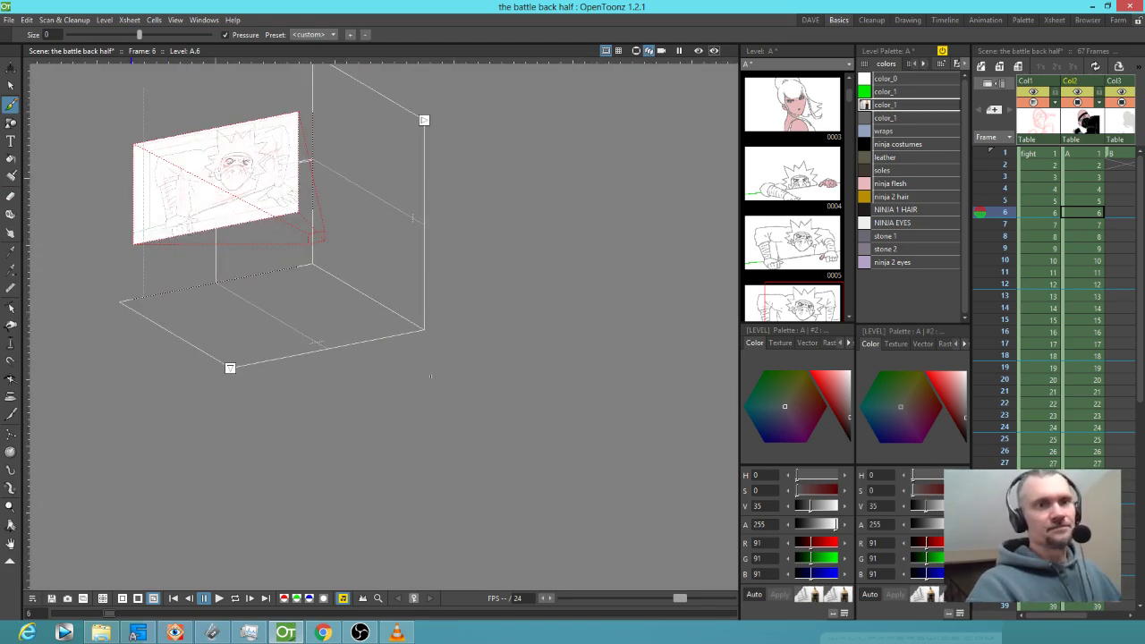
{"action": "left_click", "coordinate": [663, 51]}
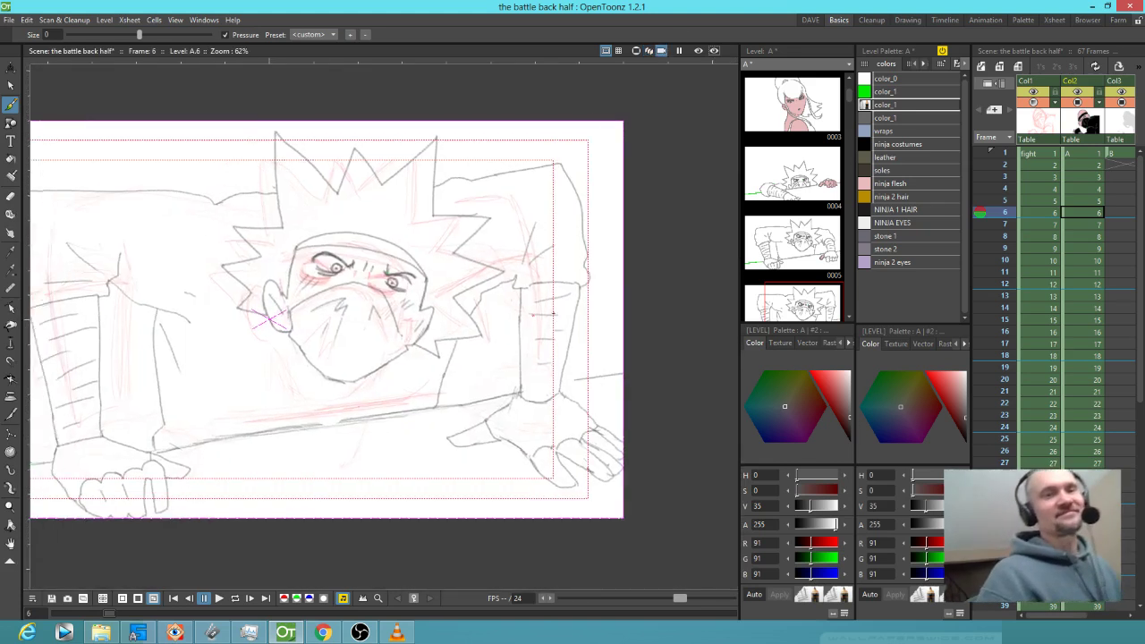
- Flip back and forth between frames 6 and 7 to compare the fighter's arms and hands
{"action": "left_click", "coordinate": [1082, 224]}
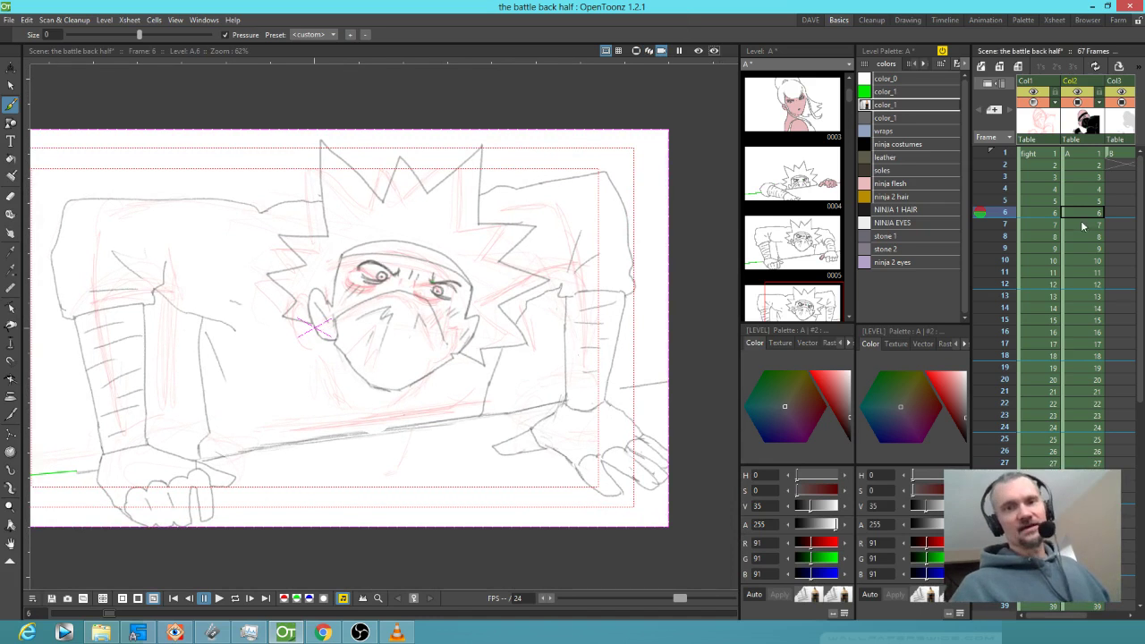
{"action": "left_click", "coordinate": [1088, 214]}
{"action": "left_click", "coordinate": [1087, 225]}
{"action": "left_click", "coordinate": [1087, 215]}
{"action": "left_click", "coordinate": [1088, 226]}
{"action": "left_click", "coordinate": [1087, 215]}
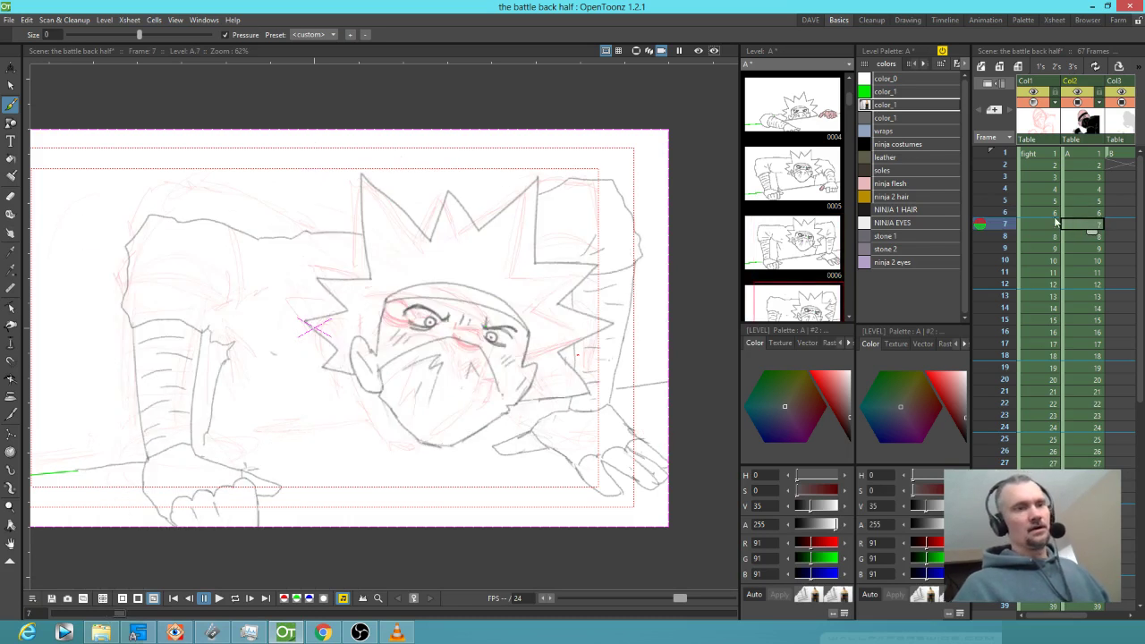
{"action": "left_click", "coordinate": [1087, 225]}
- Ink the standing swordsman's body in frame 8, including the raised empty hand and its forearm
{"action": "left_click", "coordinate": [1086, 237]}
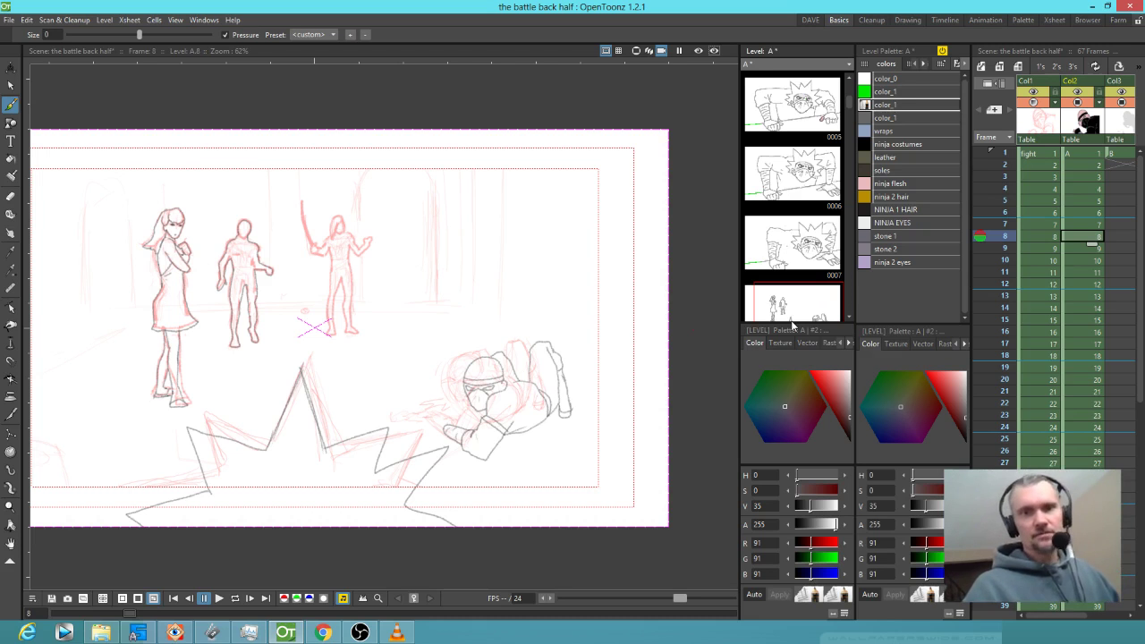
{"action": "scroll", "coordinate": [325, 285], "scroll_direction": "up", "scroll_amount": 4}
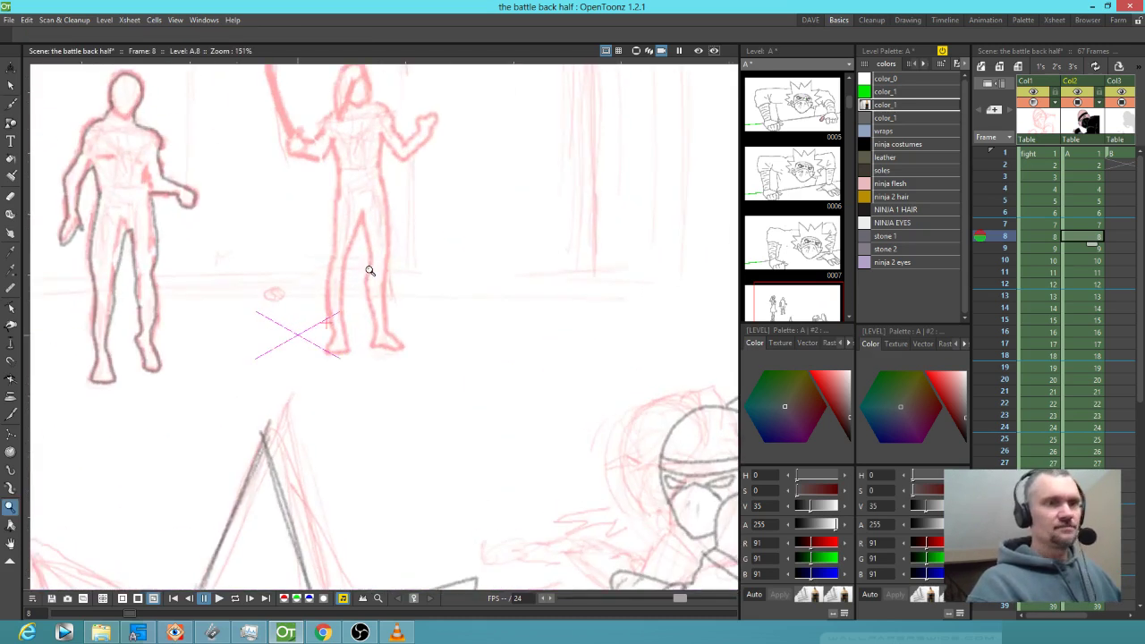
{"action": "left_click_drag", "start_coordinate": [391, 230], "coordinate": [433, 376]}
{"action": "mouse_move", "coordinate": [383, 209]}
{"action": "left_mouse_down"}
{"action": "mouse_move", "coordinate": [390, 222]}
{"action": "mouse_move", "coordinate": [397, 211]}
{"action": "mouse_move", "coordinate": [380, 221]}
{"action": "mouse_move", "coordinate": [353, 292]}
{"action": "mouse_move", "coordinate": [335, 274]}
{"action": "mouse_move", "coordinate": [327, 287]}
{"action": "mouse_move", "coordinate": [331, 301]}
{"action": "mouse_move", "coordinate": [377, 307]}
{"action": "mouse_move", "coordinate": [373, 484]}
{"action": "mouse_move", "coordinate": [363, 502]}
{"action": "mouse_move", "coordinate": [385, 497]}
{"action": "mouse_move", "coordinate": [384, 418]}
{"action": "mouse_move", "coordinate": [403, 370]}
{"action": "mouse_move", "coordinate": [409, 494]}
{"action": "mouse_move", "coordinate": [442, 494]}
{"action": "mouse_move", "coordinate": [424, 458]}
{"action": "mouse_move", "coordinate": [426, 286]}
{"action": "left_mouse_up"}
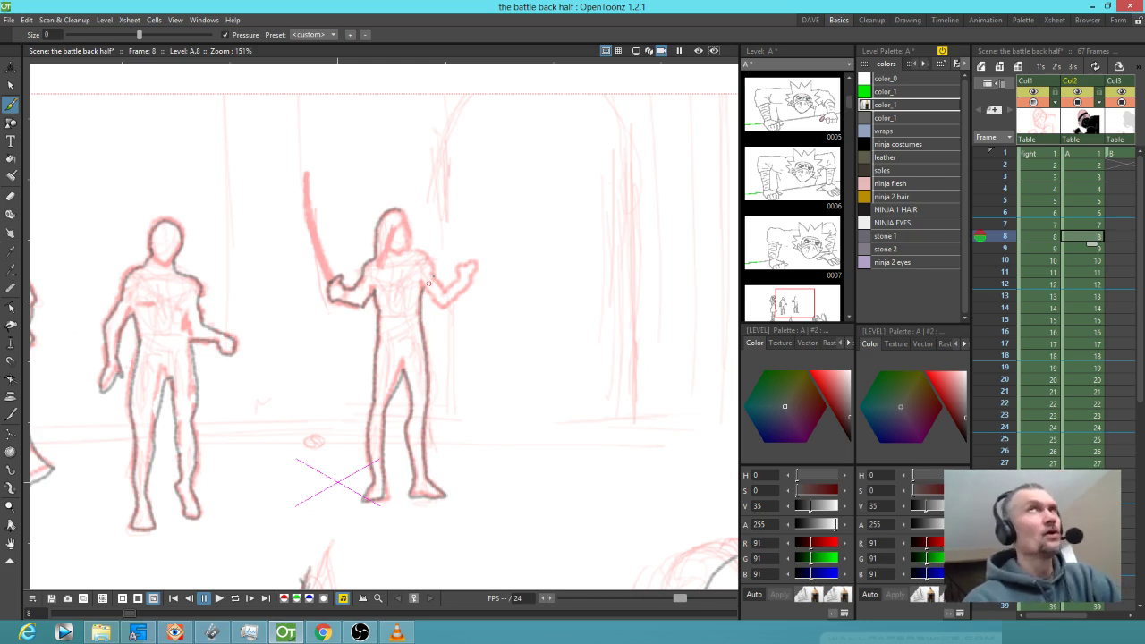
{"action": "mouse_move", "coordinate": [423, 290]}
{"action": "left_mouse_down"}
{"action": "mouse_move", "coordinate": [443, 311]}
{"action": "mouse_move", "coordinate": [485, 268]}
{"action": "left_mouse_up"}
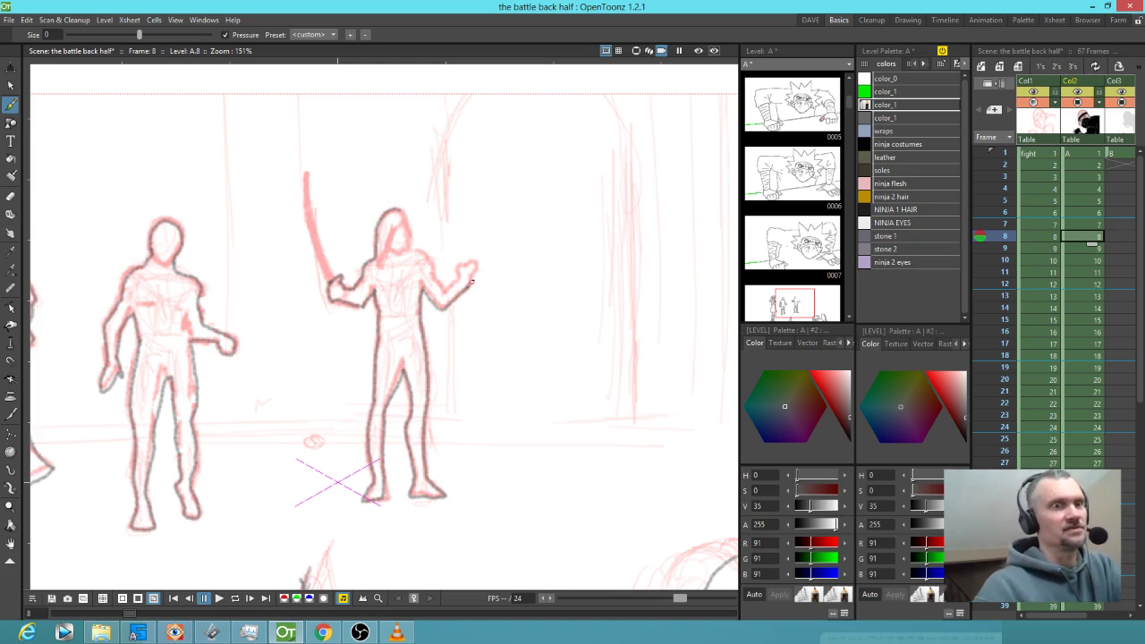
{"action": "mouse_move", "coordinate": [474, 275]}
{"action": "left_mouse_down"}
{"action": "mouse_move", "coordinate": [467, 257]}
{"action": "mouse_move", "coordinate": [461, 279]}
{"action": "left_mouse_up"}
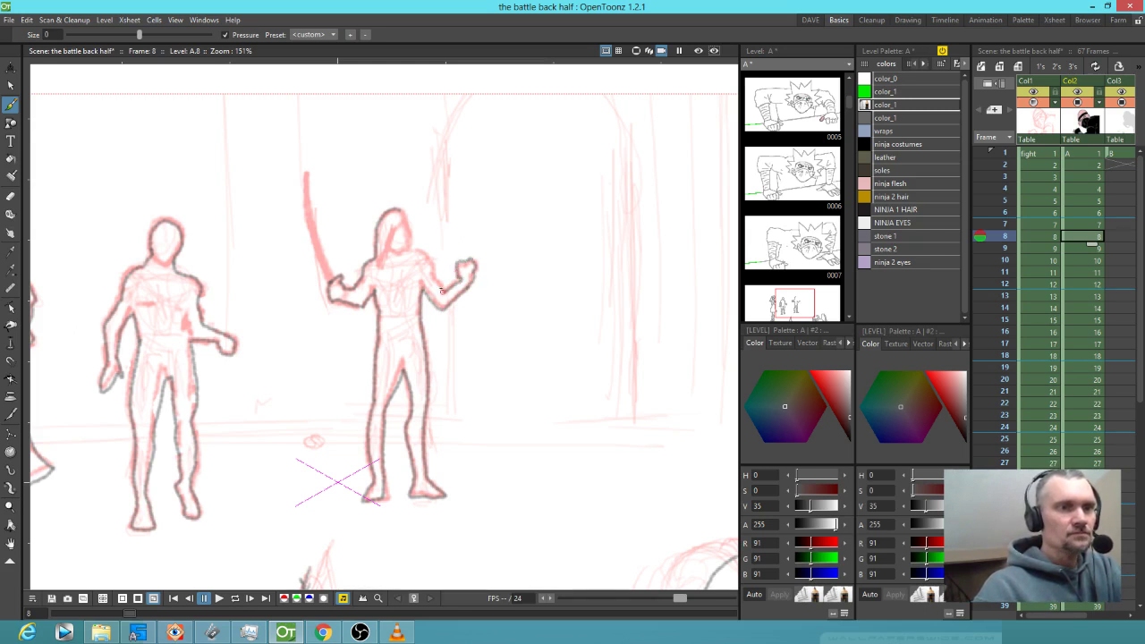
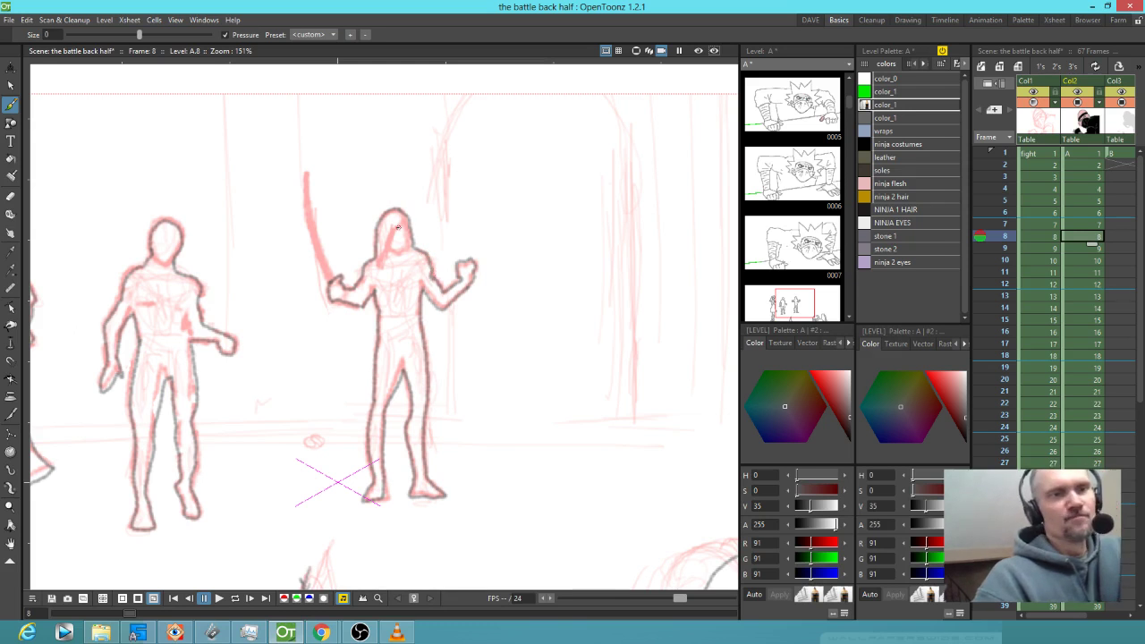
- Ink the face opening of the swordsman's hood and the curved sword in frame 8
{"action": "mouse_move", "coordinate": [399, 227]}
{"action": "left_mouse_down"}
{"action": "mouse_move", "coordinate": [383, 267]}
{"action": "mouse_move", "coordinate": [406, 249]}
{"action": "mouse_move", "coordinate": [404, 218]}
{"action": "left_mouse_up"}
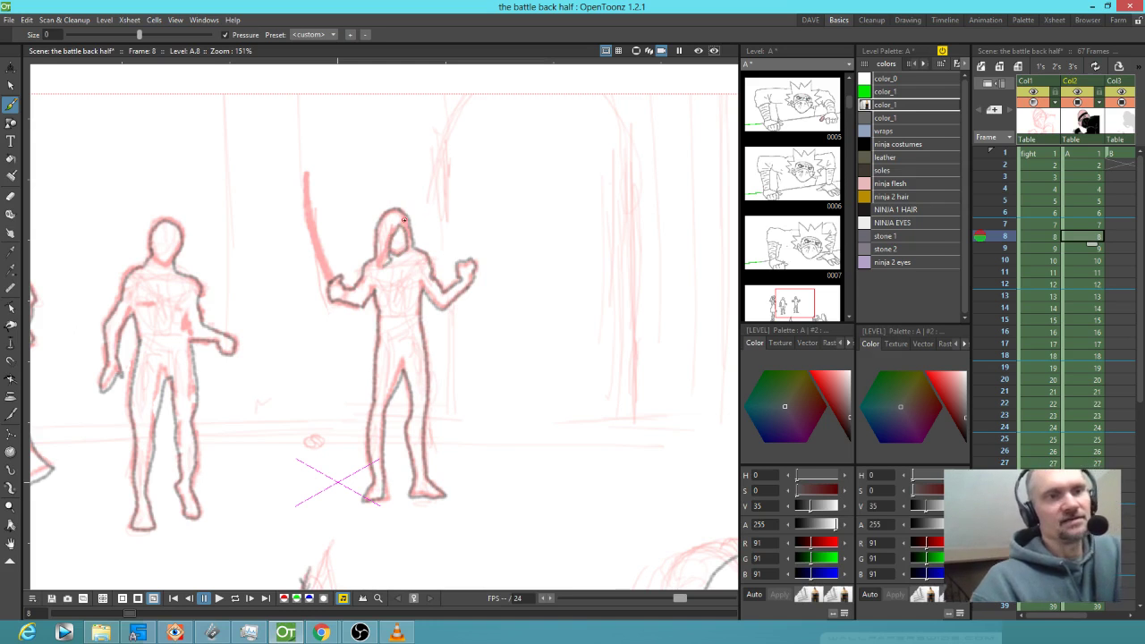
{"action": "mouse_move", "coordinate": [334, 277]}
{"action": "left_mouse_down"}
{"action": "mouse_move", "coordinate": [310, 168]}
{"action": "mouse_move", "coordinate": [329, 281]}
{"action": "left_mouse_up"}
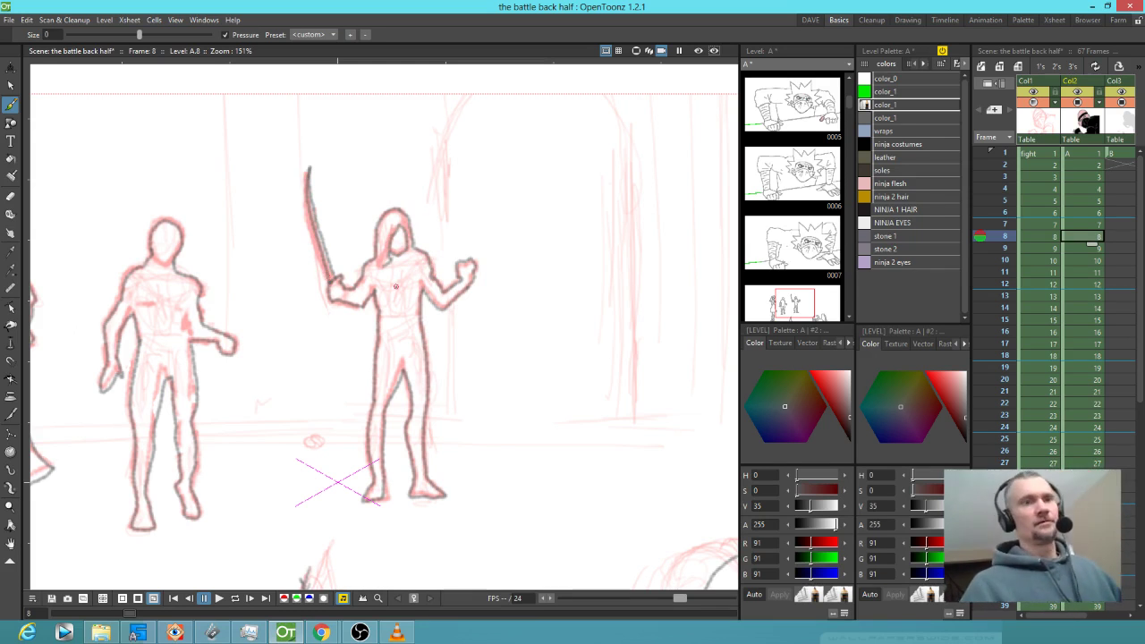
- Look over the whole drawing in frame 9 to check which characters are inked
{"action": "mouse_move", "coordinate": [678, 388]}
{"action": "left_mouse_down"}
{"action": "mouse_move", "coordinate": [568, 350]}
{"action": "mouse_move", "coordinate": [547, 326]}
{"action": "left_mouse_up"}
{"action": "left_click", "coordinate": [1083, 249]}
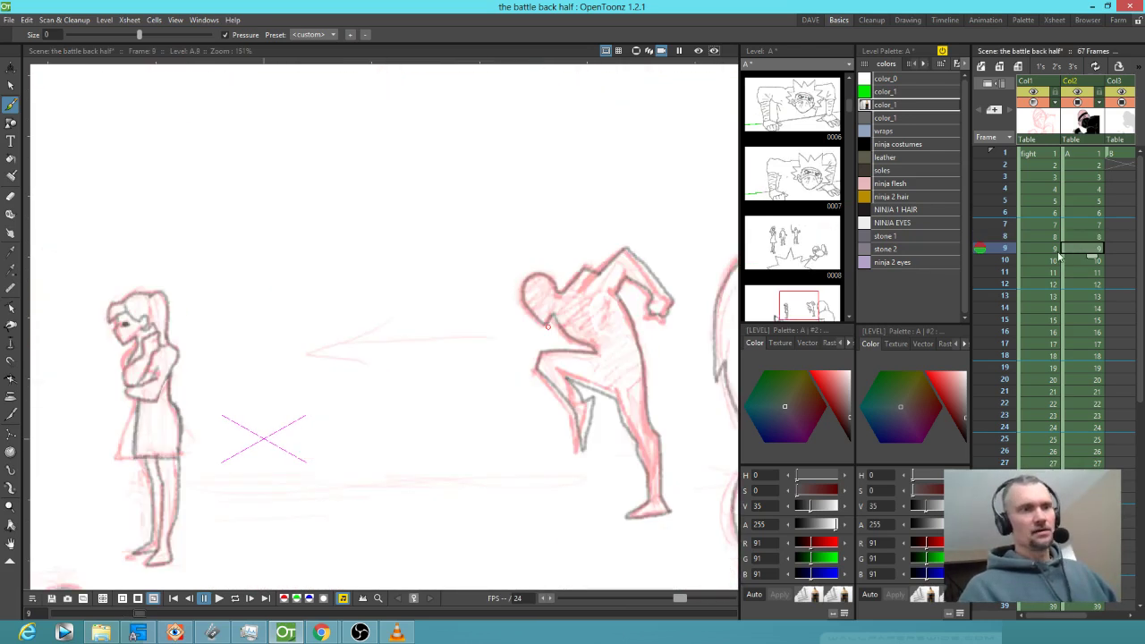
{"action": "scroll", "coordinate": [1044, 262], "scroll_direction": "down", "scroll_amount": 4}
{"action": "key", "text": "minus"}
{"action": "key", "text": "minus"}
{"action": "key", "text": "minus"}
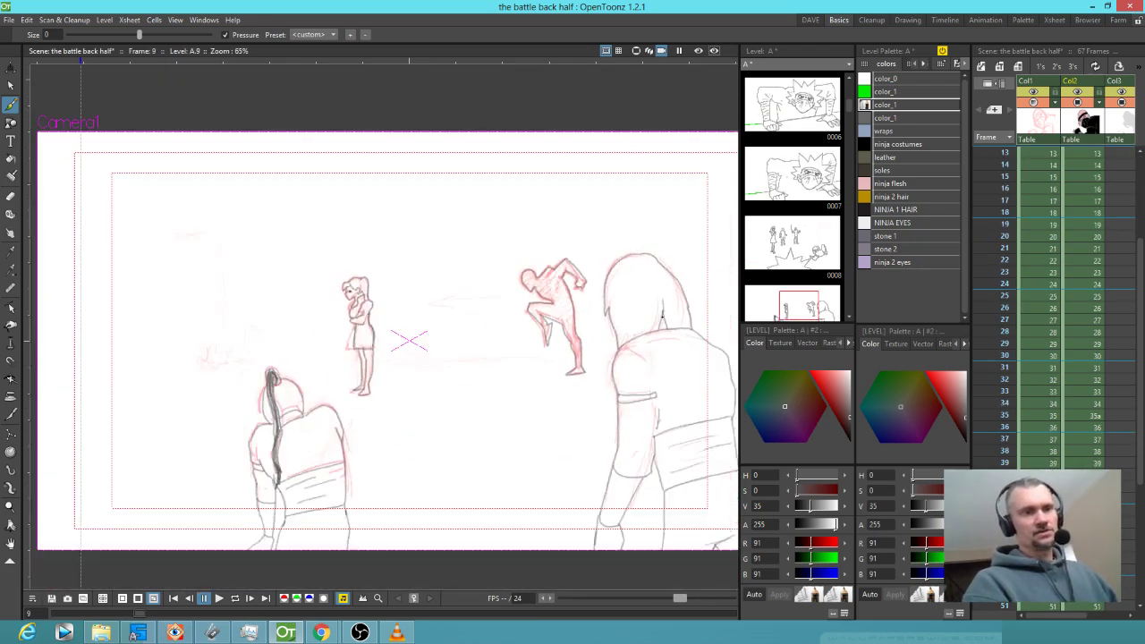
- Erase the slanted grey ground line across the fighter in frame 4, from the wrapped arm past the far fist
{"action": "mouse_move", "coordinate": [1004, 219]}
{"action": "left_mouse_down"}
{"action": "mouse_move", "coordinate": [1006, 104]}
{"action": "mouse_move", "coordinate": [1003, 282]}
{"action": "mouse_move", "coordinate": [1005, 189]}
{"action": "left_mouse_up"}
{"action": "key", "text": "a"}
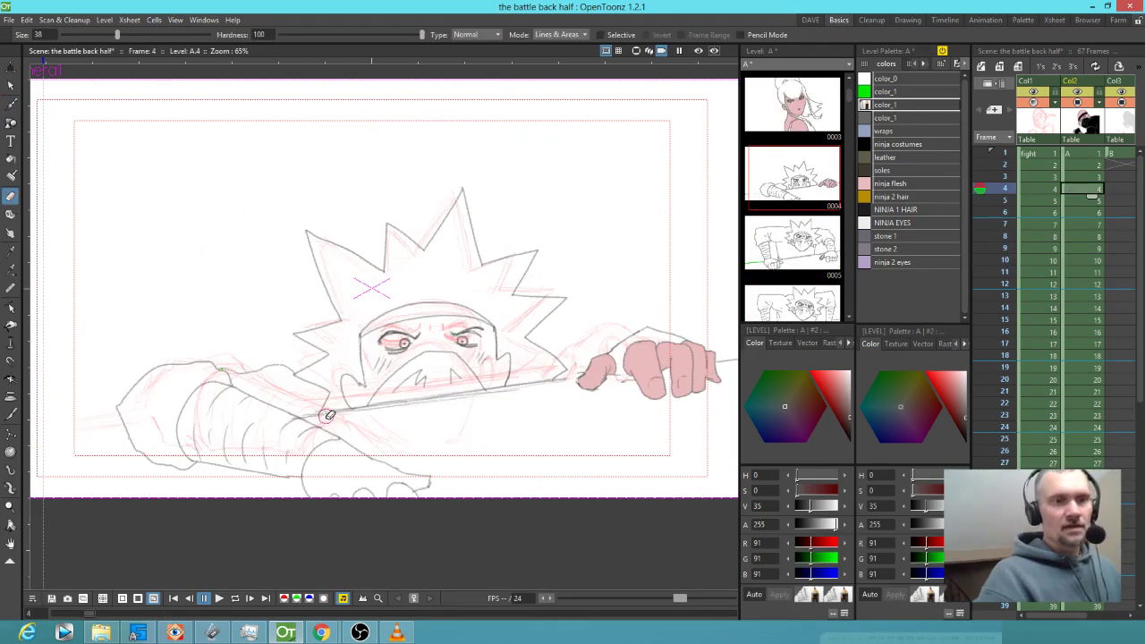
{"action": "left_click_drag", "start_coordinate": [307, 410], "coordinate": [561, 383]}
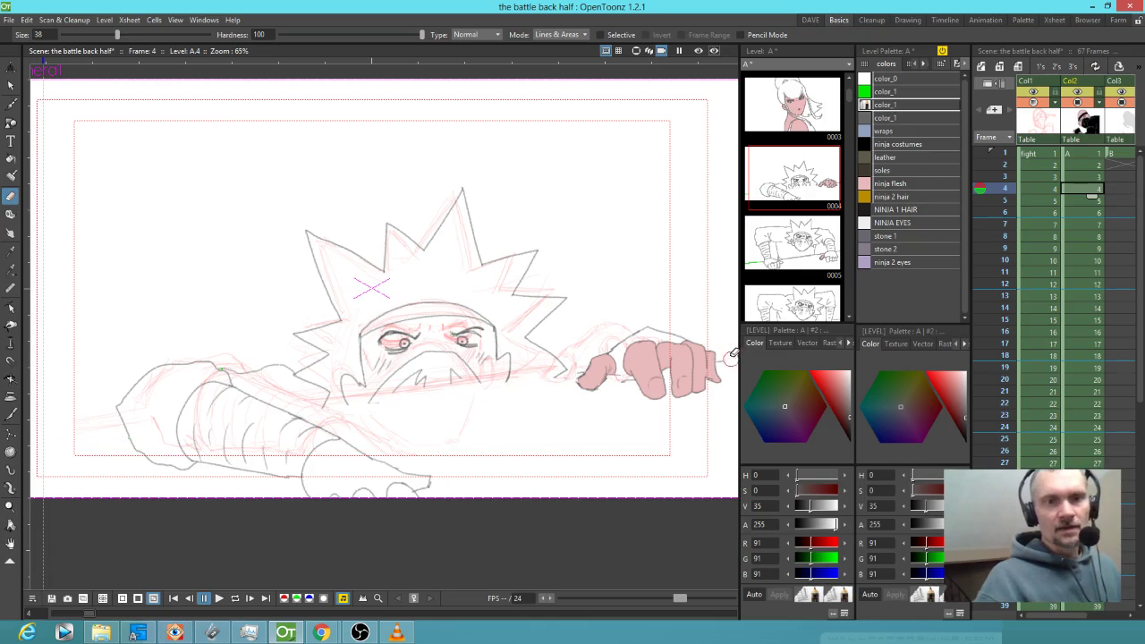
{"action": "left_click_drag", "start_coordinate": [679, 397], "coordinate": [641, 398]}
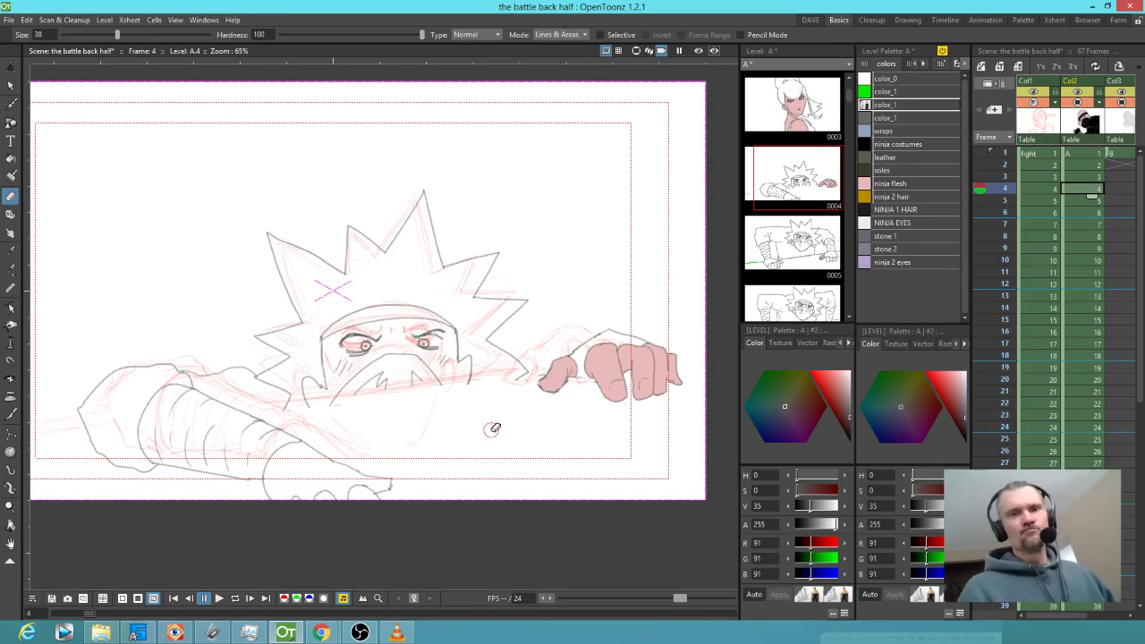
- Duplicate the "ninja 2 eyes" palette style, change the copy's colour to a strong red and rename it "red"
{"action": "left_click", "coordinate": [904, 263]}
{"action": "key", "text": "ctrl+v"}
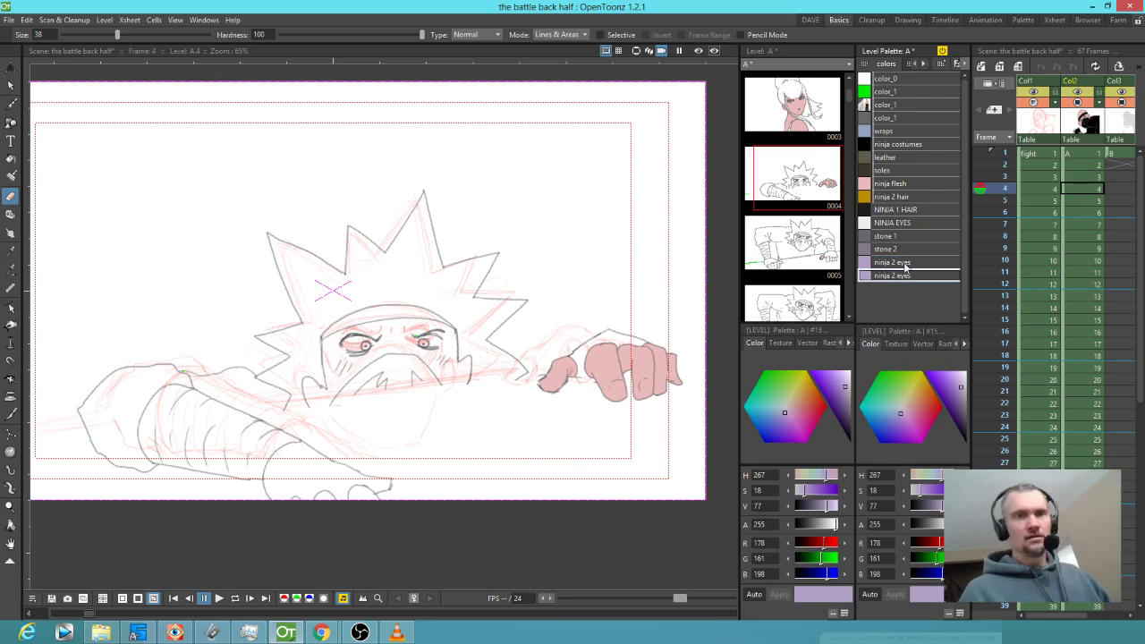
{"action": "left_click", "coordinate": [920, 401]}
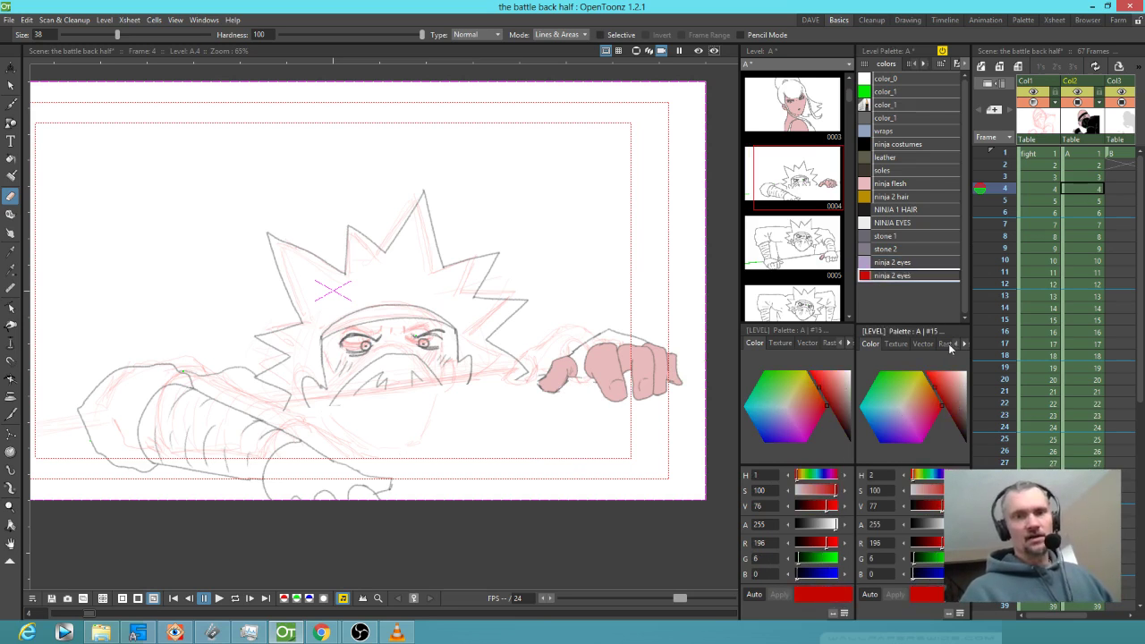
{"action": "double_click", "coordinate": [914, 274]}
{"action": "type", "text": "red"}
{"action": "key", "text": "Return"}
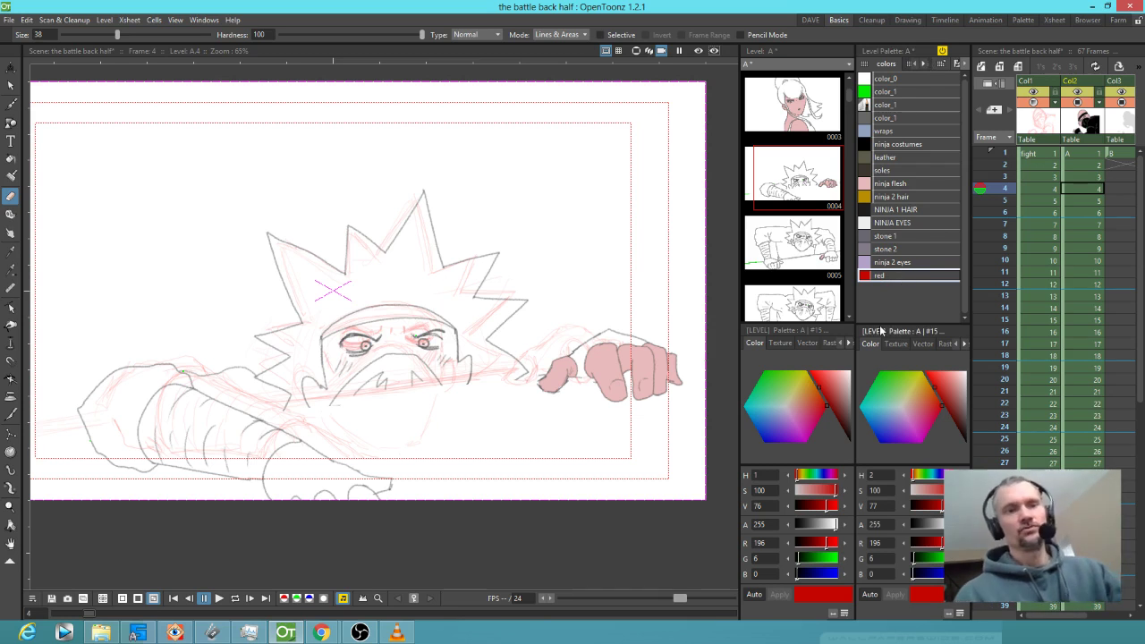
- Draw a straight red line of thickness 5 across frame 4 as the slanted ground line, extending past both image edges
{"action": "scroll", "coordinate": [456, 301], "scroll_direction": "down", "scroll_amount": 2}
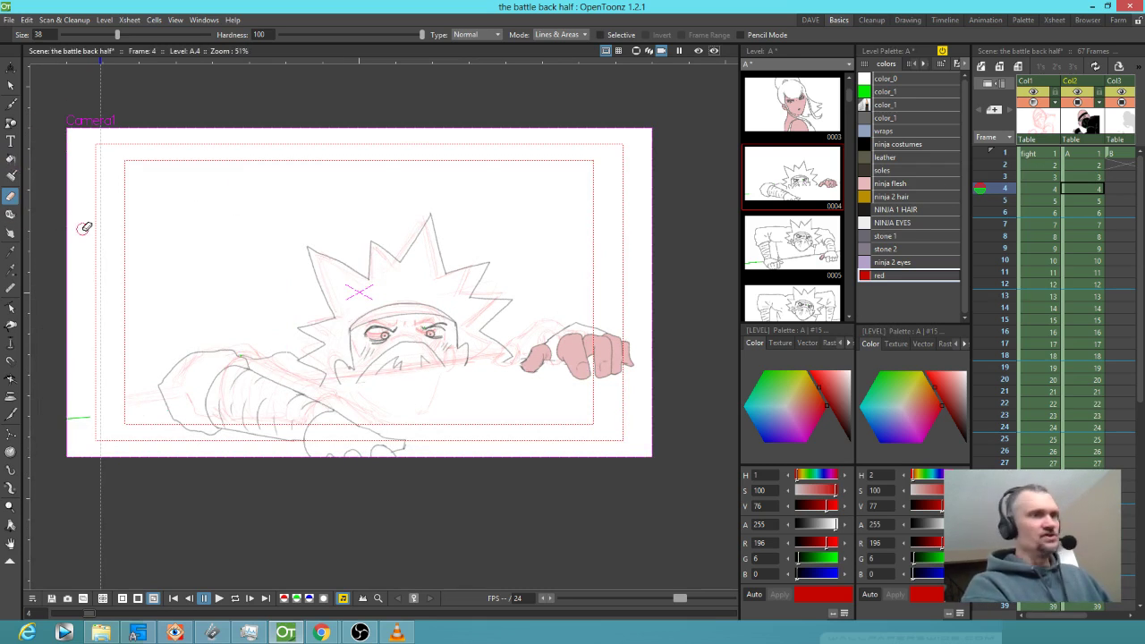
{"action": "key", "text": "g"}
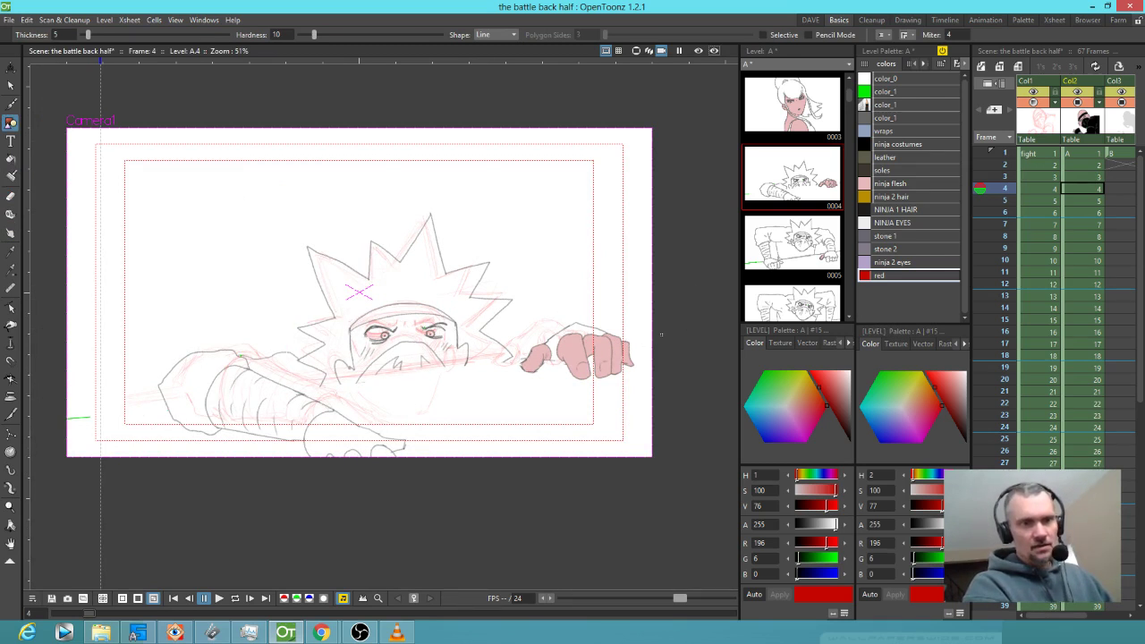
{"action": "mouse_move", "coordinate": [665, 332]}
{"action": "left_mouse_down"}
{"action": "mouse_move", "coordinate": [360, 355]}
{"action": "mouse_move", "coordinate": [34, 409]}
{"action": "mouse_move", "coordinate": [724, 372]}
{"action": "left_mouse_up"}
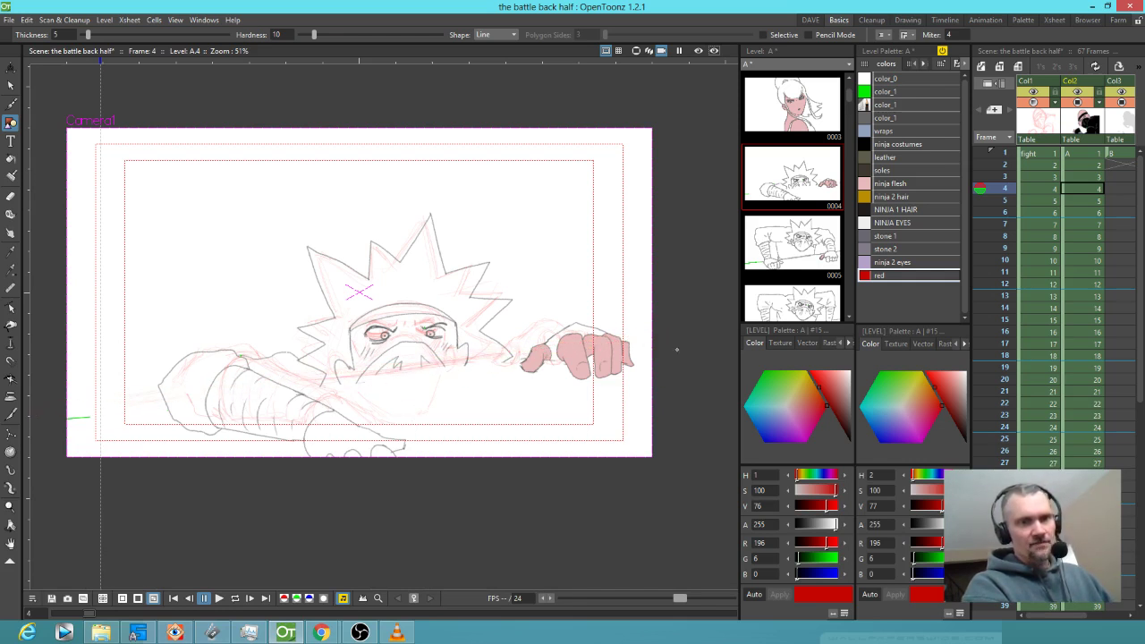
{"action": "left_click_drag", "start_coordinate": [664, 341], "coordinate": [27, 413]}
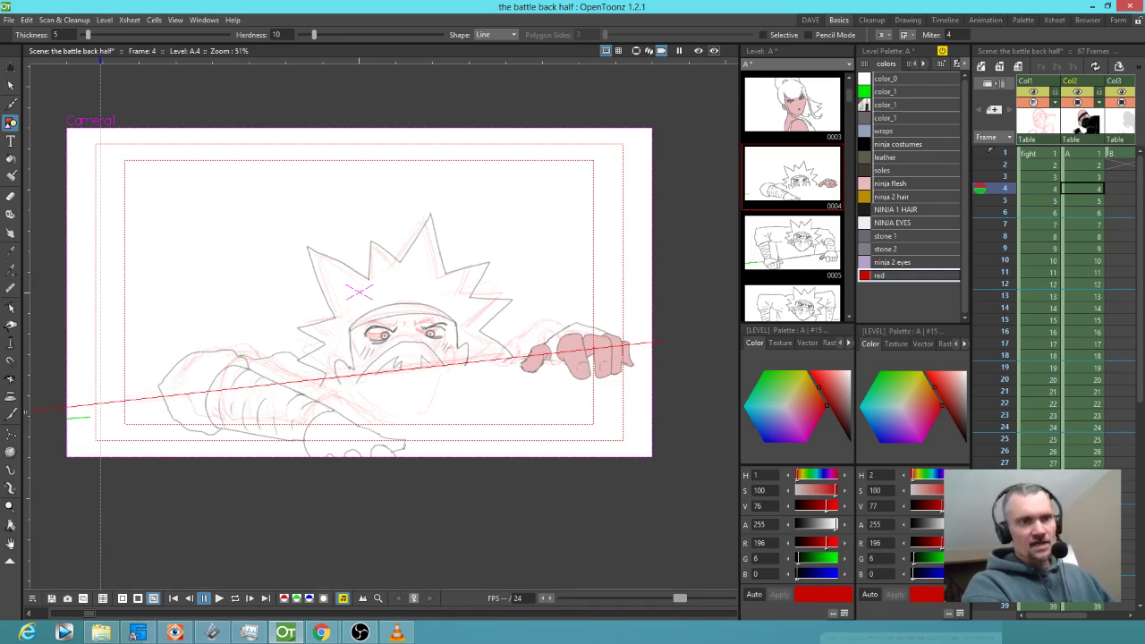
- Finish the red line across frame 4 and rename the "red" palette style to "red - deleteable"
{"action": "left_click_drag", "start_coordinate": [27, 413], "coordinate": [27, 413]}
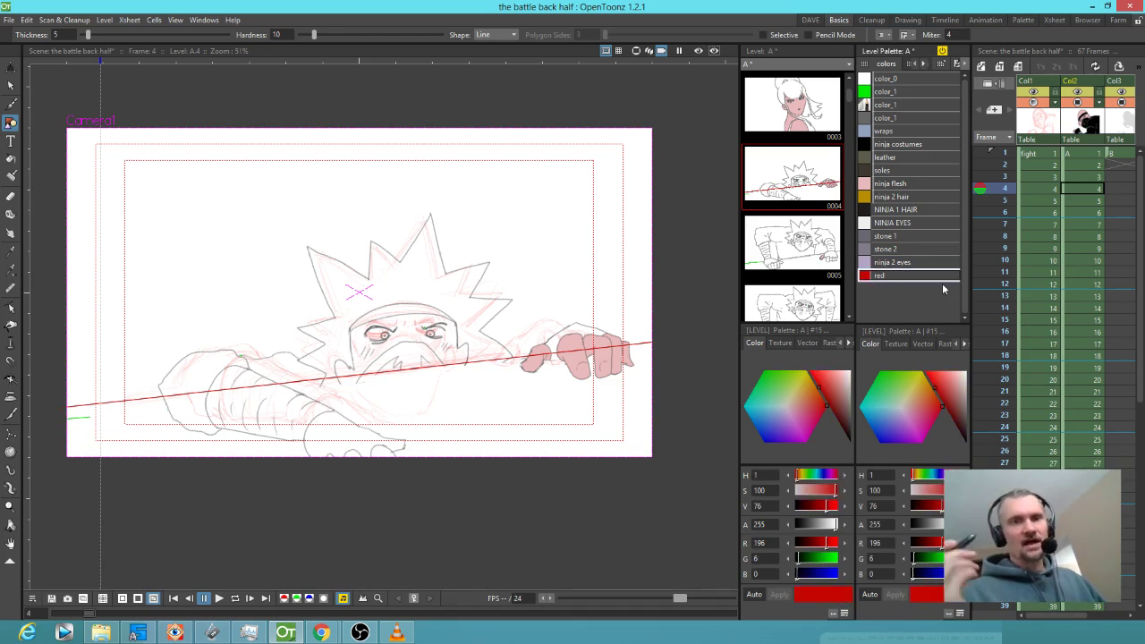
{"action": "double_click", "coordinate": [899, 279]}
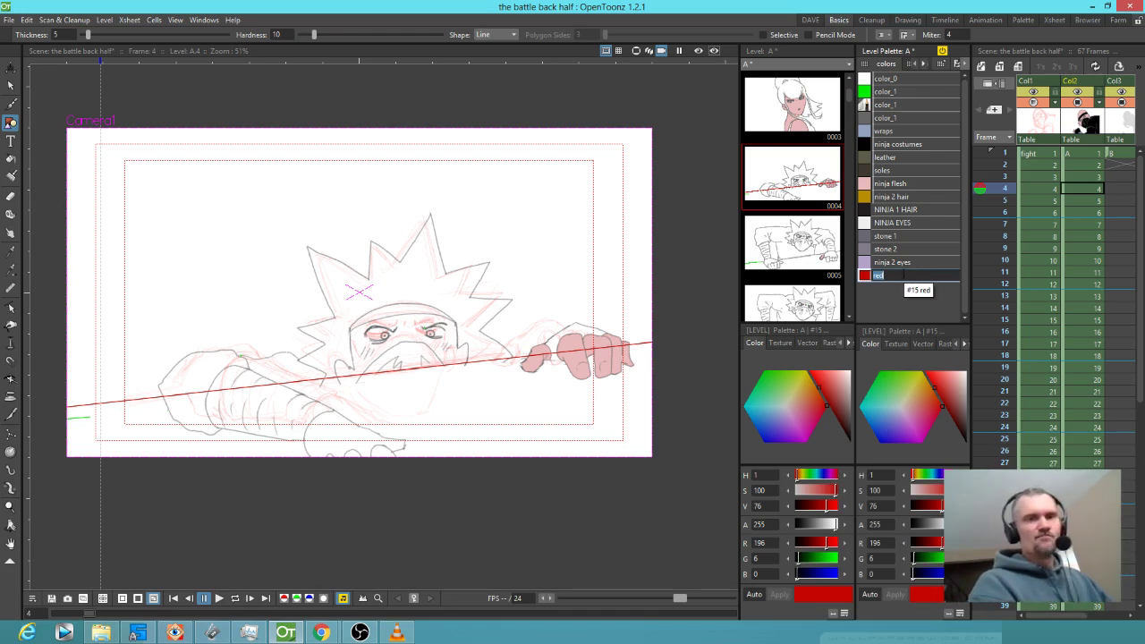
{"action": "key", "text": "Right"}
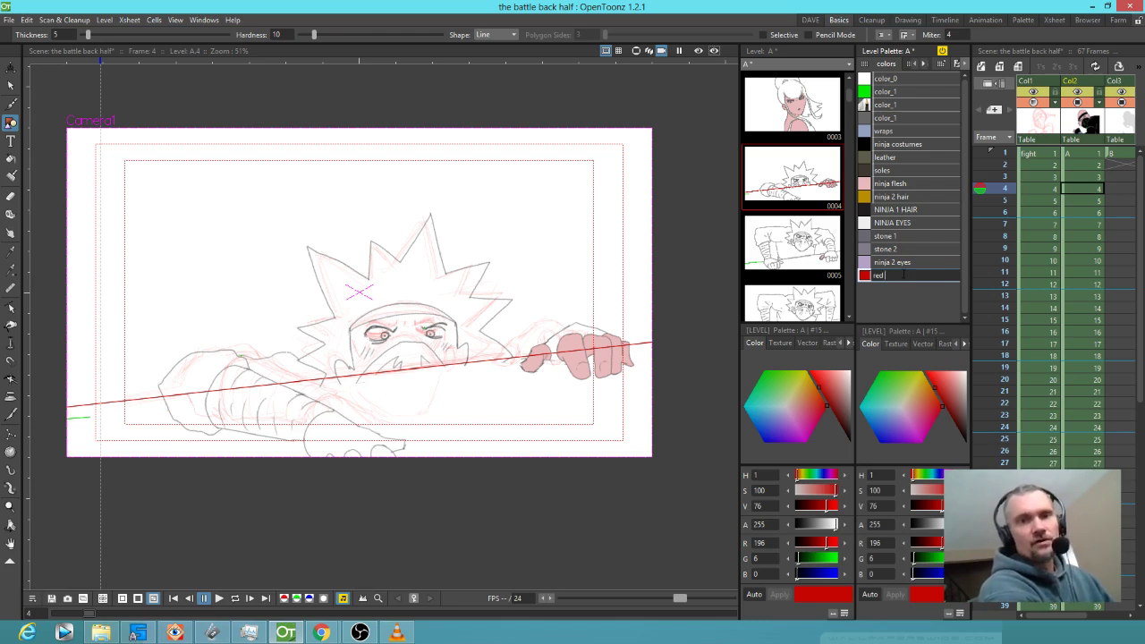
{"action": "type", "text": "-"}
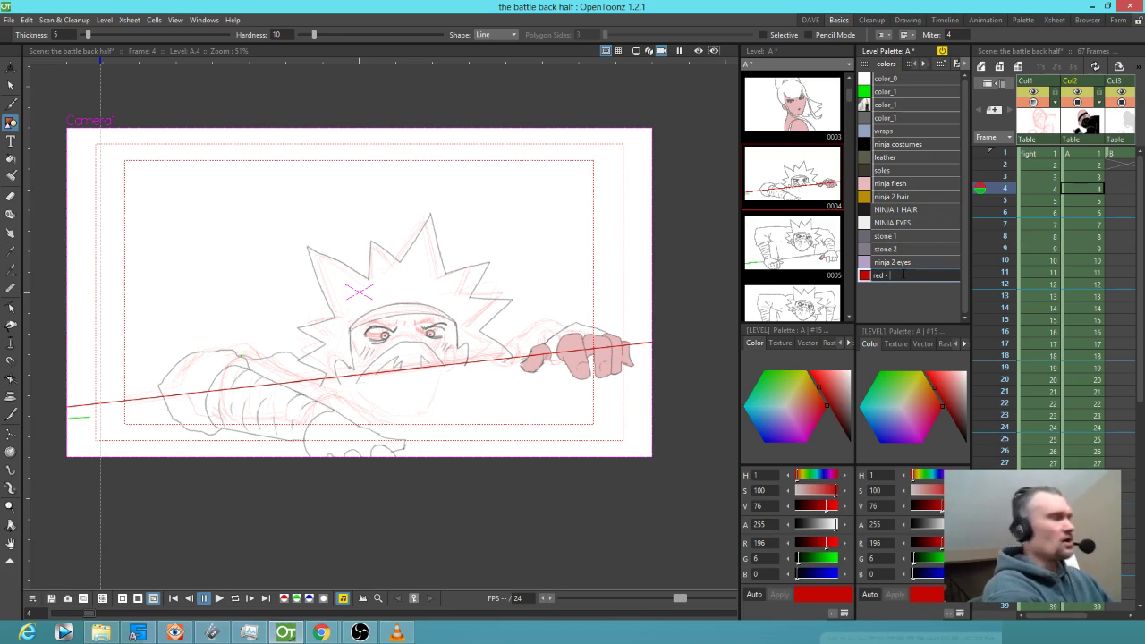
{"action": "type", "text": "delete"}
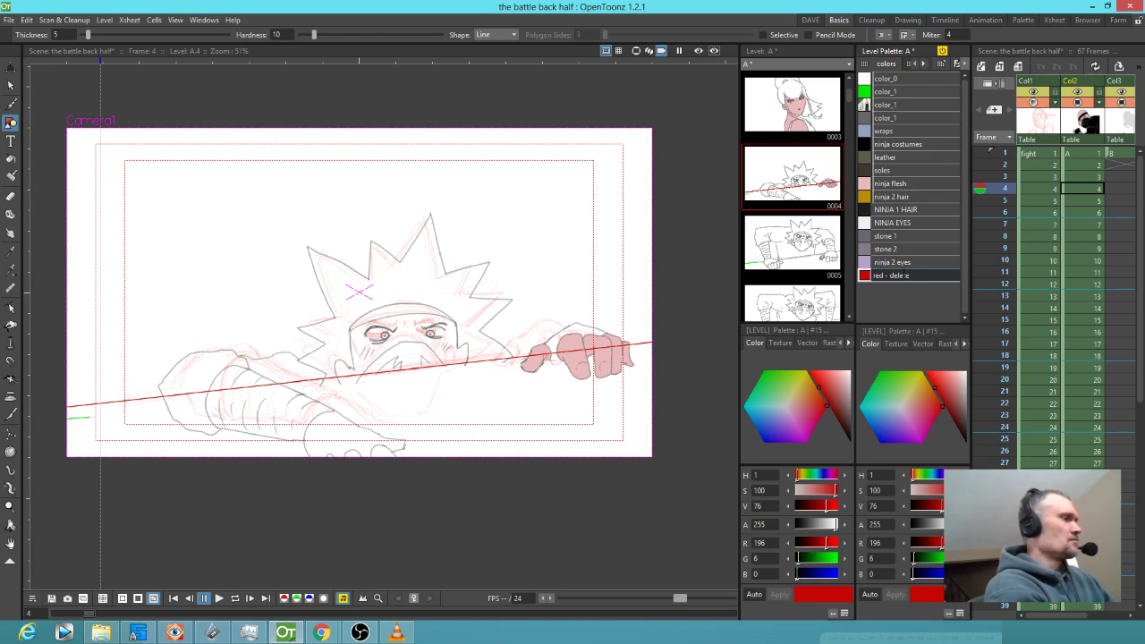
{"action": "type", "text": "able"}
{"action": "key", "text": "Return"}
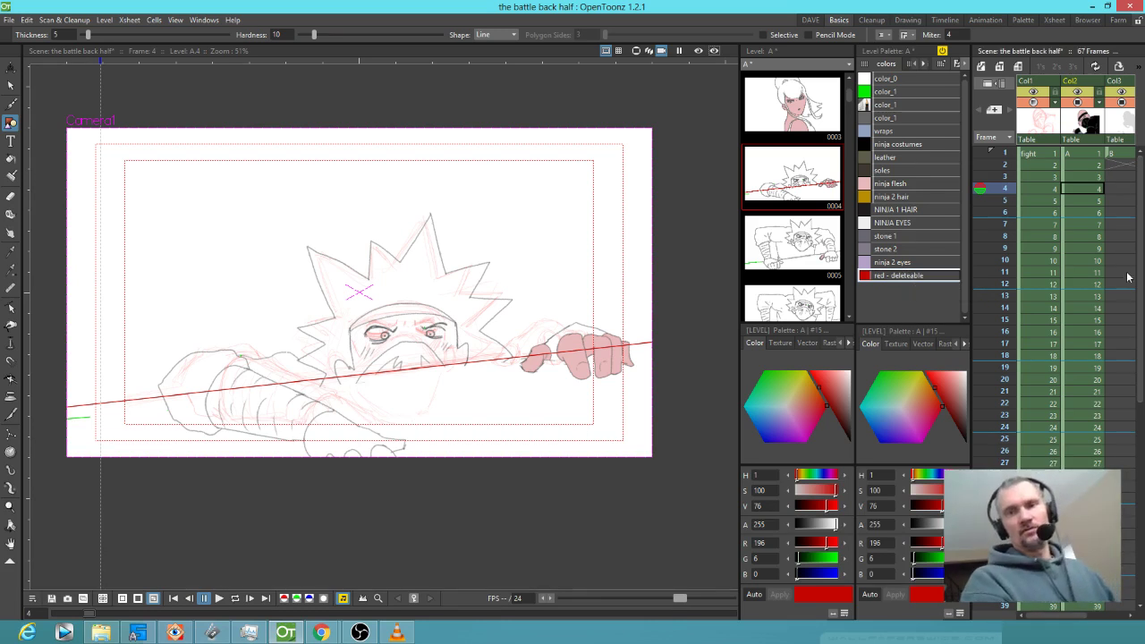
- Draw a straight red ground line across frame 5, tracing the onion-skinned line of frame 4 past both image edges
{"action": "left_click", "coordinate": [1077, 202]}
{"action": "left_click", "coordinate": [1085, 190]}
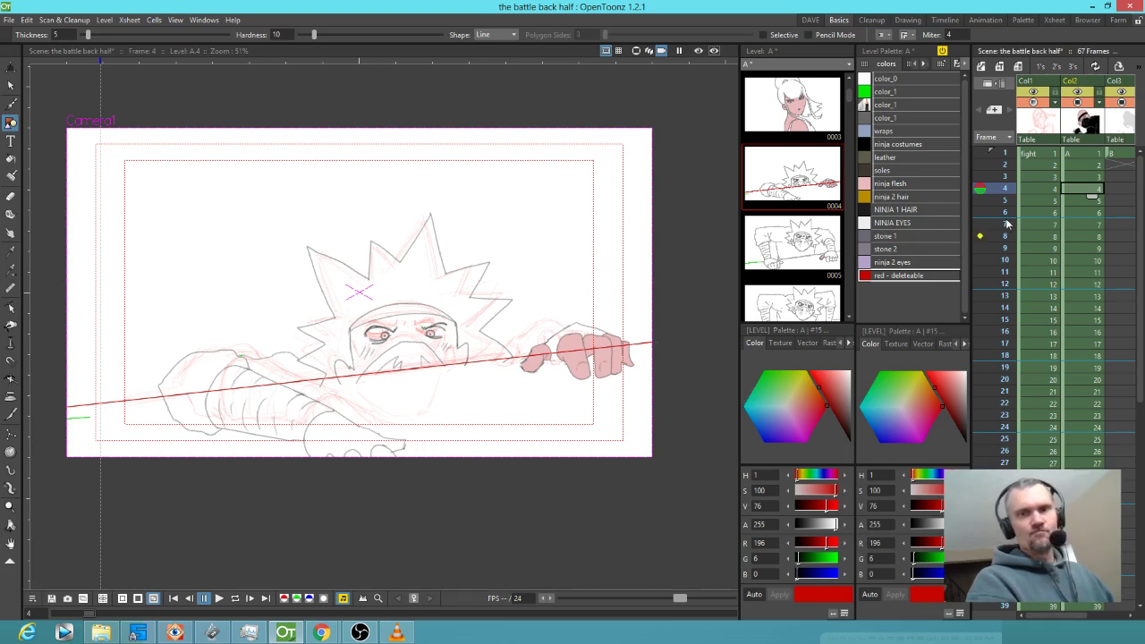
{"action": "left_click", "coordinate": [981, 177]}
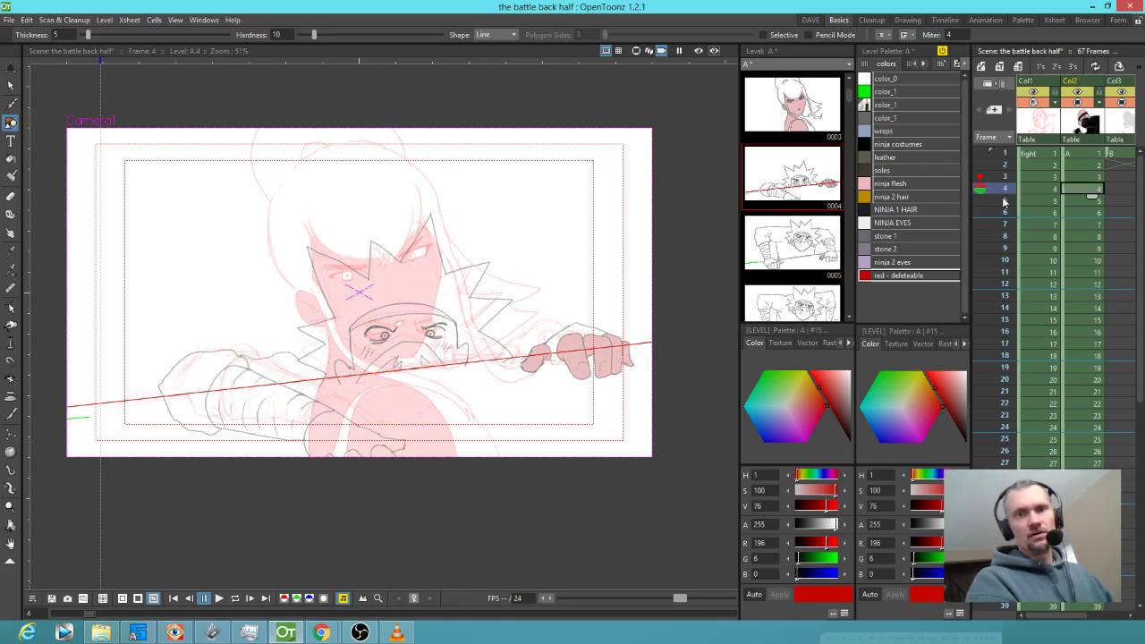
{"action": "left_click", "coordinate": [1005, 202]}
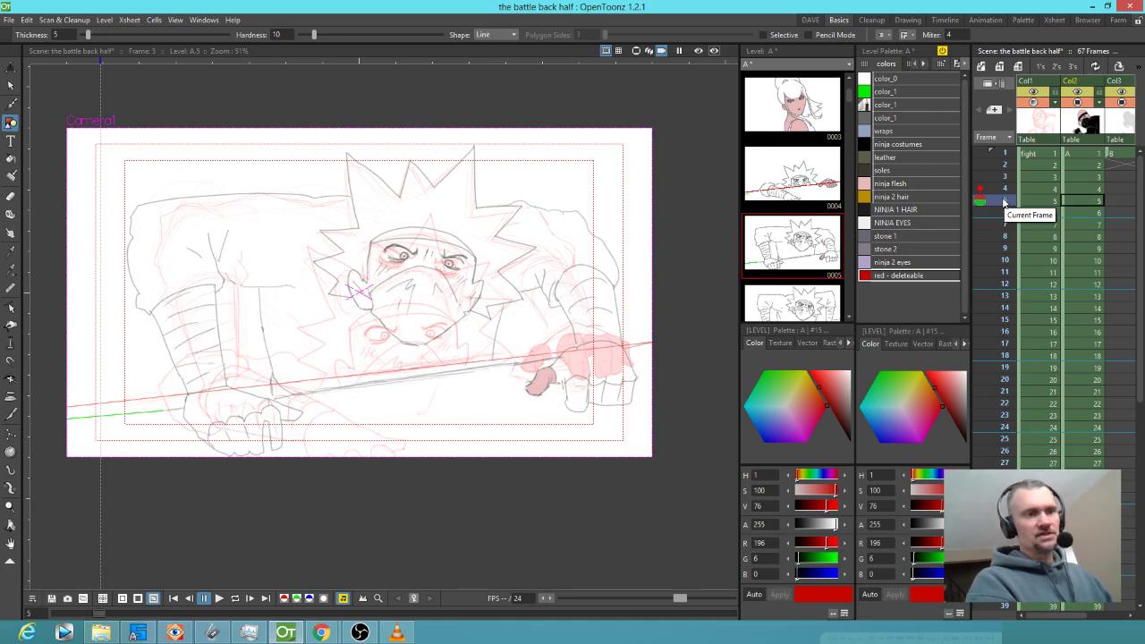
{"action": "mouse_move", "coordinate": [1004, 203]}
{"action": "left_mouse_down"}
{"action": "mouse_move", "coordinate": [1002, 178]}
{"action": "mouse_move", "coordinate": [999, 203]}
{"action": "left_mouse_up"}
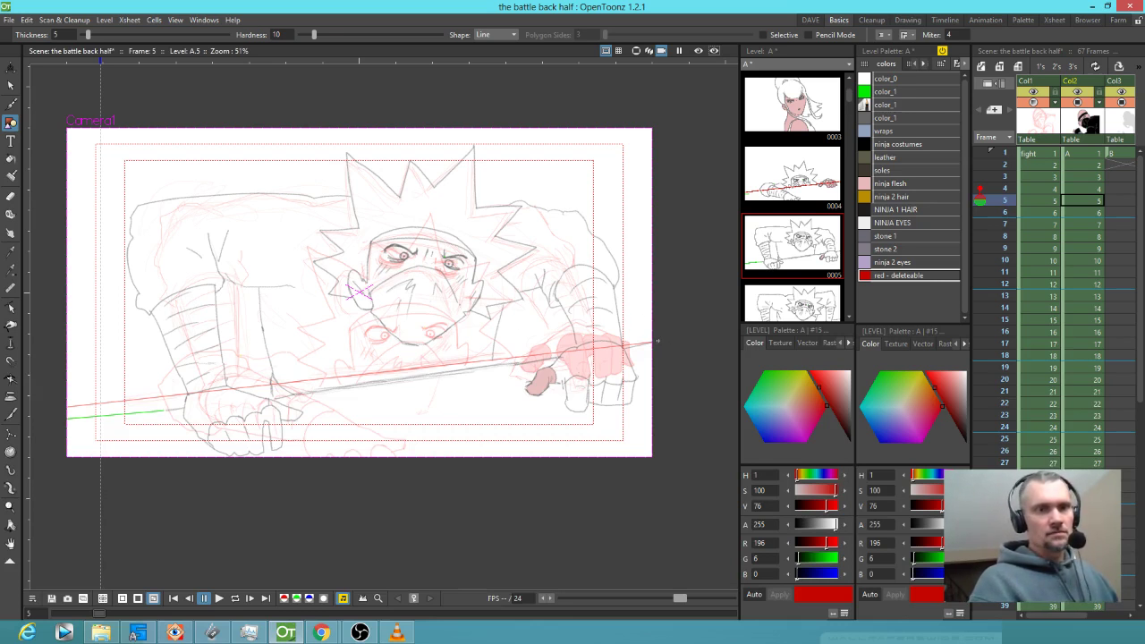
{"action": "left_click_drag", "start_coordinate": [639, 342], "coordinate": [29, 414]}
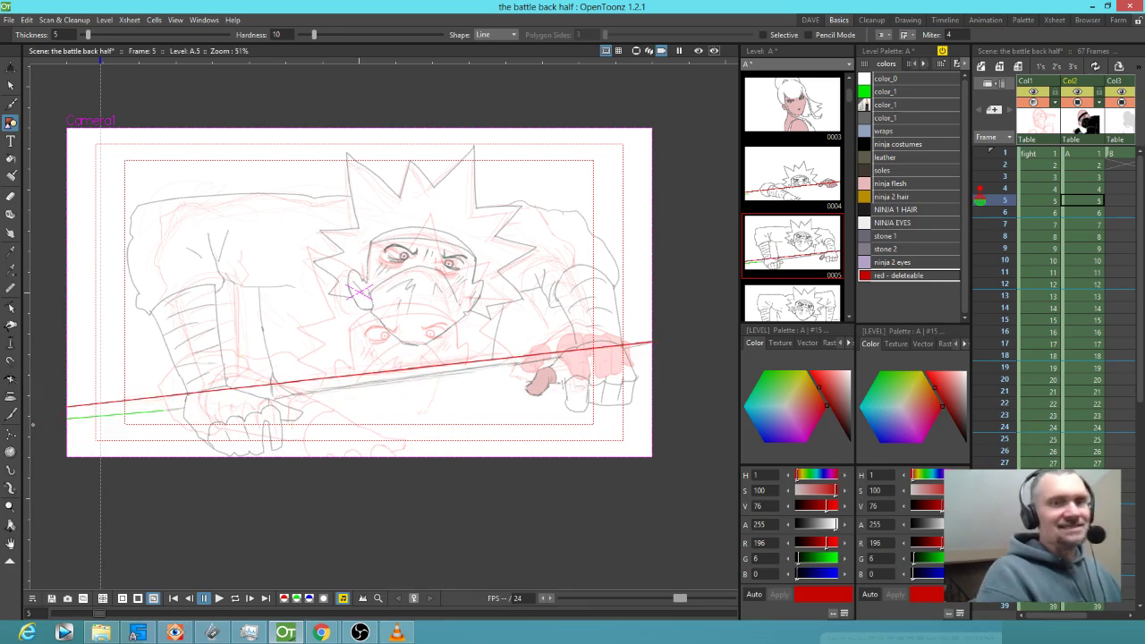
- Draw the same slanted red ground line across frames 6 and 7, tracing the previous frame's line past both image edges
{"action": "left_click", "coordinate": [1087, 213]}
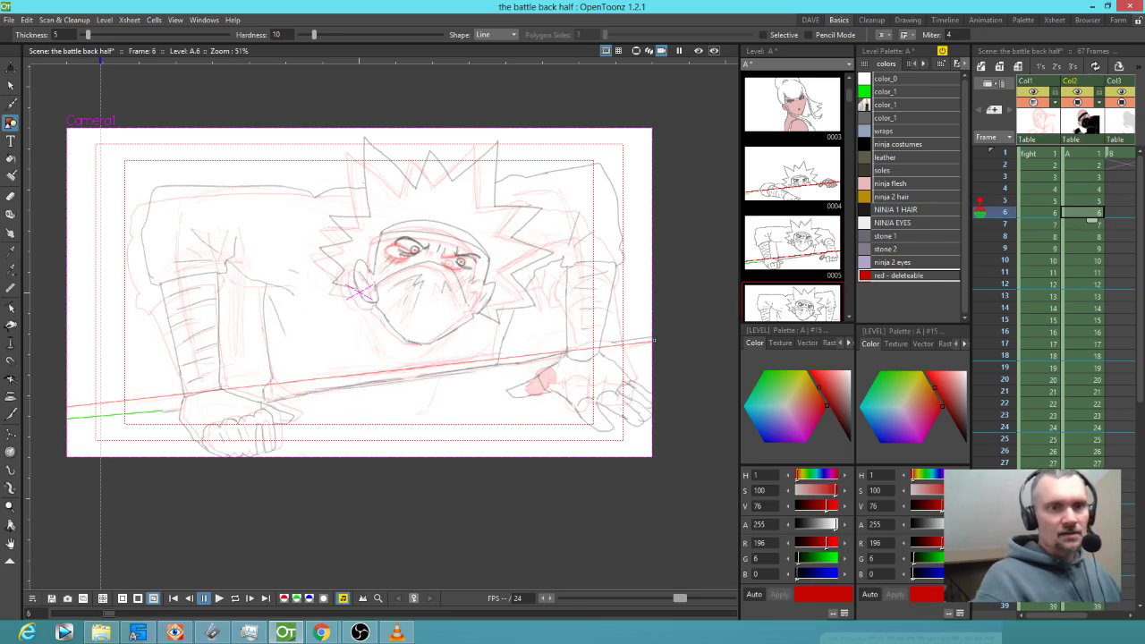
{"action": "left_click_drag", "start_coordinate": [639, 342], "coordinate": [28, 417]}
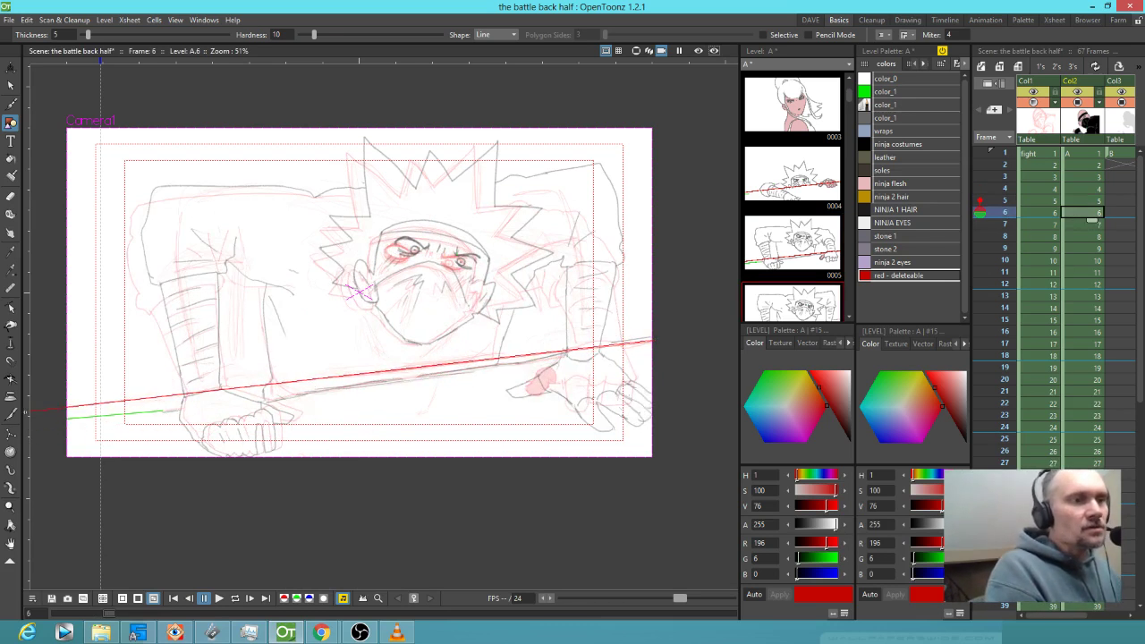
{"action": "left_click", "coordinate": [1083, 225]}
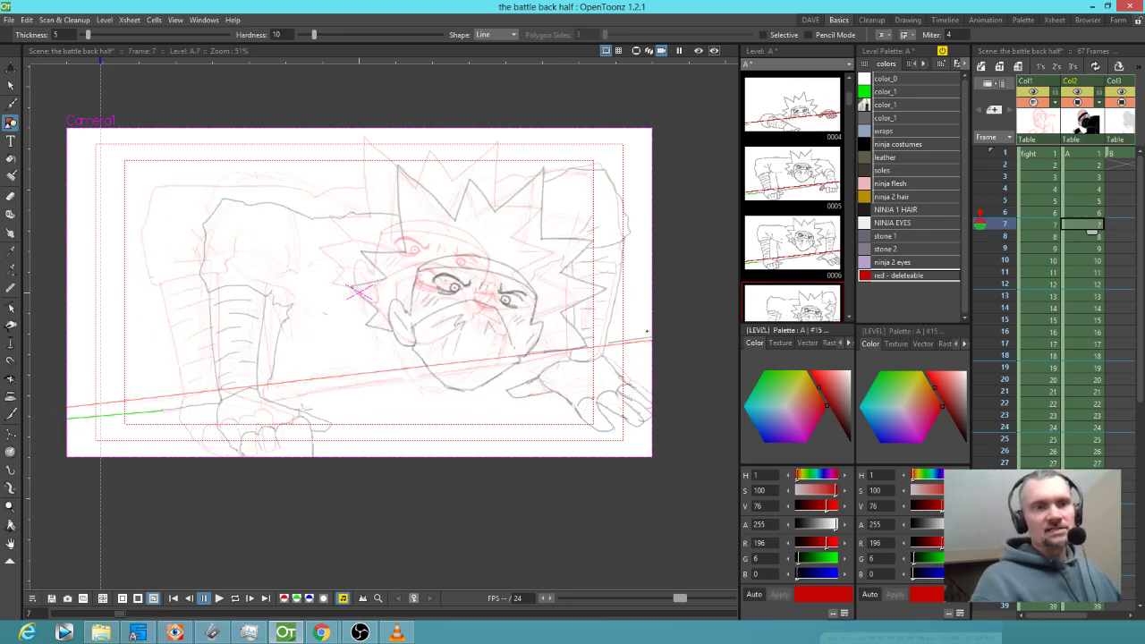
{"action": "left_click_drag", "start_coordinate": [654, 340], "coordinate": [44, 410]}
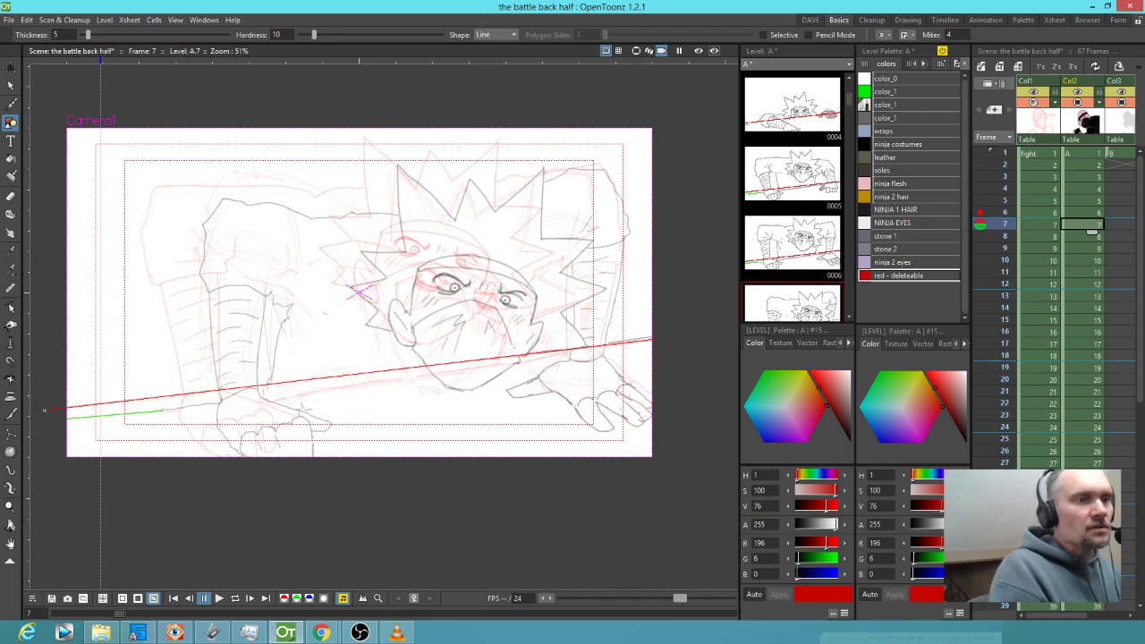
- Turn off the onion skin of the previous frame at frame 8 and flip through frames 1 to 8 to check the ground line
{"action": "left_click", "coordinate": [1082, 236]}
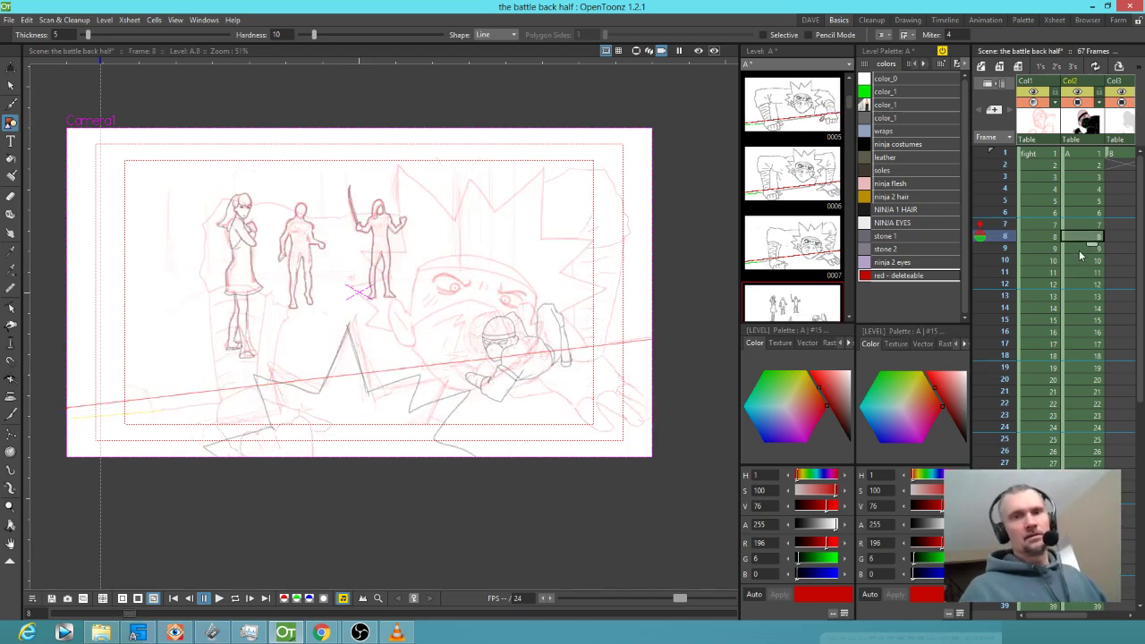
{"action": "left_click", "coordinate": [981, 225]}
{"action": "mouse_move", "coordinate": [1011, 242]}
{"action": "left_mouse_down"}
{"action": "mouse_move", "coordinate": [1006, 203]}
{"action": "mouse_move", "coordinate": [1005, 224]}
{"action": "left_mouse_up"}
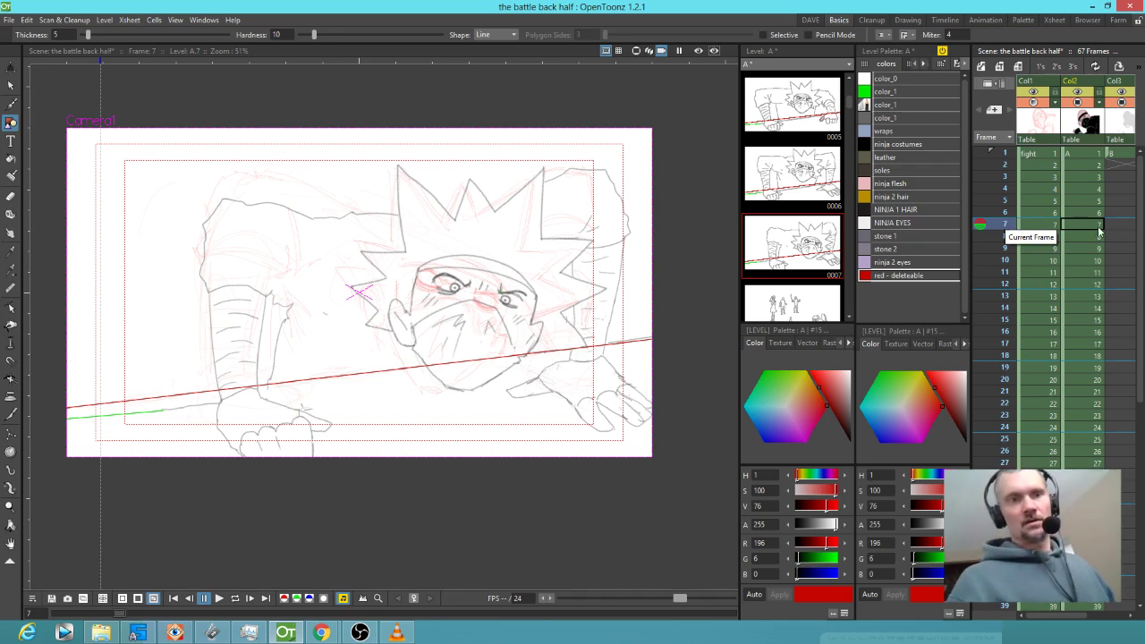
{"action": "left_click", "coordinate": [998, 153]}
{"action": "left_click_drag", "start_coordinate": [998, 153], "coordinate": [990, 236]}
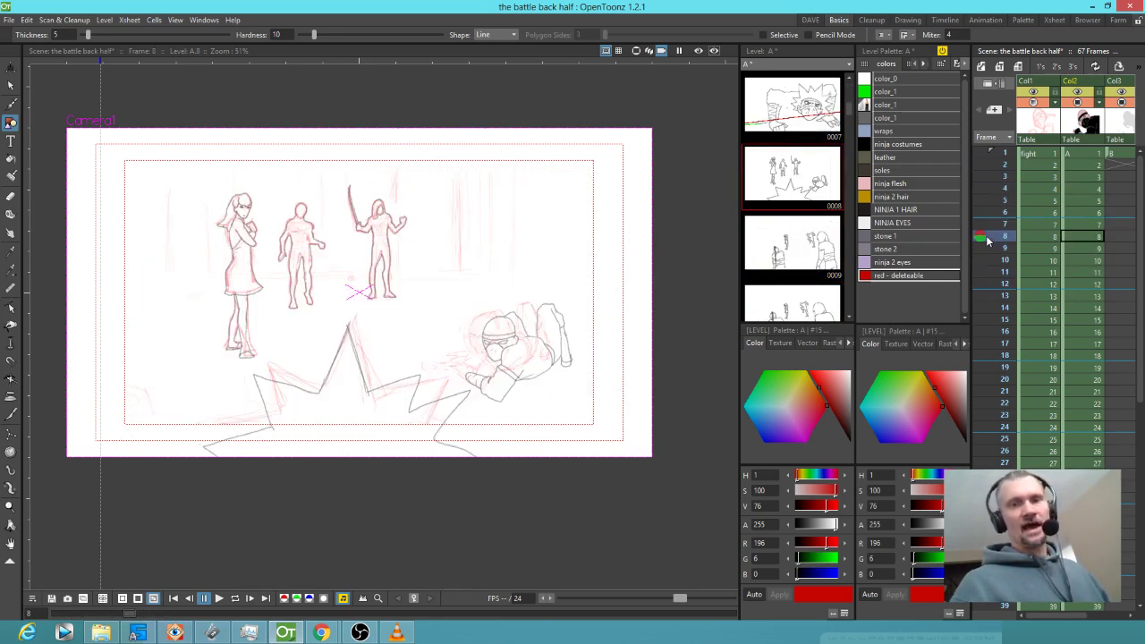
{"action": "left_click", "coordinate": [1093, 227]}
{"action": "left_click", "coordinate": [1091, 238]}
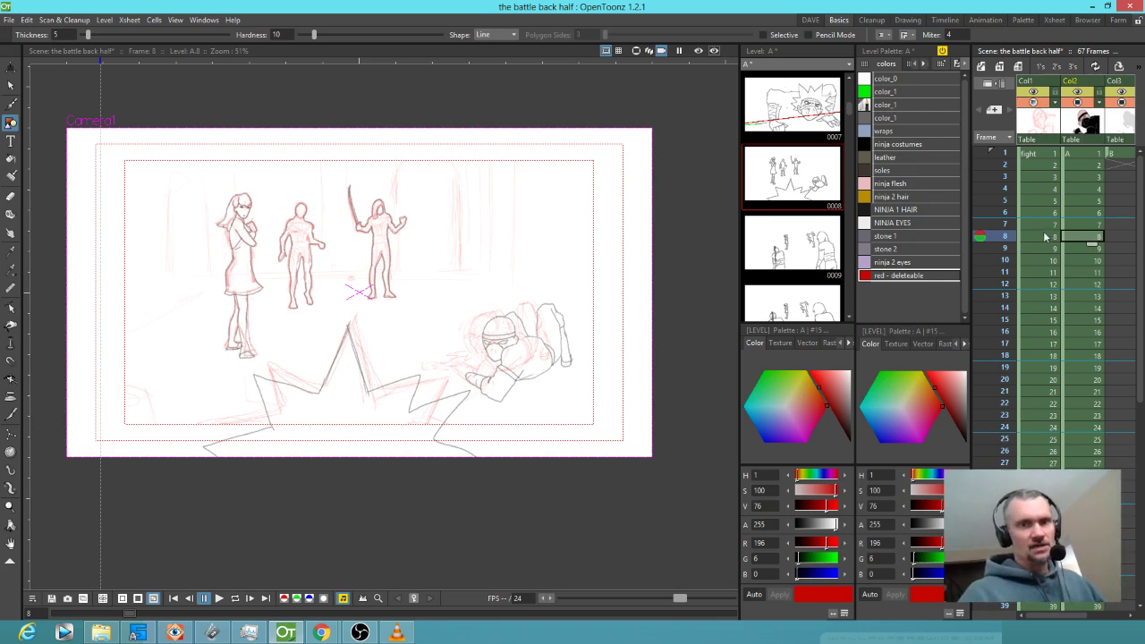
- Hide the rough fight drawings of the first column from the camera view and rename that column "sketch"
{"action": "left_click", "coordinate": [1055, 236]}
{"action": "left_click", "coordinate": [1055, 115]}
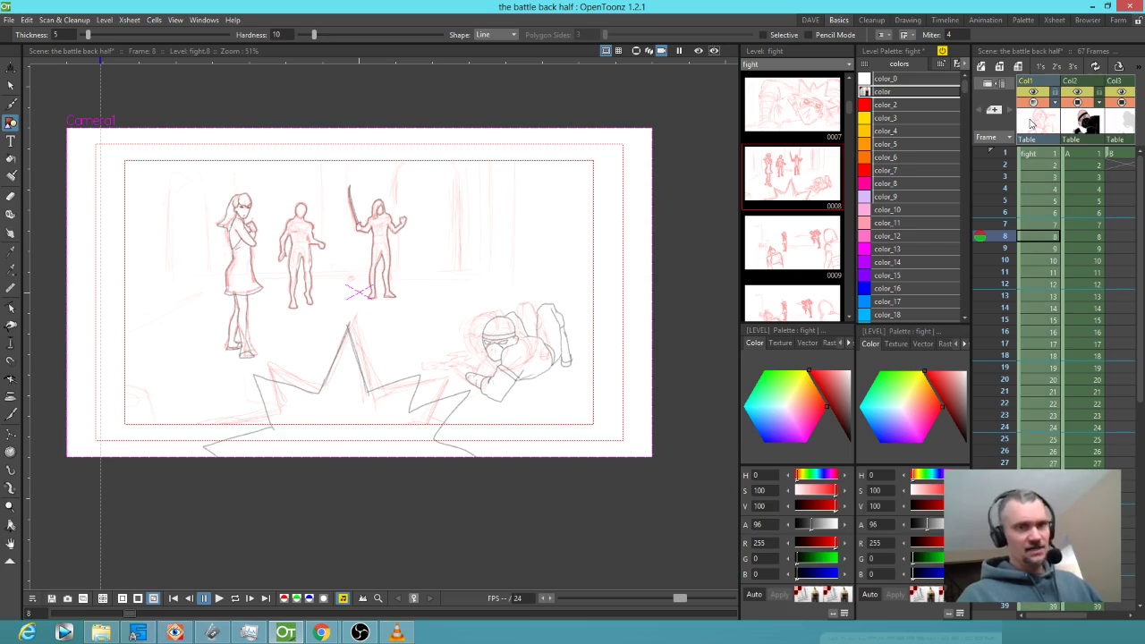
{"action": "left_click", "coordinate": [1004, 260]}
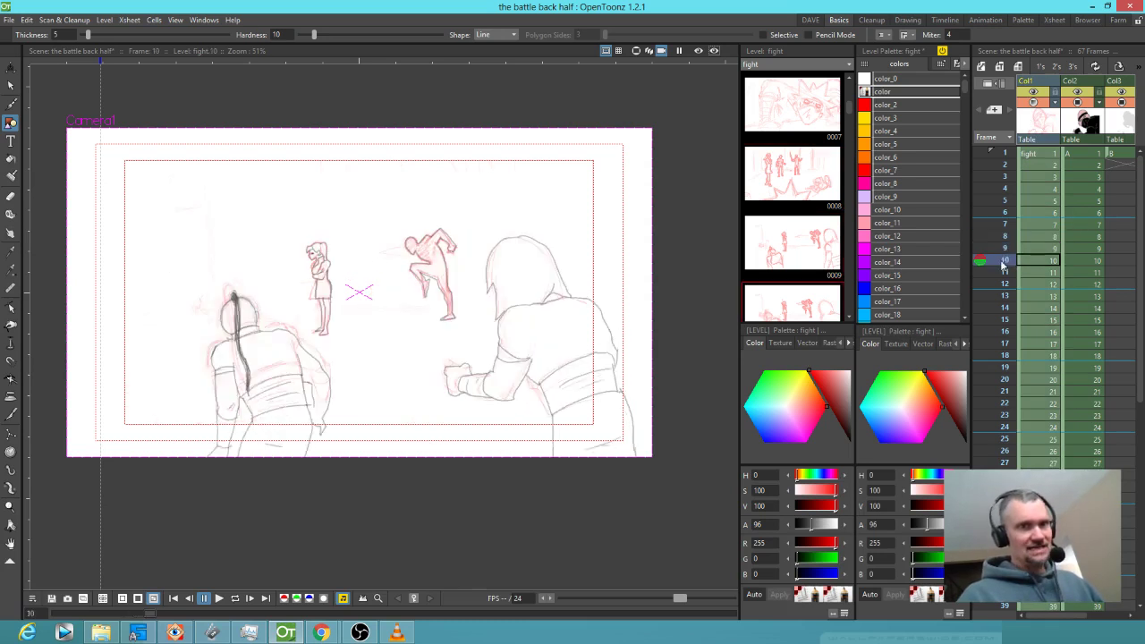
{"action": "left_click", "coordinate": [1004, 272]}
{"action": "left_click", "coordinate": [1004, 284]}
{"action": "left_click", "coordinate": [1005, 272]}
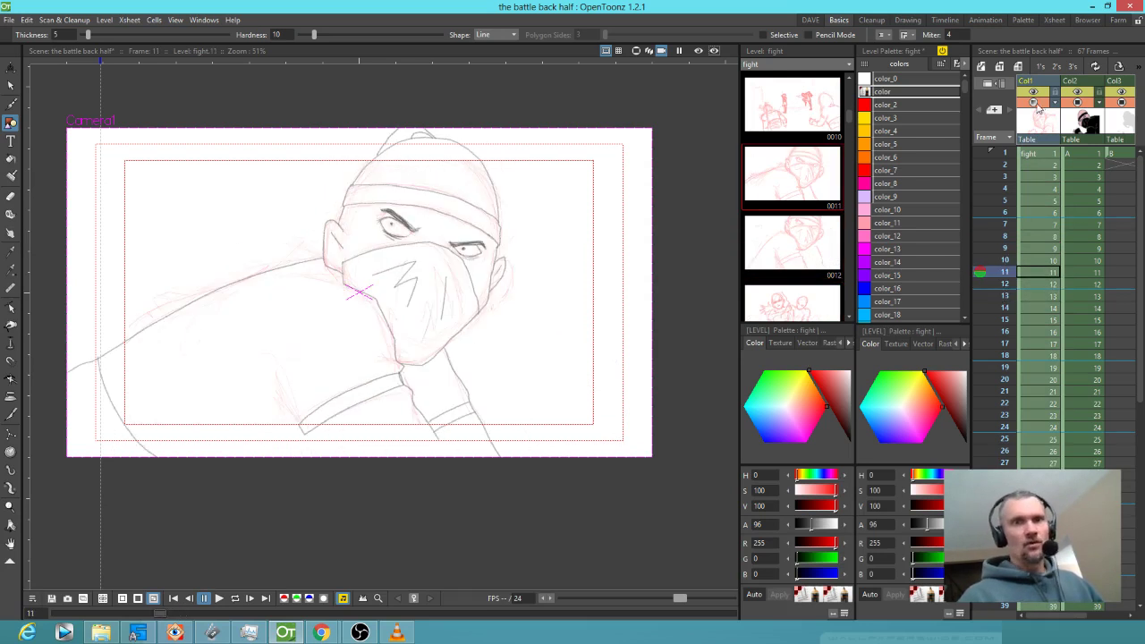
{"action": "left_click", "coordinate": [1033, 103]}
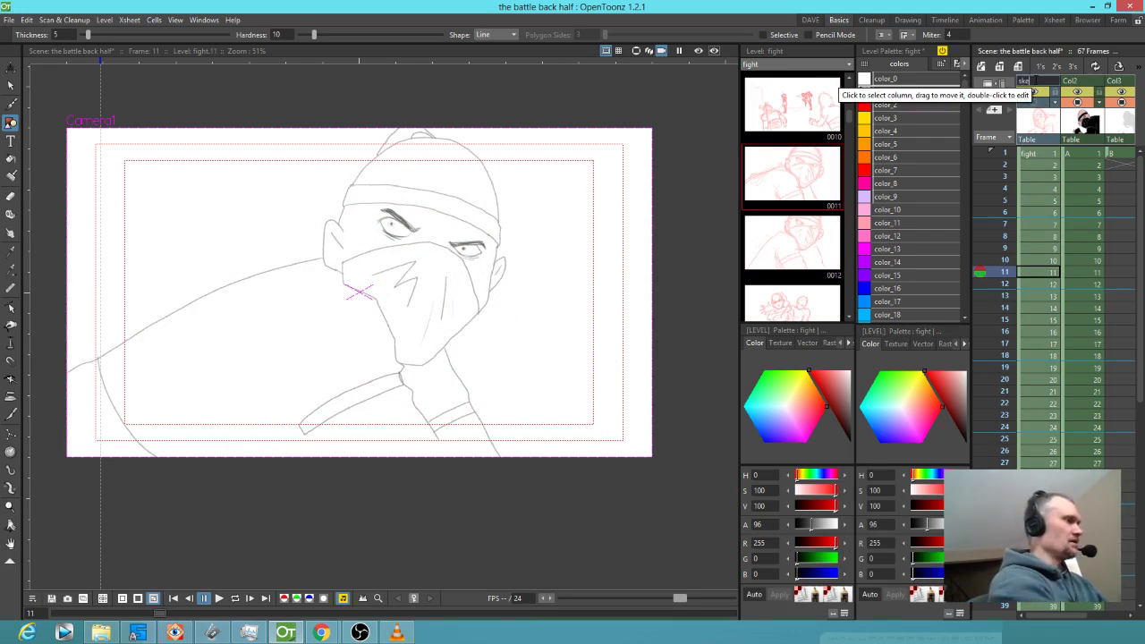
{"action": "key", "text": "Return"}
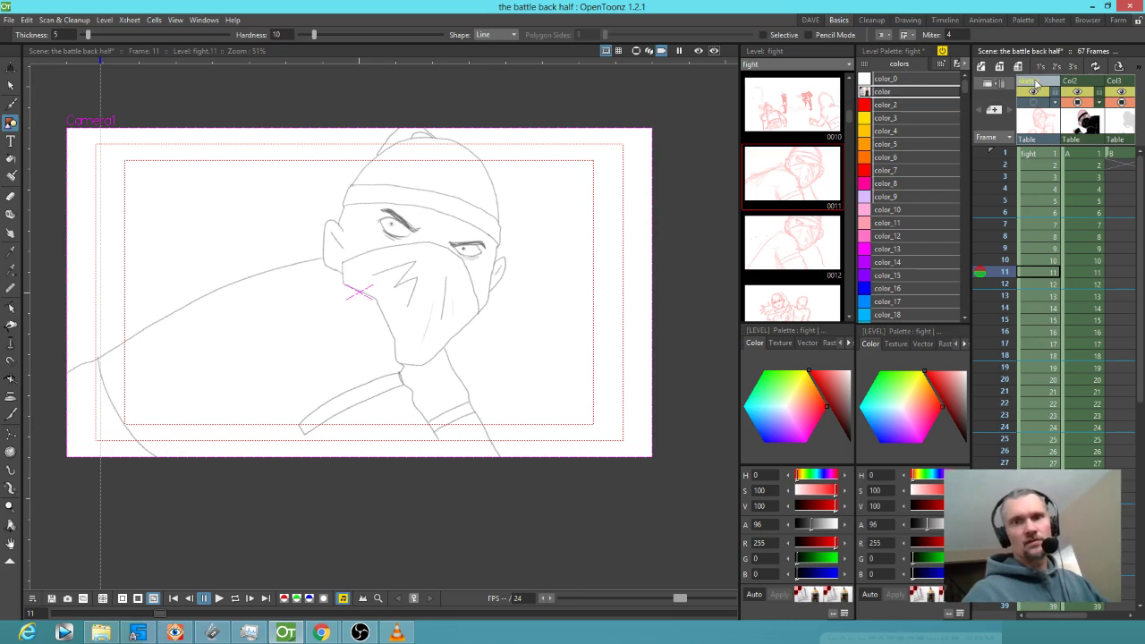
- Rename the second column, which holds level A, as "ink n paint"
{"action": "left_click", "coordinate": [1078, 83]}
{"action": "type", "text": "ink n paint"}
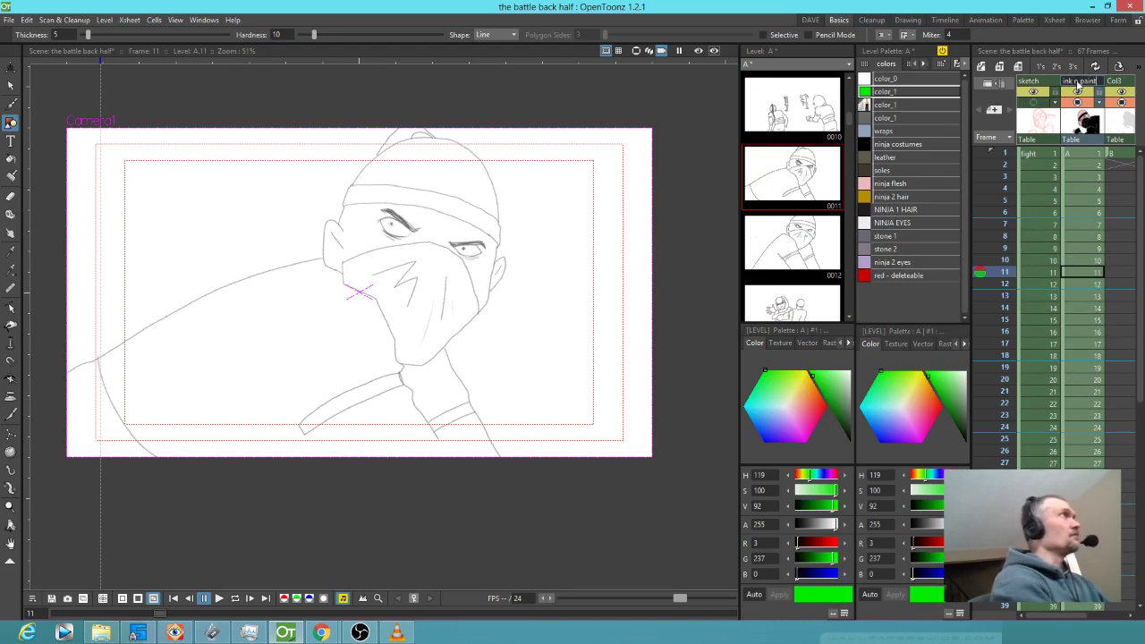
{"action": "key", "text": "Return"}
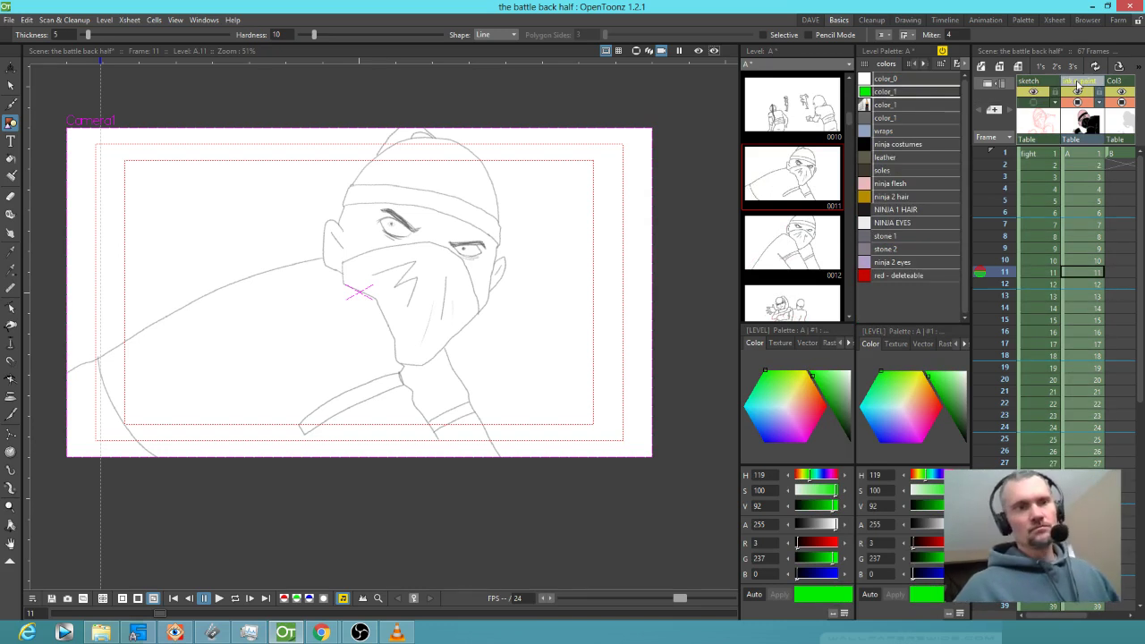
- Look through the inked drawings up to frame 36 with the sketch hidden, examining the line work at closer zoom
{"action": "mouse_move", "coordinate": [1002, 159]}
{"action": "left_mouse_down"}
{"action": "mouse_move", "coordinate": [975, 410]}
{"action": "mouse_move", "coordinate": [975, 398]}
{"action": "mouse_move", "coordinate": [1006, 430]}
{"action": "left_mouse_up"}
{"action": "scroll", "coordinate": [1006, 430], "scroll_direction": "down", "scroll_amount": 5}
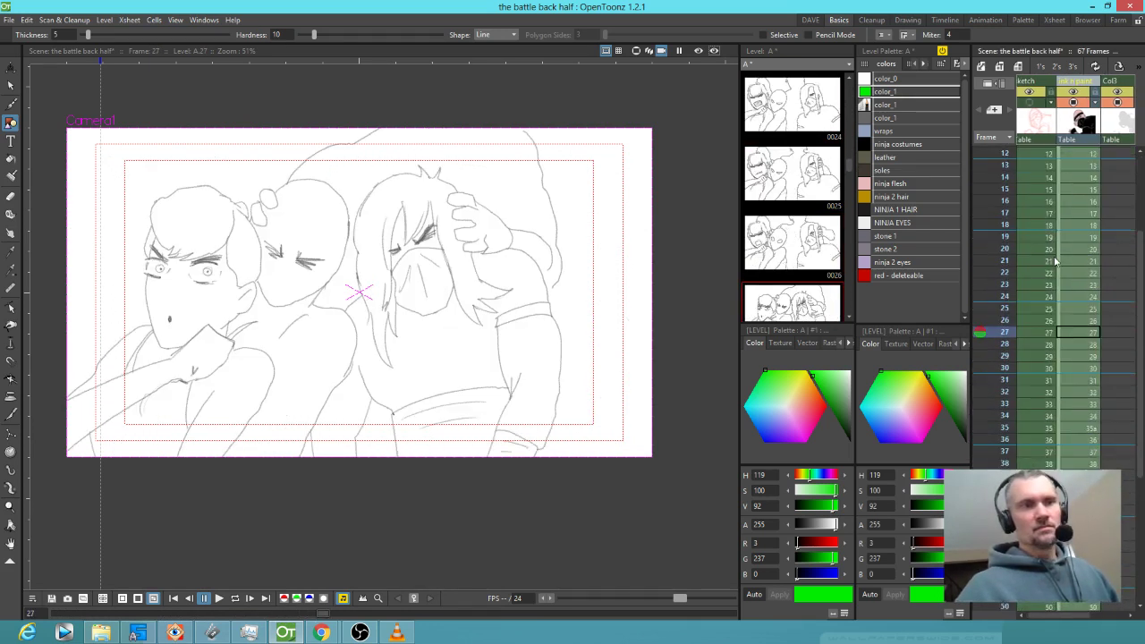
{"action": "left_click_drag", "start_coordinate": [1004, 280], "coordinate": [1004, 303]}
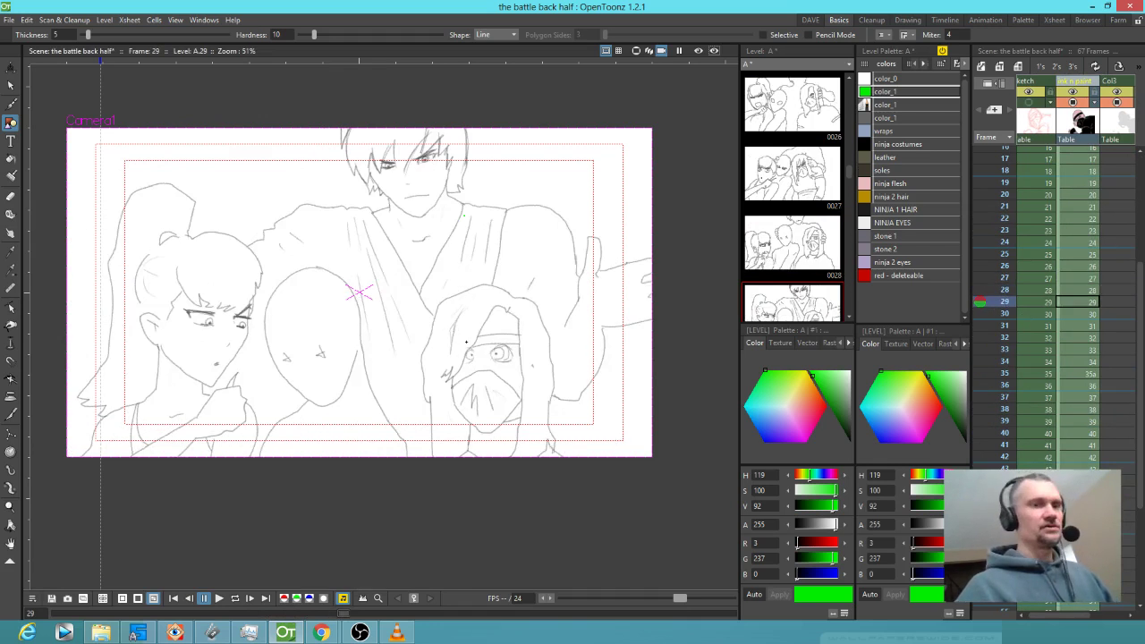
{"action": "key", "text": "n"}
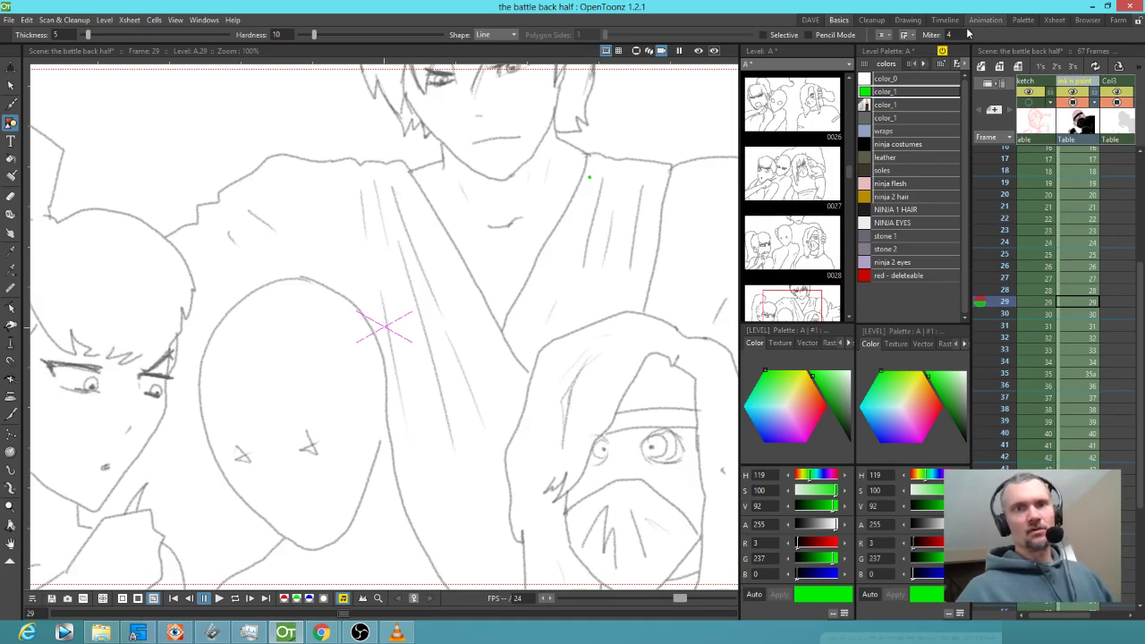
{"action": "left_click", "coordinate": [811, 20]}
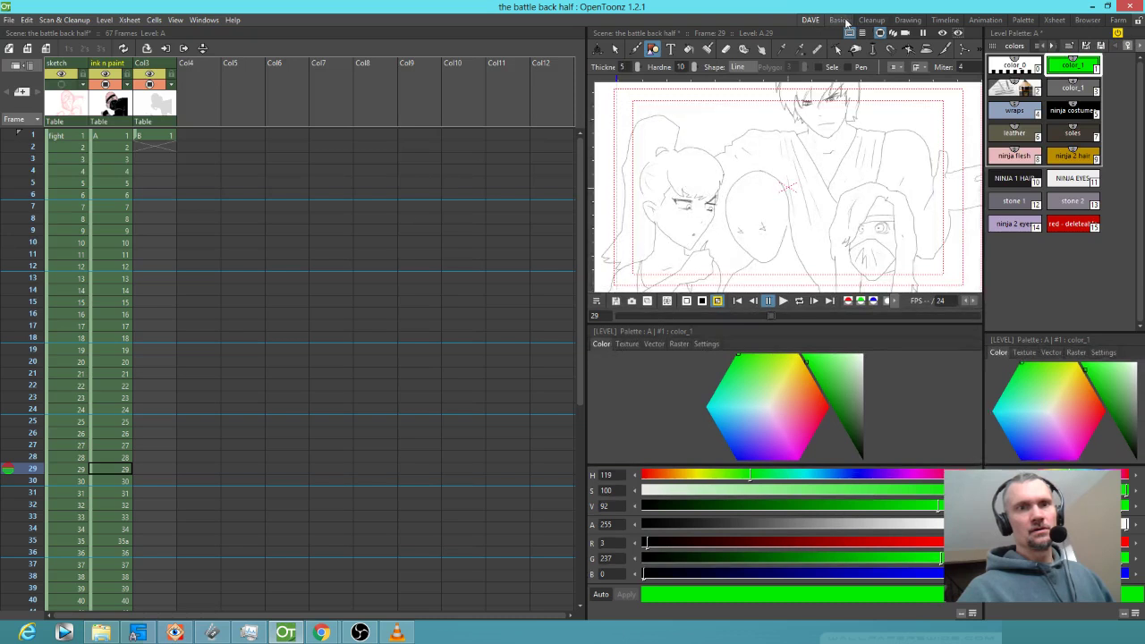
{"action": "left_click", "coordinate": [840, 20]}
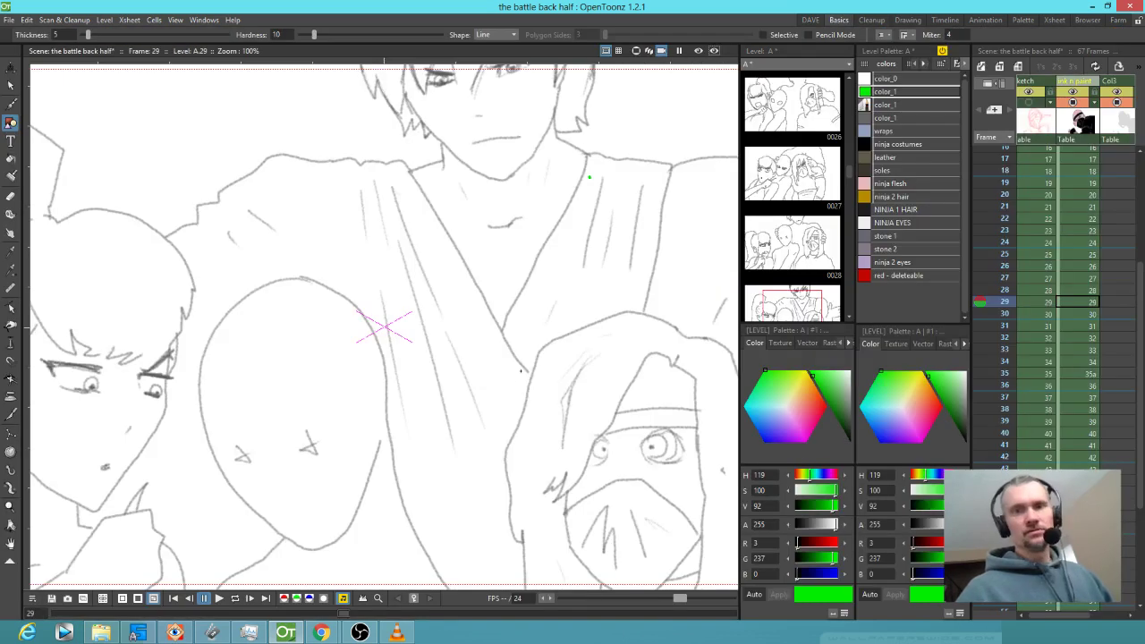
{"action": "key", "text": "grave"}
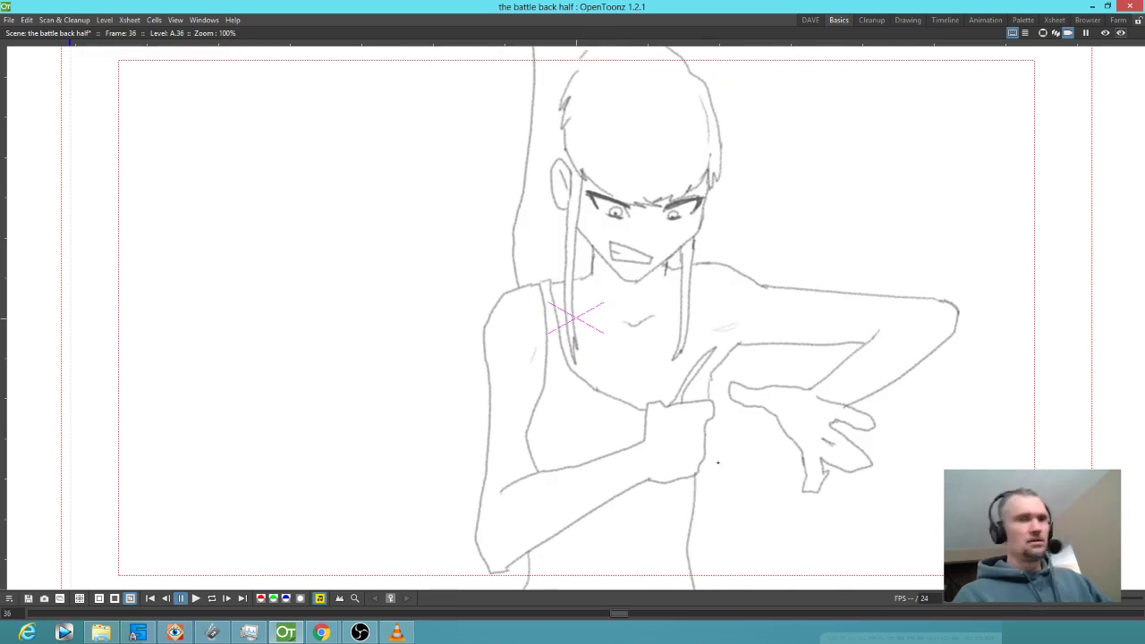
{"action": "key", "text": "grave"}
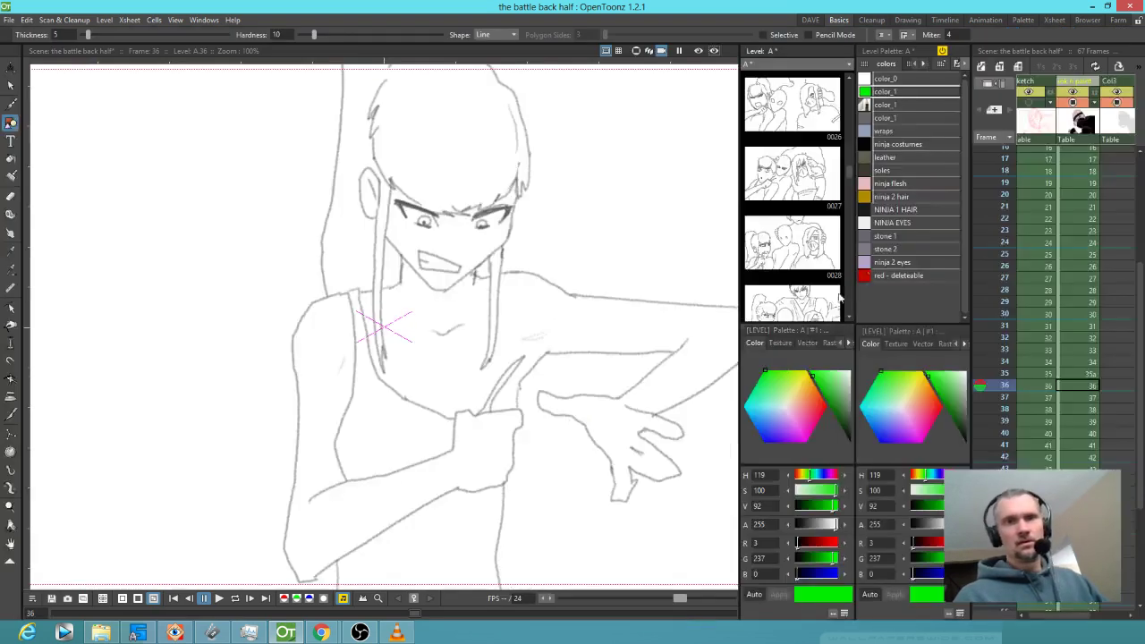
- Using the grey textured color_1 style, redraw the woman's torso edge beside her fist and add the short line under her raised arm in frame 36
{"action": "left_click", "coordinate": [899, 105]}
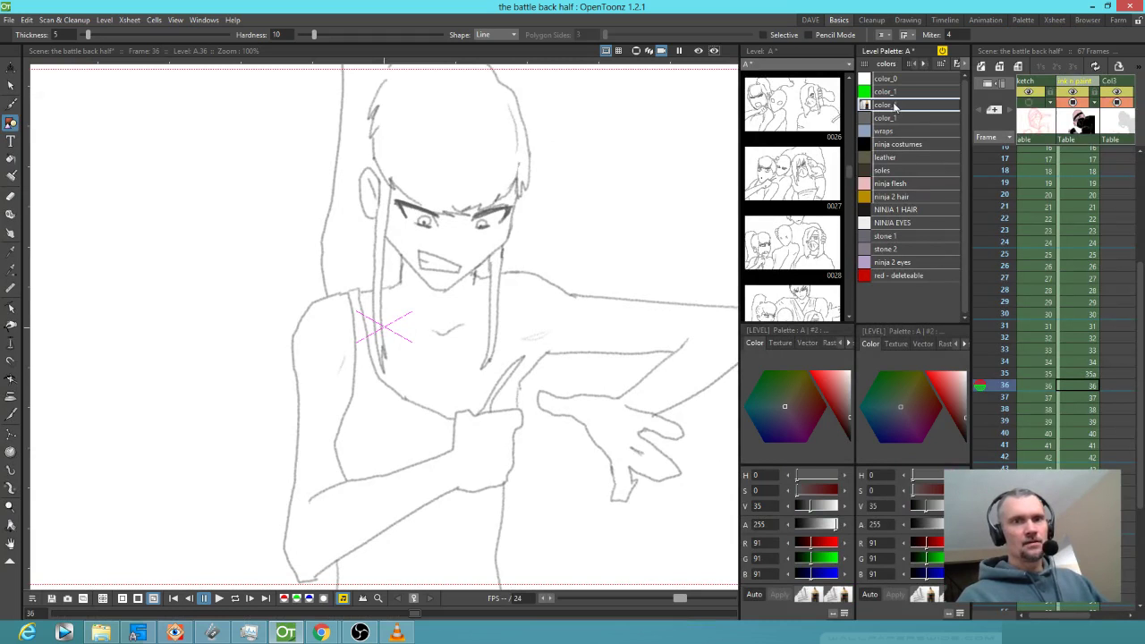
{"action": "left_click", "coordinate": [1088, 374]}
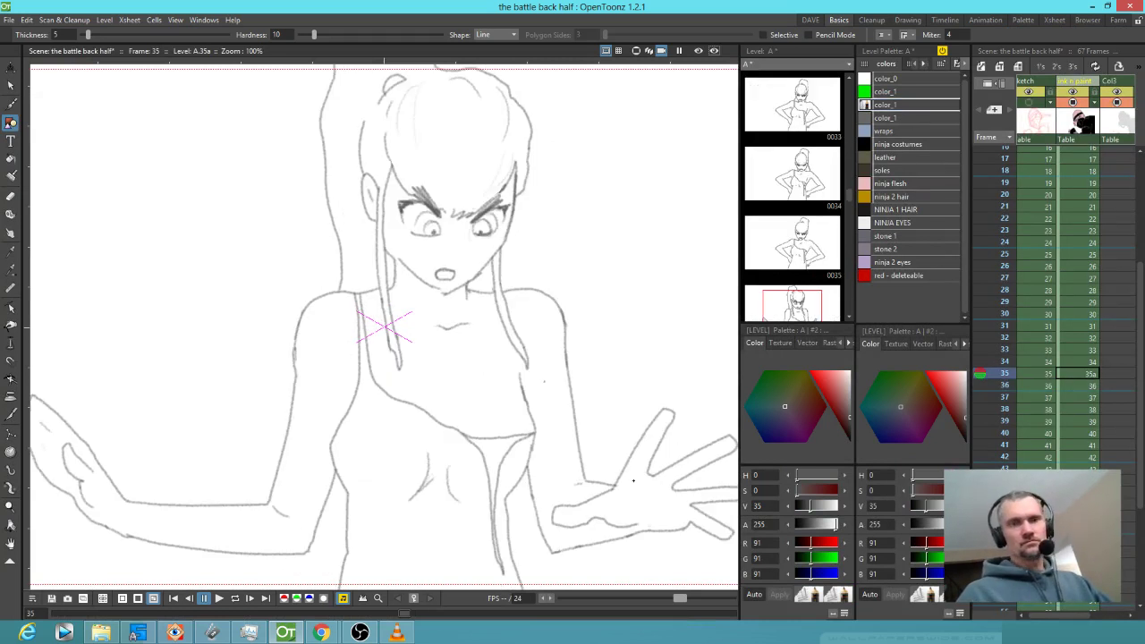
{"action": "key", "text": "Down"}
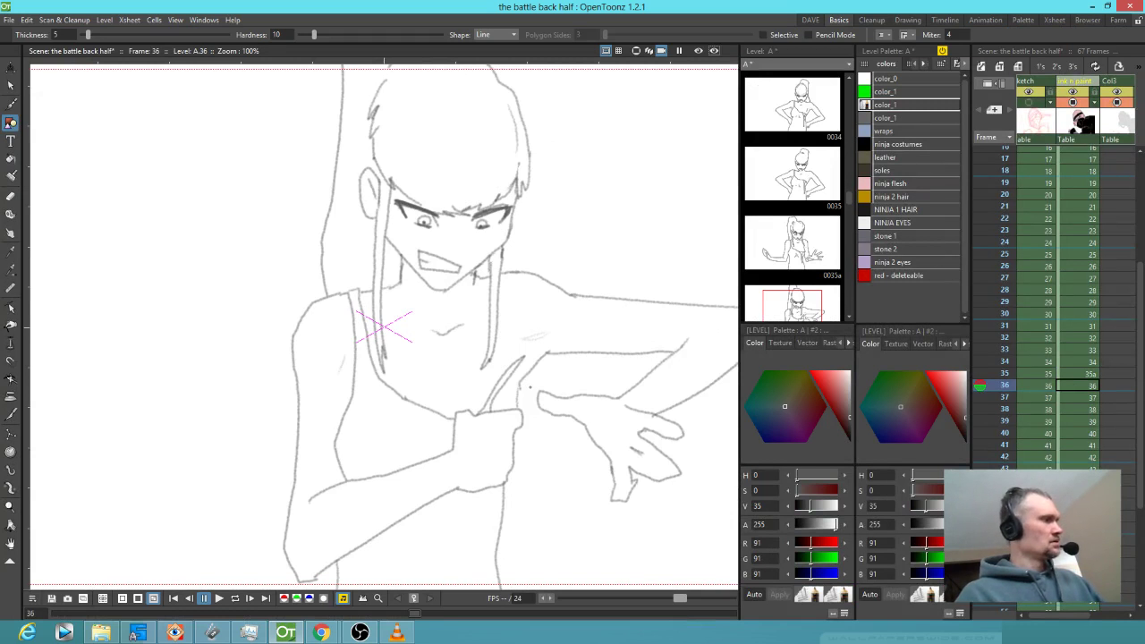
{"action": "key", "text": "grave"}
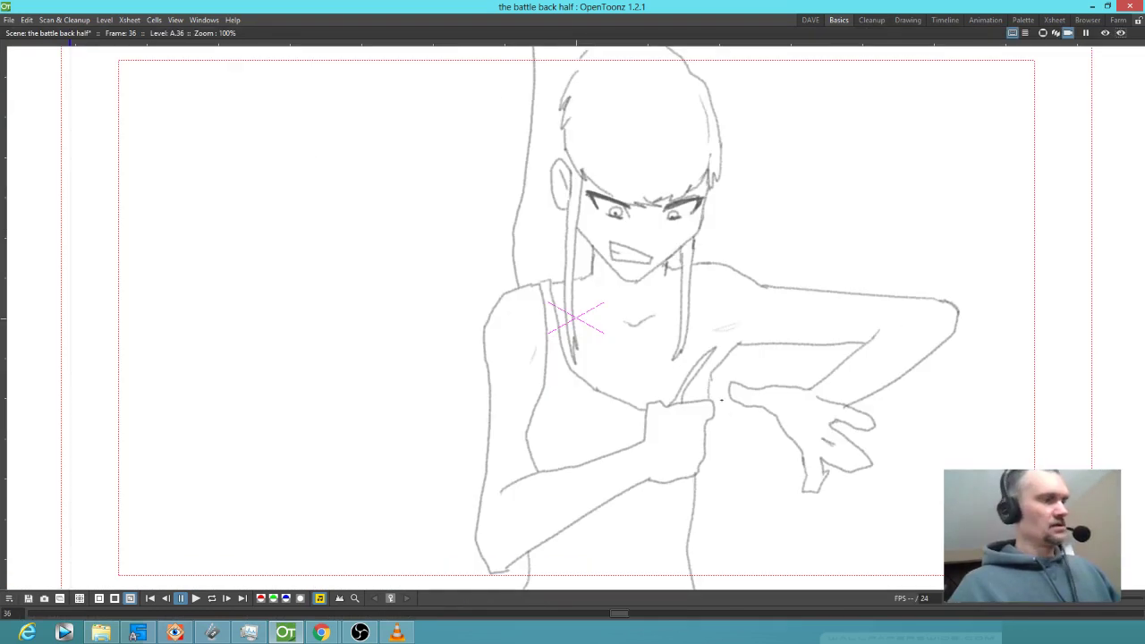
{"action": "key", "text": "Up"}
{"action": "key", "text": "Down"}
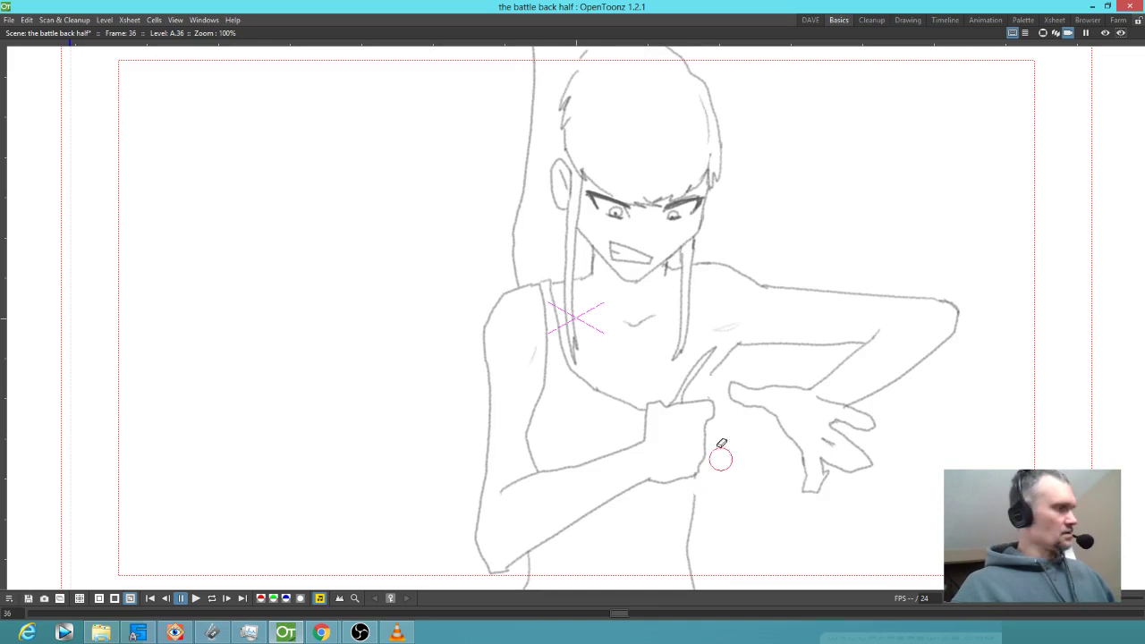
{"action": "key", "text": "Up"}
{"action": "key", "text": "Down"}
{"action": "mouse_move", "coordinate": [696, 493]}
{"action": "left_mouse_down"}
{"action": "mouse_move", "coordinate": [721, 466]}
{"action": "mouse_move", "coordinate": [716, 418]}
{"action": "left_mouse_up"}
{"action": "left_click_drag", "start_coordinate": [714, 370], "coordinate": [711, 388]}
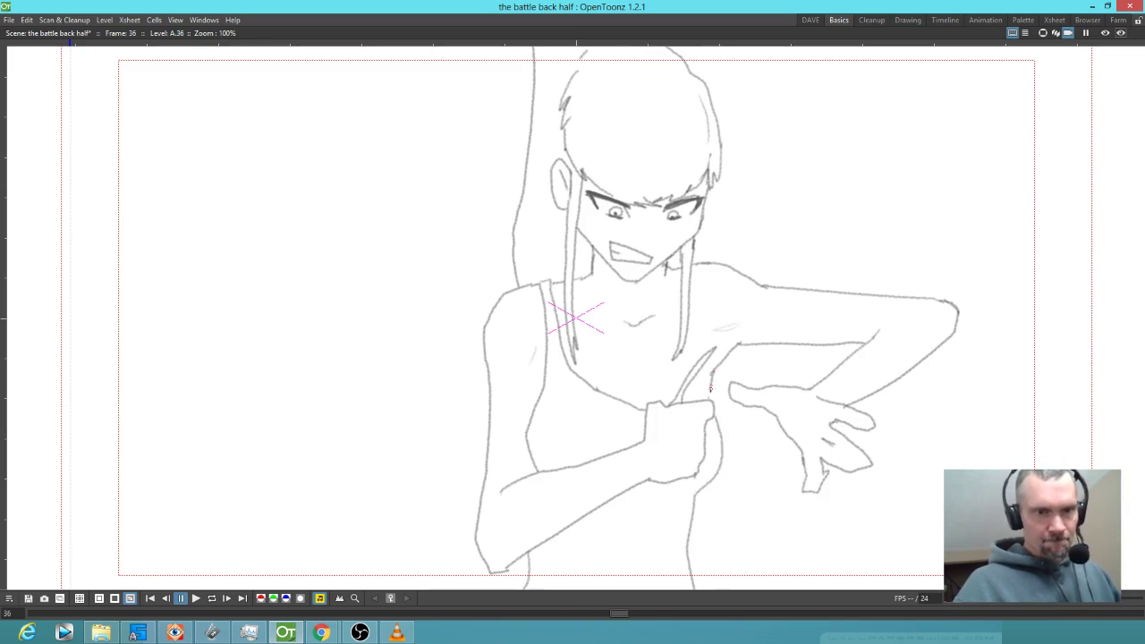
{"action": "key", "text": "Up"}
{"action": "key", "text": "Down"}
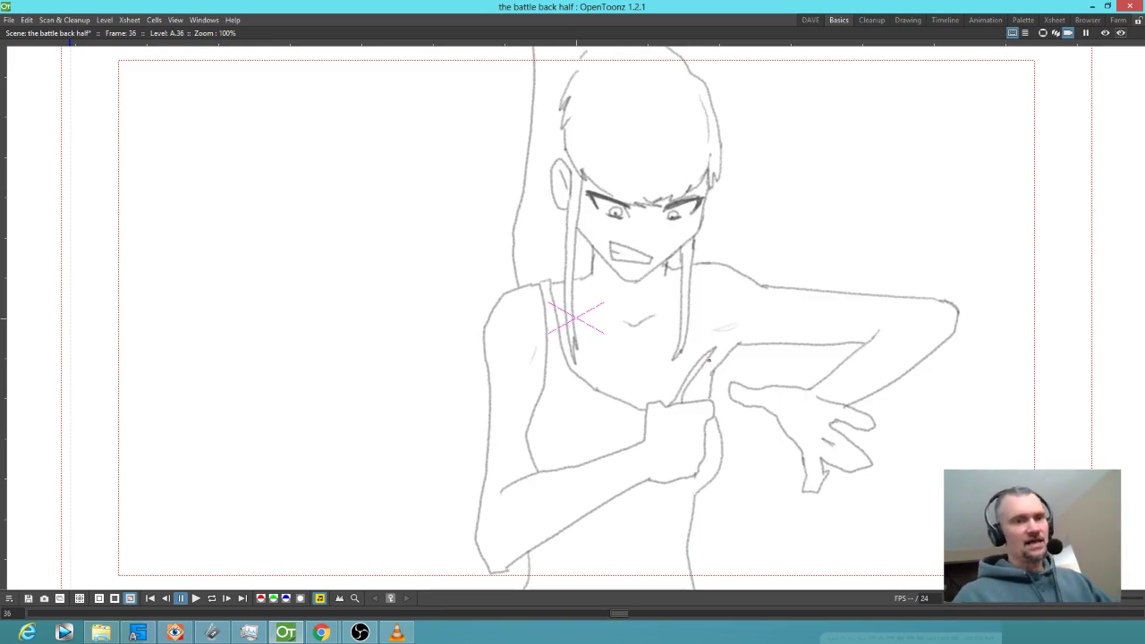
- Flip back and forth through frames 35 to 37 to check the woman's arm and torso movement
{"action": "key", "text": "Up"}
{"action": "key", "text": "Down"}
{"action": "key", "text": "Down"}
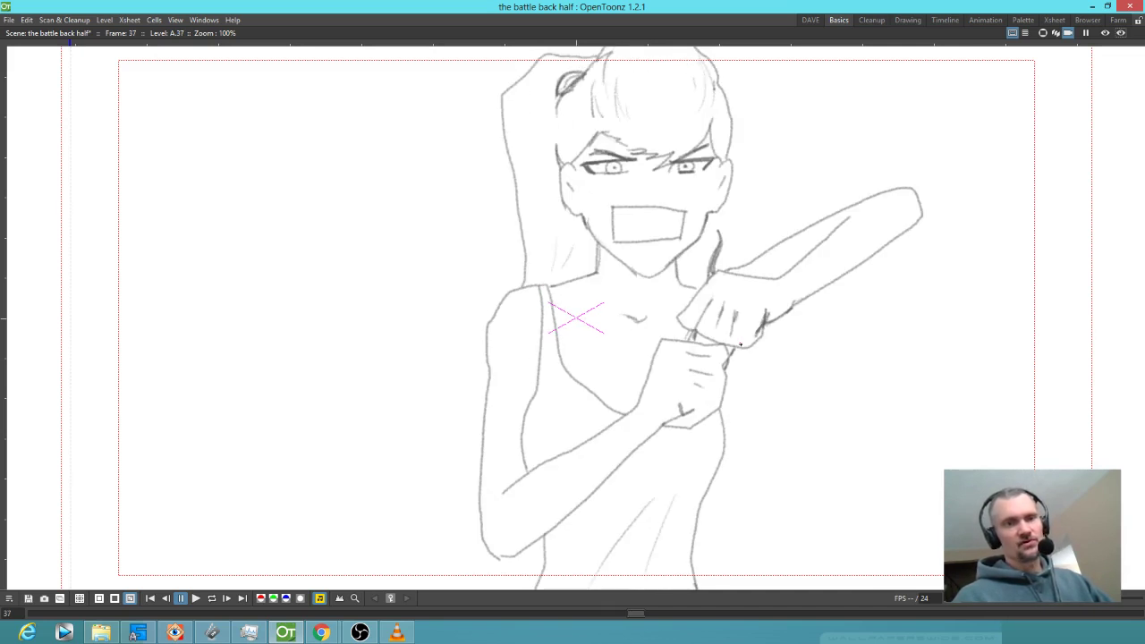
{"action": "key", "text": "Up"}
{"action": "key", "text": "Up"}
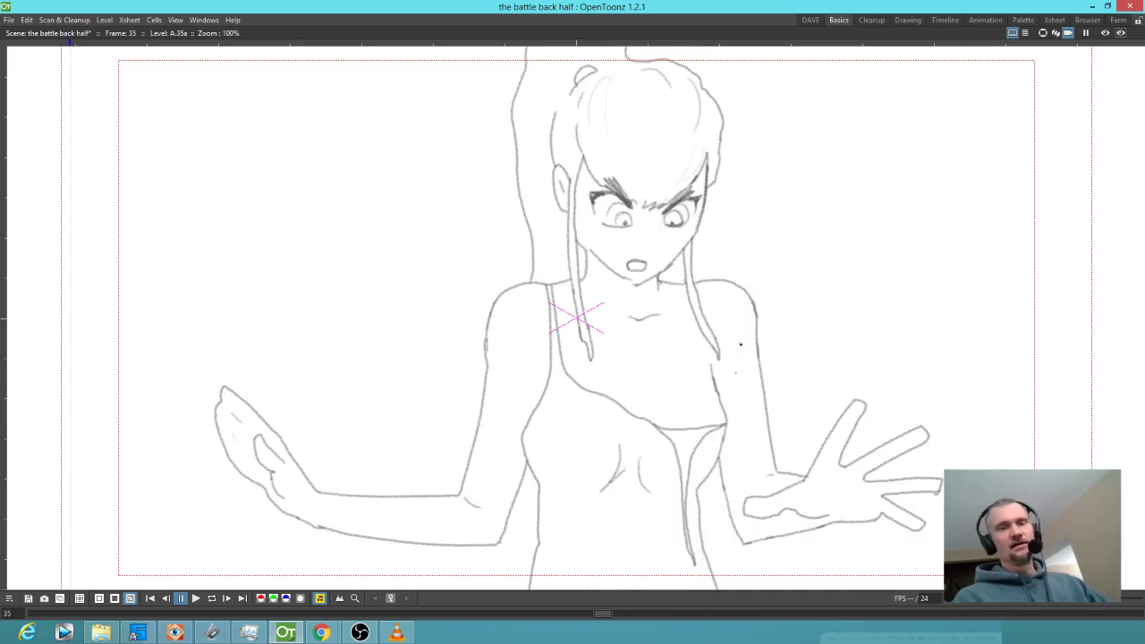
{"action": "key", "text": "Down"}
{"action": "key", "text": "Down"}
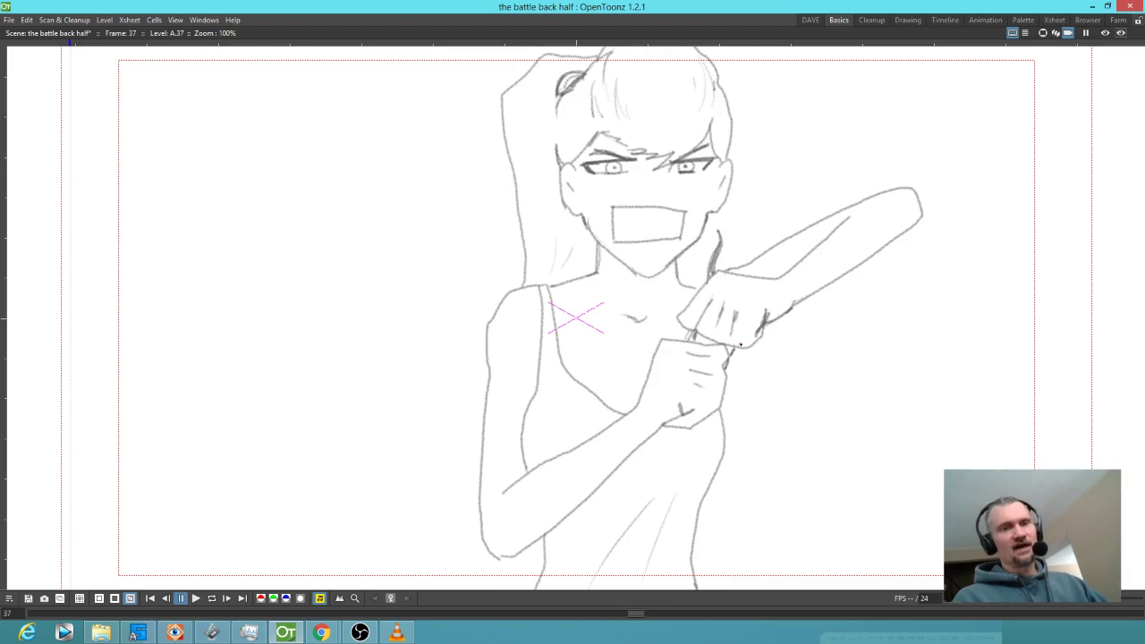
{"action": "key", "text": "Up"}
{"action": "key", "text": "Up"}
{"action": "key", "text": "Down"}
{"action": "key", "text": "Down"}
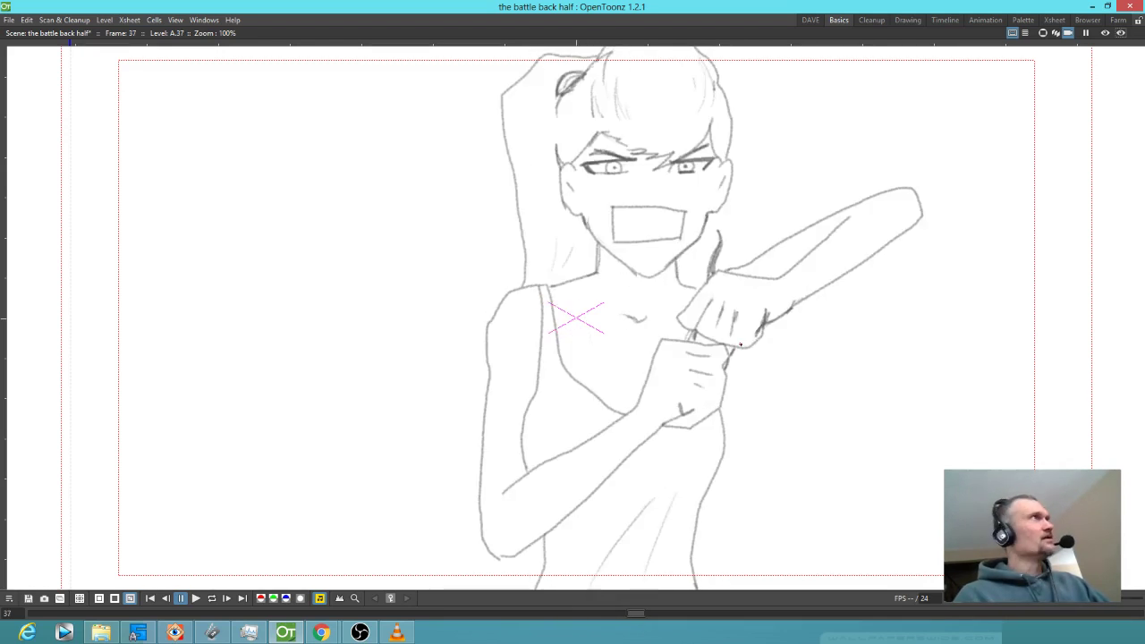
- Look through frames 38 to 46, comparing neighbouring drawings for missing or inconsistent line work
{"action": "key", "text": "Down"}
{"action": "key", "text": "Down"}
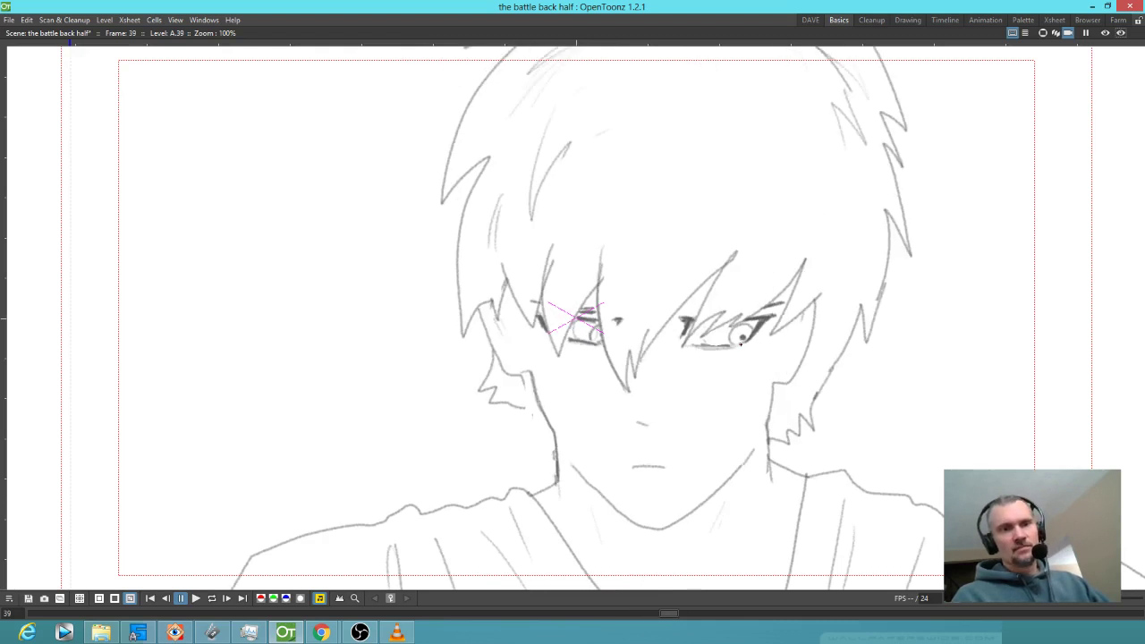
{"action": "key", "text": "Down"}
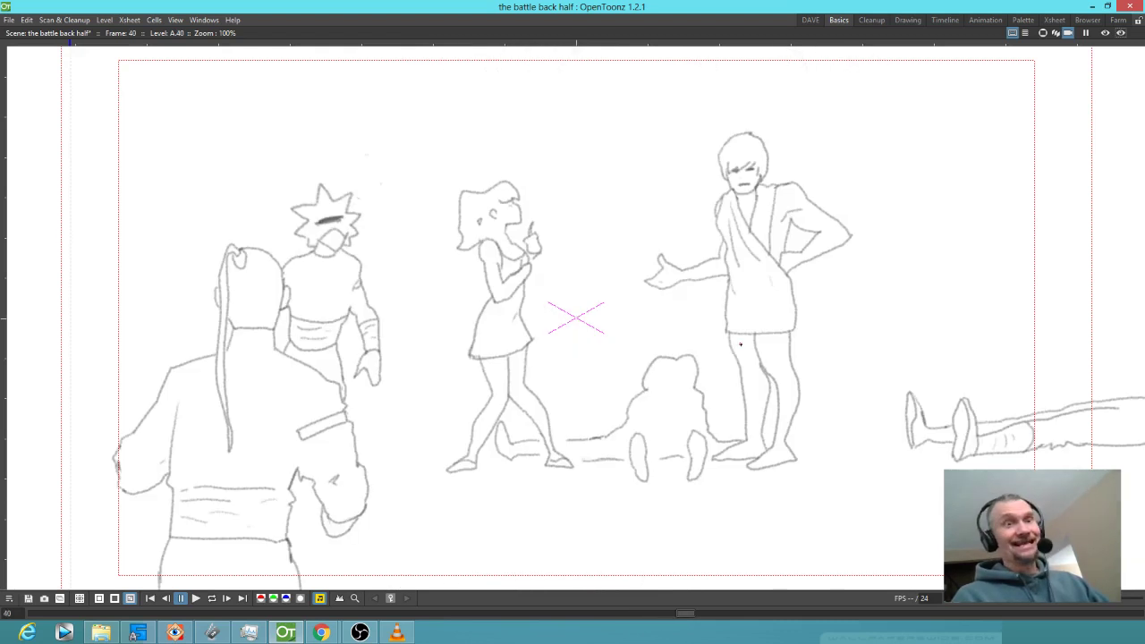
{"action": "key", "text": "Down"}
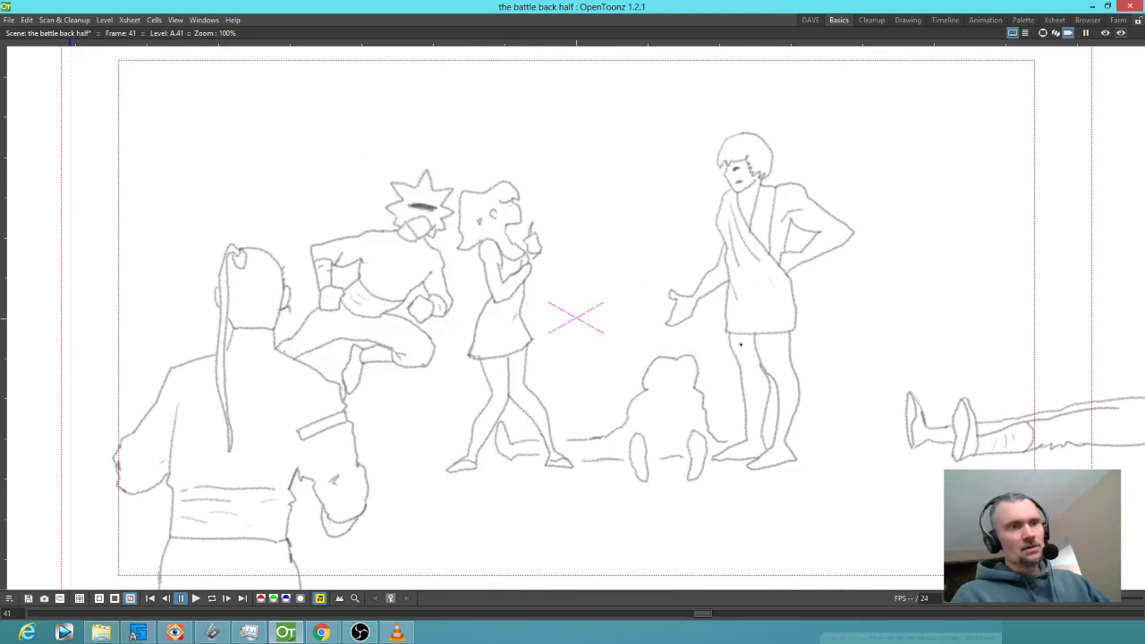
{"action": "key", "text": "Down"}
{"action": "key", "text": "Up"}
{"action": "key", "text": "Up"}
{"action": "key", "text": "Down"}
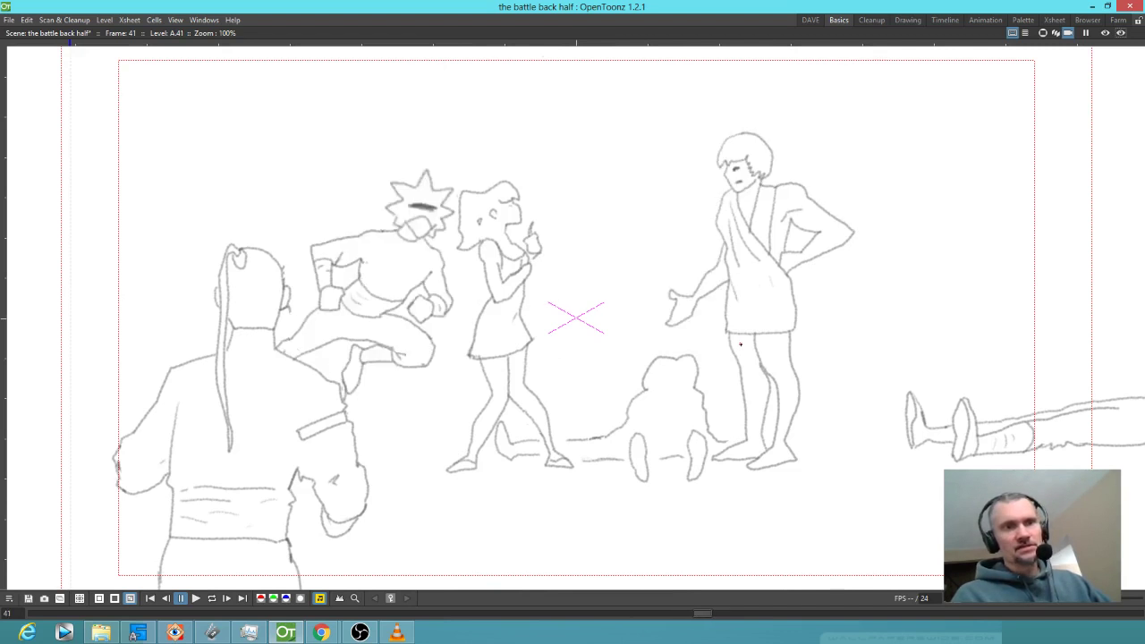
{"action": "key", "text": "Down"}
{"action": "key", "text": "Down"}
{"action": "key", "text": "Down"}
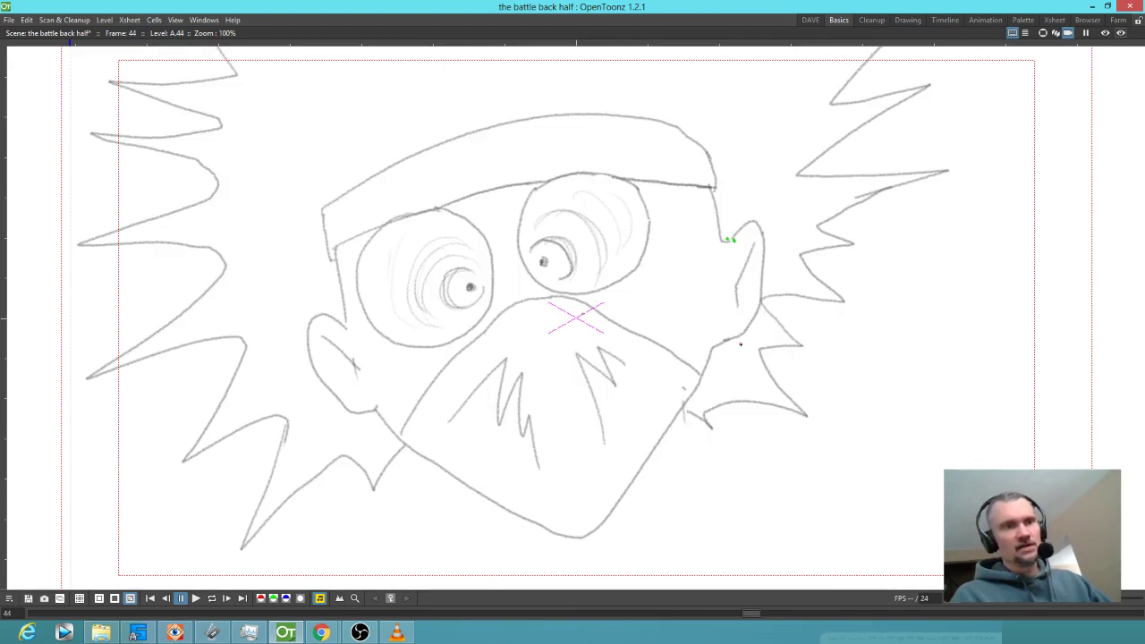
{"action": "key", "text": "Down"}
{"action": "key", "text": "Up"}
{"action": "key", "text": "Up"}
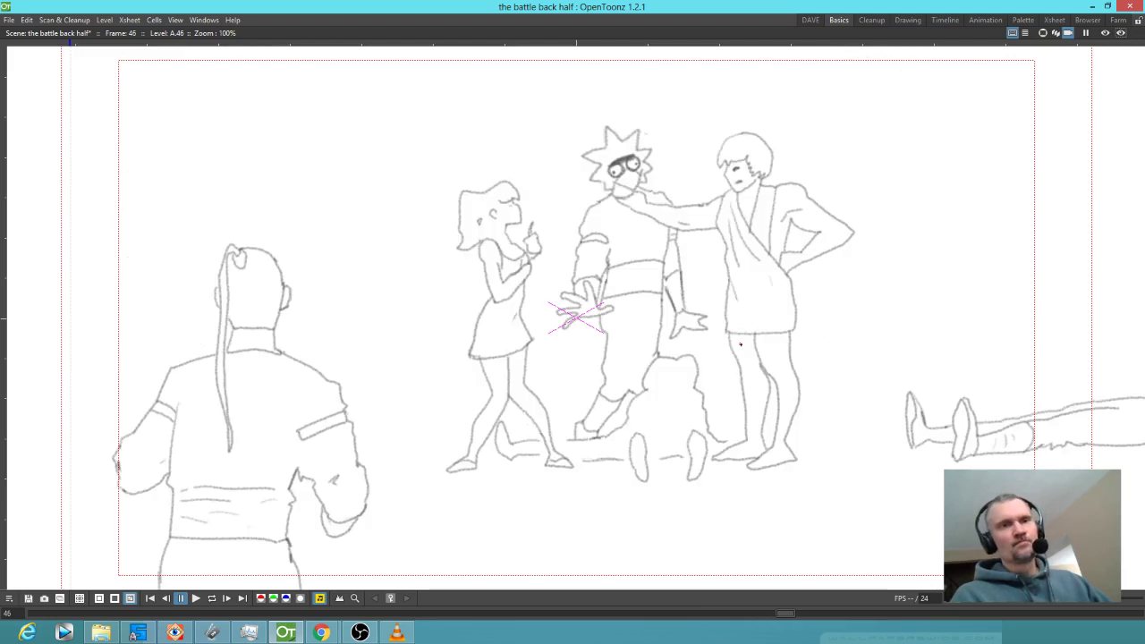
{"action": "key", "text": "Down"}
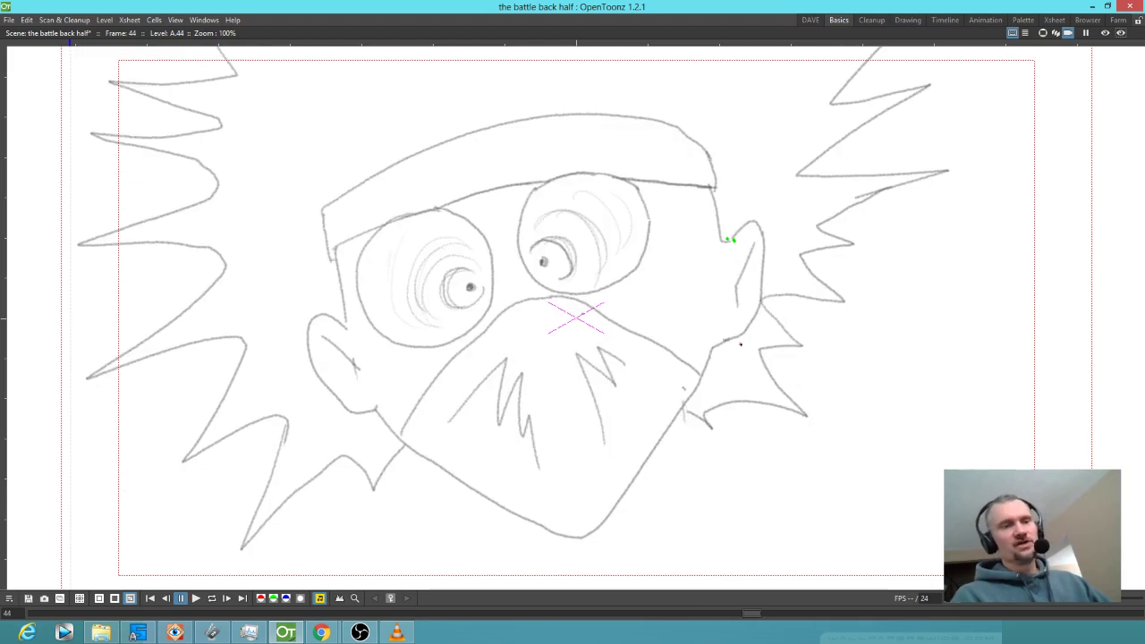
- In frame 44, erase the hair tip beside the masked ninja's jaw and begin the neck outline from the mask's edge
{"action": "scroll", "coordinate": [628, 312], "scroll_direction": "down", "scroll_amount": 3}
{"action": "scroll", "coordinate": [640, 350], "scroll_direction": "up", "scroll_amount": 1}
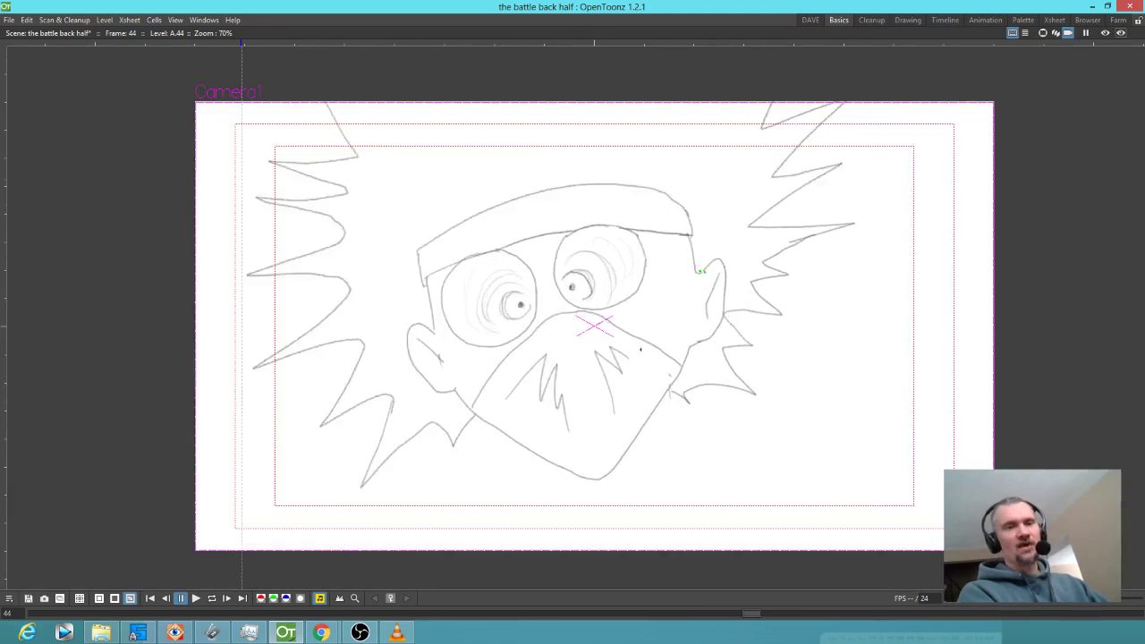
{"action": "key", "text": "Up"}
{"action": "key", "text": "Down"}
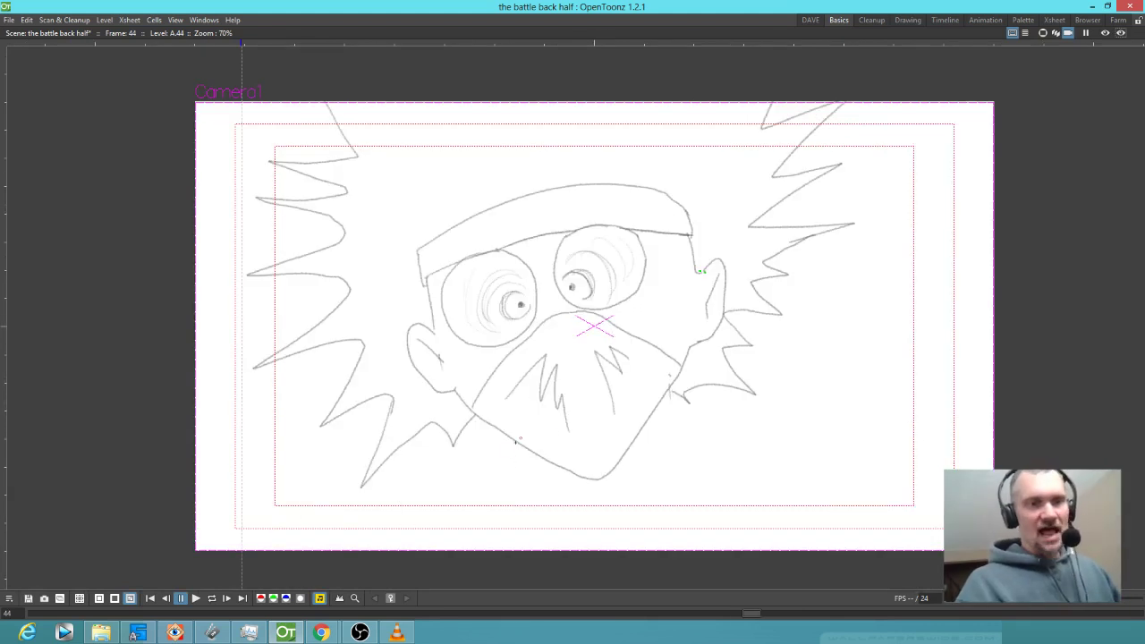
{"action": "left_click_drag", "start_coordinate": [507, 436], "coordinate": [503, 453]}
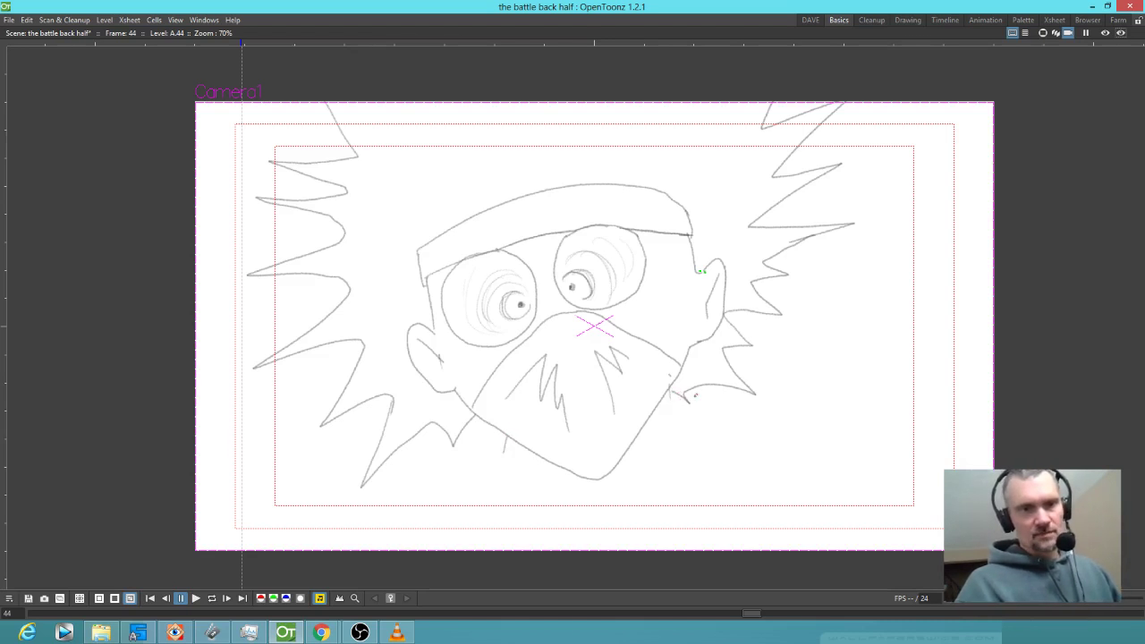
{"action": "key", "text": "a"}
{"action": "mouse_move", "coordinate": [686, 407]}
{"action": "left_mouse_down"}
{"action": "mouse_move", "coordinate": [696, 385]}
{"action": "mouse_move", "coordinate": [680, 392]}
{"action": "left_mouse_up"}
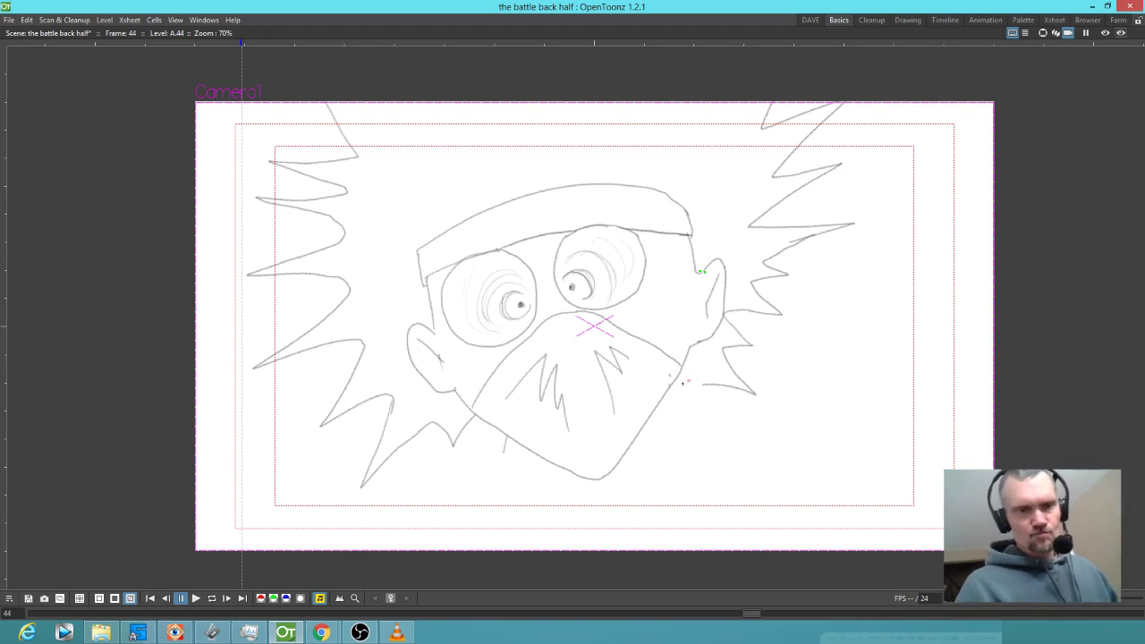
{"action": "mouse_move", "coordinate": [682, 374]}
{"action": "left_mouse_down"}
{"action": "mouse_move", "coordinate": [693, 431]}
{"action": "mouse_move", "coordinate": [699, 421]}
{"action": "mouse_move", "coordinate": [718, 432]}
{"action": "mouse_move", "coordinate": [732, 489]}
{"action": "left_mouse_up"}
- Try a neck outline running down to the camera border with two faint inner folds below the mask in frame 44
{"action": "left_click_drag", "start_coordinate": [728, 513], "coordinate": [728, 546]}
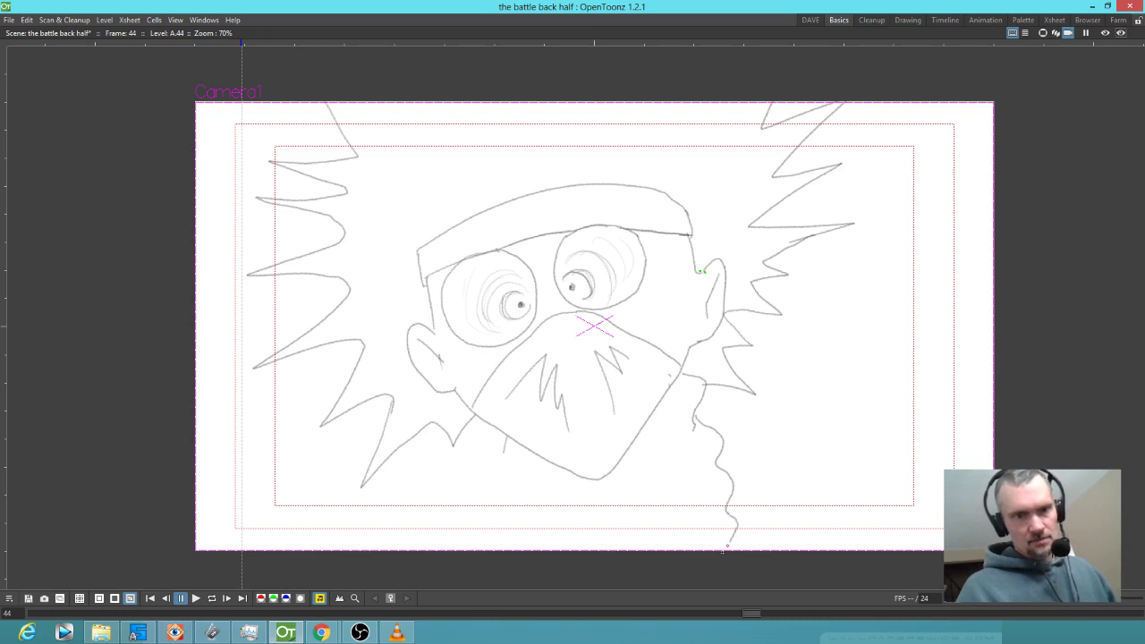
{"action": "mouse_move", "coordinate": [505, 440]}
{"action": "left_mouse_down"}
{"action": "mouse_move", "coordinate": [502, 479]}
{"action": "mouse_move", "coordinate": [535, 554]}
{"action": "left_mouse_up"}
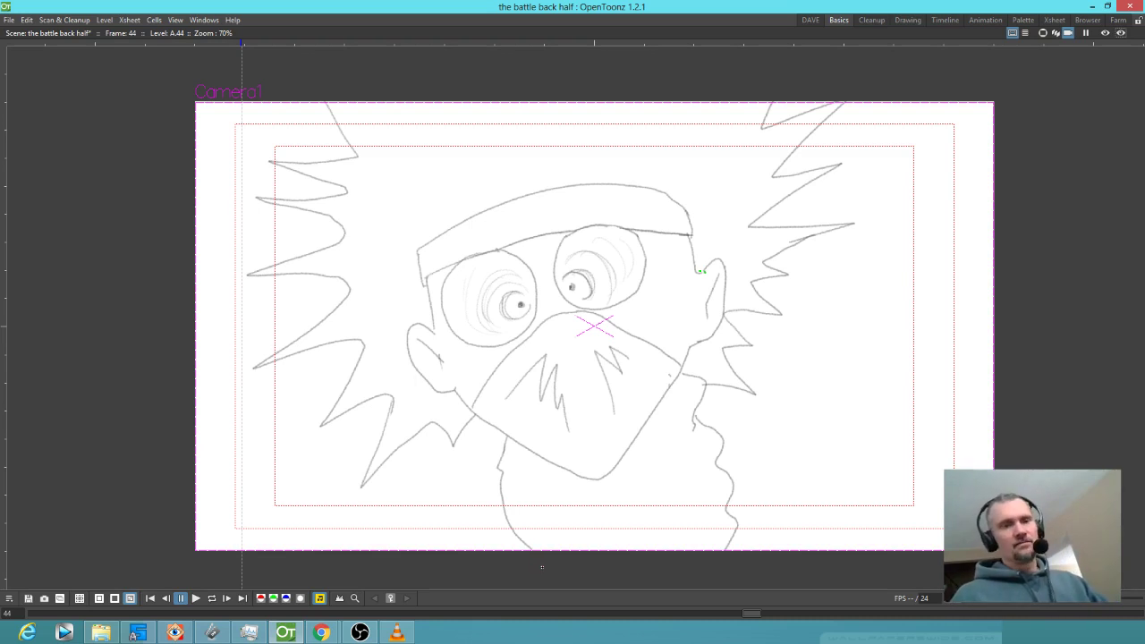
{"action": "left_click_drag", "start_coordinate": [560, 455], "coordinate": [582, 506]}
{"action": "left_click_drag", "start_coordinate": [657, 396], "coordinate": [681, 501]}
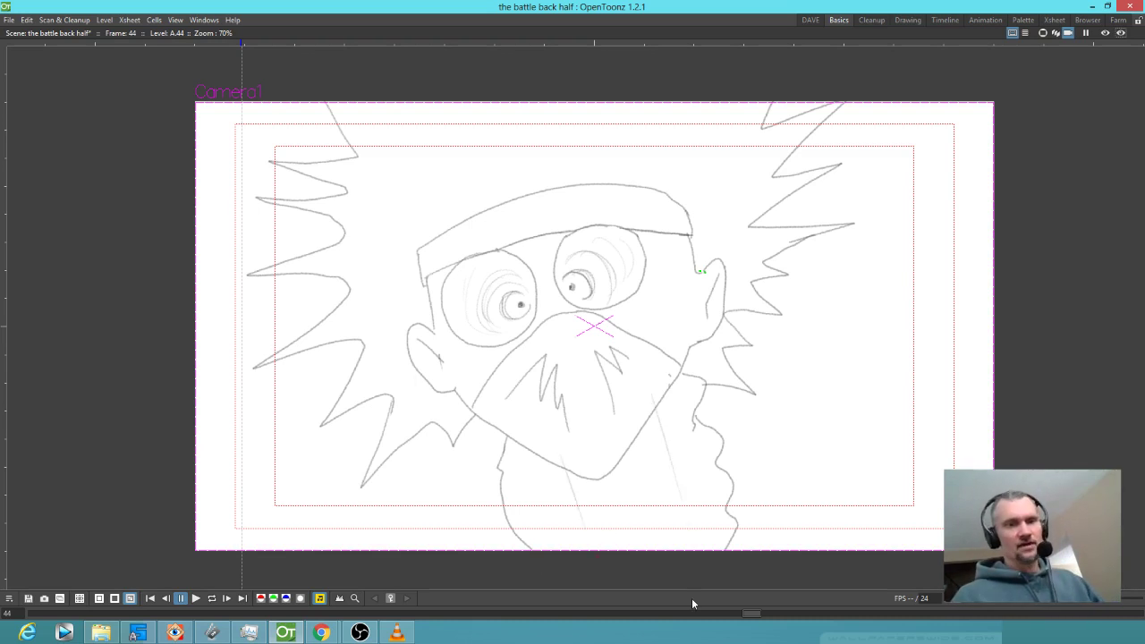
{"action": "key", "text": "ctrl+z"}
{"action": "key", "text": "ctrl+z"}
{"action": "key", "text": "ctrl+z"}
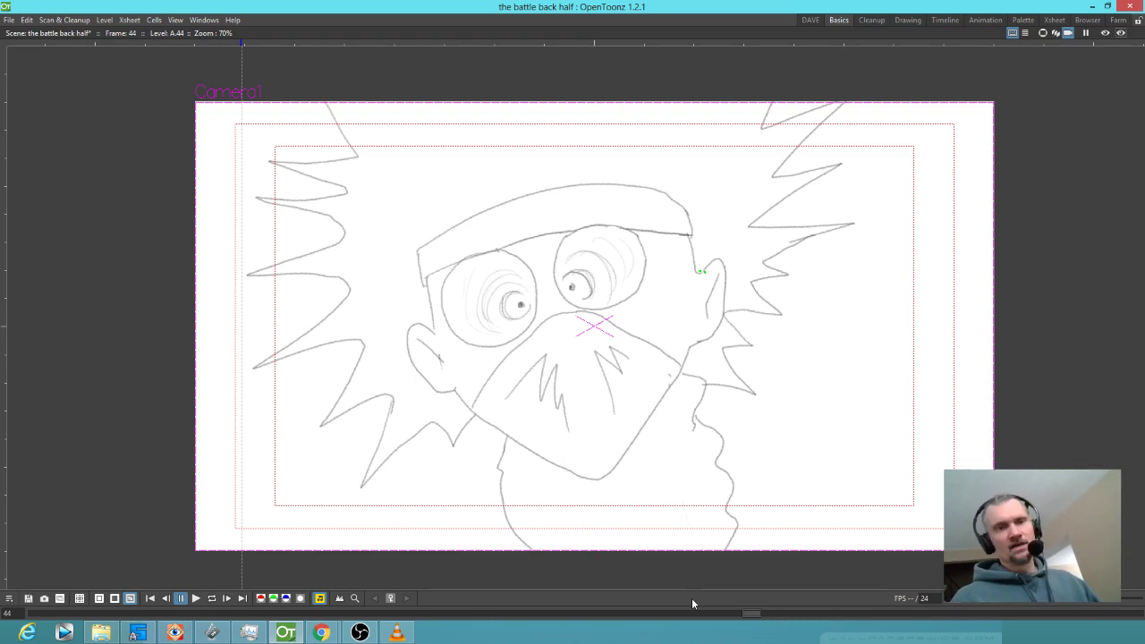
{"action": "key", "text": "ctrl+z"}
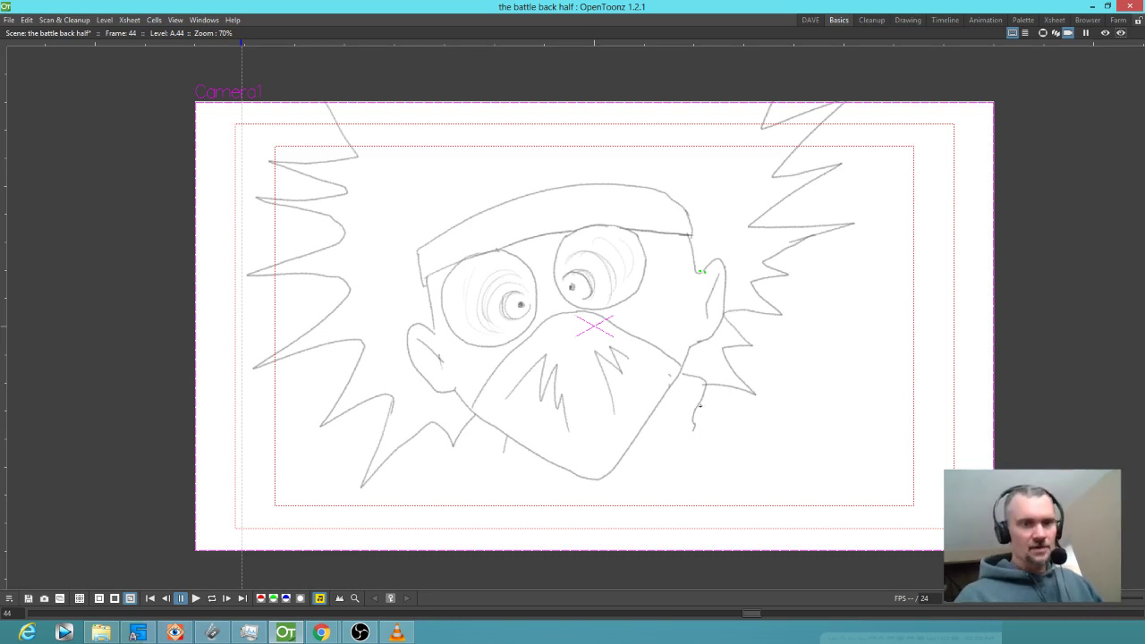
- Redraw both wavy sides of the ninja's neck from the mask down to the camera border in frame 44
{"action": "mouse_move", "coordinate": [700, 404]}
{"action": "left_mouse_down"}
{"action": "mouse_move", "coordinate": [720, 437]}
{"action": "mouse_move", "coordinate": [714, 464]}
{"action": "mouse_move", "coordinate": [733, 483]}
{"action": "mouse_move", "coordinate": [724, 537]}
{"action": "mouse_move", "coordinate": [709, 535]}
{"action": "left_mouse_up"}
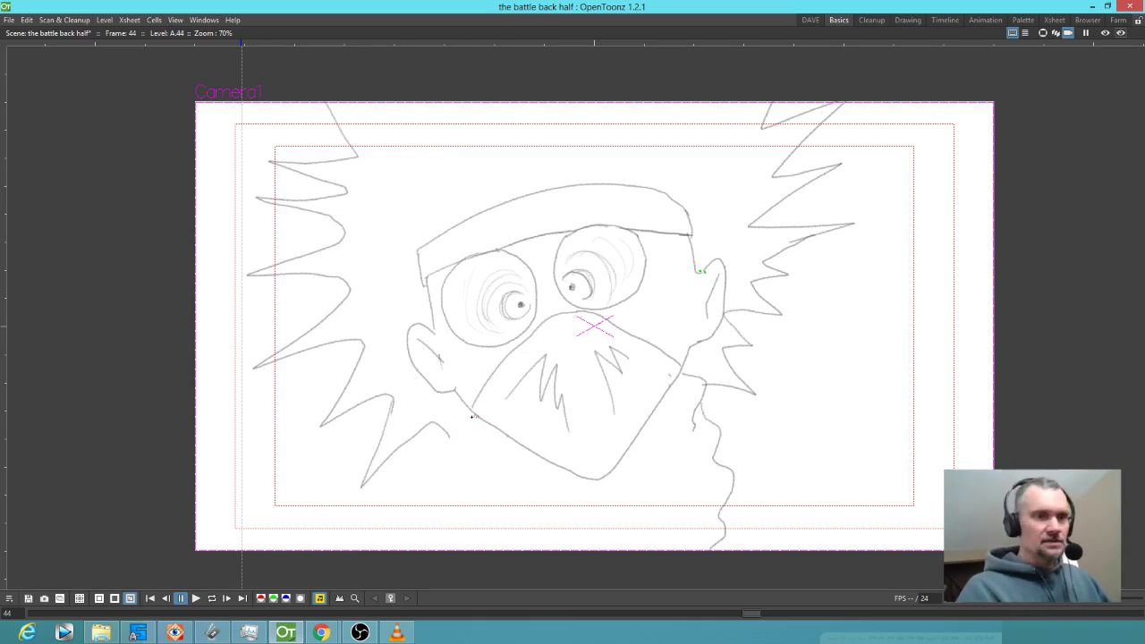
{"action": "mouse_move", "coordinate": [467, 407]}
{"action": "left_mouse_down"}
{"action": "mouse_move", "coordinate": [452, 461]}
{"action": "mouse_move", "coordinate": [507, 542]}
{"action": "left_mouse_up"}
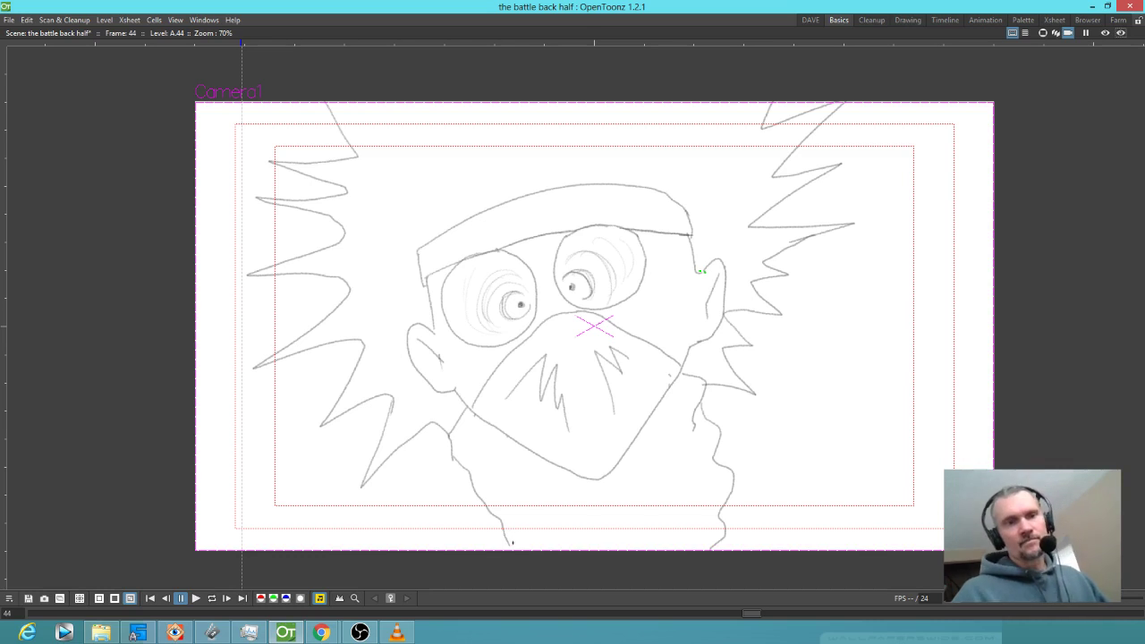
{"action": "mouse_move", "coordinate": [491, 507]}
{"action": "left_mouse_down"}
{"action": "mouse_move", "coordinate": [473, 475]}
{"action": "mouse_move", "coordinate": [484, 524]}
{"action": "mouse_move", "coordinate": [510, 546]}
{"action": "left_mouse_up"}
{"action": "key", "text": "b"}
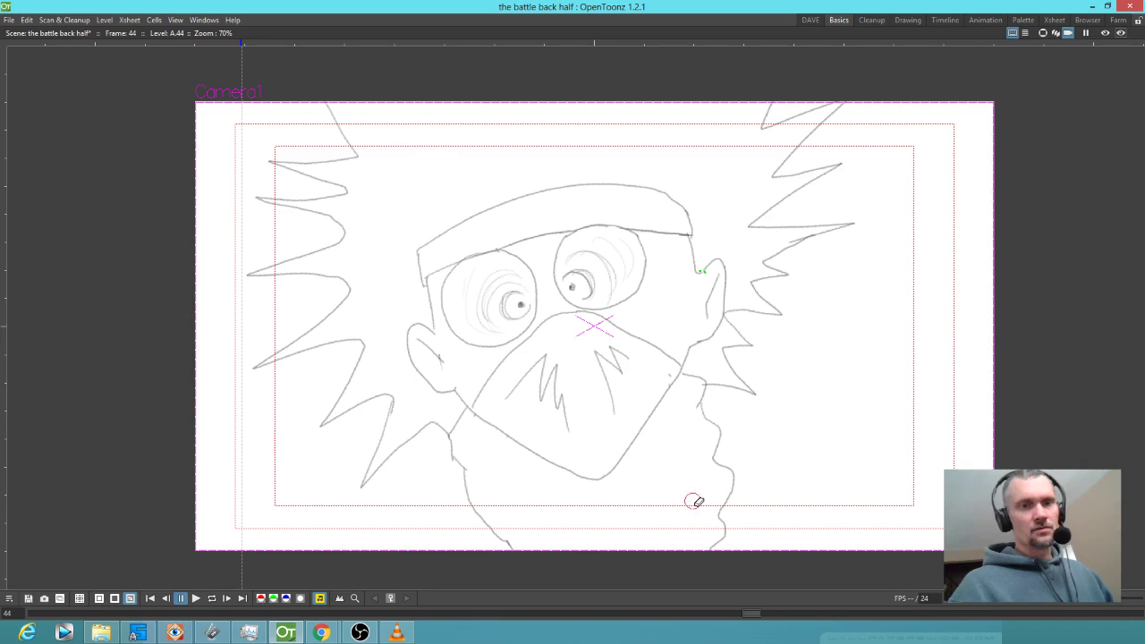
- Copy the neck lines from frame 44 into frame 45, rotate them slightly clockwise, and join the hair tip to the neck outline
{"action": "mouse_move", "coordinate": [735, 417]}
{"action": "left_mouse_down"}
{"action": "mouse_move", "coordinate": [725, 384]}
{"action": "mouse_move", "coordinate": [684, 371]}
{"action": "mouse_move", "coordinate": [662, 428]}
{"action": "mouse_move", "coordinate": [613, 485]}
{"action": "mouse_move", "coordinate": [532, 503]}
{"action": "mouse_move", "coordinate": [467, 427]}
{"action": "mouse_move", "coordinate": [465, 408]}
{"action": "mouse_move", "coordinate": [441, 451]}
{"action": "mouse_move", "coordinate": [448, 545]}
{"action": "mouse_move", "coordinate": [537, 597]}
{"action": "mouse_move", "coordinate": [717, 591]}
{"action": "mouse_move", "coordinate": [790, 477]}
{"action": "mouse_move", "coordinate": [735, 411]}
{"action": "left_mouse_up"}
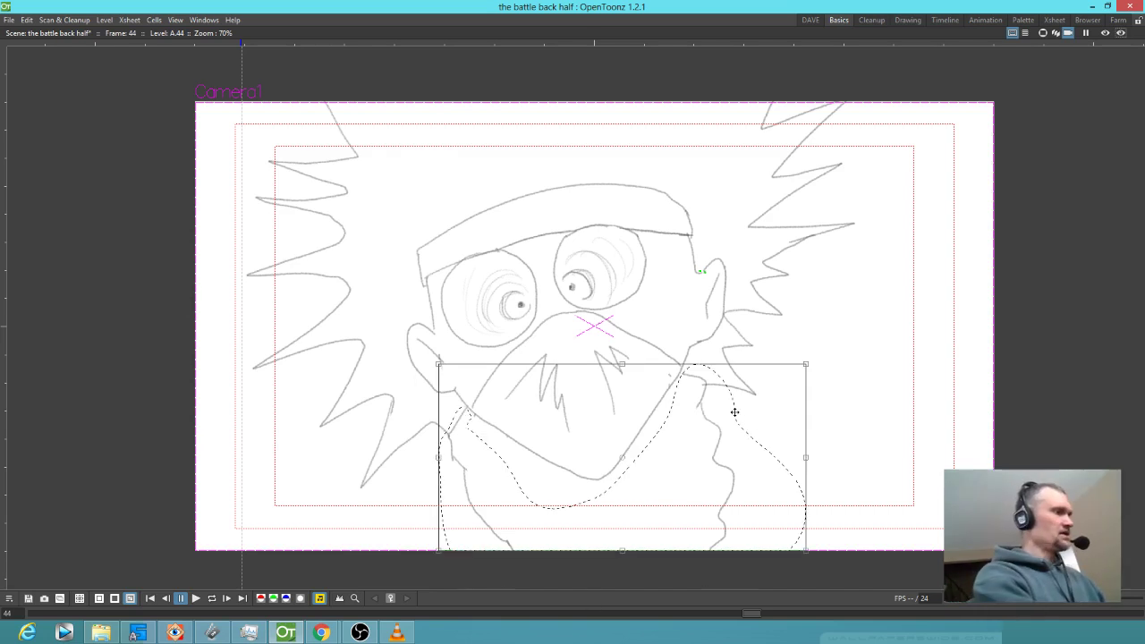
{"action": "key", "text": "period"}
{"action": "key", "text": "ctrl+v"}
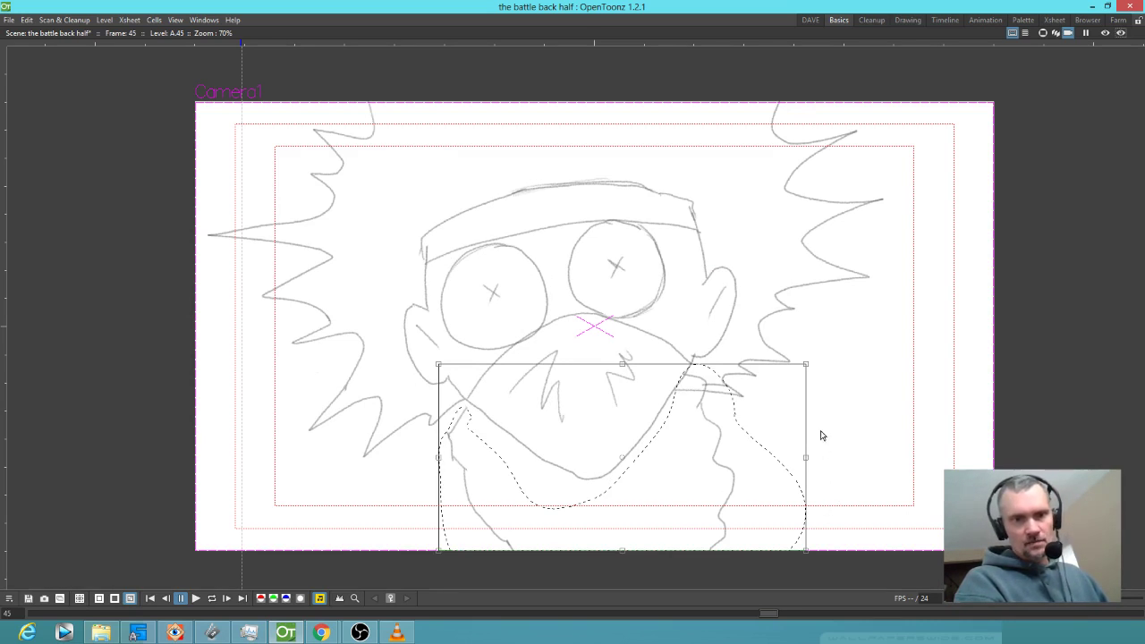
{"action": "left_click_drag", "start_coordinate": [819, 364], "coordinate": [815, 368]}
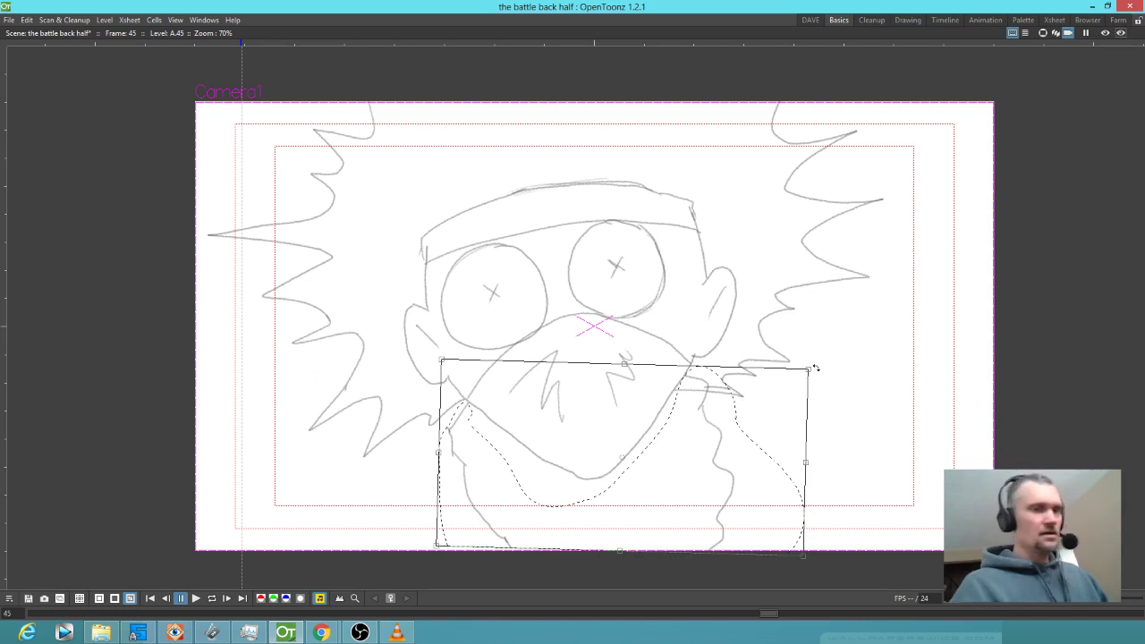
{"action": "key", "text": "b"}
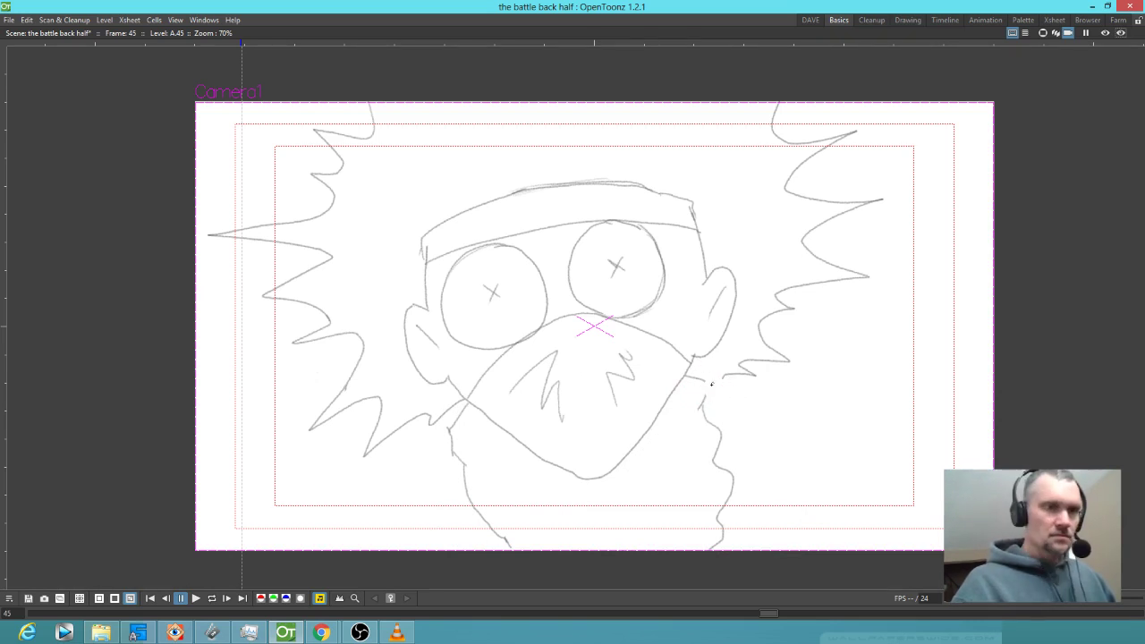
{"action": "mouse_move", "coordinate": [706, 383]}
{"action": "left_mouse_down"}
{"action": "mouse_move", "coordinate": [729, 402]}
{"action": "mouse_move", "coordinate": [702, 404]}
{"action": "left_mouse_up"}
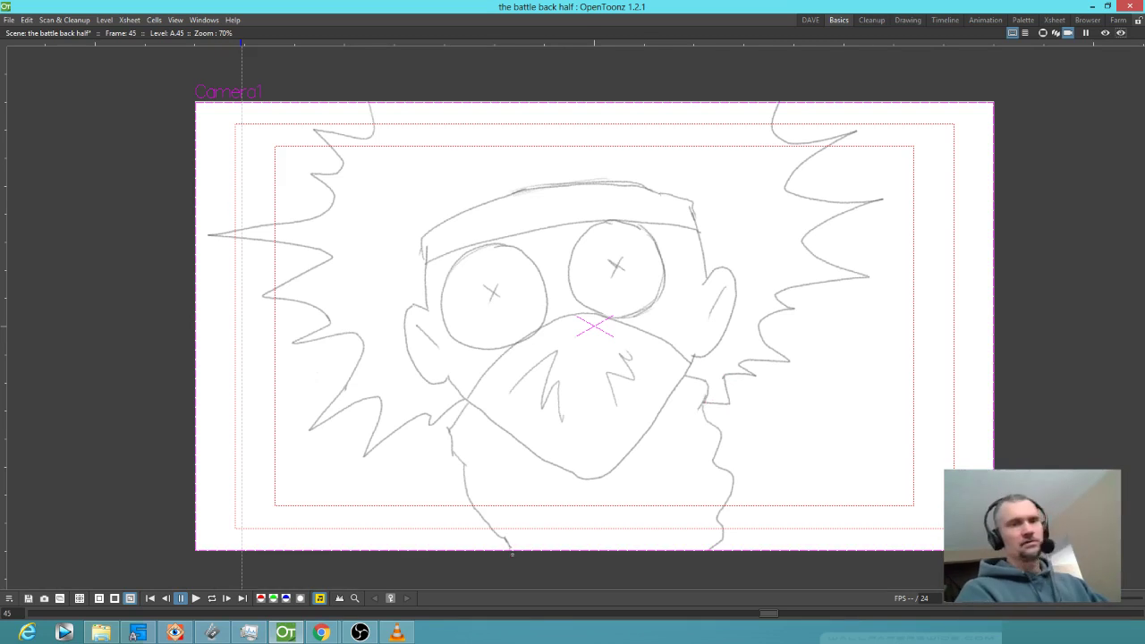
- In frame 47, select the braided fighter seen from behind and delete his figure
{"action": "key", "text": "period"}
{"action": "key", "text": "period"}
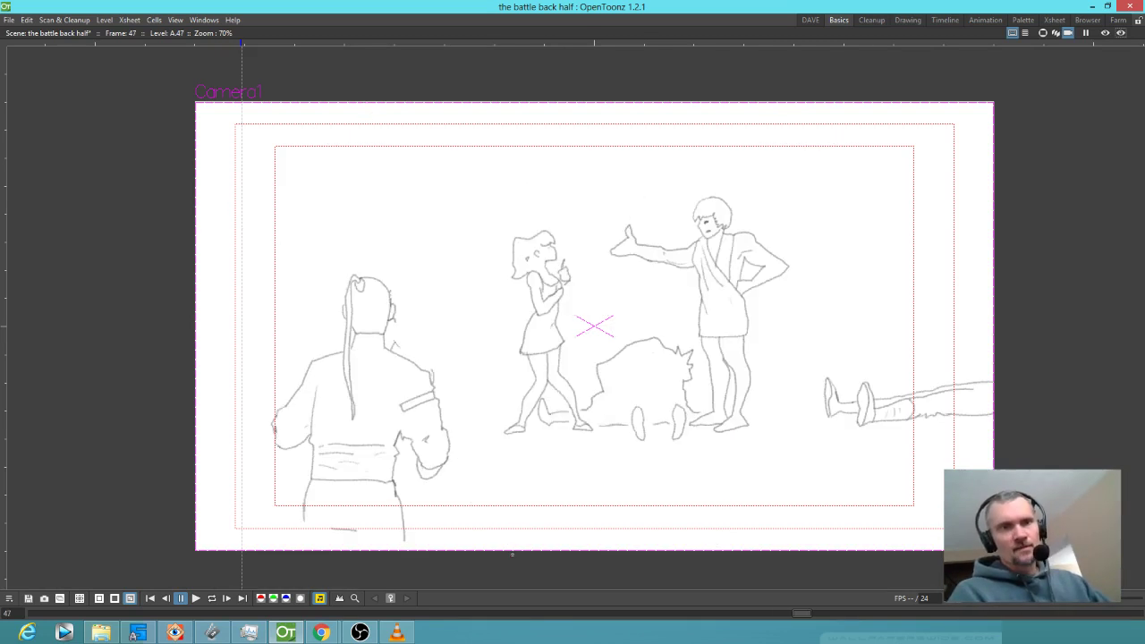
{"action": "key", "text": "period"}
{"action": "key", "text": "comma"}
{"action": "key", "text": "period"}
{"action": "key", "text": "comma"}
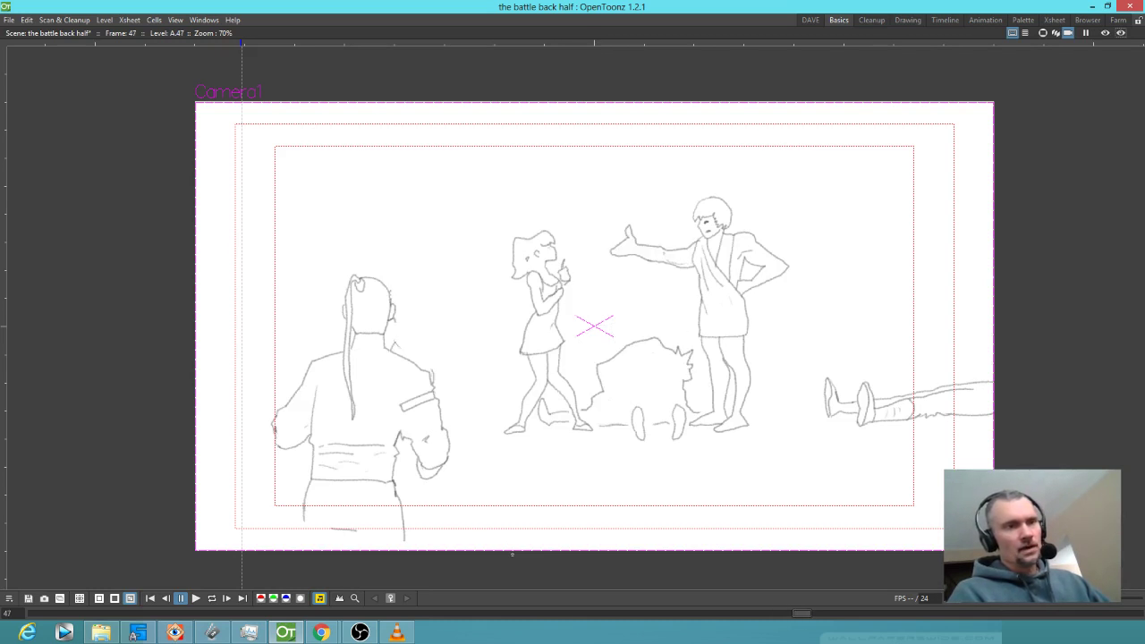
{"action": "mouse_move", "coordinate": [478, 494]}
{"action": "left_mouse_down"}
{"action": "mouse_move", "coordinate": [471, 389]}
{"action": "mouse_move", "coordinate": [397, 236]}
{"action": "mouse_move", "coordinate": [212, 413]}
{"action": "mouse_move", "coordinate": [363, 590]}
{"action": "mouse_move", "coordinate": [466, 451]}
{"action": "left_mouse_up"}
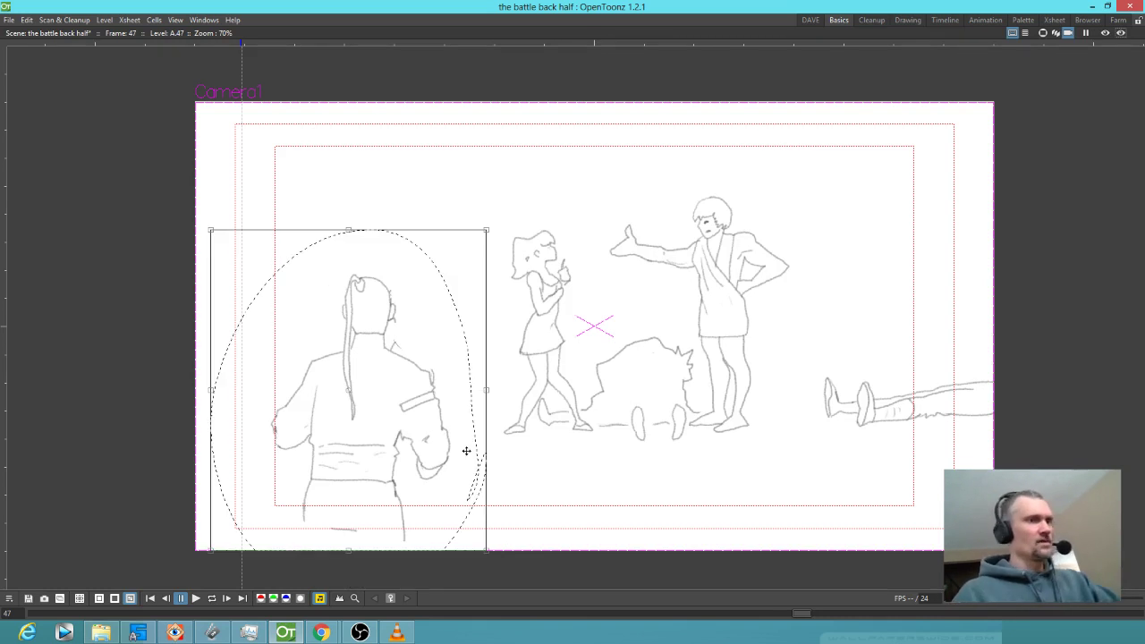
{"action": "key", "text": "Delete"}
- Copy the braided fighter from frame 46 and paste him into frame 47
{"action": "key", "text": "comma"}
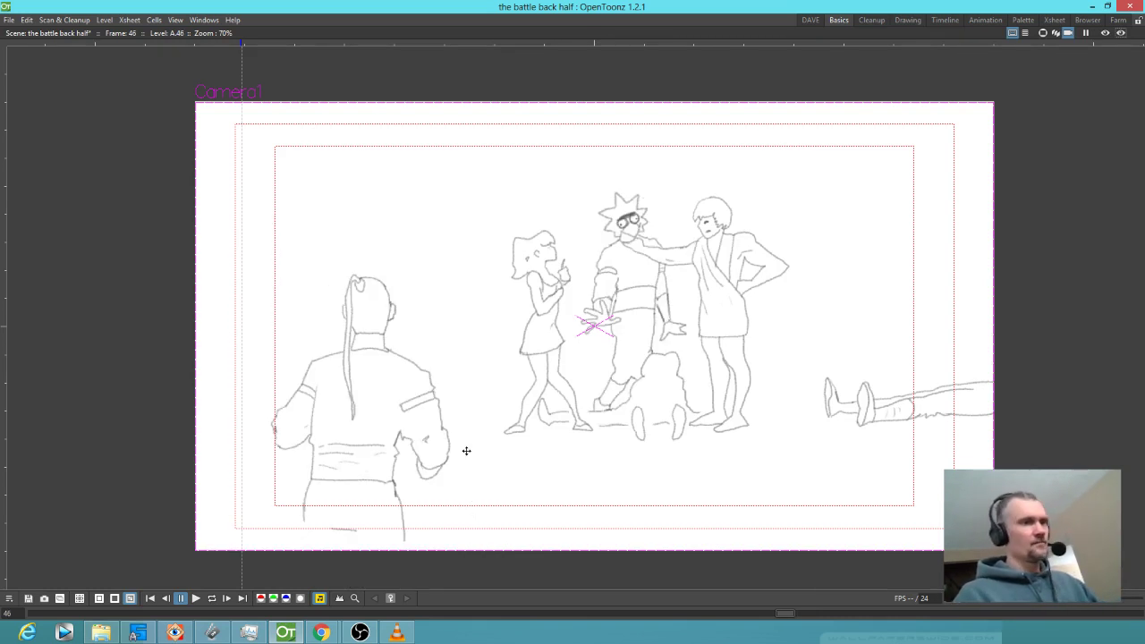
{"action": "mouse_move", "coordinate": [465, 498]}
{"action": "left_mouse_down"}
{"action": "mouse_move", "coordinate": [471, 373]}
{"action": "mouse_move", "coordinate": [249, 342]}
{"action": "mouse_move", "coordinate": [454, 525]}
{"action": "mouse_move", "coordinate": [469, 492]}
{"action": "left_mouse_up"}
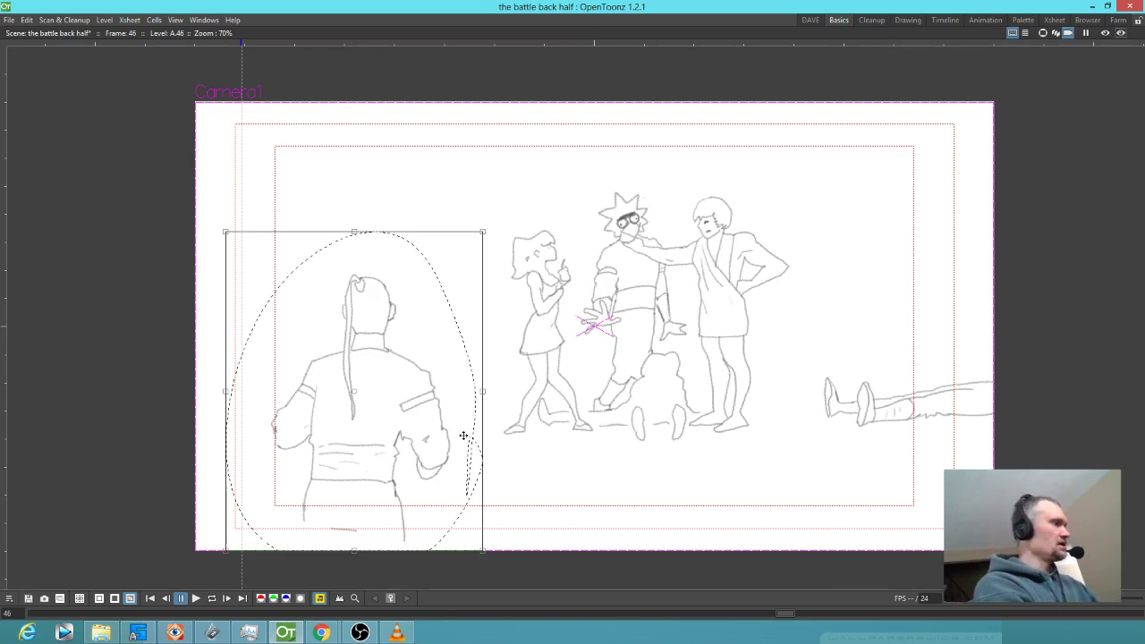
{"action": "key", "text": "period"}
{"action": "key", "text": "ctrl+v"}
- Look through the frames after 47, and go back to about frame 38 to find other shots with the braided fighter
{"action": "key", "text": "period"}
{"action": "key", "text": "period"}
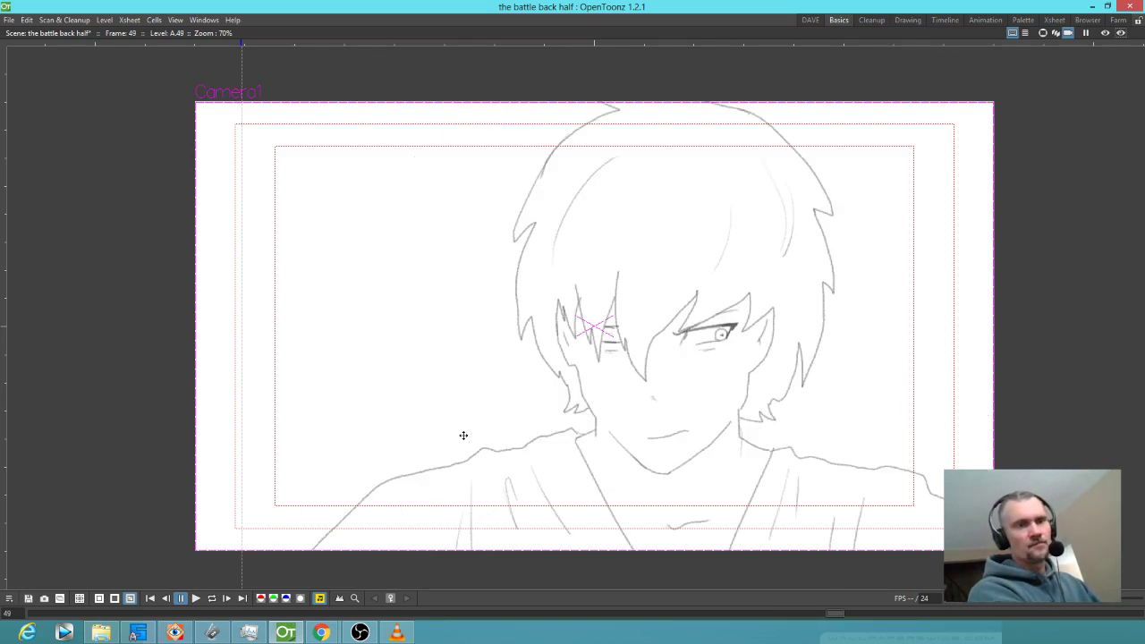
{"action": "key", "text": "period"}
{"action": "key", "text": "period"}
{"action": "key", "text": "comma"}
{"action": "key", "text": "comma"}
{"action": "key", "text": "comma"}
{"action": "key", "text": "comma"}
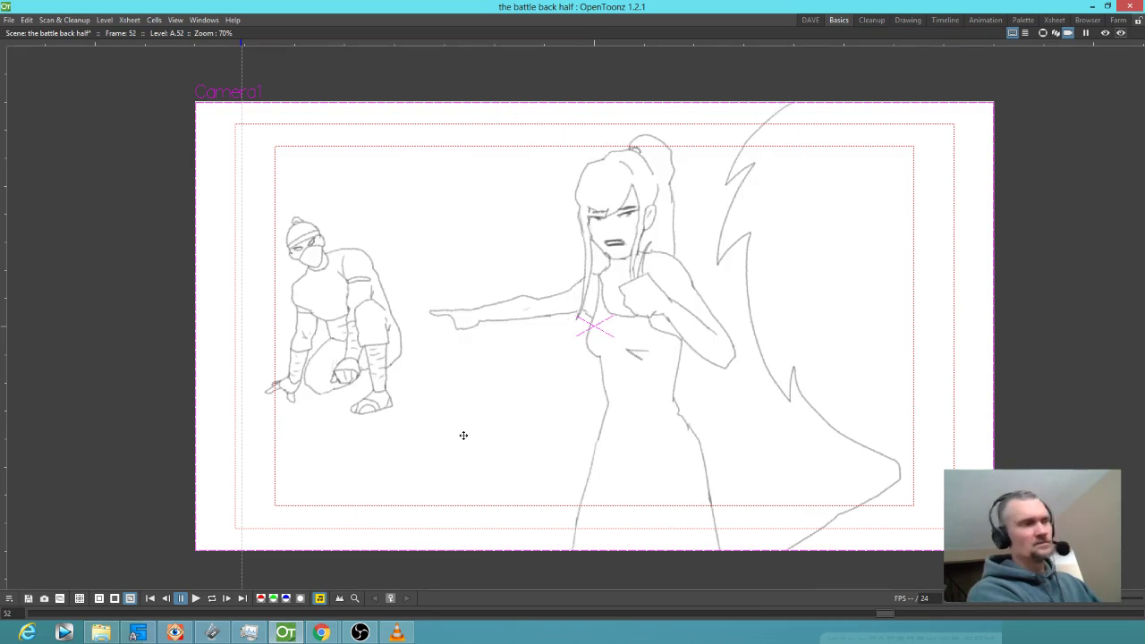
{"action": "key", "text": "comma"}
{"action": "key", "text": "comma"}
{"action": "key", "text": "comma"}
{"action": "key", "text": "comma"}
{"action": "key", "text": "comma"}
{"action": "key", "text": "comma"}
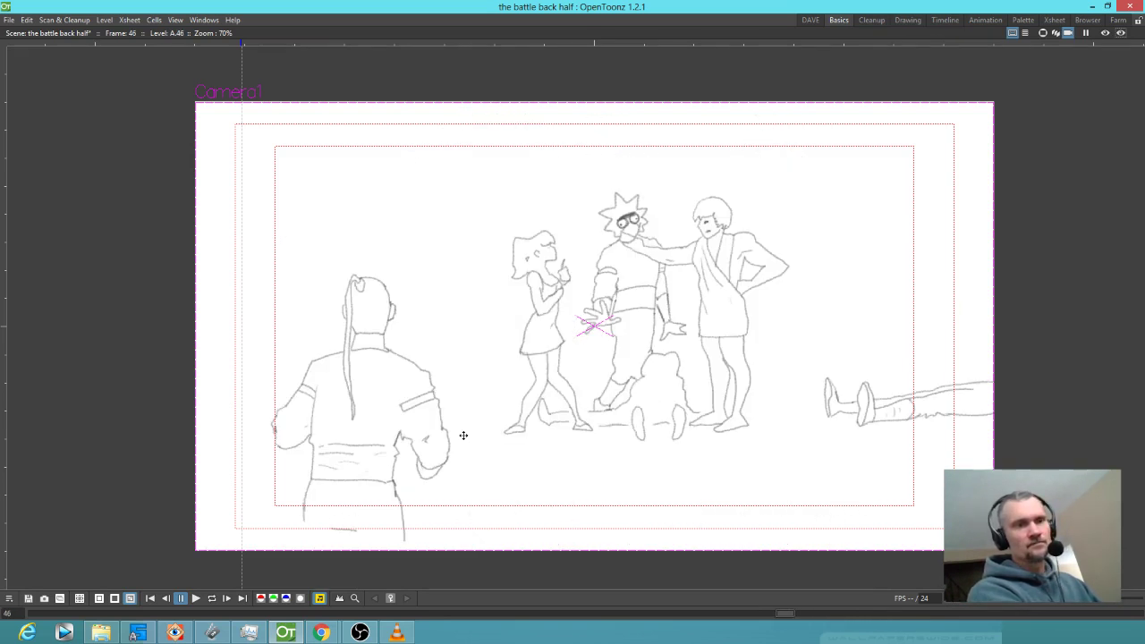
{"action": "key", "text": "comma"}
{"action": "key", "text": "comma"}
{"action": "key", "text": "comma"}
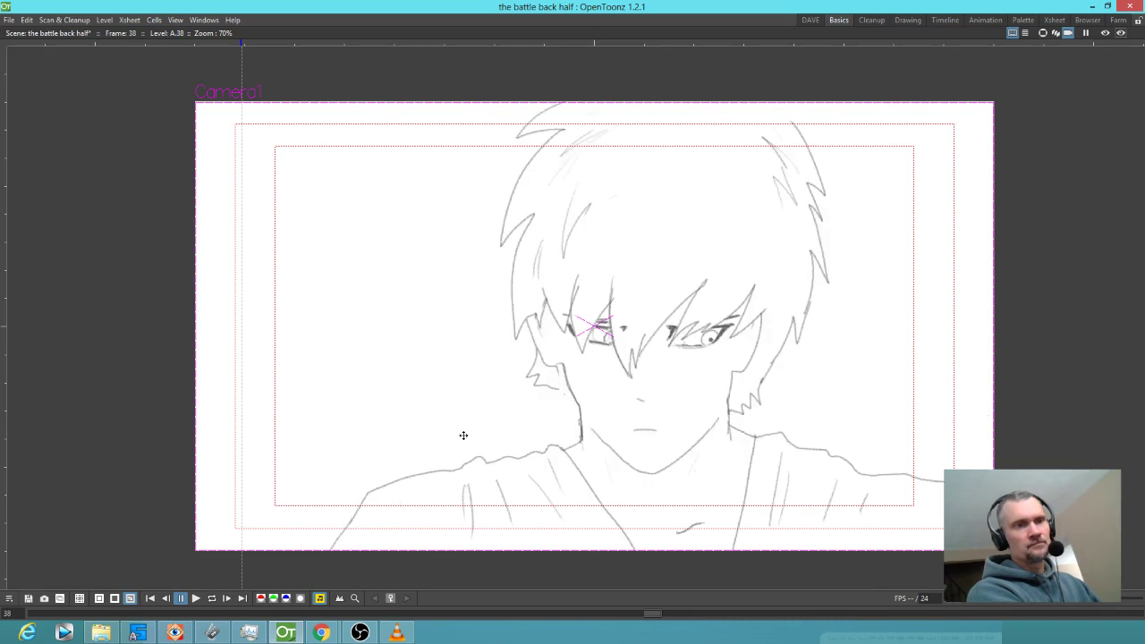
{"action": "key", "text": "comma"}
- Paste the copied braided fighter over his figure in frames 40, 41 and 42
{"action": "key", "text": "period"}
{"action": "key", "text": "period"}
{"action": "key", "text": "period"}
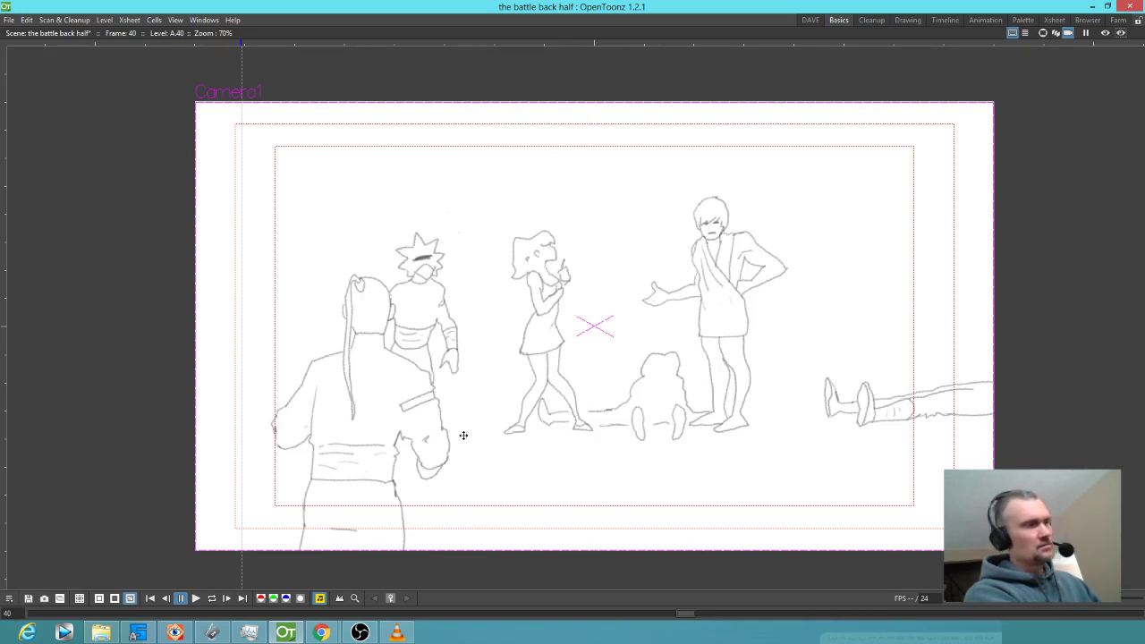
{"action": "left_click", "coordinate": [464, 435]}
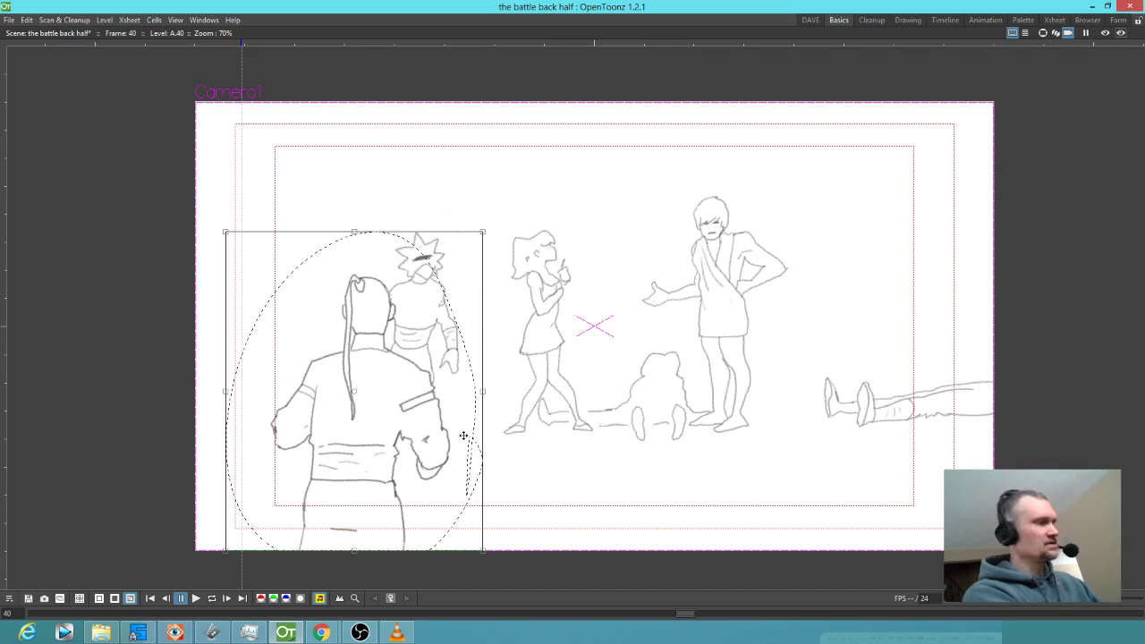
{"action": "key", "text": "period"}
{"action": "key", "text": "comma"}
{"action": "key", "text": "period"}
{"action": "key", "text": "period"}
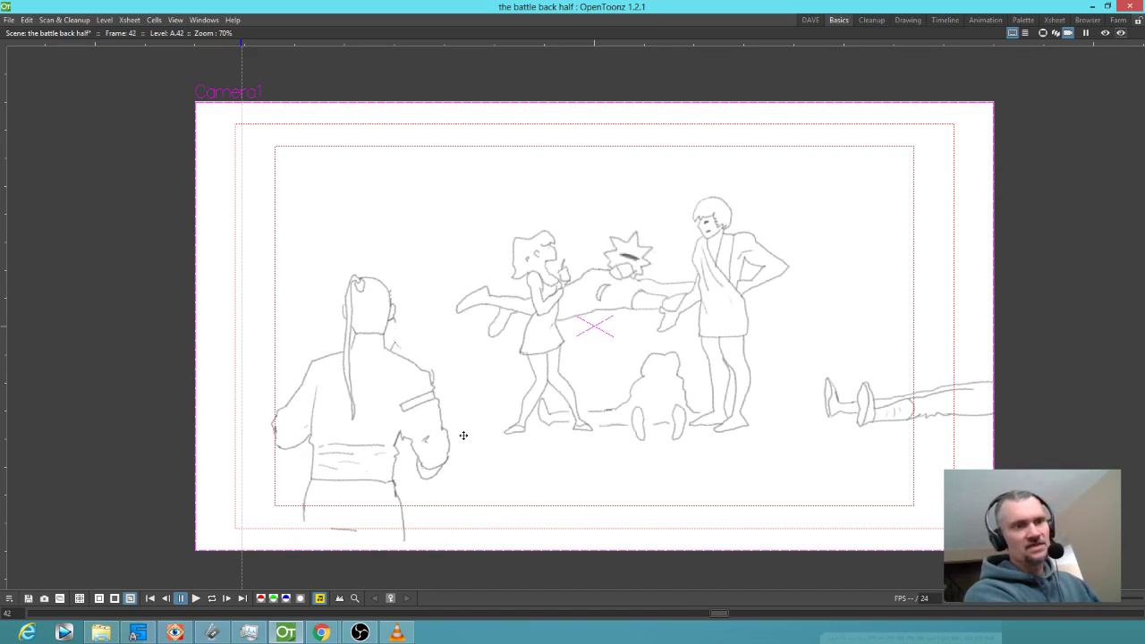
{"action": "key", "text": "period"}
{"action": "key", "text": "period"}
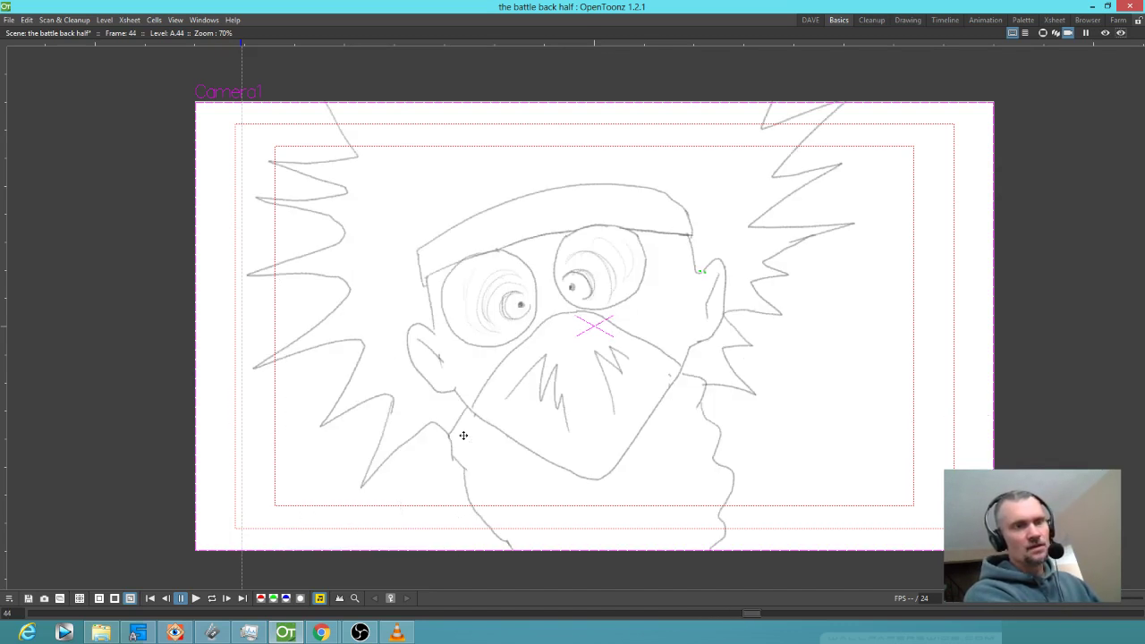
- Erase the stray lines beside the braided fighter's neck in frame 43 and paste the copied figure over him
{"action": "key", "text": "comma"}
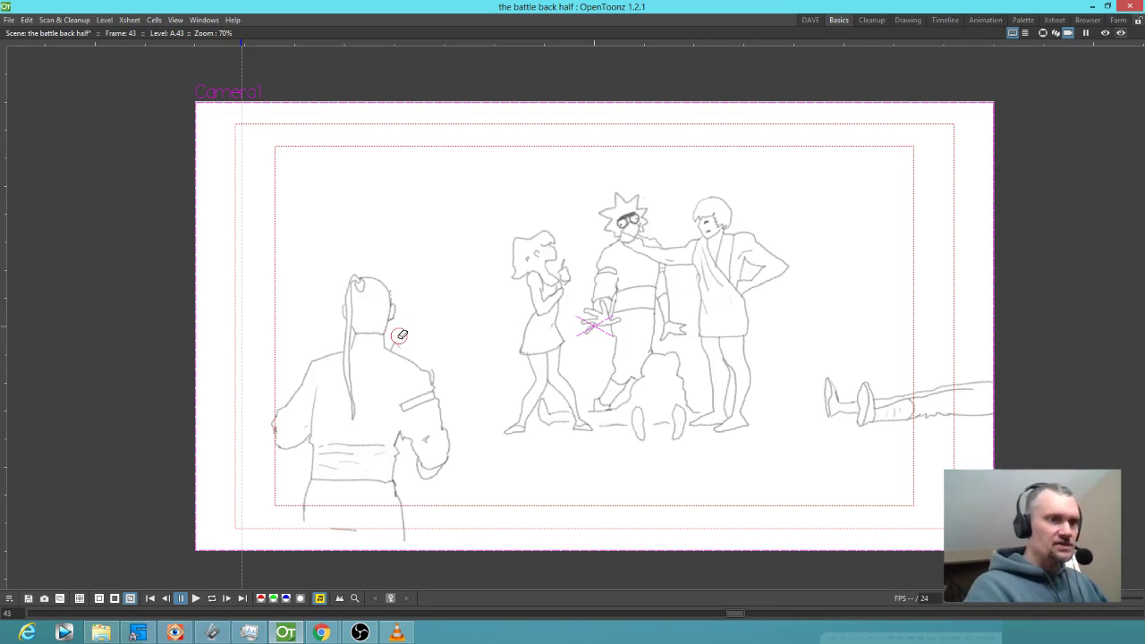
{"action": "key", "text": "alt+0"}
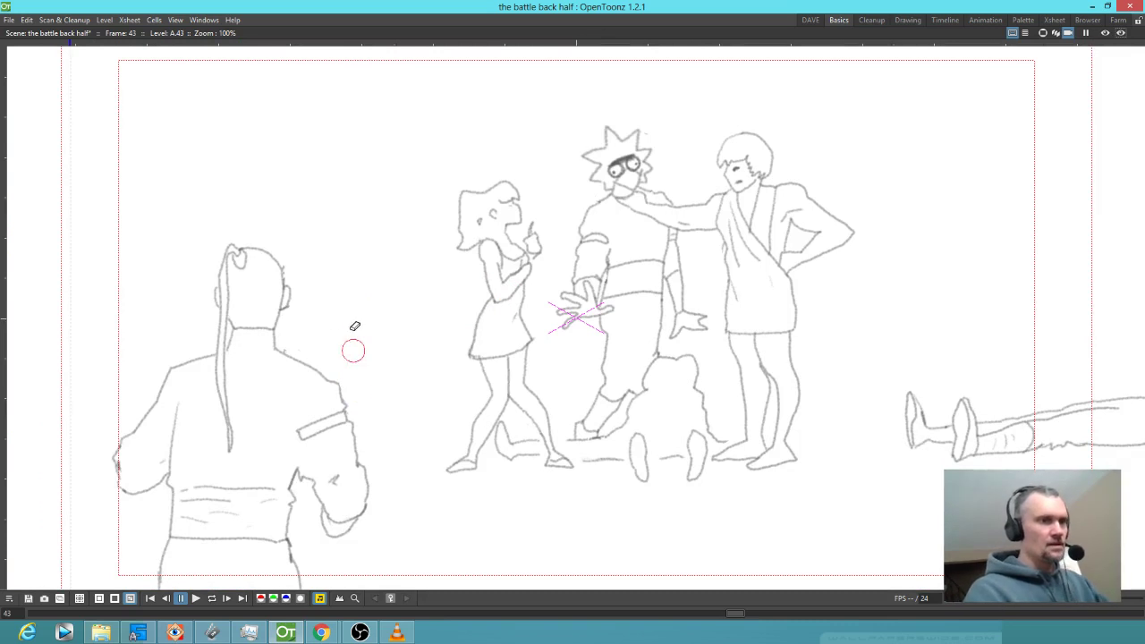
{"action": "key", "text": "comma"}
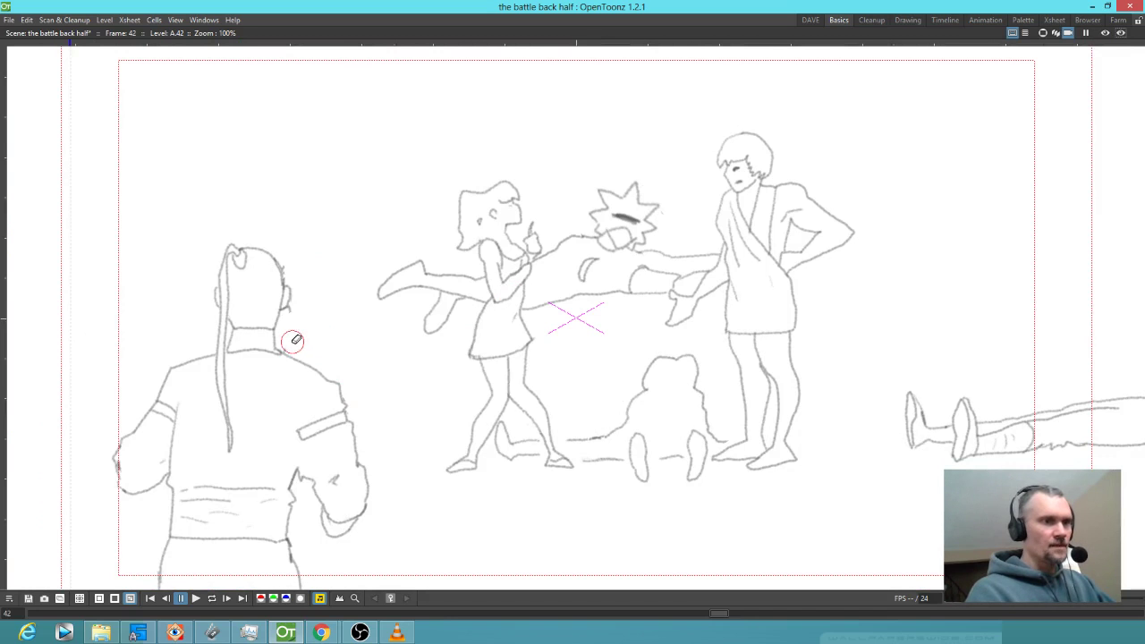
{"action": "key", "text": "period"}
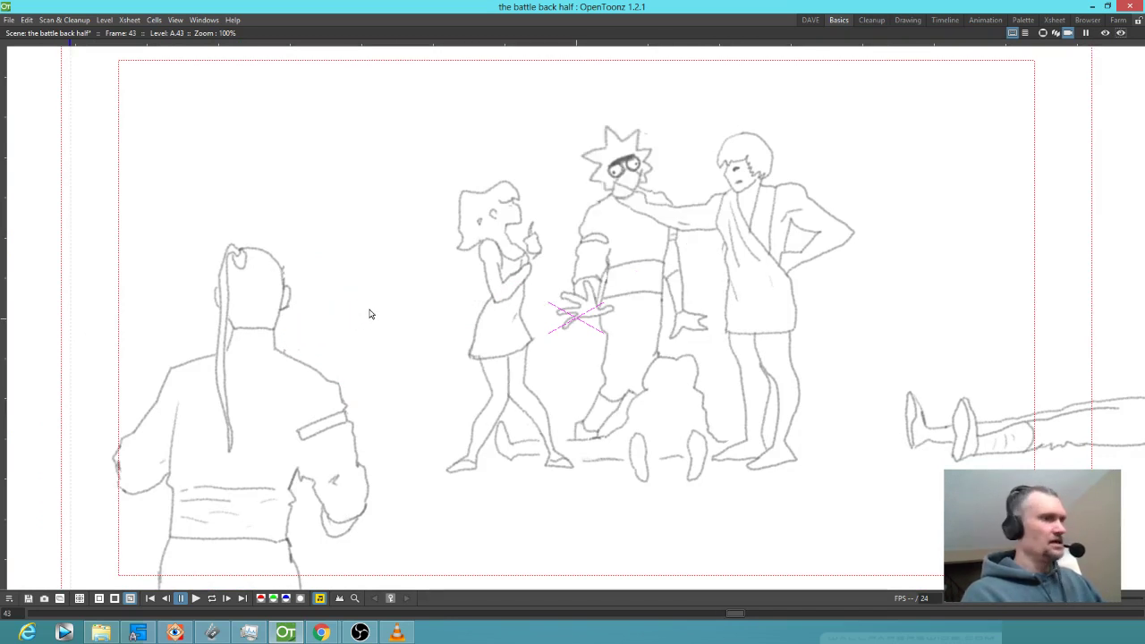
{"action": "left_click", "coordinate": [369, 314]}
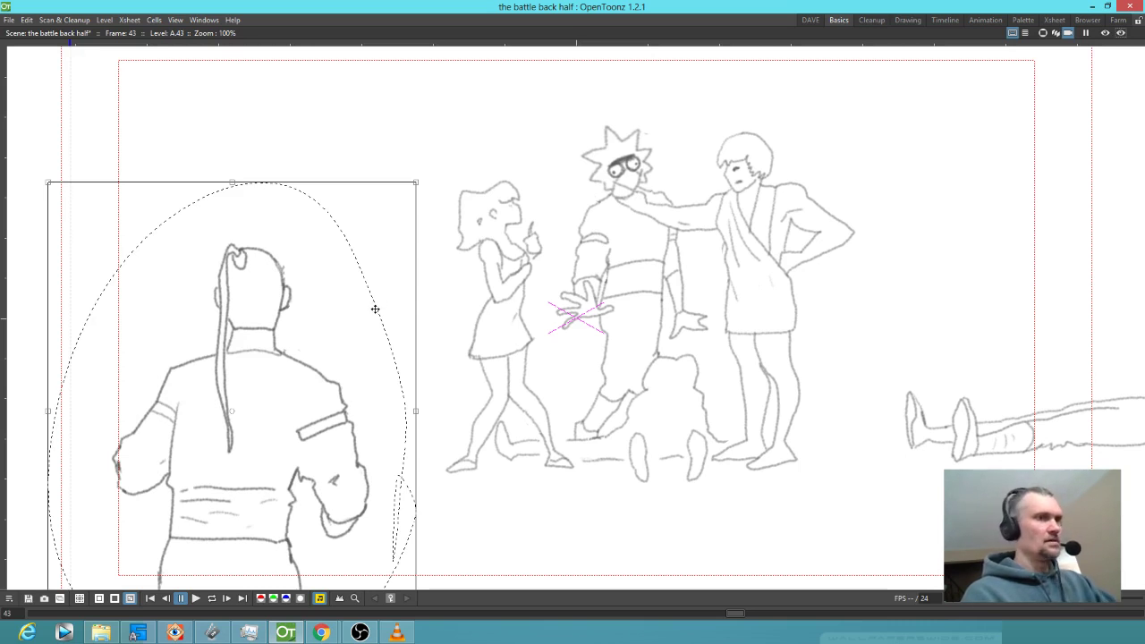
{"action": "key", "text": "e"}
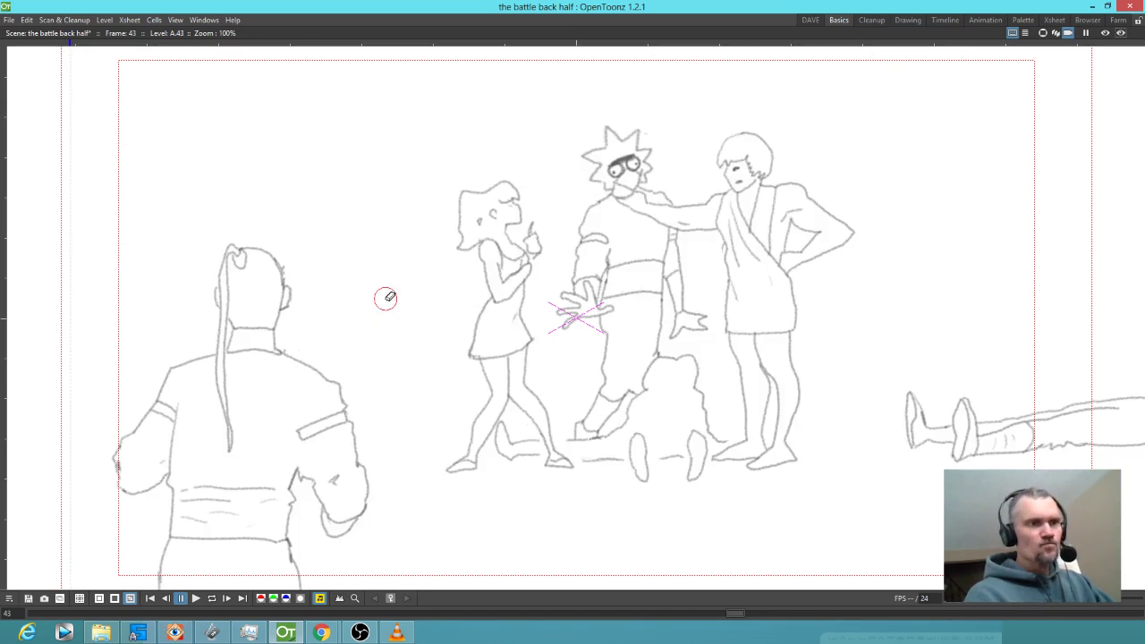
- Erase the stray marks beside the braided fighter's ear in frame 42 and clean up around his head in frame 41
{"action": "key", "text": "Left"}
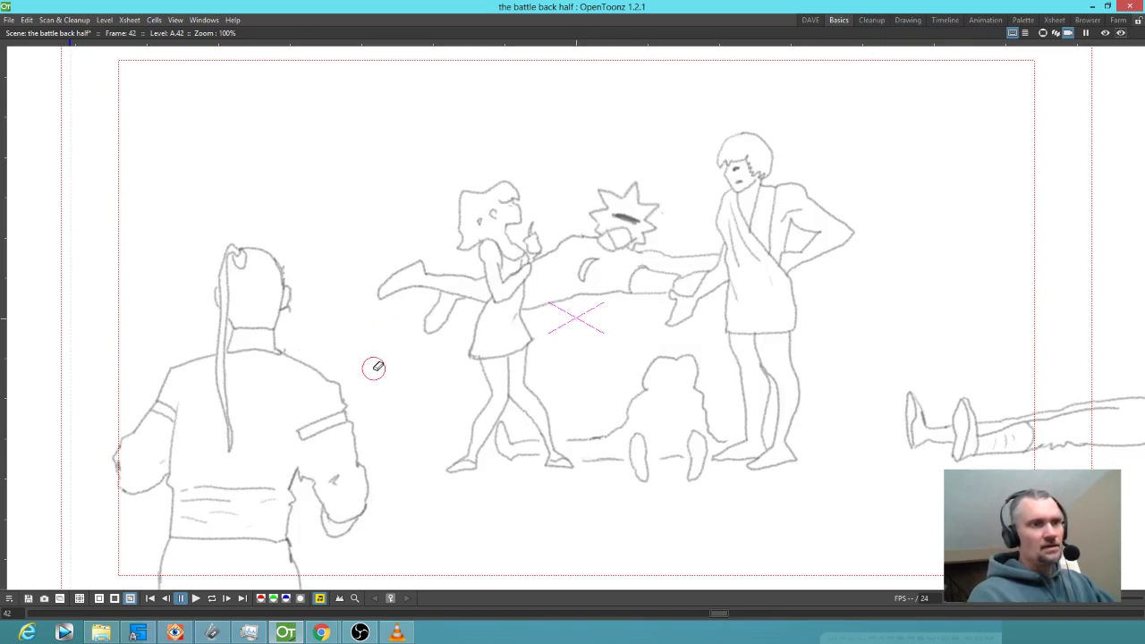
{"action": "key", "text": "Right"}
{"action": "key", "text": "Left"}
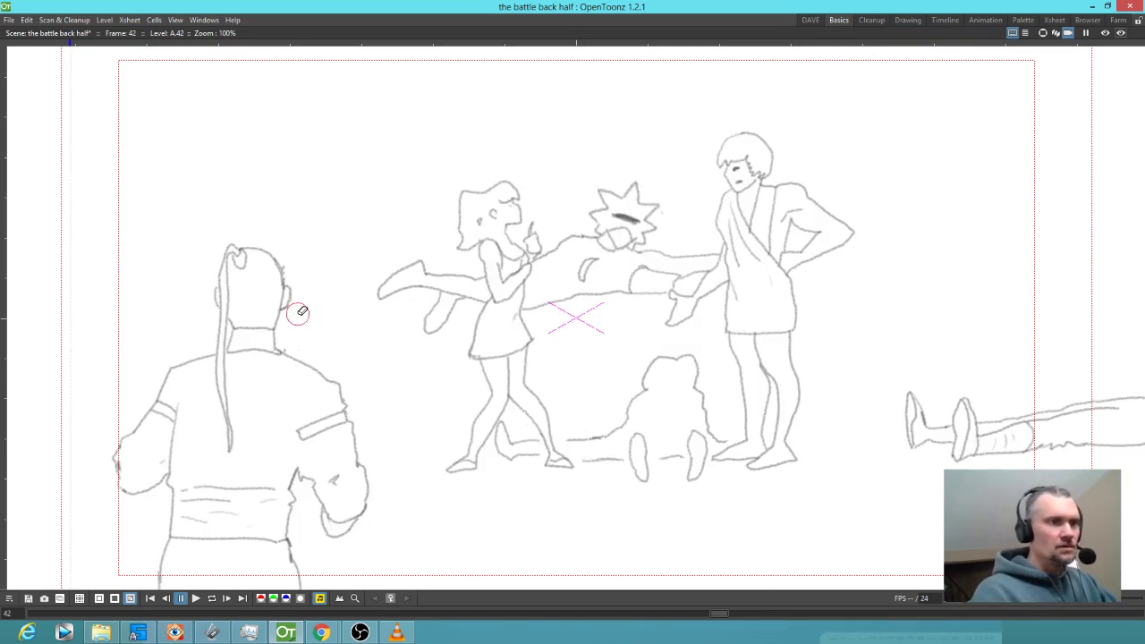
{"action": "key", "text": "Left"}
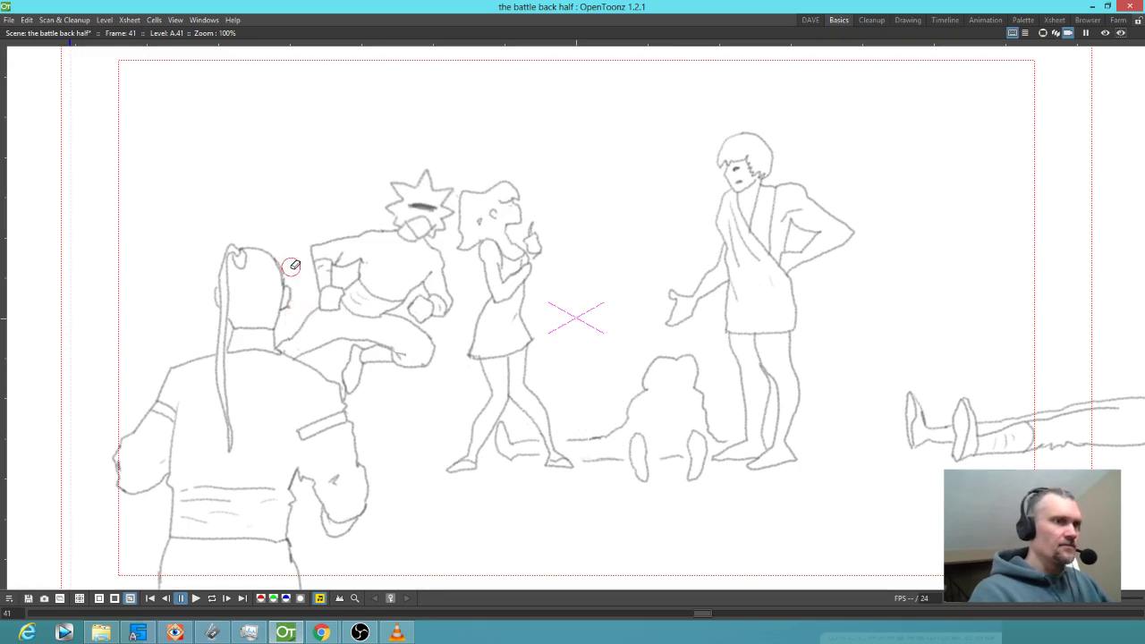
- Check the drawings in frames 42 through 51 for missing or stray lines
{"action": "key", "text": "."}
{"action": "key", "text": "."}
{"action": "key", "text": "."}
{"action": "key", "text": "."}
{"action": "key", "text": "."}
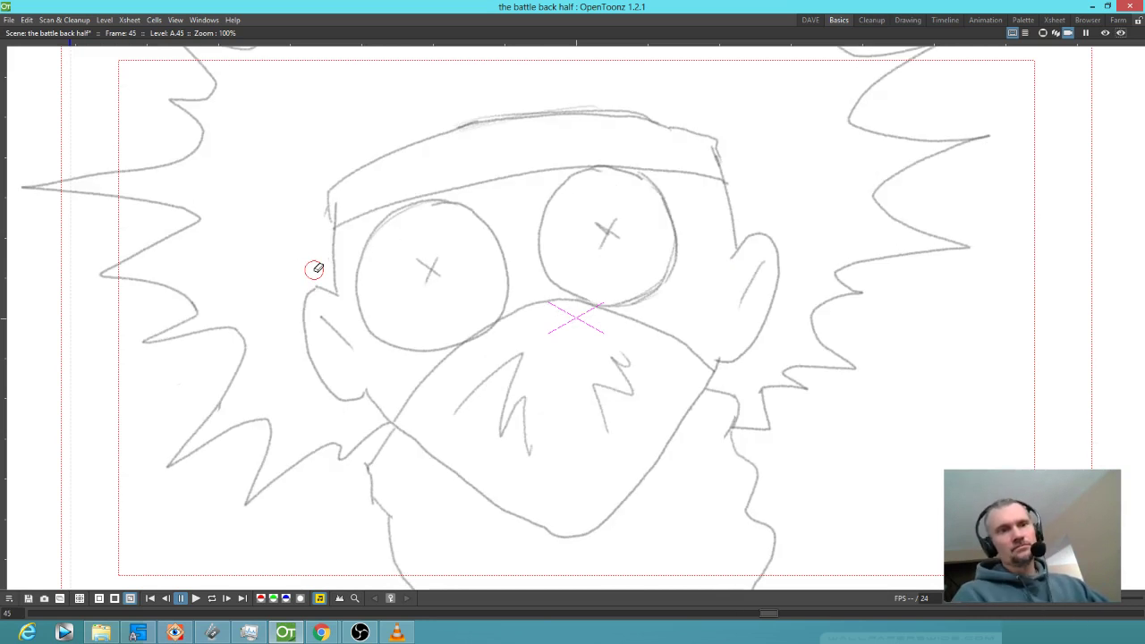
{"action": "key", "text": "."}
{"action": "key", "text": "."}
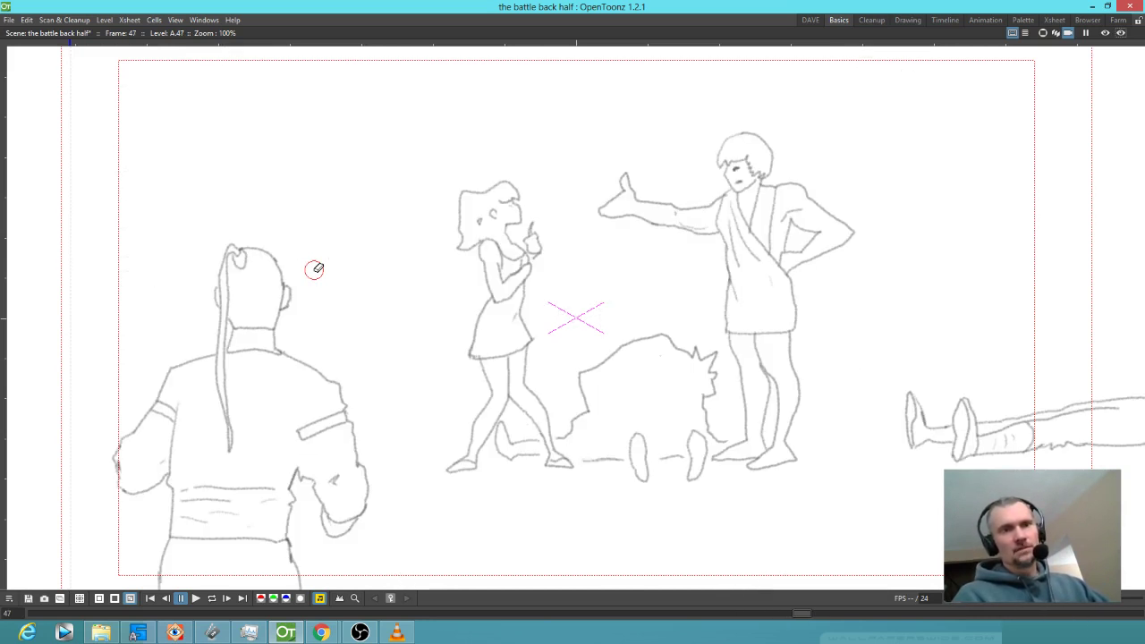
{"action": "key", "text": "."}
{"action": "key", "text": "."}
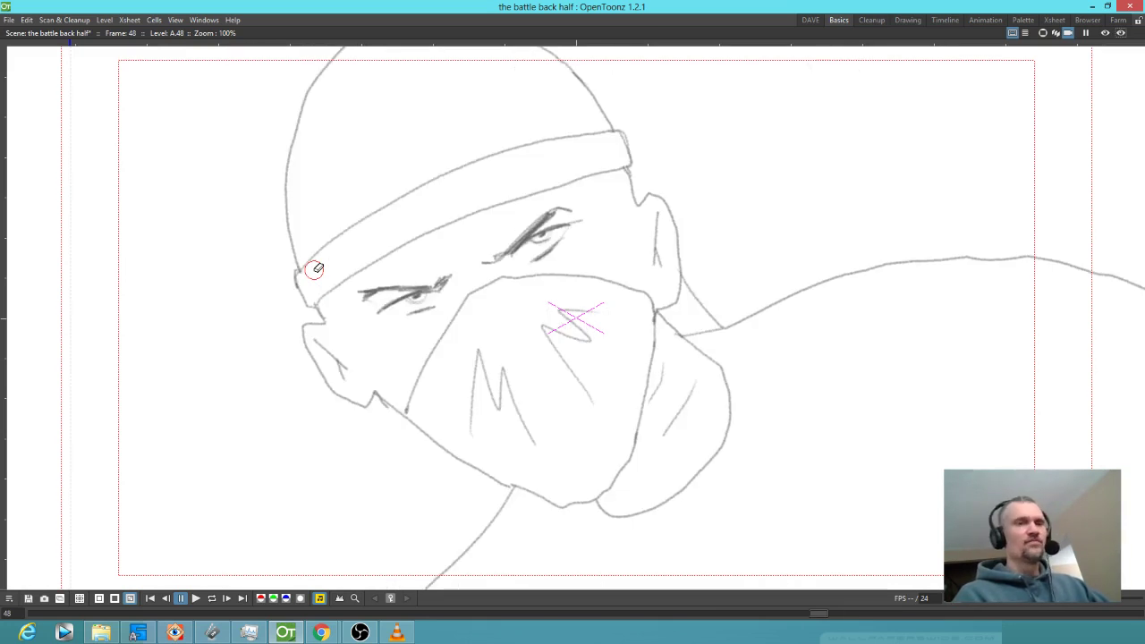
{"action": "key", "text": "."}
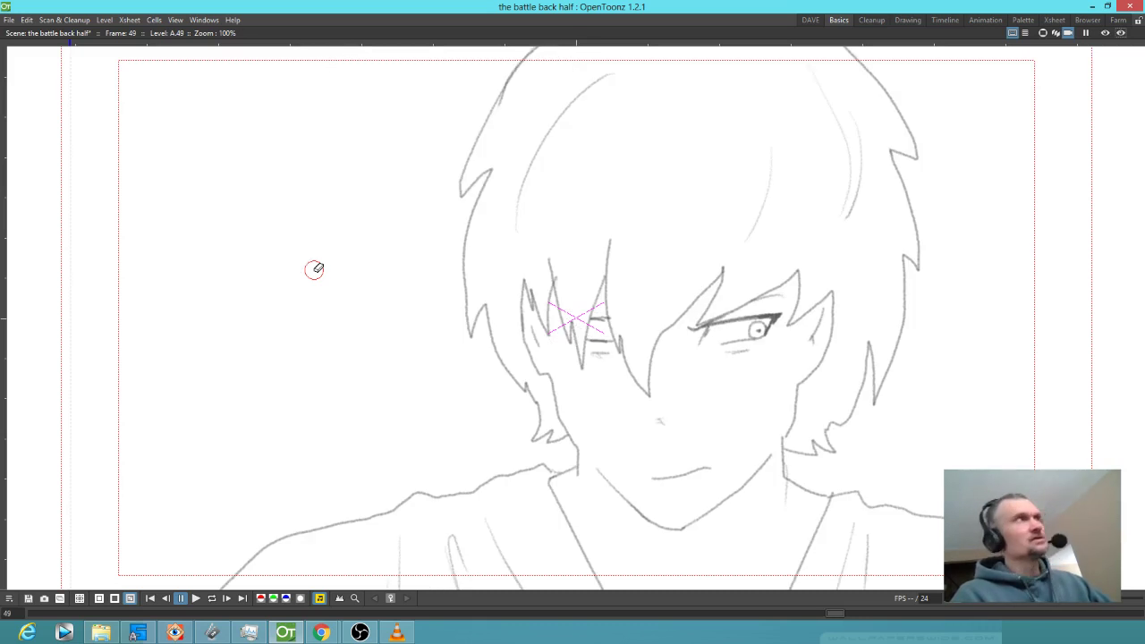
{"action": "key", "text": "."}
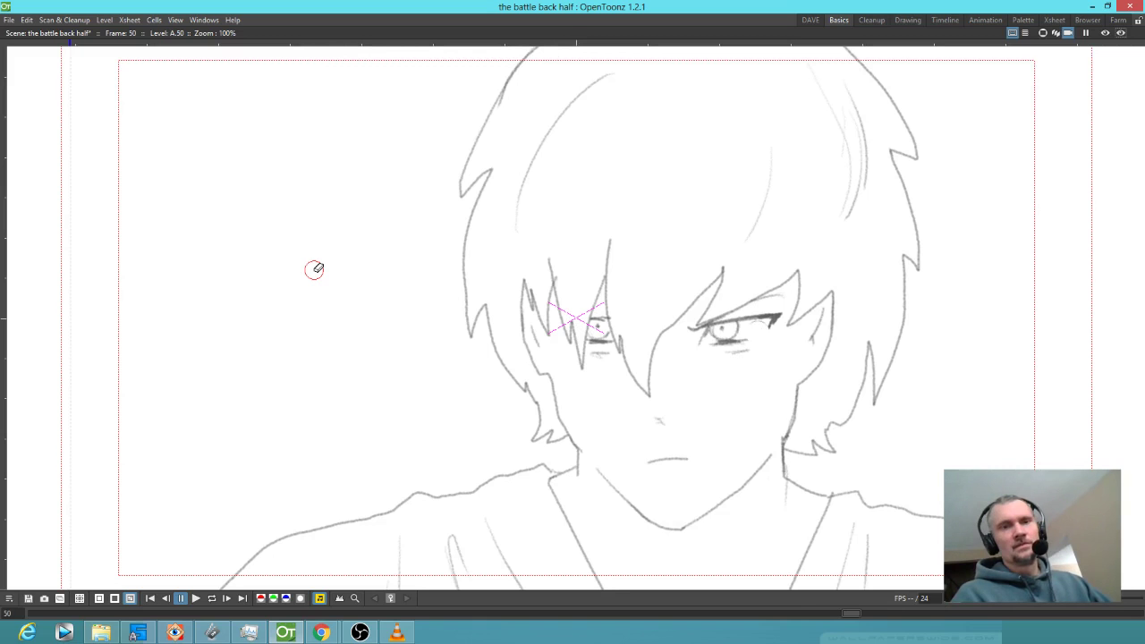
{"action": "key", "text": "period"}
{"action": "key", "text": "period"}
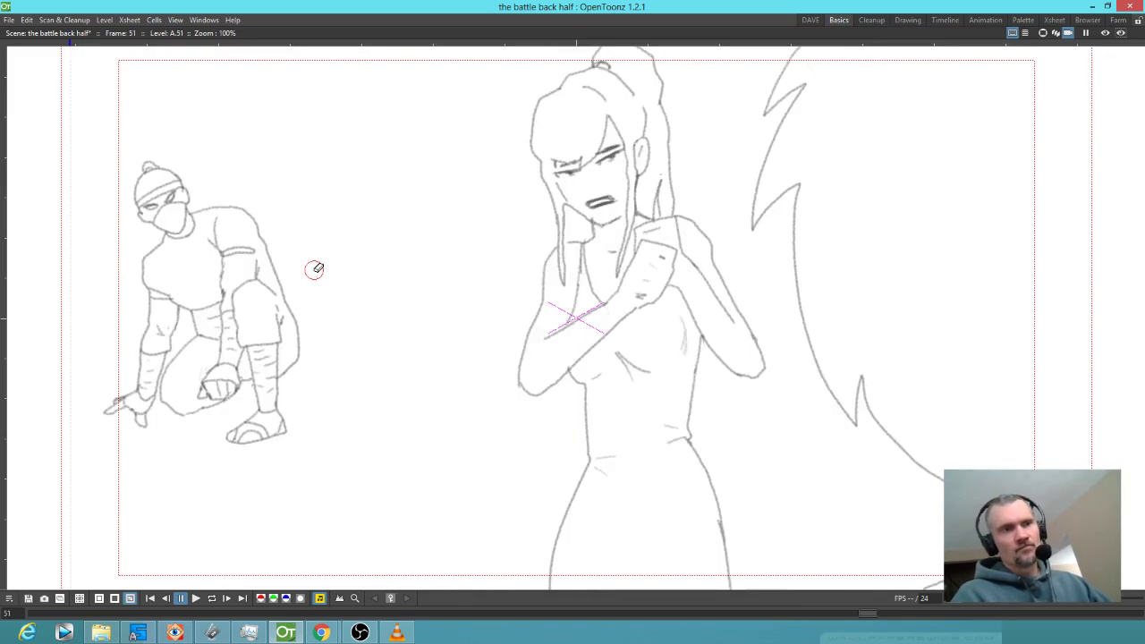
- In frame 54, draw brow lines just above both eyes of the long-haired woman
{"action": "key", "text": "period"}
{"action": "key", "text": "period"}
{"action": "key", "text": "period"}
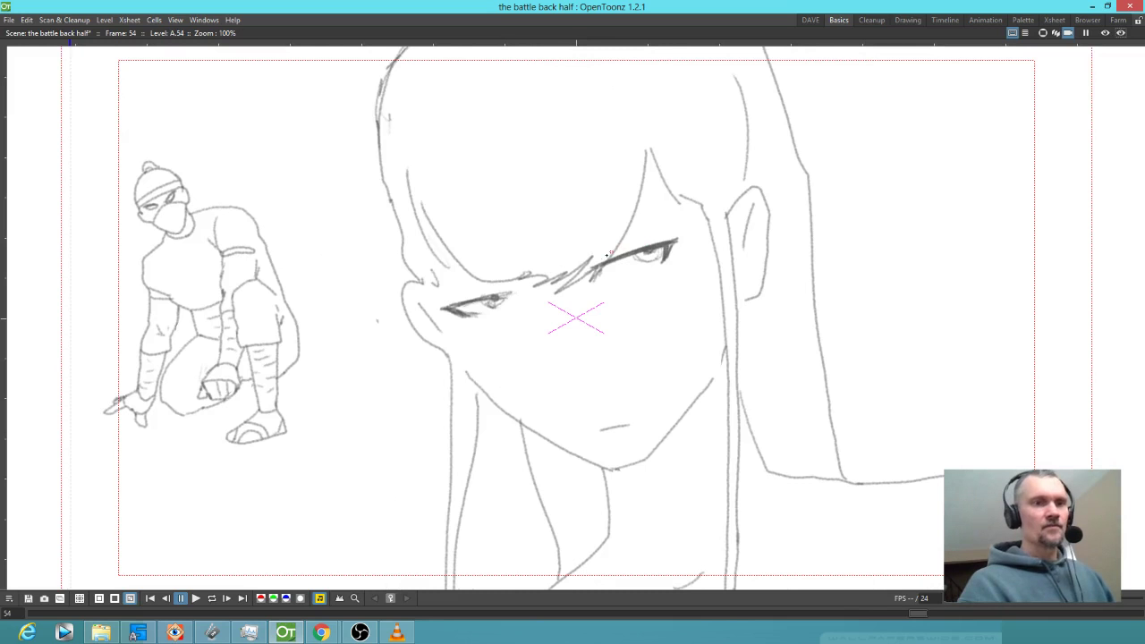
{"action": "mouse_move", "coordinate": [605, 257]}
{"action": "left_mouse_down"}
{"action": "mouse_move", "coordinate": [671, 228]}
{"action": "mouse_move", "coordinate": [604, 260]}
{"action": "left_mouse_up"}
{"action": "mouse_move", "coordinate": [508, 287]}
{"action": "left_mouse_down"}
{"action": "mouse_move", "coordinate": [449, 304]}
{"action": "mouse_move", "coordinate": [508, 286]}
{"action": "left_mouse_up"}
{"action": "left_click_drag", "start_coordinate": [445, 310], "coordinate": [461, 305]}
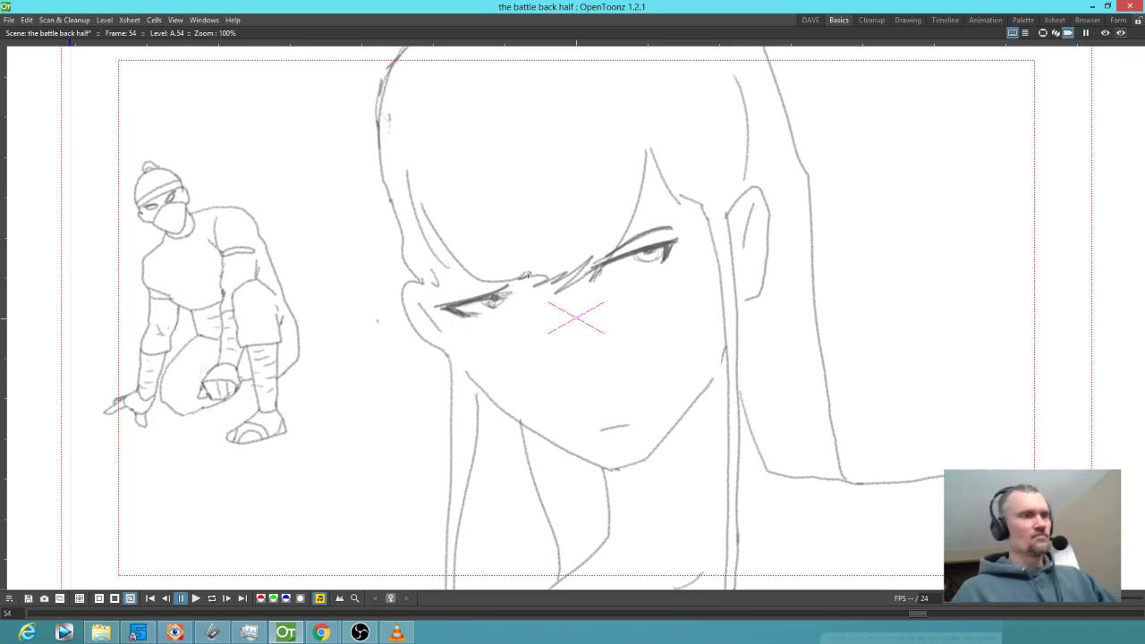
{"action": "key", "text": "Up"}
{"action": "key", "text": "Down"}
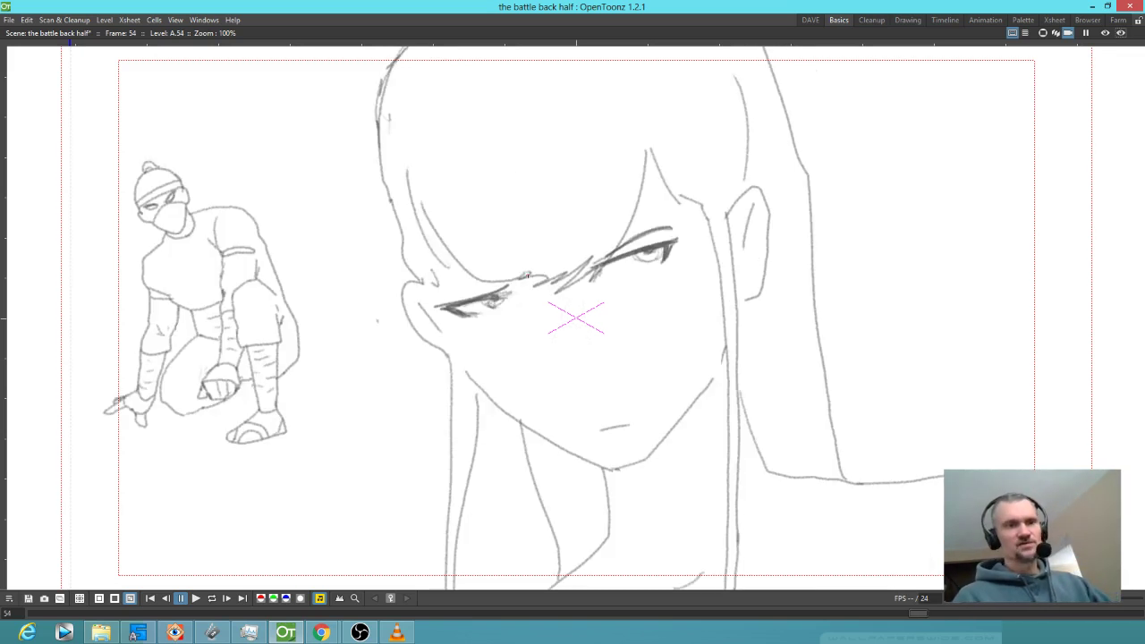
{"action": "left_click_drag", "start_coordinate": [451, 304], "coordinate": [512, 279]}
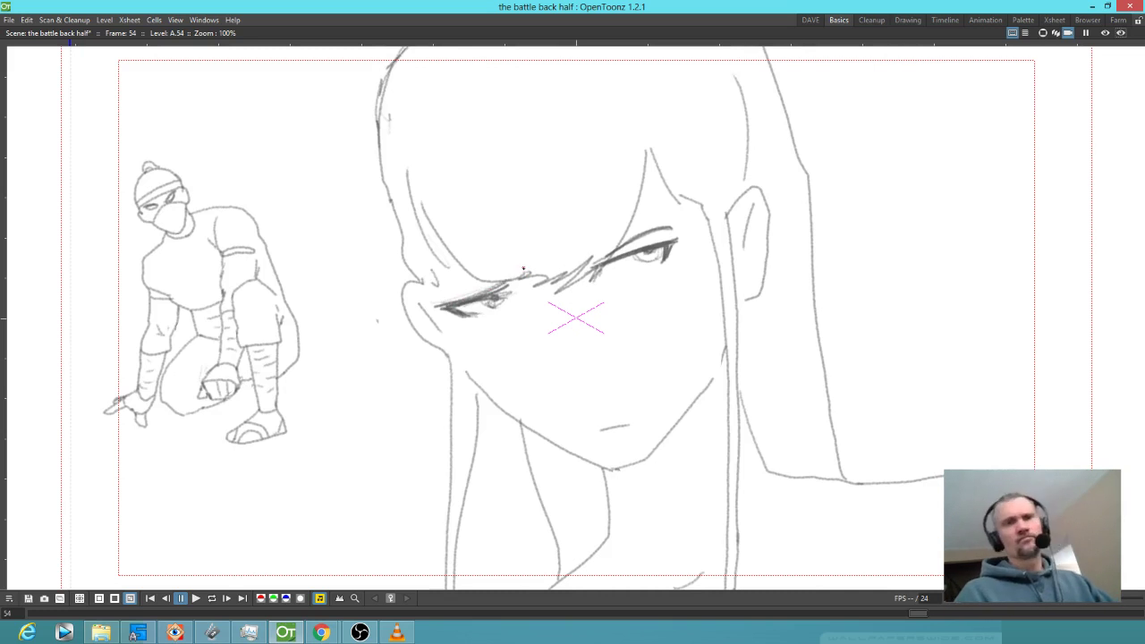
- Compare the woman's close-up across frames 54 to 57, checking for missing lines
{"action": "key", "text": "Down"}
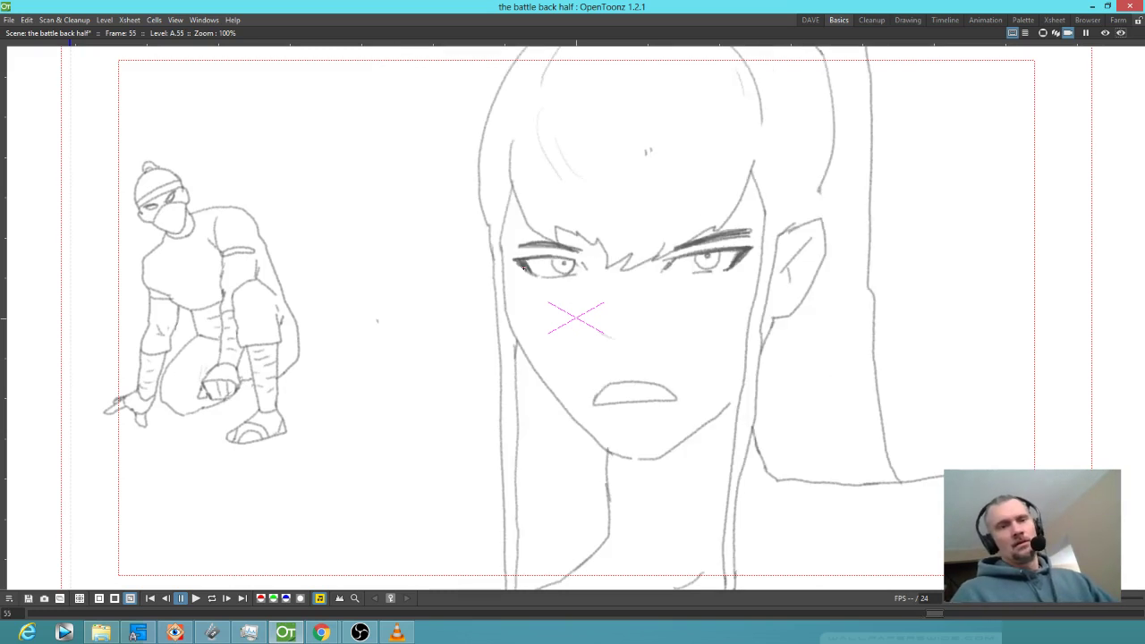
{"action": "key", "text": "period"}
{"action": "key", "text": "comma"}
{"action": "key", "text": "comma"}
{"action": "key", "text": "period"}
{"action": "key", "text": "period"}
{"action": "key", "text": "comma"}
{"action": "key", "text": "period"}
{"action": "key", "text": "period"}
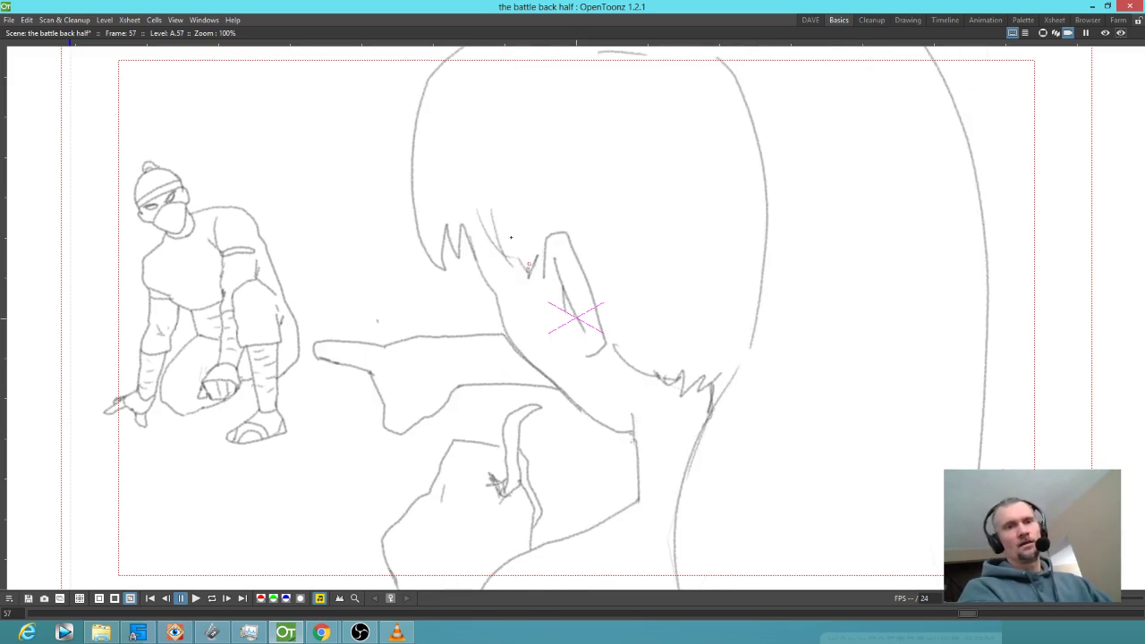
- On frame 55, draw the woman's neck line from the chin down to the shoulder line, cleaning up where they join
{"action": "scroll", "coordinate": [619, 385], "scroll_direction": "down", "scroll_amount": 2}
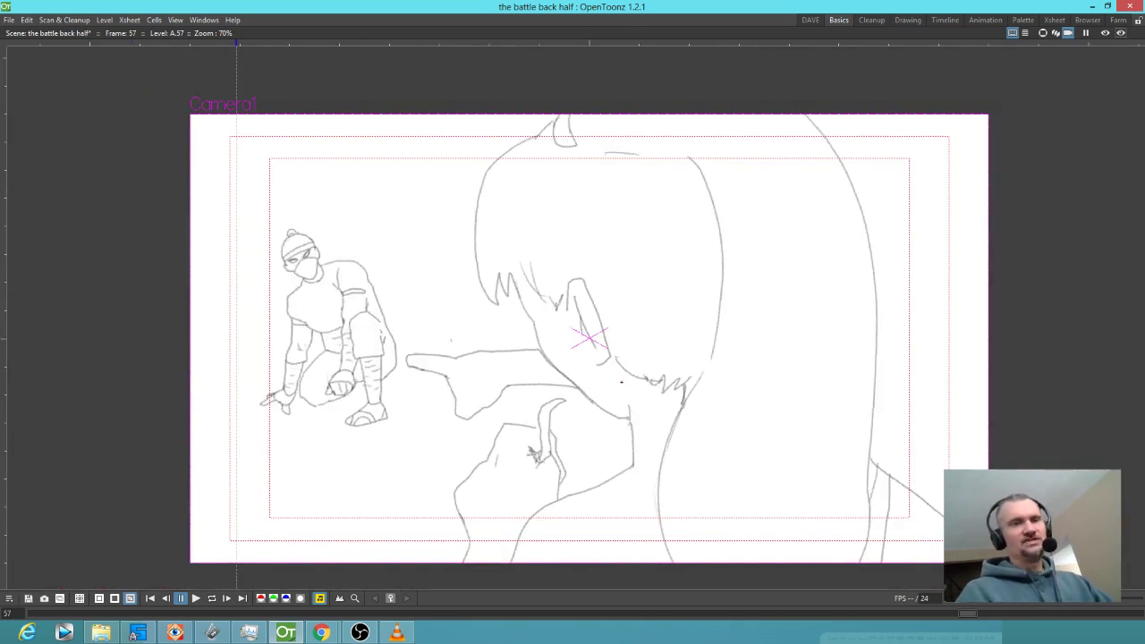
{"action": "key", "text": "comma"}
{"action": "key", "text": "comma"}
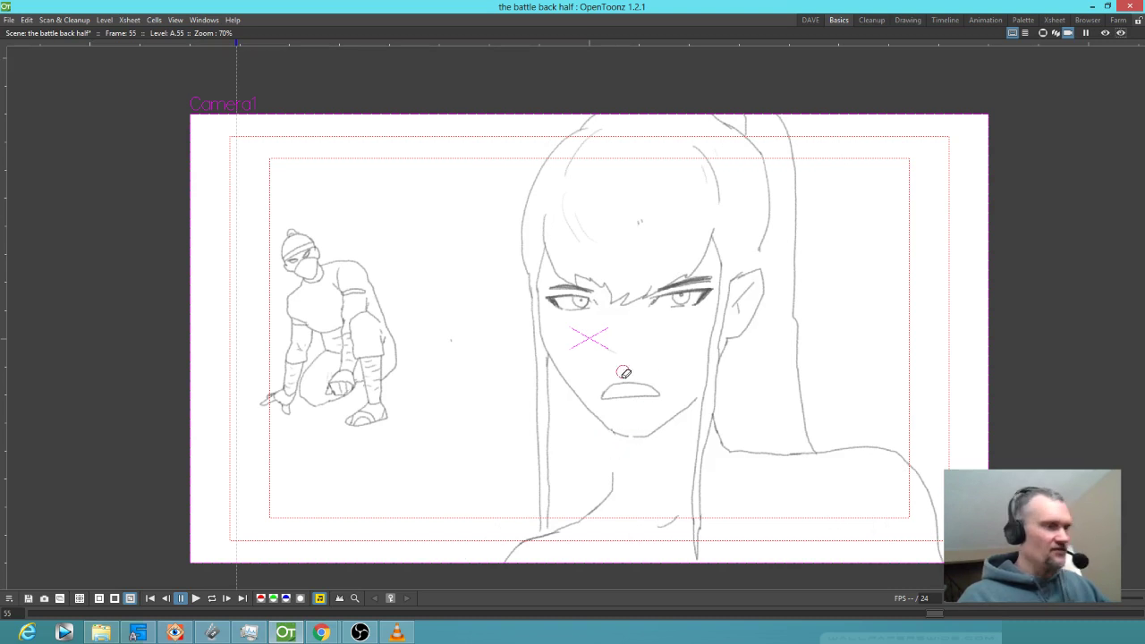
{"action": "left_click_drag", "start_coordinate": [614, 432], "coordinate": [616, 486]}
{"action": "key", "text": "e"}
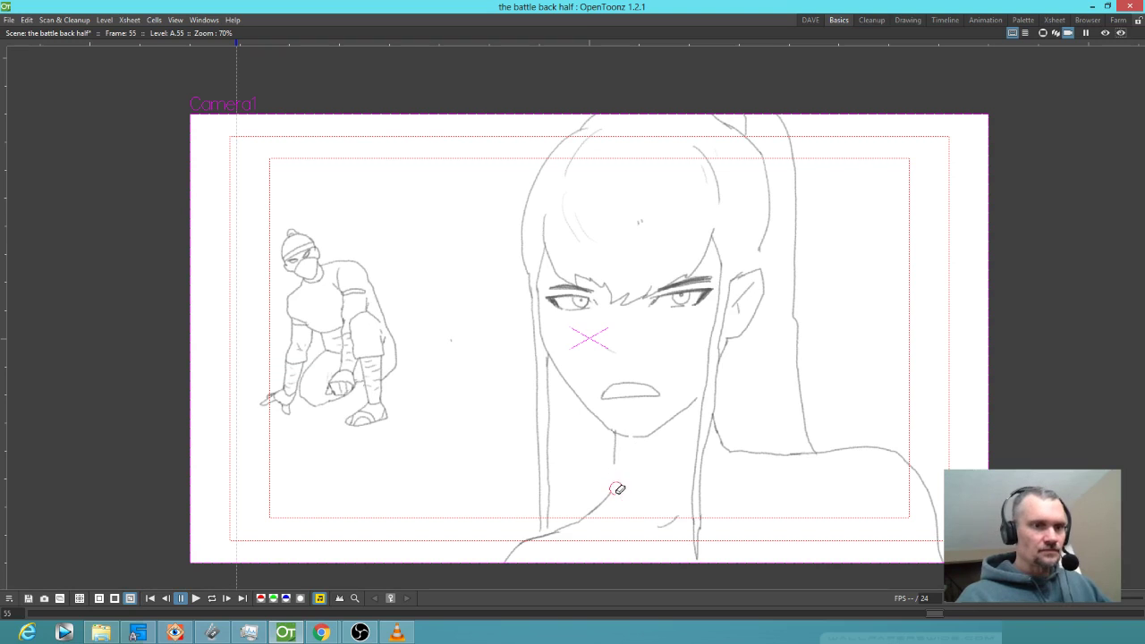
{"action": "key", "text": "b"}
{"action": "left_click_drag", "start_coordinate": [613, 464], "coordinate": [609, 492]}
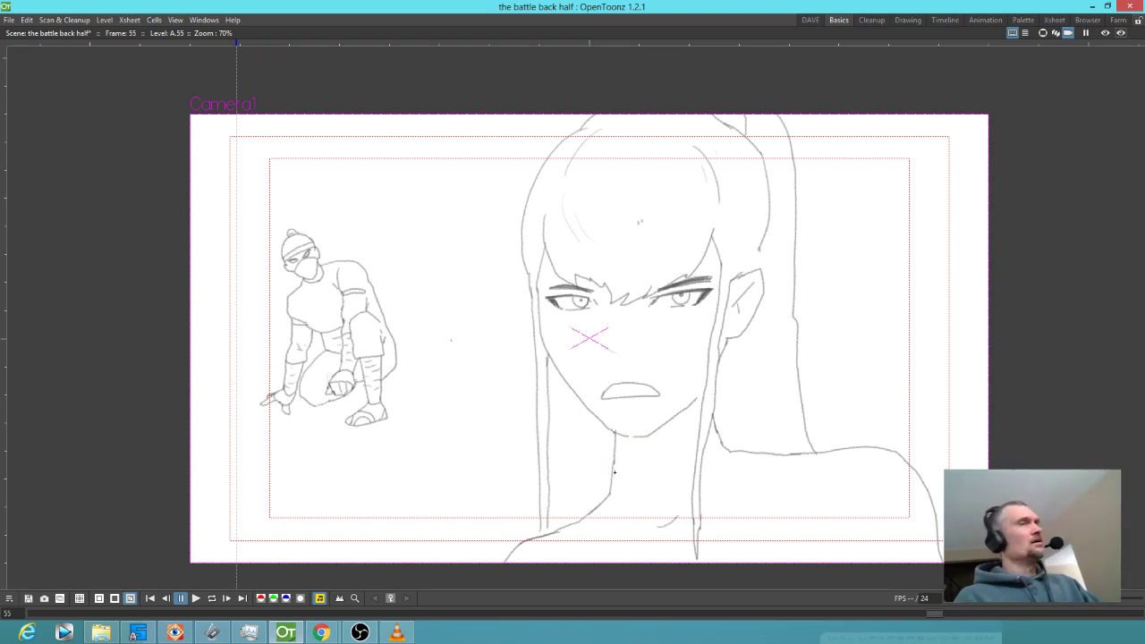
- Flip back and forth through the drawings up to frame 62 to check their line work
{"action": "key", "text": "period"}
{"action": "key", "text": "period"}
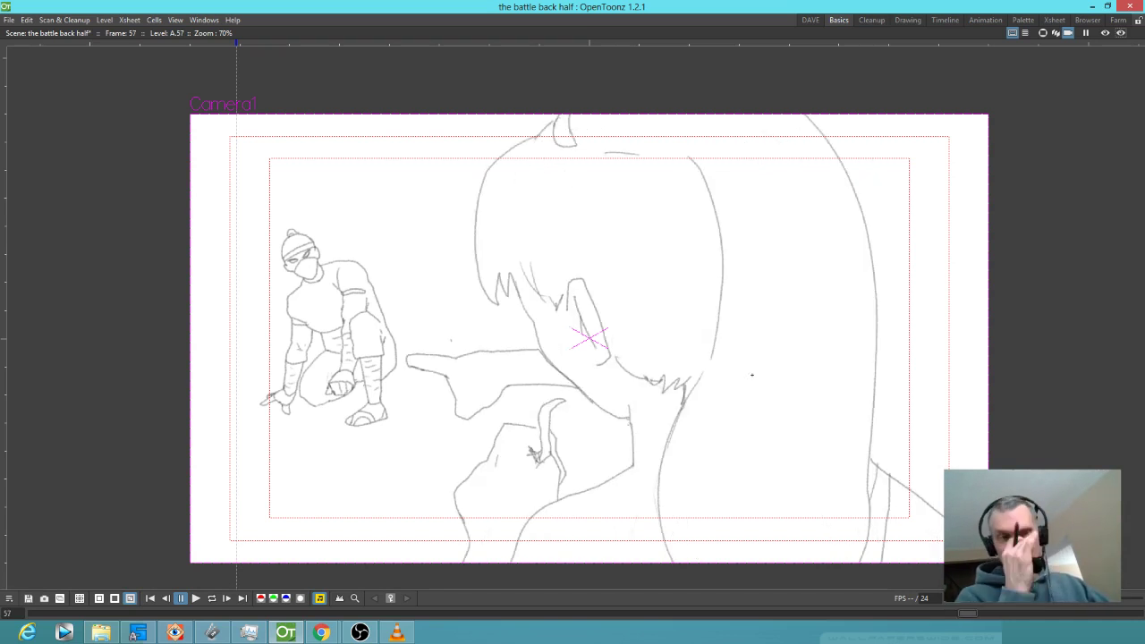
{"action": "key", "text": "period"}
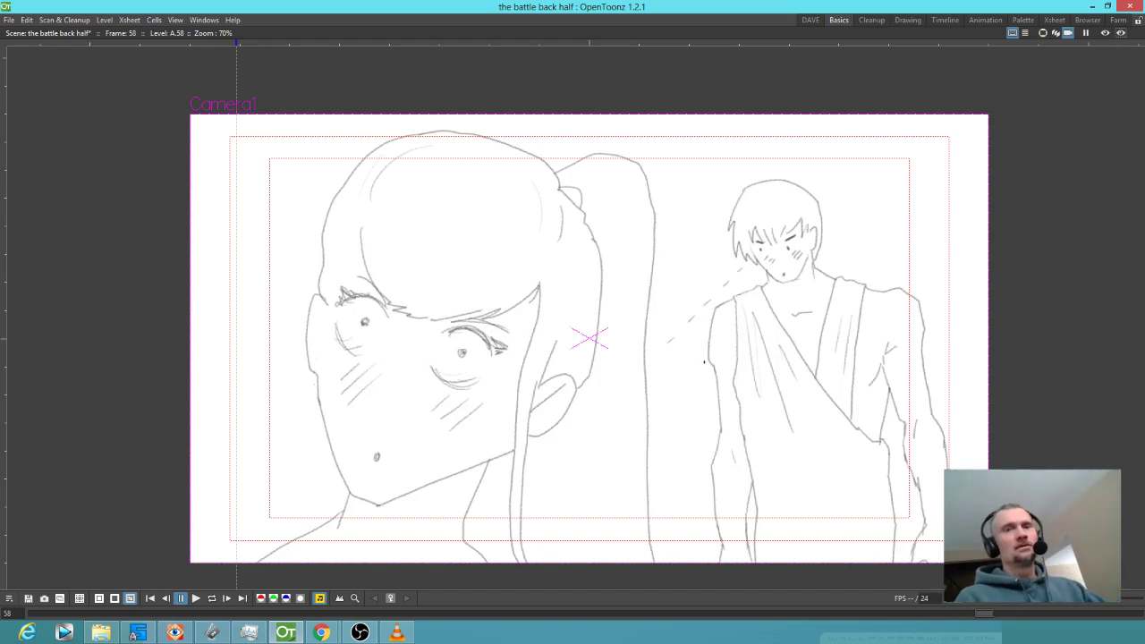
{"action": "key", "text": "period"}
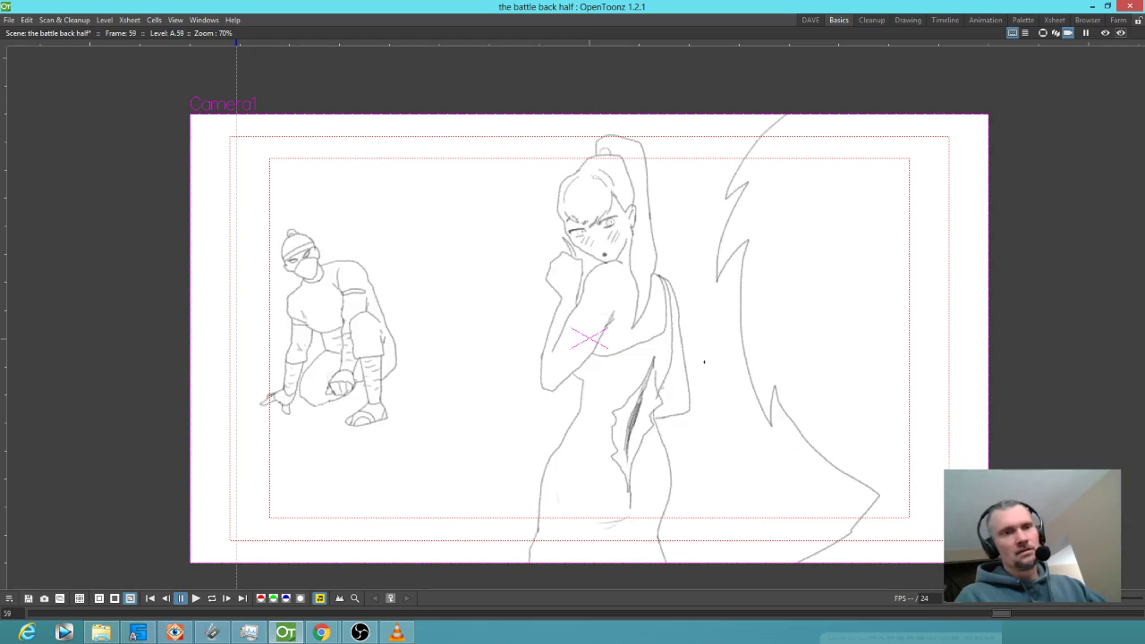
{"action": "key", "text": "period"}
{"action": "key", "text": "comma"}
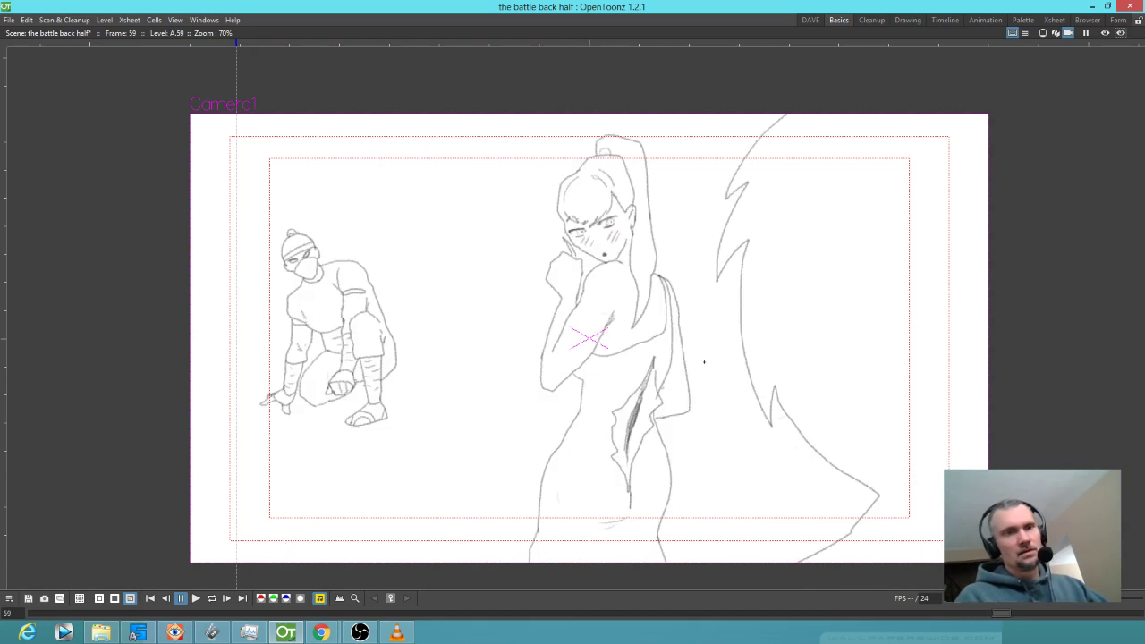
{"action": "key", "text": "period"}
{"action": "key", "text": "period"}
{"action": "key", "text": "comma"}
{"action": "key", "text": "comma"}
{"action": "key", "text": "comma"}
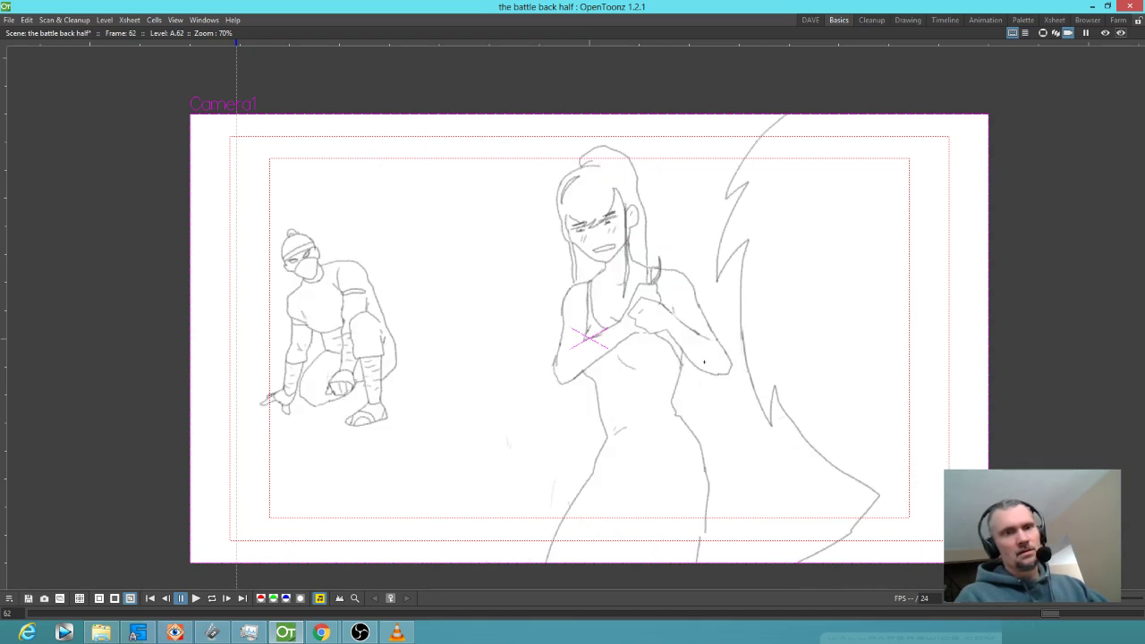
{"action": "key", "text": "period"}
{"action": "key", "text": "period"}
{"action": "key", "text": "period"}
{"action": "key", "text": "period"}
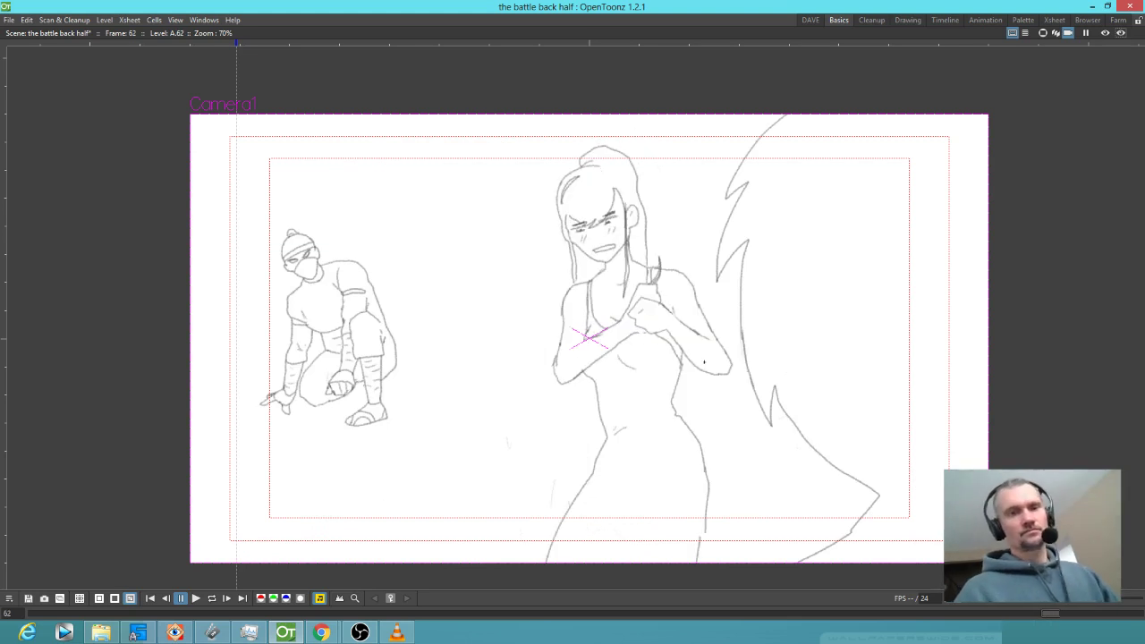
- Erase the lower ends of the dress outline on frame 62 and draw a curved hem across the thighs
{"action": "key", "text": "e"}
{"action": "mouse_move", "coordinate": [708, 531]}
{"action": "left_mouse_down"}
{"action": "mouse_move", "coordinate": [708, 546]}
{"action": "mouse_move", "coordinate": [693, 551]}
{"action": "left_mouse_up"}
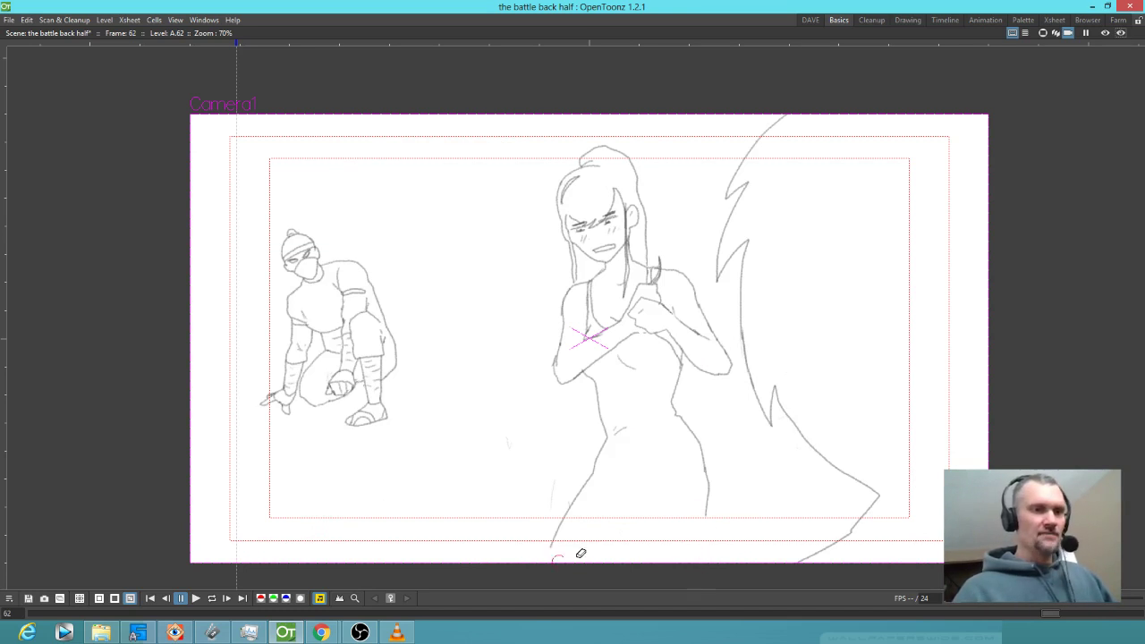
{"action": "mouse_move", "coordinate": [580, 552]}
{"action": "left_mouse_down"}
{"action": "mouse_move", "coordinate": [546, 548]}
{"action": "mouse_move", "coordinate": [555, 538]}
{"action": "mouse_move", "coordinate": [640, 527]}
{"action": "mouse_move", "coordinate": [707, 538]}
{"action": "left_mouse_up"}
- Draw the outer and inner leg lines from the hem to the camera frame's lower edge, redoing the slanted inner thigh line
{"action": "left_click_drag", "start_coordinate": [561, 530], "coordinate": [554, 564]}
{"action": "left_click_drag", "start_coordinate": [645, 527], "coordinate": [648, 562]}
{"action": "left_click_drag", "start_coordinate": [706, 532], "coordinate": [702, 562]}
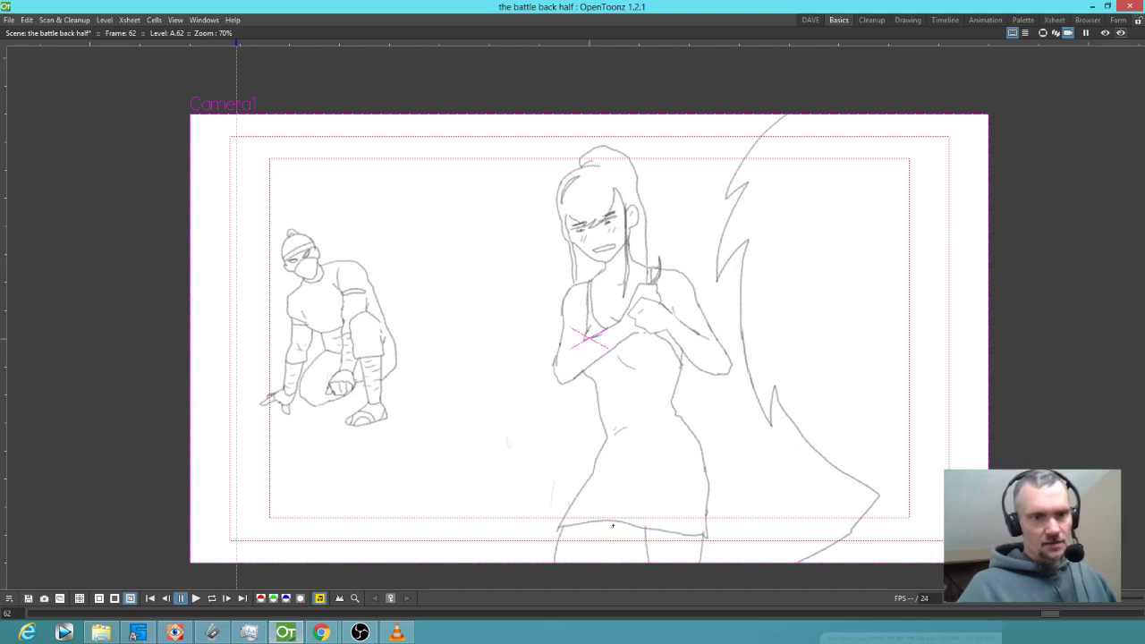
{"action": "left_click_drag", "start_coordinate": [618, 522], "coordinate": [605, 560]}
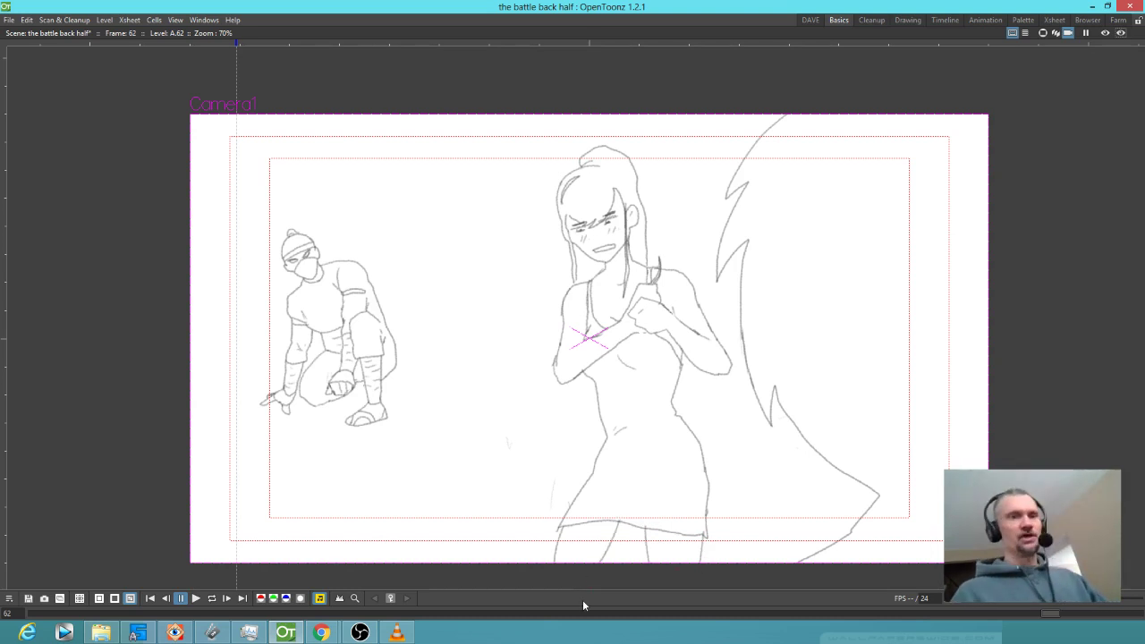
{"action": "key", "text": "ctrl+z"}
{"action": "left_click_drag", "start_coordinate": [621, 524], "coordinate": [614, 562]}
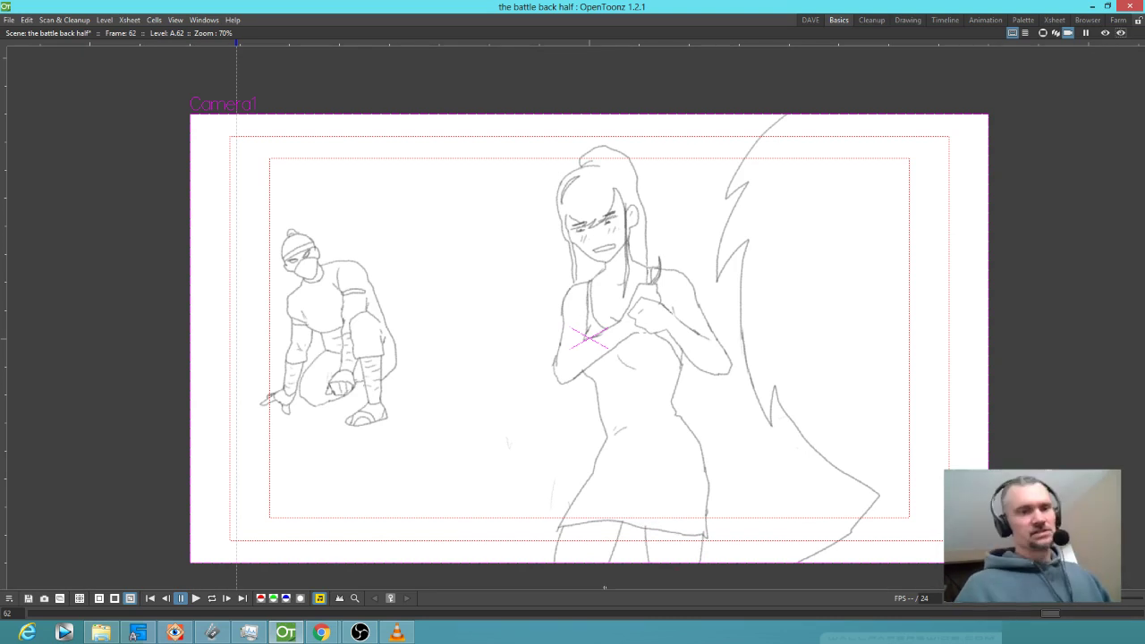
{"action": "key", "text": "a"}
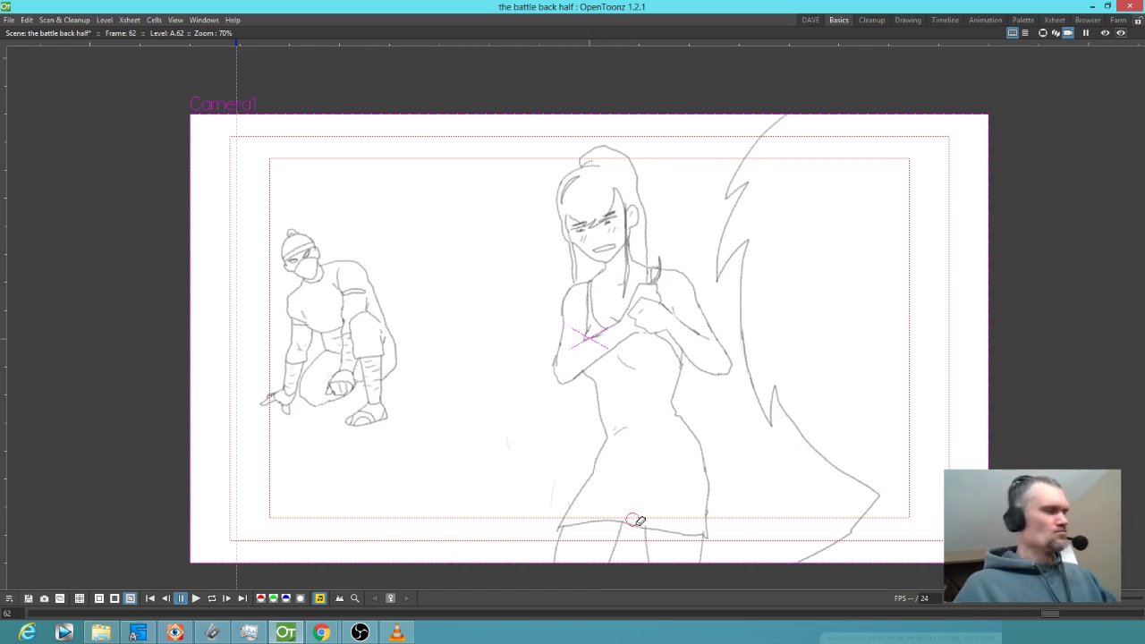
- Compare the character close-ups in the frames from 63 to 67 by flipping between them
{"action": "key", "text": "."}
{"action": "key", "text": "."}
{"action": "key", "text": "comma"}
{"action": "key", "text": "."}
{"action": "key", "text": "comma"}
{"action": "key", "text": "."}
{"action": "key", "text": "comma"}
{"action": "key", "text": "comma"}
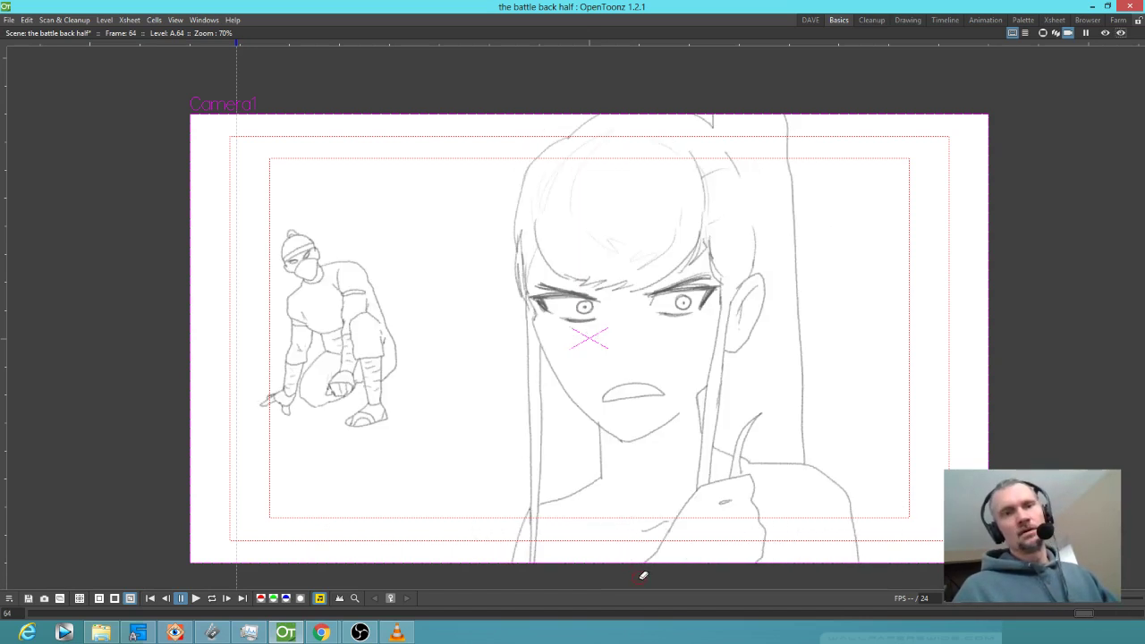
{"action": "key", "text": "."}
{"action": "key", "text": "."}
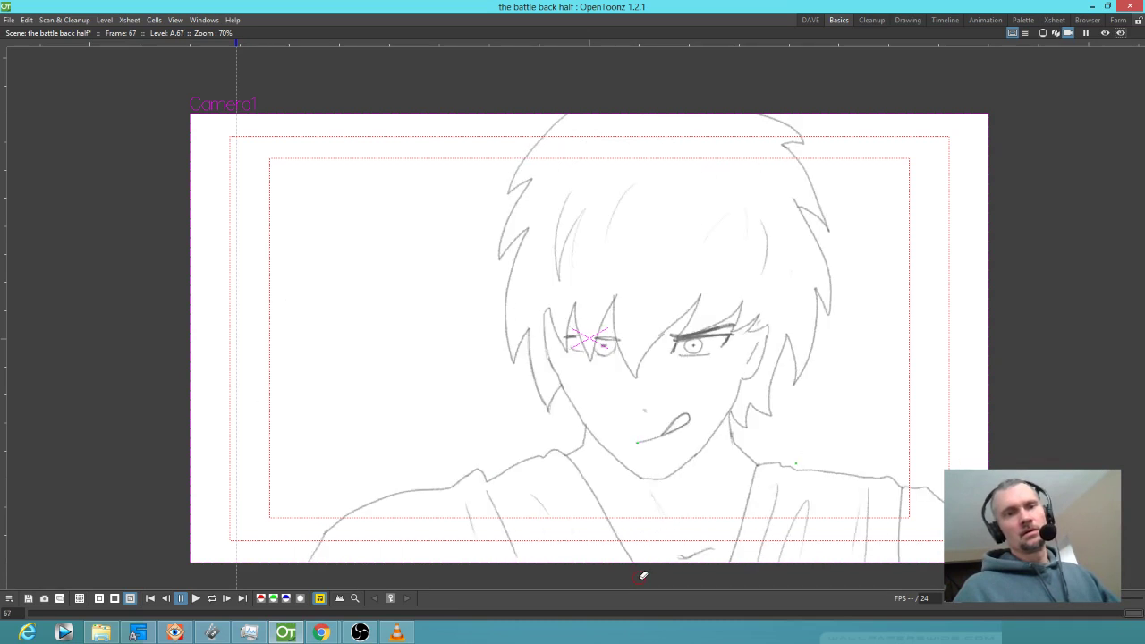
{"action": "key", "text": "comma"}
{"action": "key", "text": "comma"}
{"action": "key", "text": "period"}
{"action": "key", "text": "period"}
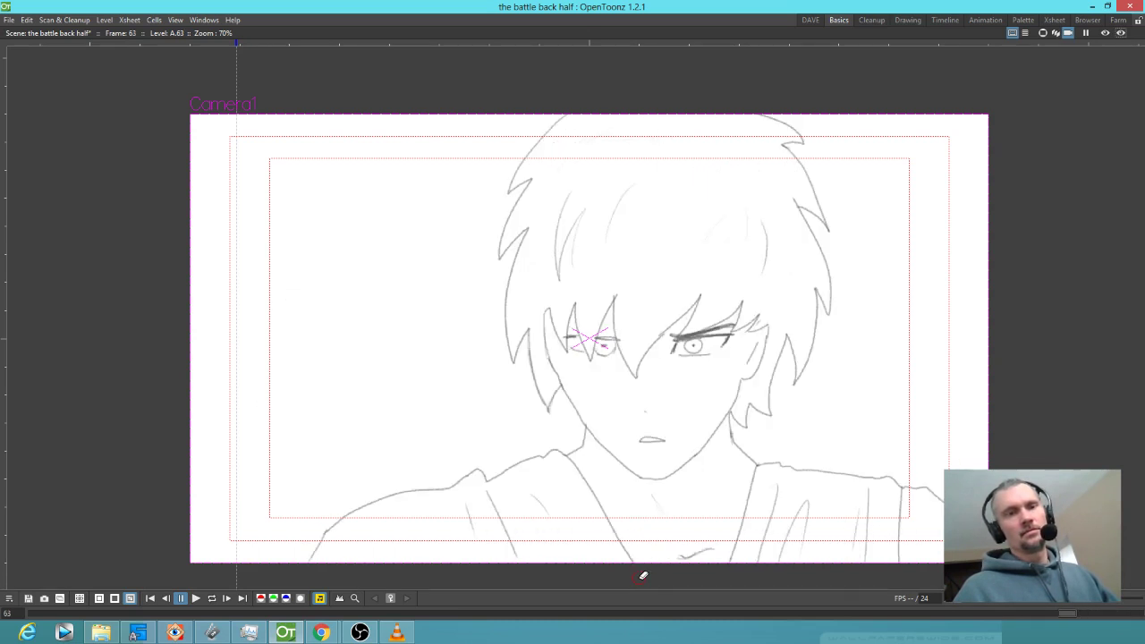
- Review the earlier drawings backwards from frame 63 to frame 36
{"action": "key", "text": "comma"}
{"action": "key", "text": "comma"}
{"action": "key", "text": "comma"}
{"action": "key", "text": "comma"}
{"action": "key", "text": "comma"}
{"action": "key", "text": "comma"}
{"action": "key", "text": "comma"}
{"action": "key", "text": "comma"}
{"action": "key", "text": "comma"}
{"action": "key", "text": "comma"}
{"action": "key", "text": "comma"}
{"action": "key", "text": "comma"}
{"action": "key", "text": "comma"}
{"action": "key", "text": "comma"}
{"action": "key", "text": "comma"}
{"action": "key", "text": "comma"}
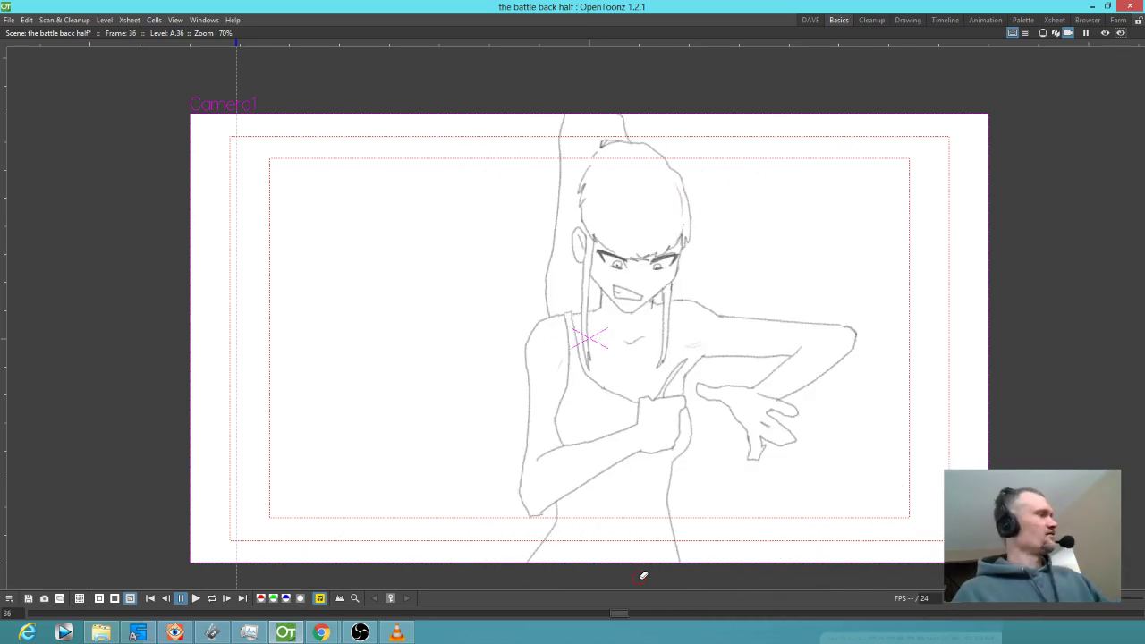
- Restore the full workspace around the viewer and open the recent scene the battle.tnz
{"action": "key", "text": "grave"}
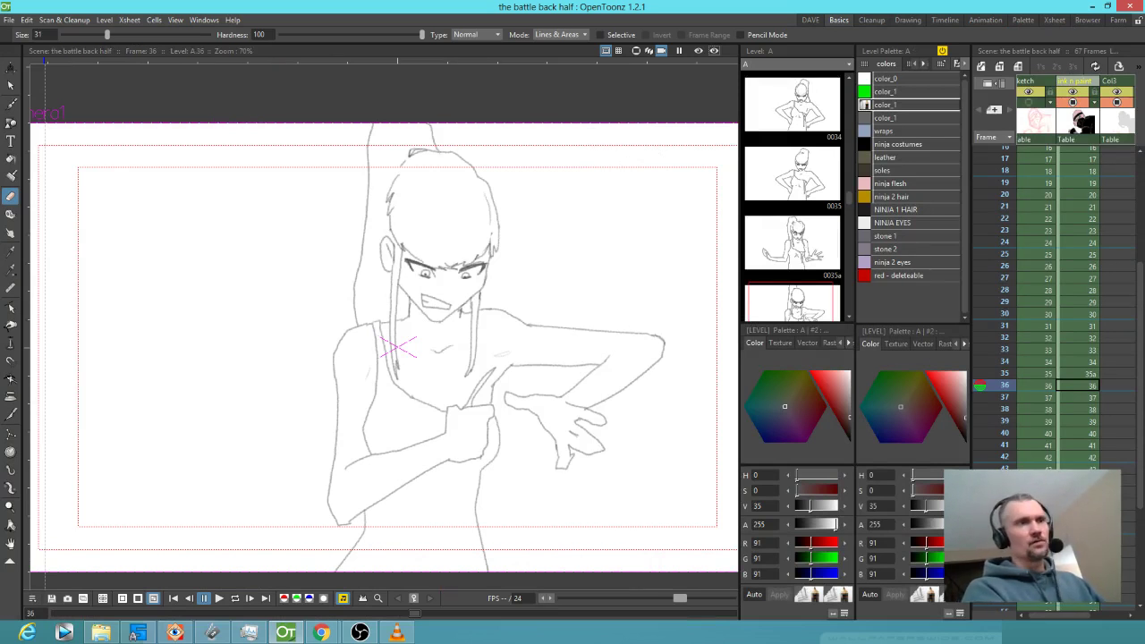
{"action": "left_click", "coordinate": [8, 20]}
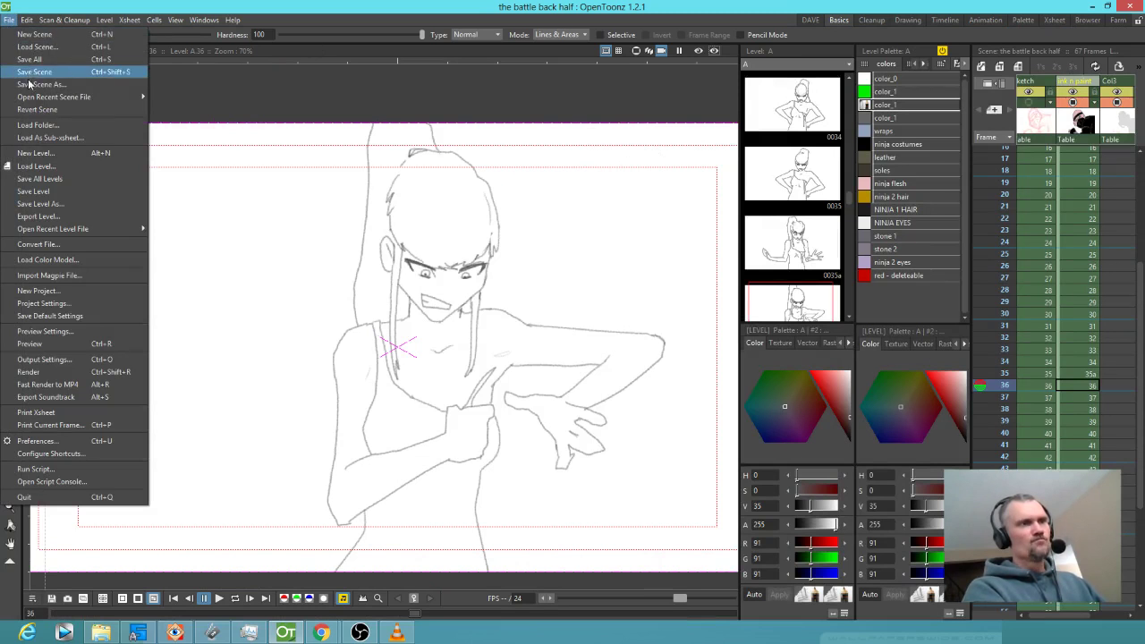
{"action": "mouse_move", "coordinate": [33, 98]}
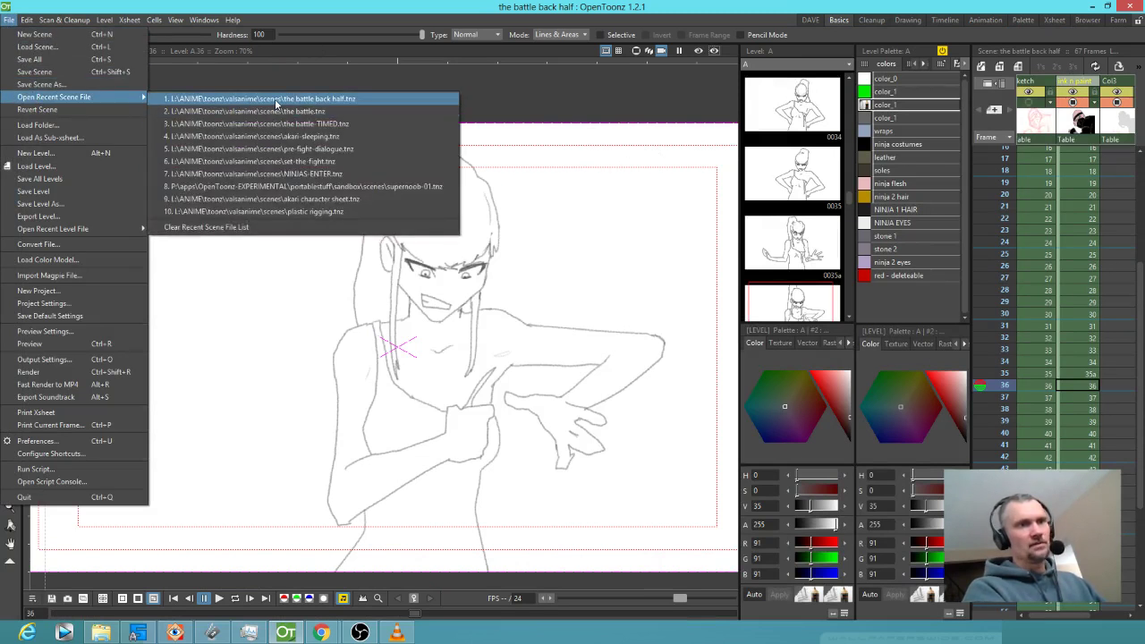
{"action": "left_click", "coordinate": [276, 112]}
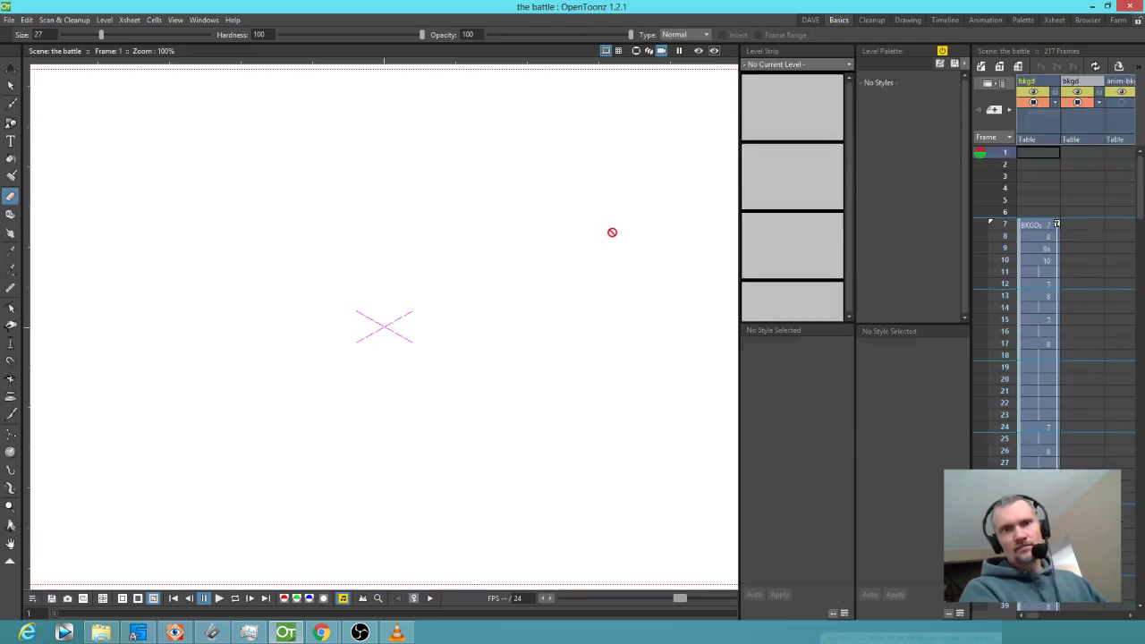
- Examine the finished coloured artwork at frames 7, 14 and 15, with the camera view fitted in the viewer
{"action": "left_click", "coordinate": [1001, 213]}
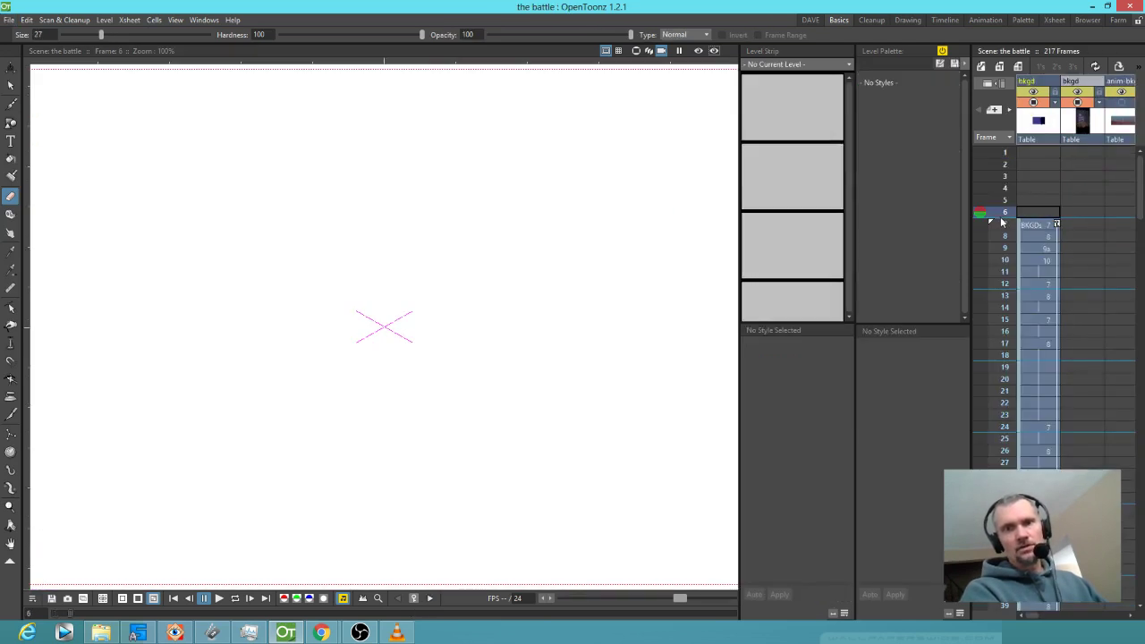
{"action": "left_click", "coordinate": [1001, 225]}
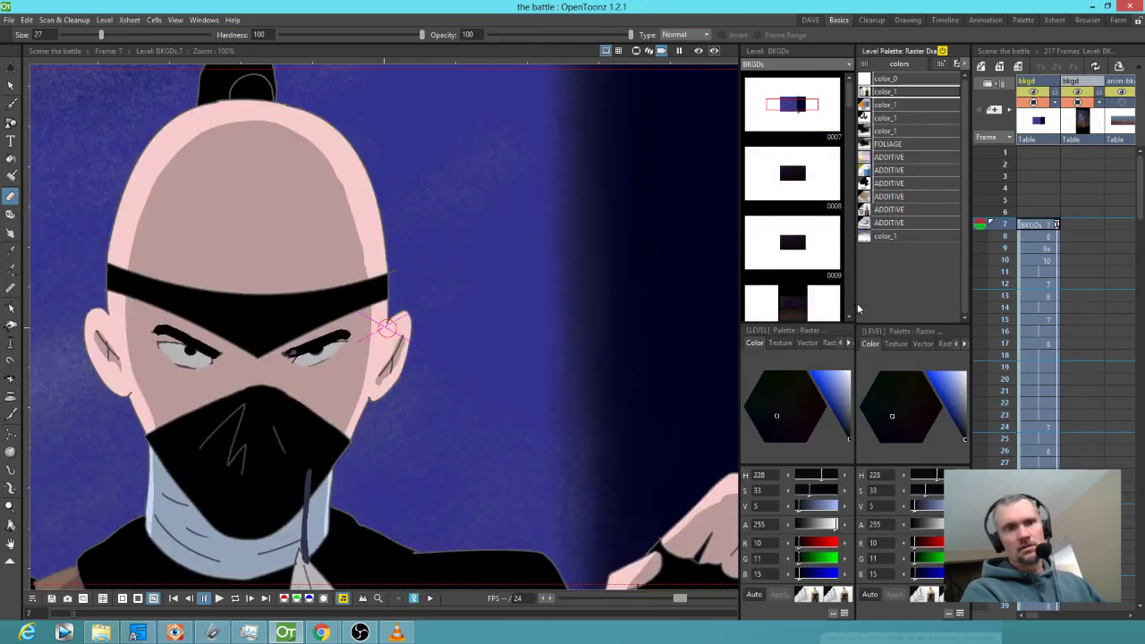
{"action": "key", "text": "alt+9"}
{"action": "left_click", "coordinate": [1024, 311]}
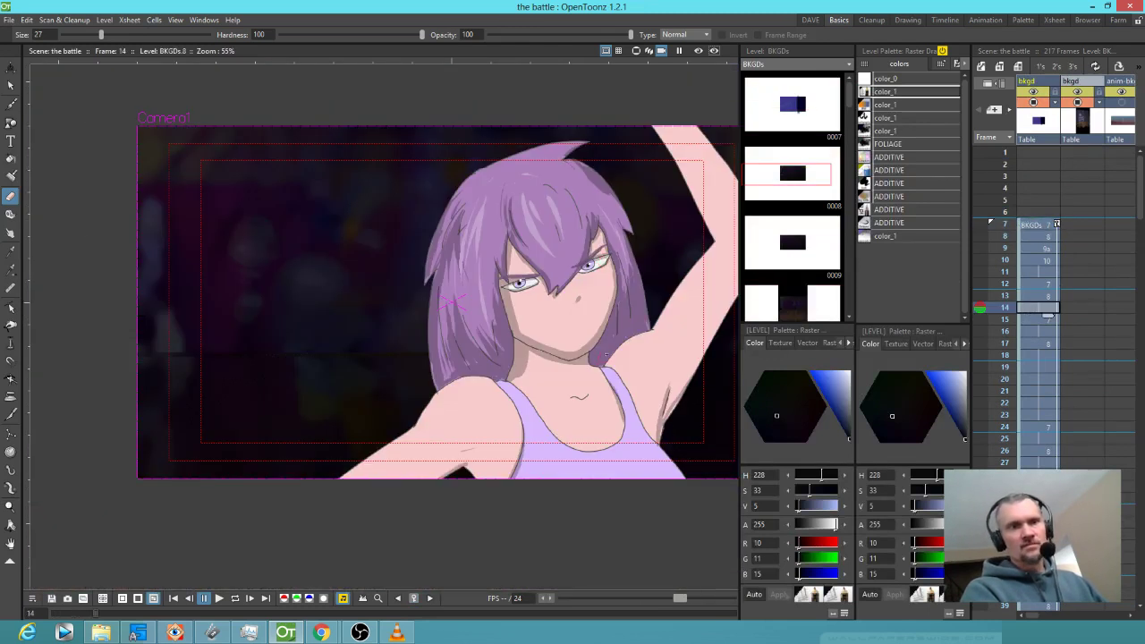
{"action": "left_click", "coordinate": [1033, 320]}
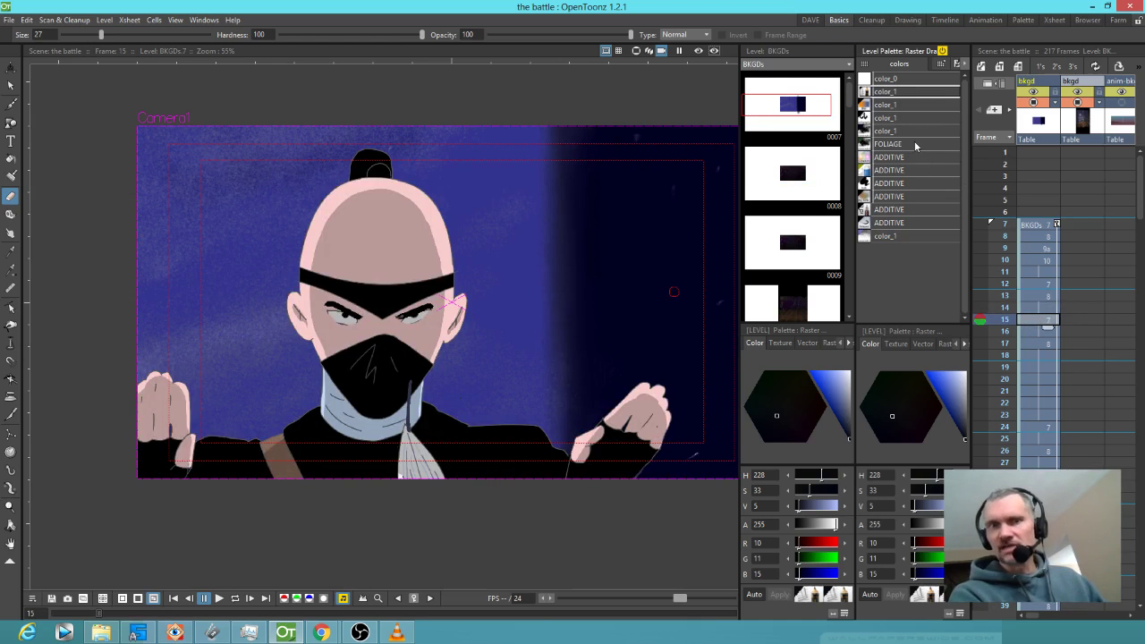
- Select the frame 7 drawing in the pencils column and inspect its palette styles, including ink pencil and badguy robe
{"action": "scroll", "coordinate": [1100, 263], "scroll_direction": "down", "scroll_amount": 1}
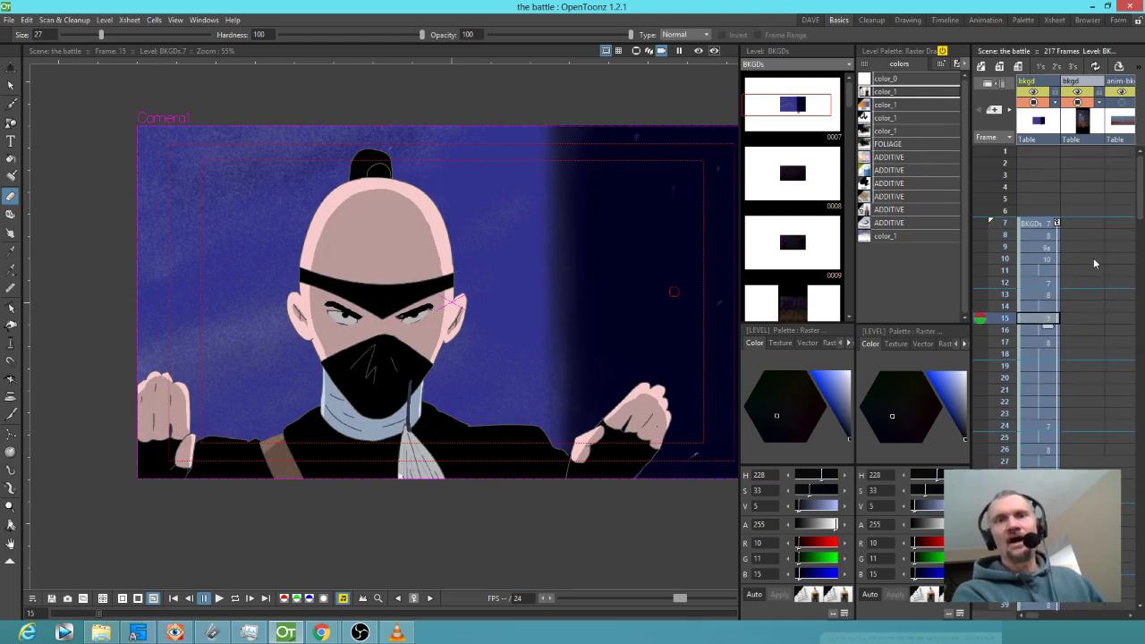
{"action": "scroll", "coordinate": [1101, 262], "scroll_direction": "right", "scroll_amount": 10}
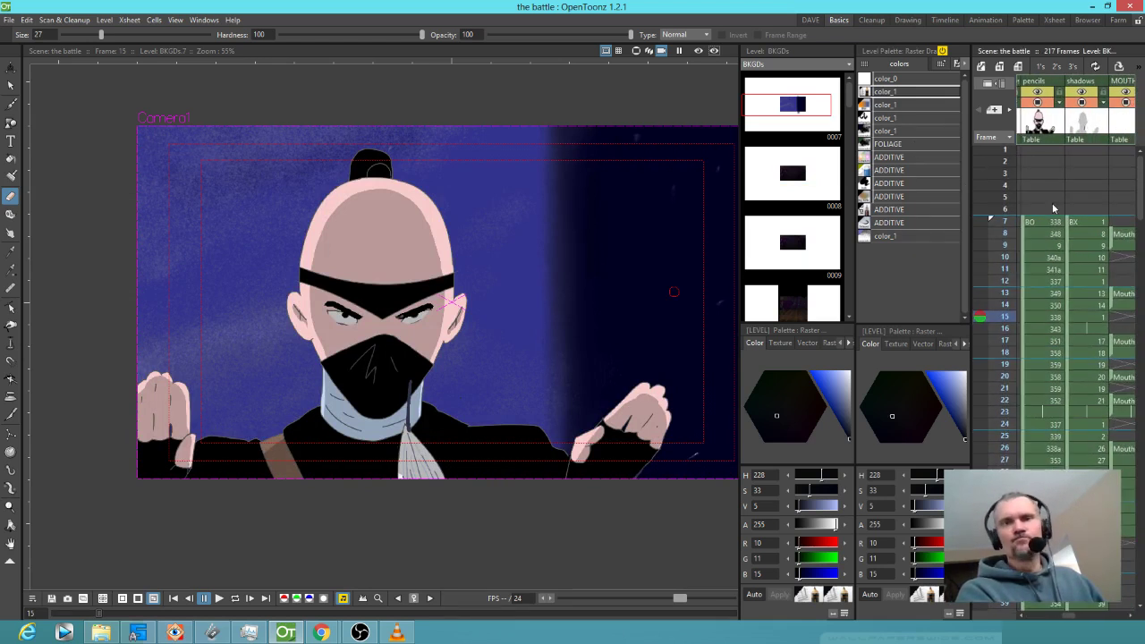
{"action": "left_click", "coordinate": [1051, 224]}
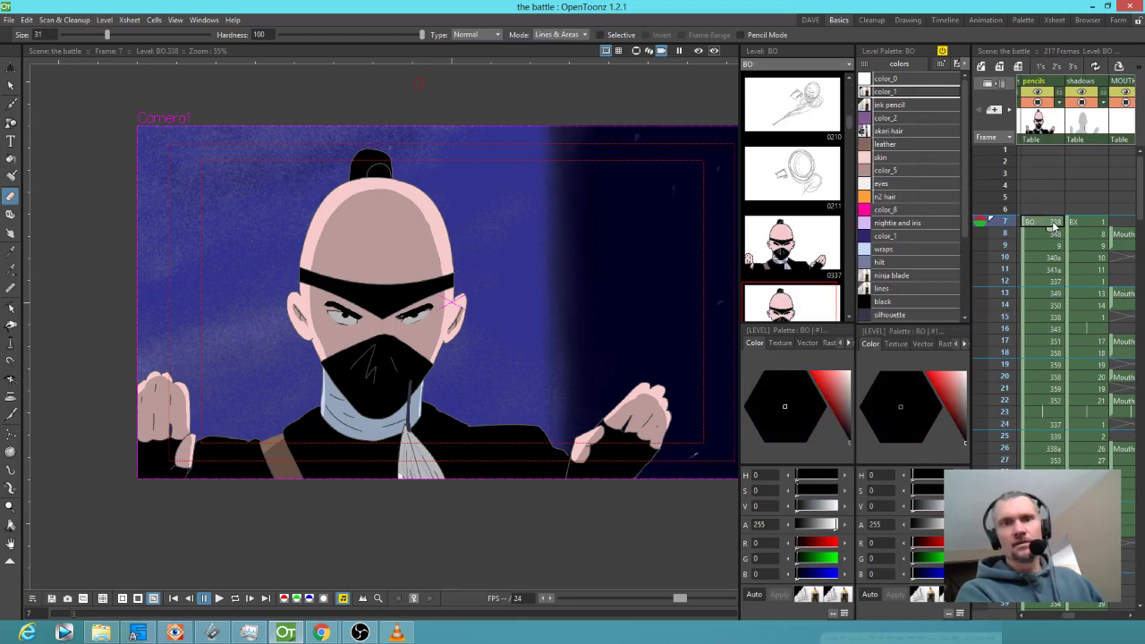
{"action": "left_click", "coordinate": [902, 107]}
{"action": "scroll", "coordinate": [937, 271], "scroll_direction": "down", "scroll_amount": 3}
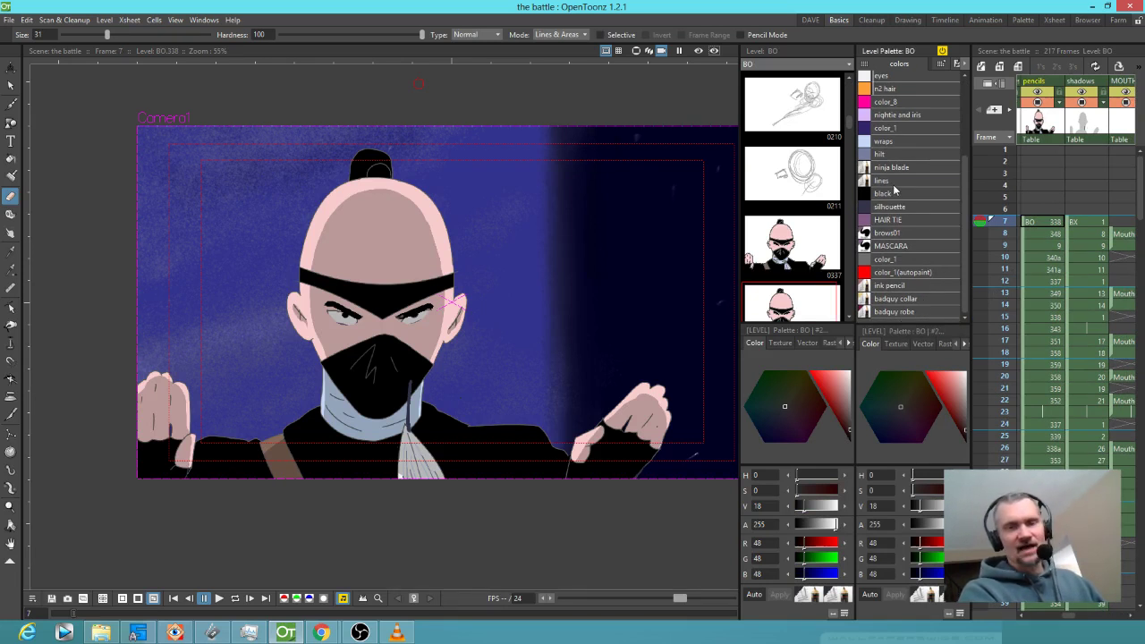
{"action": "left_click", "coordinate": [898, 313]}
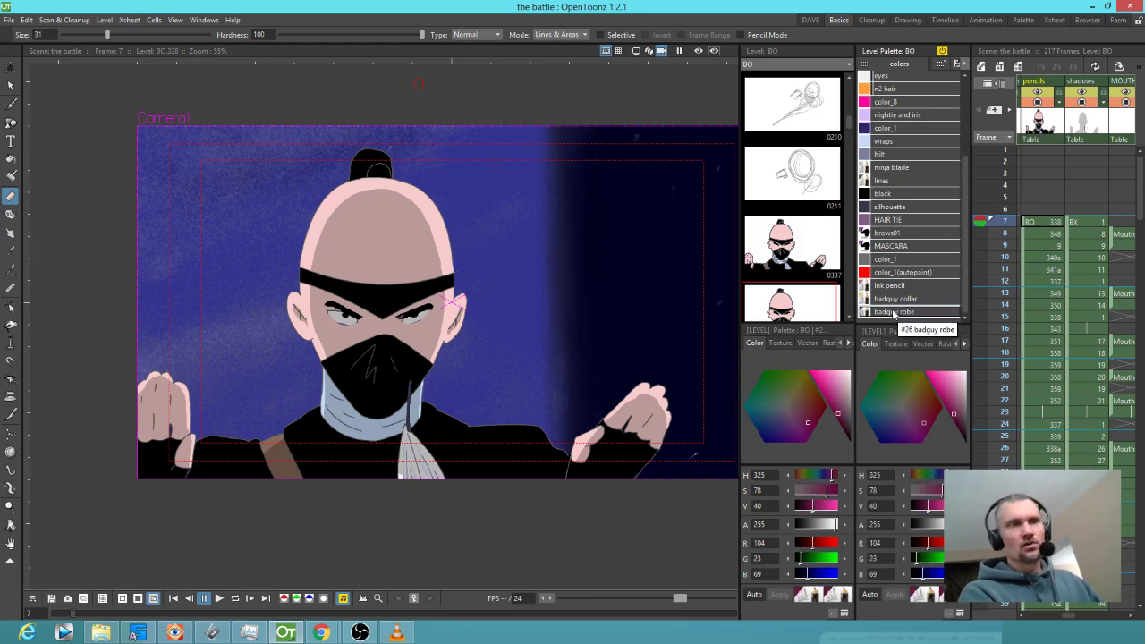
- Reopen the recent scene the battle back half.tnz
{"action": "left_click", "coordinate": [9, 19]}
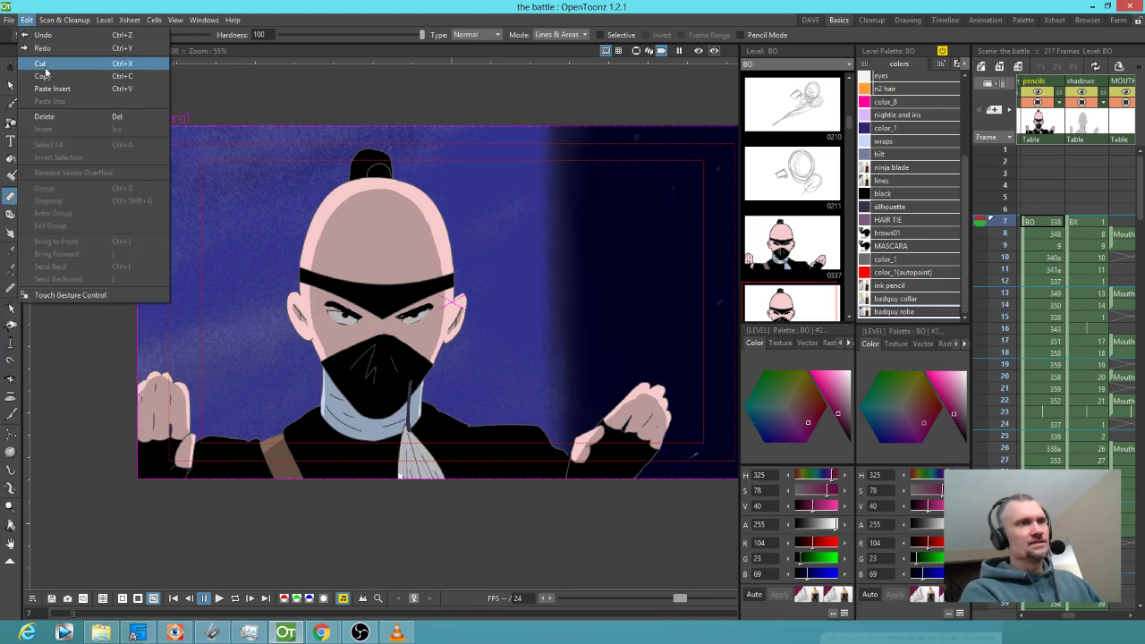
{"action": "mouse_move", "coordinate": [54, 96]}
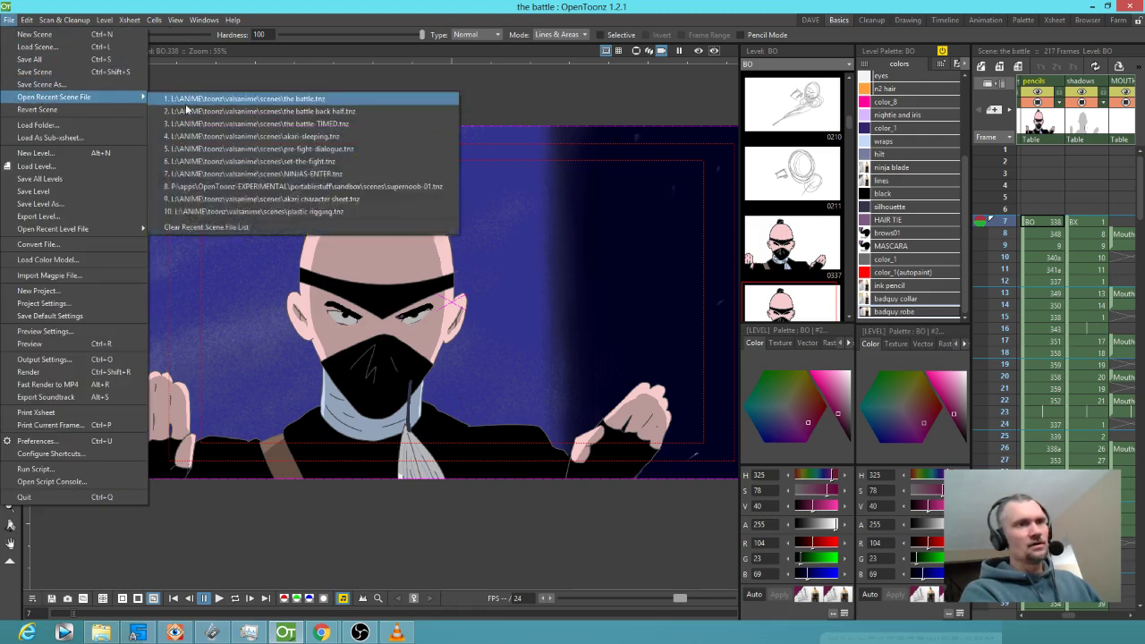
{"action": "left_click", "coordinate": [246, 111]}
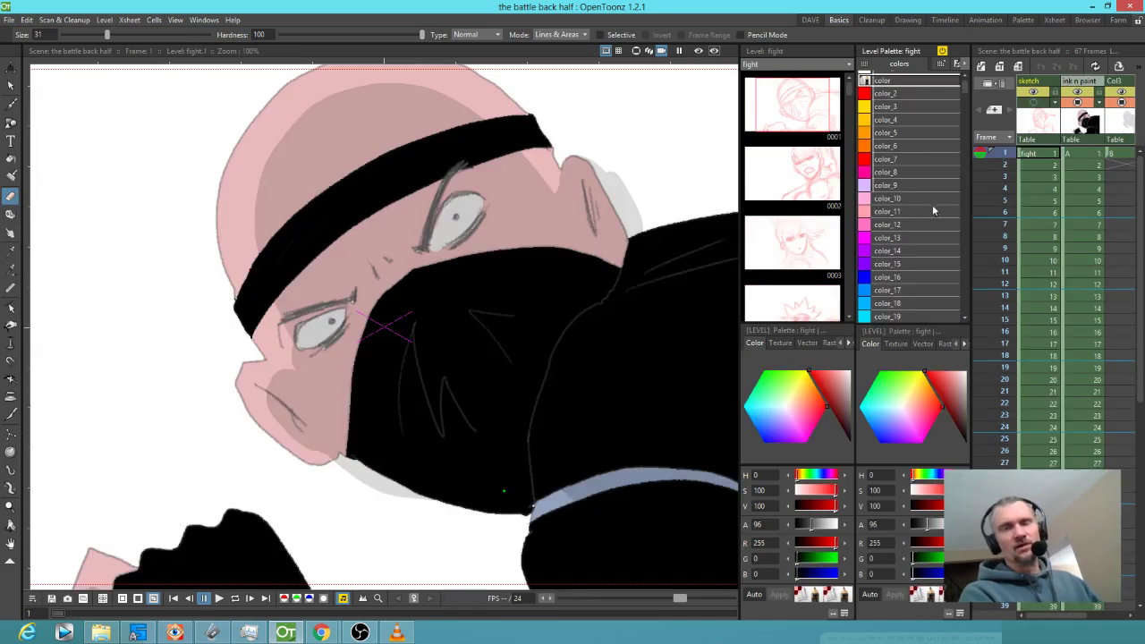
- Paste the copied styles, including ink pencil and badguy robe, into the palette of the ink n paint column's level A
{"action": "left_click", "coordinate": [1083, 154]}
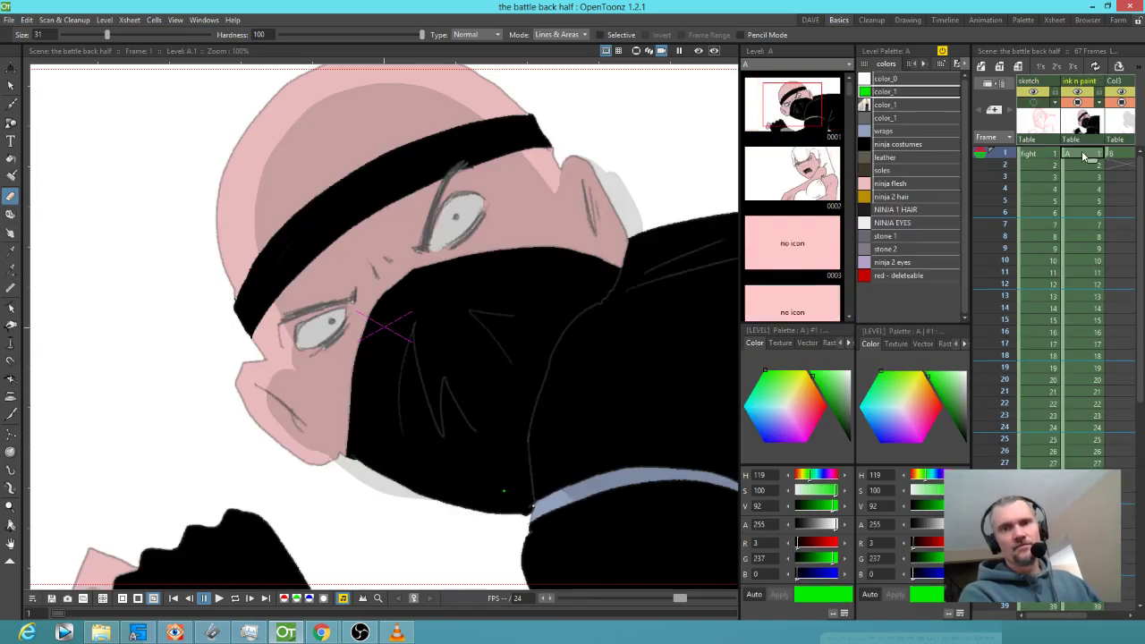
{"action": "scroll", "coordinate": [869, 304], "scroll_direction": "down", "scroll_amount": 5}
{"action": "left_click", "coordinate": [869, 303]}
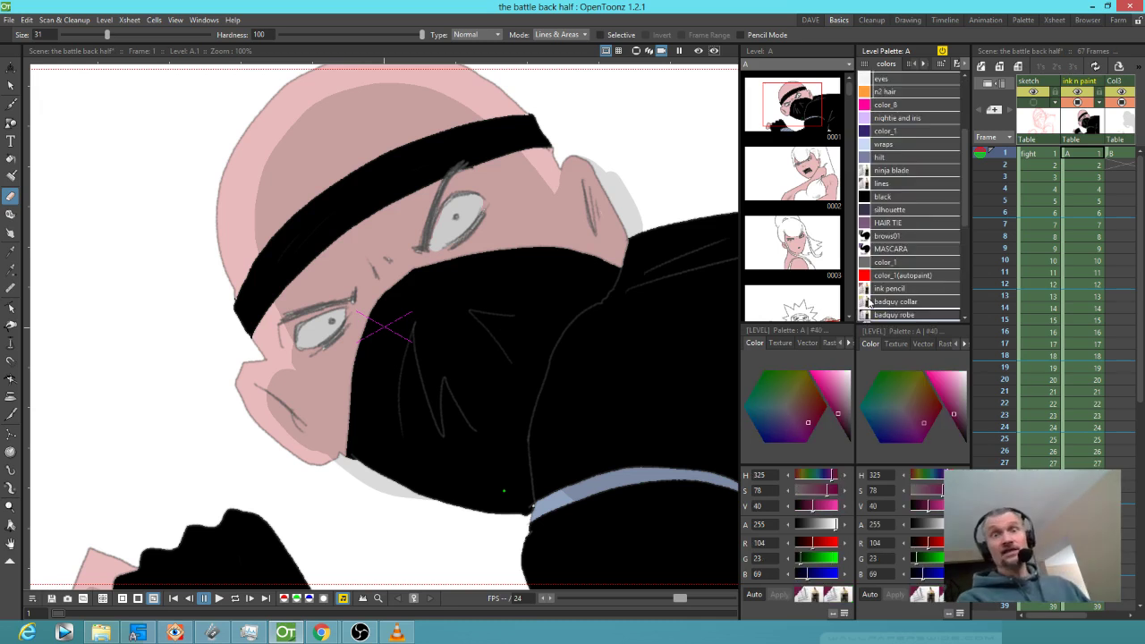
{"action": "scroll", "coordinate": [931, 199], "scroll_direction": "up", "scroll_amount": 3}
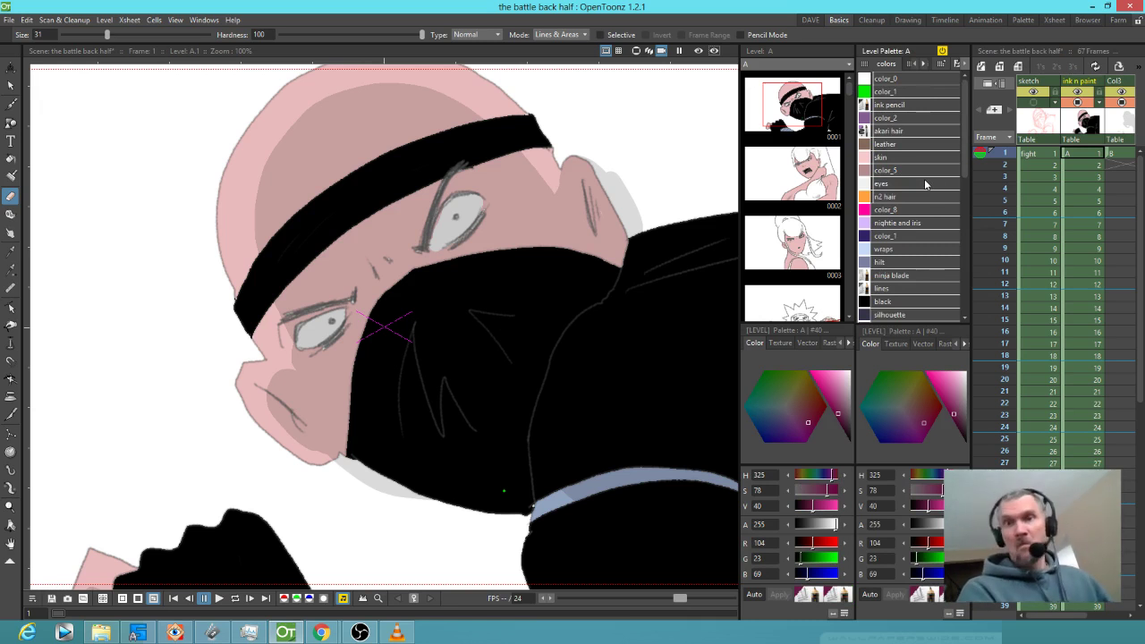
- Review the merged palette of the frame 1 ink n paint drawing and save the scene with all its levels
{"action": "left_click", "coordinate": [1070, 154]}
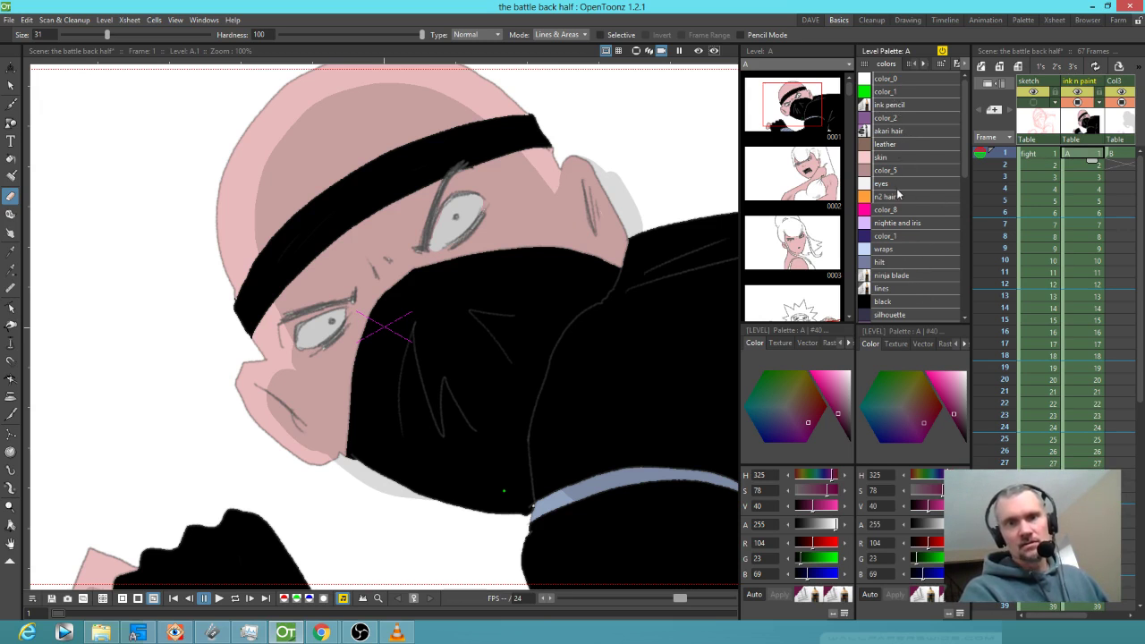
{"action": "scroll", "coordinate": [913, 220], "scroll_direction": "down", "scroll_amount": 6}
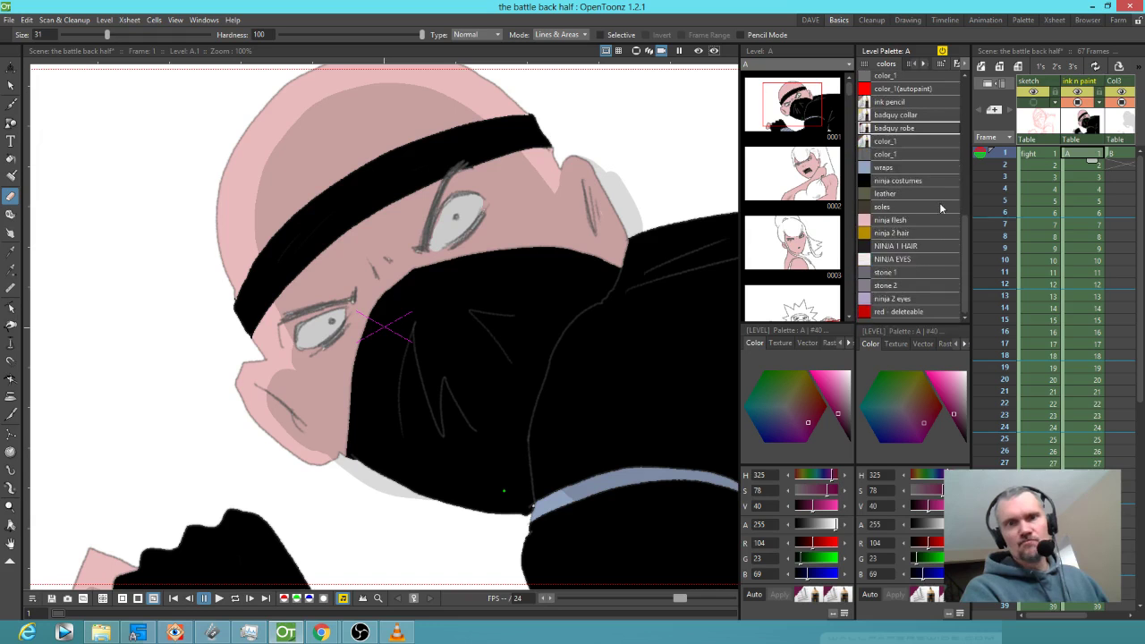
{"action": "scroll", "coordinate": [931, 215], "scroll_direction": "down", "scroll_amount": 2}
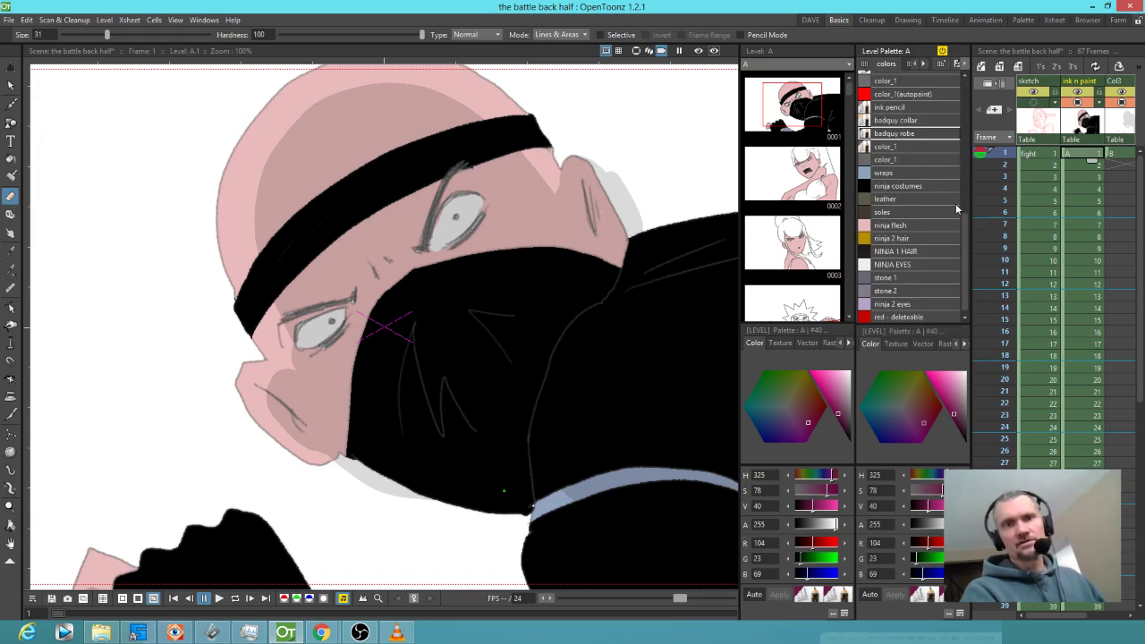
{"action": "scroll", "coordinate": [931, 234], "scroll_direction": "down", "scroll_amount": 1}
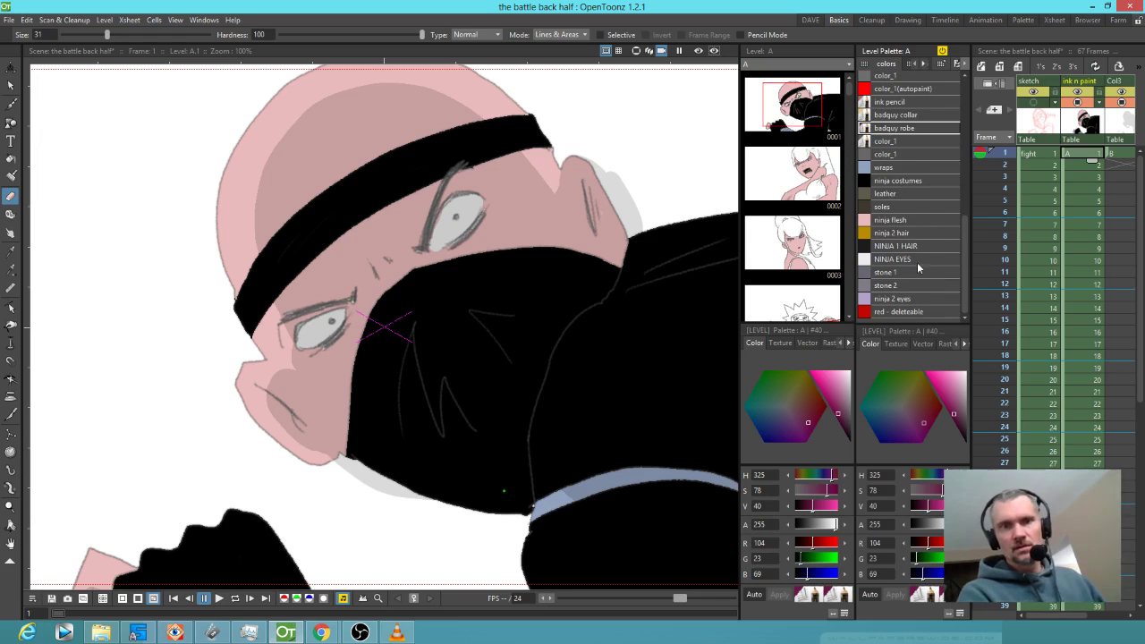
{"action": "scroll", "coordinate": [905, 249], "scroll_direction": "up", "scroll_amount": 5}
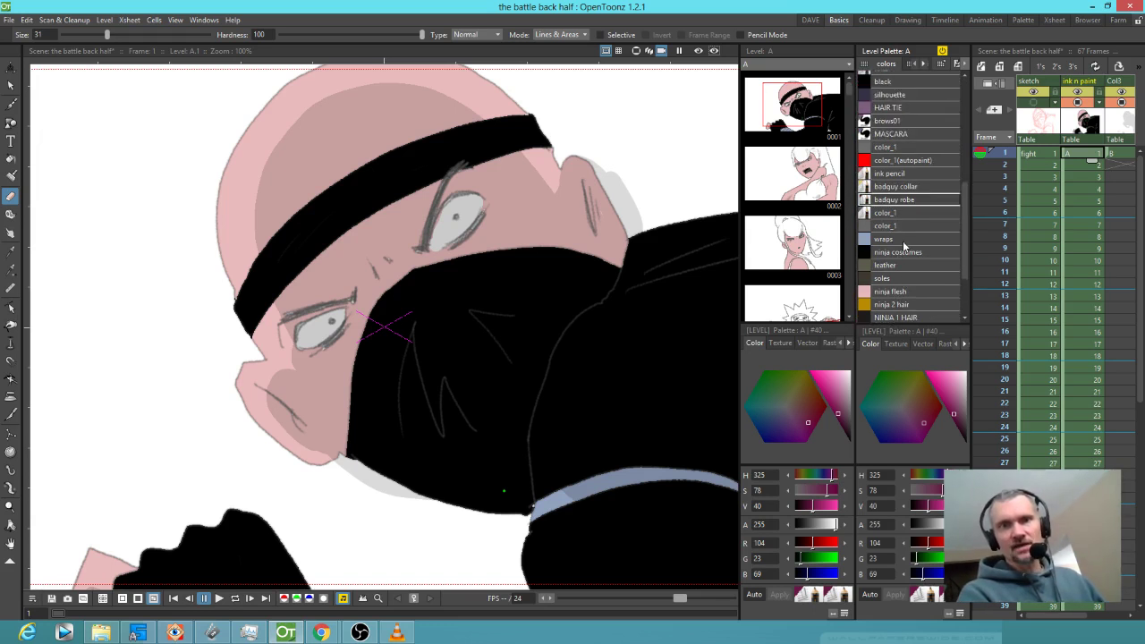
{"action": "scroll", "coordinate": [906, 245], "scroll_direction": "up", "scroll_amount": 3}
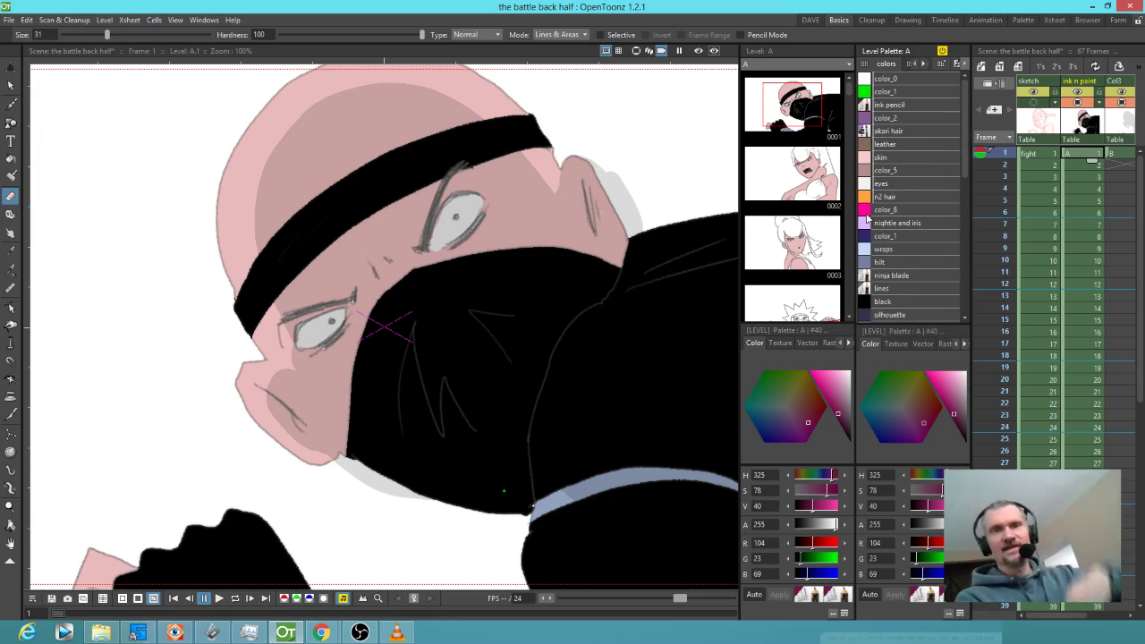
{"action": "left_click", "coordinate": [9, 20]}
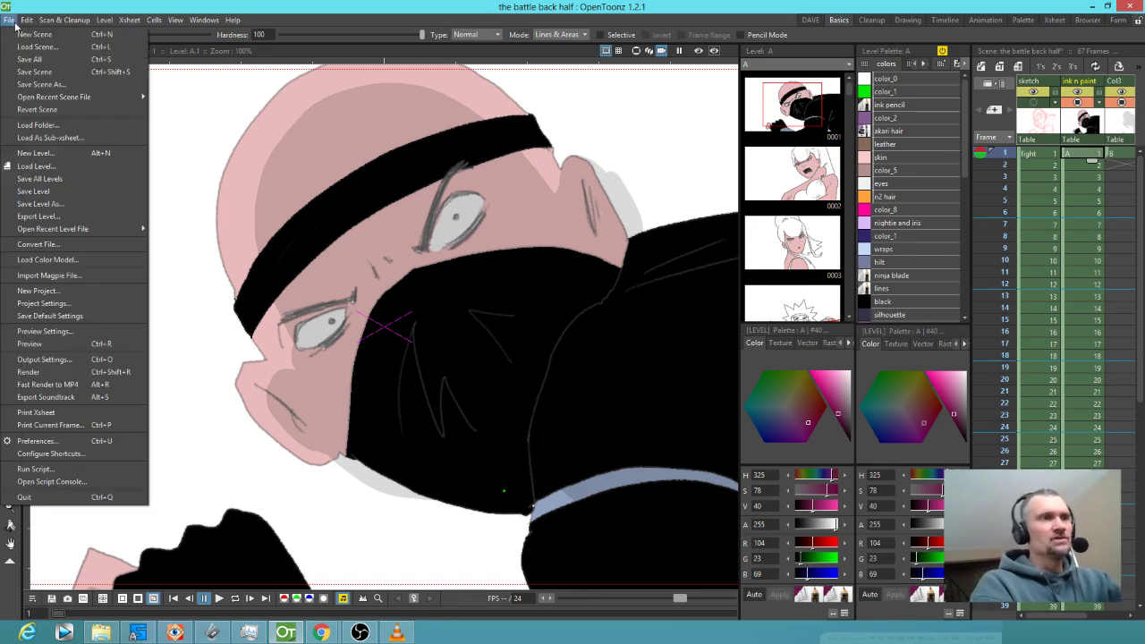
{"action": "left_click", "coordinate": [26, 60]}
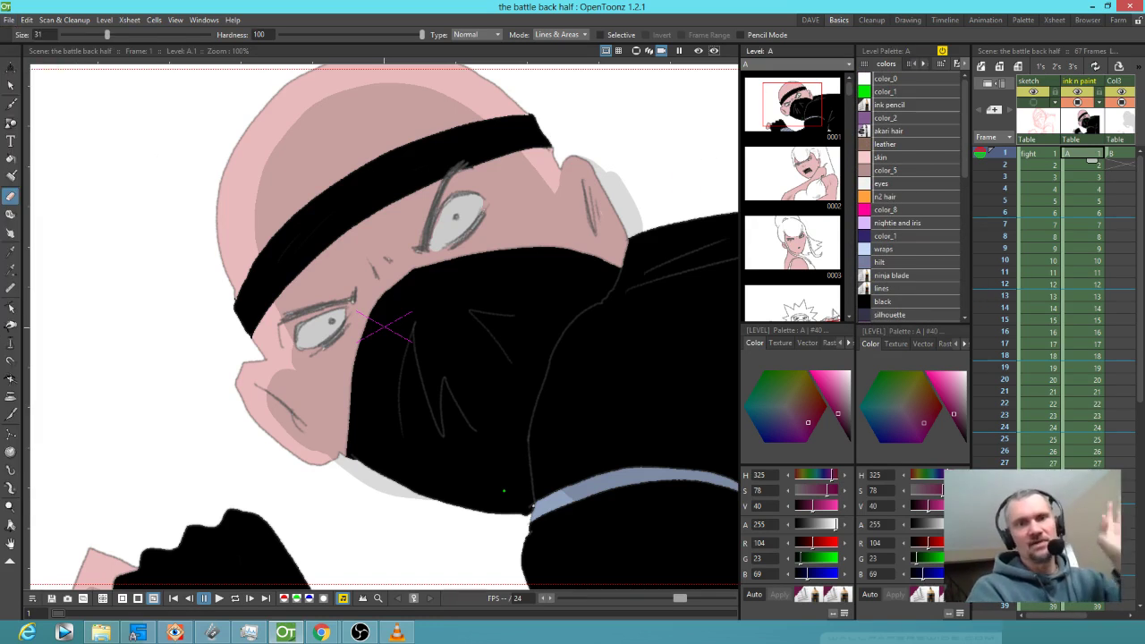
- Fill the ninja's shoulder band and wrist wrap on frame 1 with the wraps style from the pasted styles
{"action": "scroll", "coordinate": [601, 313], "scroll_direction": "down", "scroll_amount": 2}
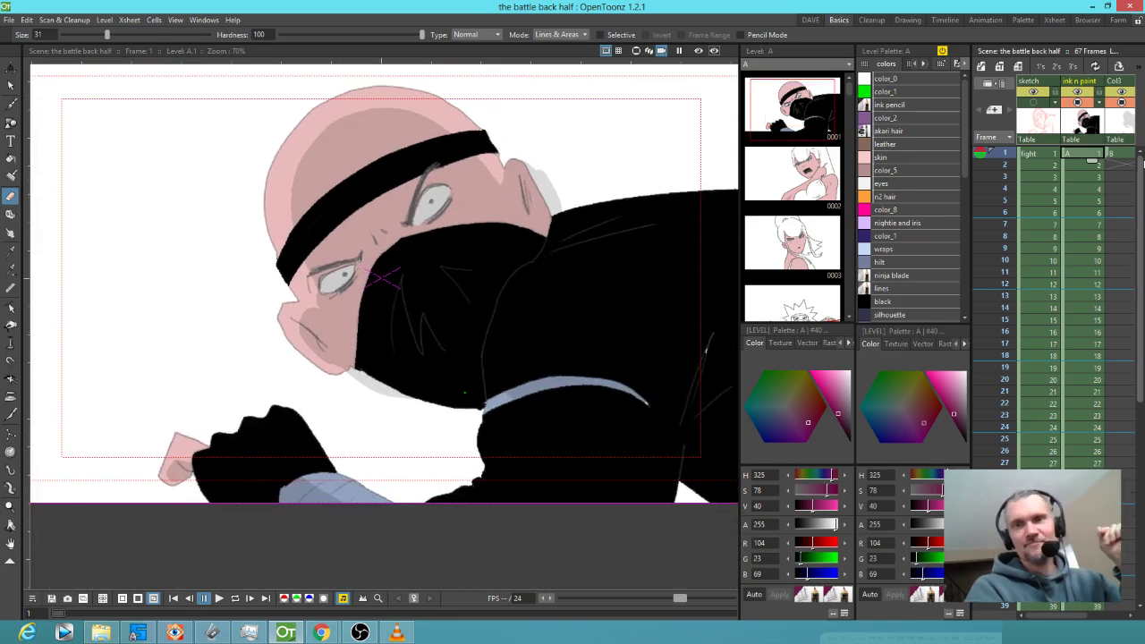
{"action": "left_click", "coordinate": [865, 250]}
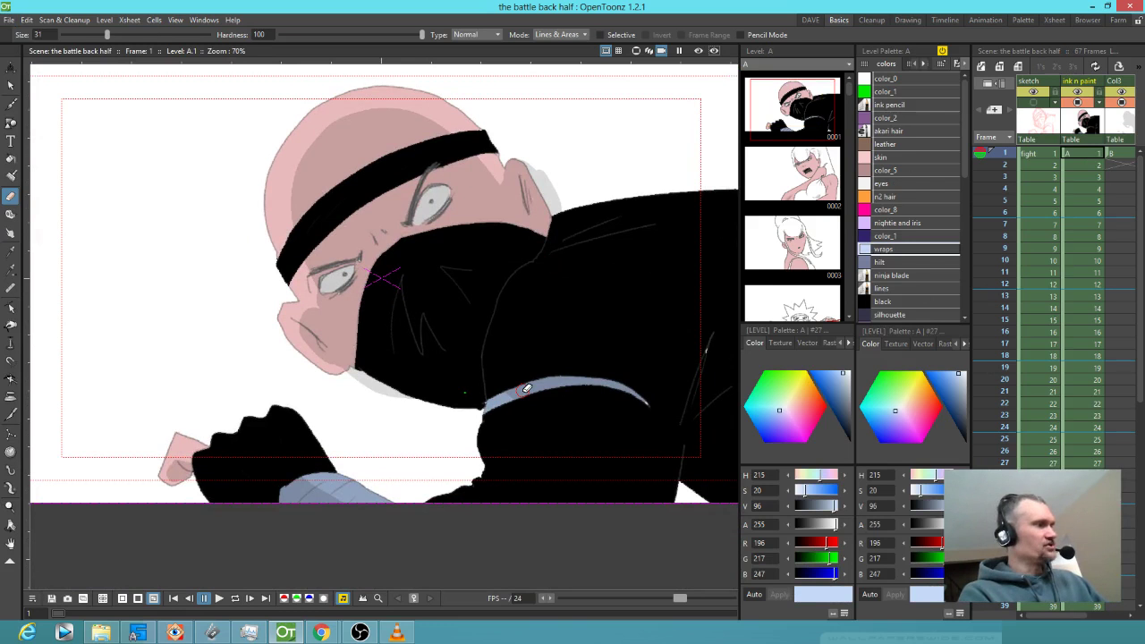
{"action": "key", "text": "f"}
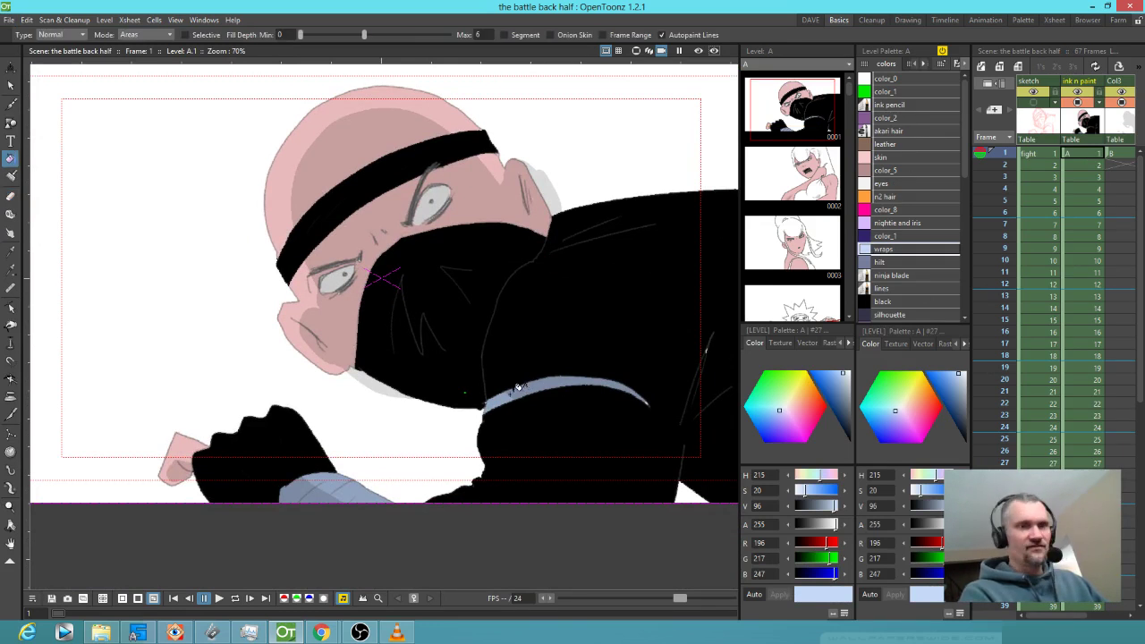
{"action": "left_click", "coordinate": [510, 395]}
{"action": "left_click", "coordinate": [357, 484]}
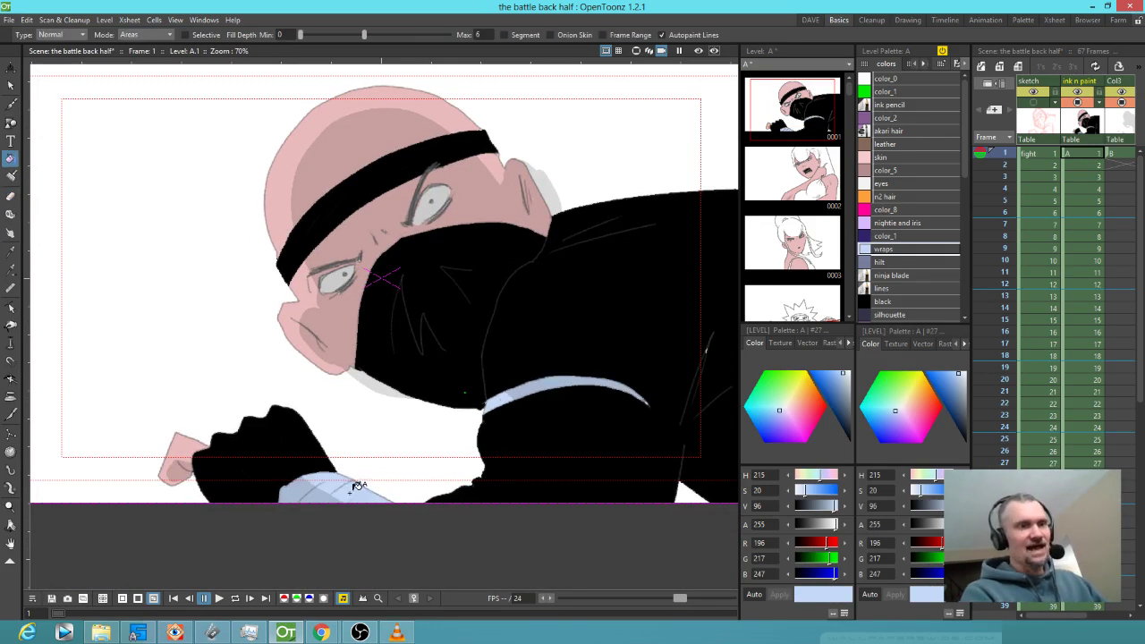
- Fill the lit part of the ninja's head and his hand with the skin style
{"action": "left_click", "coordinate": [914, 158]}
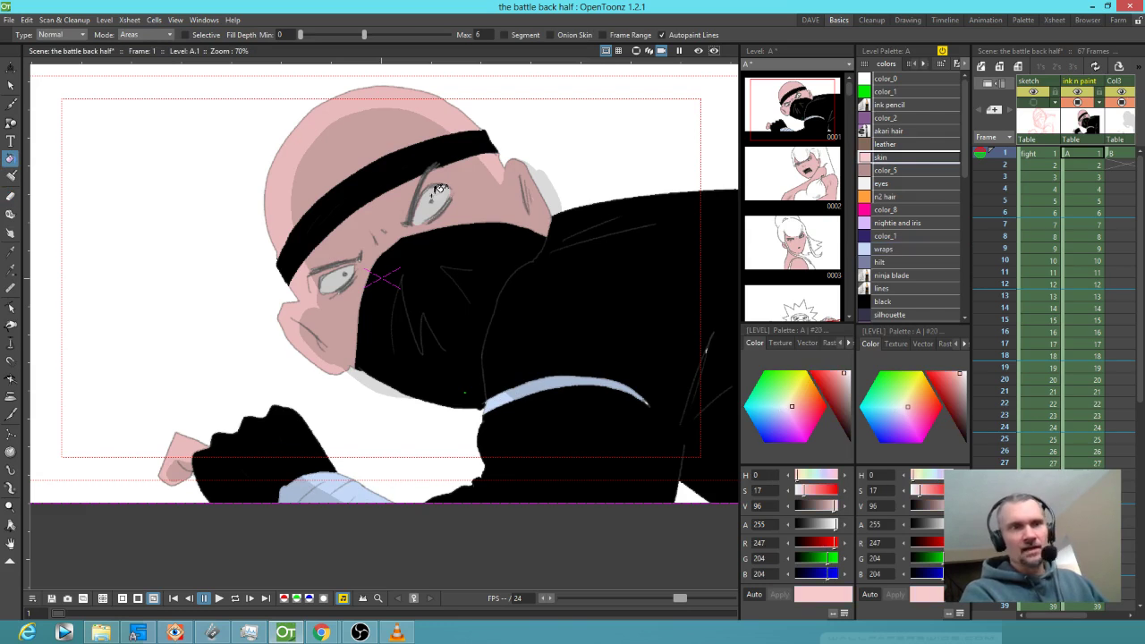
{"action": "left_click", "coordinate": [380, 125]}
{"action": "left_click", "coordinate": [192, 441]}
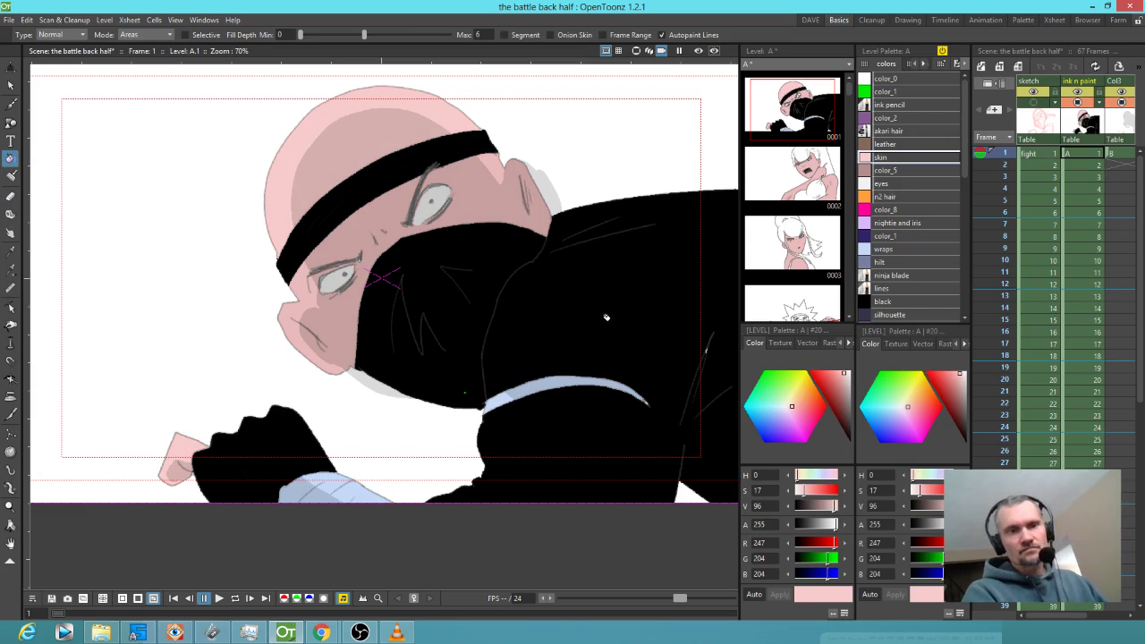
- Try to fill the ninja's eye with the eyes style, undo the fill, and switch to the Paint Brush tool
{"action": "left_click", "coordinate": [898, 185]}
{"action": "left_click", "coordinate": [429, 202]}
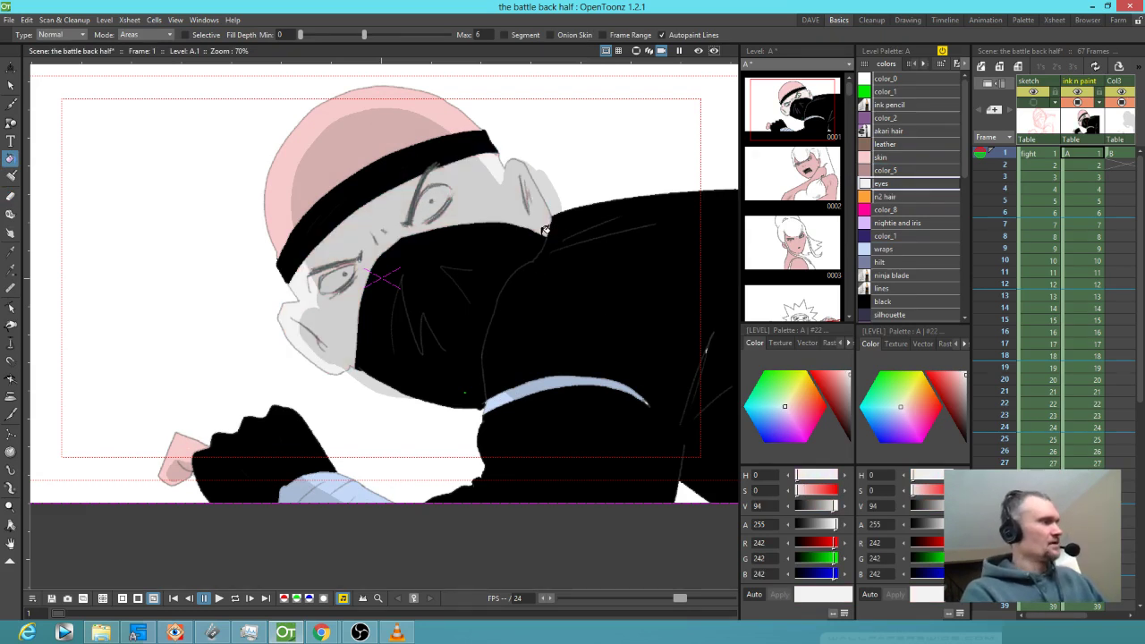
{"action": "key", "text": "ctrl+z"}
{"action": "key", "text": "k"}
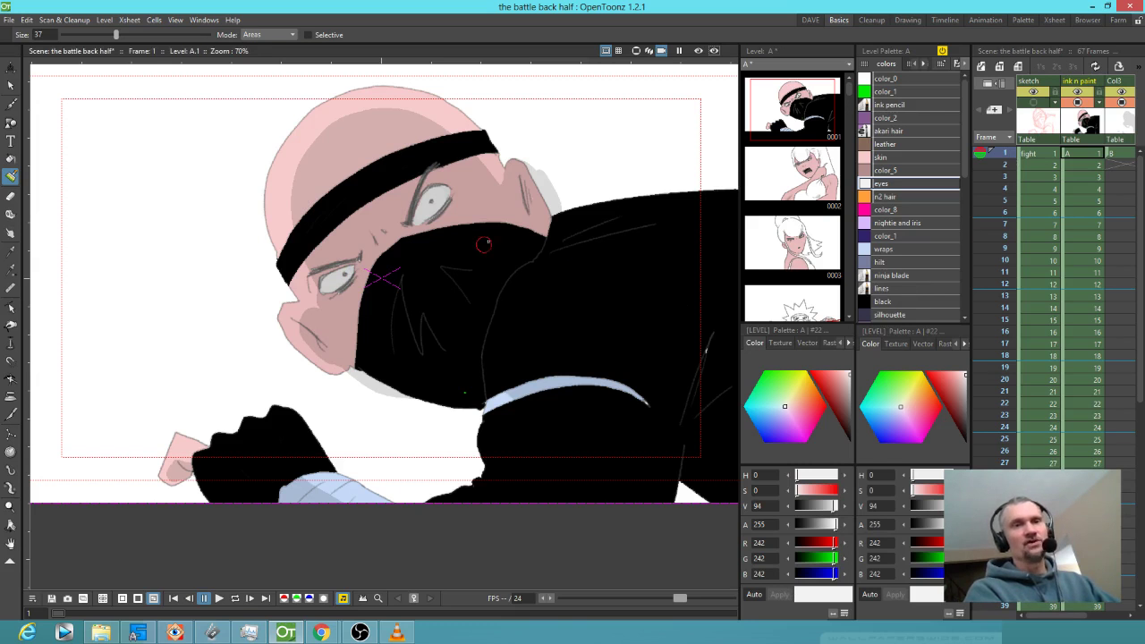
{"action": "scroll", "coordinate": [541, 235], "scroll_direction": "up", "scroll_amount": 1}
{"action": "scroll", "coordinate": [541, 234], "scroll_direction": "down", "scroll_amount": 1}
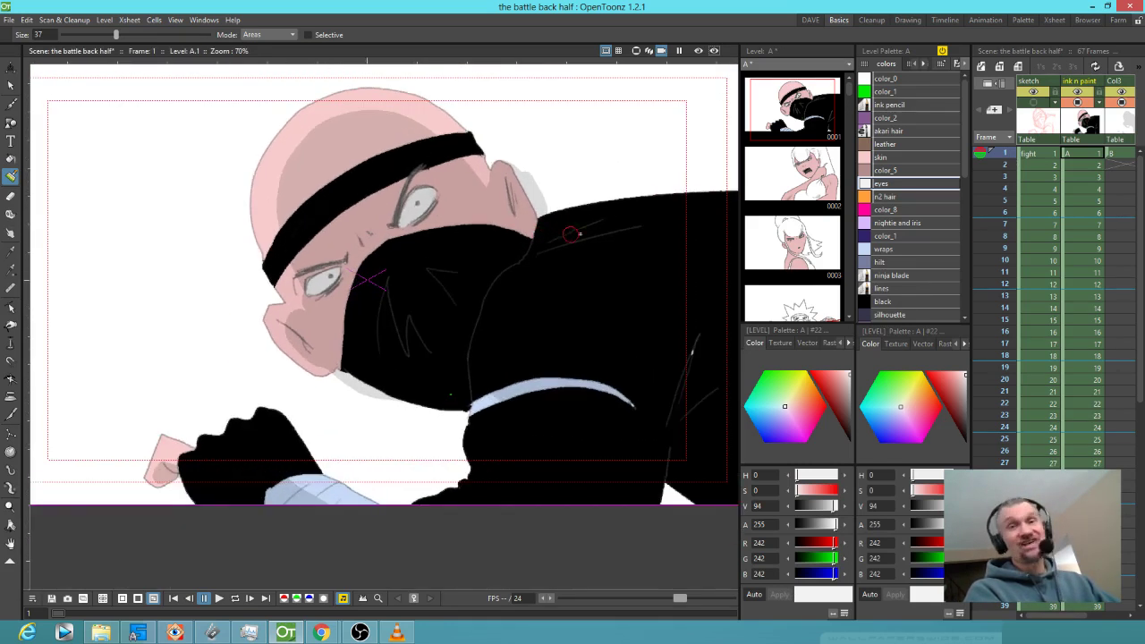
- Examine the drawings in the sketch and ink n paint columns, including frames 1, 2, 3, 25 and 67
{"action": "mouse_move", "coordinate": [1012, 170]}
{"action": "left_mouse_down"}
{"action": "mouse_move", "coordinate": [1011, 157]}
{"action": "mouse_move", "coordinate": [1001, 249]}
{"action": "mouse_move", "coordinate": [1009, 172]}
{"action": "mouse_move", "coordinate": [1029, 152]}
{"action": "left_mouse_up"}
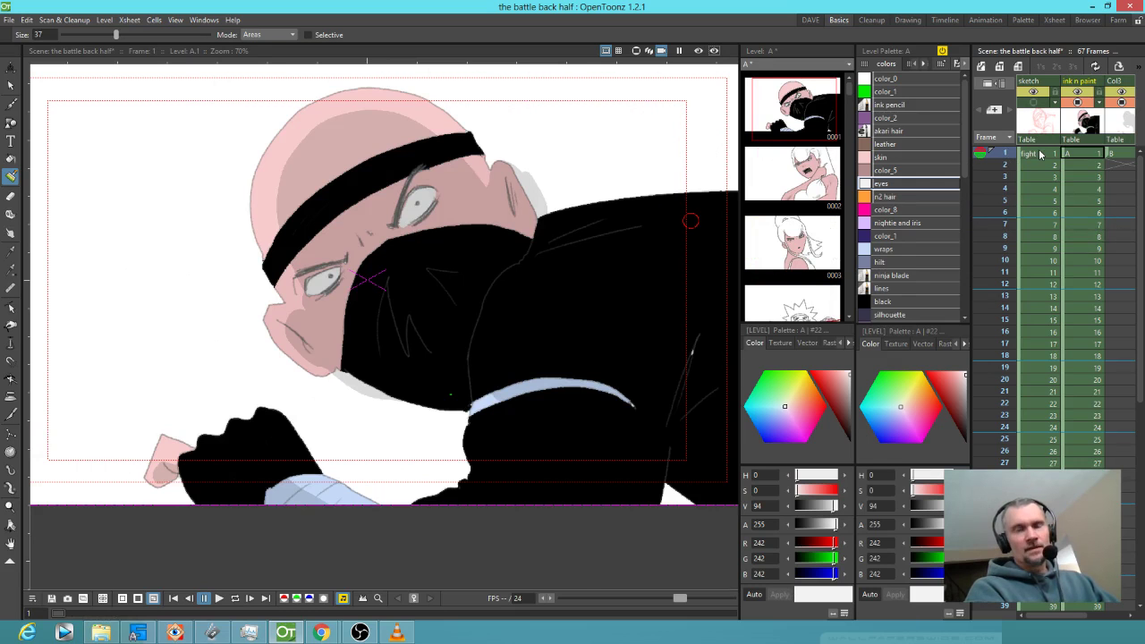
{"action": "left_click", "coordinate": [1040, 154]}
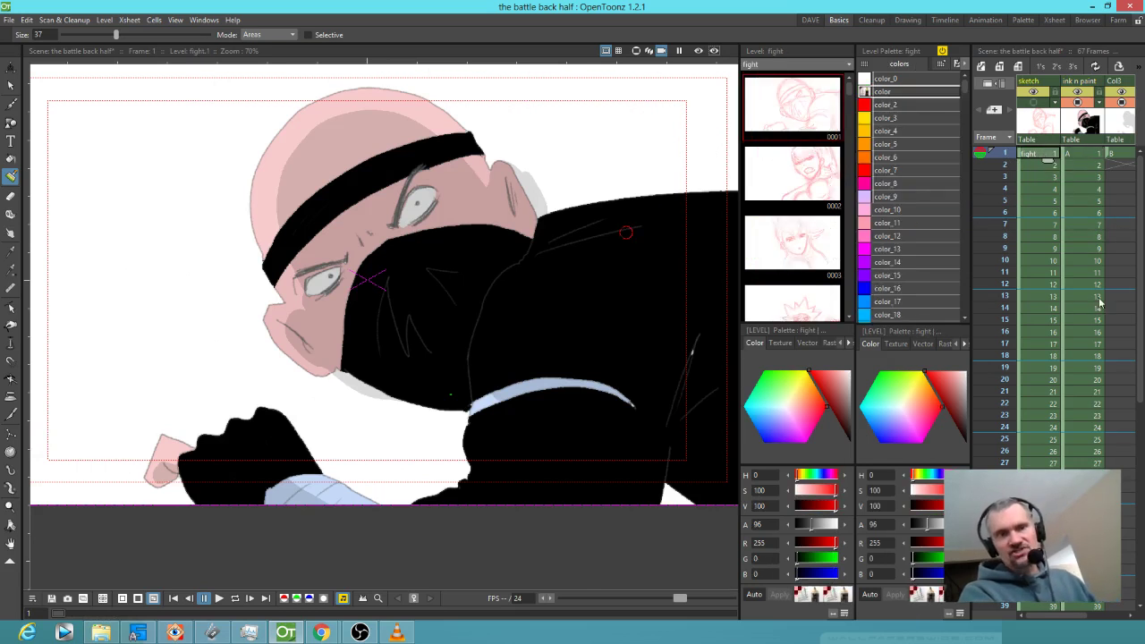
{"action": "scroll", "coordinate": [1096, 295], "scroll_direction": "down", "scroll_amount": 8}
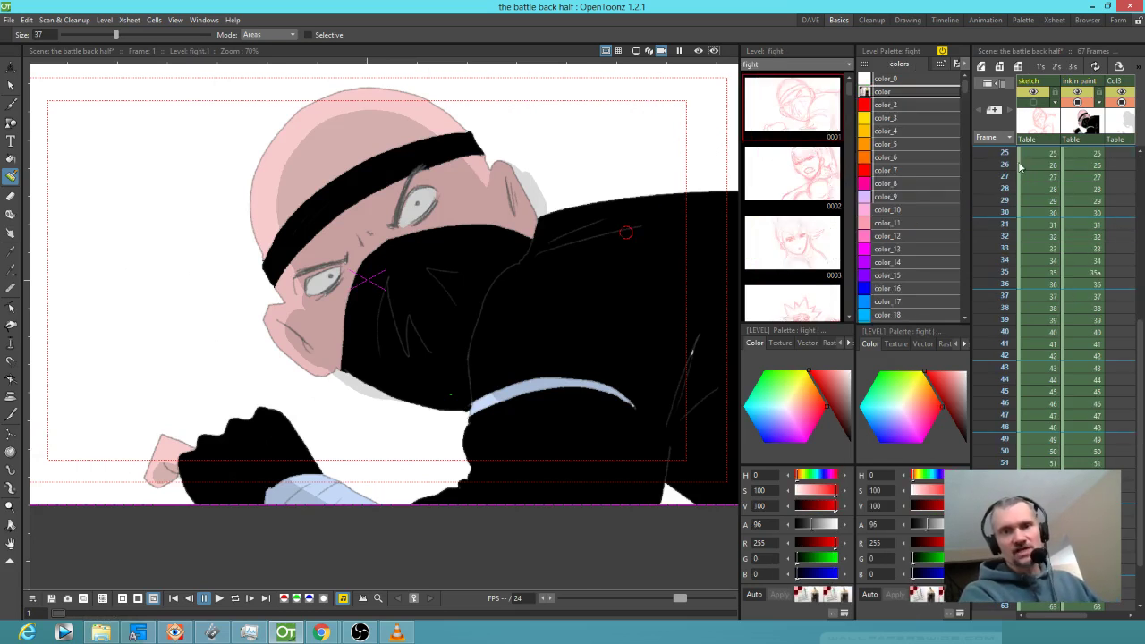
{"action": "left_click", "coordinate": [1013, 156]}
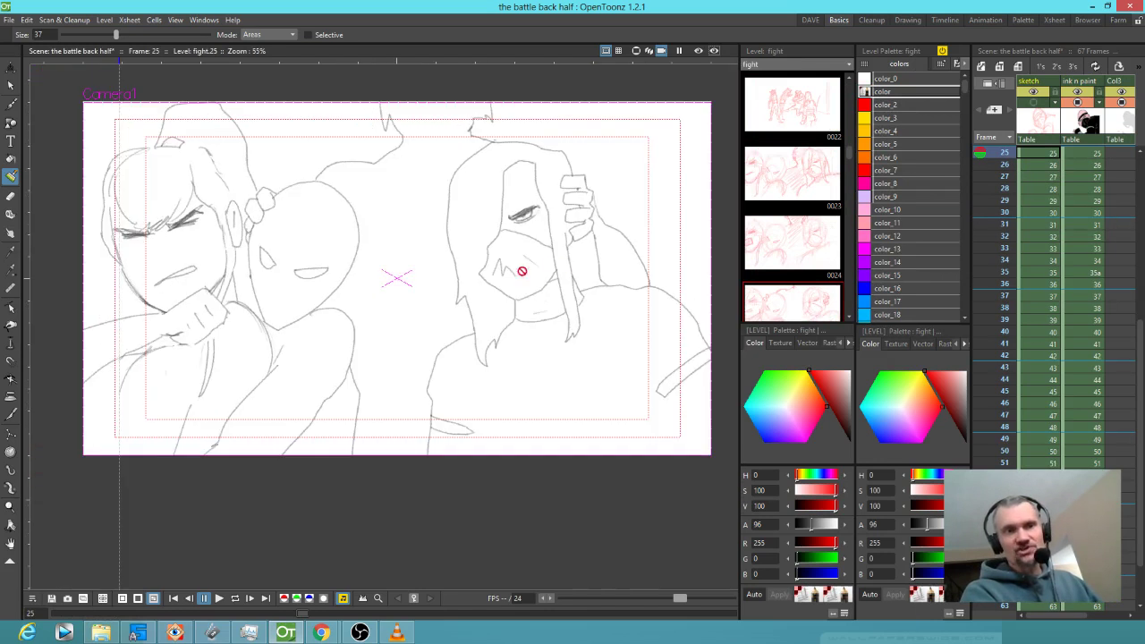
{"action": "scroll", "coordinate": [1047, 270], "scroll_direction": "down", "scroll_amount": 6}
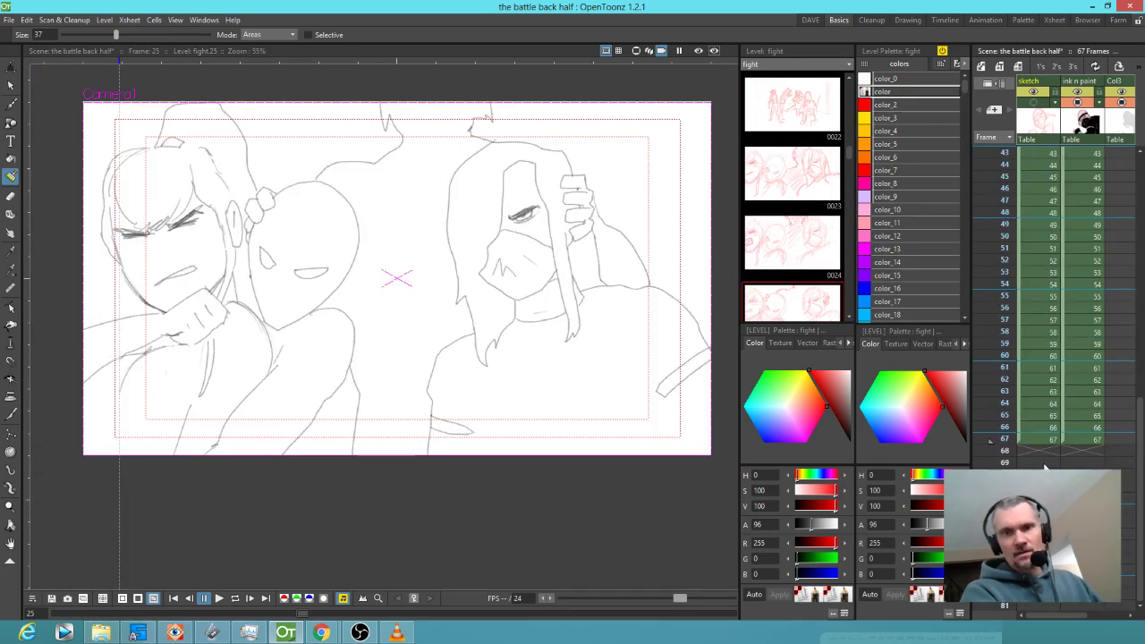
{"action": "left_click", "coordinate": [1088, 439]}
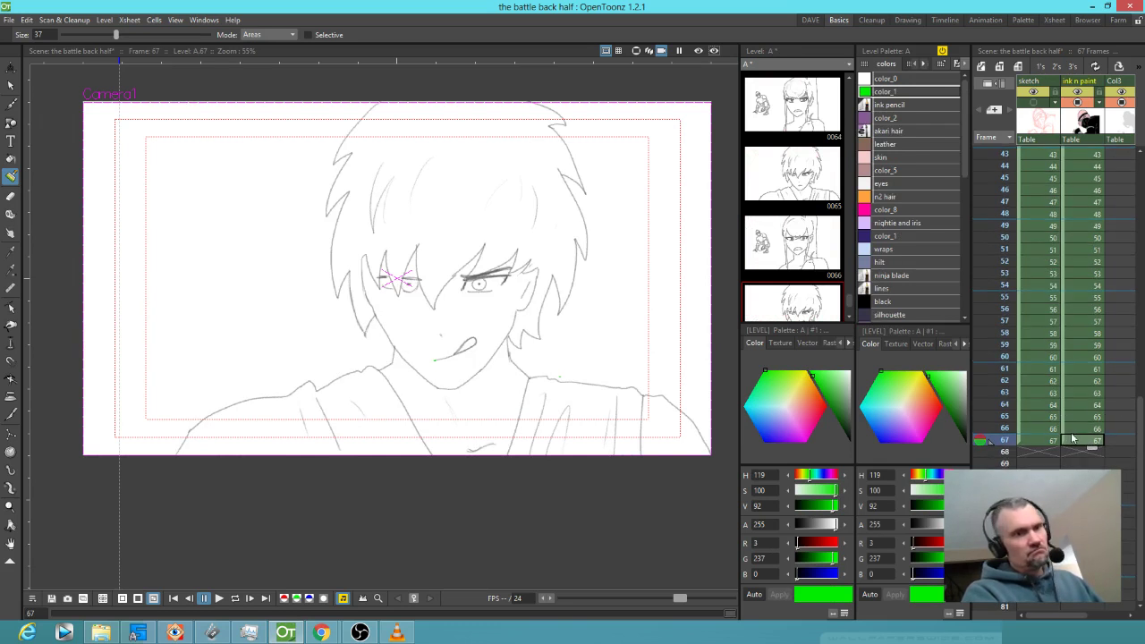
{"action": "key", "text": "Left"}
{"action": "scroll", "coordinate": [1092, 436], "scroll_direction": "down", "scroll_amount": 5}
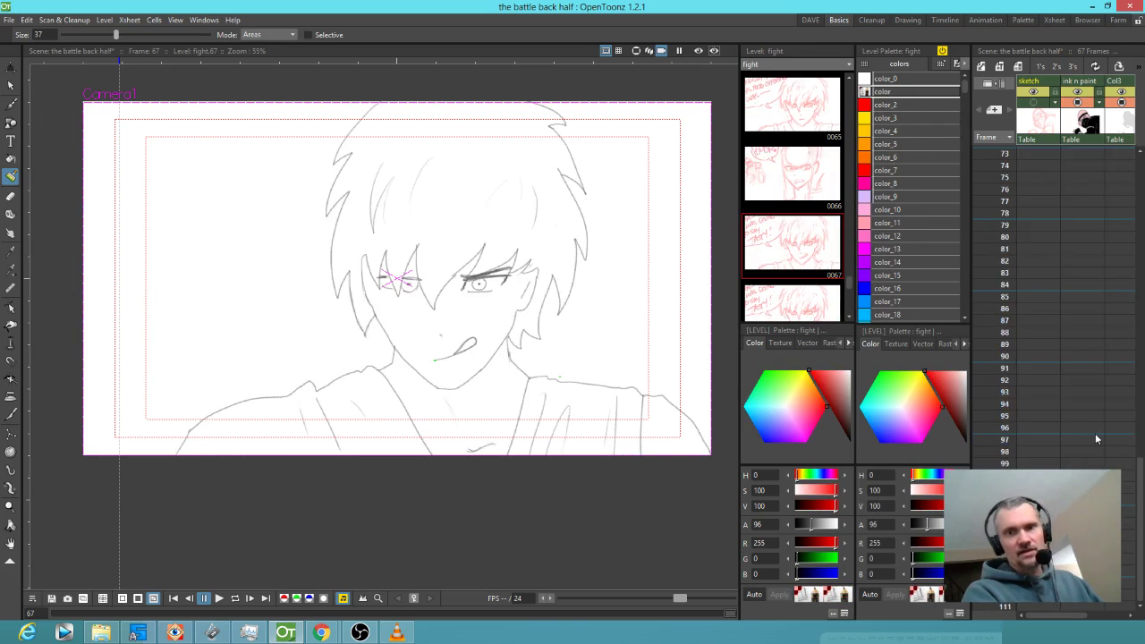
{"action": "scroll", "coordinate": [1096, 433], "scroll_direction": "up", "scroll_amount": 10}
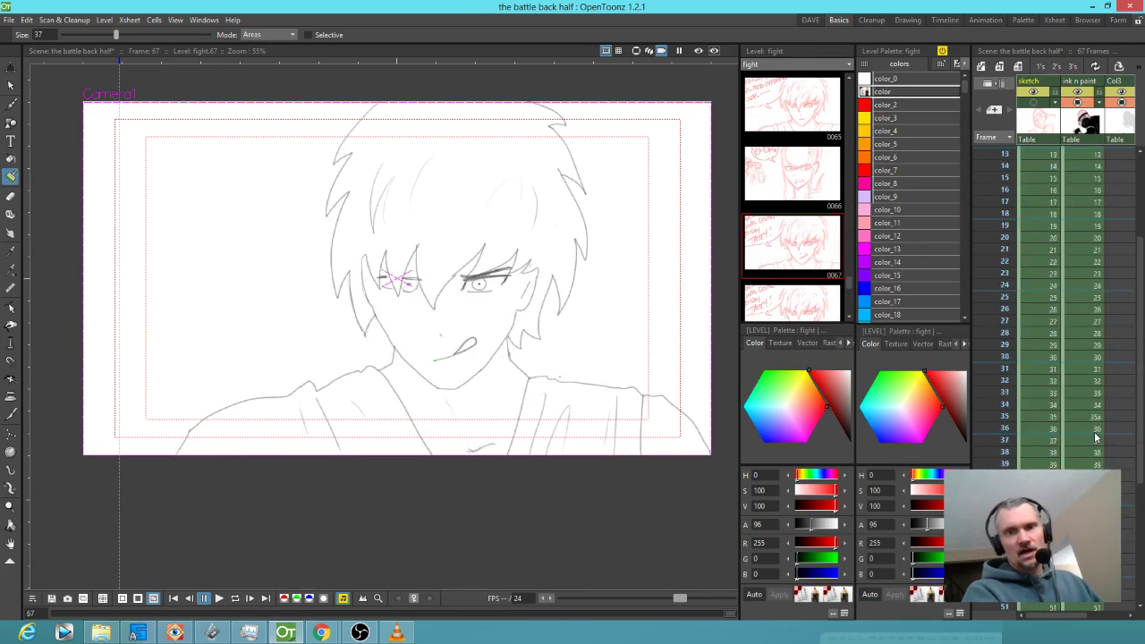
{"action": "scroll", "coordinate": [1097, 437], "scroll_direction": "up", "scroll_amount": 2}
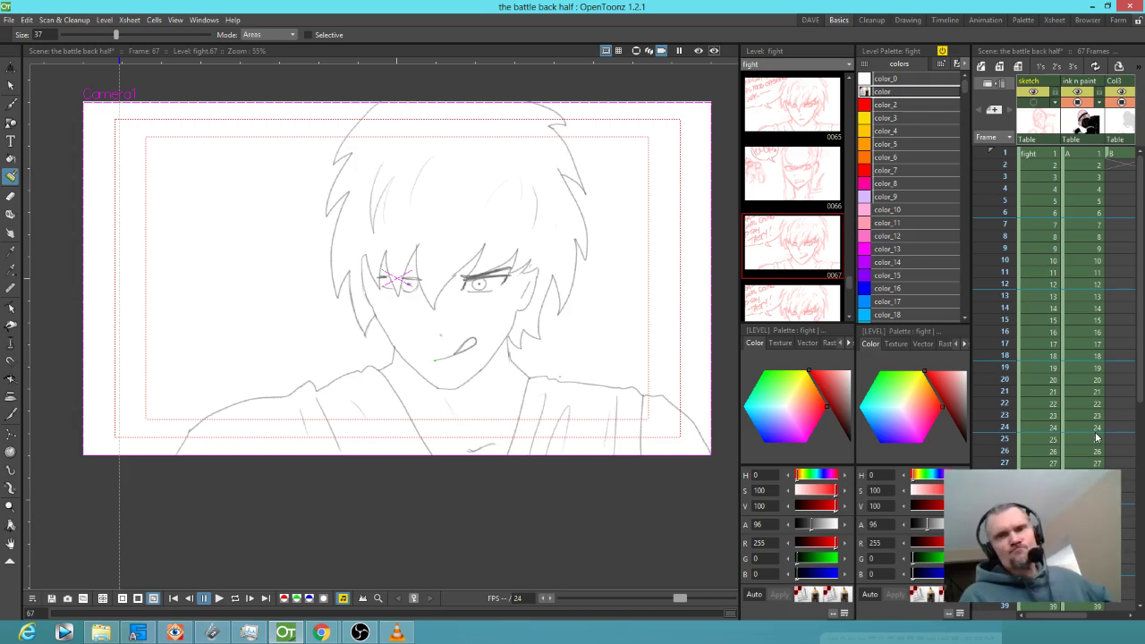
{"action": "left_click", "coordinate": [1090, 153]}
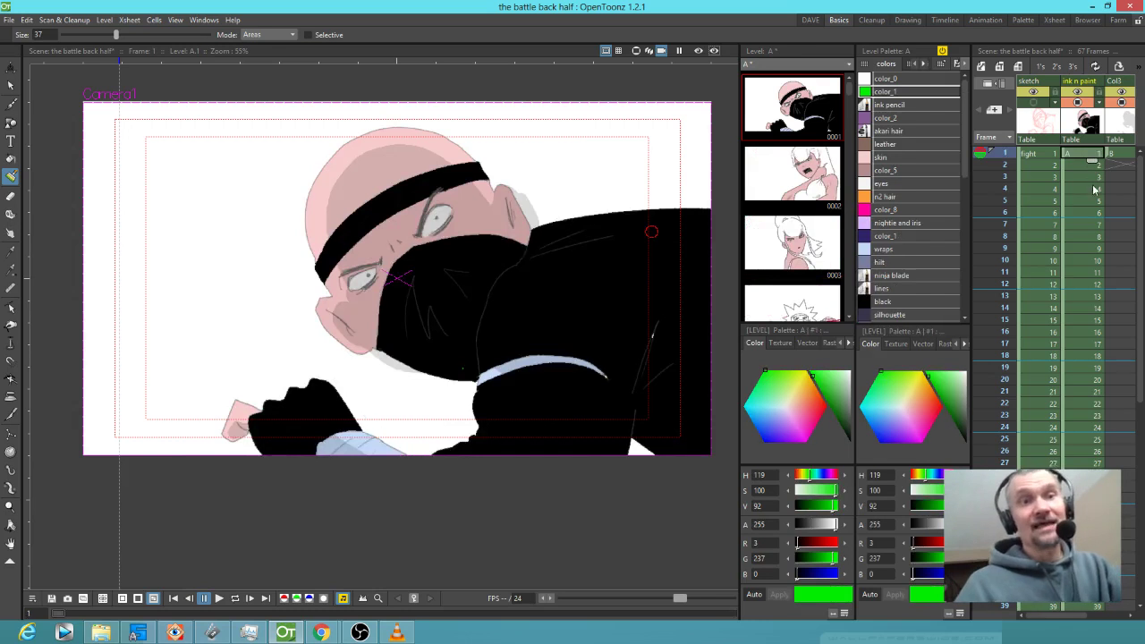
{"action": "left_click", "coordinate": [1089, 166]}
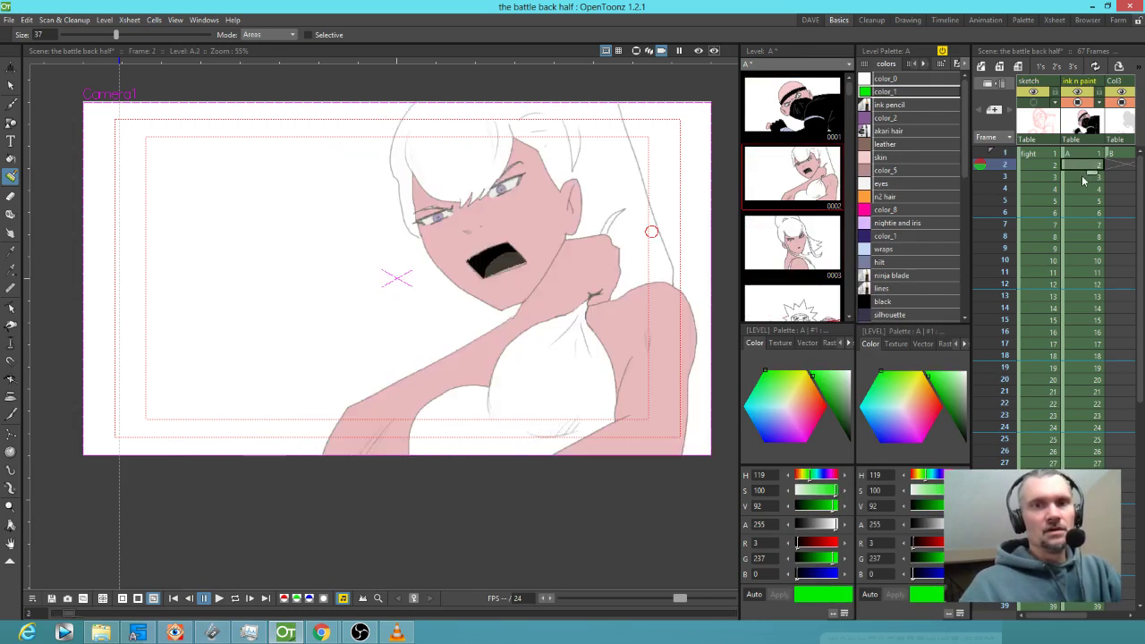
{"action": "left_click", "coordinate": [1086, 177]}
- Turn on the sketch column's camera visibility, set its color style's alpha to 0, and select the frame 1 ink n paint drawing
{"action": "left_click", "coordinate": [1053, 101]}
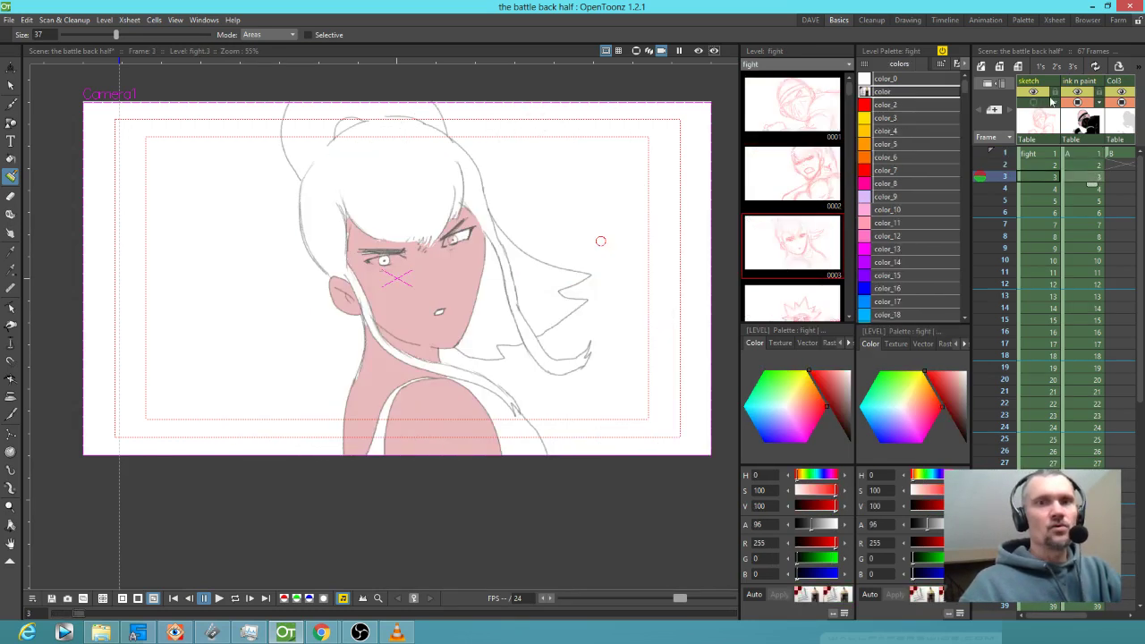
{"action": "left_click", "coordinate": [1035, 103]}
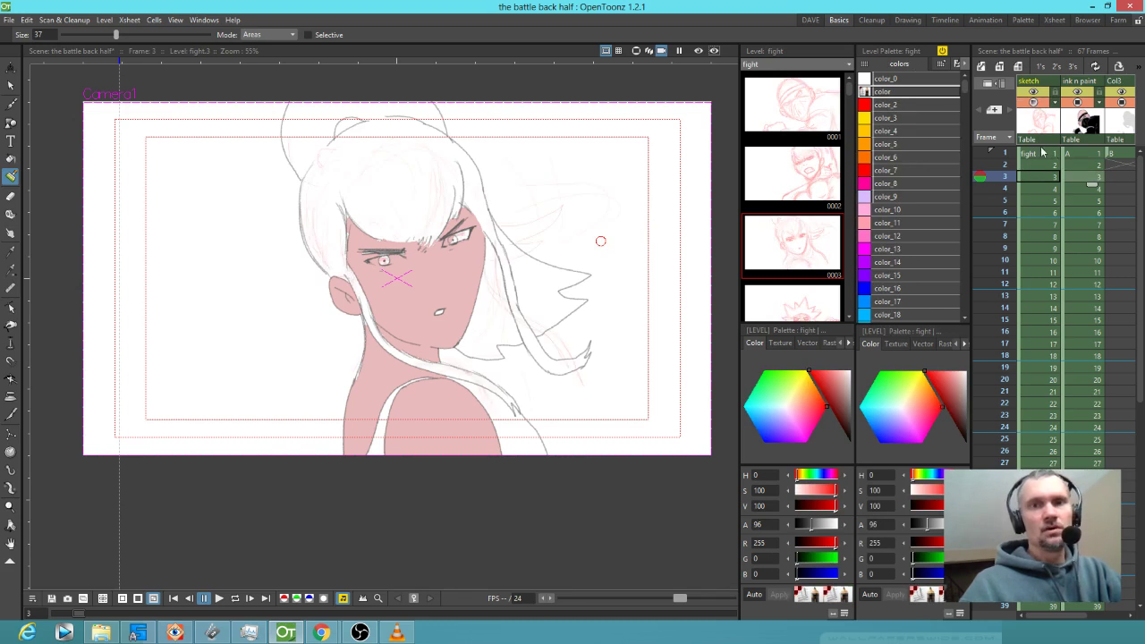
{"action": "left_click", "coordinate": [1046, 154]}
{"action": "mouse_move", "coordinate": [925, 531]}
{"action": "left_mouse_down"}
{"action": "mouse_move", "coordinate": [937, 528]}
{"action": "mouse_move", "coordinate": [893, 529]}
{"action": "left_mouse_up"}
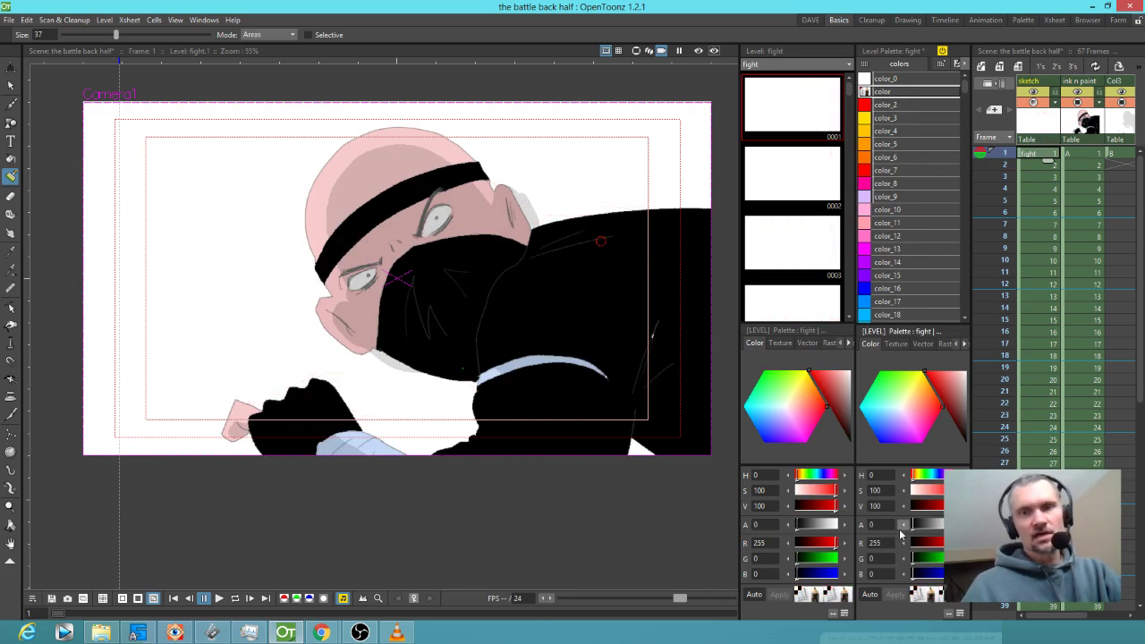
{"action": "left_click", "coordinate": [1088, 156]}
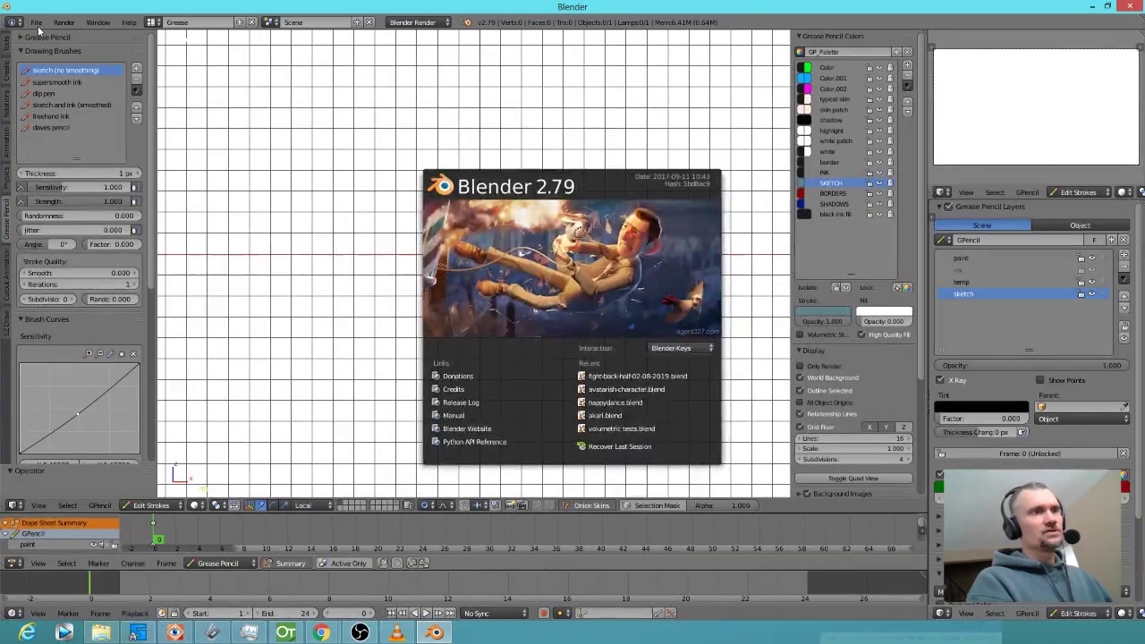
- Open the recent file fight-back-half-02-08-2019.blend in Blender
{"action": "left_click", "coordinate": [88, 36]}
{"action": "left_click", "coordinate": [36, 22]}
{"action": "mouse_move", "coordinate": [69, 61]}
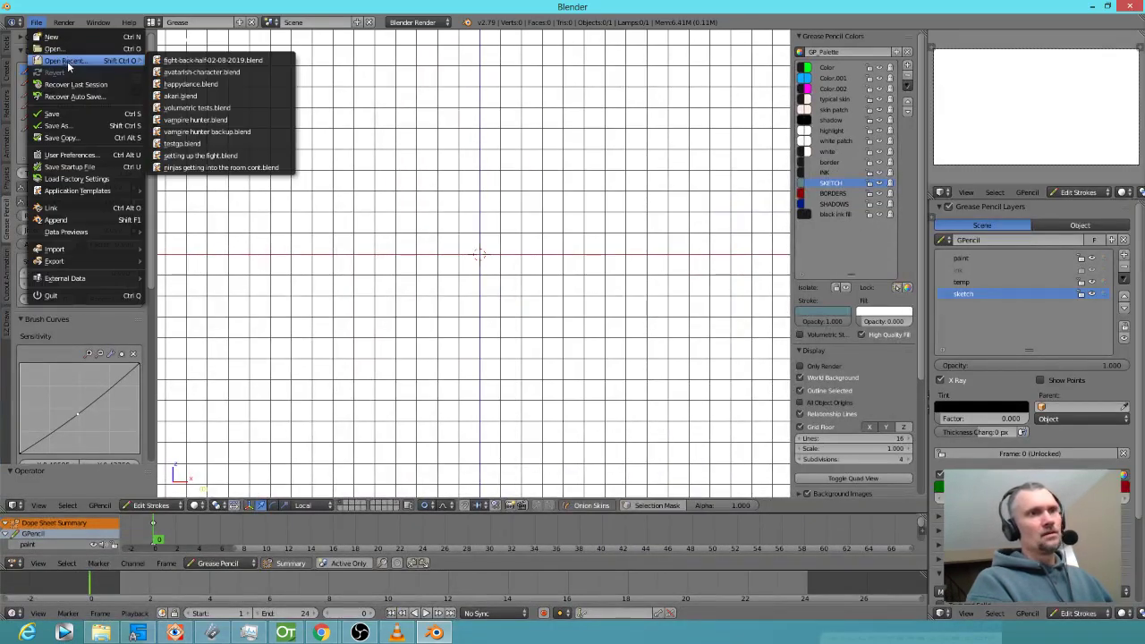
{"action": "left_click", "coordinate": [213, 60]}
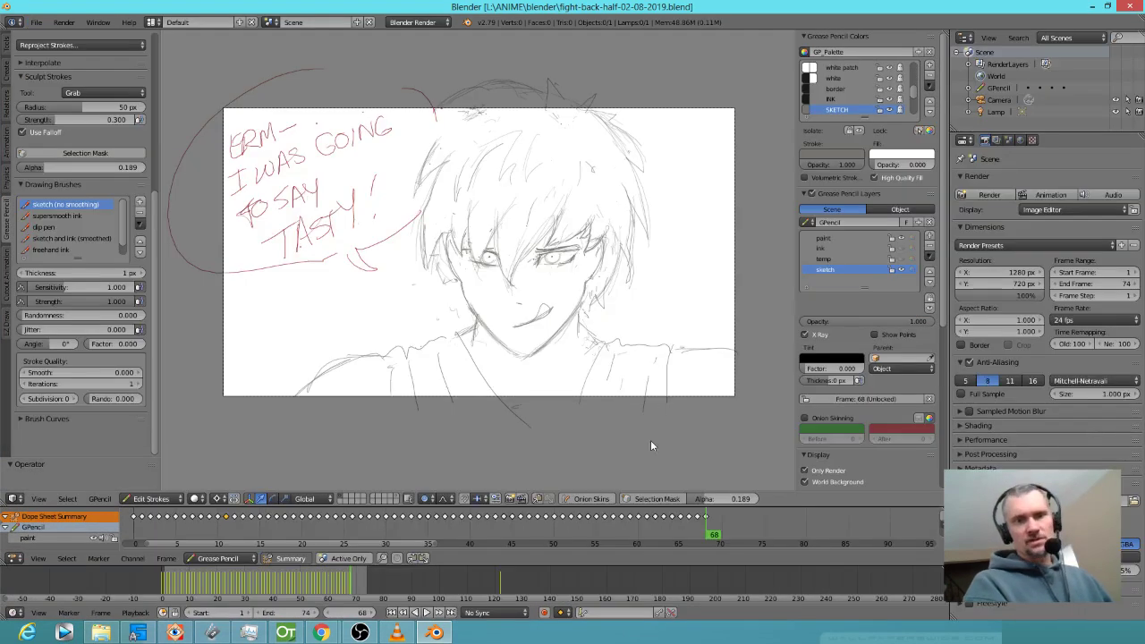
- View the sketch drawing at frame 65 and quit Blender without saving
{"action": "mouse_move", "coordinate": [702, 537]}
{"action": "left_mouse_down"}
{"action": "mouse_move", "coordinate": [659, 537]}
{"action": "mouse_move", "coordinate": [688, 537]}
{"action": "left_mouse_up"}
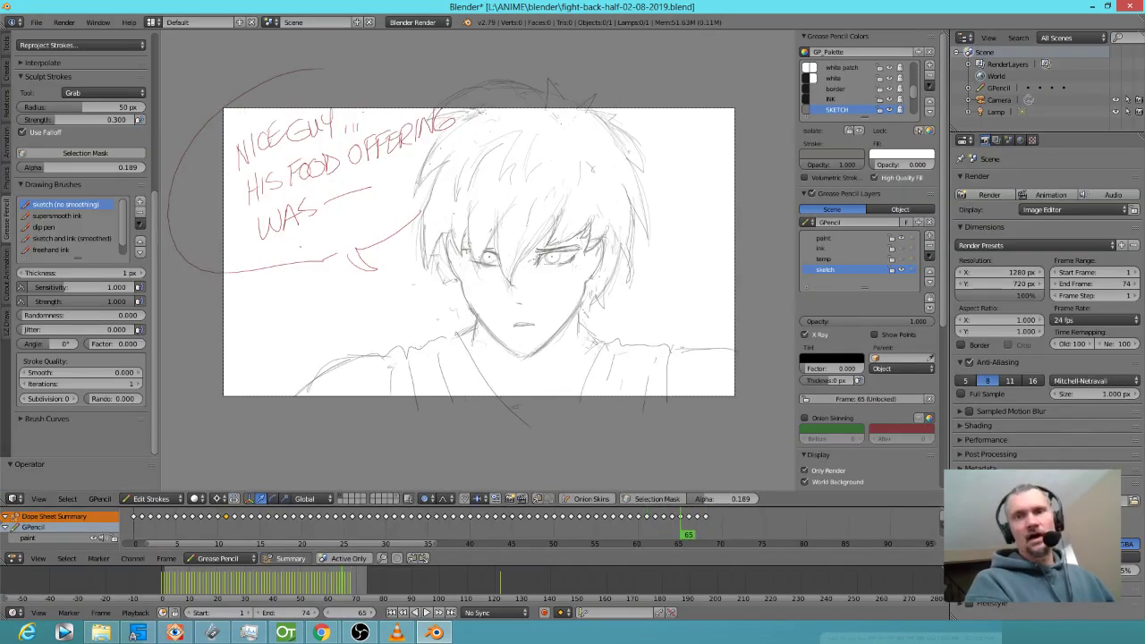
{"action": "left_click", "coordinate": [1127, 8]}
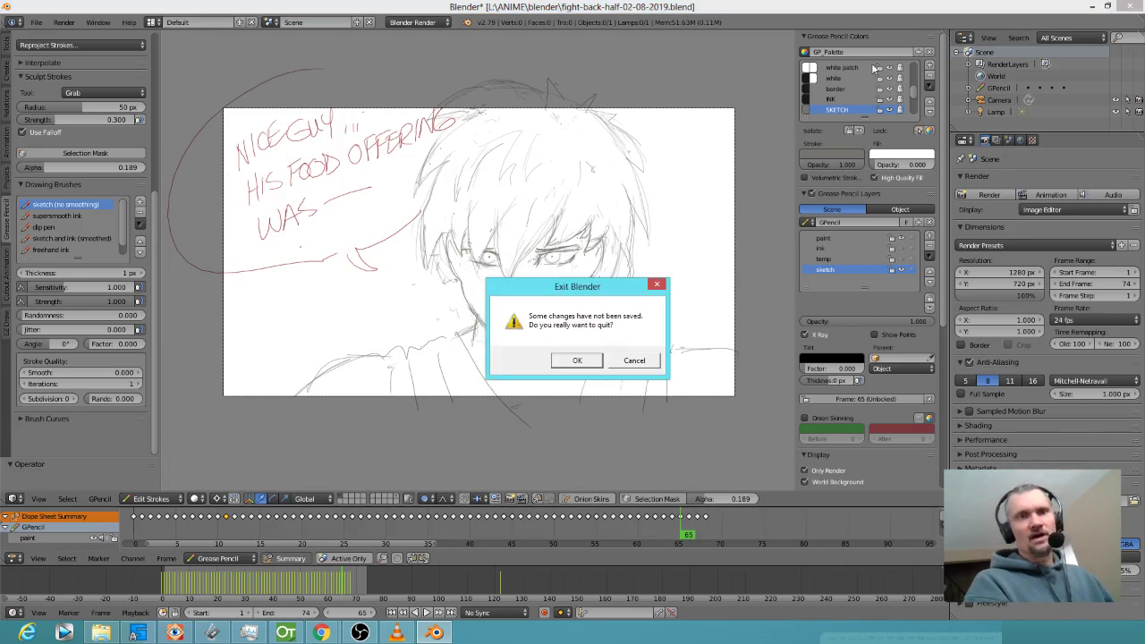
{"action": "left_click", "coordinate": [568, 367]}
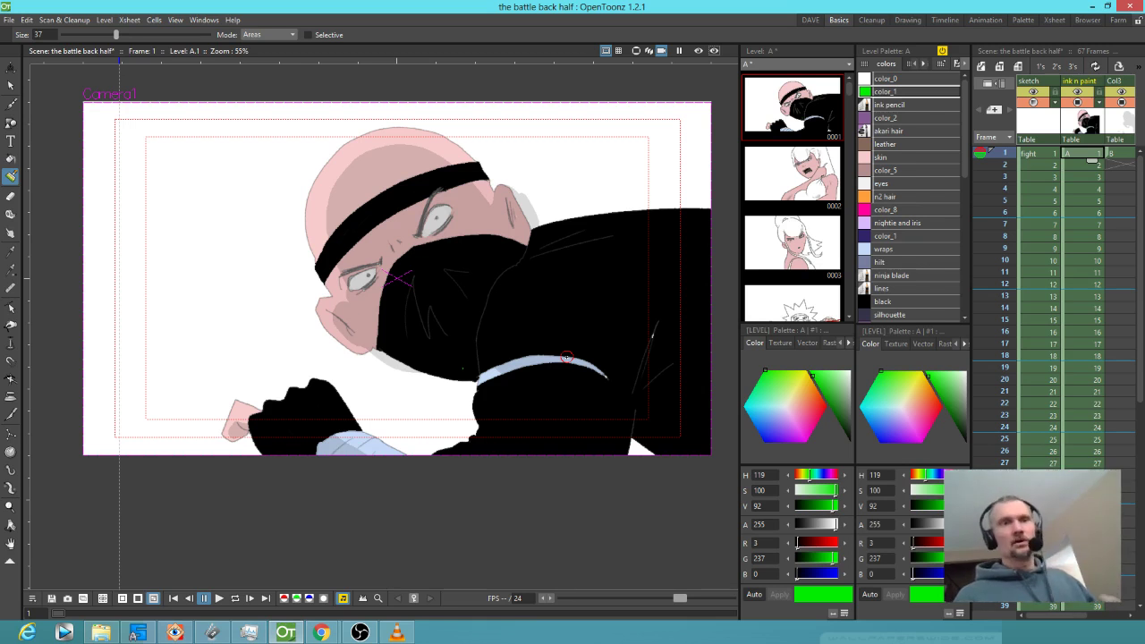
- Return to frame 2 of the ink n paint column in OpenToonz and choose the akari hair style
{"action": "left_click", "coordinate": [1076, 159]}
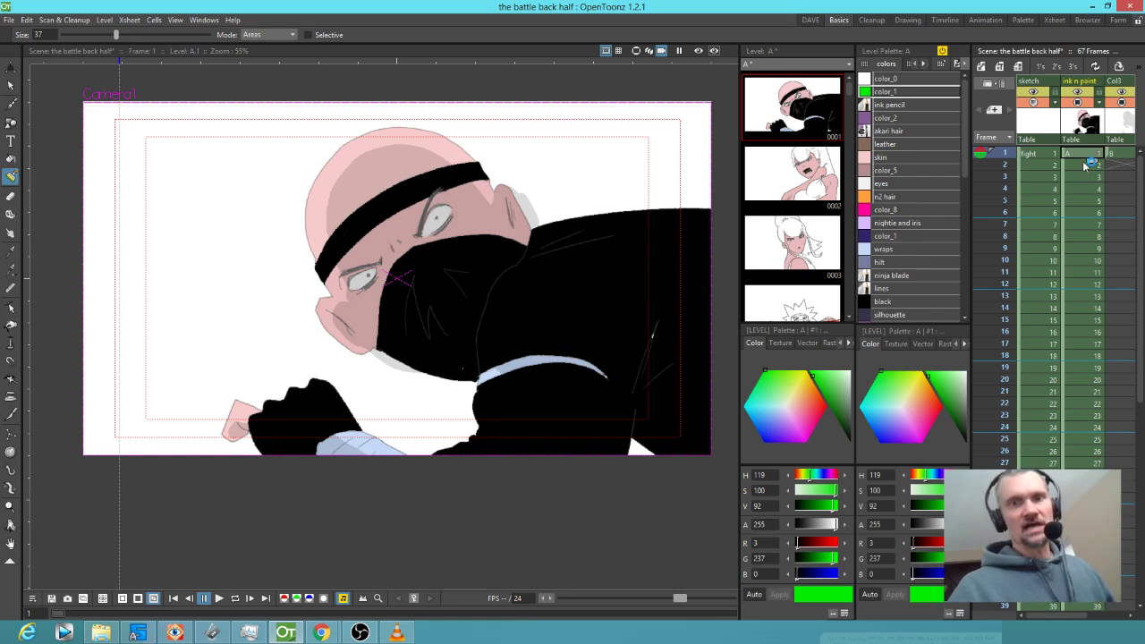
{"action": "key", "text": "Down"}
{"action": "key", "text": "Down"}
{"action": "left_click", "coordinate": [1079, 165]}
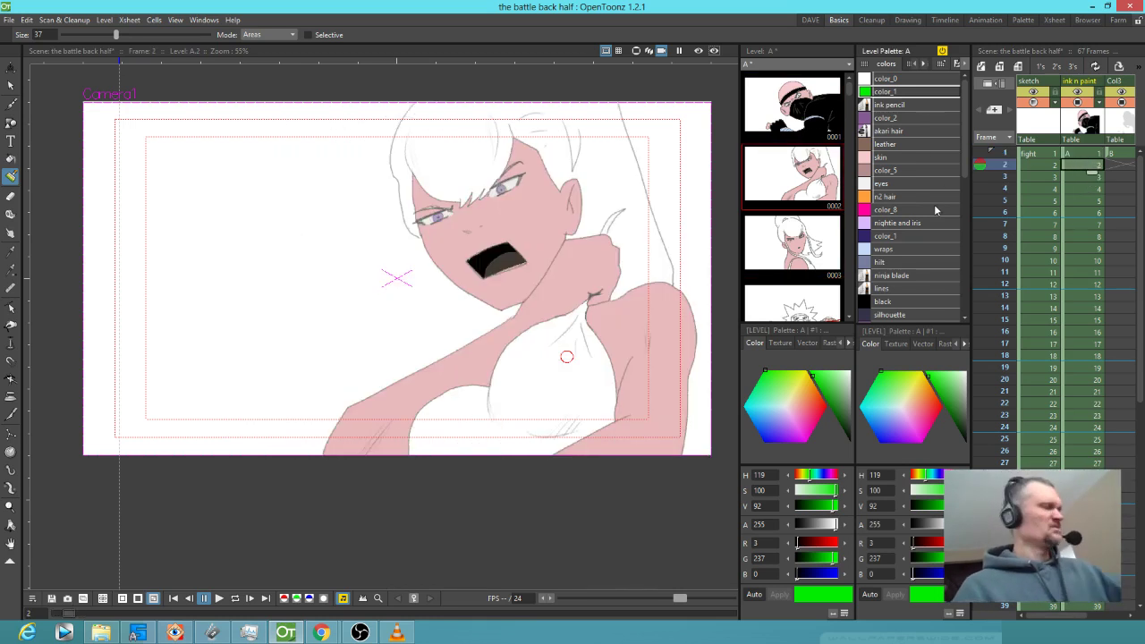
{"action": "left_click", "coordinate": [915, 132]}
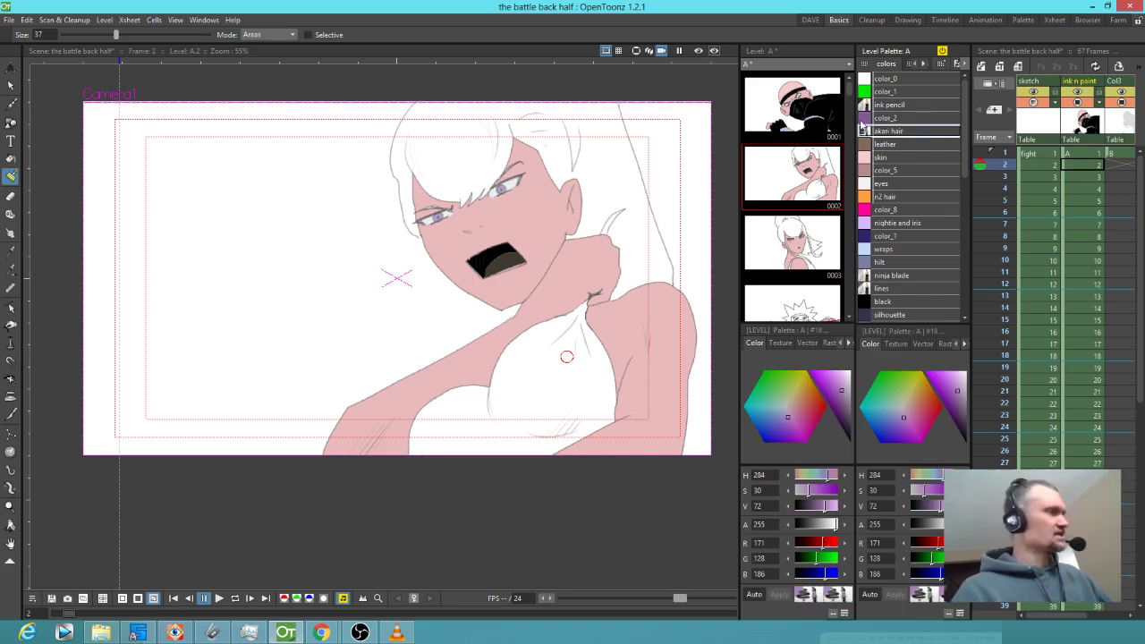
- Try to fill the woman's hair with the akari hair style and undo the fill
{"action": "key", "text": "f"}
{"action": "left_click", "coordinate": [615, 175]}
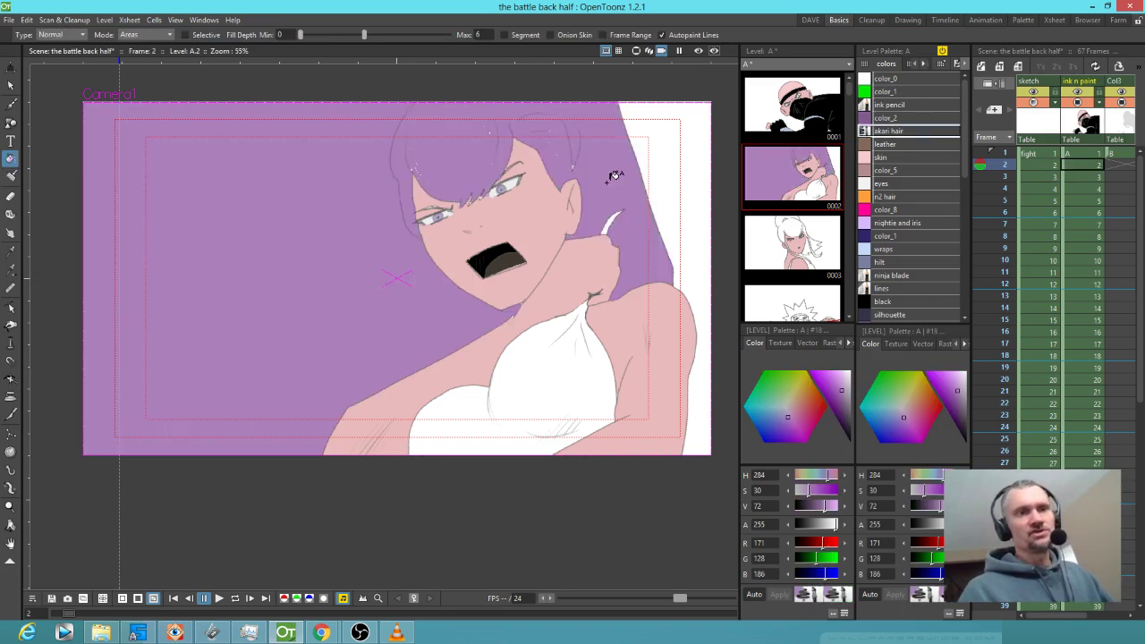
{"action": "key", "text": "ctrl+z"}
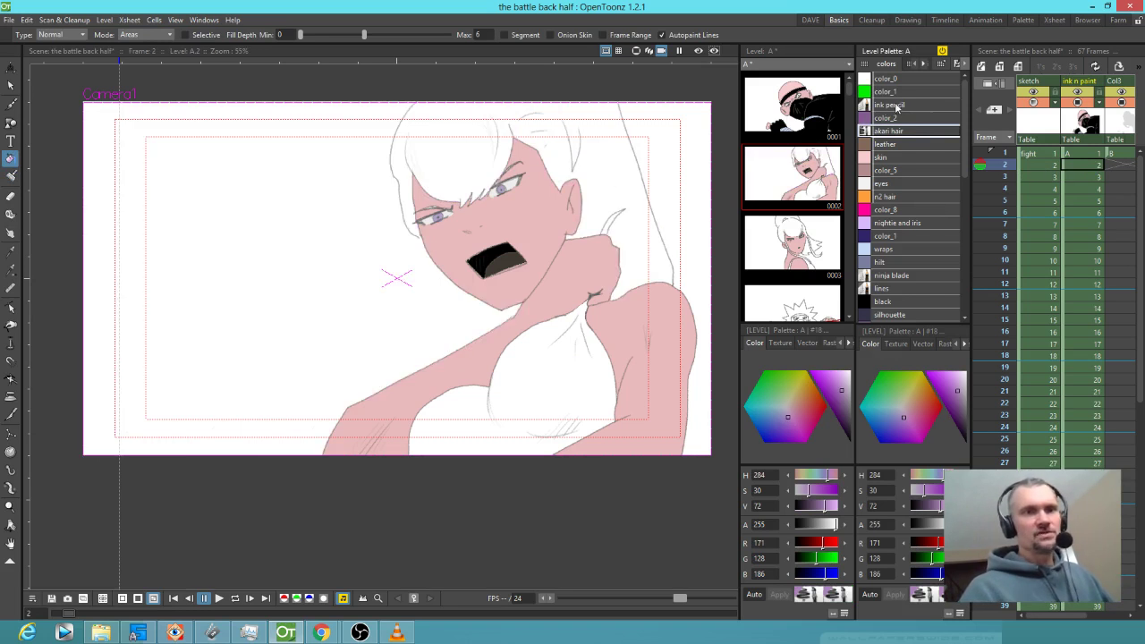
- Turn on Selective for the Paint Brush and paint akari hair across the open gaps at the ponytail's ends and the fringe
{"action": "key", "text": "j"}
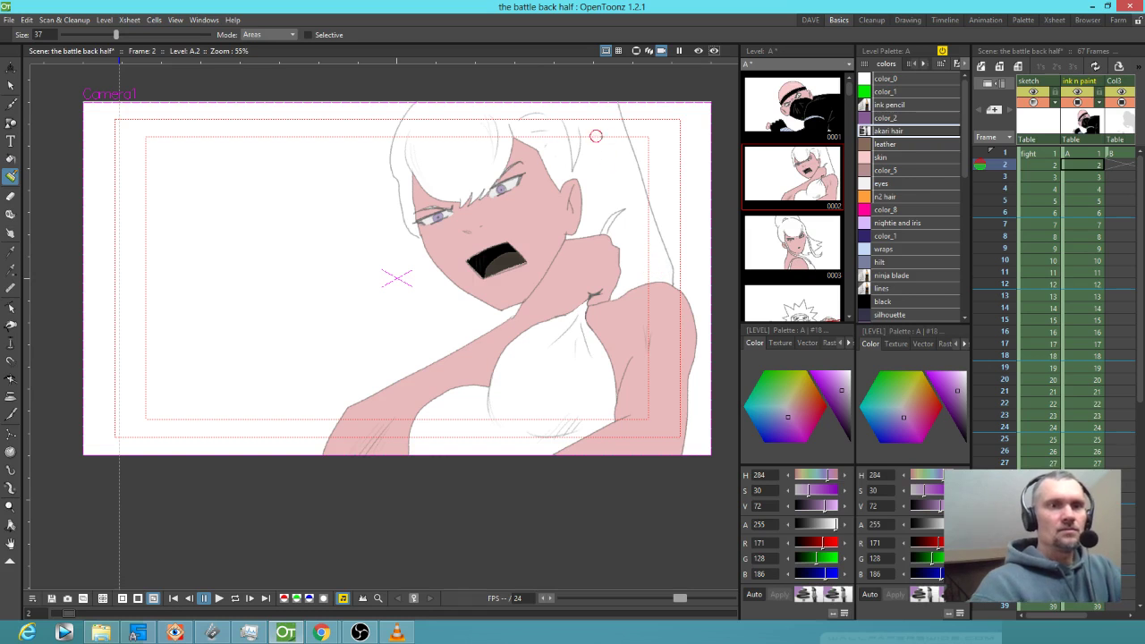
{"action": "left_click", "coordinate": [321, 35]}
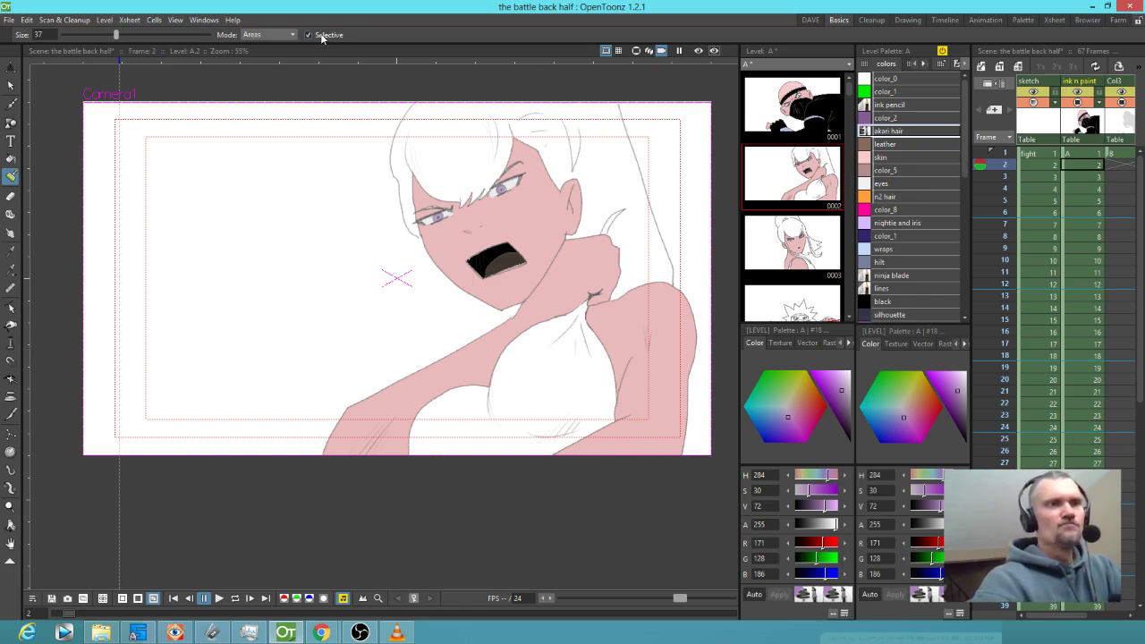
{"action": "mouse_move", "coordinate": [633, 244]}
{"action": "left_mouse_down"}
{"action": "mouse_move", "coordinate": [616, 291]}
{"action": "mouse_move", "coordinate": [662, 271]}
{"action": "left_mouse_up"}
{"action": "left_click", "coordinate": [309, 35]}
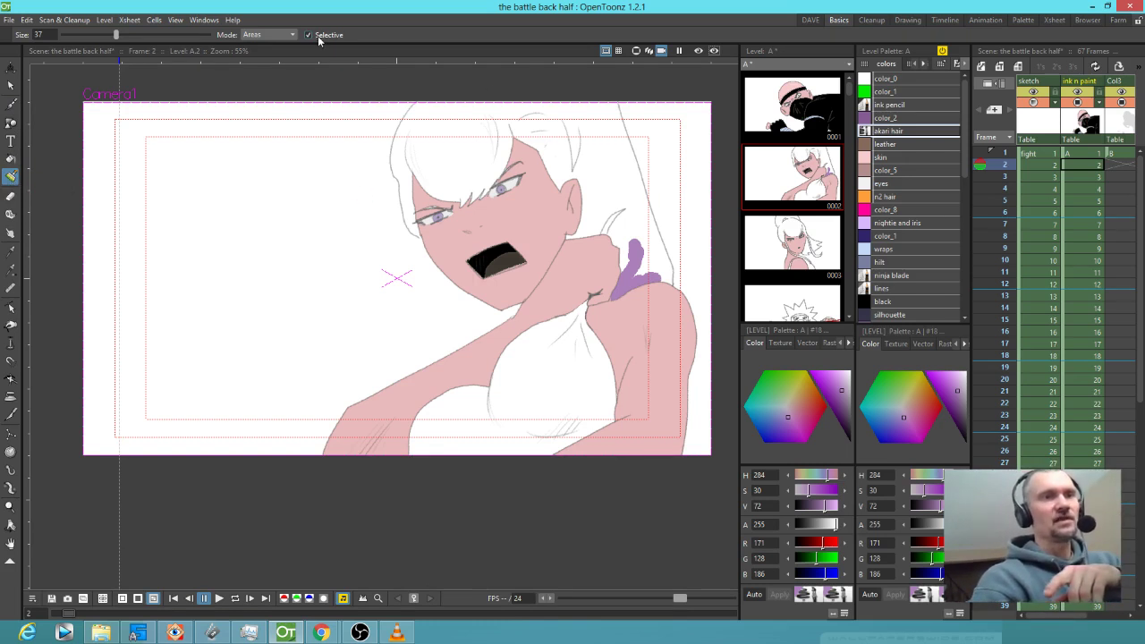
{"action": "mouse_move", "coordinate": [460, 175]}
{"action": "left_mouse_down"}
{"action": "mouse_move", "coordinate": [474, 207]}
{"action": "mouse_move", "coordinate": [484, 171]}
{"action": "mouse_move", "coordinate": [463, 163]}
{"action": "mouse_move", "coordinate": [457, 197]}
{"action": "mouse_move", "coordinate": [411, 155]}
{"action": "mouse_move", "coordinate": [426, 233]}
{"action": "left_mouse_up"}
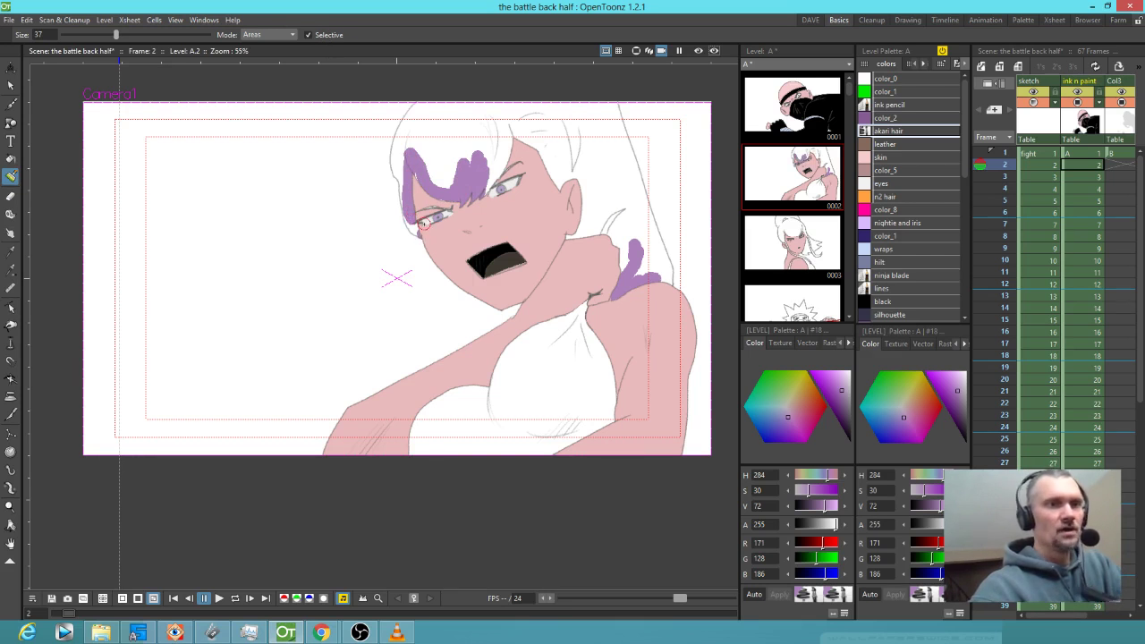
{"action": "mouse_move", "coordinate": [604, 91]}
{"action": "left_mouse_down"}
{"action": "mouse_move", "coordinate": [613, 121]}
{"action": "mouse_move", "coordinate": [612, 107]}
{"action": "left_mouse_up"}
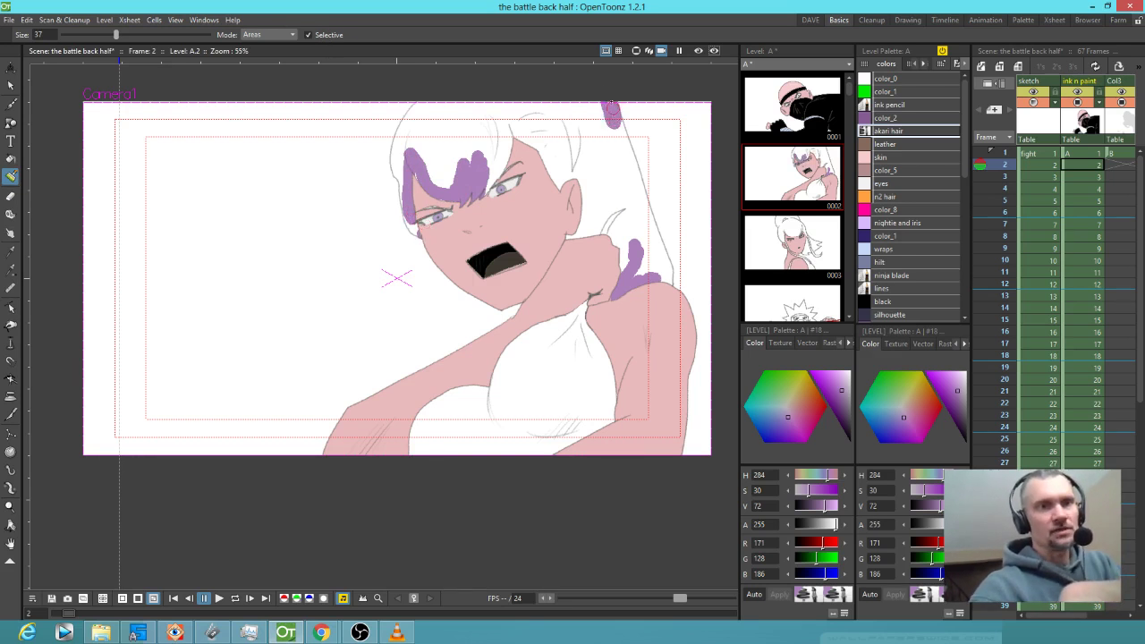
- Fill the fringe and ponytail with the akari hair style and touch up the unpainted specks
{"action": "key", "text": "f"}
{"action": "left_click", "coordinate": [609, 169]}
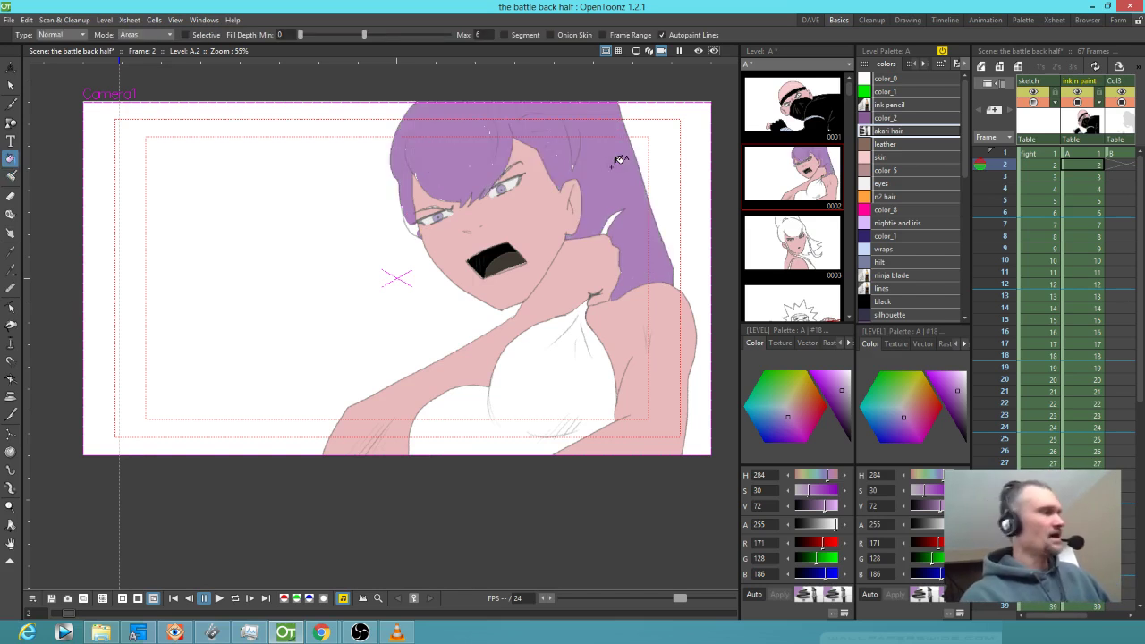
{"action": "key", "text": "j"}
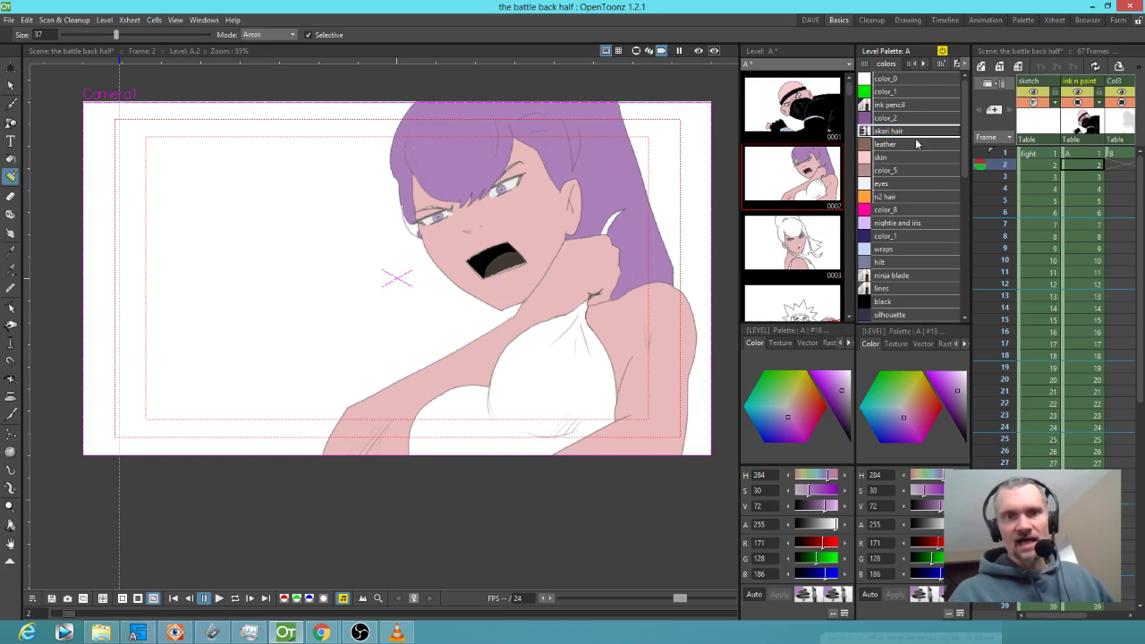
- Fill the woman's nightie and the light strip behind her hand with the nightie and iris style
{"action": "left_click", "coordinate": [925, 225]}
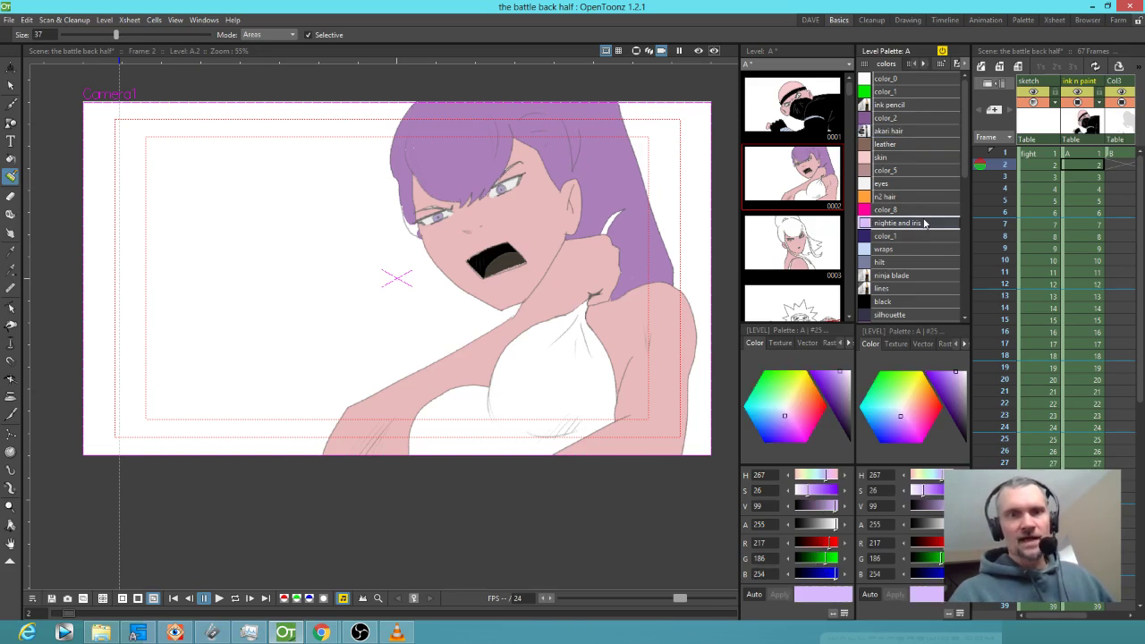
{"action": "key", "text": "f"}
{"action": "left_click", "coordinate": [567, 381]}
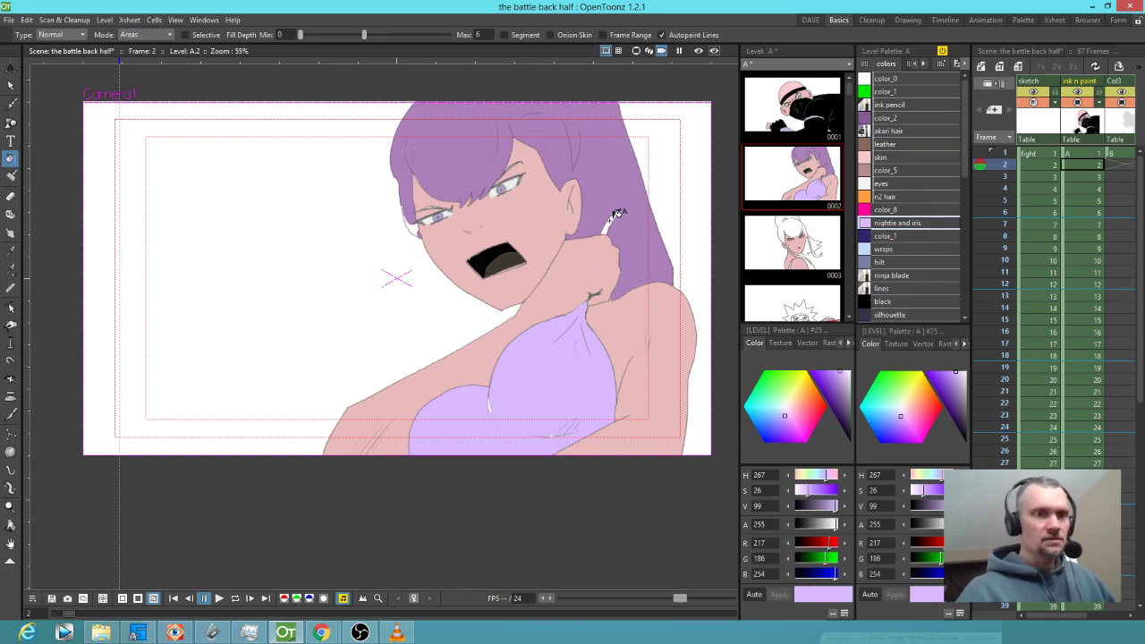
{"action": "key", "text": "j"}
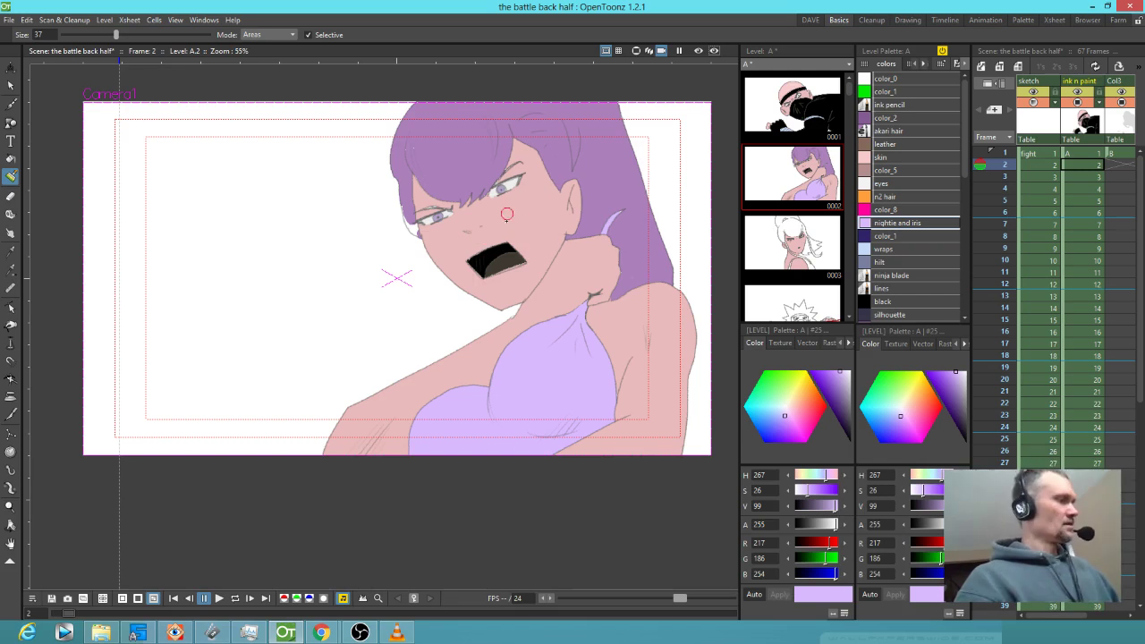
- Pick the akari hair style from the fringe and paint the remaining unpainted hair along the side of her face
{"action": "scroll", "coordinate": [503, 239], "scroll_direction": "up", "scroll_amount": 6}
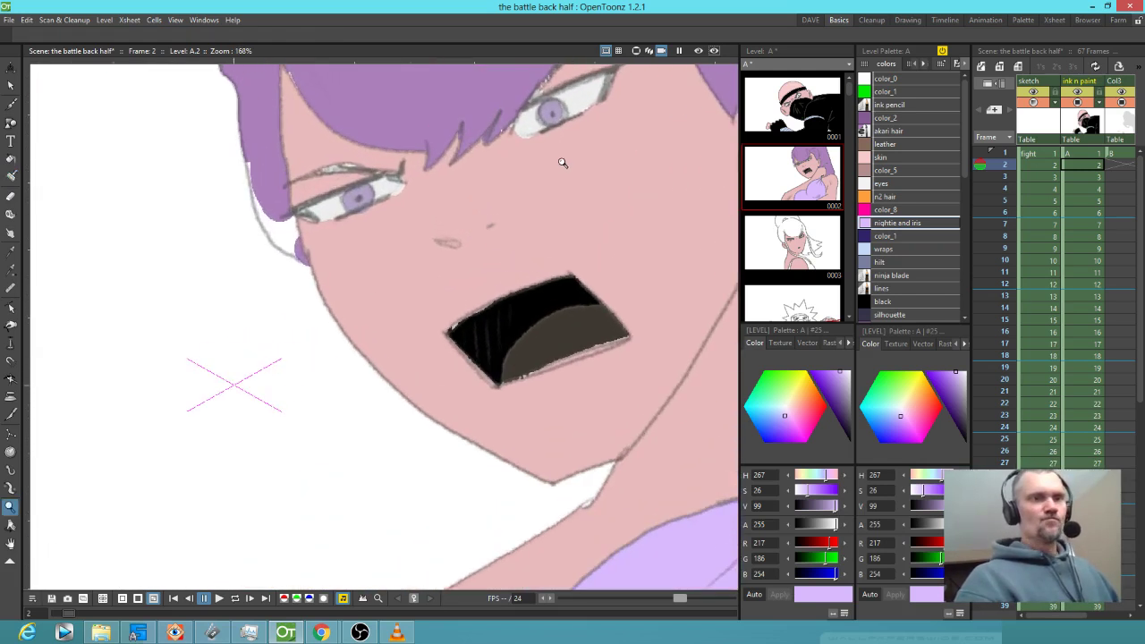
{"action": "scroll", "coordinate": [438, 344], "scroll_direction": "up", "scroll_amount": 1}
{"action": "key", "text": "k"}
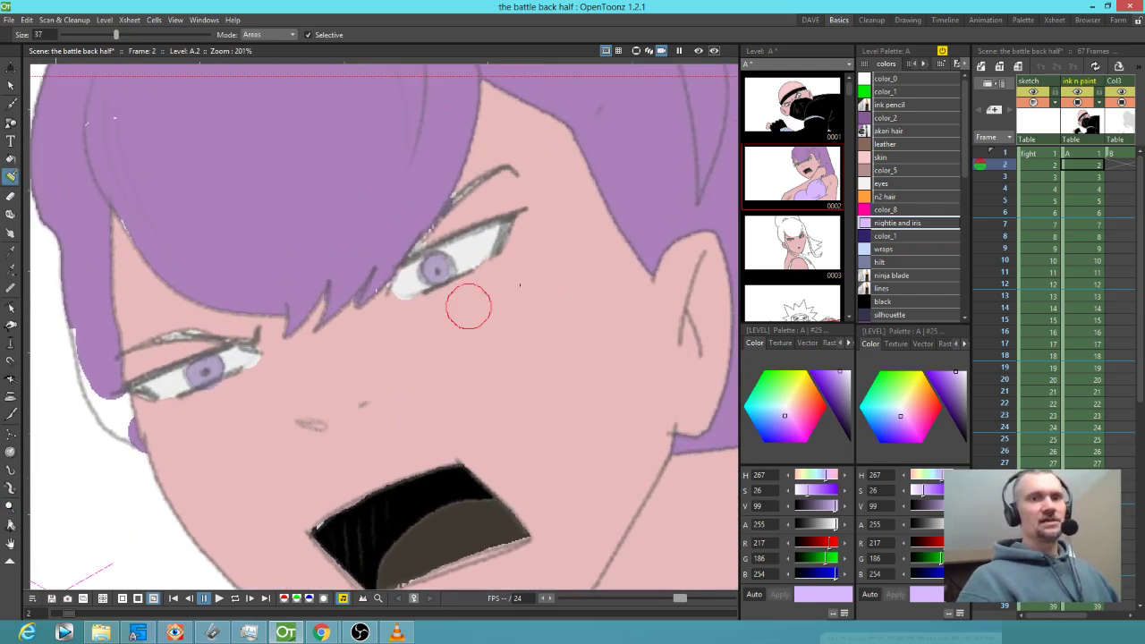
{"action": "key", "text": "k"}
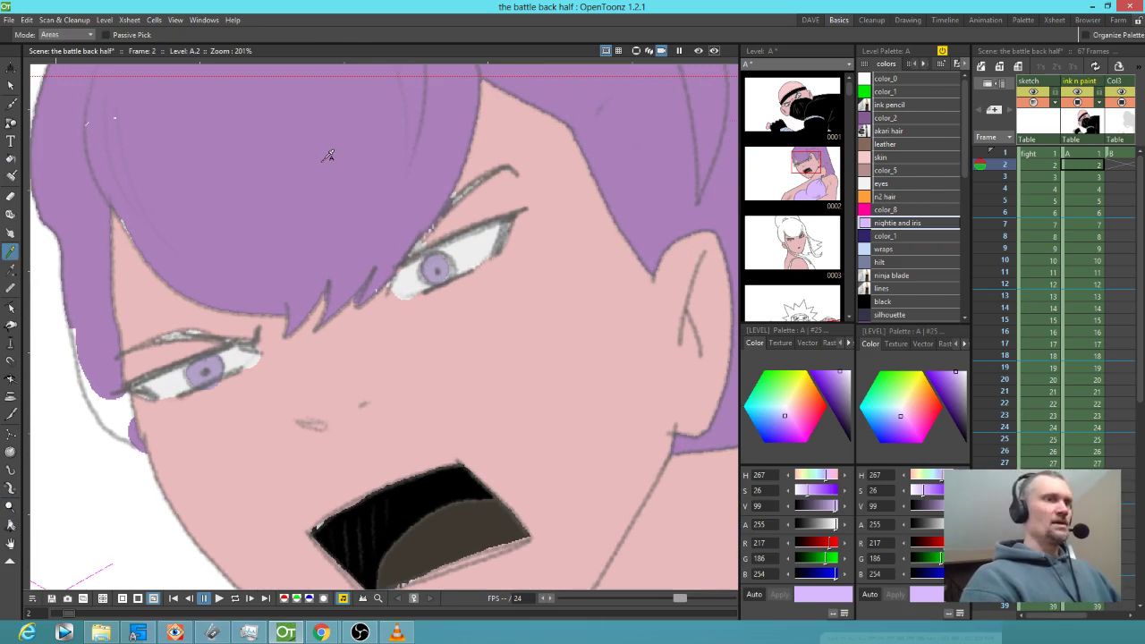
{"action": "left_click", "coordinate": [326, 168]}
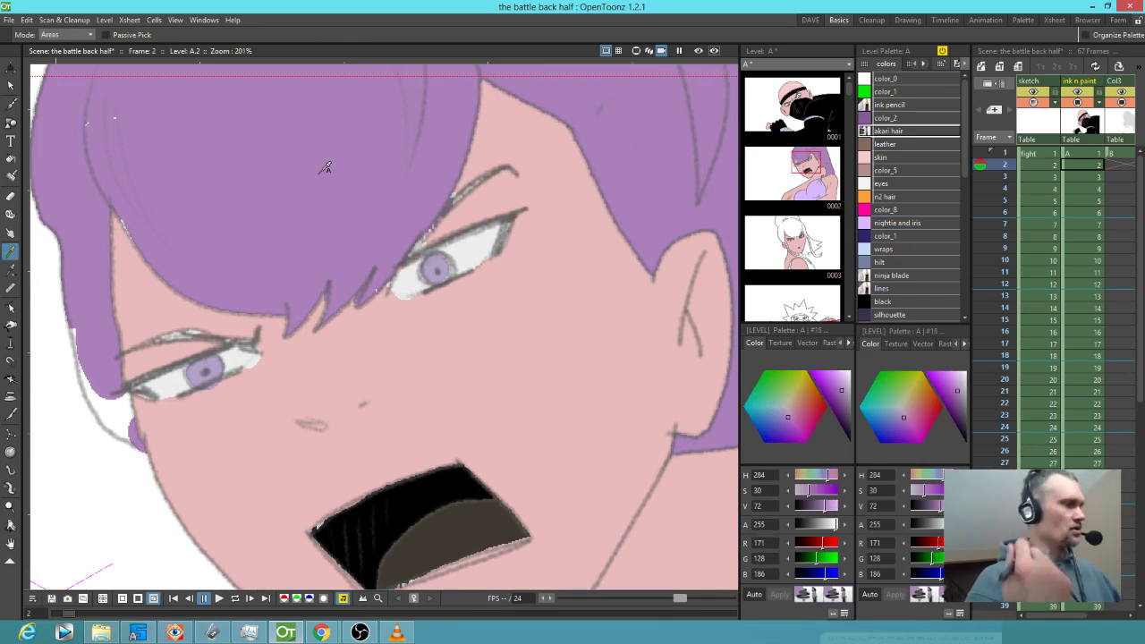
{"action": "left_click_drag", "start_coordinate": [293, 176], "coordinate": [360, 230]}
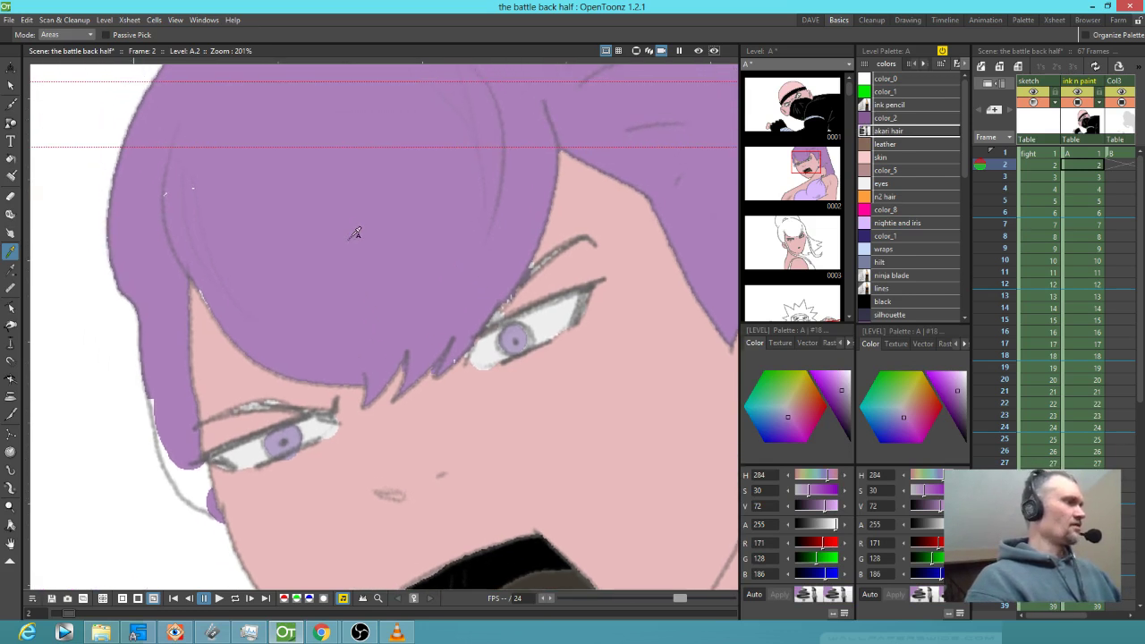
{"action": "key", "text": "j"}
{"action": "left_click_drag", "start_coordinate": [204, 251], "coordinate": [252, 330]}
{"action": "mouse_move", "coordinate": [166, 387]}
{"action": "left_mouse_down"}
{"action": "mouse_move", "coordinate": [192, 469]}
{"action": "mouse_move", "coordinate": [214, 493]}
{"action": "mouse_move", "coordinate": [179, 453]}
{"action": "mouse_move", "coordinate": [176, 421]}
{"action": "mouse_move", "coordinate": [197, 494]}
{"action": "mouse_move", "coordinate": [212, 490]}
{"action": "left_mouse_up"}
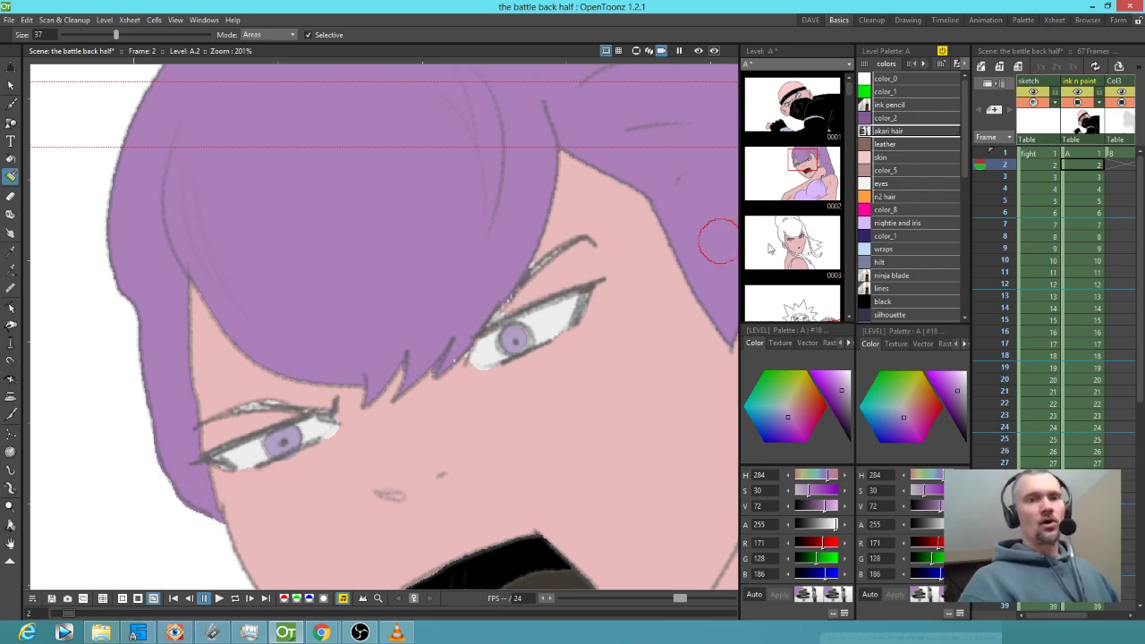
- Pick the ninja flesh style from her face and paint the unpainted gaps around the eyebrows and fringe
{"action": "key", "text": "k"}
{"action": "left_click", "coordinate": [584, 395]}
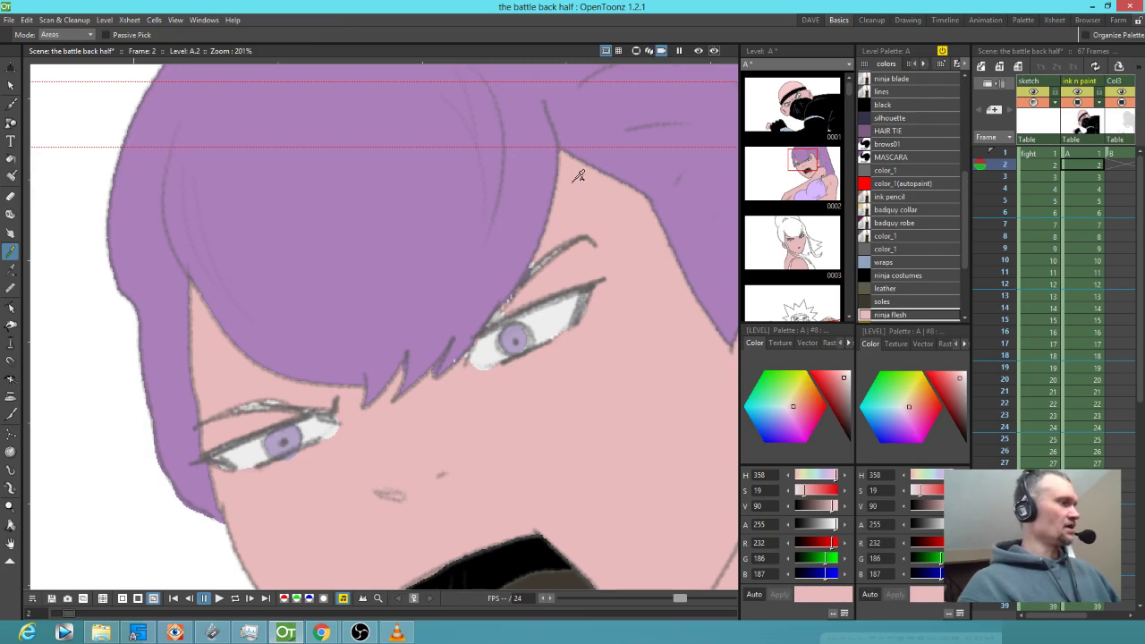
{"action": "key", "text": "j"}
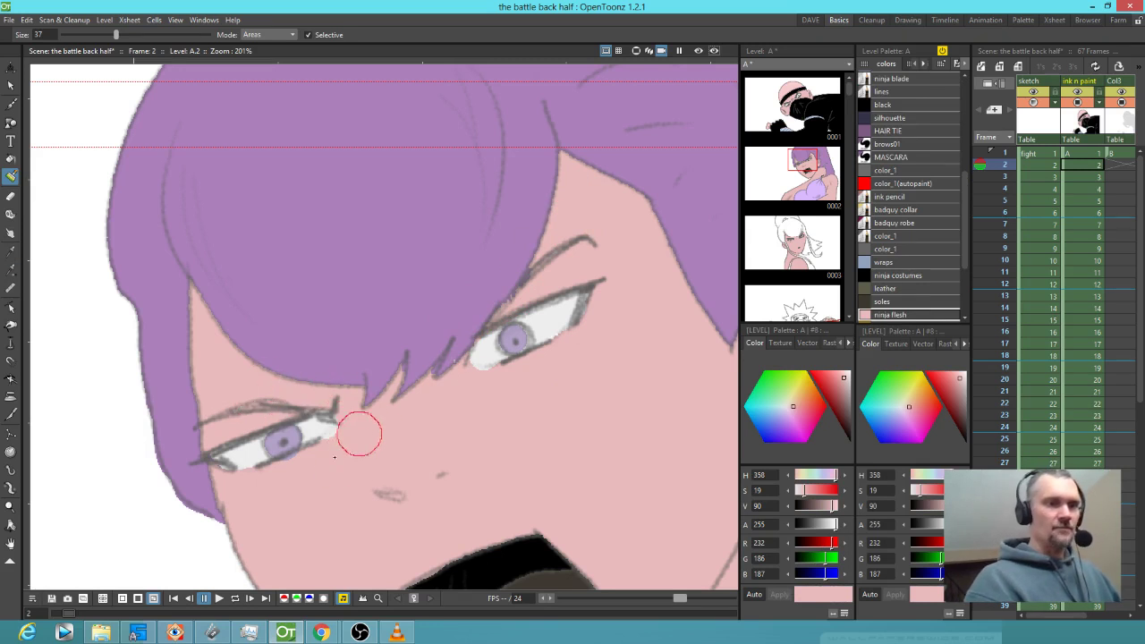
{"action": "scroll", "coordinate": [578, 417], "scroll_direction": "up", "scroll_amount": 2}
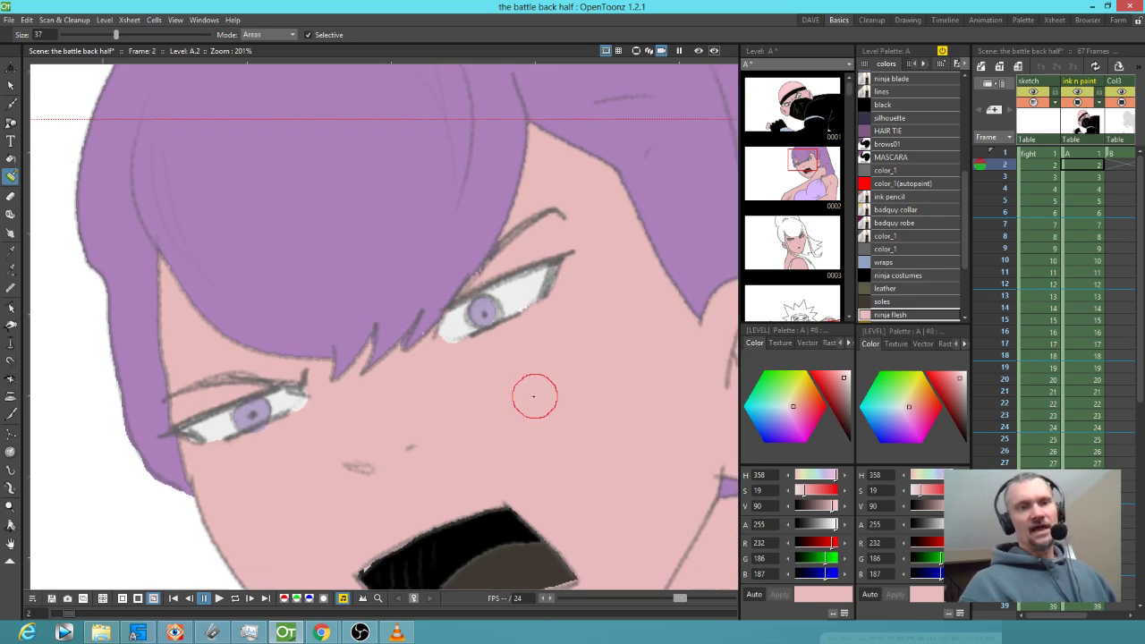
{"action": "scroll", "coordinate": [539, 378], "scroll_direction": "down", "scroll_amount": 2}
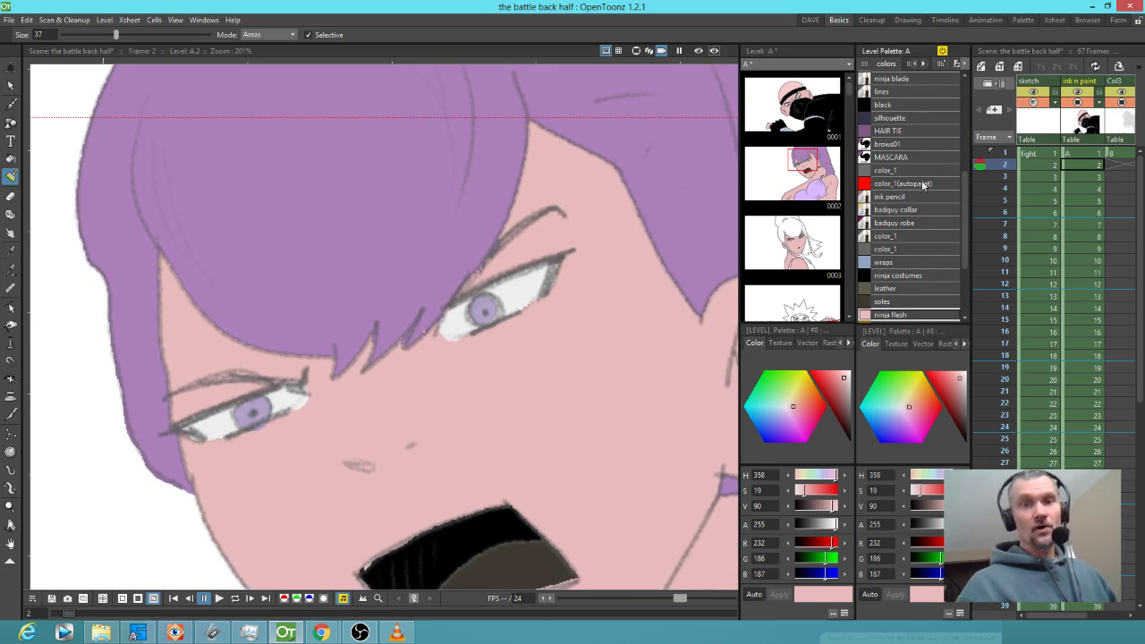
- Recolour both of her irises with the nightie and iris style, using a size 27 Paint Brush with Selective off
{"action": "left_click_drag", "start_coordinate": [963, 203], "coordinate": [964, 241]}
{"action": "left_click", "coordinate": [923, 271]}
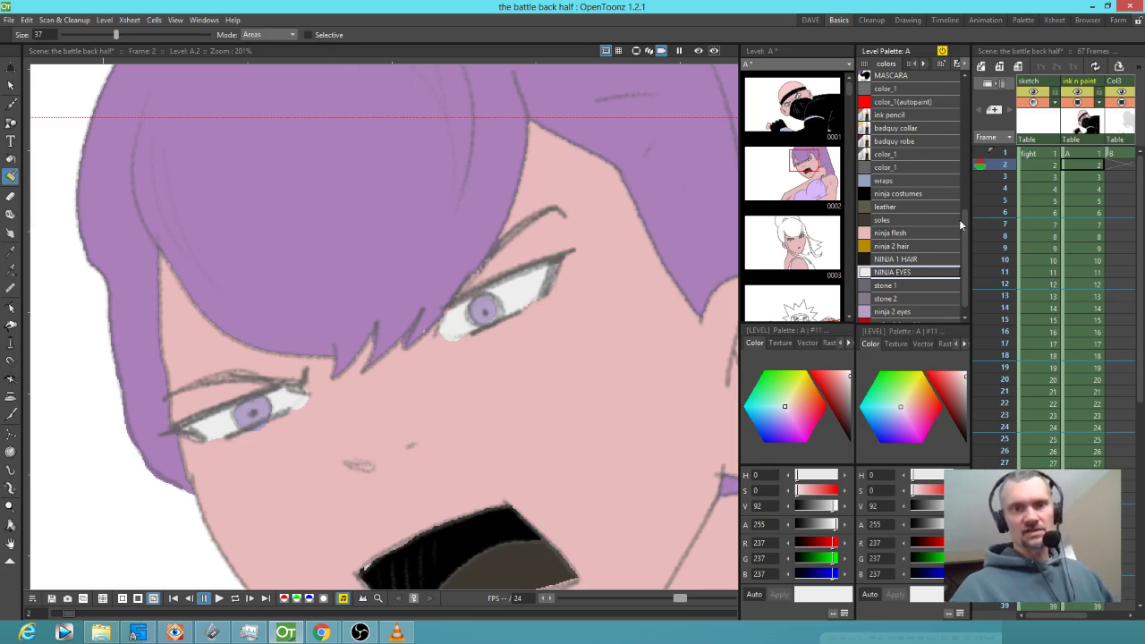
{"action": "left_click_drag", "start_coordinate": [966, 224], "coordinate": [976, 150]}
{"action": "left_click", "coordinate": [922, 119]}
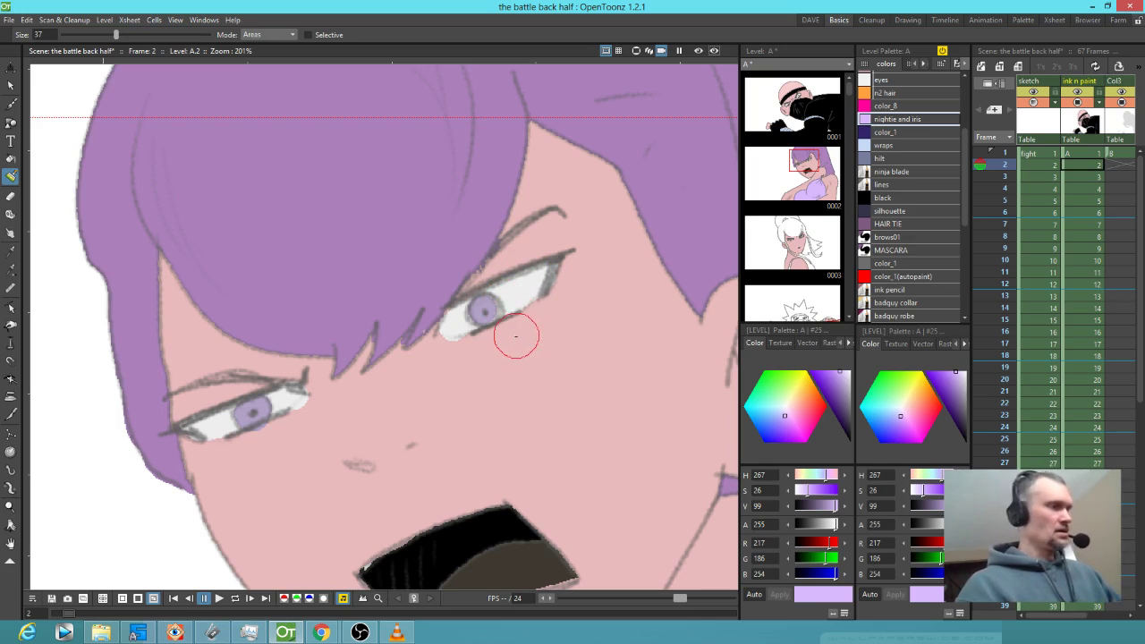
{"action": "key", "text": "u"}
{"action": "key", "text": "u"}
{"action": "key", "text": "u"}
{"action": "key", "text": "u"}
{"action": "key", "text": "u"}
{"action": "key", "text": "u"}
{"action": "key", "text": "u"}
{"action": "key", "text": "u"}
{"action": "left_click", "coordinate": [484, 310]}
{"action": "key", "text": "u"}
{"action": "key", "text": "u"}
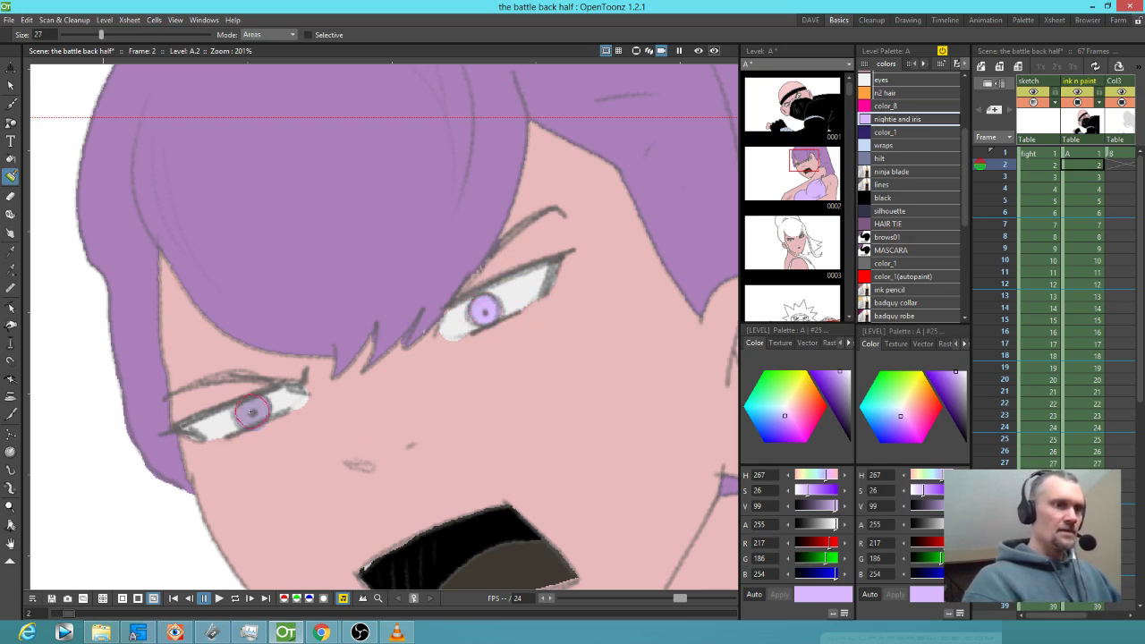
{"action": "left_click", "coordinate": [253, 411]}
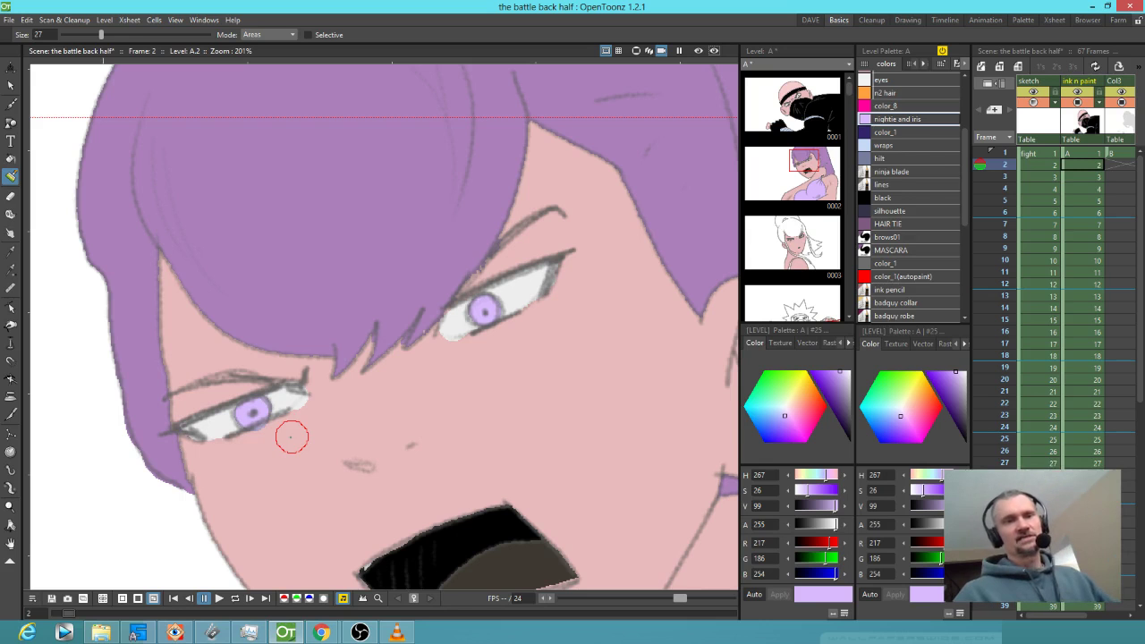
{"action": "scroll", "coordinate": [367, 415], "scroll_direction": "down", "scroll_amount": 2}
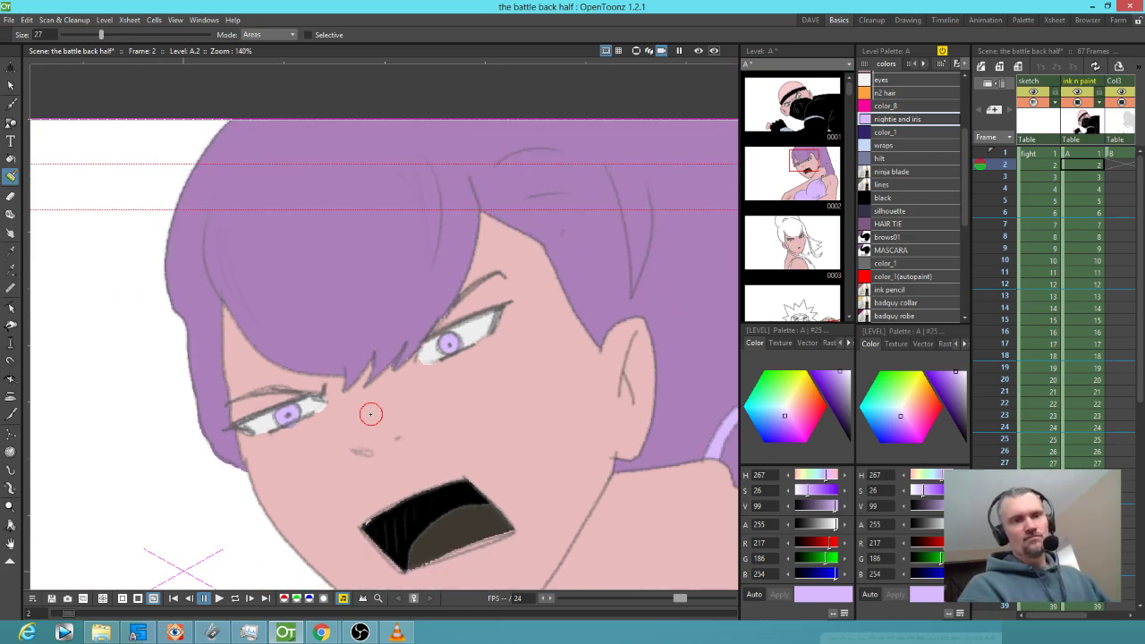
- Pick the ninja costumes style from the open mouth and paint the mouth's unpainted gaps using the Paint Brush with Selective on
{"action": "key", "text": "k"}
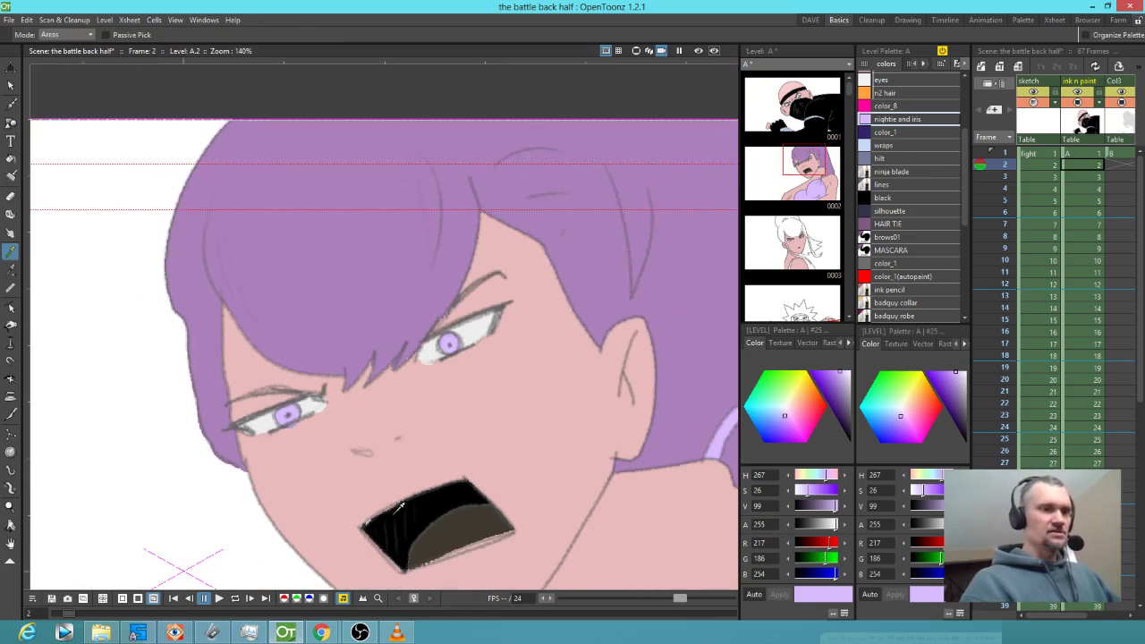
{"action": "left_click", "coordinate": [401, 509]}
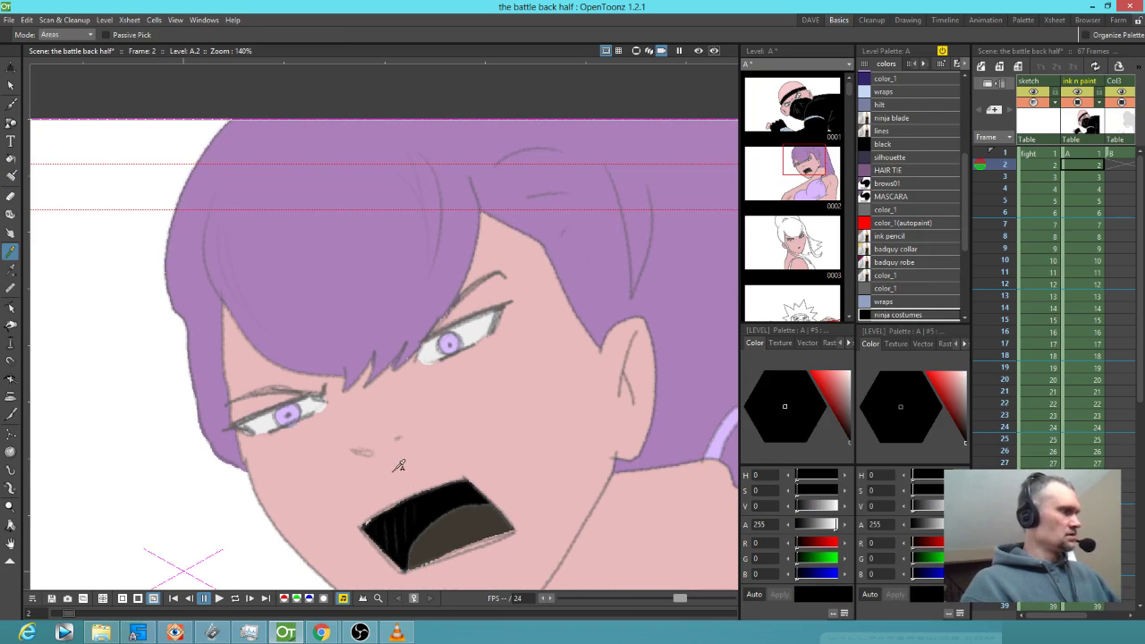
{"action": "key", "text": "b"}
{"action": "left_click_drag", "start_coordinate": [405, 496], "coordinate": [371, 524]}
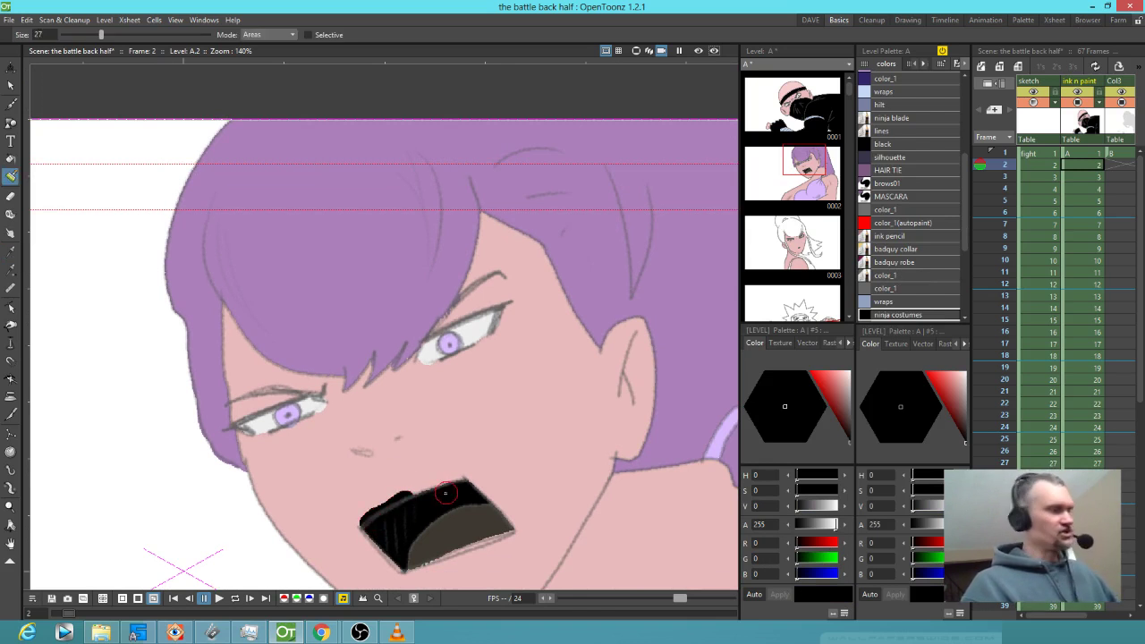
{"action": "left_click", "coordinate": [308, 34]}
{"action": "mouse_move", "coordinate": [401, 501]}
{"action": "left_mouse_down"}
{"action": "mouse_move", "coordinate": [398, 514]}
{"action": "mouse_move", "coordinate": [421, 516]}
{"action": "mouse_move", "coordinate": [401, 512]}
{"action": "mouse_move", "coordinate": [419, 504]}
{"action": "mouse_move", "coordinate": [390, 519]}
{"action": "mouse_move", "coordinate": [394, 510]}
{"action": "mouse_move", "coordinate": [443, 558]}
{"action": "mouse_move", "coordinate": [402, 565]}
{"action": "mouse_move", "coordinate": [512, 534]}
{"action": "left_mouse_up"}
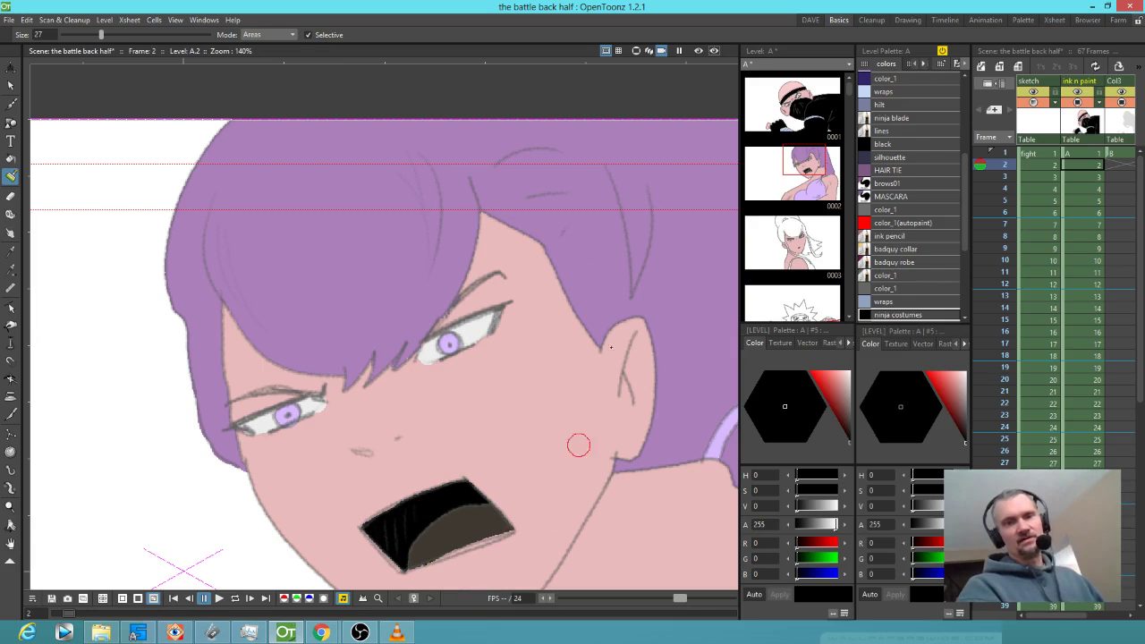
{"action": "scroll", "coordinate": [600, 358], "scroll_direction": "down", "scroll_amount": 3}
{"action": "left_click_drag", "start_coordinate": [617, 279], "coordinate": [525, 237]}
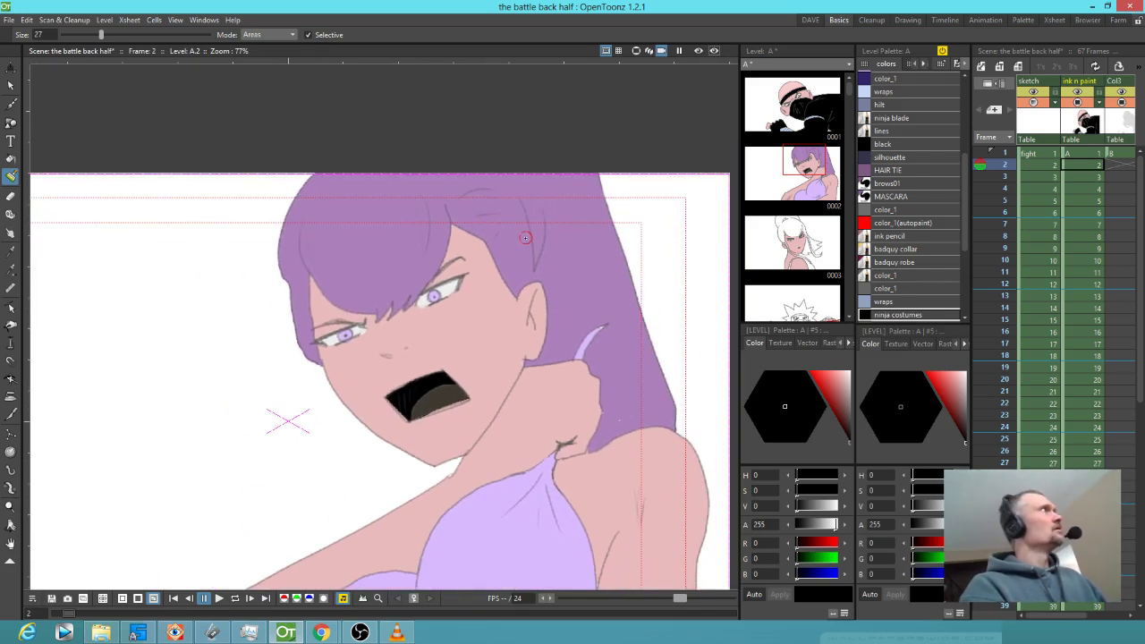
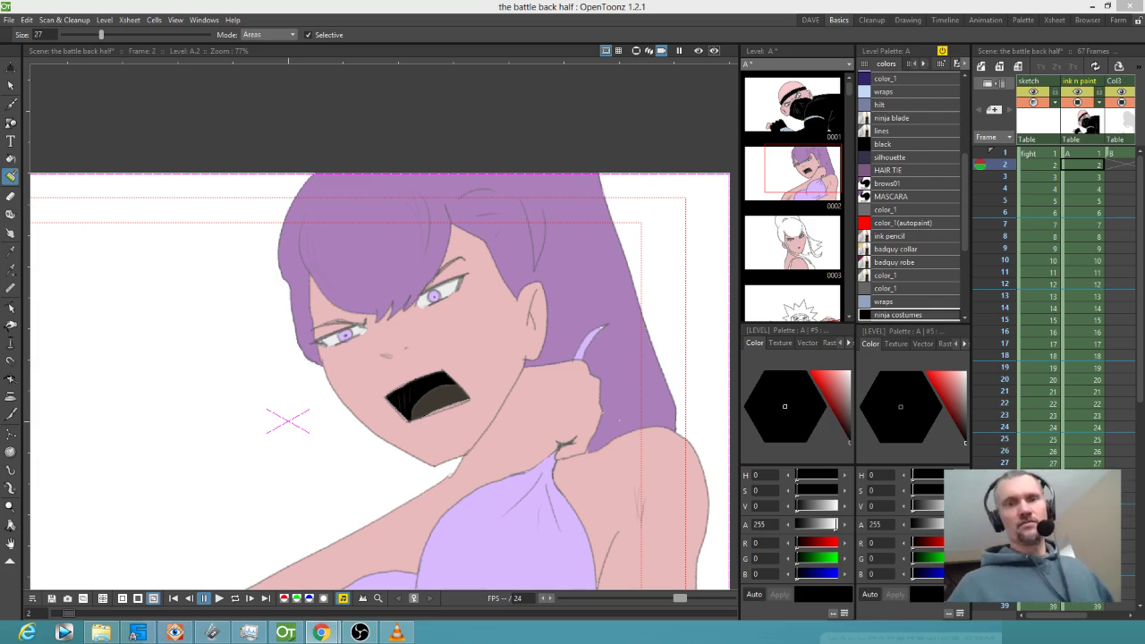
- Go to the drawing on frame 3 of the ink n paint column and show the first styles of the palette
{"action": "left_click", "coordinate": [1092, 177]}
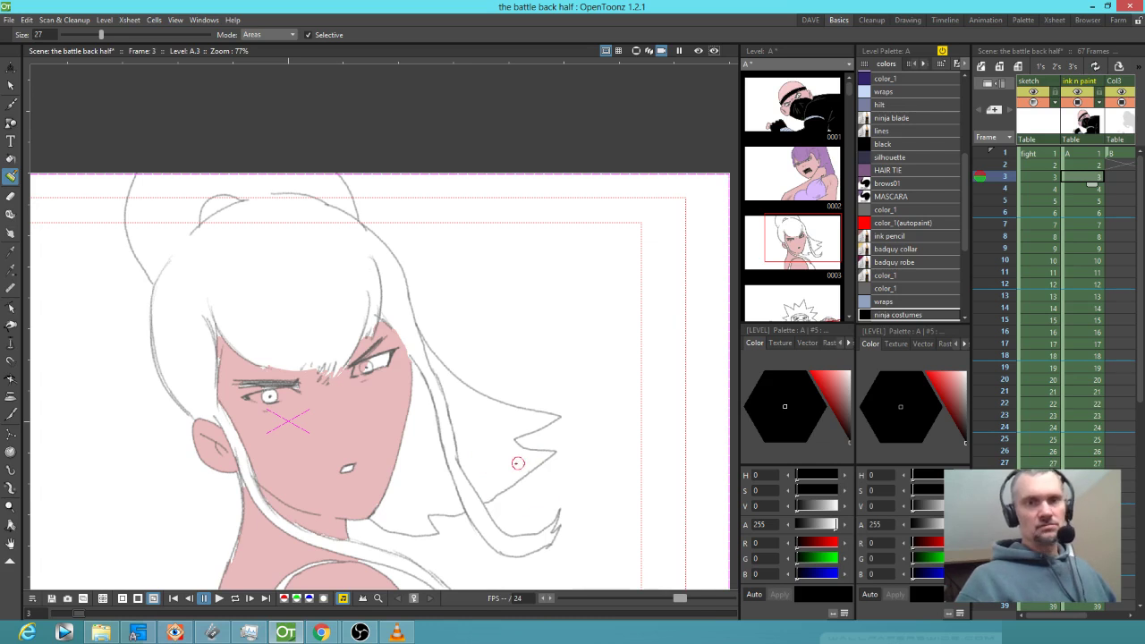
{"action": "left_click_drag", "start_coordinate": [519, 463], "coordinate": [533, 427]}
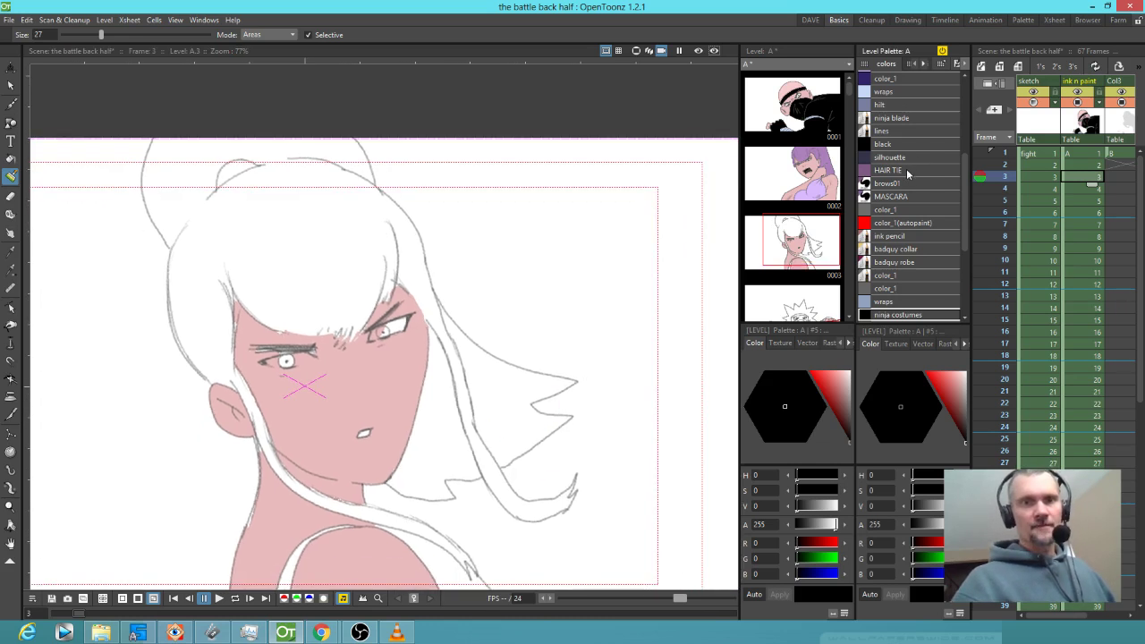
{"action": "left_click_drag", "start_coordinate": [965, 176], "coordinate": [964, 89]}
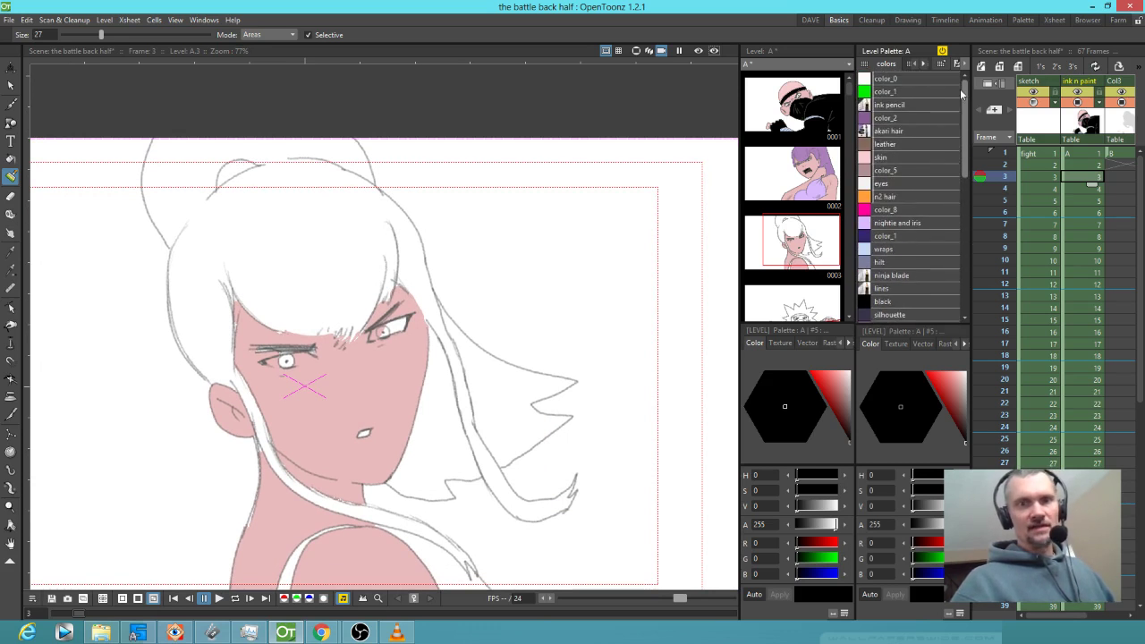
- Try to fill the woman's hair with the akari hair style, and undo the fill
{"action": "left_click", "coordinate": [904, 133]}
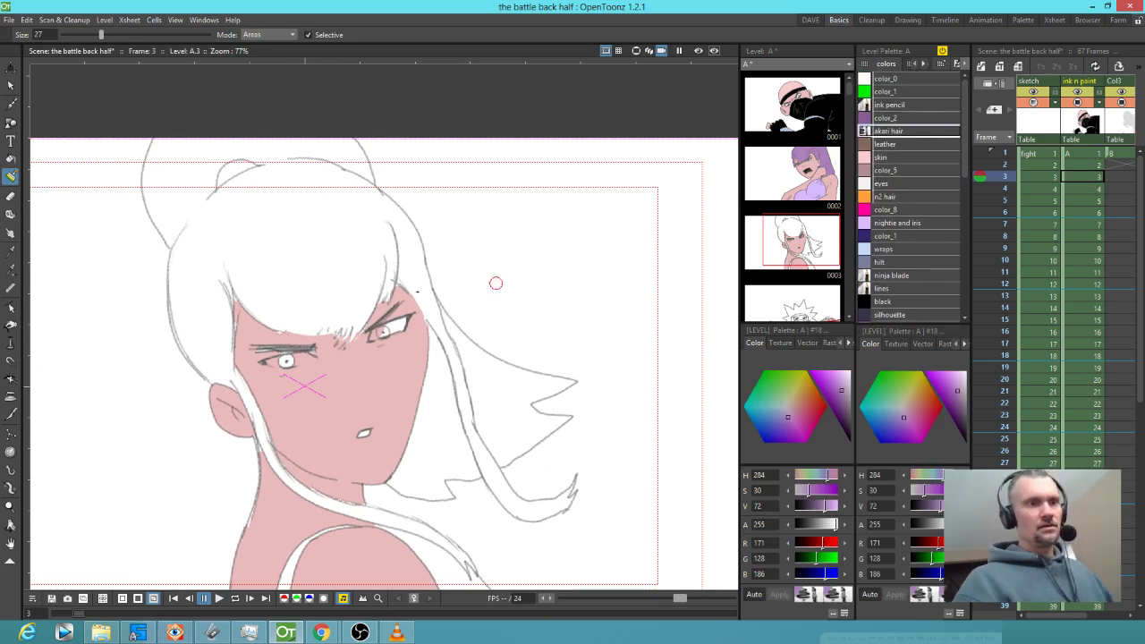
{"action": "key", "text": "f"}
{"action": "left_click", "coordinate": [345, 253]}
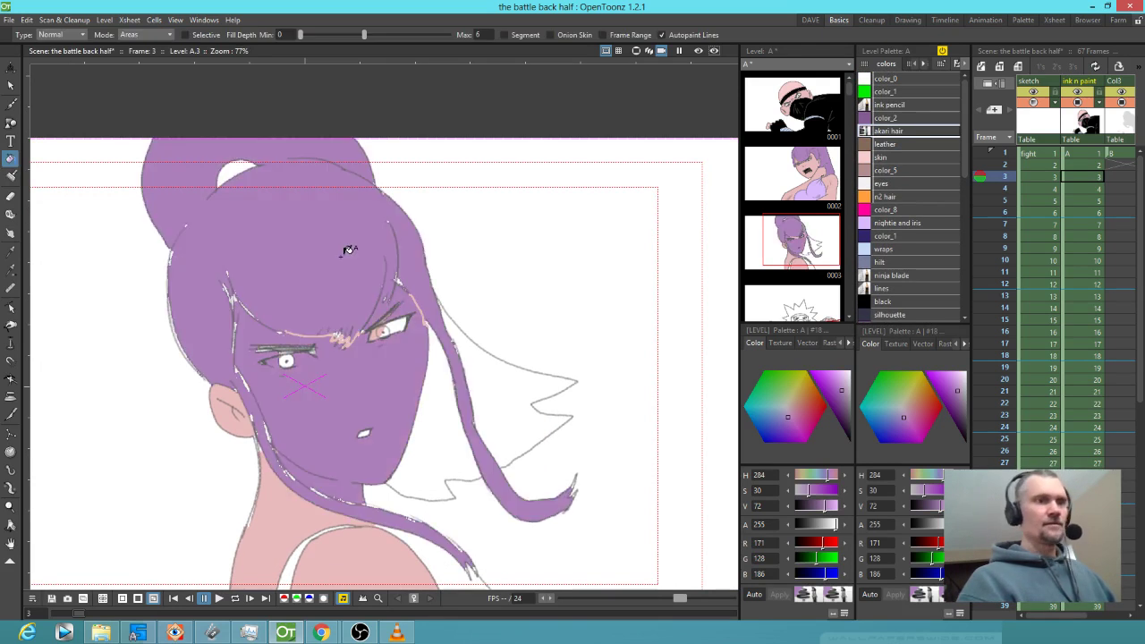
{"action": "key", "text": "ctrl+z"}
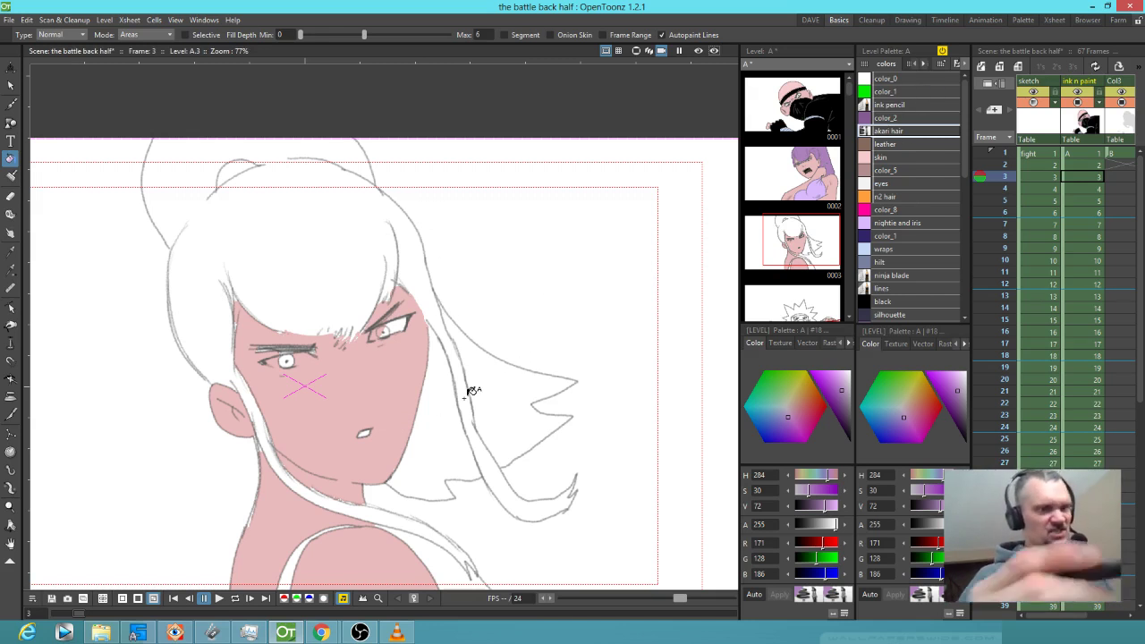
- Fill the woman's face, neck, shoulder and ear with the skin style
{"action": "left_click", "coordinate": [905, 158]}
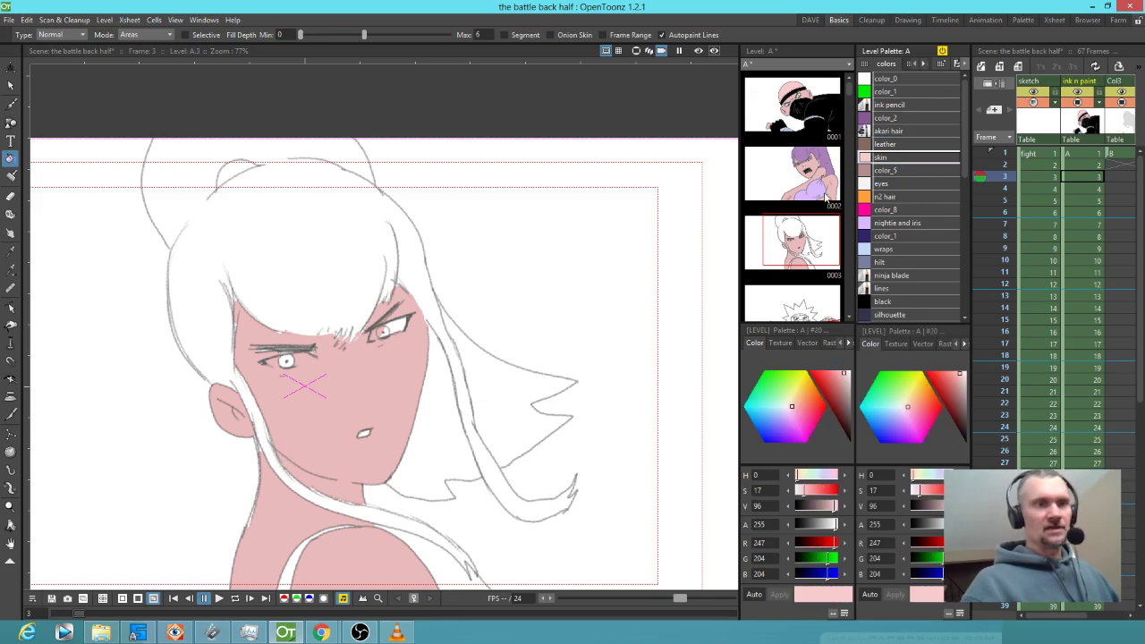
{"action": "left_click", "coordinate": [398, 405]}
{"action": "left_click", "coordinate": [304, 535]}
{"action": "left_click", "coordinate": [383, 567]}
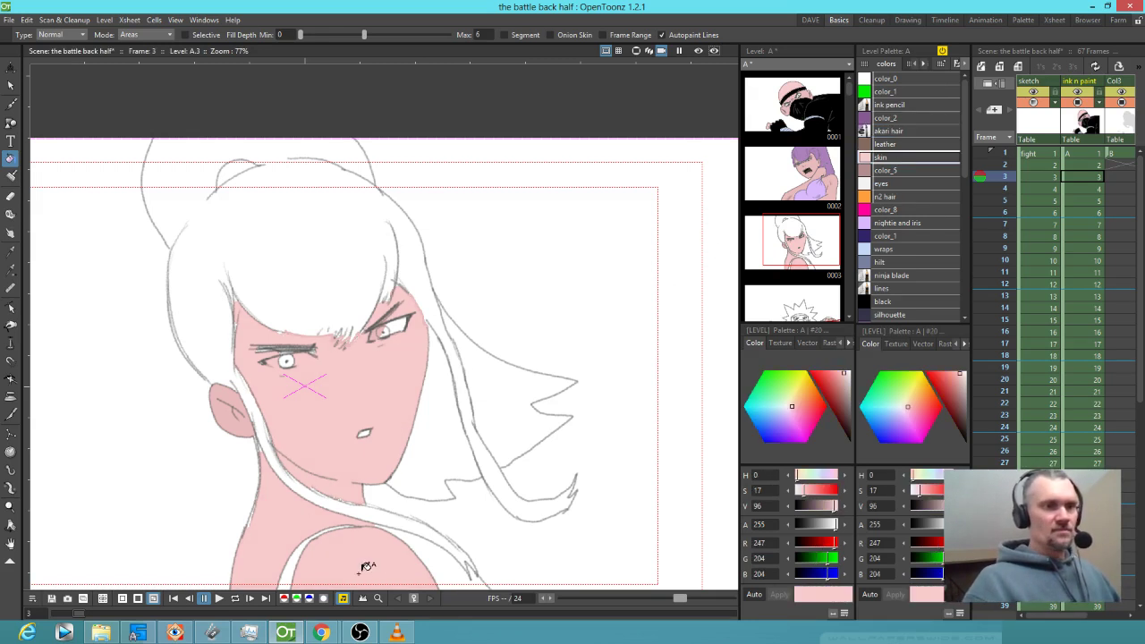
{"action": "left_click", "coordinate": [240, 416]}
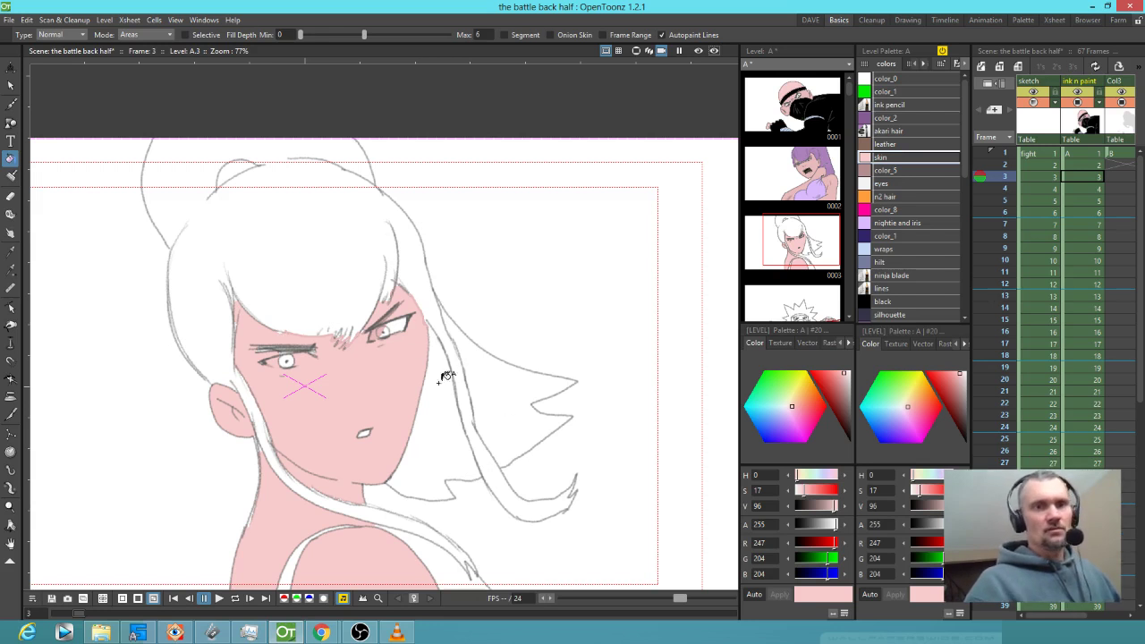
- Reduce the Eraser to size 11 and try to erase inside her eyes in Lines & Areas mode
{"action": "key", "text": "b"}
{"action": "key", "text": "bracketleft"}
{"action": "key", "text": "bracketleft"}
{"action": "key", "text": "bracketleft"}
{"action": "key", "text": "bracketleft"}
{"action": "key", "text": "bracketleft"}
{"action": "key", "text": "bracketleft"}
{"action": "key", "text": "bracketleft"}
{"action": "key", "text": "bracketleft"}
{"action": "key", "text": "bracketleft"}
{"action": "key", "text": "bracketleft"}
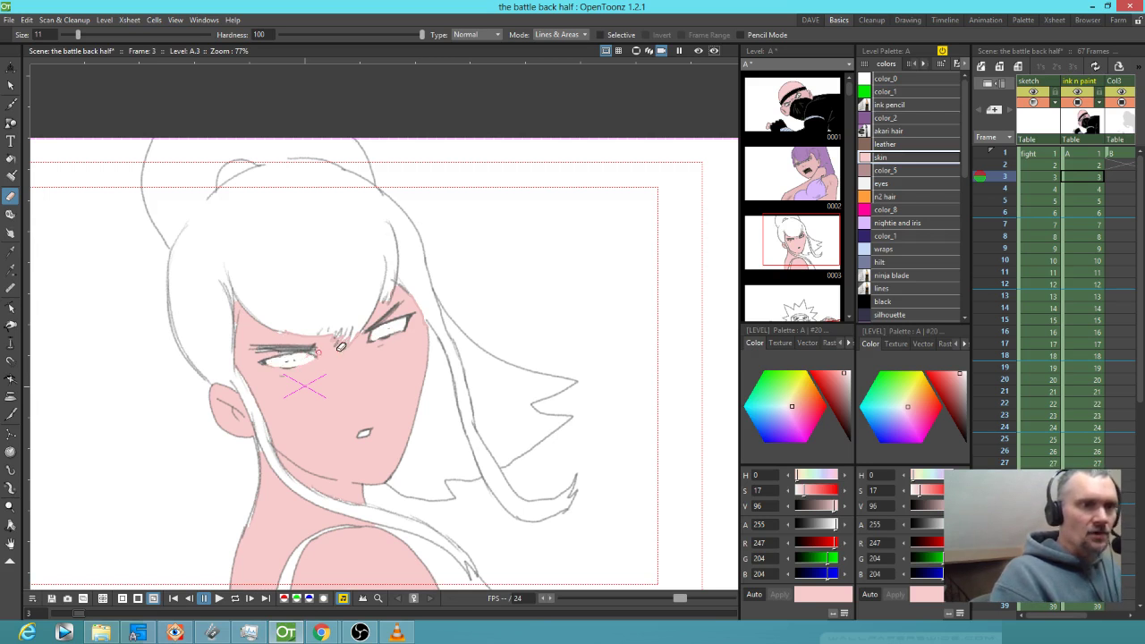
{"action": "left_click_drag", "start_coordinate": [380, 319], "coordinate": [404, 335]}
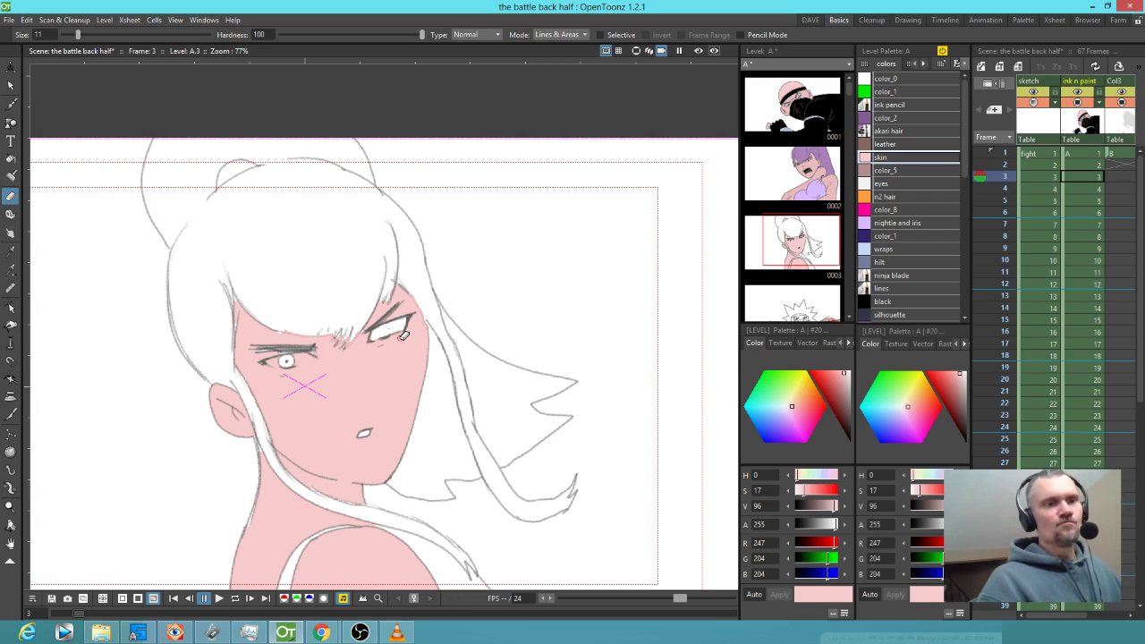
- Erase the flesh-coloured fill inside the right-hand iris in Areas mode, and return the Eraser to Lines & Areas
{"action": "left_click", "coordinate": [581, 35]}
{"action": "left_click", "coordinate": [577, 55]}
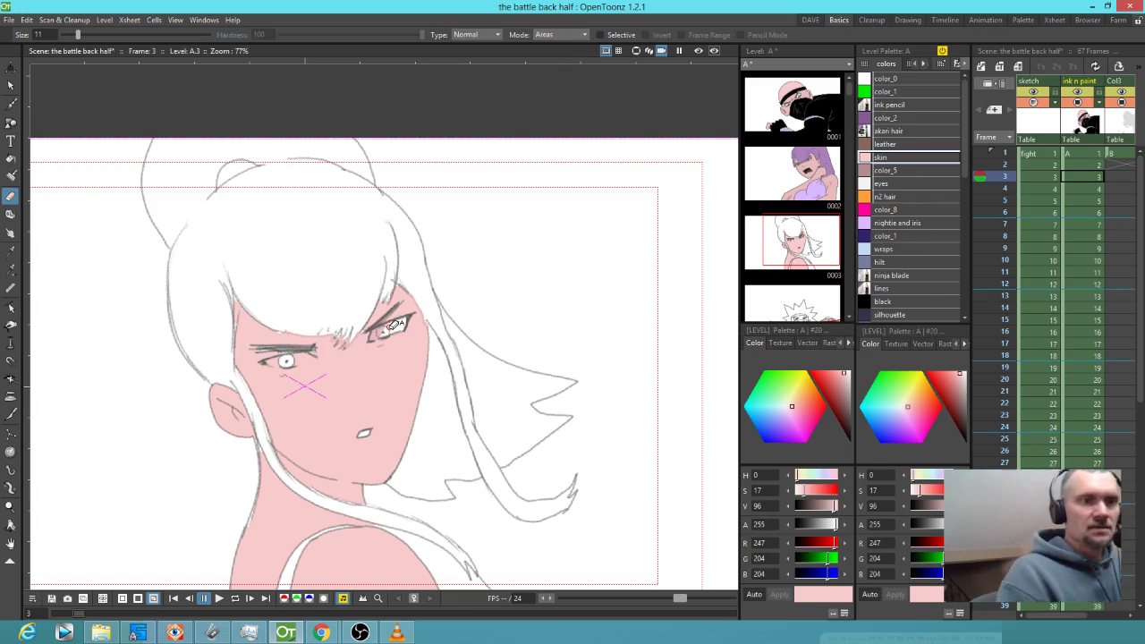
{"action": "left_click_drag", "start_coordinate": [382, 328], "coordinate": [389, 331]}
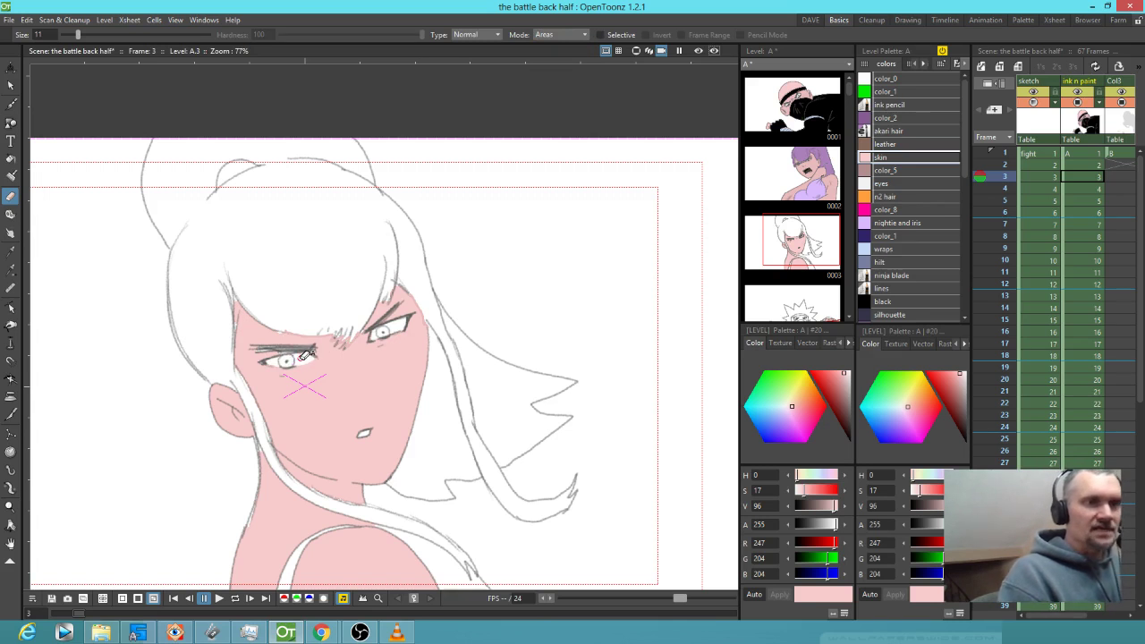
{"action": "left_click", "coordinate": [562, 34]}
{"action": "left_click", "coordinate": [561, 56]}
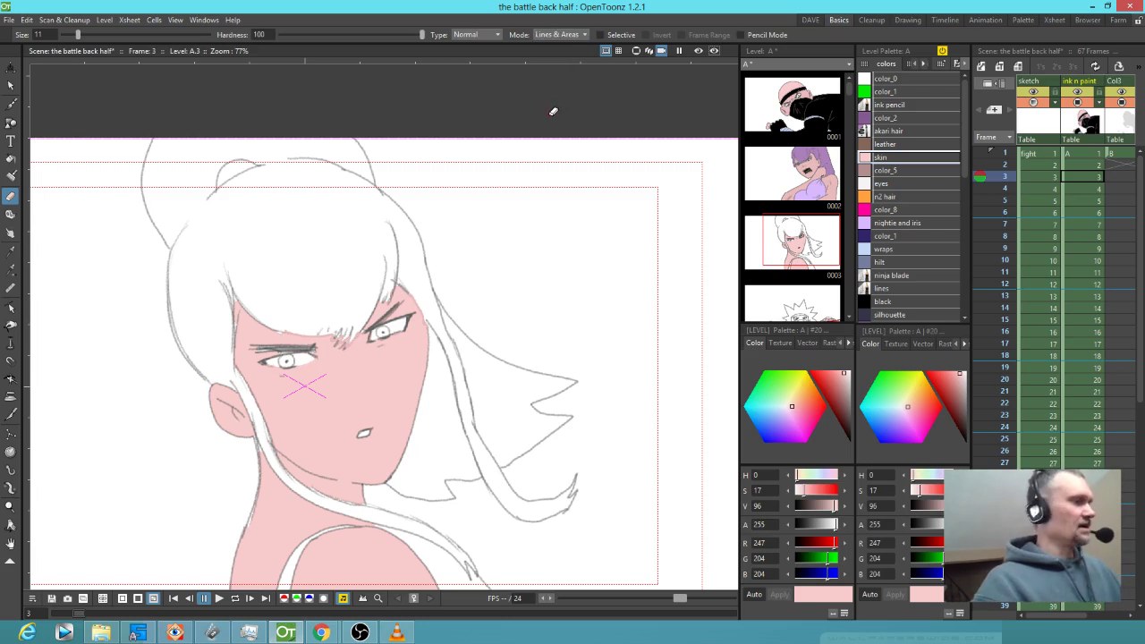
- Paint the insides of both eyes with the eyes style, using a size 21 Paint Brush with Selective on
{"action": "key", "text": "k"}
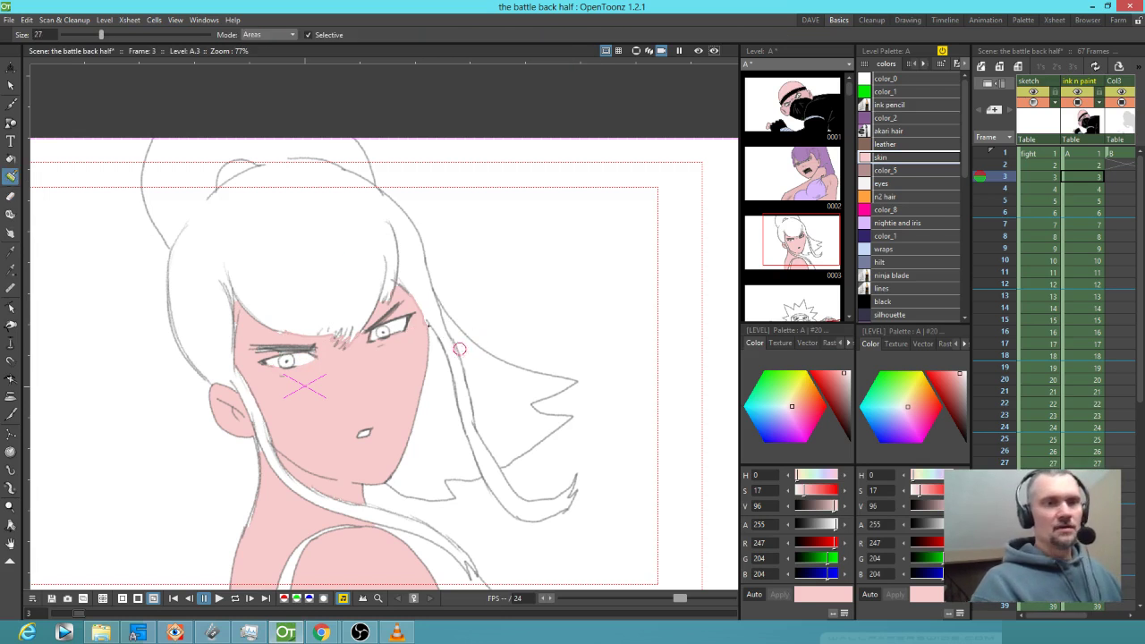
{"action": "scroll", "coordinate": [440, 319], "scroll_direction": "up", "scroll_amount": 5}
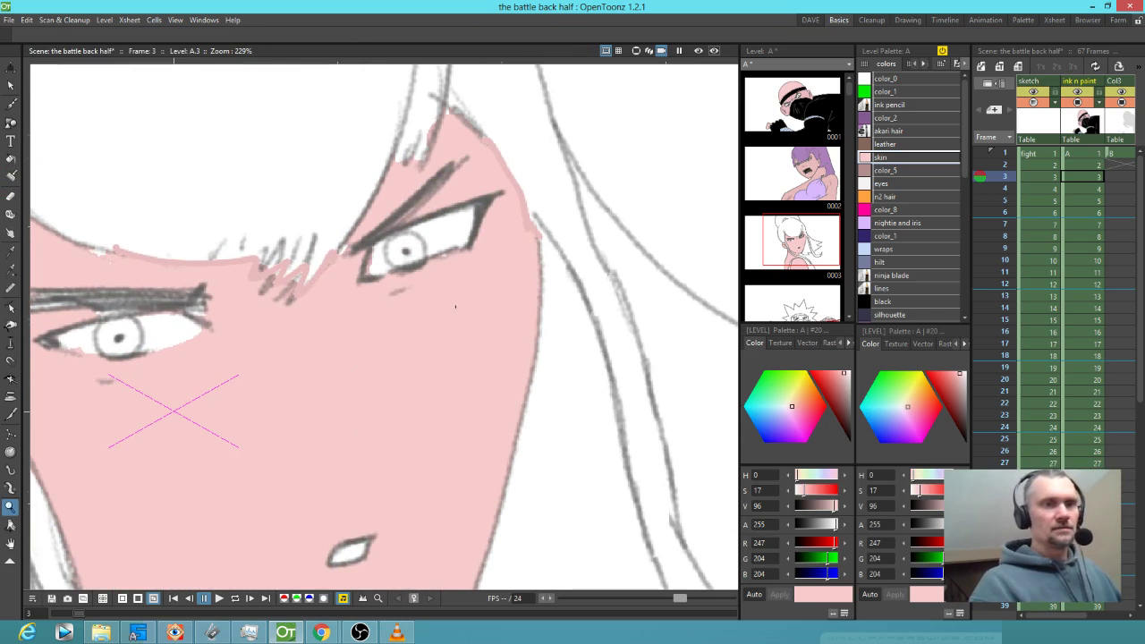
{"action": "left_click", "coordinate": [901, 184]}
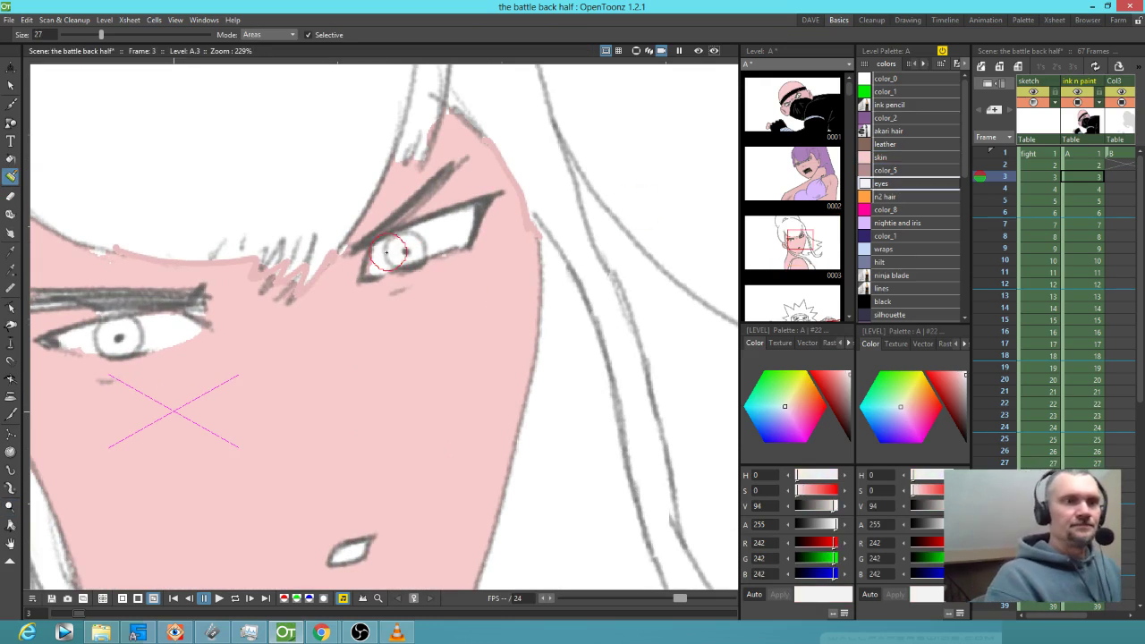
{"action": "mouse_move", "coordinate": [387, 255]}
{"action": "left_mouse_down"}
{"action": "mouse_move", "coordinate": [380, 260]}
{"action": "mouse_move", "coordinate": [462, 222]}
{"action": "mouse_move", "coordinate": [442, 240]}
{"action": "left_mouse_up"}
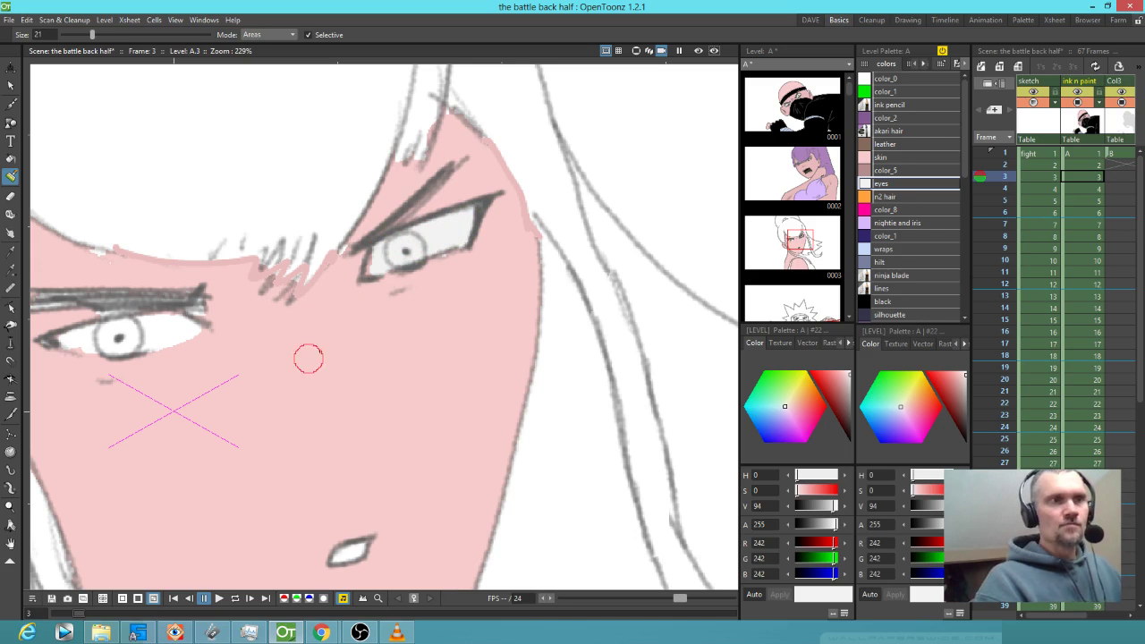
{"action": "left_click_drag", "start_coordinate": [307, 358], "coordinate": [468, 314]}
{"action": "mouse_move", "coordinate": [227, 306]}
{"action": "left_mouse_down"}
{"action": "mouse_move", "coordinate": [215, 304]}
{"action": "mouse_move", "coordinate": [343, 297]}
{"action": "left_mouse_up"}
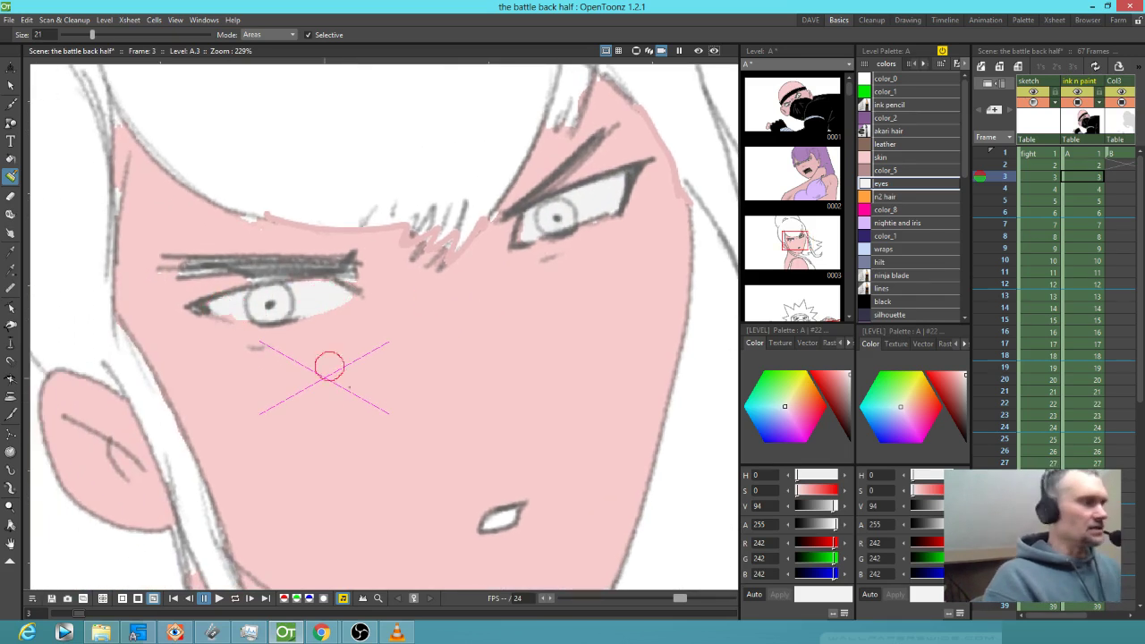
- Pick the skin style from her face and paint the unpainted gaps in the left-hand eyebrow
{"action": "key", "text": "k"}
{"action": "left_click", "coordinate": [346, 407]}
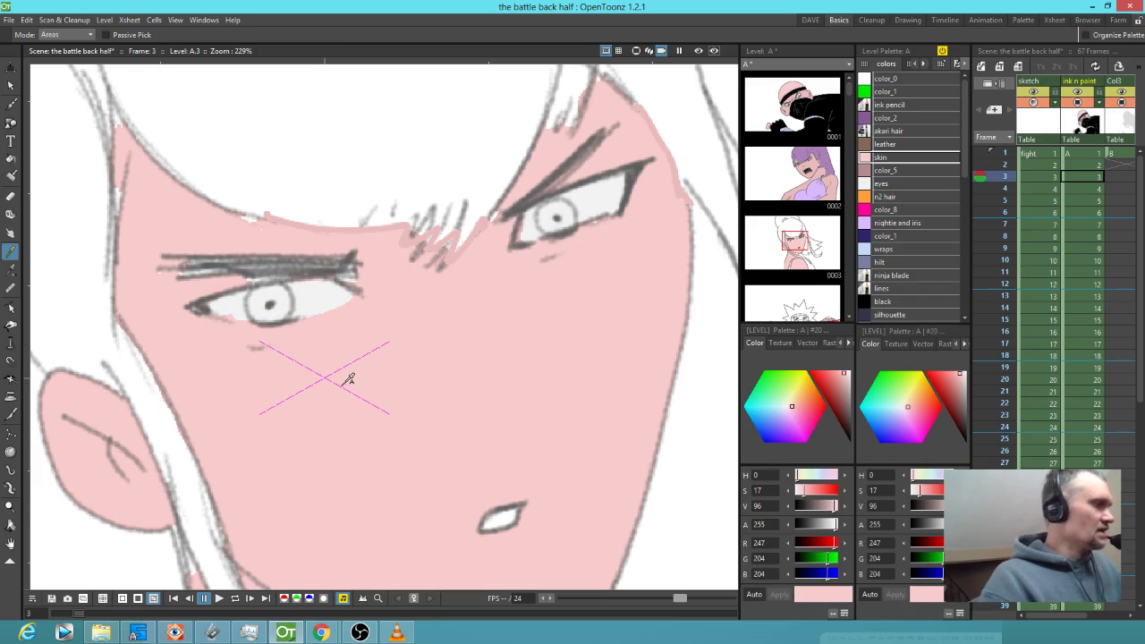
{"action": "key", "text": "j"}
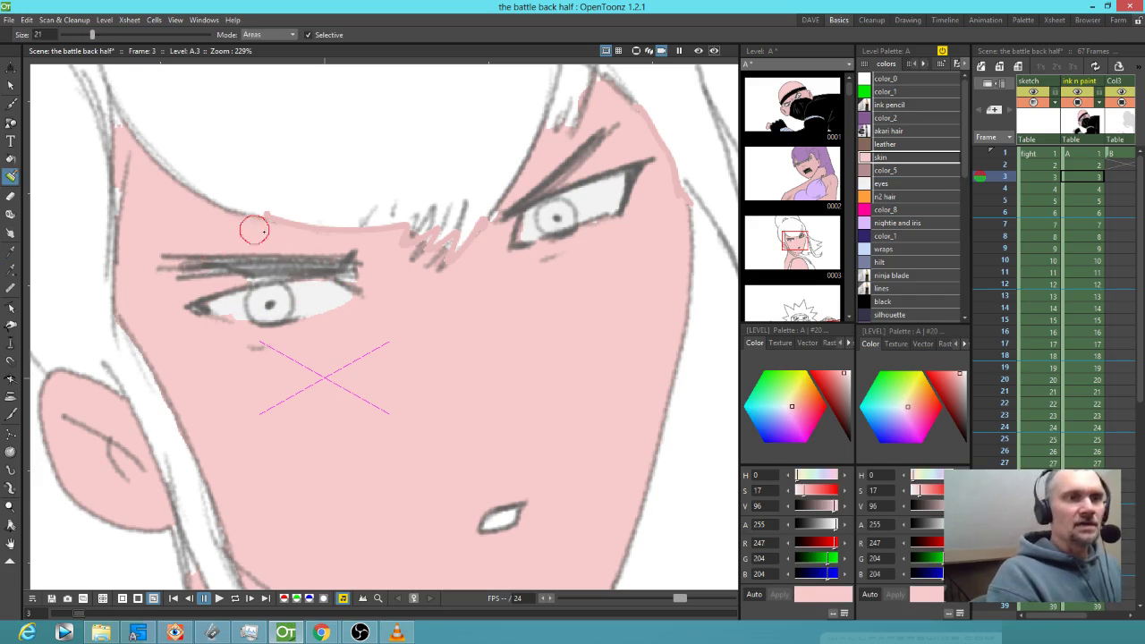
{"action": "mouse_move", "coordinate": [174, 271]}
{"action": "left_mouse_down"}
{"action": "mouse_move", "coordinate": [230, 278]}
{"action": "mouse_move", "coordinate": [351, 262]}
{"action": "left_mouse_up"}
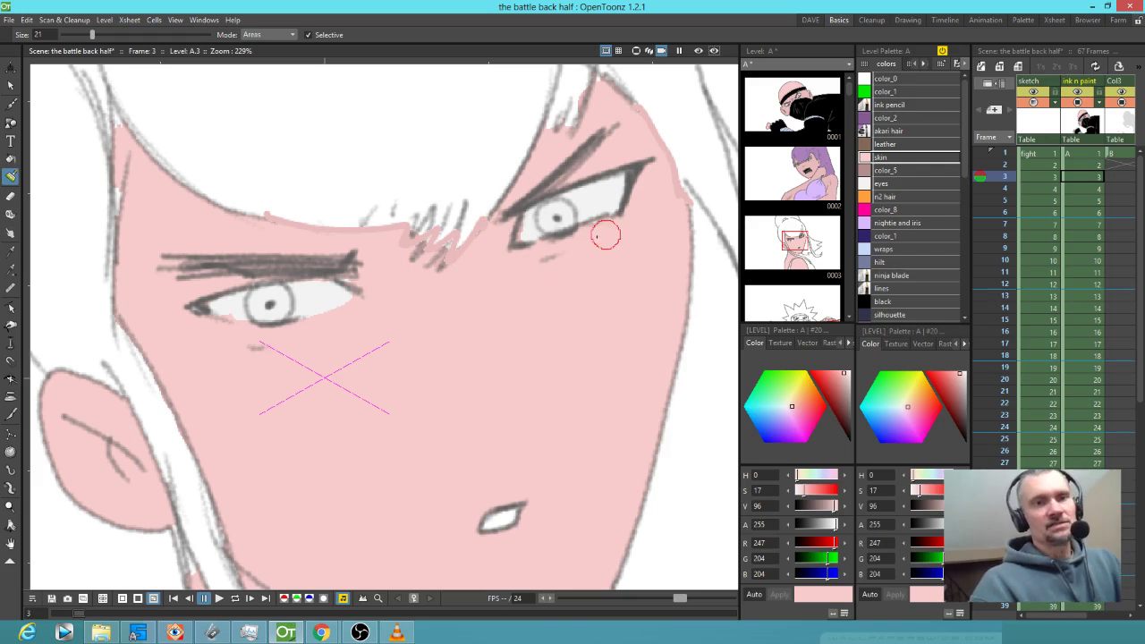
- Paint the unpainted neck gap below the ear with skin, and erase the spill outside the neck line in Areas mode
{"action": "left_click_drag", "start_coordinate": [535, 430], "coordinate": [538, 262]}
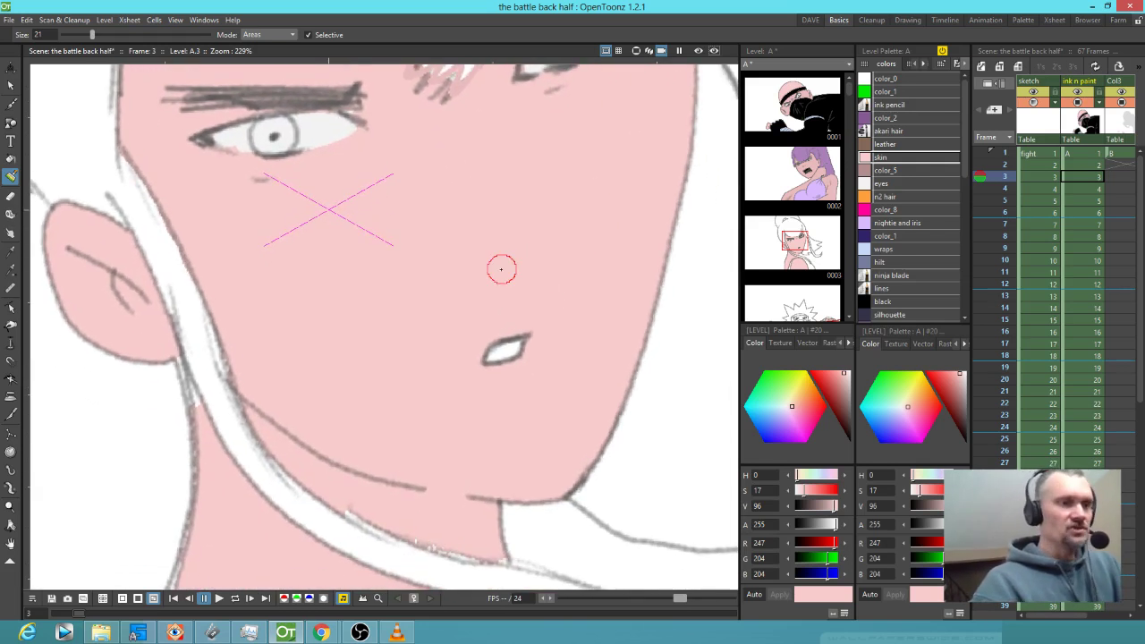
{"action": "mouse_move", "coordinate": [178, 401]}
{"action": "left_mouse_down"}
{"action": "mouse_move", "coordinate": [189, 427]}
{"action": "mouse_move", "coordinate": [170, 365]}
{"action": "left_mouse_up"}
{"action": "key", "text": "b"}
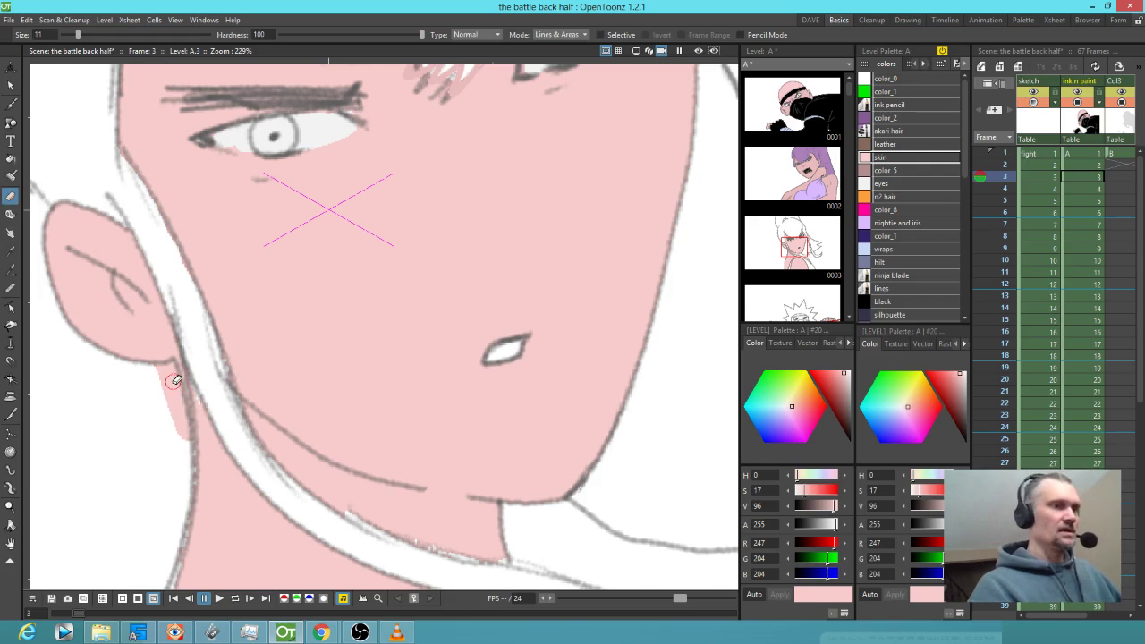
{"action": "left_click", "coordinate": [560, 34]}
{"action": "left_click", "coordinate": [548, 53]}
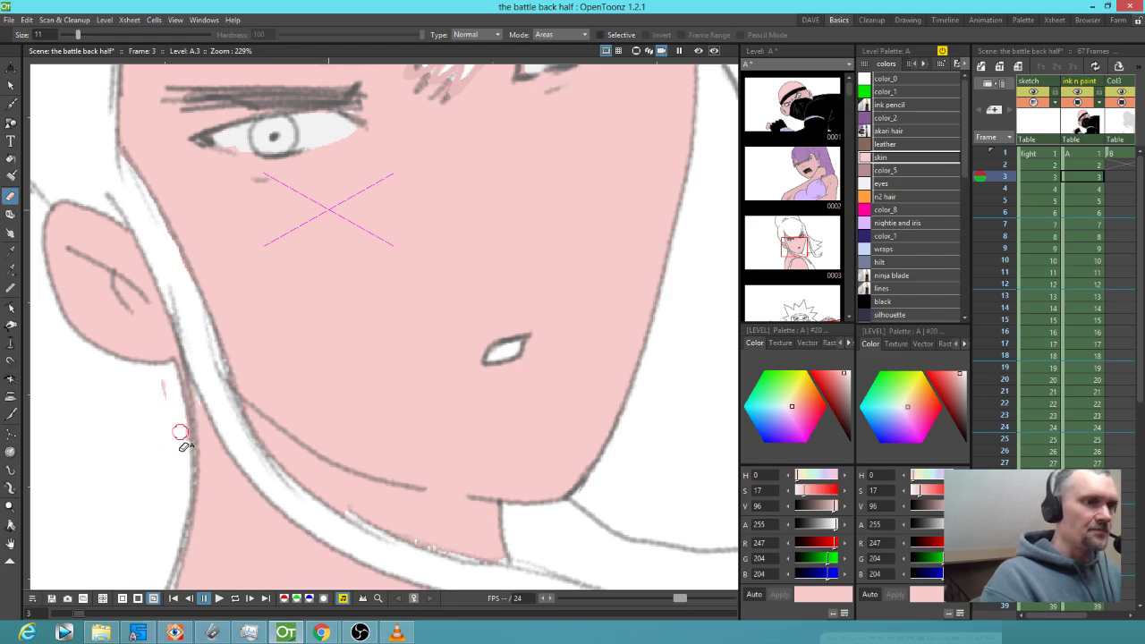
{"action": "mouse_move", "coordinate": [556, 421]}
{"action": "left_mouse_down"}
{"action": "mouse_move", "coordinate": [514, 295]}
{"action": "mouse_move", "coordinate": [512, 456]}
{"action": "left_mouse_up"}
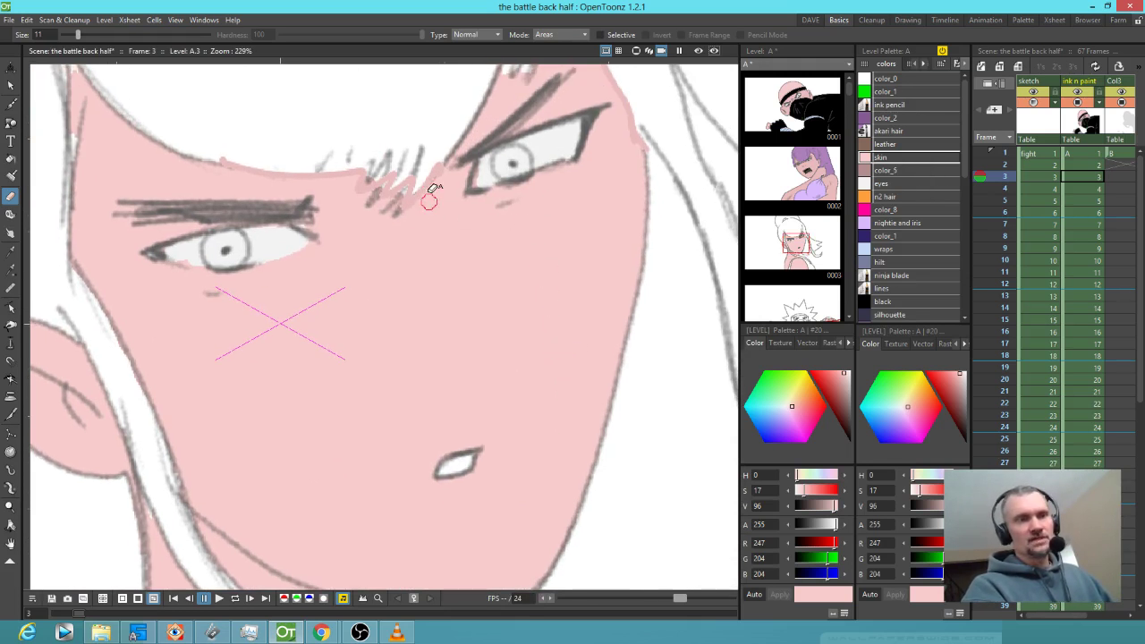
{"action": "mouse_move", "coordinate": [420, 196]}
{"action": "left_mouse_down"}
{"action": "mouse_move", "coordinate": [436, 317]}
{"action": "mouse_move", "coordinate": [460, 332]}
{"action": "left_mouse_up"}
{"action": "scroll", "coordinate": [460, 332], "scroll_direction": "down", "scroll_amount": 5}
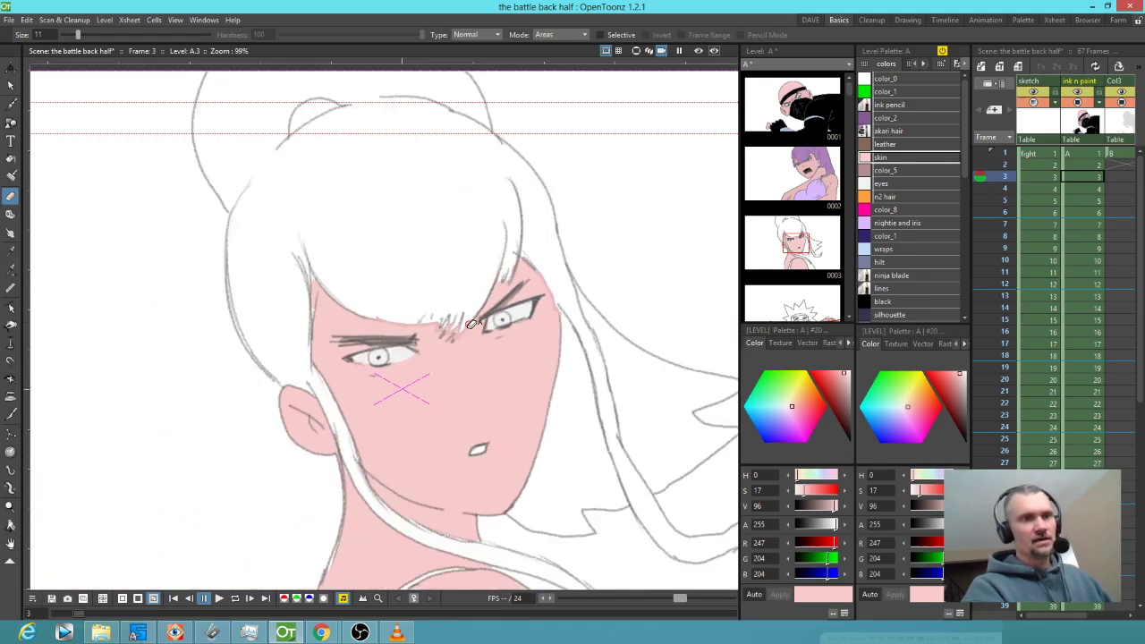
{"action": "left_click_drag", "start_coordinate": [470, 301], "coordinate": [471, 356]}
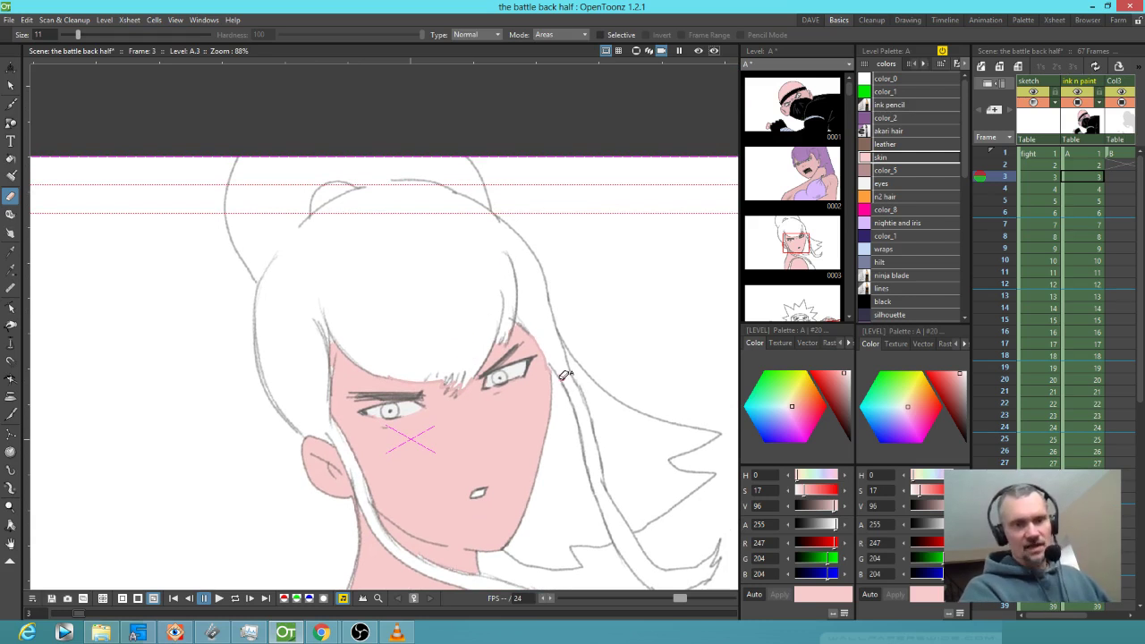
{"action": "left_click_drag", "start_coordinate": [567, 421], "coordinate": [558, 392]}
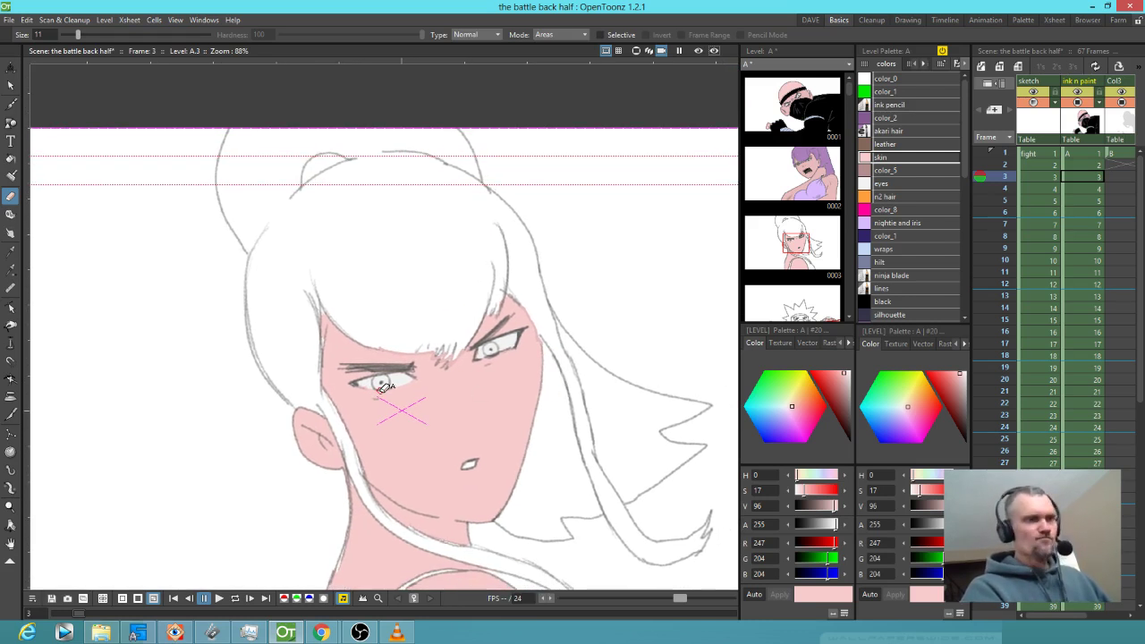
- Erase the stray fill at the inner end of the left-hand eyebrow in Areas mode, and make akari hair the current style
{"action": "left_click_drag", "start_coordinate": [398, 366], "coordinate": [402, 367]}
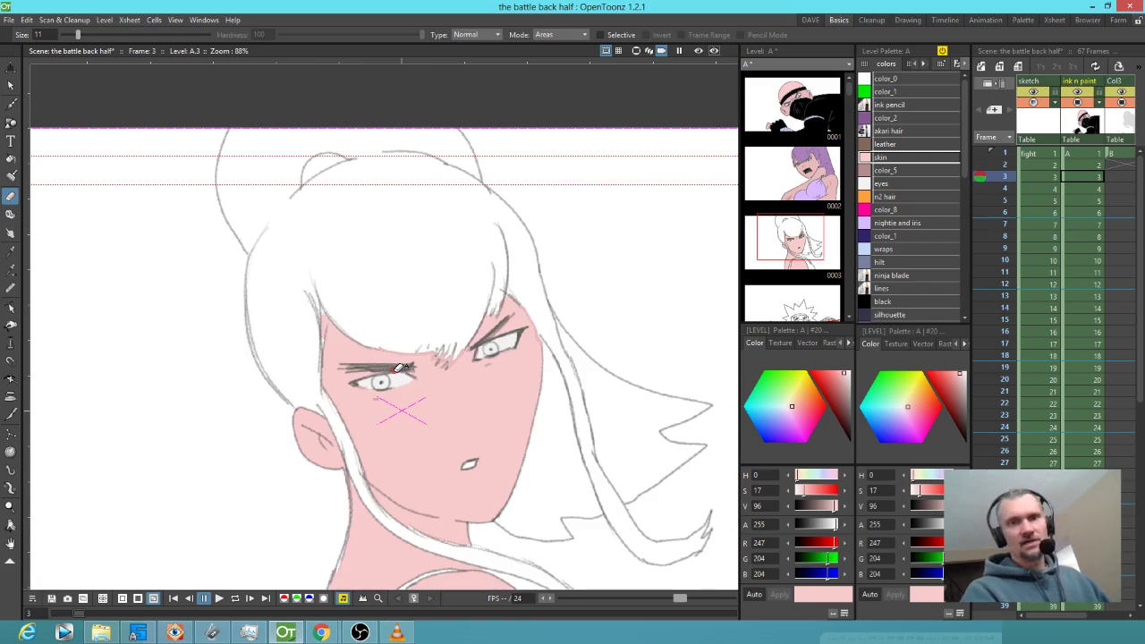
{"action": "key", "text": "Up"}
{"action": "key", "text": "Up"}
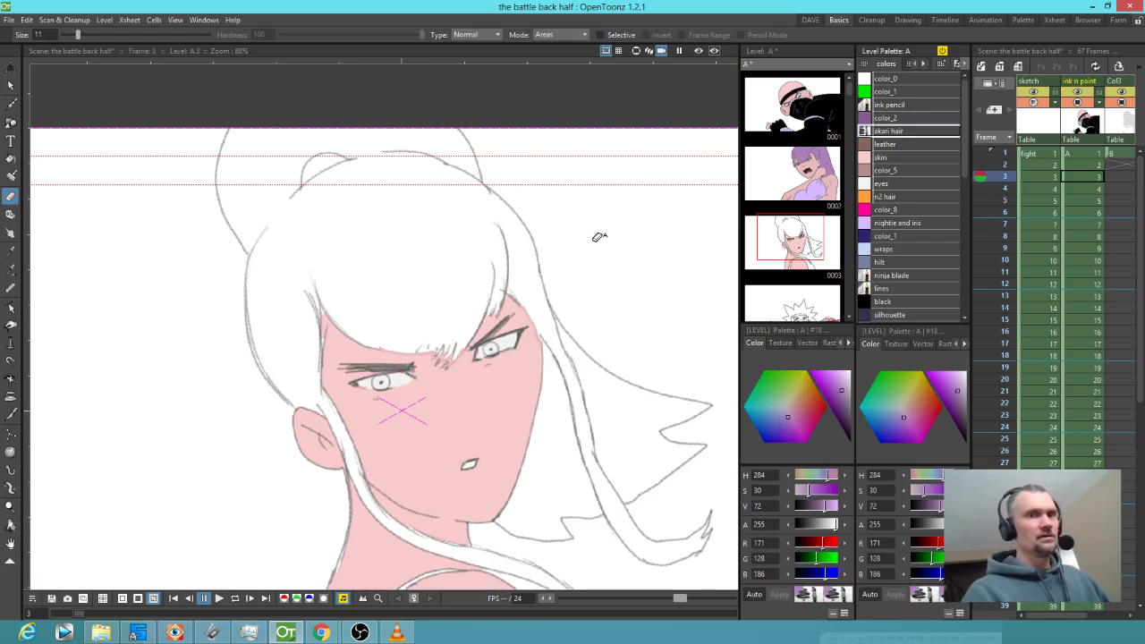
- Try to fill the hair above the fringe with akari hair, and undo the fill
{"action": "key", "text": "f"}
{"action": "left_click", "coordinate": [376, 257]}
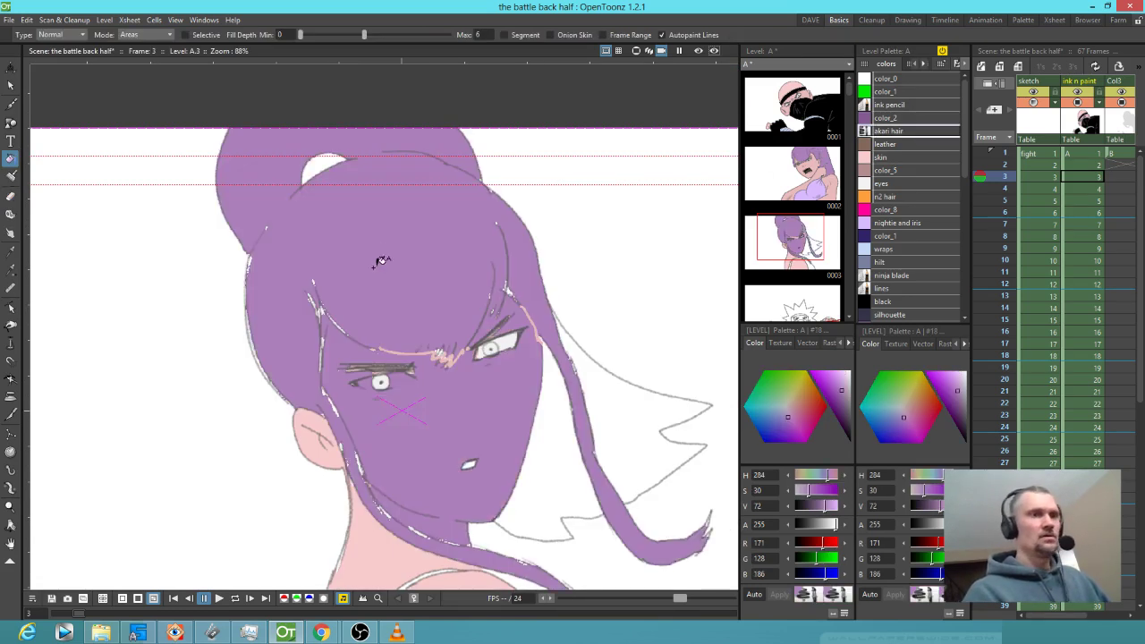
{"action": "key", "text": "ctrl+z"}
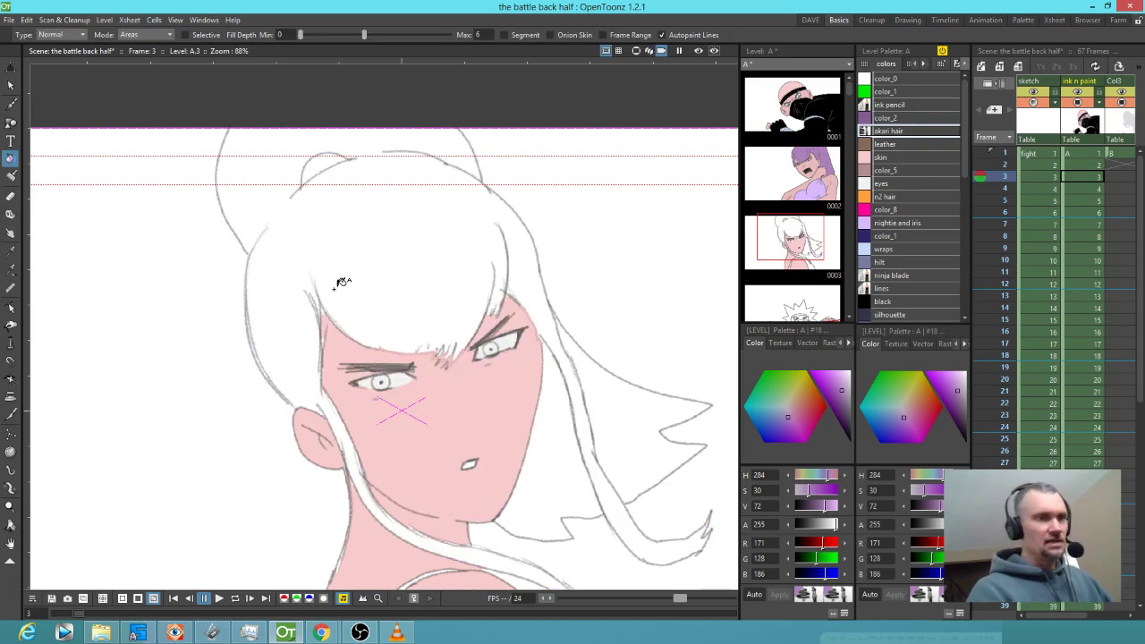
- Paint akari hair along the left-hand temple, the fringe, the right-hand face edge down to the chin, and the strand crossing the neck
{"action": "key", "text": "j"}
{"action": "mouse_move", "coordinate": [320, 306]}
{"action": "left_mouse_down"}
{"action": "mouse_move", "coordinate": [332, 301]}
{"action": "mouse_move", "coordinate": [317, 331]}
{"action": "mouse_move", "coordinate": [324, 394]}
{"action": "left_mouse_up"}
{"action": "mouse_move", "coordinate": [455, 330]}
{"action": "left_mouse_down"}
{"action": "mouse_move", "coordinate": [442, 351]}
{"action": "mouse_move", "coordinate": [452, 351]}
{"action": "mouse_move", "coordinate": [403, 347]}
{"action": "mouse_move", "coordinate": [475, 314]}
{"action": "mouse_move", "coordinate": [483, 321]}
{"action": "mouse_move", "coordinate": [505, 288]}
{"action": "mouse_move", "coordinate": [545, 351]}
{"action": "mouse_move", "coordinate": [498, 514]}
{"action": "left_mouse_up"}
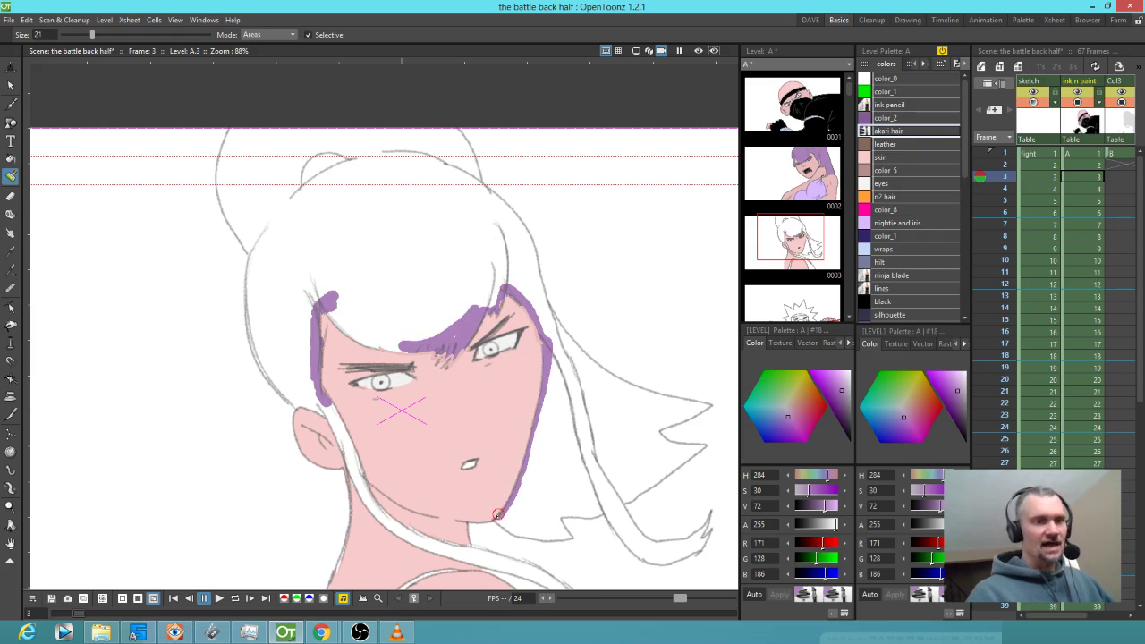
{"action": "mouse_move", "coordinate": [326, 394]}
{"action": "left_mouse_down"}
{"action": "mouse_move", "coordinate": [372, 519]}
{"action": "mouse_move", "coordinate": [389, 508]}
{"action": "mouse_move", "coordinate": [412, 546]}
{"action": "mouse_move", "coordinate": [418, 526]}
{"action": "mouse_move", "coordinate": [460, 544]}
{"action": "left_mouse_up"}
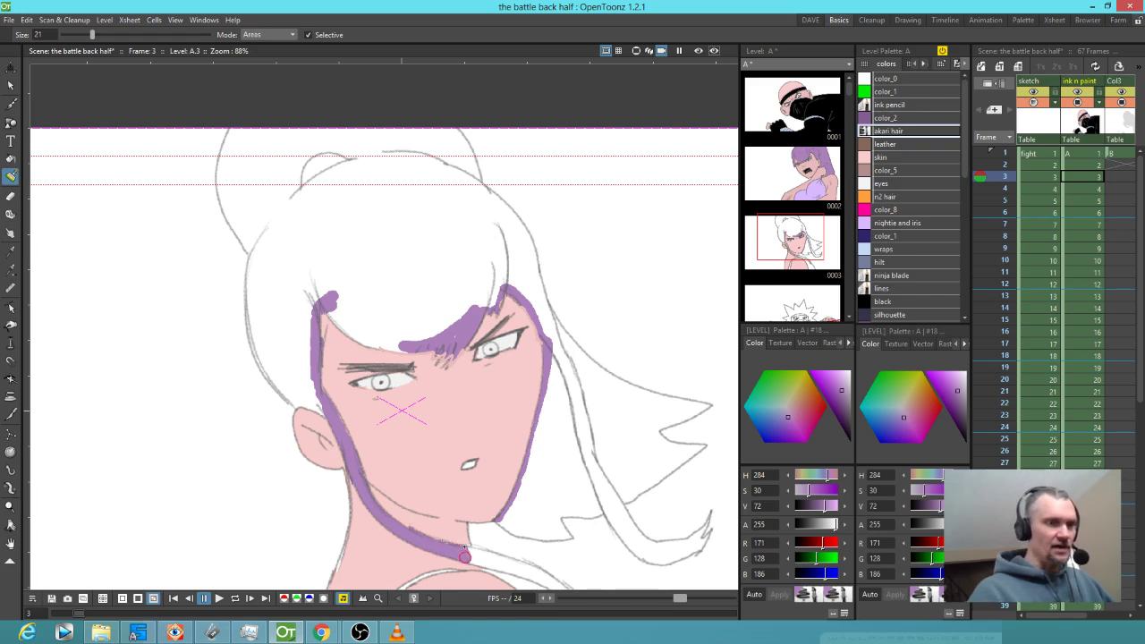
- Fill the rest of the strand running over the shoulder with akari hair
{"action": "left_click_drag", "start_coordinate": [613, 470], "coordinate": [586, 359]}
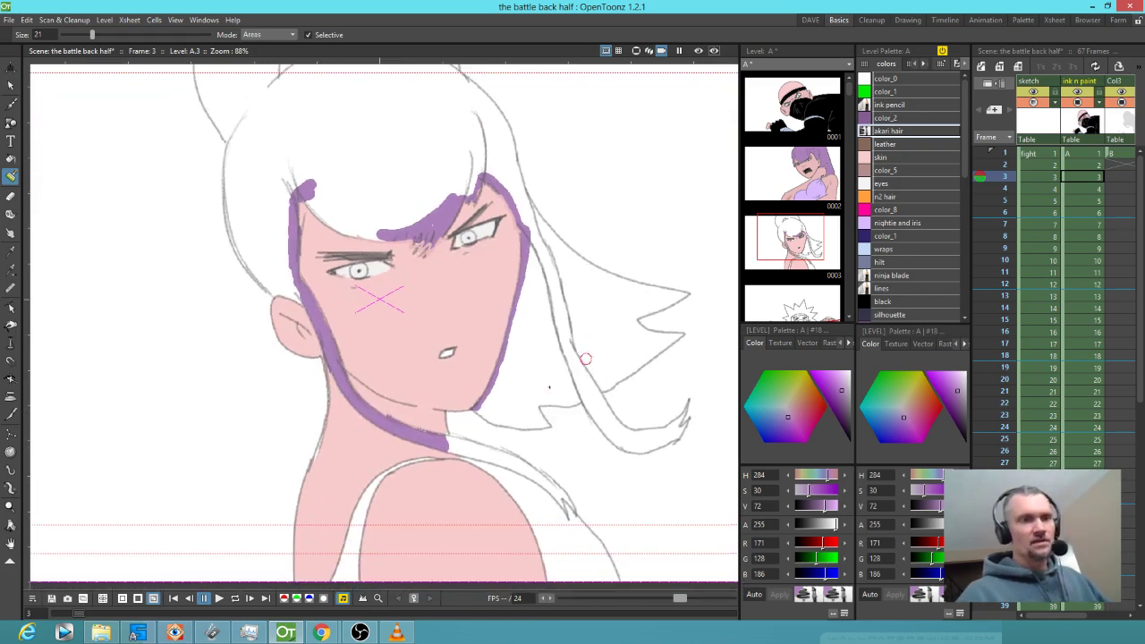
{"action": "key", "text": "f"}
{"action": "left_click", "coordinate": [493, 443]}
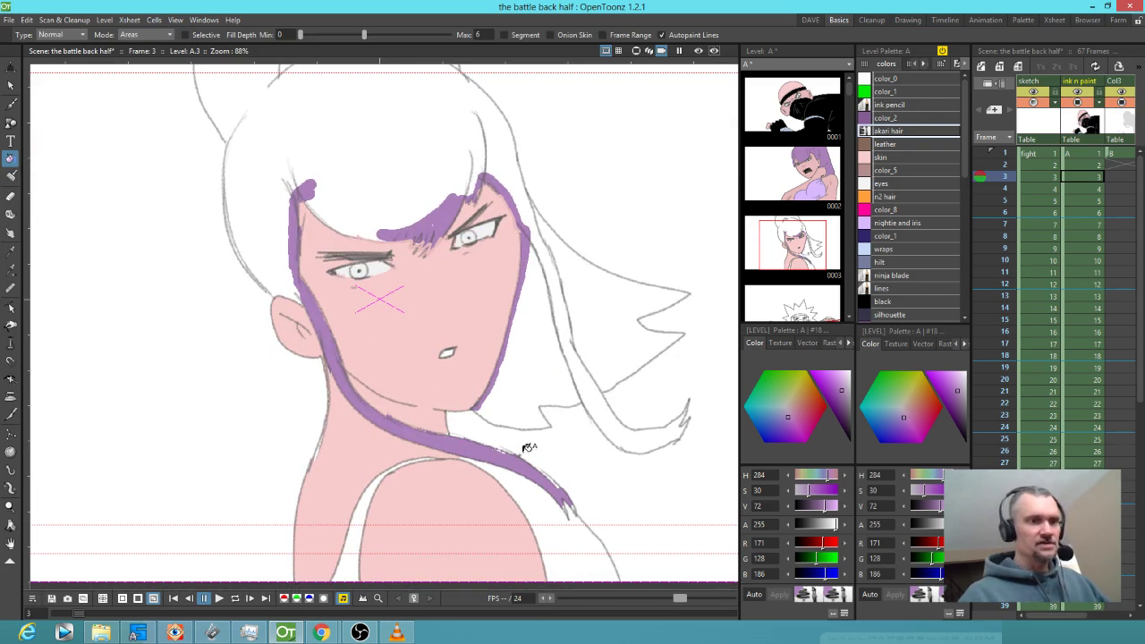
{"action": "key", "text": "j"}
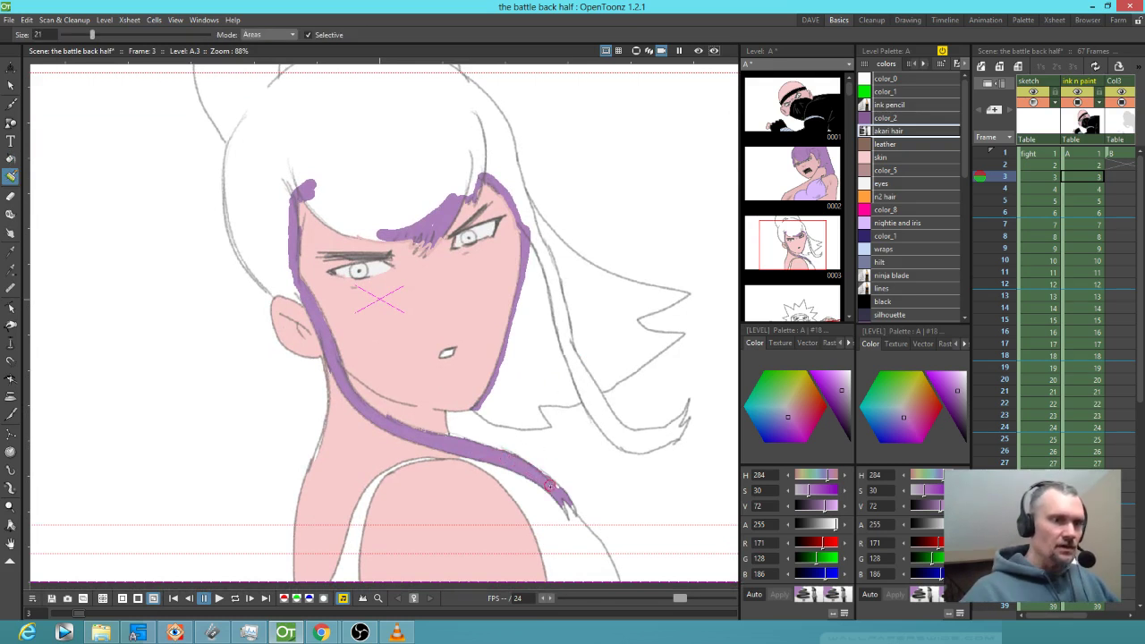
- Fill the main hair, the long loose strand and the windblown hair behind the face with akari hair
{"action": "key", "text": "f"}
{"action": "left_click", "coordinate": [599, 392]}
{"action": "left_click", "coordinate": [612, 318]}
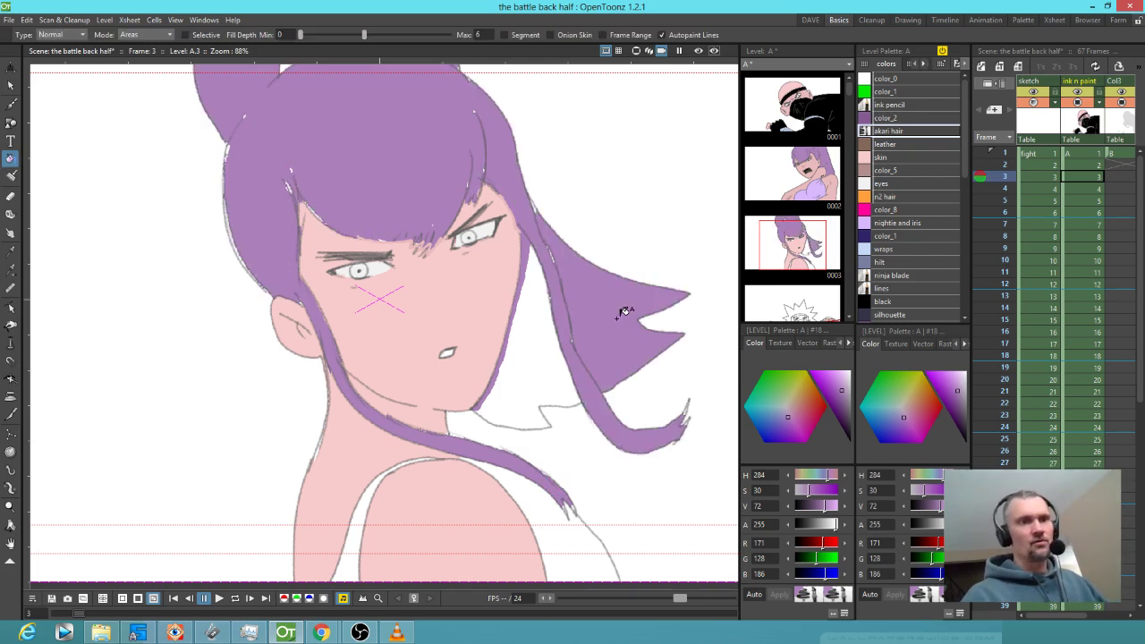
{"action": "left_click", "coordinate": [537, 353]}
- Paint the white gaps along the hair's outlines, fringe and back of the head with akari hair, using the Paint Brush
{"action": "key", "text": "j"}
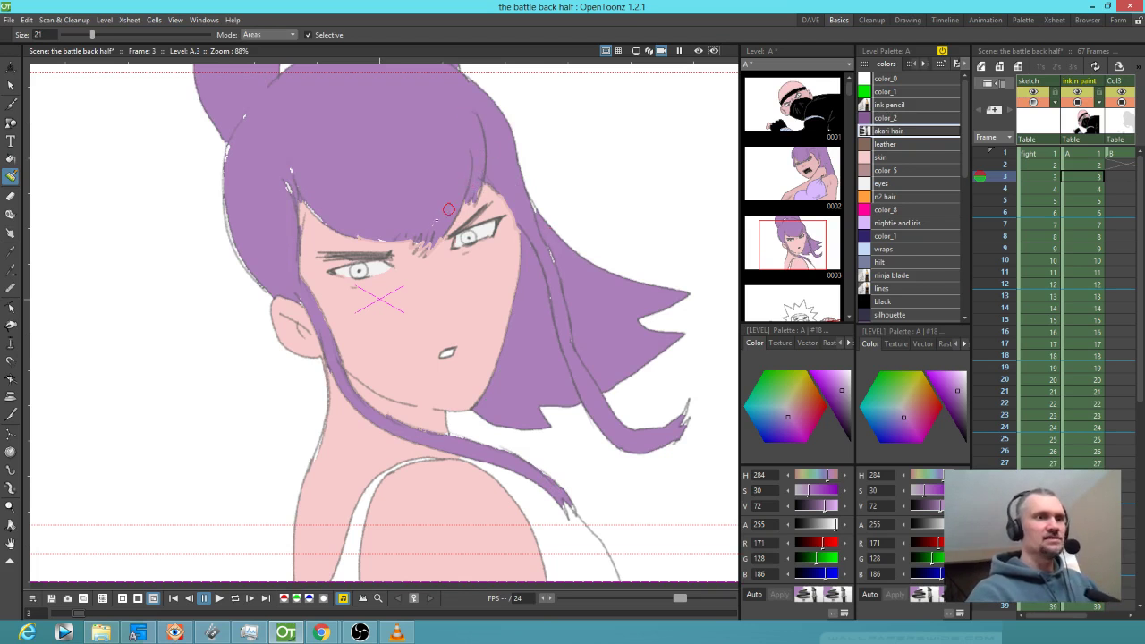
{"action": "left_click_drag", "start_coordinate": [413, 210], "coordinate": [459, 273]}
{"action": "left_click", "coordinate": [348, 217]}
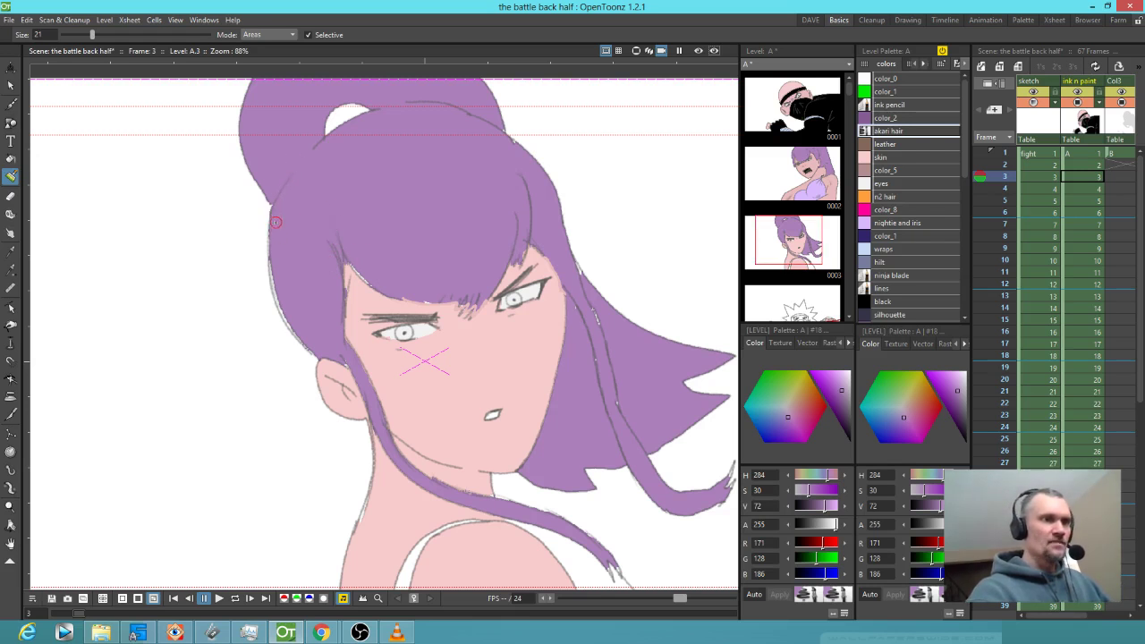
{"action": "left_click_drag", "start_coordinate": [274, 275], "coordinate": [282, 303]}
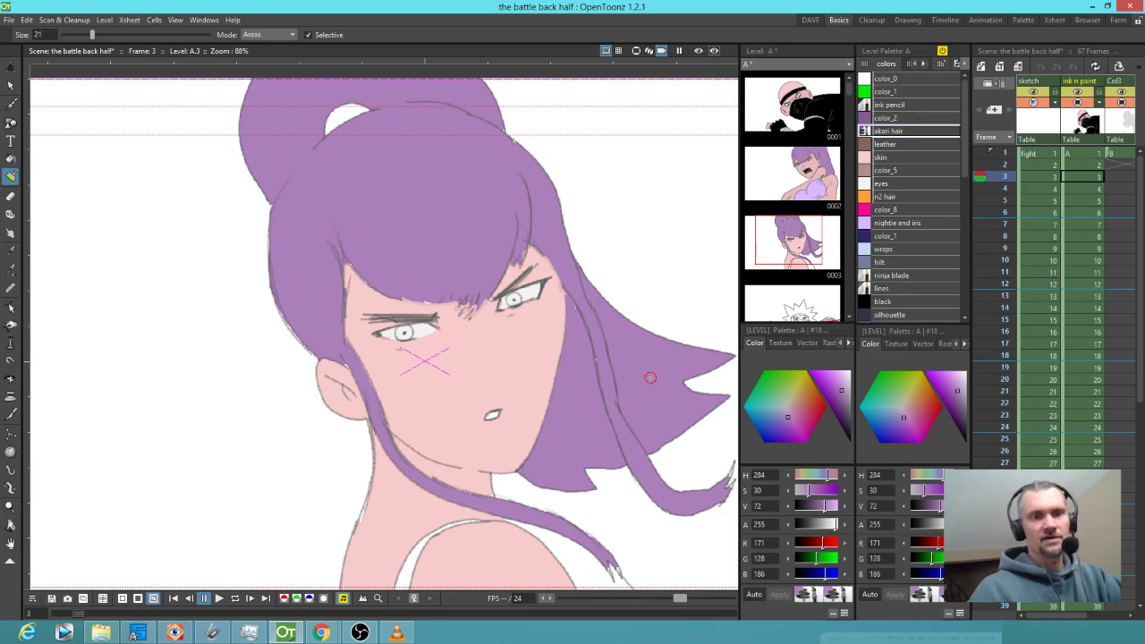
{"action": "scroll", "coordinate": [650, 378], "scroll_direction": "down", "scroll_amount": 5}
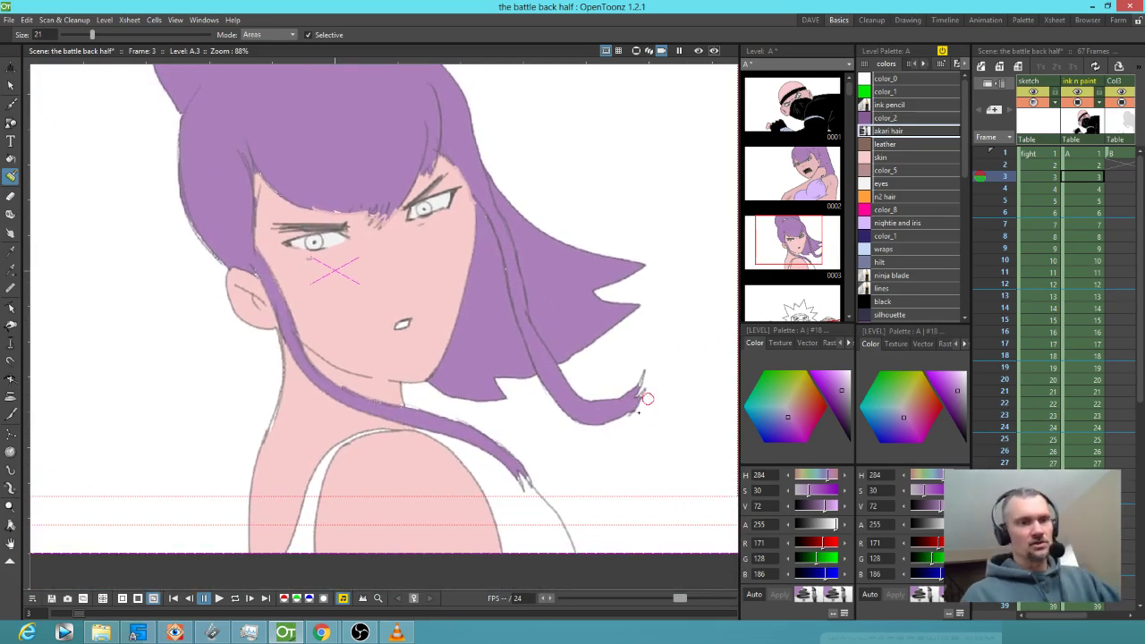
- Fill the nightie's body and strap with nightie and iris, and paint the gap in the strap with a size 8 Paint Brush
{"action": "left_click_drag", "start_coordinate": [597, 437], "coordinate": [575, 388]}
{"action": "left_click", "coordinate": [913, 223]}
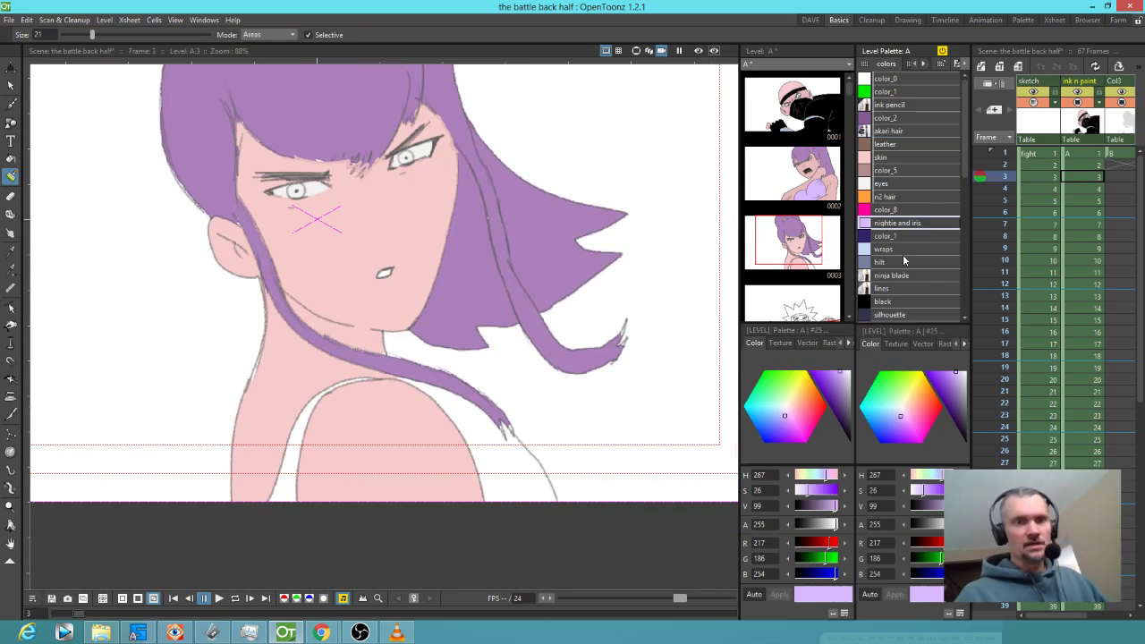
{"action": "key", "text": "f"}
{"action": "left_click", "coordinate": [505, 471]}
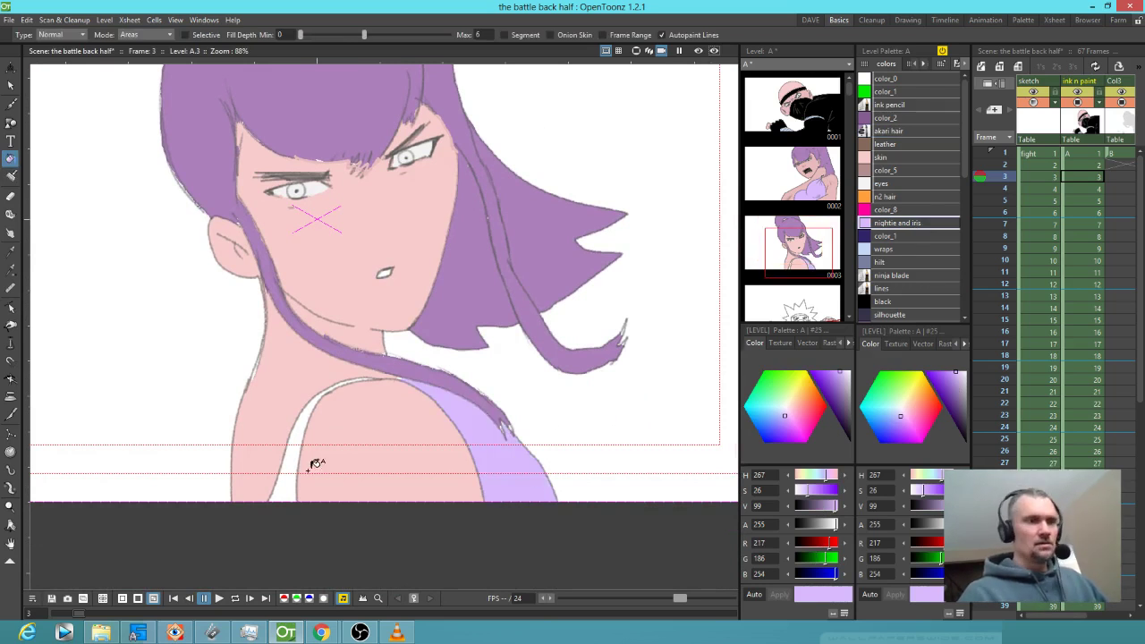
{"action": "left_click", "coordinate": [294, 483]}
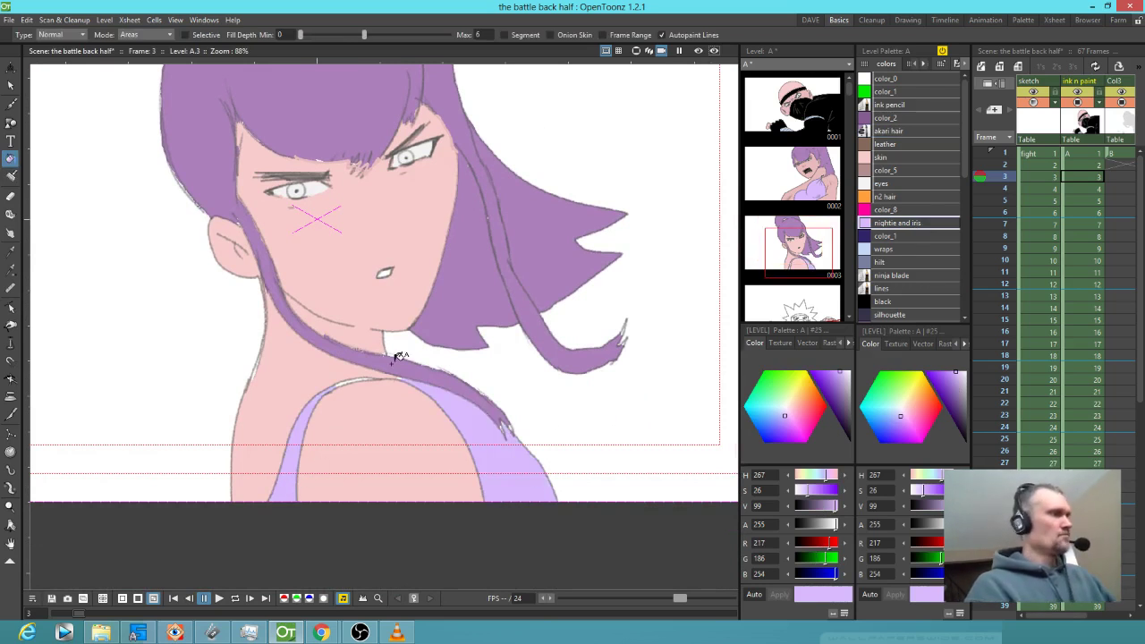
{"action": "key", "text": "j"}
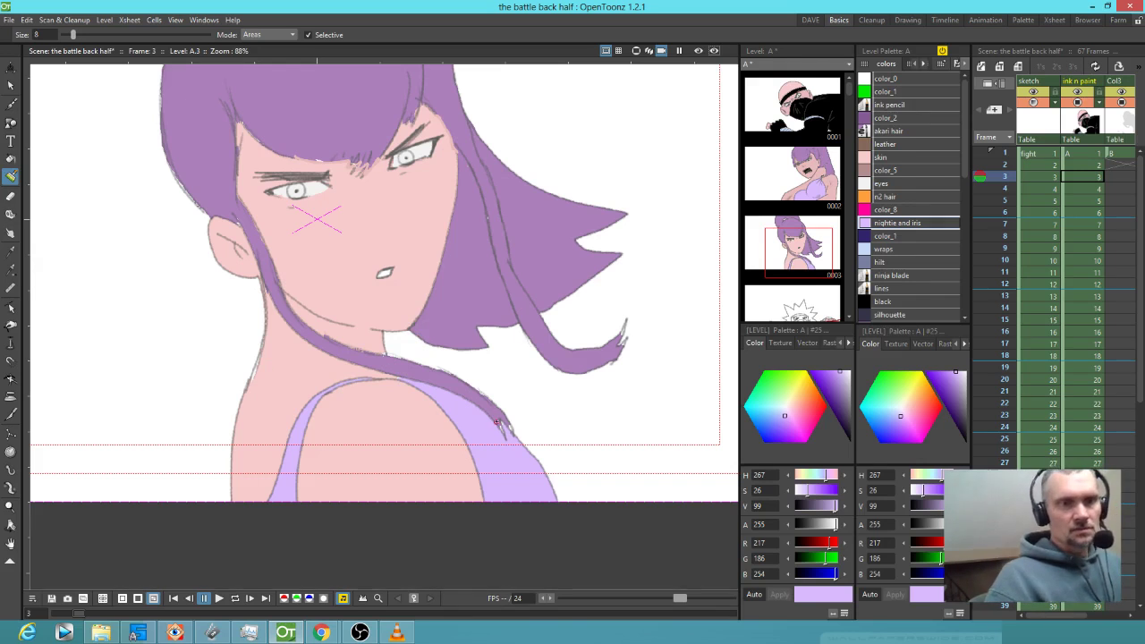
- Pick akari hair from the shoulder strand and paint the remaining gaps in the strand tips and along the fringe
{"action": "key", "text": "k"}
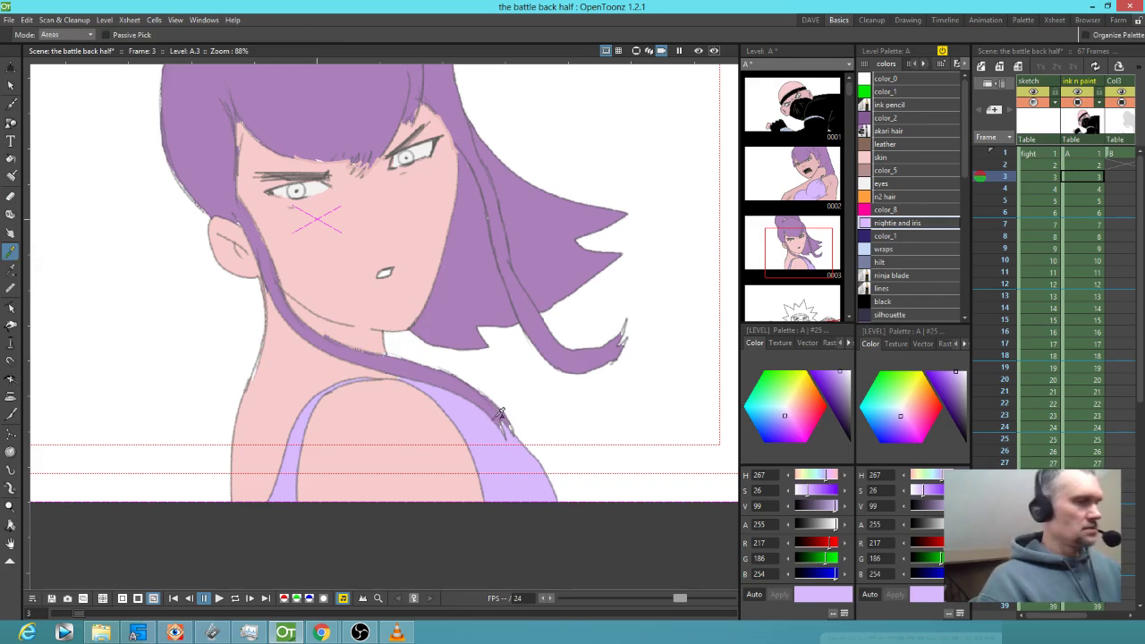
{"action": "left_click", "coordinate": [500, 413]}
{"action": "key", "text": "f"}
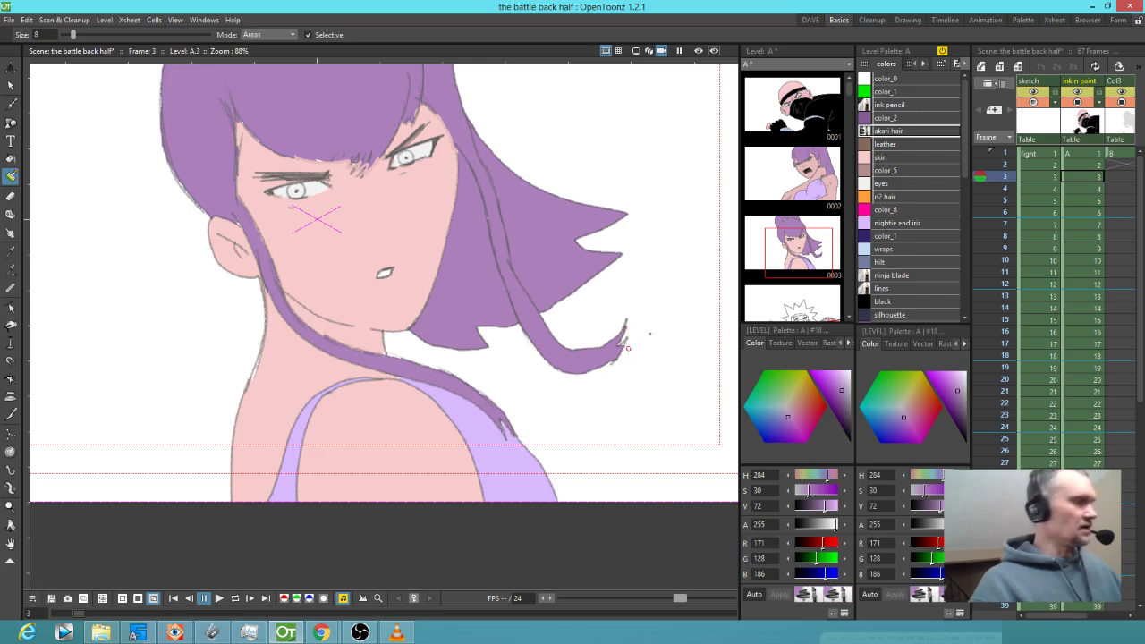
{"action": "key", "text": "alt+0"}
{"action": "left_click_drag", "start_coordinate": [625, 437], "coordinate": [463, 343]}
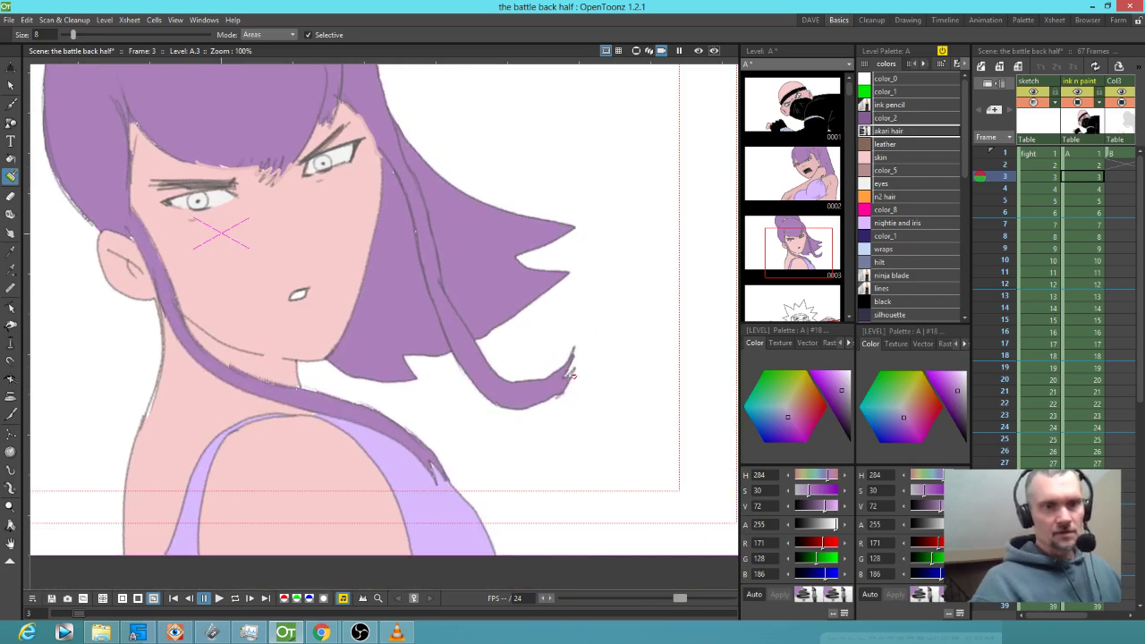
{"action": "mouse_move", "coordinate": [544, 337]}
{"action": "left_mouse_down"}
{"action": "mouse_move", "coordinate": [582, 348]}
{"action": "mouse_move", "coordinate": [609, 426]}
{"action": "left_mouse_up"}
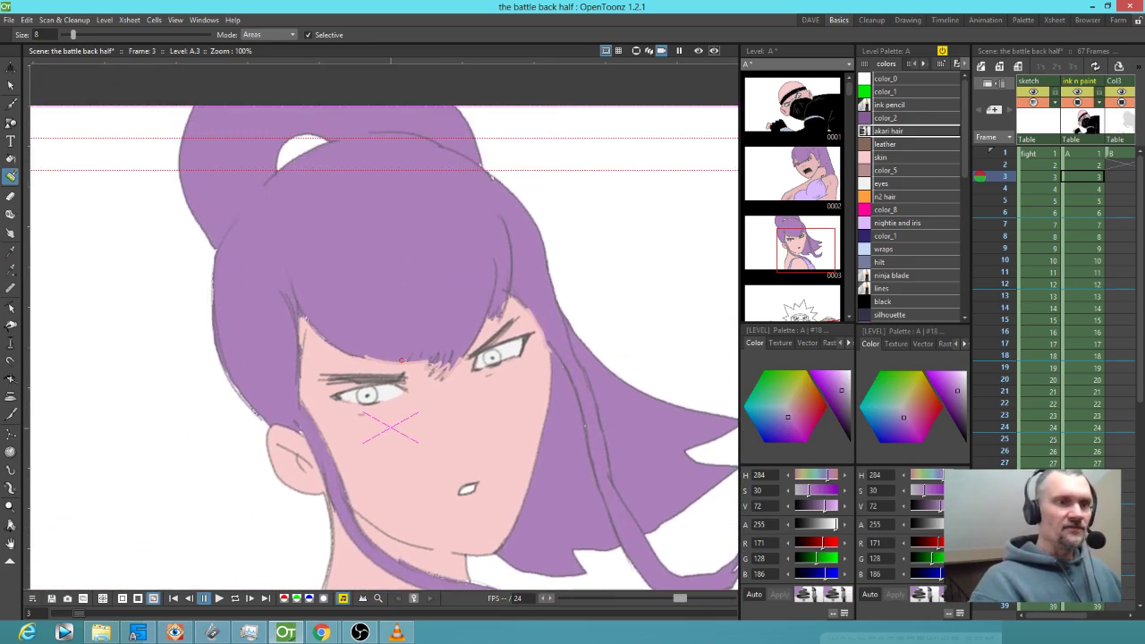
{"action": "left_click_drag", "start_coordinate": [390, 260], "coordinate": [406, 339]}
{"action": "left_click_drag", "start_coordinate": [412, 501], "coordinate": [394, 336]}
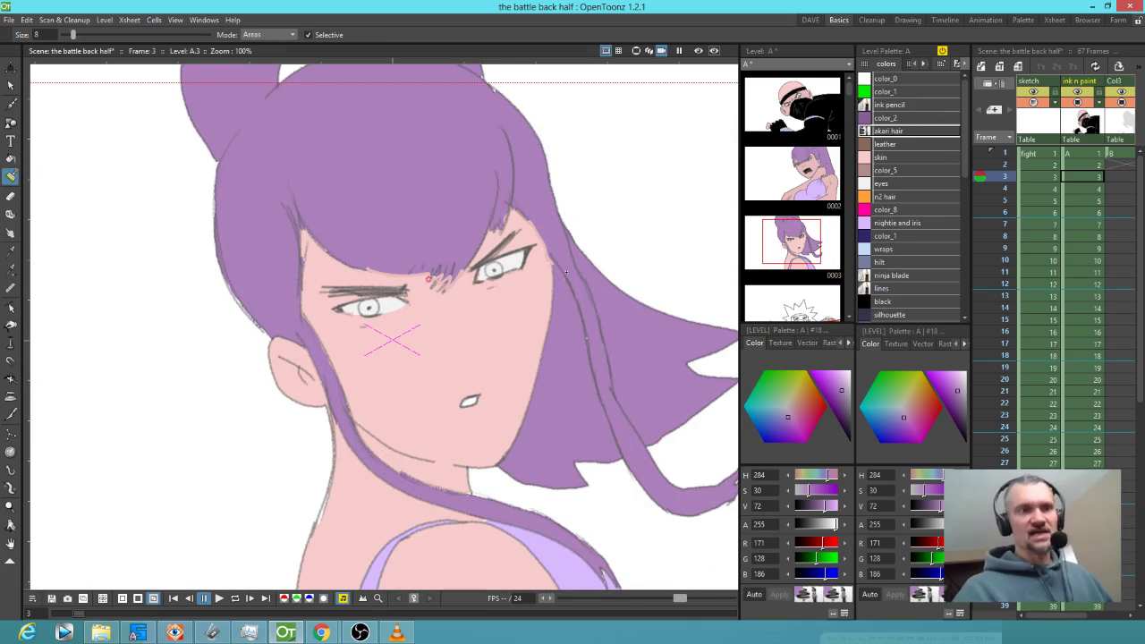
- Paint both irises with nightie and iris, using the Paint Brush with Selective off
{"action": "left_click", "coordinate": [493, 229], "text": "ctrl"}
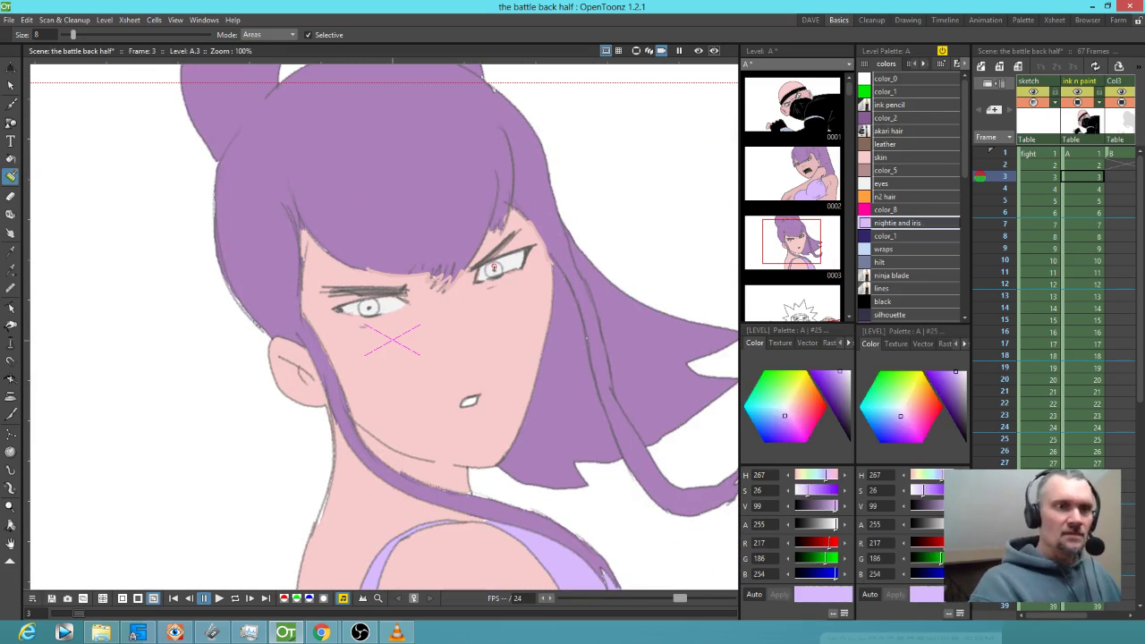
{"action": "left_click", "coordinate": [324, 36]}
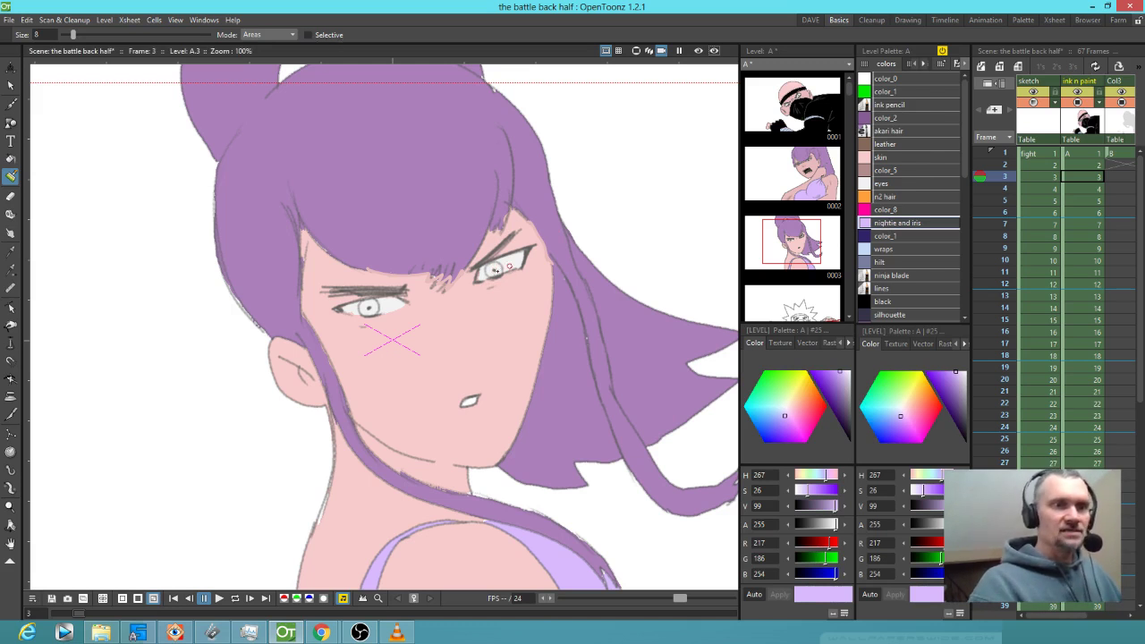
{"action": "left_click", "coordinate": [491, 269]}
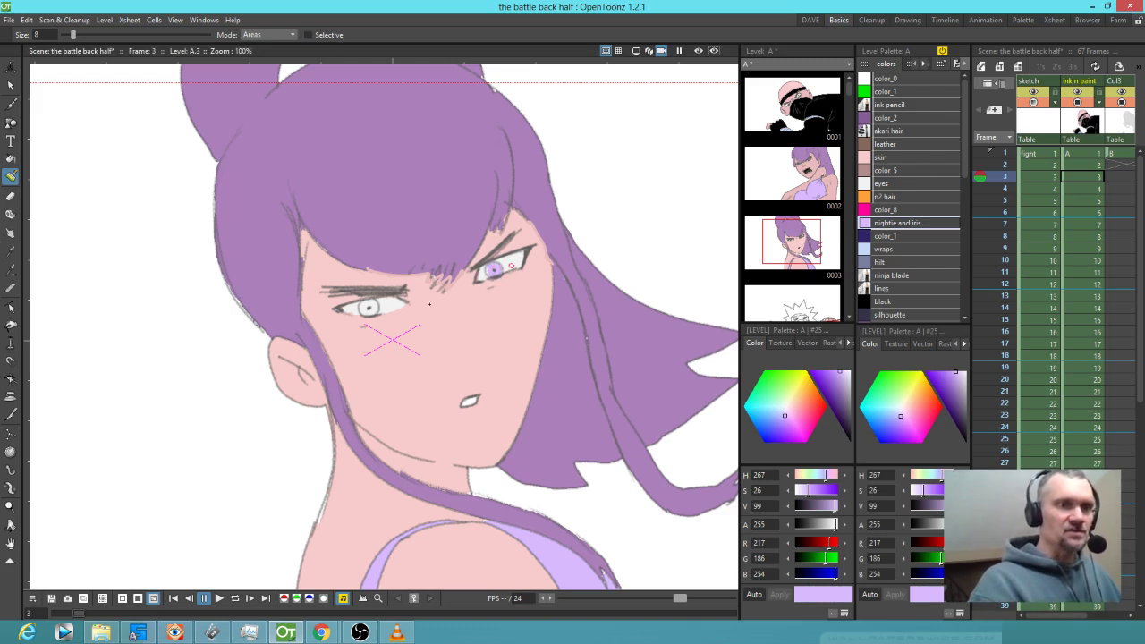
{"action": "left_click", "coordinate": [370, 306]}
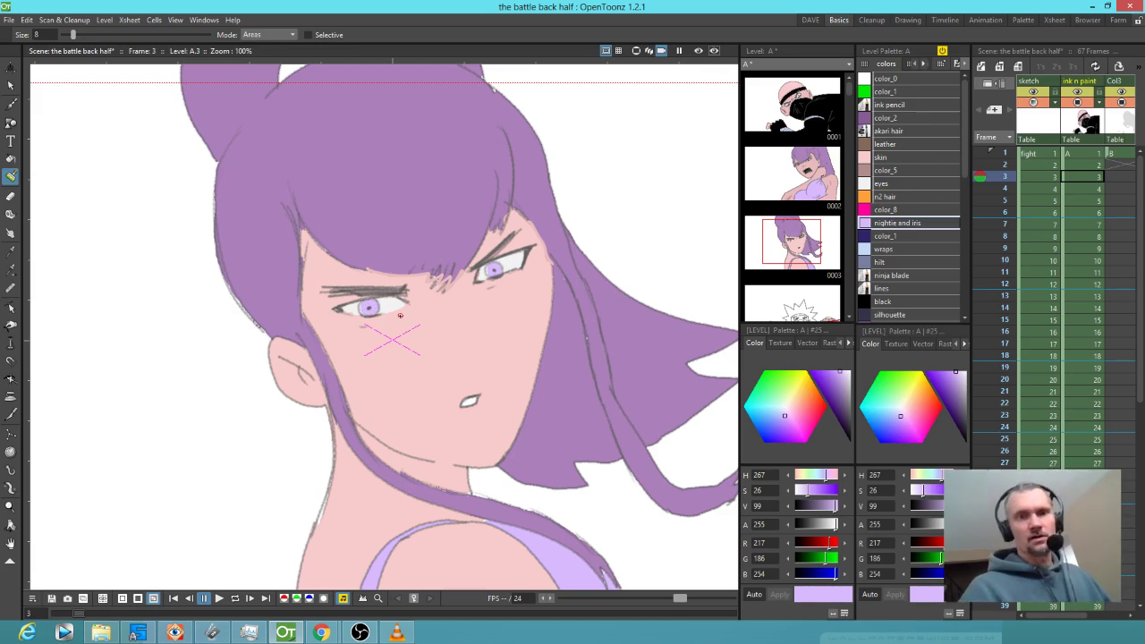
- Fill the inside of the mouth with the black style
{"action": "left_click", "coordinate": [902, 301]}
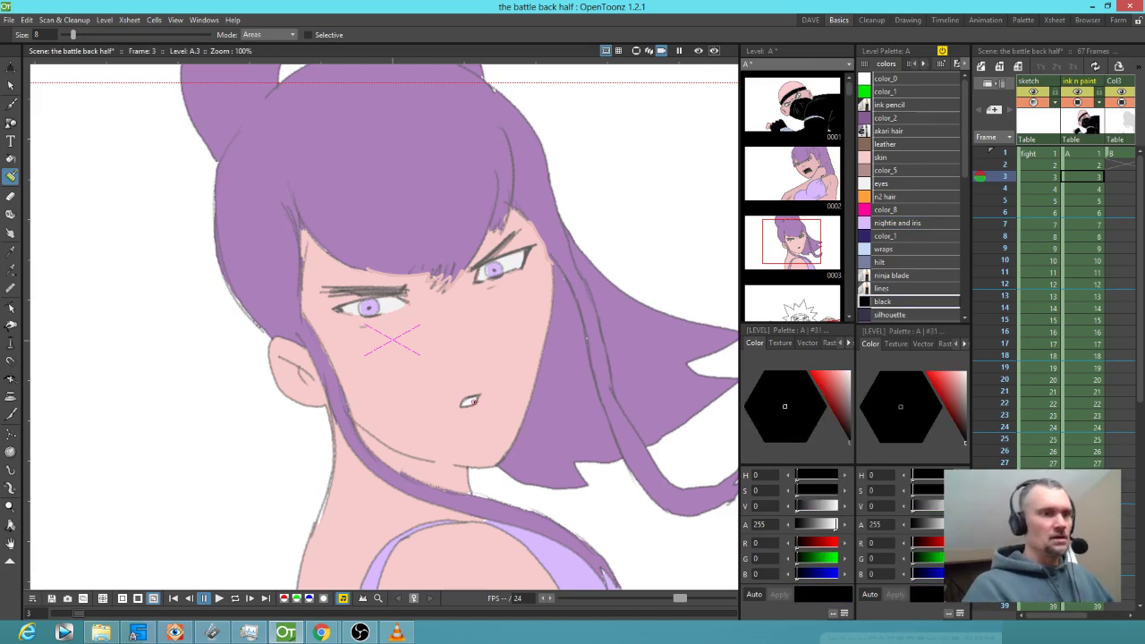
{"action": "key", "text": "f"}
{"action": "left_click", "coordinate": [470, 402]}
- Fill the hair tie at the base of the ponytail with the HAIR TIE style and touch up its remaining gap
{"action": "scroll", "coordinate": [531, 430], "scroll_direction": "down", "scroll_amount": 3}
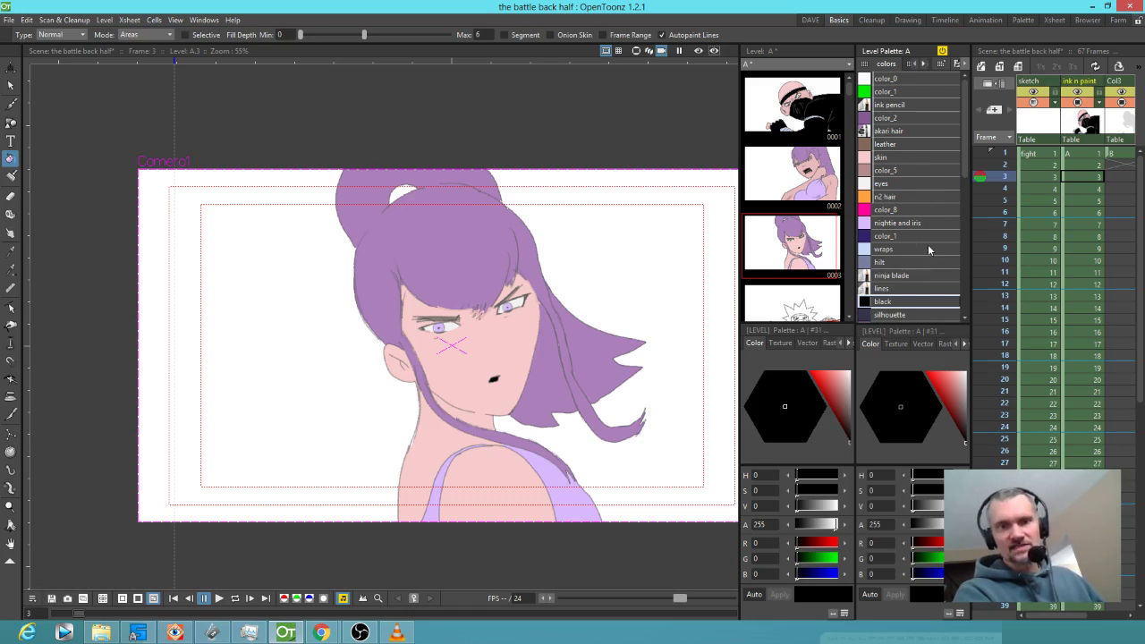
{"action": "scroll", "coordinate": [928, 247], "scroll_direction": "down", "scroll_amount": 2}
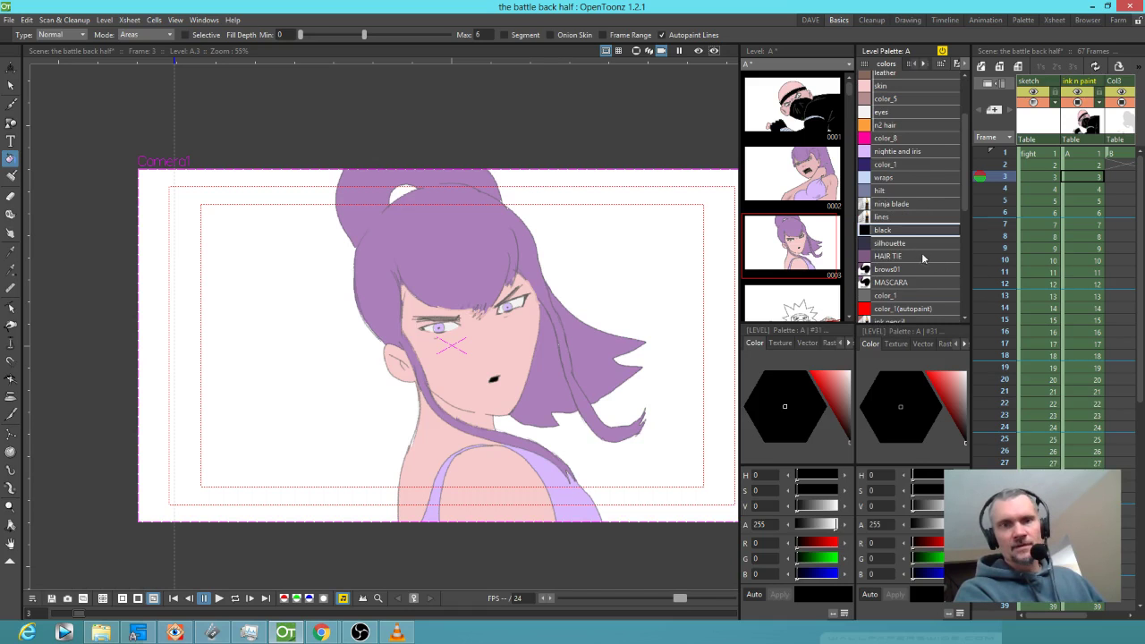
{"action": "left_click", "coordinate": [931, 257]}
{"action": "left_click", "coordinate": [408, 186]}
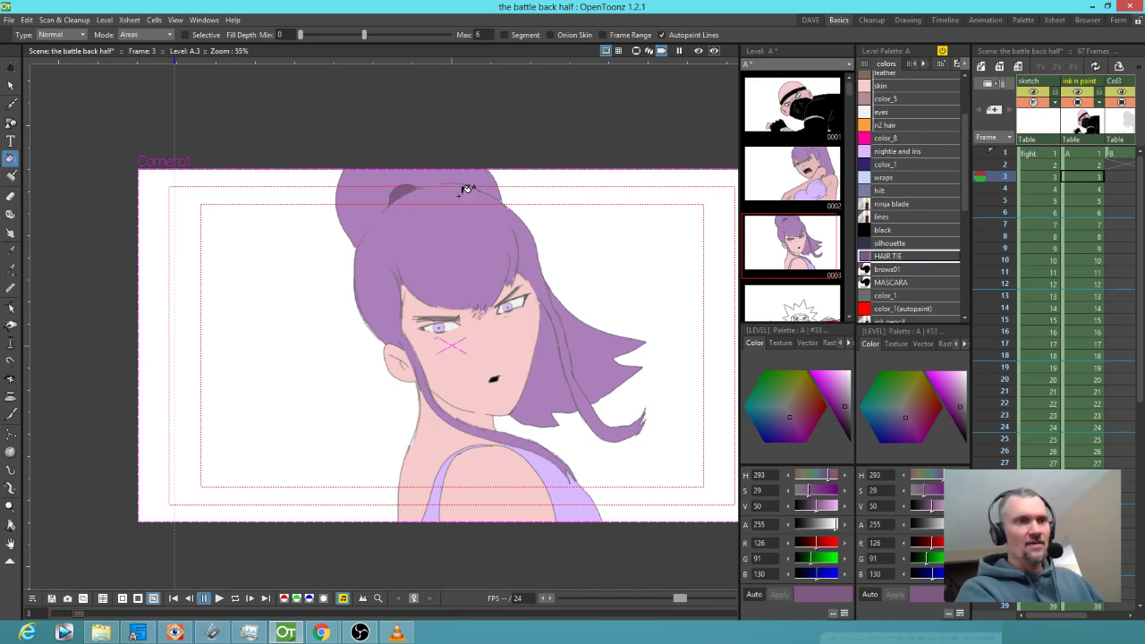
{"action": "key", "text": "j"}
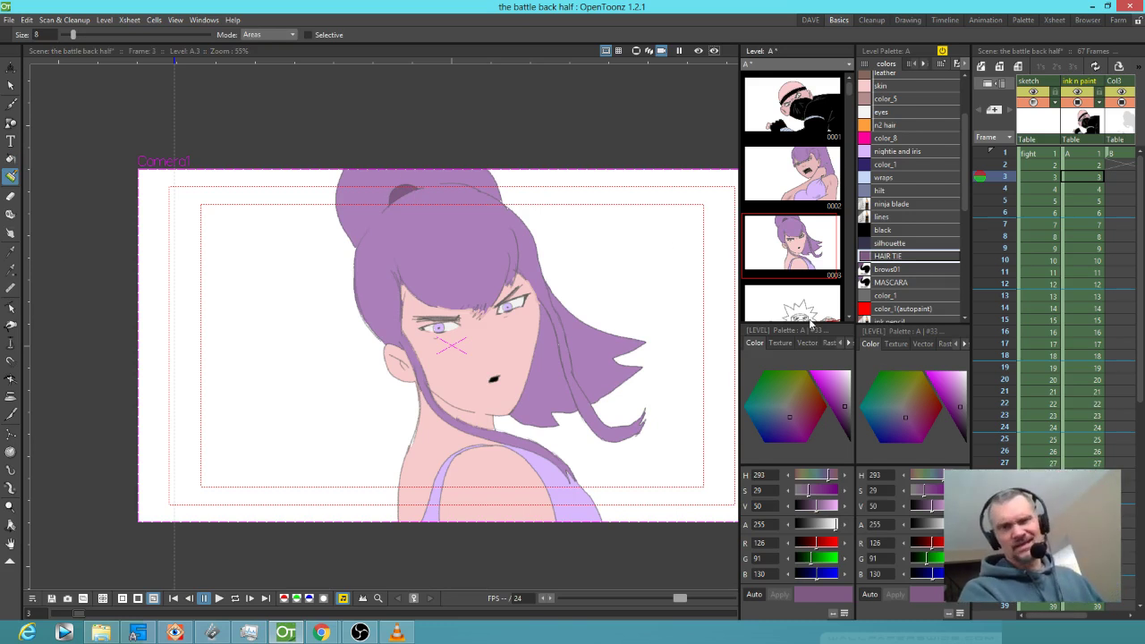
- Go to frame 4 of the ink n paint column and fill the spiky-haired character's face with skin
{"action": "left_click", "coordinate": [1078, 189]}
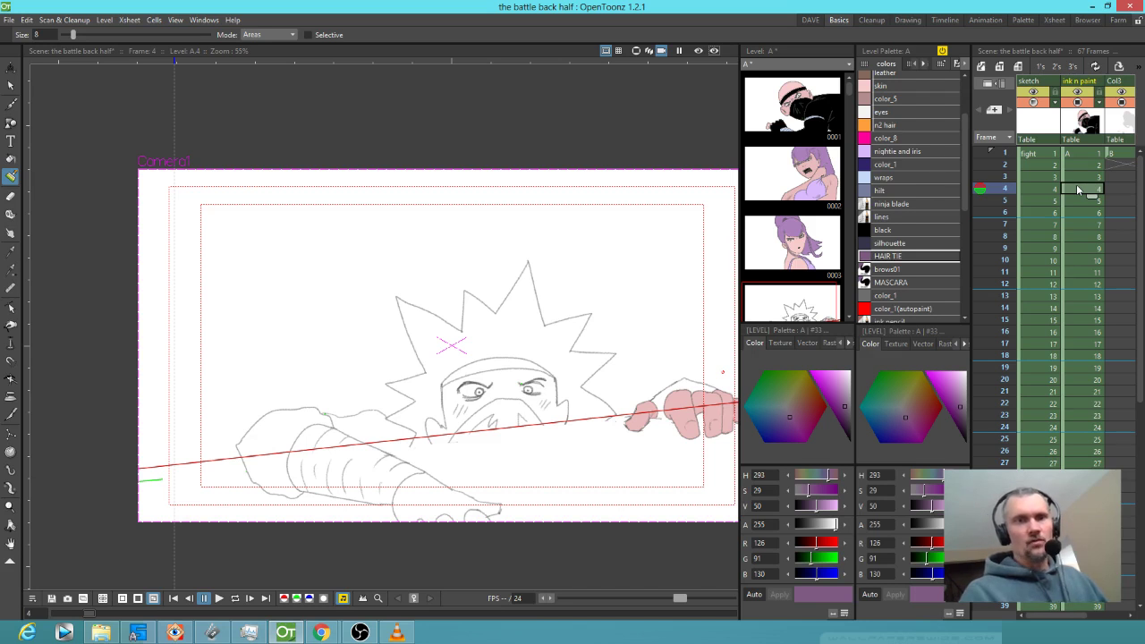
{"action": "left_click", "coordinate": [895, 86]}
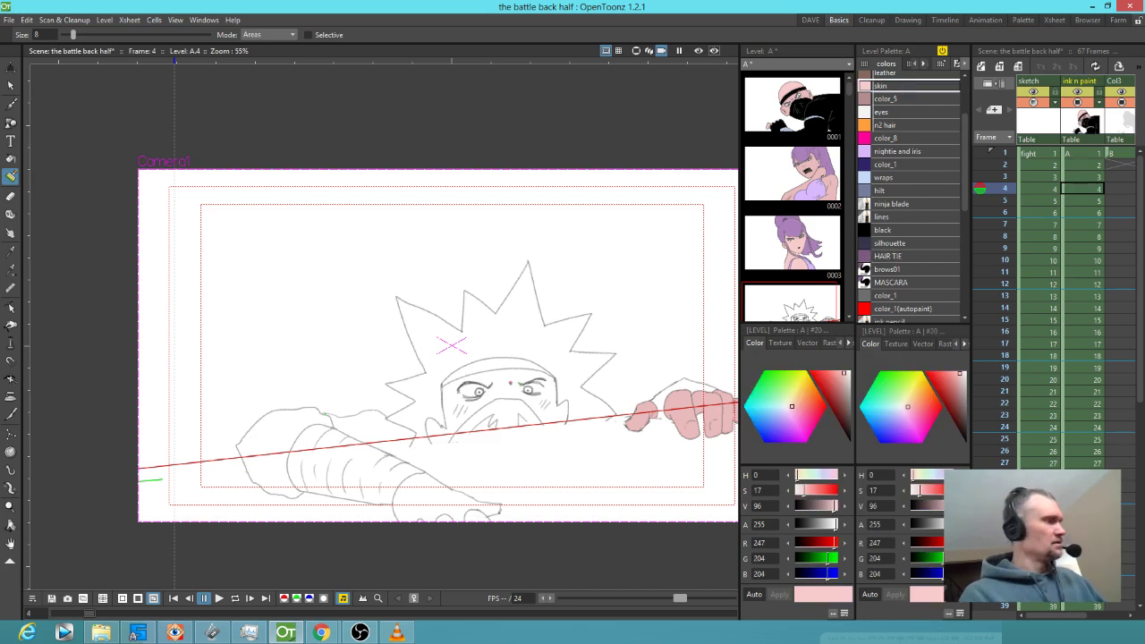
{"action": "key", "text": "f"}
{"action": "left_click", "coordinate": [528, 378]}
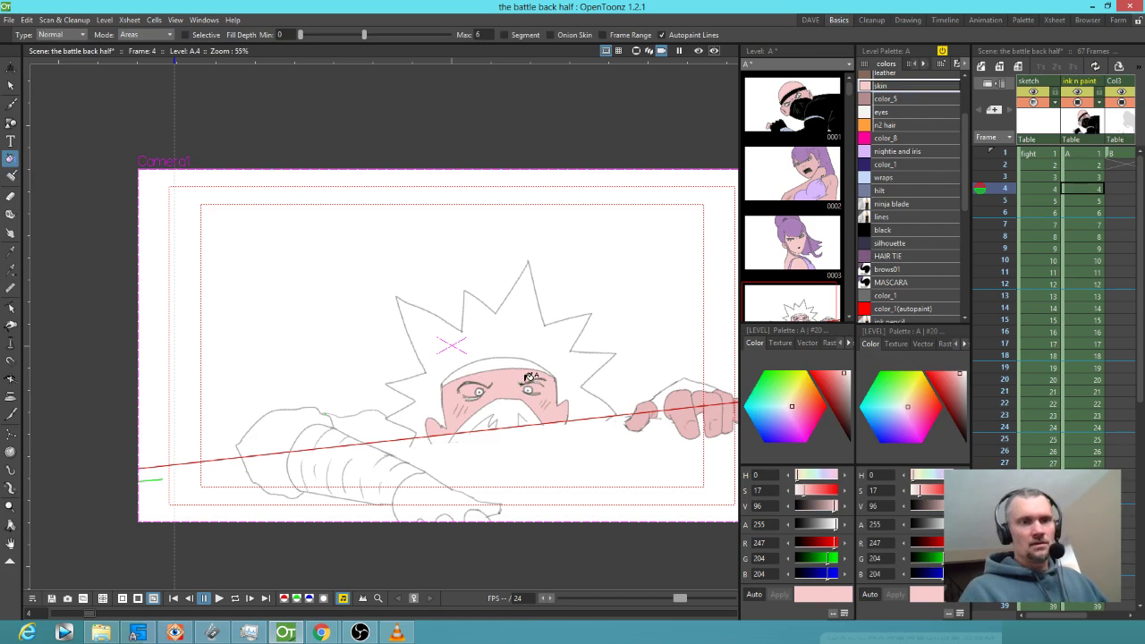
- Fill the fingers of the lower wrapped arm's hand with skin, closing the outline gap at the thumb with the Brush
{"action": "left_click", "coordinate": [476, 514]}
{"action": "left_click", "coordinate": [448, 517]}
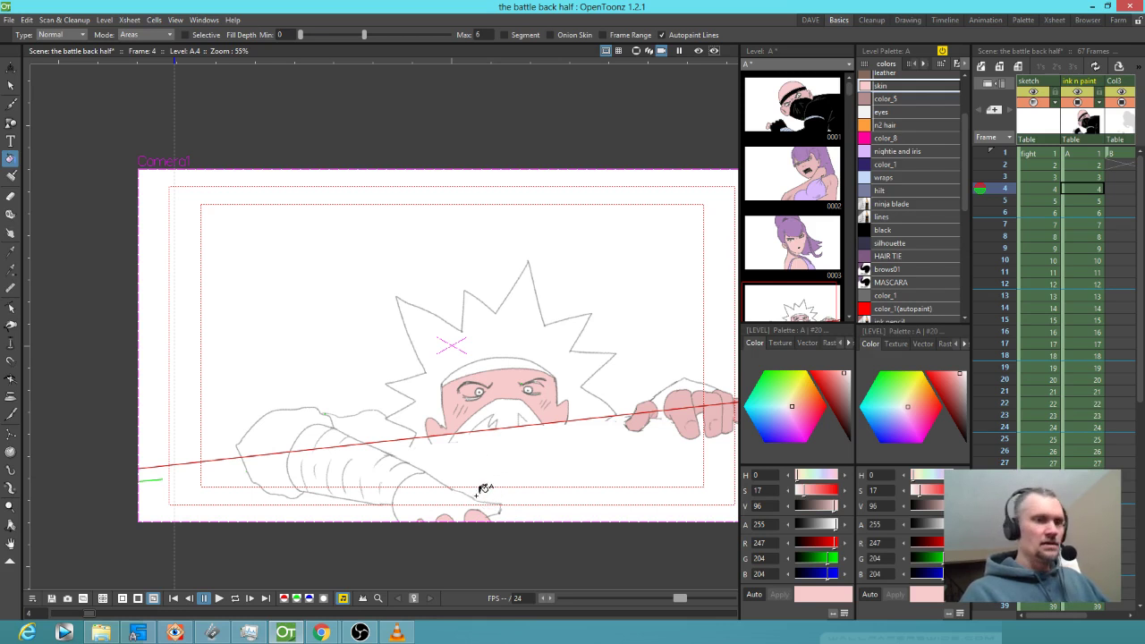
{"action": "key", "text": "b"}
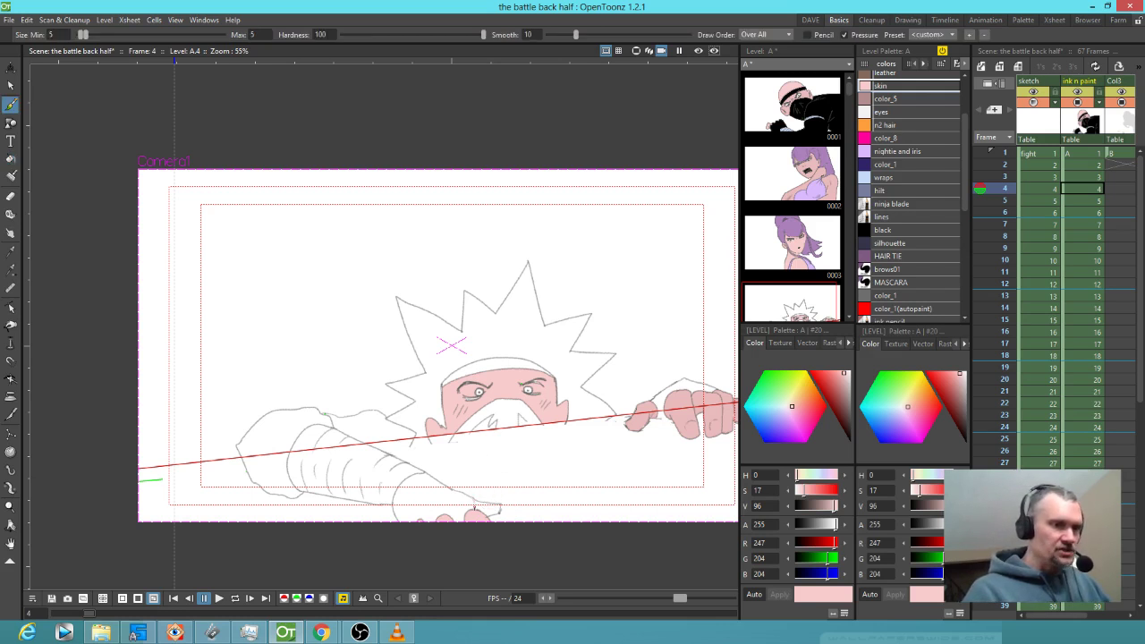
{"action": "key", "text": "f"}
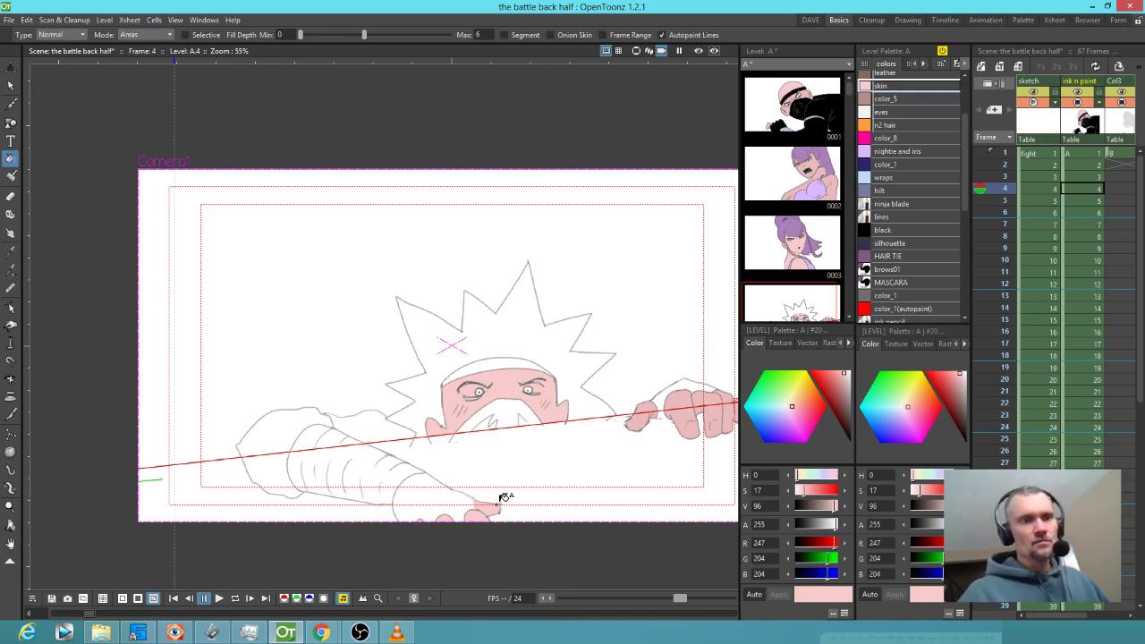
- Fill the lower hand's glove, both parts of the upper sleeve and the shoulder behind the wrapped arm with the black style
{"action": "left_click", "coordinate": [904, 229]}
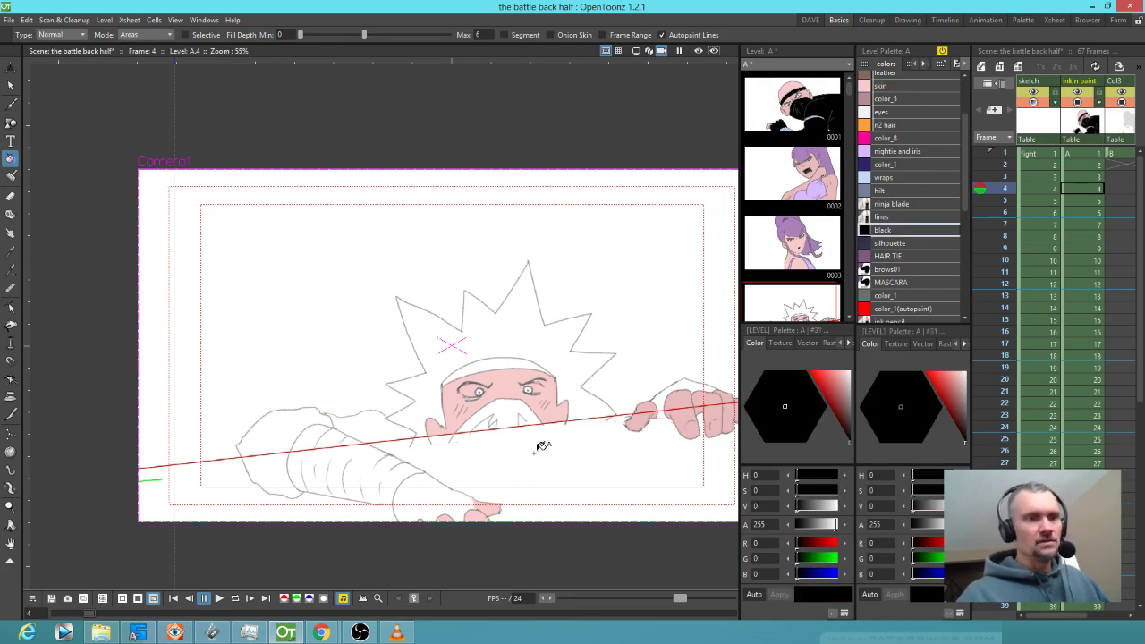
{"action": "left_click", "coordinate": [436, 492]}
{"action": "left_click", "coordinate": [271, 433]}
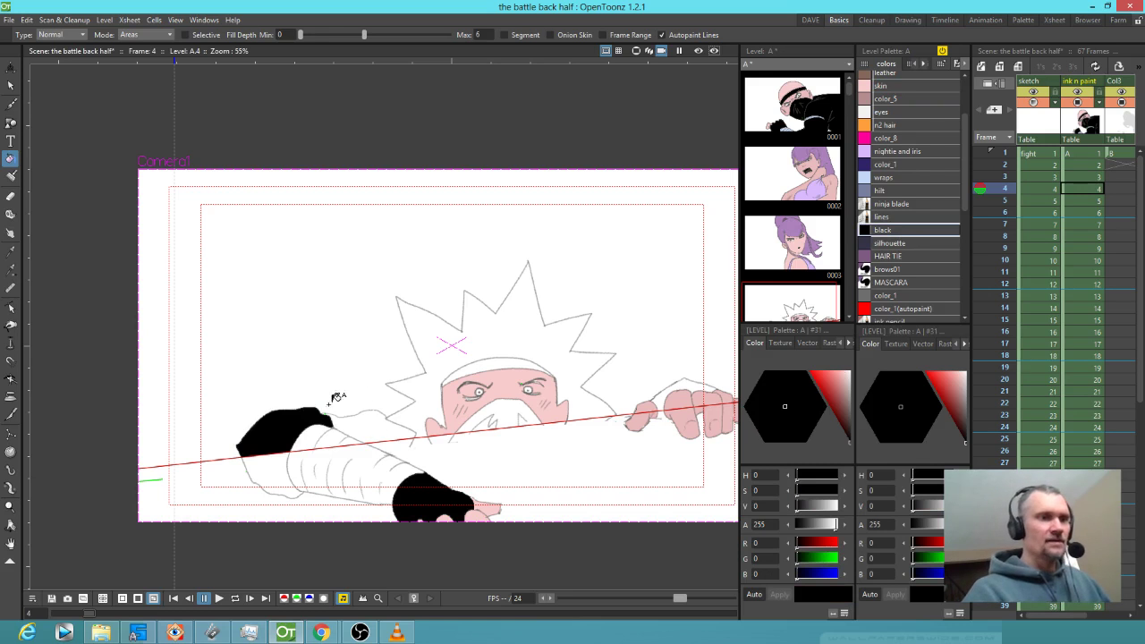
{"action": "left_click", "coordinate": [378, 421]}
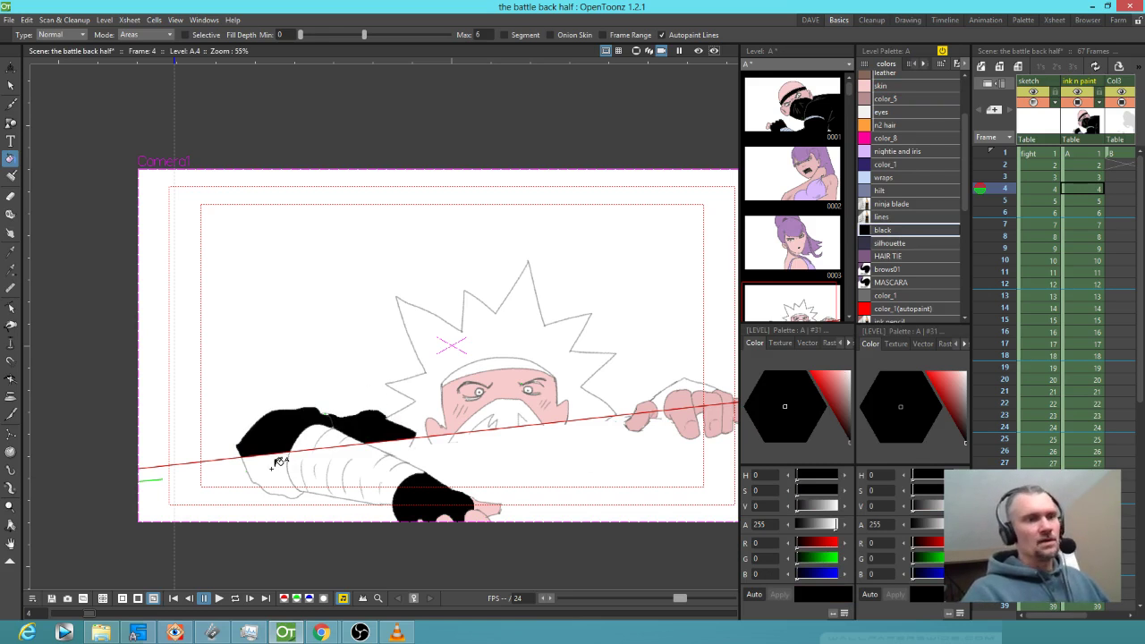
{"action": "left_click", "coordinate": [296, 484]}
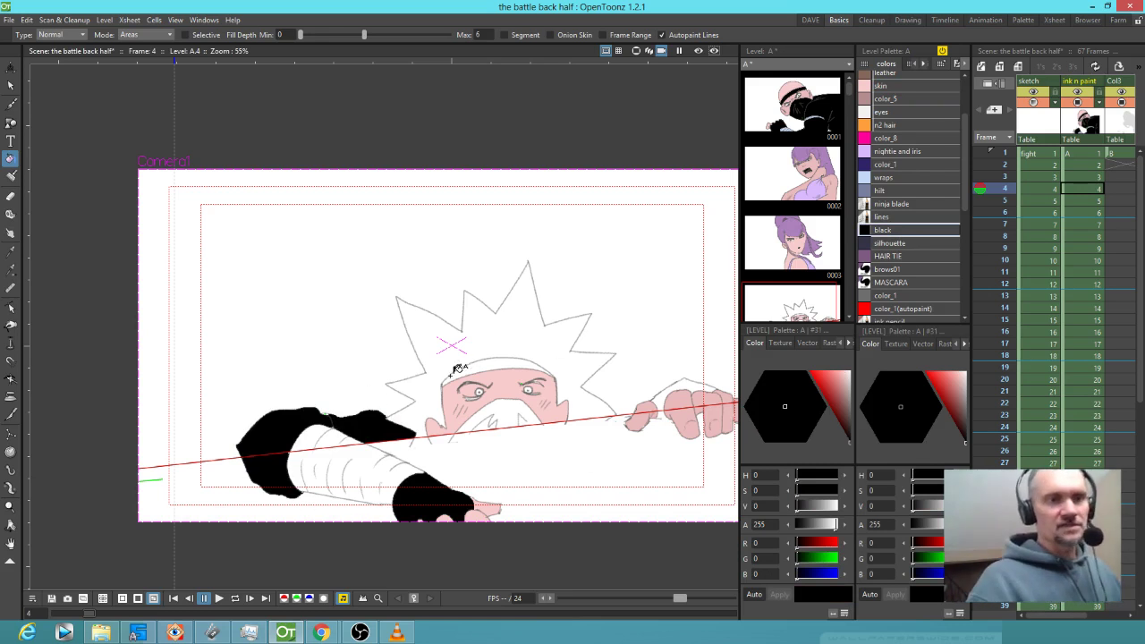
- Fill the headband, the face mask and the glove of the hand gripping the blade with black, undoing the fill that spills below it
{"action": "left_click", "coordinate": [507, 357]}
{"action": "left_click", "coordinate": [519, 407]}
{"action": "left_click", "coordinate": [488, 422]}
{"action": "left_click", "coordinate": [704, 385]}
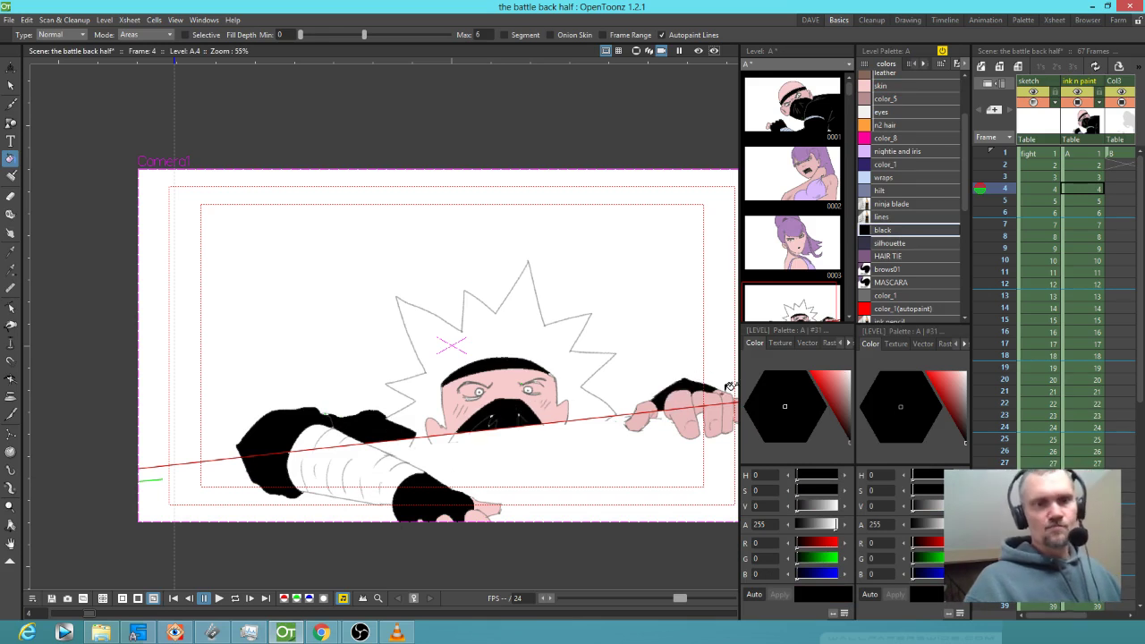
{"action": "left_click", "coordinate": [719, 417]}
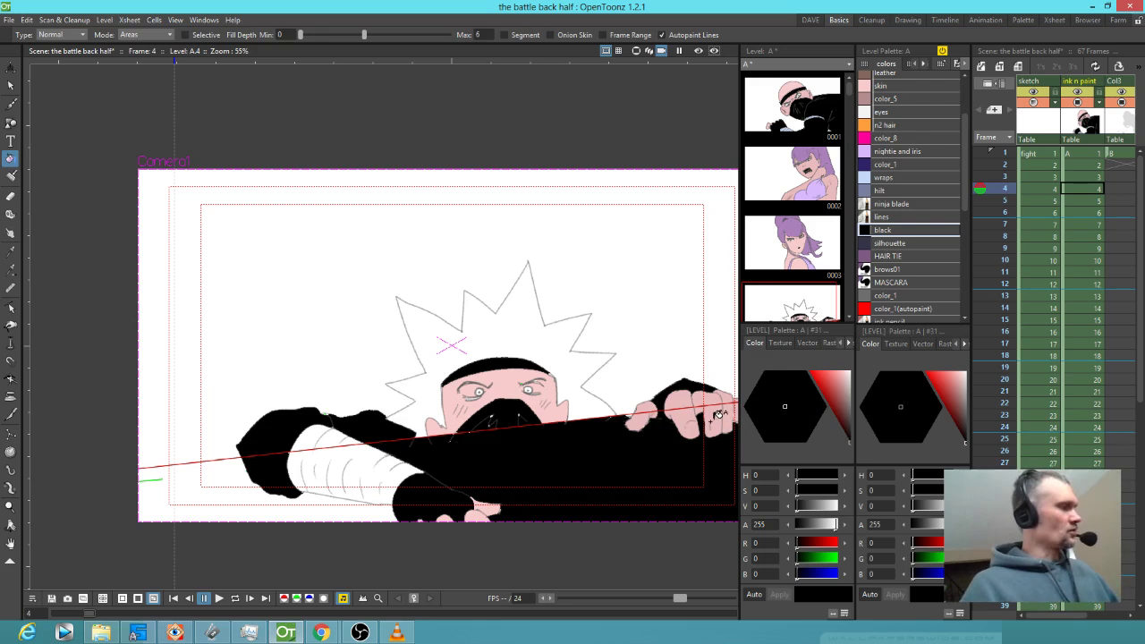
{"action": "key", "text": "ctrl+z"}
- Touch up the unfilled specks in the black mask using the Paint Brush with Selective on
{"action": "key", "text": "j"}
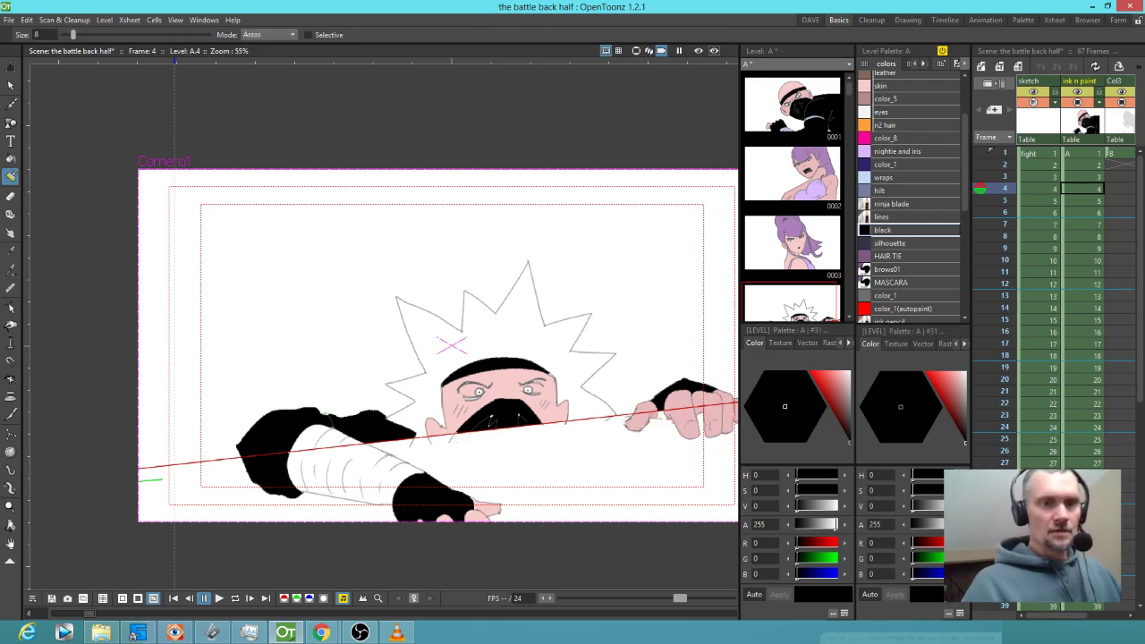
{"action": "left_click", "coordinate": [320, 35]}
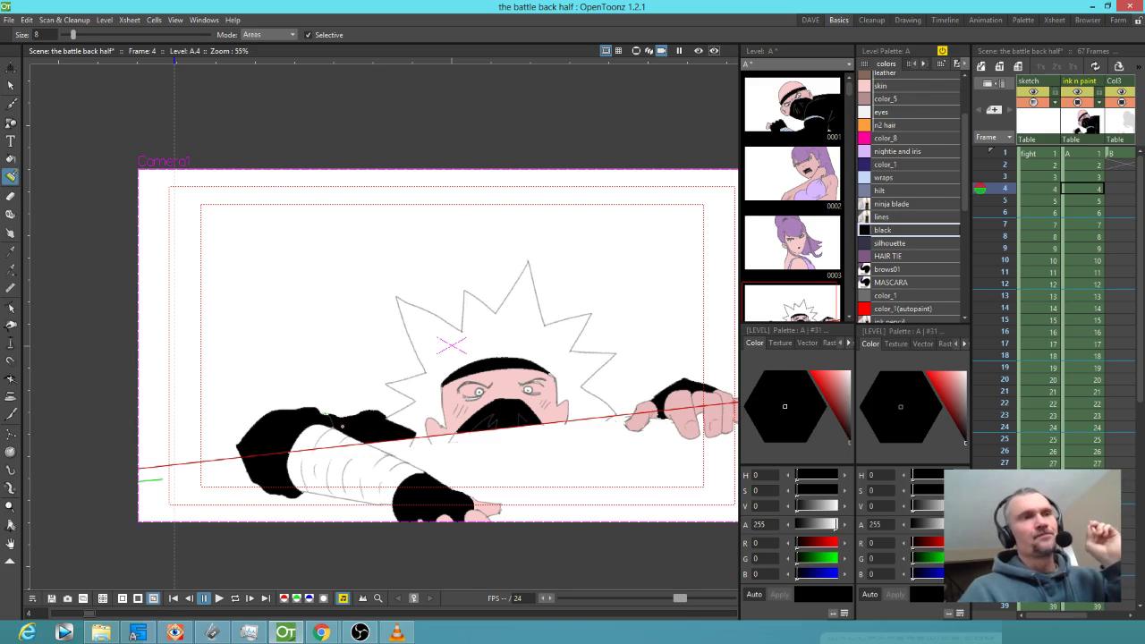
{"action": "left_click", "coordinate": [1079, 190]}
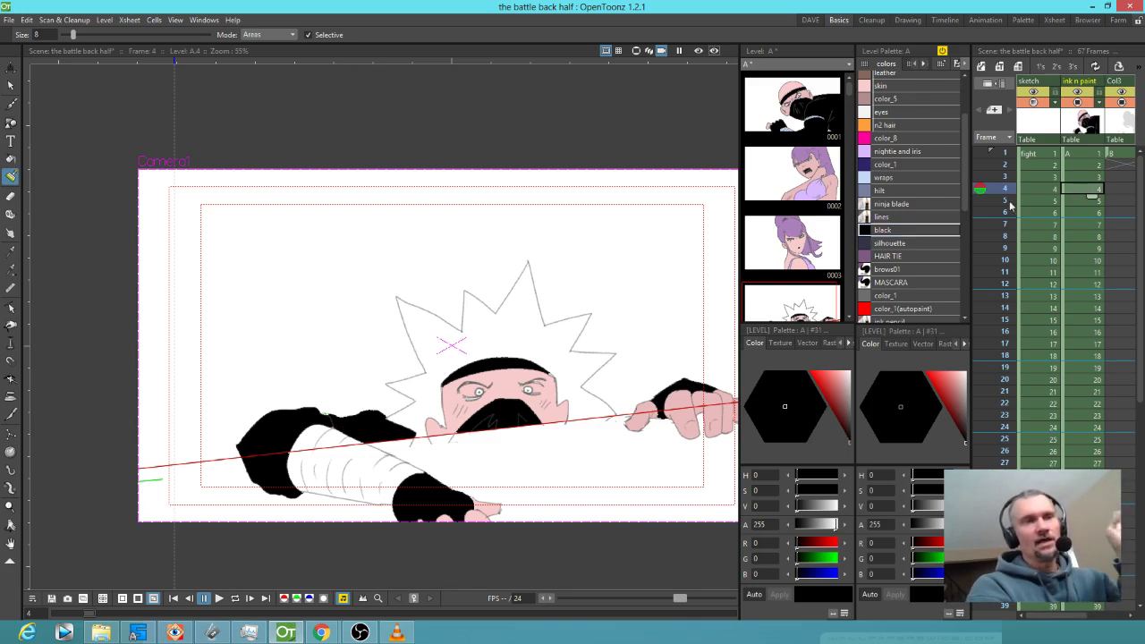
{"action": "left_click", "coordinate": [104, 20]}
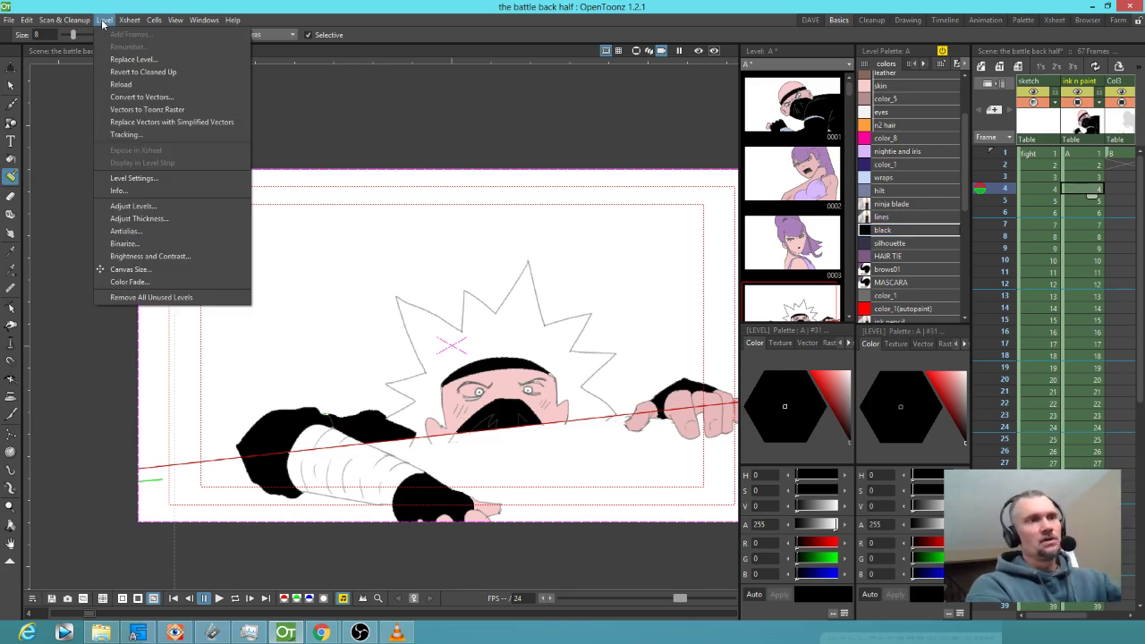
{"action": "left_click", "coordinate": [134, 235]}
{"action": "scroll", "coordinate": [631, 394], "scroll_direction": "up", "scroll_amount": 3}
{"action": "scroll", "coordinate": [631, 394], "scroll_direction": "up", "scroll_amount": 3}
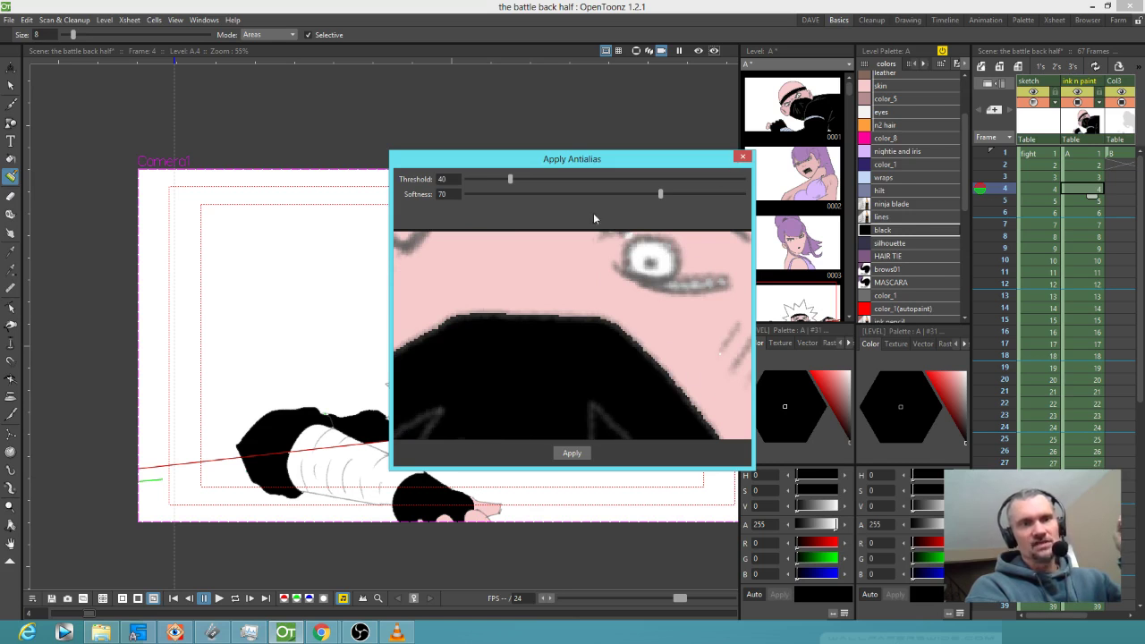
{"action": "left_click_drag", "start_coordinate": [660, 193], "coordinate": [486, 196]}
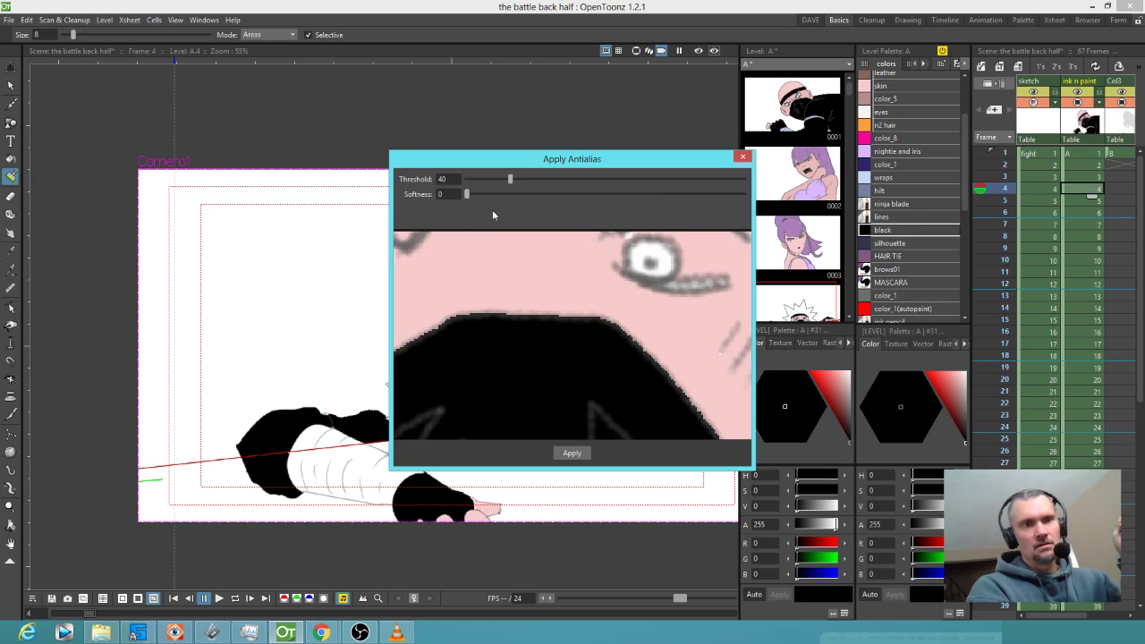
{"action": "left_click_drag", "start_coordinate": [702, 193], "coordinate": [748, 193]}
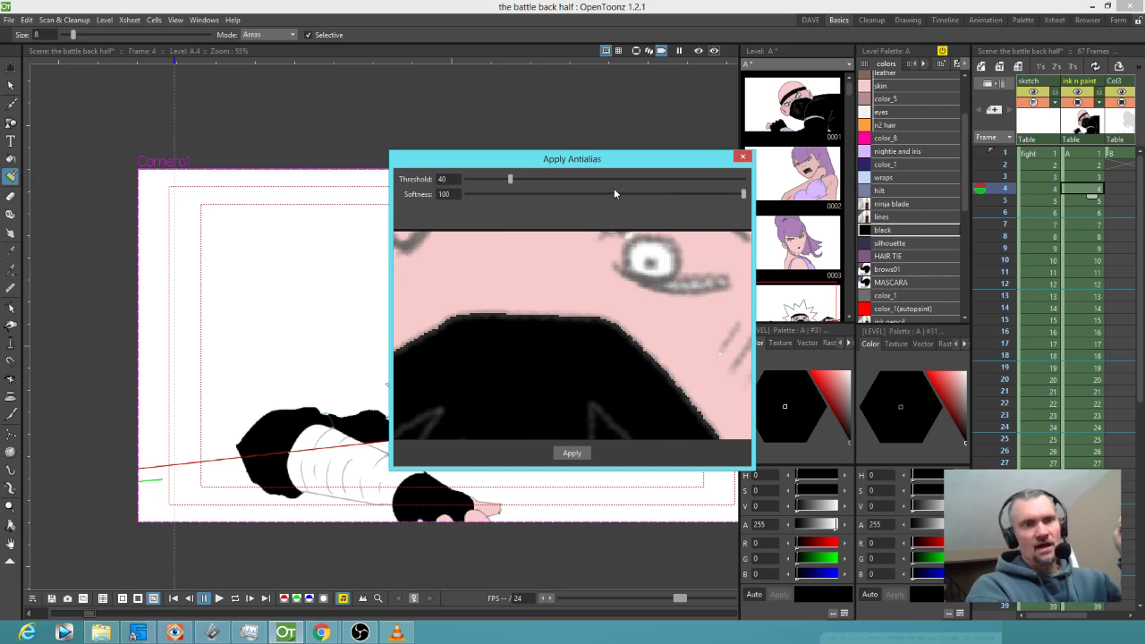
{"action": "left_click_drag", "start_coordinate": [512, 182], "coordinate": [603, 180]}
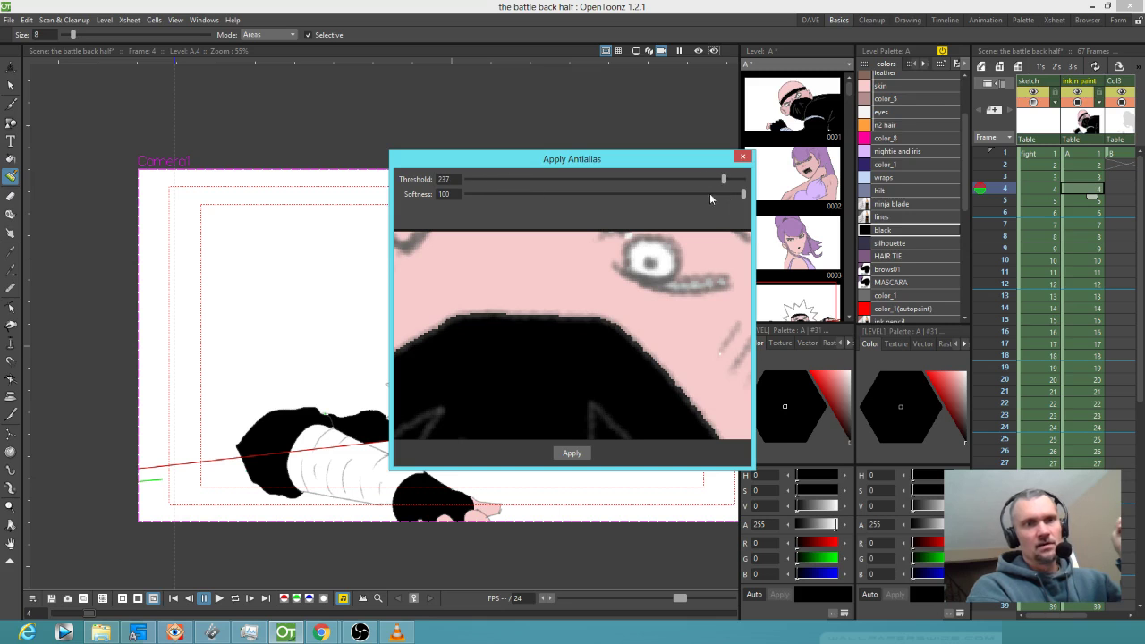
{"action": "left_click", "coordinate": [743, 157]}
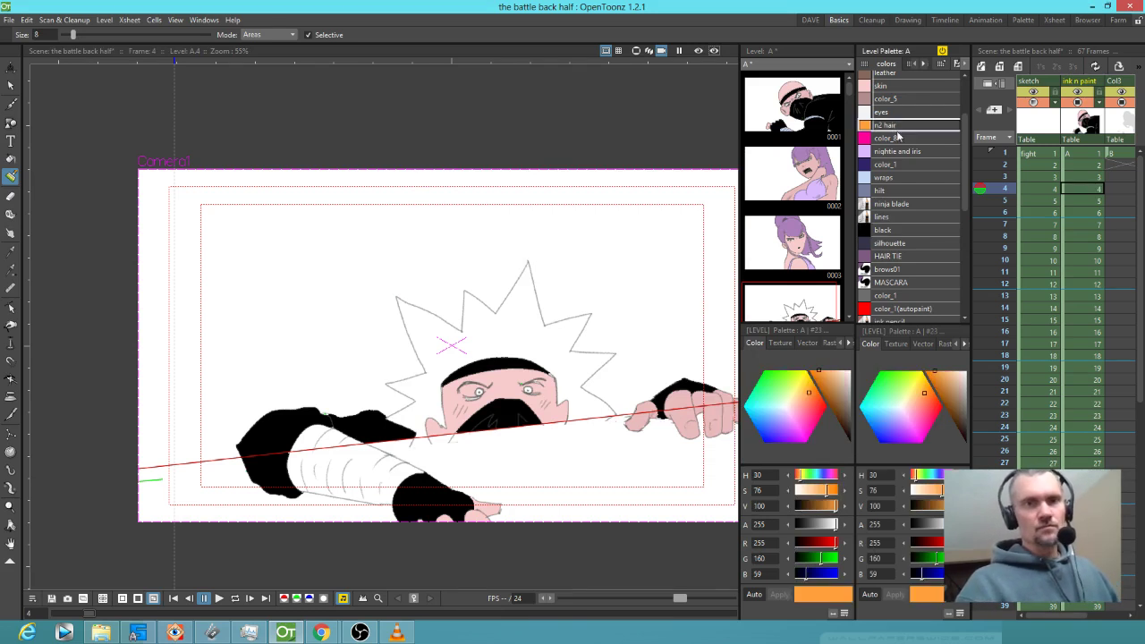
- Fill the spiky hair with the n2 hair style and touch up the gap beside the headband with the Paint Brush
{"action": "key", "text": "f"}
{"action": "left_click", "coordinate": [505, 323]}
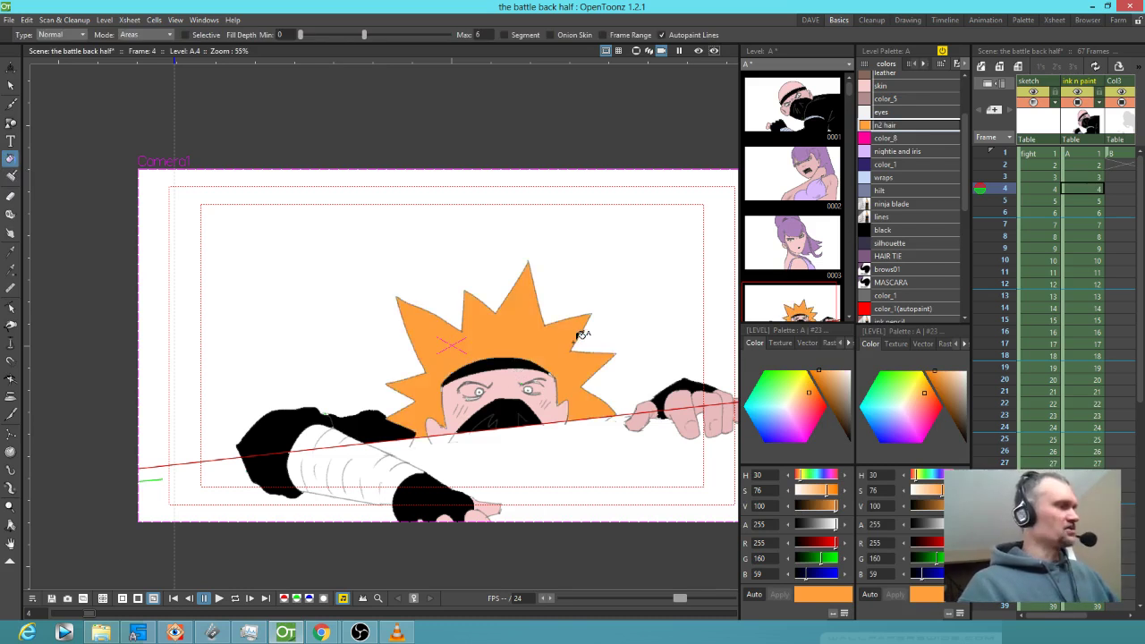
{"action": "key", "text": "k"}
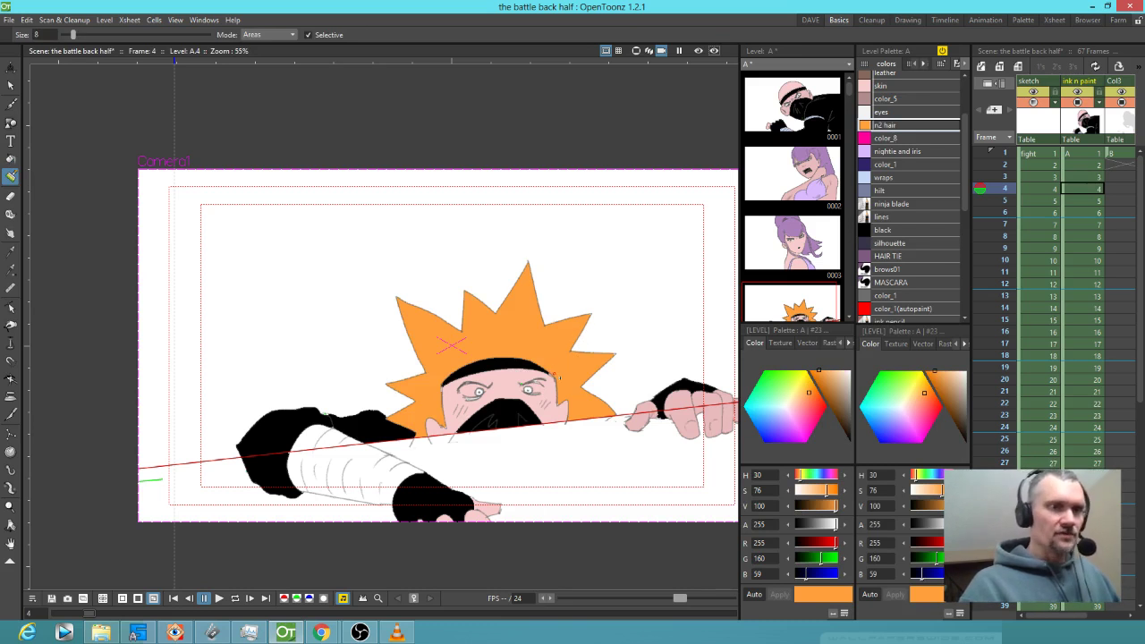
- Paint the whites of both eyes with the eyes style, using the Paint Brush with Selective off
{"action": "left_click", "coordinate": [900, 112]}
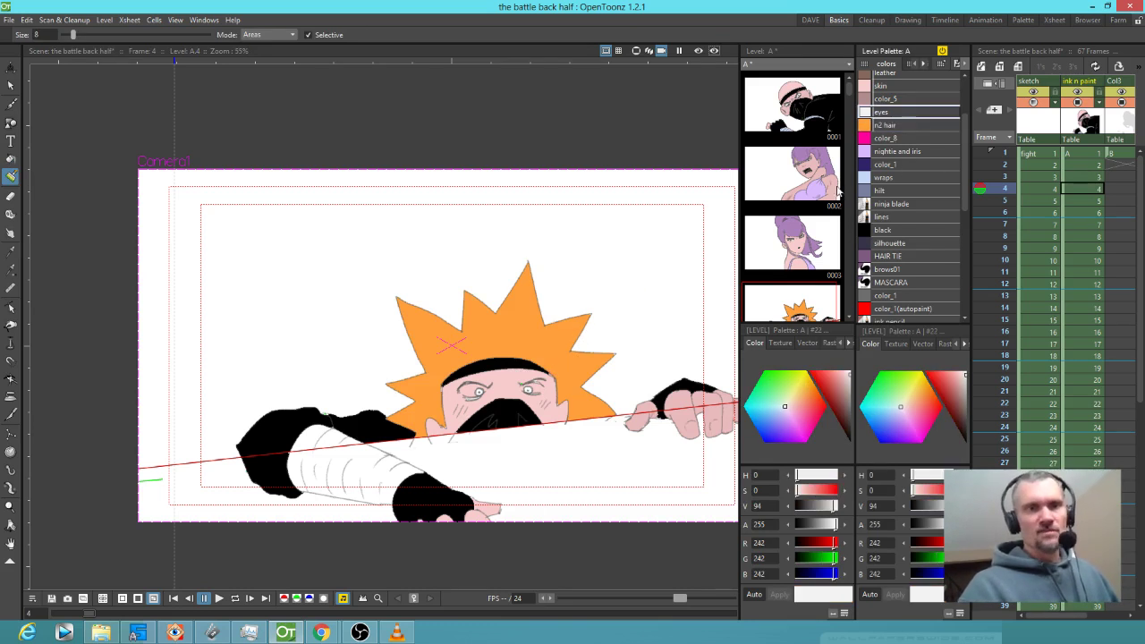
{"action": "left_click", "coordinate": [326, 34]}
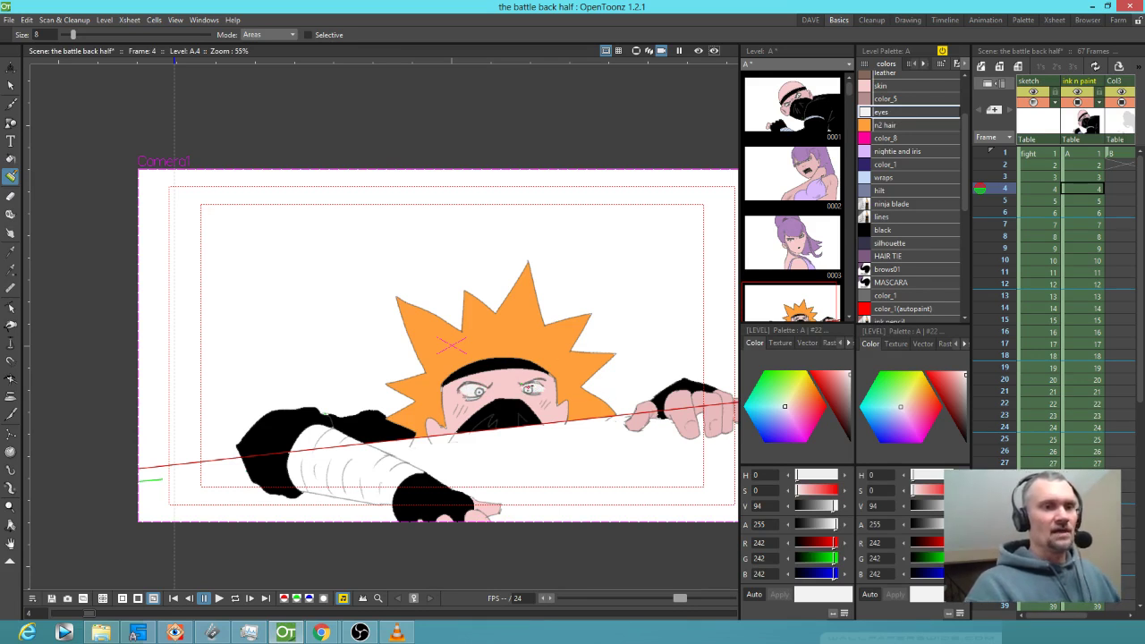
{"action": "left_click", "coordinate": [912, 152]}
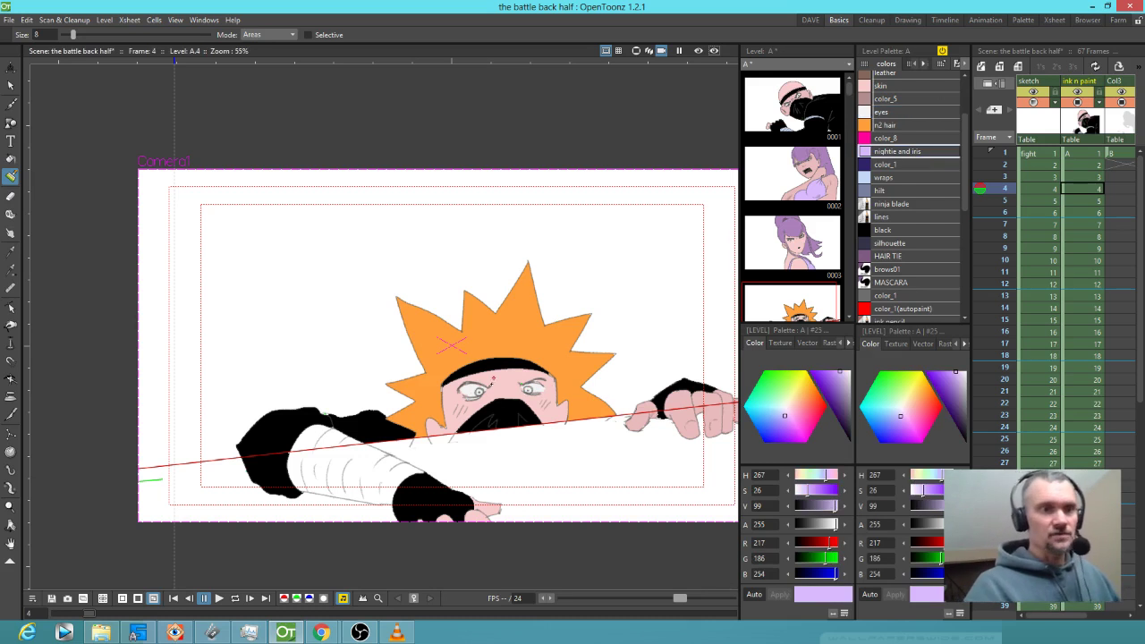
{"action": "left_click", "coordinate": [900, 167]}
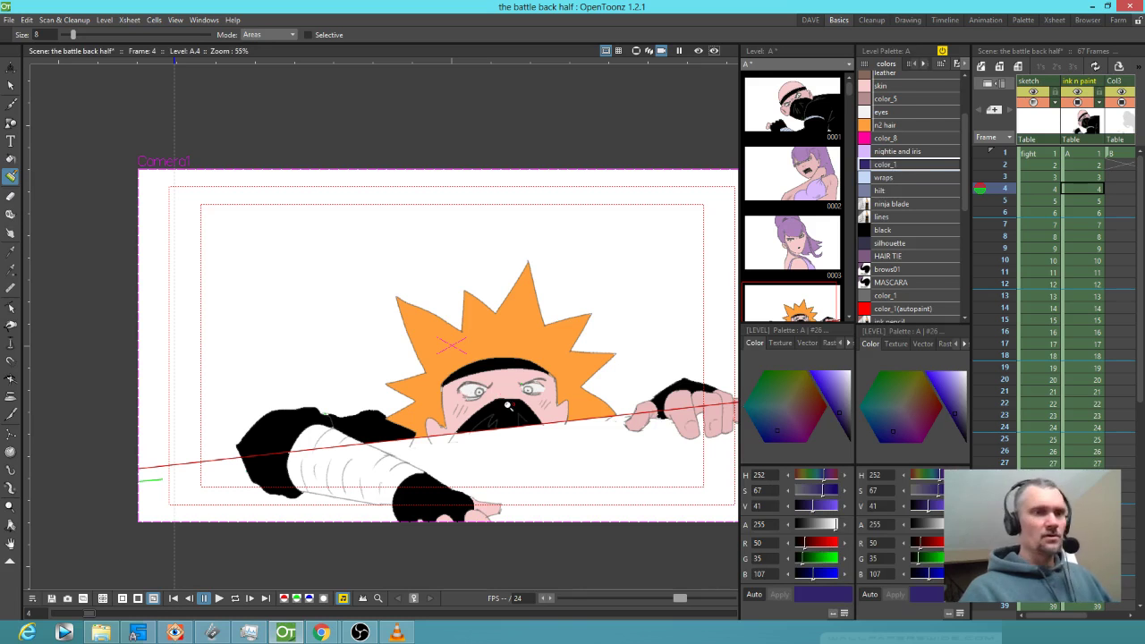
{"action": "scroll", "coordinate": [507, 406], "scroll_direction": "up", "scroll_amount": 6}
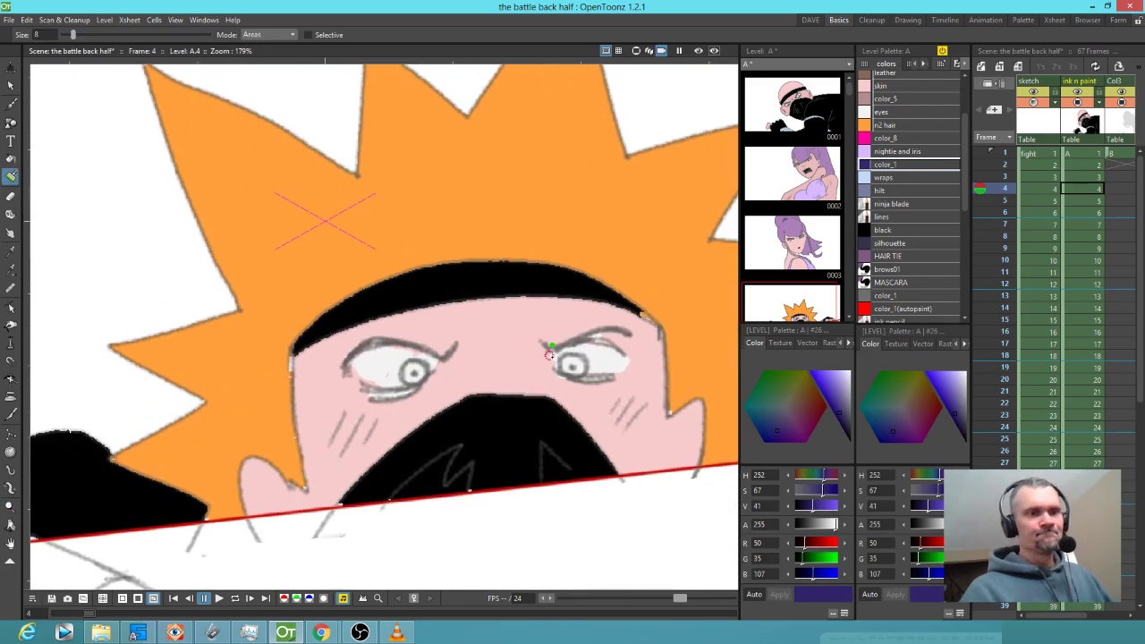
{"action": "left_click", "coordinate": [895, 112]}
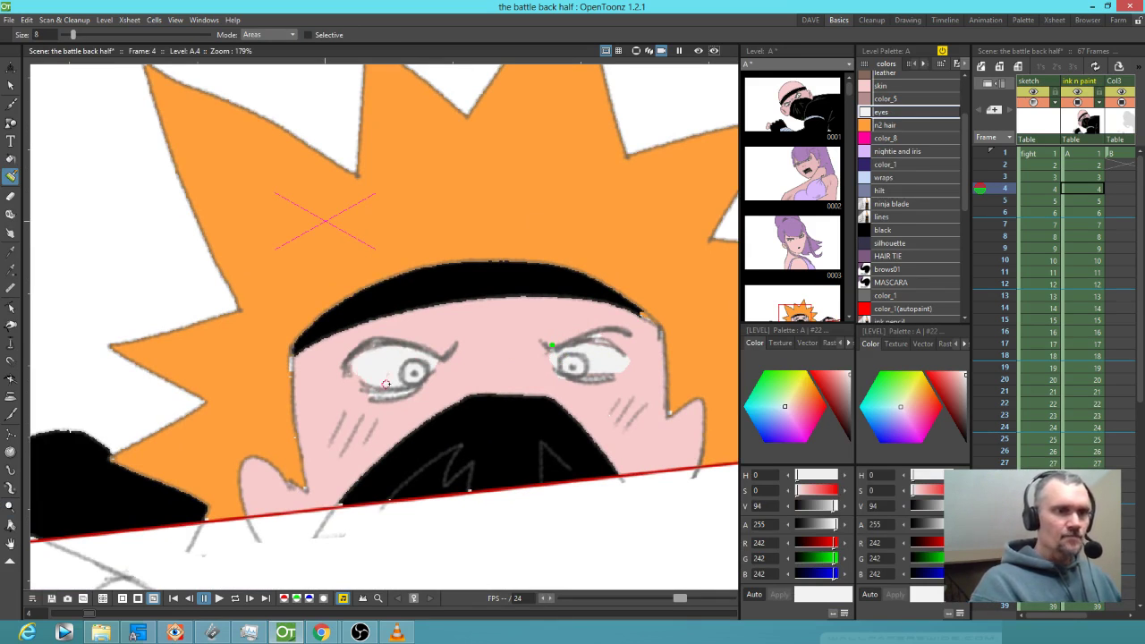
- Sample skin from the face and clean up the paint edges around the eyes
{"action": "key", "text": "k"}
{"action": "left_click", "coordinate": [434, 395]}
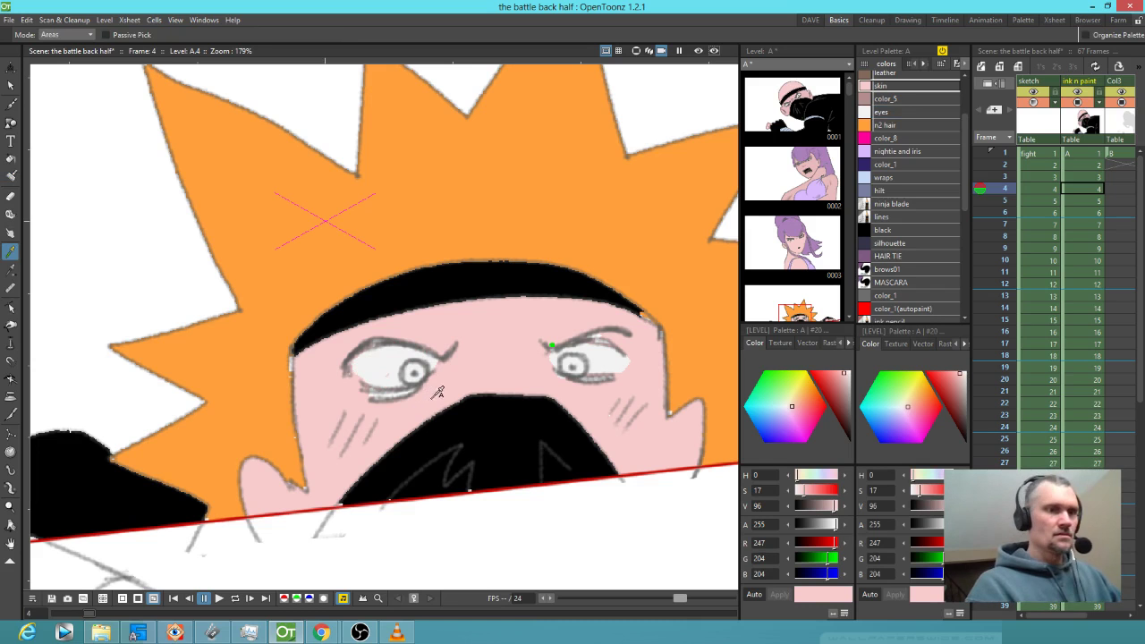
{"action": "key", "text": "f"}
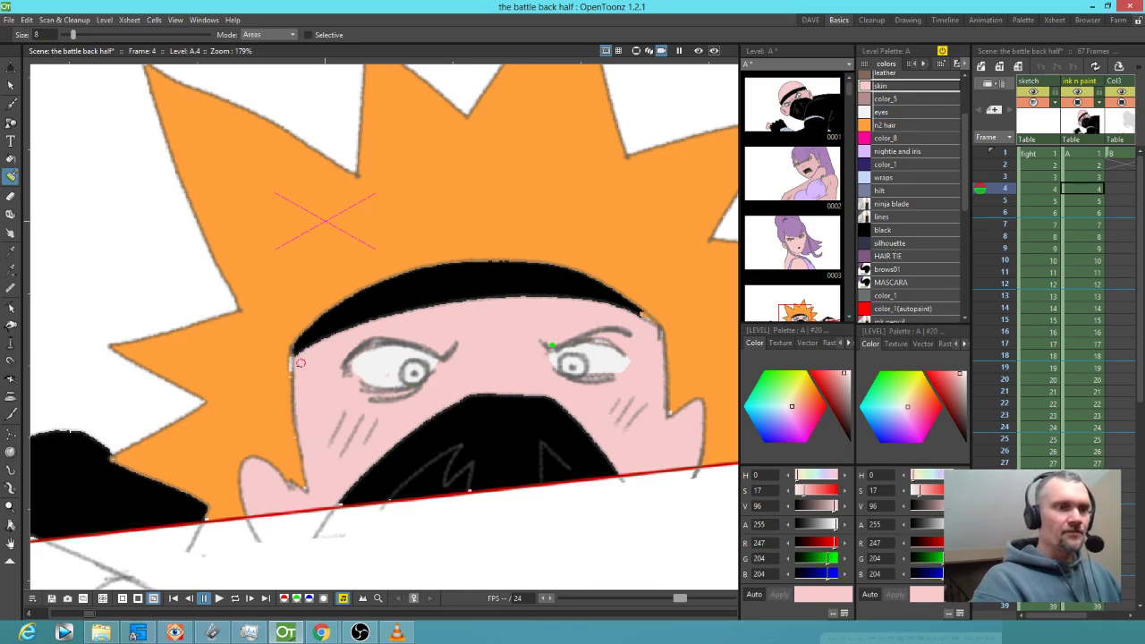
- Sample n2 hair from the hair and paint the gaps along the side of the face, at the temple and by the ear
{"action": "key", "text": "k"}
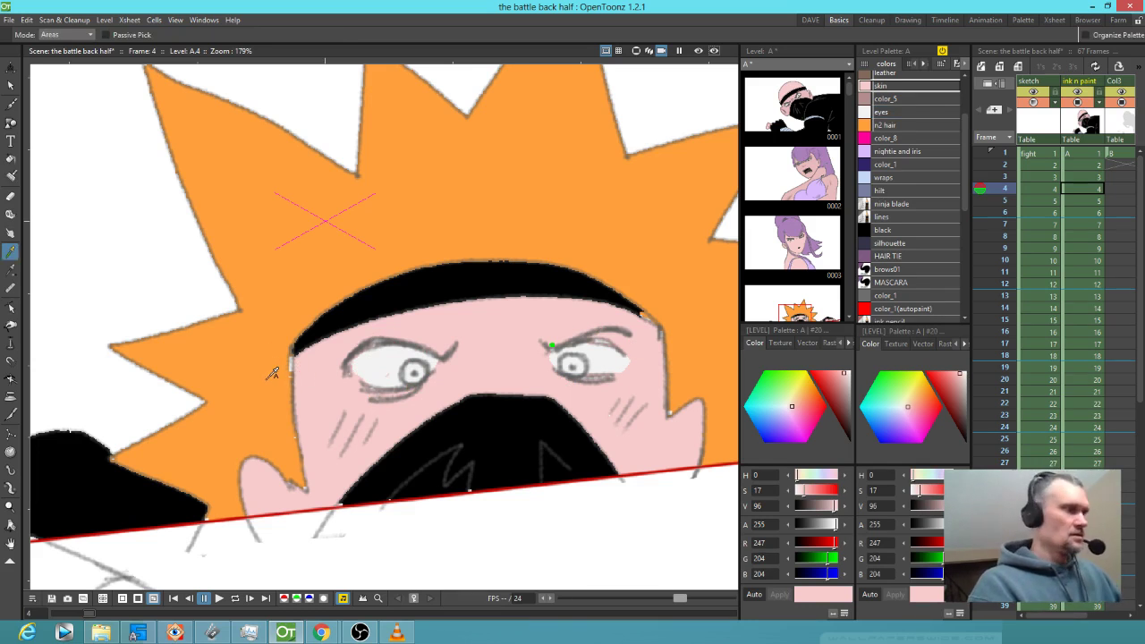
{"action": "left_click", "coordinate": [273, 372]}
{"action": "key", "text": "f"}
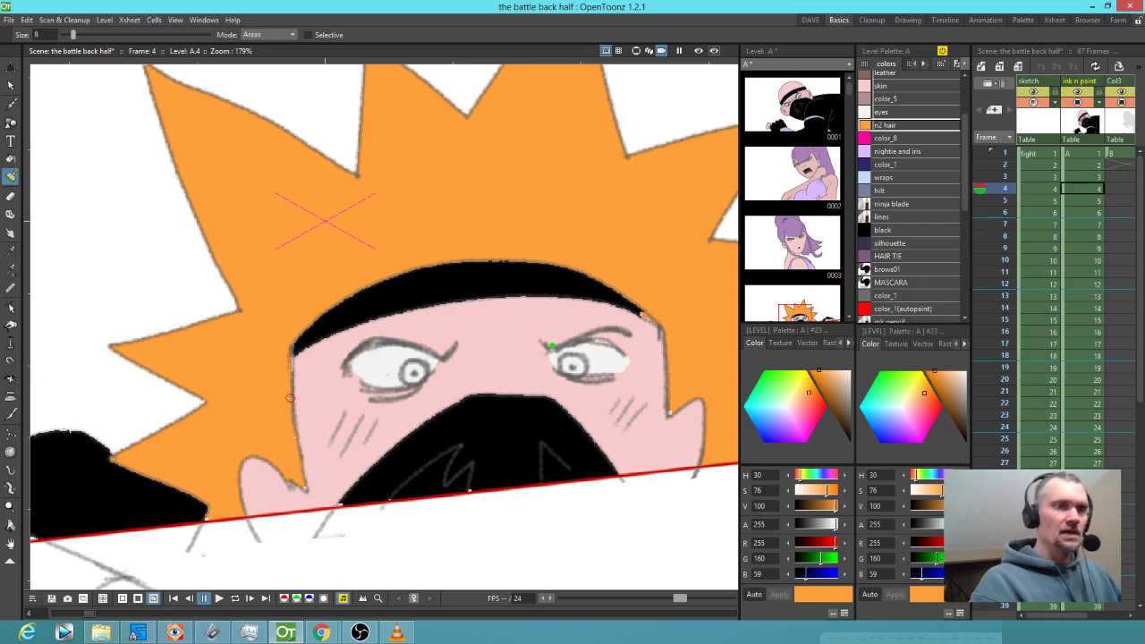
{"action": "left_click_drag", "start_coordinate": [513, 370], "coordinate": [535, 345]}
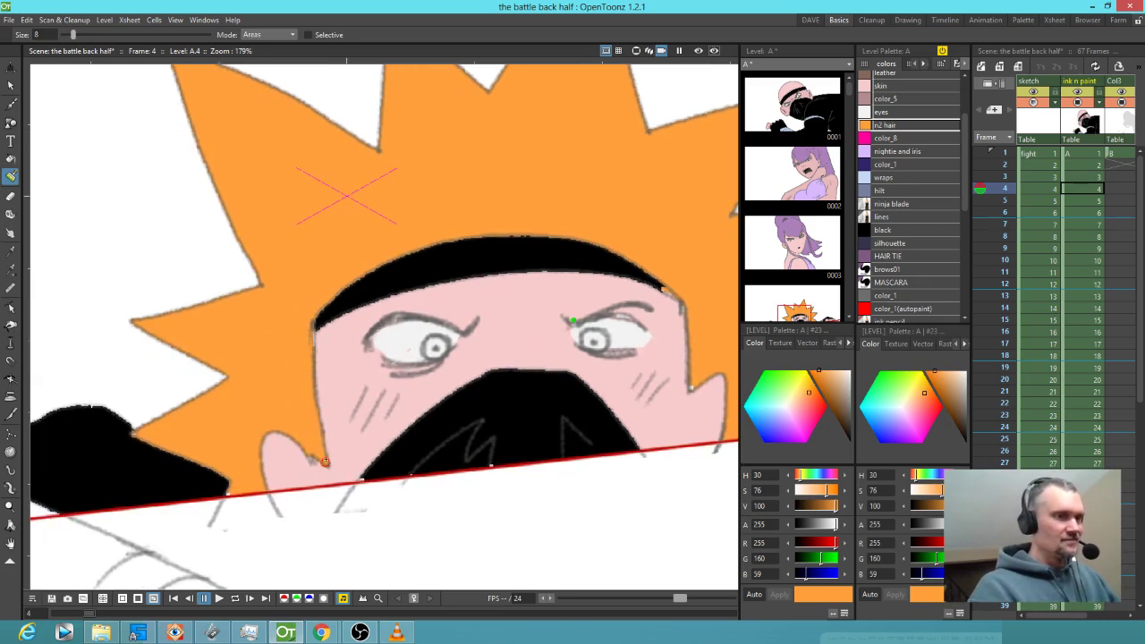
- Sample black from the face mask and touch up its remaining gaps
{"action": "key", "text": "k"}
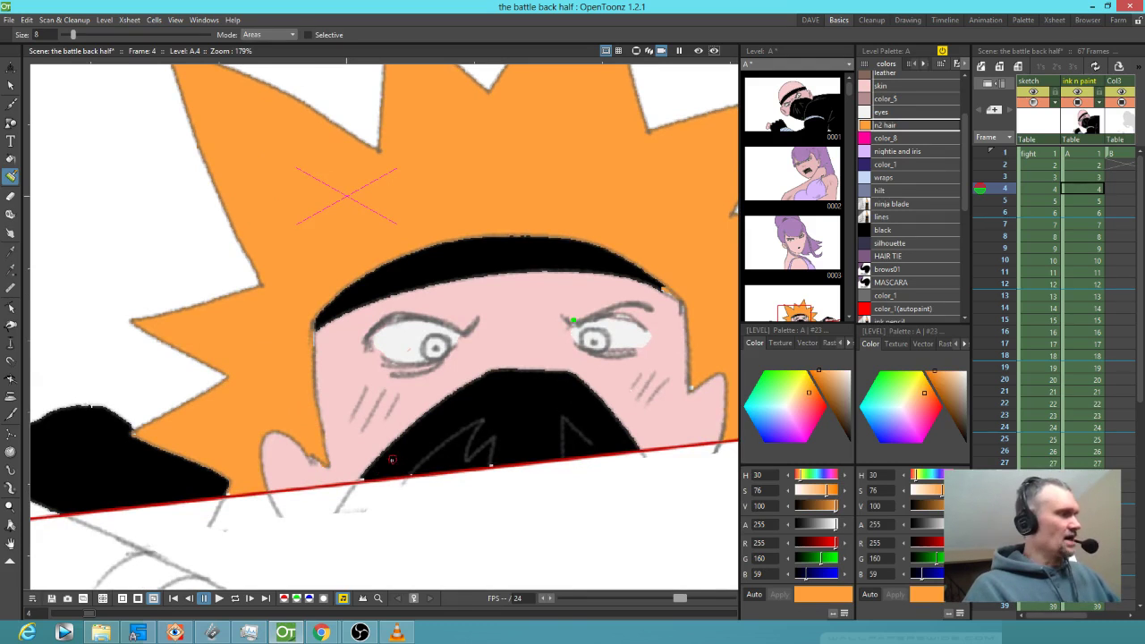
{"action": "left_click", "coordinate": [400, 452]}
{"action": "key", "text": "a"}
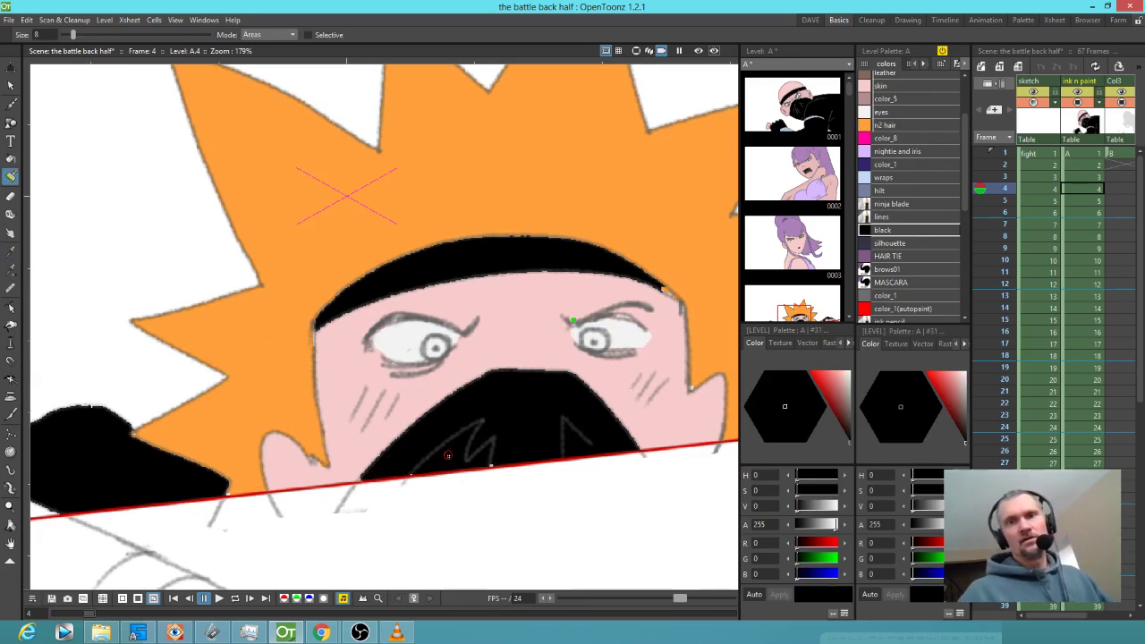
- Step through frames 1 to 4 of the ink n paint column to review the coloured drawings
{"action": "left_click", "coordinate": [1084, 154]}
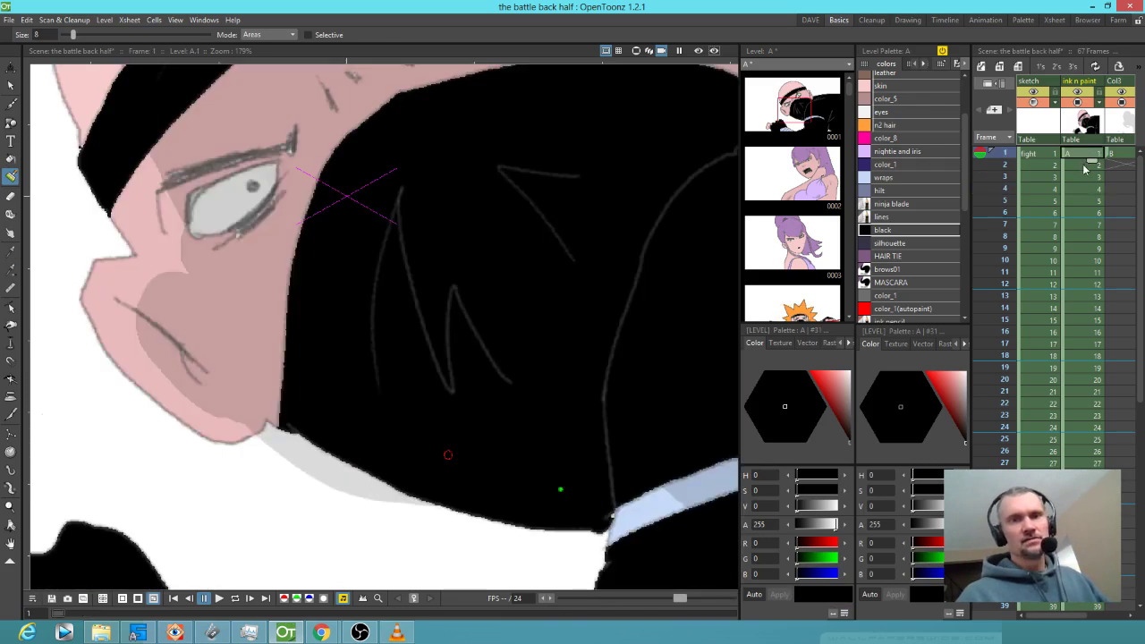
{"action": "left_click", "coordinate": [1086, 168]}
{"action": "left_click", "coordinate": [1081, 178]}
{"action": "left_click", "coordinate": [1083, 190]}
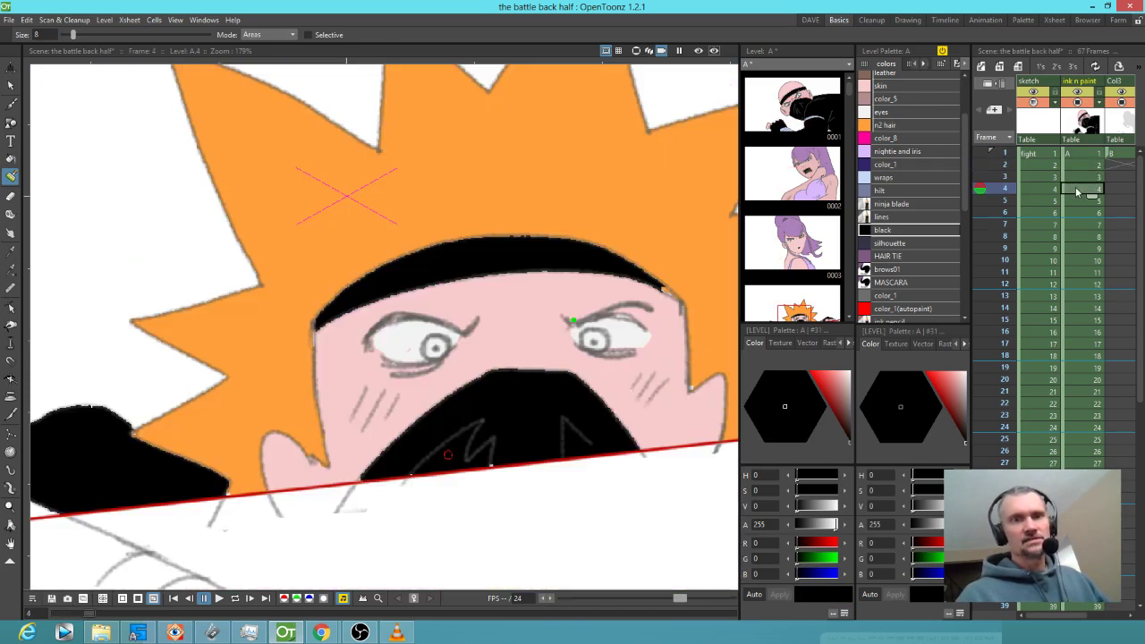
- Paint both irises on frame 4 with the wraps style and save all the work
{"action": "left_click", "coordinate": [899, 180]}
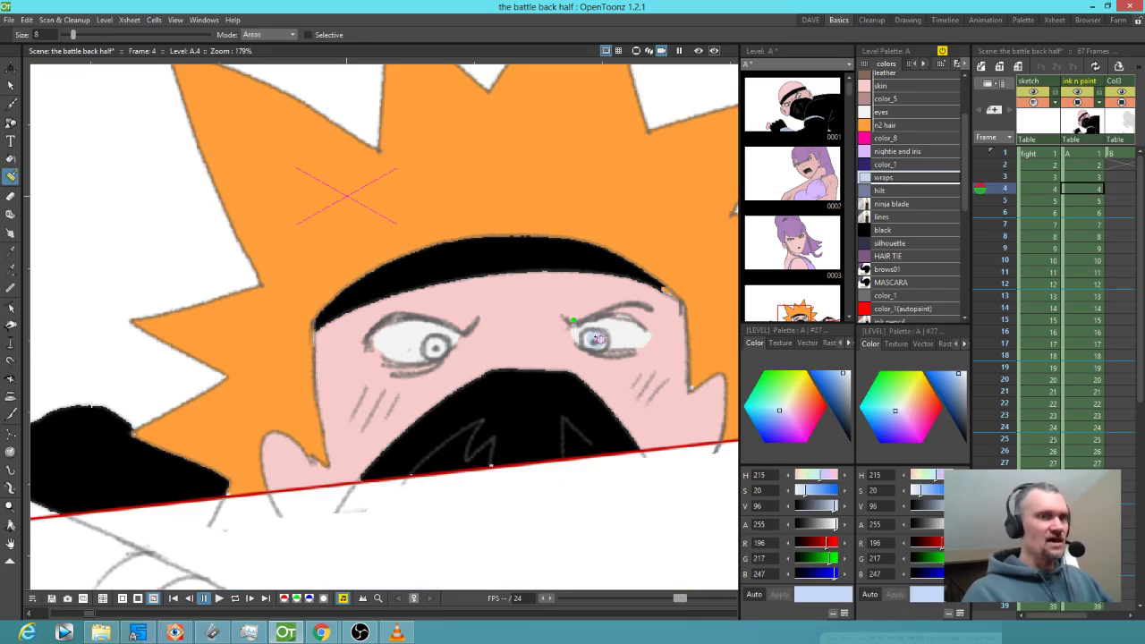
{"action": "left_click", "coordinate": [436, 349]}
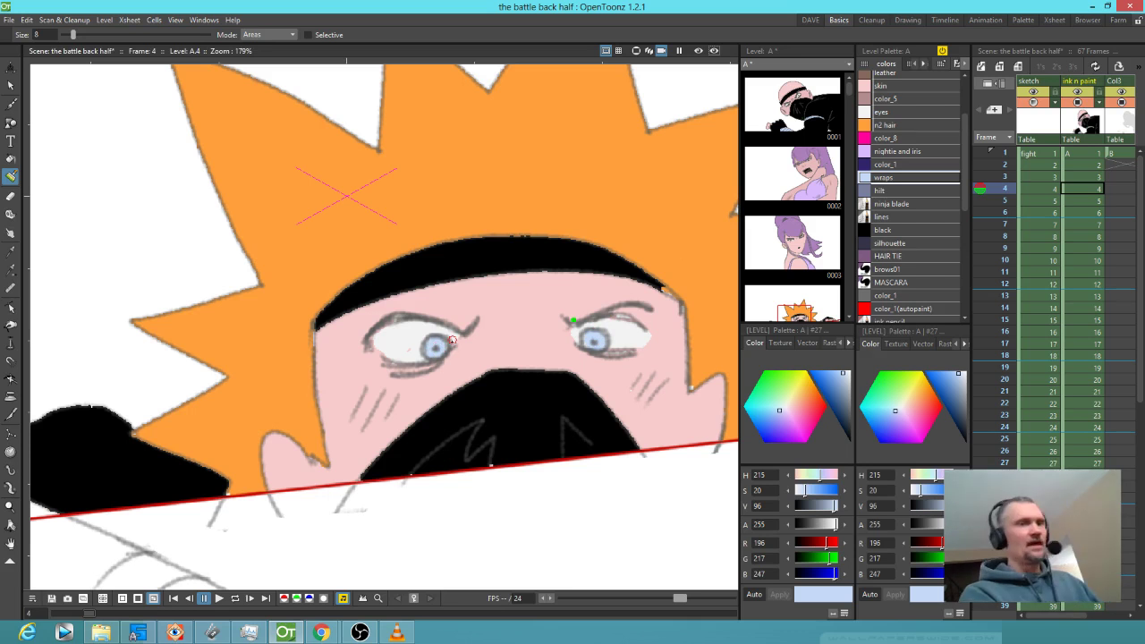
{"action": "key", "text": "ctrl+s"}
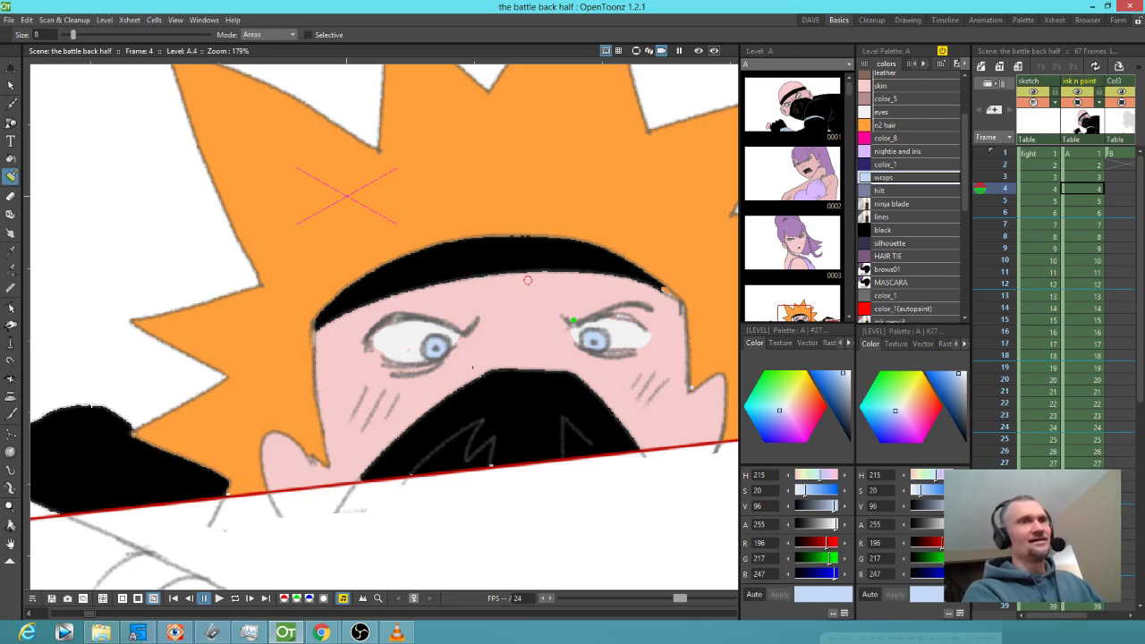
- Open the recent scene the battle.tnz and view frame 7 of the pencils column fitted in the viewer
{"action": "left_click", "coordinate": [8, 20]}
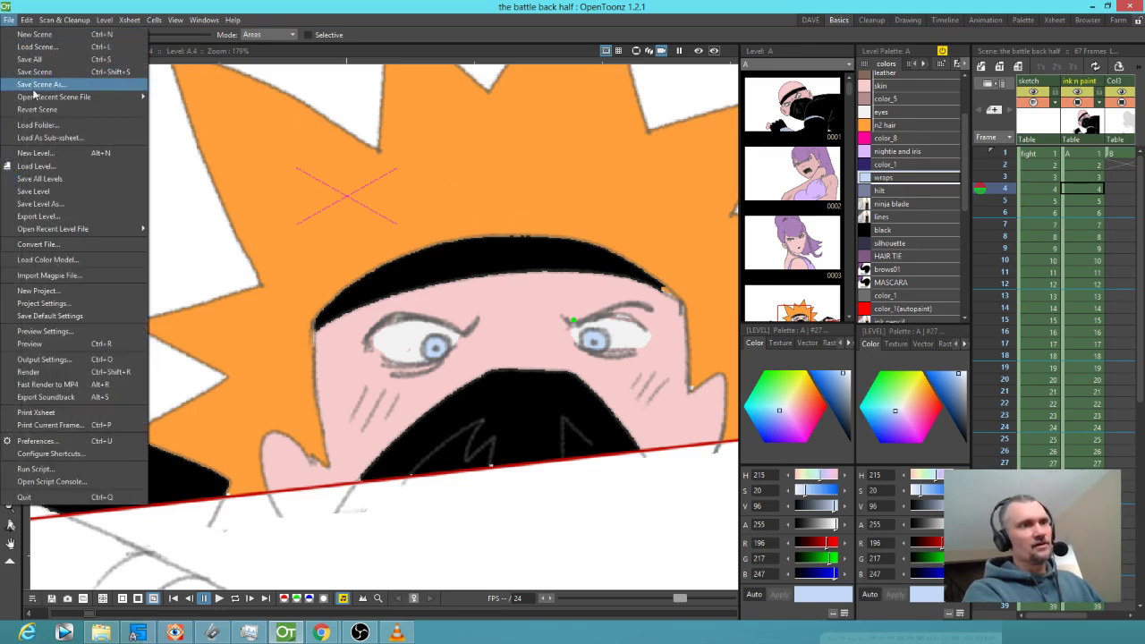
{"action": "mouse_move", "coordinate": [36, 99]}
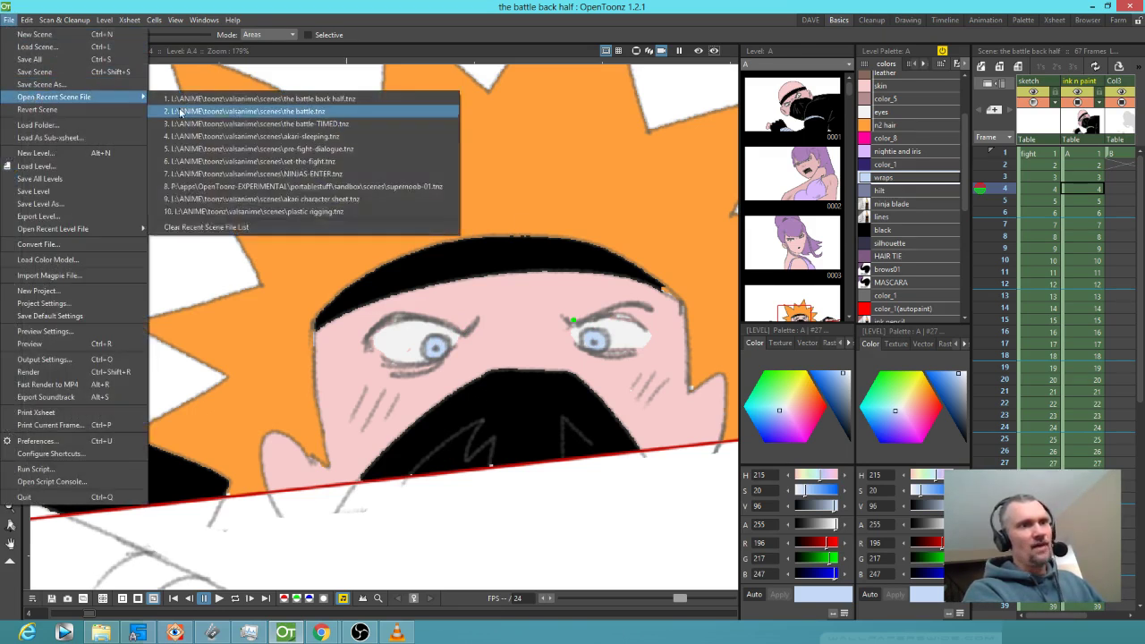
{"action": "left_click", "coordinate": [334, 110]}
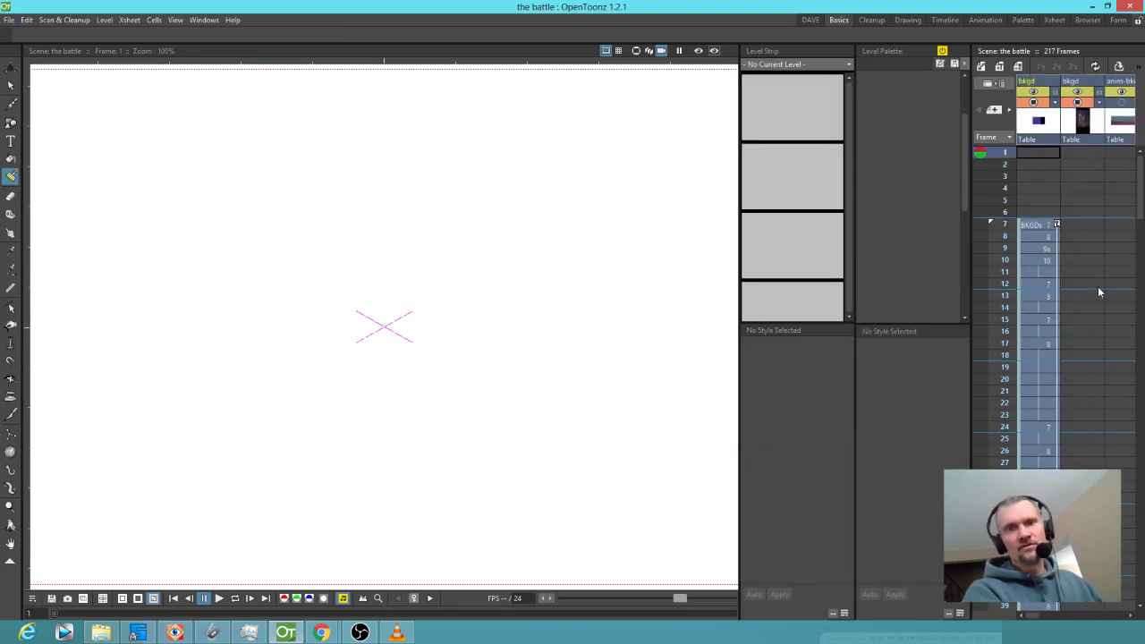
{"action": "scroll", "coordinate": [1049, 234], "scroll_direction": "right", "scroll_amount": 5}
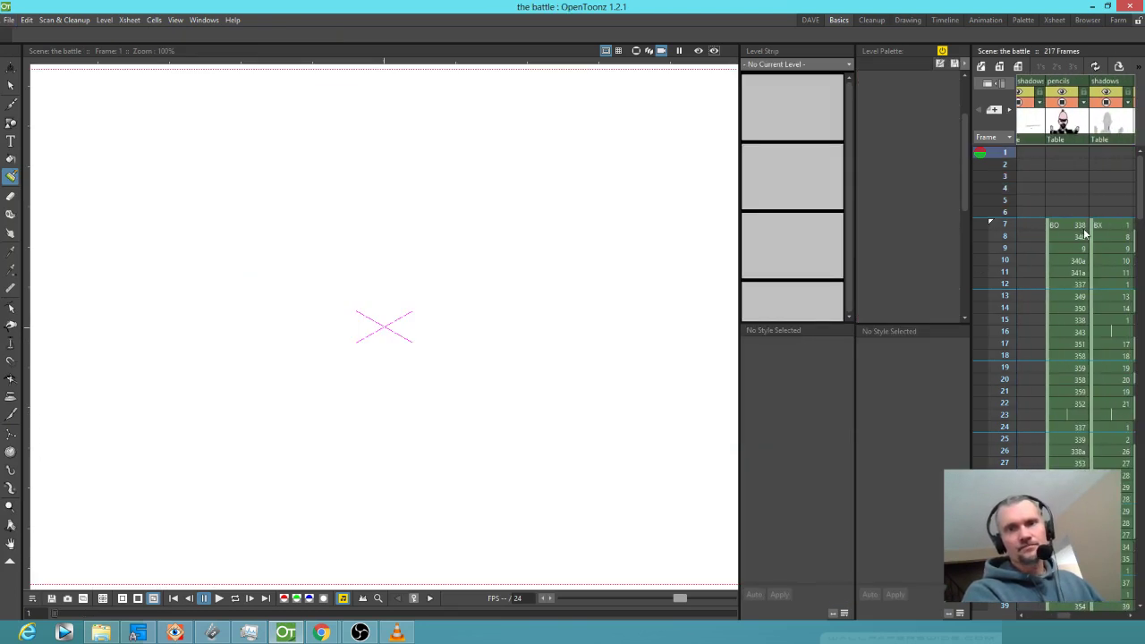
{"action": "left_click", "coordinate": [1005, 225]}
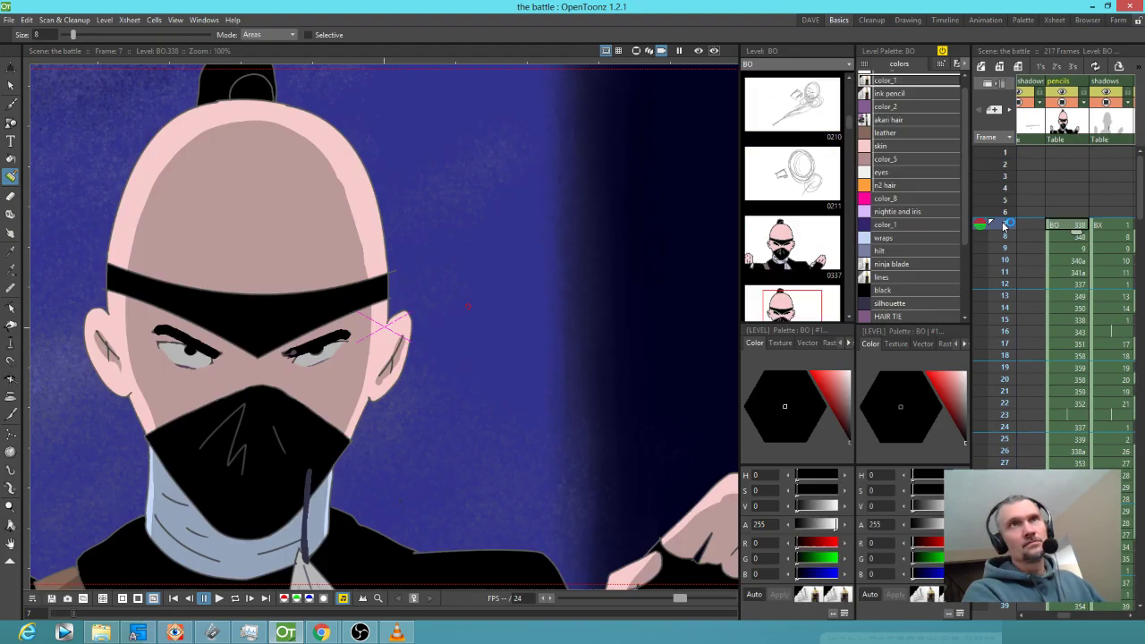
{"action": "key", "text": "alt+9"}
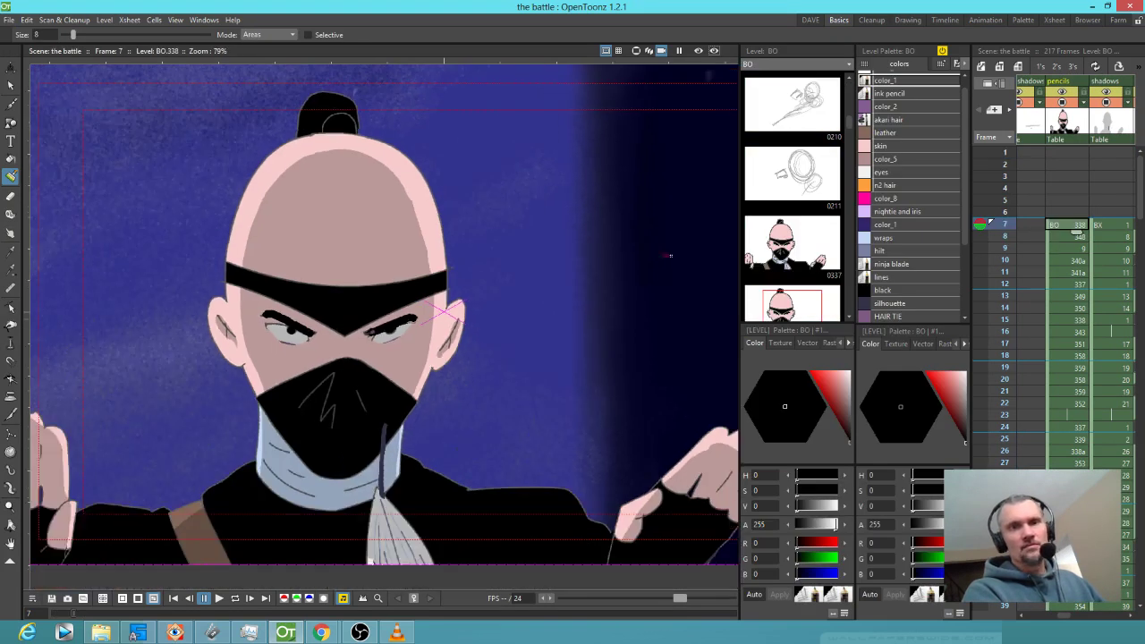
- Scrub through the battle scene from frame 7 to frame 92 to review the finished colouring and shadows
{"action": "left_click_drag", "start_coordinate": [1009, 231], "coordinate": [1005, 356]}
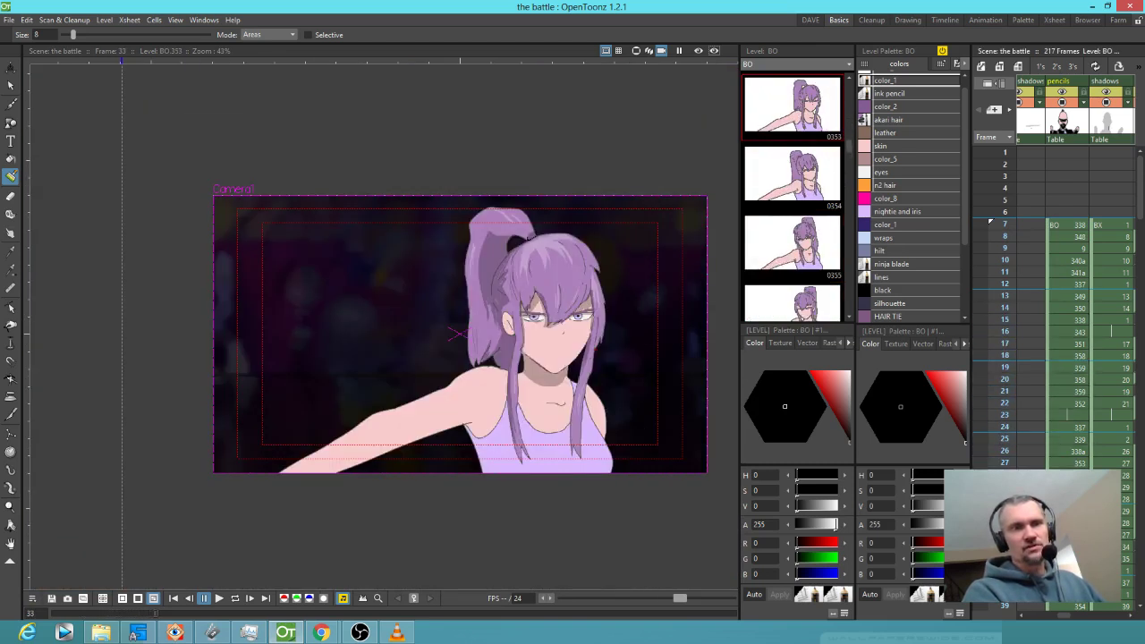
{"action": "scroll", "coordinate": [305, 340], "scroll_direction": "up", "scroll_amount": 2}
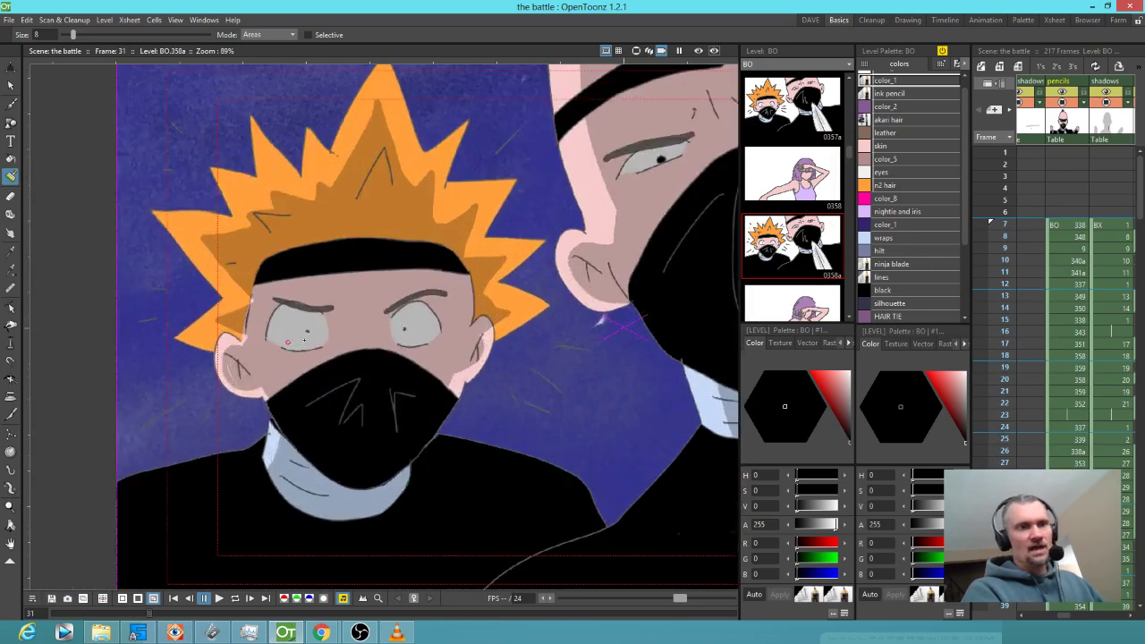
{"action": "scroll", "coordinate": [304, 338], "scroll_direction": "down", "scroll_amount": 2}
{"action": "scroll", "coordinate": [1067, 201], "scroll_direction": "down", "scroll_amount": 5}
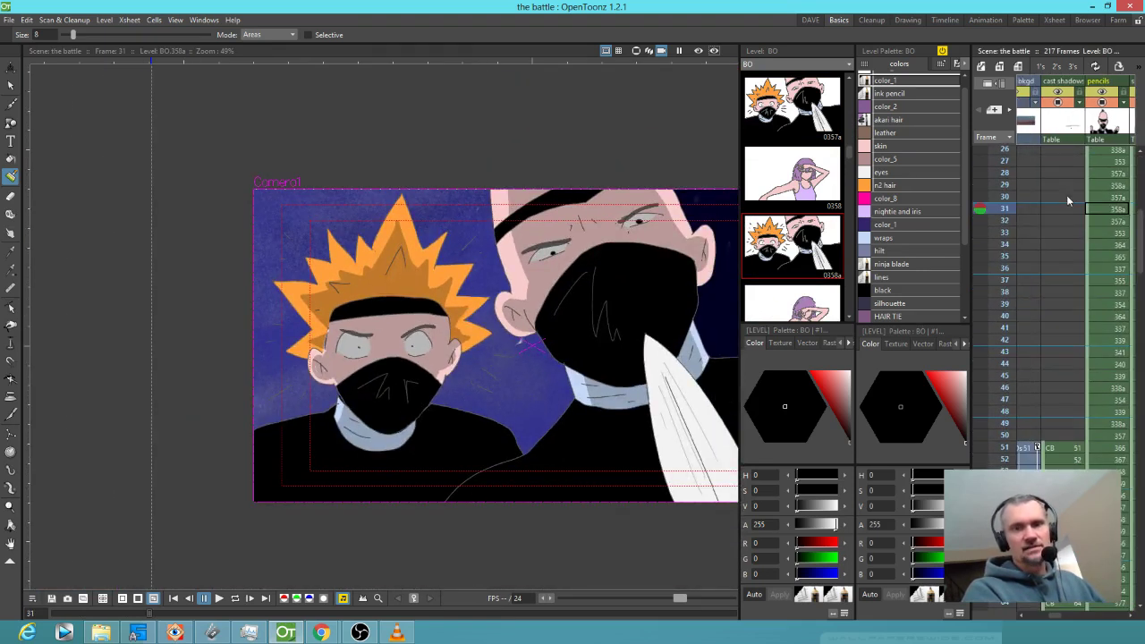
{"action": "left_click_drag", "start_coordinate": [1006, 213], "coordinate": [1000, 352]}
{"action": "mouse_move", "coordinate": [988, 412]}
{"action": "left_mouse_down"}
{"action": "mouse_move", "coordinate": [999, 356]}
{"action": "mouse_move", "coordinate": [1004, 510]}
{"action": "mouse_move", "coordinate": [1003, 197]}
{"action": "mouse_move", "coordinate": [987, 458]}
{"action": "mouse_move", "coordinate": [1009, 414]}
{"action": "mouse_move", "coordinate": [1043, 512]}
{"action": "left_mouse_up"}
{"action": "scroll", "coordinate": [1052, 432], "scroll_direction": "down", "scroll_amount": 5}
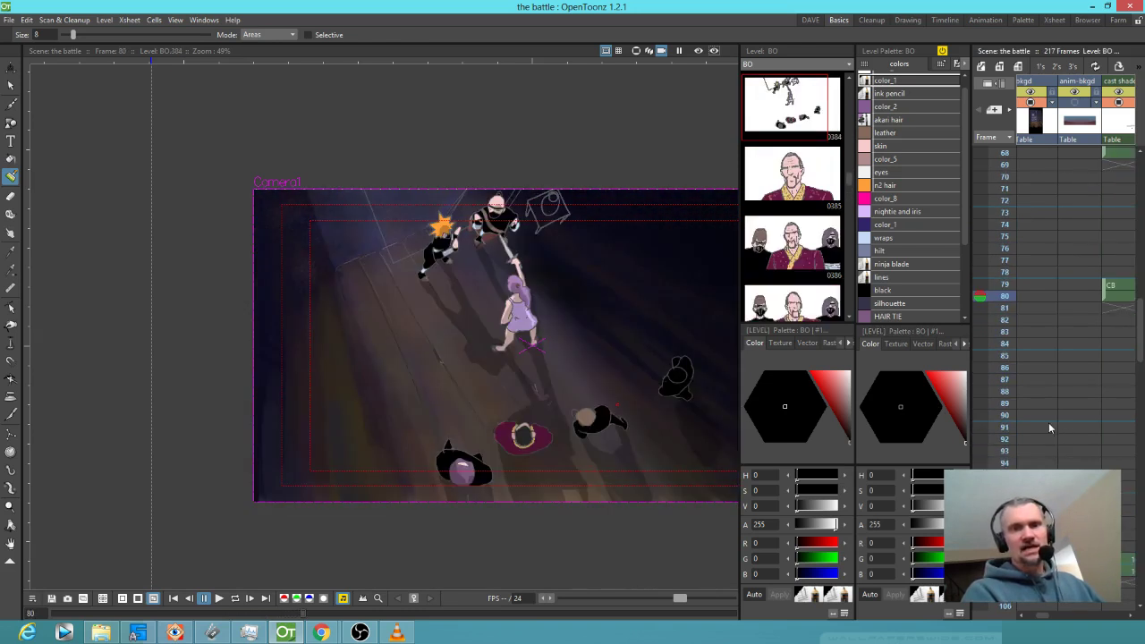
{"action": "left_click_drag", "start_coordinate": [1004, 312], "coordinate": [999, 440]}
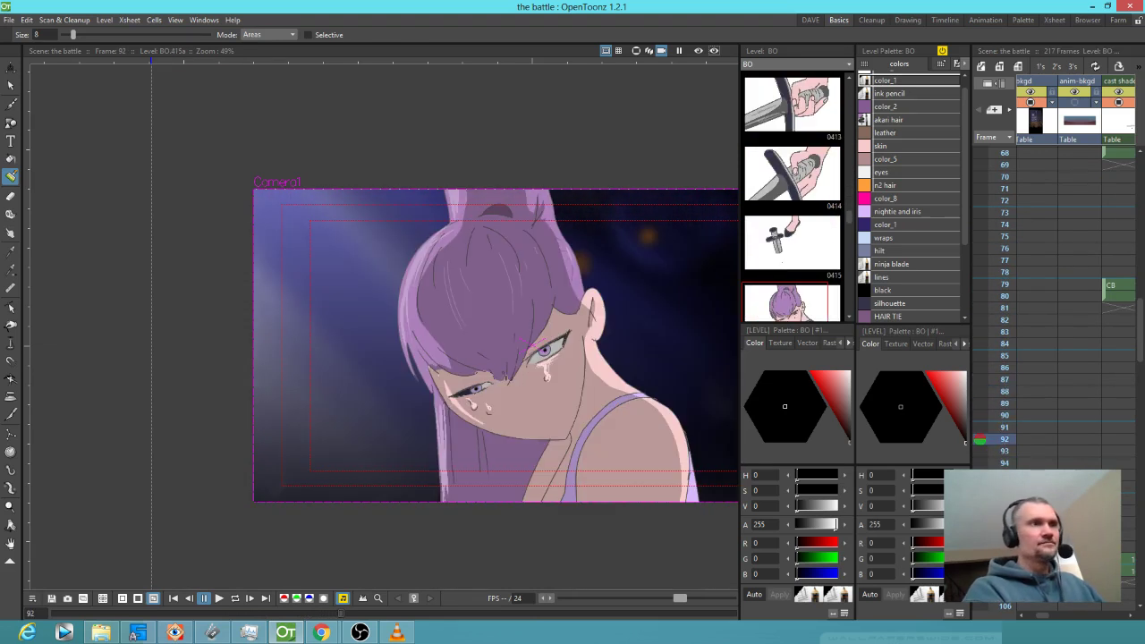
- Reopen the recent scene the battle back half.tnz
{"action": "left_click", "coordinate": [7, 19]}
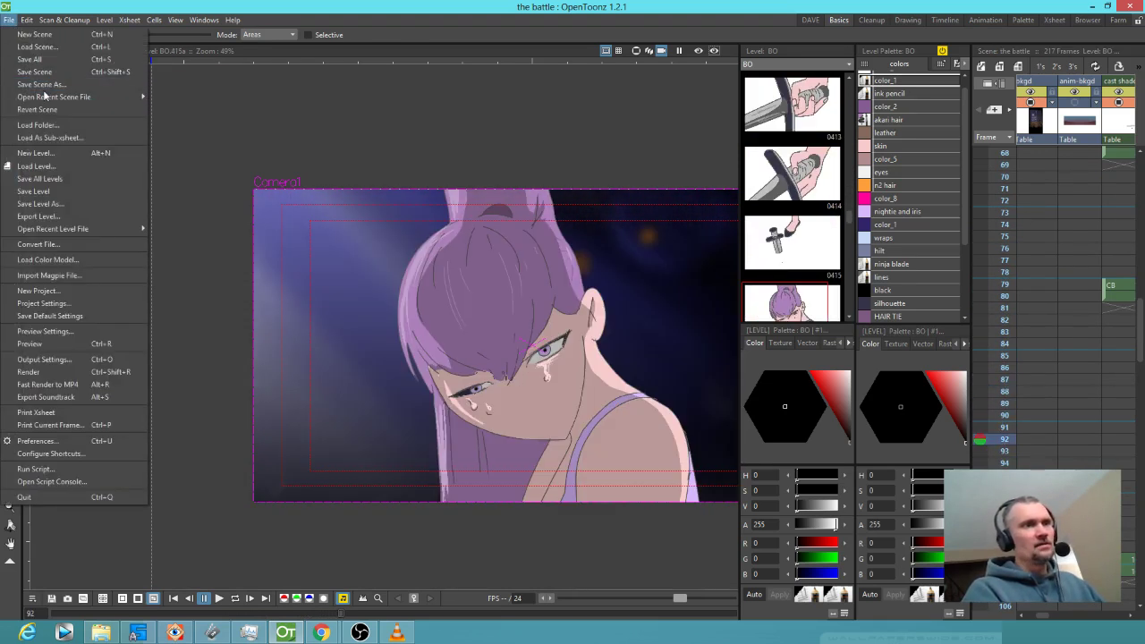
{"action": "mouse_move", "coordinate": [108, 97]}
{"action": "left_click", "coordinate": [256, 111]}
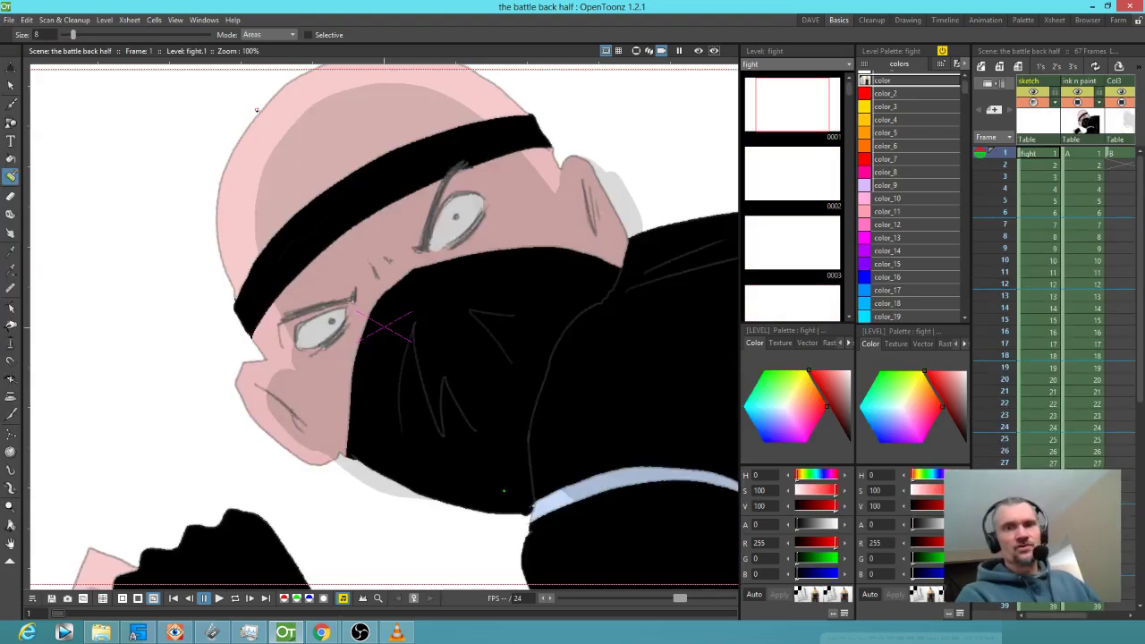
- Examine frames 19 and 10 of the ink n paint column and step back to the coloured drawing on frame 4
{"action": "left_click", "coordinate": [1090, 368]}
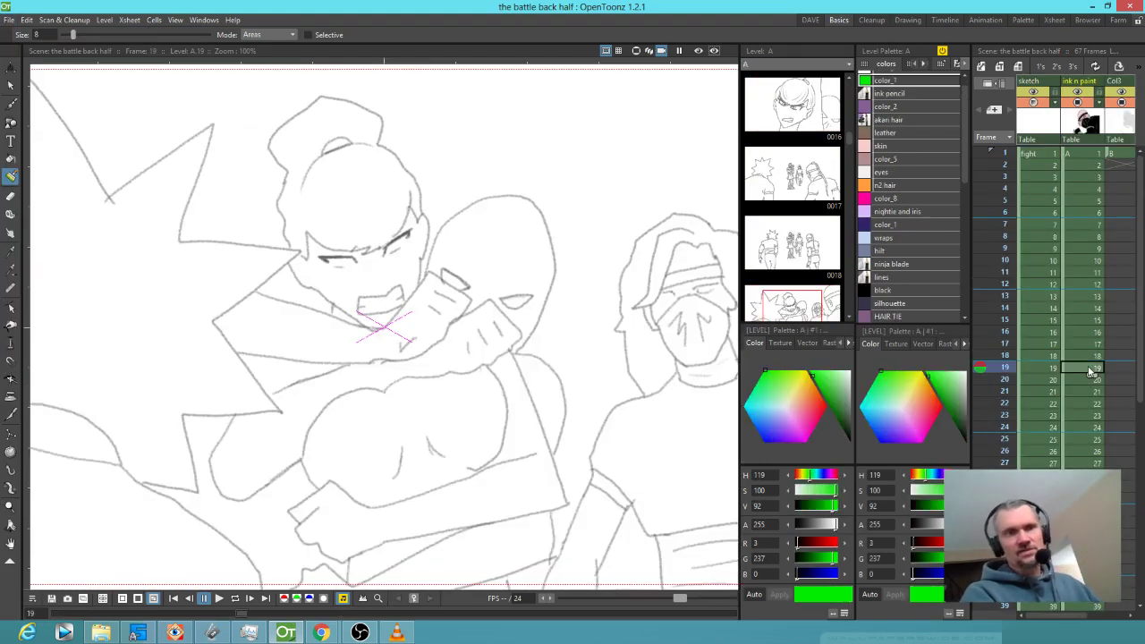
{"action": "left_click", "coordinate": [1084, 259]}
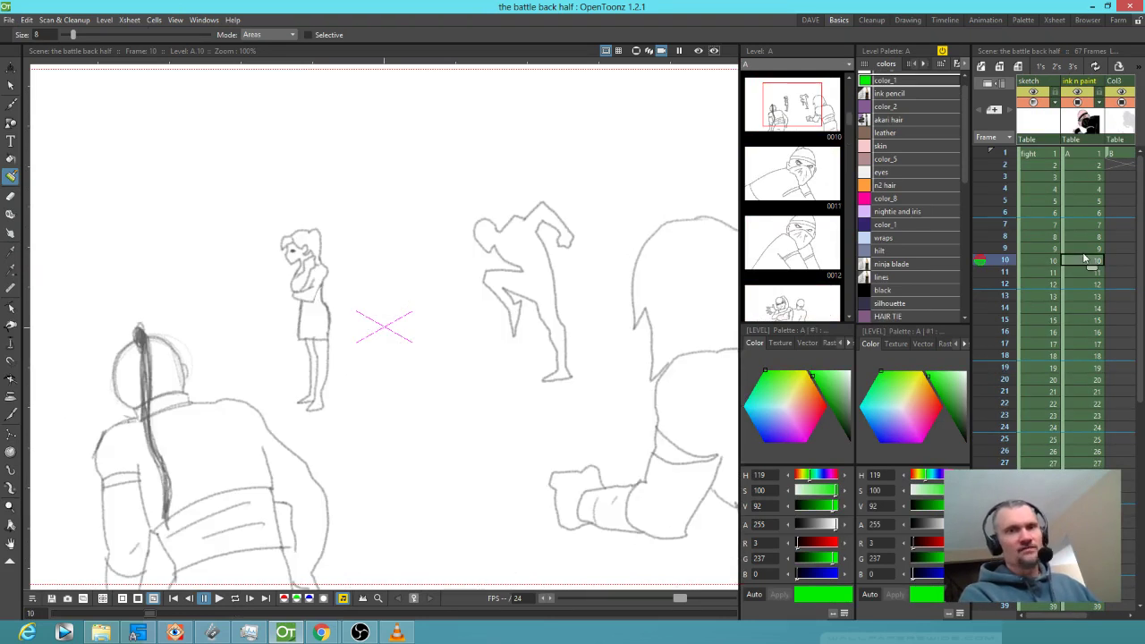
{"action": "key", "text": "Up"}
{"action": "key", "text": "Up"}
{"action": "key", "text": "Up"}
{"action": "key", "text": "Up"}
{"action": "key", "text": "Up"}
{"action": "key", "text": "Up"}
{"action": "key", "text": "Up"}
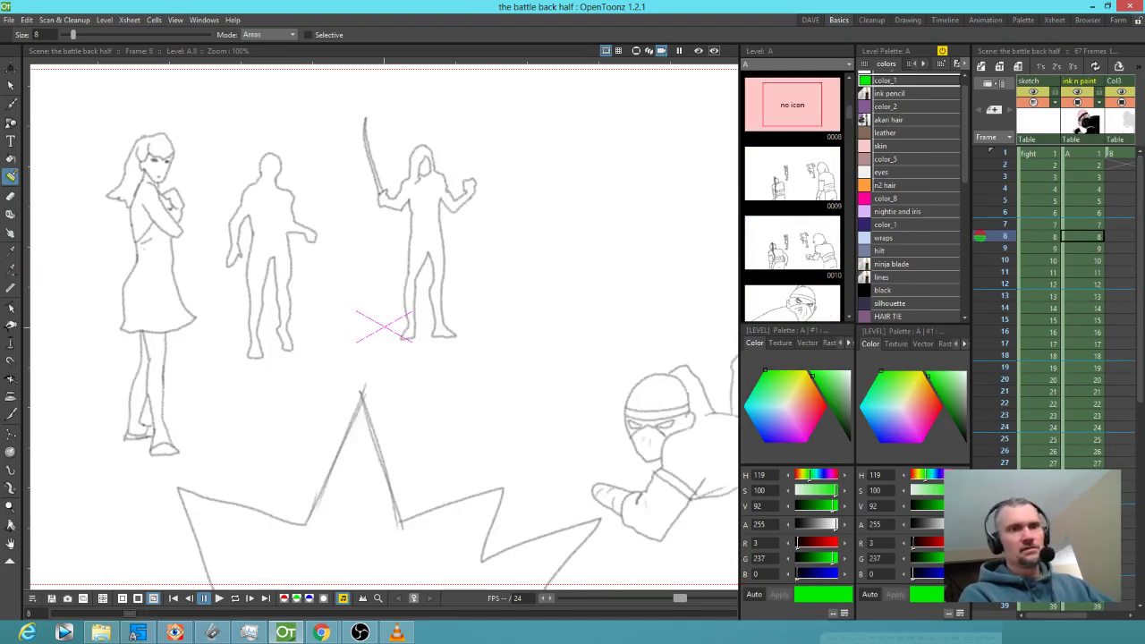
{"action": "key", "text": "Down"}
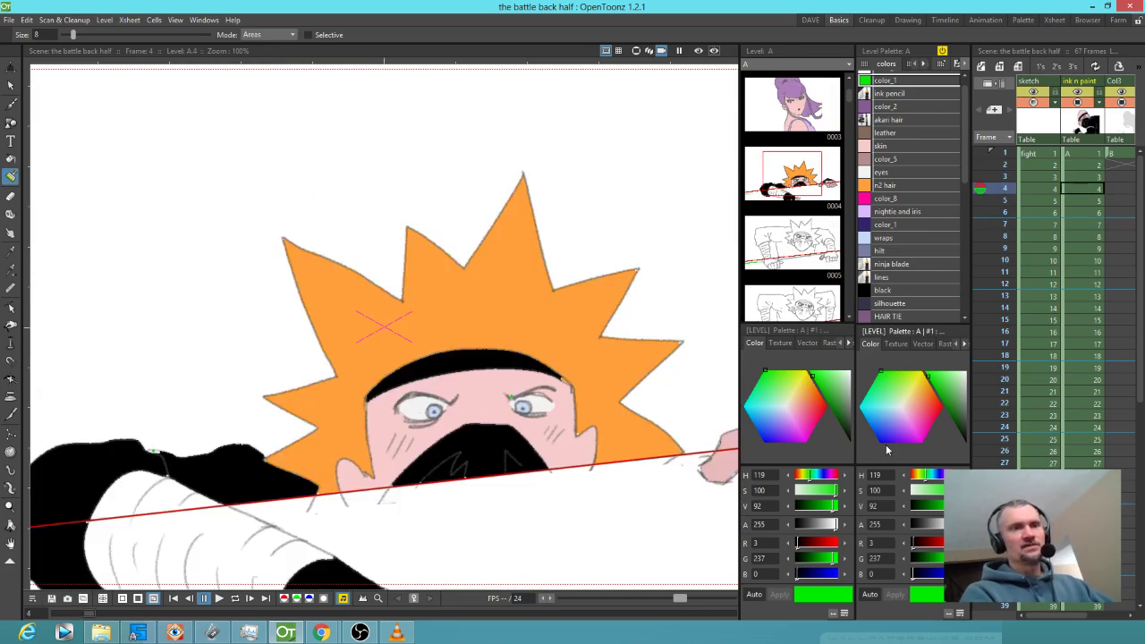
{"action": "scroll", "coordinate": [555, 403], "scroll_direction": "down", "scroll_amount": 3}
{"action": "scroll", "coordinate": [629, 414], "scroll_direction": "up", "scroll_amount": 3}
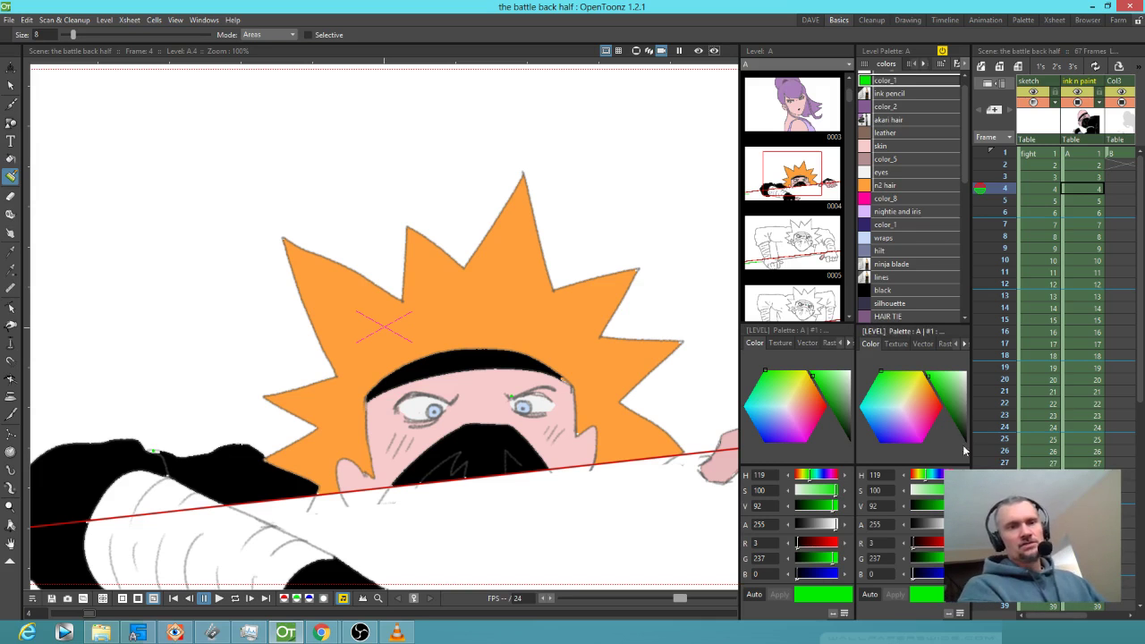
{"action": "scroll", "coordinate": [593, 356], "scroll_direction": "down", "scroll_amount": 2}
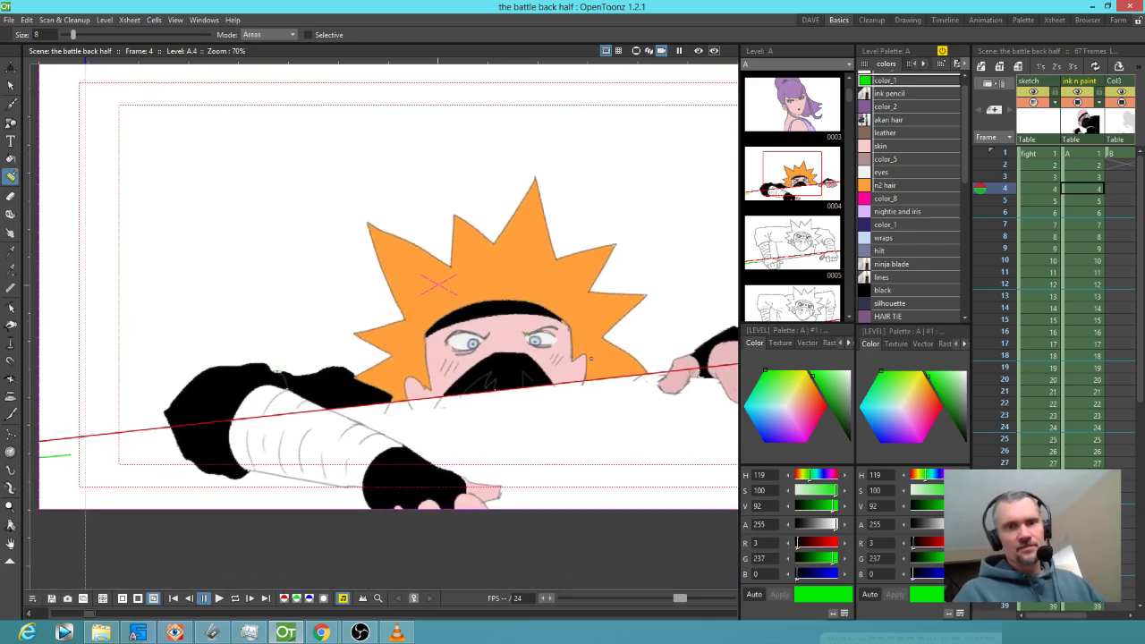
- On frame 5 of the ink n paint column, fill both gloves and the torso strip beneath the red line with black
{"action": "left_click", "coordinate": [1083, 201]}
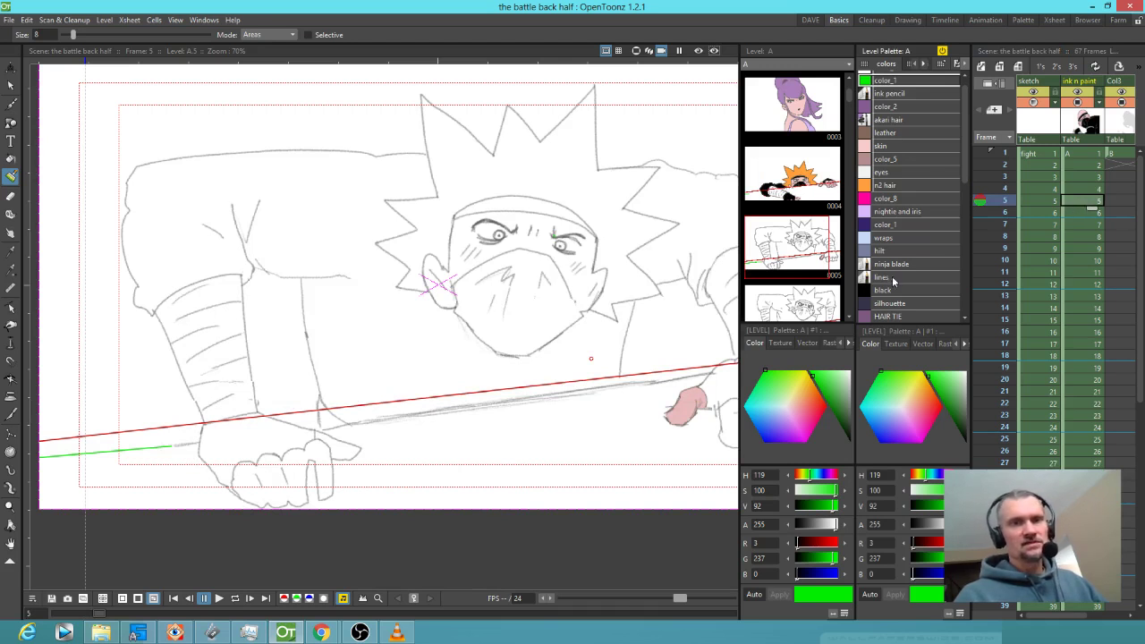
{"action": "left_click", "coordinate": [893, 290]}
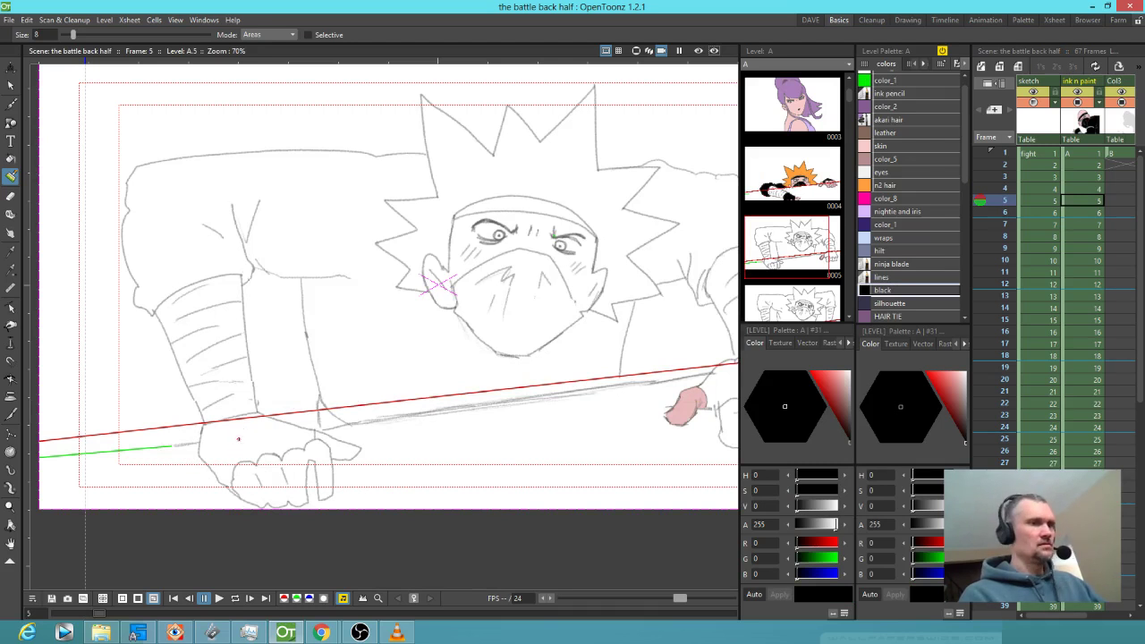
{"action": "key", "text": "f"}
{"action": "left_click", "coordinate": [255, 431]}
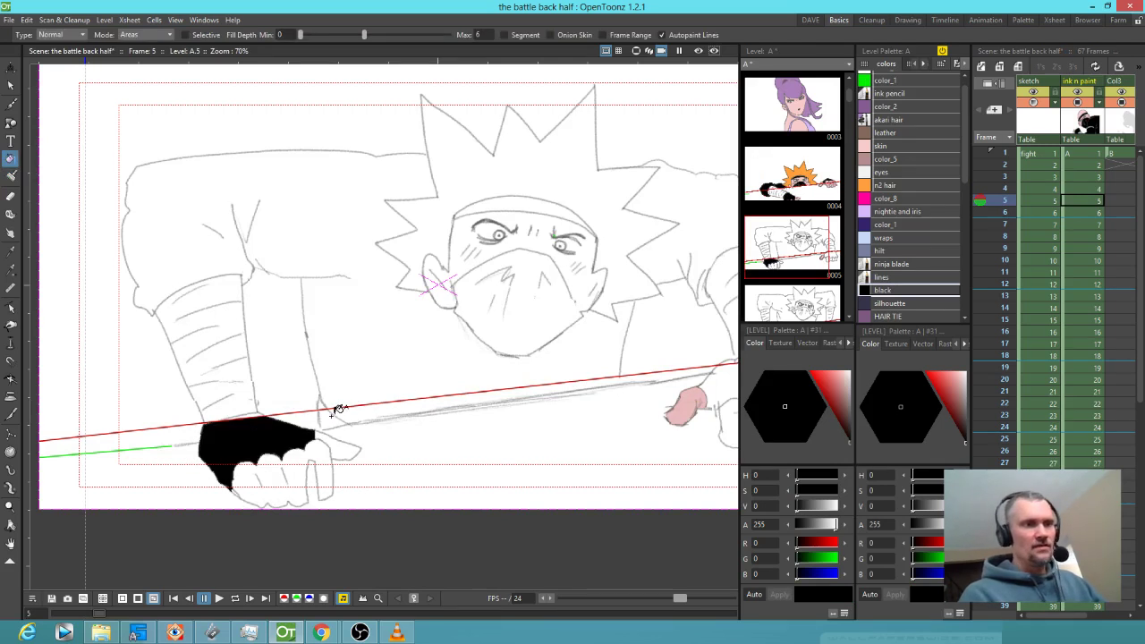
{"action": "left_click", "coordinate": [357, 411]}
{"action": "left_click_drag", "start_coordinate": [610, 434], "coordinate": [424, 466]}
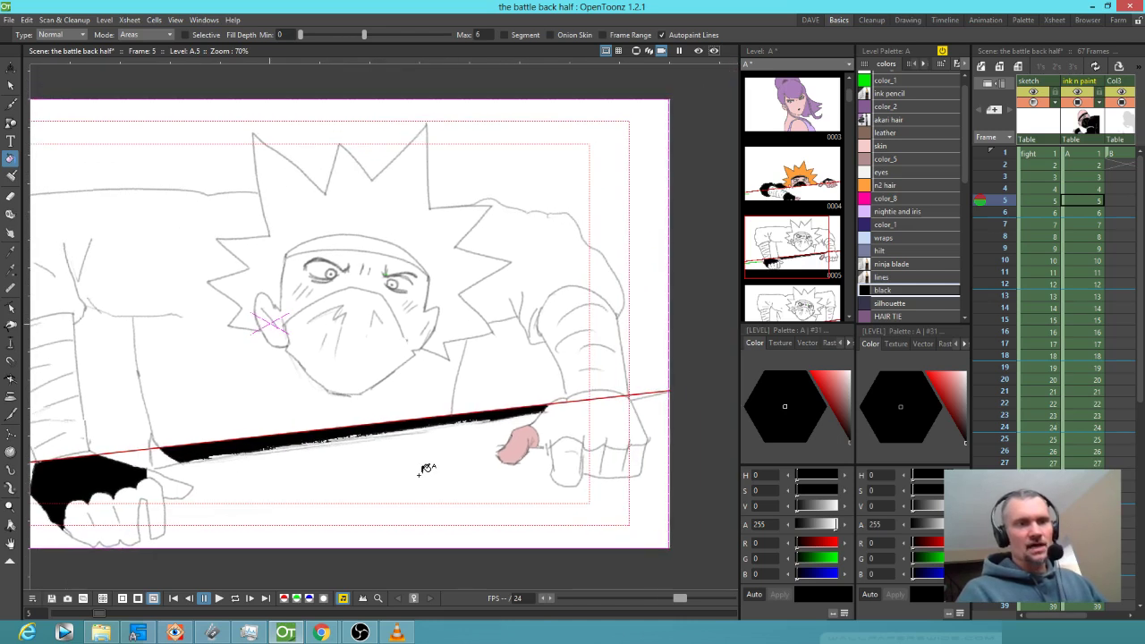
{"action": "left_click", "coordinate": [609, 407]}
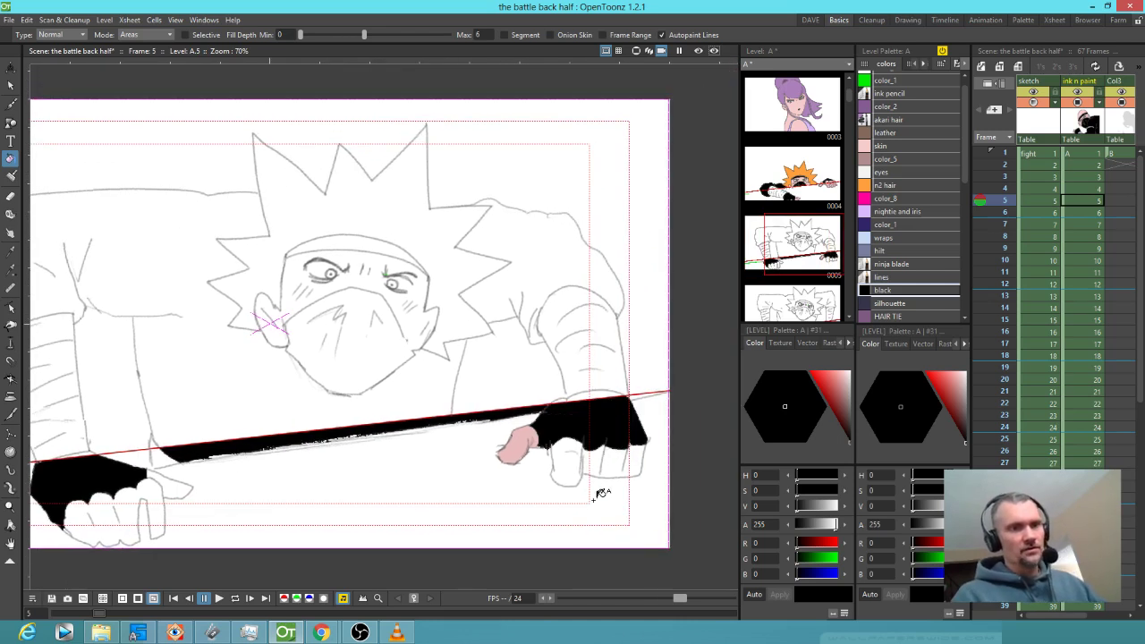
- Flip to frame 6 and fill one forearm wrap and the other arm's wrist section below the red line with wraps
{"action": "key", "text": "comma"}
{"action": "key", "text": "period"}
{"action": "key", "text": "period"}
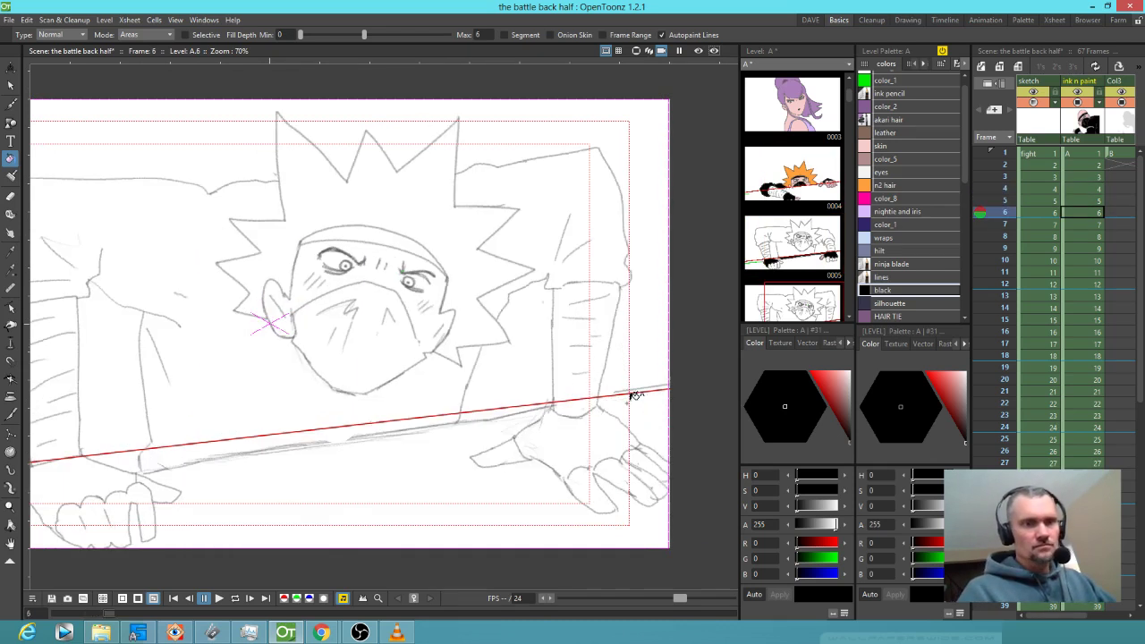
{"action": "left_click", "coordinate": [886, 238]}
{"action": "left_click", "coordinate": [578, 407]}
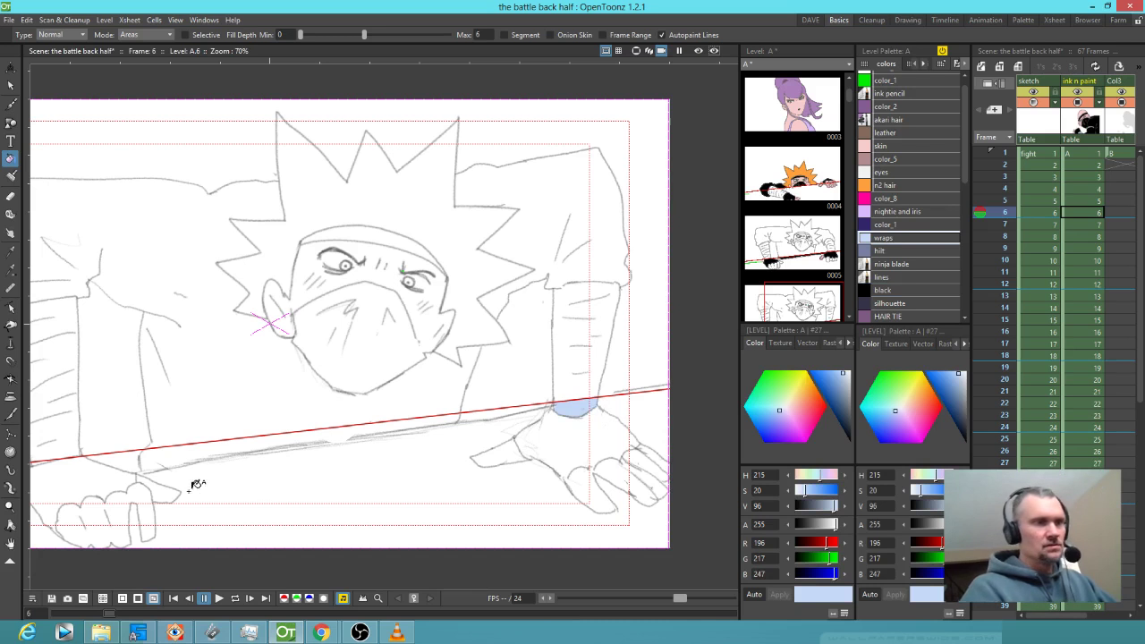
{"action": "left_click_drag", "start_coordinate": [80, 489], "coordinate": [201, 465]}
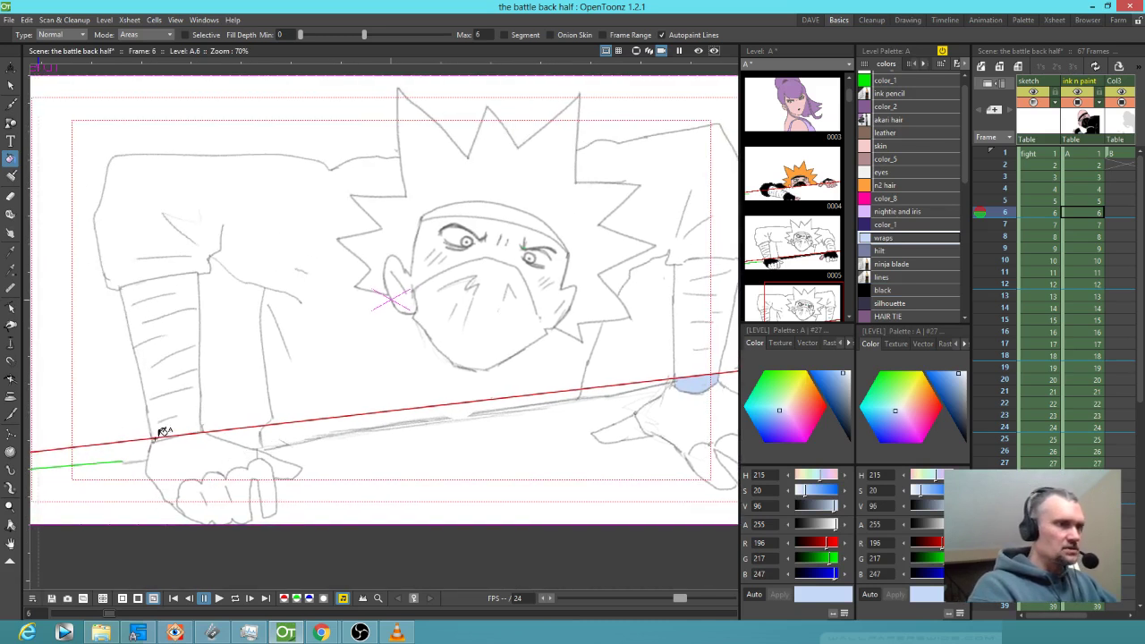
{"action": "left_click", "coordinate": [196, 407]}
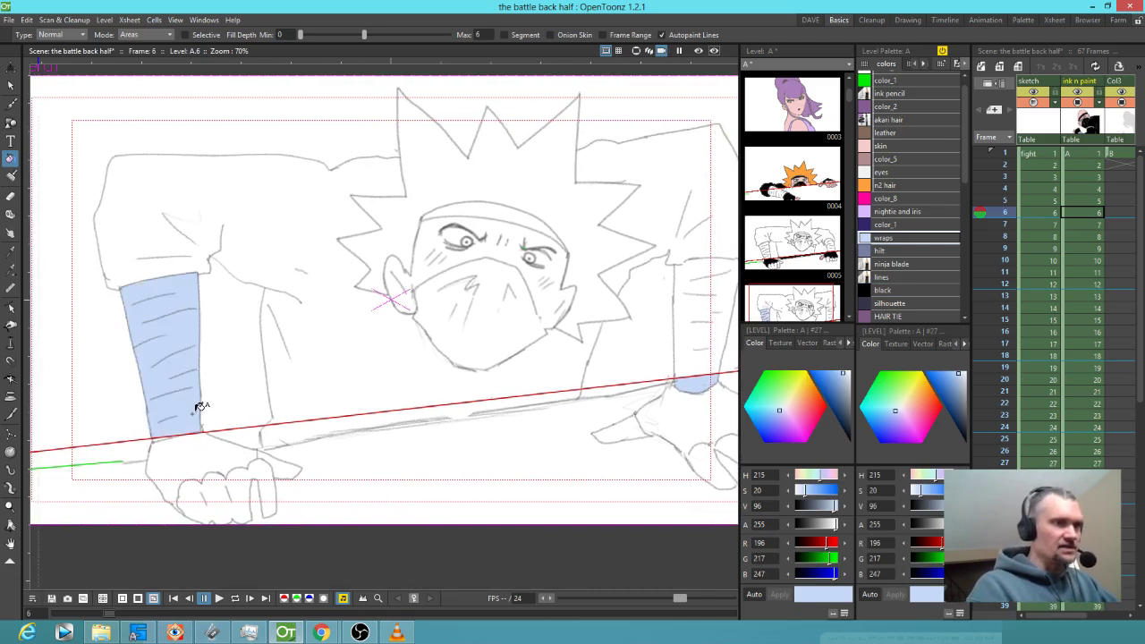
- Fill the closed fist's glove, its sleeve and the torso on frame 6 with black
{"action": "left_click", "coordinate": [900, 291]}
{"action": "left_click", "coordinate": [208, 440]}
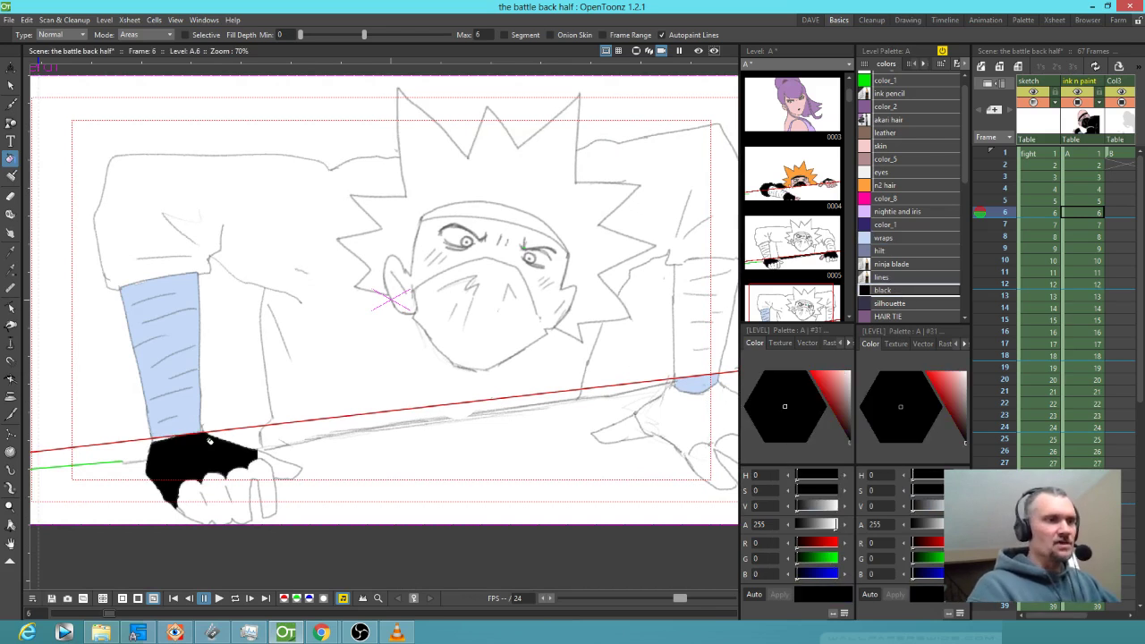
{"action": "left_click_drag", "start_coordinate": [662, 410], "coordinate": [540, 431]}
{"action": "left_click", "coordinate": [305, 408]}
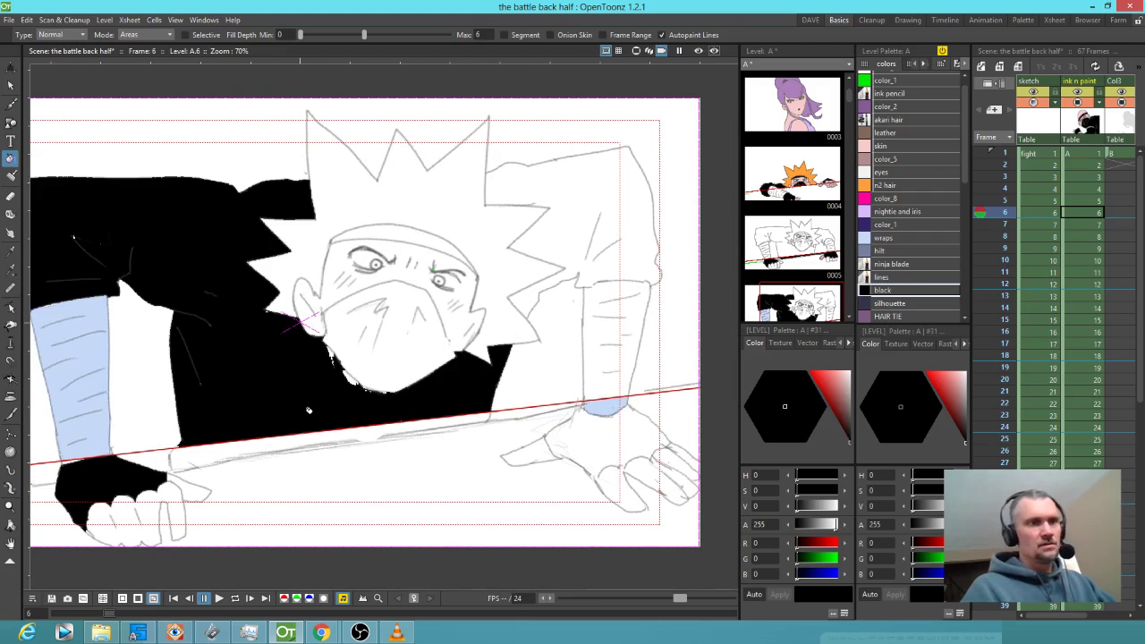
{"action": "mouse_move", "coordinate": [344, 400]}
{"action": "left_mouse_down"}
{"action": "mouse_move", "coordinate": [411, 411]}
{"action": "mouse_move", "coordinate": [357, 383]}
{"action": "left_mouse_up"}
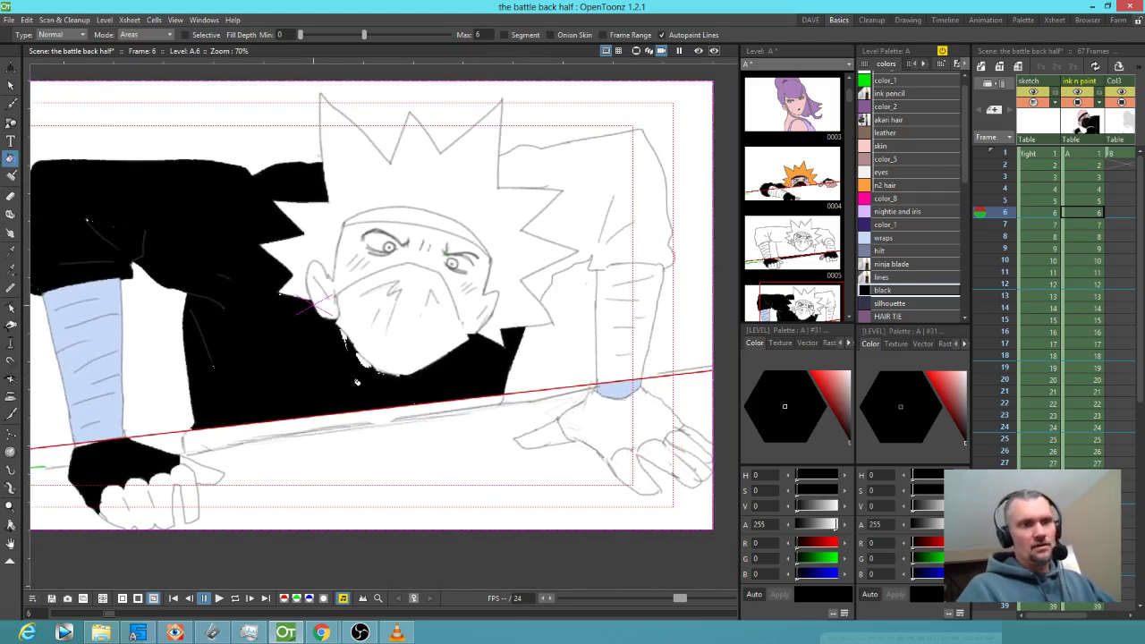
{"action": "left_click_drag", "start_coordinate": [624, 464], "coordinate": [600, 468]}
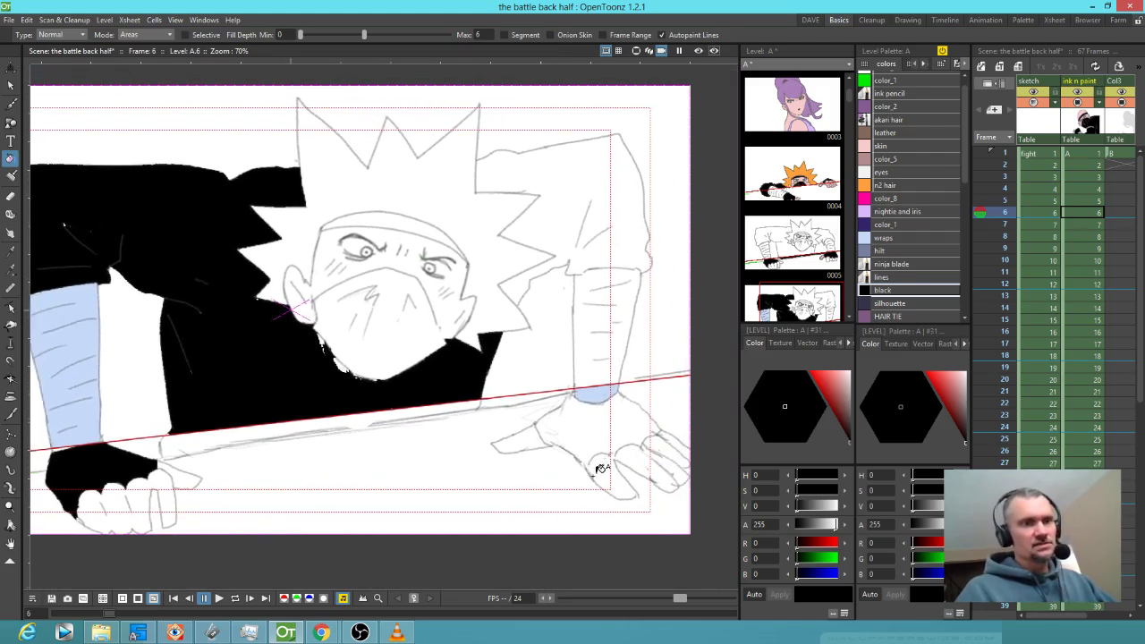
- On frame 7 of the ink n paint column, fill the mask below the red line, the torso and the adjoining sleeve with black
{"action": "key", "text": "Down"}
{"action": "left_click", "coordinate": [467, 381]}
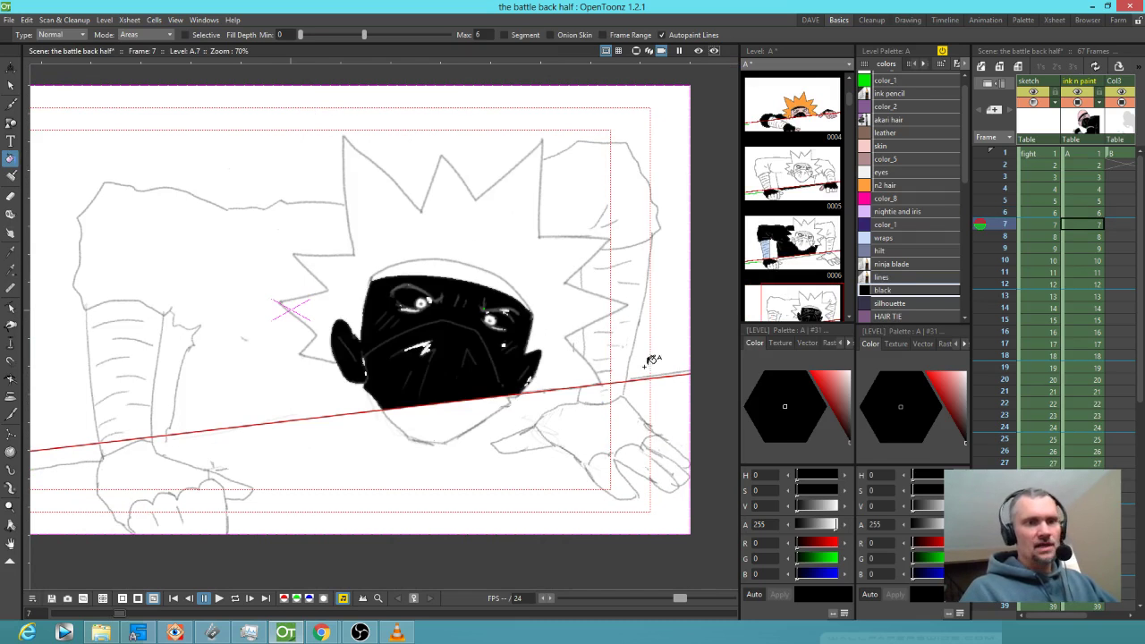
{"action": "key", "text": "ctrl+z"}
{"action": "left_click", "coordinate": [469, 437]}
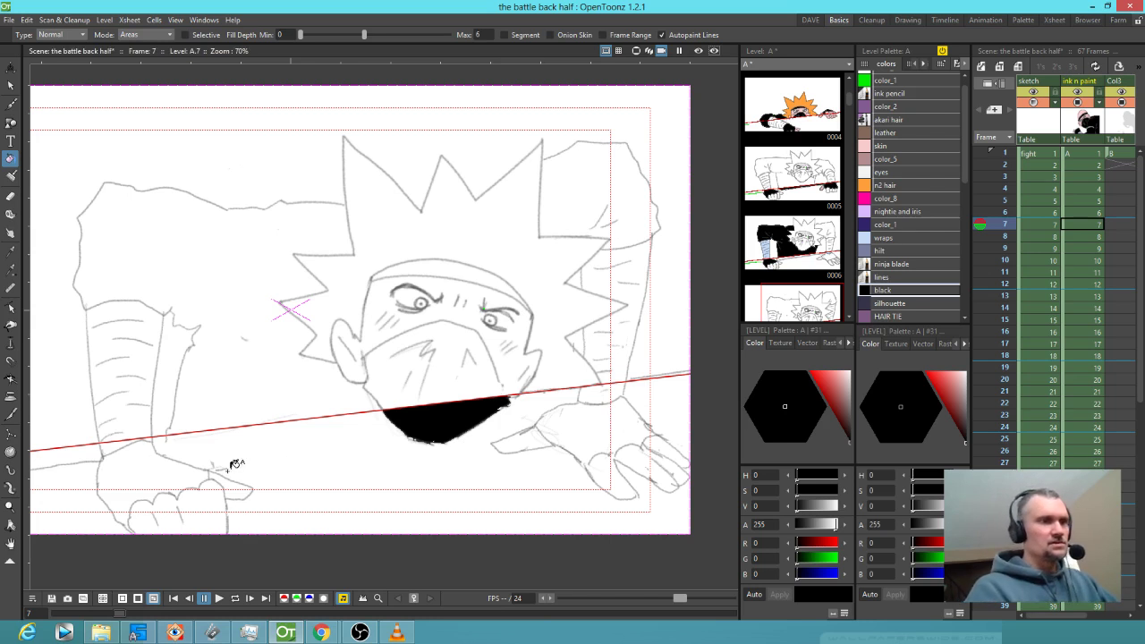
{"action": "left_click", "coordinate": [292, 386]}
- Go back to frame 5 and erase the black fill strip beneath the red line with a size 86 eraser in Areas mode
{"action": "key", "text": "comma"}
{"action": "key", "text": "comma"}
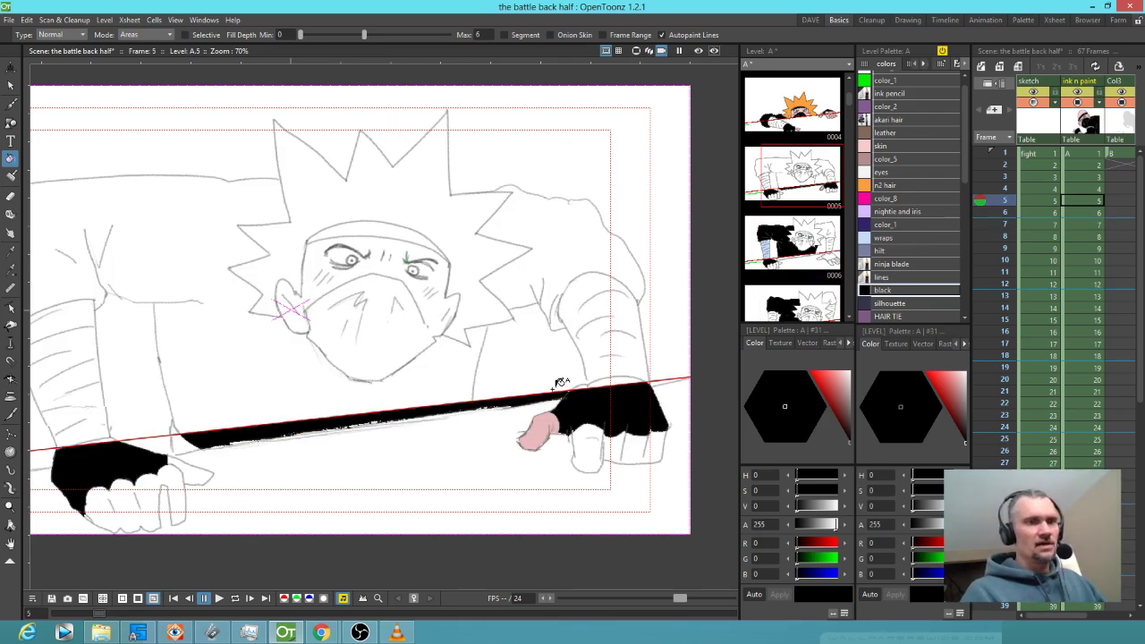
{"action": "key", "text": "b"}
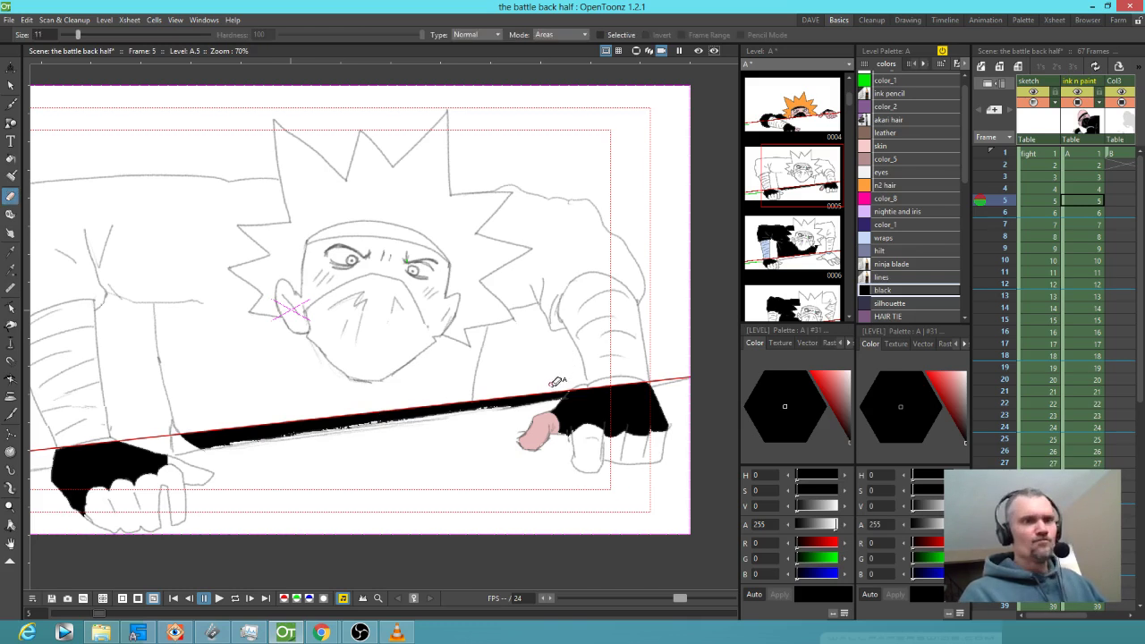
{"action": "left_click_drag", "start_coordinate": [504, 405], "coordinate": [540, 386]}
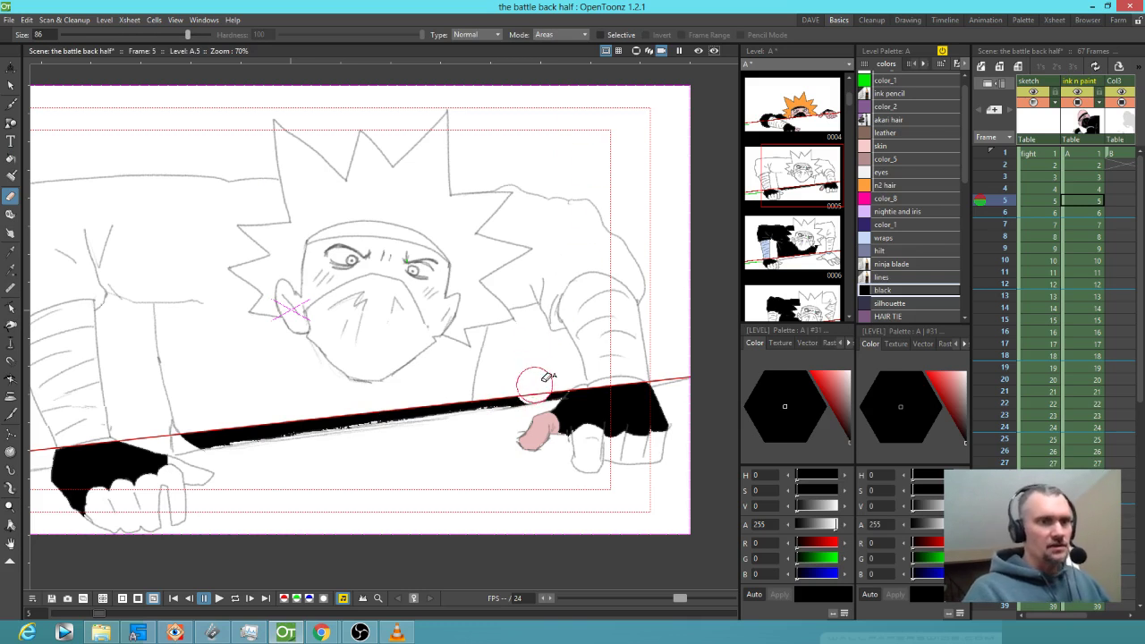
{"action": "mouse_move", "coordinate": [556, 376]}
{"action": "left_mouse_down"}
{"action": "mouse_move", "coordinate": [423, 416]}
{"action": "mouse_move", "coordinate": [208, 435]}
{"action": "left_mouse_up"}
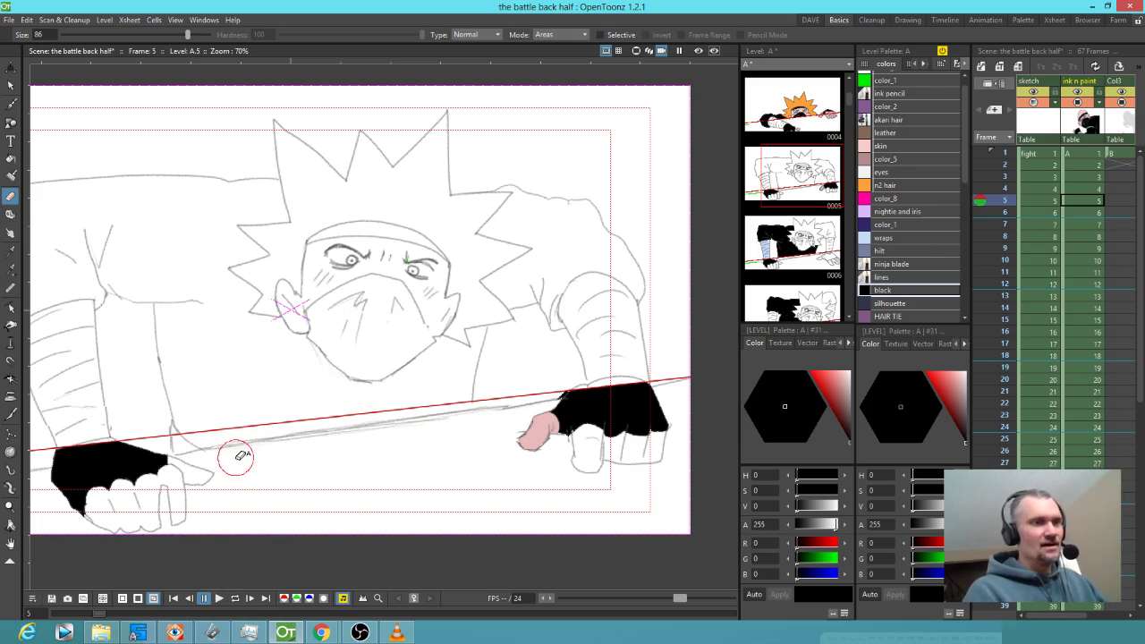
- Fill the torso above the red line and its connected sleeve on frame 5 with black, undoing the stray fill beneath the line
{"action": "key", "text": "f"}
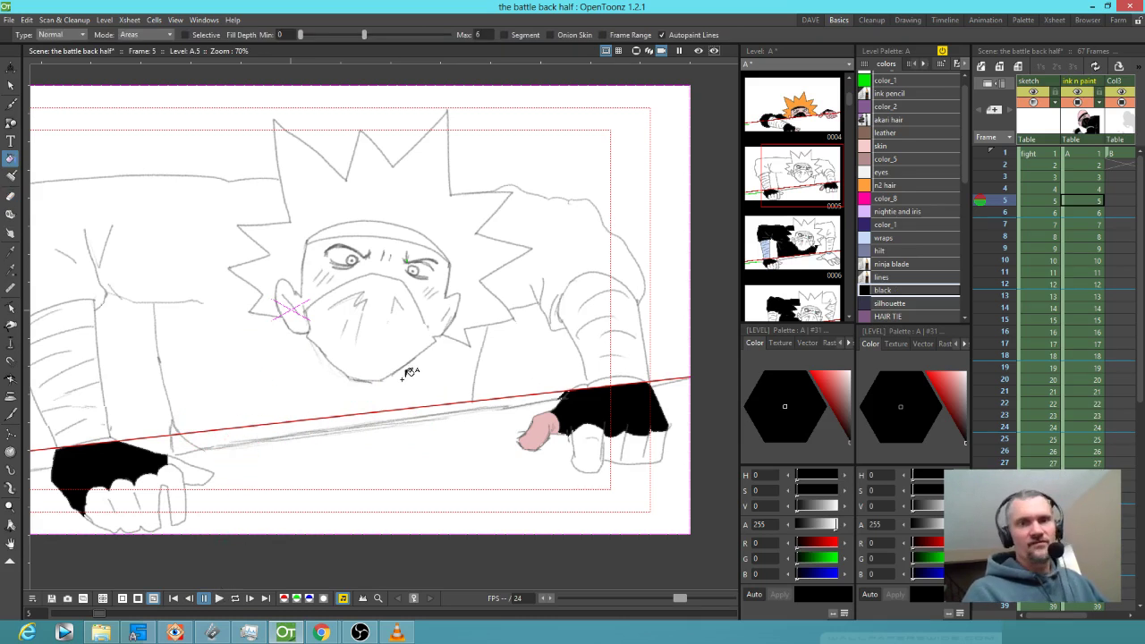
{"action": "left_click", "coordinate": [244, 426]}
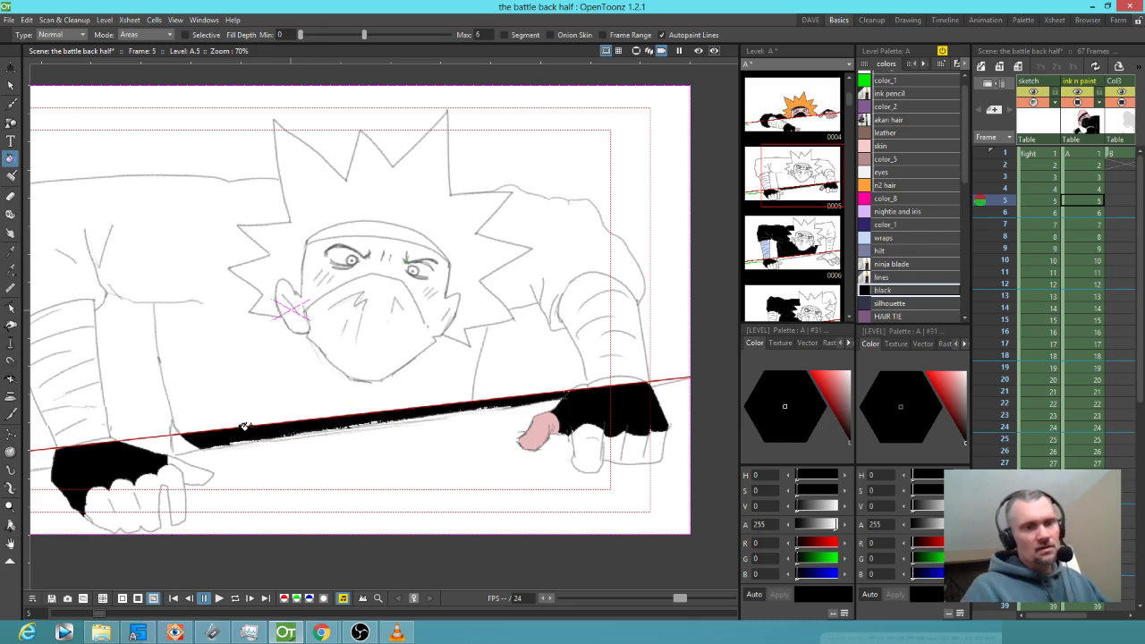
{"action": "key", "text": "ctrl+z"}
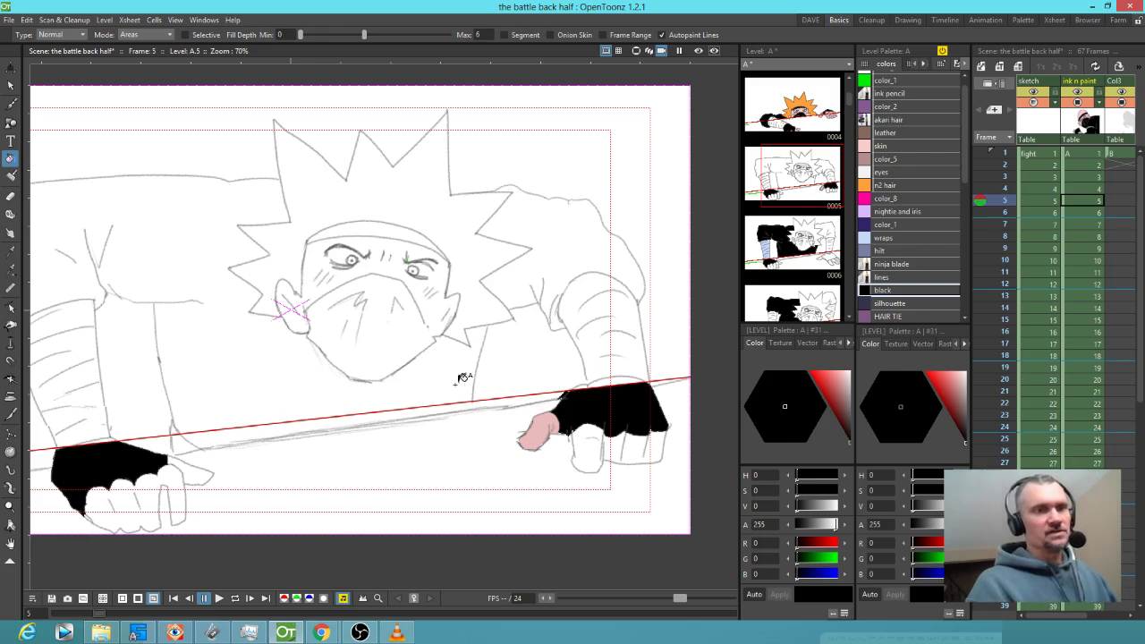
{"action": "left_click", "coordinate": [418, 374]}
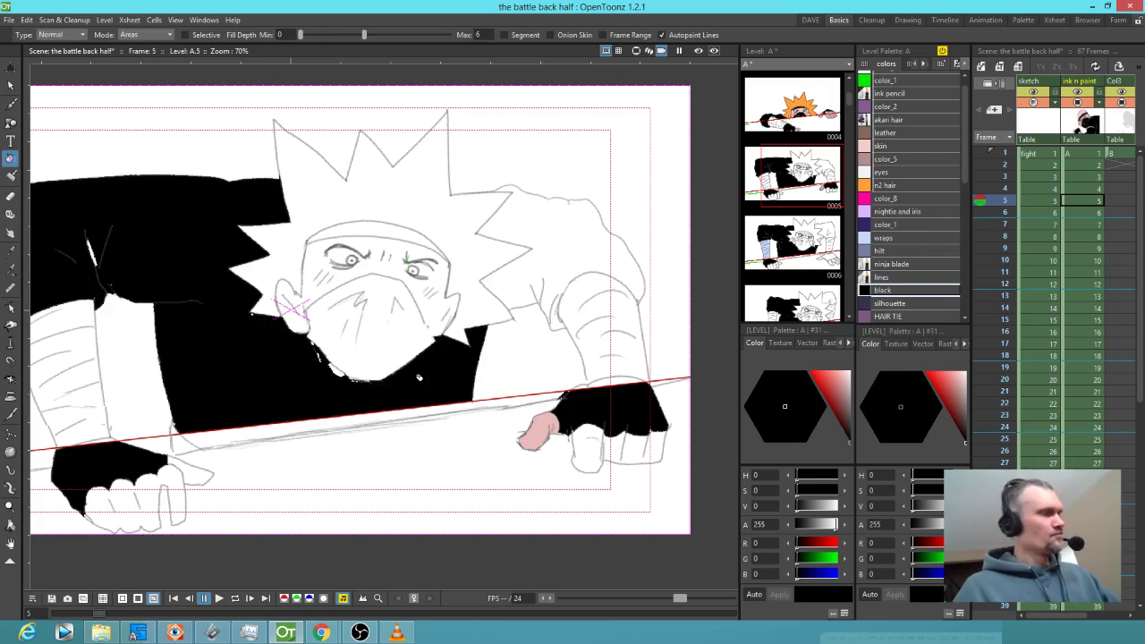
- Flip forward through the drawings up to frame 8 and return to the coloured drawing on frame 4
{"action": "key", "text": "period"}
{"action": "key", "text": "period"}
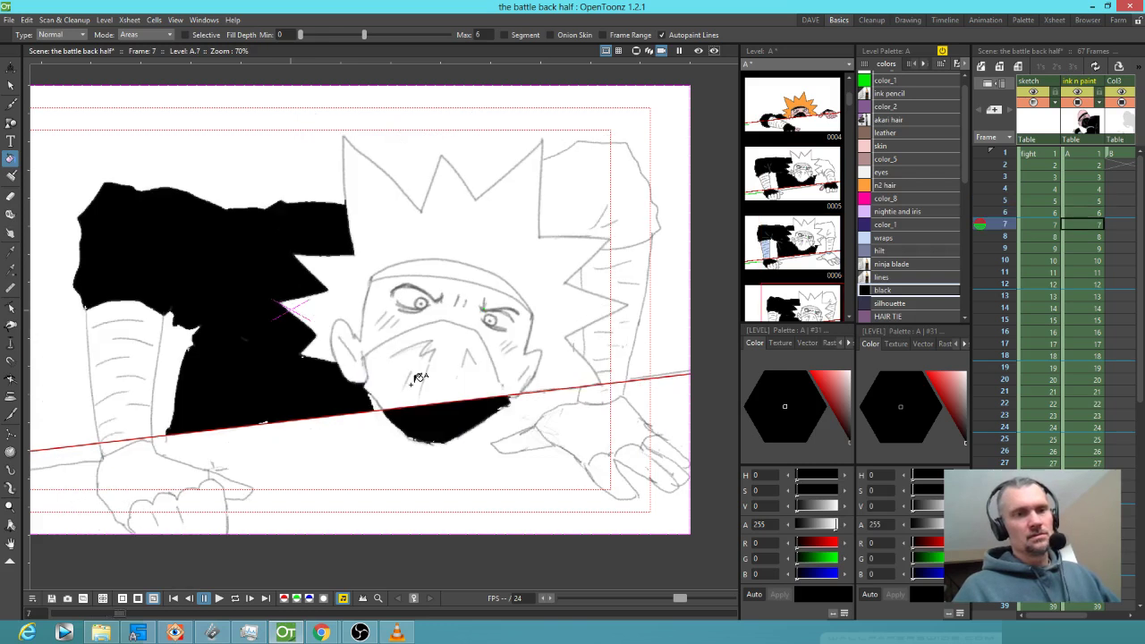
{"action": "key", "text": "period"}
{"action": "key", "text": "comma"}
{"action": "key", "text": "period"}
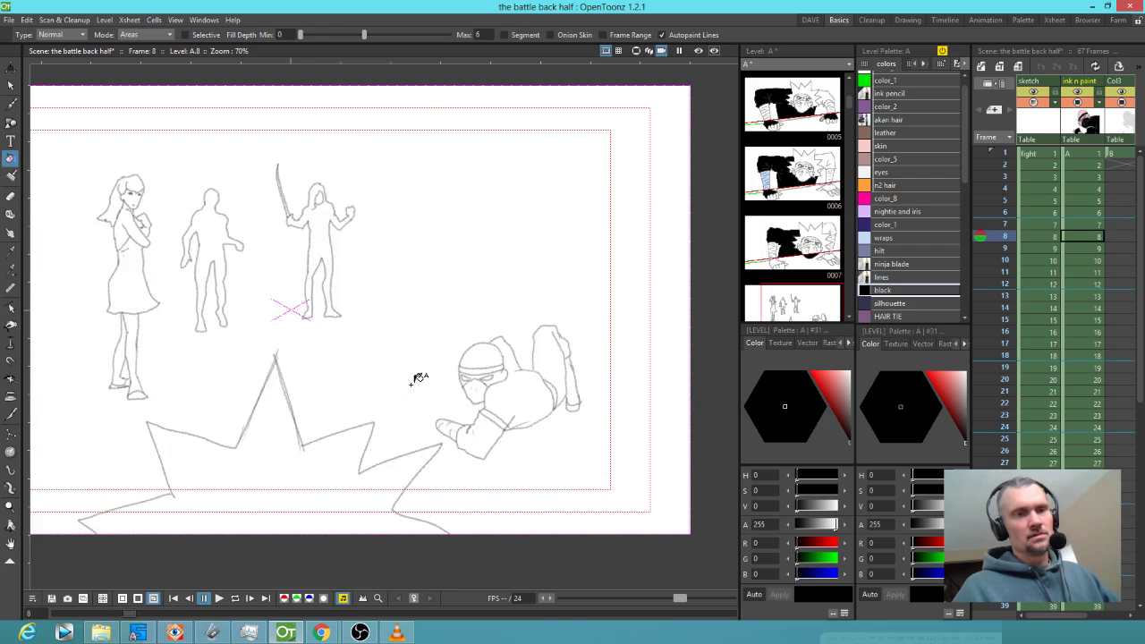
{"action": "key", "text": "comma"}
{"action": "key", "text": "comma"}
{"action": "key", "text": "comma"}
{"action": "key", "text": "comma"}
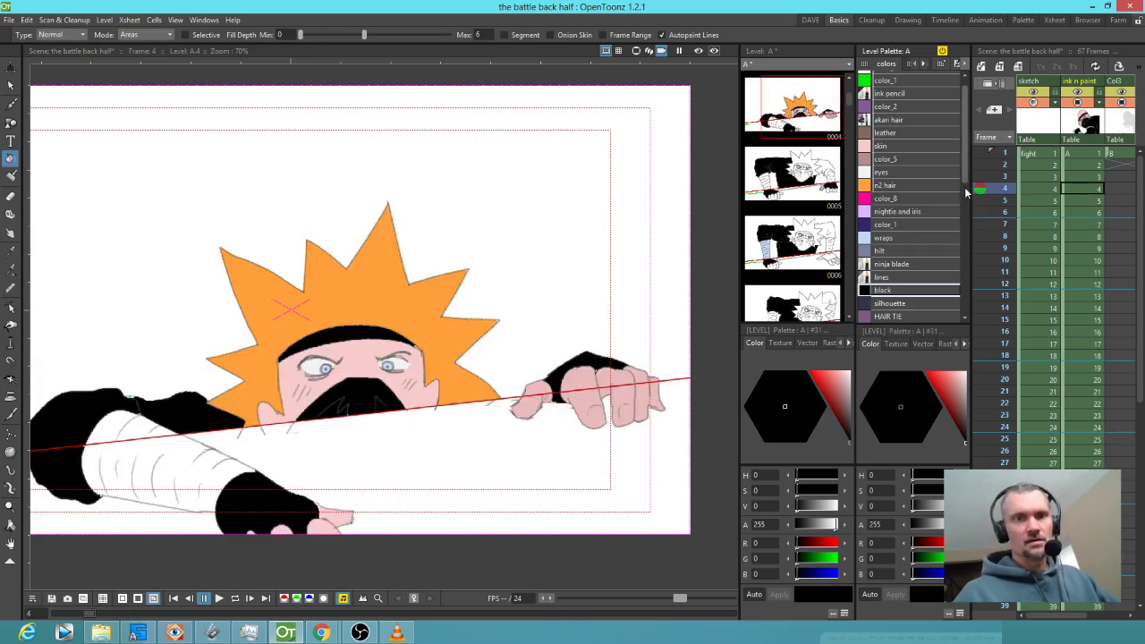
{"action": "scroll", "coordinate": [965, 181], "scroll_direction": "down", "scroll_amount": 5}
{"action": "left_click", "coordinate": [931, 242]}
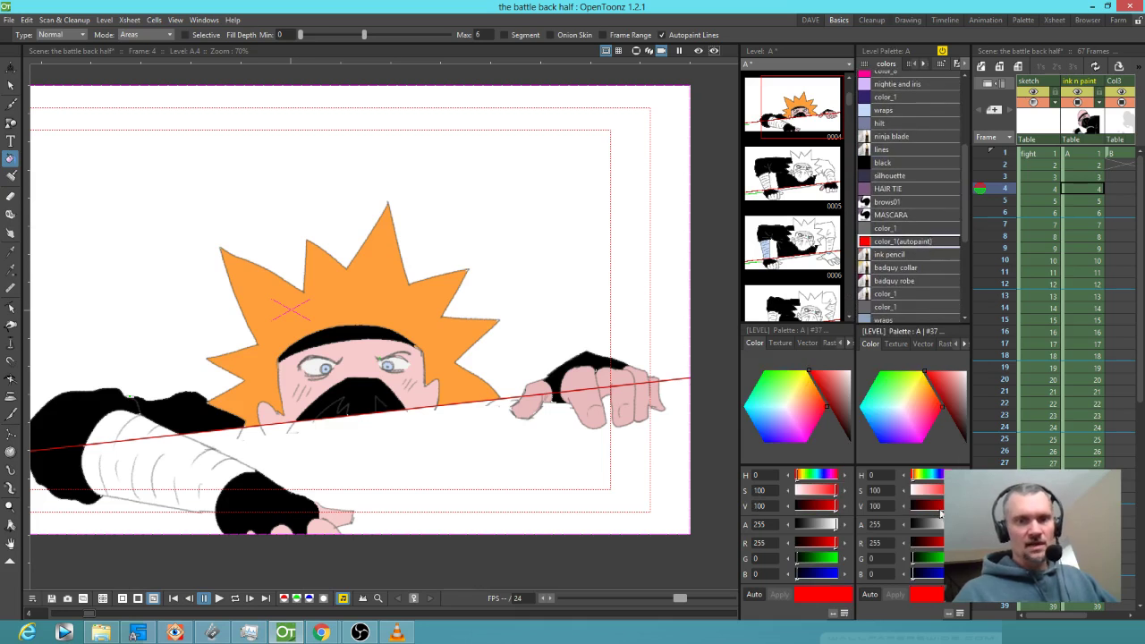
{"action": "left_click_drag", "start_coordinate": [952, 526], "coordinate": [880, 530]}
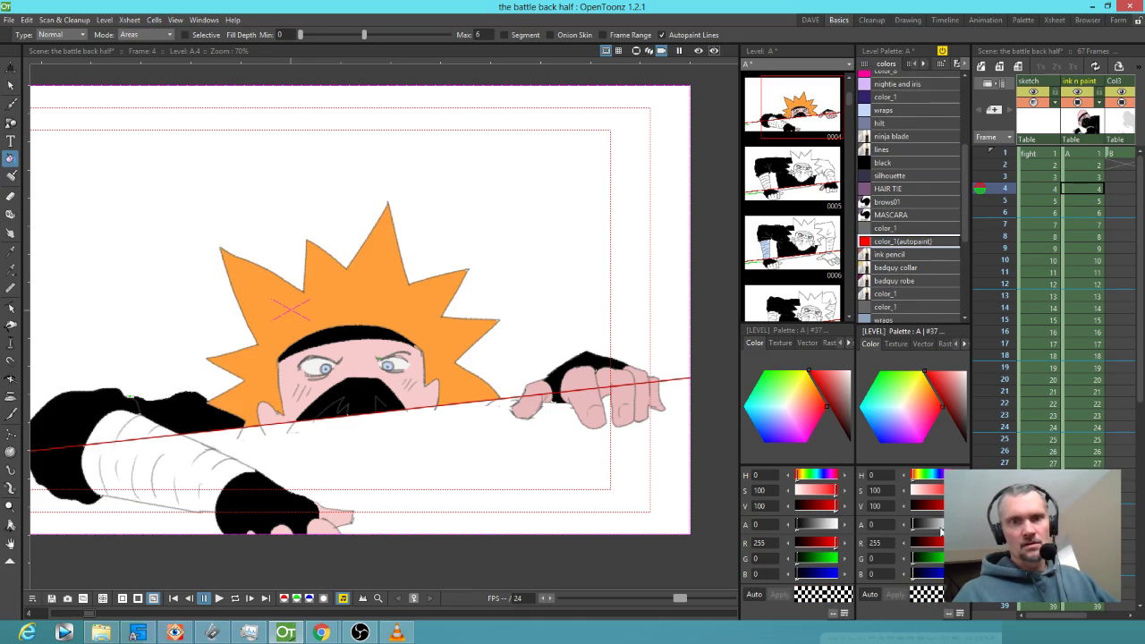
{"action": "left_click_drag", "start_coordinate": [929, 534], "coordinate": [950, 524]}
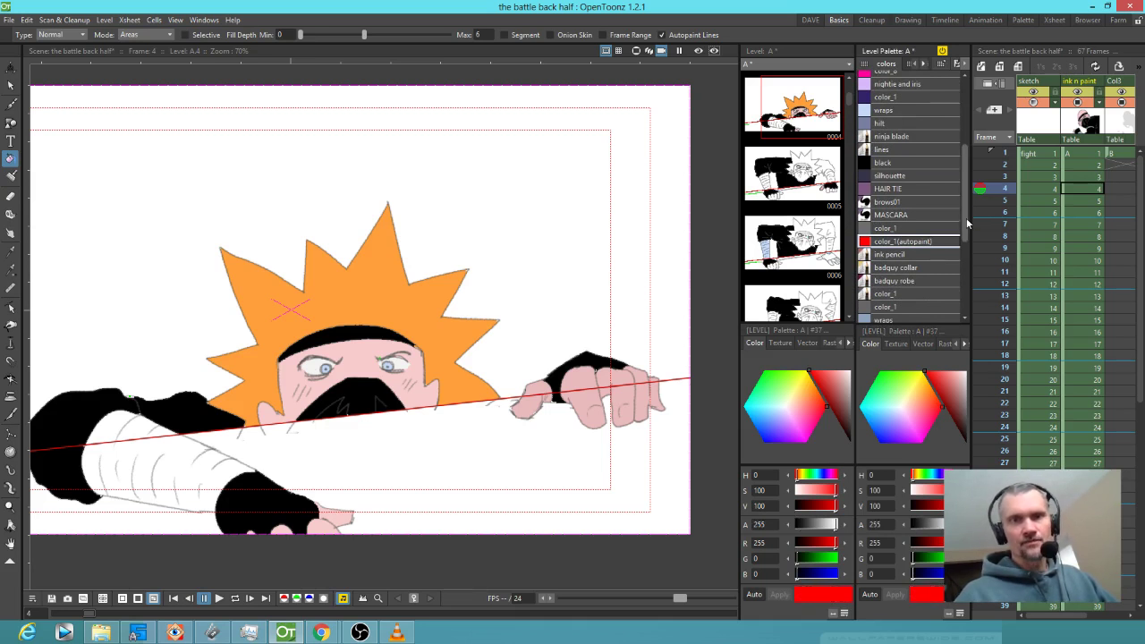
- Delete the "red - deleteable" style from the level palette together with the lines drawn in it
{"action": "scroll", "coordinate": [967, 228], "scroll_direction": "down", "scroll_amount": 2}
{"action": "left_click", "coordinate": [899, 312]}
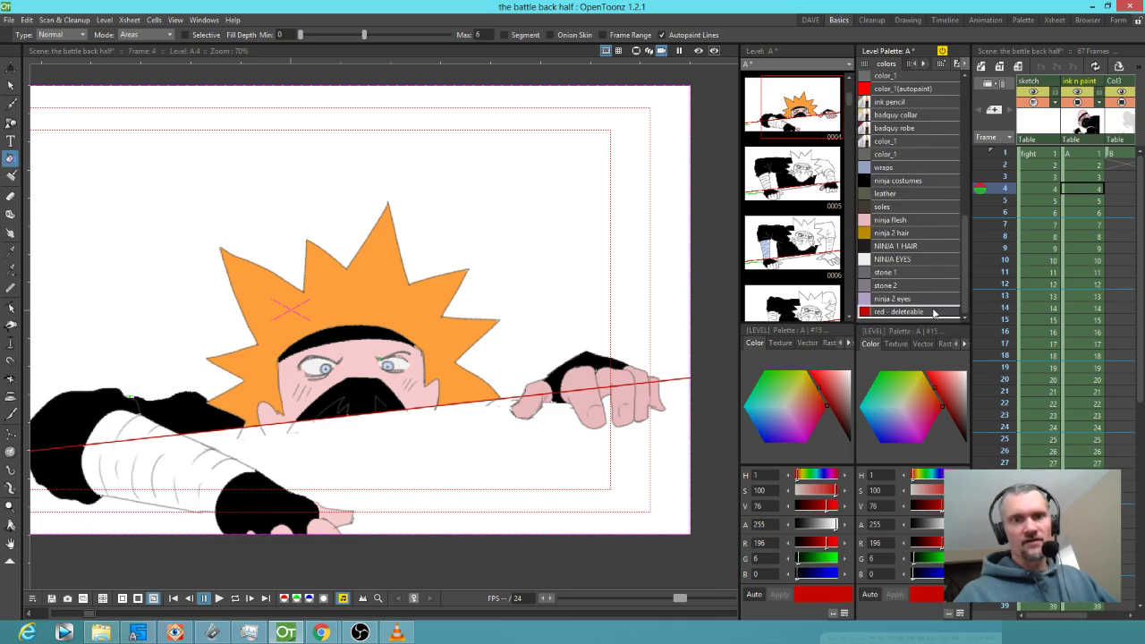
{"action": "mouse_move", "coordinate": [950, 525]}
{"action": "left_mouse_down"}
{"action": "mouse_move", "coordinate": [886, 528]}
{"action": "mouse_move", "coordinate": [948, 528]}
{"action": "left_mouse_up"}
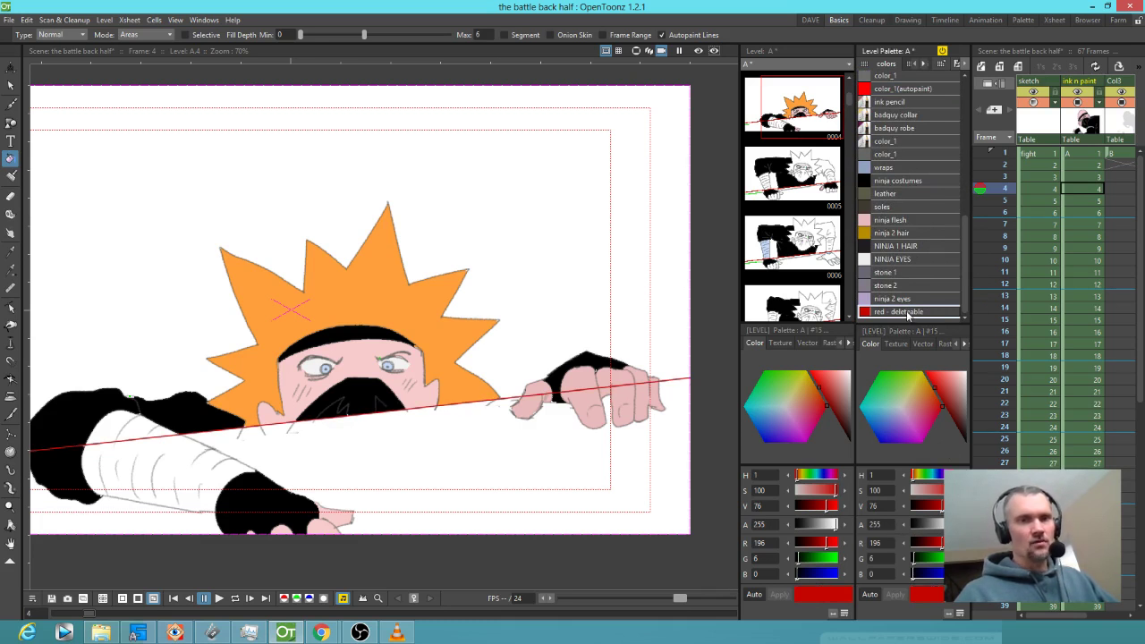
{"action": "key", "text": "Delete"}
{"action": "left_click", "coordinate": [590, 328]}
{"action": "left_click", "coordinate": [547, 328]}
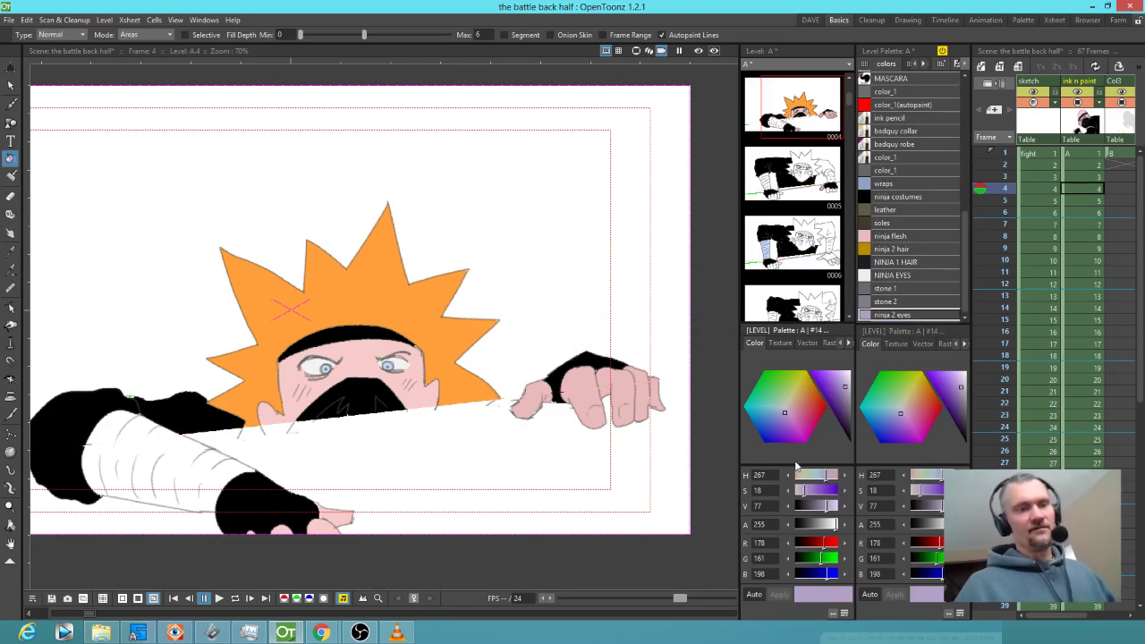
- Step through frames 3 to 7 of the ink n paint column to check the drawings without the red line, ending on frame 5
{"action": "left_click", "coordinate": [1101, 177]}
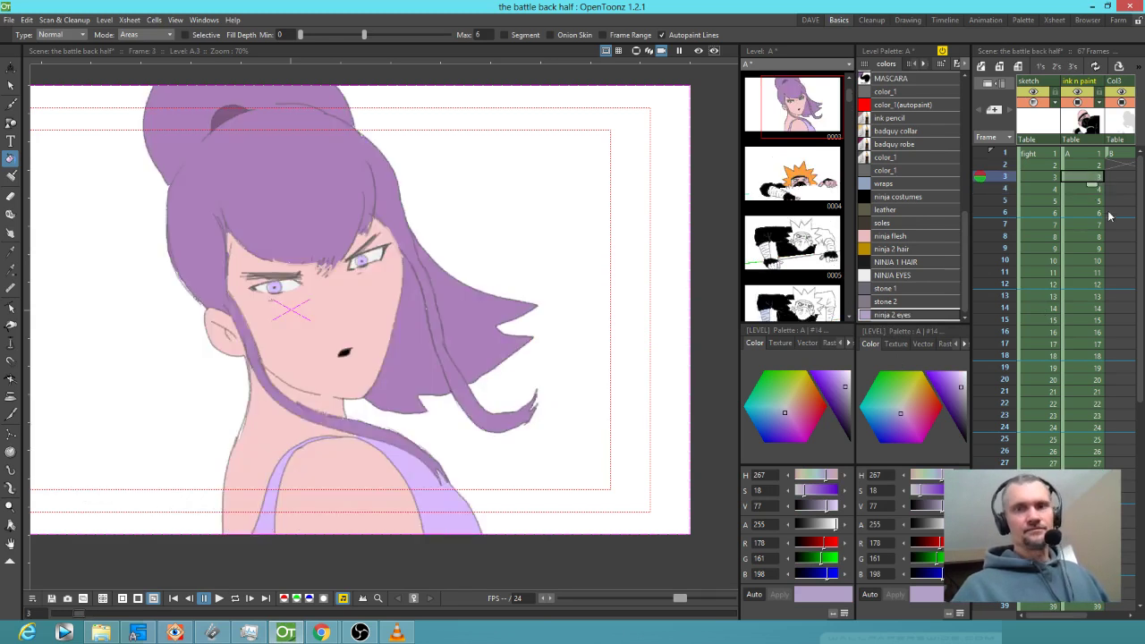
{"action": "left_click", "coordinate": [1099, 189]}
{"action": "left_click_drag", "start_coordinate": [600, 481], "coordinate": [635, 460]}
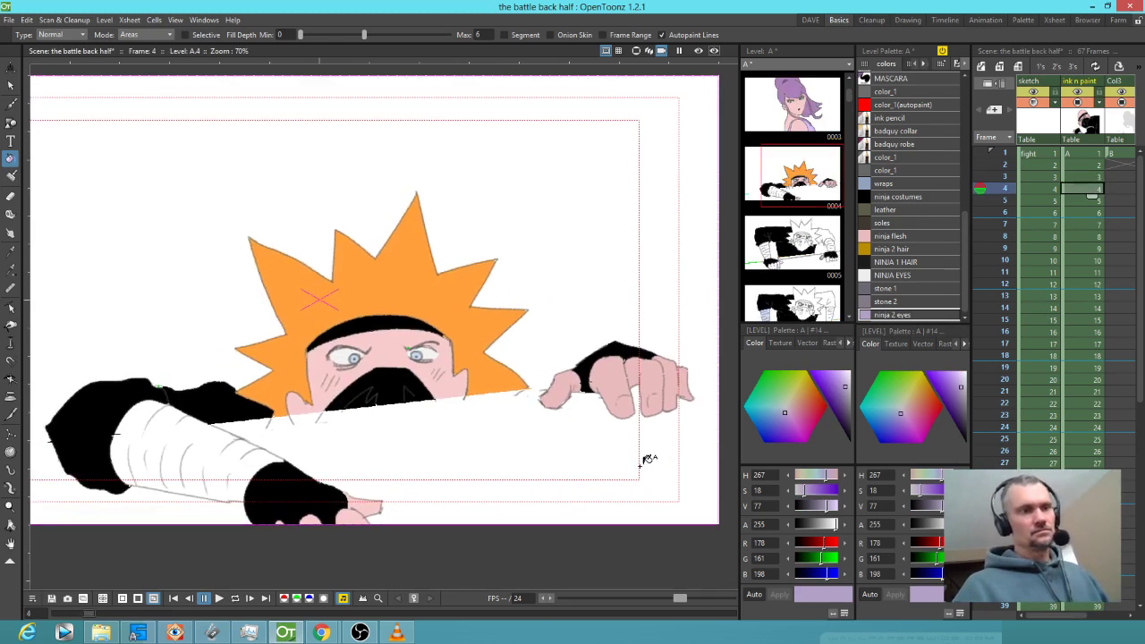
{"action": "key", "text": "Down"}
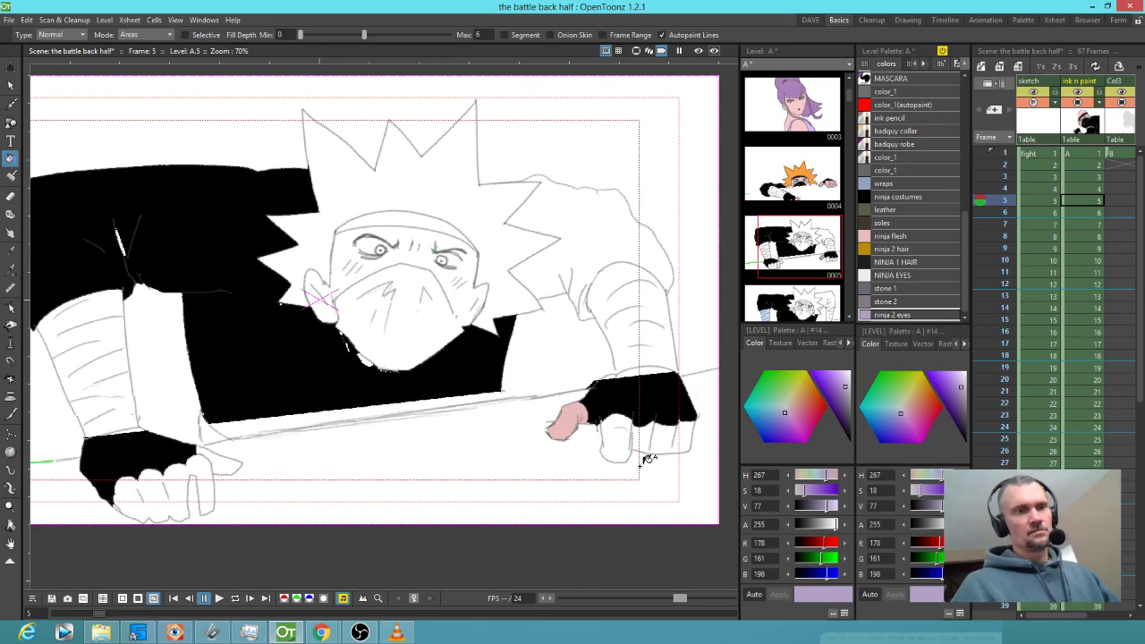
{"action": "key", "text": "Down"}
{"action": "key", "text": "Down"}
{"action": "key", "text": "Up"}
{"action": "key", "text": "Up"}
{"action": "key", "text": "Up"}
{"action": "key", "text": "Down"}
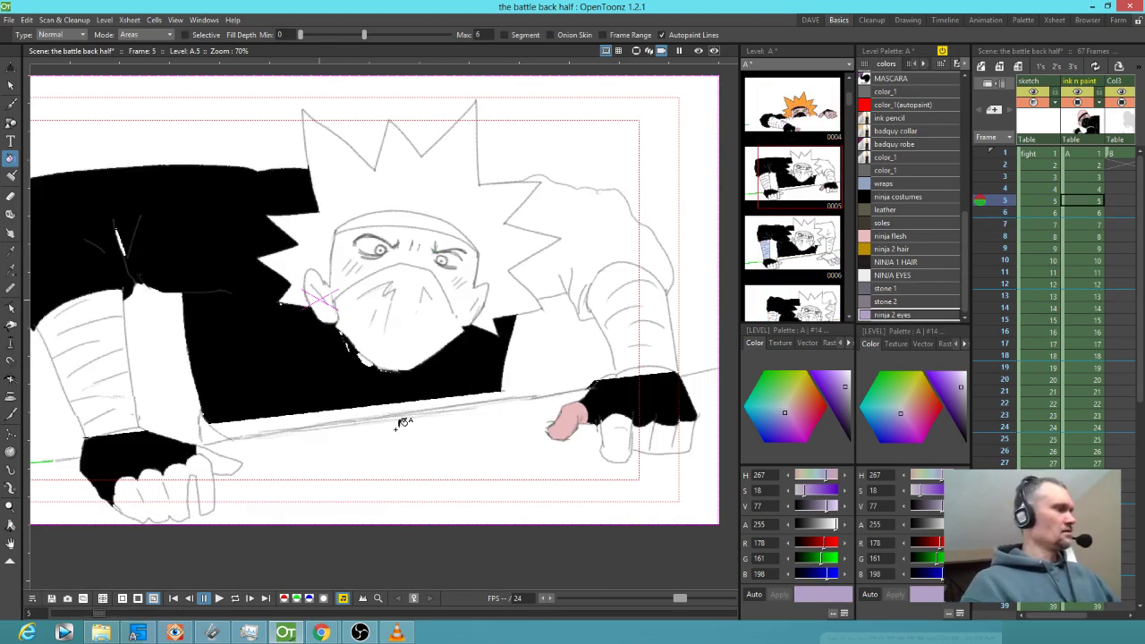
- Set the eraser to Lines & Areas and erase the leftover pencil lines between the two hands and beside the glove on frame 5
{"action": "key", "text": "a"}
{"action": "left_click", "coordinate": [559, 35]}
{"action": "left_click", "coordinate": [560, 64]}
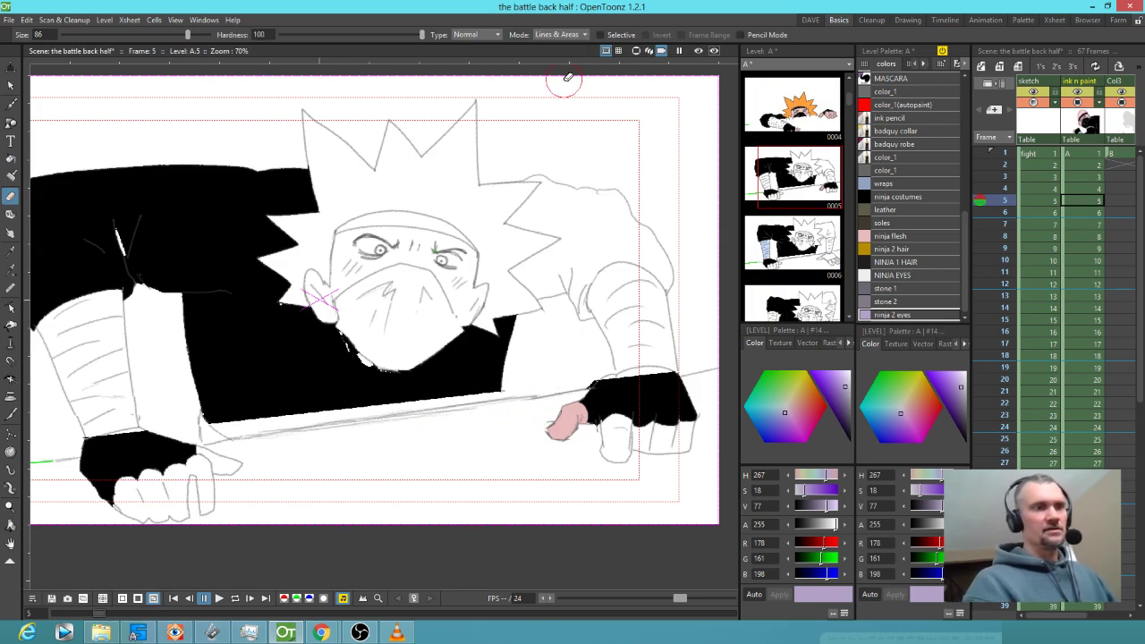
{"action": "left_click_drag", "start_coordinate": [327, 426], "coordinate": [467, 386]}
{"action": "mouse_move", "coordinate": [81, 403]}
{"action": "left_mouse_down"}
{"action": "mouse_move", "coordinate": [79, 443]}
{"action": "mouse_move", "coordinate": [106, 423]}
{"action": "mouse_move", "coordinate": [161, 442]}
{"action": "mouse_move", "coordinate": [206, 411]}
{"action": "left_mouse_up"}
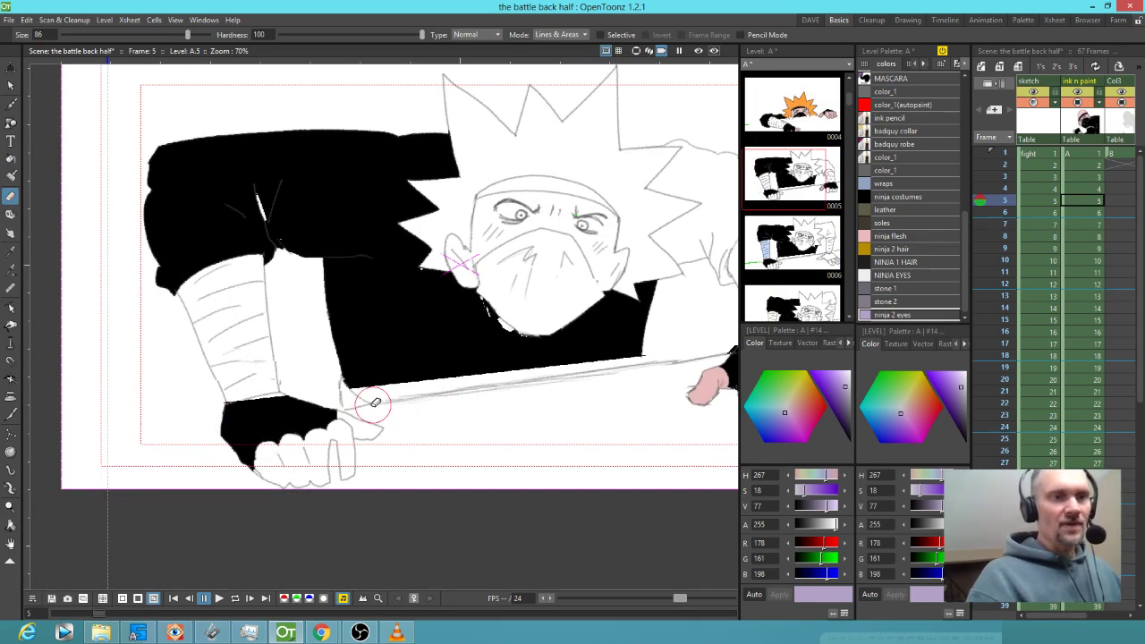
{"action": "mouse_move", "coordinate": [404, 401]}
{"action": "left_mouse_down"}
{"action": "mouse_move", "coordinate": [654, 372]}
{"action": "mouse_move", "coordinate": [578, 387]}
{"action": "mouse_move", "coordinate": [626, 385]}
{"action": "mouse_move", "coordinate": [689, 363]}
{"action": "mouse_move", "coordinate": [459, 427]}
{"action": "left_mouse_up"}
{"action": "left_click_drag", "start_coordinate": [503, 380], "coordinate": [519, 376]}
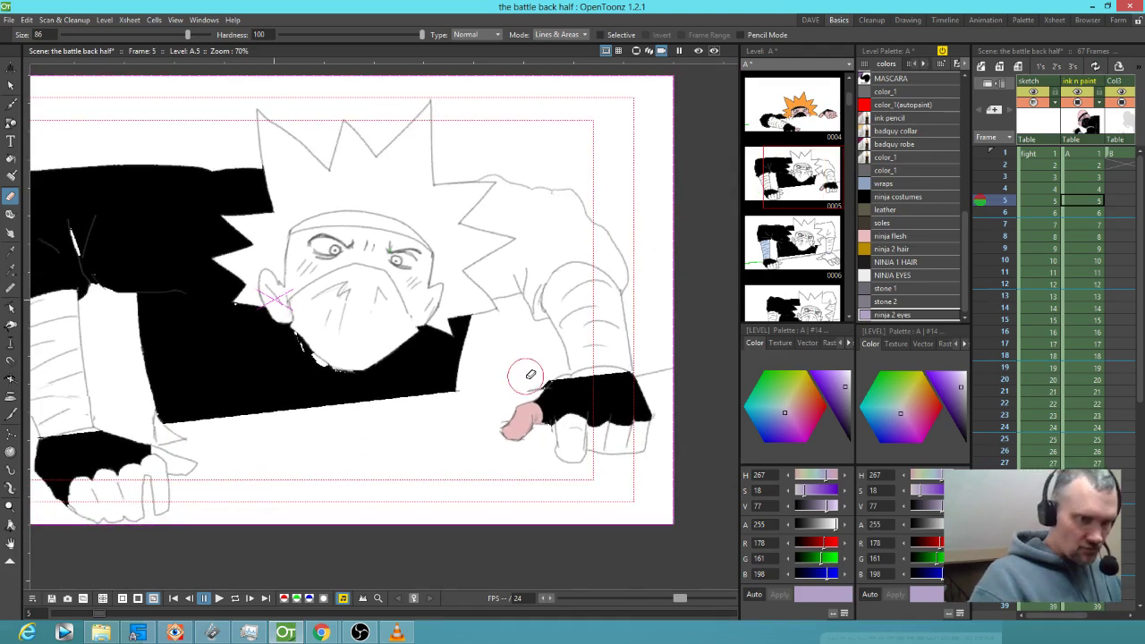
{"action": "left_click_drag", "start_coordinate": [689, 362], "coordinate": [528, 376]}
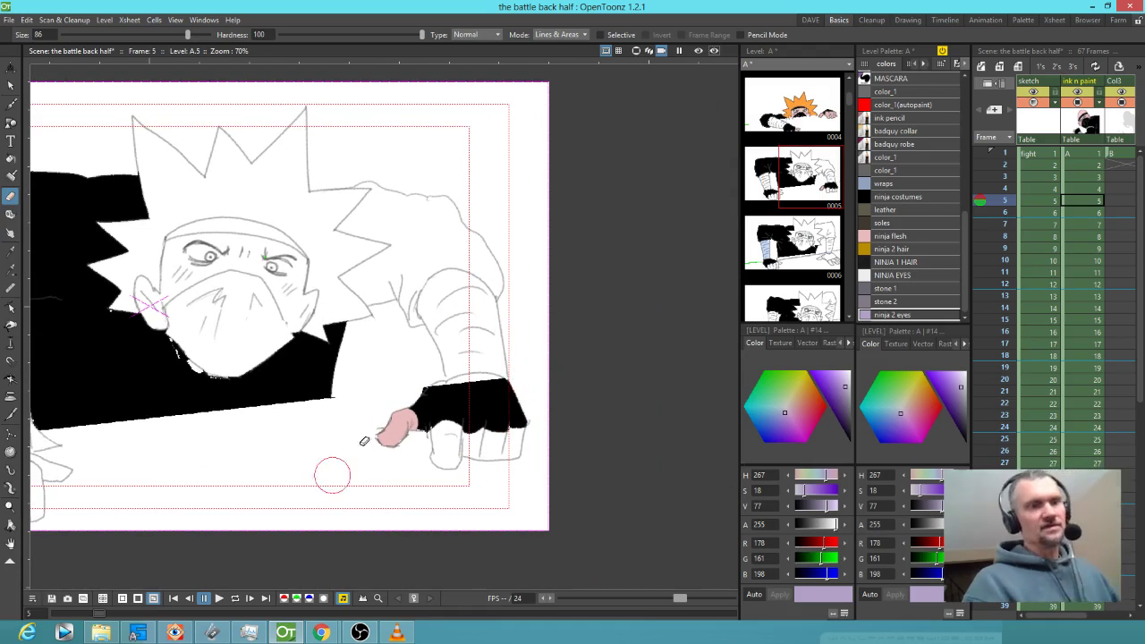
- Open drawing 4 of the level and sample the n2 hair style from the orange hair, toggling the sketch column's visibility off and on
{"action": "left_click_drag", "start_coordinate": [360, 490], "coordinate": [581, 416]}
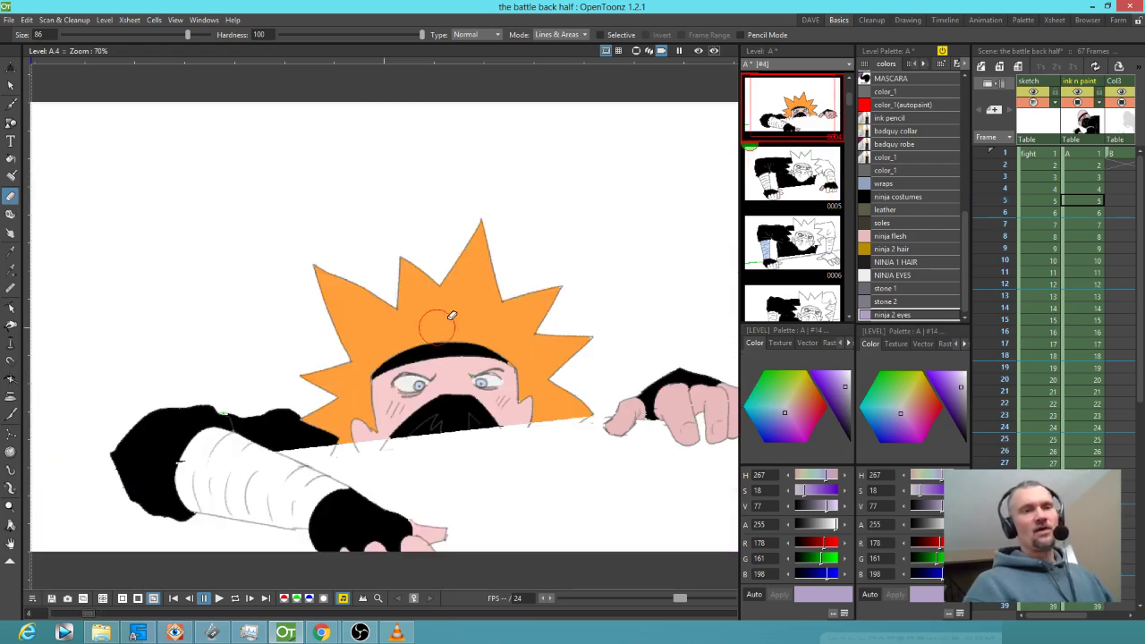
{"action": "key", "text": "k"}
{"action": "left_click", "coordinate": [476, 302]}
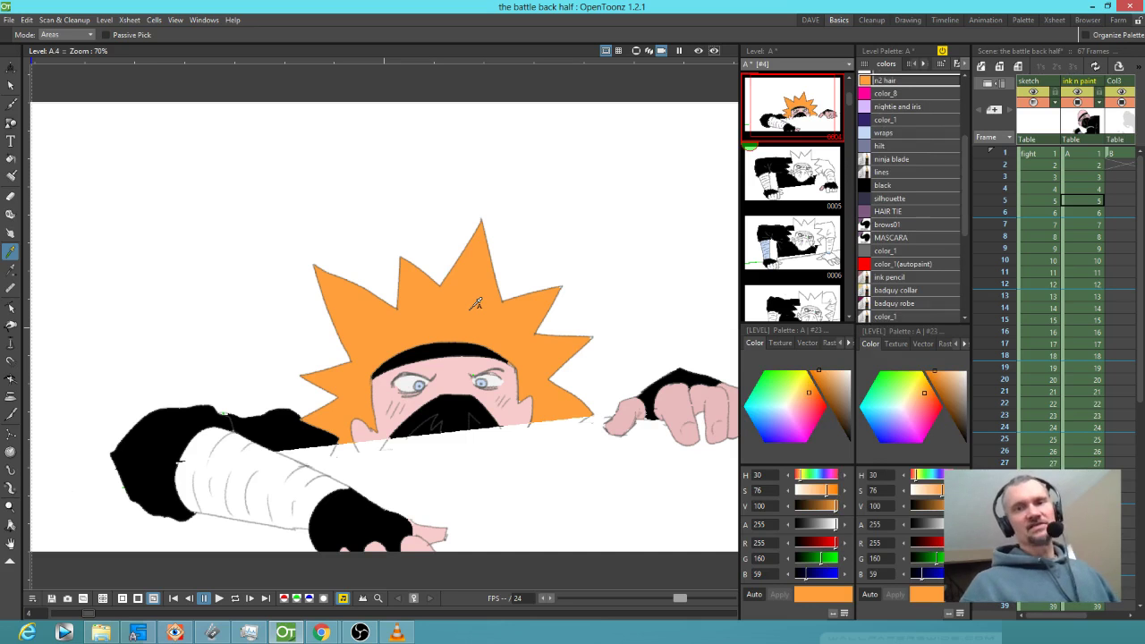
{"action": "left_click", "coordinate": [1034, 102]}
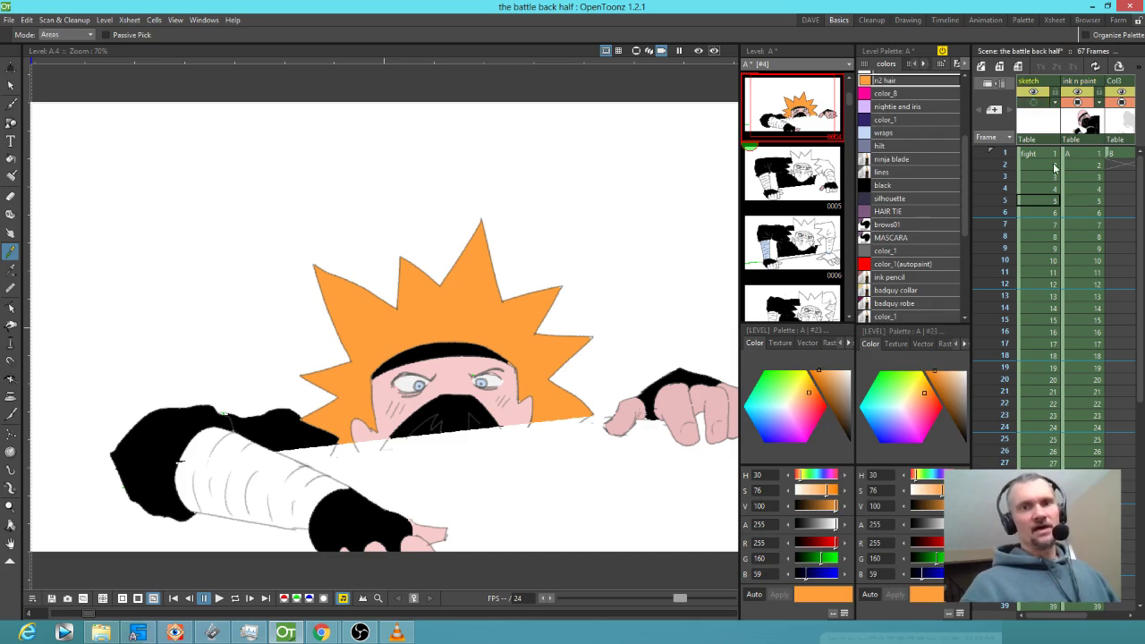
{"action": "left_click", "coordinate": [1037, 103]}
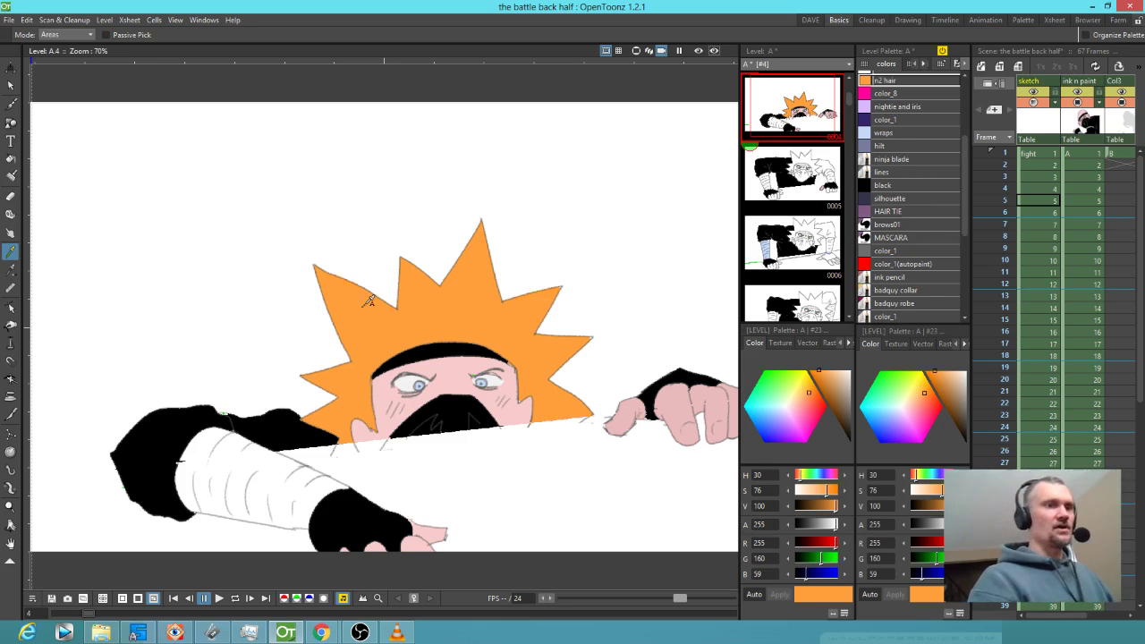
- Sample the wraps style at one iris and the skin style near the other eye on drawing 4, and select the black style
{"action": "left_click_drag", "start_coordinate": [252, 283], "coordinate": [394, 262]}
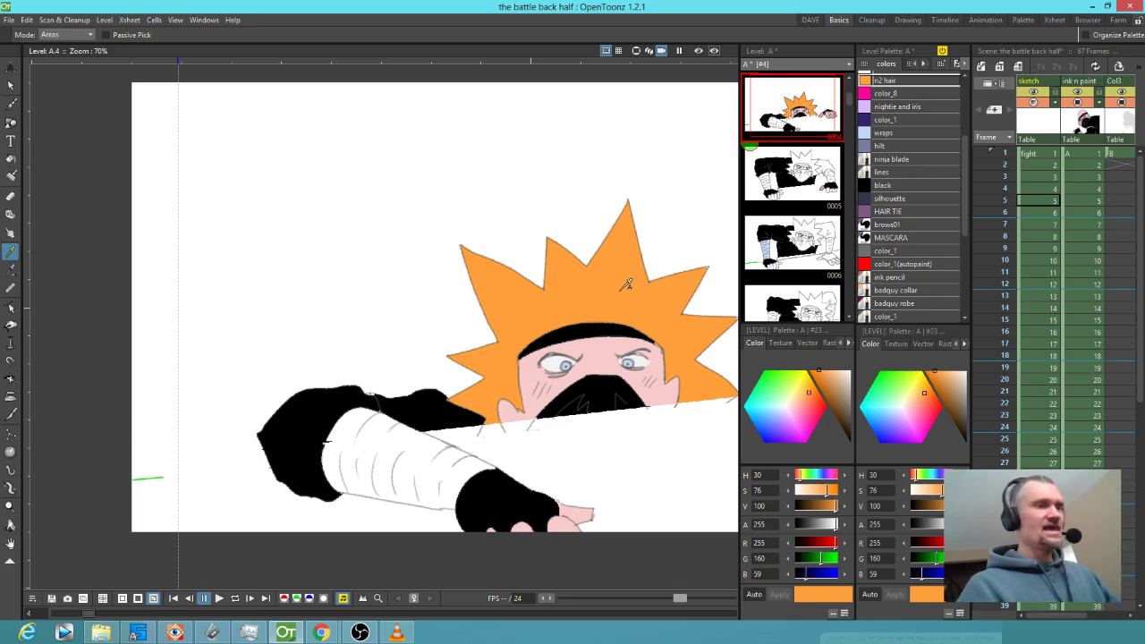
{"action": "left_click", "coordinate": [571, 361]}
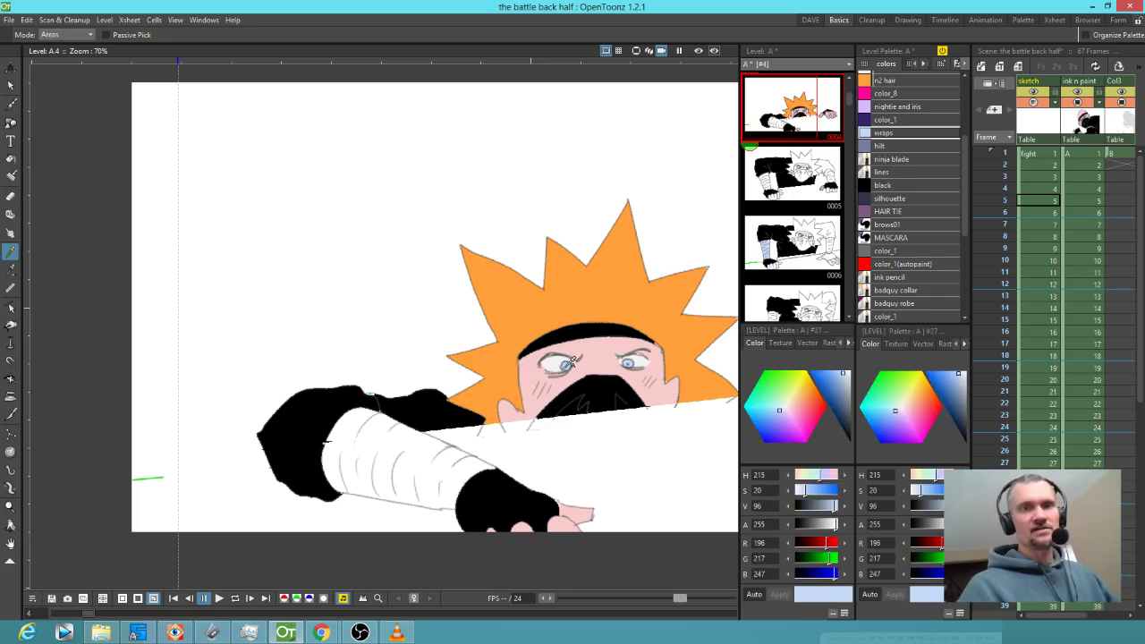
{"action": "left_click", "coordinate": [616, 360]}
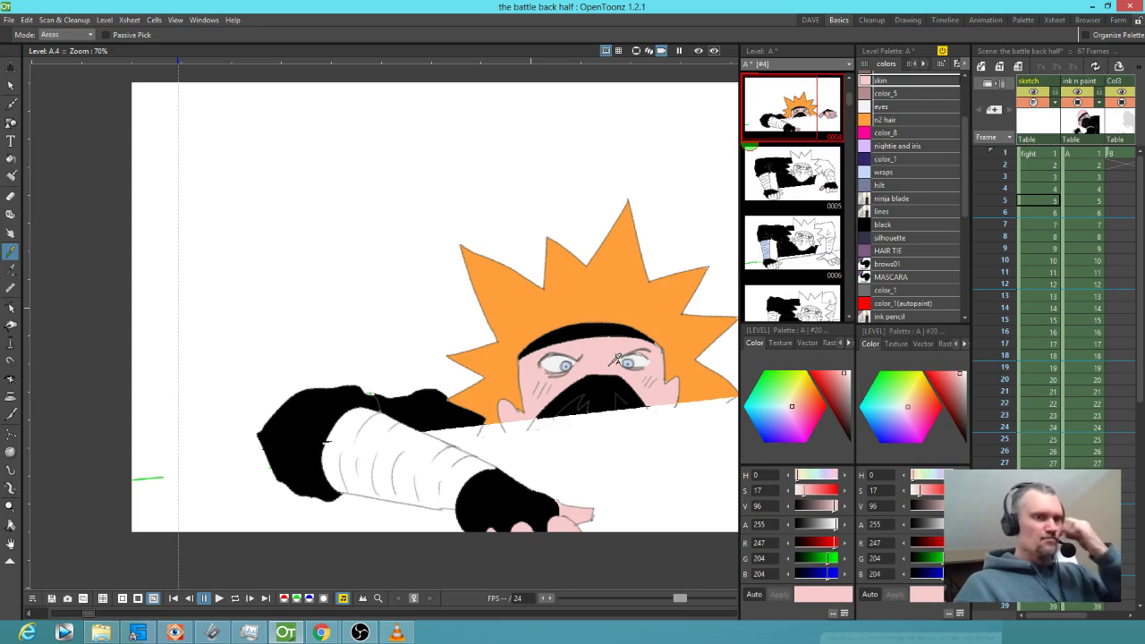
{"action": "left_click_drag", "start_coordinate": [965, 205], "coordinate": [967, 234]}
{"action": "left_click", "coordinate": [908, 169]}
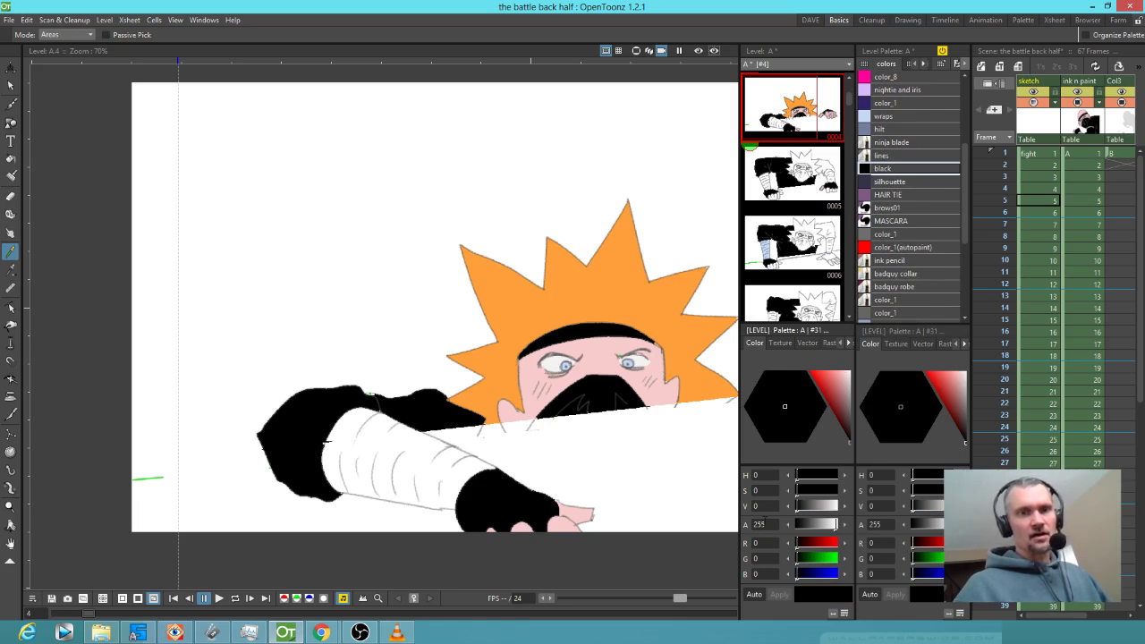
- Try to recolour the black style by picking the orange from the hair with the RGB Picker, and undo it
{"action": "key", "text": "r"}
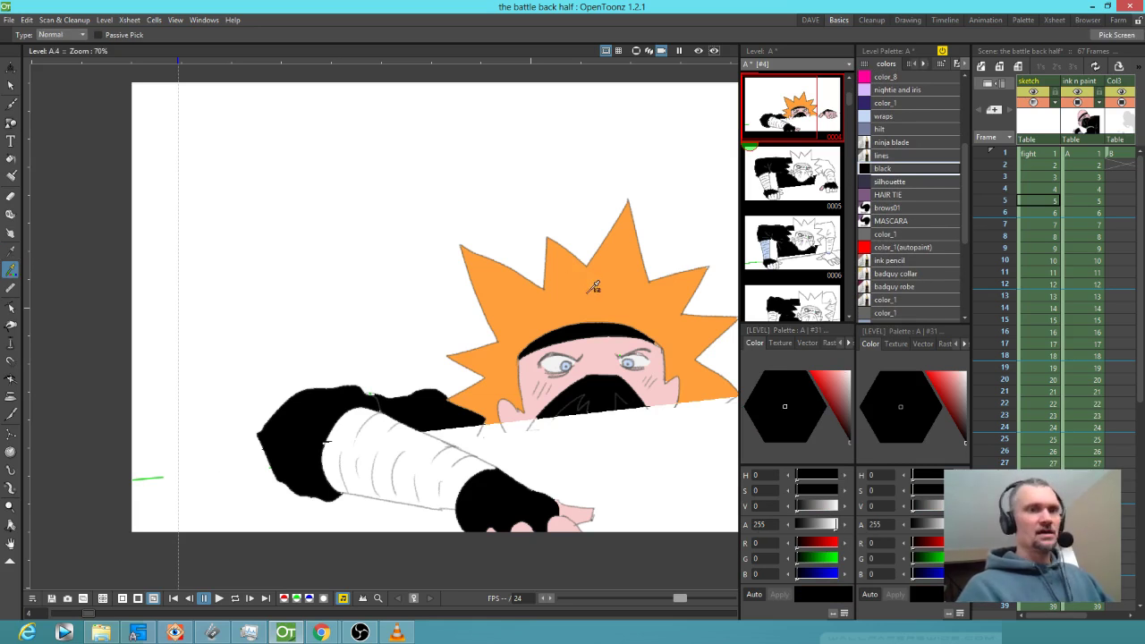
{"action": "left_click", "coordinate": [594, 286]}
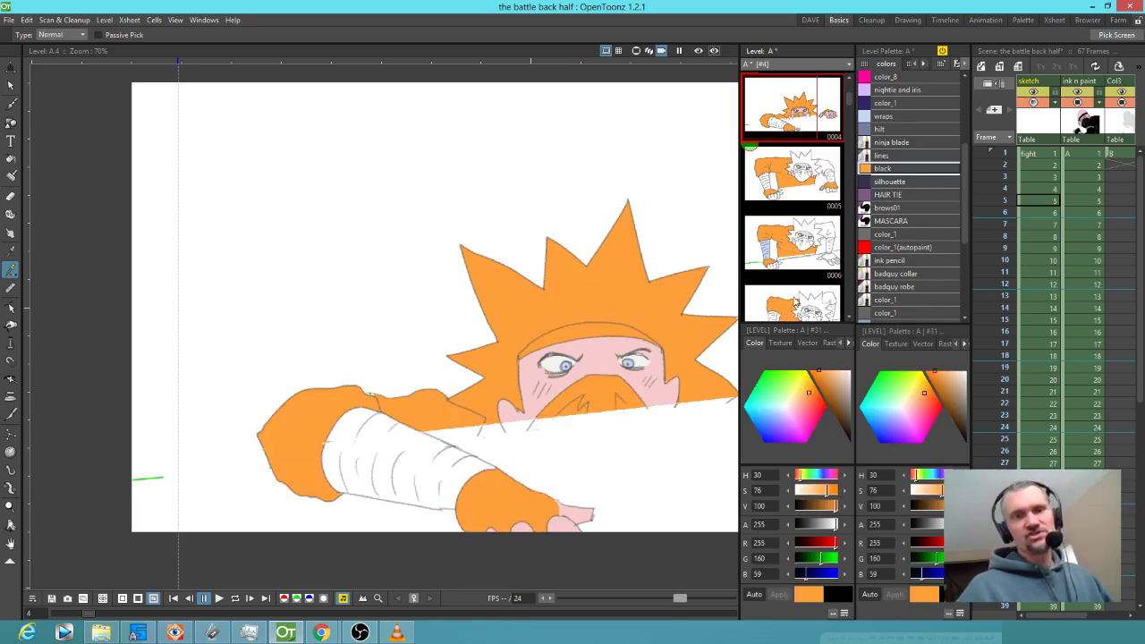
{"action": "key", "text": "ctrl+z"}
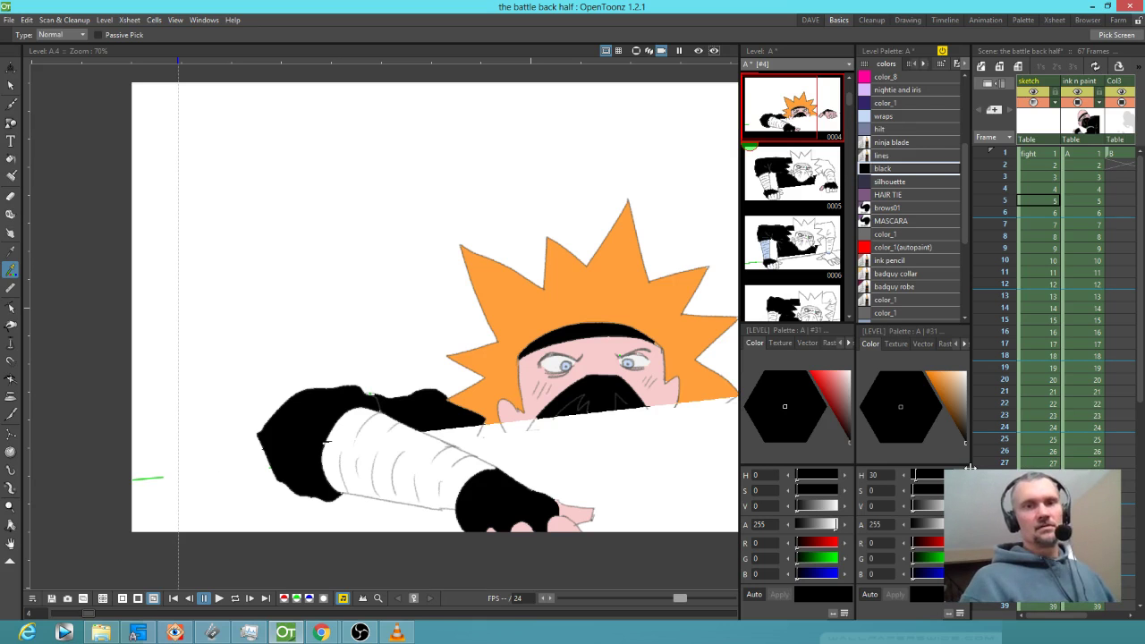
- Erase the leftover green guide line beside the arm on drawing 4 and go to frame 5 of the ink n paint column
{"action": "key", "text": "a"}
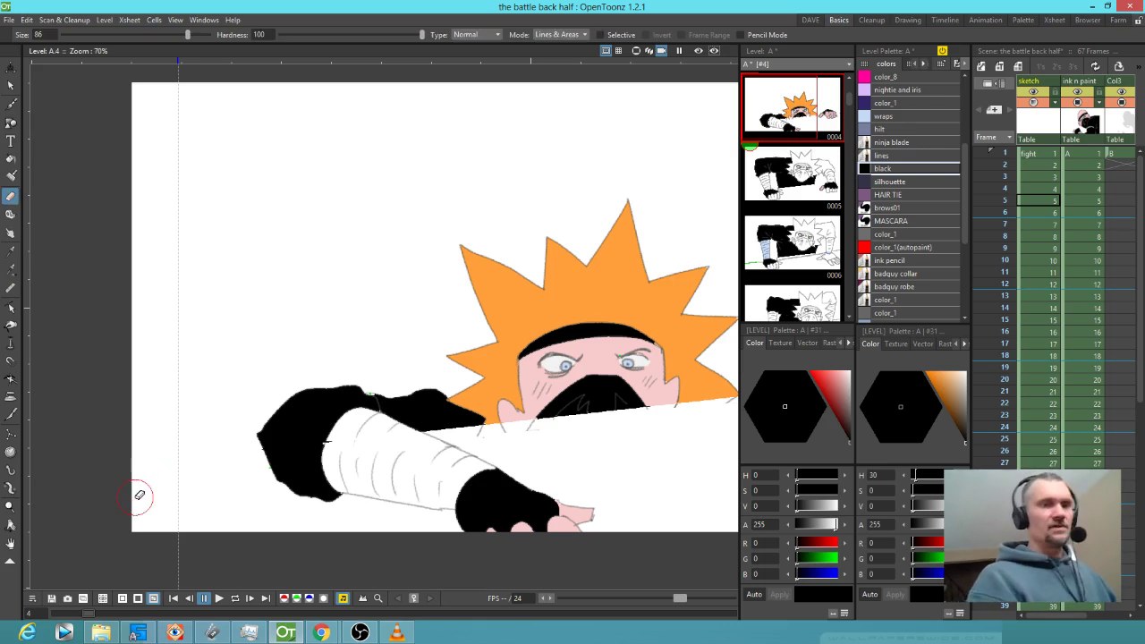
{"action": "left_click_drag", "start_coordinate": [663, 436], "coordinate": [378, 435]}
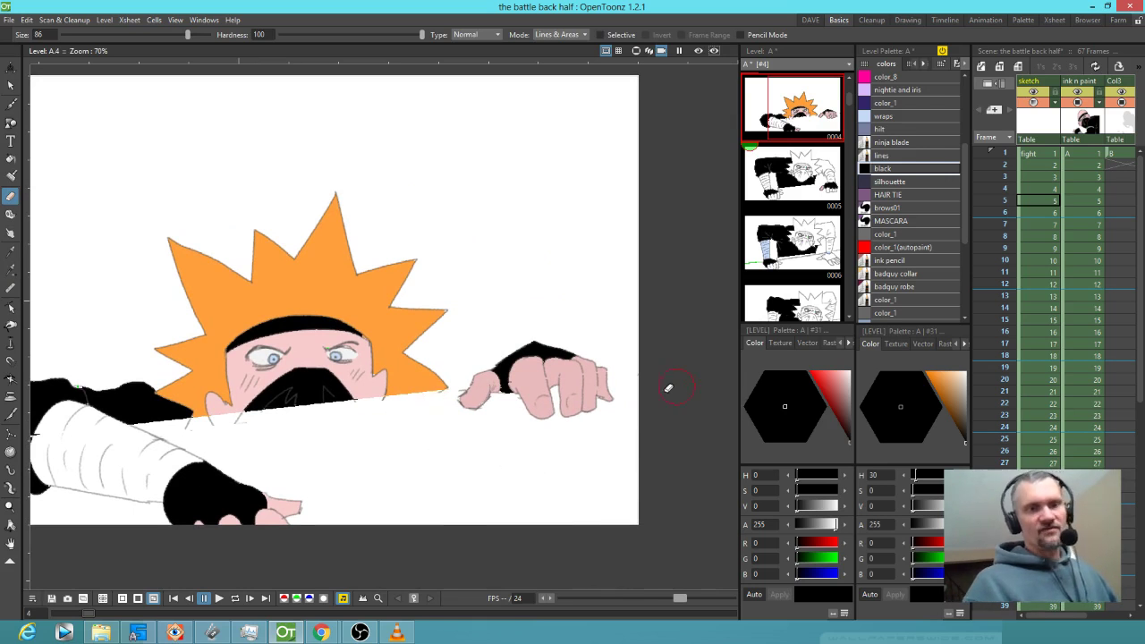
{"action": "left_click", "coordinate": [1043, 189]}
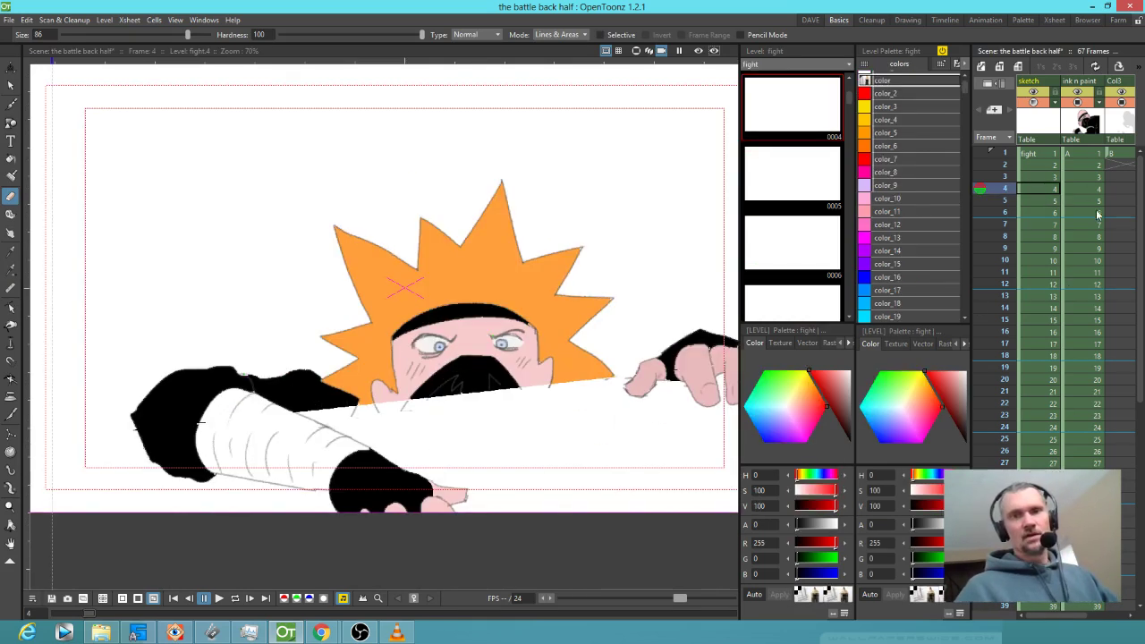
{"action": "left_click", "coordinate": [1090, 191]}
{"action": "key", "text": "Up"}
{"action": "key", "text": "Down"}
{"action": "key", "text": "Down"}
{"action": "key", "text": "Up"}
{"action": "key", "text": "Down"}
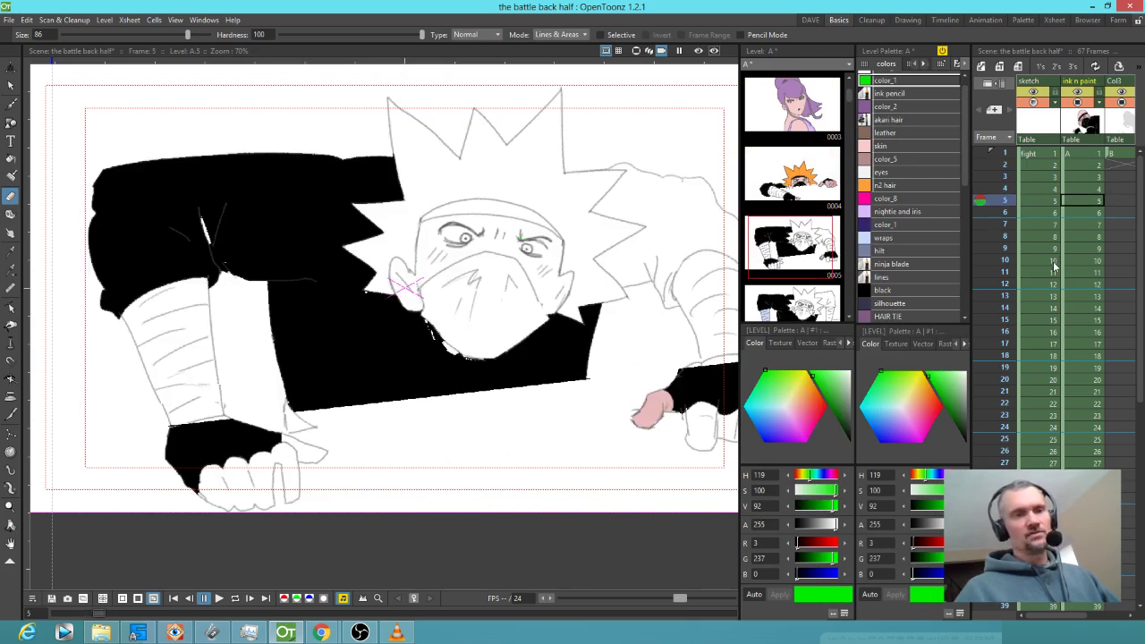
- Reduce the eraser size to 45 and erase the leftover pencil lines between the sleeve and the gloved hand on frame 5
{"action": "key", "text": "u"}
{"action": "key", "text": "u"}
{"action": "key", "text": "u"}
{"action": "key", "text": "u"}
{"action": "key", "text": "u"}
{"action": "key", "text": "u"}
{"action": "key", "text": "u"}
{"action": "key", "text": "u"}
{"action": "key", "text": "u"}
{"action": "key", "text": "u"}
{"action": "key", "text": "u"}
{"action": "key", "text": "u"}
{"action": "key", "text": "u"}
{"action": "key", "text": "u"}
{"action": "key", "text": "u"}
{"action": "key", "text": "u"}
{"action": "key", "text": "u"}
{"action": "key", "text": "u"}
{"action": "key", "text": "u"}
{"action": "key", "text": "u"}
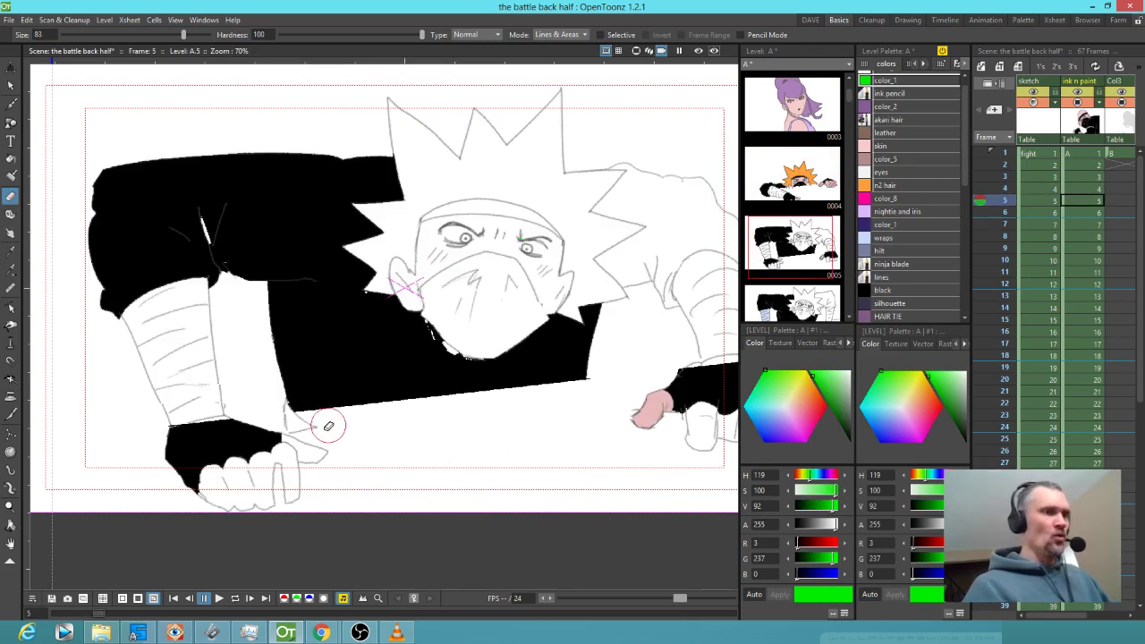
{"action": "key", "text": "u"}
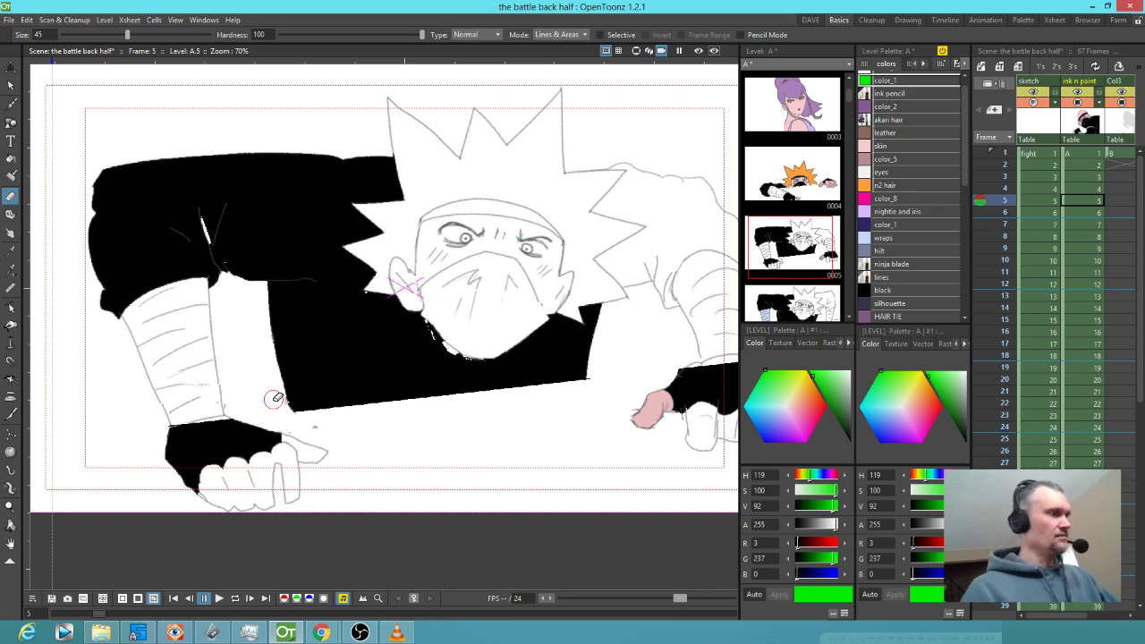
- Erase the green guide line and the leftover pencil lines below the torso and around the hands on frame 6
{"action": "key", "text": "period"}
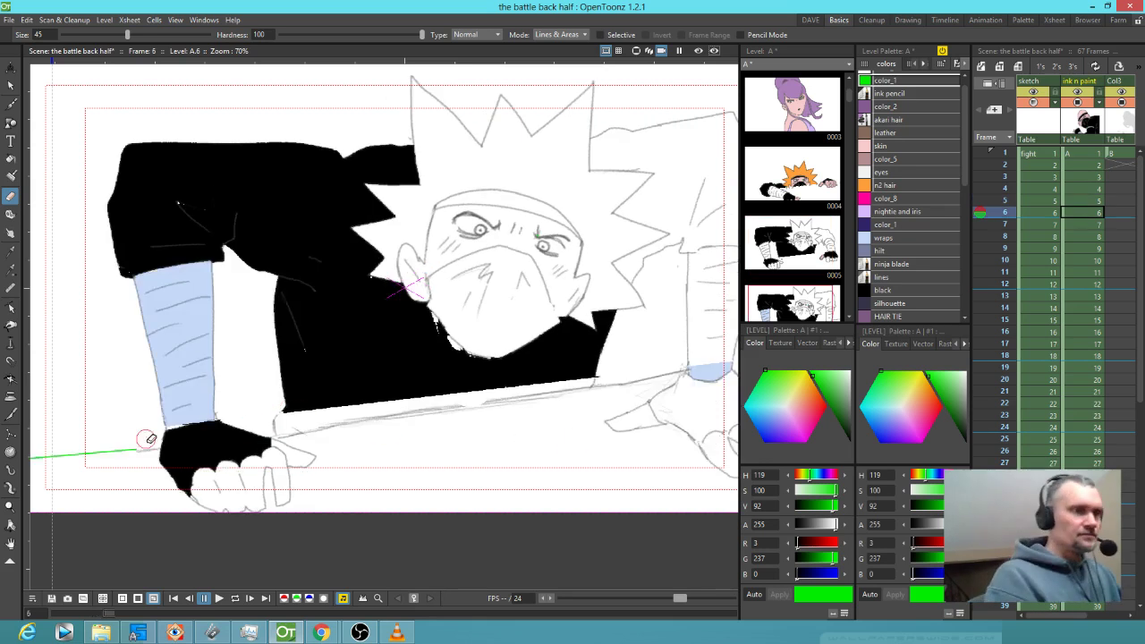
{"action": "left_click_drag", "start_coordinate": [126, 456], "coordinate": [224, 450]}
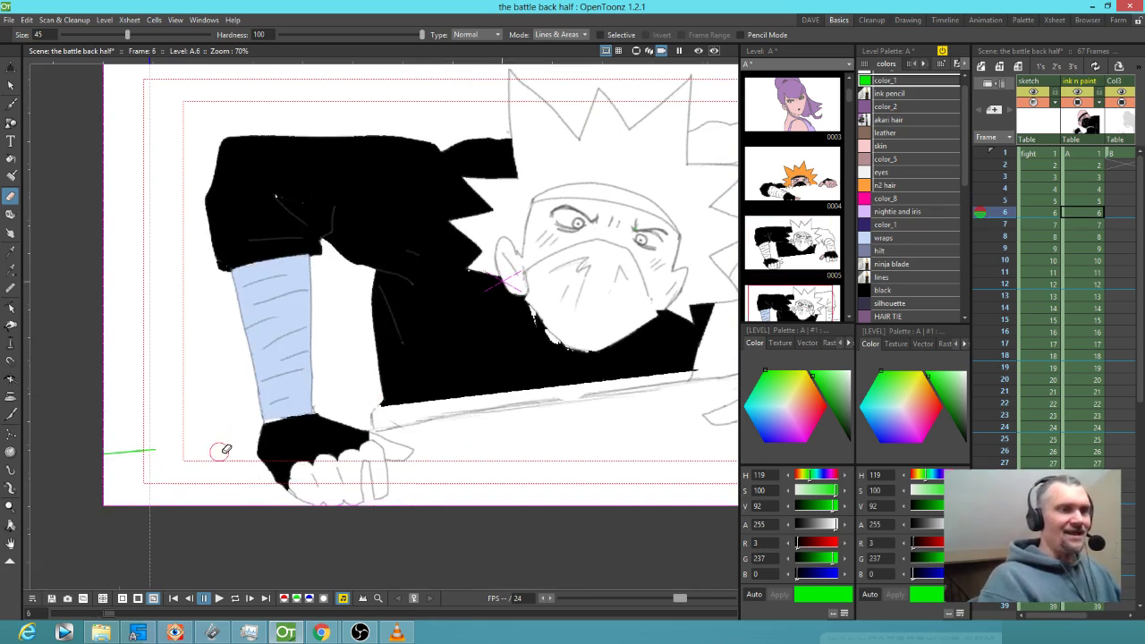
{"action": "left_click_drag", "start_coordinate": [141, 450], "coordinate": [167, 434]}
{"action": "left_click_drag", "start_coordinate": [374, 413], "coordinate": [458, 412]}
{"action": "left_click_drag", "start_coordinate": [601, 412], "coordinate": [373, 434]}
{"action": "left_click_drag", "start_coordinate": [239, 437], "coordinate": [548, 378]}
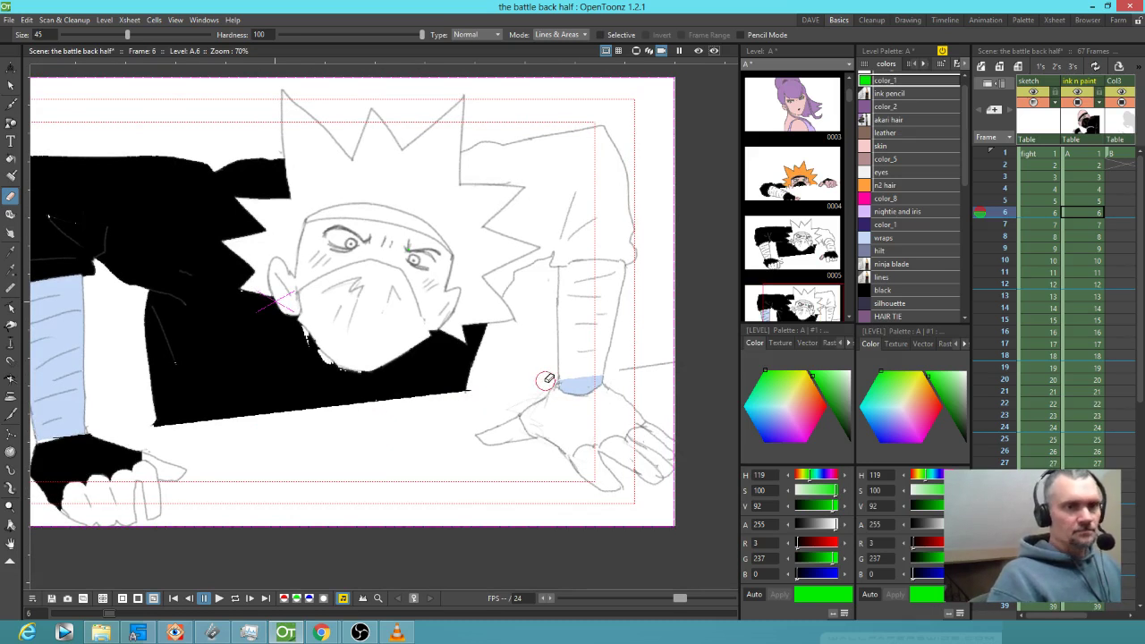
{"action": "left_click_drag", "start_coordinate": [642, 415], "coordinate": [489, 424]}
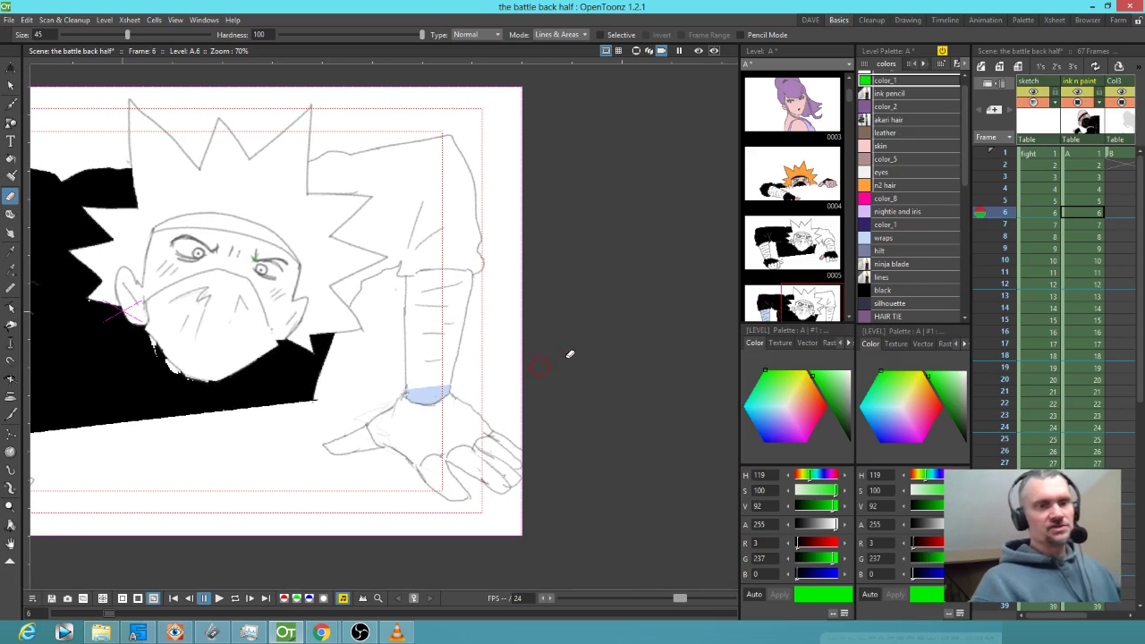
- Erase the green and grey guide line running from the wrist to the canvas edge on frame 7, and return to frame 6
{"action": "key", "text": "."}
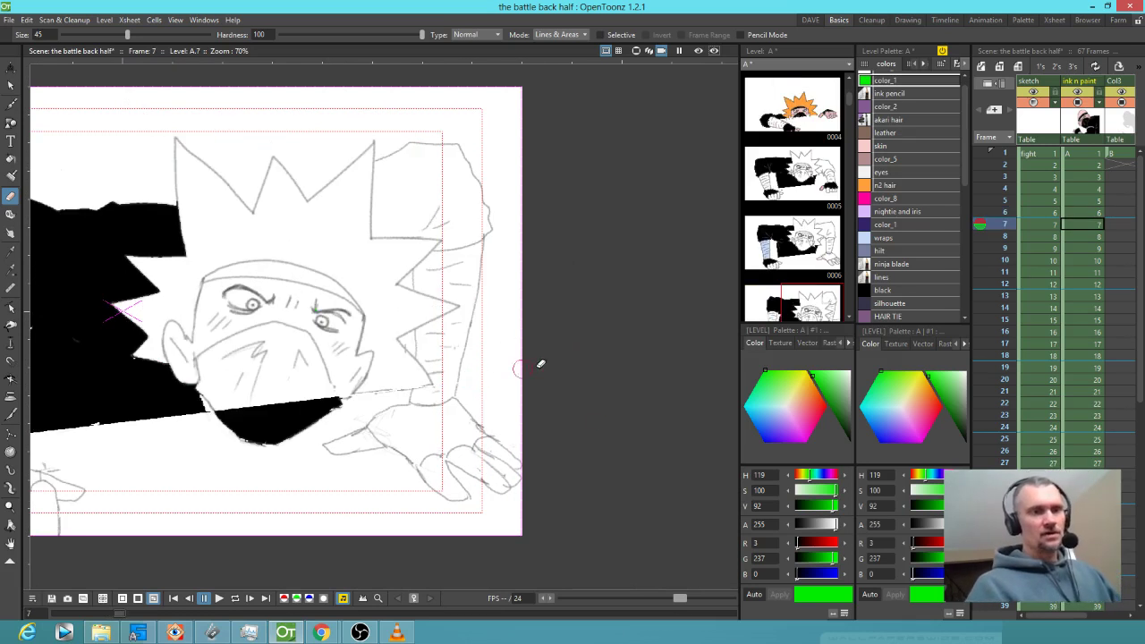
{"action": "scroll", "coordinate": [406, 450], "scroll_direction": "left", "scroll_amount": 10}
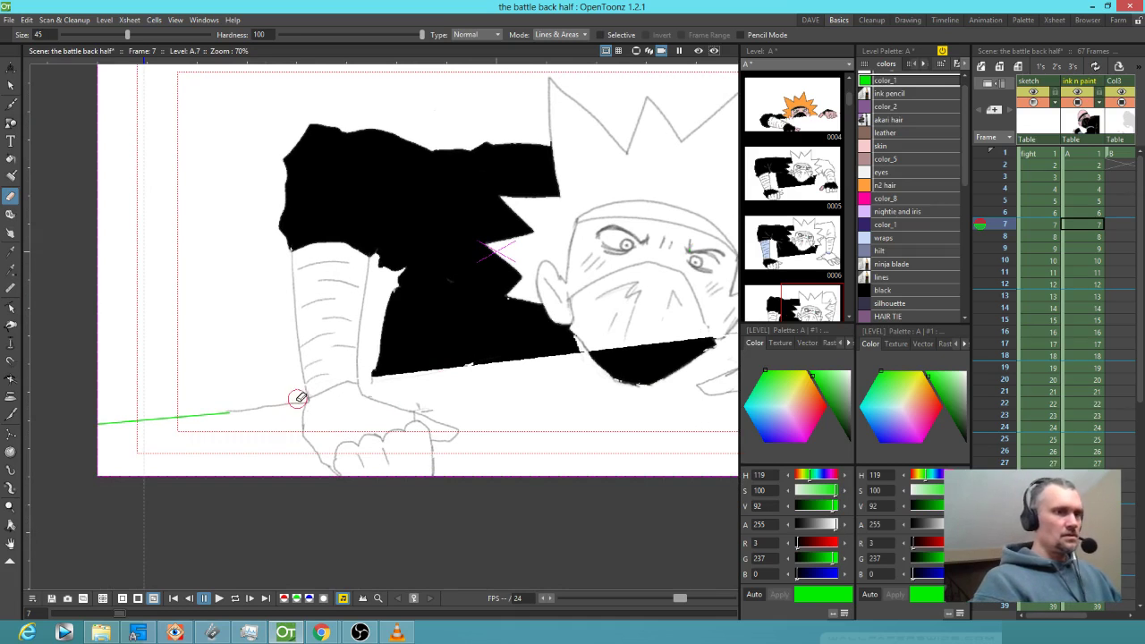
{"action": "left_click_drag", "start_coordinate": [297, 399], "coordinate": [74, 435]}
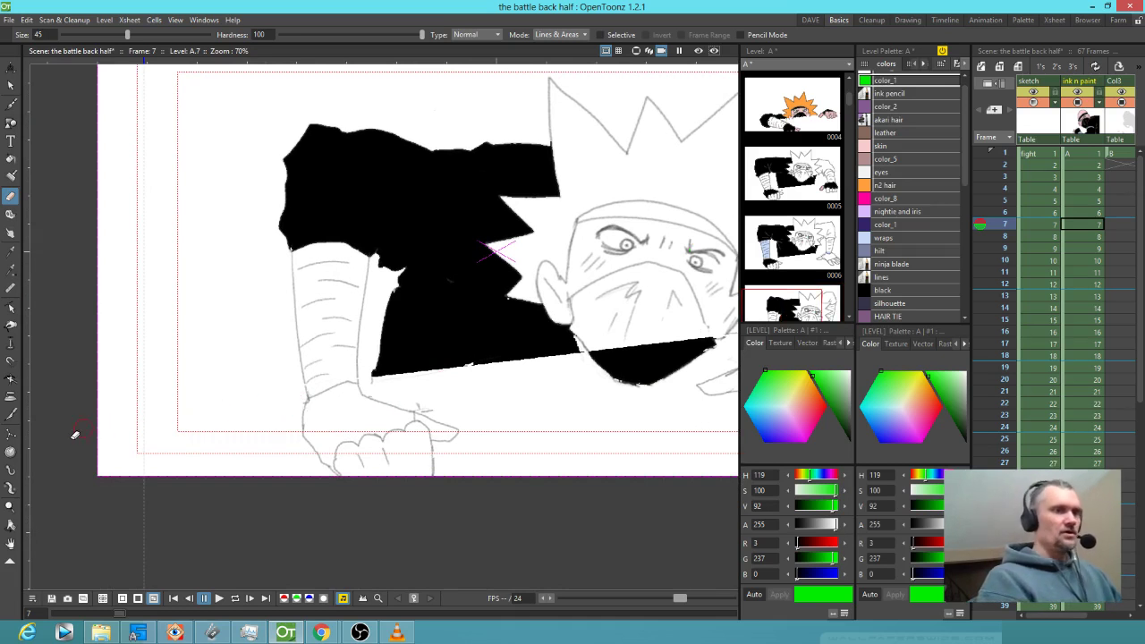
{"action": "key", "text": "."}
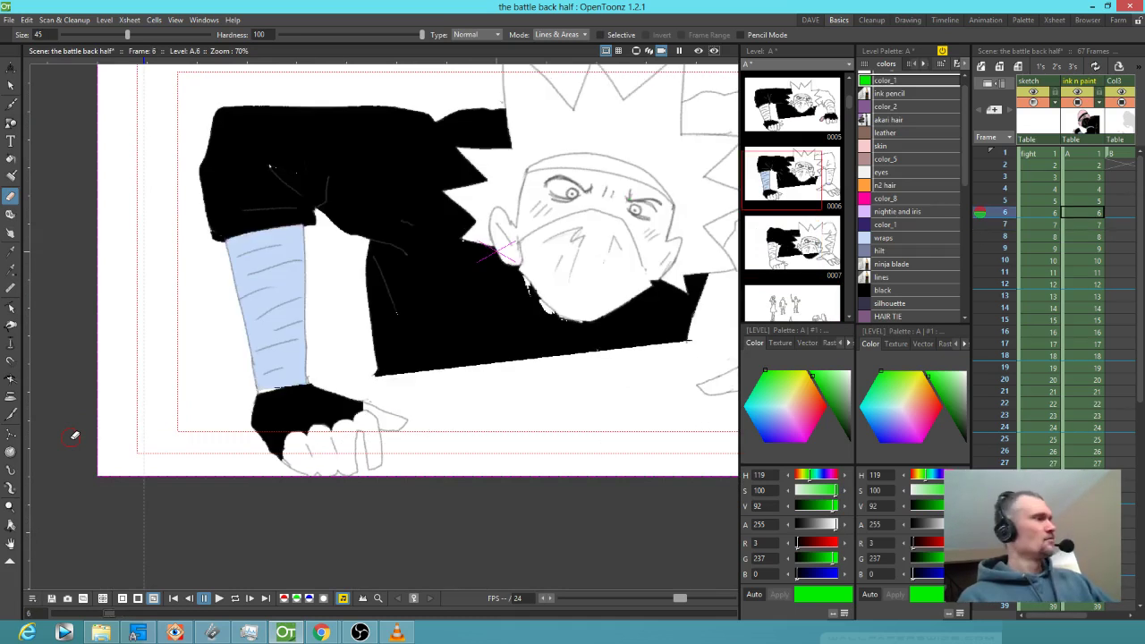
- Examine the FX schematic's node connections and the available effect categories, and close the schematic
{"action": "key", "text": "F8"}
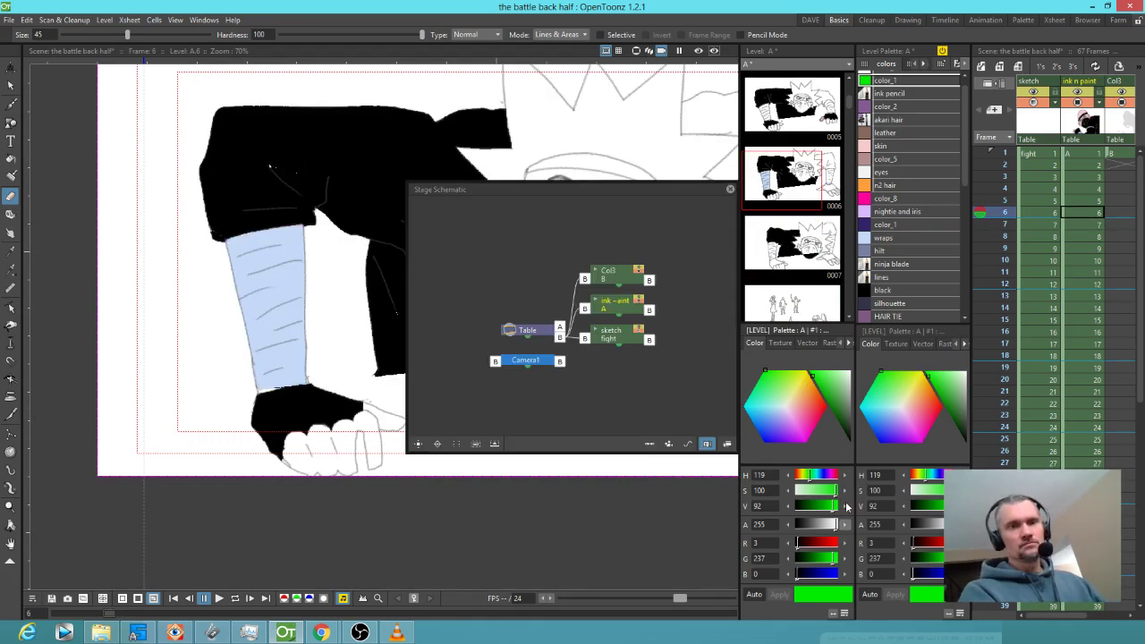
{"action": "left_click", "coordinate": [726, 444]}
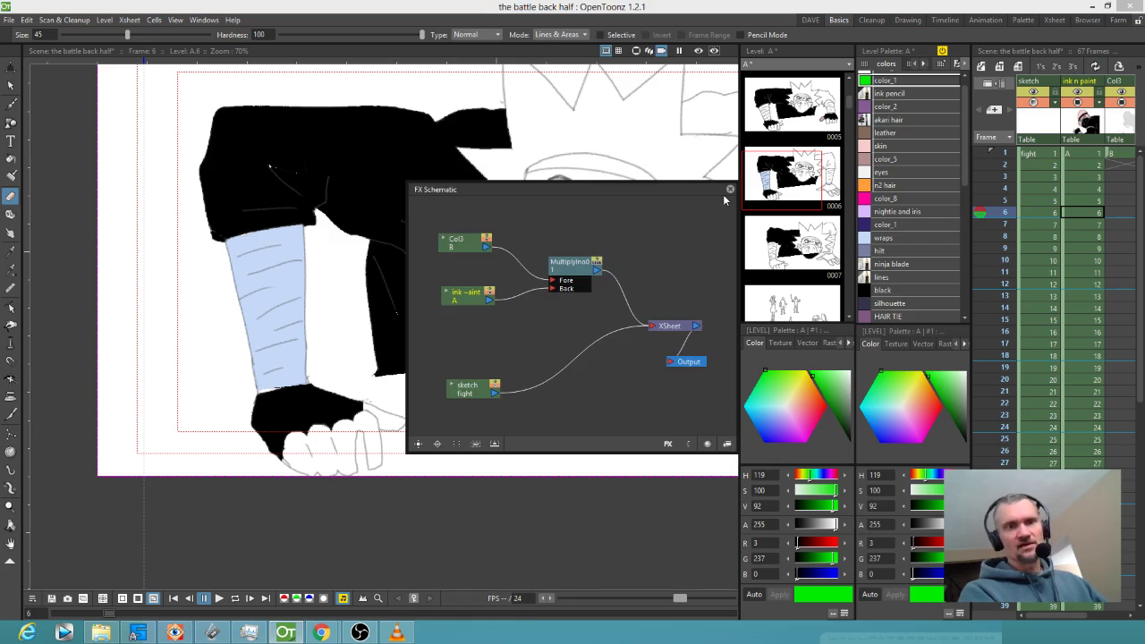
{"action": "left_click", "coordinate": [613, 231]}
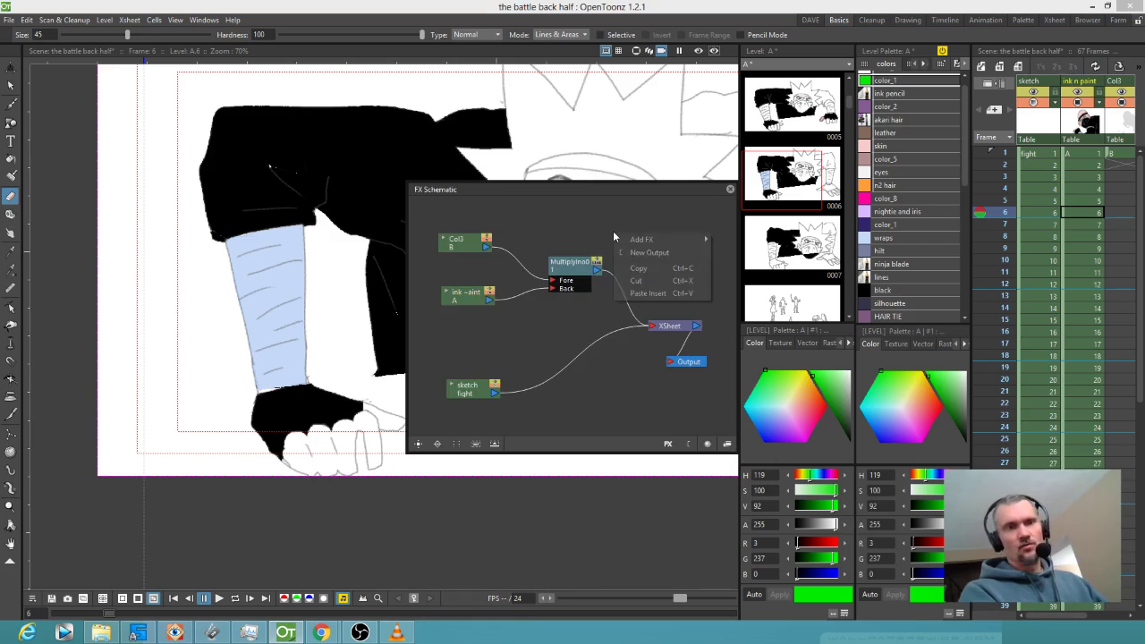
{"action": "mouse_move", "coordinate": [667, 240]}
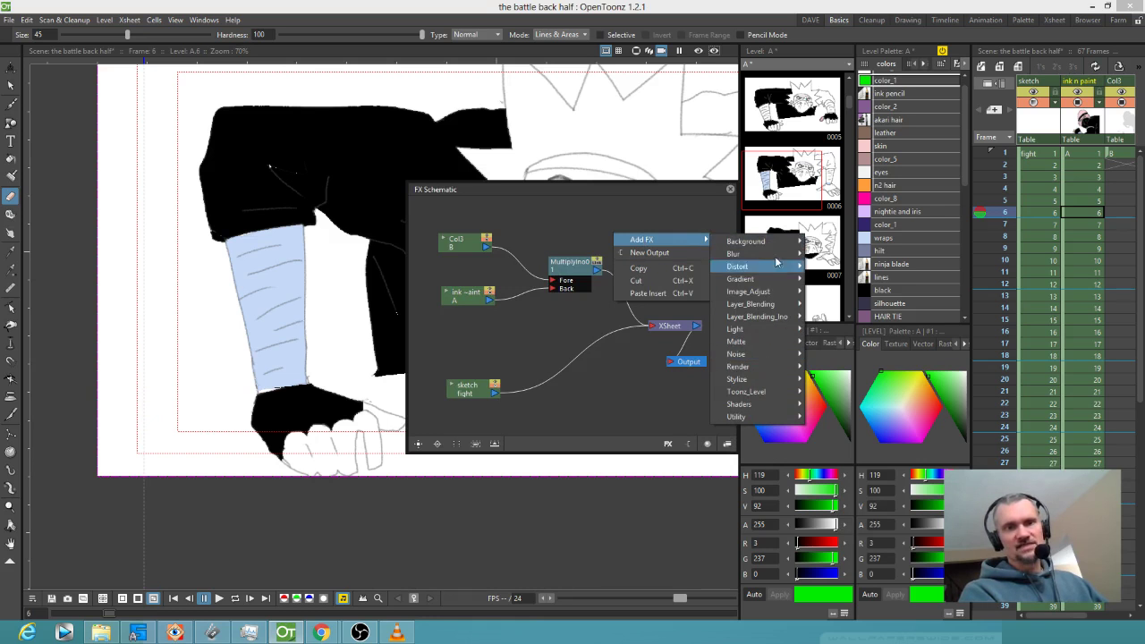
{"action": "left_click", "coordinate": [663, 202]}
{"action": "left_click", "coordinate": [729, 189]}
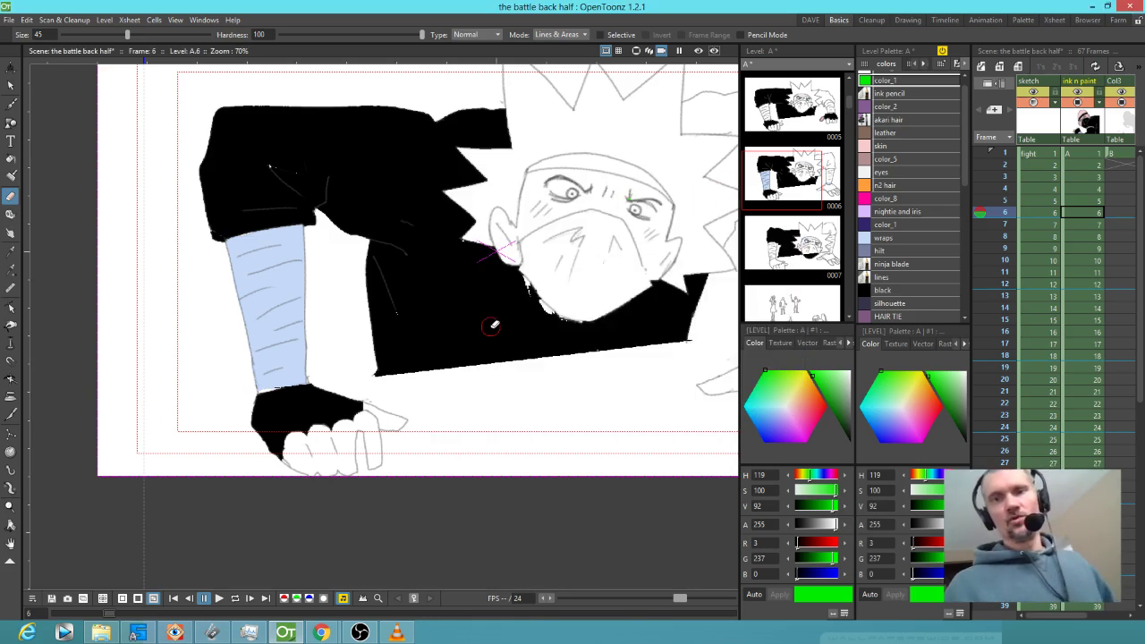
- Go to frame 4 of the ink n paint column and select the wraps style
{"action": "left_click", "coordinate": [1089, 191]}
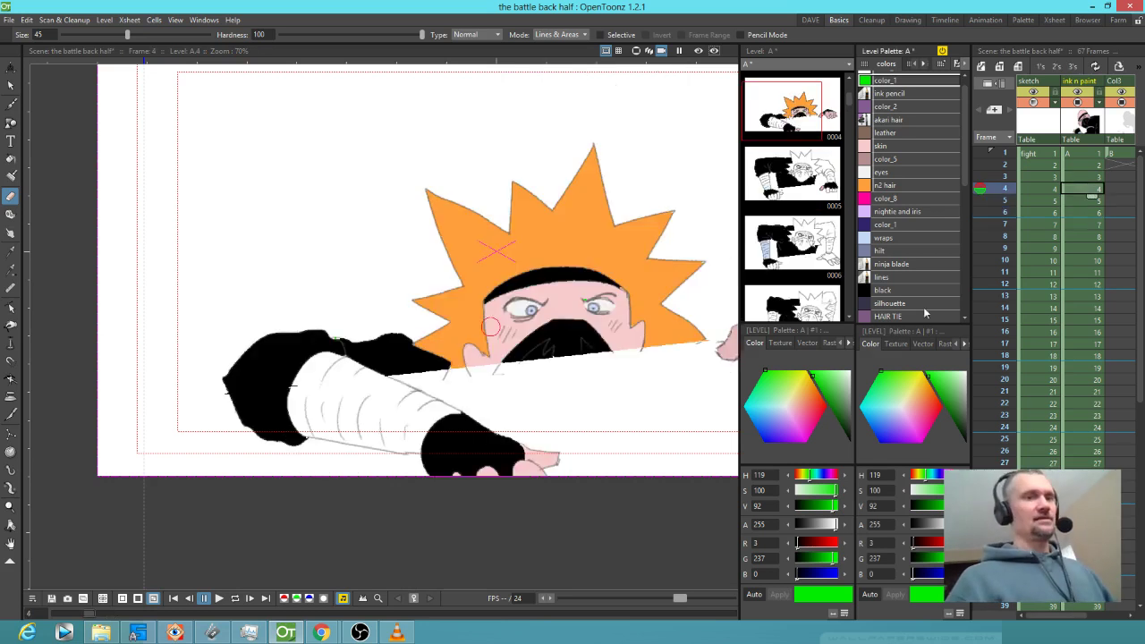
{"action": "left_click", "coordinate": [895, 238]}
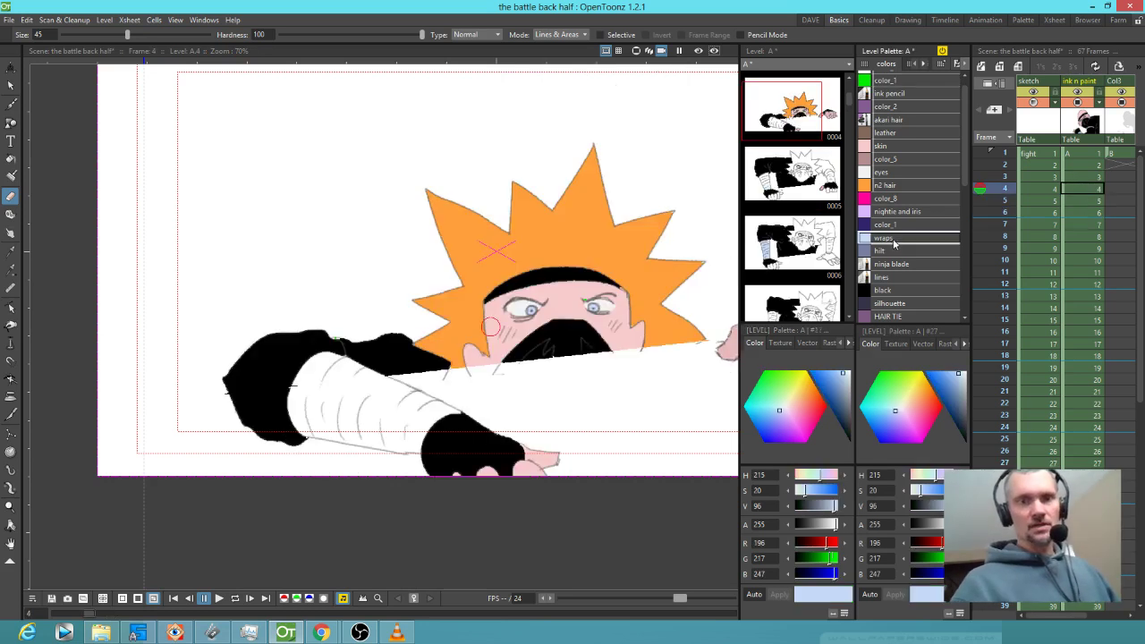
- Try to fill the forearm bandages with the wraps style, and undo the fill
{"action": "key", "text": "f"}
{"action": "left_click", "coordinate": [361, 386]}
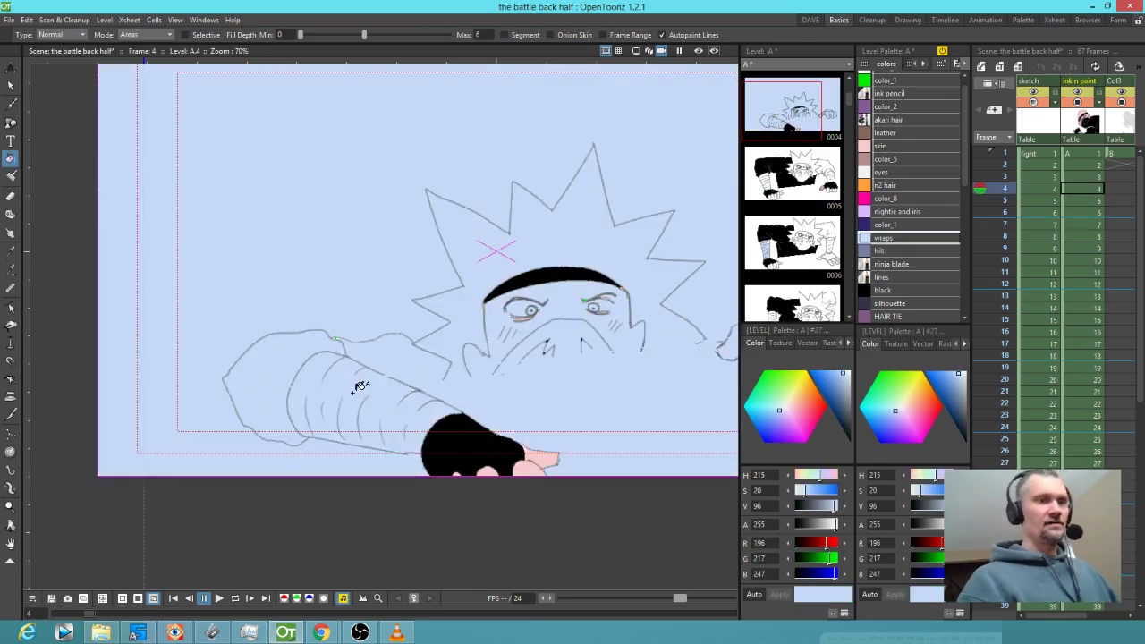
{"action": "key", "text": "ctrl+z"}
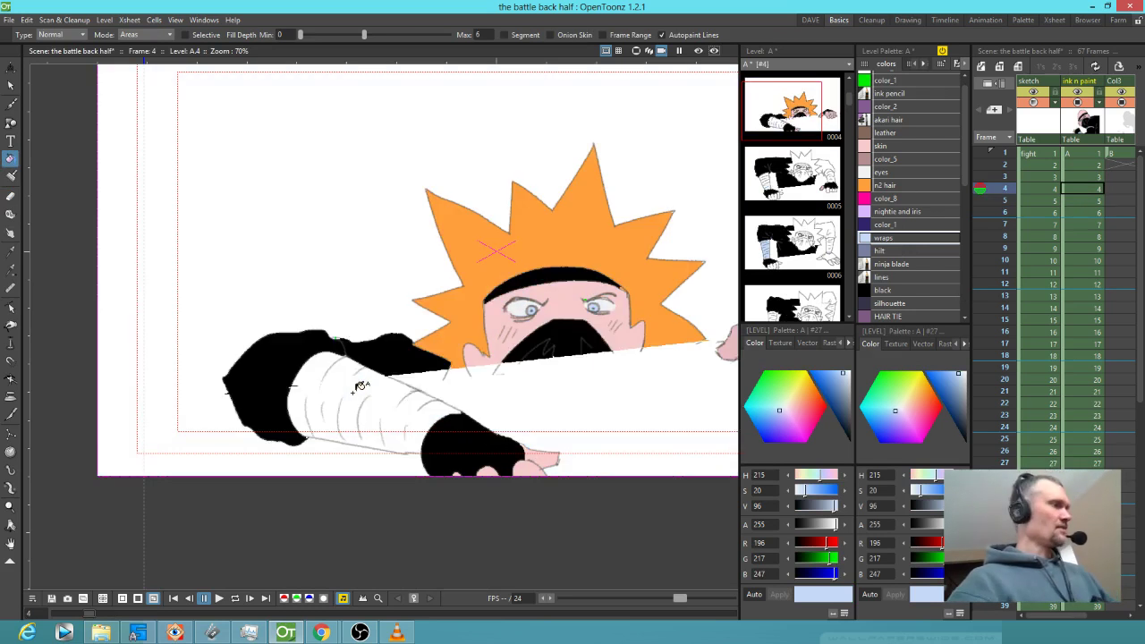
- Brush wraps colour over the first gaps in the forearm outline at size 18 in Areas mode, checking the linework with the transparency check
{"action": "key", "text": "j"}
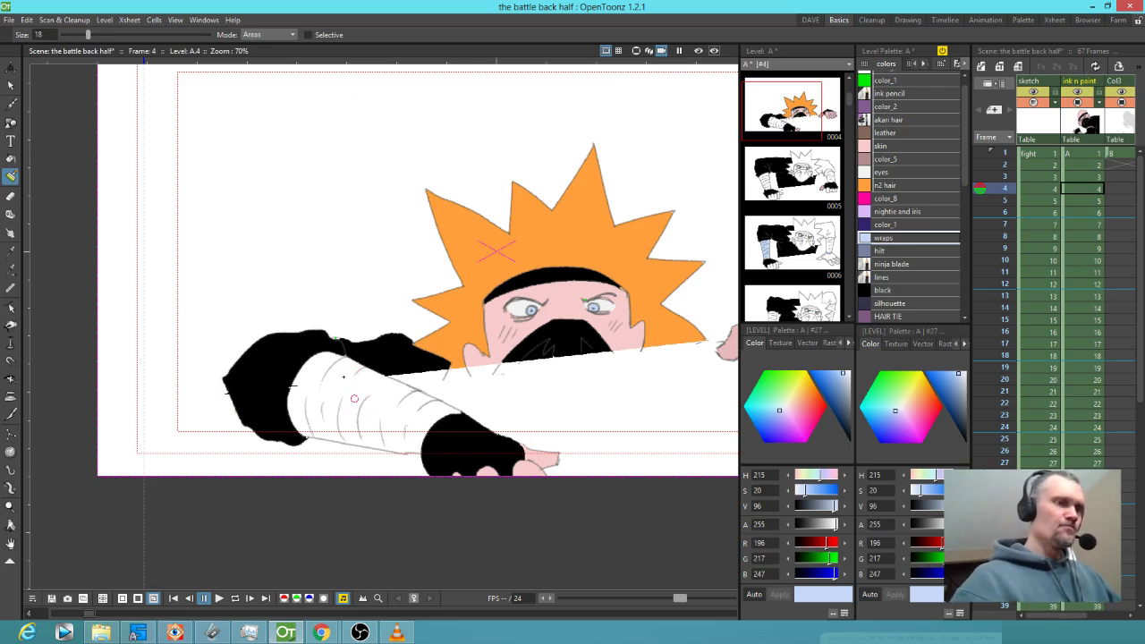
{"action": "left_click_drag", "start_coordinate": [312, 377], "coordinate": [298, 392]}
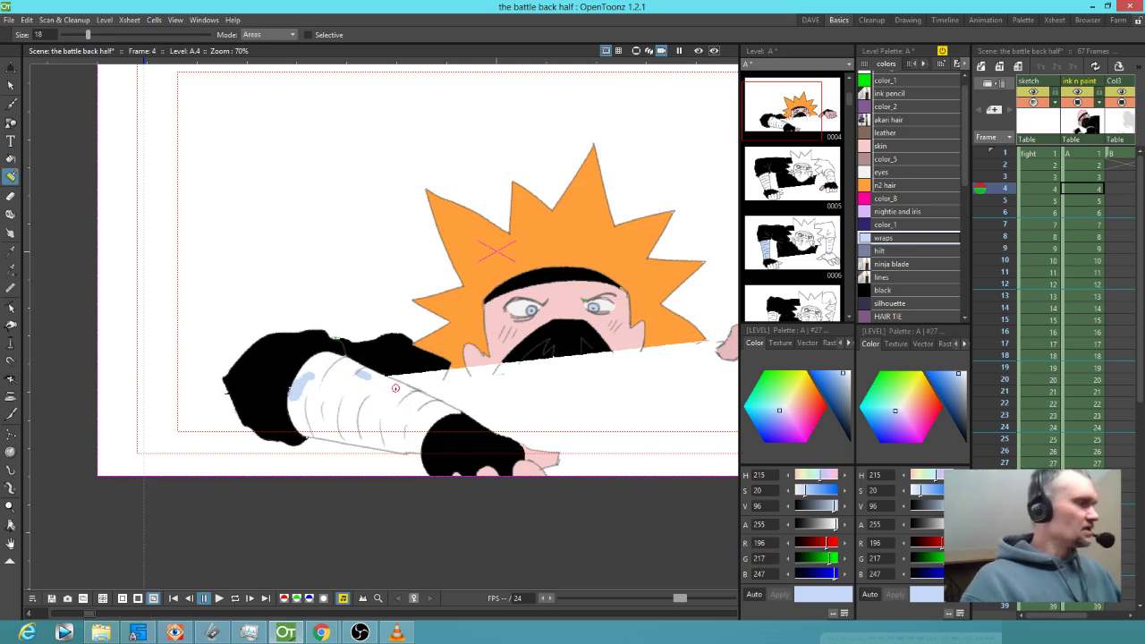
{"action": "key", "text": "ctrl+t"}
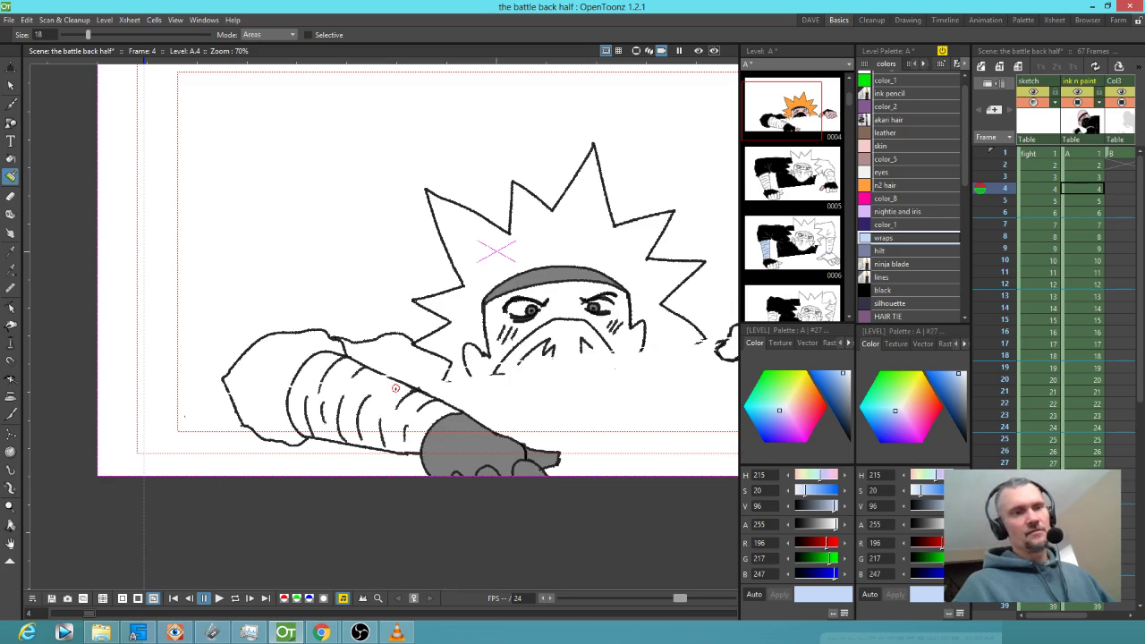
{"action": "key", "text": "ctrl+t"}
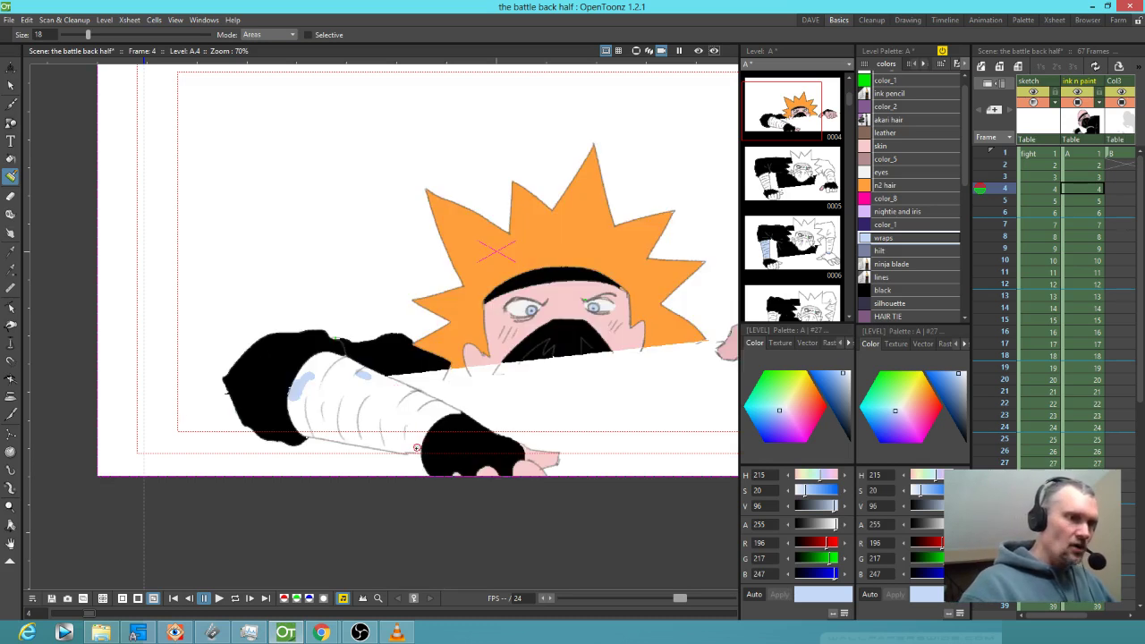
- Enable selective painting, close the remaining gaps along the forearm's edges with wraps colour, and fill the rest of the bandages
{"action": "left_click", "coordinate": [321, 35]}
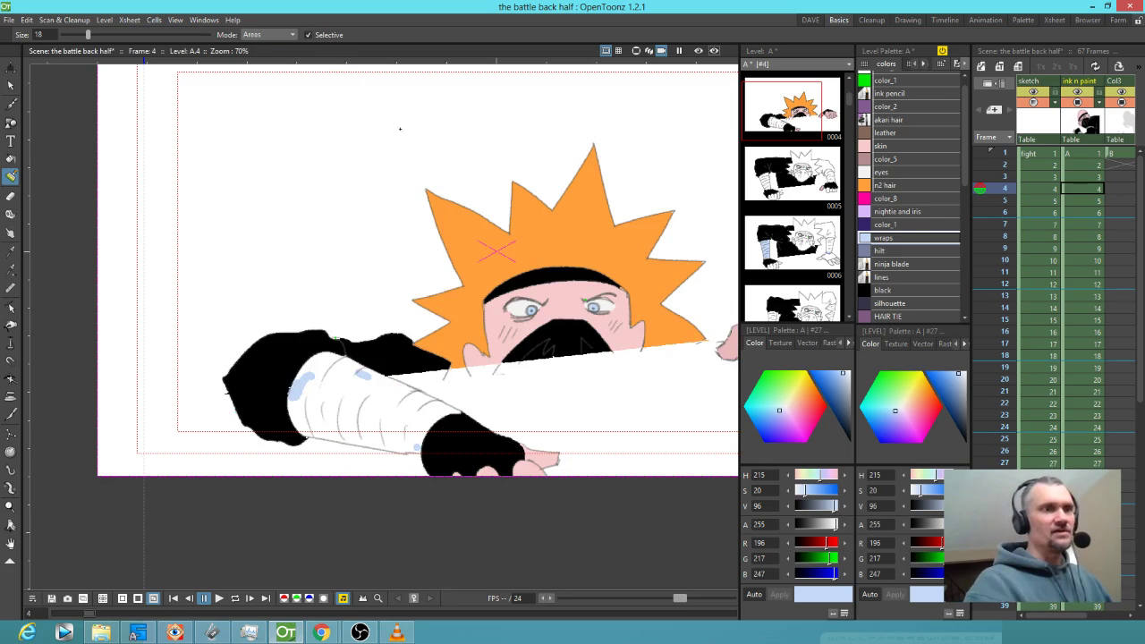
{"action": "left_click", "coordinate": [420, 446]}
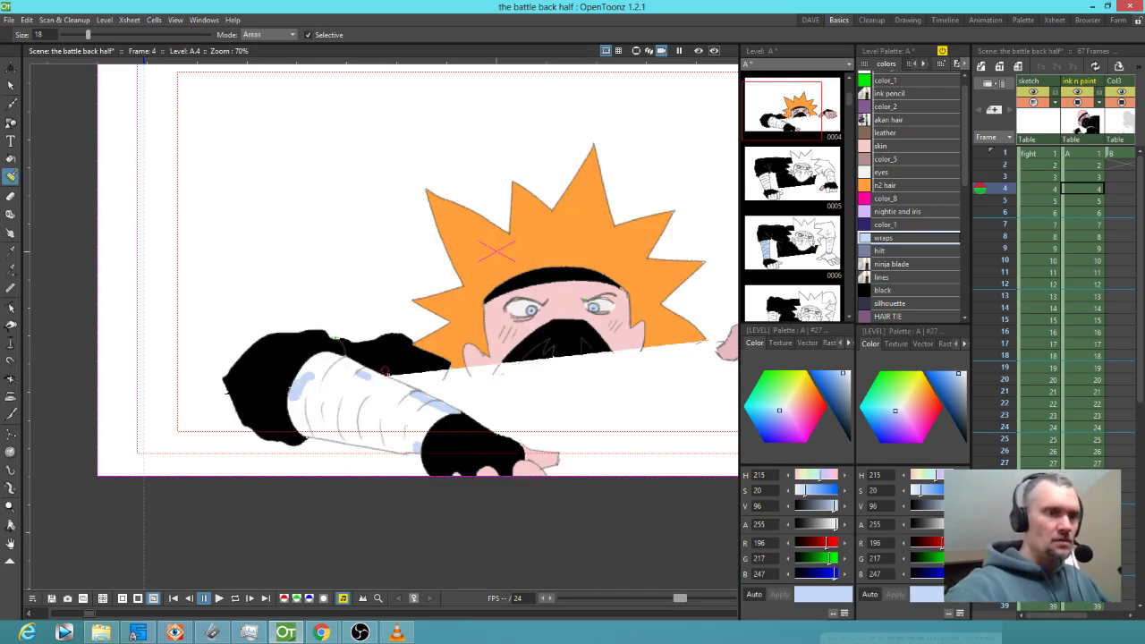
{"action": "left_click", "coordinate": [371, 375]}
{"action": "left_click", "coordinate": [381, 385]}
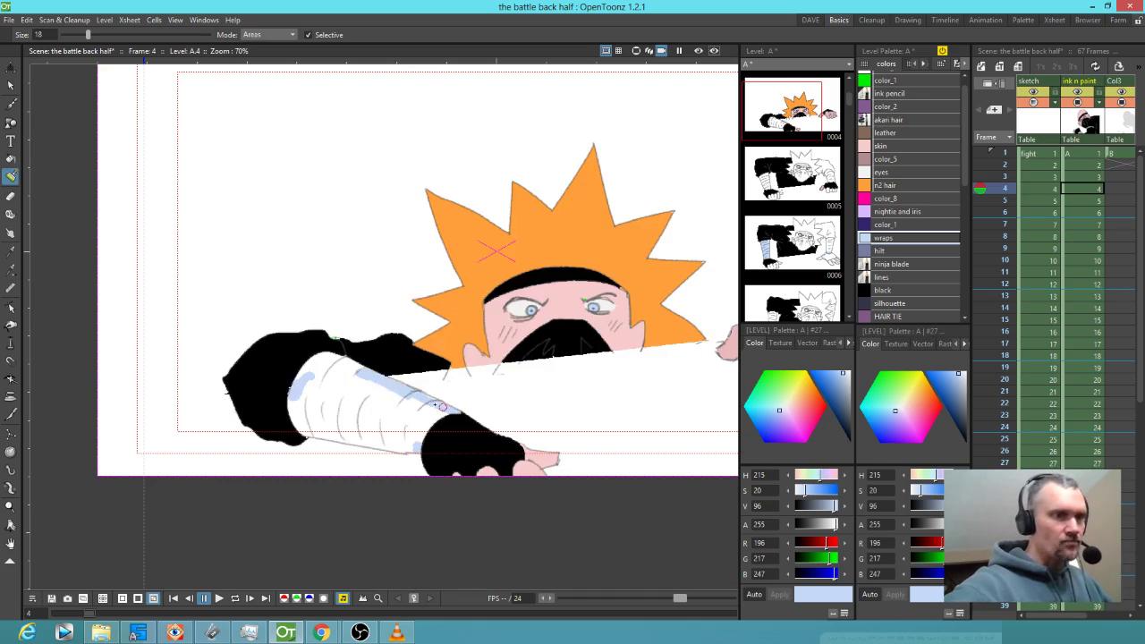
{"action": "left_click", "coordinate": [434, 405]}
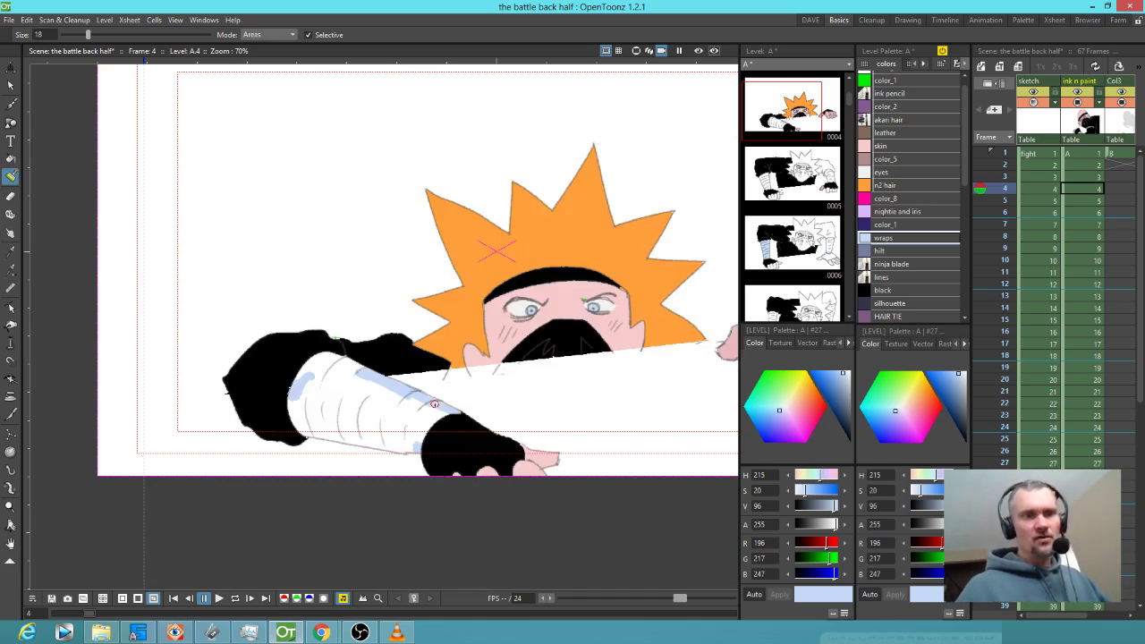
{"action": "key", "text": "f"}
{"action": "left_click", "coordinate": [387, 413]}
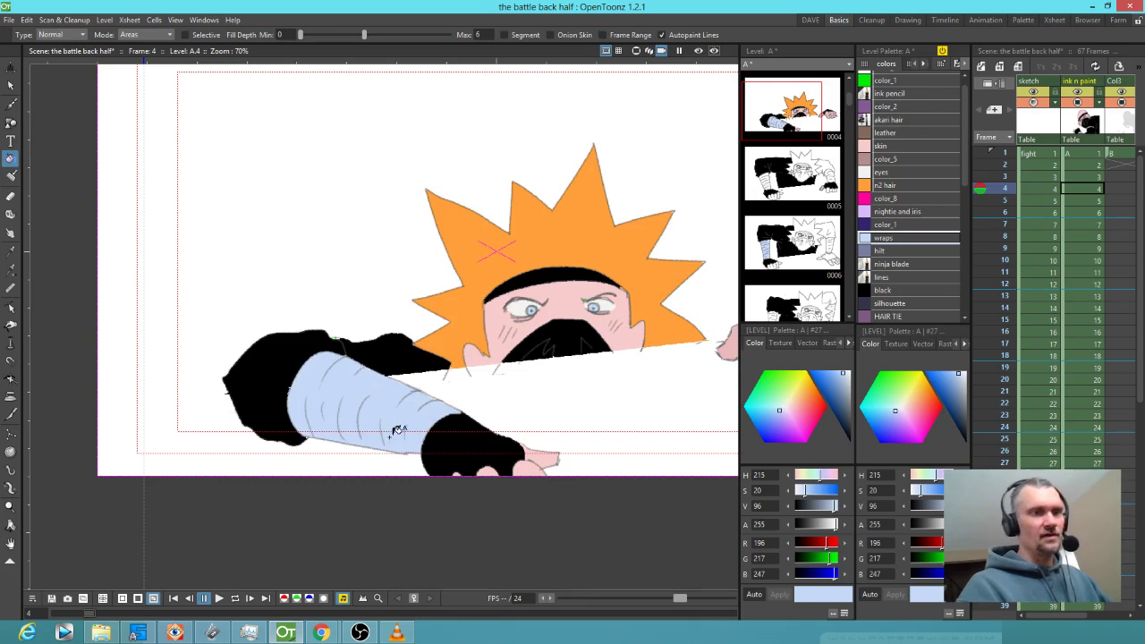
- Go to frame 5 of the ink n paint column after comparing frame 4 with its neighbouring drawing
{"action": "mouse_move", "coordinate": [657, 404]}
{"action": "left_mouse_down"}
{"action": "mouse_move", "coordinate": [409, 440]}
{"action": "mouse_move", "coordinate": [571, 361]}
{"action": "left_mouse_up"}
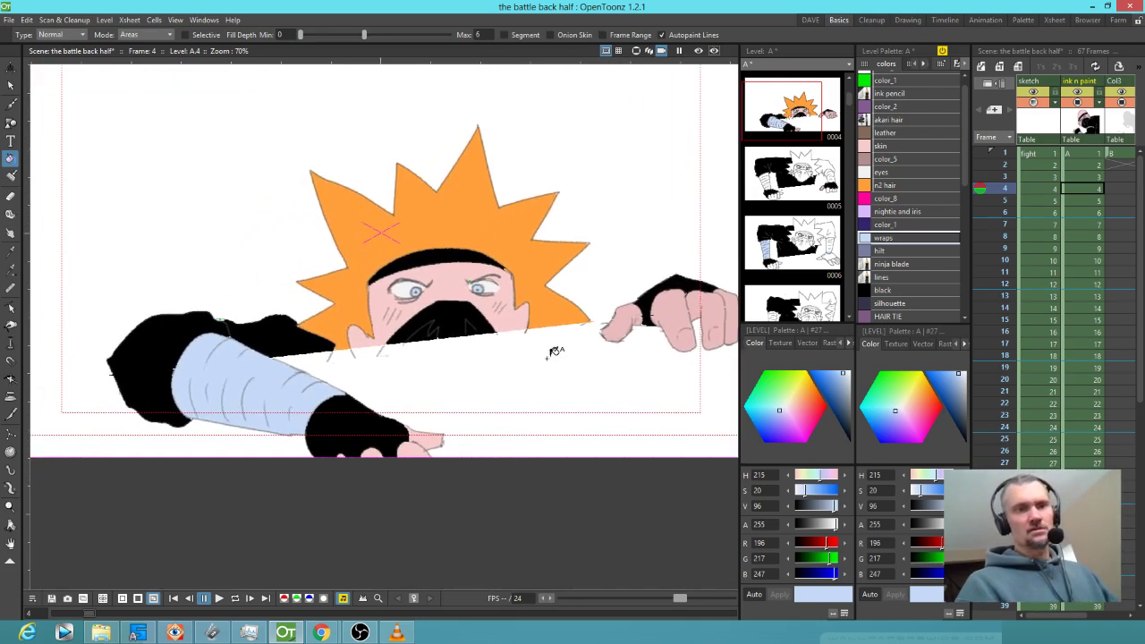
{"action": "key", "text": "comma"}
{"action": "key", "text": "period"}
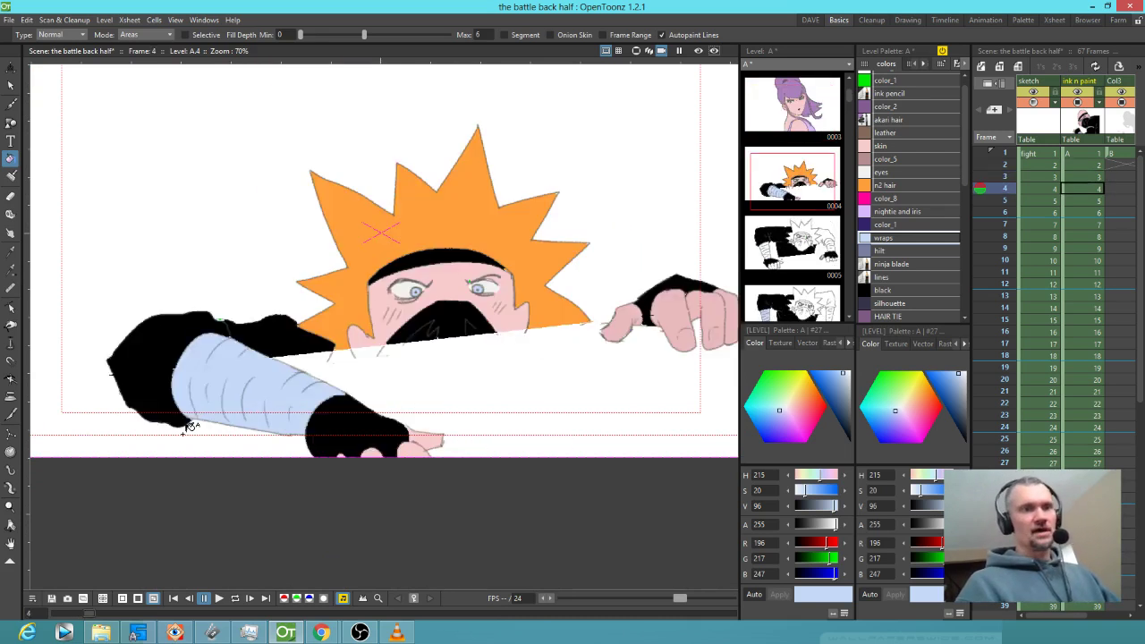
{"action": "key", "text": "period"}
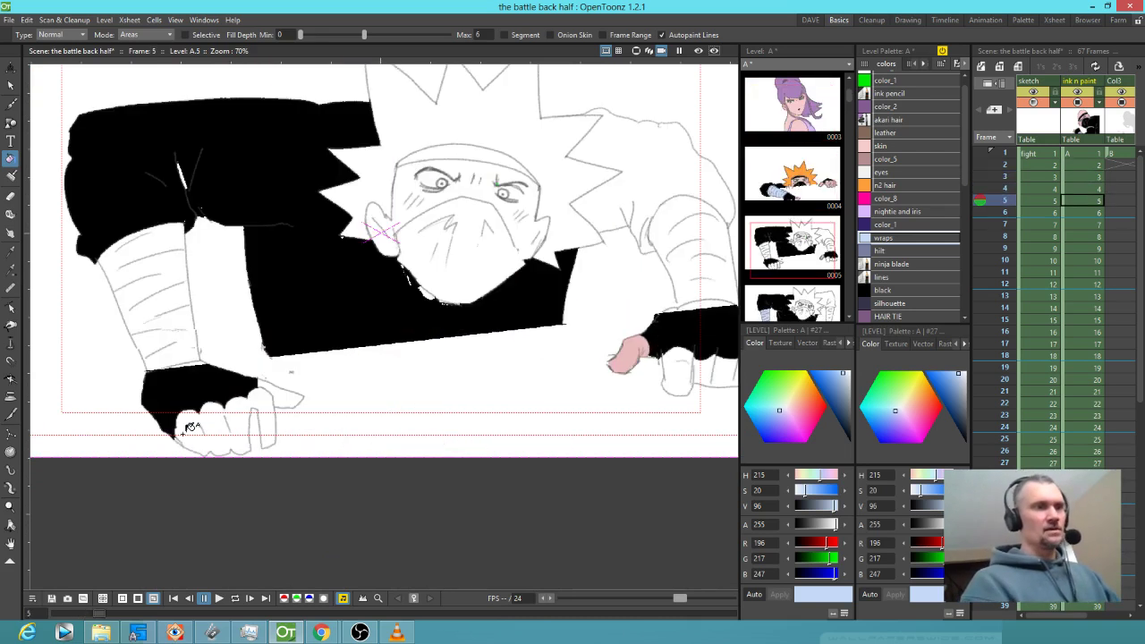
- Undo a trial wraps fill on the forearm, and brush wraps colour over the gaps along both forearms' edges with selective painting
{"action": "left_click", "coordinate": [181, 291]}
{"action": "key", "text": "ctrl+z"}
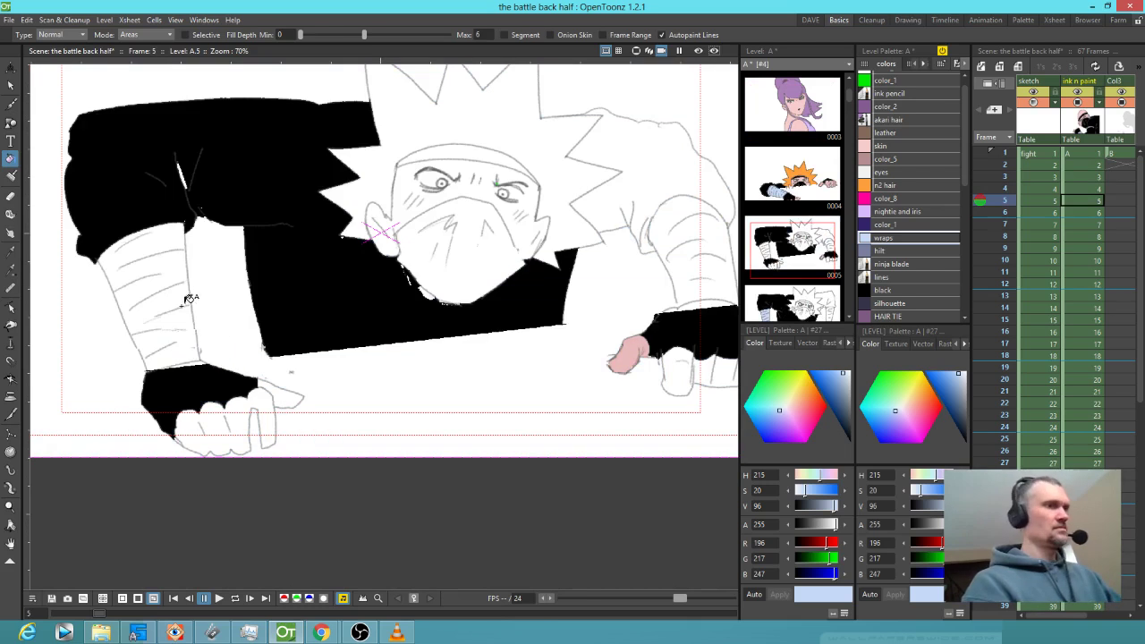
{"action": "key", "text": "j"}
{"action": "mouse_move", "coordinate": [177, 231]}
{"action": "left_mouse_down"}
{"action": "mouse_move", "coordinate": [181, 330]}
{"action": "mouse_move", "coordinate": [177, 260]}
{"action": "mouse_move", "coordinate": [192, 335]}
{"action": "left_mouse_up"}
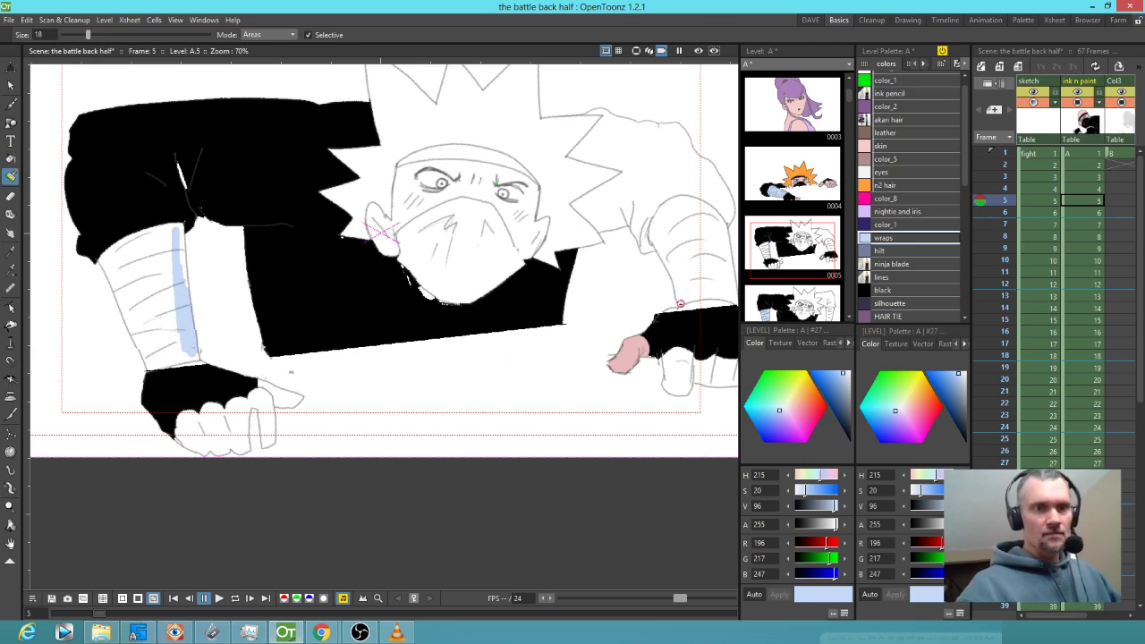
{"action": "left_click_drag", "start_coordinate": [664, 208], "coordinate": [671, 206]}
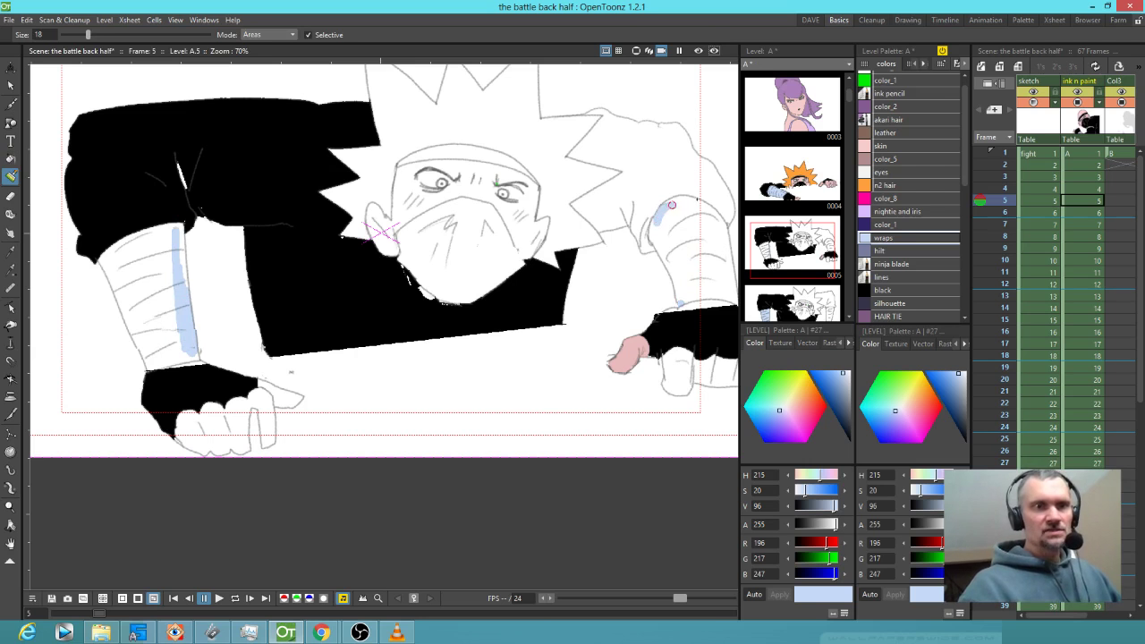
{"action": "left_click_drag", "start_coordinate": [704, 266], "coordinate": [608, 264]}
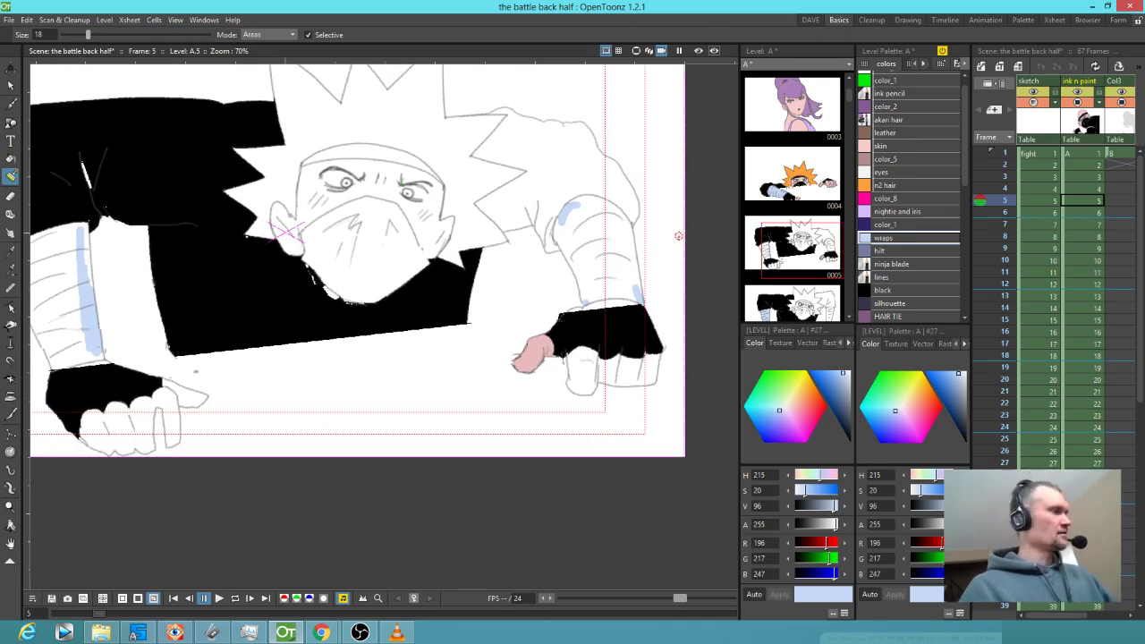
- Fill the bandages on both forearms with the wraps style, and brush in the unfilled patches near the wrist
{"action": "key", "text": "f"}
{"action": "left_click", "coordinate": [618, 254]}
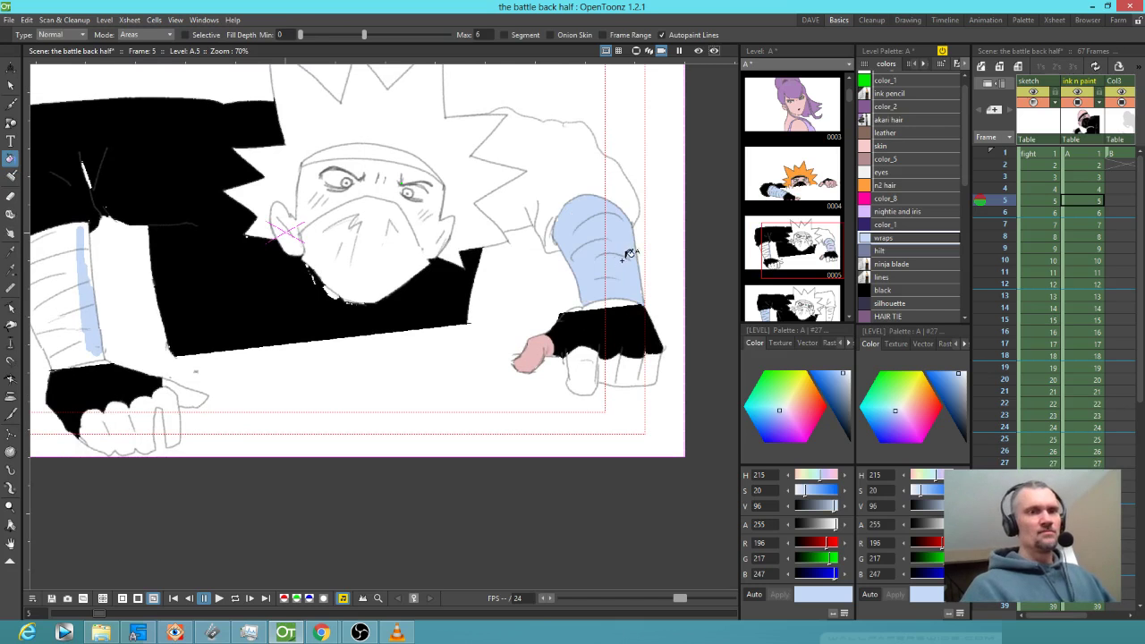
{"action": "left_click", "coordinate": [63, 303]}
{"action": "mouse_move", "coordinate": [105, 209]}
{"action": "left_mouse_down"}
{"action": "mouse_move", "coordinate": [226, 257]}
{"action": "mouse_move", "coordinate": [269, 194]}
{"action": "left_mouse_up"}
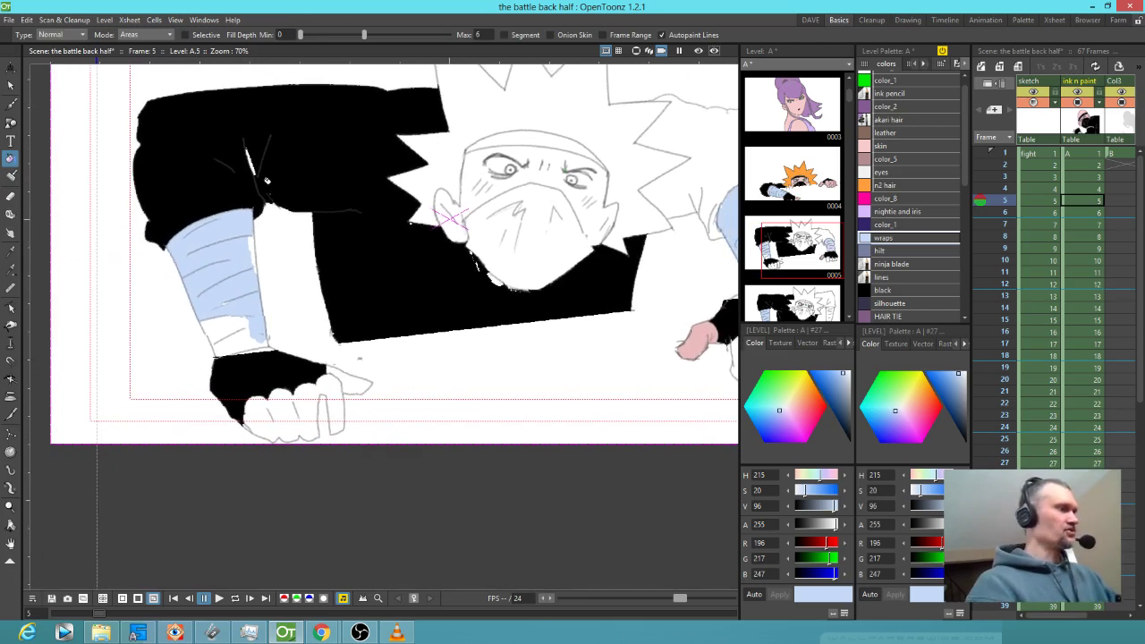
{"action": "key", "text": "j"}
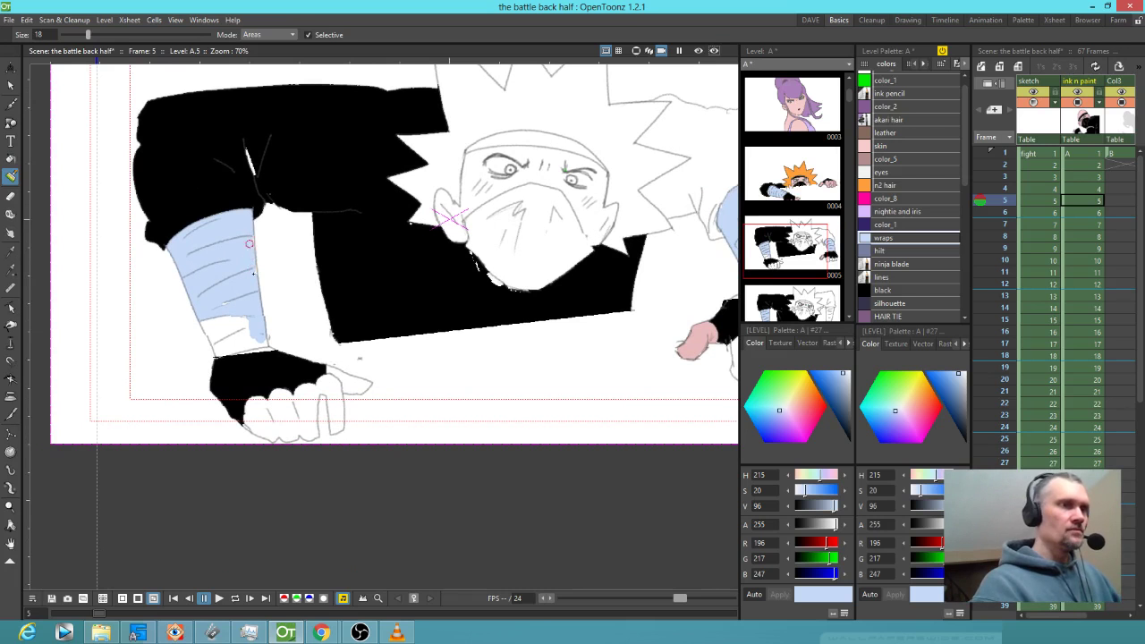
{"action": "mouse_move", "coordinate": [224, 301]}
{"action": "left_mouse_down"}
{"action": "mouse_move", "coordinate": [207, 326]}
{"action": "mouse_move", "coordinate": [215, 347]}
{"action": "left_mouse_up"}
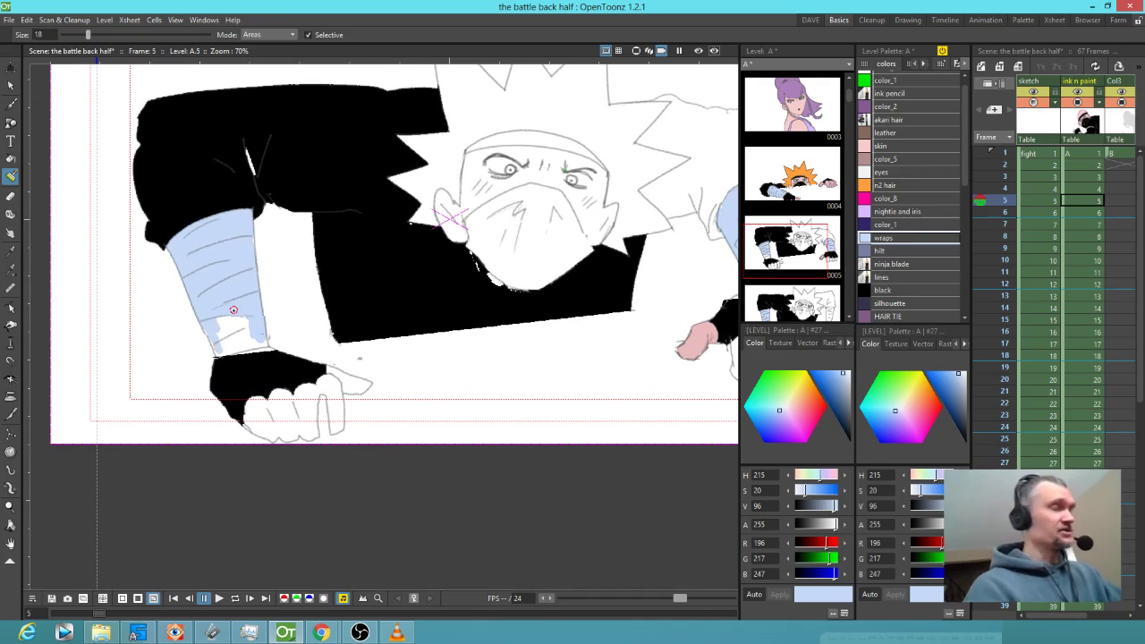
{"action": "mouse_move", "coordinate": [222, 355]}
{"action": "left_mouse_down"}
{"action": "mouse_move", "coordinate": [261, 342]}
{"action": "mouse_move", "coordinate": [224, 312]}
{"action": "mouse_move", "coordinate": [224, 328]}
{"action": "mouse_move", "coordinate": [249, 342]}
{"action": "mouse_move", "coordinate": [229, 347]}
{"action": "mouse_move", "coordinate": [223, 324]}
{"action": "mouse_move", "coordinate": [219, 344]}
{"action": "mouse_move", "coordinate": [259, 271]}
{"action": "left_mouse_up"}
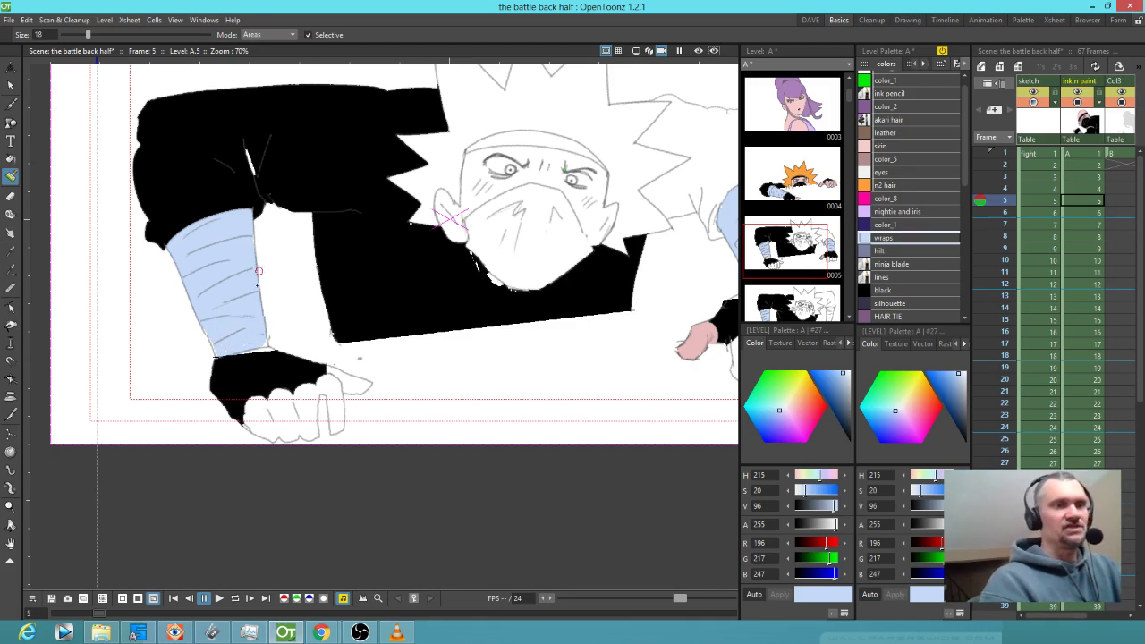
- Pick the black style from the glove, and brush over the white gaps at the glove's cuff, the sleeve crease and the mask's edge
{"action": "key", "text": "k"}
{"action": "left_click", "coordinate": [270, 365]}
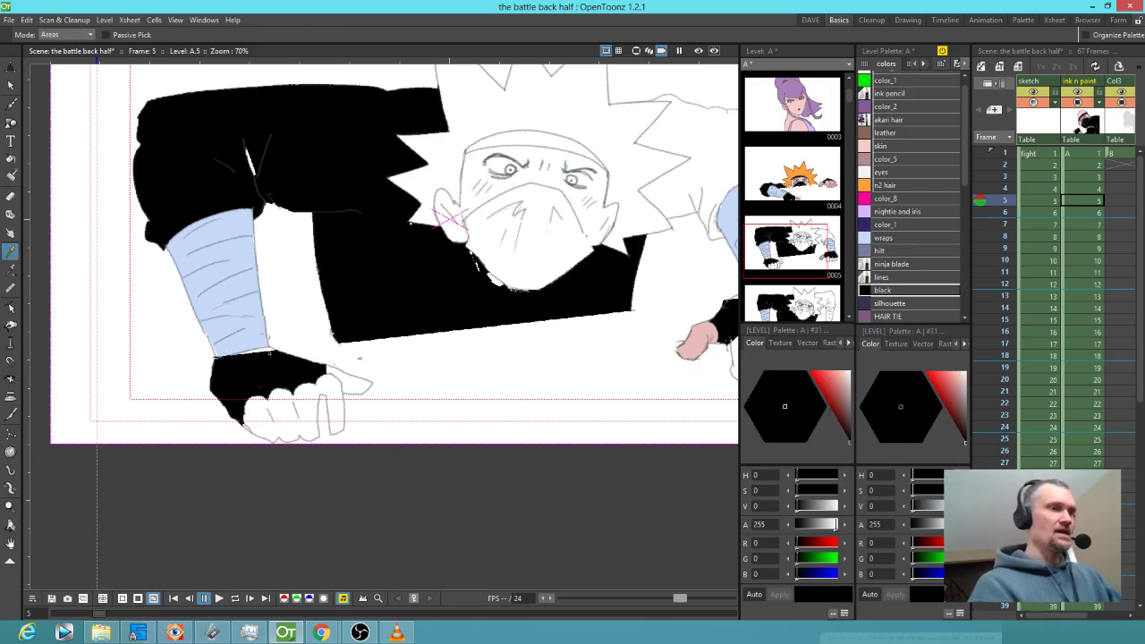
{"action": "key", "text": "b"}
{"action": "left_click_drag", "start_coordinate": [261, 352], "coordinate": [247, 355]}
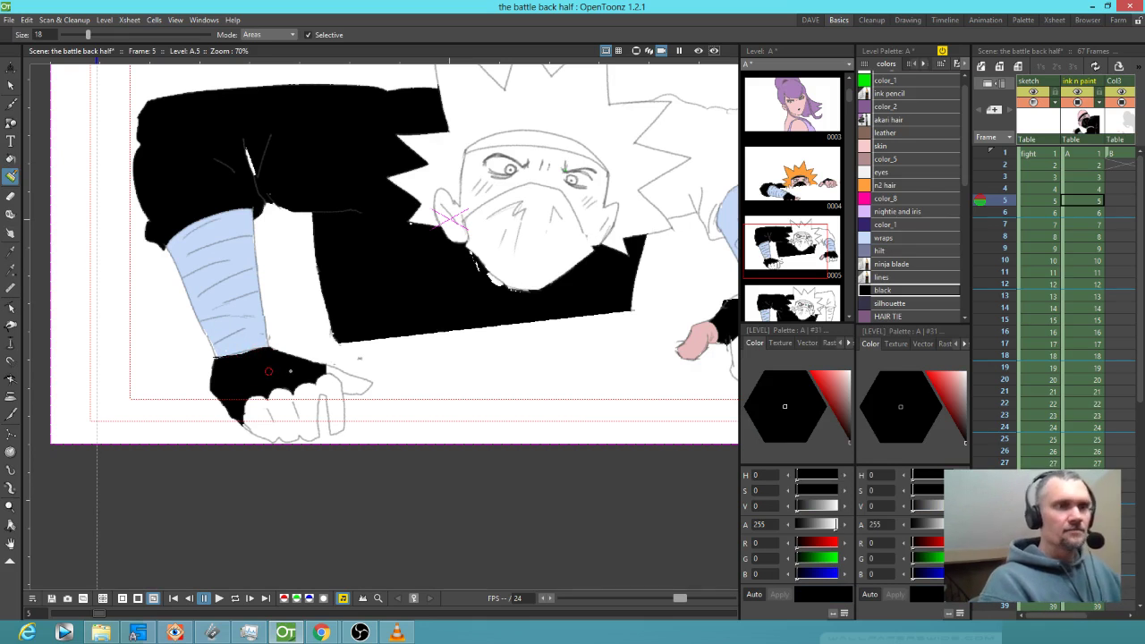
{"action": "left_click_drag", "start_coordinate": [252, 154], "coordinate": [255, 178]}
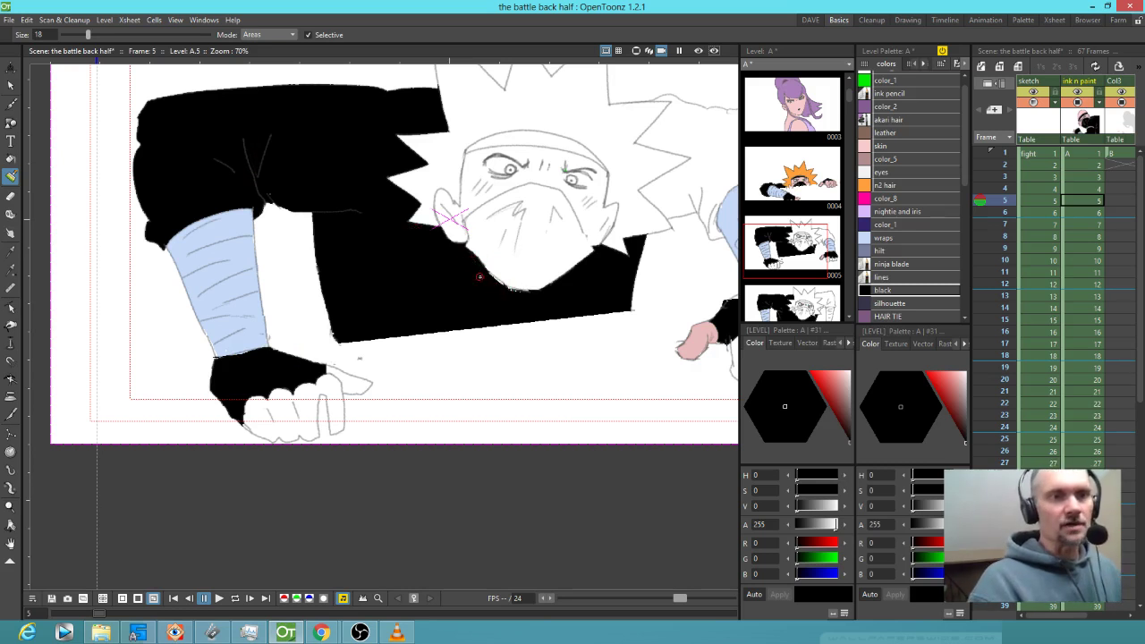
- Fill the character's remaining white sleeve with black, and brush black over the gap between that arm's bandages and glove
{"action": "left_click_drag", "start_coordinate": [645, 274], "coordinate": [357, 336]}
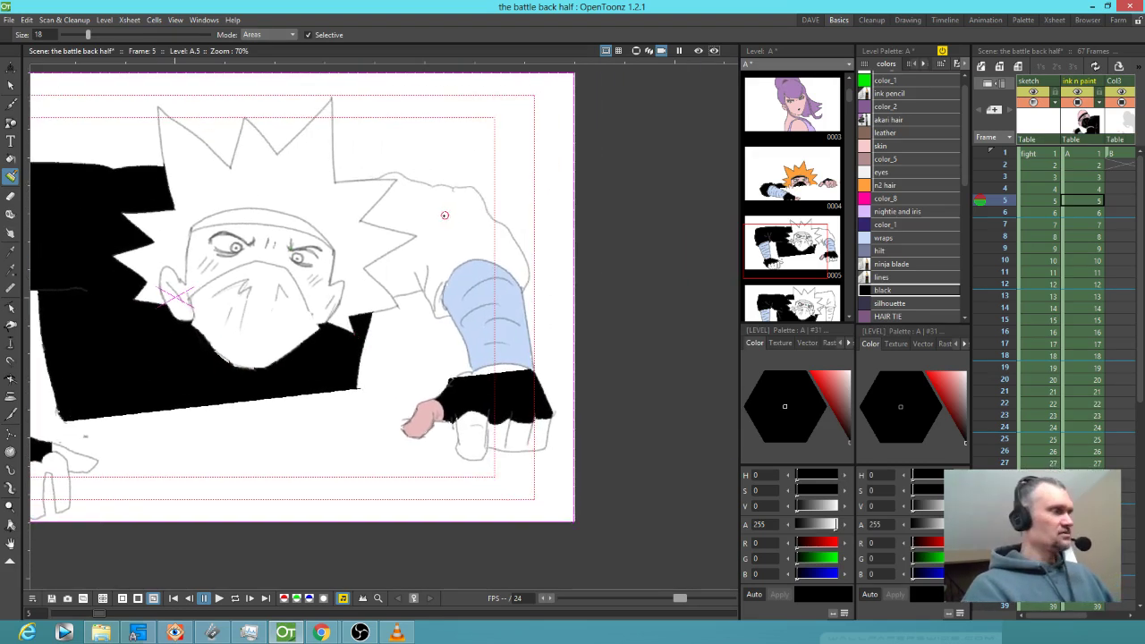
{"action": "key", "text": "f"}
{"action": "left_click", "coordinate": [458, 211]}
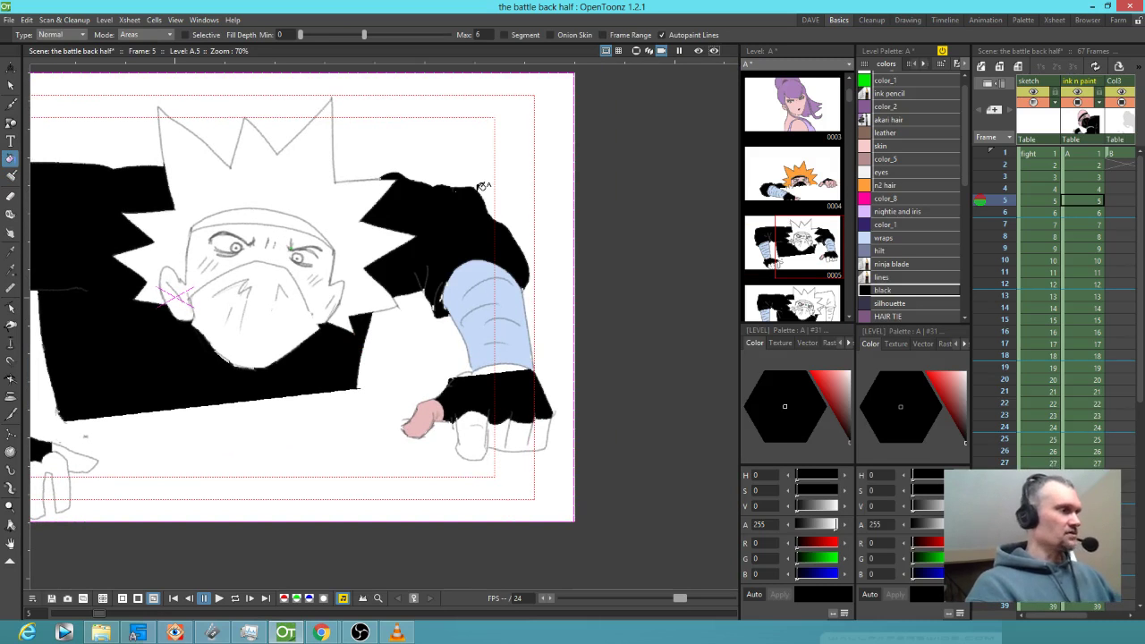
{"action": "key", "text": "j"}
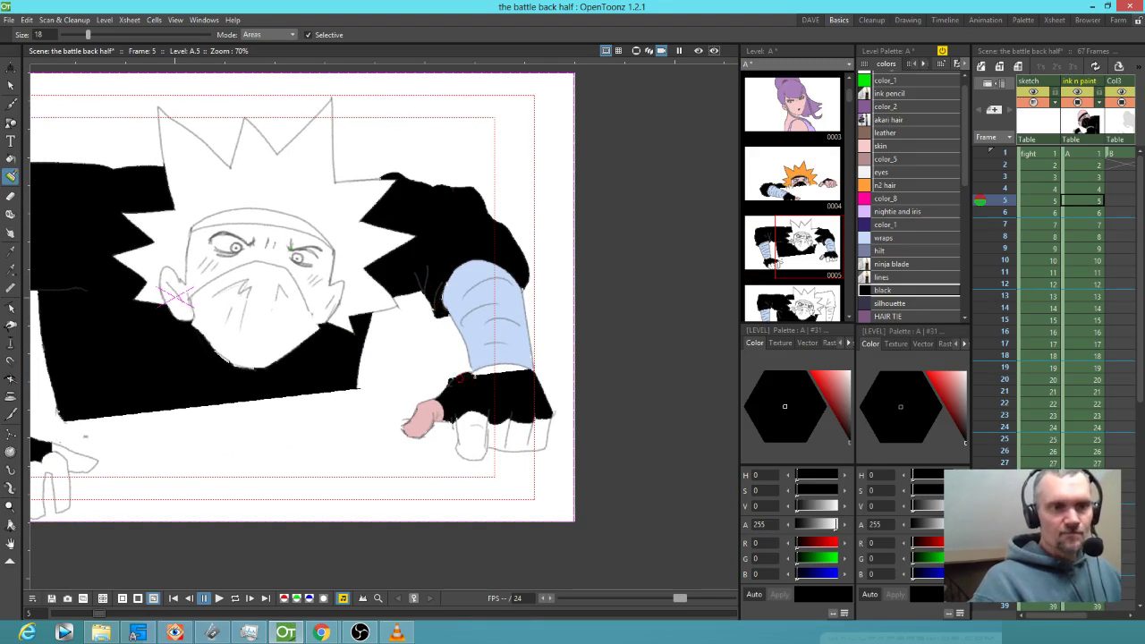
{"action": "mouse_move", "coordinate": [486, 369]}
{"action": "left_mouse_down"}
{"action": "mouse_move", "coordinate": [531, 372]}
{"action": "mouse_move", "coordinate": [491, 374]}
{"action": "left_mouse_up"}
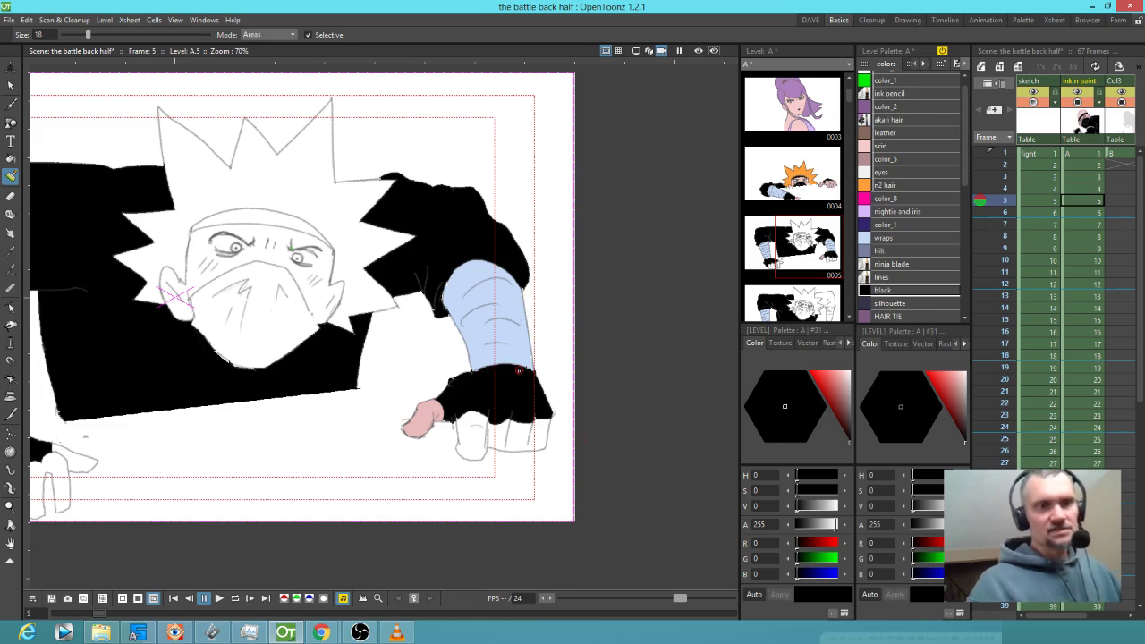
- Fill the fingers of both hands and the remaining thumb with the skin style
{"action": "left_click", "coordinate": [896, 146]}
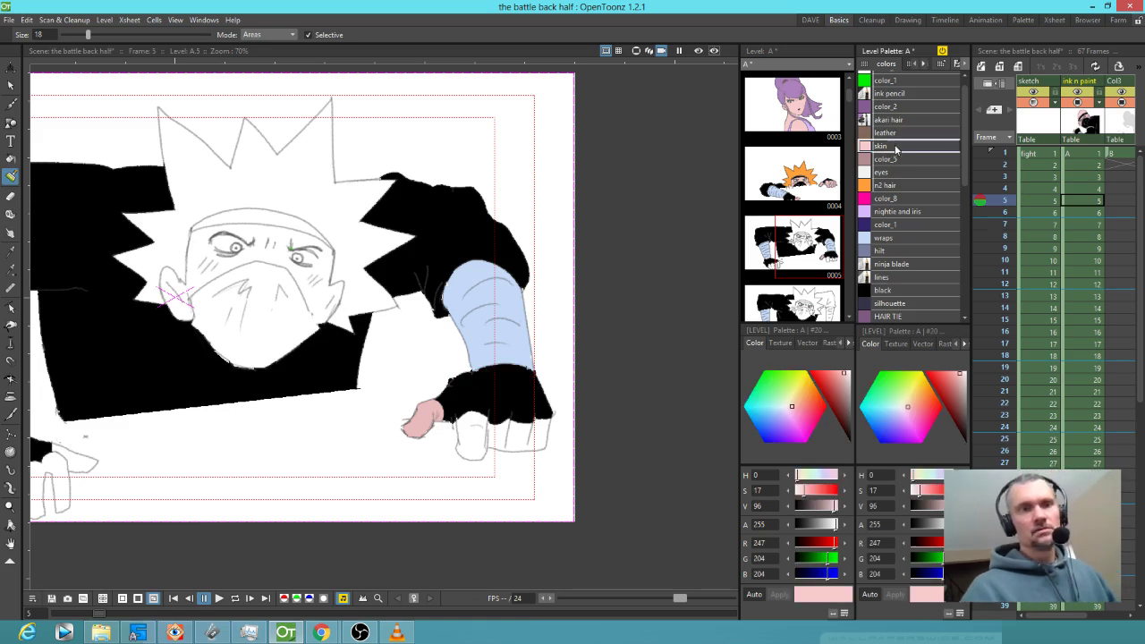
{"action": "key", "text": "f"}
{"action": "left_click", "coordinate": [476, 437]}
{"action": "left_click", "coordinate": [518, 433]}
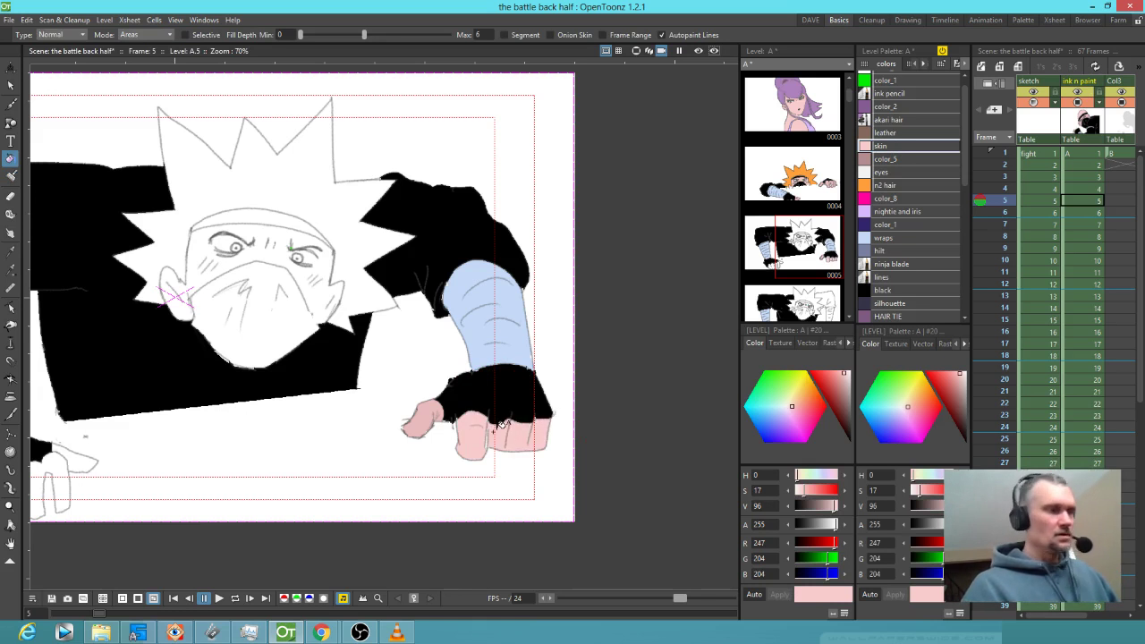
{"action": "key", "text": "k"}
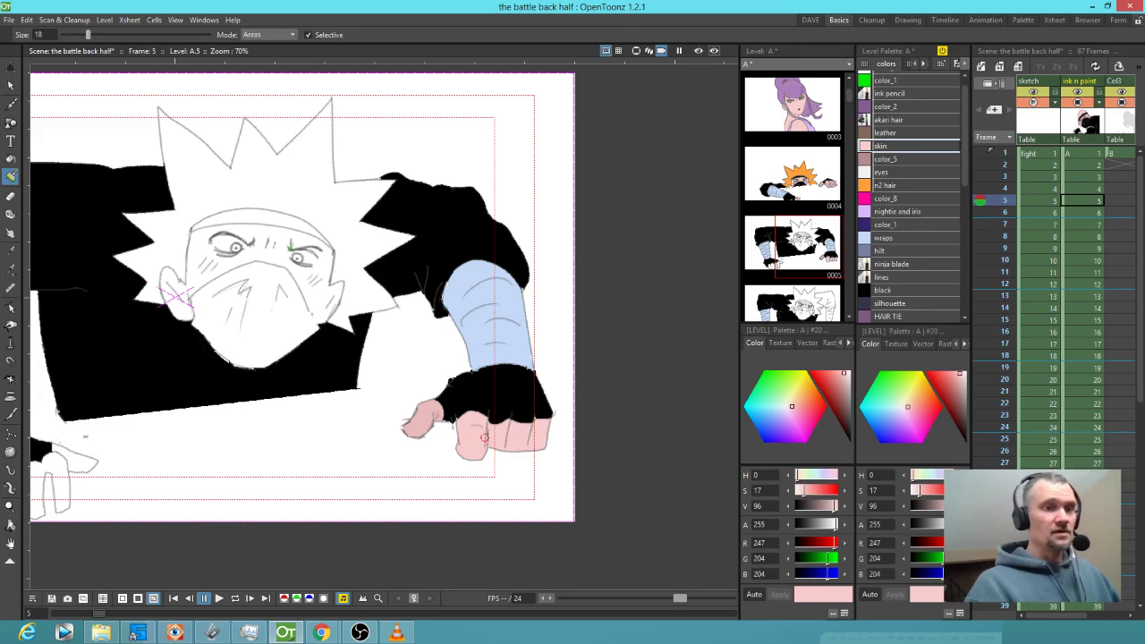
{"action": "left_click_drag", "start_coordinate": [413, 452], "coordinate": [674, 381]}
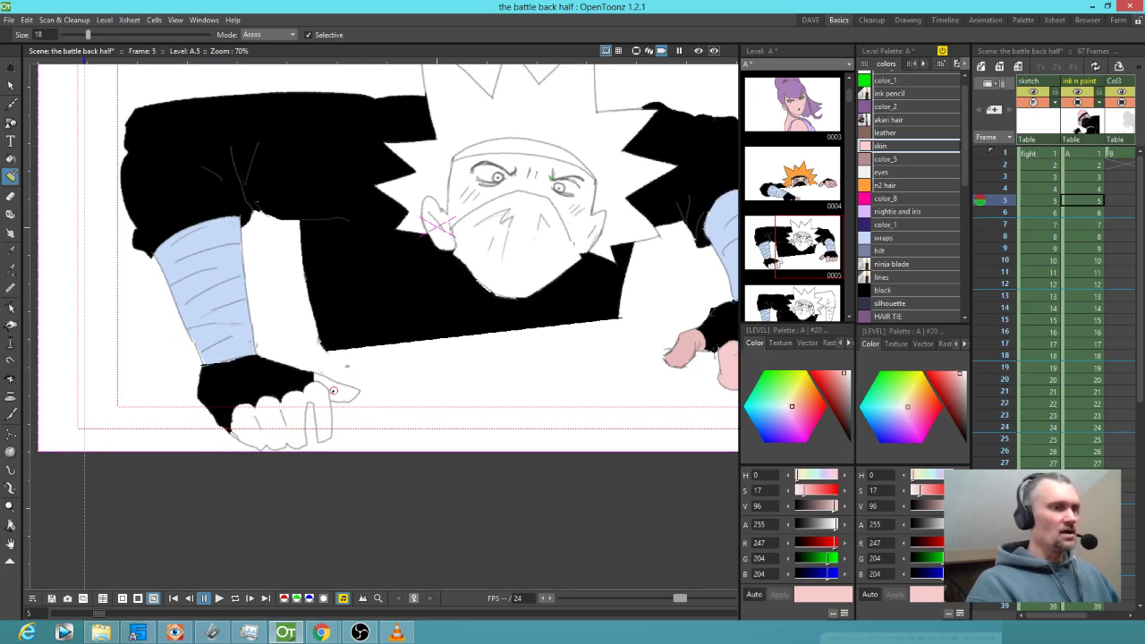
{"action": "key", "text": "f"}
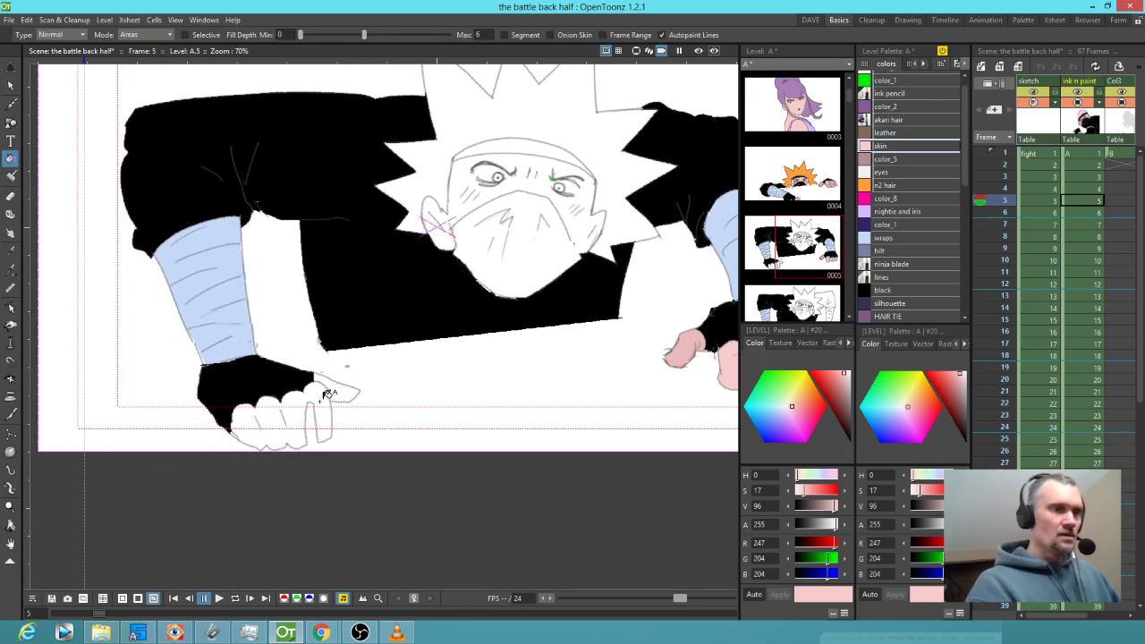
{"action": "left_click", "coordinate": [326, 398]}
{"action": "left_click", "coordinate": [356, 394]}
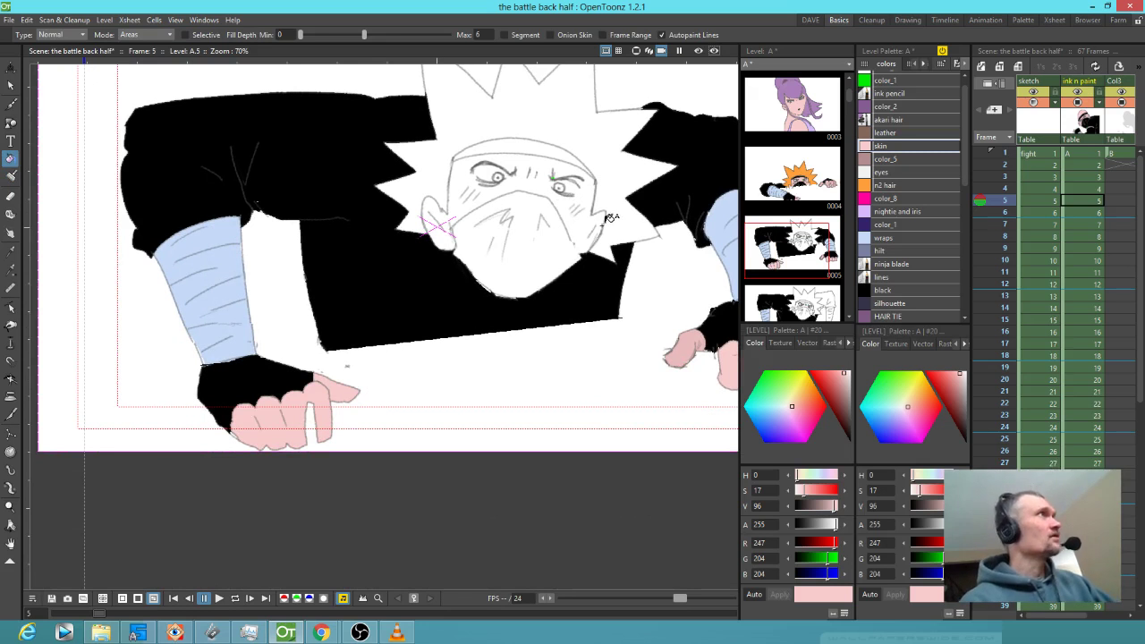
- Brush skin colour over both ears and around the face along the mask and headband edges, and fill the rest of the face
{"action": "key", "text": "j"}
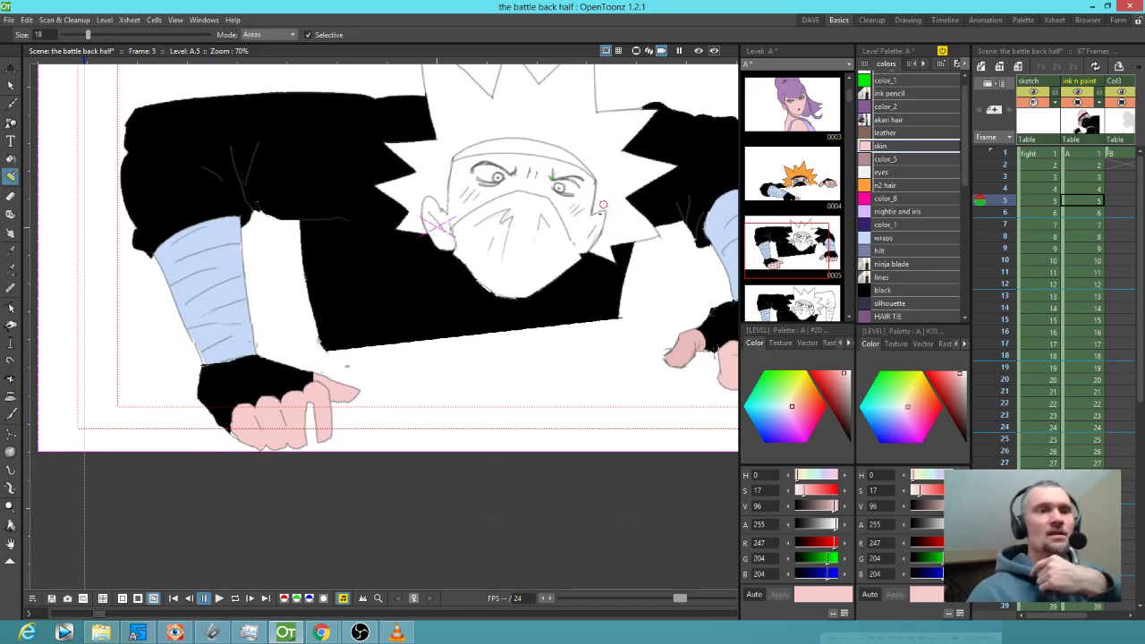
{"action": "mouse_move", "coordinate": [571, 229]}
{"action": "left_mouse_down"}
{"action": "mouse_move", "coordinate": [579, 252]}
{"action": "mouse_move", "coordinate": [564, 218]}
{"action": "left_mouse_up"}
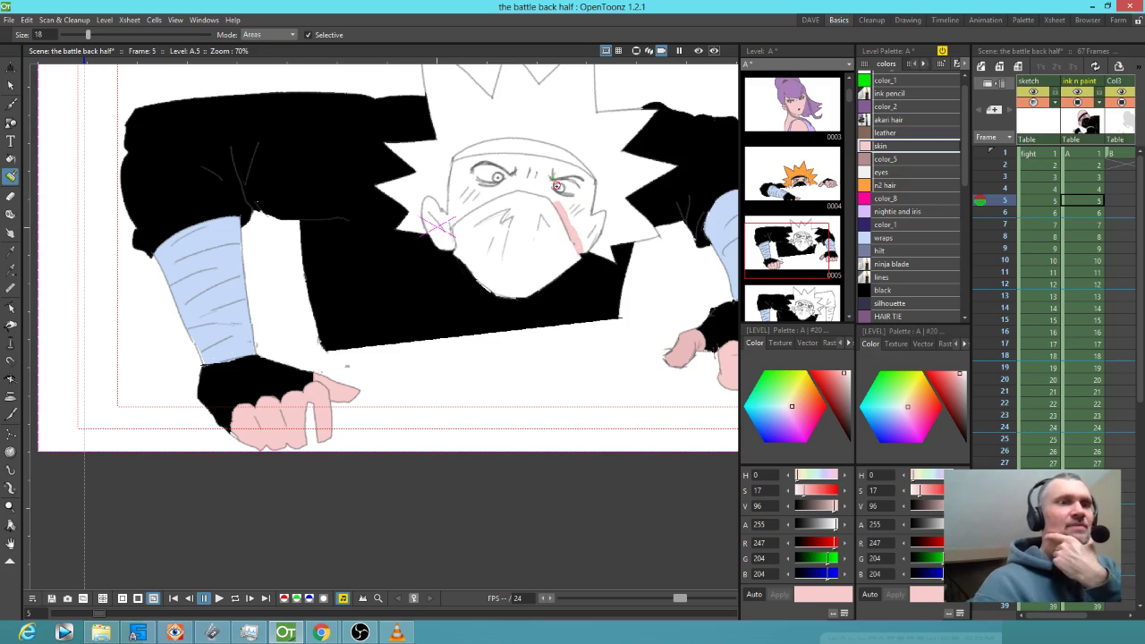
{"action": "mouse_move", "coordinate": [459, 217]}
{"action": "left_mouse_down"}
{"action": "mouse_move", "coordinate": [448, 224]}
{"action": "mouse_move", "coordinate": [519, 186]}
{"action": "mouse_move", "coordinate": [568, 204]}
{"action": "left_mouse_up"}
{"action": "left_click_drag", "start_coordinate": [585, 249], "coordinate": [600, 219]}
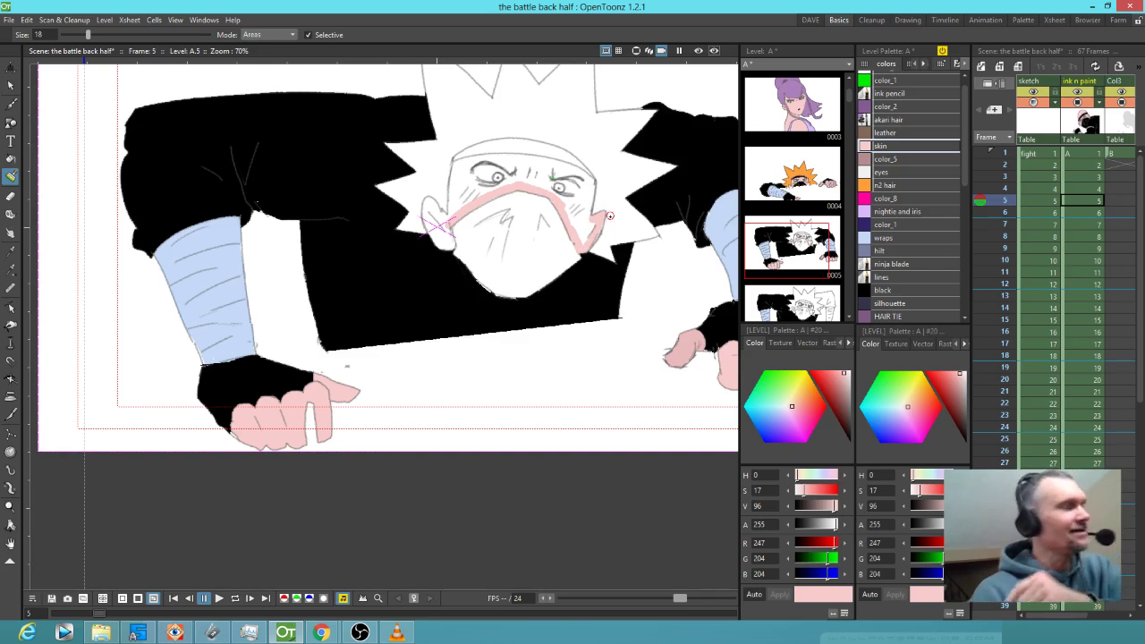
{"action": "mouse_move", "coordinate": [429, 202]}
{"action": "left_mouse_down"}
{"action": "mouse_move", "coordinate": [433, 230]}
{"action": "mouse_move", "coordinate": [427, 220]}
{"action": "mouse_move", "coordinate": [448, 220]}
{"action": "mouse_move", "coordinate": [437, 240]}
{"action": "mouse_move", "coordinate": [450, 243]}
{"action": "mouse_move", "coordinate": [455, 162]}
{"action": "mouse_move", "coordinate": [531, 161]}
{"action": "left_mouse_up"}
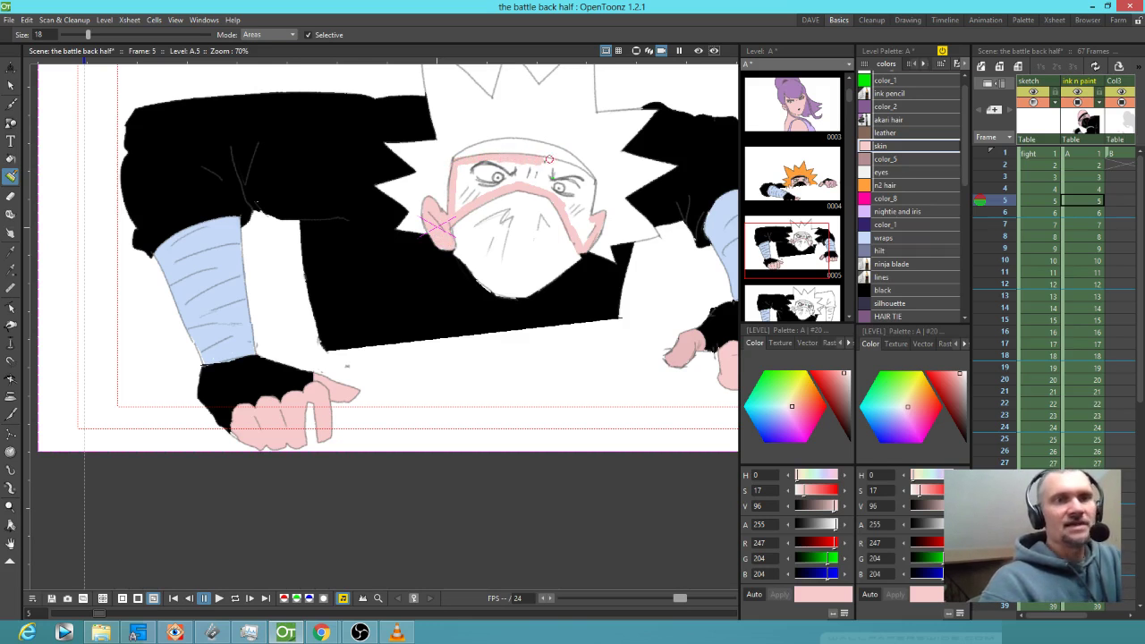
{"action": "mouse_move", "coordinate": [564, 166]}
{"action": "left_mouse_down"}
{"action": "mouse_move", "coordinate": [577, 171]}
{"action": "mouse_move", "coordinate": [587, 213]}
{"action": "left_mouse_up"}
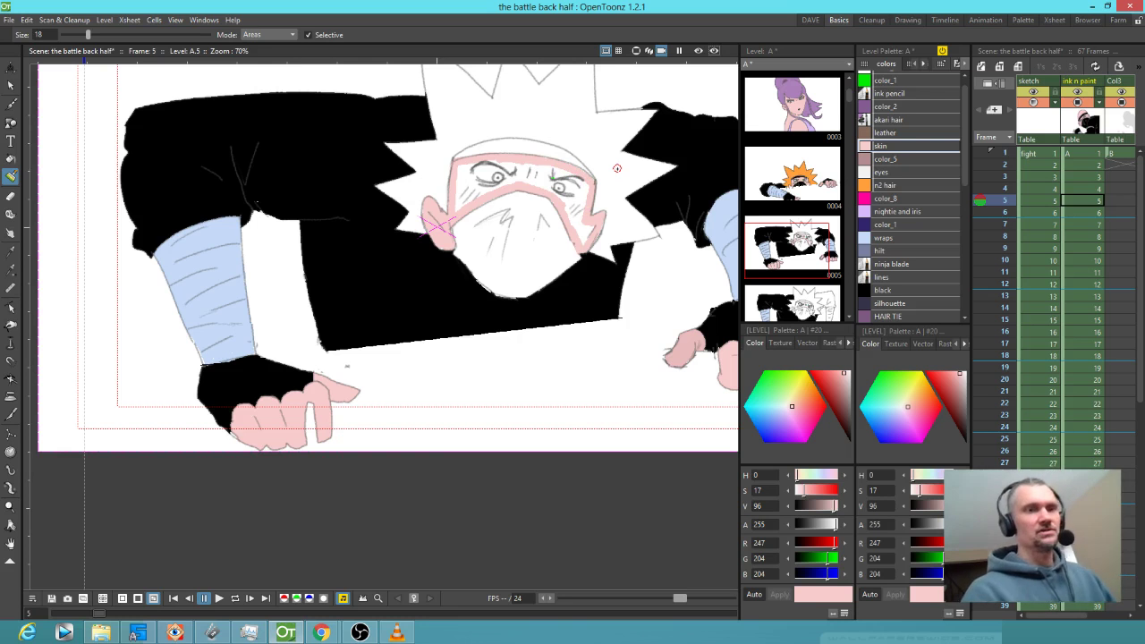
{"action": "key", "text": "f"}
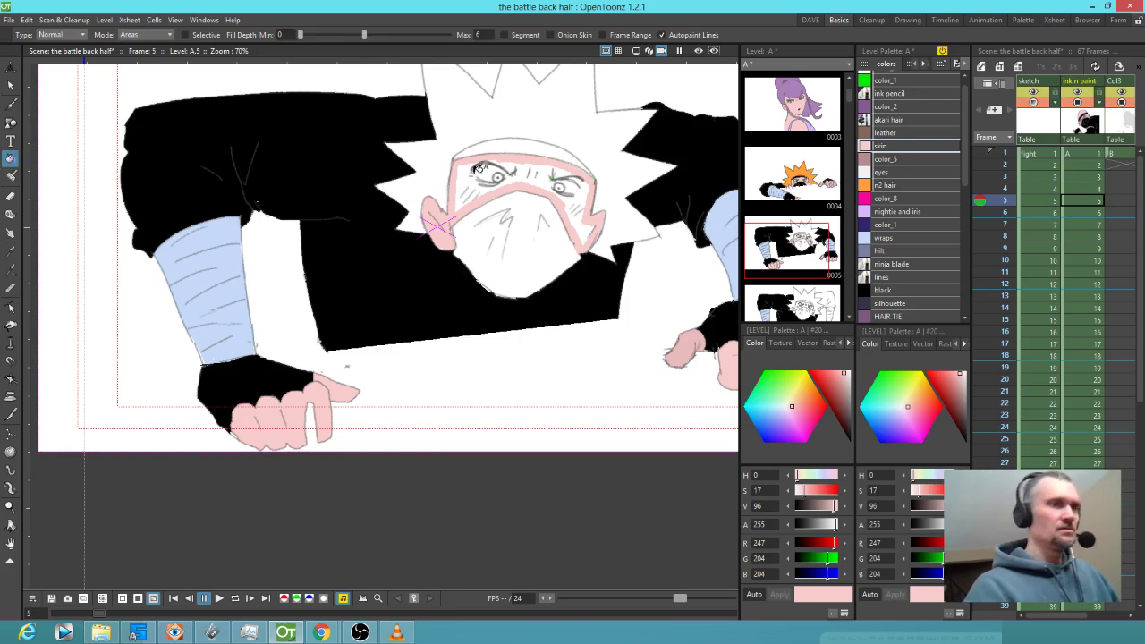
{"action": "left_click", "coordinate": [486, 174]}
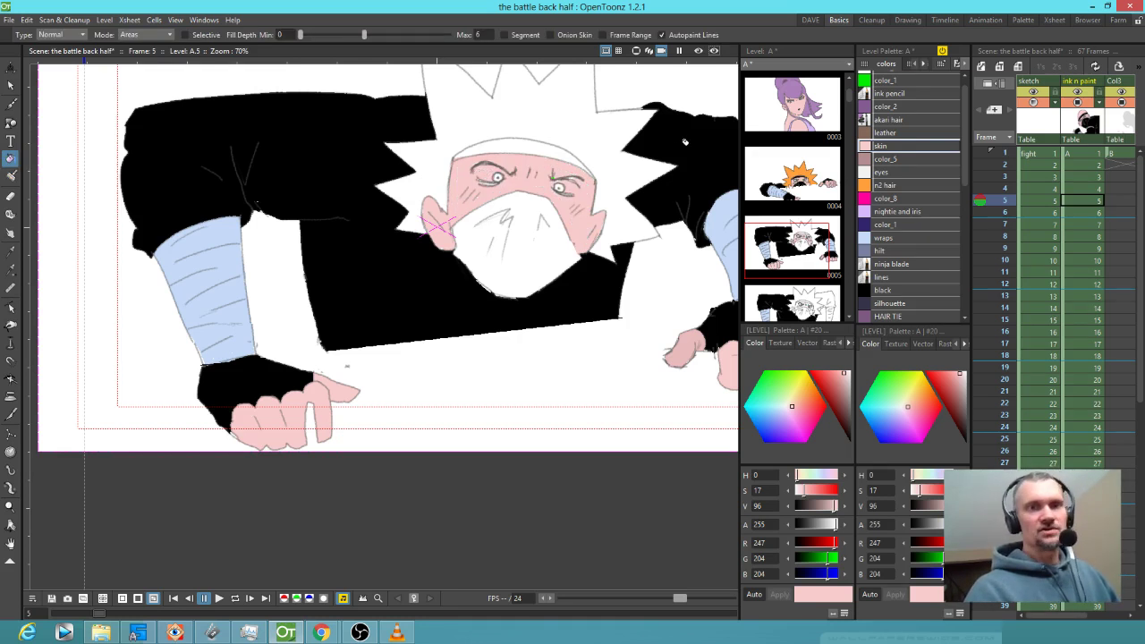
- Select the eyes style, turn off selective painting, and brush the whites of both eyes
{"action": "left_click", "coordinate": [891, 172]}
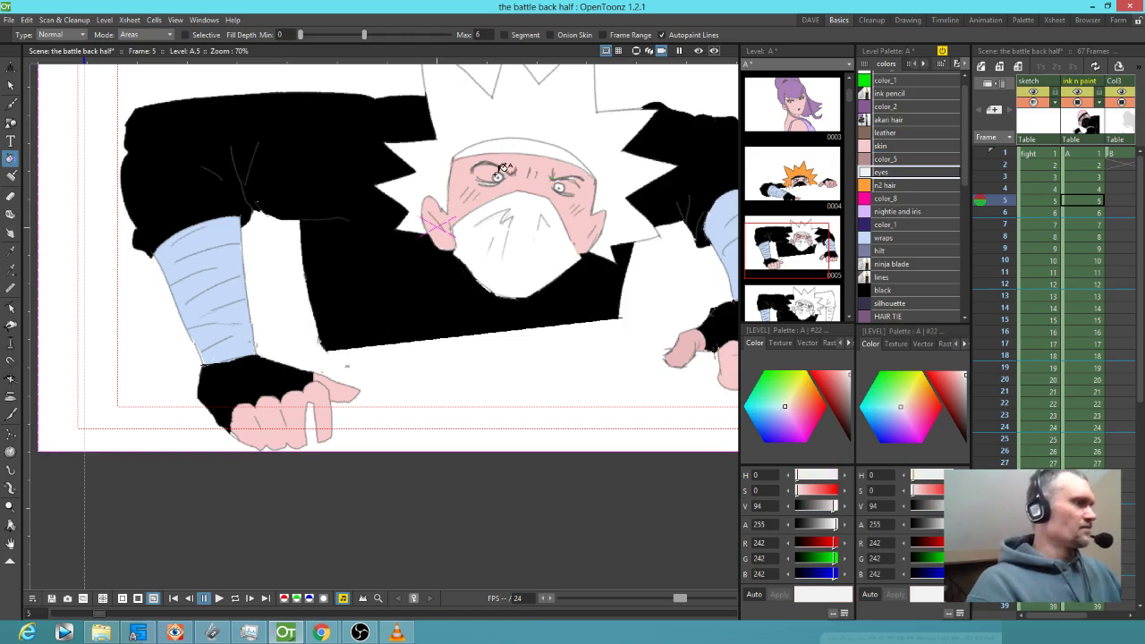
{"action": "key", "text": "j"}
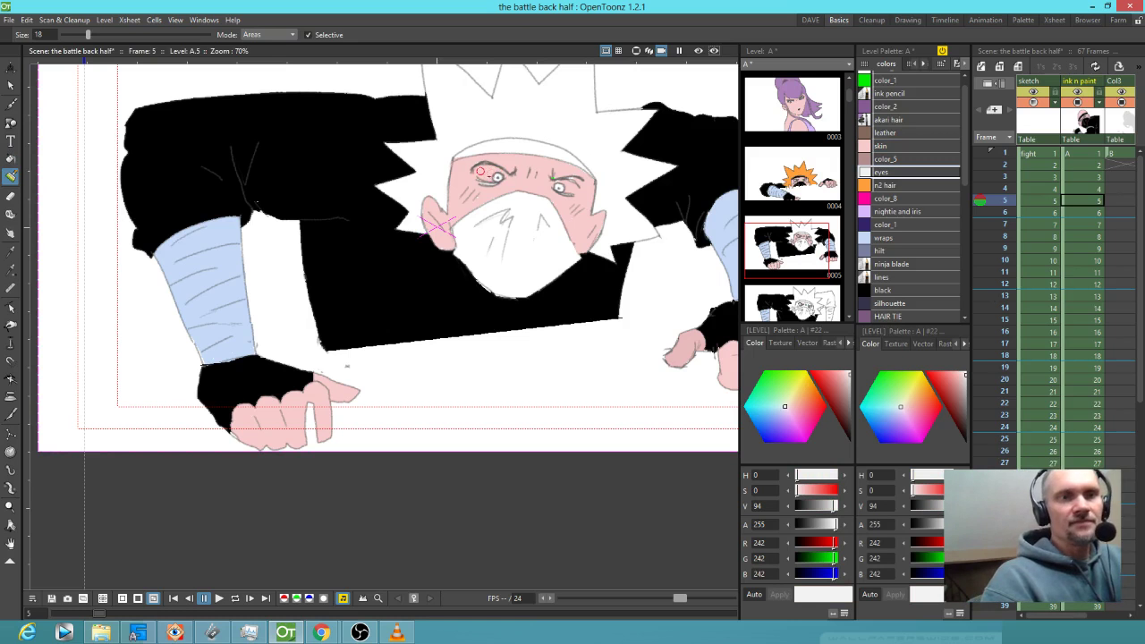
{"action": "left_click", "coordinate": [322, 35]}
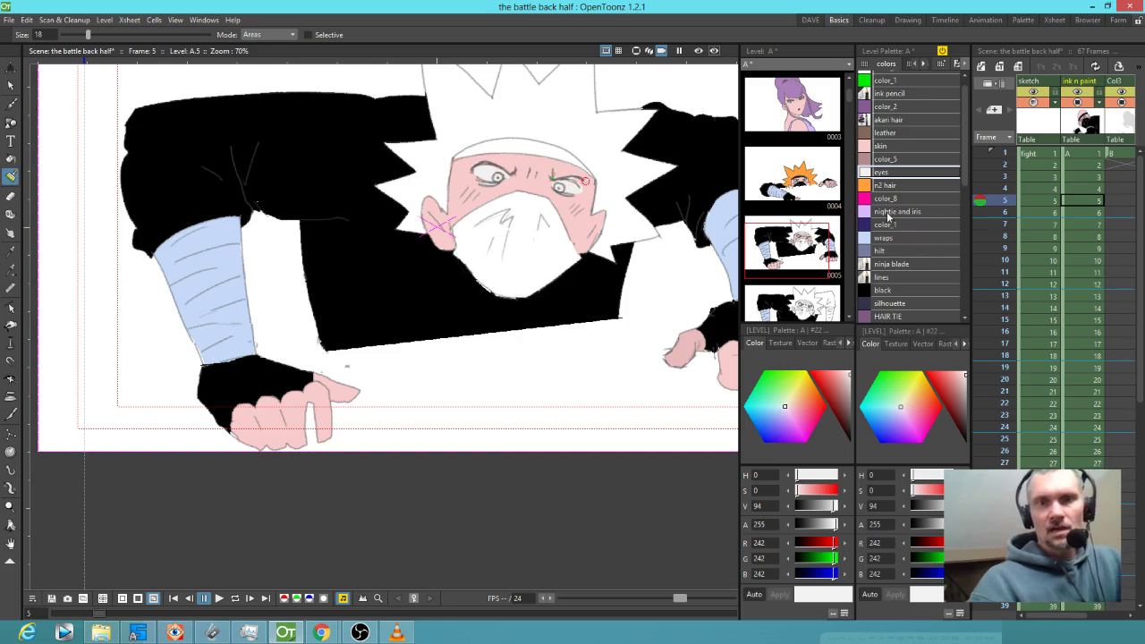
- Brush the irises of both eyes with the wraps style, and select the black style
{"action": "left_click", "coordinate": [891, 238]}
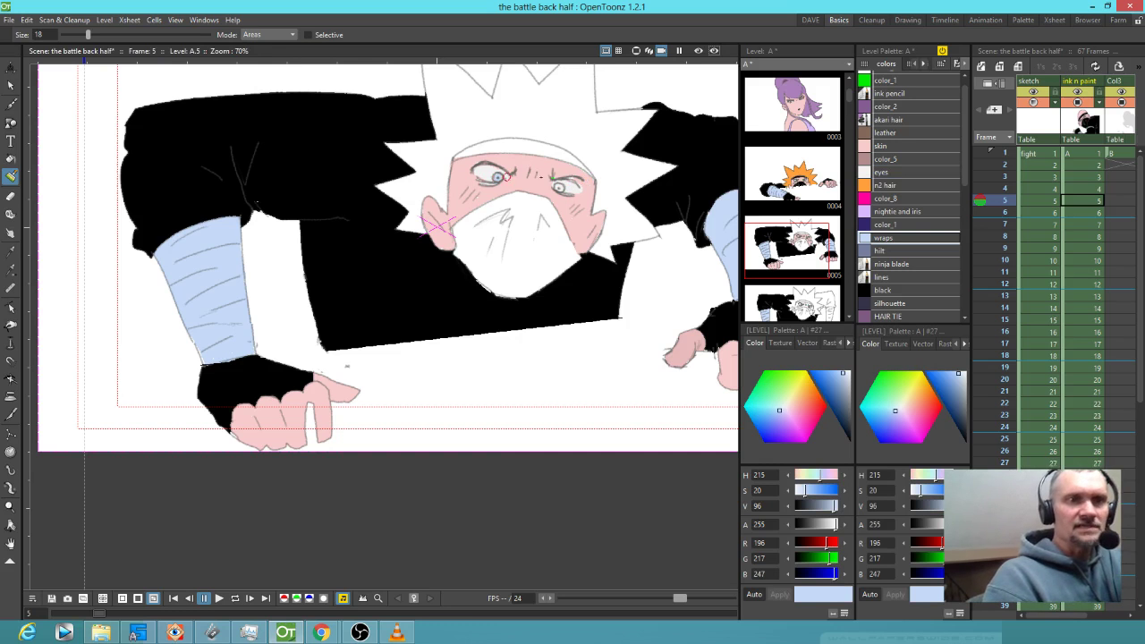
{"action": "left_click", "coordinate": [894, 291]}
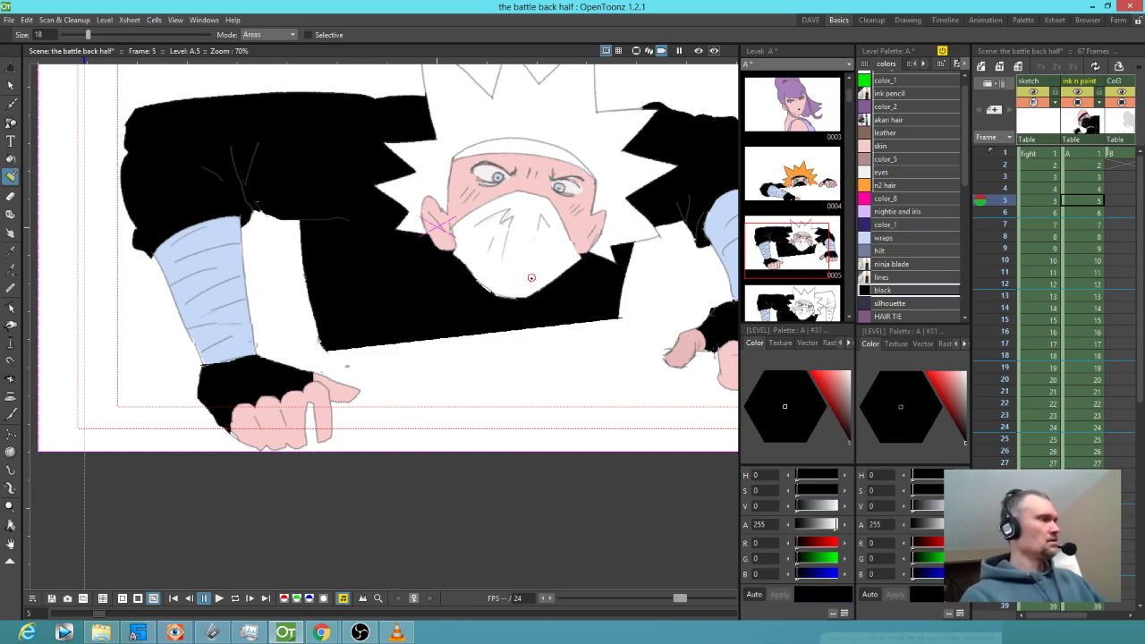
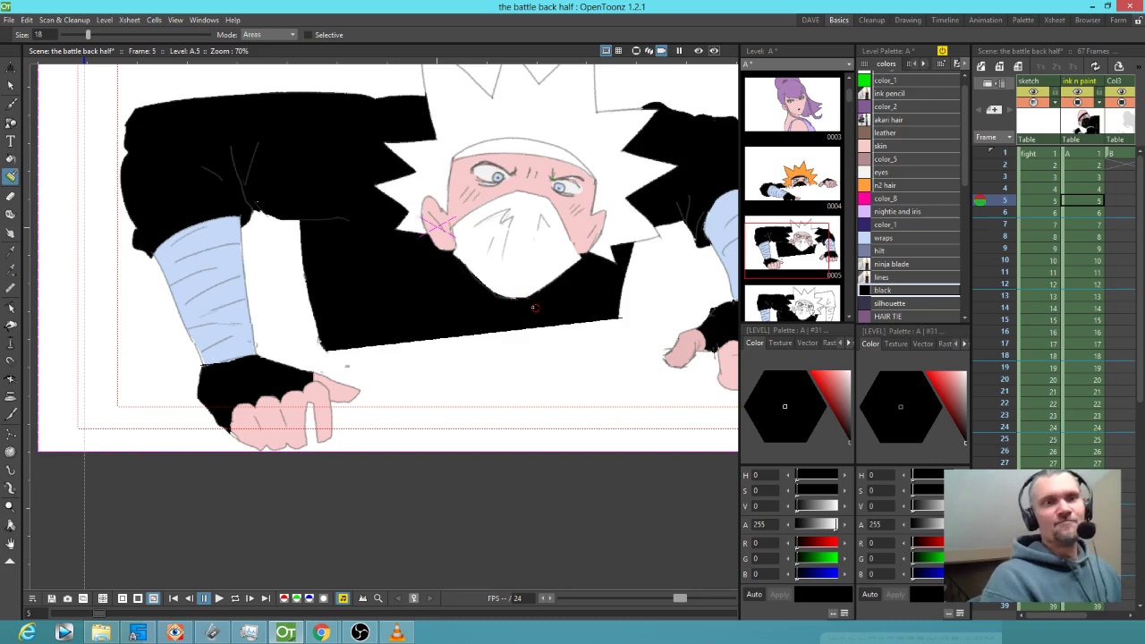
{"action": "key", "text": "f"}
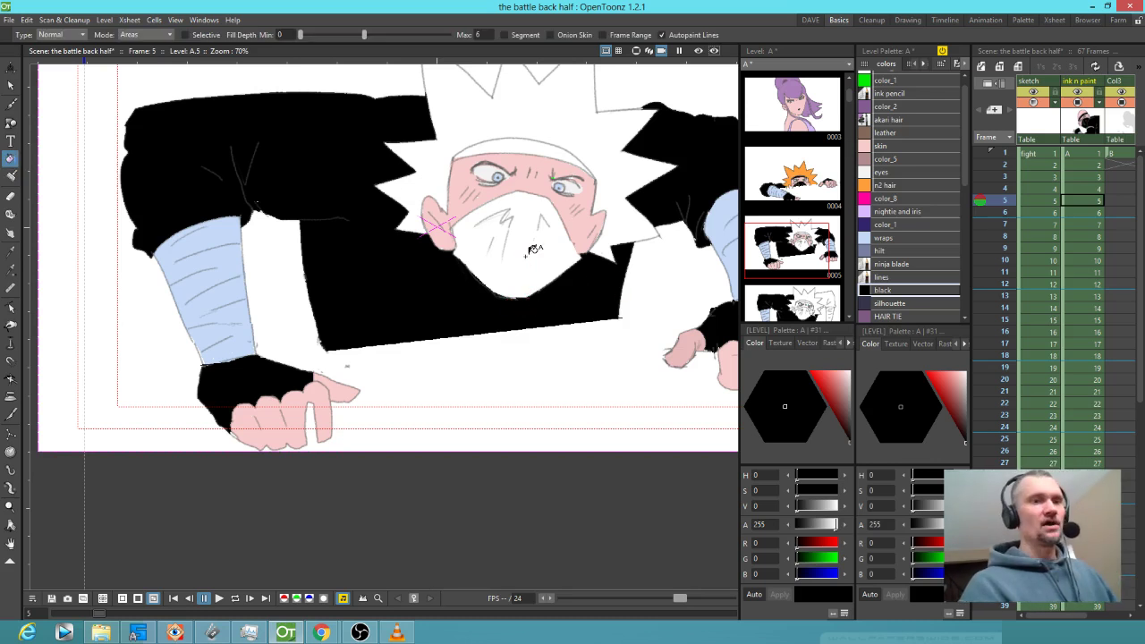
{"action": "left_click", "coordinate": [537, 256]}
{"action": "key", "text": "ctrl+z"}
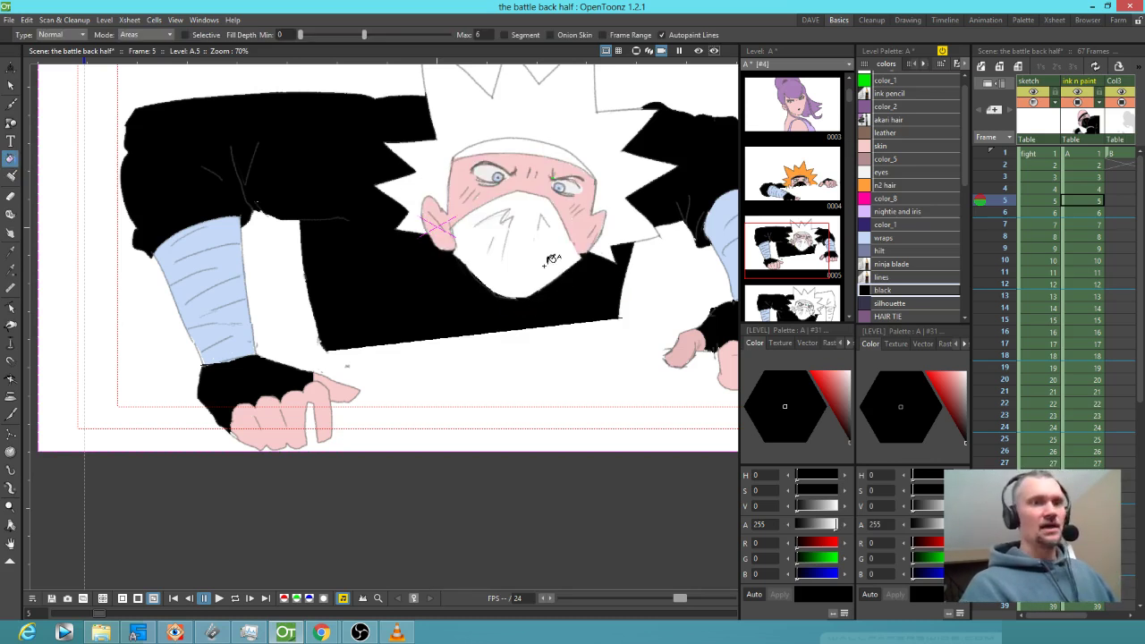
- Brush black along the face mask's upper edge, fill the mask with black, and cover the white patches left inside it
{"action": "key", "text": "j"}
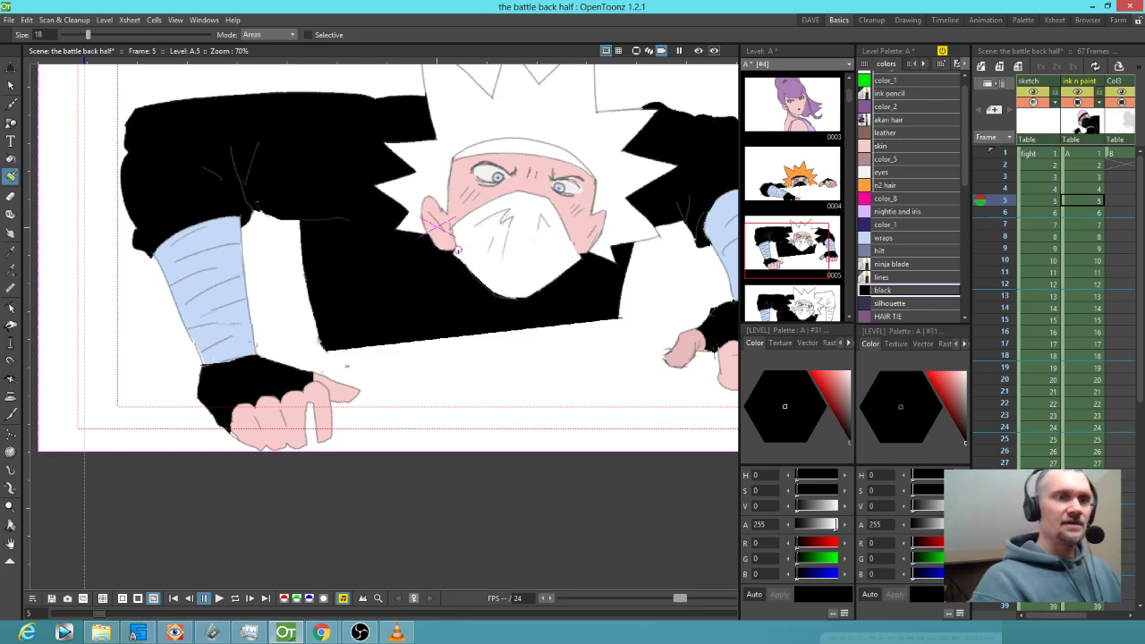
{"action": "mouse_move", "coordinate": [457, 256]}
{"action": "left_mouse_down"}
{"action": "mouse_move", "coordinate": [517, 193]}
{"action": "mouse_move", "coordinate": [568, 191]}
{"action": "mouse_move", "coordinate": [526, 195]}
{"action": "mouse_move", "coordinate": [555, 218]}
{"action": "left_mouse_up"}
{"action": "left_click_drag", "start_coordinate": [562, 230], "coordinate": [581, 264]}
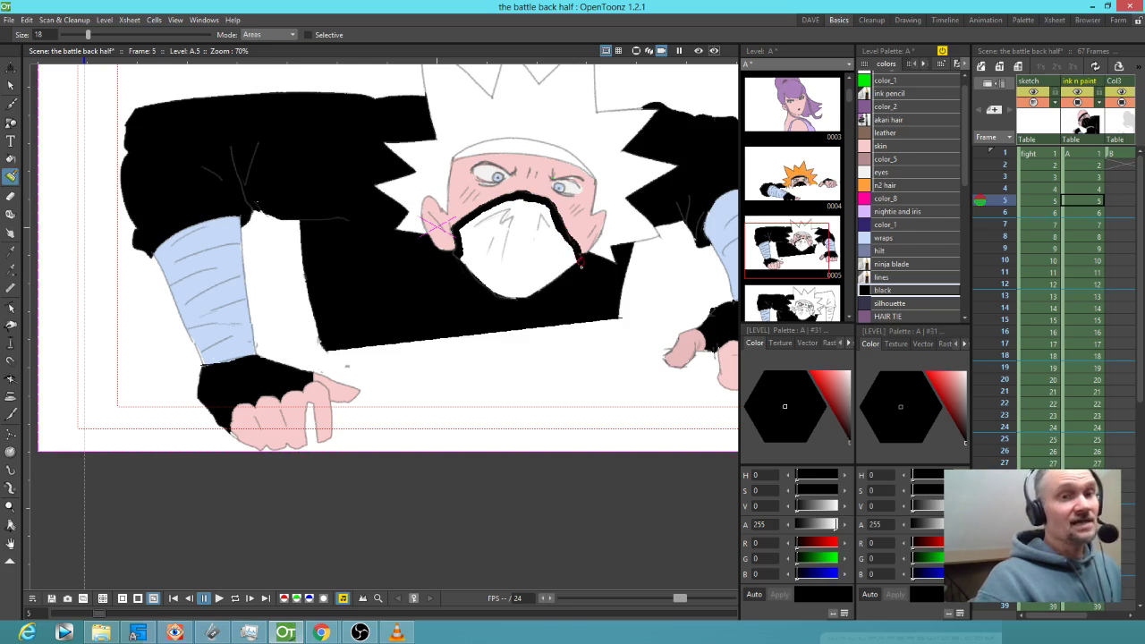
{"action": "key", "text": "f"}
{"action": "left_click", "coordinate": [517, 265]}
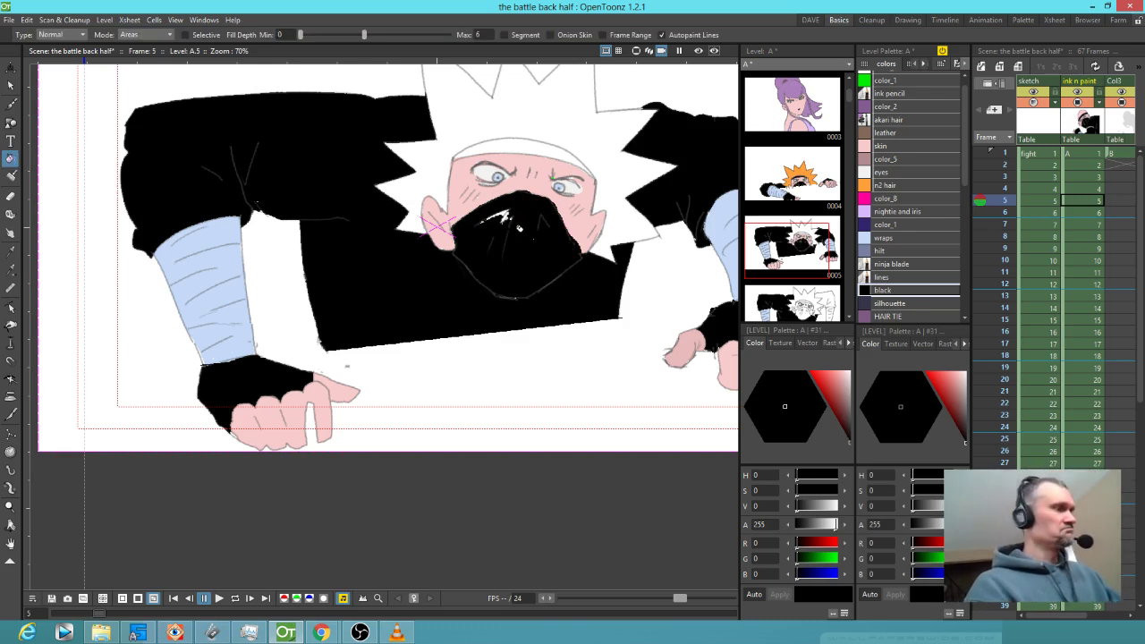
{"action": "key", "text": "k"}
{"action": "mouse_move", "coordinate": [512, 222]}
{"action": "left_mouse_down"}
{"action": "mouse_move", "coordinate": [517, 211]}
{"action": "mouse_move", "coordinate": [493, 215]}
{"action": "left_mouse_up"}
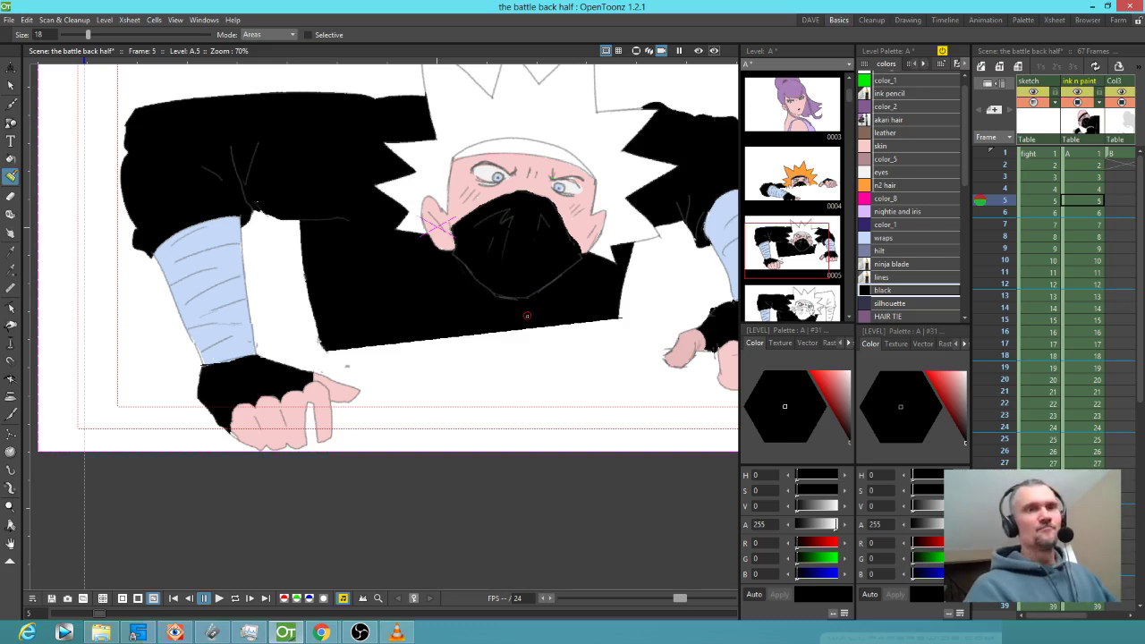
- Fill the headband with black, and close the gap at its end above the lower eye using a brush size of 9
{"action": "key", "text": "f"}
{"action": "left_click", "coordinate": [537, 134]}
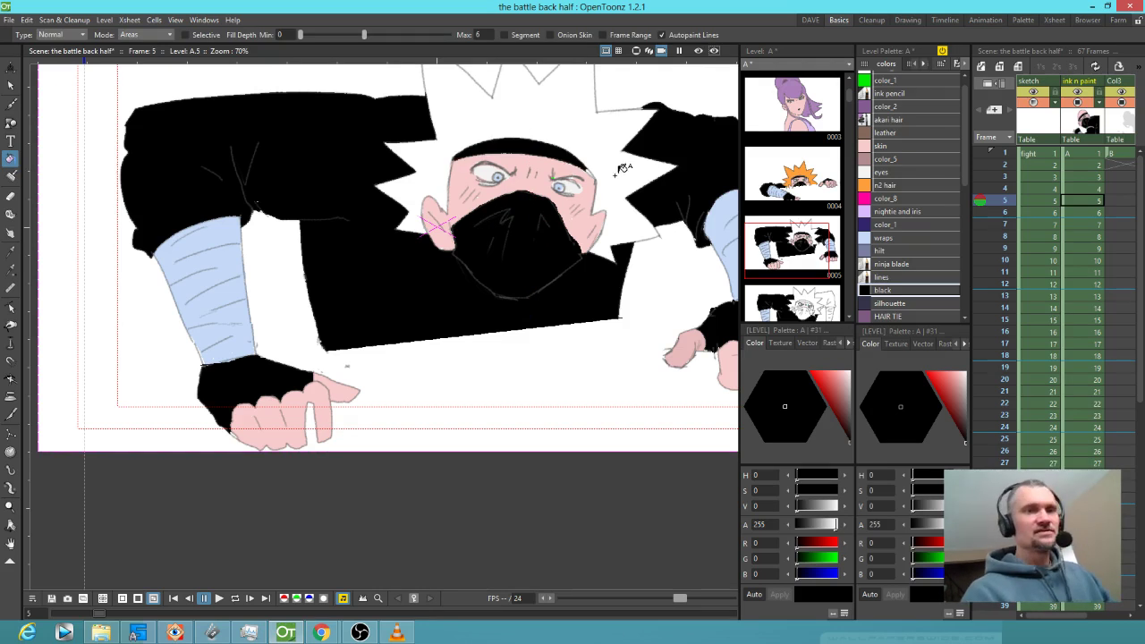
{"action": "left_click_drag", "start_coordinate": [602, 208], "coordinate": [537, 241]}
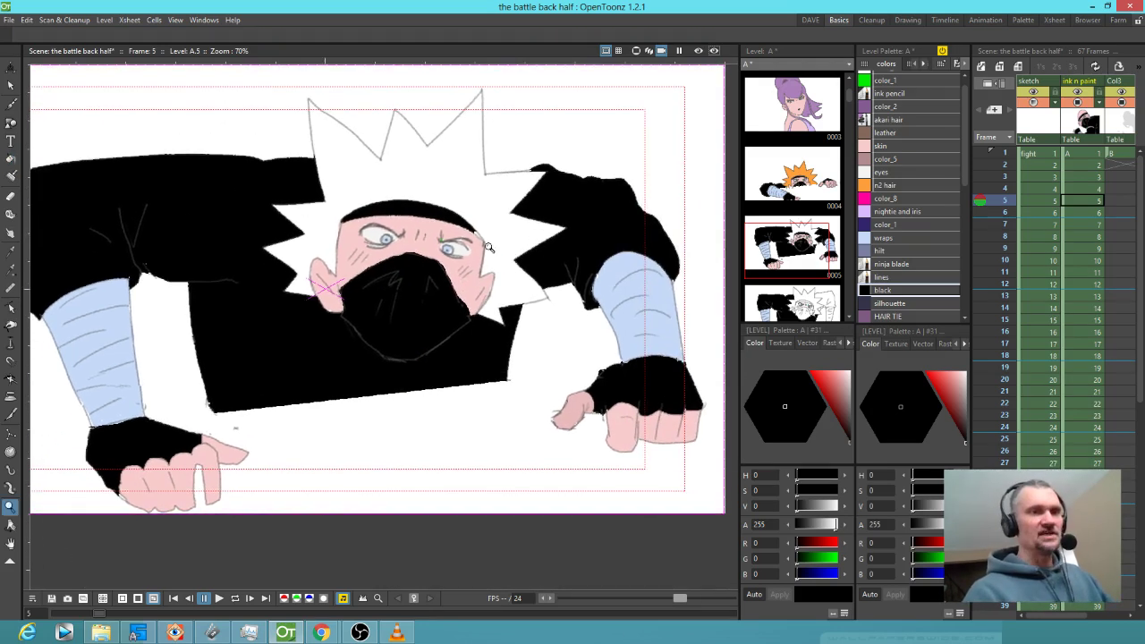
{"action": "scroll", "coordinate": [528, 240], "scroll_direction": "up", "scroll_amount": 5}
{"action": "key", "text": "j"}
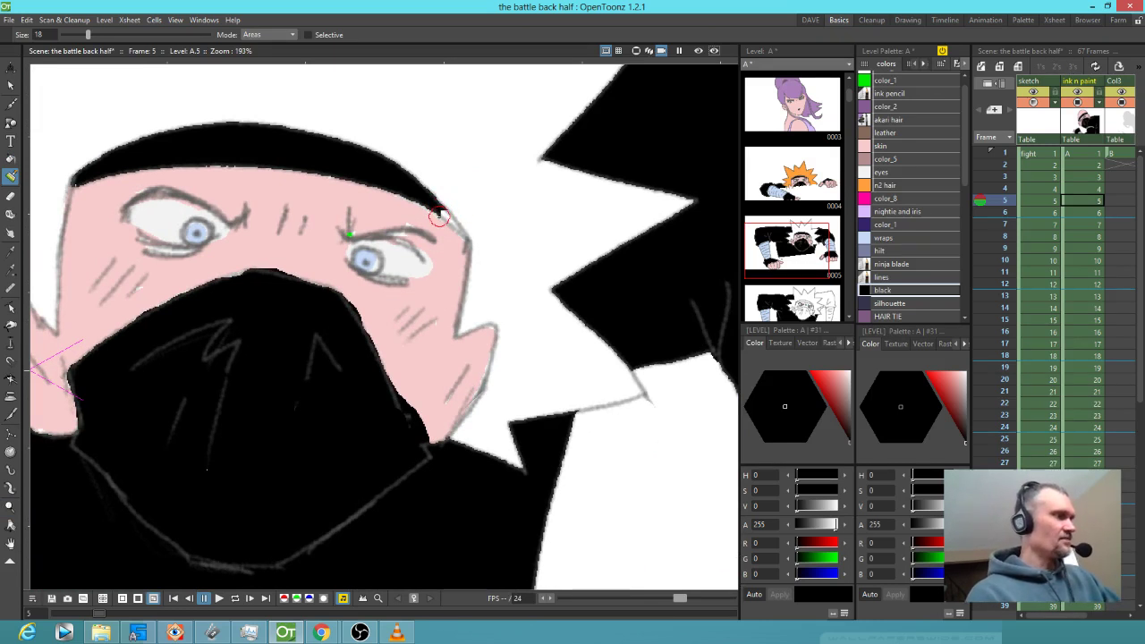
{"action": "key", "text": "u"}
{"action": "key", "text": "u"}
{"action": "key", "text": "u"}
{"action": "left_click", "coordinate": [444, 214]}
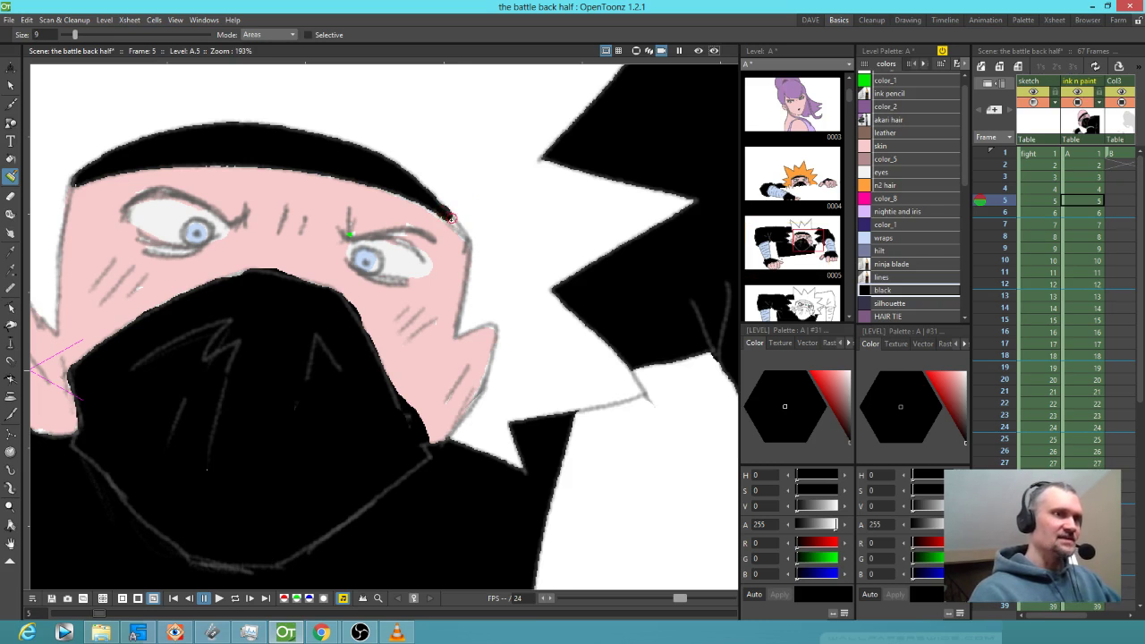
- Brush black into the tip at the headband's opposite end
{"action": "left_click_drag", "start_coordinate": [486, 307], "coordinate": [633, 255]}
{"action": "left_click_drag", "start_coordinate": [541, 319], "coordinate": [636, 289]}
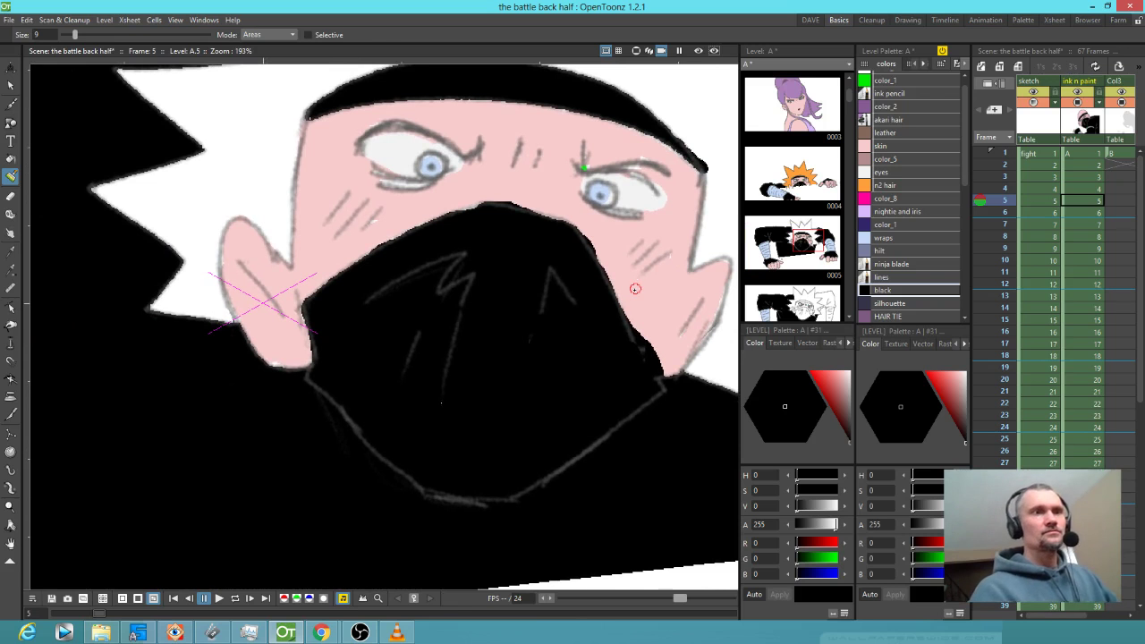
{"action": "left_click_drag", "start_coordinate": [348, 171], "coordinate": [334, 147]}
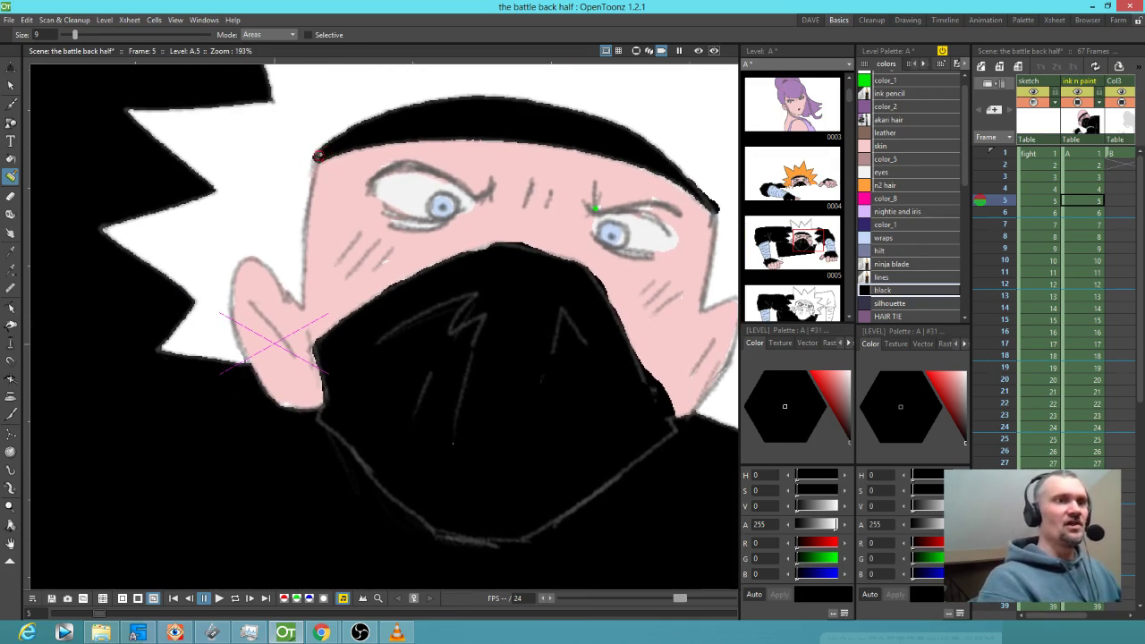
{"action": "scroll", "coordinate": [294, 172], "scroll_direction": "down", "scroll_amount": 2}
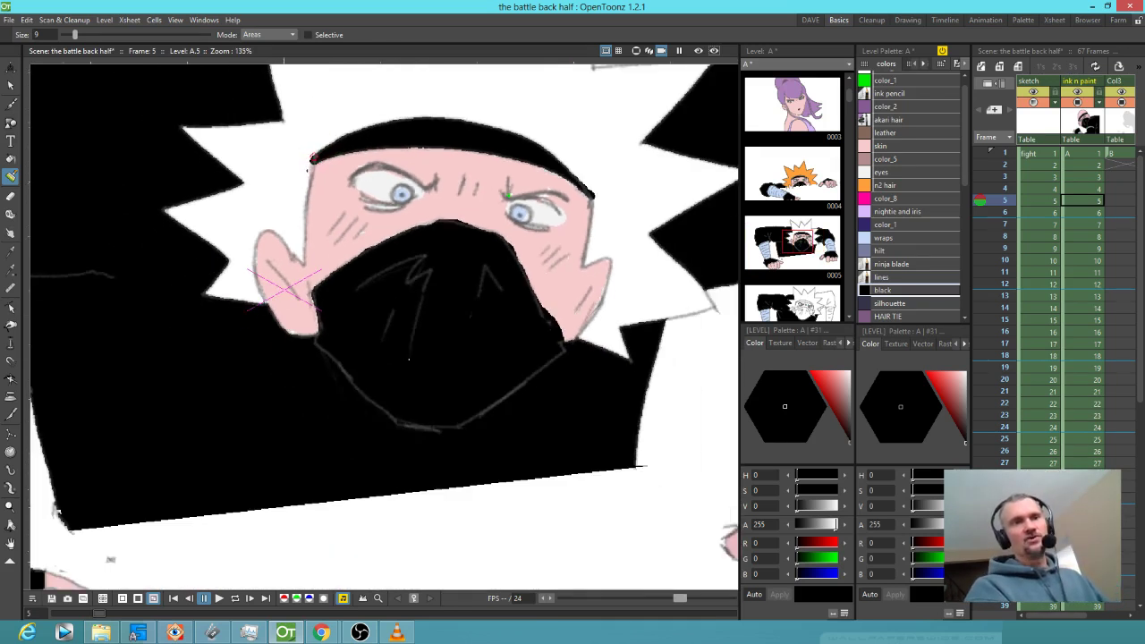
{"action": "scroll", "coordinate": [293, 173], "scroll_direction": "up", "scroll_amount": 1}
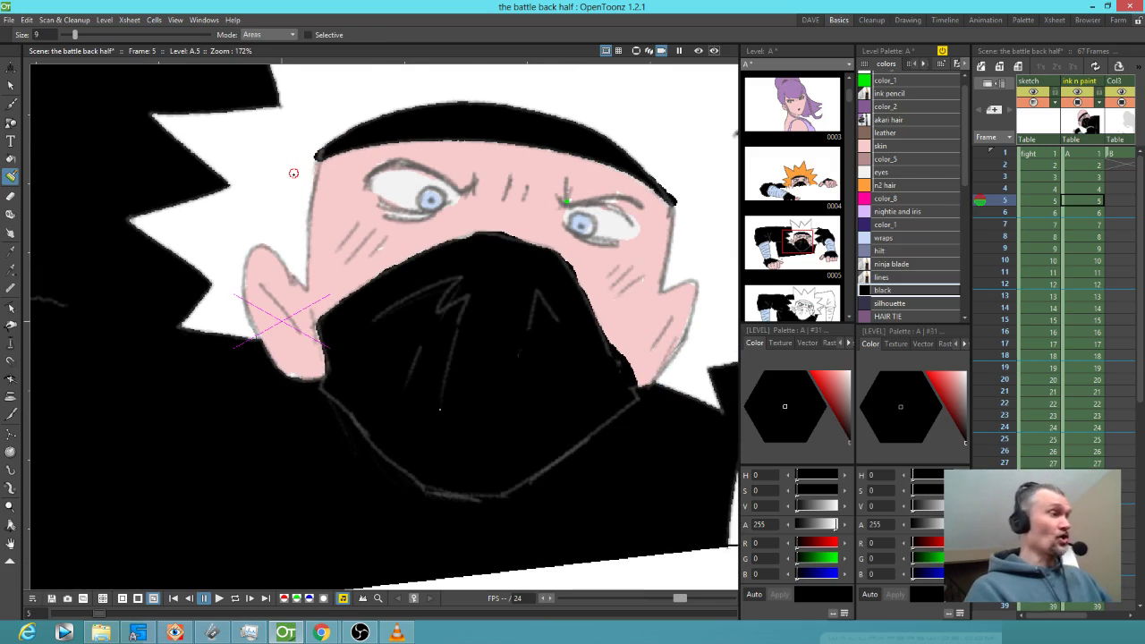
- Pick the skin style from the face, brush over the unfilled spots beneath the eye, and undo the last stroke at the ear
{"action": "key", "text": "k"}
{"action": "left_click", "coordinate": [426, 224]}
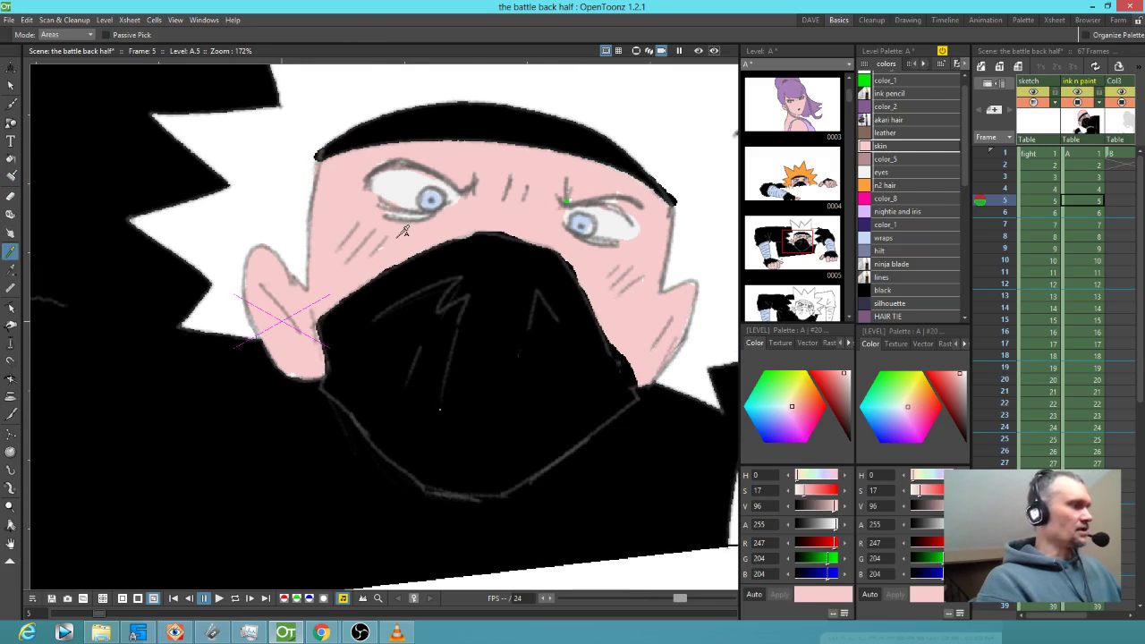
{"action": "key", "text": "f"}
{"action": "key", "text": "j"}
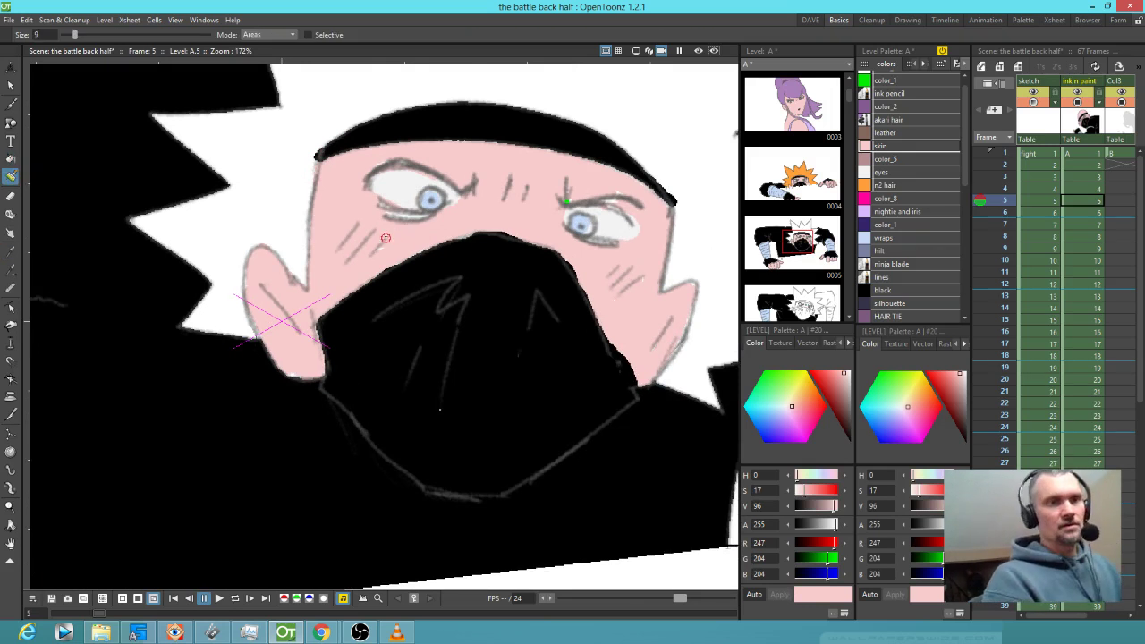
{"action": "left_click_drag", "start_coordinate": [398, 219], "coordinate": [431, 220]}
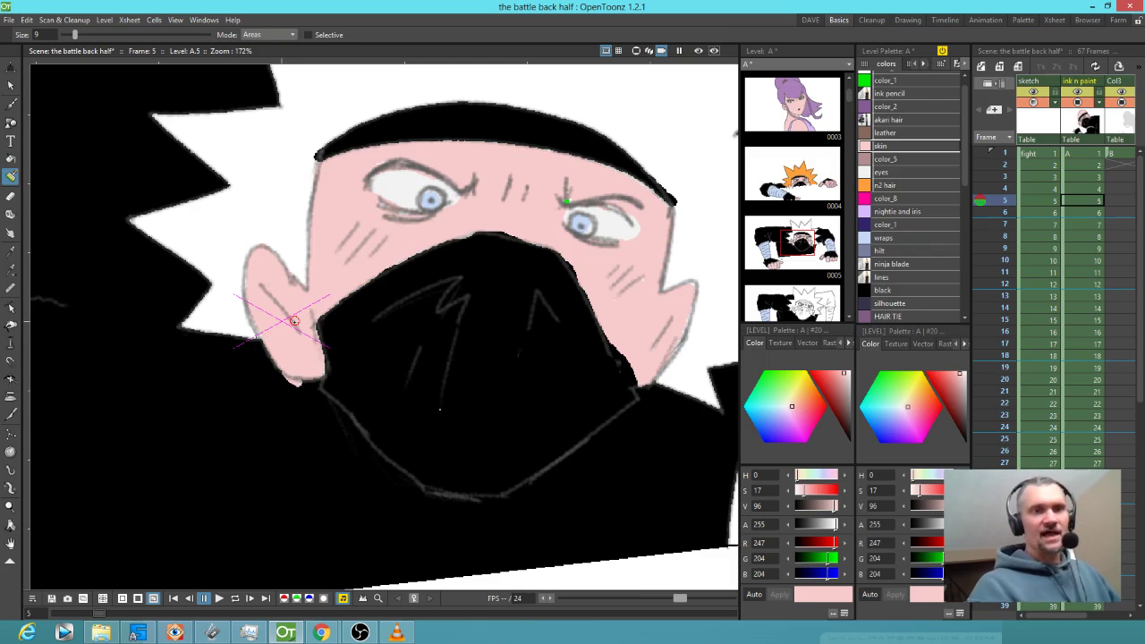
{"action": "key", "text": "ctrl+z"}
- Set the paint brush to Lines & Areas with selective painting off, and cover the green speck beside the eyebrow with skin
{"action": "left_click", "coordinate": [308, 35]}
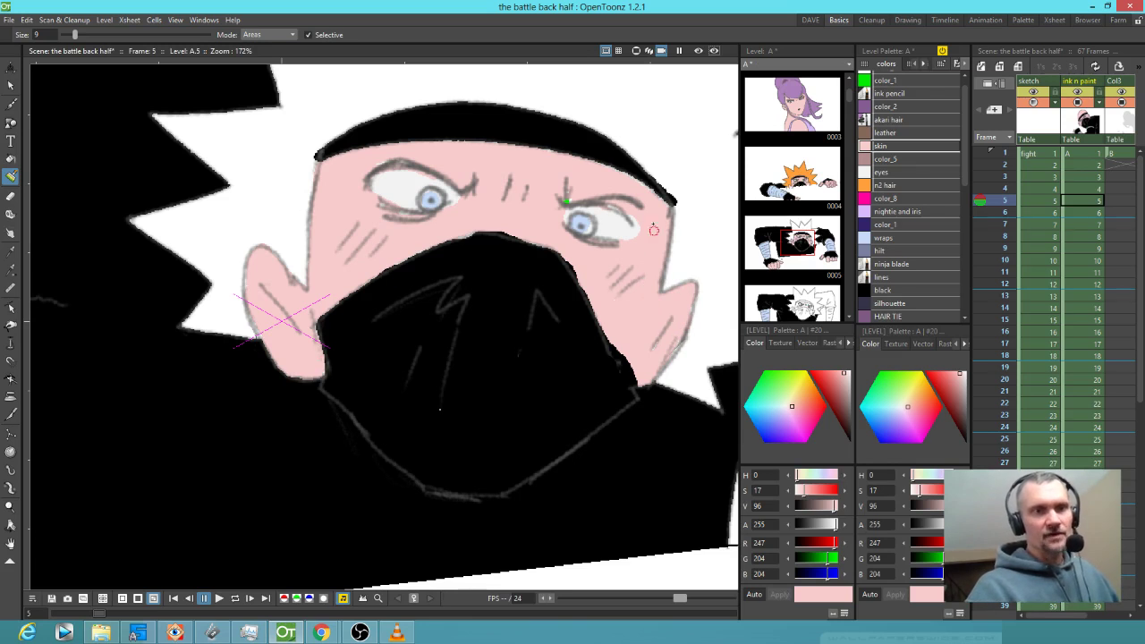
{"action": "mouse_move", "coordinate": [666, 215]}
{"action": "left_mouse_down"}
{"action": "mouse_move", "coordinate": [606, 258]}
{"action": "mouse_move", "coordinate": [578, 308]}
{"action": "left_mouse_up"}
{"action": "left_click", "coordinate": [273, 34]}
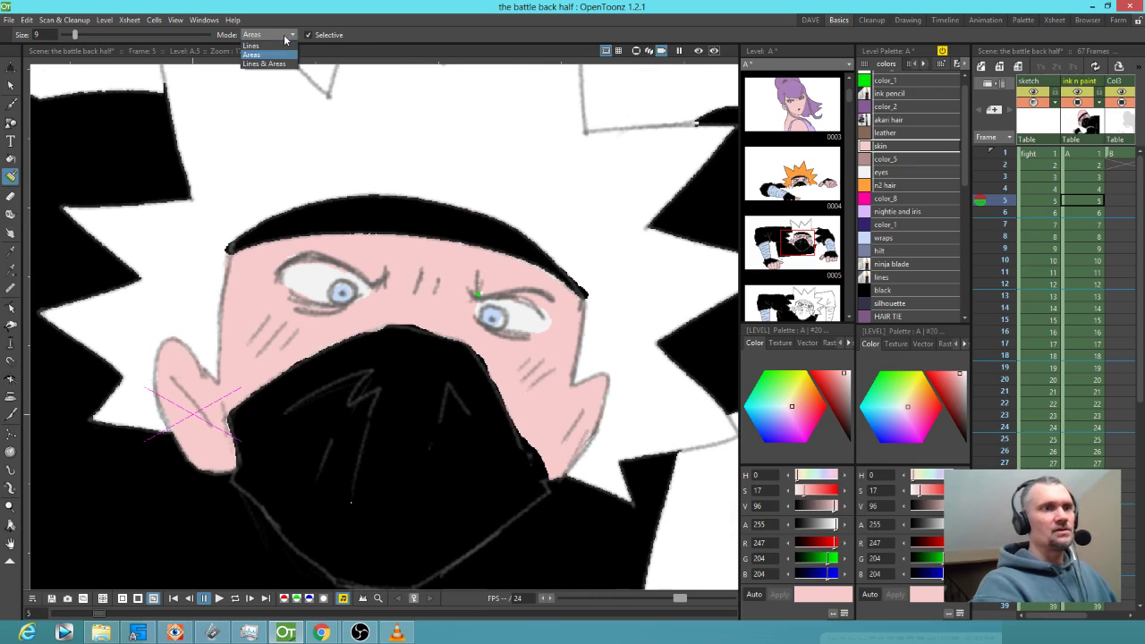
{"action": "left_click", "coordinate": [281, 55]}
{"action": "left_click", "coordinate": [327, 34]}
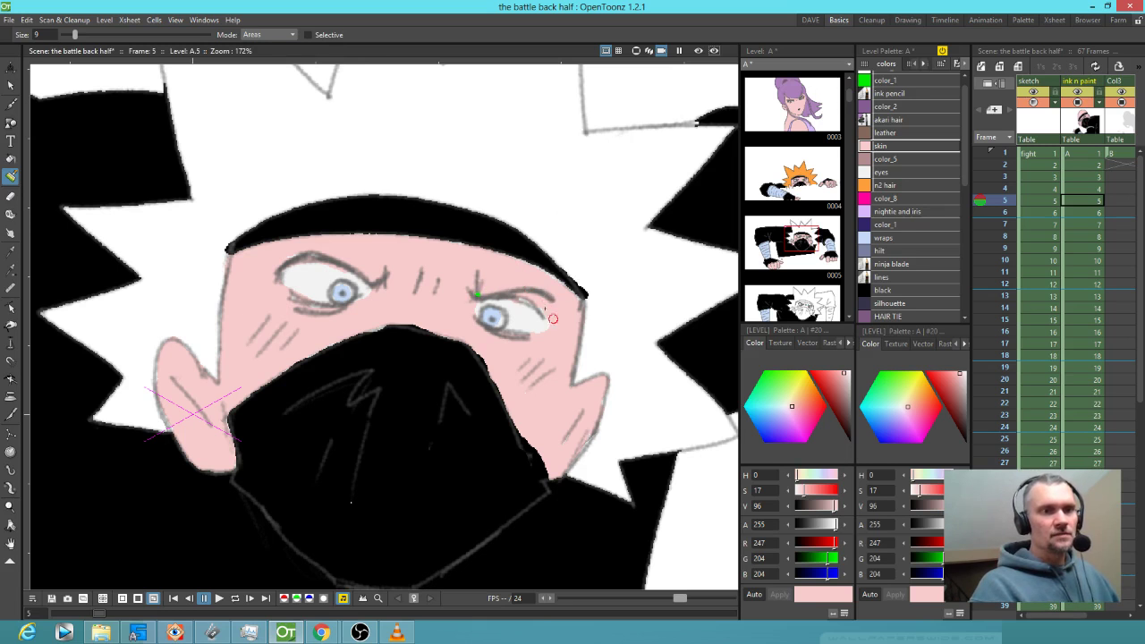
{"action": "left_click", "coordinate": [269, 35]}
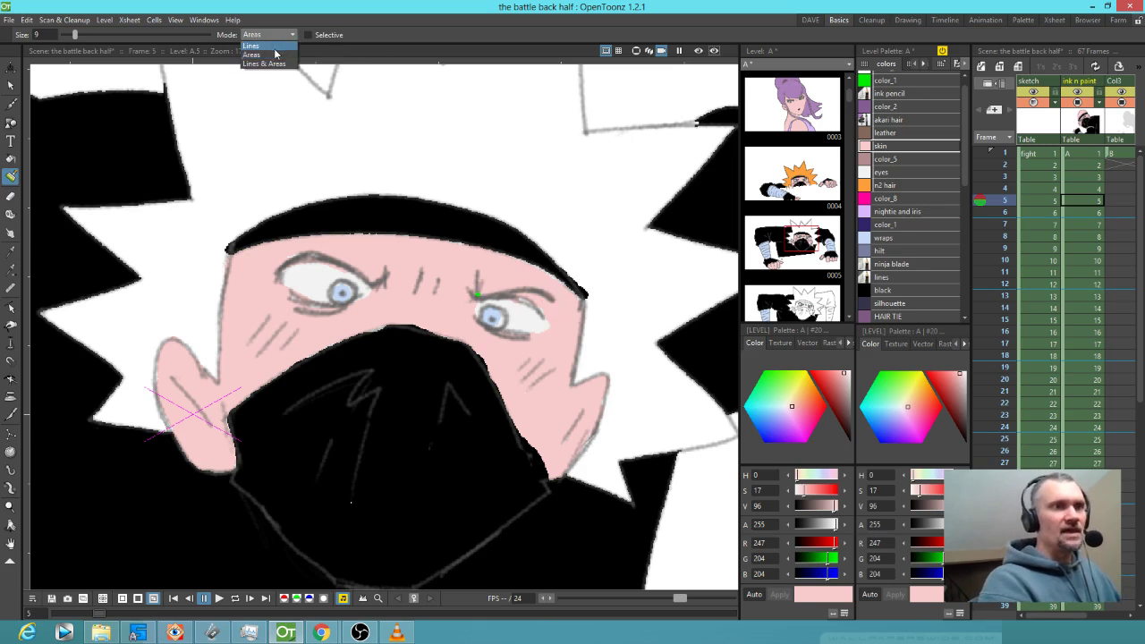
{"action": "left_click", "coordinate": [264, 64]}
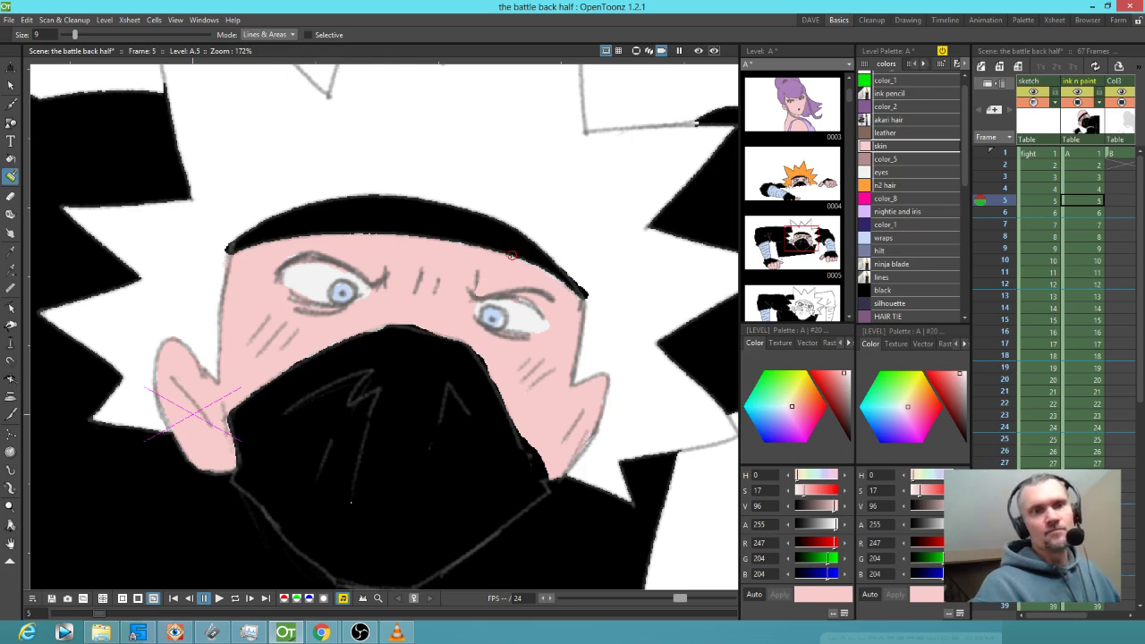
- Set the paint brush to Areas mode and paint the gaps along the mask's side edges black in frame 5
{"action": "left_click", "coordinate": [268, 35]}
{"action": "left_click", "coordinate": [281, 56]}
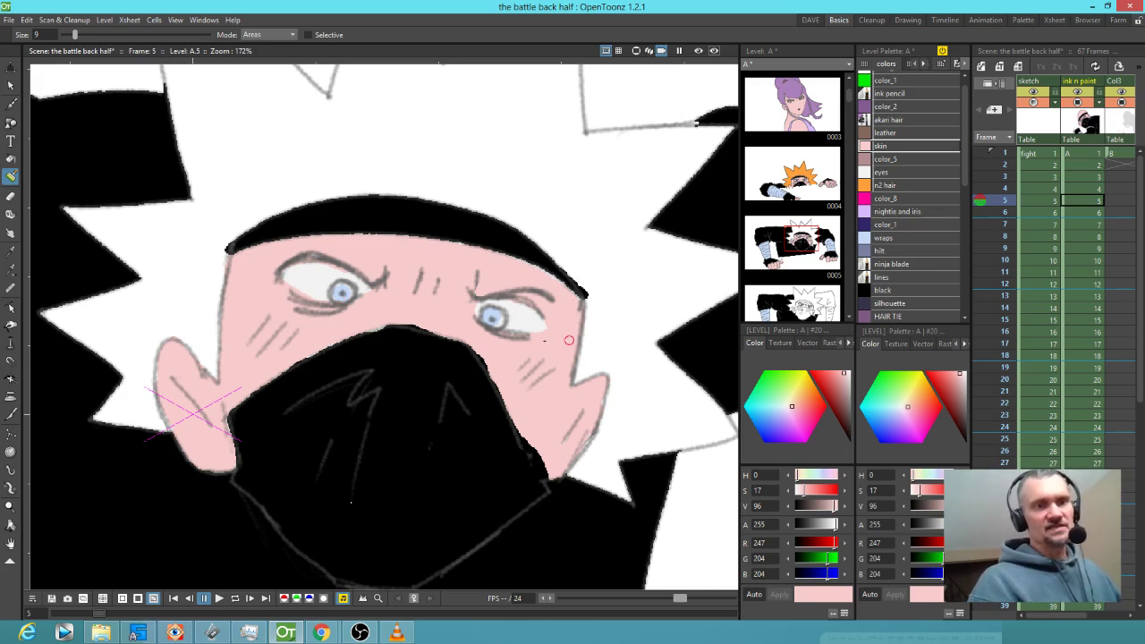
{"action": "key", "text": "k"}
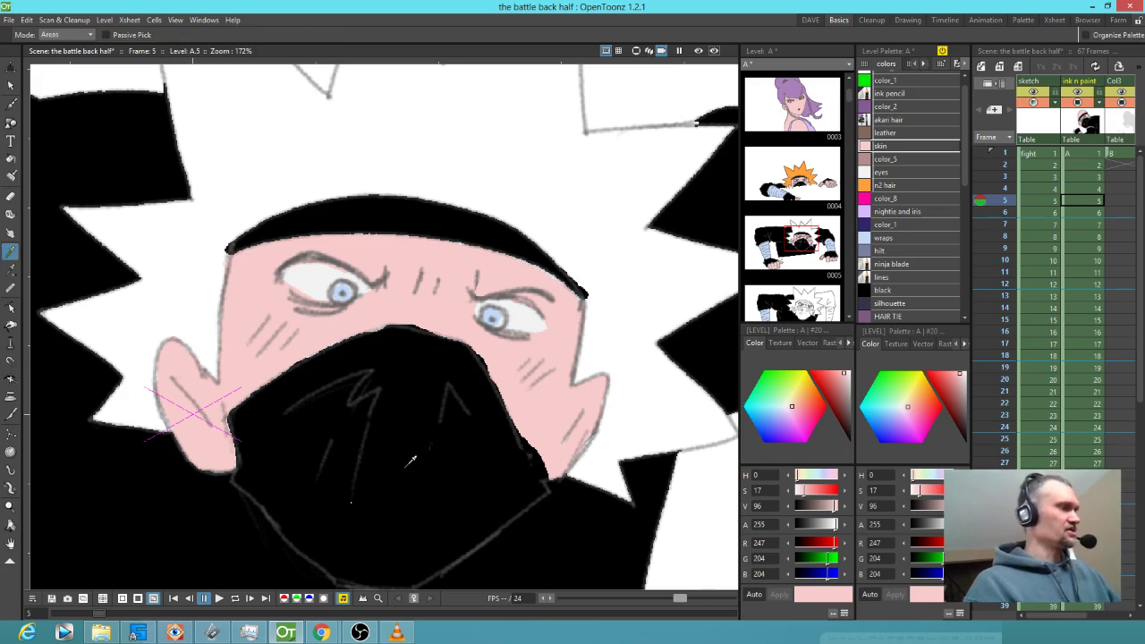
{"action": "left_click", "coordinate": [415, 460]}
{"action": "key", "text": "f"}
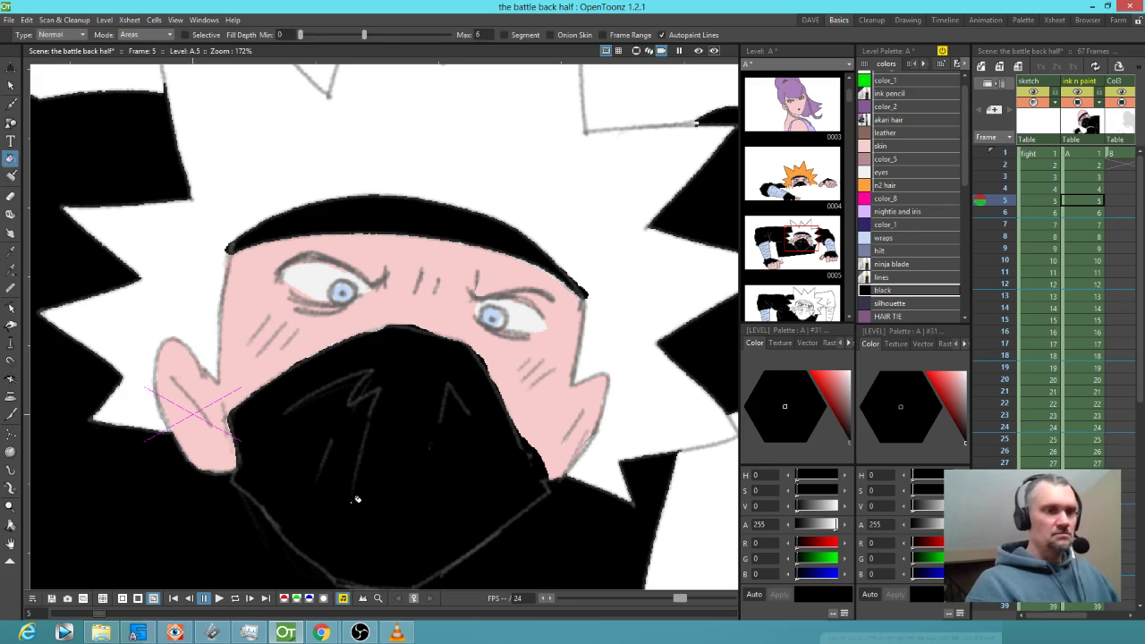
{"action": "key", "text": "j"}
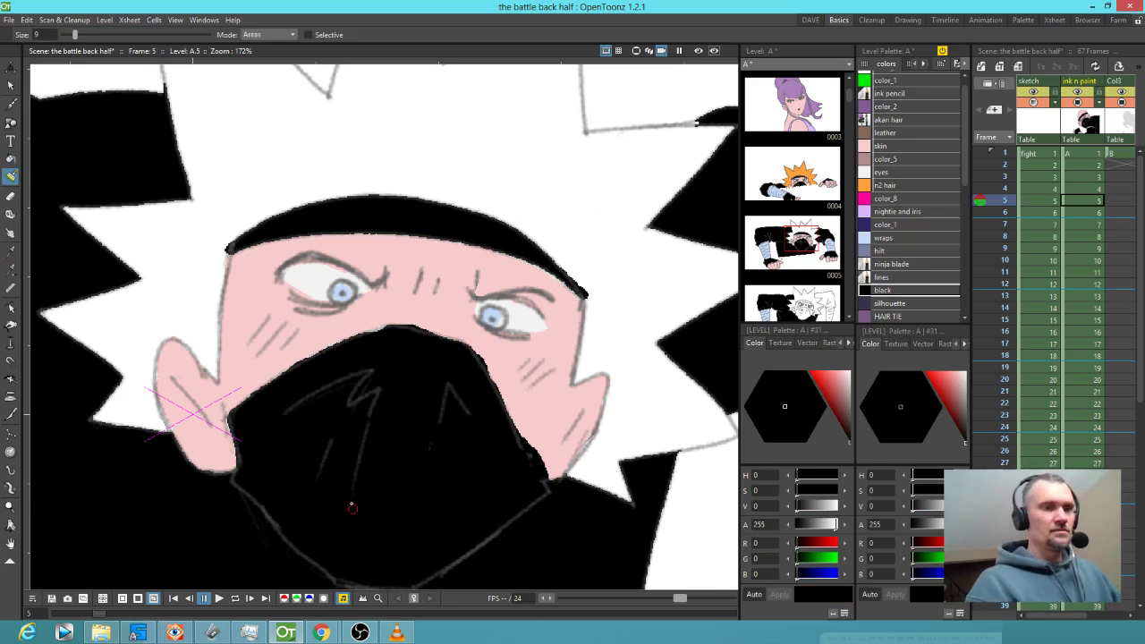
{"action": "left_click_drag", "start_coordinate": [238, 429], "coordinate": [240, 471]}
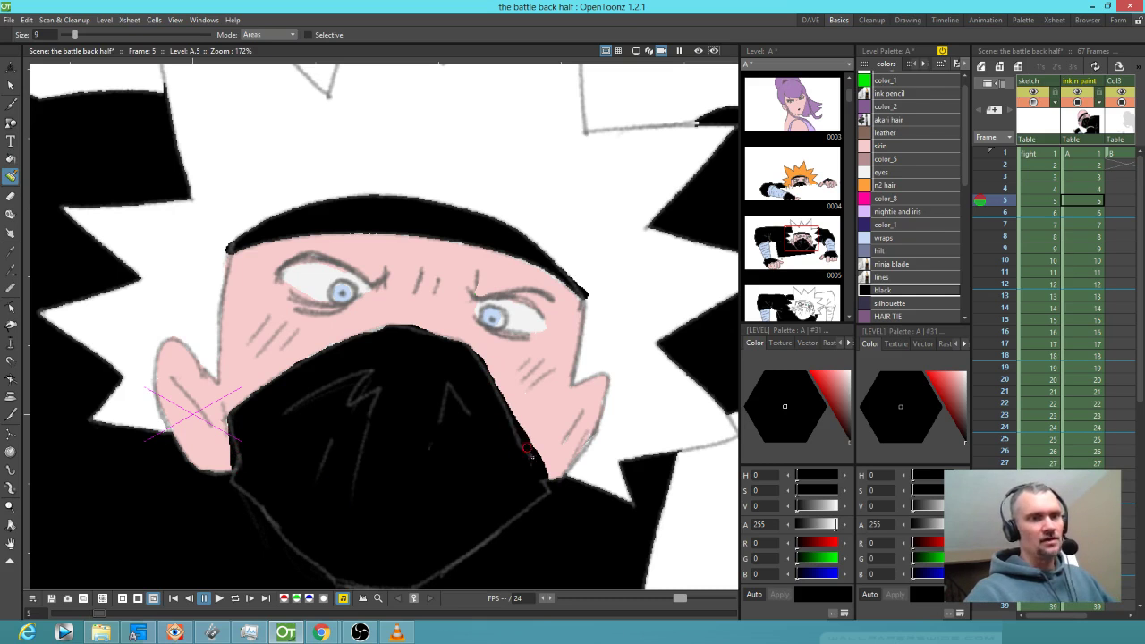
{"action": "scroll", "coordinate": [234, 428], "scroll_direction": "up", "scroll_amount": 4}
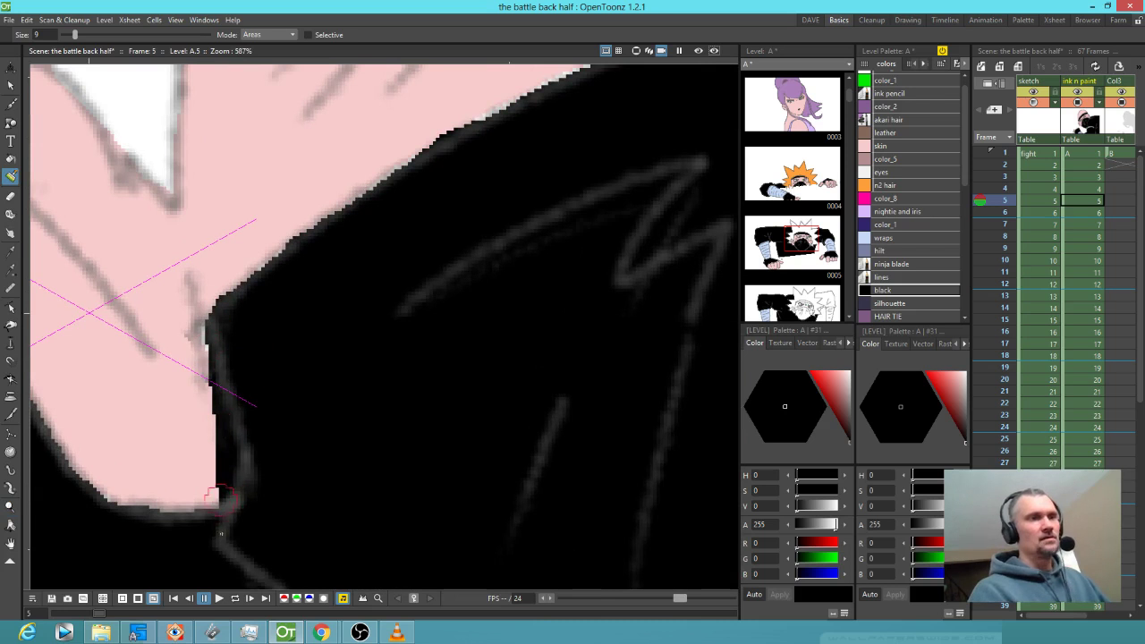
{"action": "key", "text": "alt+0"}
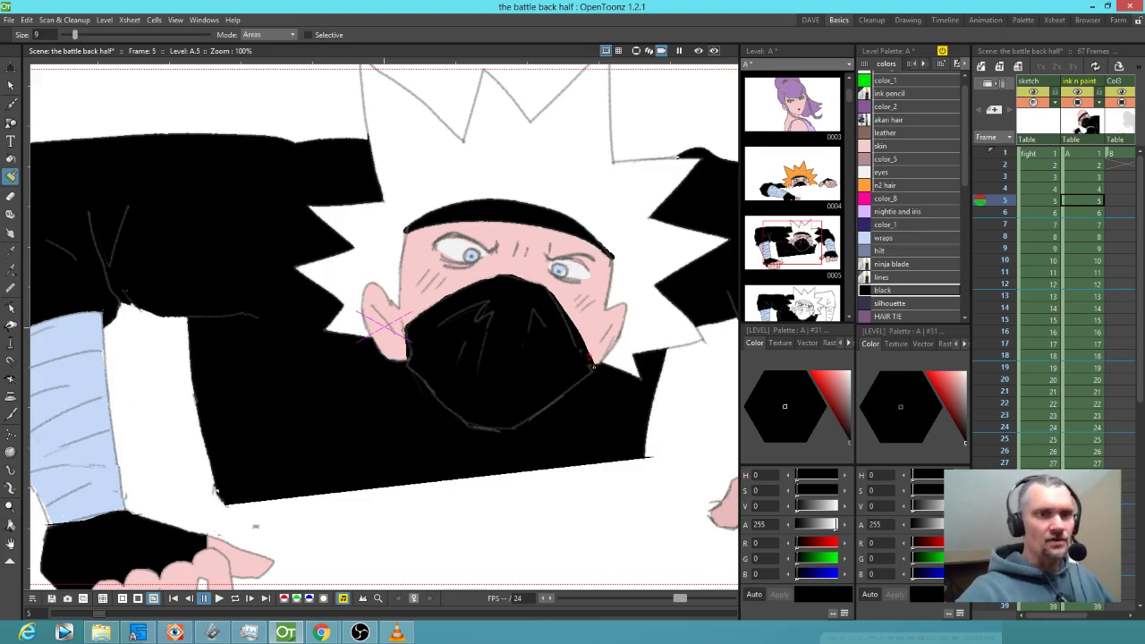
- Fill the ninja's white spiky hair in frame 5 with the n2 hair colour
{"action": "left_click", "coordinate": [900, 185]}
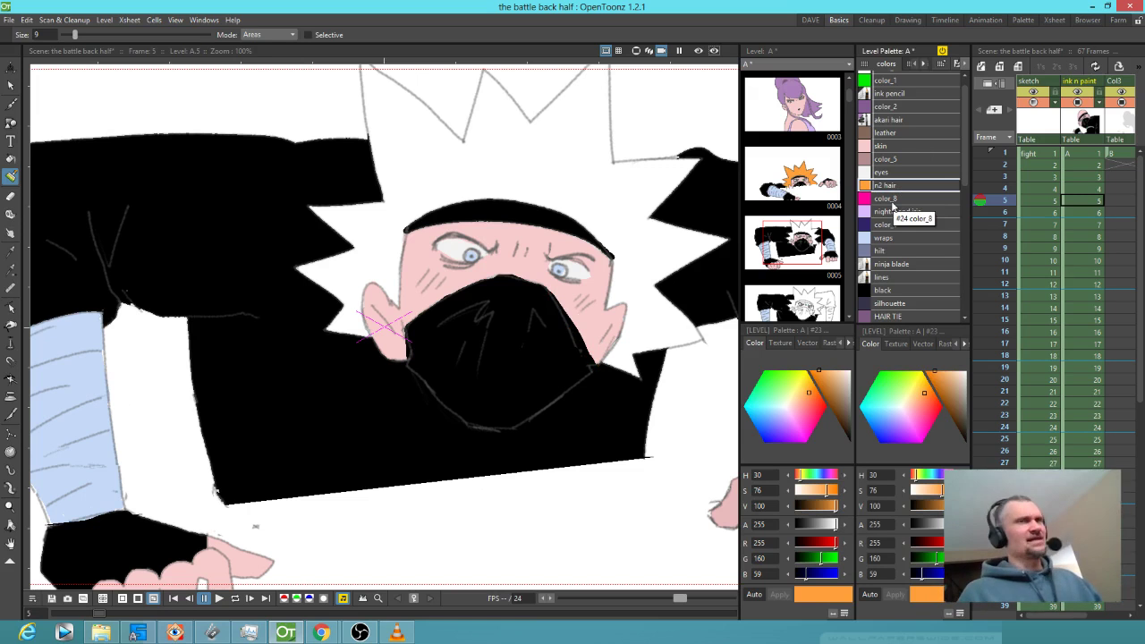
{"action": "key", "text": "f"}
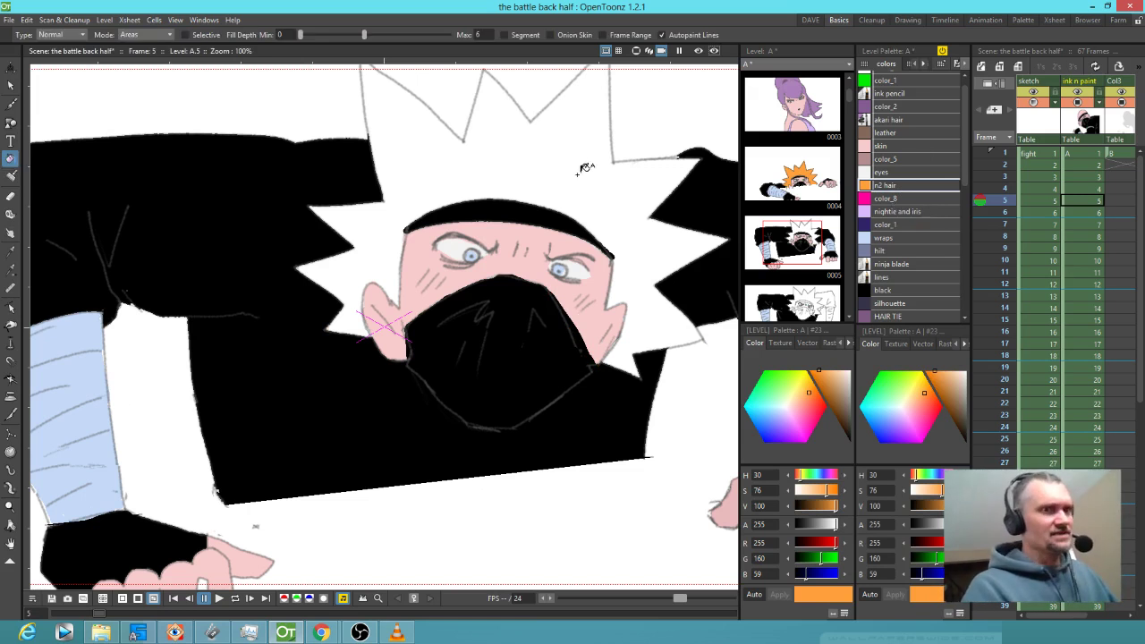
{"action": "left_click", "coordinate": [580, 167]}
- Turn on selective painting for the paint brush and paint the unfilled gap below the mask's chin black in frame 6
{"action": "key", "text": "k"}
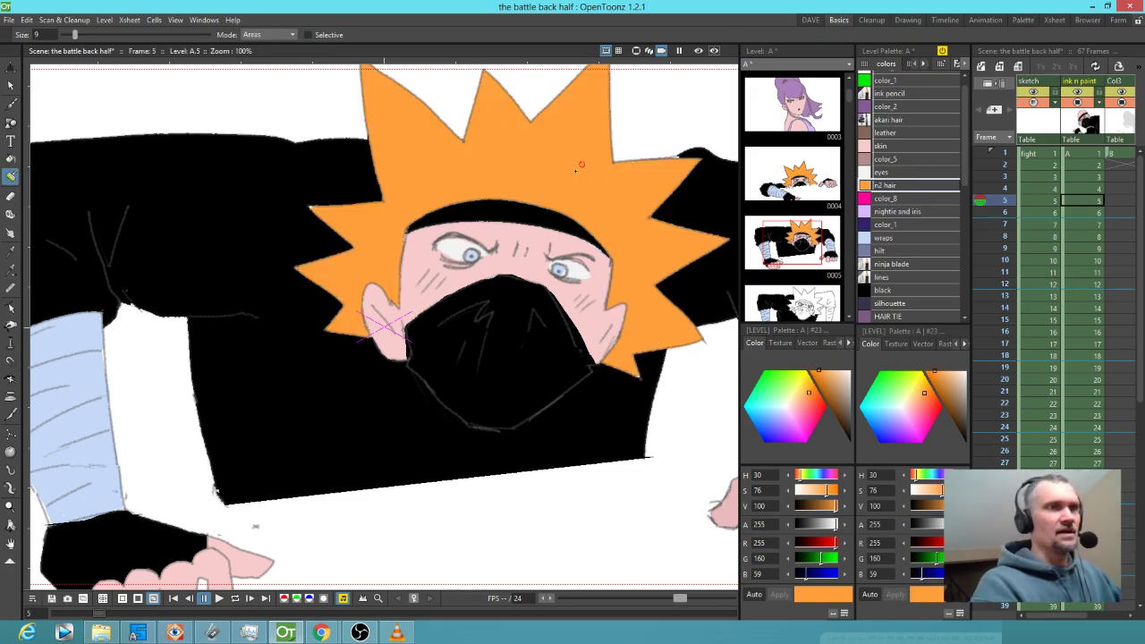
{"action": "left_click", "coordinate": [308, 34]}
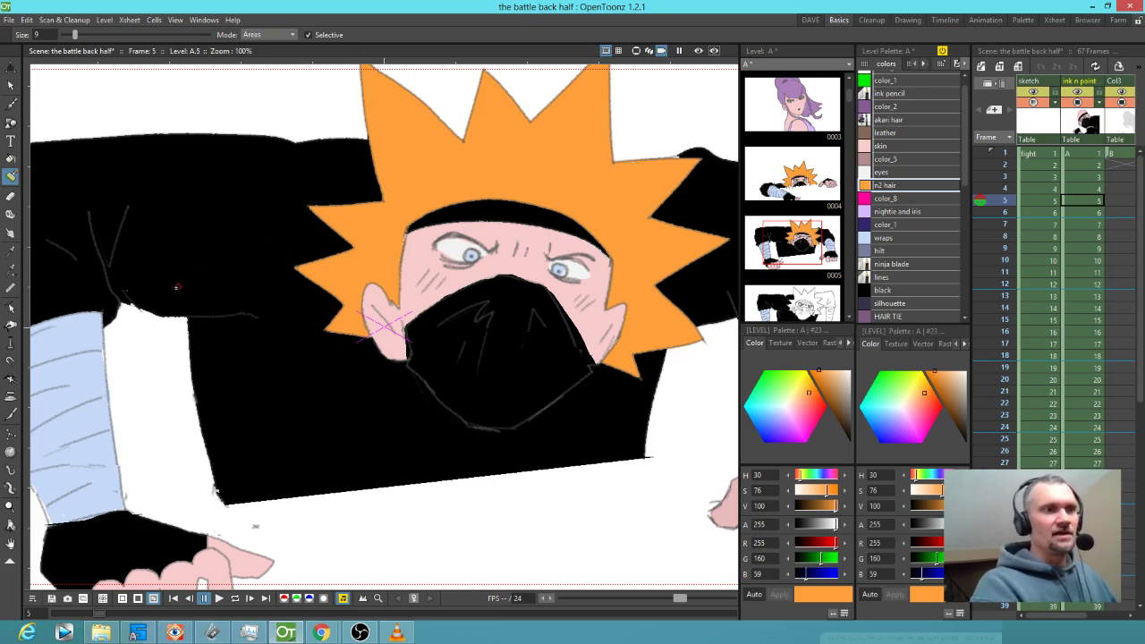
{"action": "left_click", "coordinate": [888, 290]}
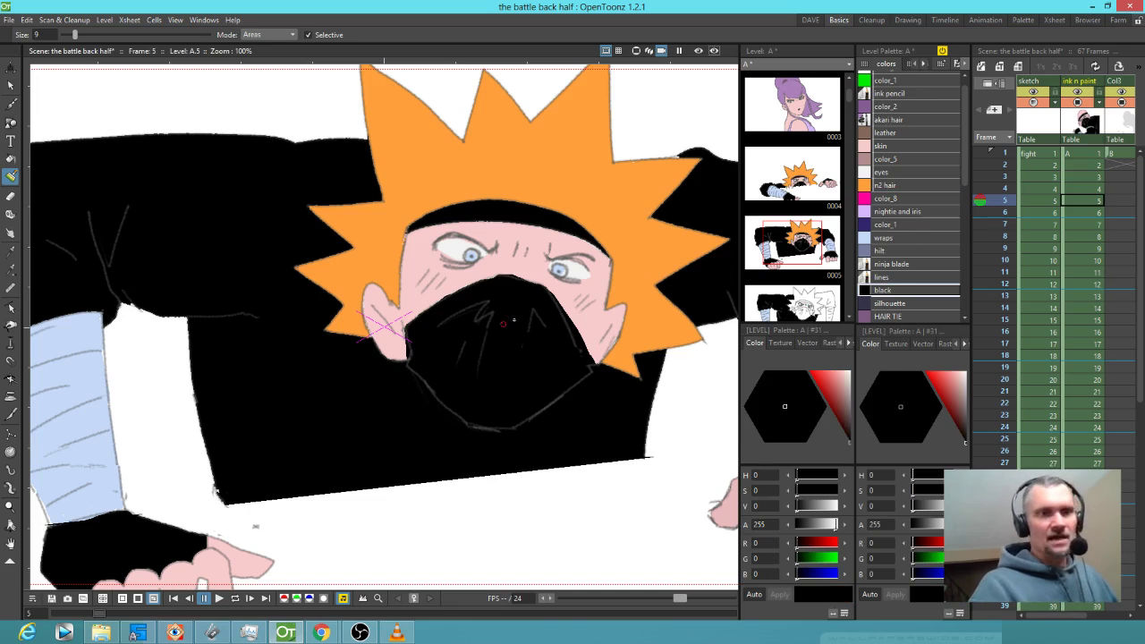
{"action": "left_click_drag", "start_coordinate": [690, 158], "coordinate": [522, 184]}
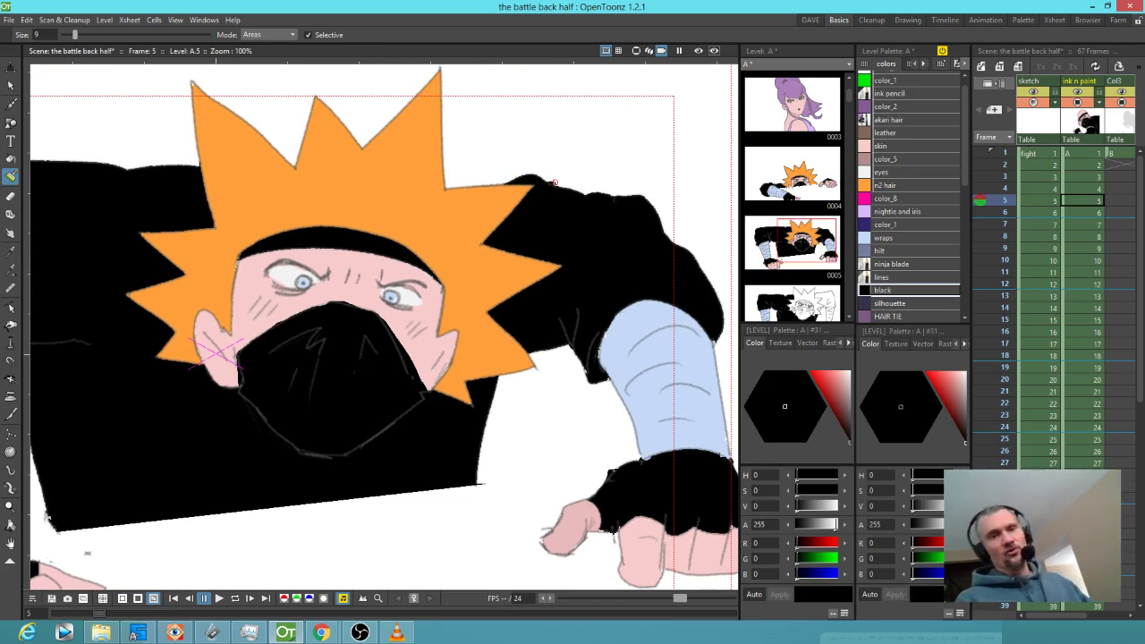
{"action": "left_click_drag", "start_coordinate": [621, 523], "coordinate": [553, 403]}
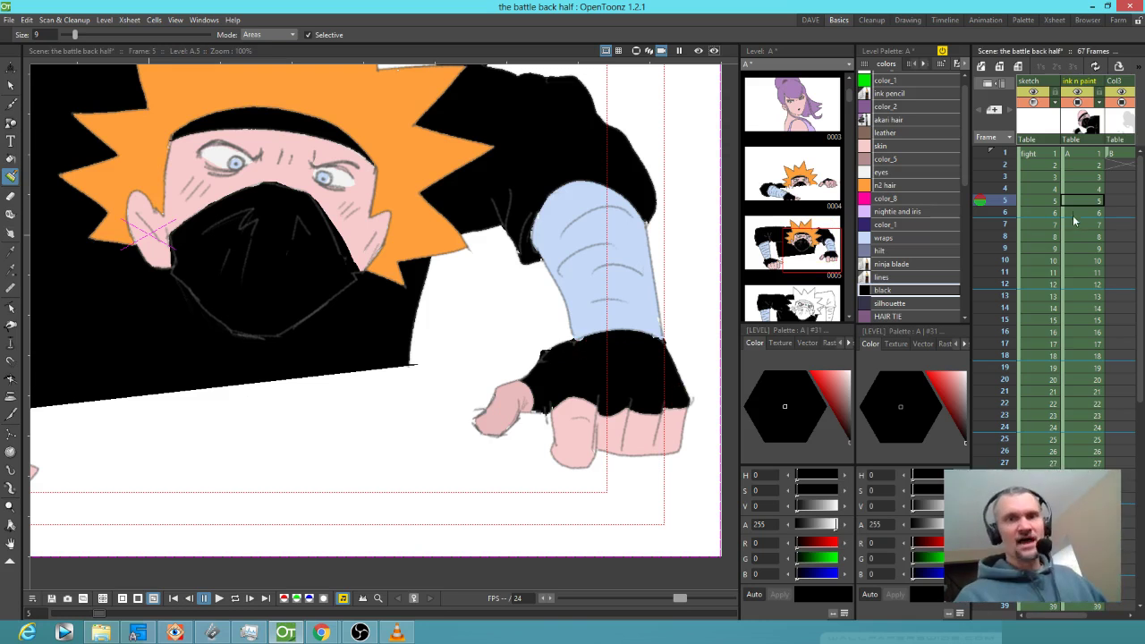
{"action": "key", "text": "period"}
{"action": "left_click_drag", "start_coordinate": [445, 383], "coordinate": [450, 399]}
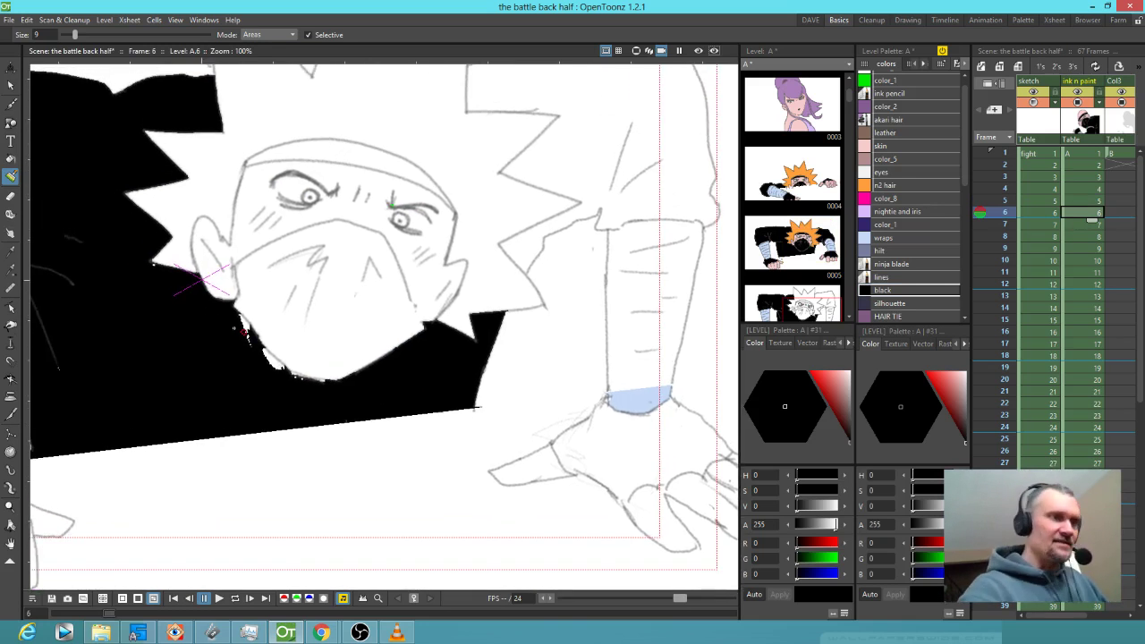
{"action": "mouse_move", "coordinate": [244, 325]}
{"action": "left_mouse_down"}
{"action": "mouse_move", "coordinate": [303, 381]}
{"action": "mouse_move", "coordinate": [279, 372]}
{"action": "mouse_move", "coordinate": [327, 381]}
{"action": "left_mouse_up"}
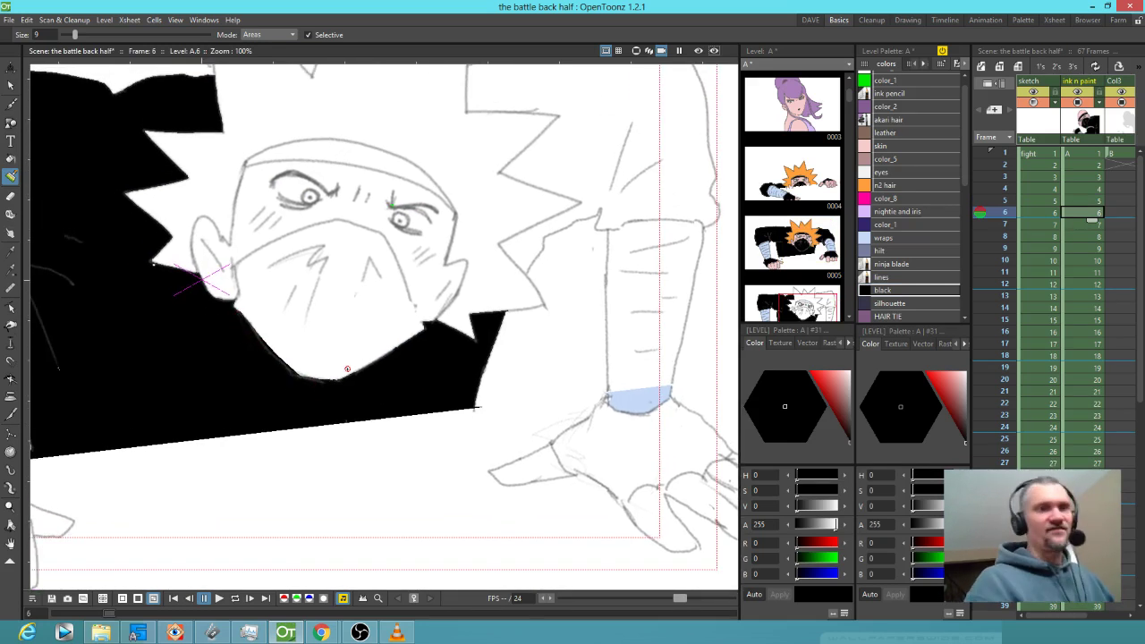
- Touch up the sleeve cuff above the already coloured forearm wraps with black in frame 6
{"action": "left_click_drag", "start_coordinate": [155, 332], "coordinate": [325, 352]}
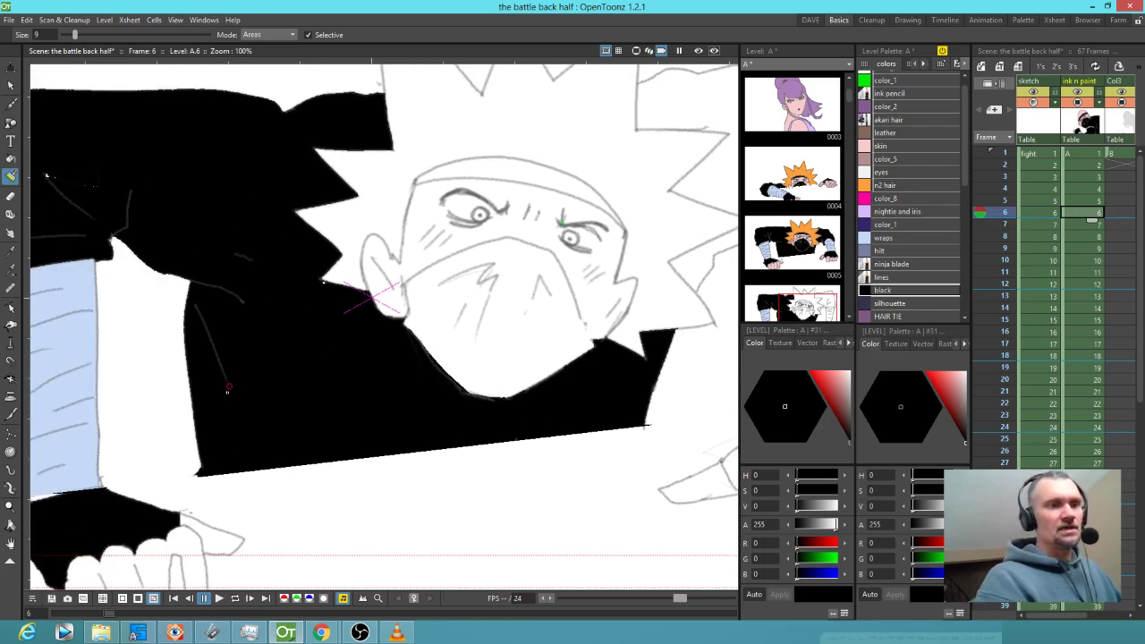
{"action": "left_click_drag", "start_coordinate": [278, 289], "coordinate": [394, 329]}
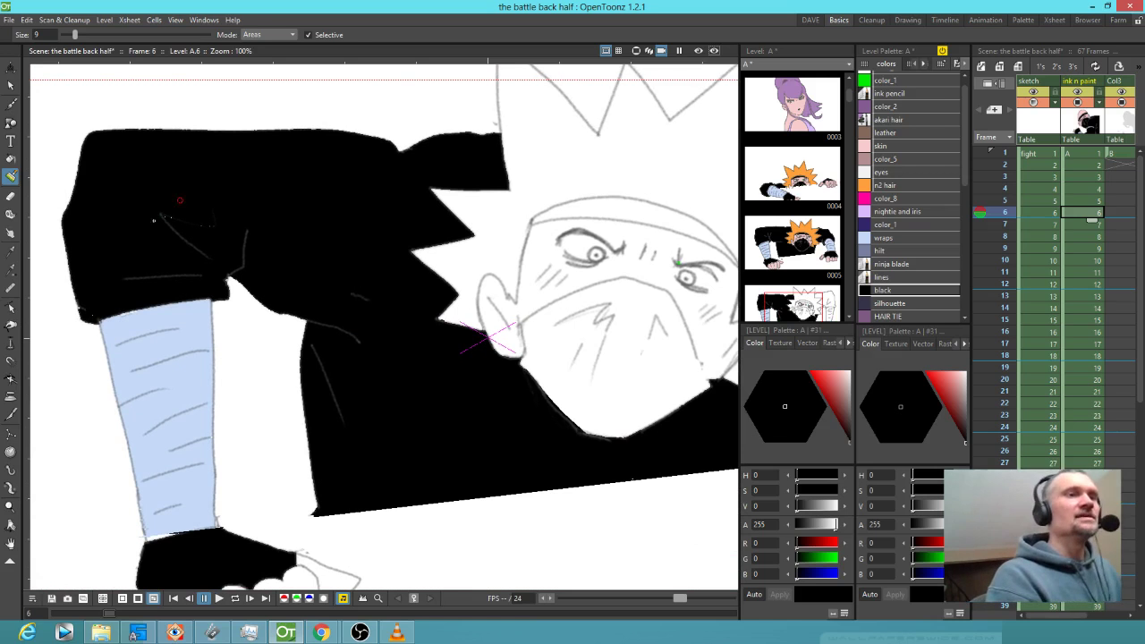
{"action": "left_click", "coordinate": [82, 307]}
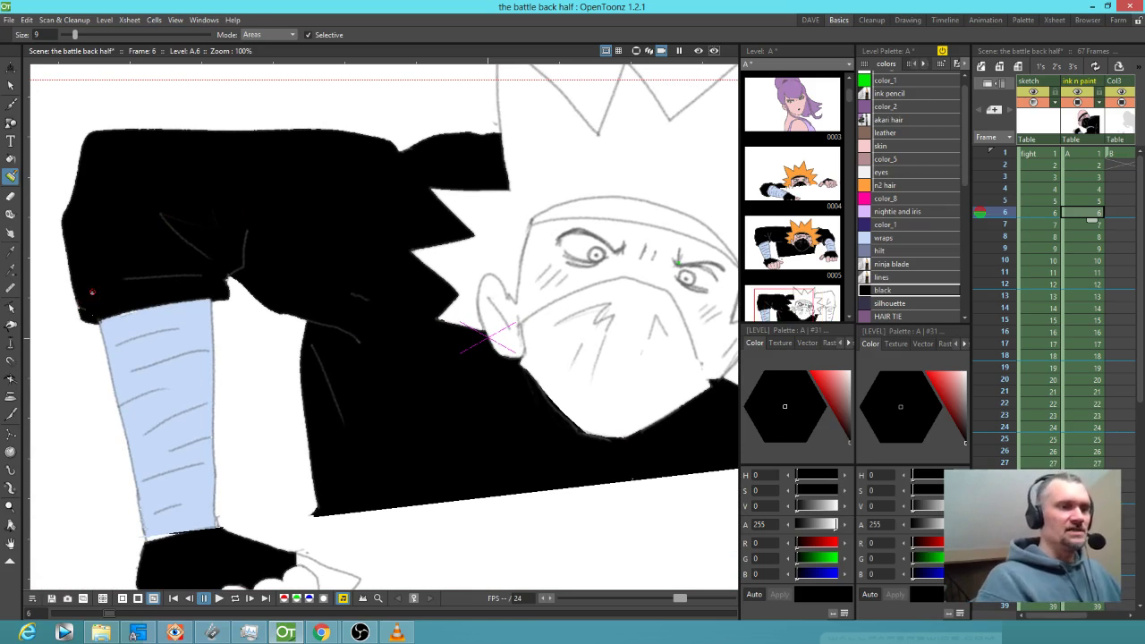
- Pick up the wraps colour, seal the outline edges of the other forearm's bandages with it, and fill them in frame 6
{"action": "key", "text": "k"}
{"action": "left_click", "coordinate": [193, 485]}
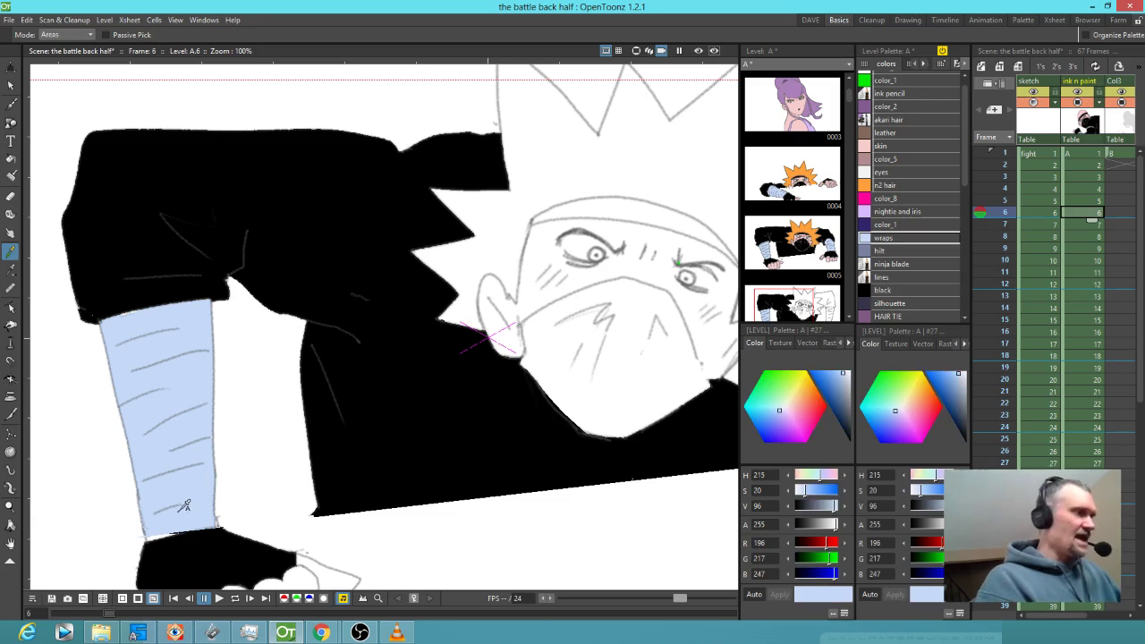
{"action": "key", "text": "b"}
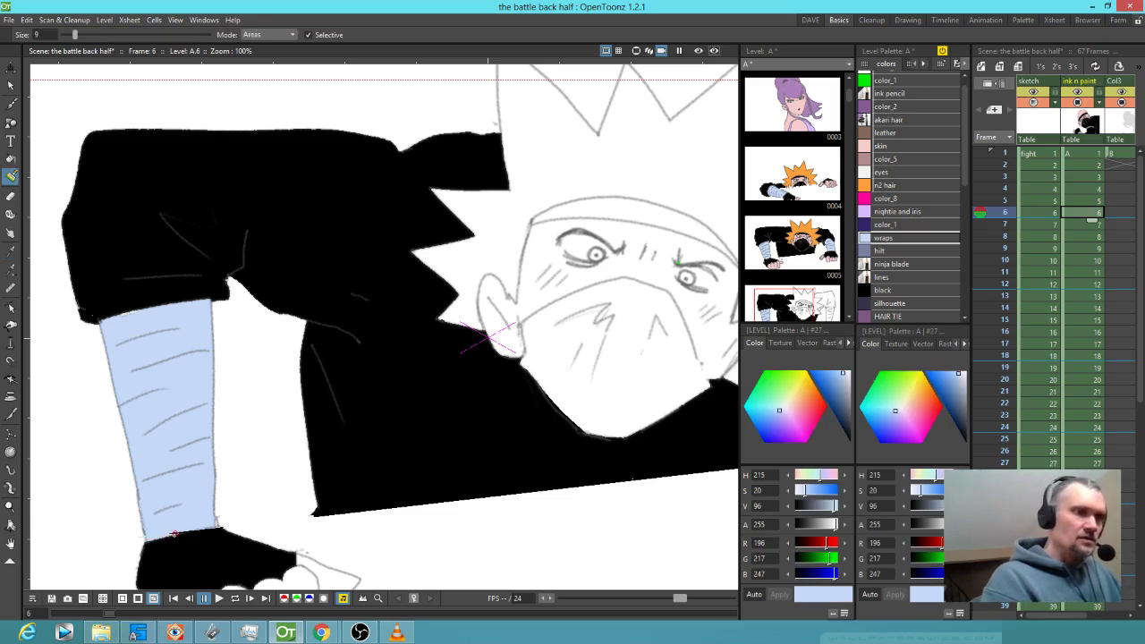
{"action": "left_click_drag", "start_coordinate": [647, 404], "coordinate": [440, 361]}
{"action": "mouse_move", "coordinate": [660, 405]}
{"action": "left_mouse_down"}
{"action": "mouse_move", "coordinate": [472, 424]}
{"action": "mouse_move", "coordinate": [442, 415]}
{"action": "mouse_move", "coordinate": [472, 353]}
{"action": "mouse_move", "coordinate": [471, 398]}
{"action": "mouse_move", "coordinate": [474, 358]}
{"action": "left_mouse_up"}
{"action": "left_click_drag", "start_coordinate": [524, 416], "coordinate": [535, 366]}
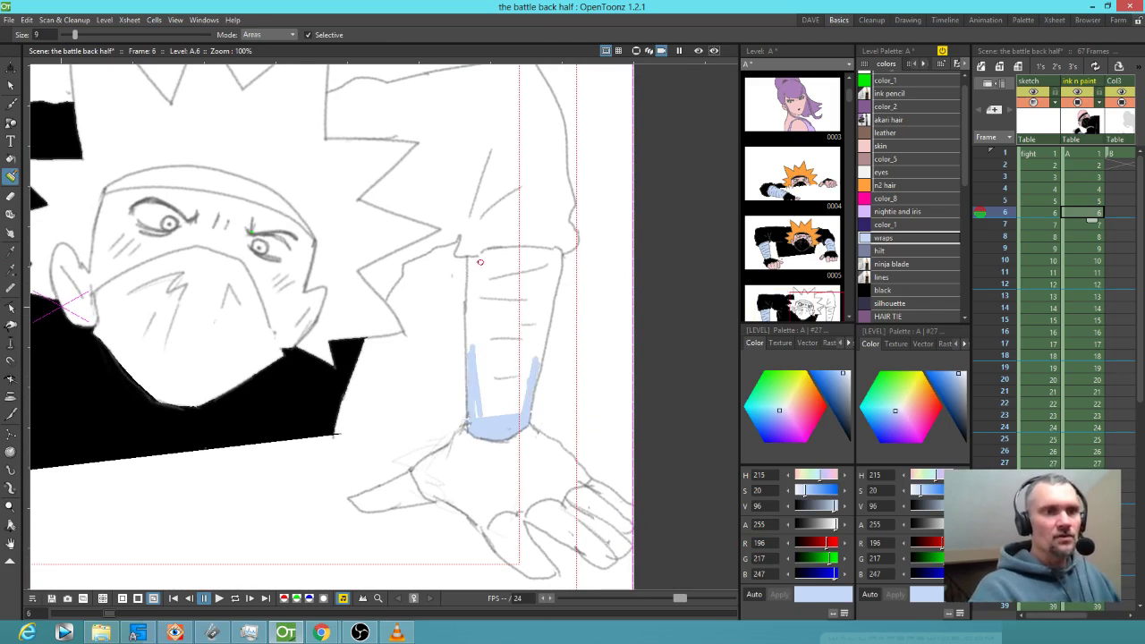
{"action": "key", "text": "f"}
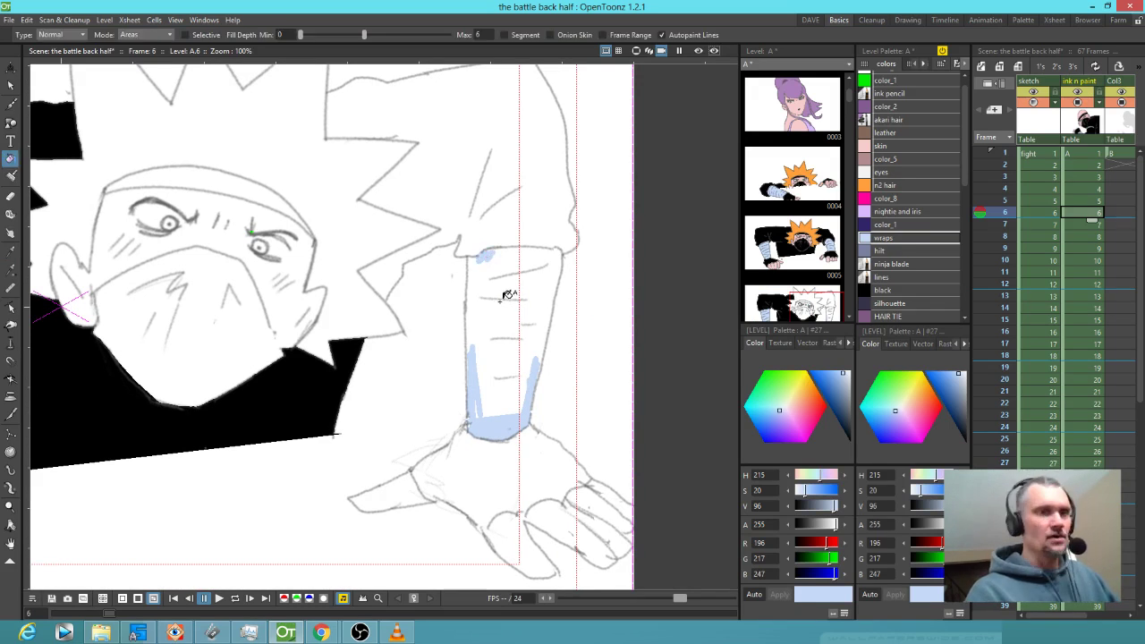
{"action": "left_click", "coordinate": [515, 297]}
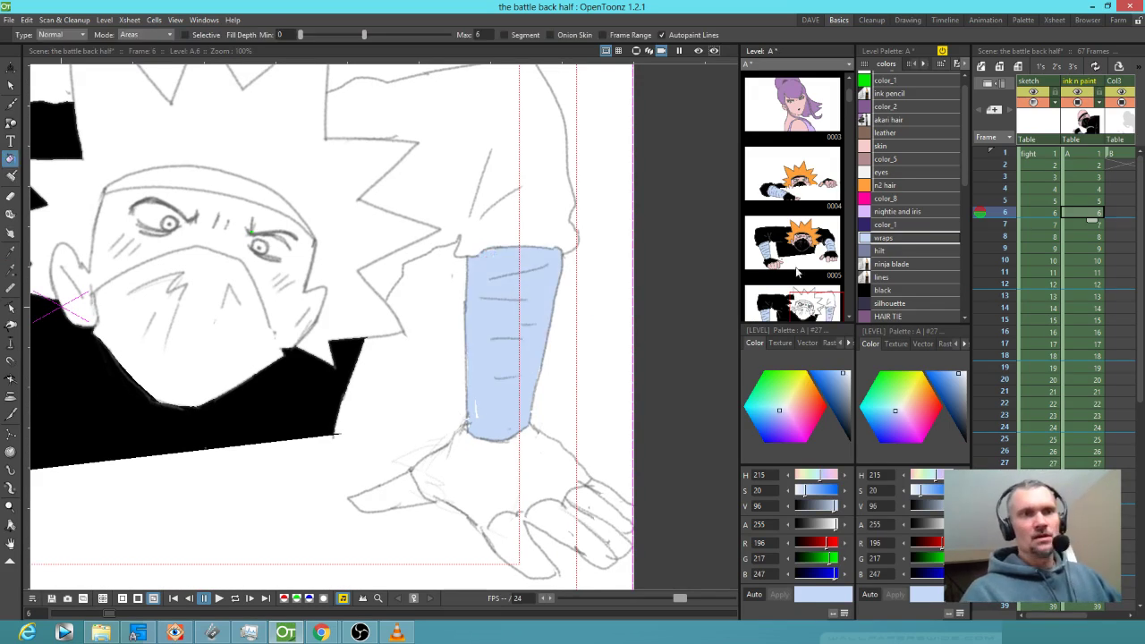
- Fill the unpainted sleeve above the newly coloured forearm wraps with black
{"action": "left_click", "coordinate": [882, 290]}
{"action": "key", "text": "b"}
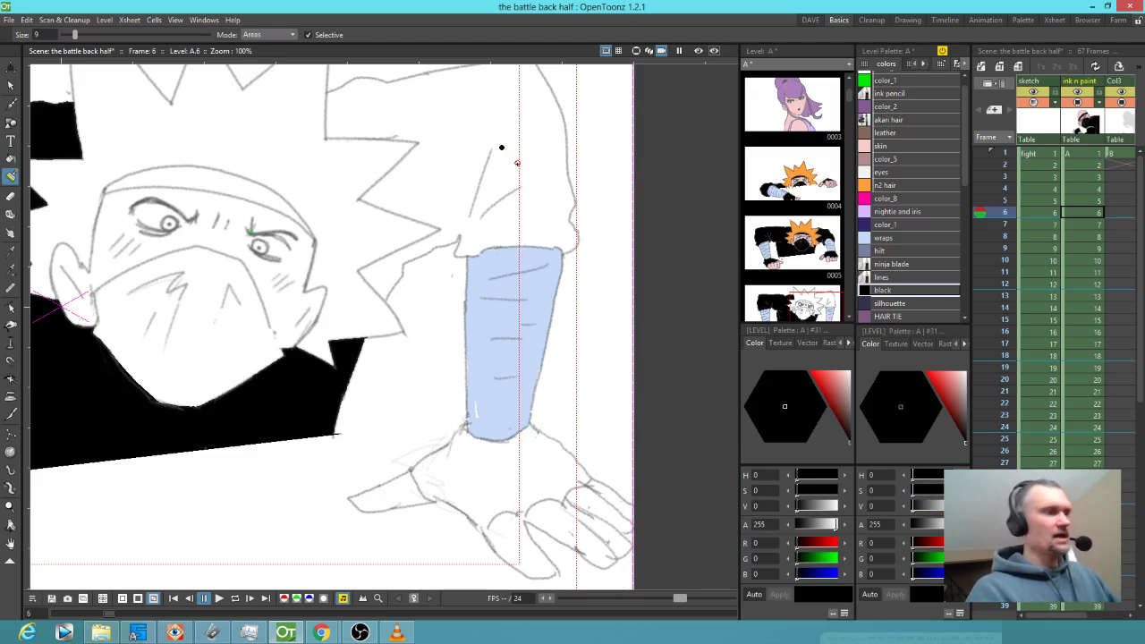
{"action": "key", "text": "f"}
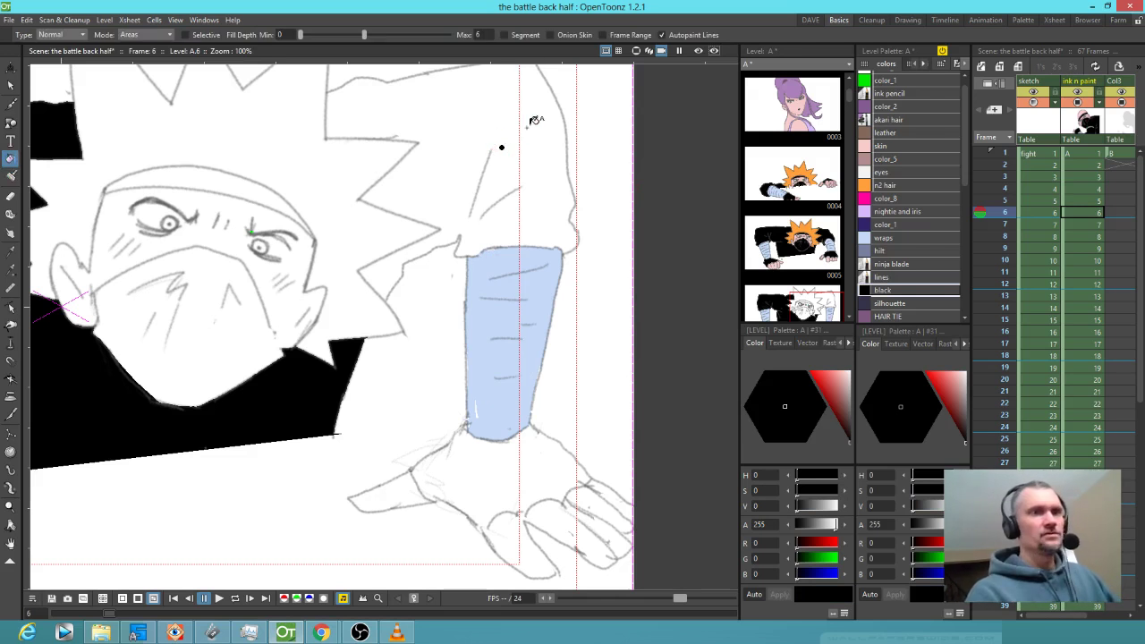
{"action": "left_click", "coordinate": [541, 123]}
- Fill the glove below those wraps with black and paint over its leftover white gaps beside the thumb
{"action": "scroll", "coordinate": [573, 376], "scroll_direction": "down", "scroll_amount": 5}
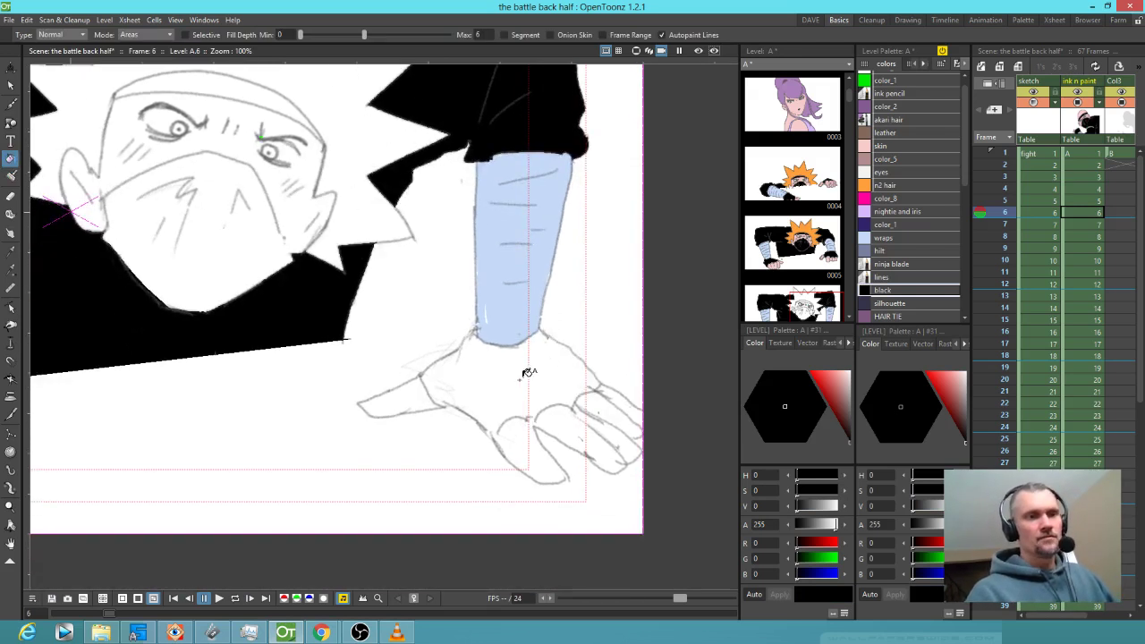
{"action": "left_click", "coordinate": [525, 376]}
{"action": "key", "text": "b"}
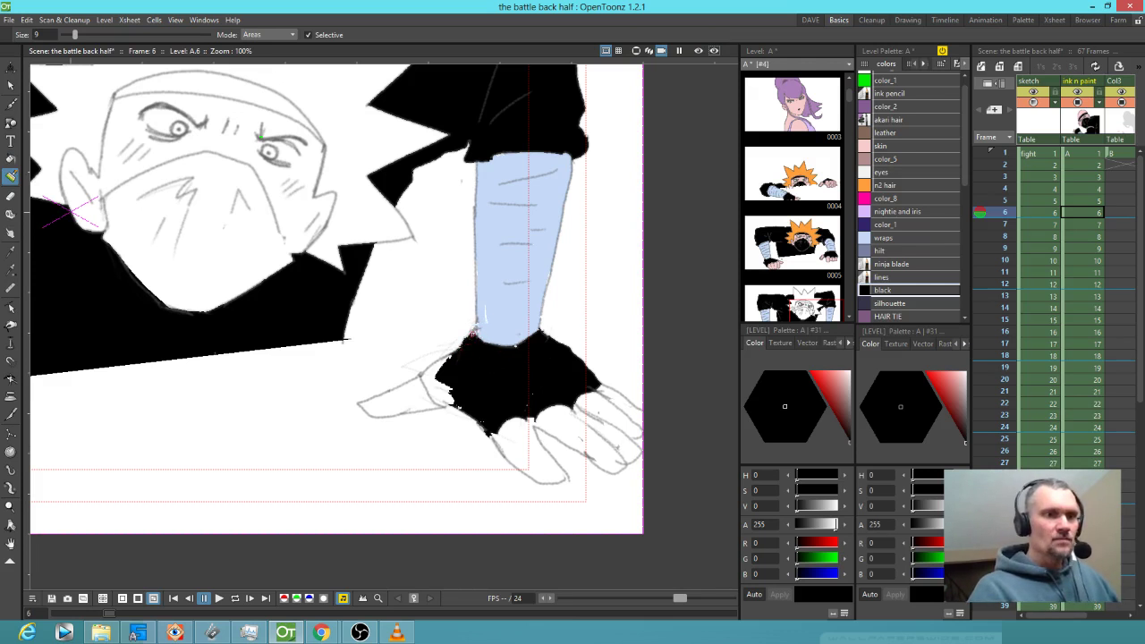
{"action": "left_click_drag", "start_coordinate": [465, 348], "coordinate": [438, 365]}
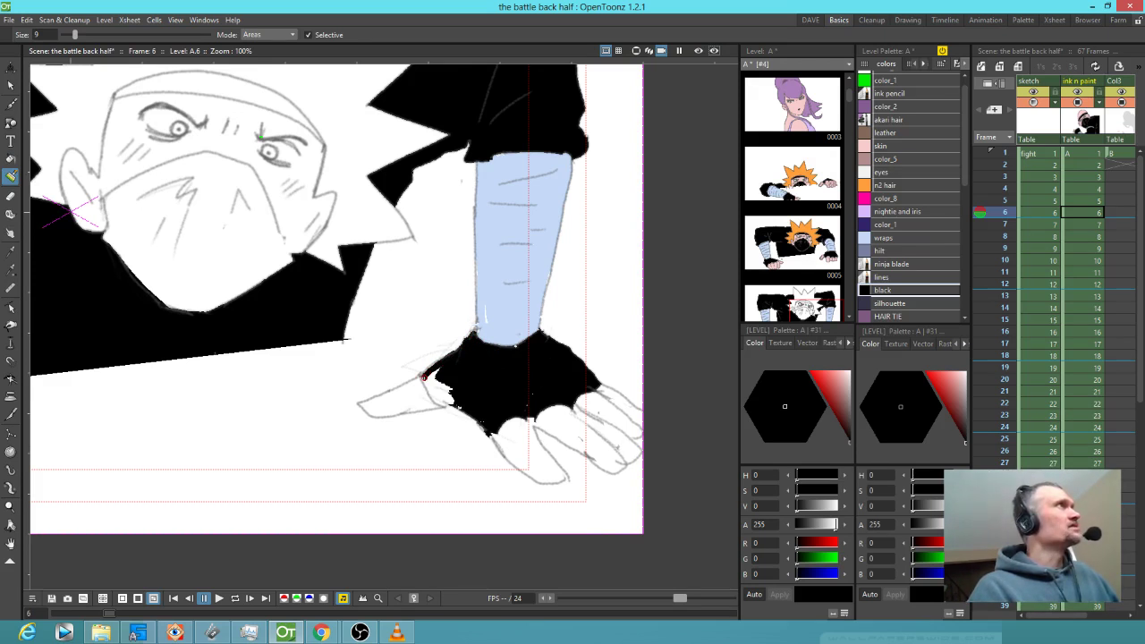
{"action": "mouse_move", "coordinate": [426, 382]}
{"action": "left_mouse_down"}
{"action": "mouse_move", "coordinate": [440, 402]}
{"action": "mouse_move", "coordinate": [463, 407]}
{"action": "mouse_move", "coordinate": [442, 404]}
{"action": "mouse_move", "coordinate": [438, 383]}
{"action": "left_mouse_up"}
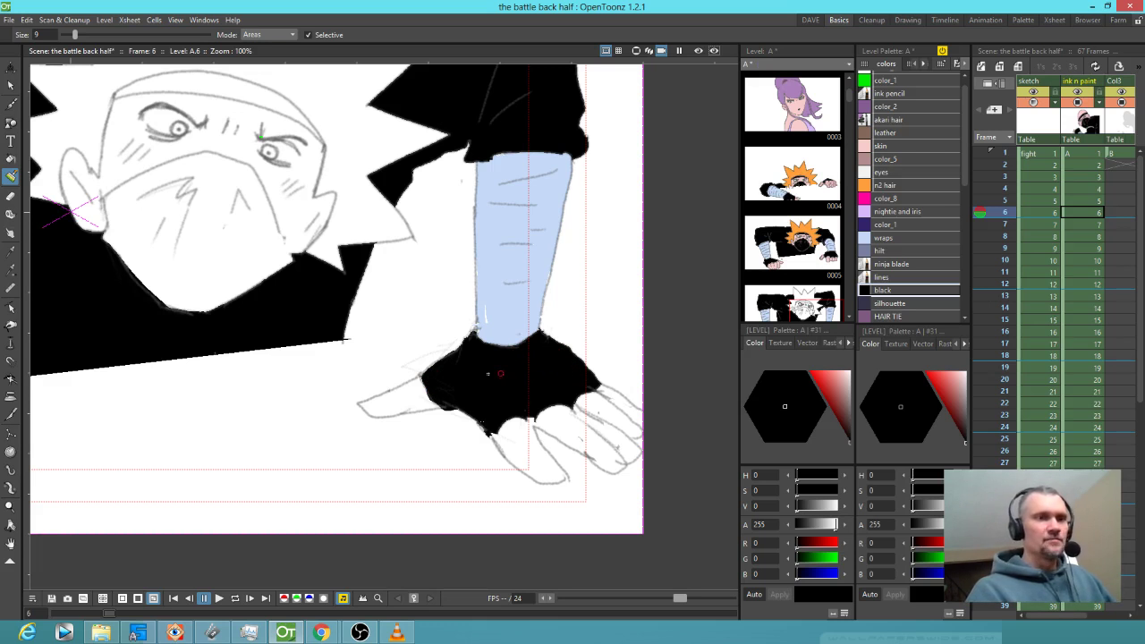
{"action": "key", "text": "k"}
{"action": "left_click", "coordinate": [511, 297]}
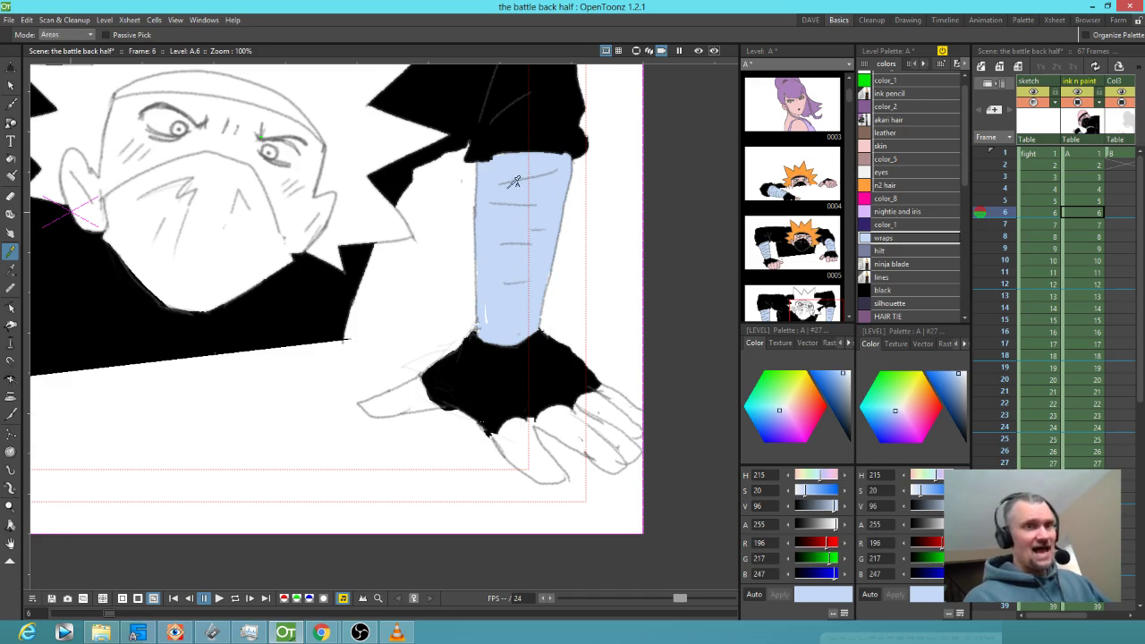
{"action": "key", "text": "f"}
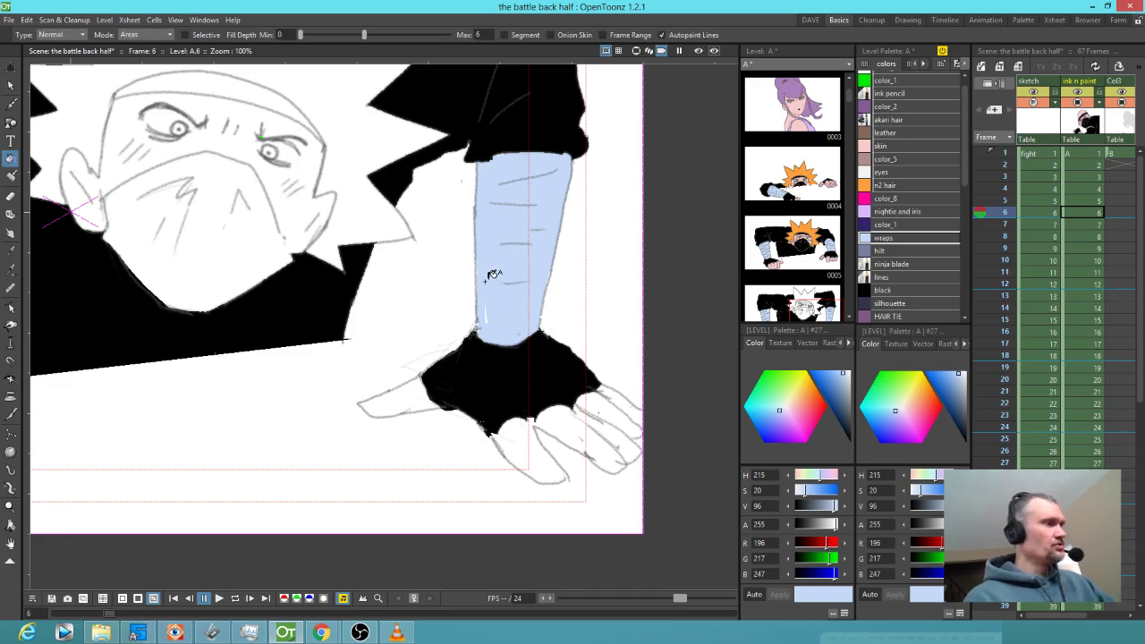
{"action": "key", "text": "j"}
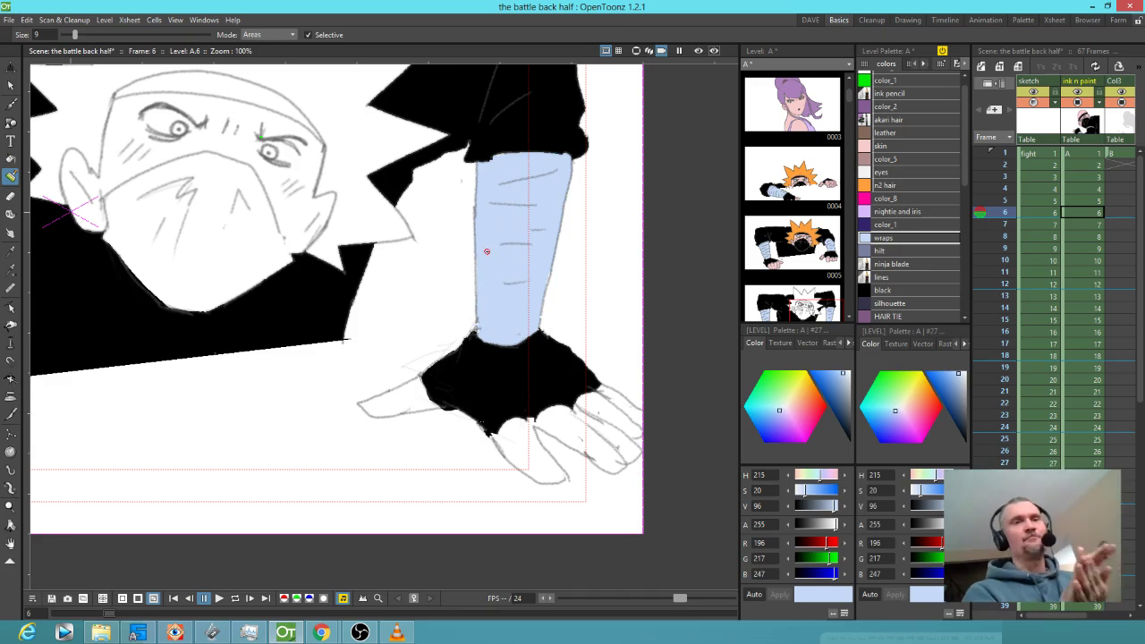
- Fill the thumb and fingers of the open hand with the skin colour in frame 6
{"action": "left_click", "coordinate": [903, 147]}
{"action": "key", "text": "f"}
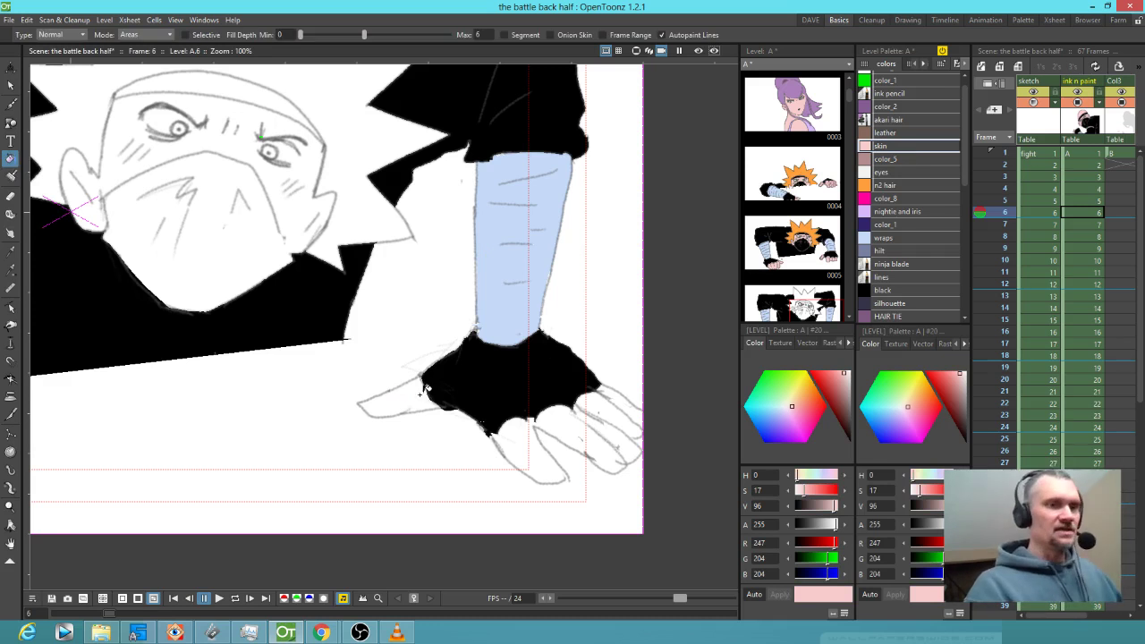
{"action": "left_click", "coordinate": [421, 398]}
{"action": "left_click", "coordinate": [541, 448]}
{"action": "left_click", "coordinate": [621, 387]}
{"action": "left_click", "coordinate": [627, 397]}
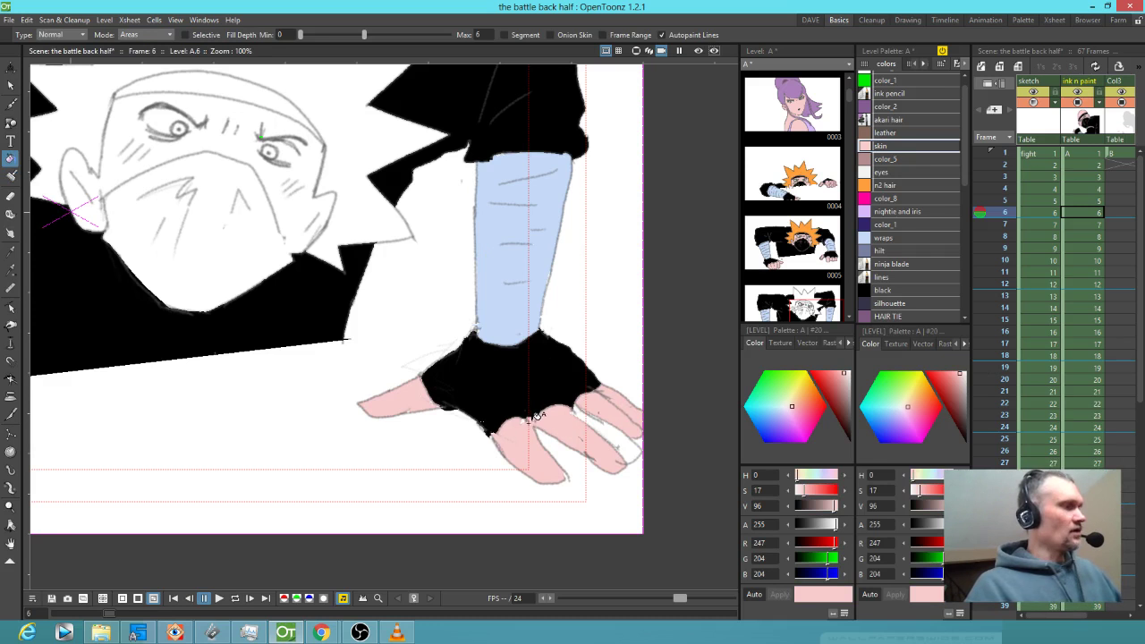
- Erase the stray finger lines at the frame edge, redraw the open fingertip outline with ink pencil, and fill that fingertip with skin
{"action": "key", "text": "j"}
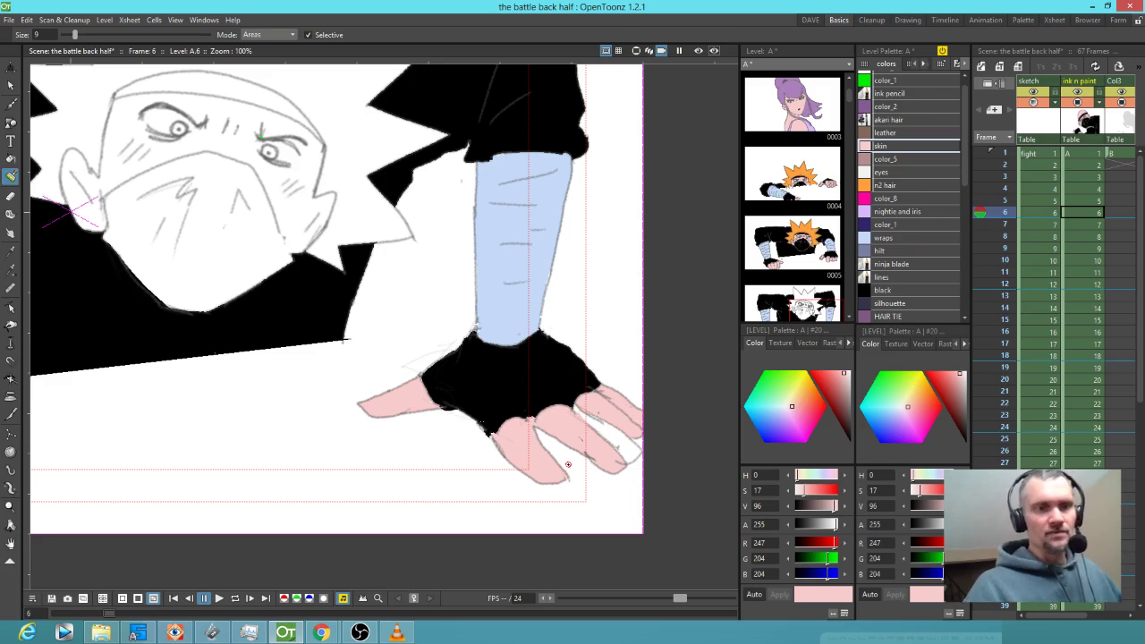
{"action": "left_click_drag", "start_coordinate": [578, 456], "coordinate": [515, 454]}
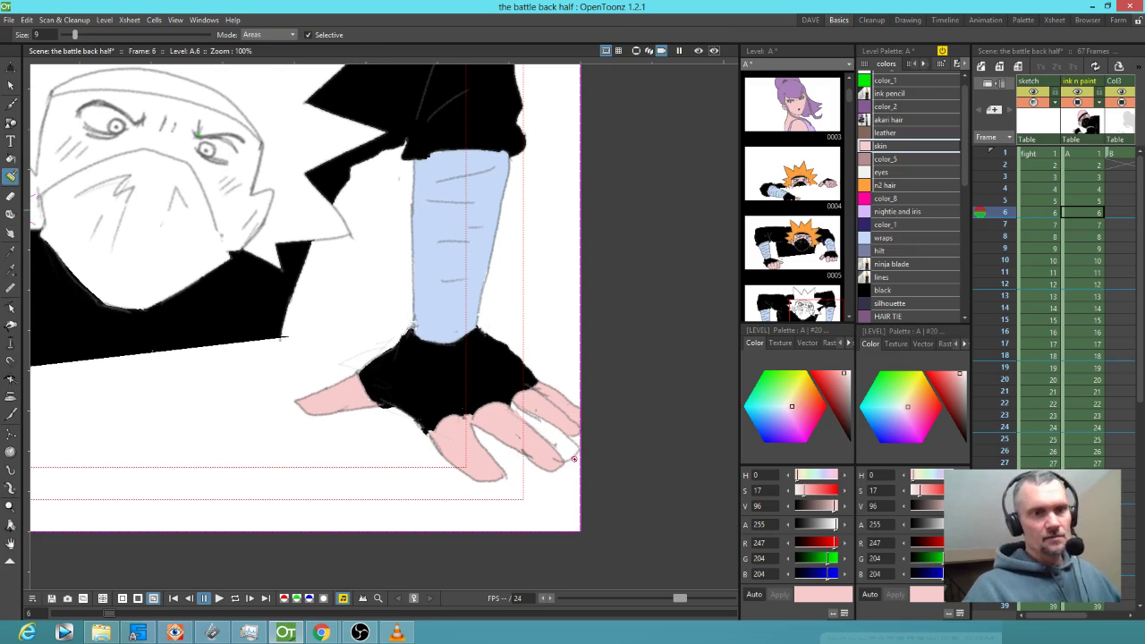
{"action": "key", "text": "a"}
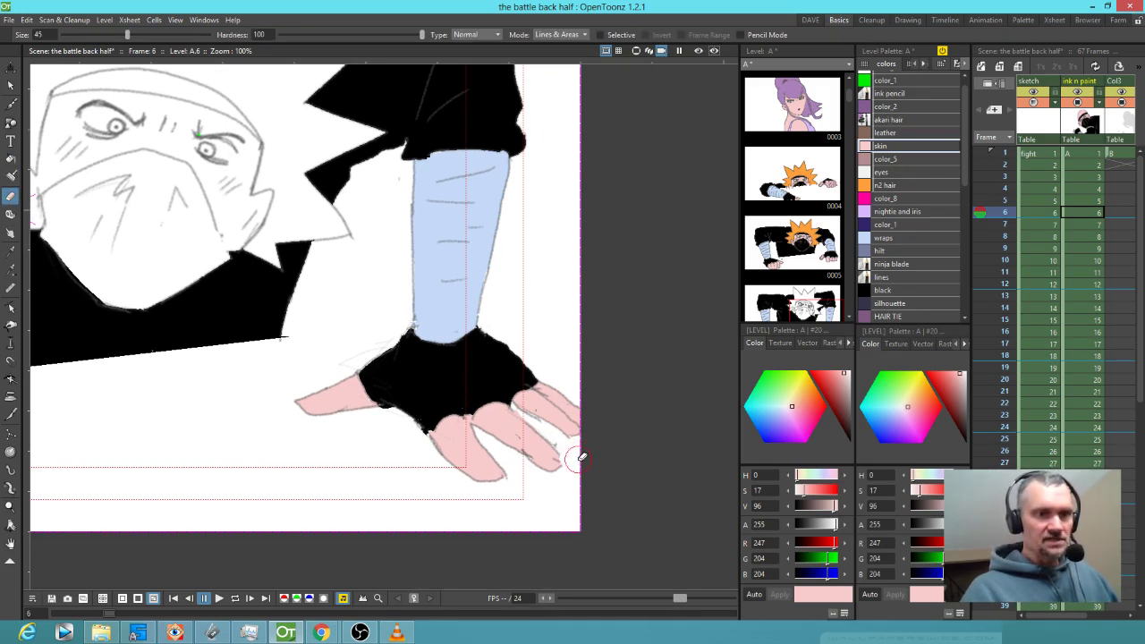
{"action": "left_click", "coordinate": [904, 93]}
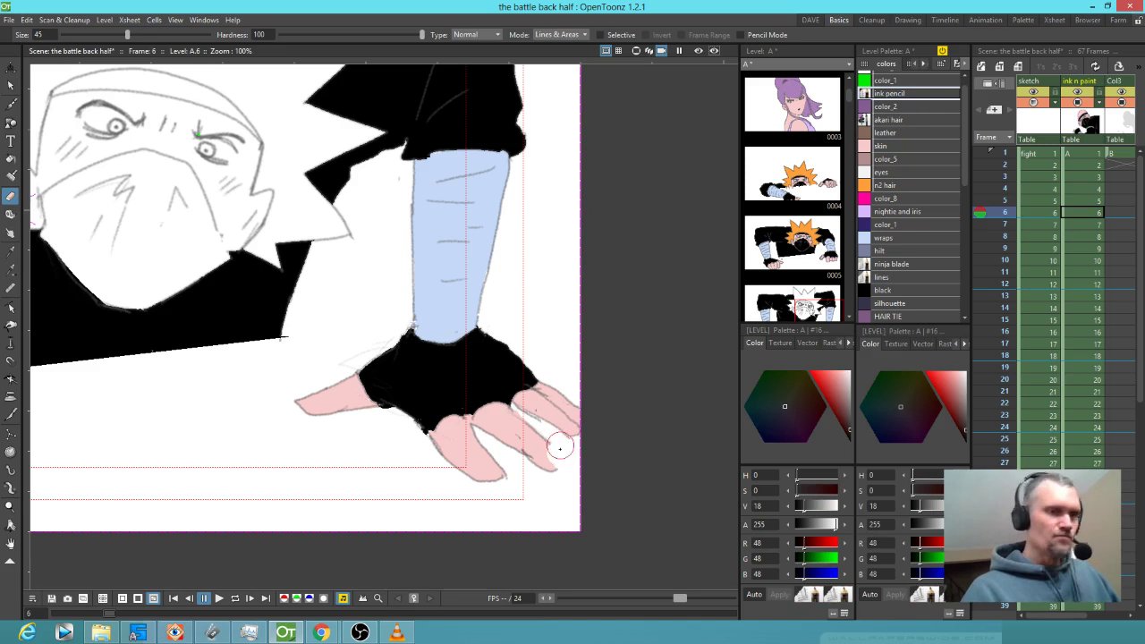
{"action": "key", "text": "b"}
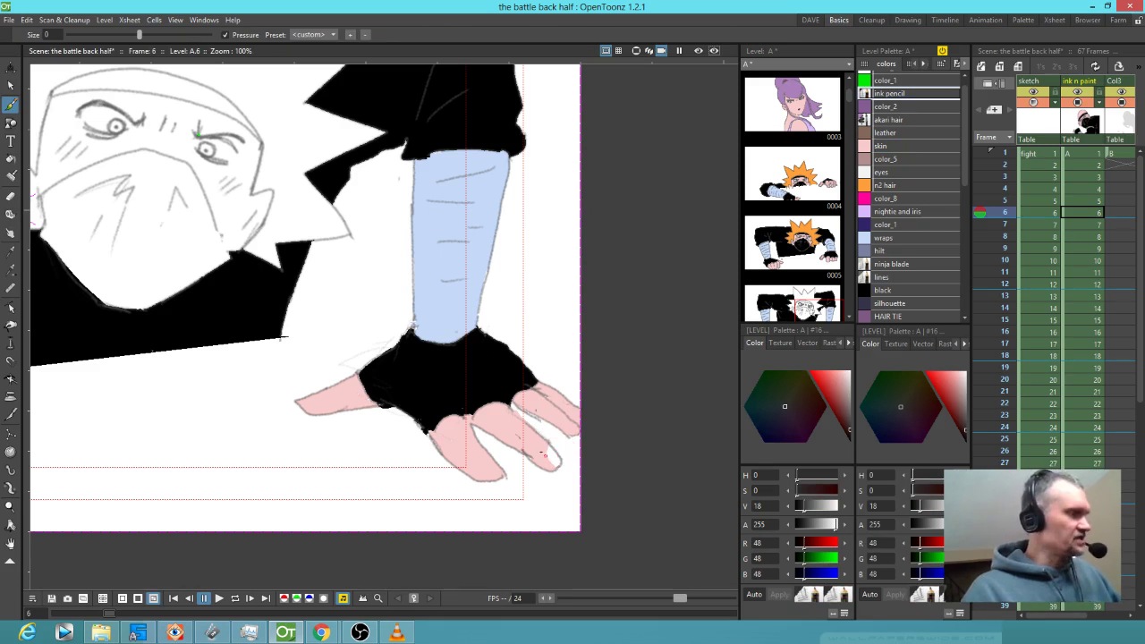
{"action": "key", "text": "f"}
{"action": "left_click", "coordinate": [530, 445], "text": "ctrl"}
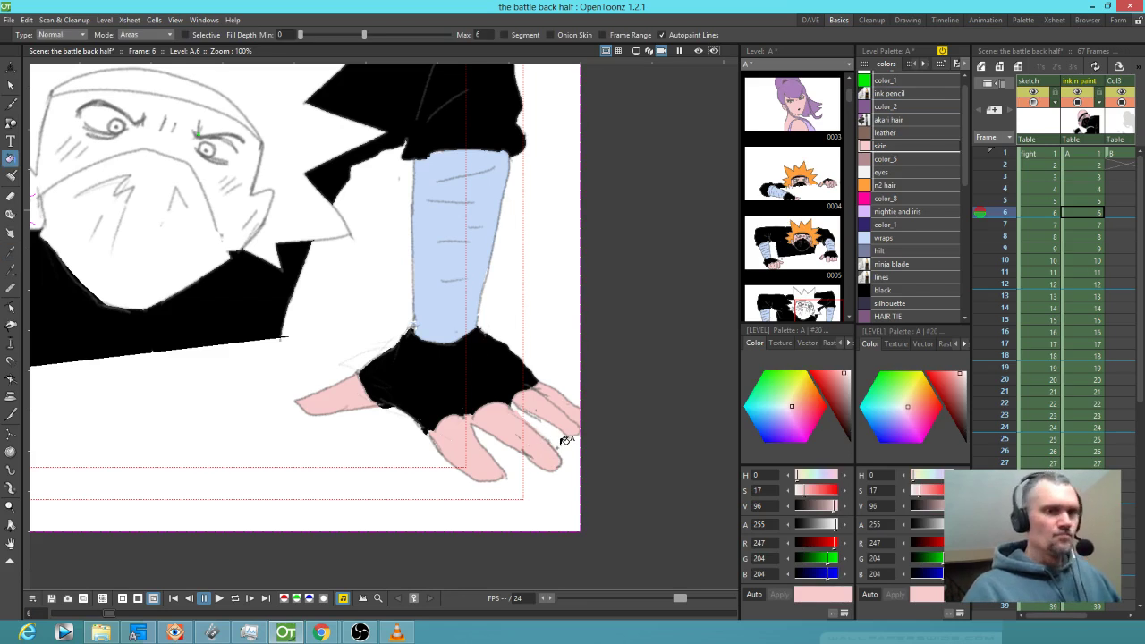
- Fill the fingers and thumb of the clenched hand with the skin colour
{"action": "left_click_drag", "start_coordinate": [498, 373], "coordinate": [743, 300]}
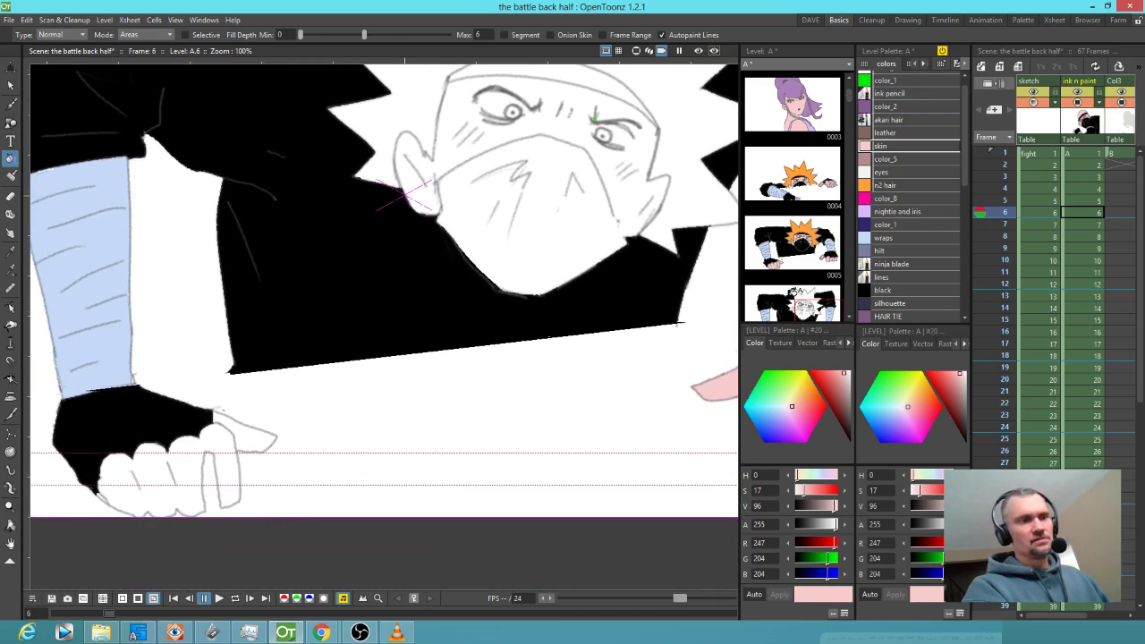
{"action": "scroll", "coordinate": [786, 308], "scroll_direction": "down", "scroll_amount": 2}
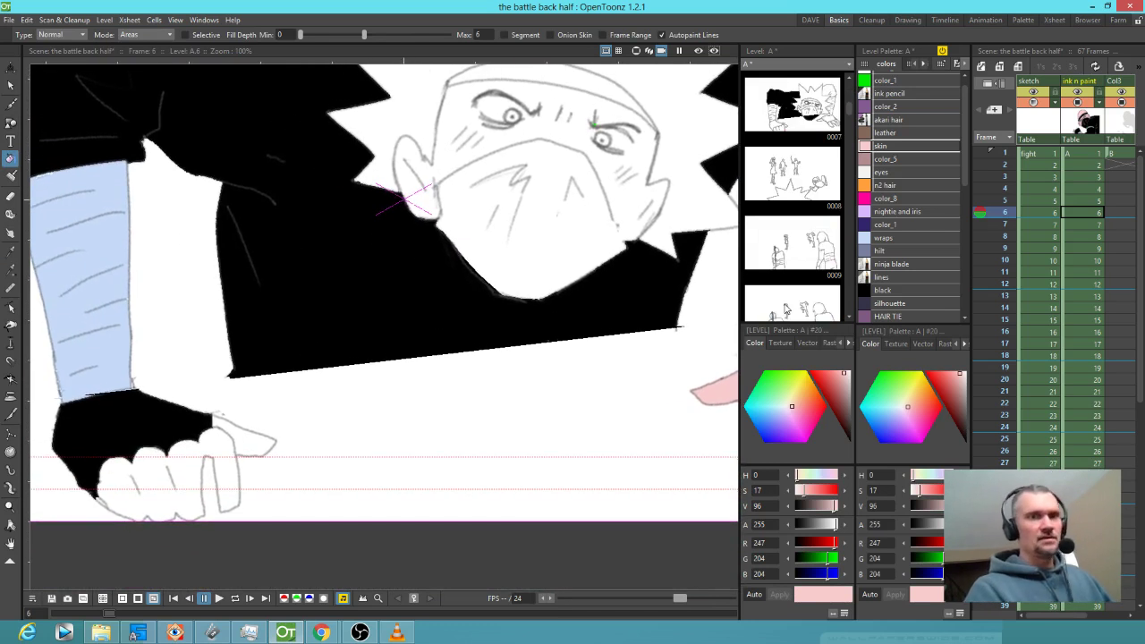
{"action": "left_click", "coordinate": [195, 466]}
{"action": "left_click", "coordinate": [268, 424]}
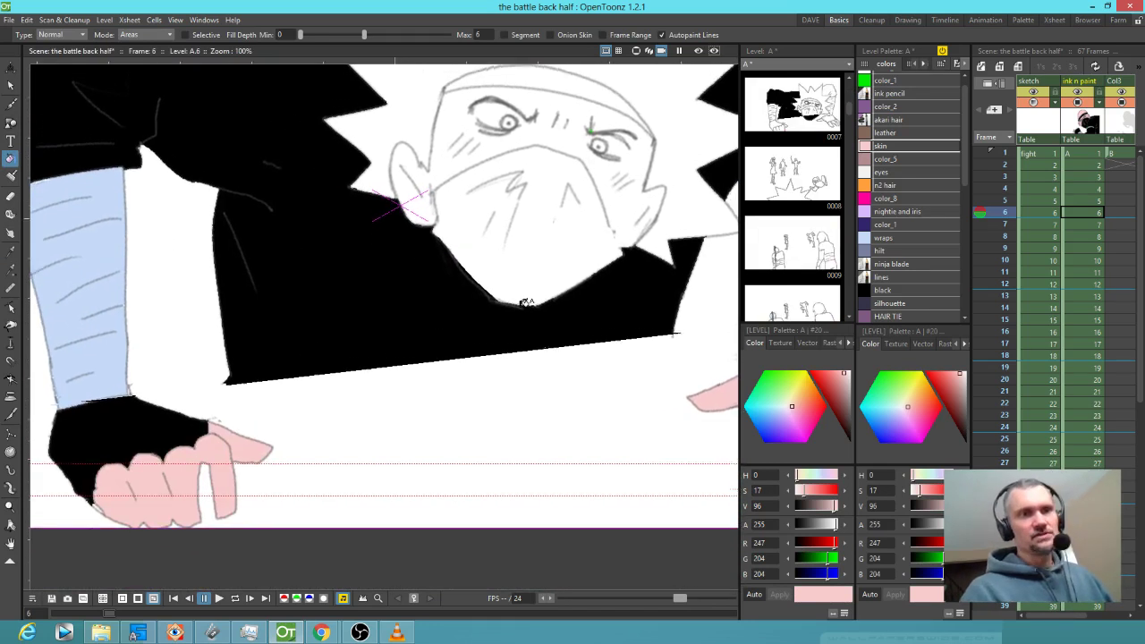
{"action": "left_click_drag", "start_coordinate": [525, 302], "coordinate": [531, 336]}
{"action": "left_click", "coordinate": [534, 370]}
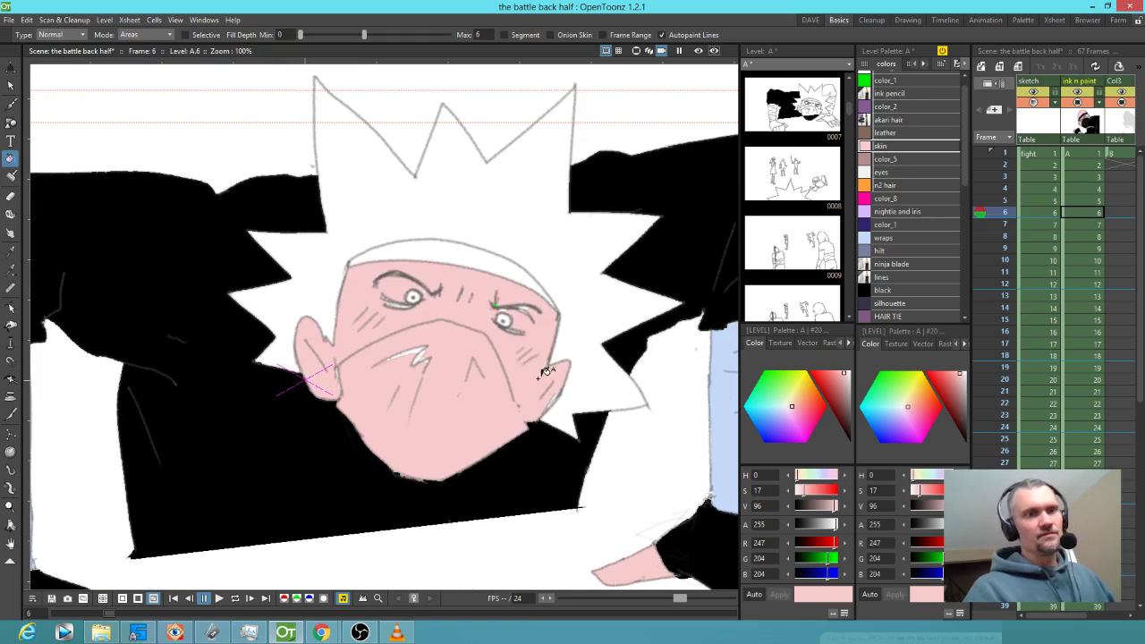
{"action": "key", "text": "ctrl+z"}
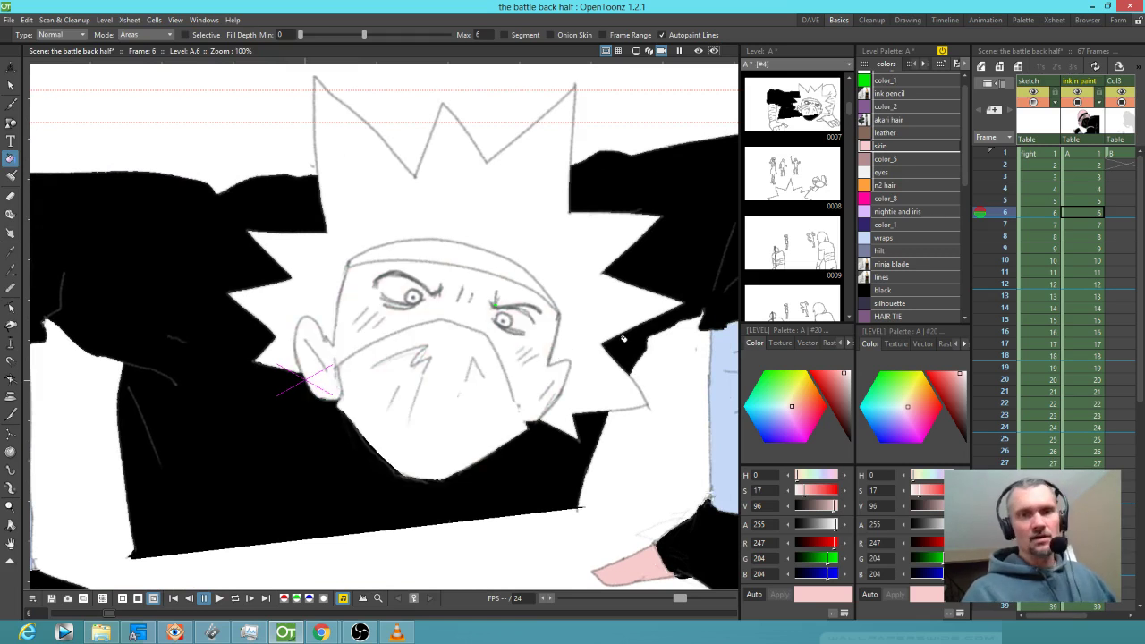
- Seal the mask's open side edge with black, fill the mask and headband black, and fill the spiky hair with n2 hair
{"action": "left_click", "coordinate": [900, 290]}
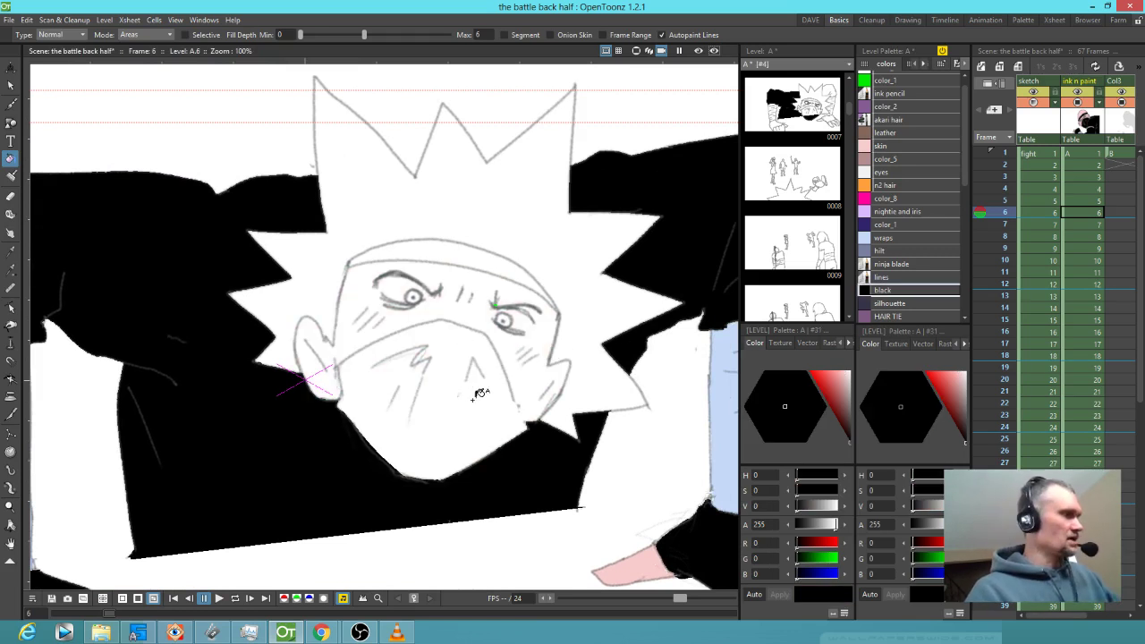
{"action": "key", "text": "j"}
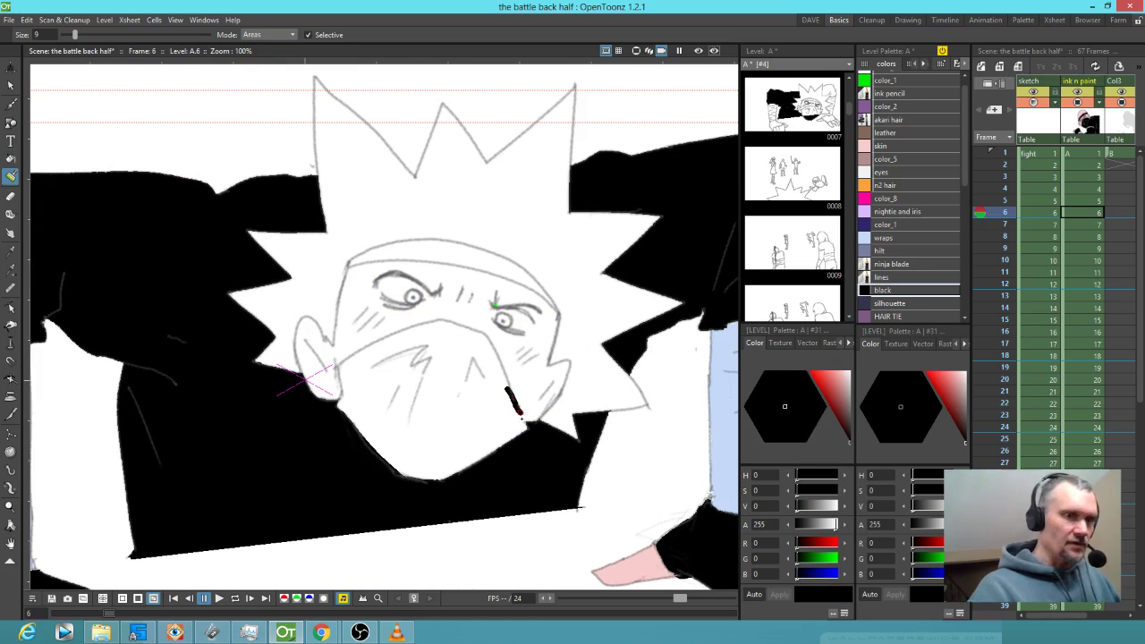
{"action": "key", "text": "f"}
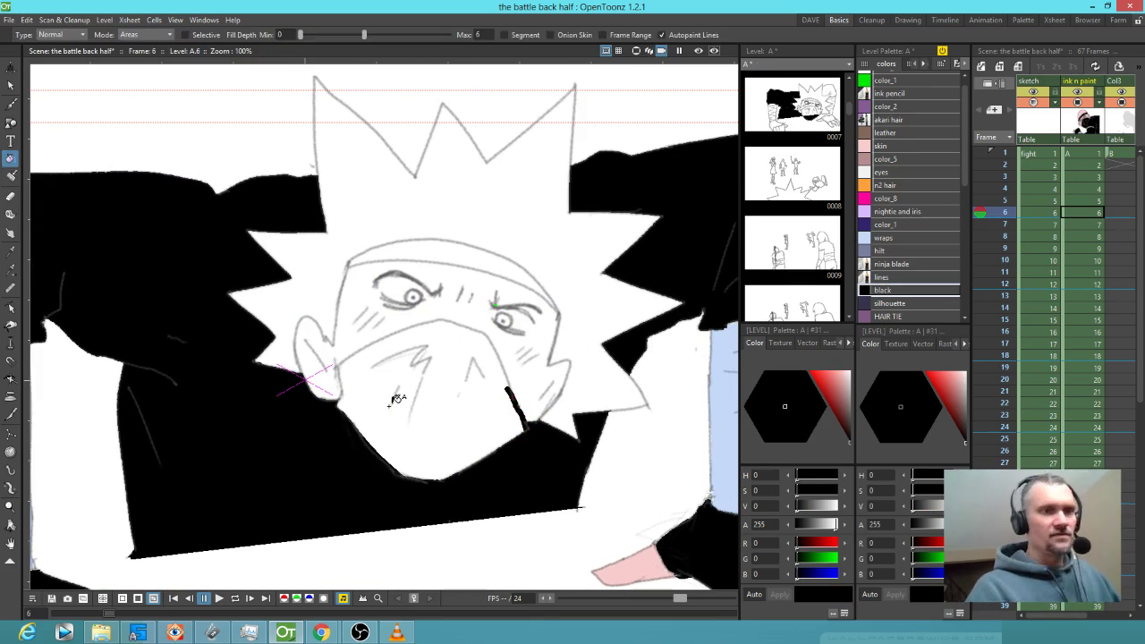
{"action": "left_click", "coordinate": [445, 421]}
{"action": "left_click", "coordinate": [510, 259]}
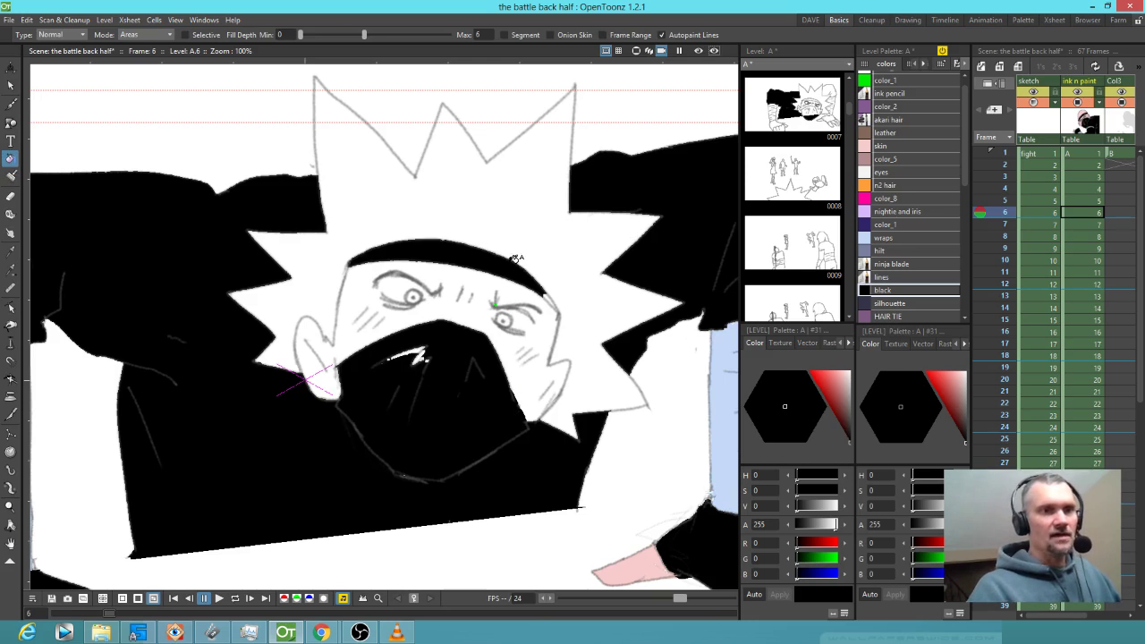
{"action": "left_click", "coordinate": [897, 186]}
{"action": "left_click", "coordinate": [582, 258]}
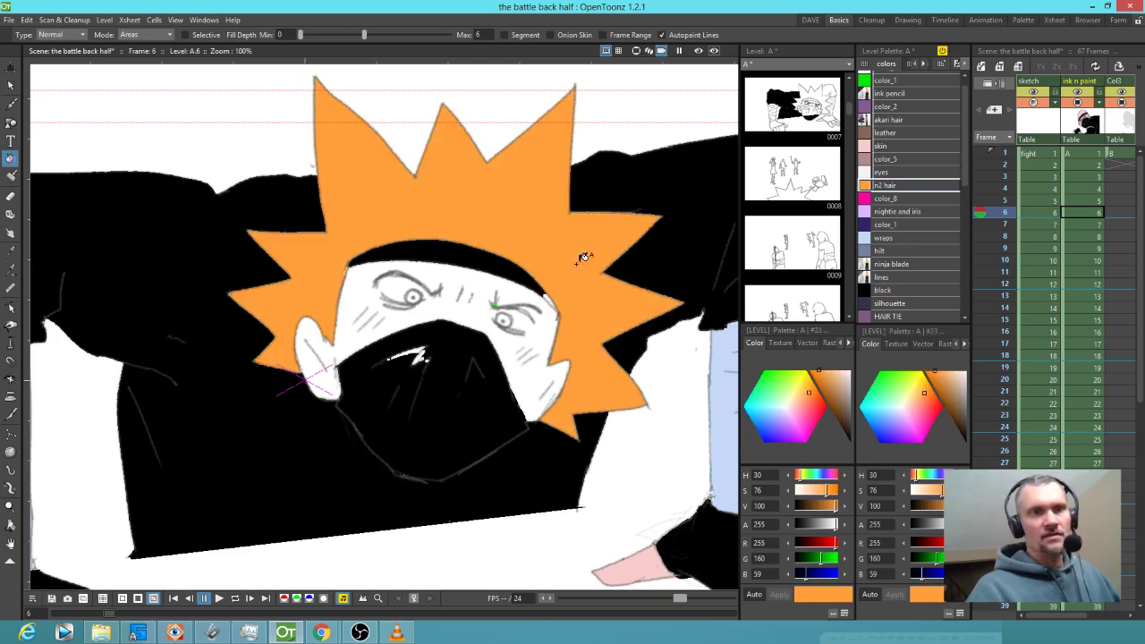
{"action": "left_click", "coordinate": [890, 148]}
{"action": "left_click", "coordinate": [529, 360]}
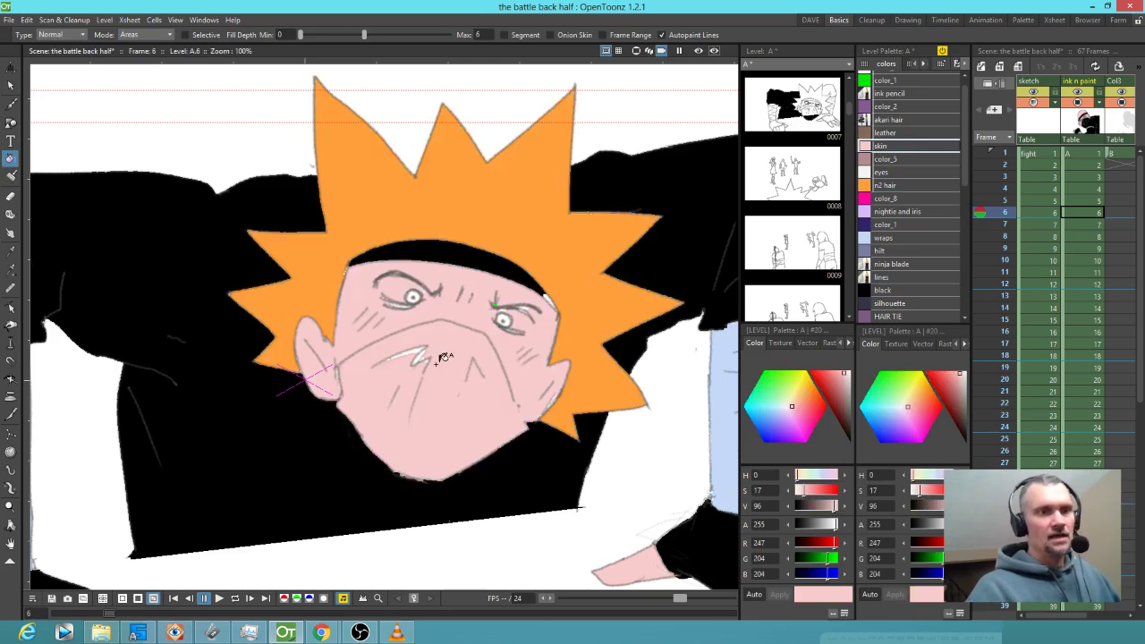
{"action": "key", "text": "ctrl+z"}
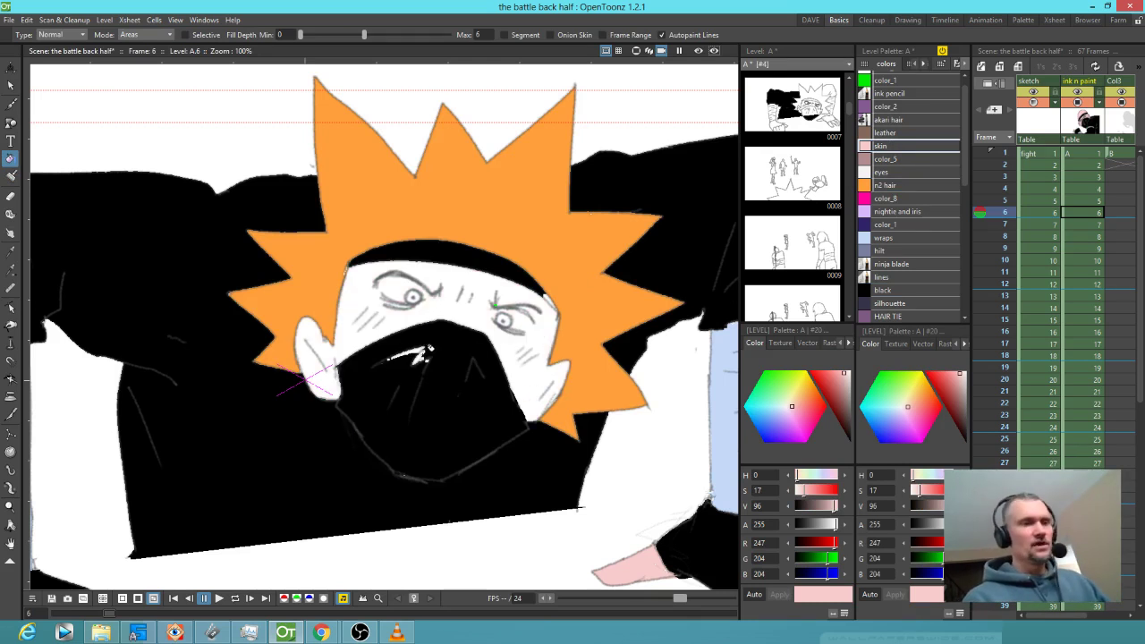
{"action": "key", "text": "j"}
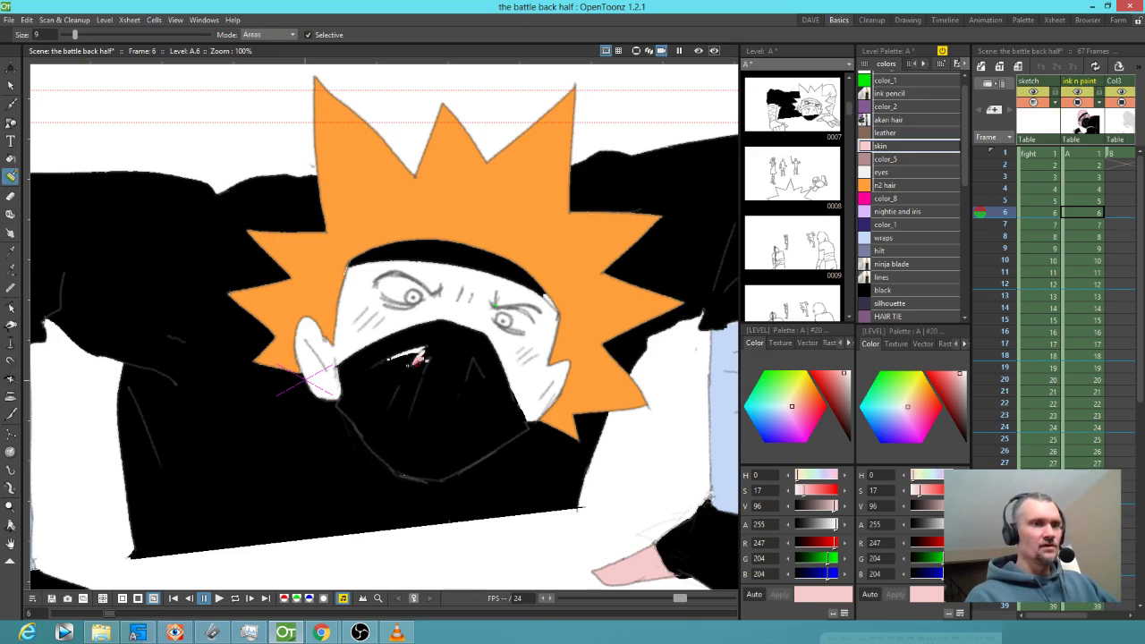
{"action": "key", "text": "ctrl+z"}
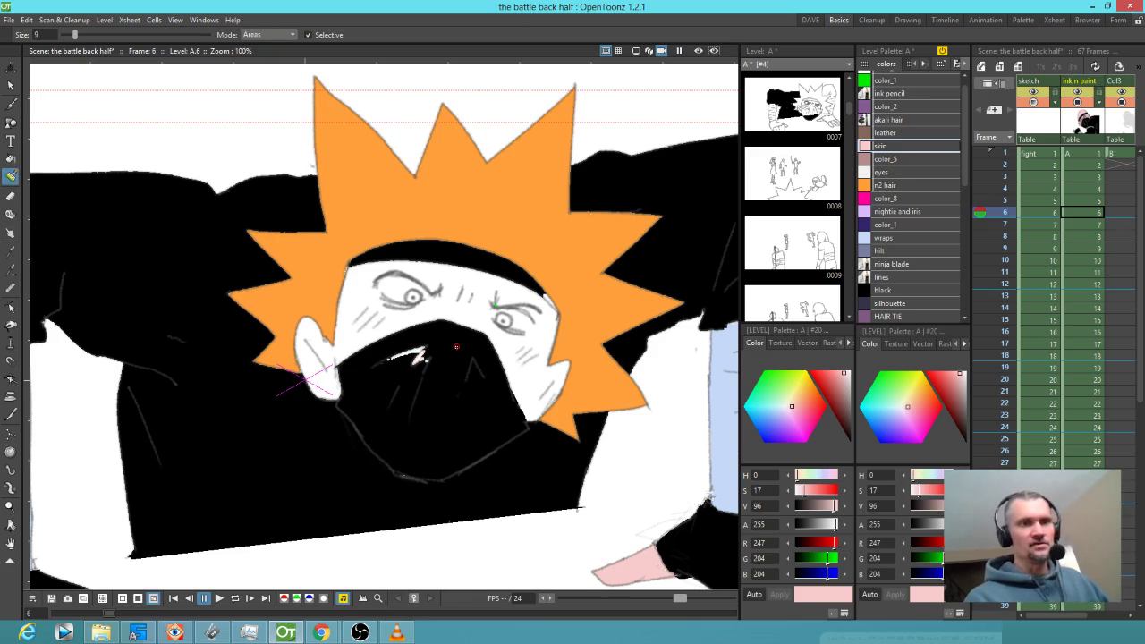
- Paint over the white gaps between the fold lines of the mask with black
{"action": "left_click", "coordinate": [901, 289]}
{"action": "left_click_drag", "start_coordinate": [406, 354], "coordinate": [449, 351]}
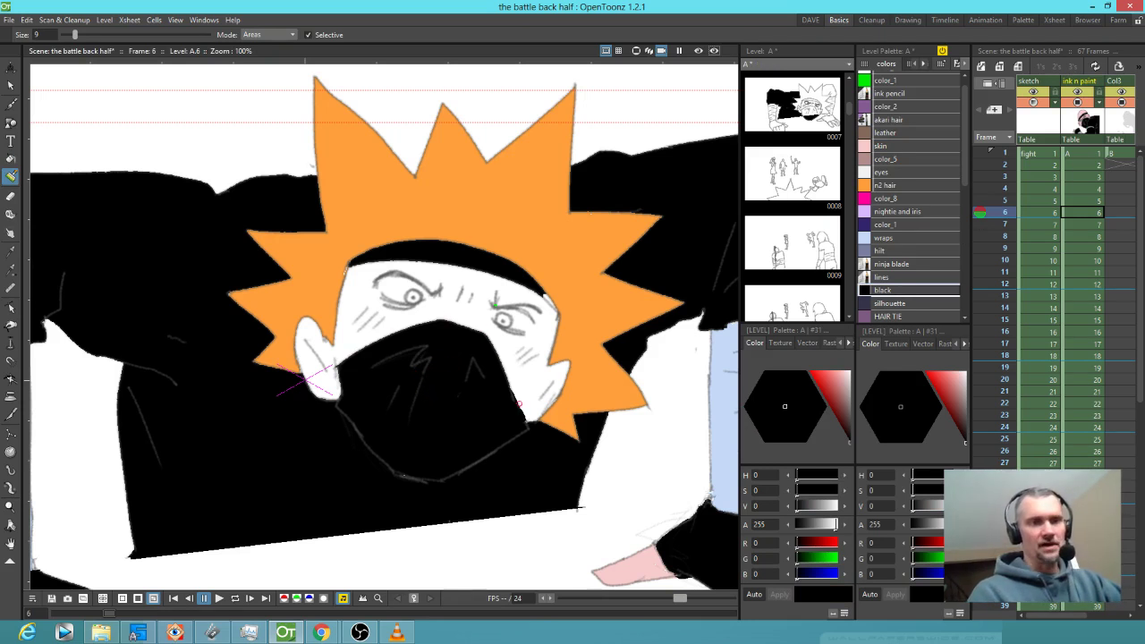
{"action": "left_click", "coordinate": [890, 146]}
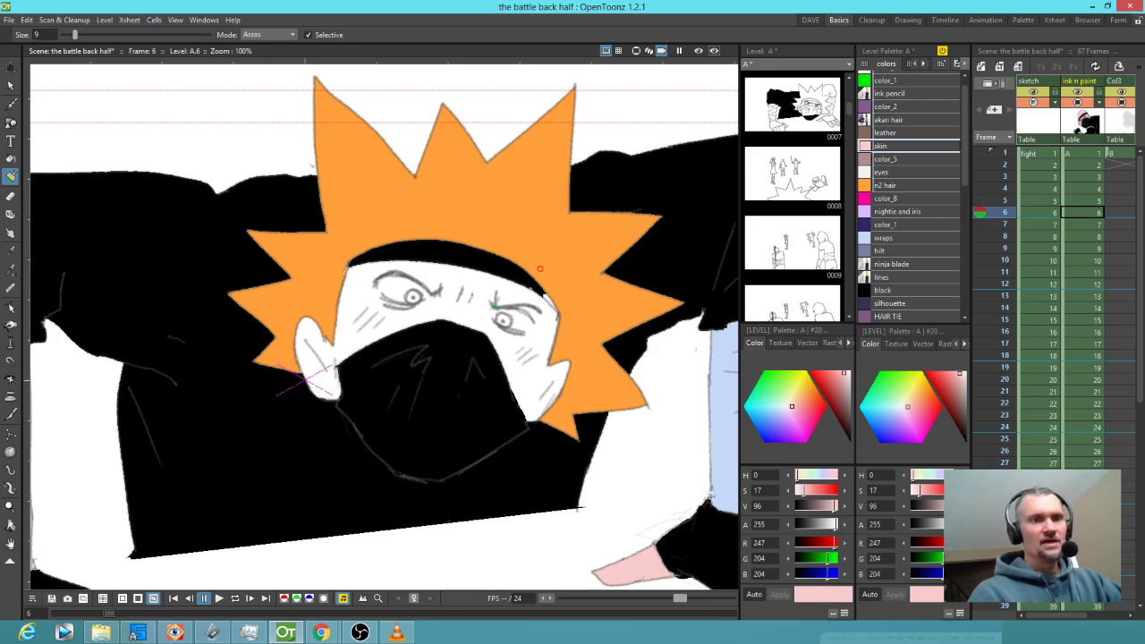
{"action": "key", "text": "f"}
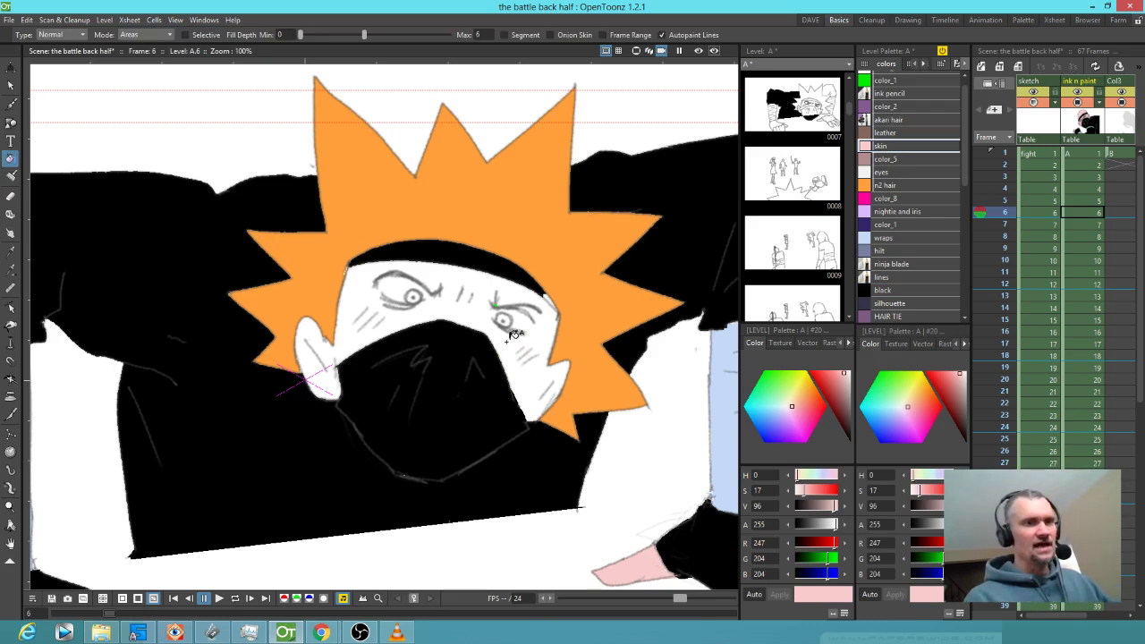
{"action": "left_click", "coordinate": [517, 340]}
{"action": "key", "text": "ctrl+z"}
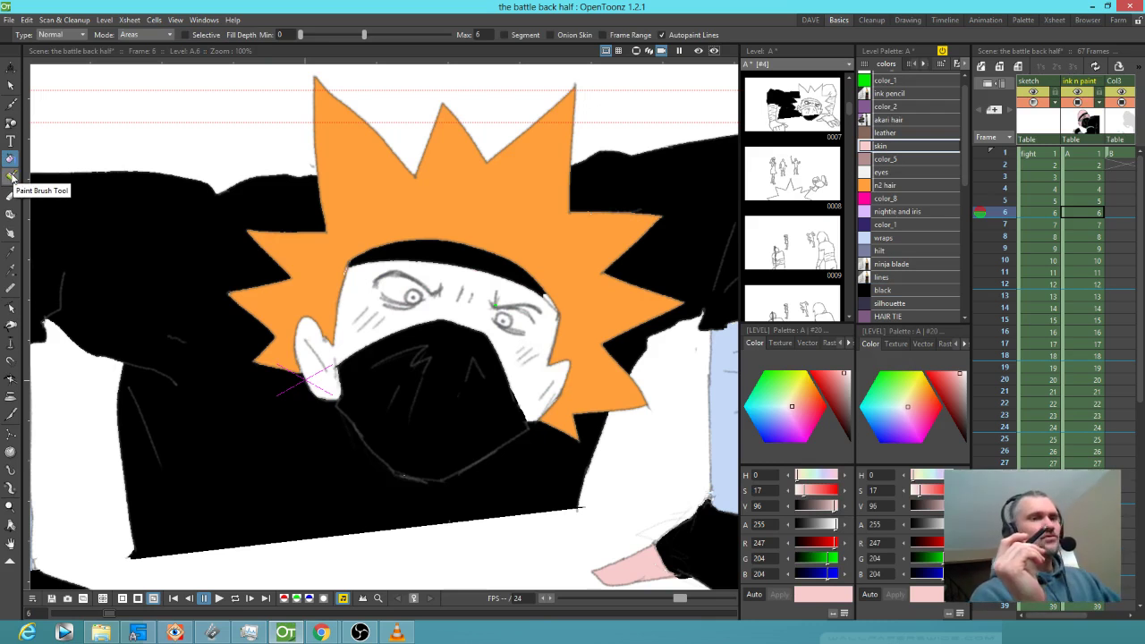
- Thicken the mask's side edge with black and close the gap at the end of the headband
{"action": "left_click", "coordinate": [886, 290]}
{"action": "key", "text": "b"}
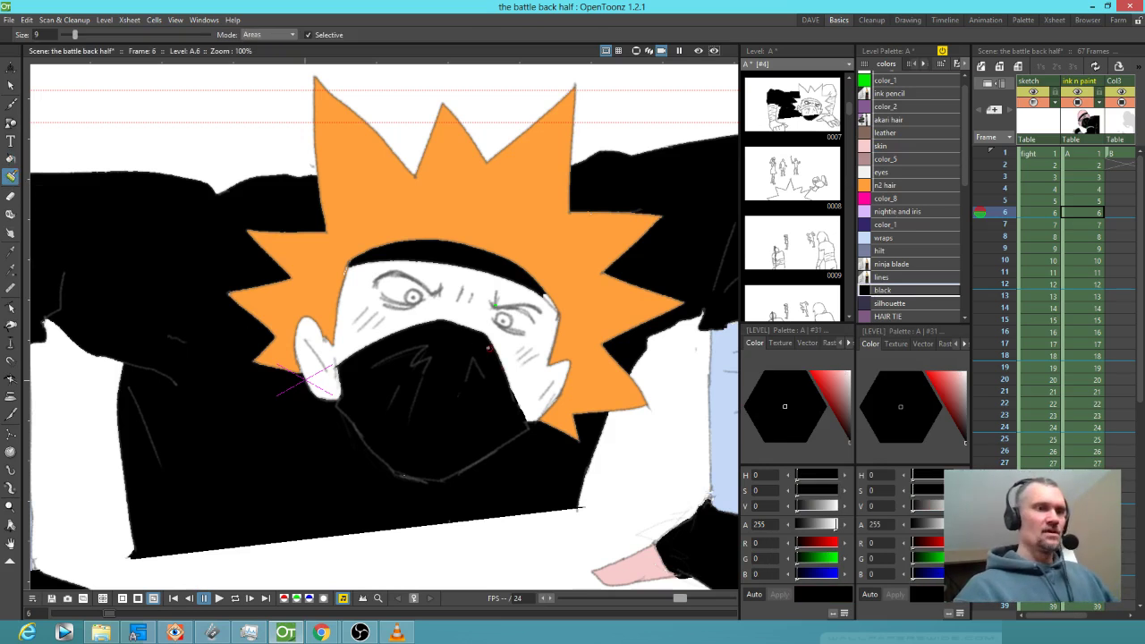
{"action": "left_click_drag", "start_coordinate": [488, 347], "coordinate": [526, 415]}
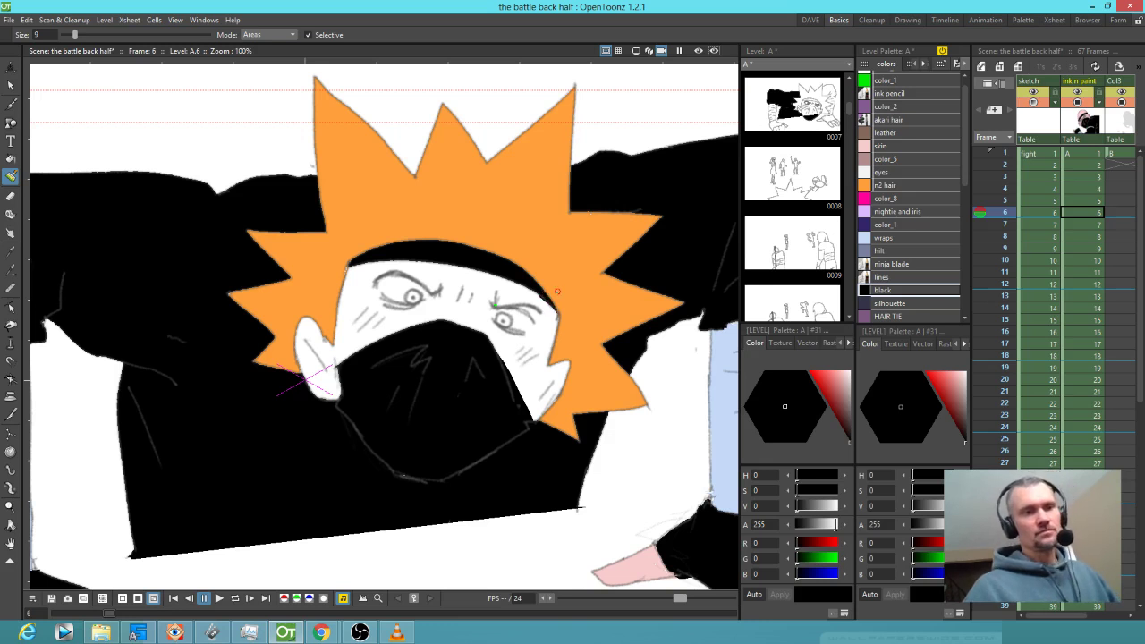
- Paint a skin border along the mask's upper edge and the ear with brush size 20, and fill the face with skin
{"action": "left_click", "coordinate": [886, 145]}
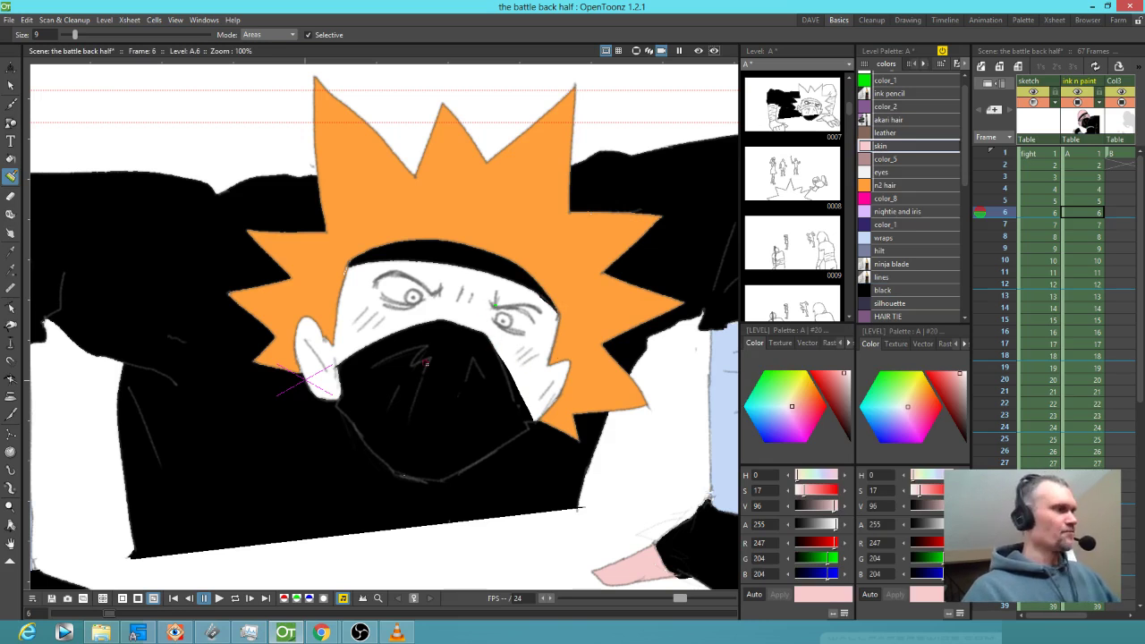
{"action": "key", "text": "i"}
{"action": "key", "text": "i"}
{"action": "key", "text": "i"}
{"action": "key", "text": "i"}
{"action": "key", "text": "i"}
{"action": "key", "text": "i"}
{"action": "key", "text": "i"}
{"action": "key", "text": "i"}
{"action": "key", "text": "i"}
{"action": "key", "text": "i"}
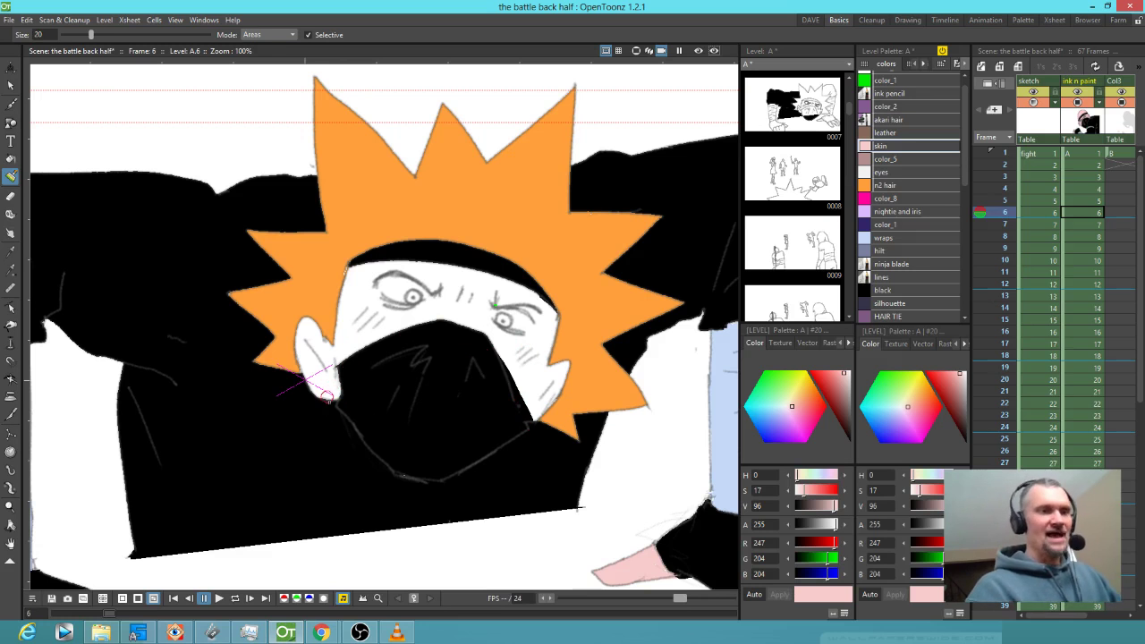
{"action": "mouse_move", "coordinate": [309, 383]}
{"action": "left_mouse_down"}
{"action": "mouse_move", "coordinate": [333, 400]}
{"action": "mouse_move", "coordinate": [342, 362]}
{"action": "mouse_move", "coordinate": [434, 323]}
{"action": "mouse_move", "coordinate": [382, 335]}
{"action": "mouse_move", "coordinate": [437, 319]}
{"action": "mouse_move", "coordinate": [502, 350]}
{"action": "mouse_move", "coordinate": [533, 437]}
{"action": "left_mouse_up"}
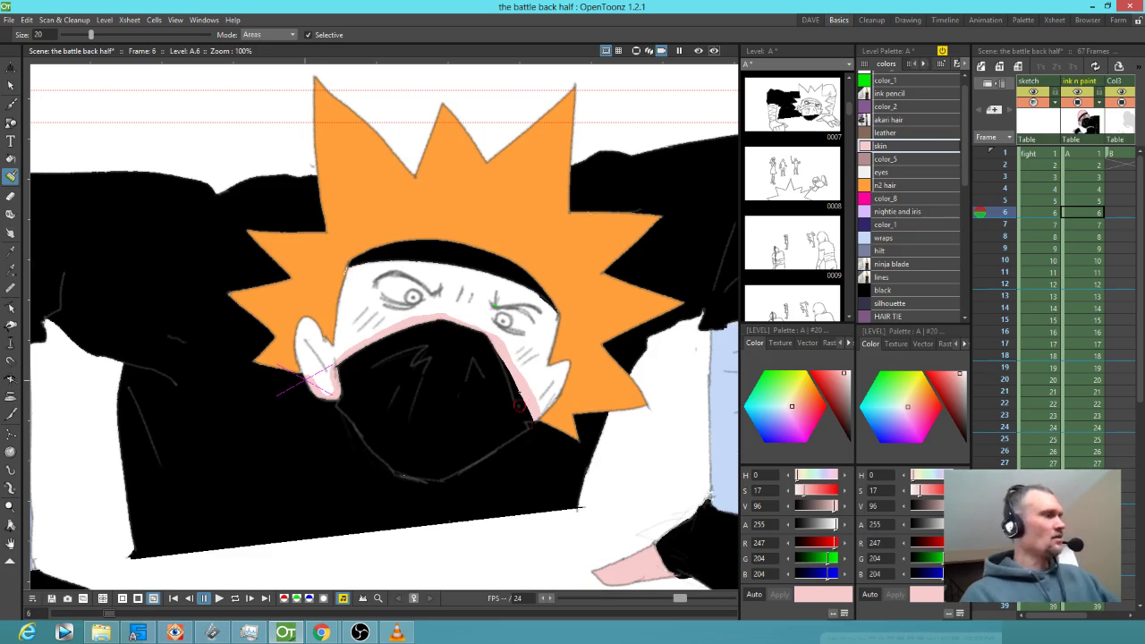
{"action": "key", "text": "f"}
{"action": "left_click", "coordinate": [547, 334]}
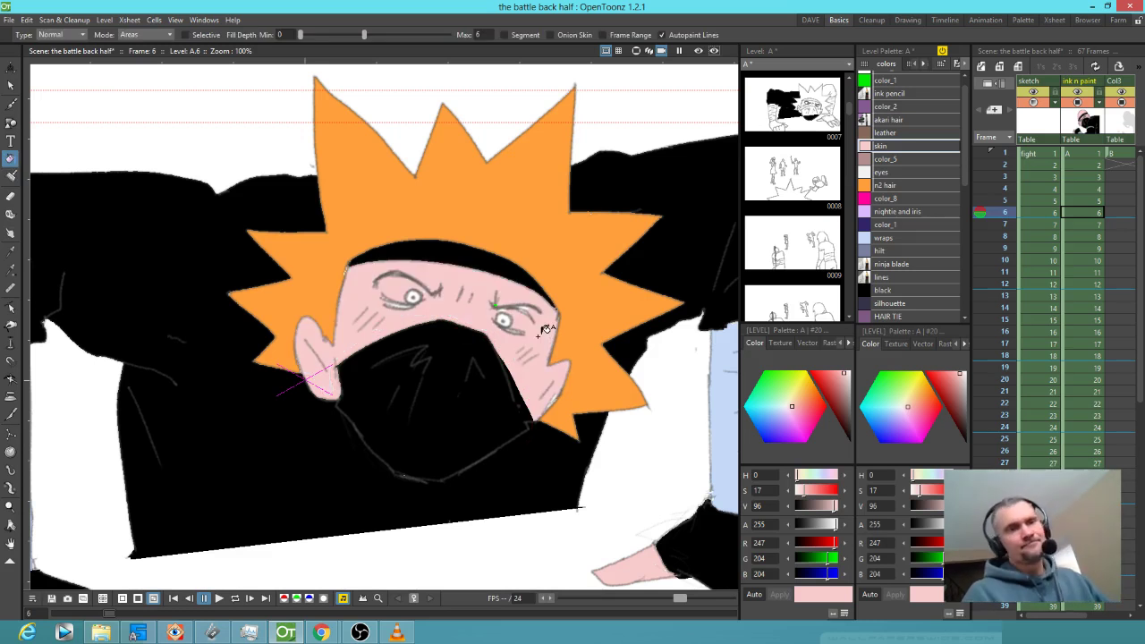
- Paint the whites of both eyes with the eyes colour using the Paint Brush in Areas mode with Selective off
{"action": "key", "text": "j"}
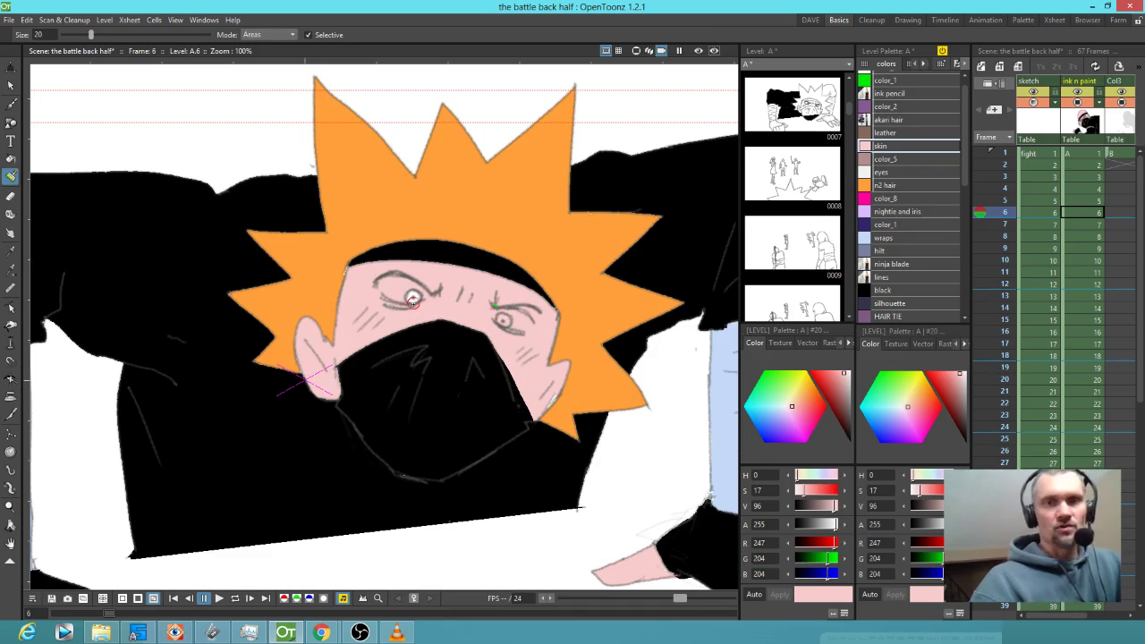
{"action": "left_click", "coordinate": [882, 172]}
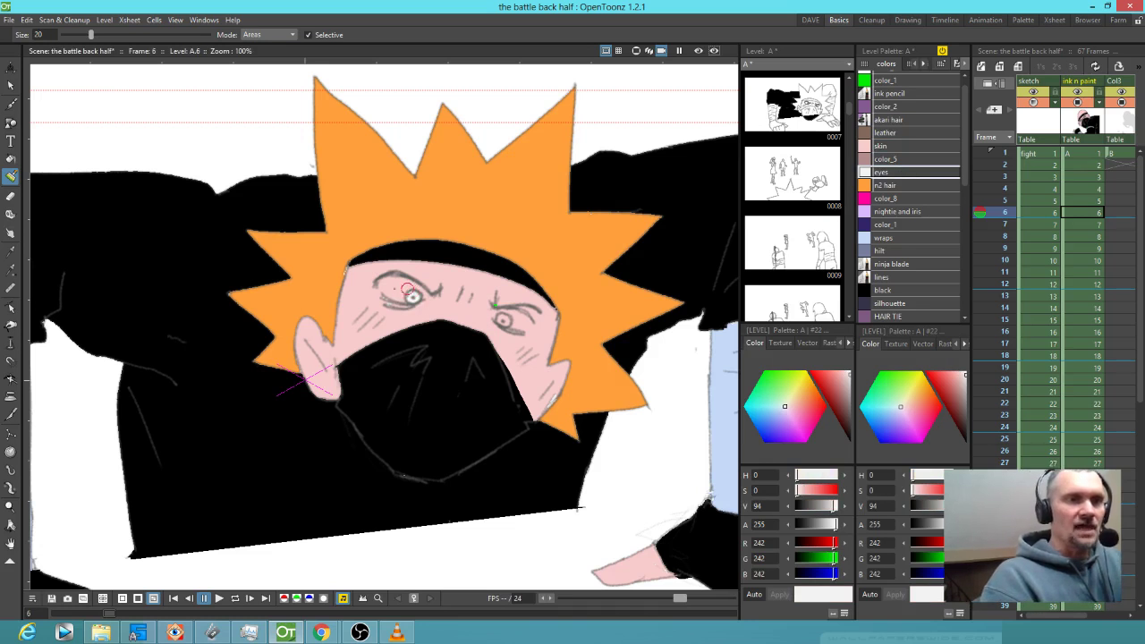
{"action": "left_click", "coordinate": [333, 36]}
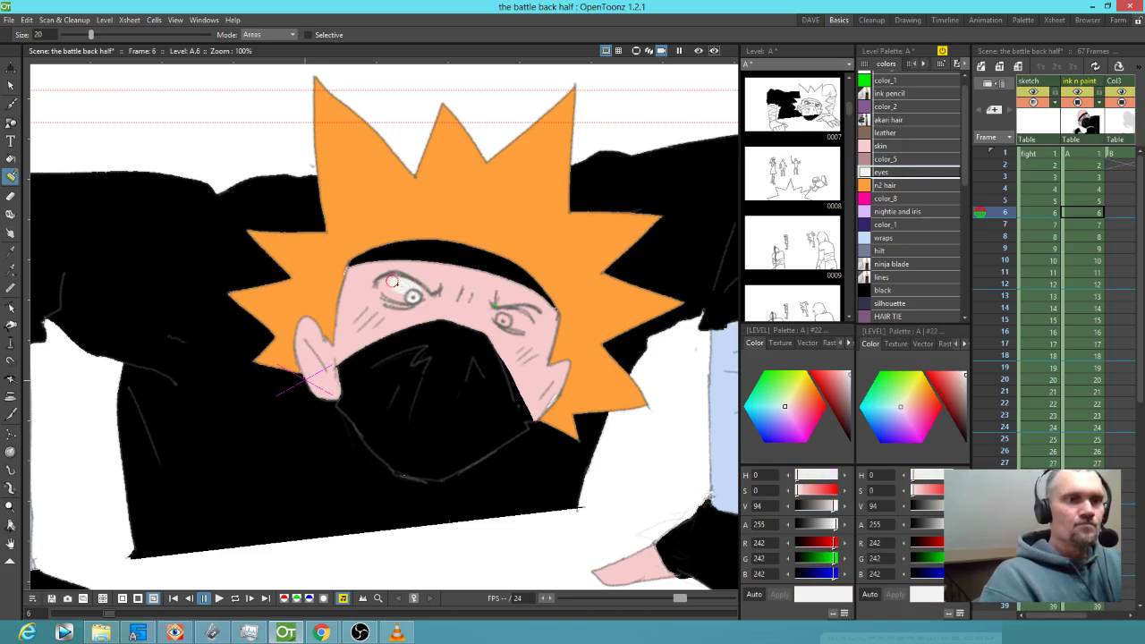
{"action": "left_click", "coordinate": [395, 292]}
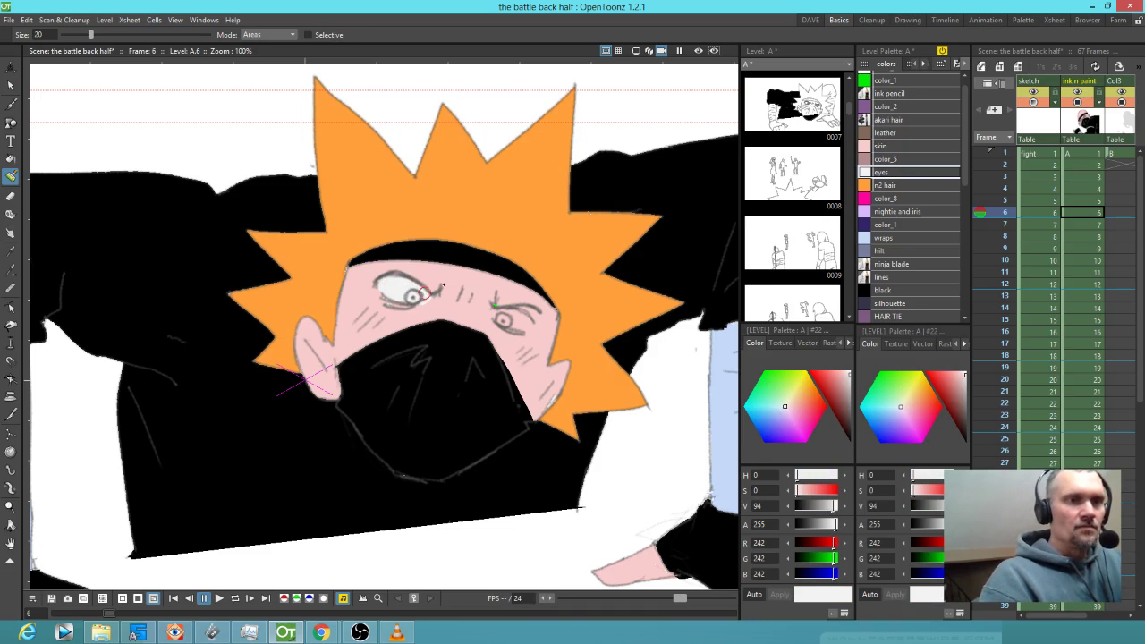
{"action": "mouse_move", "coordinate": [503, 314]}
{"action": "left_mouse_down"}
{"action": "mouse_move", "coordinate": [525, 323]}
{"action": "mouse_move", "coordinate": [515, 323]}
{"action": "mouse_move", "coordinate": [537, 313]}
{"action": "left_mouse_up"}
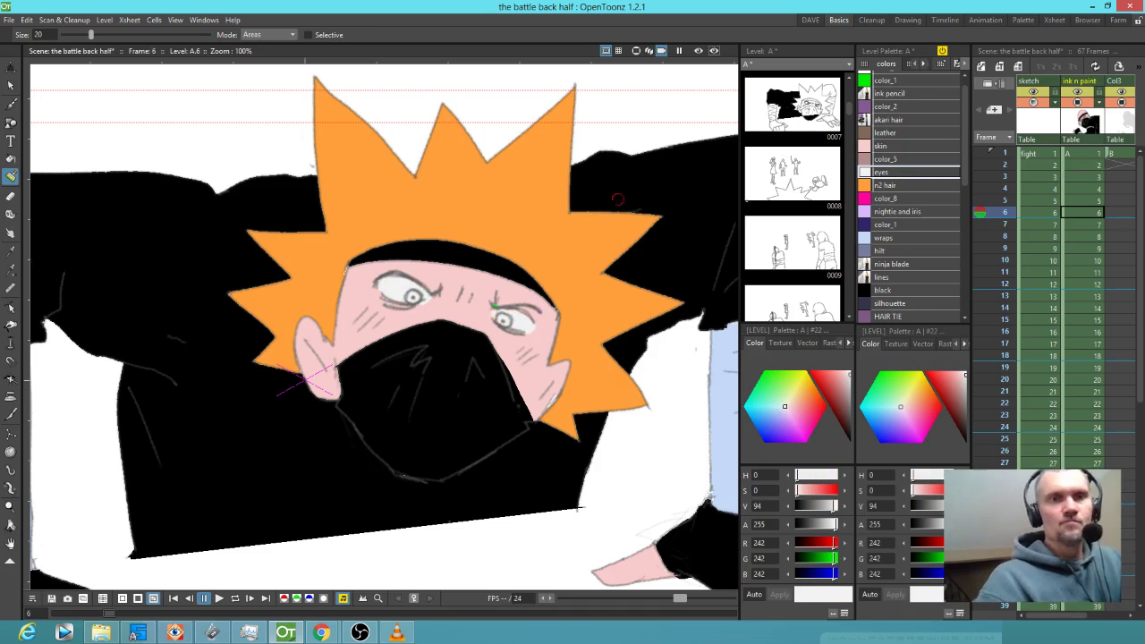
- Recolour the green spot at the right-hand eye's inner corner with skin, using the Paint Brush in Lines mode at size 2
{"action": "left_click", "coordinate": [887, 146]}
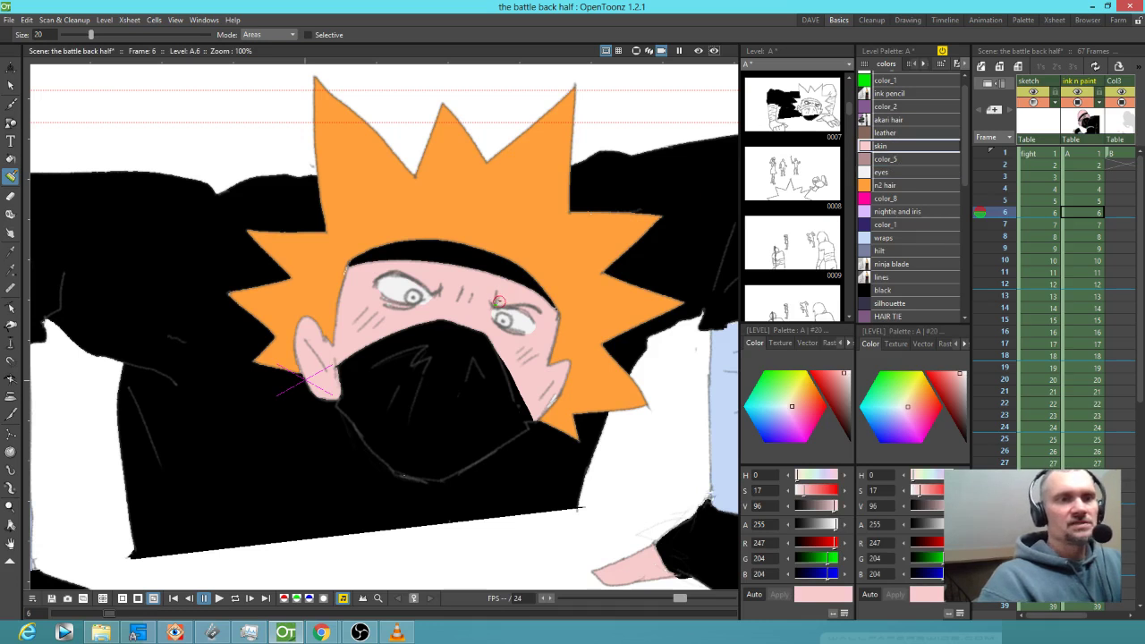
{"action": "left_click", "coordinate": [268, 34]}
{"action": "left_click", "coordinate": [256, 51]}
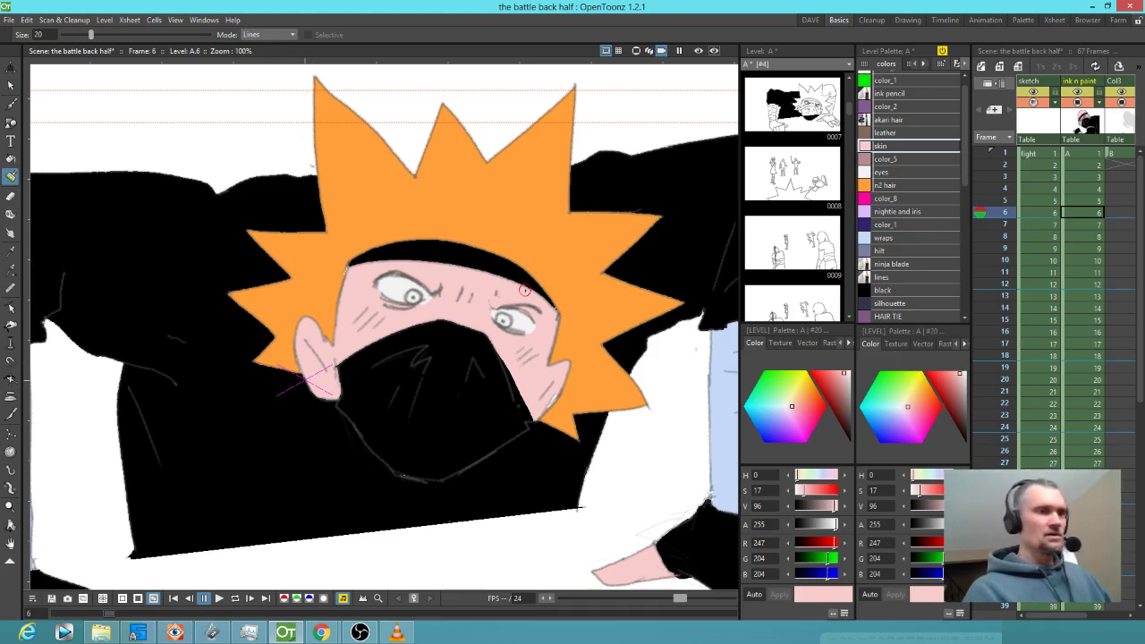
{"action": "key", "text": "ctrl+z"}
{"action": "key", "text": "shift+space"}
{"action": "left_click_drag", "start_coordinate": [476, 318], "coordinate": [662, 224]}
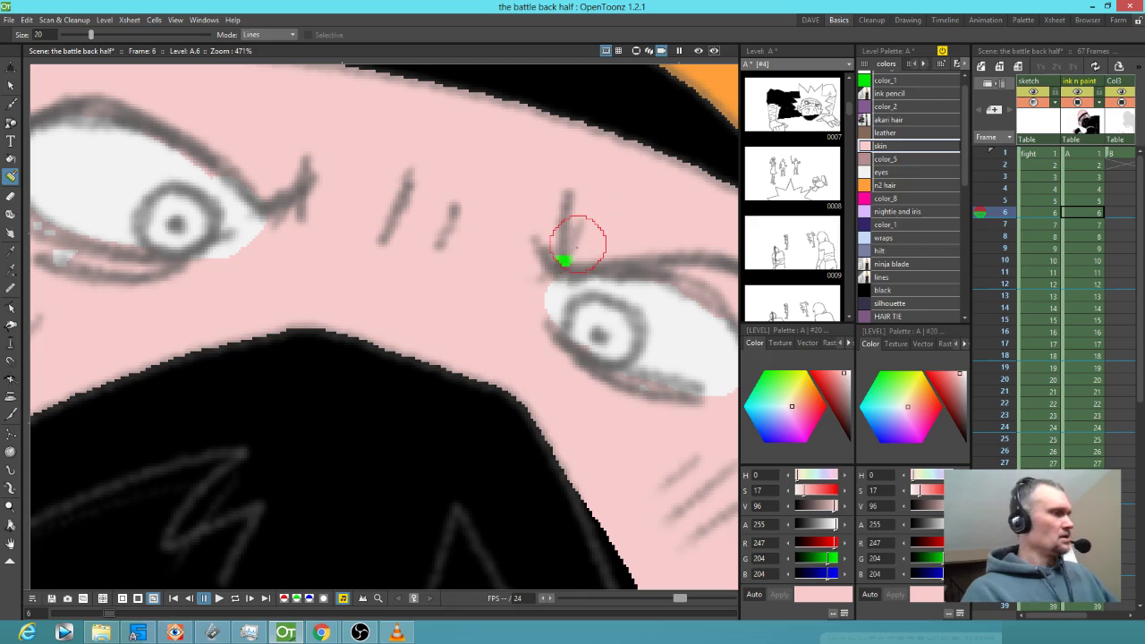
{"action": "key", "text": "u"}
{"action": "key", "text": "u"}
{"action": "key", "text": "u"}
{"action": "key", "text": "u"}
{"action": "key", "text": "u"}
{"action": "key", "text": "u"}
{"action": "key", "text": "u"}
{"action": "key", "text": "u"}
{"action": "key", "text": "u"}
{"action": "key", "text": "u"}
{"action": "key", "text": "u"}
{"action": "key", "text": "u"}
{"action": "key", "text": "u"}
{"action": "key", "text": "u"}
{"action": "key", "text": "u"}
{"action": "key", "text": "u"}
{"action": "key", "text": "u"}
{"action": "key", "text": "u"}
{"action": "key", "text": "u"}
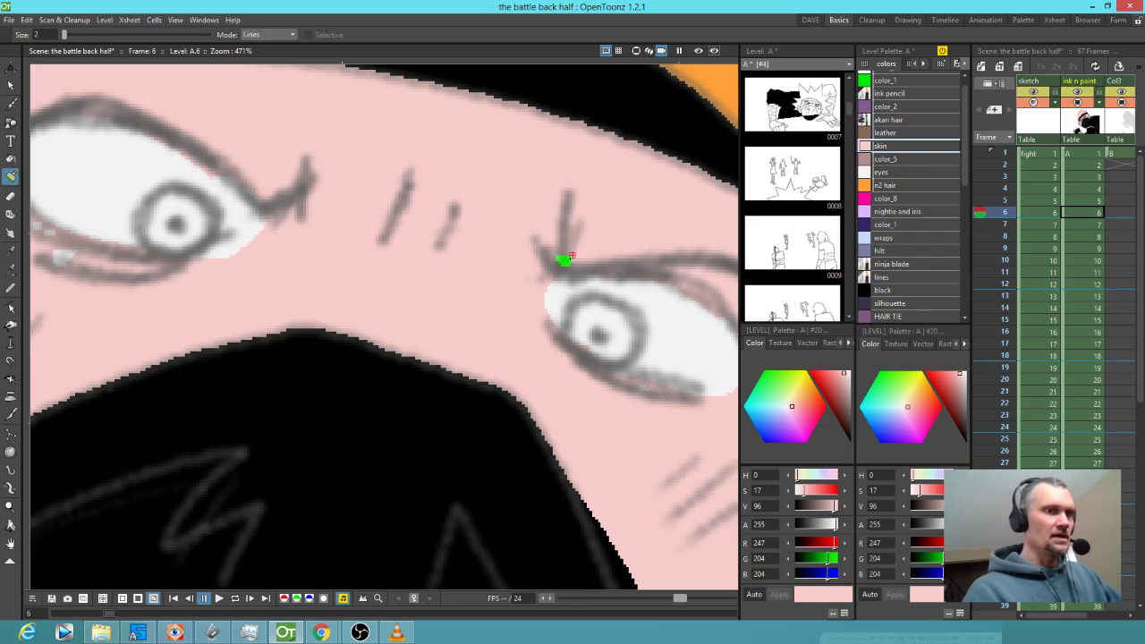
{"action": "left_click_drag", "start_coordinate": [562, 260], "coordinate": [564, 255]}
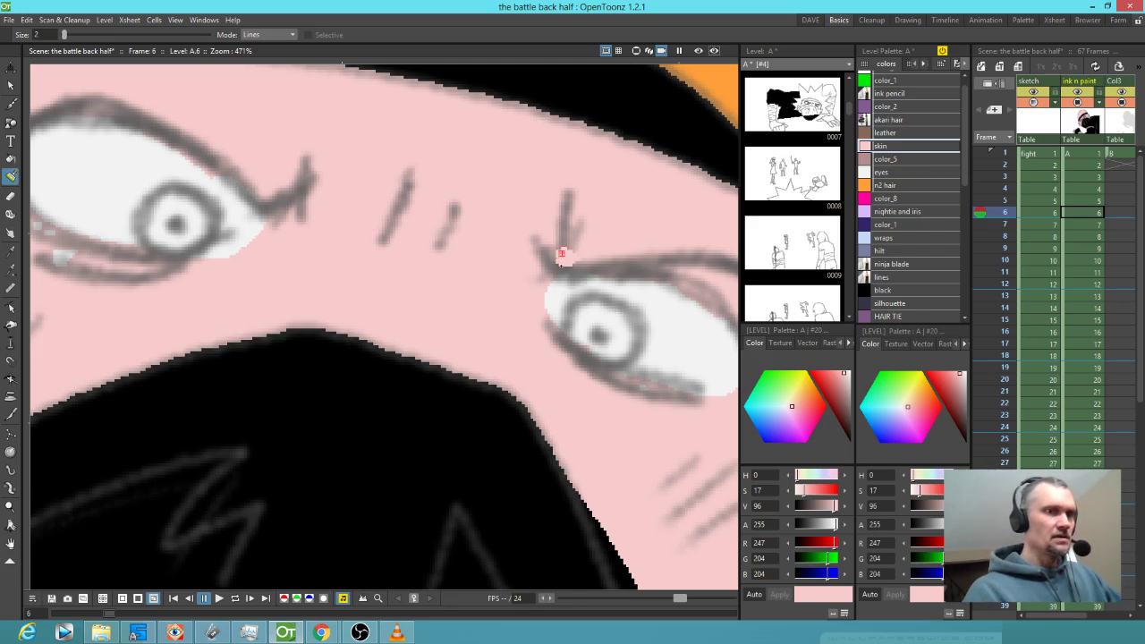
{"action": "key", "text": "ctrl+z"}
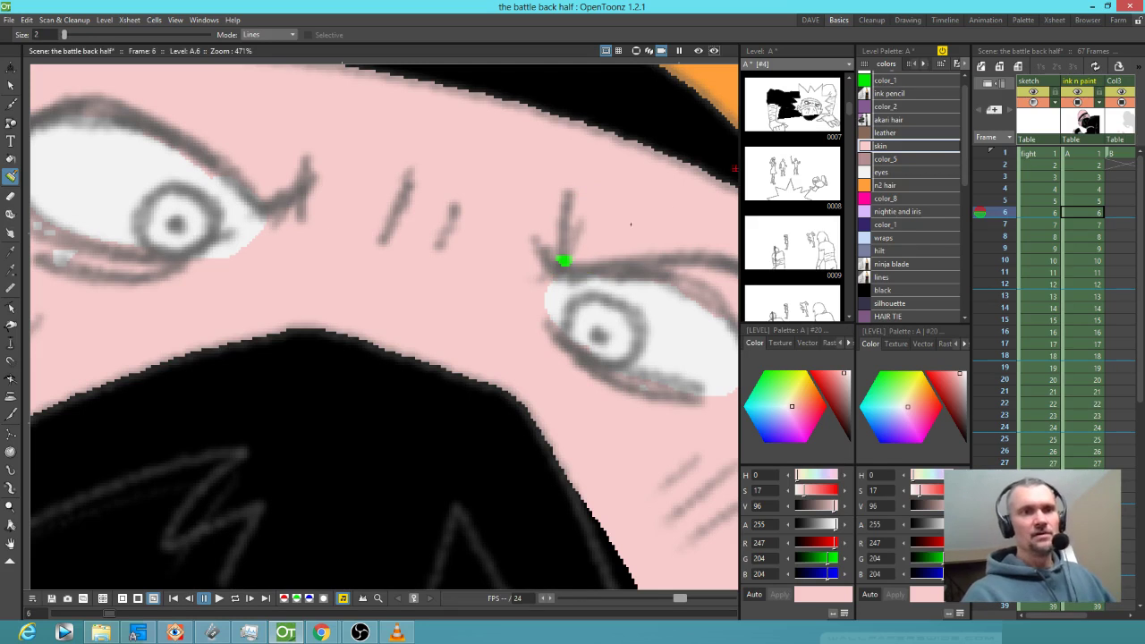
{"action": "left_click_drag", "start_coordinate": [562, 257], "coordinate": [574, 263]}
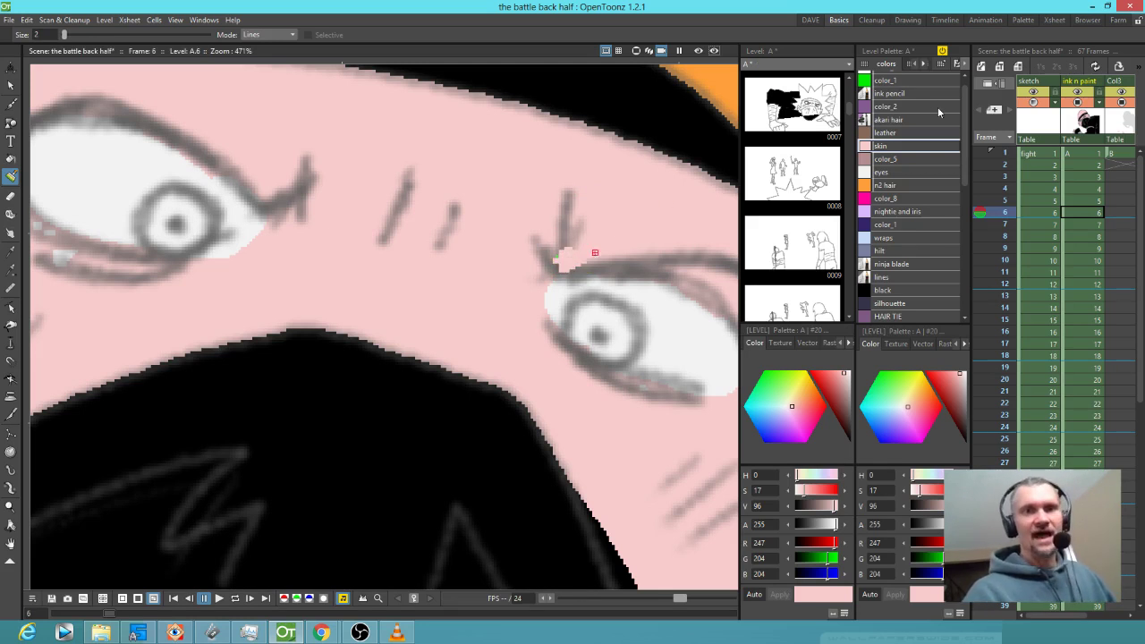
- Try to redraw the brow line over the recoloured spot with an ink pencil brush stroke
{"action": "scroll", "coordinate": [966, 159], "scroll_direction": "up", "scroll_amount": 1}
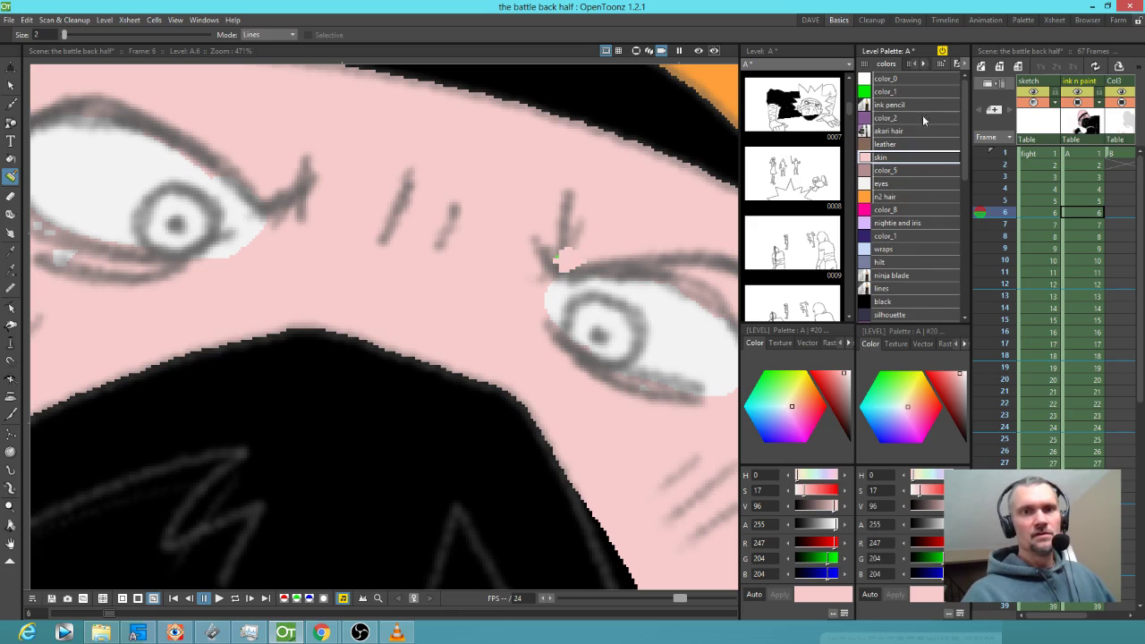
{"action": "left_click", "coordinate": [906, 107]}
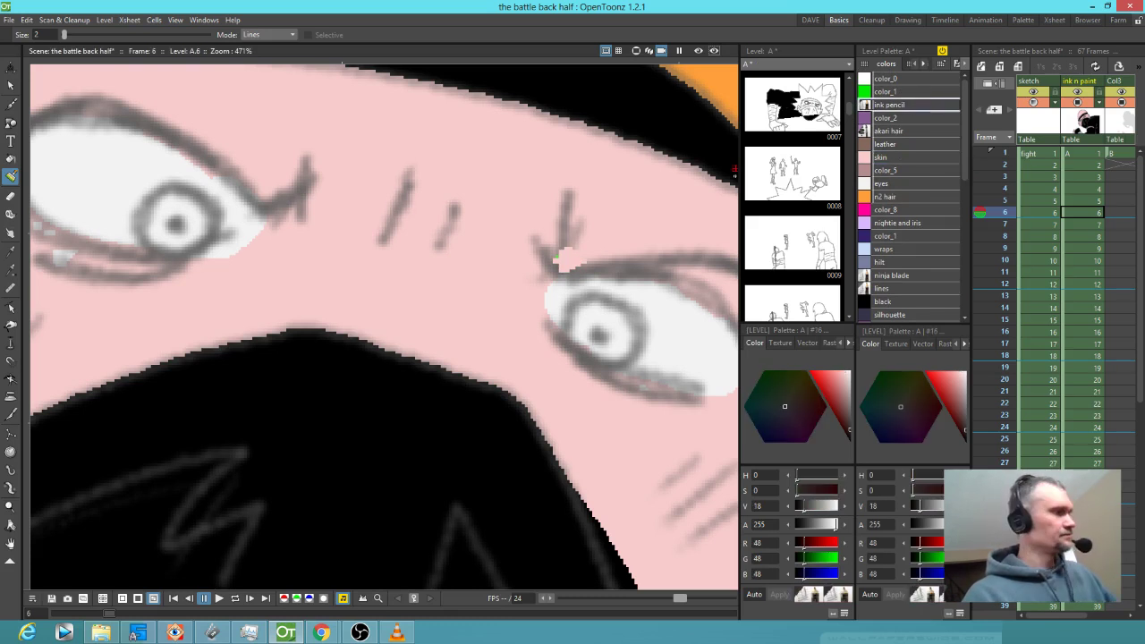
{"action": "key", "text": "b"}
{"action": "left_click_drag", "start_coordinate": [566, 236], "coordinate": [562, 265]}
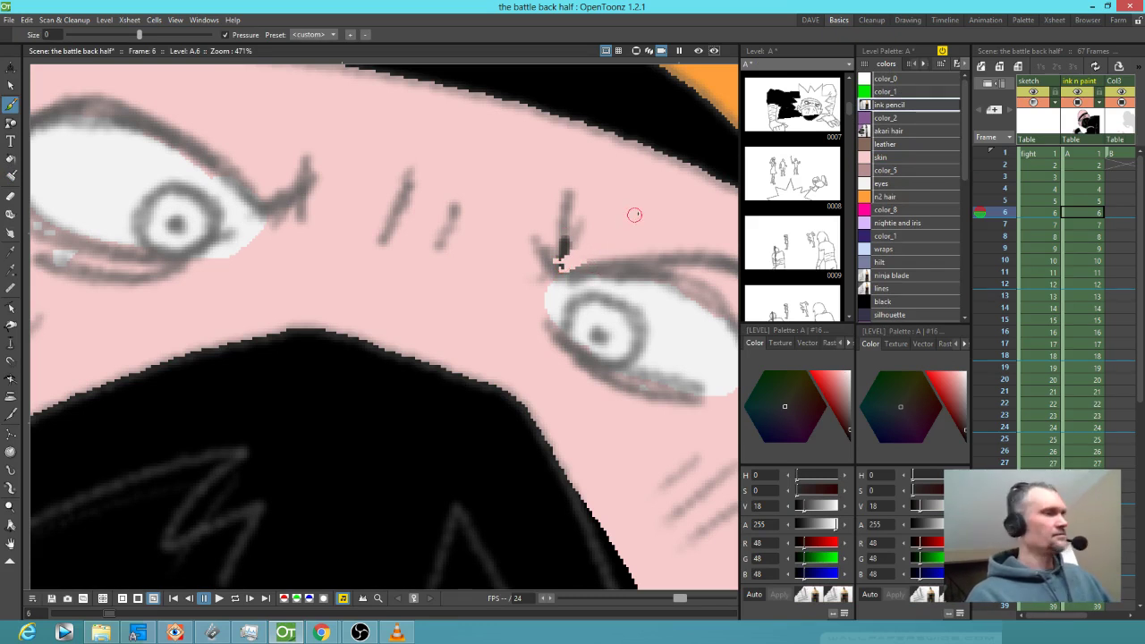
{"action": "key", "text": "ctrl+z"}
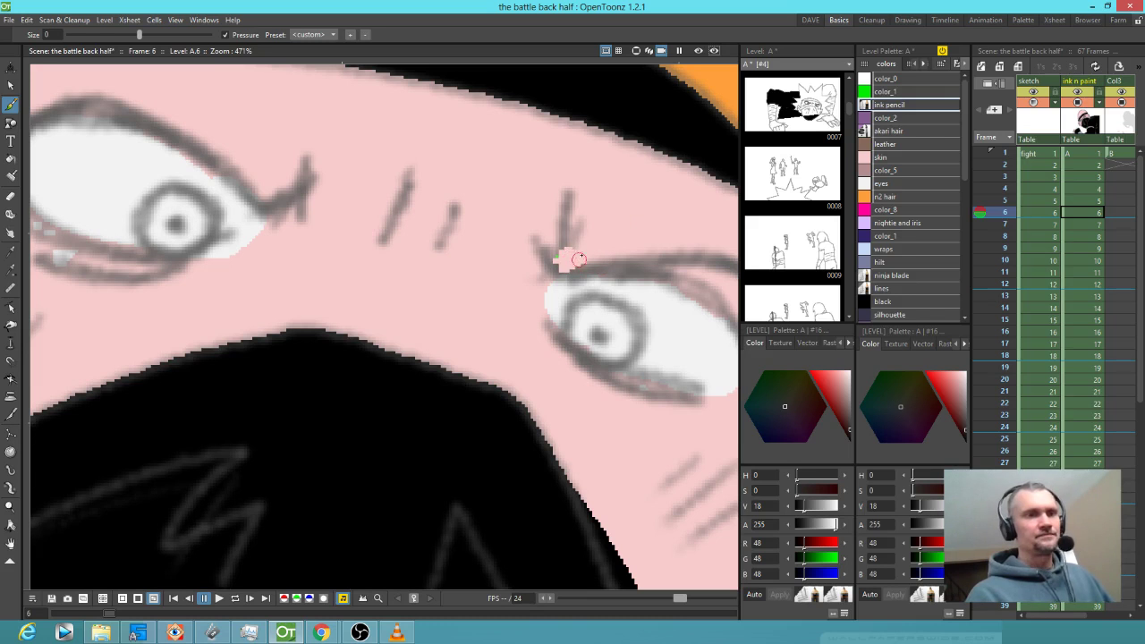
- Erase the spot at the eye's inner corner and redraw the missing brow and lid lines there in ink pencil
{"action": "key", "text": "a"}
{"action": "mouse_move", "coordinate": [582, 229]}
{"action": "left_mouse_down"}
{"action": "mouse_move", "coordinate": [537, 295]}
{"action": "mouse_move", "coordinate": [550, 255]}
{"action": "mouse_move", "coordinate": [581, 253]}
{"action": "mouse_move", "coordinate": [560, 260]}
{"action": "mouse_move", "coordinate": [572, 257]}
{"action": "left_mouse_up"}
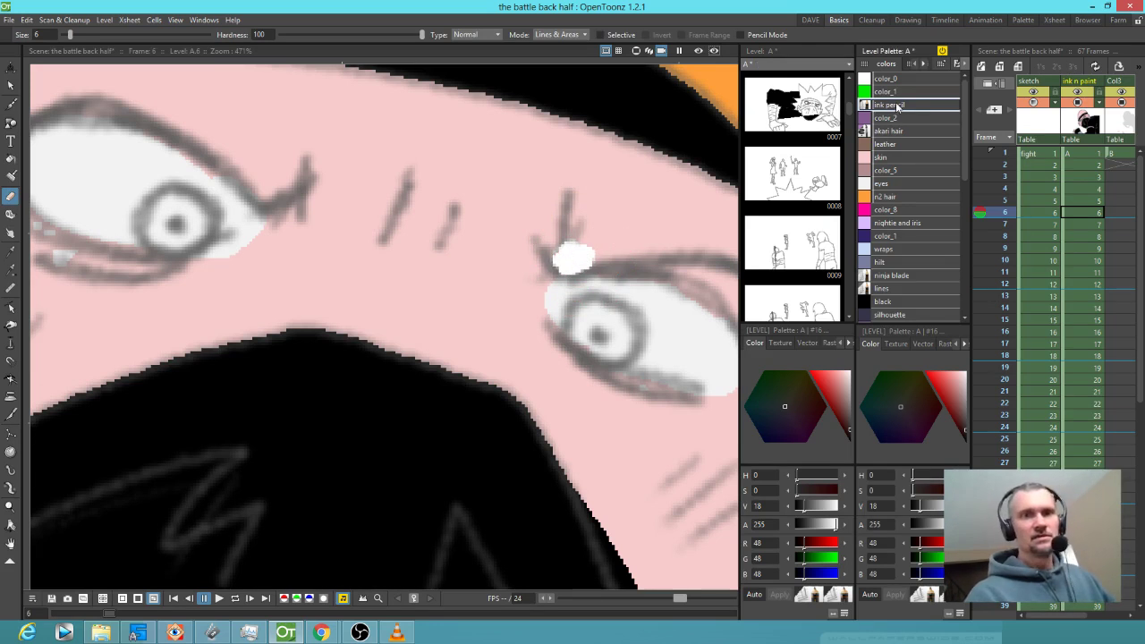
{"action": "key", "text": "b"}
{"action": "mouse_move", "coordinate": [566, 231]}
{"action": "left_mouse_down"}
{"action": "mouse_move", "coordinate": [563, 268]}
{"action": "mouse_move", "coordinate": [567, 229]}
{"action": "mouse_move", "coordinate": [553, 260]}
{"action": "mouse_move", "coordinate": [545, 248]}
{"action": "mouse_move", "coordinate": [584, 267]}
{"action": "mouse_move", "coordinate": [569, 273]}
{"action": "mouse_move", "coordinate": [619, 274]}
{"action": "mouse_move", "coordinate": [571, 274]}
{"action": "mouse_move", "coordinate": [626, 260]}
{"action": "left_mouse_up"}
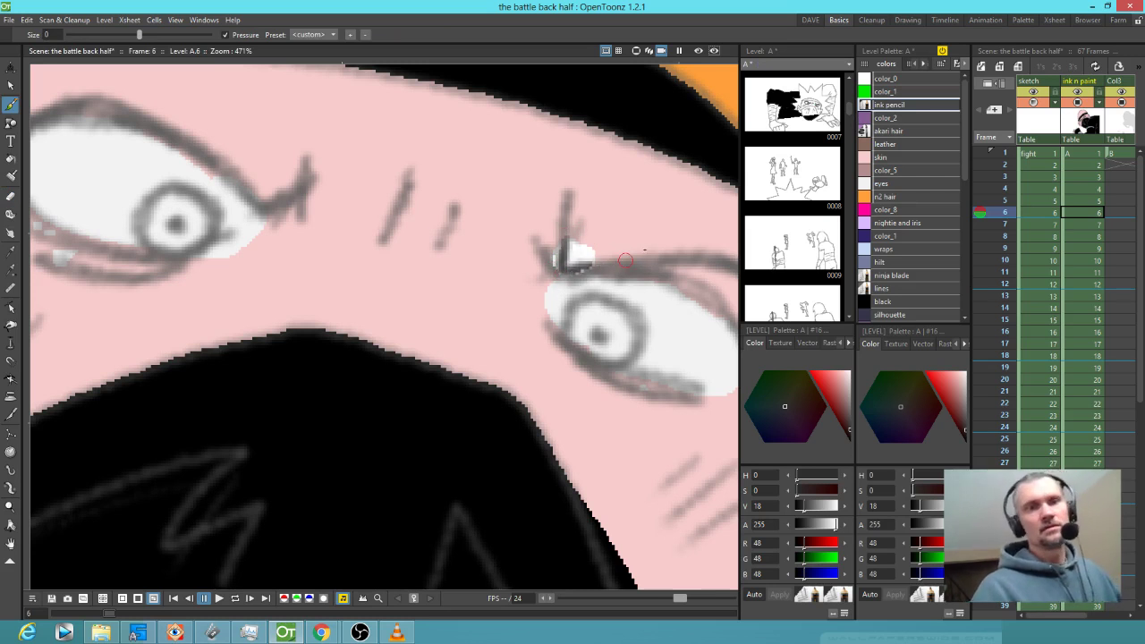
- Fill the erased patch beside the redrawn lines with skin and touch up its leftover white pixels in Areas mode with Selective on
{"action": "left_click", "coordinate": [902, 158]}
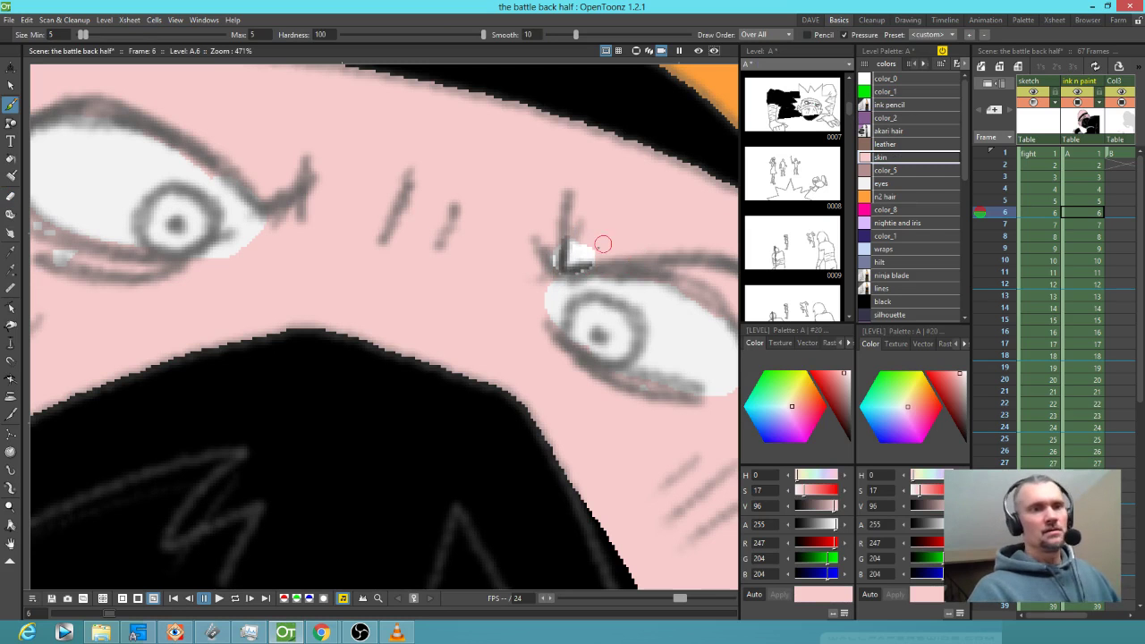
{"action": "key", "text": "f"}
{"action": "left_click", "coordinate": [588, 249]}
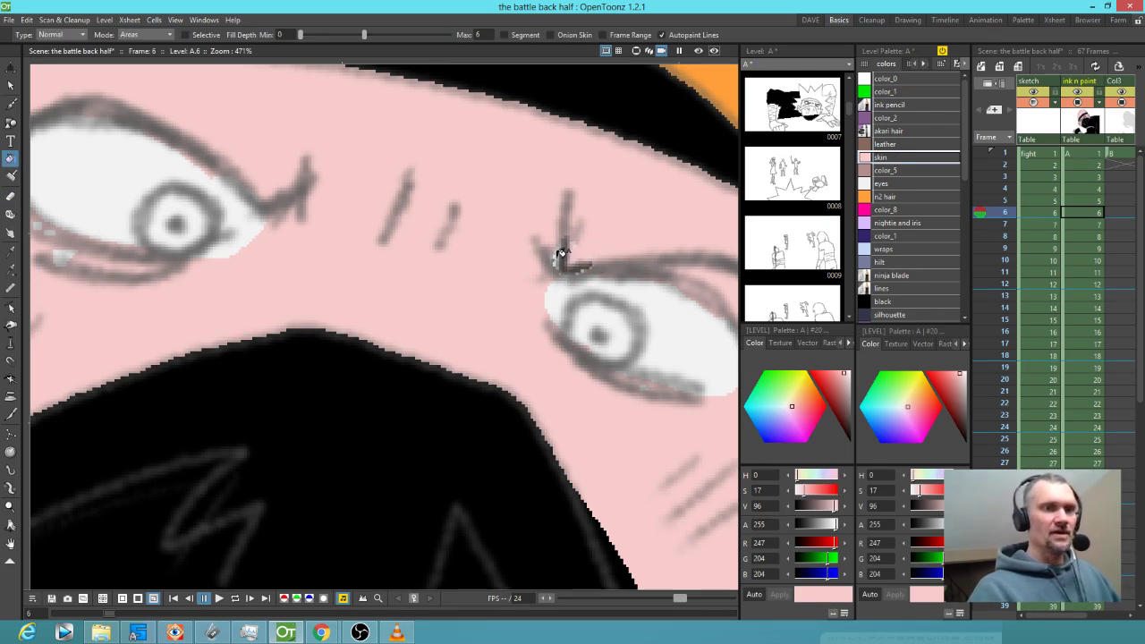
{"action": "key", "text": "j"}
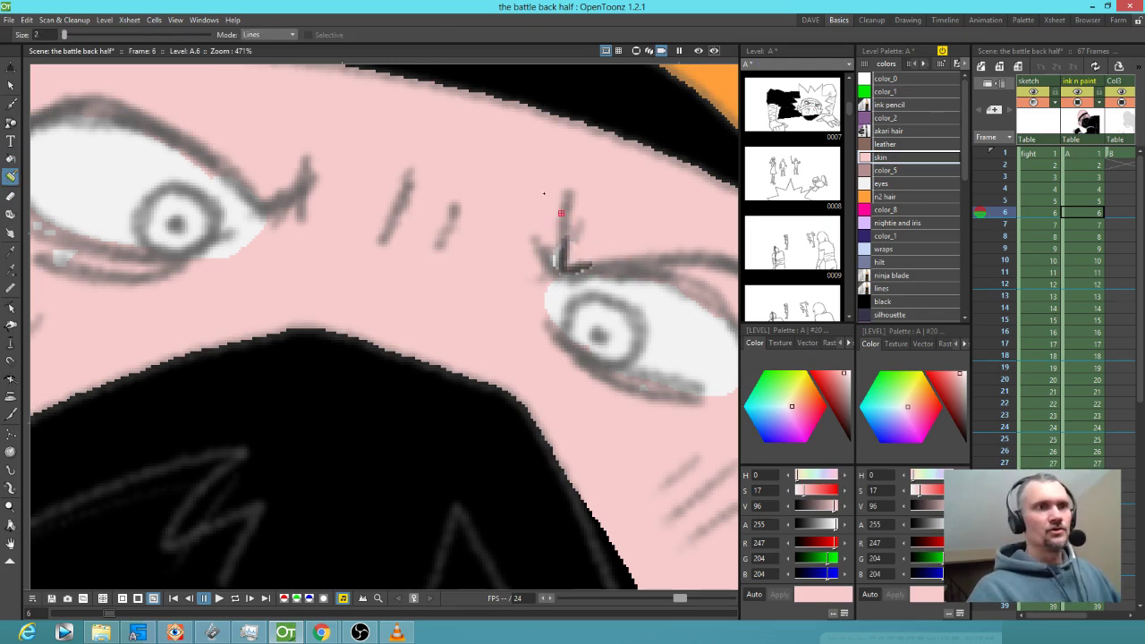
{"action": "left_click", "coordinate": [293, 34]}
{"action": "left_click", "coordinate": [269, 54]}
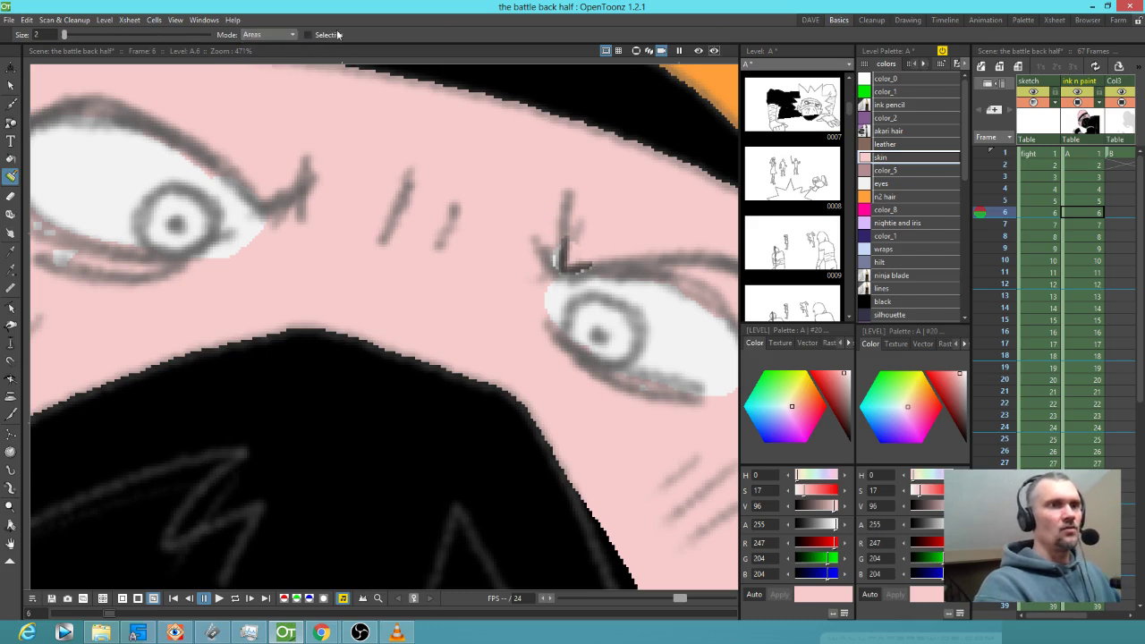
{"action": "left_click", "coordinate": [319, 35]}
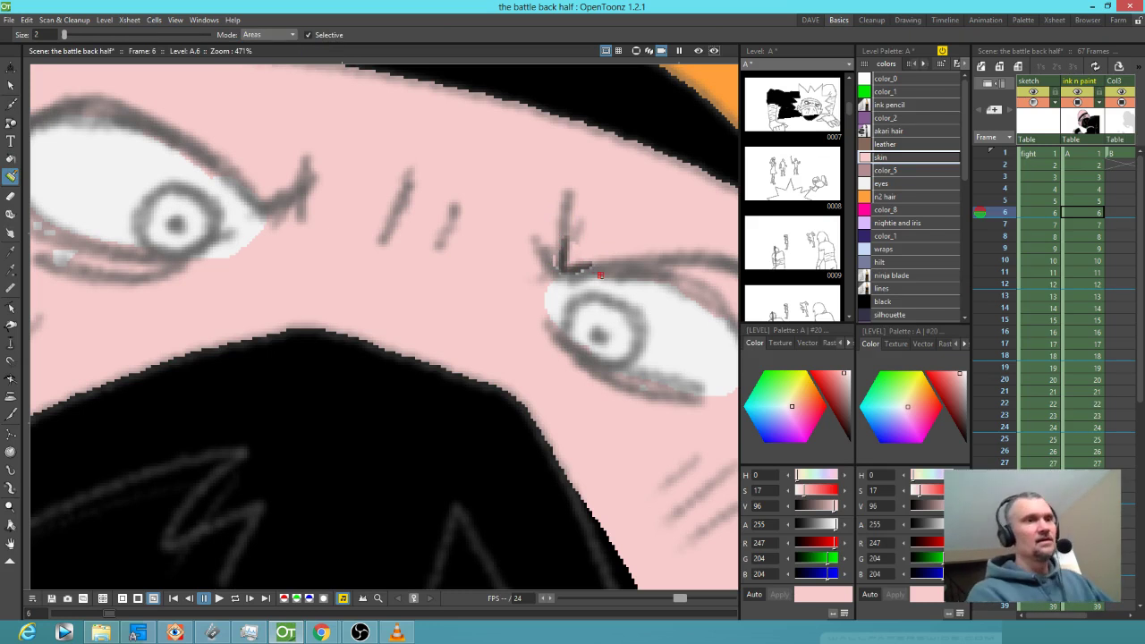
- Paint both irises with the wraps colour, with the Paint Brush's Selective option off
{"action": "key", "text": "alt+0"}
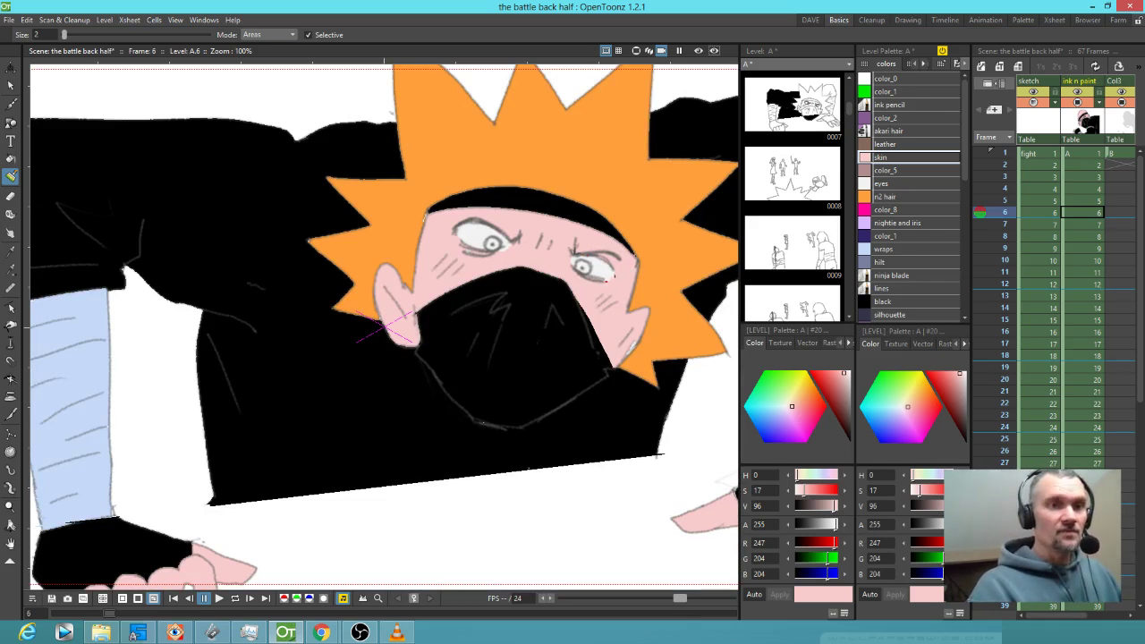
{"action": "left_click", "coordinate": [308, 34]}
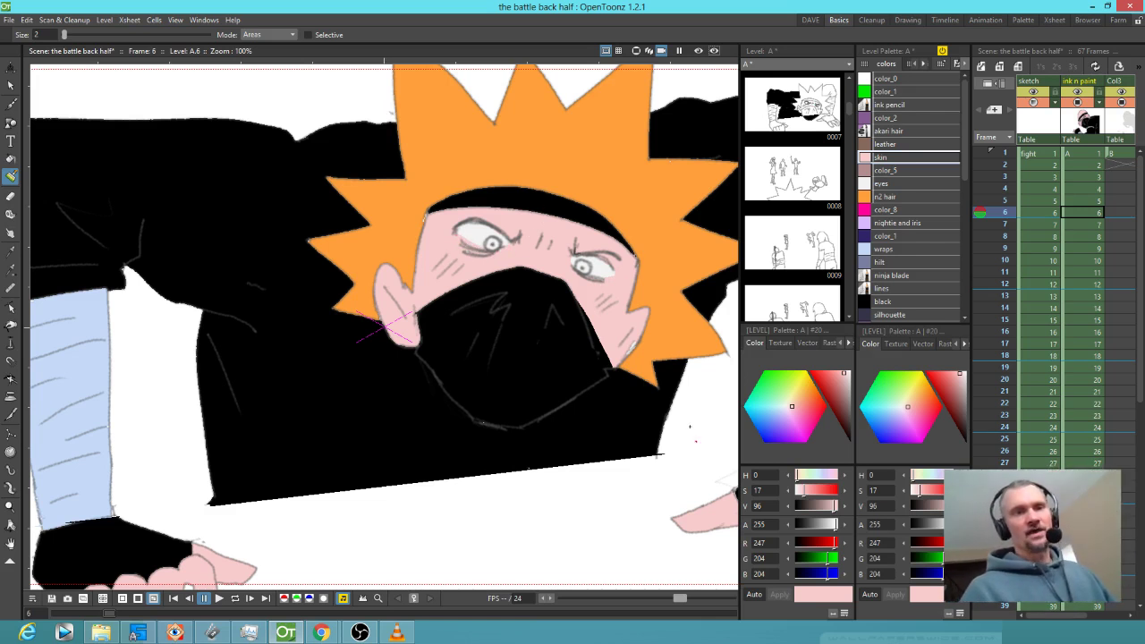
{"action": "left_click", "coordinate": [466, 233], "text": "ctrl"}
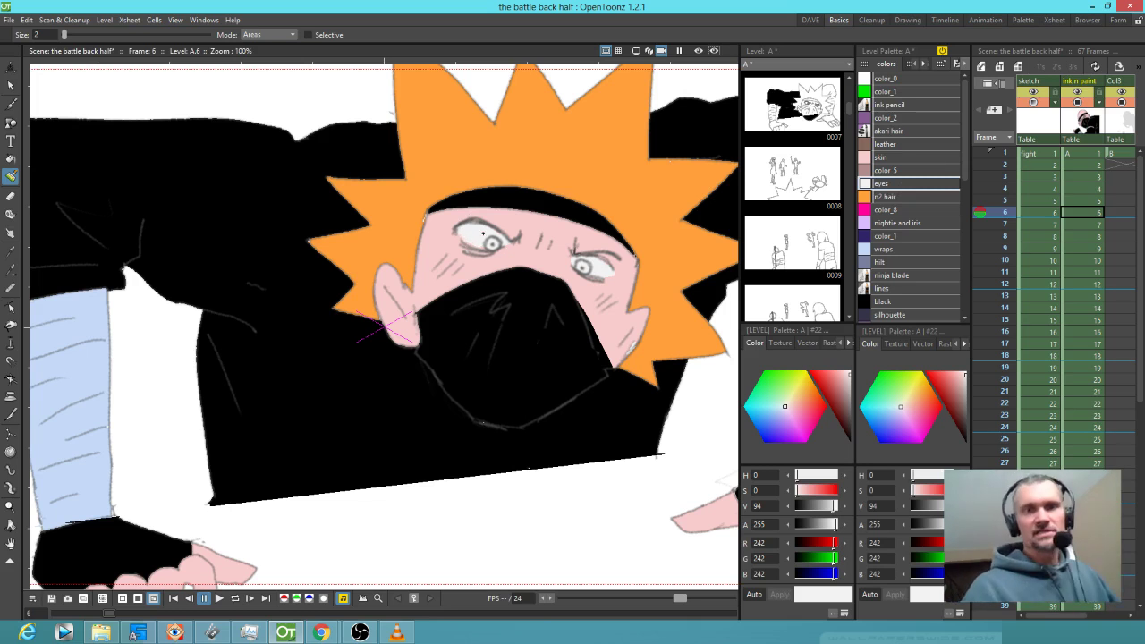
{"action": "left_click", "coordinate": [923, 225]}
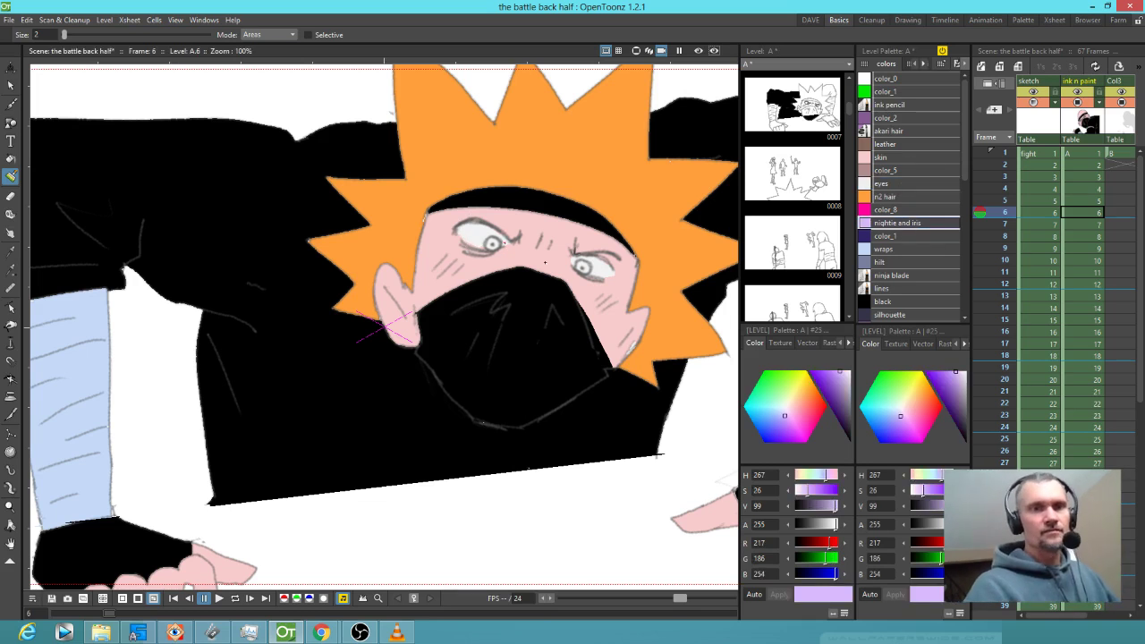
{"action": "left_click", "coordinate": [902, 249]}
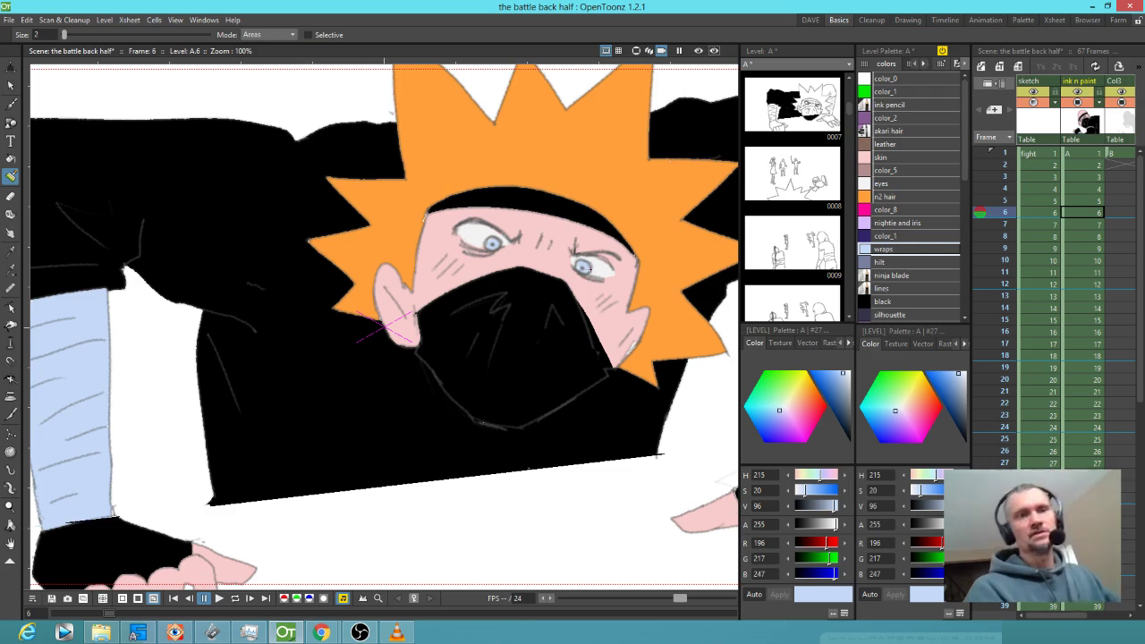
- Go to frame 7 of the ink n paint column
{"action": "scroll", "coordinate": [591, 267], "scroll_direction": "down", "scroll_amount": 4}
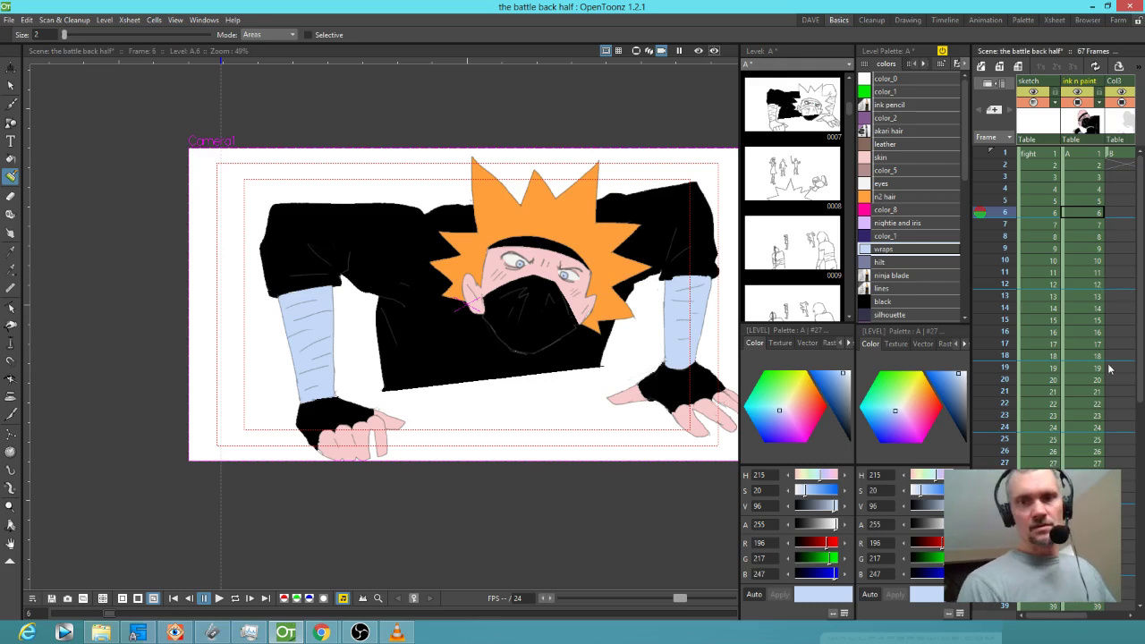
{"action": "left_click", "coordinate": [1084, 214]}
{"action": "key", "text": "Down"}
{"action": "key", "text": "Down"}
{"action": "key", "text": "Up"}
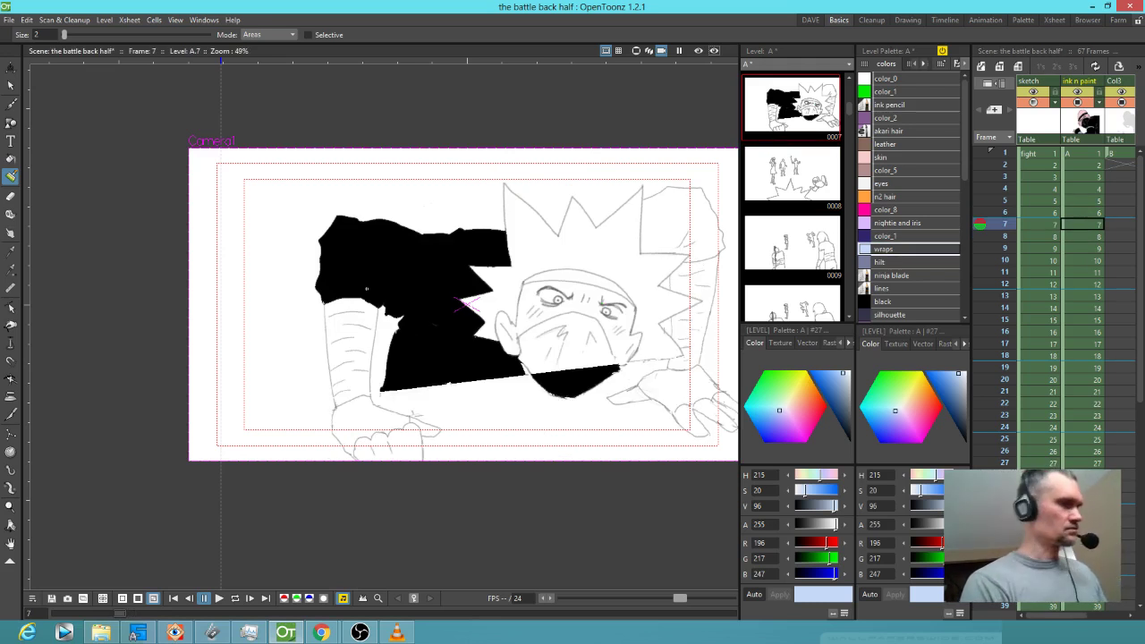
- Try to fill the left-hand forearm on frame 7 with wraps
{"action": "key", "text": "f"}
{"action": "left_click", "coordinate": [390, 330]}
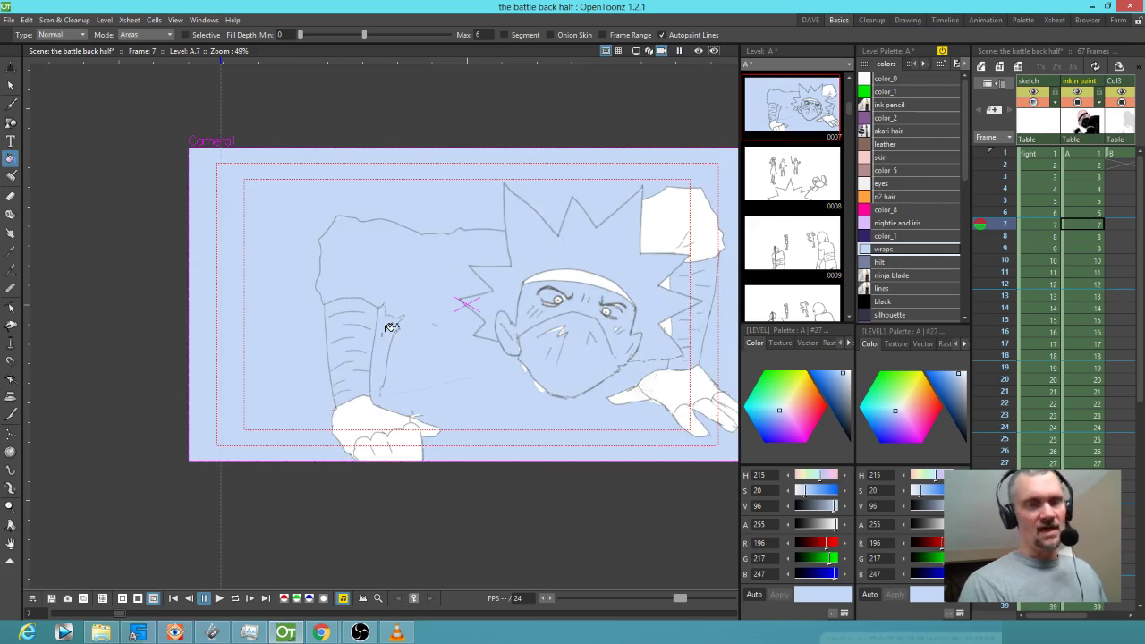
{"action": "key", "text": "ctrl+z"}
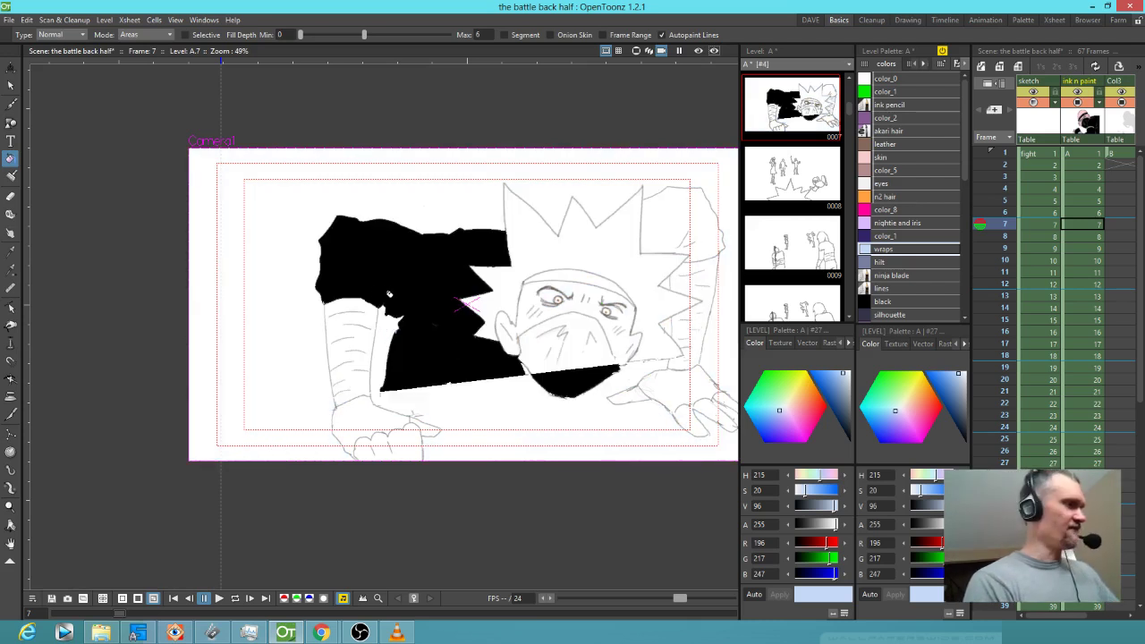
- Paint a wraps border around the left-hand forearm with Selective on at brush size 20, and fill the forearm with wraps
{"action": "key", "text": "j"}
{"action": "left_click_drag", "start_coordinate": [65, 34], "coordinate": [83, 34]}
{"action": "left_click_drag", "start_coordinate": [330, 295], "coordinate": [333, 319]}
{"action": "left_click", "coordinate": [308, 34]}
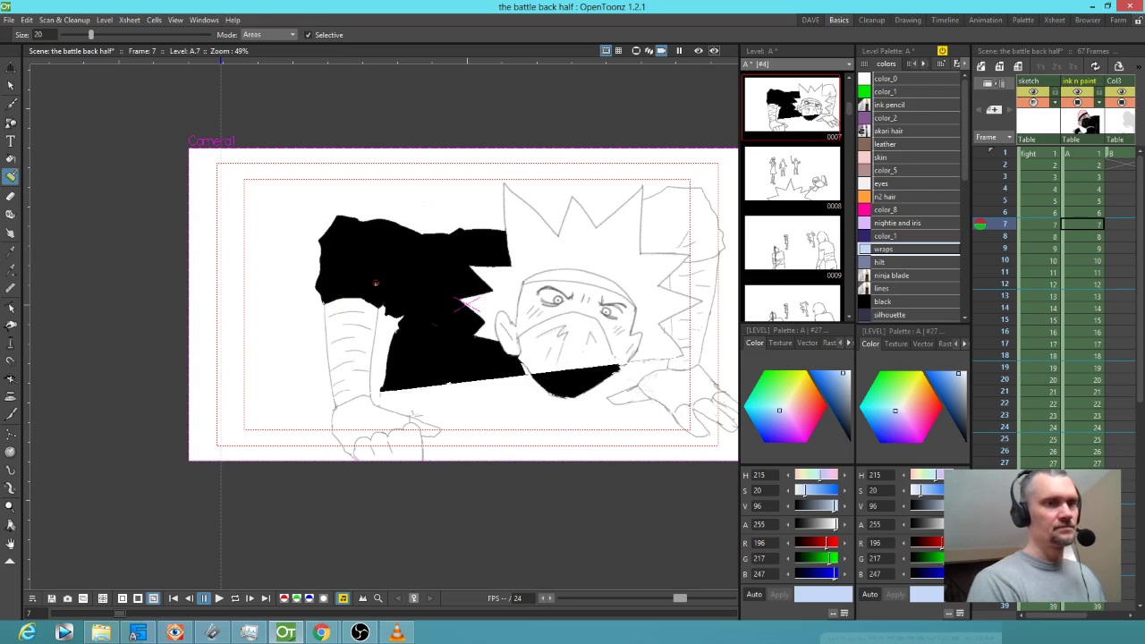
{"action": "mouse_move", "coordinate": [328, 305]}
{"action": "left_mouse_down"}
{"action": "mouse_move", "coordinate": [335, 399]}
{"action": "mouse_move", "coordinate": [370, 394]}
{"action": "left_mouse_up"}
{"action": "left_click_drag", "start_coordinate": [377, 307], "coordinate": [365, 388]}
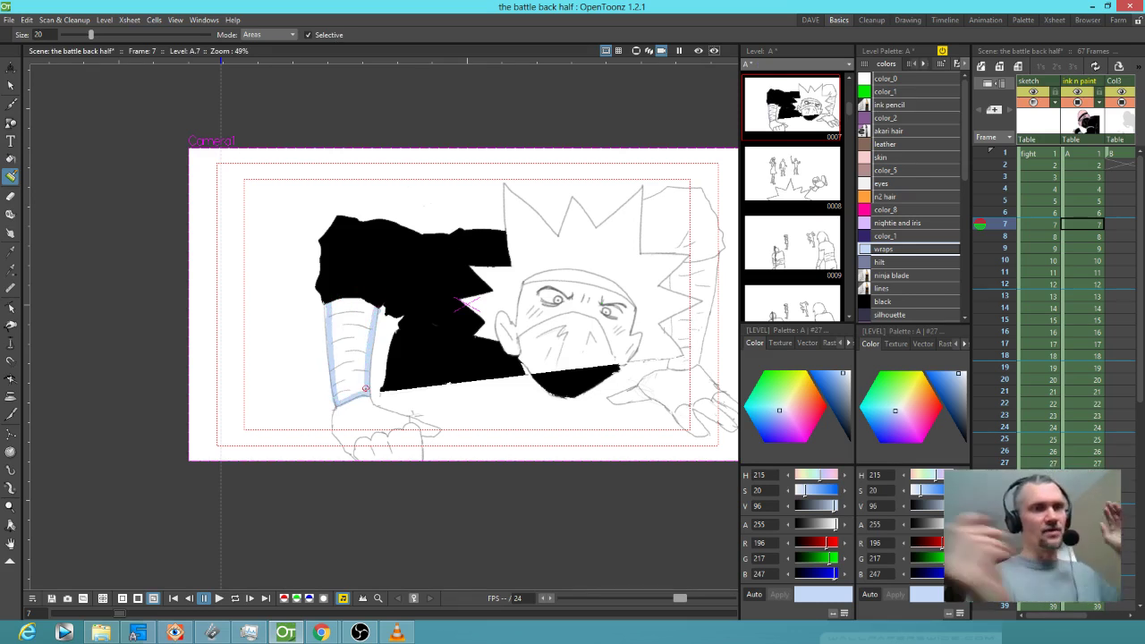
{"action": "key", "text": "f"}
{"action": "left_click", "coordinate": [369, 325]}
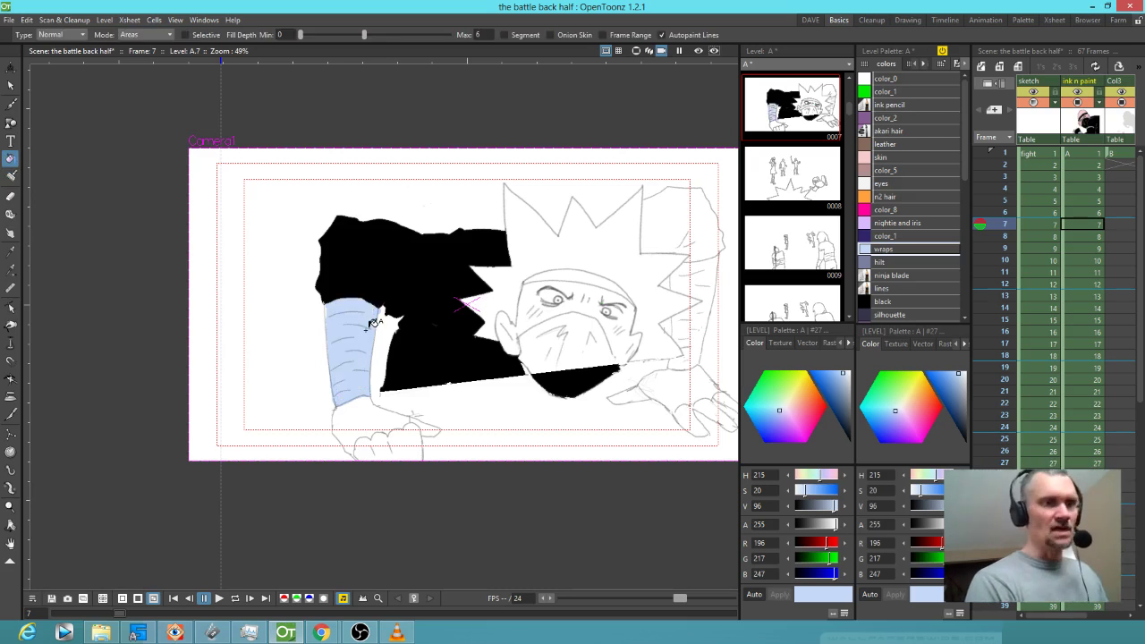
- Paint the right-hand forearm on frame 7 with wraps, using the Paint Brush with Selective on at size 20
{"action": "left_click_drag", "start_coordinate": [657, 349], "coordinate": [524, 350]}
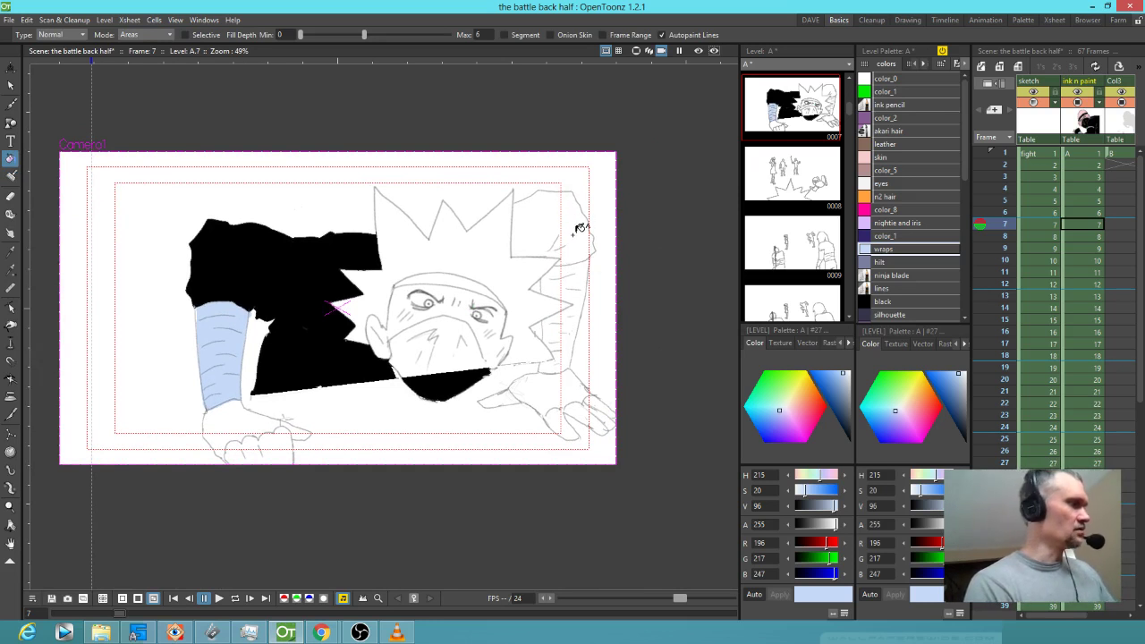
{"action": "key", "text": "j"}
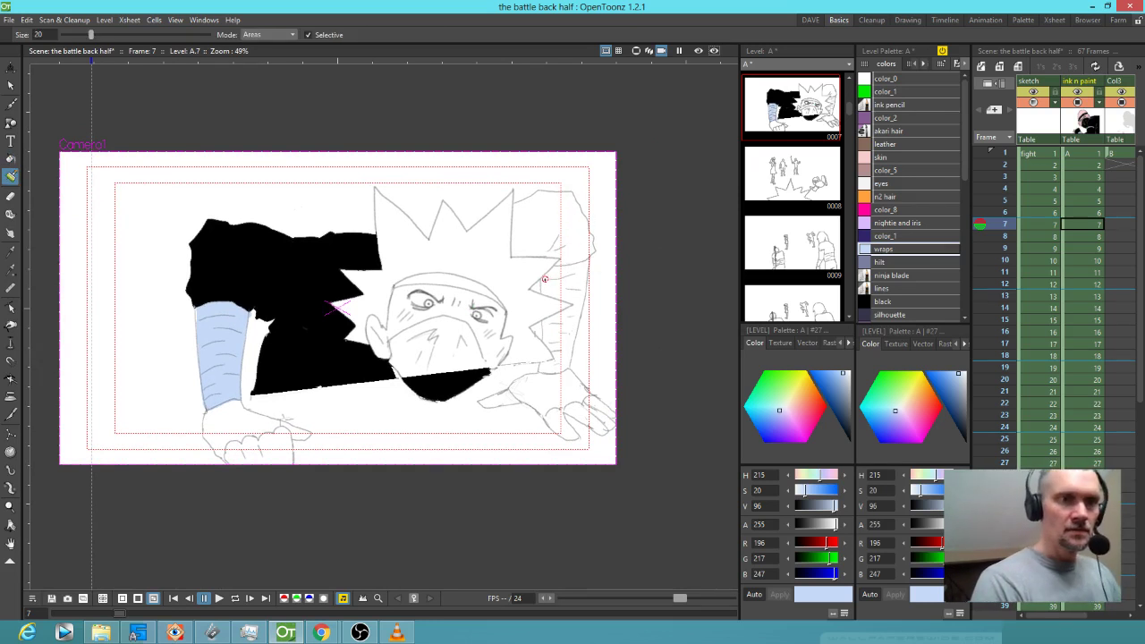
{"action": "mouse_move", "coordinate": [544, 280]}
{"action": "left_mouse_down"}
{"action": "mouse_move", "coordinate": [586, 263]}
{"action": "mouse_move", "coordinate": [569, 347]}
{"action": "left_mouse_up"}
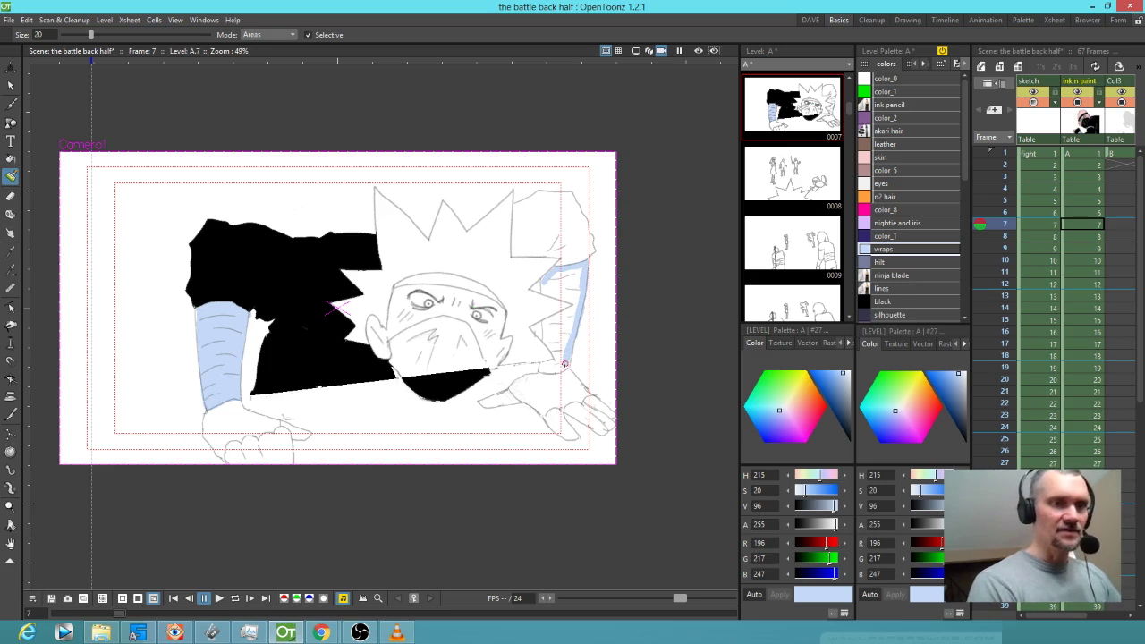
{"action": "mouse_move", "coordinate": [558, 370]}
{"action": "left_mouse_down"}
{"action": "mouse_move", "coordinate": [542, 367]}
{"action": "mouse_move", "coordinate": [562, 353]}
{"action": "mouse_move", "coordinate": [548, 338]}
{"action": "mouse_move", "coordinate": [547, 318]}
{"action": "mouse_move", "coordinate": [564, 311]}
{"action": "mouse_move", "coordinate": [555, 317]}
{"action": "left_mouse_up"}
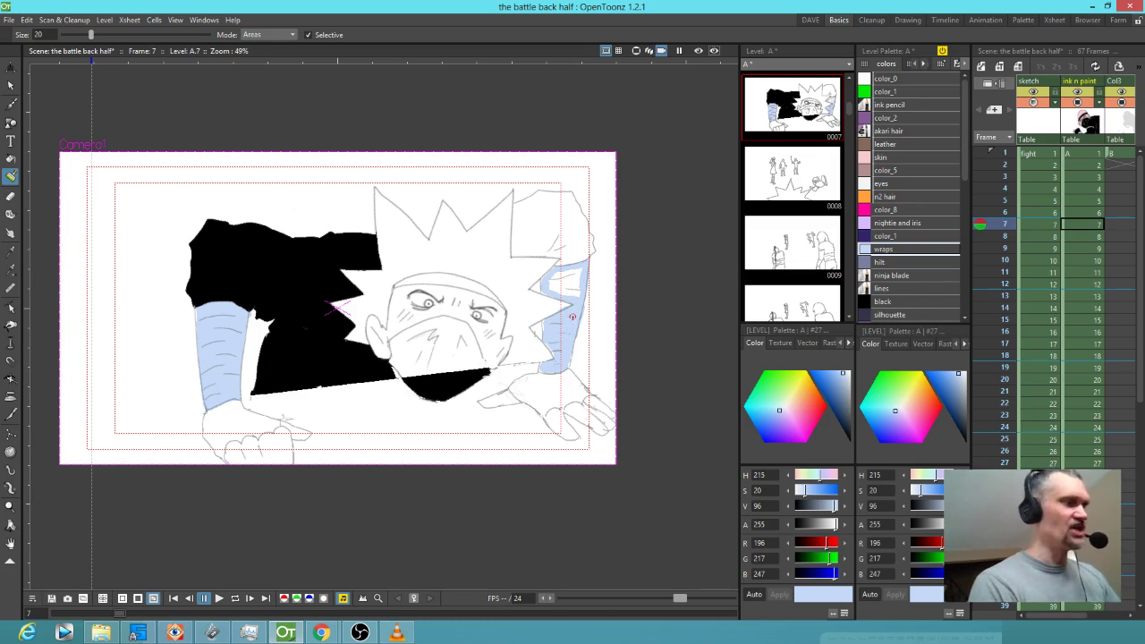
{"action": "mouse_move", "coordinate": [562, 271]}
{"action": "left_mouse_down"}
{"action": "mouse_move", "coordinate": [579, 302]}
{"action": "mouse_move", "coordinate": [555, 286]}
{"action": "mouse_move", "coordinate": [572, 285]}
{"action": "mouse_move", "coordinate": [560, 290]}
{"action": "left_mouse_up"}
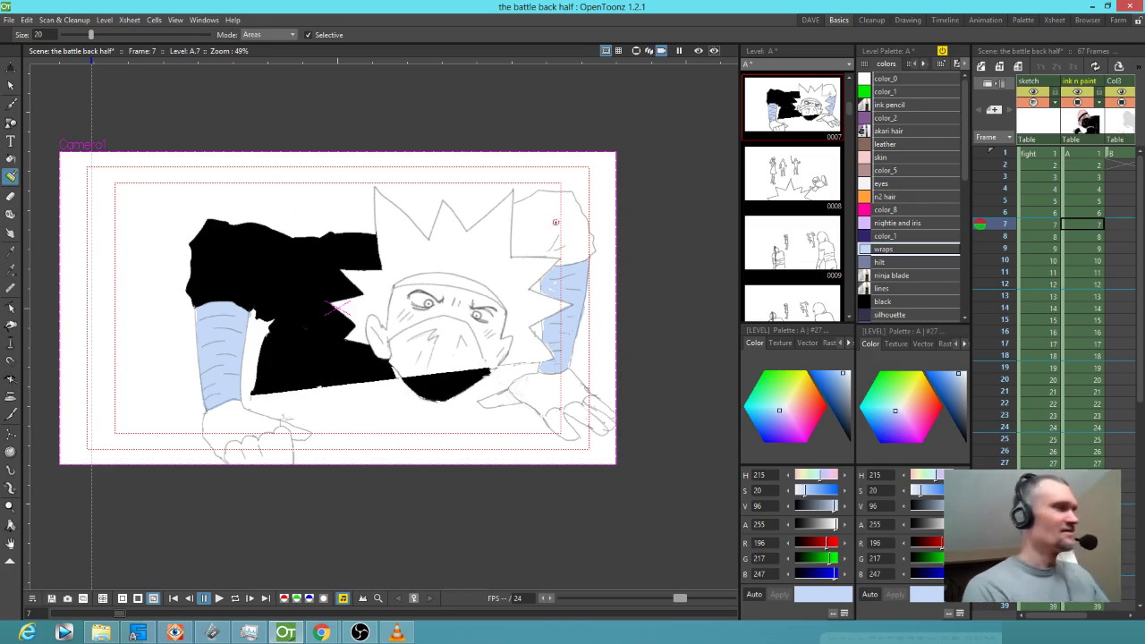
{"action": "key", "text": "f"}
{"action": "left_click", "coordinate": [560, 215]}
{"action": "key", "text": "ctrl+z"}
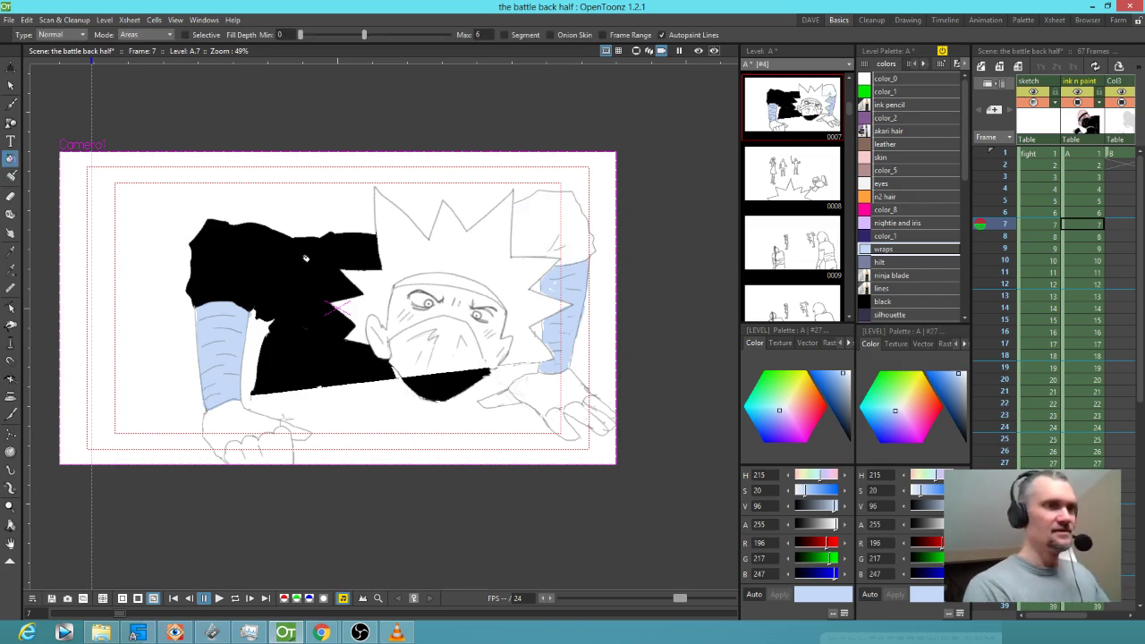
- Pick black from the torso and fill the right-hand sleeve and the headband with it
{"action": "left_click", "coordinate": [309, 277]}
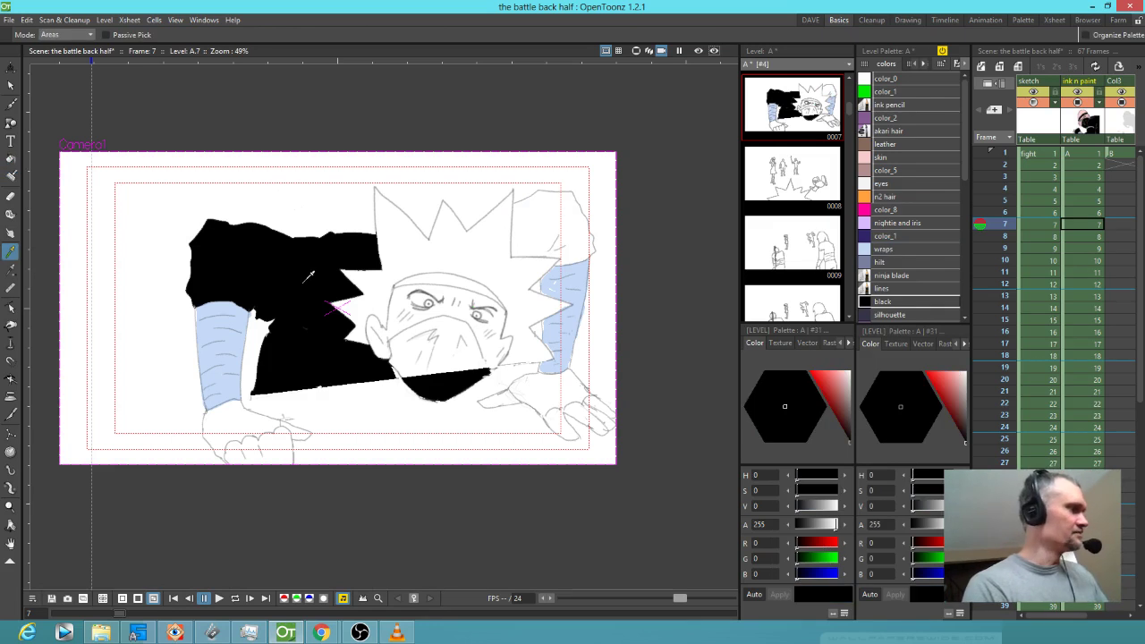
{"action": "key", "text": "f"}
{"action": "left_click", "coordinate": [562, 204]}
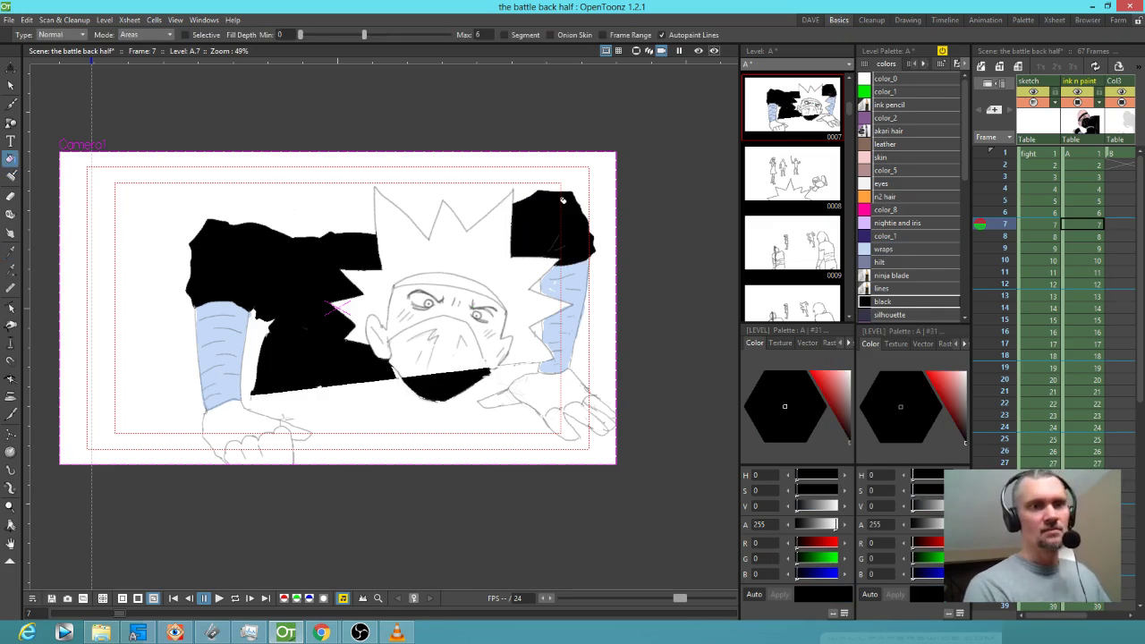
{"action": "left_click", "coordinate": [467, 275]}
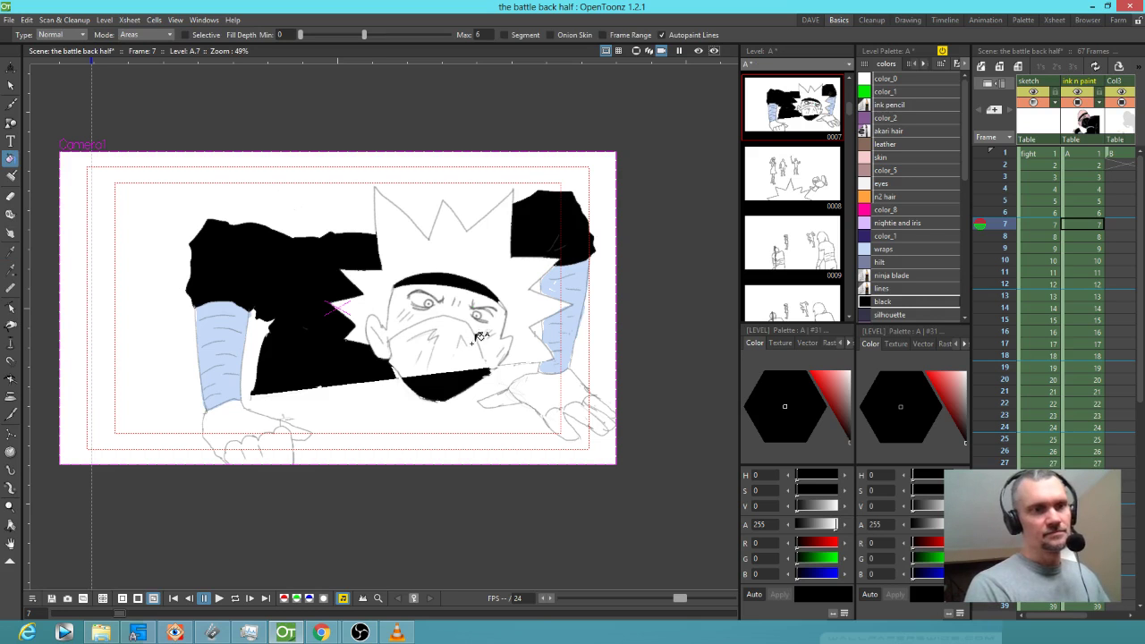
- Paint a black border around the face mask, fill the mask with black, and brush over its remaining gaps
{"action": "key", "text": "j"}
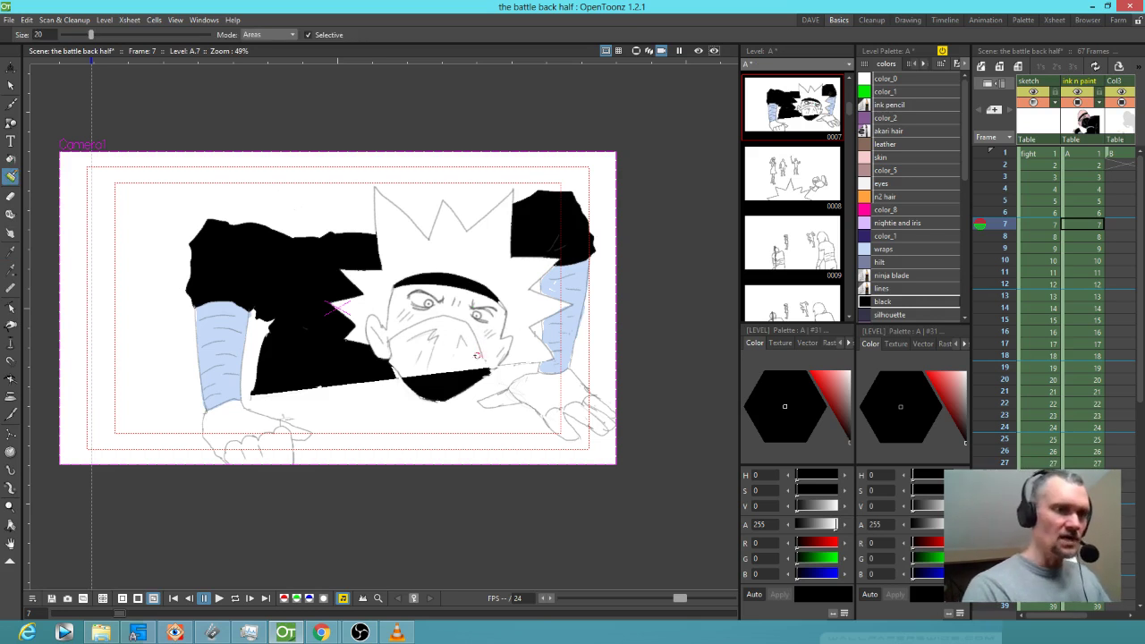
{"action": "mouse_move", "coordinate": [474, 351]}
{"action": "left_mouse_down"}
{"action": "mouse_move", "coordinate": [484, 367]}
{"action": "mouse_move", "coordinate": [482, 356]}
{"action": "left_mouse_up"}
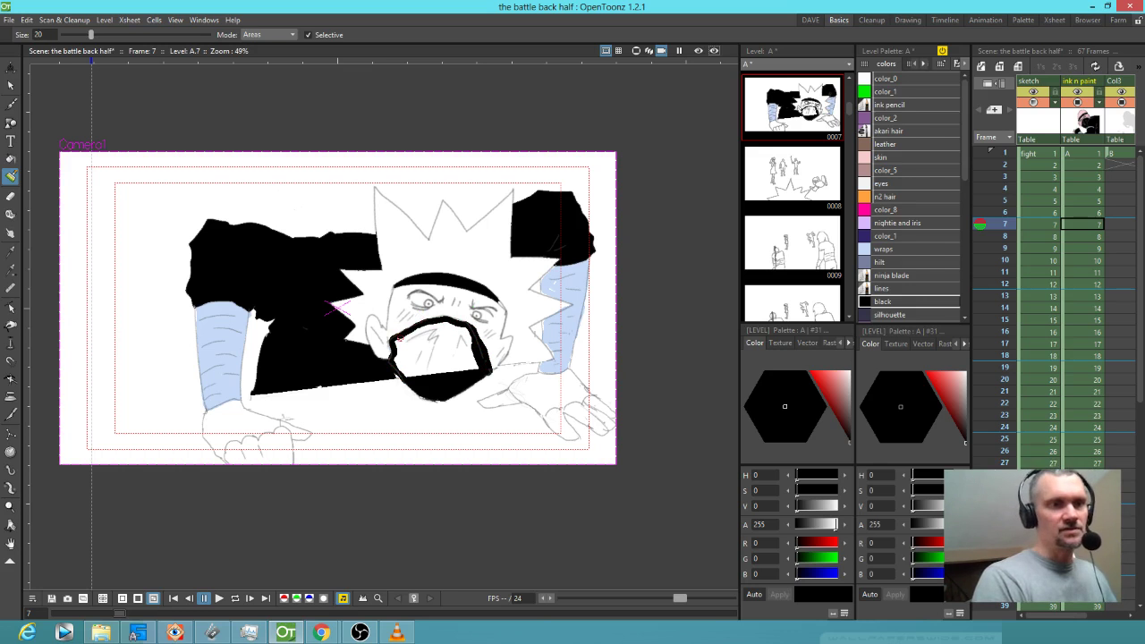
{"action": "mouse_move", "coordinate": [394, 359]}
{"action": "left_mouse_down"}
{"action": "mouse_move", "coordinate": [408, 380]}
{"action": "mouse_move", "coordinate": [423, 352]}
{"action": "mouse_move", "coordinate": [399, 355]}
{"action": "mouse_move", "coordinate": [439, 365]}
{"action": "left_mouse_up"}
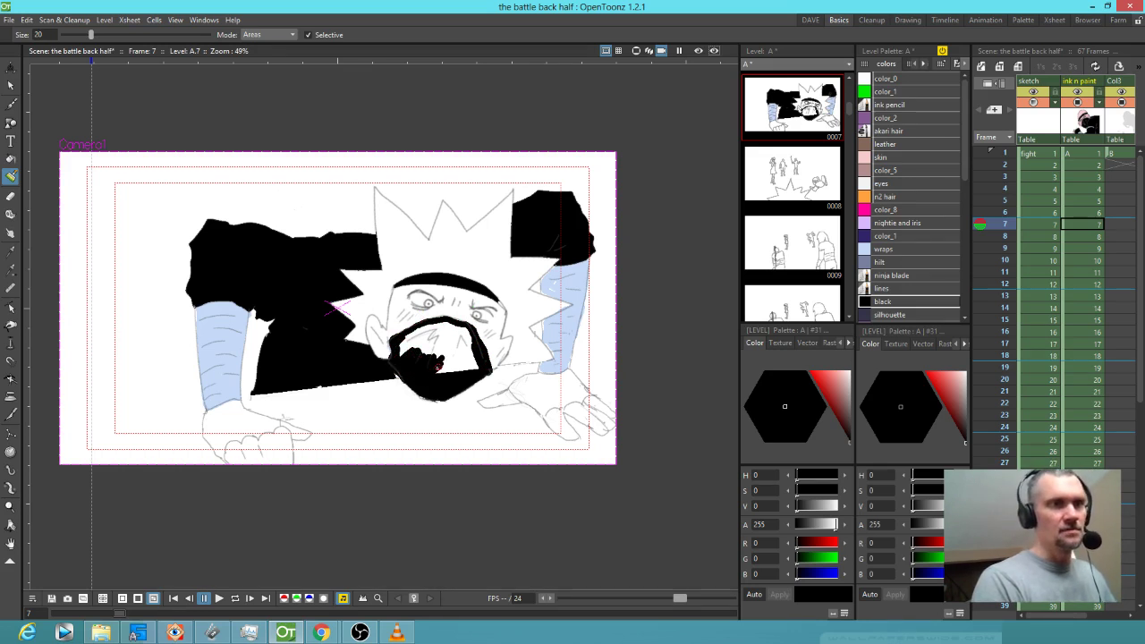
{"action": "key", "text": "f"}
{"action": "left_click", "coordinate": [447, 349]}
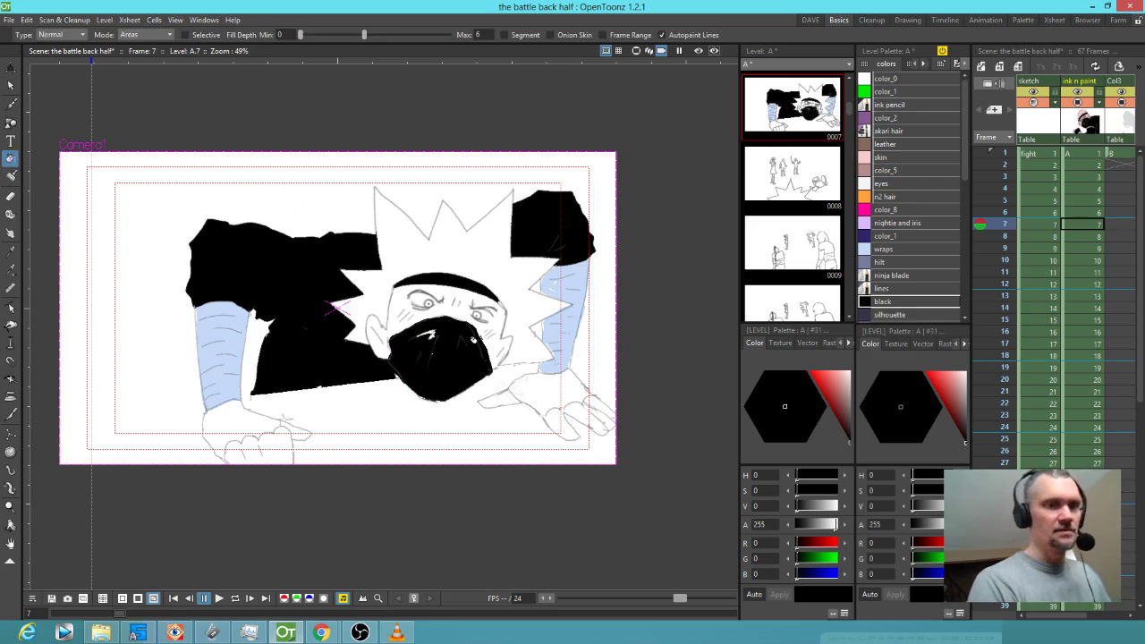
{"action": "key", "text": "k"}
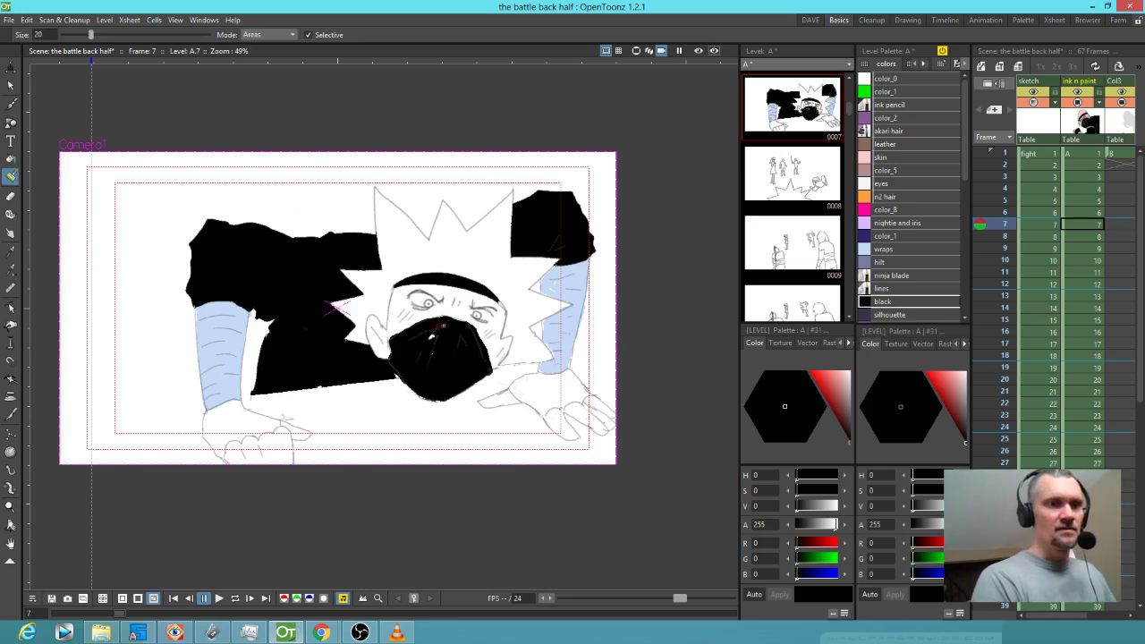
{"action": "left_click_drag", "start_coordinate": [438, 327], "coordinate": [416, 350]}
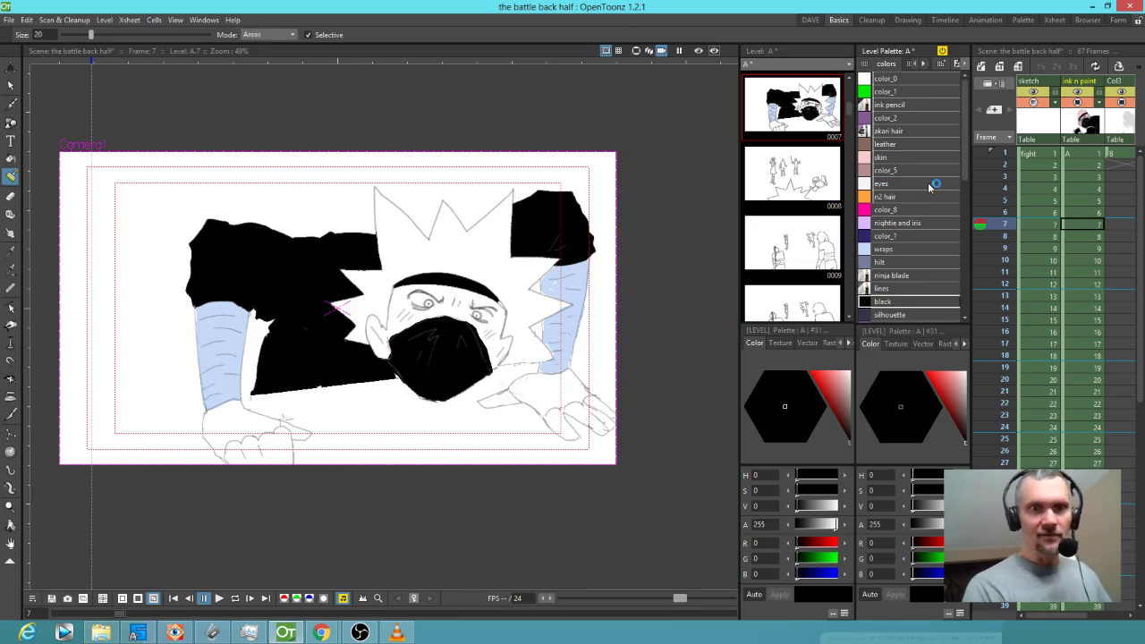
- Fill the fingers and thumbs of both hands with the skin colour
{"action": "left_click", "coordinate": [902, 249]}
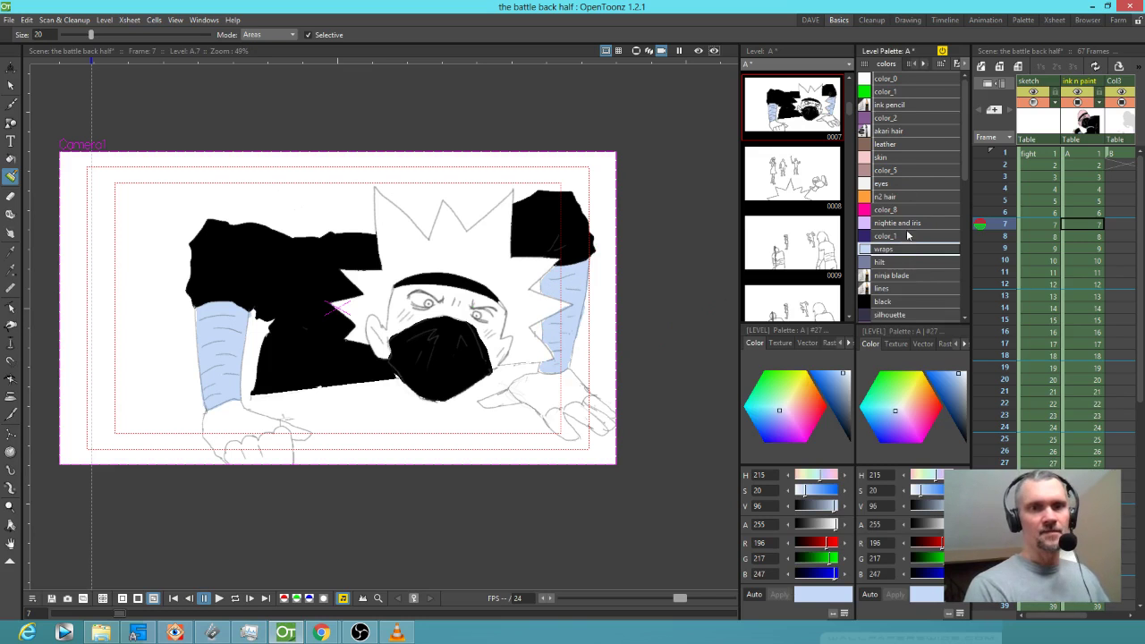
{"action": "left_click", "coordinate": [903, 158]}
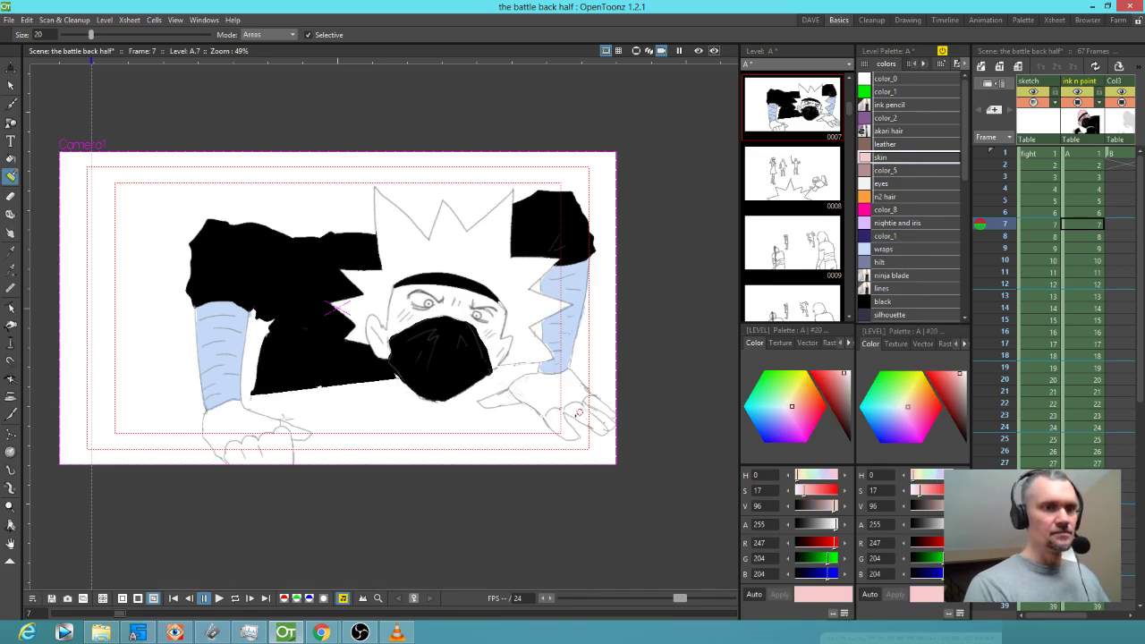
{"action": "key", "text": "f"}
{"action": "left_click", "coordinate": [594, 405]}
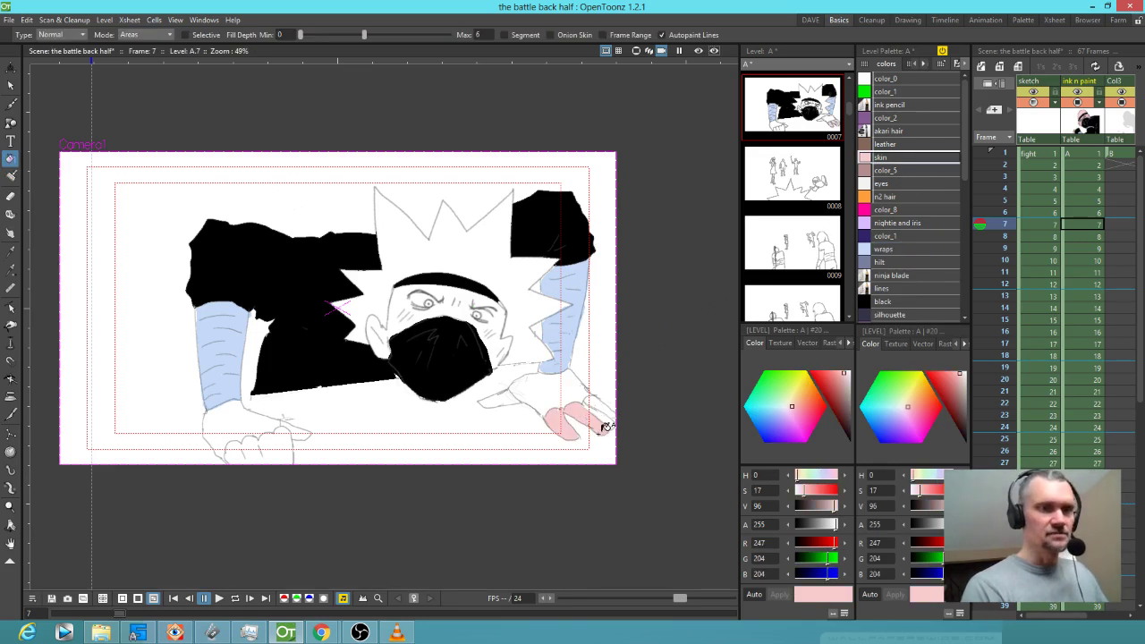
{"action": "left_click", "coordinate": [514, 392]}
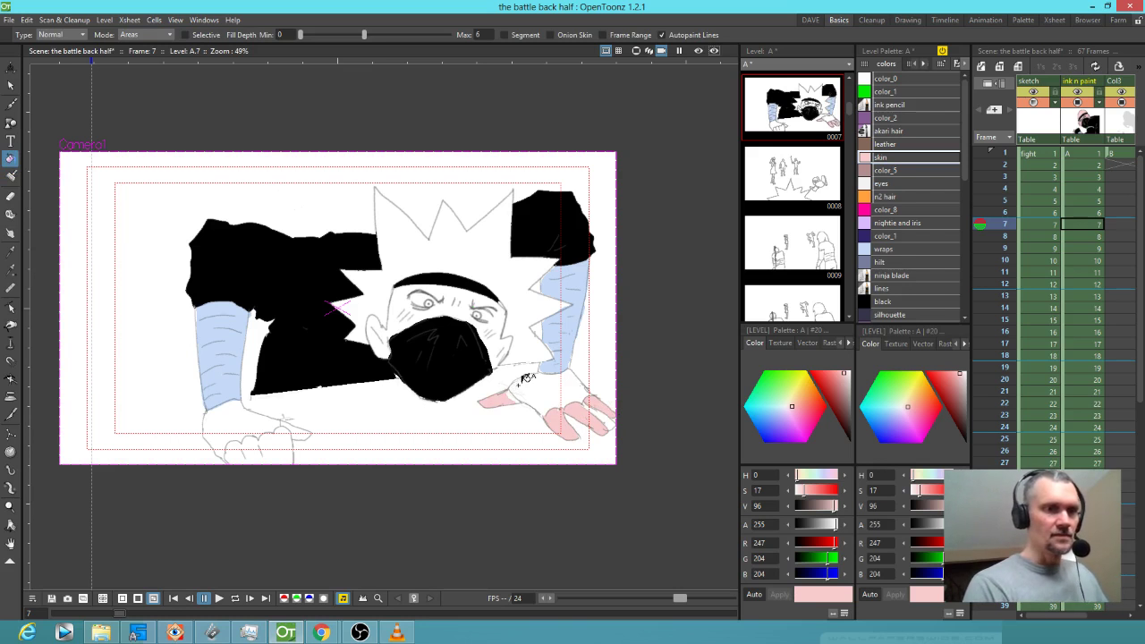
{"action": "left_click", "coordinate": [293, 452]}
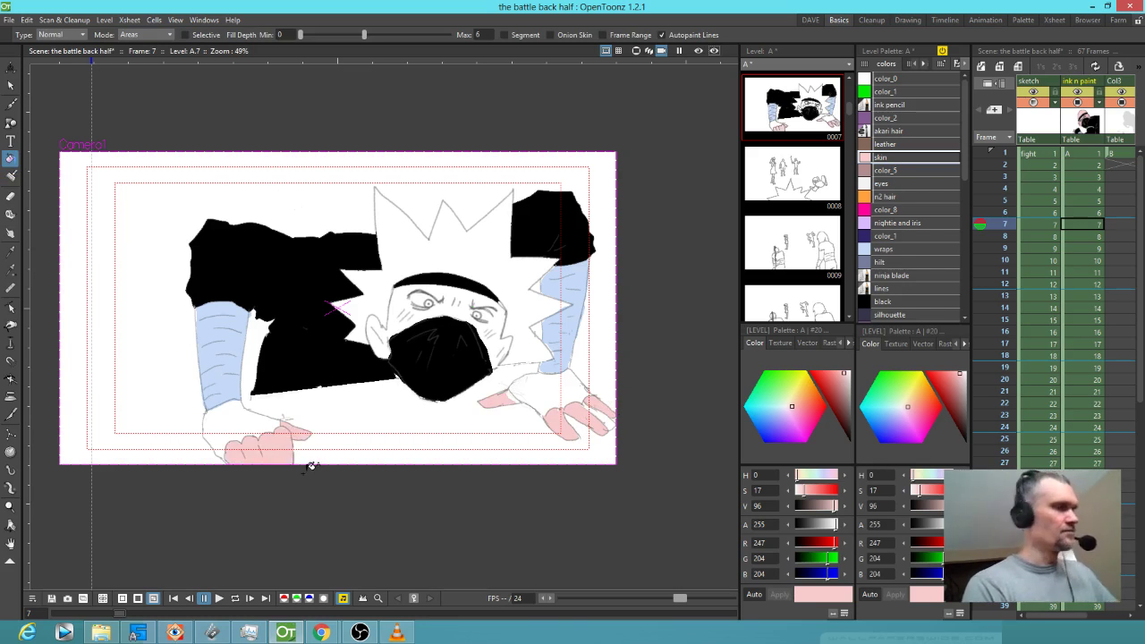
- Touch up the gaps in the right-hand thumb and fingers with skin, and in the lower forearm with wraps
{"action": "key", "text": "j"}
{"action": "scroll", "coordinate": [567, 404], "scroll_direction": "up", "scroll_amount": 3}
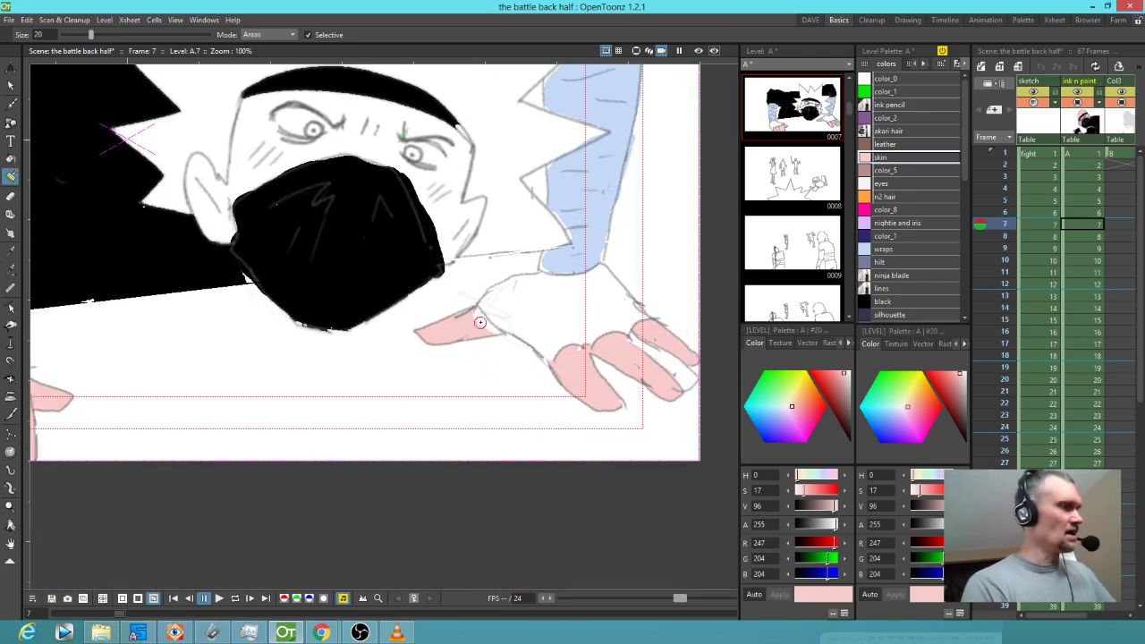
{"action": "left_click_drag", "start_coordinate": [475, 311], "coordinate": [494, 330]}
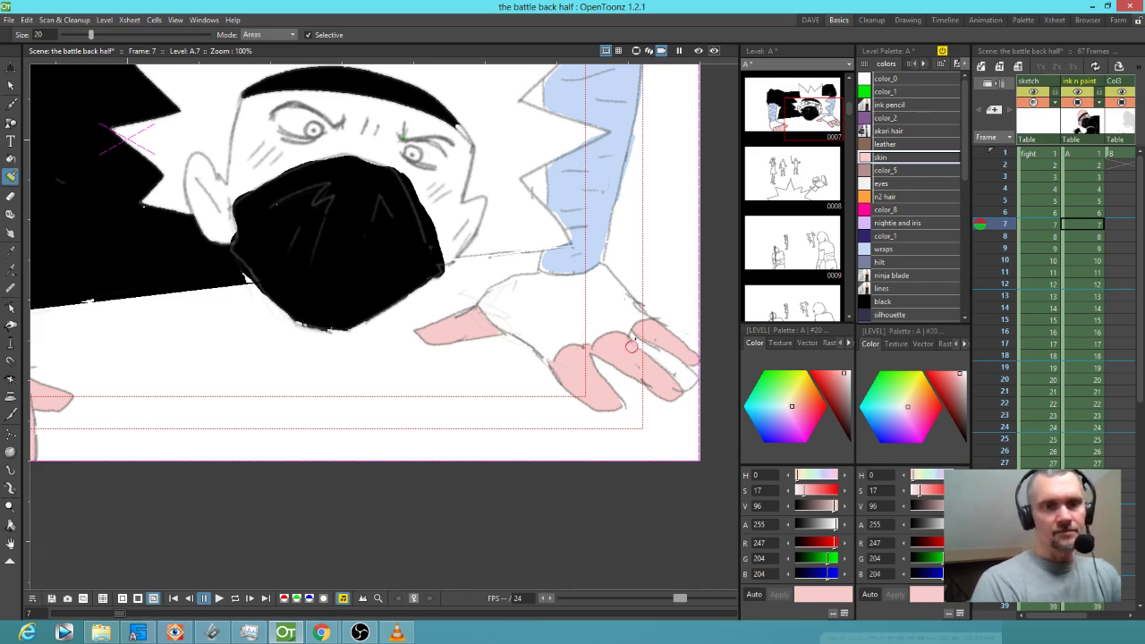
{"action": "left_click_drag", "start_coordinate": [662, 377], "coordinate": [575, 361]}
{"action": "mouse_move", "coordinate": [556, 316]}
{"action": "left_mouse_down"}
{"action": "mouse_move", "coordinate": [561, 349]}
{"action": "mouse_move", "coordinate": [581, 333]}
{"action": "mouse_move", "coordinate": [604, 368]}
{"action": "left_mouse_up"}
{"action": "left_click_drag", "start_coordinate": [468, 314], "coordinate": [528, 345]}
{"action": "left_click", "coordinate": [912, 252]}
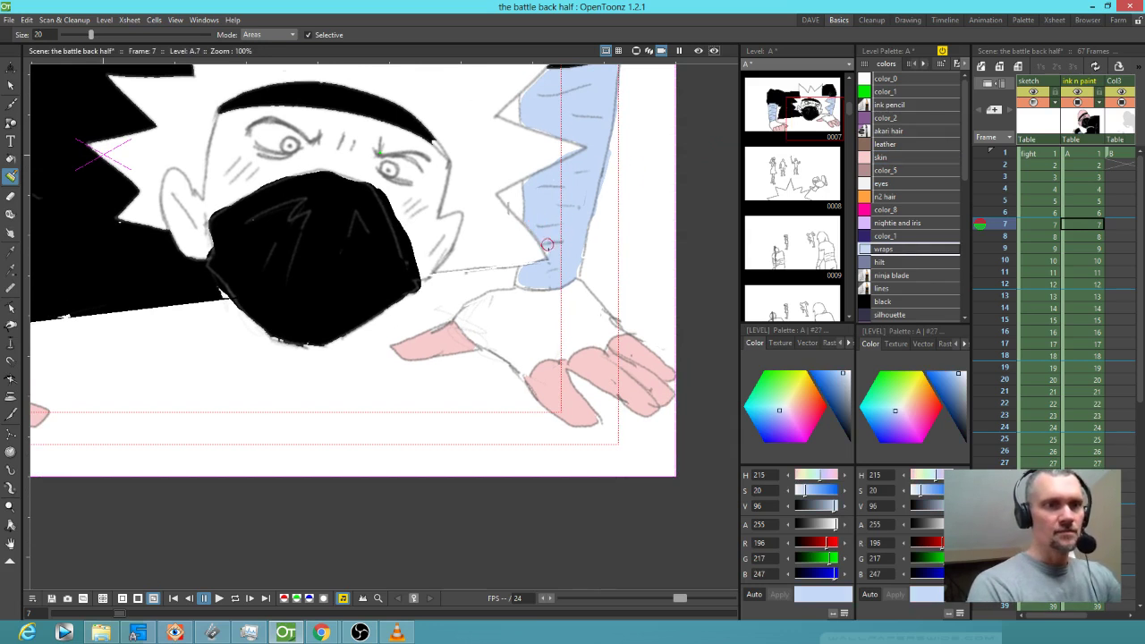
{"action": "mouse_move", "coordinate": [524, 272]}
{"action": "left_mouse_down"}
{"action": "mouse_move", "coordinate": [548, 284]}
{"action": "mouse_move", "coordinate": [573, 271]}
{"action": "left_mouse_up"}
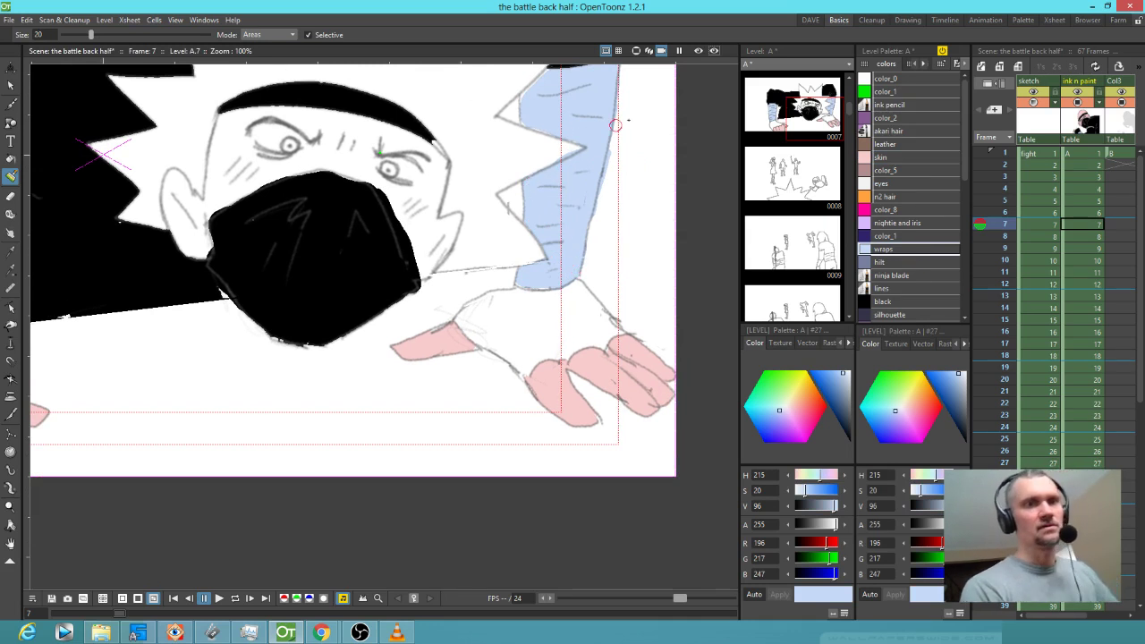
- Select the n2 hair colour and try to fill the spiky hair with it
{"action": "left_click", "coordinate": [900, 198]}
{"action": "key", "text": "f"}
{"action": "left_click", "coordinate": [493, 117]}
{"action": "key", "text": "ctrl+z"}
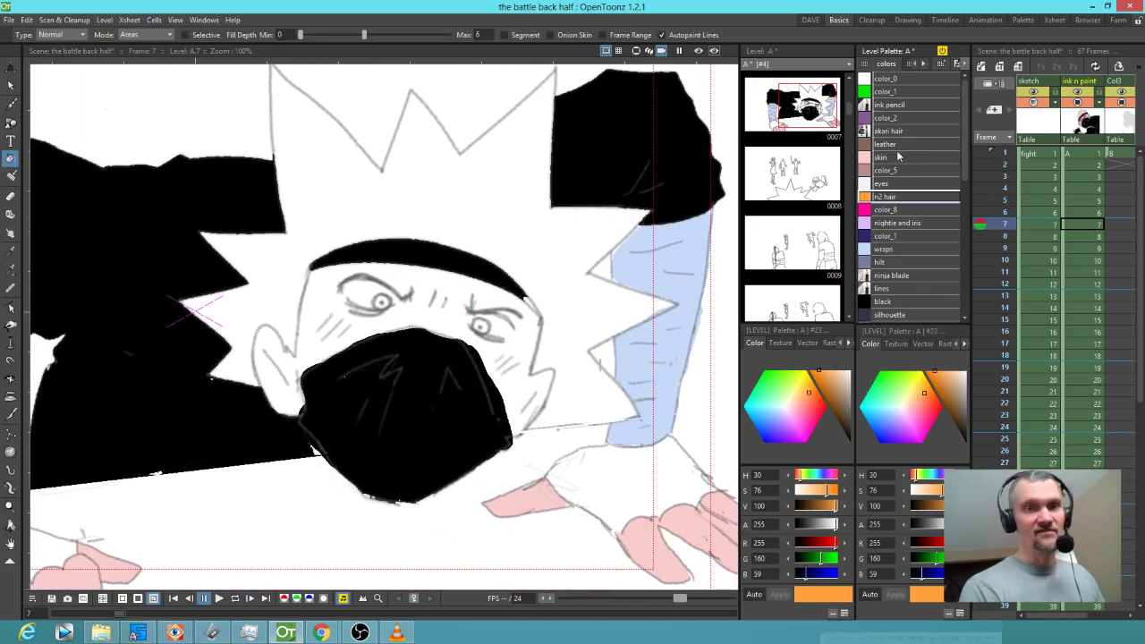
- Brush n2 hair along the lower right-hand spike, left-hand spikes and gaps between the top spikes, and fill the hair with it
{"action": "key", "text": "j"}
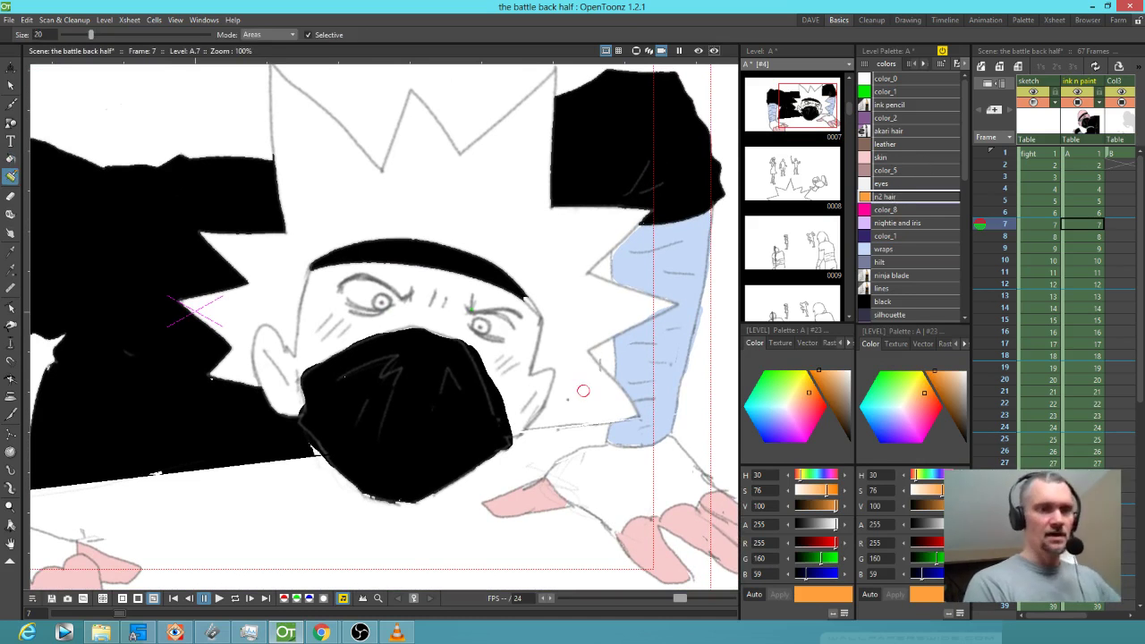
{"action": "mouse_move", "coordinate": [537, 425]}
{"action": "left_mouse_down"}
{"action": "mouse_move", "coordinate": [633, 415]}
{"action": "mouse_move", "coordinate": [579, 350]}
{"action": "left_mouse_up"}
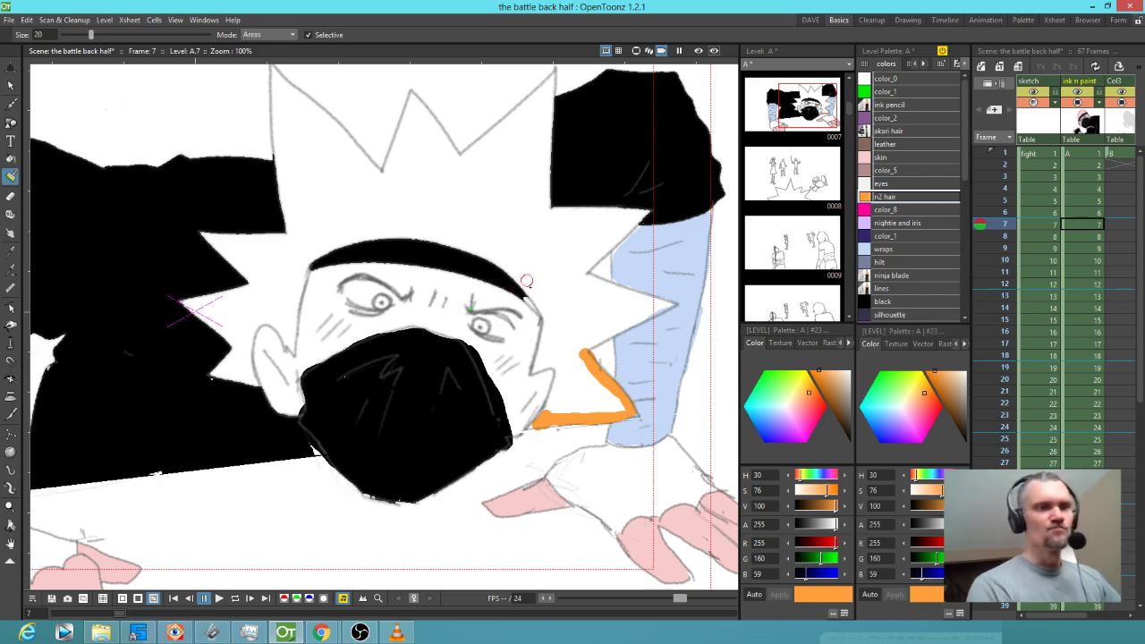
{"action": "mouse_move", "coordinate": [212, 372]}
{"action": "left_mouse_down"}
{"action": "mouse_move", "coordinate": [228, 400]}
{"action": "mouse_move", "coordinate": [240, 370]}
{"action": "left_mouse_up"}
{"action": "mouse_move", "coordinate": [170, 288]}
{"action": "left_mouse_down"}
{"action": "mouse_move", "coordinate": [227, 363]}
{"action": "mouse_move", "coordinate": [212, 218]}
{"action": "mouse_move", "coordinate": [223, 239]}
{"action": "mouse_move", "coordinate": [206, 251]}
{"action": "mouse_move", "coordinate": [228, 228]}
{"action": "mouse_move", "coordinate": [235, 284]}
{"action": "left_mouse_up"}
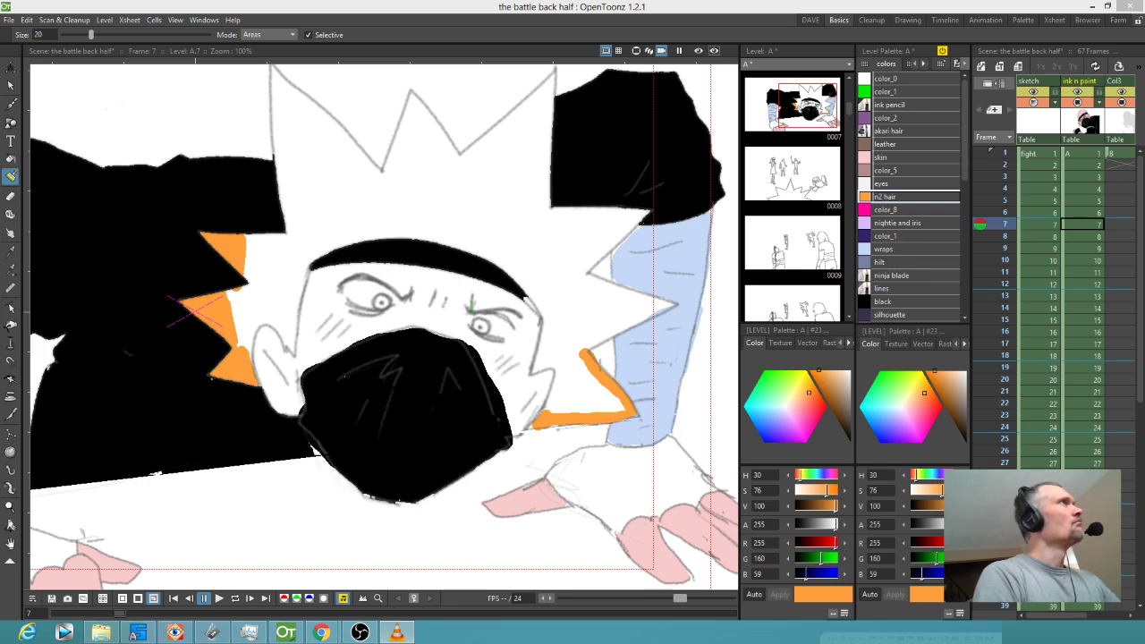
{"action": "key", "text": "alt+Tab"}
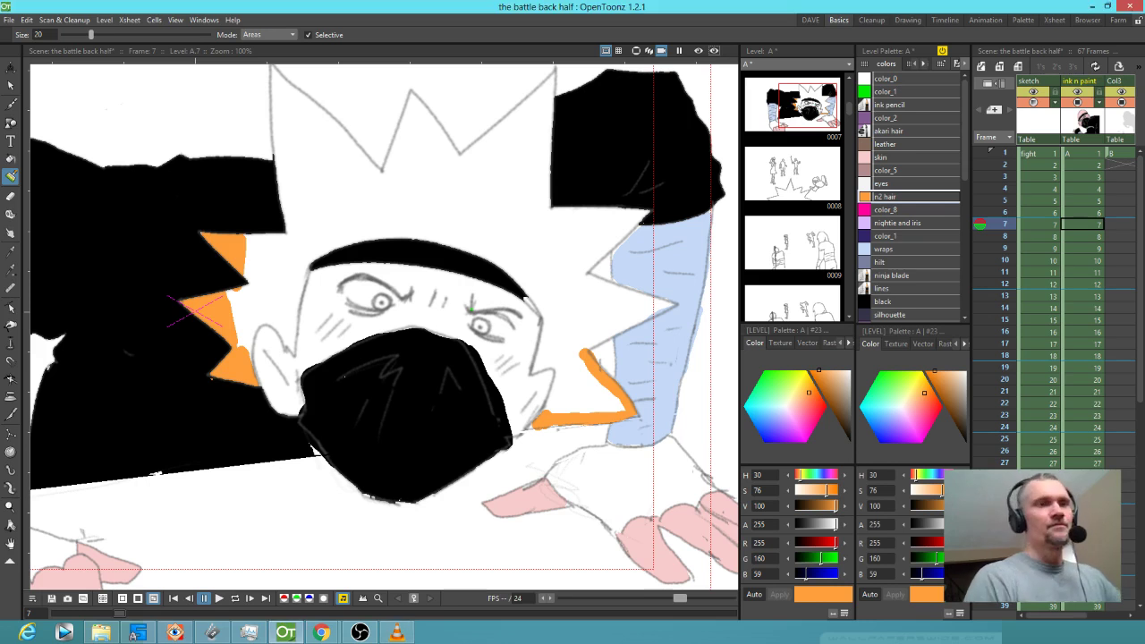
{"action": "left_click", "coordinate": [387, 175]}
{"action": "left_click", "coordinate": [461, 160]}
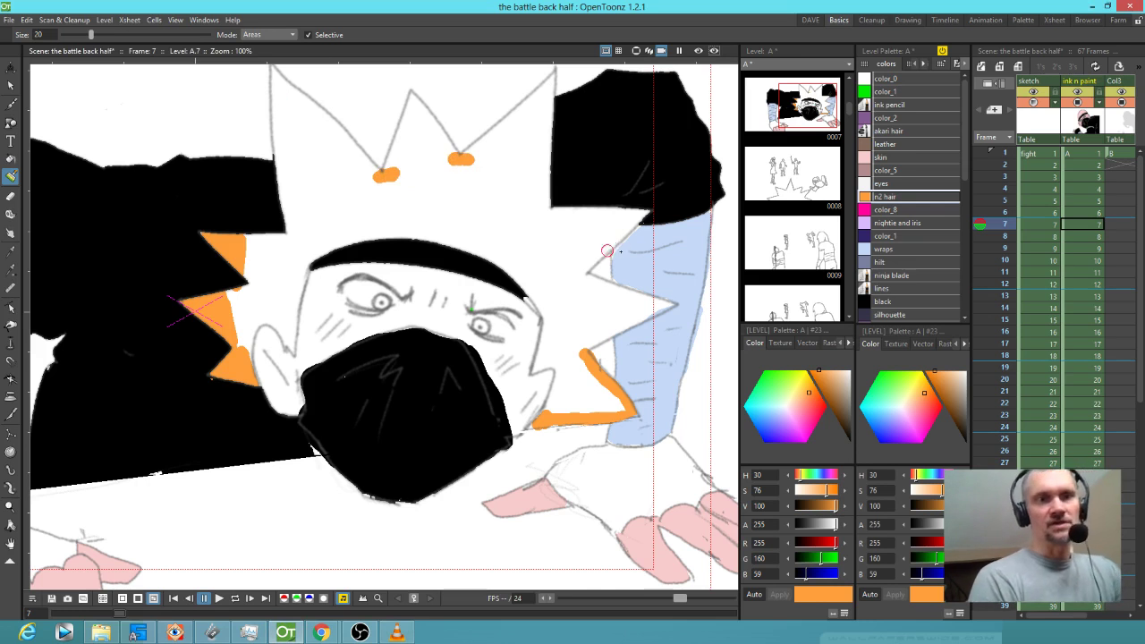
{"action": "key", "text": "f"}
{"action": "left_click", "coordinate": [564, 262]}
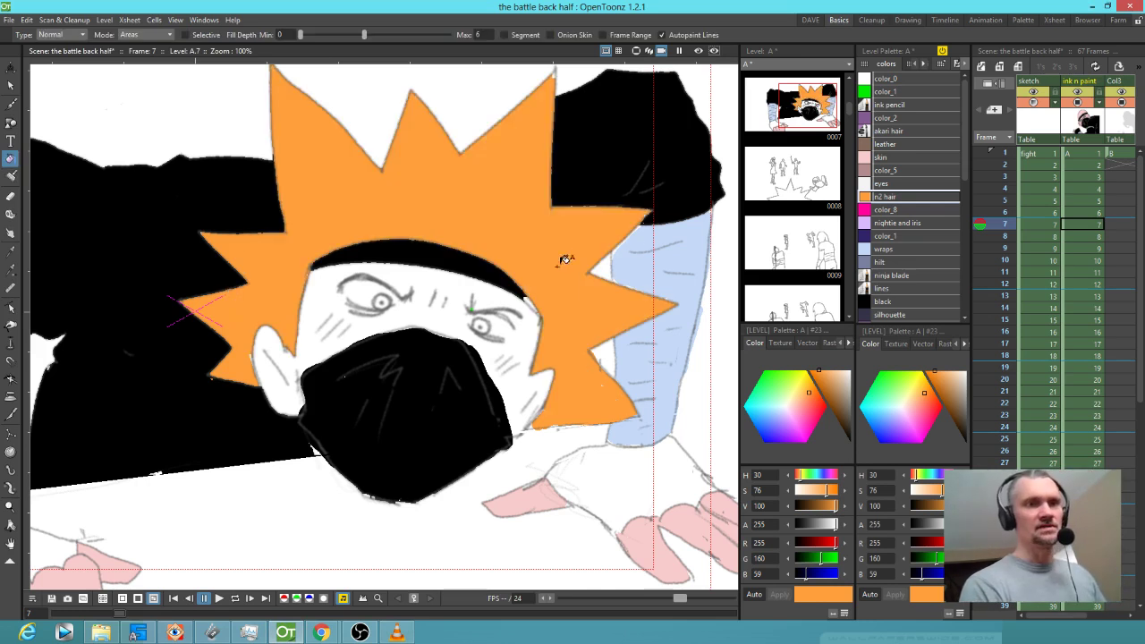
- Set the Fill tool's type to Freehand for the unpainted tip of the hair spike beside the right-hand sleeve
{"action": "scroll", "coordinate": [537, 134], "scroll_direction": "up", "scroll_amount": 3}
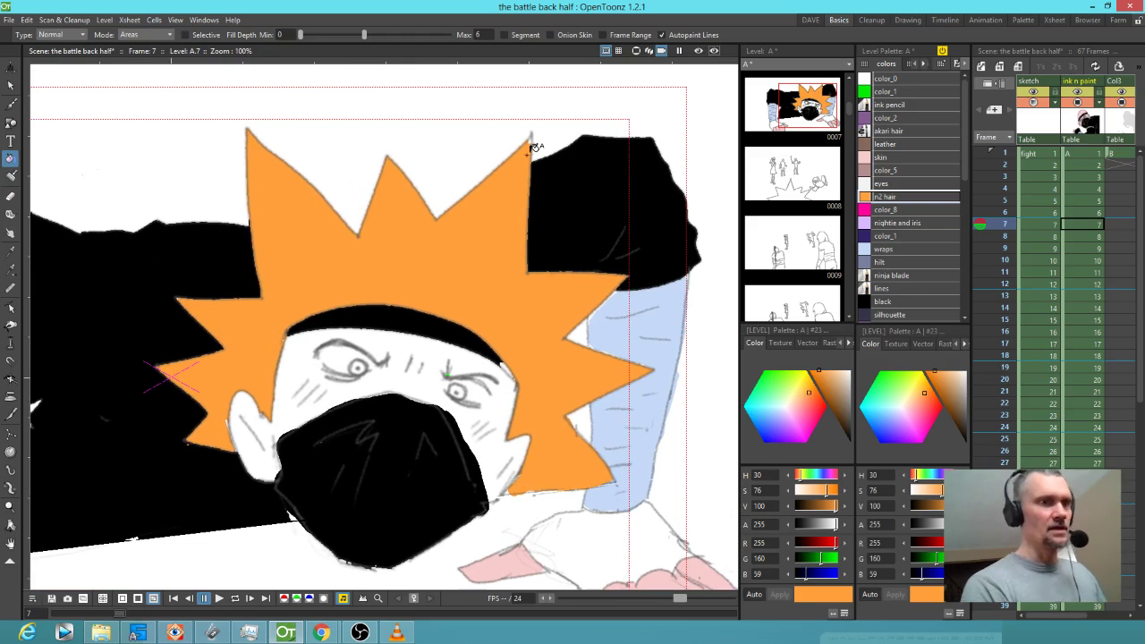
{"action": "key", "text": "b"}
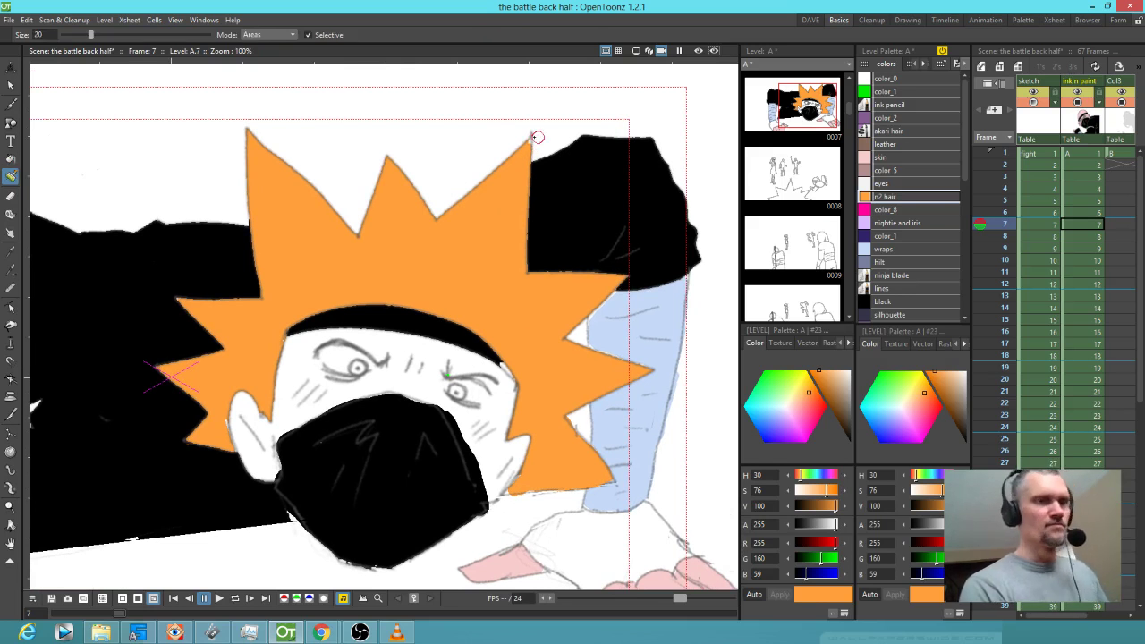
{"action": "key", "text": "f"}
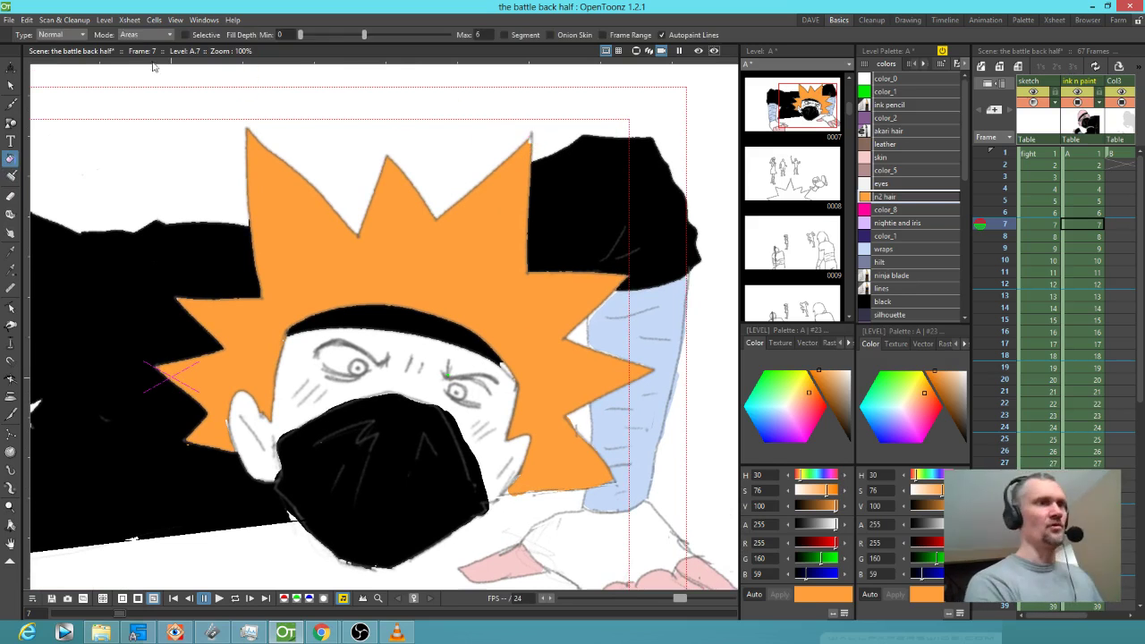
{"action": "left_click", "coordinate": [63, 34]}
{"action": "left_click", "coordinate": [53, 63]}
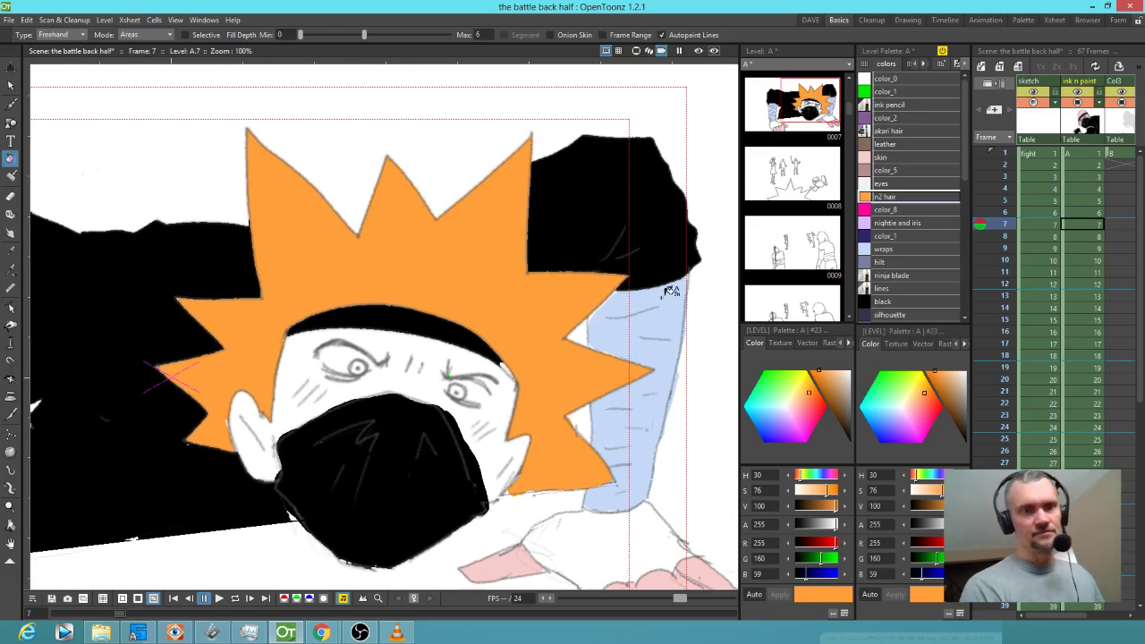
- Try to fill the forearm gap between the right-hand hair spike and the sleeve with wraps using the Freehand fill
{"action": "left_click", "coordinate": [899, 248]}
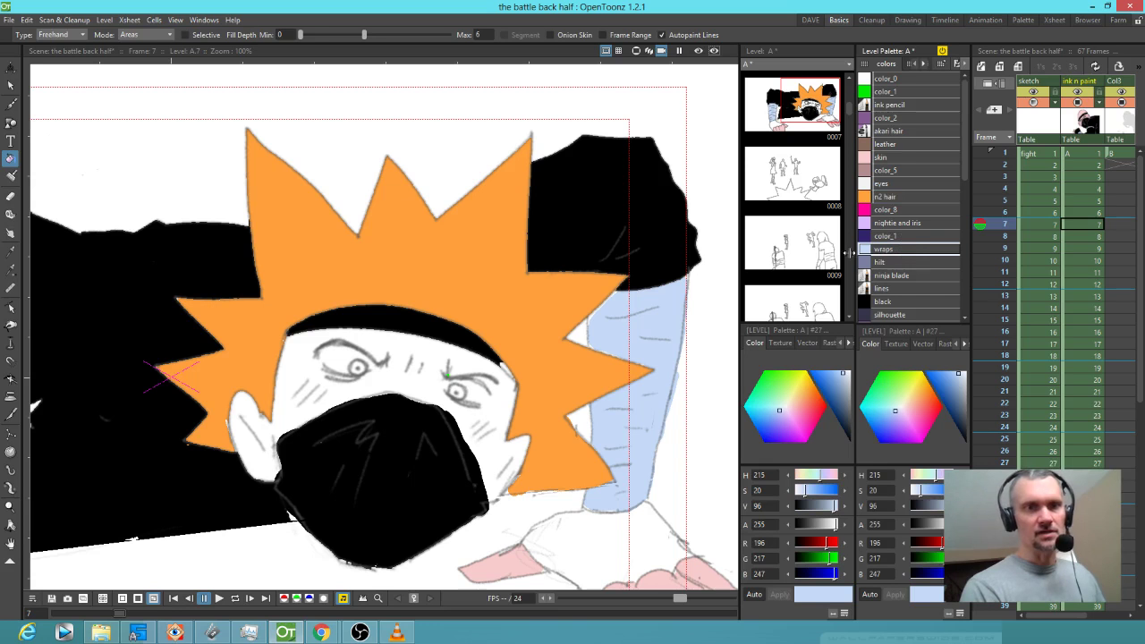
{"action": "left_click_drag", "start_coordinate": [597, 306], "coordinate": [618, 291]}
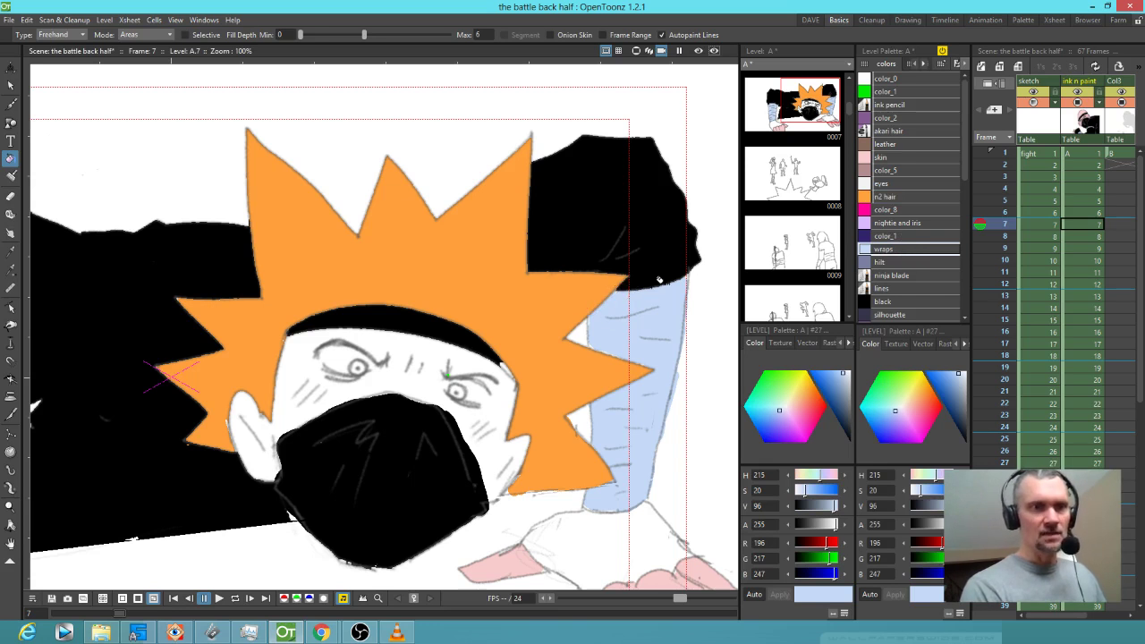
{"action": "mouse_move", "coordinate": [706, 247]}
{"action": "left_mouse_down"}
{"action": "mouse_move", "coordinate": [694, 273]}
{"action": "mouse_move", "coordinate": [712, 253]}
{"action": "left_mouse_up"}
{"action": "mouse_move", "coordinate": [637, 352]}
{"action": "left_mouse_down"}
{"action": "mouse_move", "coordinate": [596, 332]}
{"action": "mouse_move", "coordinate": [643, 328]}
{"action": "left_mouse_up"}
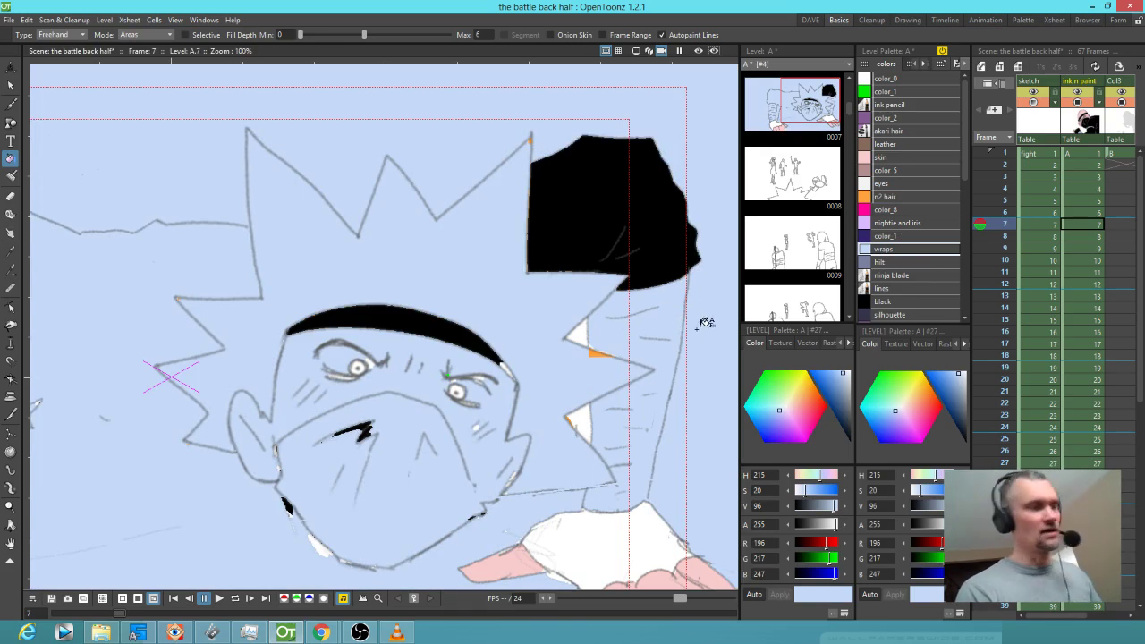
- Try to undo the fills that flooded frame 7 of the ink n paint column with the wraps colour
{"action": "left_click", "coordinate": [1085, 213]}
{"action": "left_click", "coordinate": [1087, 226]}
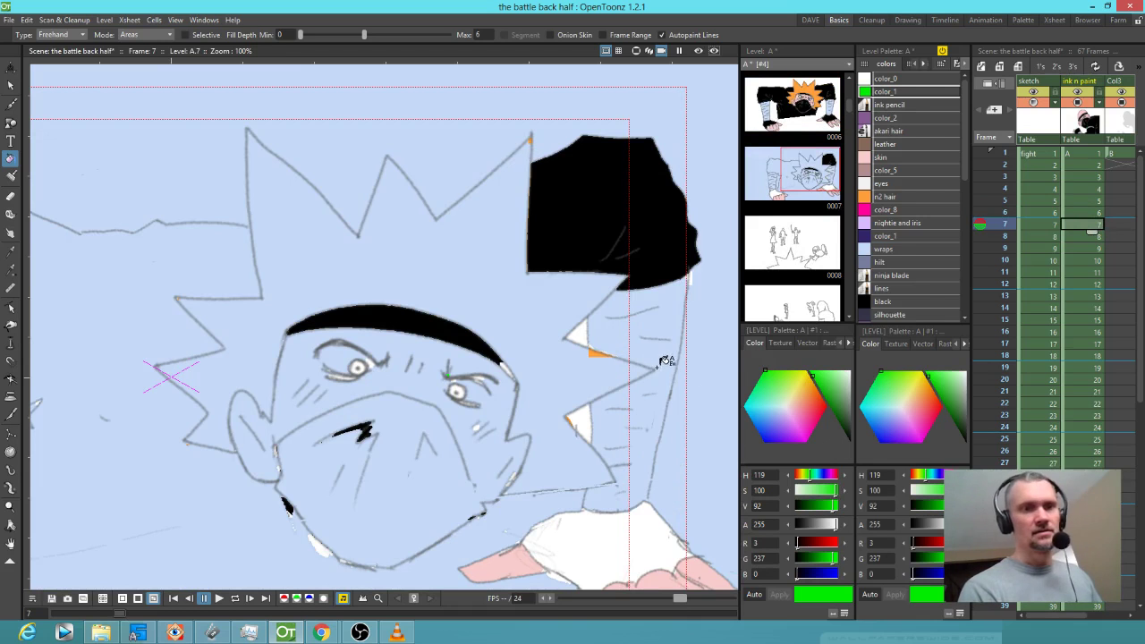
{"action": "left_click", "coordinate": [1087, 236]}
{"action": "left_click", "coordinate": [1087, 226]}
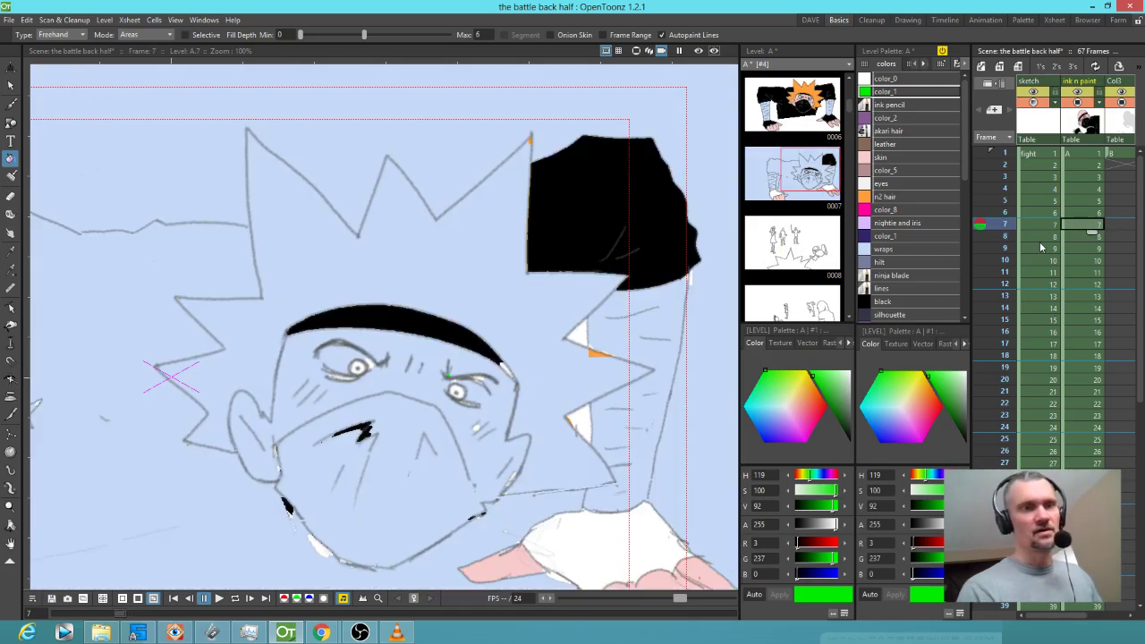
{"action": "scroll", "coordinate": [544, 256], "scroll_direction": "down", "scroll_amount": 3}
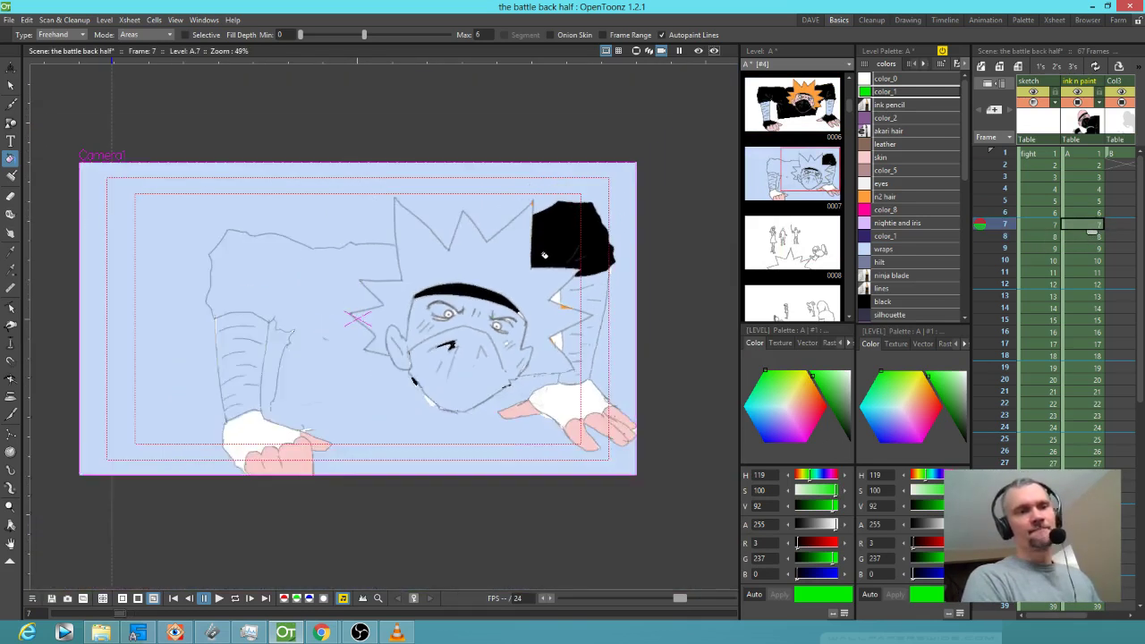
{"action": "left_click_drag", "start_coordinate": [549, 257], "coordinate": [589, 232]}
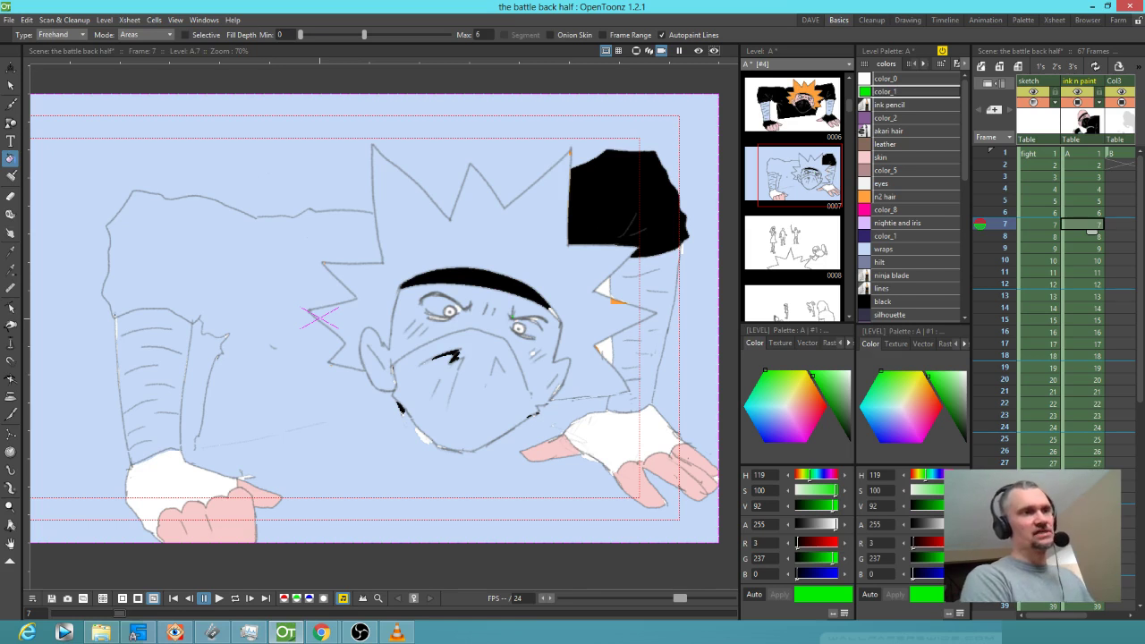
{"action": "left_click", "coordinate": [29, 21]}
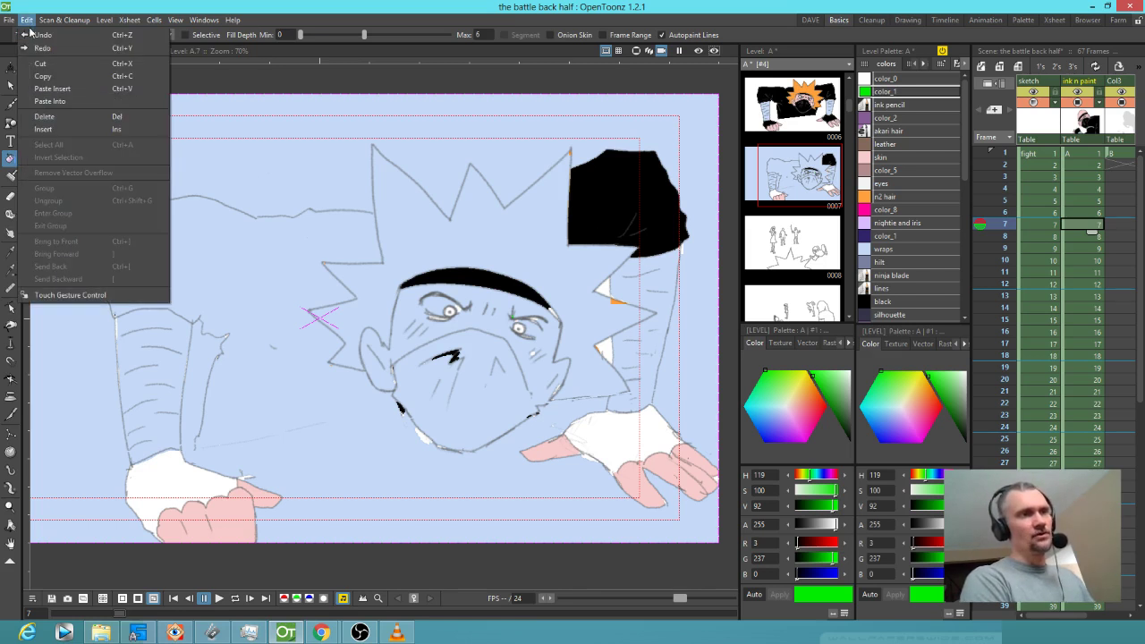
{"action": "left_click", "coordinate": [33, 35]}
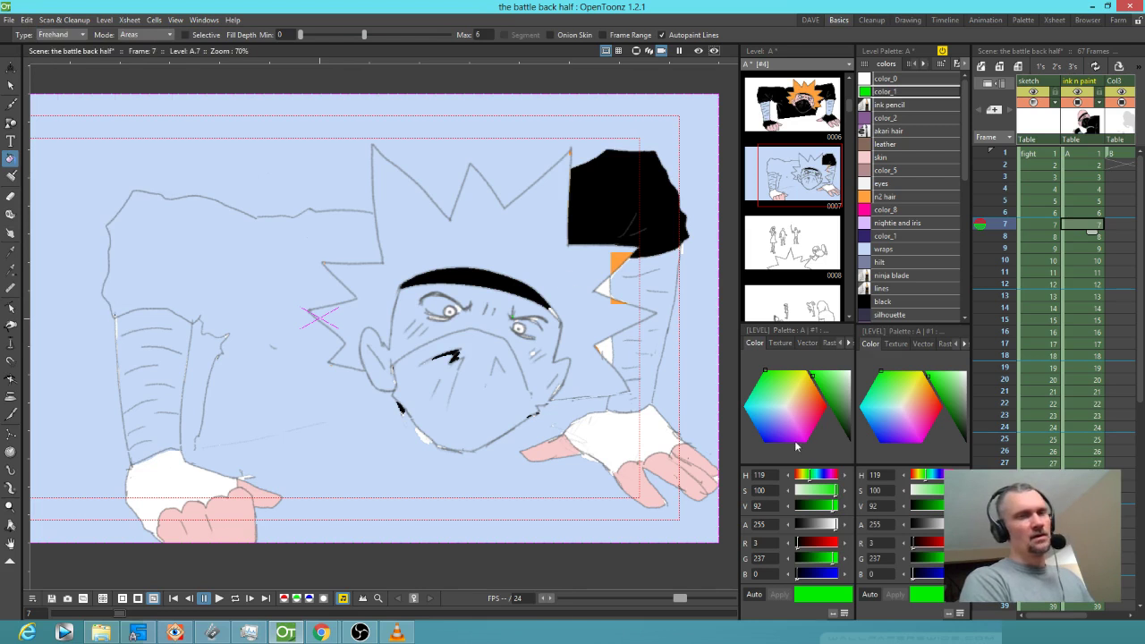
{"action": "scroll", "coordinate": [671, 301], "scroll_direction": "up", "scroll_amount": 3}
{"action": "scroll", "coordinate": [672, 304], "scroll_direction": "down", "scroll_amount": 2}
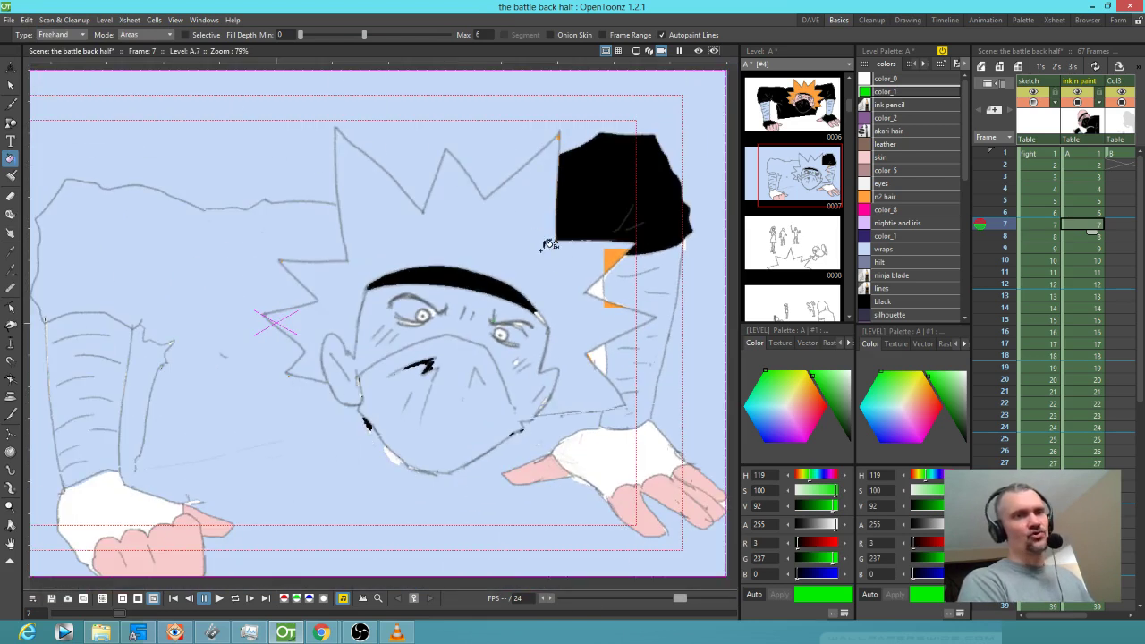
{"action": "left_click", "coordinate": [26, 20]}
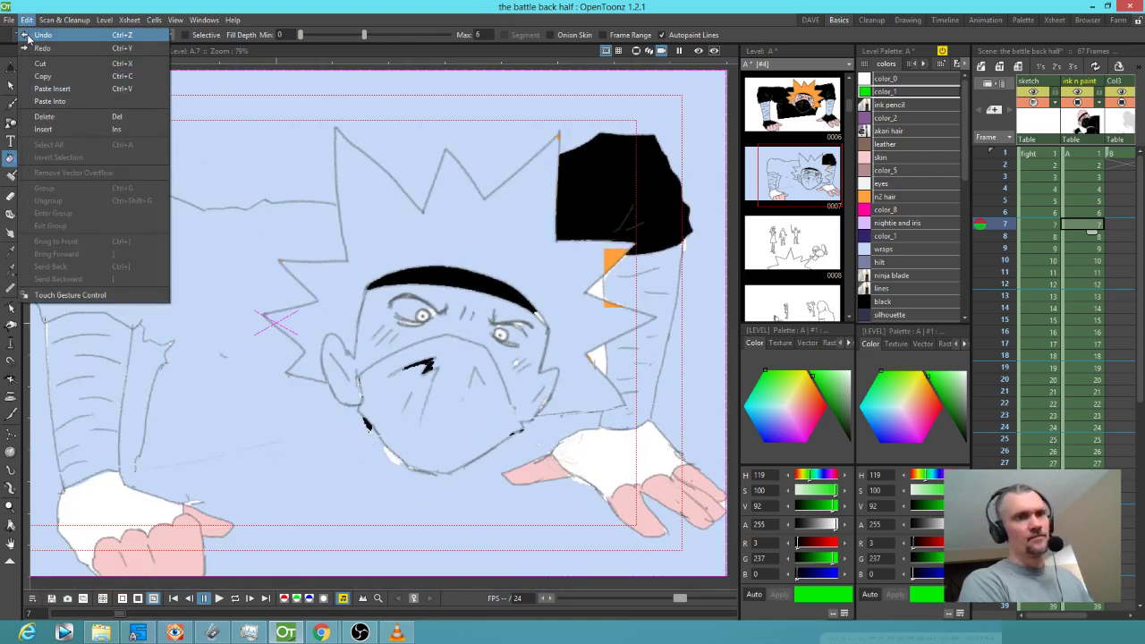
{"action": "left_click", "coordinate": [32, 36]}
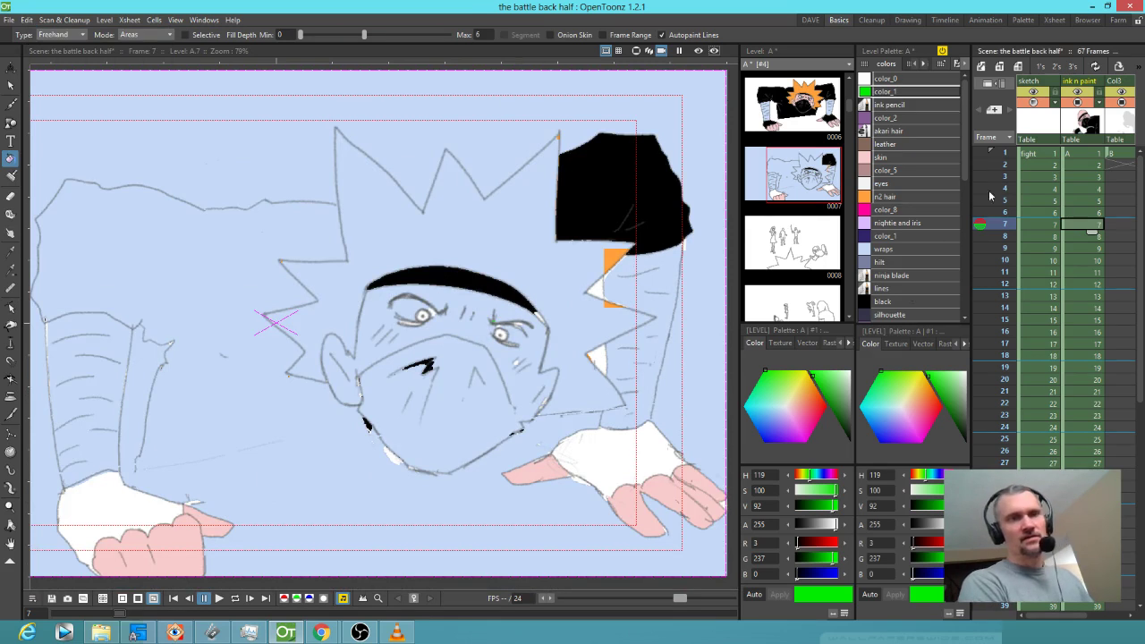
- Save the scene and all levels, reopen the scene from the recent scene files, and return to frame 7 of ink n paint
{"action": "left_click", "coordinate": [9, 20]}
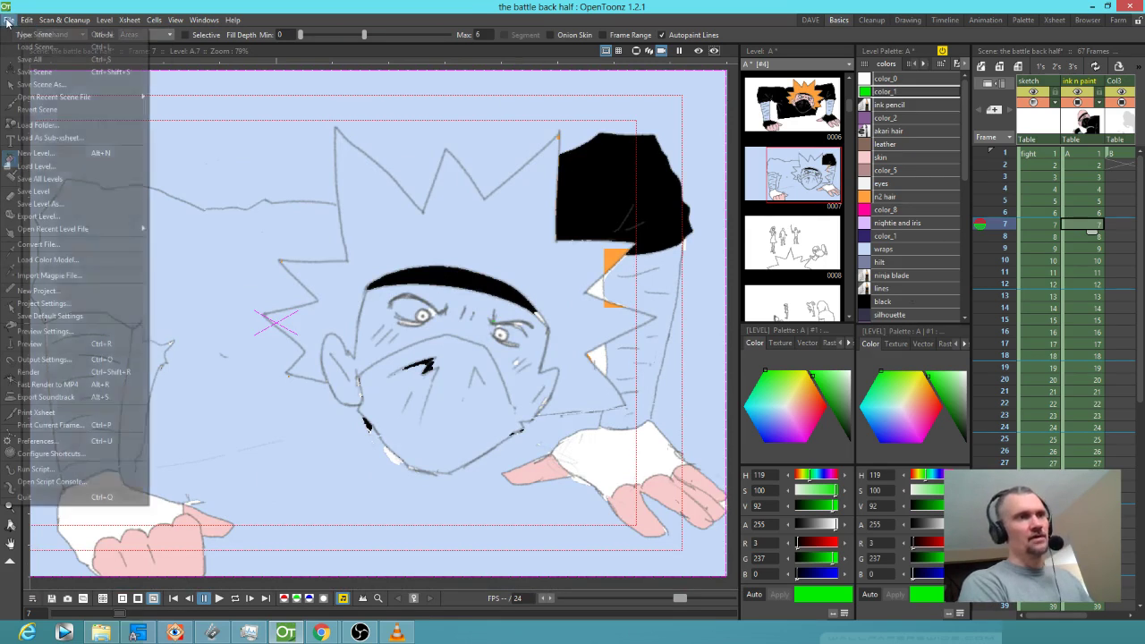
{"action": "left_click", "coordinate": [28, 60]}
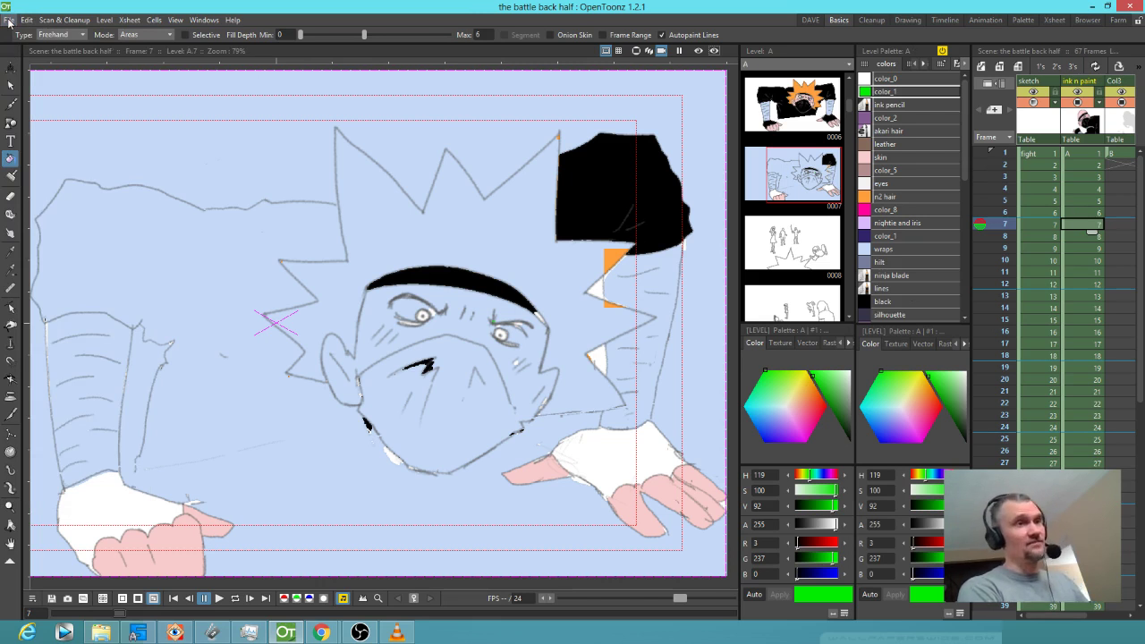
{"action": "left_click", "coordinate": [8, 20]}
{"action": "mouse_move", "coordinate": [45, 97]}
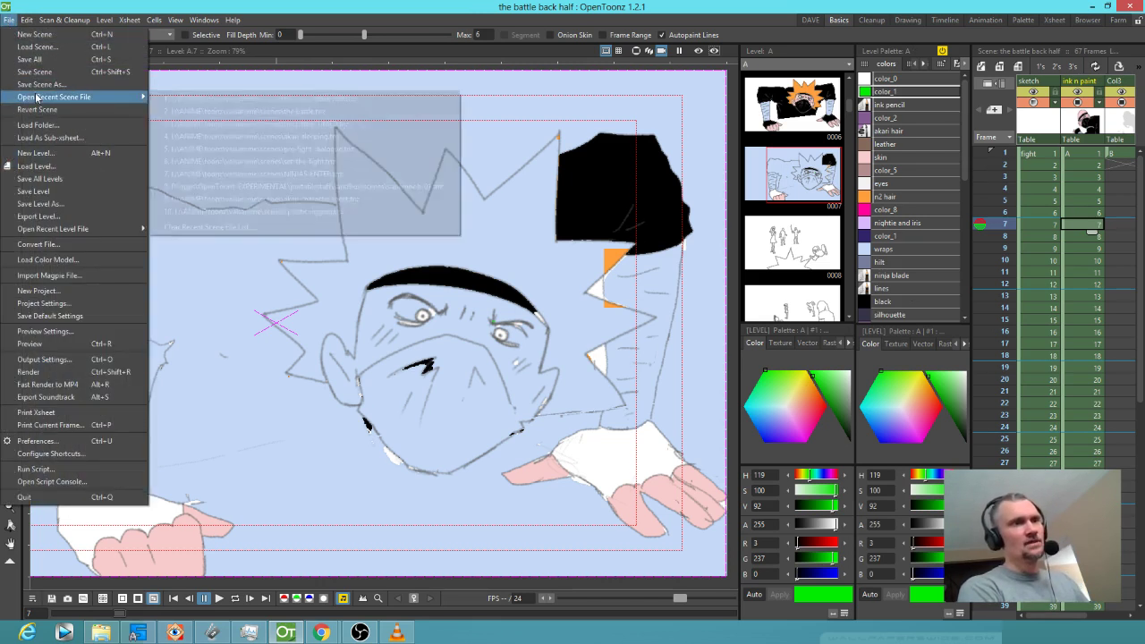
{"action": "left_click", "coordinate": [327, 100]}
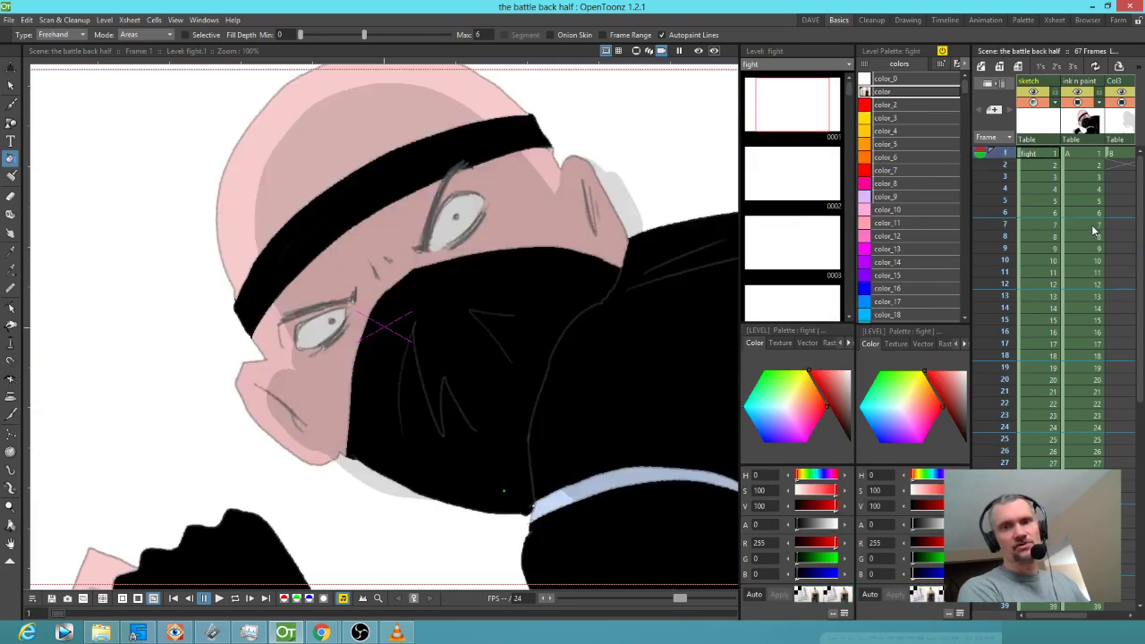
{"action": "left_click", "coordinate": [1092, 226]}
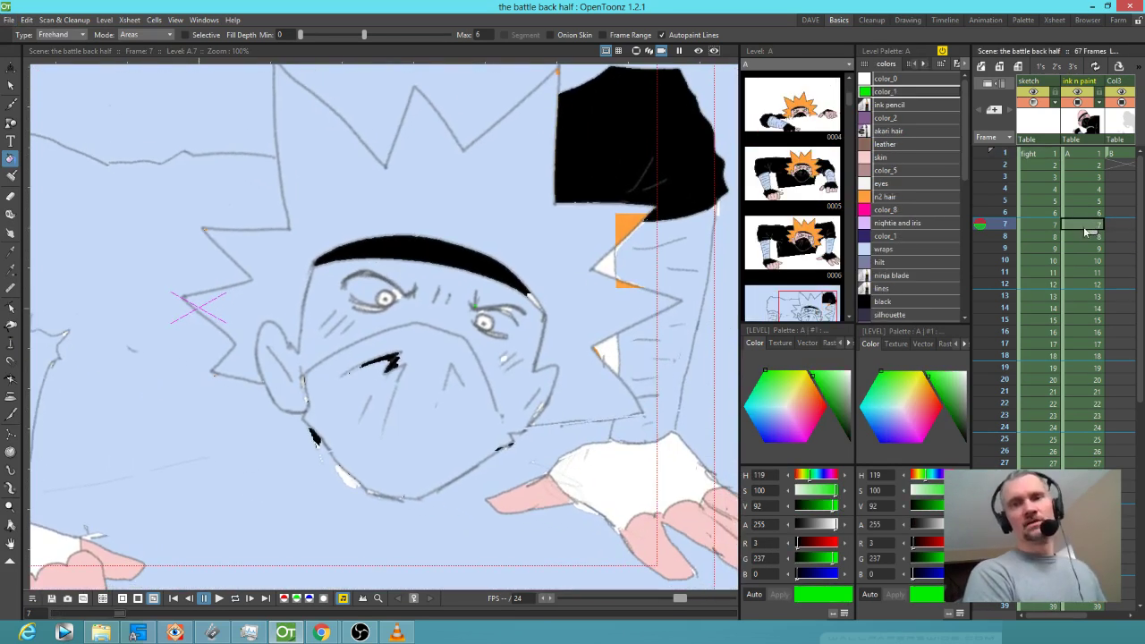
- Compare the flooded frame 7 with the finished frame 6 in the ink n paint column
{"action": "left_click", "coordinate": [1085, 213]}
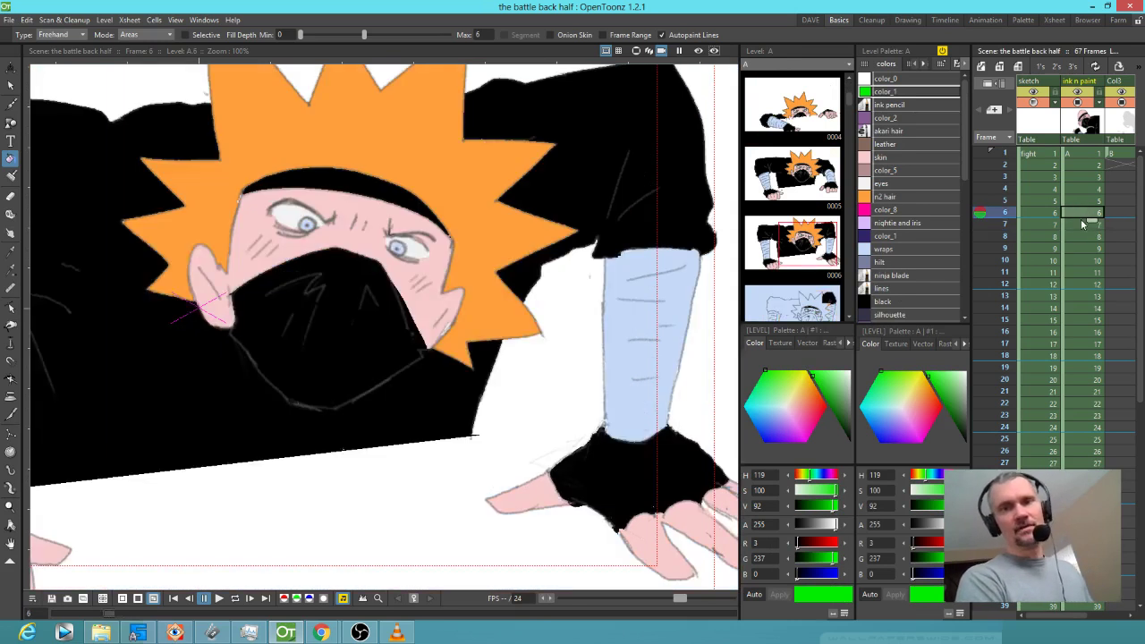
{"action": "left_click", "coordinate": [1083, 225]}
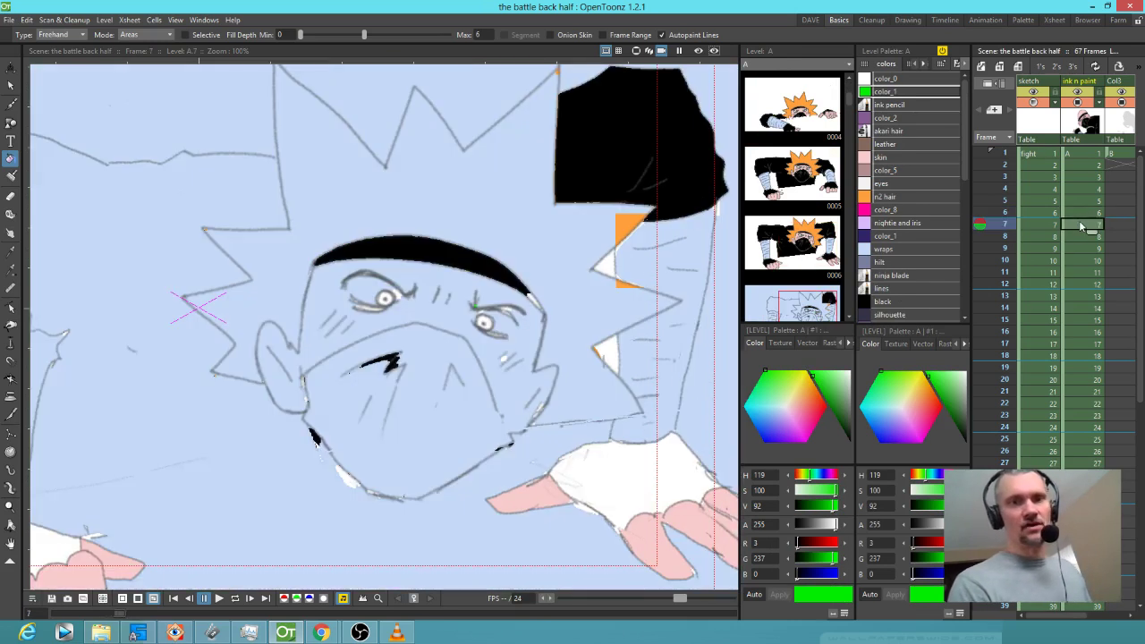
{"action": "left_click", "coordinate": [893, 303]}
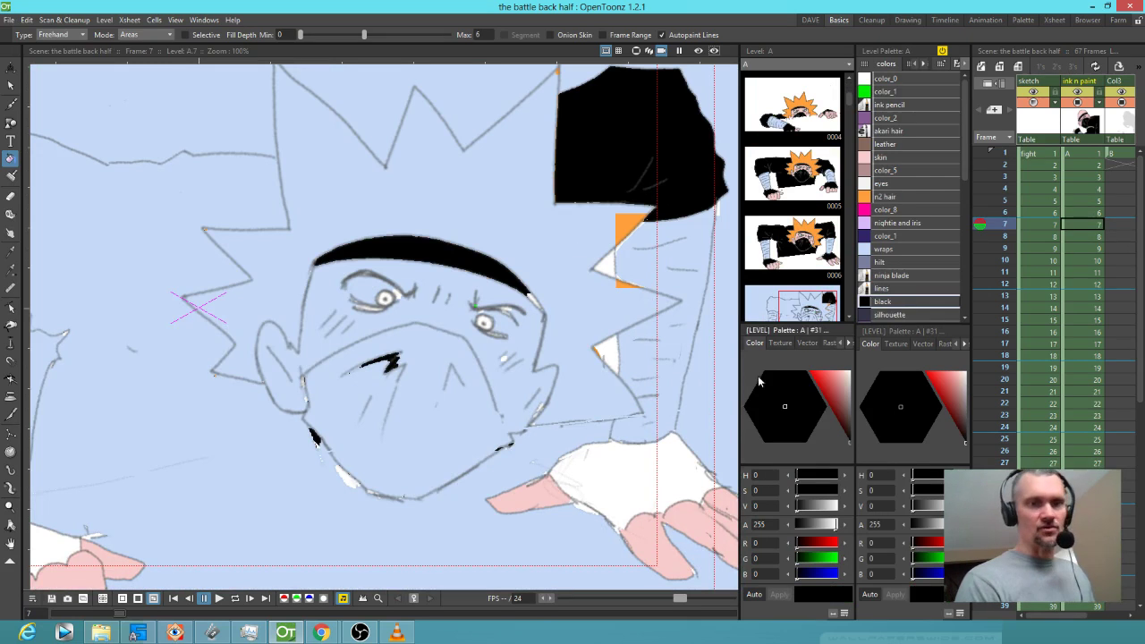
{"action": "left_click", "coordinate": [892, 197]}
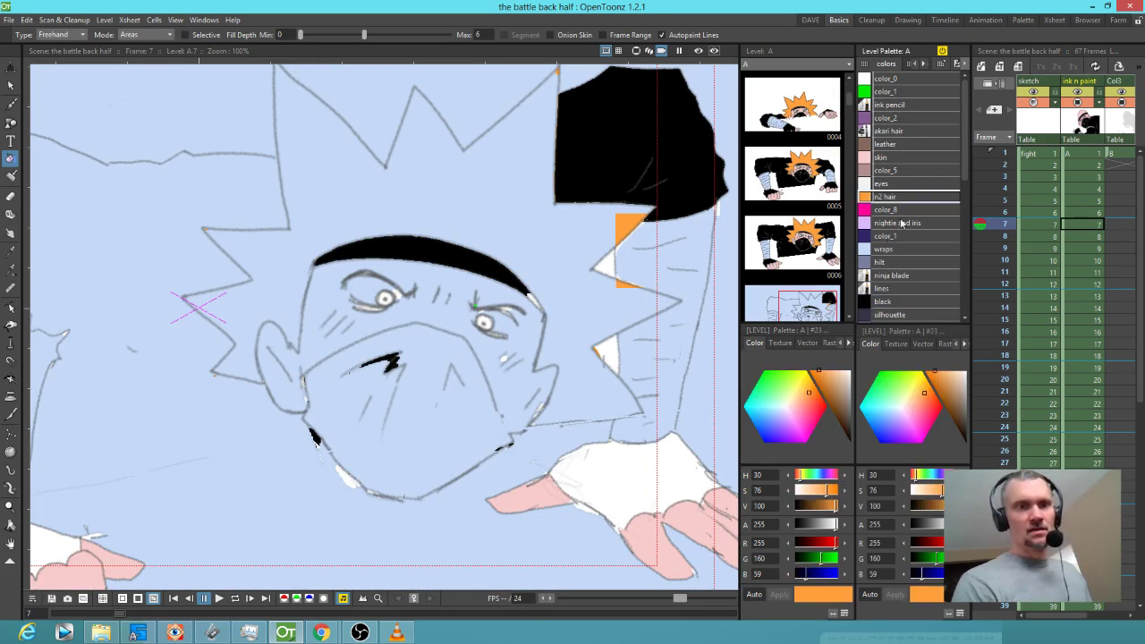
{"action": "left_click_drag", "start_coordinate": [549, 391], "coordinate": [685, 343]}
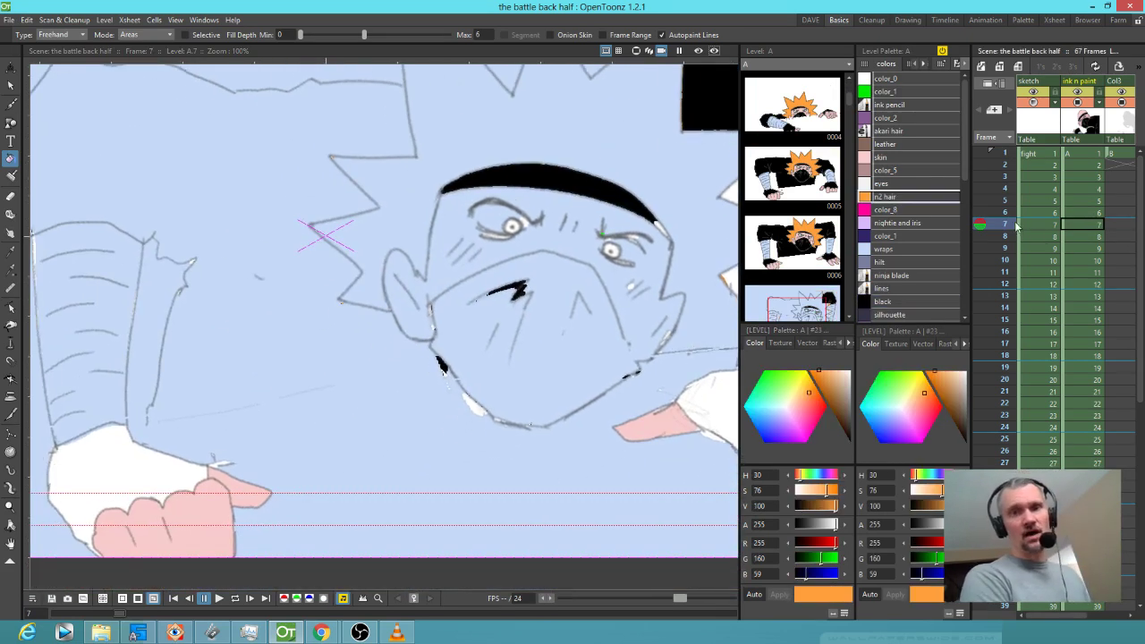
{"action": "key", "text": "comma"}
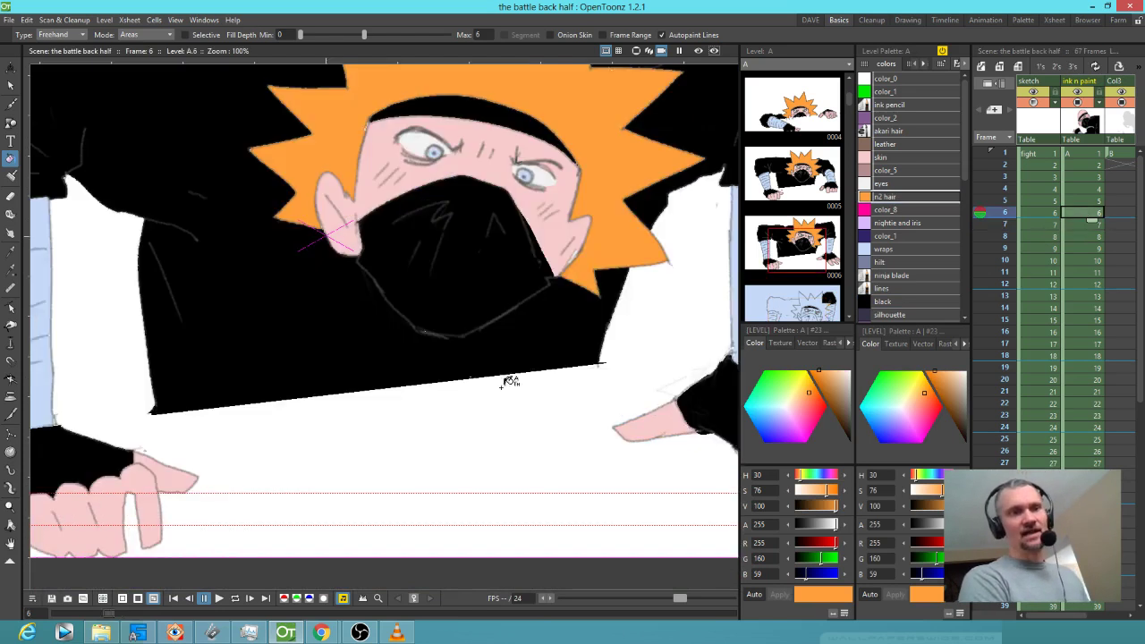
{"action": "left_click", "coordinate": [1065, 225]}
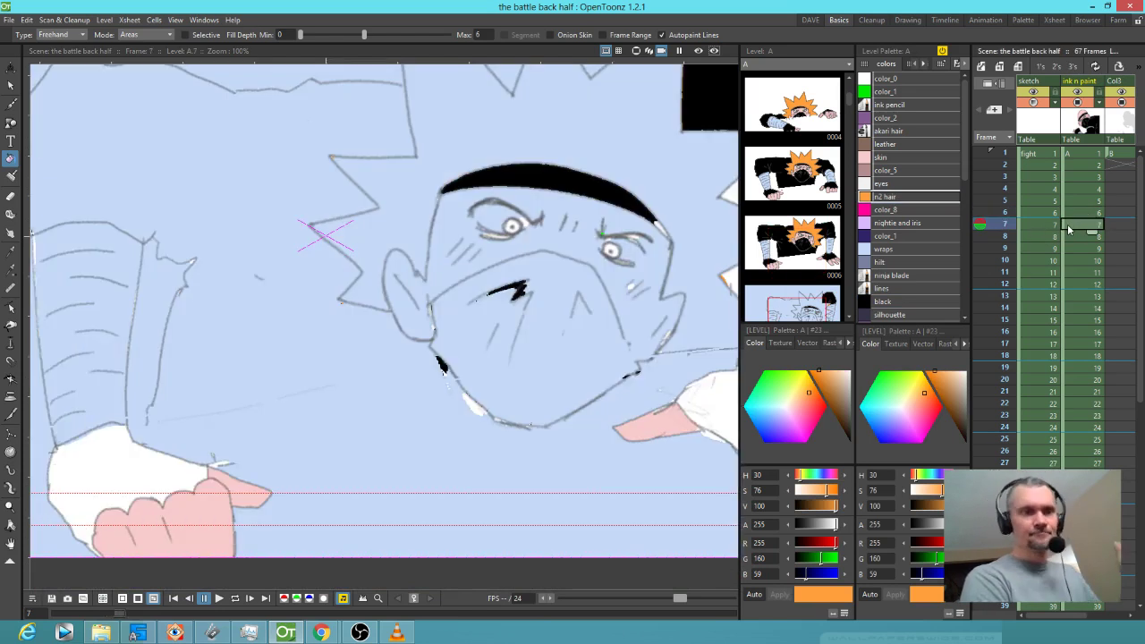
- Clear the flooded wraps colour from frame 7 with a Normal fill of color_0, and check the drawing against frame 6 with onion skin
{"action": "left_click", "coordinate": [901, 78]}
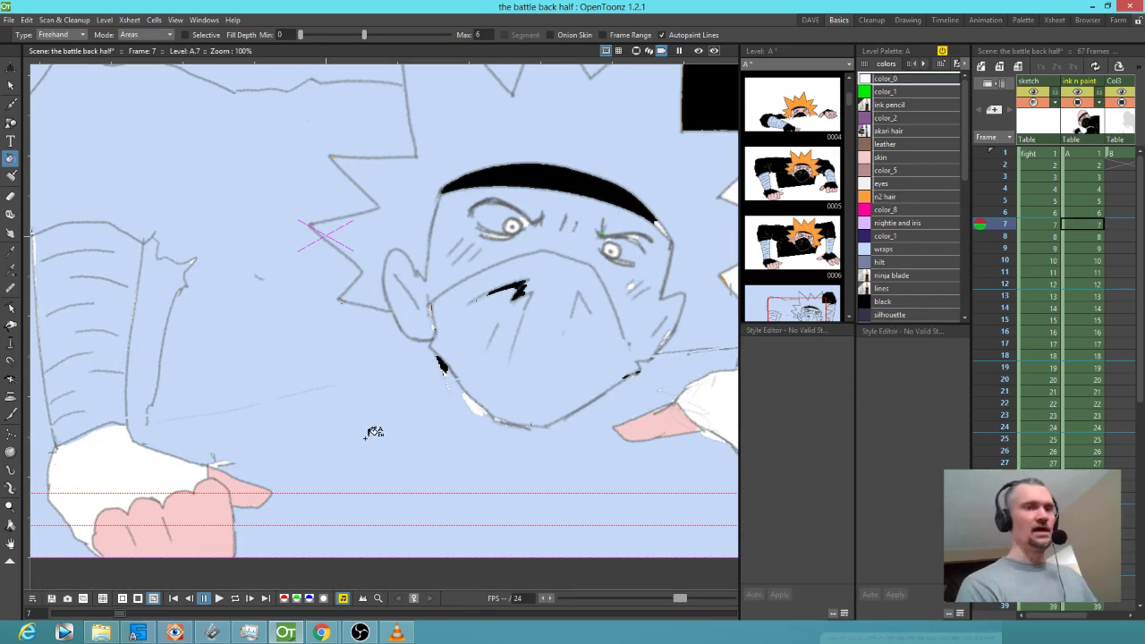
{"action": "left_click", "coordinate": [70, 34]}
{"action": "left_click", "coordinate": [50, 45]}
{"action": "left_click", "coordinate": [394, 433]}
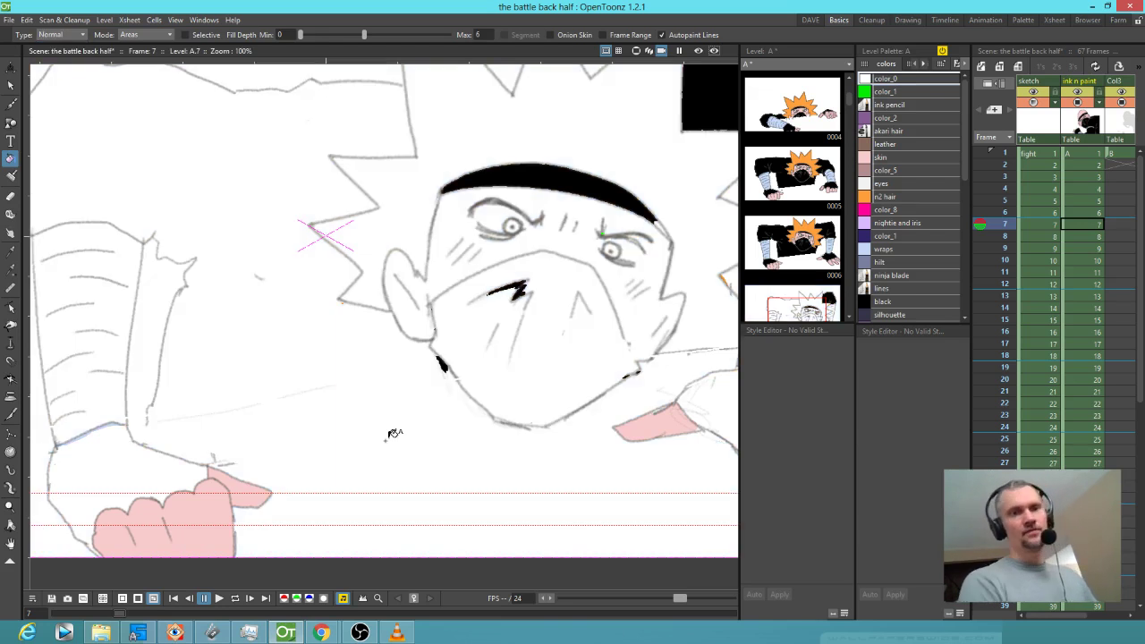
{"action": "scroll", "coordinate": [438, 453], "scroll_direction": "down", "scroll_amount": 3}
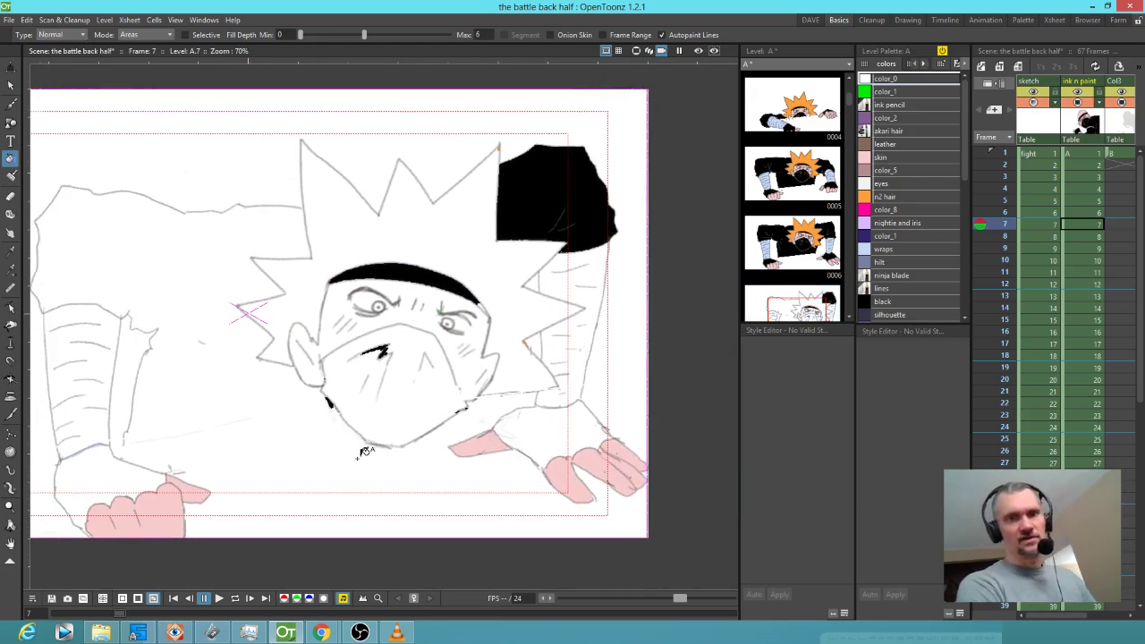
{"action": "left_click", "coordinate": [981, 215]}
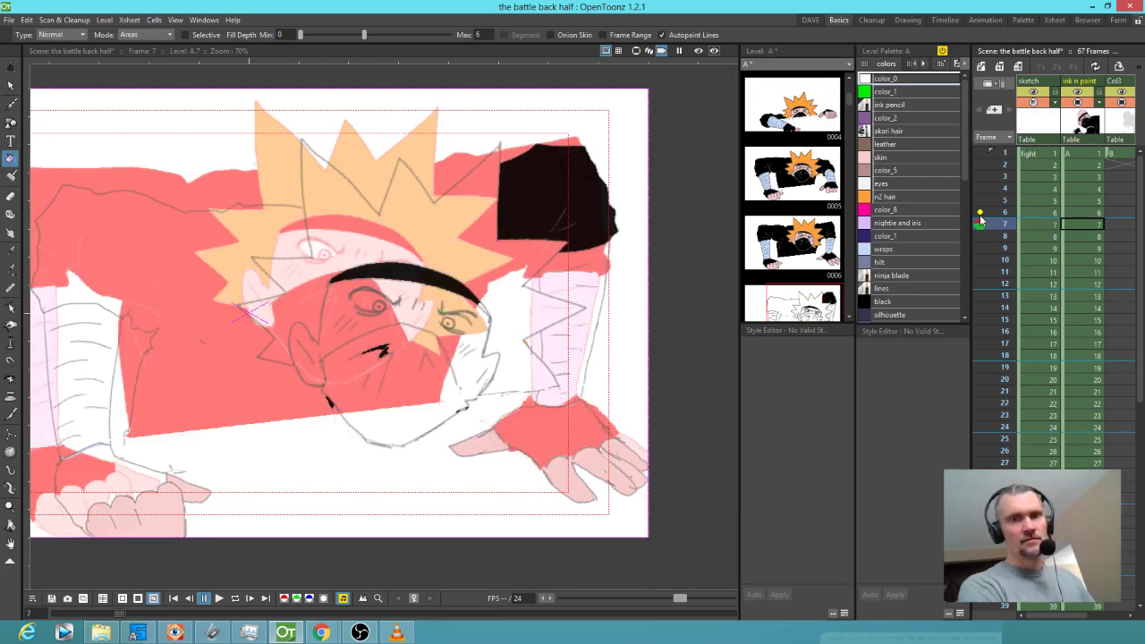
{"action": "left_click", "coordinate": [981, 216]}
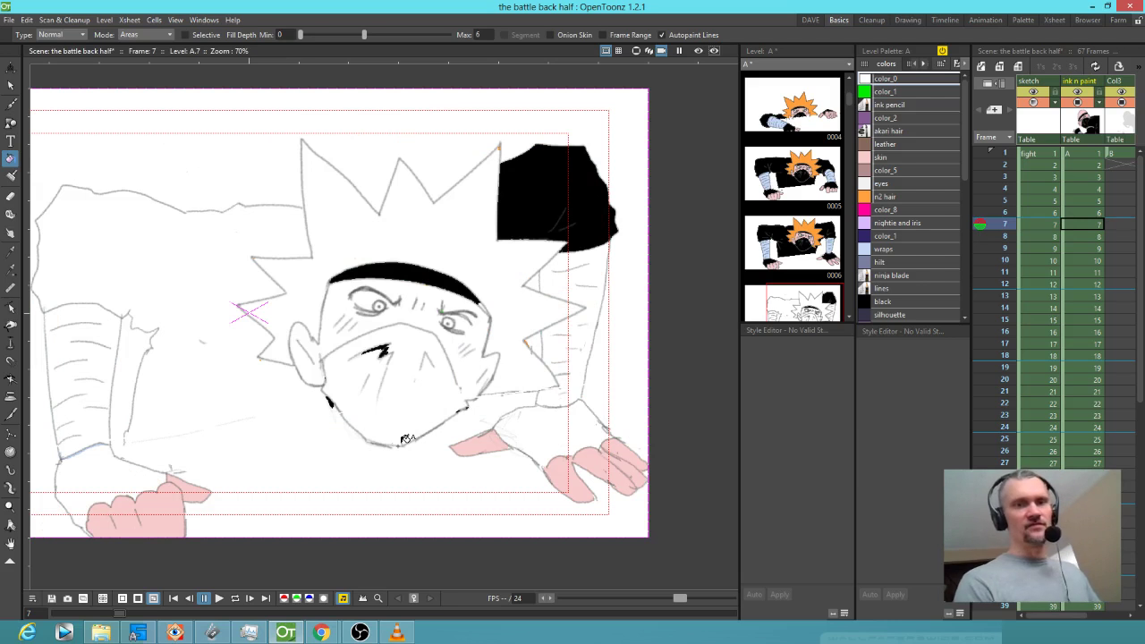
- Fill both fingerless gloves with black and brush black over the unpainted gaps along the right-hand glove's edges
{"action": "left_click", "coordinate": [904, 248]}
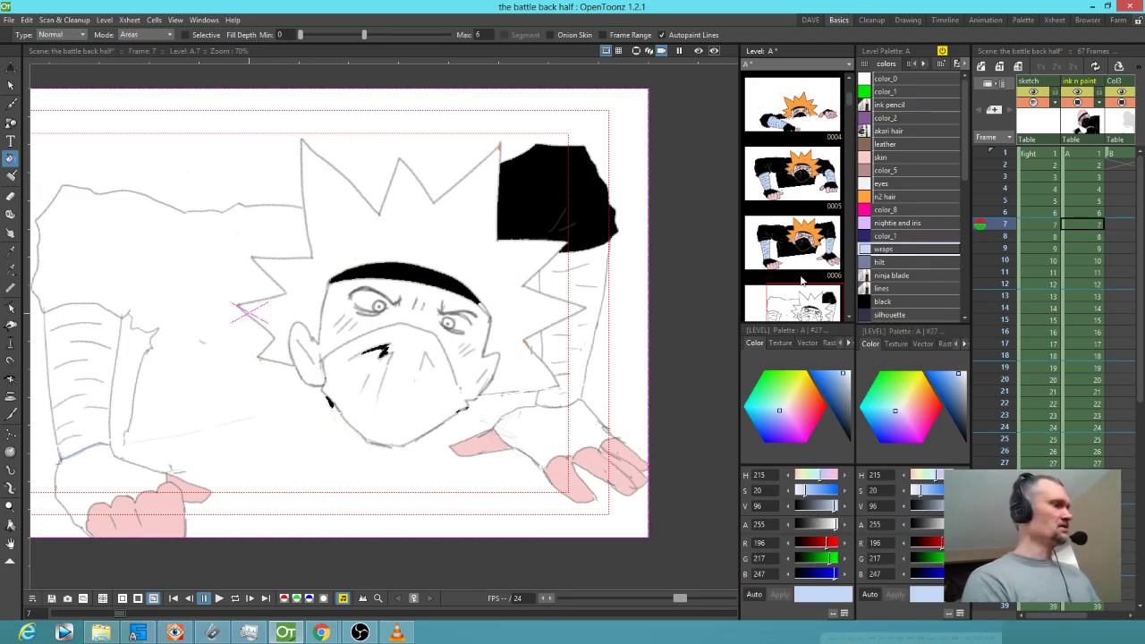
{"action": "key", "text": "j"}
{"action": "left_click_drag", "start_coordinate": [87, 355], "coordinate": [195, 355]}
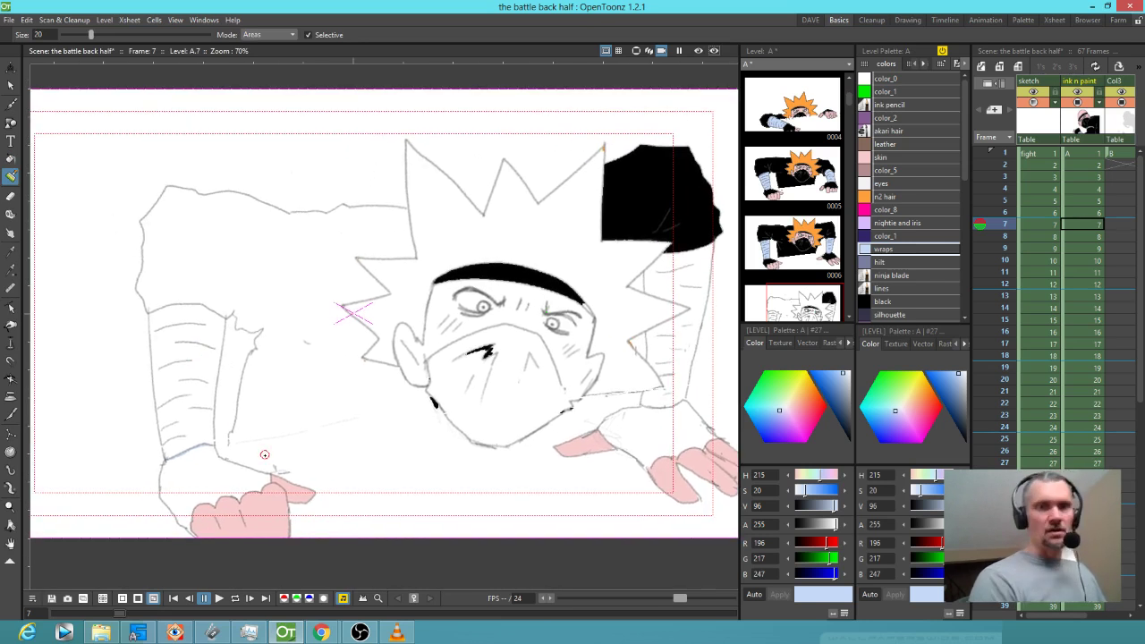
{"action": "left_click", "coordinate": [891, 303]}
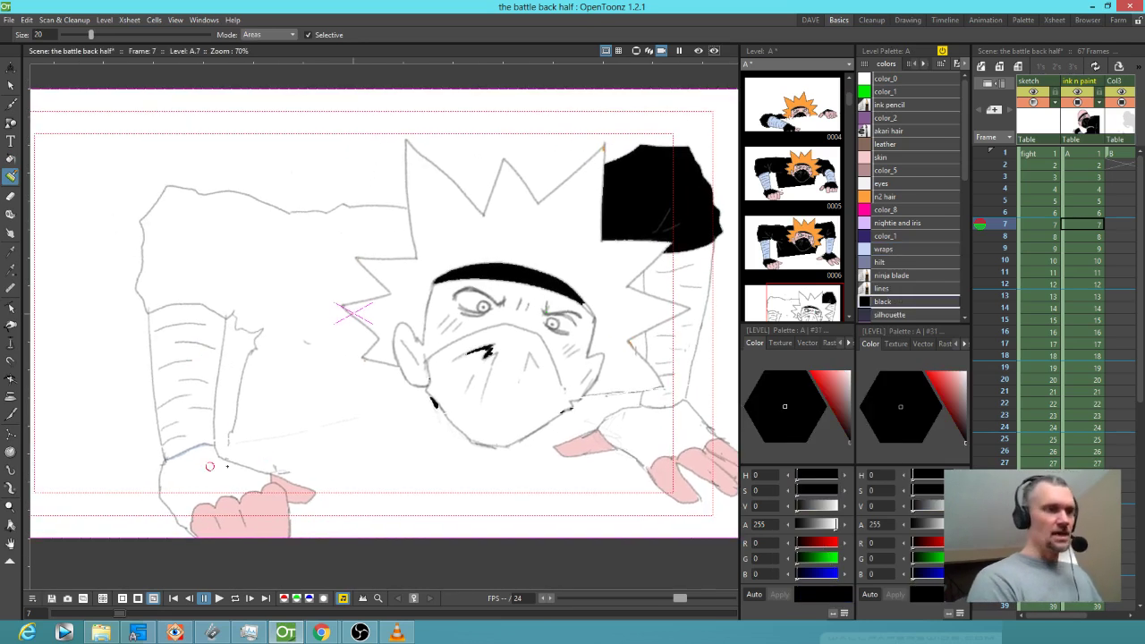
{"action": "key", "text": "f"}
{"action": "left_click", "coordinate": [220, 467]}
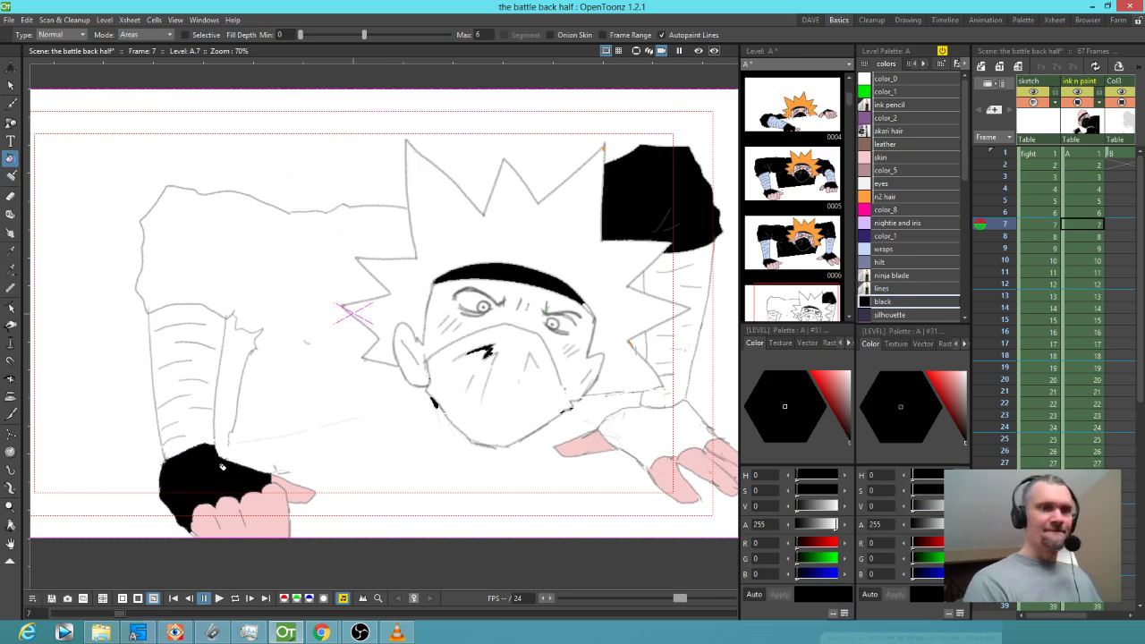
{"action": "left_click", "coordinate": [685, 420]}
{"action": "key", "text": "b"}
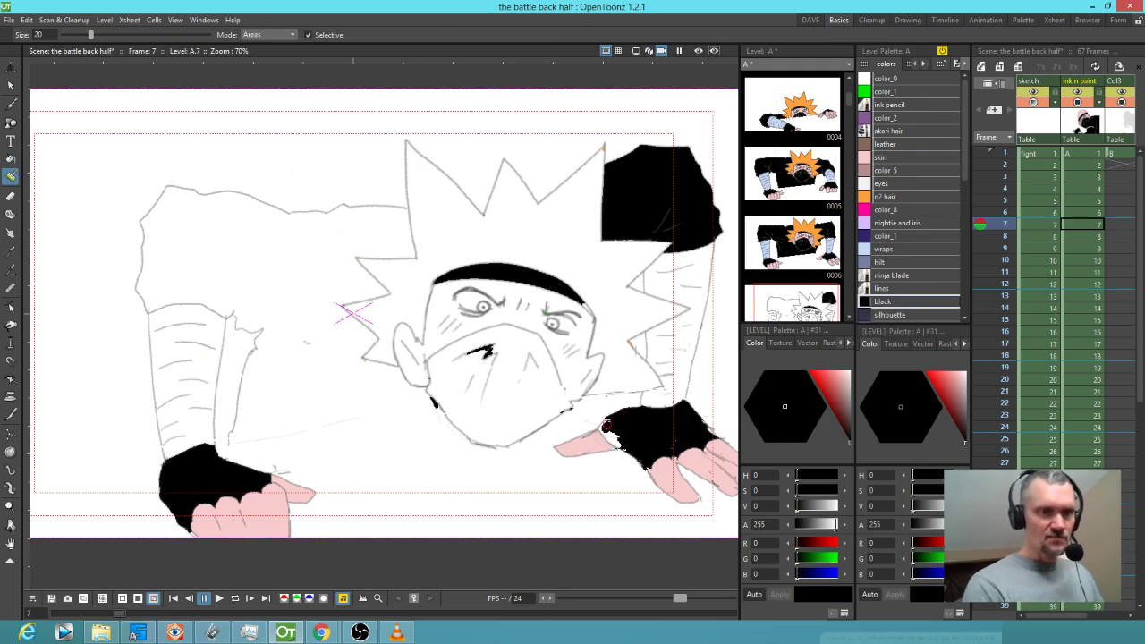
{"action": "mouse_move", "coordinate": [605, 427]}
{"action": "left_mouse_down"}
{"action": "mouse_move", "coordinate": [638, 446]}
{"action": "mouse_move", "coordinate": [646, 464]}
{"action": "mouse_move", "coordinate": [681, 434]}
{"action": "mouse_move", "coordinate": [713, 434]}
{"action": "left_mouse_up"}
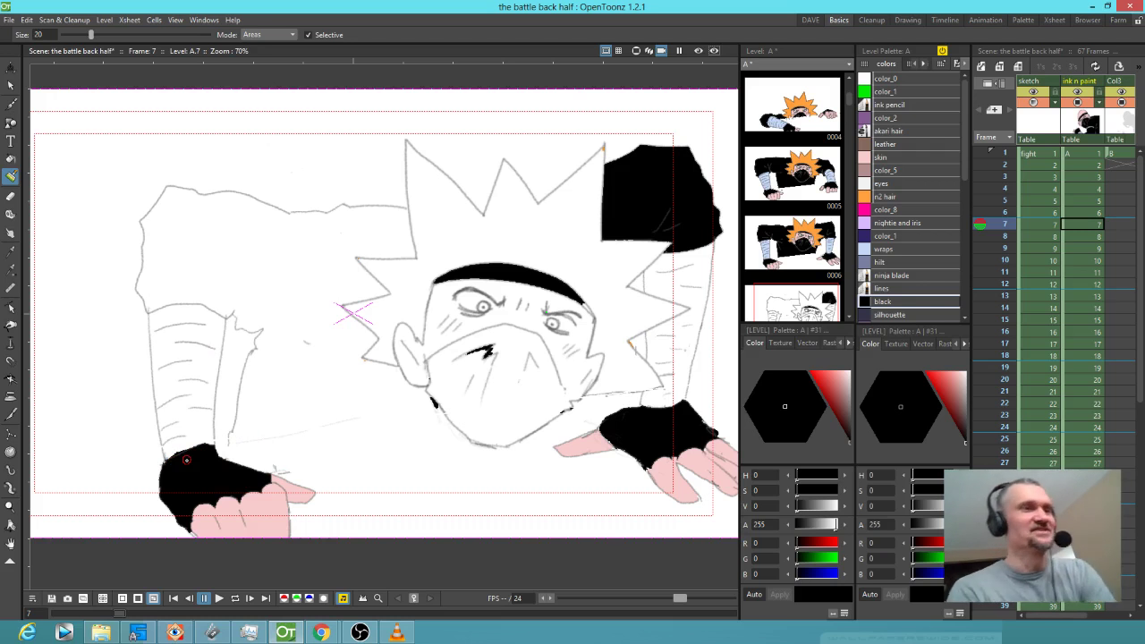
- Brush black along the left-hand sleeve's cuff, up its outer edge, and down the adjoining side of the torso on frame 7
{"action": "mouse_move", "coordinate": [150, 307]}
{"action": "left_mouse_down"}
{"action": "mouse_move", "coordinate": [190, 299]}
{"action": "mouse_move", "coordinate": [228, 314]}
{"action": "left_mouse_up"}
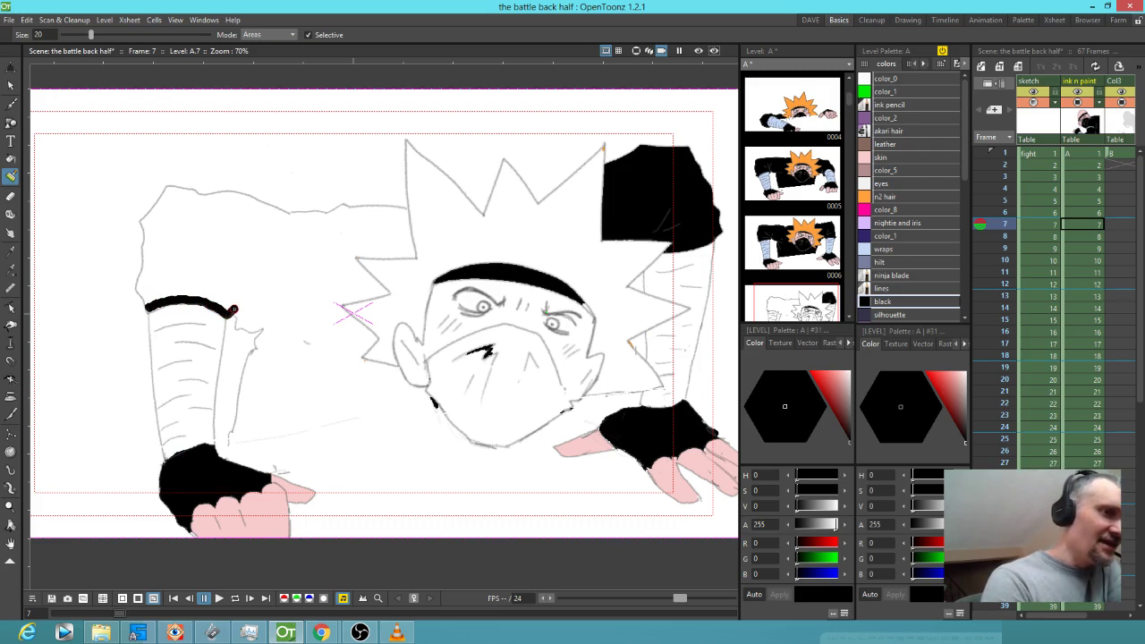
{"action": "mouse_move", "coordinate": [157, 304]}
{"action": "left_mouse_down"}
{"action": "mouse_move", "coordinate": [137, 287]}
{"action": "mouse_move", "coordinate": [151, 247]}
{"action": "left_mouse_up"}
{"action": "mouse_move", "coordinate": [230, 308]}
{"action": "left_mouse_down"}
{"action": "mouse_move", "coordinate": [266, 328]}
{"action": "mouse_move", "coordinate": [232, 441]}
{"action": "left_mouse_up"}
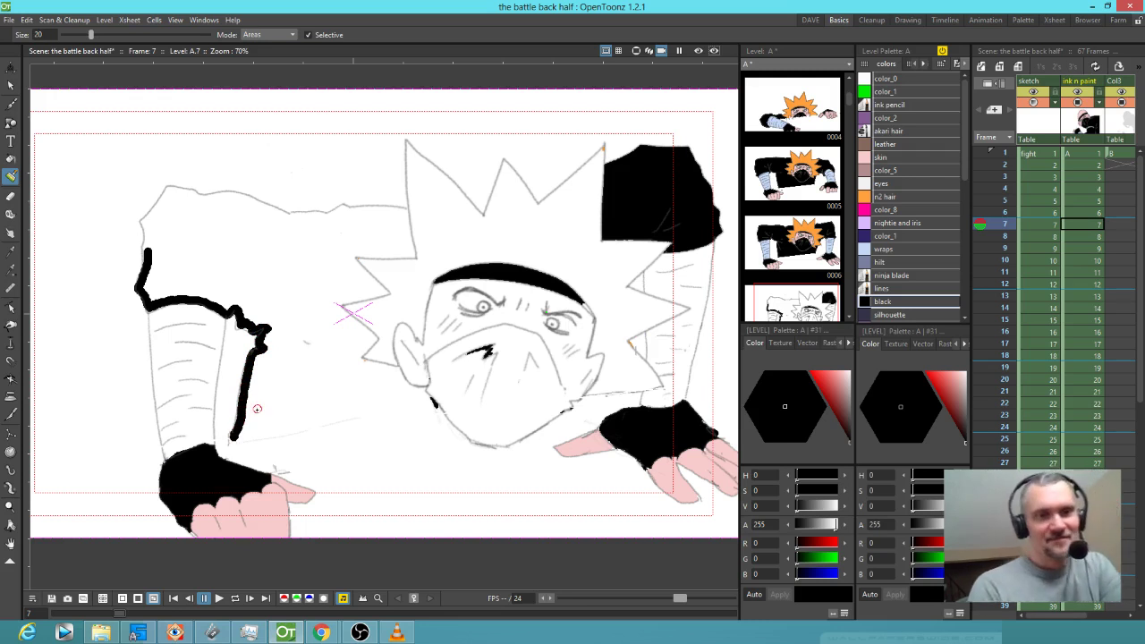
- Compare frame 7 with the finished frames 6 back to 4 in the ink n paint column and return to frame 7
{"action": "key", "text": "comma"}
{"action": "key", "text": "period"}
{"action": "key", "text": "comma"}
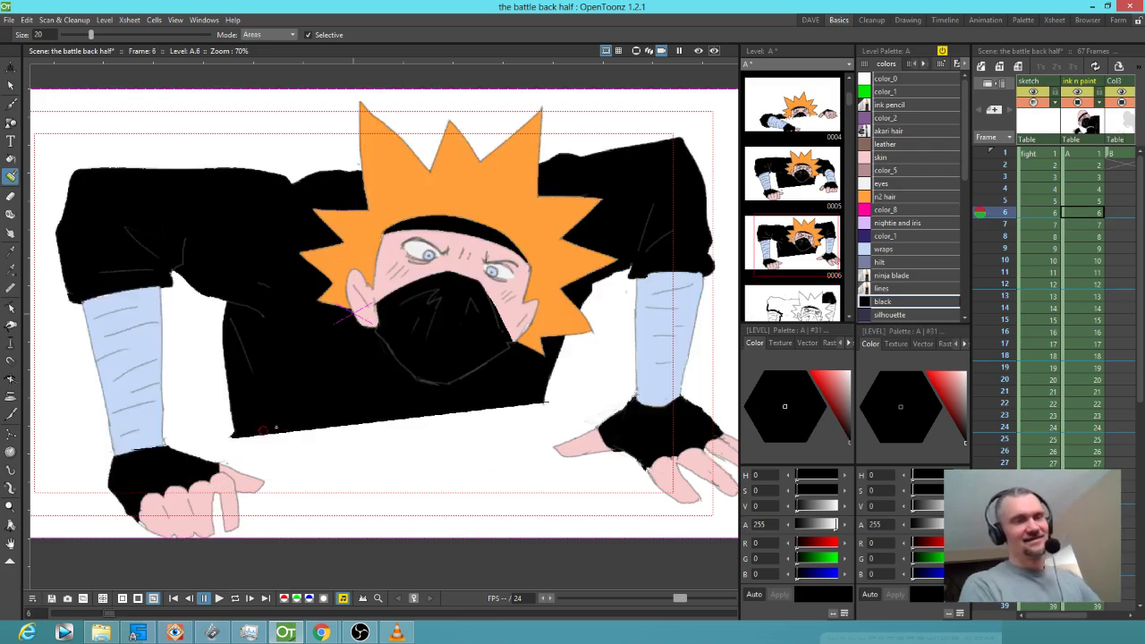
{"action": "key", "text": "comma"}
{"action": "key", "text": "period"}
{"action": "key", "text": "comma"}
{"action": "key", "text": "comma"}
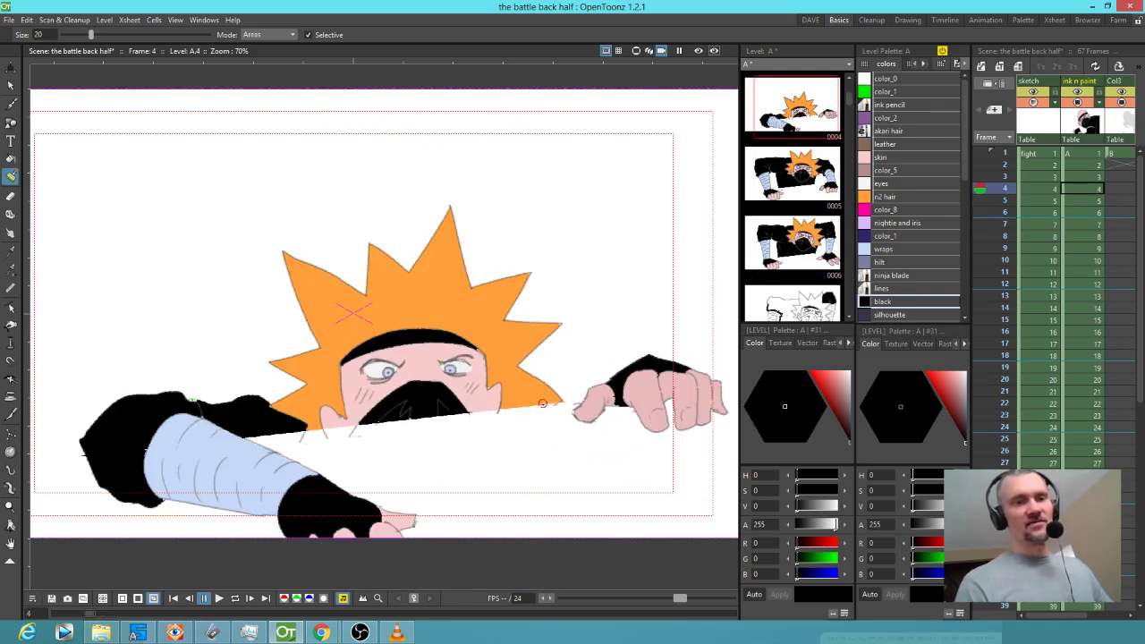
{"action": "left_click_drag", "start_coordinate": [965, 169], "coordinate": [967, 320]}
{"action": "key", "text": "period"}
{"action": "key", "text": "period"}
{"action": "key", "text": "period"}
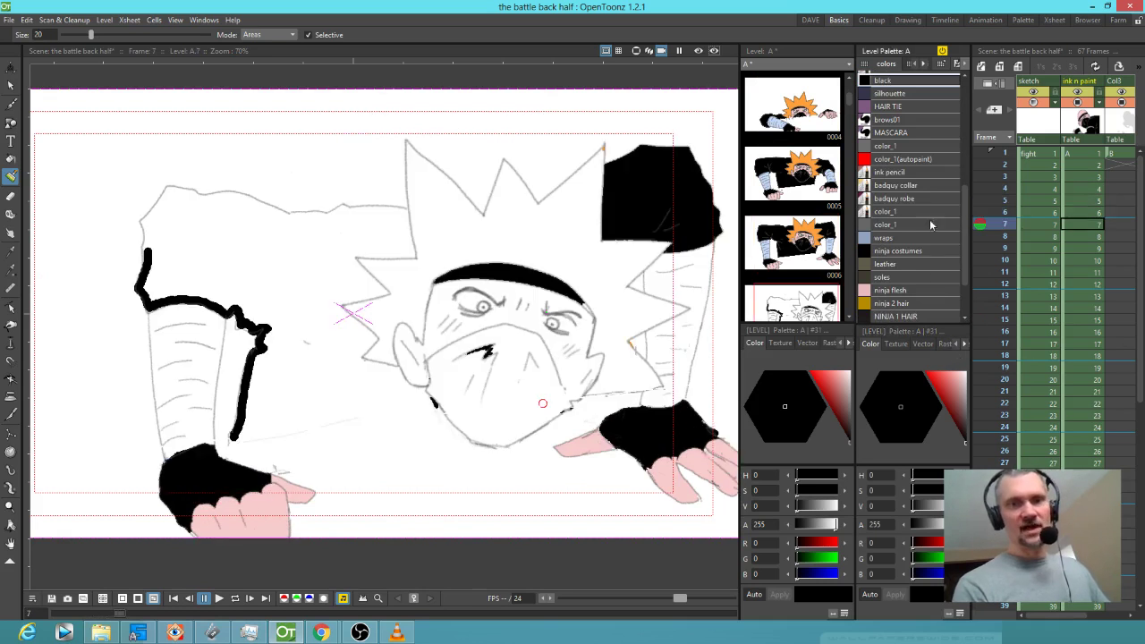
- Add a new style at the end of the level palette, clear its name, and set it to bright red, R 255, G 0, B 12
{"action": "scroll", "coordinate": [964, 280], "scroll_direction": "down", "scroll_amount": 3}
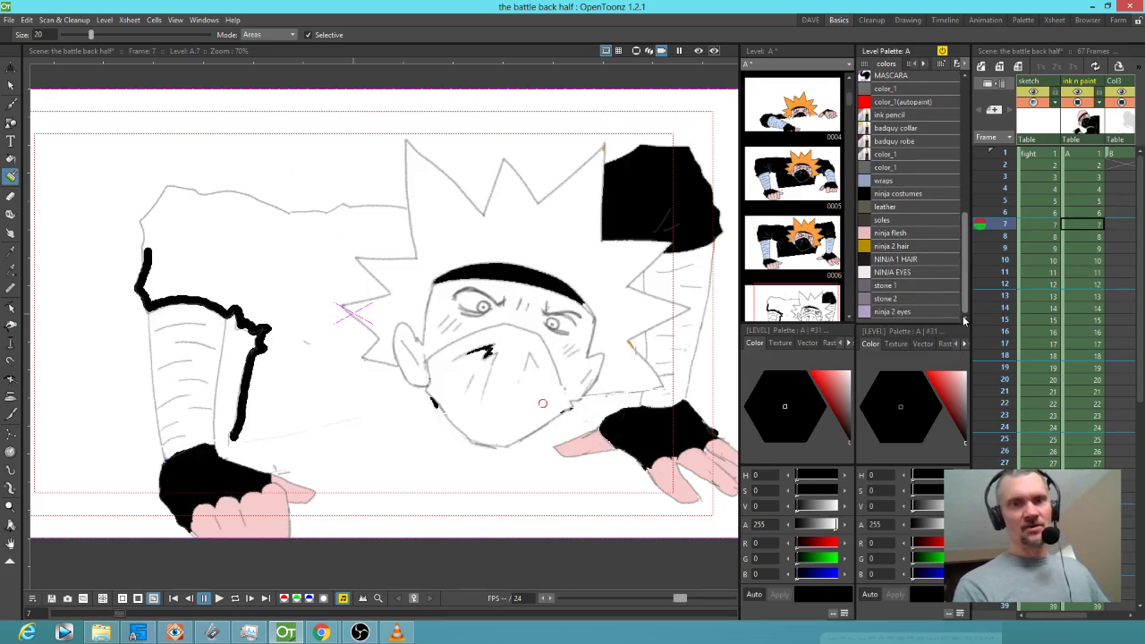
{"action": "left_click", "coordinate": [911, 309]}
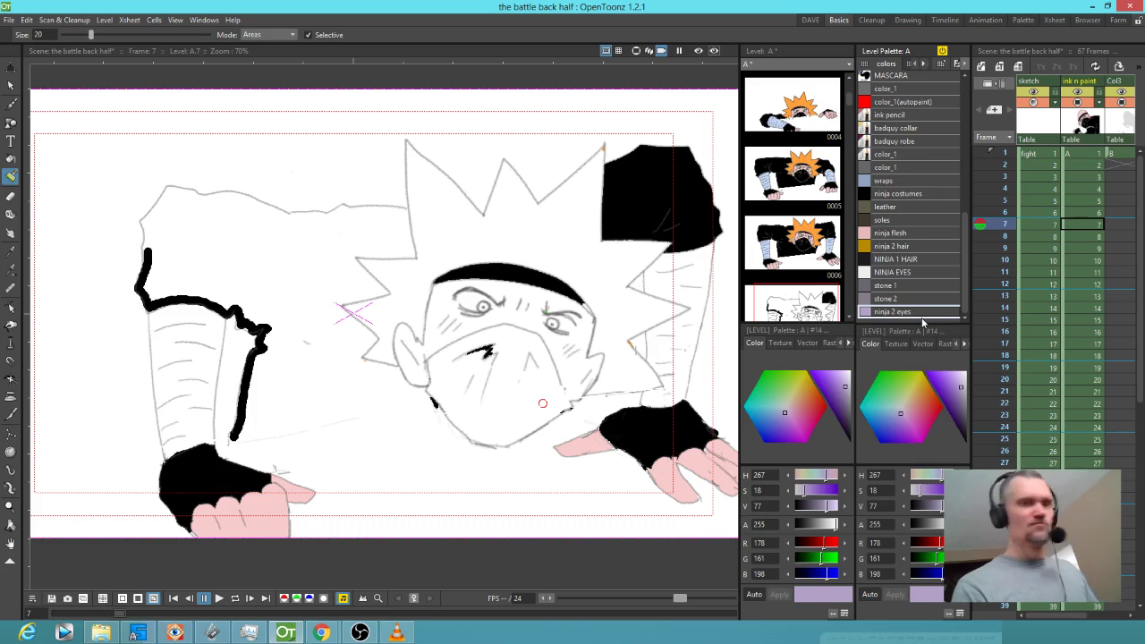
{"action": "left_click", "coordinate": [924, 320]}
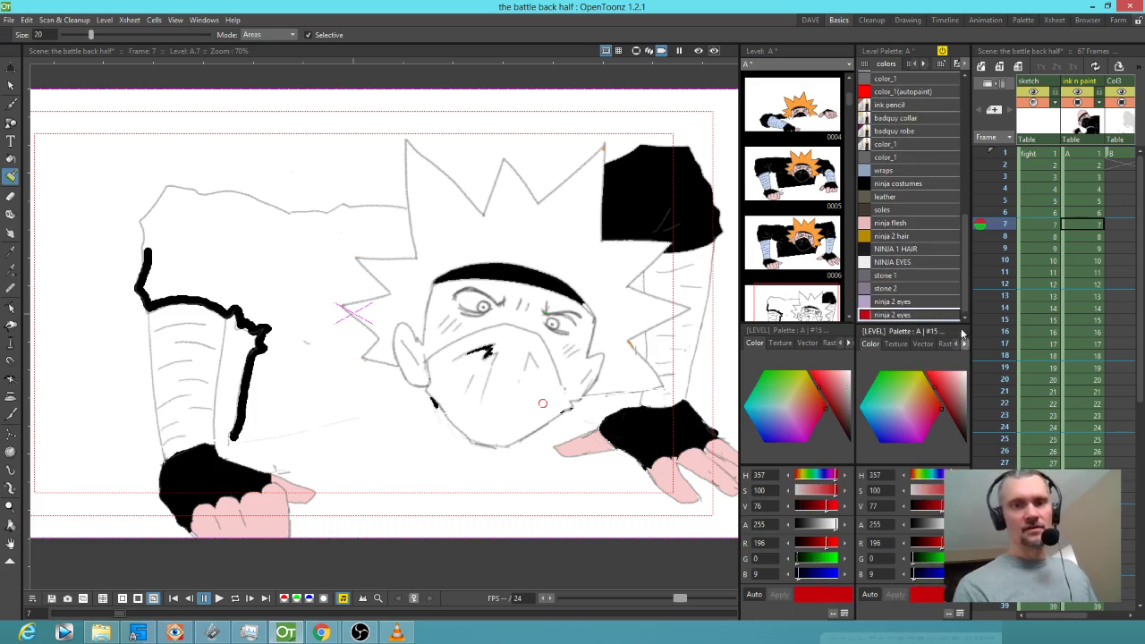
{"action": "double_click", "coordinate": [919, 317]}
{"action": "key", "text": "BackSpace"}
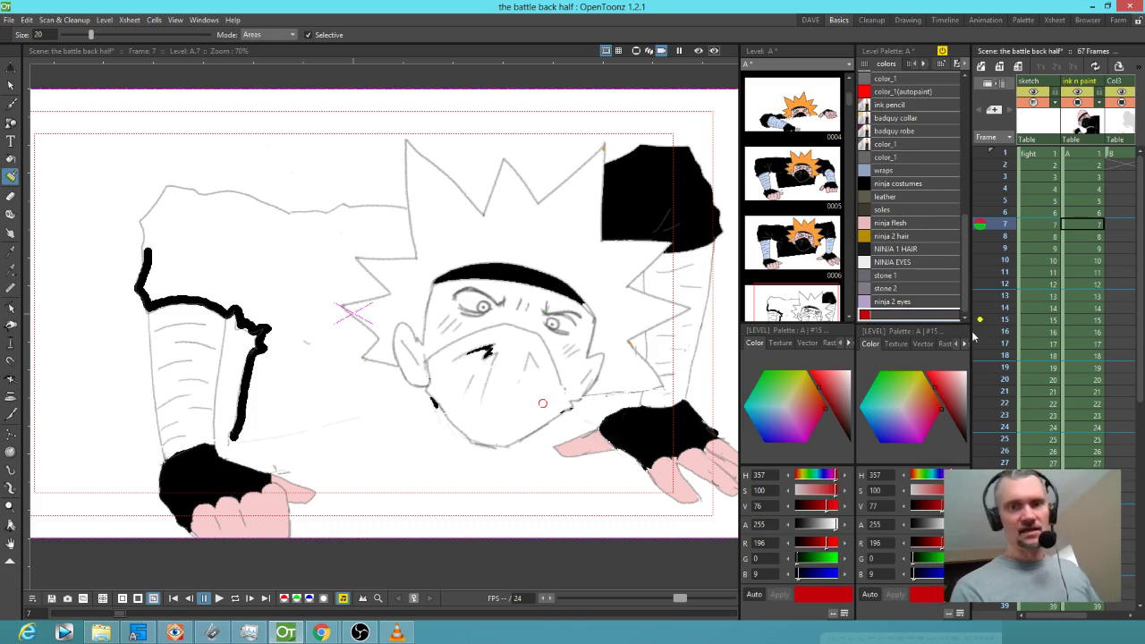
{"action": "left_click", "coordinate": [924, 370]}
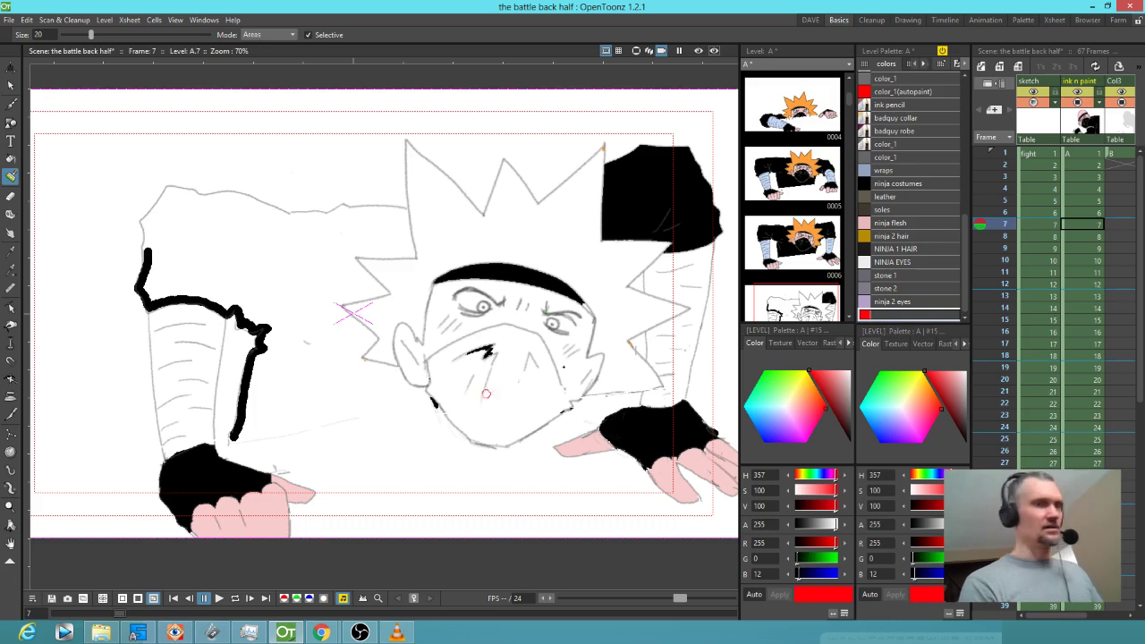
- Turn on onion skin for the previous and next frames, and go back to frame 7
{"action": "left_click", "coordinate": [991, 214]}
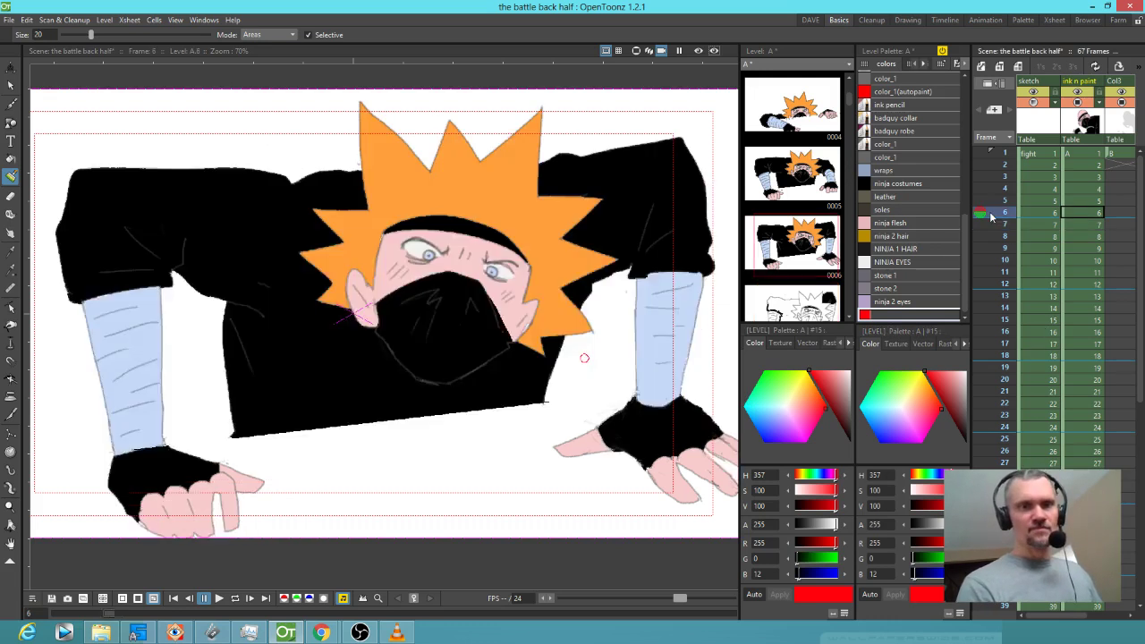
{"action": "left_click", "coordinate": [982, 221]}
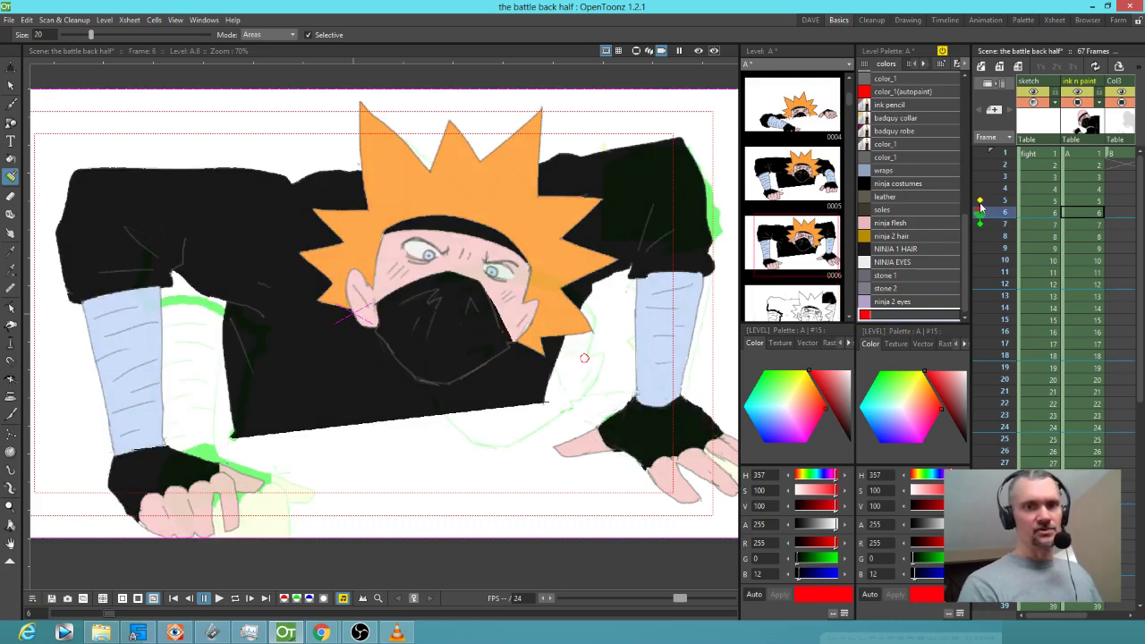
{"action": "left_click", "coordinate": [980, 202]}
{"action": "left_click", "coordinate": [1004, 225]}
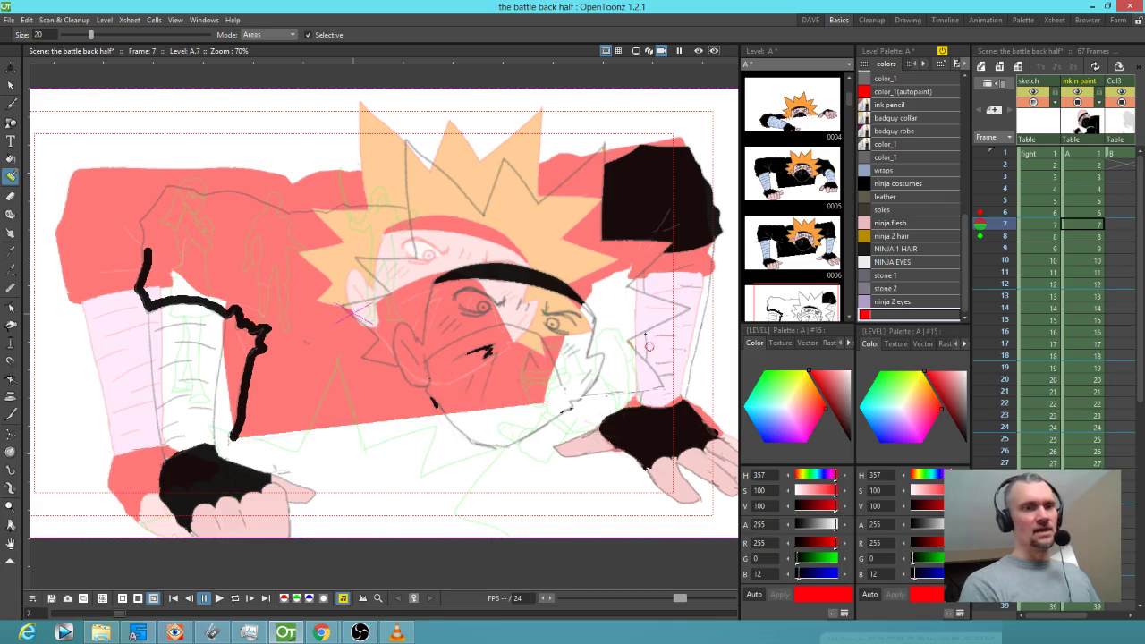
- Draw a straight red line, thickness 5, along the torso's bottom edge between the two wrists, and turn off both onion skins
{"action": "key", "text": "b"}
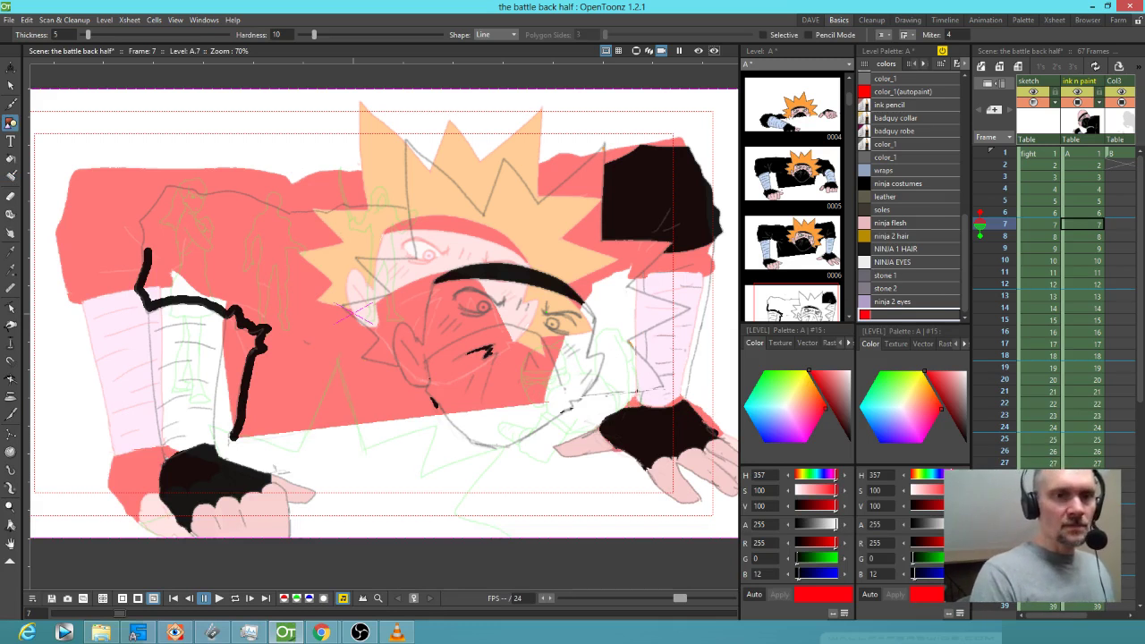
{"action": "mouse_move", "coordinate": [637, 392]}
{"action": "left_mouse_down"}
{"action": "mouse_move", "coordinate": [275, 464]}
{"action": "mouse_move", "coordinate": [211, 456]}
{"action": "mouse_move", "coordinate": [231, 438]}
{"action": "left_mouse_up"}
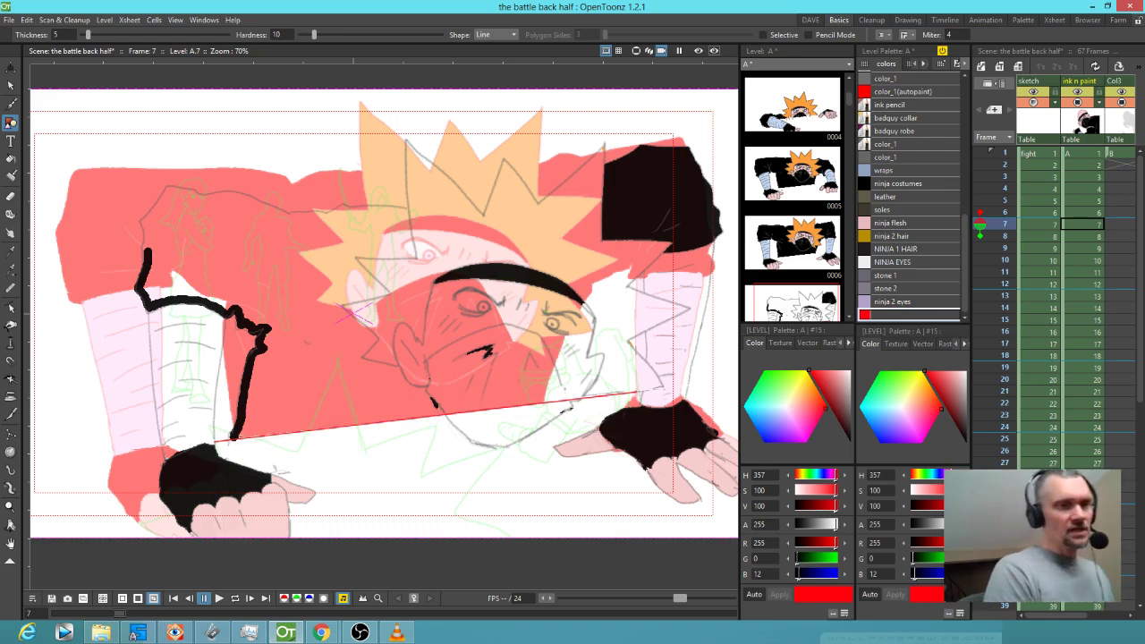
{"action": "left_click_drag", "start_coordinate": [52, 481], "coordinate": [28, 464]}
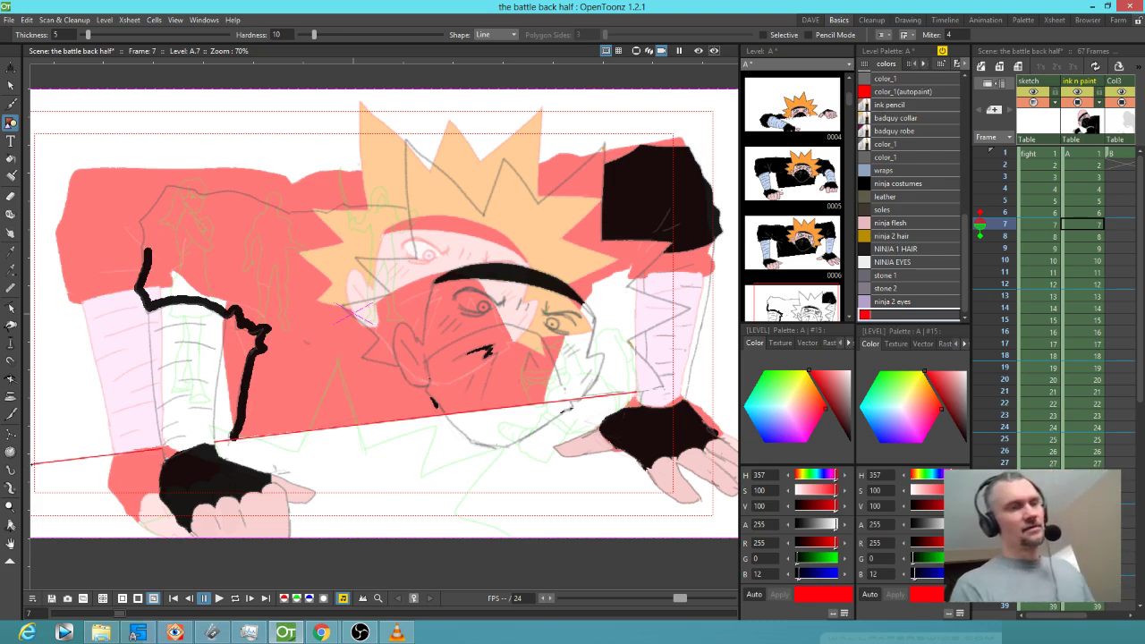
{"action": "key", "text": "ctrl+z"}
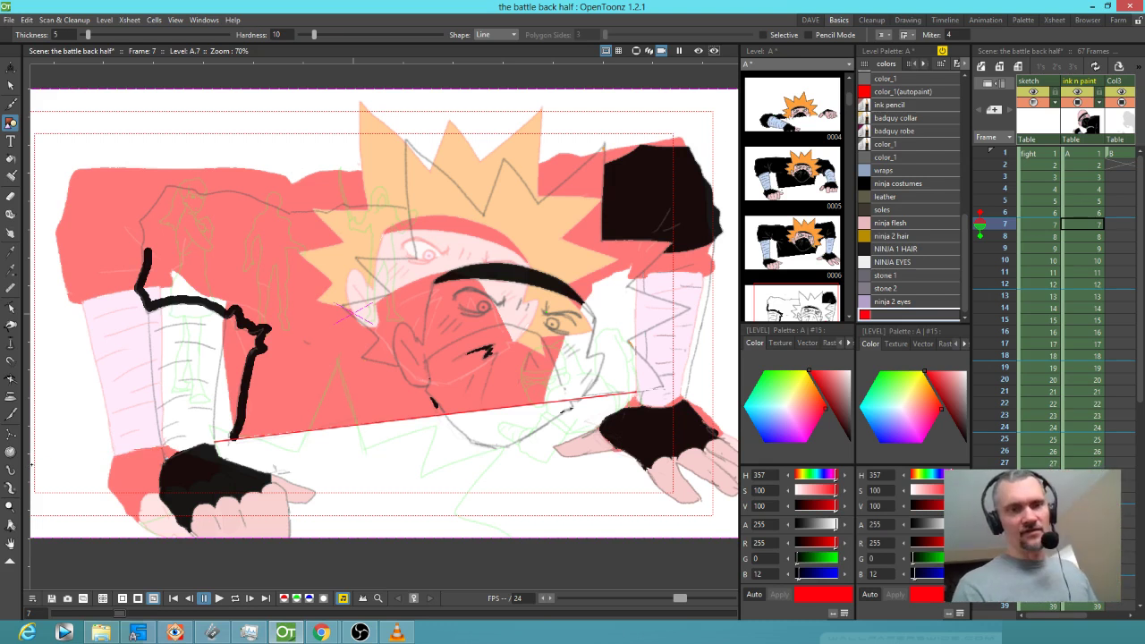
{"action": "left_click", "coordinate": [981, 213]}
{"action": "left_click", "coordinate": [981, 236]}
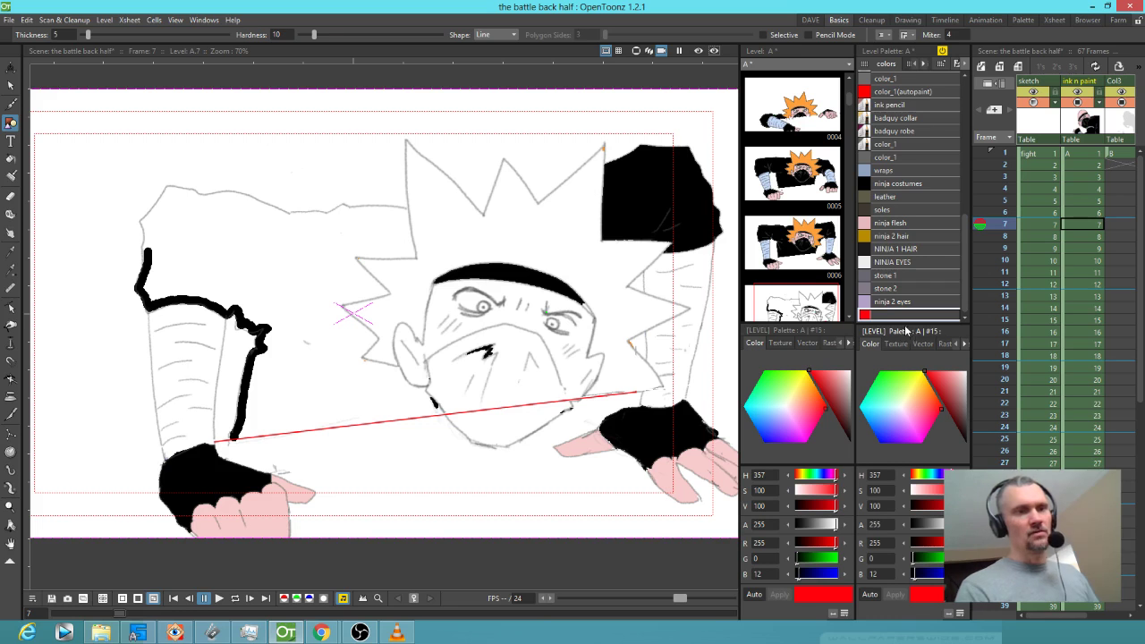
- Select the ninja costumes style, try a Normal area fill on the torso, and undo the fill
{"action": "left_click", "coordinate": [906, 185]}
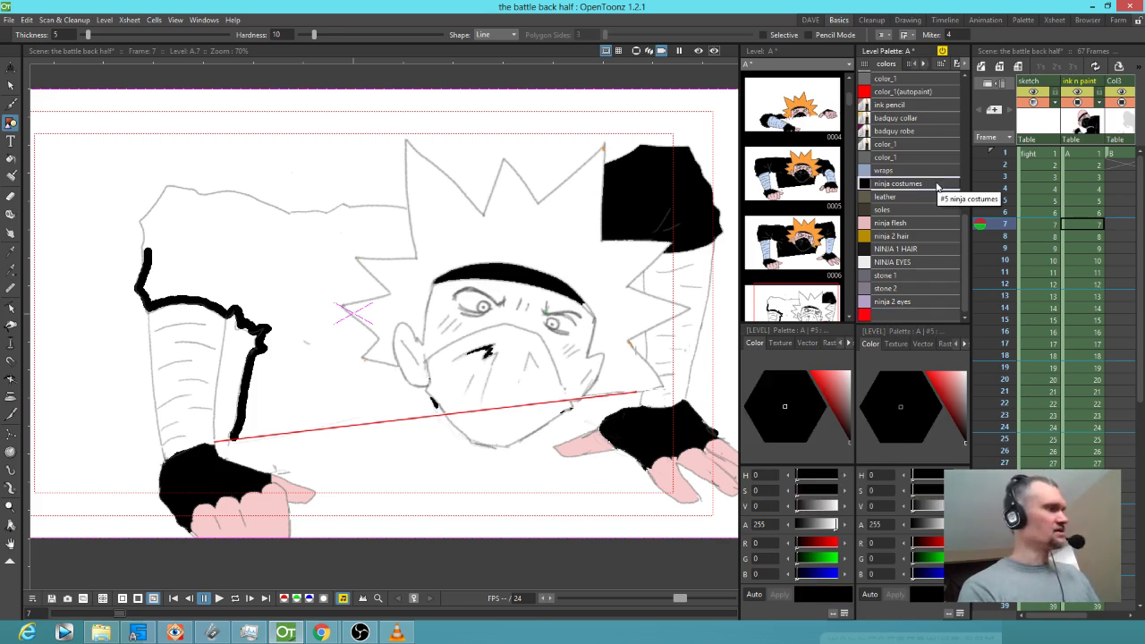
{"action": "key", "text": "f"}
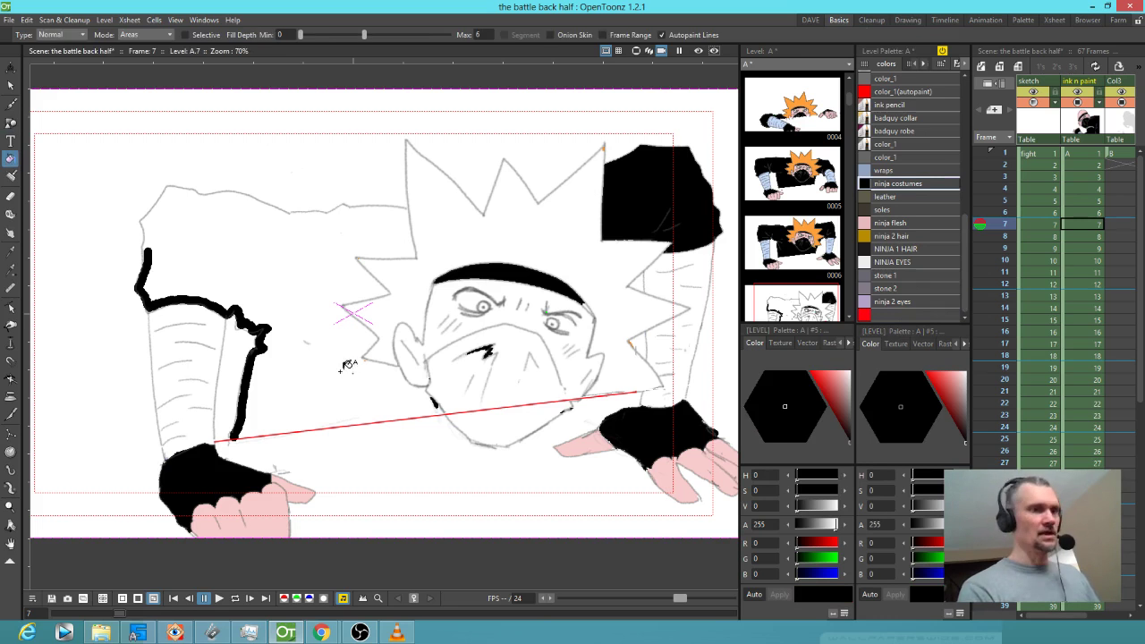
{"action": "left_click", "coordinate": [348, 370]}
{"action": "key", "text": "ctrl+z"}
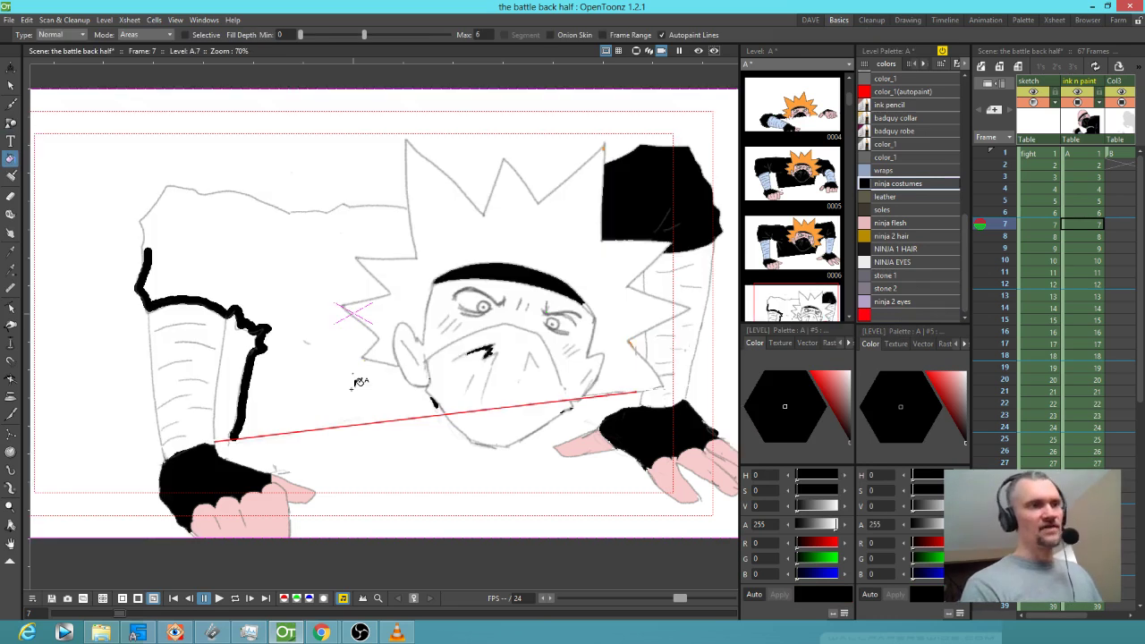
- Check frame 7's ink outlines for gaps, brush ninja costumes over the dip in the shoulder line, and retry the torso fill
{"action": "key", "text": "shift+F8"}
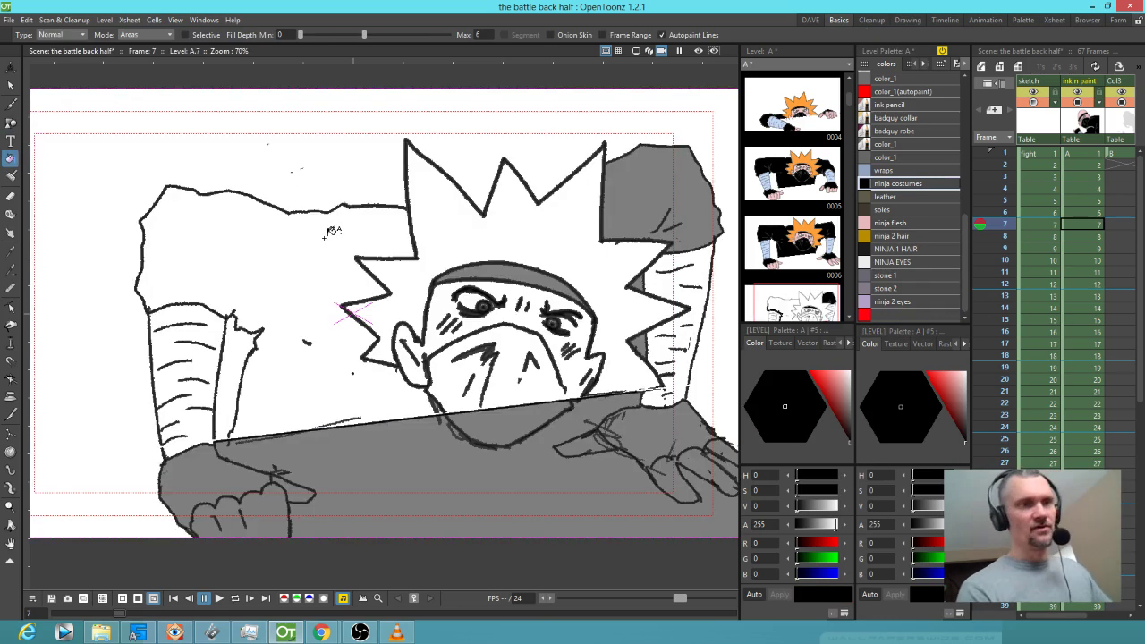
{"action": "key", "text": "shift+F8"}
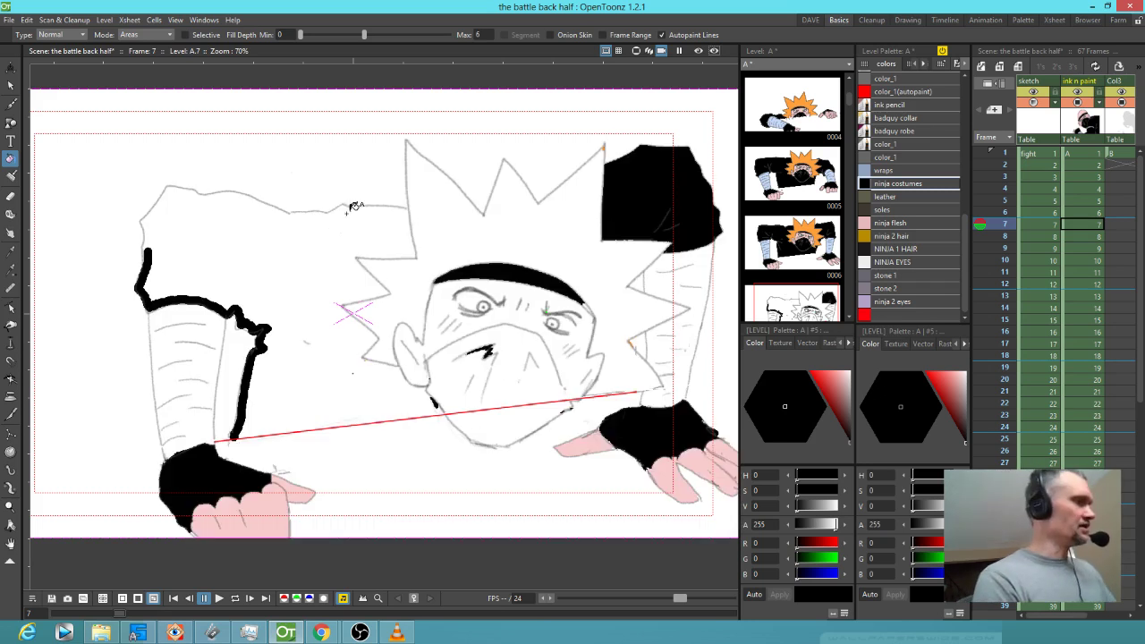
{"action": "key", "text": "k"}
{"action": "left_click_drag", "start_coordinate": [285, 221], "coordinate": [300, 209]}
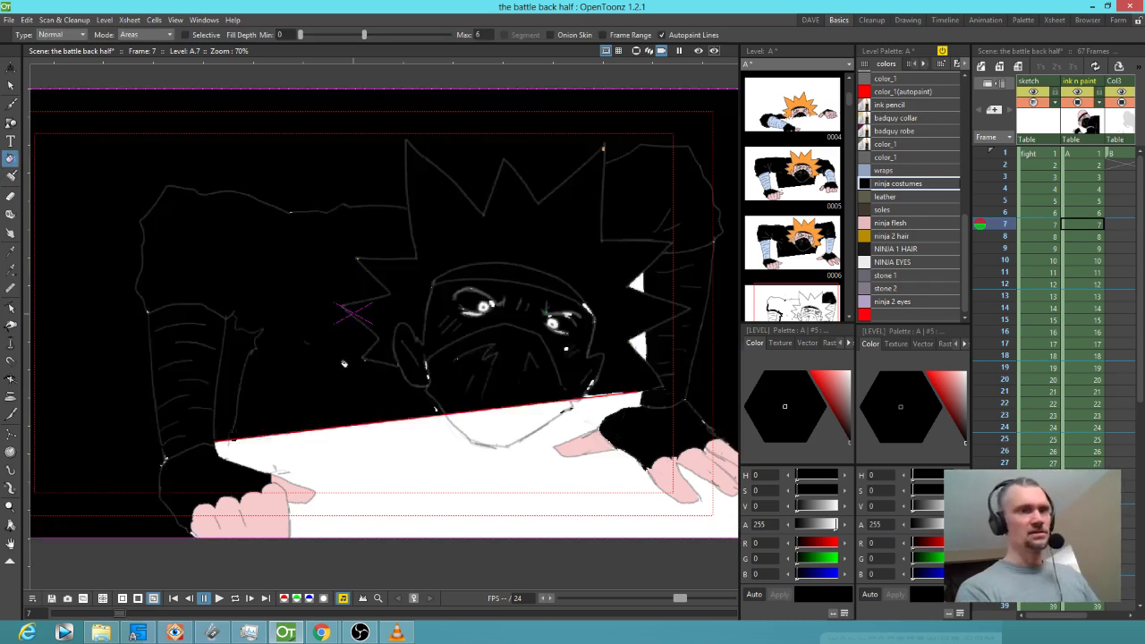
{"action": "key", "text": "f"}
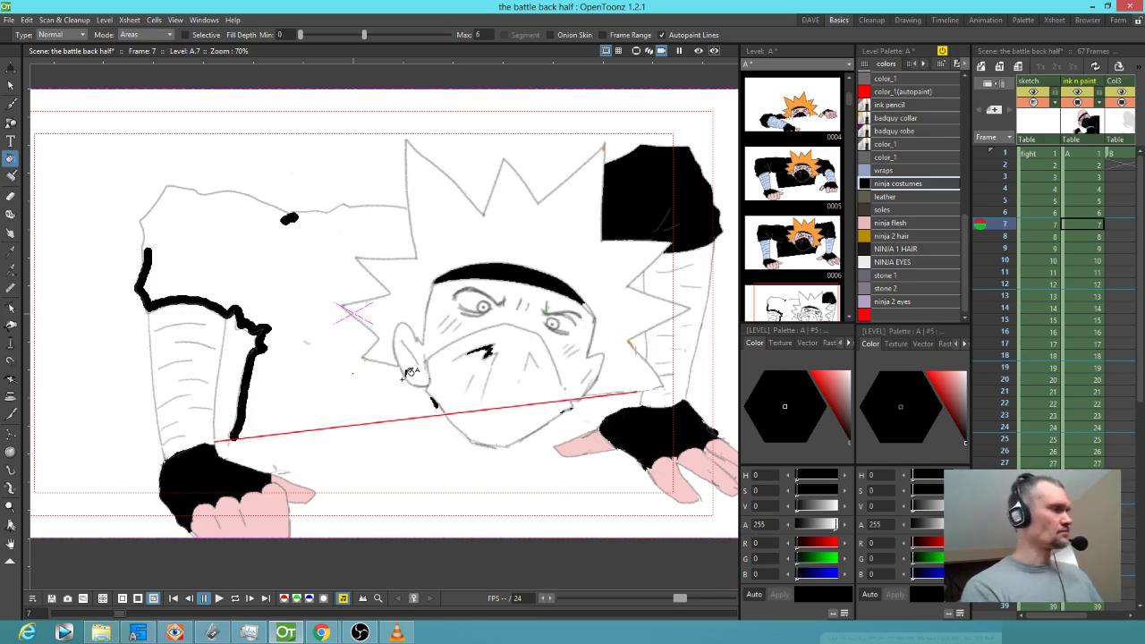
- Brush ninja costumes over the gap along the mask's edge below the ear, down to the red line
{"action": "scroll", "coordinate": [411, 360], "scroll_direction": "up", "scroll_amount": 4}
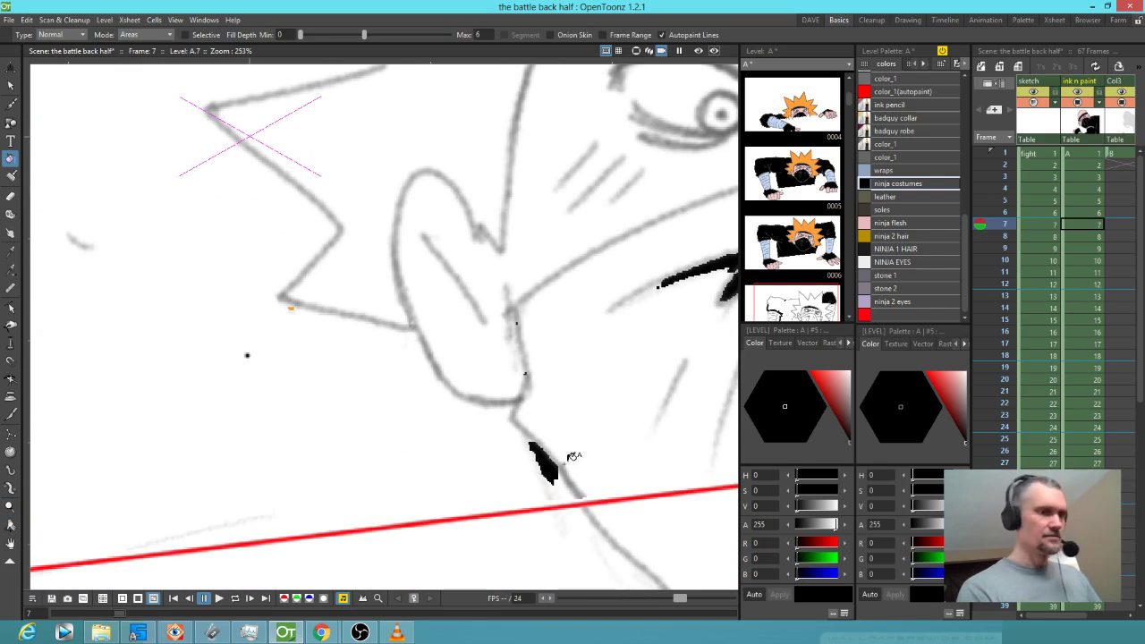
{"action": "key", "text": "j"}
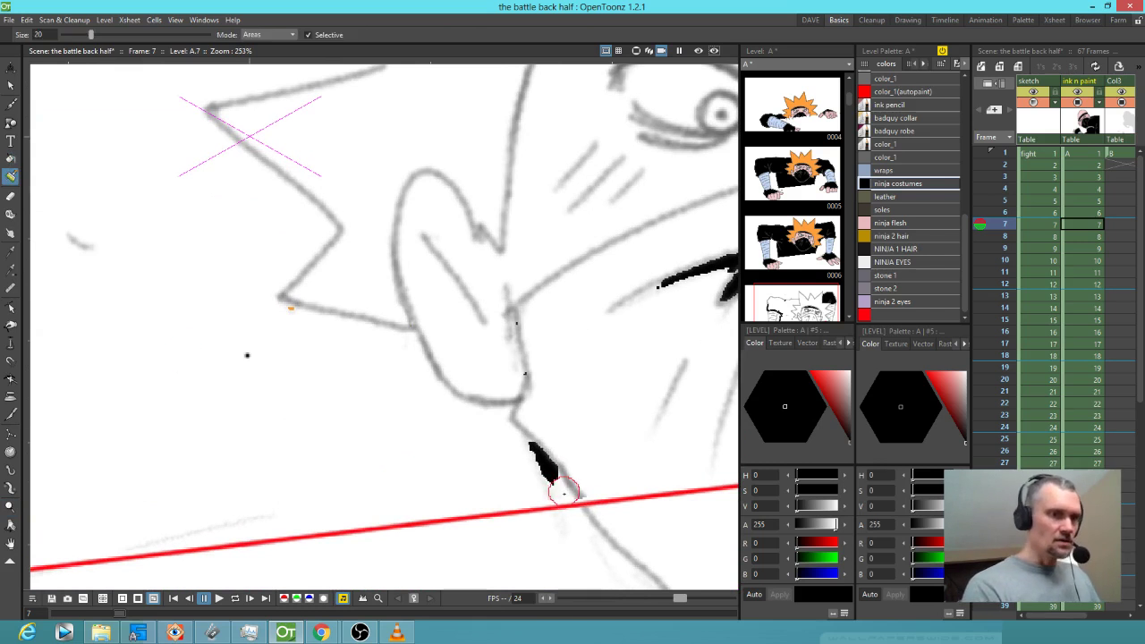
{"action": "left_click_drag", "start_coordinate": [555, 480], "coordinate": [552, 487]}
- Inspect the outlines around the hair, torso and sleeve for gaps, and try filling the torso with ninja costumes again
{"action": "left_click_drag", "start_coordinate": [491, 236], "coordinate": [516, 483]}
{"action": "mouse_move", "coordinate": [499, 263]}
{"action": "left_mouse_down"}
{"action": "mouse_move", "coordinate": [439, 389]}
{"action": "mouse_move", "coordinate": [420, 524]}
{"action": "mouse_move", "coordinate": [459, 521]}
{"action": "left_mouse_up"}
{"action": "left_click", "coordinate": [424, 291]}
{"action": "left_click_drag", "start_coordinate": [287, 388], "coordinate": [657, 304]}
{"action": "left_click_drag", "start_coordinate": [315, 308], "coordinate": [605, 335]}
{"action": "left_click_drag", "start_coordinate": [381, 328], "coordinate": [360, 214]}
{"action": "mouse_move", "coordinate": [566, 395]}
{"action": "left_mouse_down"}
{"action": "mouse_move", "coordinate": [401, 240]}
{"action": "mouse_move", "coordinate": [395, 220]}
{"action": "left_mouse_up"}
{"action": "mouse_move", "coordinate": [537, 444]}
{"action": "left_mouse_down"}
{"action": "mouse_move", "coordinate": [472, 272]}
{"action": "mouse_move", "coordinate": [471, 229]}
{"action": "left_mouse_up"}
{"action": "left_click_drag", "start_coordinate": [468, 307], "coordinate": [457, 409]}
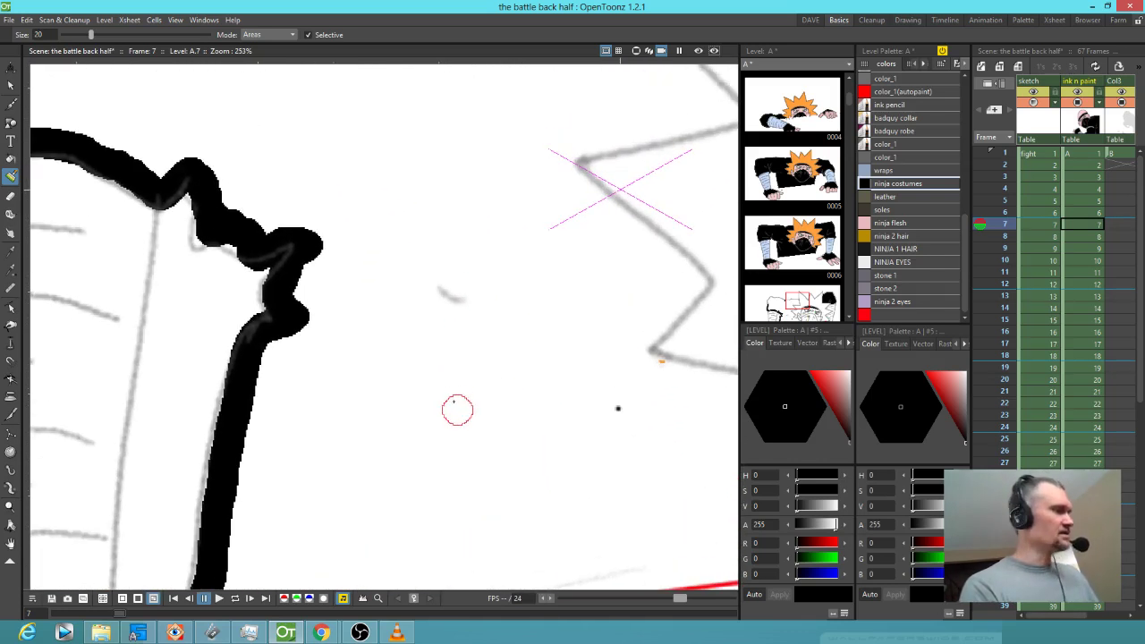
{"action": "key", "text": "f"}
{"action": "left_click", "coordinate": [455, 417]}
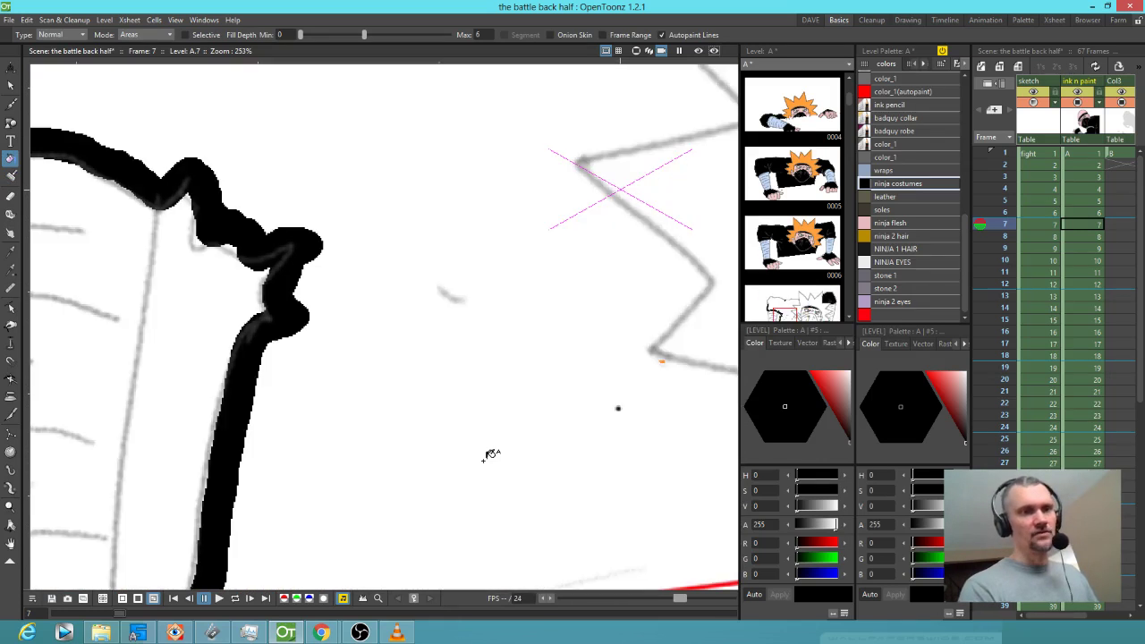
{"action": "key", "text": "ctrl+z"}
- Brush ninja costumes just above the red line, from the torso's side edge partway toward the mask
{"action": "left_click_drag", "start_coordinate": [531, 402], "coordinate": [547, 230]}
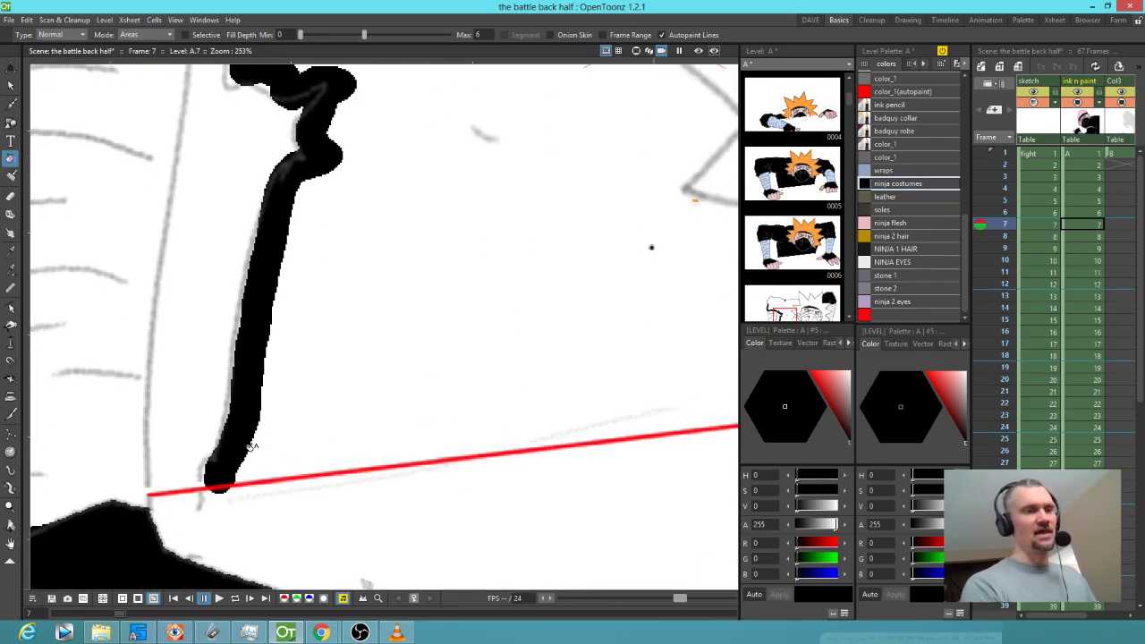
{"action": "left_click_drag", "start_coordinate": [408, 343], "coordinate": [380, 375]}
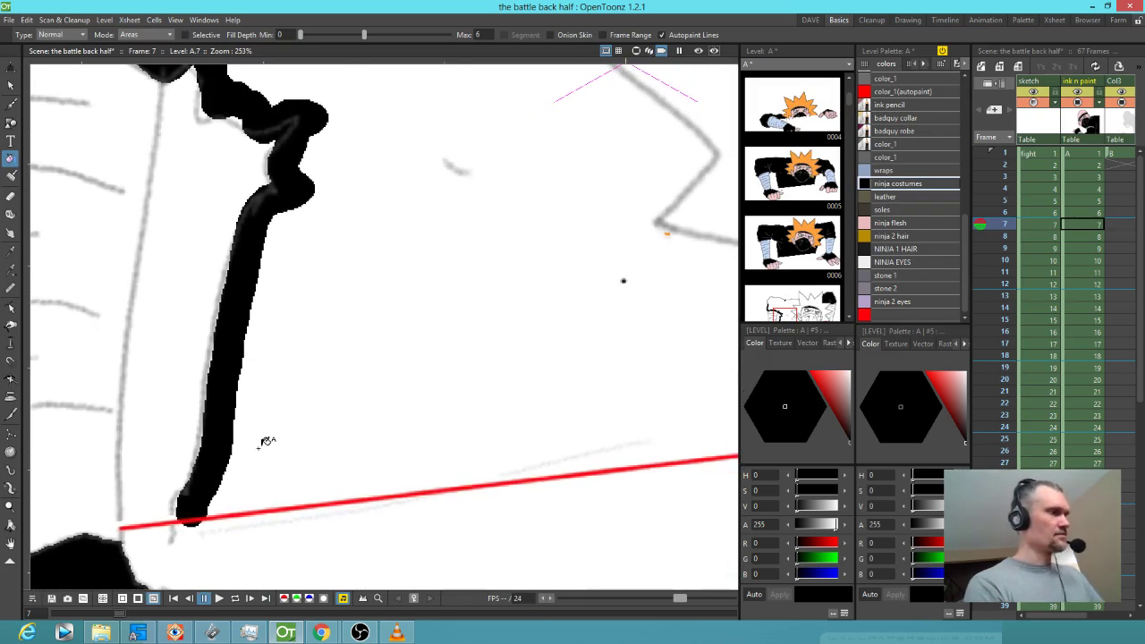
{"action": "key", "text": "j"}
{"action": "left_click_drag", "start_coordinate": [206, 501], "coordinate": [387, 483]}
{"action": "left_click_drag", "start_coordinate": [421, 480], "coordinate": [526, 461]}
- Extend the ninja costumes brushing along the red line to the mask, and edge the jaw, ear and lowest hair spike
{"action": "mouse_move", "coordinate": [598, 399]}
{"action": "left_mouse_down"}
{"action": "mouse_move", "coordinate": [534, 372]}
{"action": "mouse_move", "coordinate": [426, 353]}
{"action": "left_mouse_up"}
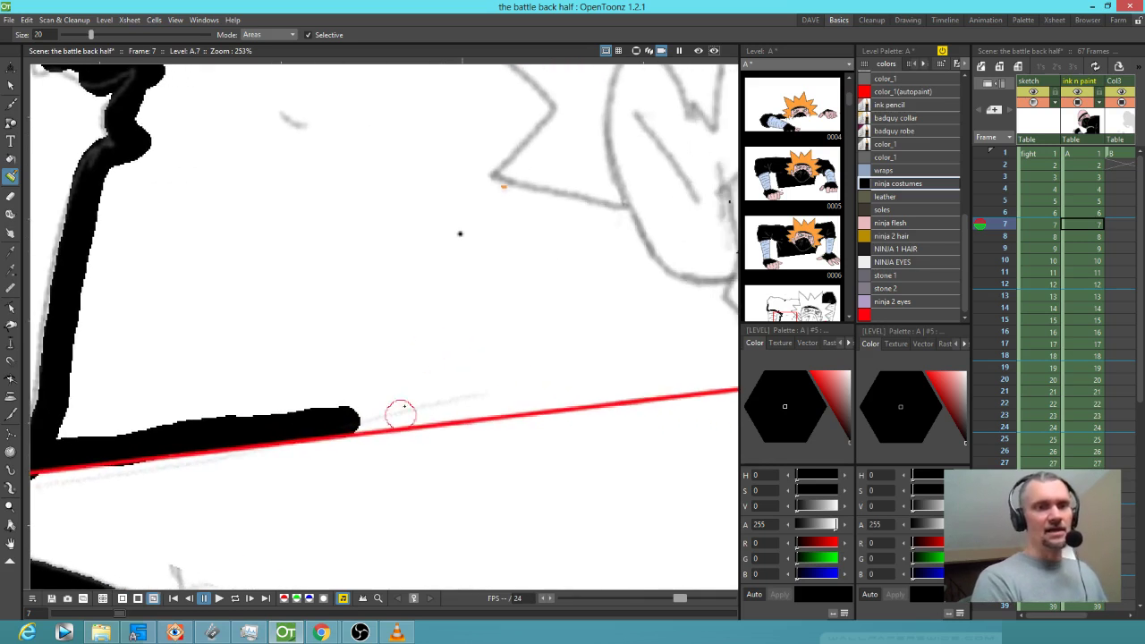
{"action": "left_click_drag", "start_coordinate": [555, 371], "coordinate": [381, 404]}
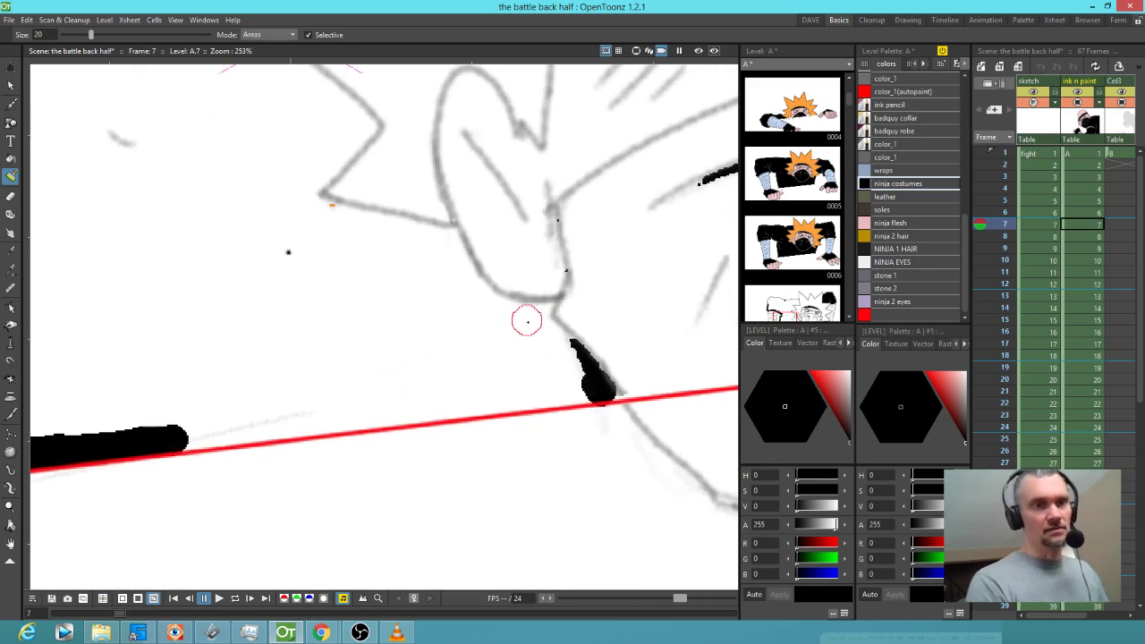
{"action": "mouse_move", "coordinate": [527, 319]}
{"action": "left_mouse_down"}
{"action": "mouse_move", "coordinate": [590, 388]}
{"action": "mouse_move", "coordinate": [470, 401]}
{"action": "left_mouse_up"}
{"action": "left_click_drag", "start_coordinate": [175, 437], "coordinate": [498, 398]}
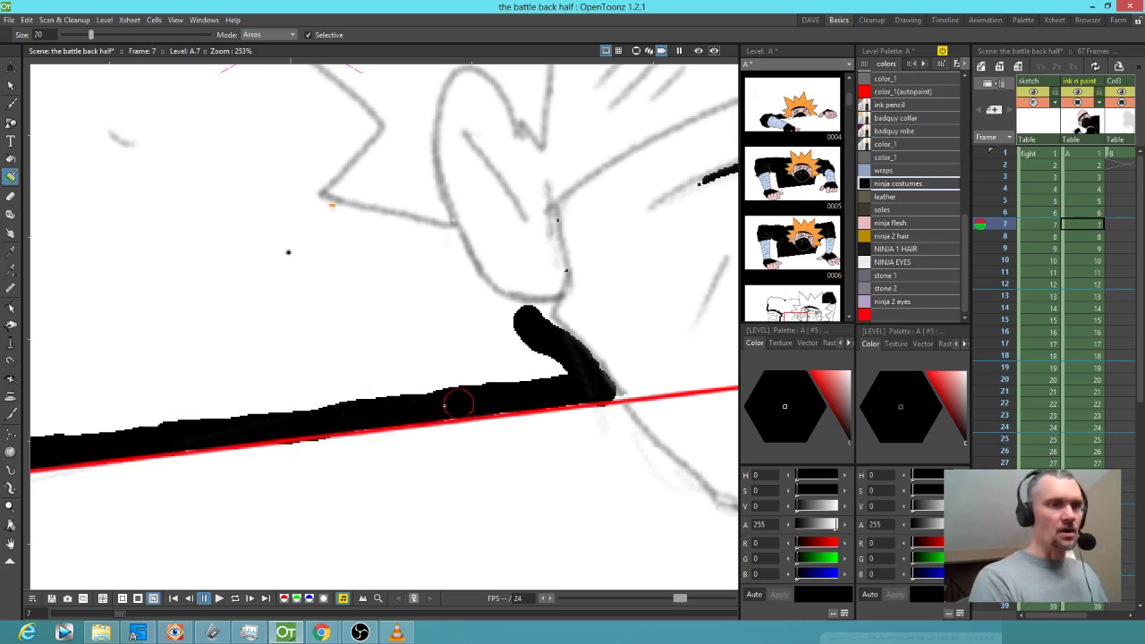
{"action": "left_click", "coordinate": [443, 241]}
{"action": "mouse_move", "coordinate": [445, 241]}
{"action": "left_mouse_down"}
{"action": "mouse_move", "coordinate": [481, 300]}
{"action": "mouse_move", "coordinate": [503, 311]}
{"action": "mouse_move", "coordinate": [435, 236]}
{"action": "mouse_move", "coordinate": [277, 202]}
{"action": "left_mouse_up"}
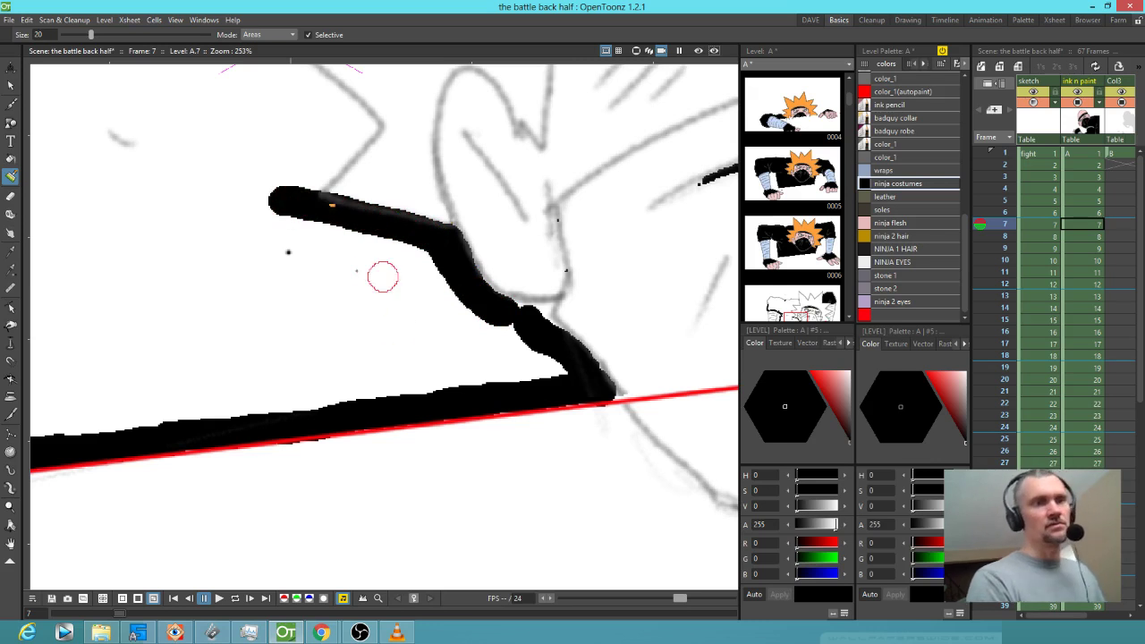
- Brush ninja costumes over the break in the shoulder line and dab the corner where that line meets the hair
{"action": "scroll", "coordinate": [394, 296], "scroll_direction": "up", "scroll_amount": 10}
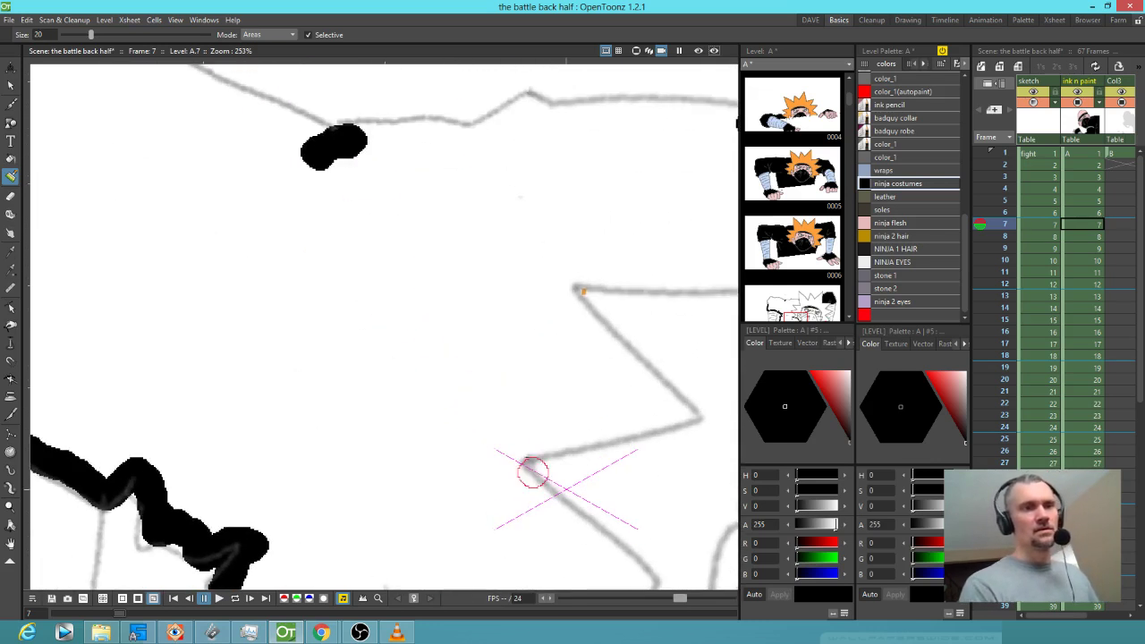
{"action": "mouse_move", "coordinate": [293, 127]}
{"action": "left_mouse_down"}
{"action": "mouse_move", "coordinate": [299, 117]}
{"action": "mouse_move", "coordinate": [355, 135]}
{"action": "mouse_move", "coordinate": [429, 134]}
{"action": "left_mouse_up"}
{"action": "left_click_drag", "start_coordinate": [466, 245], "coordinate": [429, 307]}
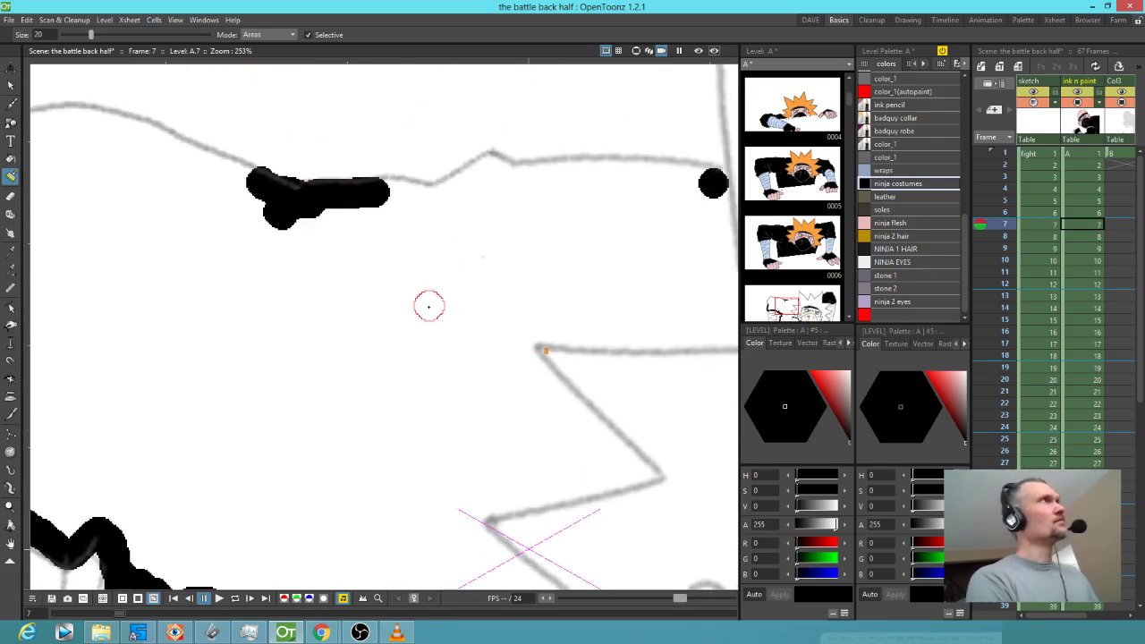
{"action": "scroll", "coordinate": [406, 362], "scroll_direction": "down", "scroll_amount": 2}
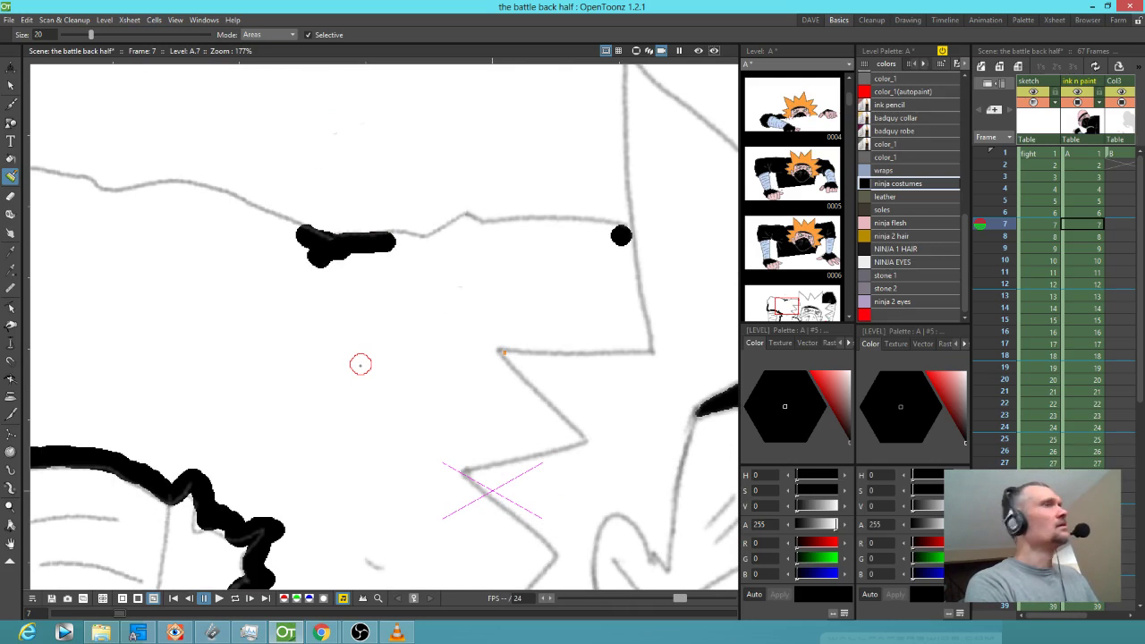
- Try filling the torso with ninja costumes after patching the shoulder line, and undo the fill
{"action": "key", "text": "f"}
{"action": "left_click", "coordinate": [342, 378]}
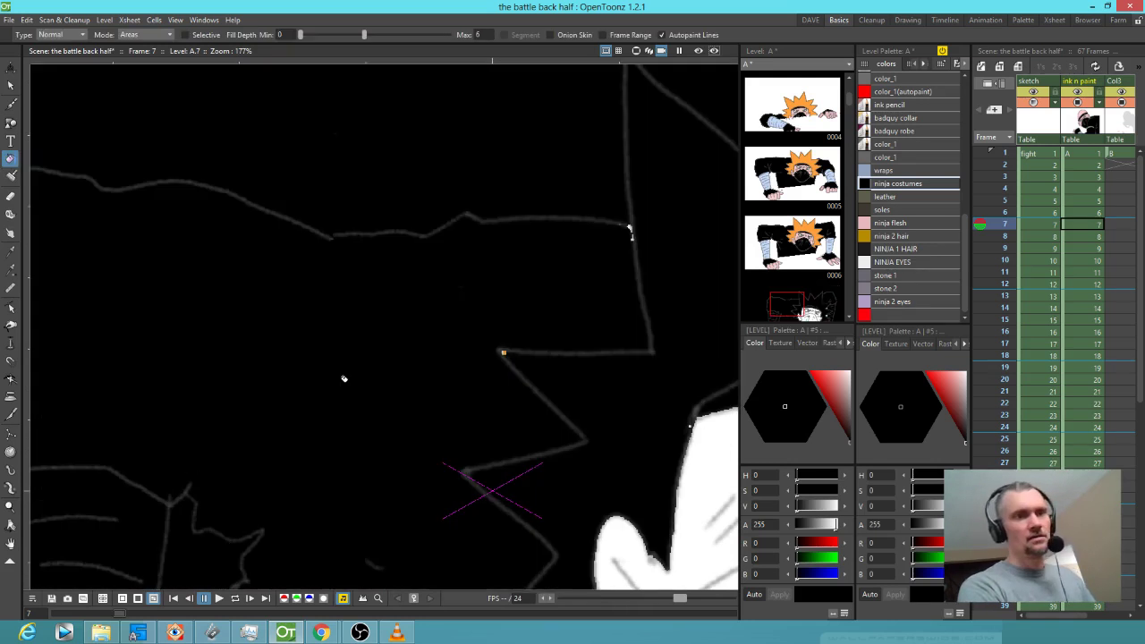
{"action": "key", "text": "ctrl+z"}
- Brush ninja costumes around the inside of the torso outline, from the sleeve over the shoulder and down the hair spikes to the jaw stroke
{"action": "scroll", "coordinate": [367, 379], "scroll_direction": "down", "scroll_amount": 4}
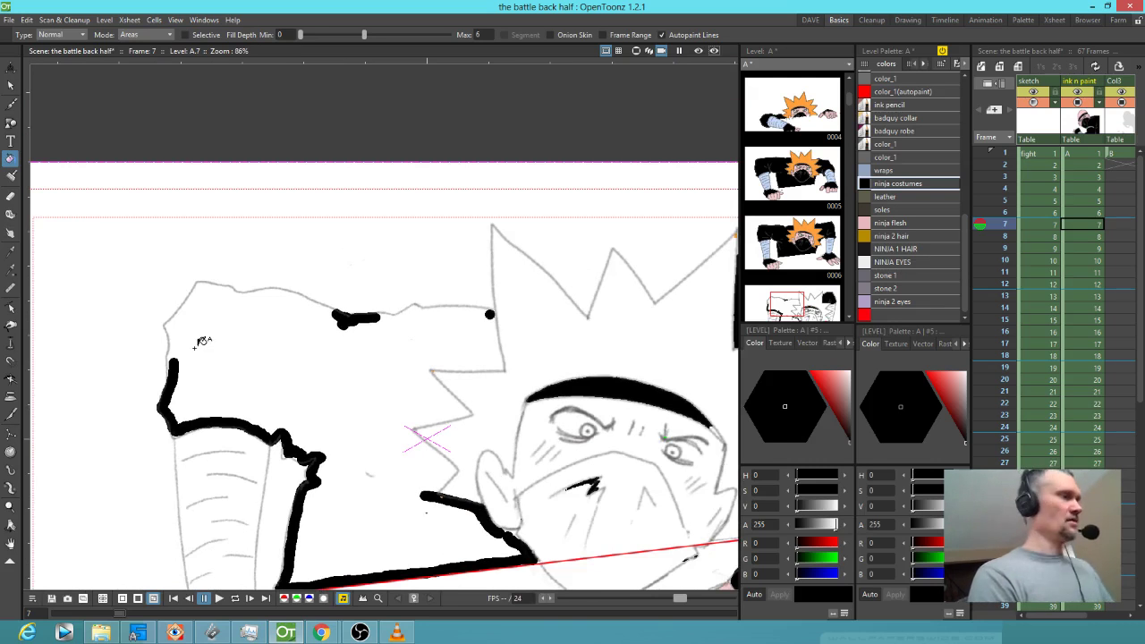
{"action": "key", "text": "b"}
{"action": "mouse_move", "coordinate": [175, 368]}
{"action": "left_mouse_down"}
{"action": "mouse_move", "coordinate": [169, 327]}
{"action": "mouse_move", "coordinate": [203, 283]}
{"action": "mouse_move", "coordinate": [250, 298]}
{"action": "mouse_move", "coordinate": [306, 292]}
{"action": "mouse_move", "coordinate": [298, 300]}
{"action": "mouse_move", "coordinate": [334, 317]}
{"action": "mouse_move", "coordinate": [327, 311]}
{"action": "mouse_move", "coordinate": [392, 322]}
{"action": "mouse_move", "coordinate": [416, 309]}
{"action": "mouse_move", "coordinate": [486, 315]}
{"action": "mouse_move", "coordinate": [500, 367]}
{"action": "mouse_move", "coordinate": [431, 366]}
{"action": "mouse_move", "coordinate": [498, 367]}
{"action": "left_mouse_up"}
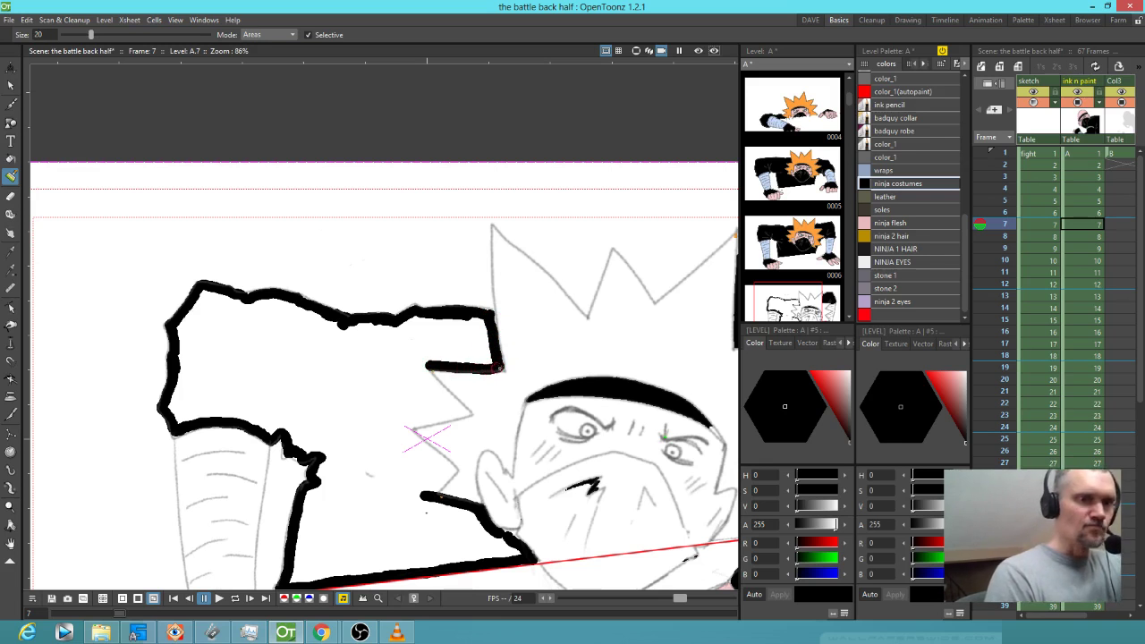
{"action": "mouse_move", "coordinate": [423, 369]}
{"action": "left_mouse_down"}
{"action": "mouse_move", "coordinate": [466, 413]}
{"action": "mouse_move", "coordinate": [403, 429]}
{"action": "mouse_move", "coordinate": [455, 470]}
{"action": "mouse_move", "coordinate": [423, 492]}
{"action": "left_mouse_up"}
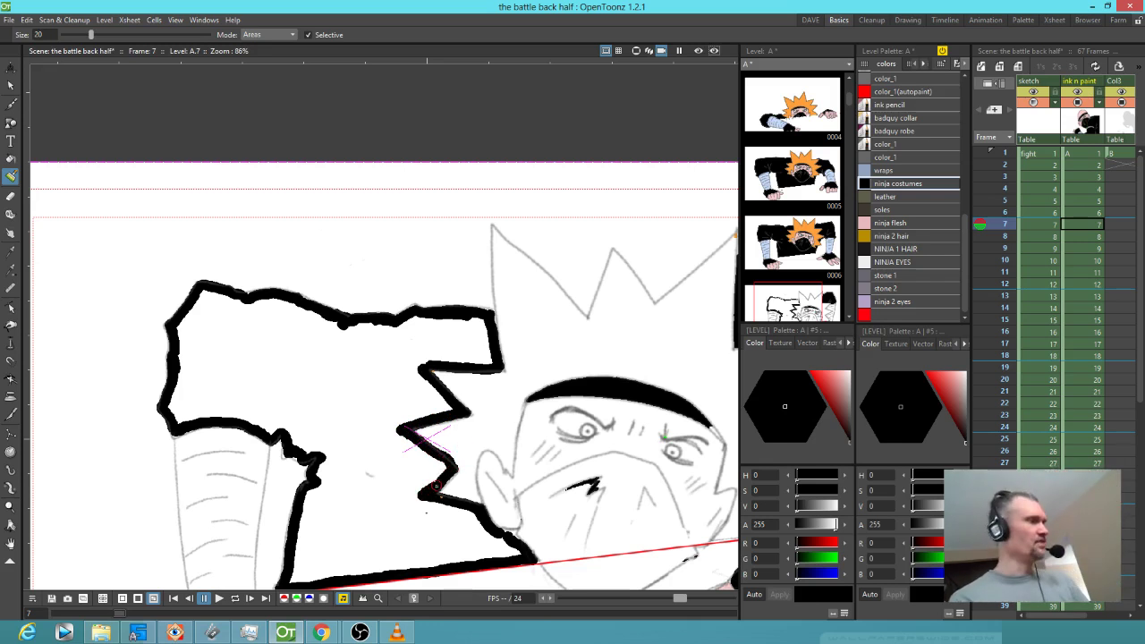
- Try filling the fully edged torso with ninja costumes, and undo the fill
{"action": "key", "text": "f"}
{"action": "left_click", "coordinate": [385, 449]}
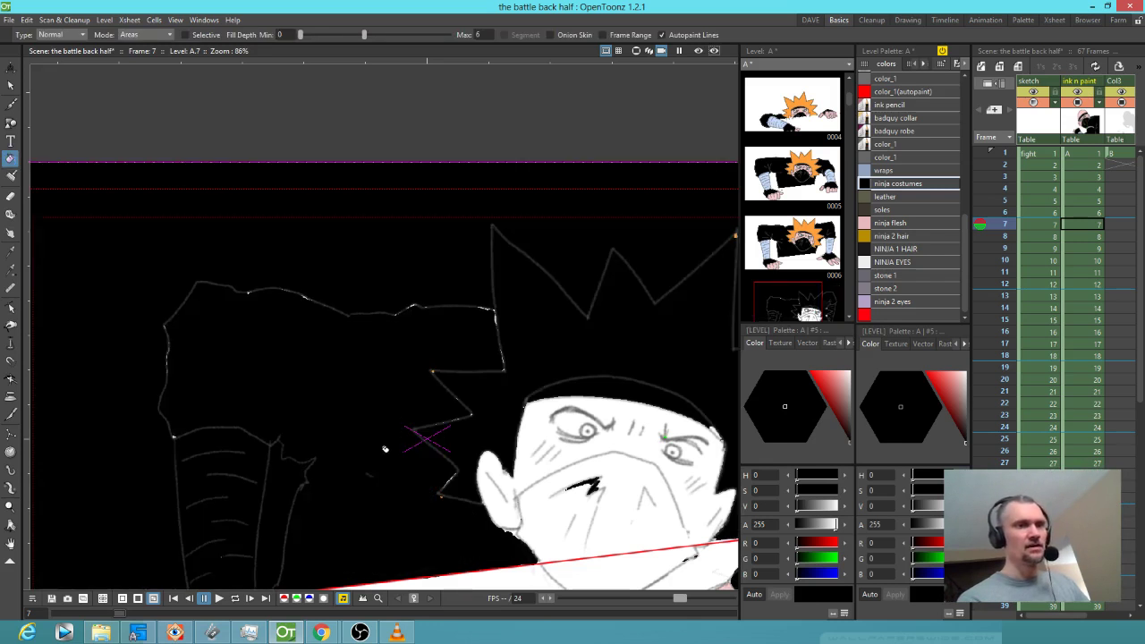
{"action": "key", "text": "ctrl+z"}
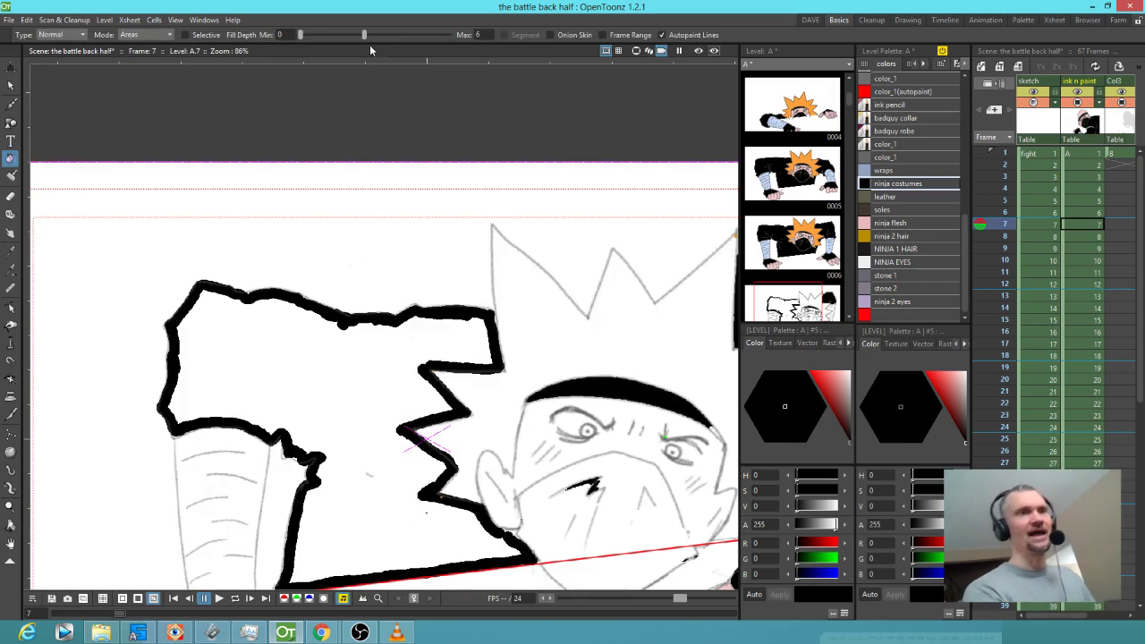
- Test the torso fill with both Fill Depth limits at 0 and with both at 15, undoing each fill
{"action": "left_click_drag", "start_coordinate": [364, 34], "coordinate": [302, 35]}
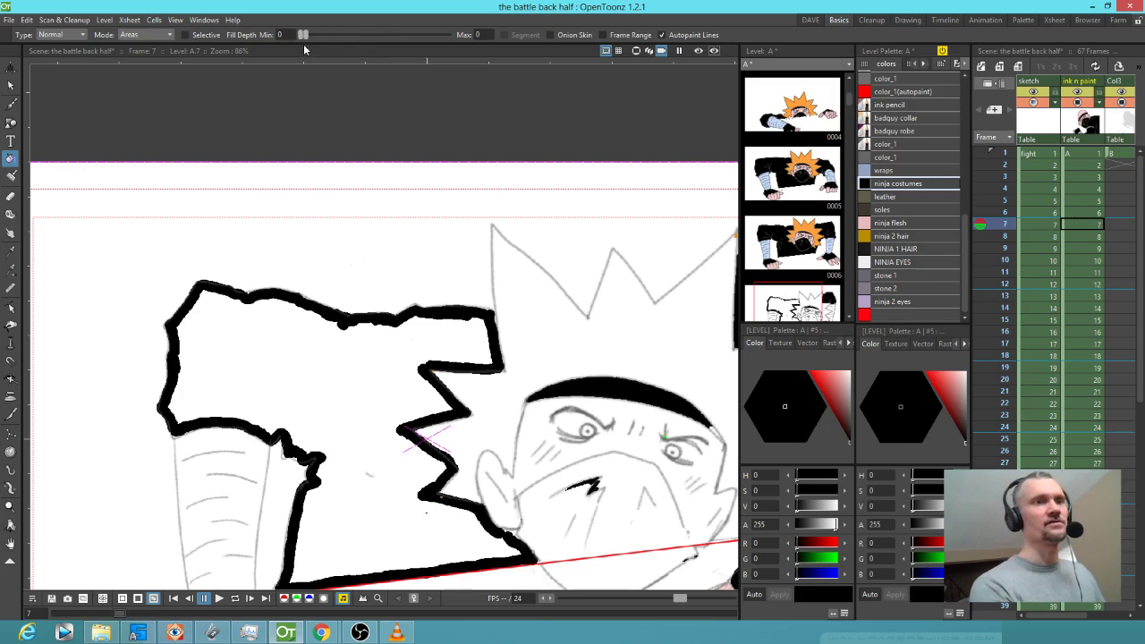
{"action": "left_click", "coordinate": [351, 386]}
{"action": "key", "text": "ctrl+z"}
{"action": "left_click_drag", "start_coordinate": [303, 36], "coordinate": [450, 36]}
{"action": "left_click", "coordinate": [358, 370]}
{"action": "key", "text": "ctrl+z"}
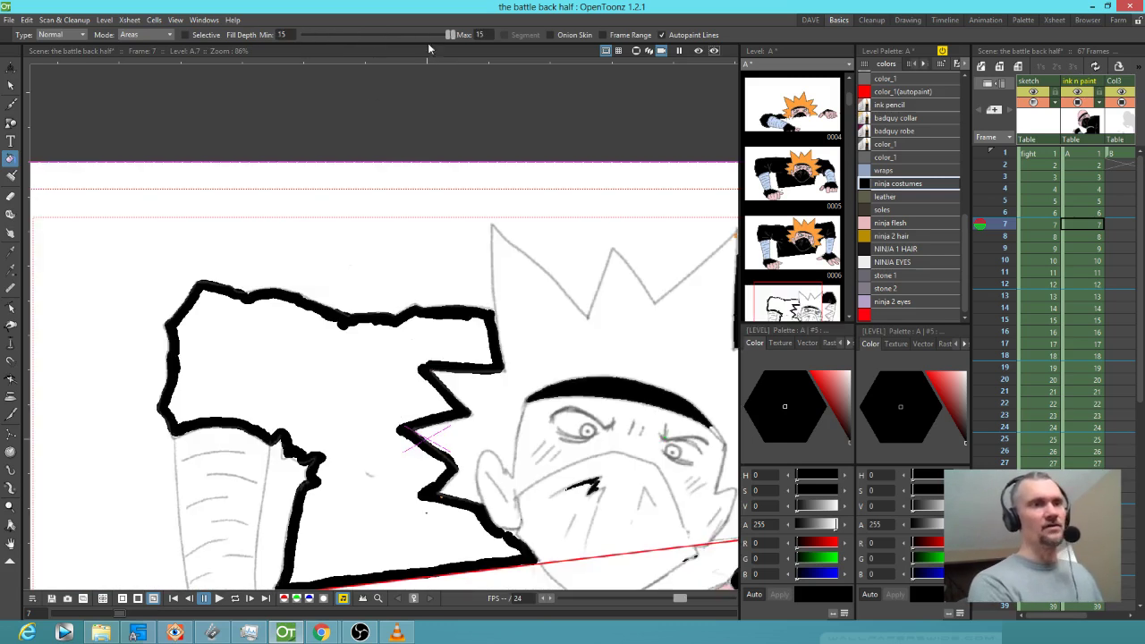
- Set the Fill Depth minimum to 2 and maximum to 10
{"action": "left_click_drag", "start_coordinate": [447, 36], "coordinate": [305, 36]}
{"action": "left_click", "coordinate": [285, 34]}
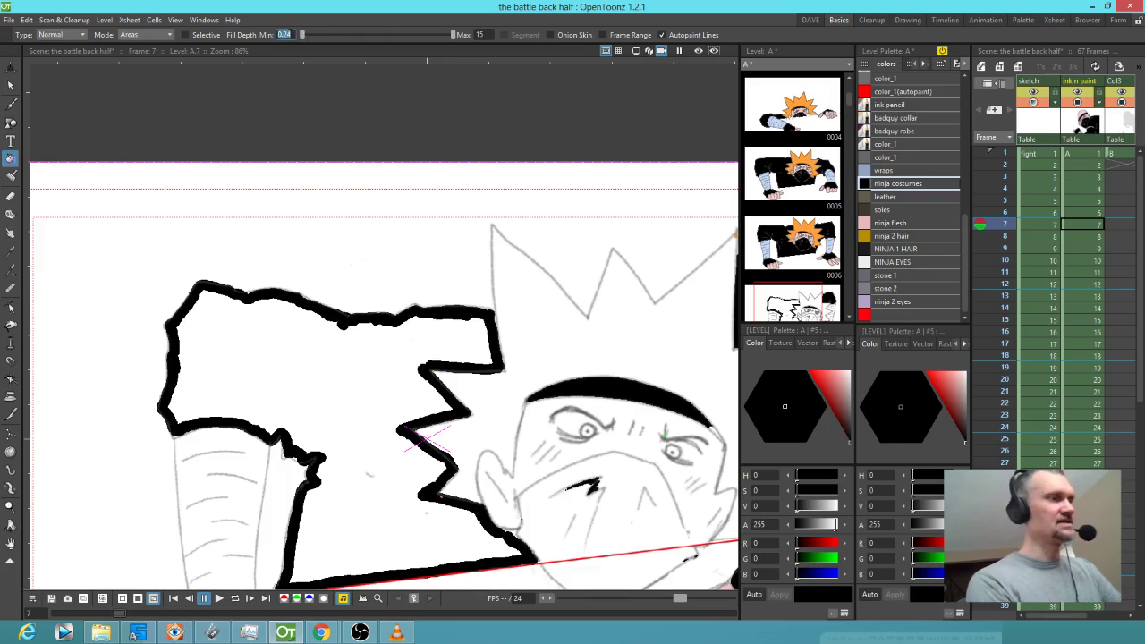
{"action": "type", "text": "2"}
{"action": "left_click", "coordinate": [481, 34]}
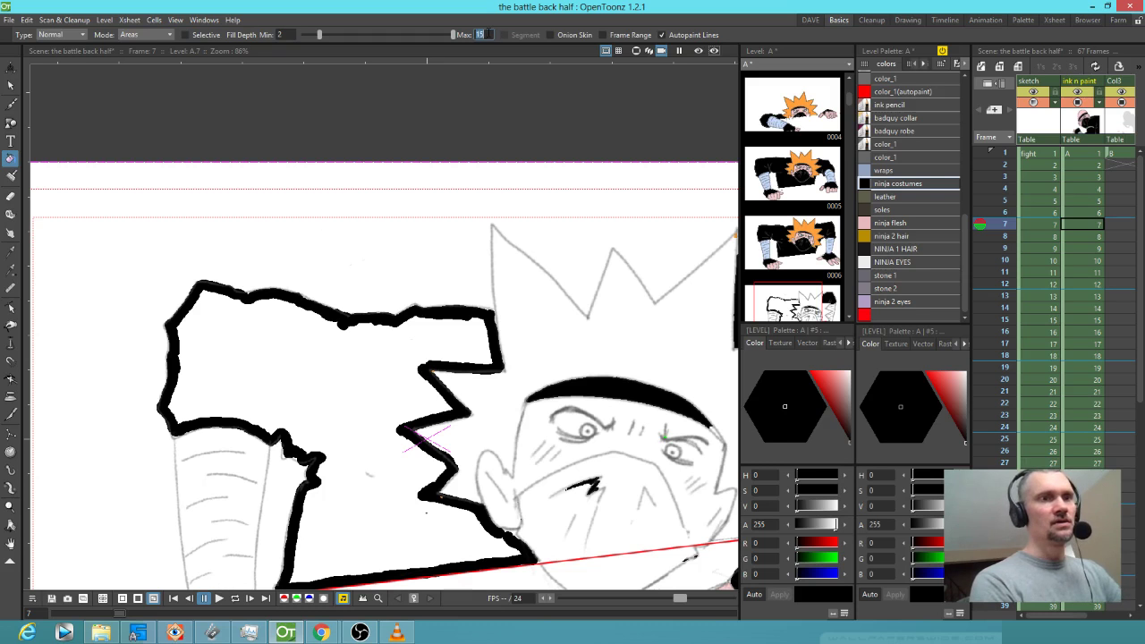
{"action": "key", "text": "Return"}
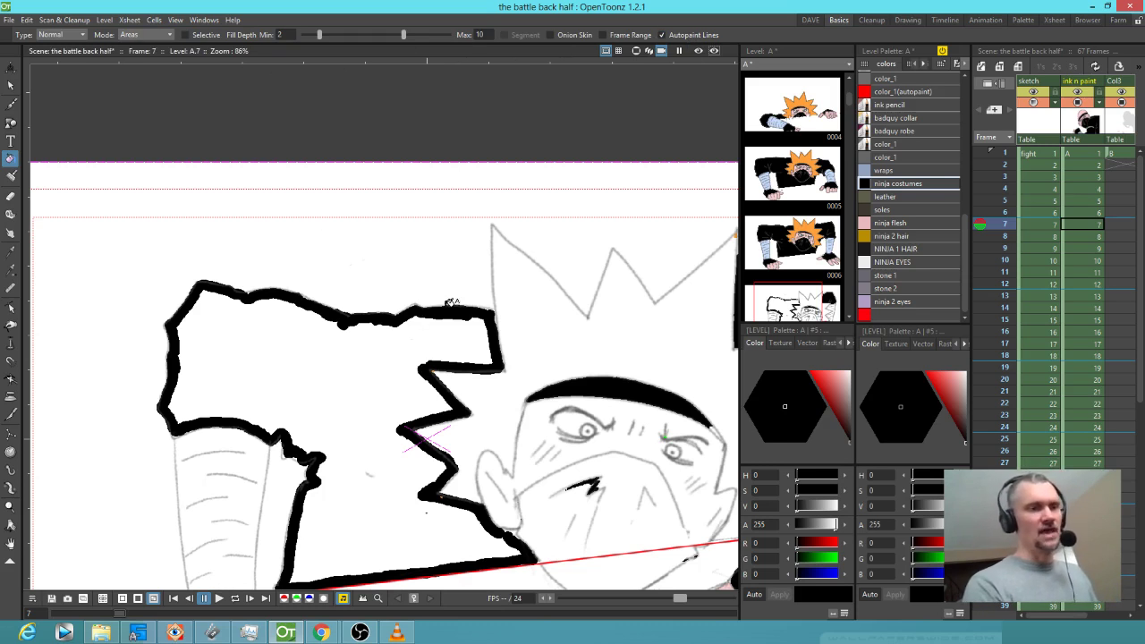
- Look over the ninja's outlines, try the torso fill again with the 2 to 10 Fill Depth, and undo it
{"action": "scroll", "coordinate": [398, 374], "scroll_direction": "down", "scroll_amount": 3}
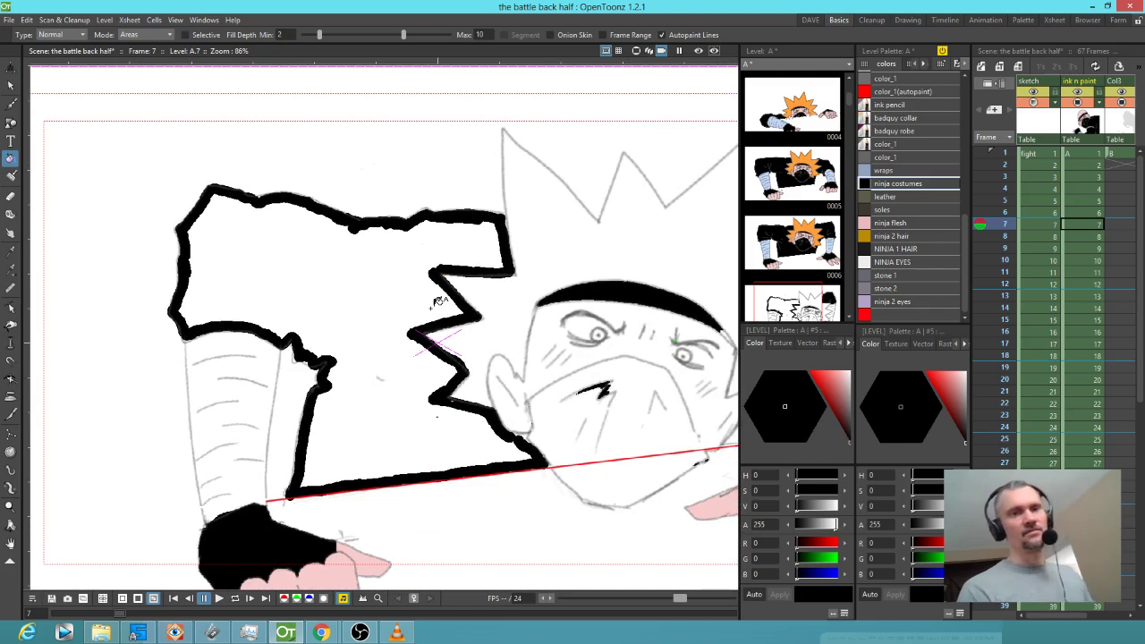
{"action": "scroll", "coordinate": [439, 301], "scroll_direction": "right", "scroll_amount": 5}
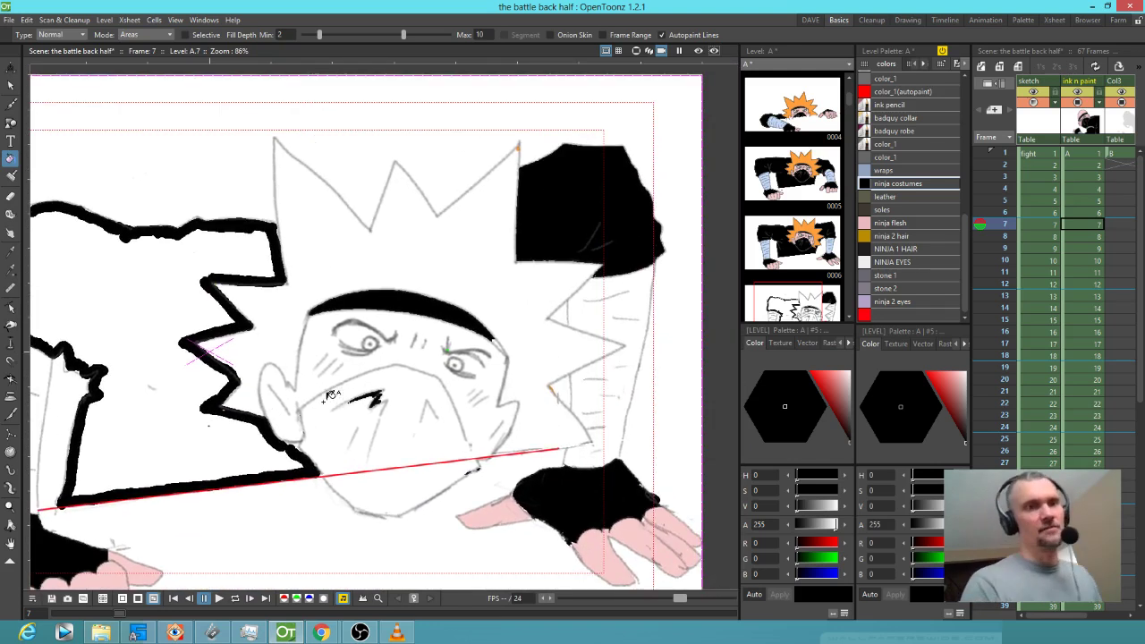
{"action": "scroll", "coordinate": [331, 395], "scroll_direction": "left", "scroll_amount": 4}
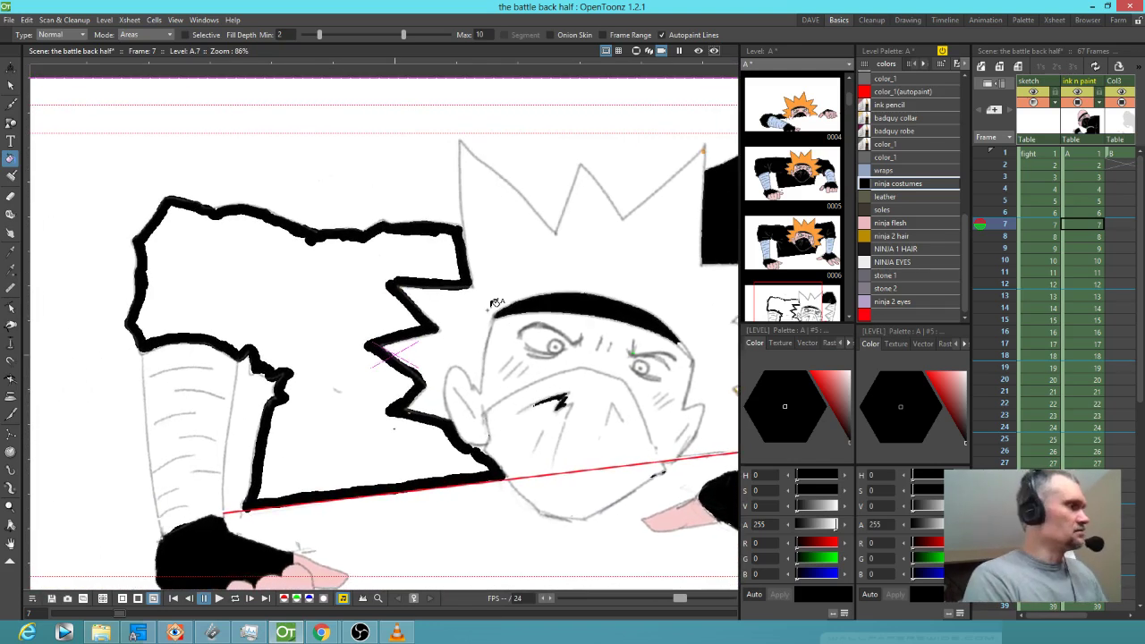
{"action": "left_click", "coordinate": [368, 294]}
{"action": "key", "text": "ctrl+z"}
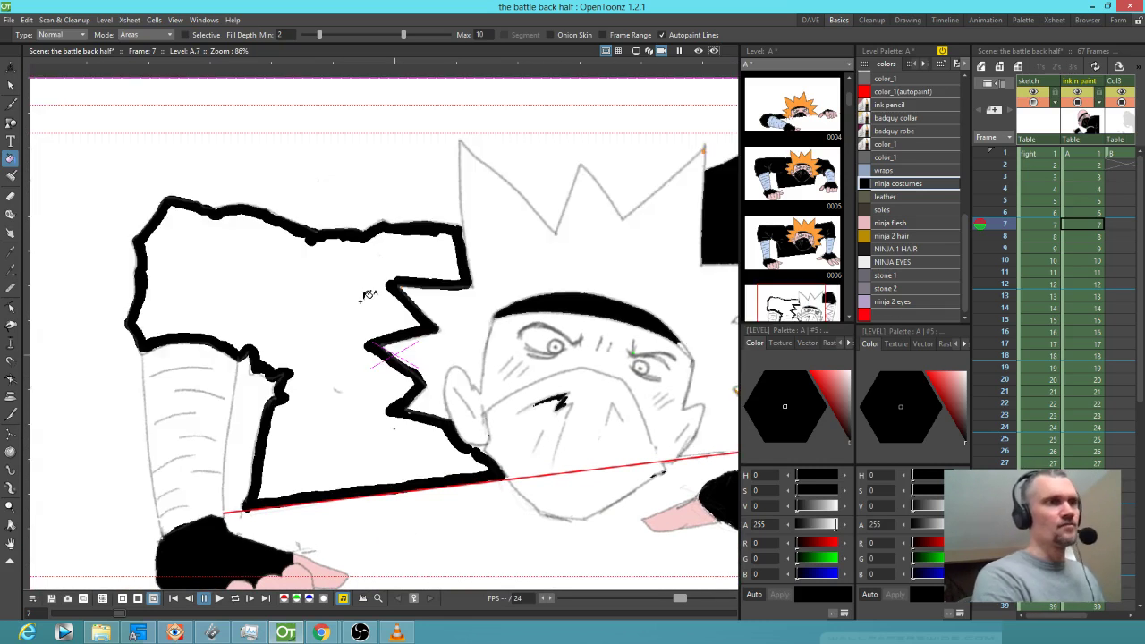
- Try a Freehand type fill with ninja costumes over the outlined torso, and undo it
{"action": "left_click", "coordinate": [58, 34]}
{"action": "left_click", "coordinate": [76, 66]}
{"action": "mouse_move", "coordinate": [491, 229]}
{"action": "left_mouse_down"}
{"action": "mouse_move", "coordinate": [405, 179]}
{"action": "mouse_move", "coordinate": [212, 136]}
{"action": "mouse_move", "coordinate": [80, 231]}
{"action": "mouse_move", "coordinate": [87, 346]}
{"action": "mouse_move", "coordinate": [231, 369]}
{"action": "mouse_move", "coordinate": [254, 410]}
{"action": "mouse_move", "coordinate": [226, 463]}
{"action": "mouse_move", "coordinate": [233, 508]}
{"action": "mouse_move", "coordinate": [302, 532]}
{"action": "mouse_move", "coordinate": [416, 534]}
{"action": "mouse_move", "coordinate": [503, 513]}
{"action": "mouse_move", "coordinate": [534, 461]}
{"action": "mouse_move", "coordinate": [436, 383]}
{"action": "mouse_move", "coordinate": [452, 325]}
{"action": "mouse_move", "coordinate": [495, 276]}
{"action": "mouse_move", "coordinate": [473, 205]}
{"action": "left_mouse_up"}
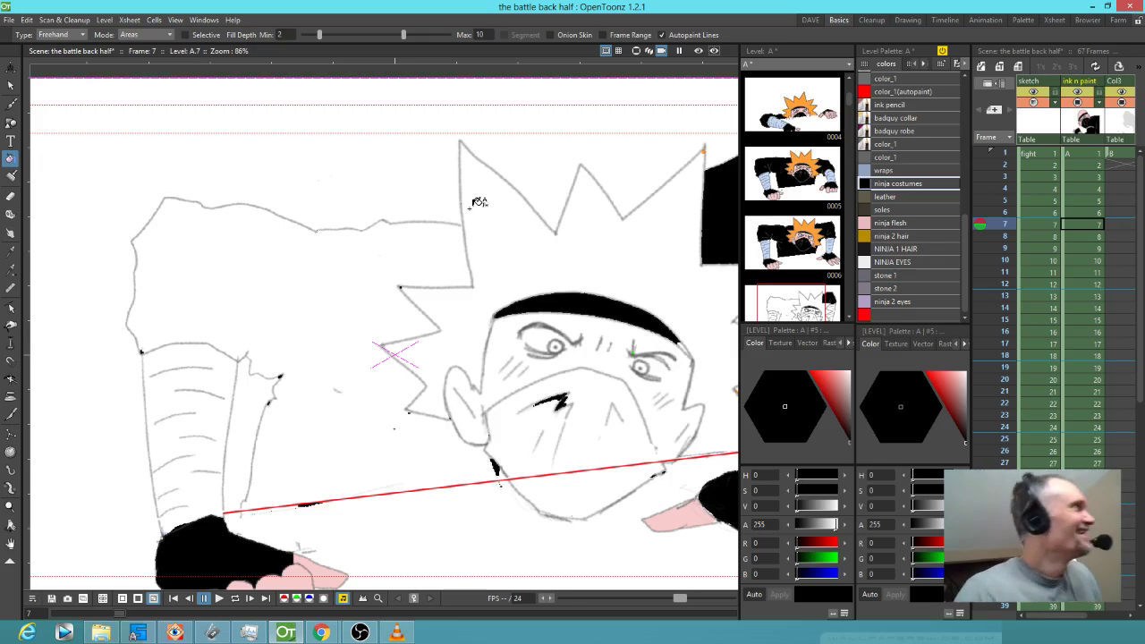
{"action": "key", "text": "ctrl+z"}
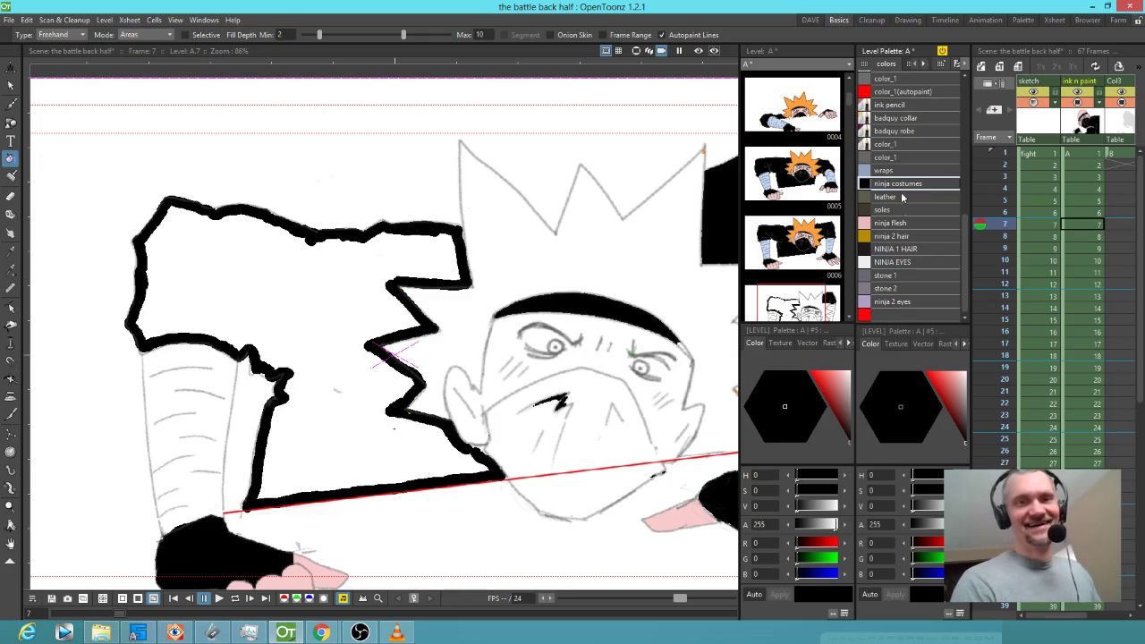
- Try a Normal type fill of the ninja's spiky hair with n2 hair, and undo it
{"action": "left_click_drag", "start_coordinate": [964, 264], "coordinate": [964, 98]}
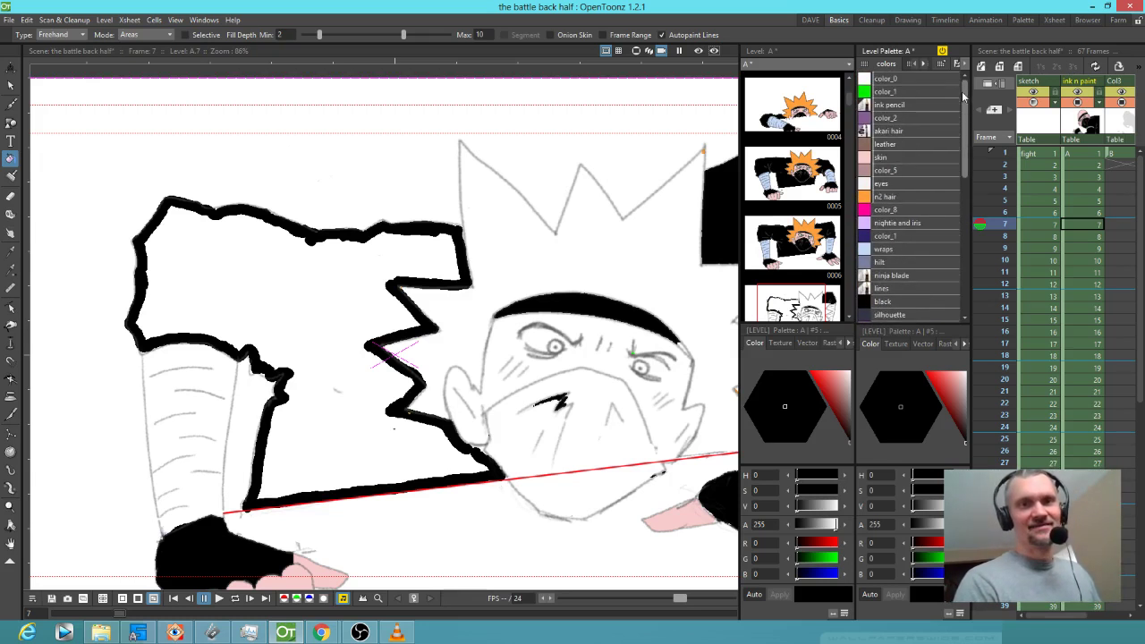
{"action": "left_click", "coordinate": [899, 197]}
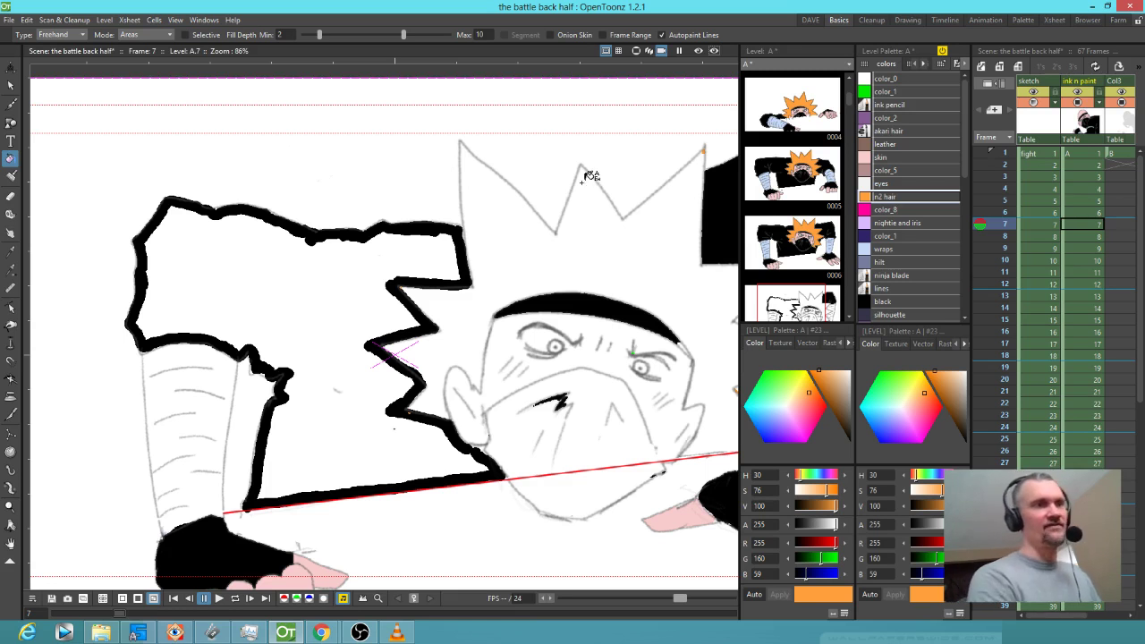
{"action": "left_click", "coordinate": [76, 36]}
{"action": "left_click", "coordinate": [77, 47]}
{"action": "left_click", "coordinate": [681, 254]}
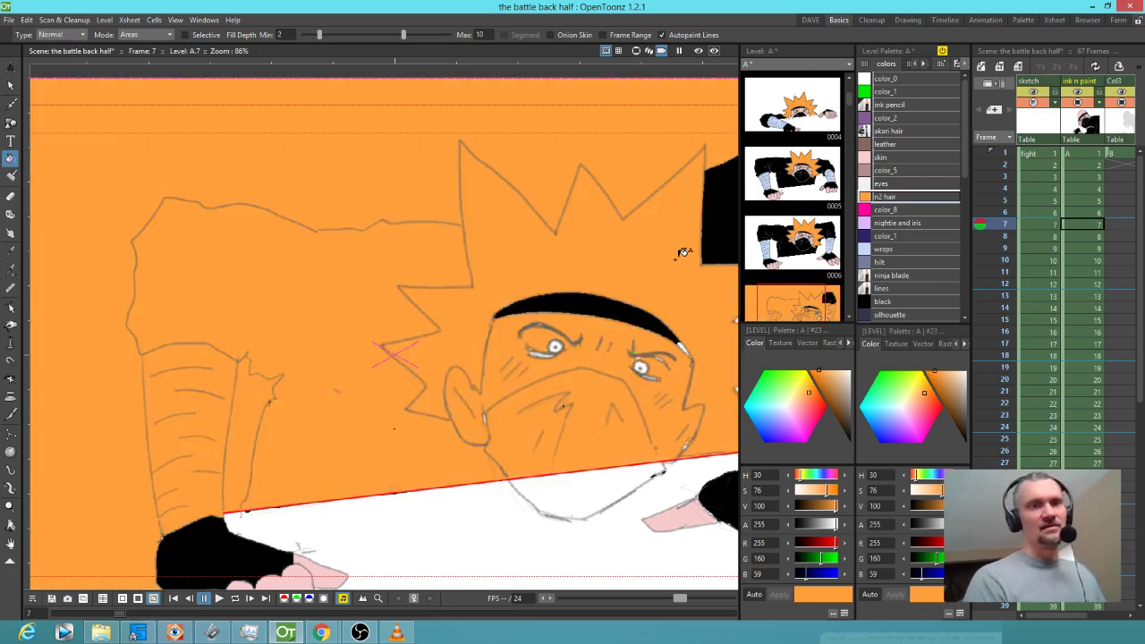
{"action": "key", "text": "ctrl+z"}
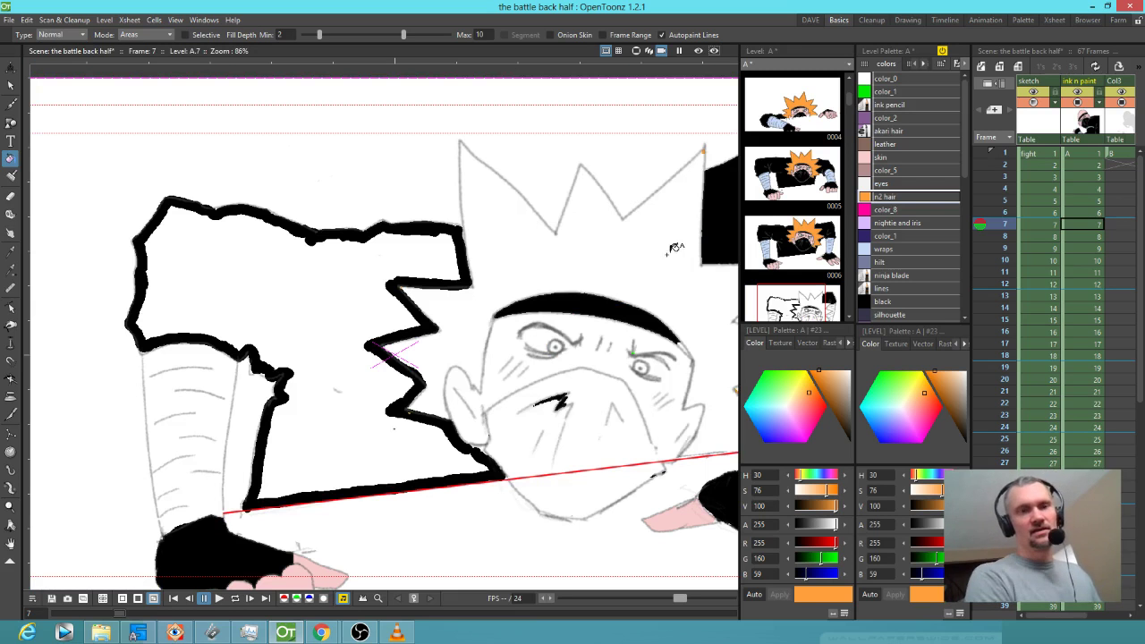
- Try filling the wrapped forearm beneath the edged sleeve with the wraps colour, and undo it
{"action": "scroll", "coordinate": [667, 258], "scroll_direction": "down", "scroll_amount": 1}
{"action": "scroll", "coordinate": [659, 262], "scroll_direction": "down", "scroll_amount": 3}
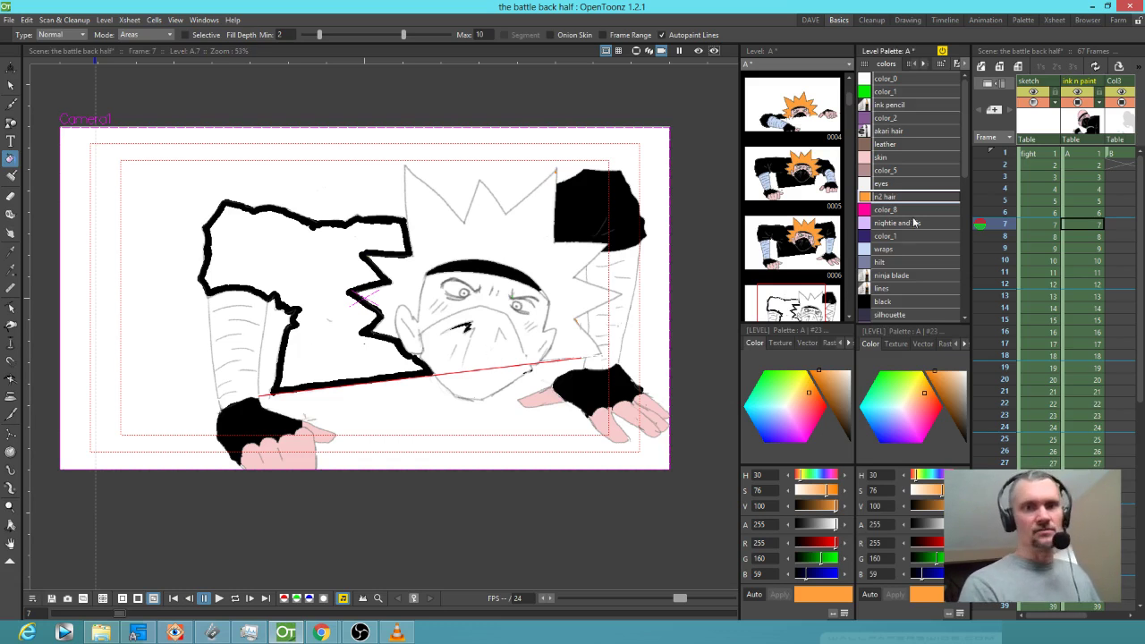
{"action": "left_click", "coordinate": [901, 250]}
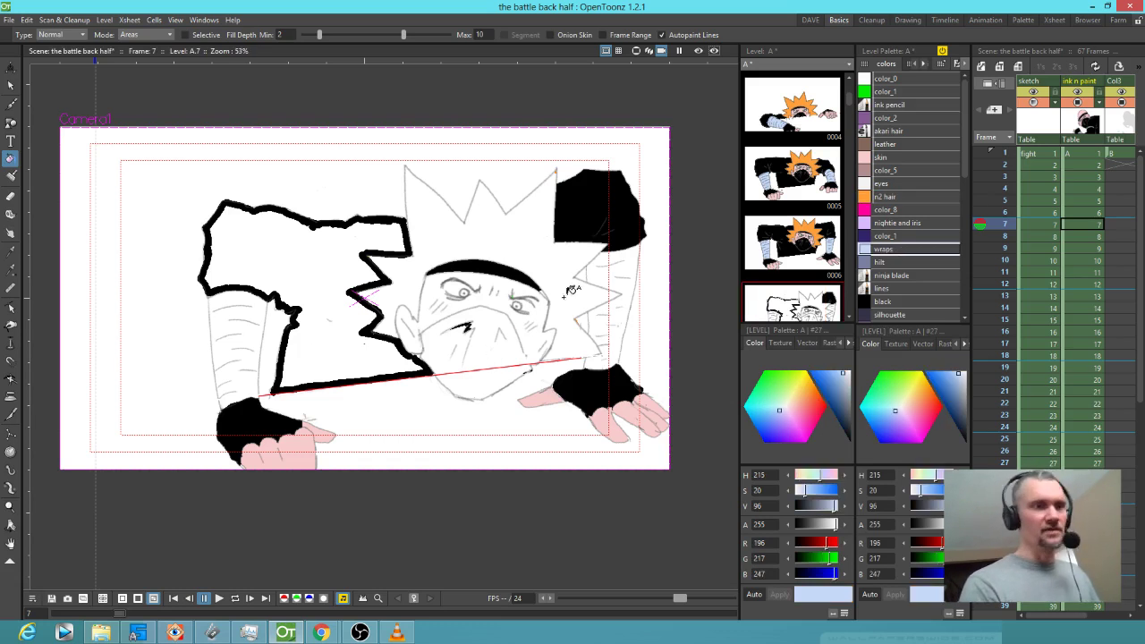
{"action": "left_click", "coordinate": [264, 306]}
{"action": "key", "text": "ctrl+z"}
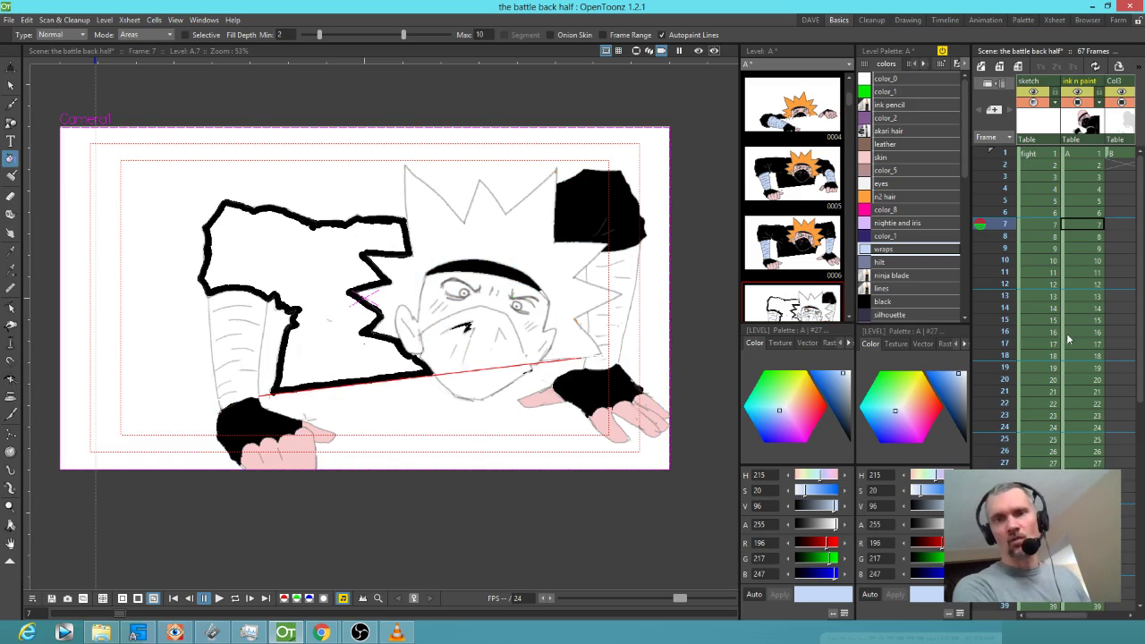
- Go to frame 8 of the ink n paint column and save the scene with all its levels
{"action": "left_click", "coordinate": [1098, 238]}
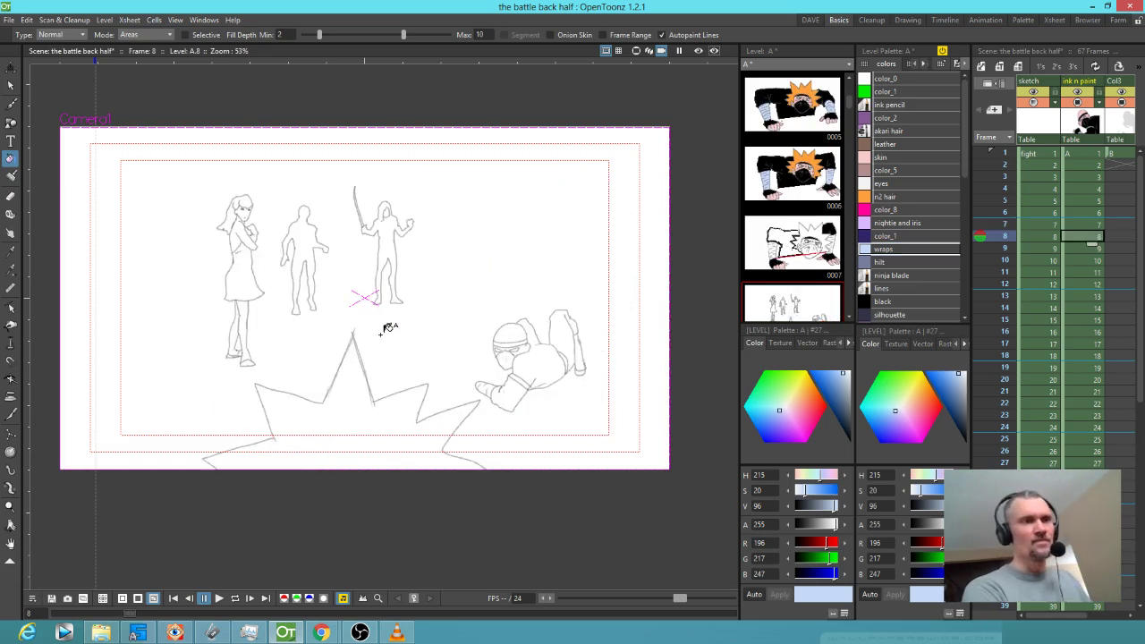
{"action": "scroll", "coordinate": [388, 325], "scroll_direction": "up", "scroll_amount": 2}
{"action": "left_click", "coordinate": [8, 20]}
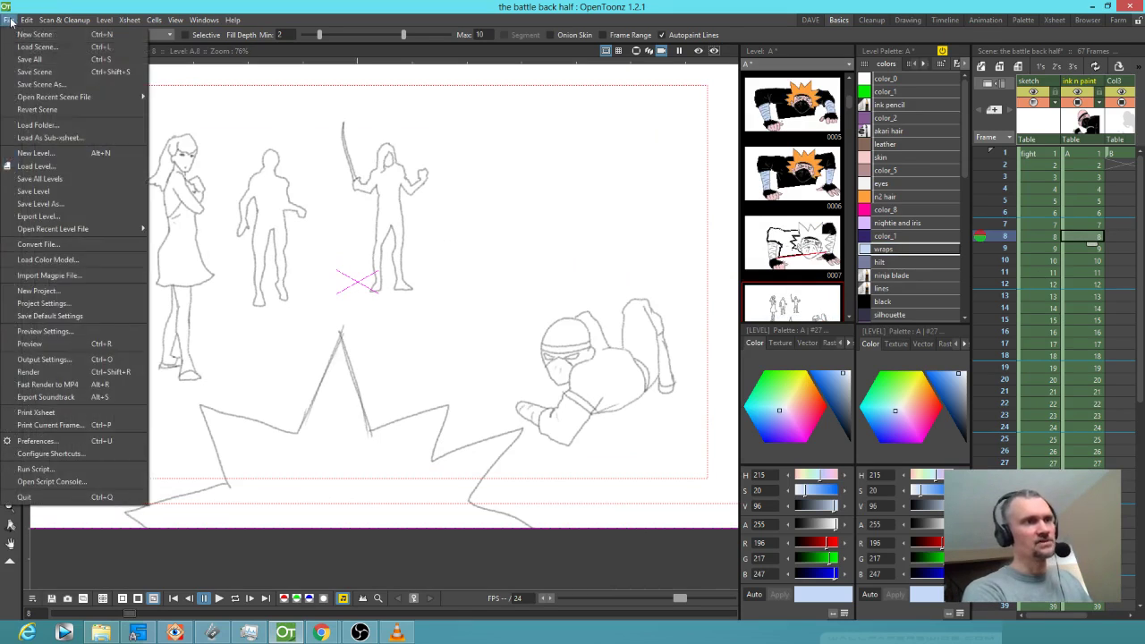
{"action": "left_click", "coordinate": [15, 61]}
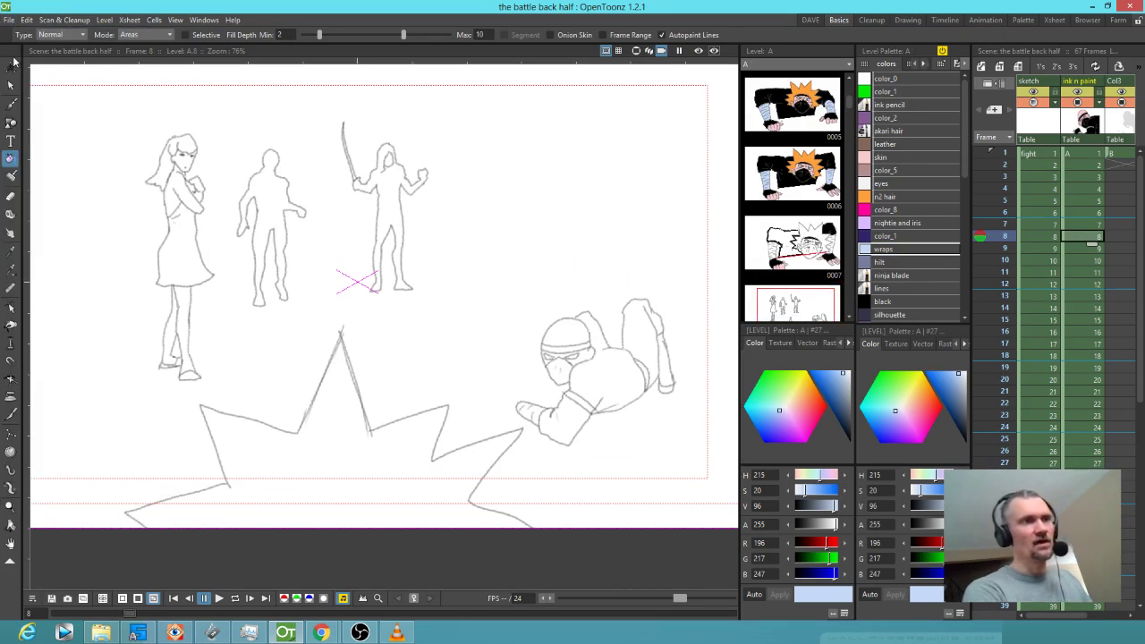
- Restart the program and reopen the scene "the battle back half" with its ink n paint column in view
{"action": "left_click", "coordinate": [1131, 6]}
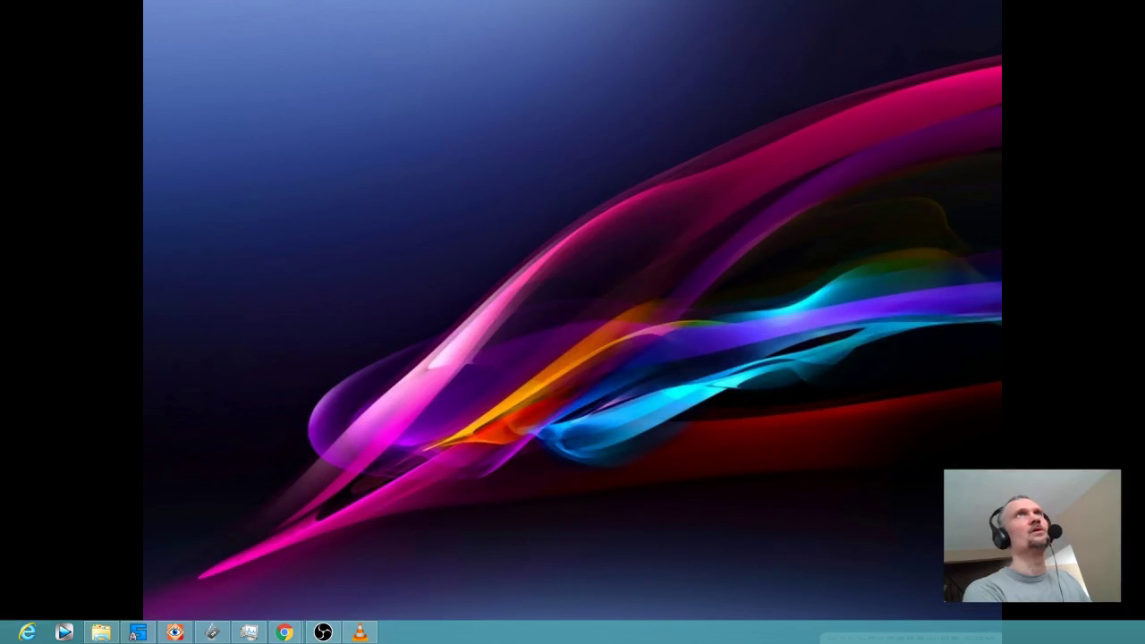
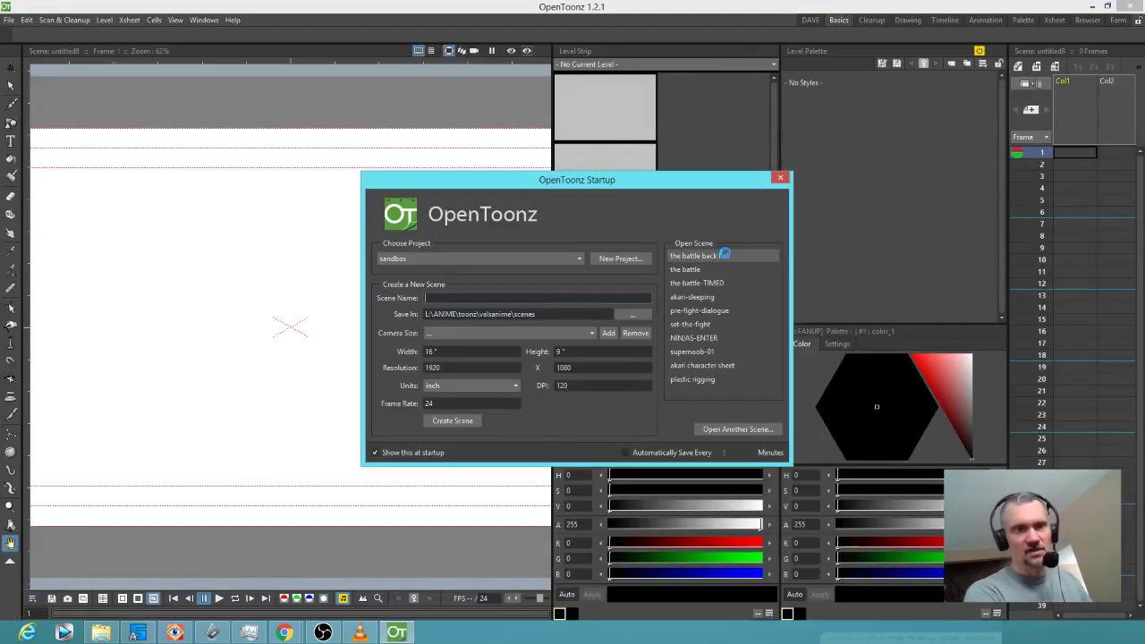
{"action": "left_click", "coordinate": [707, 256]}
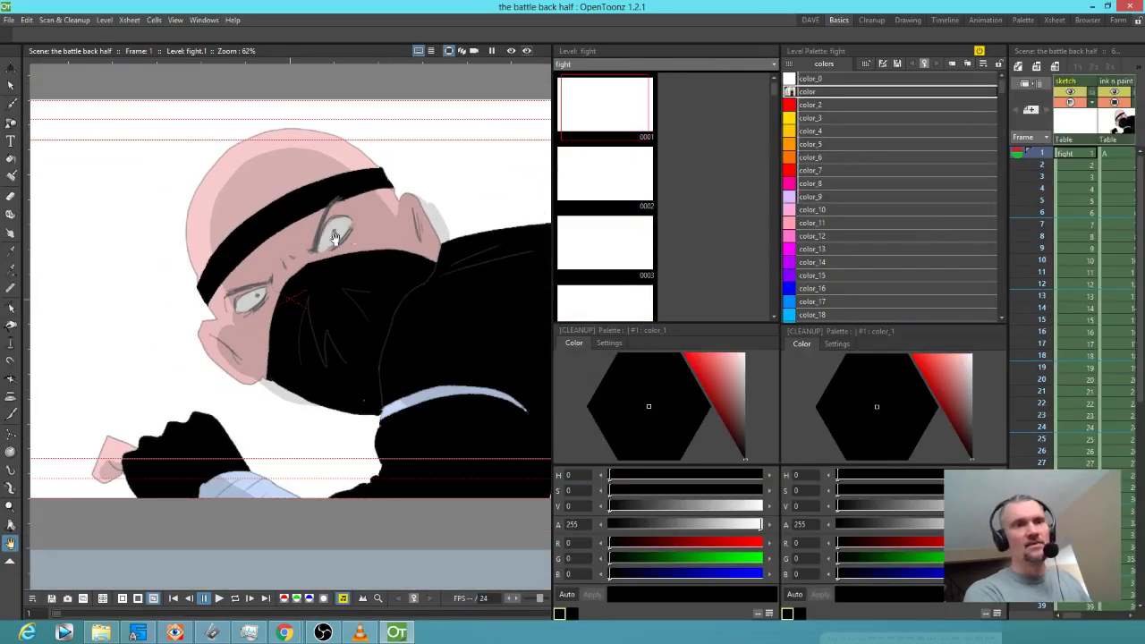
{"action": "scroll", "coordinate": [1065, 183], "scroll_direction": "right", "scroll_amount": 2}
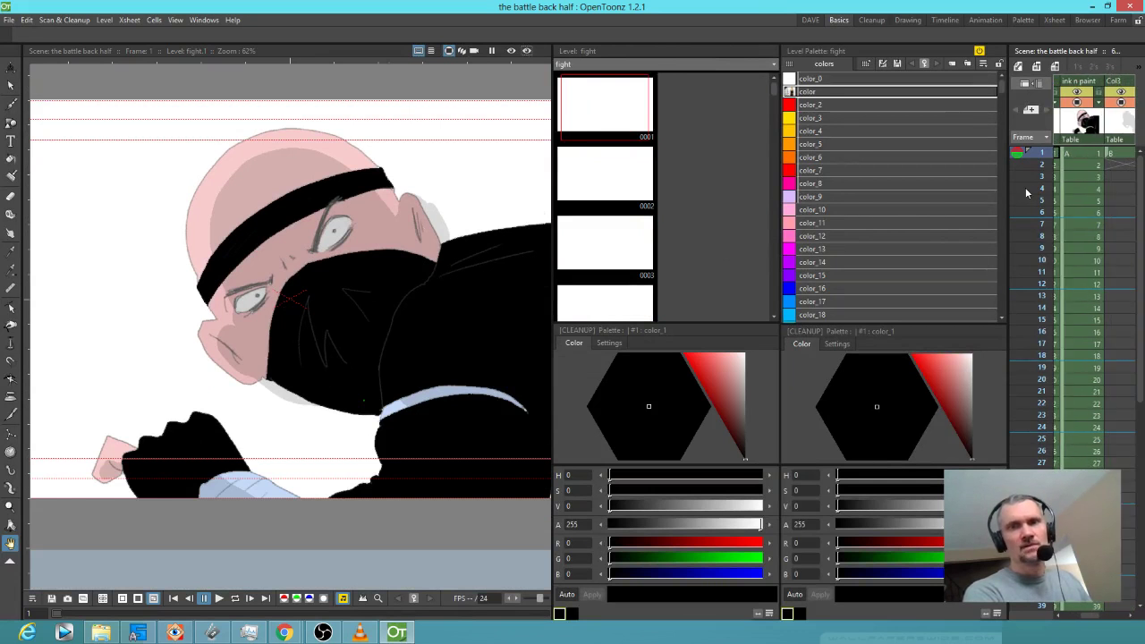
{"action": "scroll", "coordinate": [1074, 179], "scroll_direction": "left", "scroll_amount": 1}
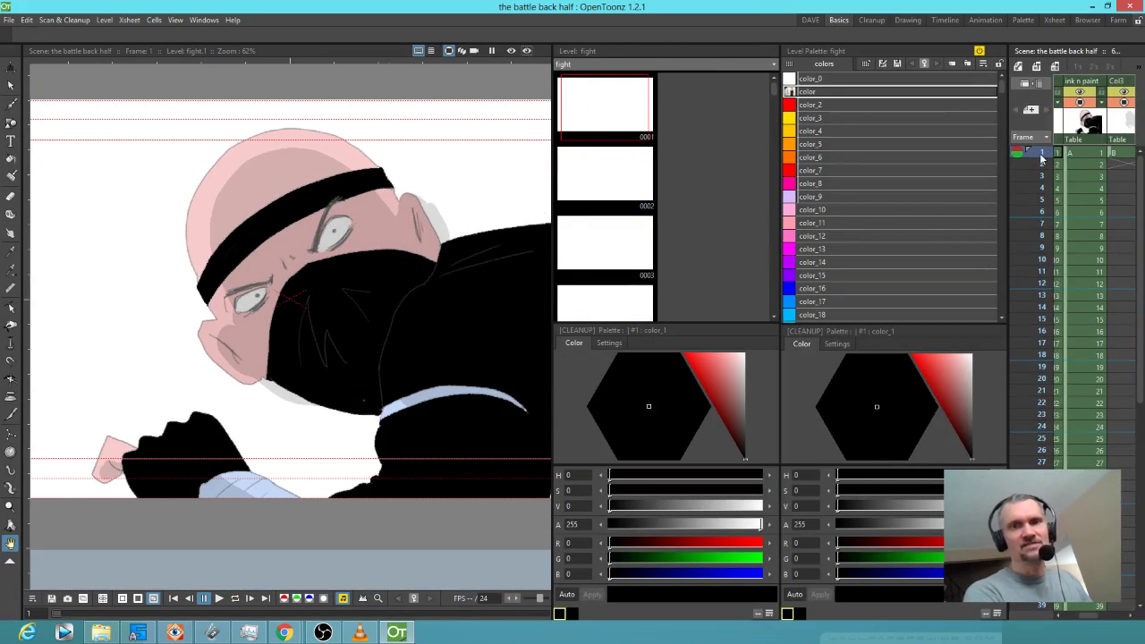
- Try filling the thick-edged sleeve in frame 7 of the ink n paint column with black, and undo it
{"action": "left_click_drag", "start_coordinate": [1043, 173], "coordinate": [1040, 227]}
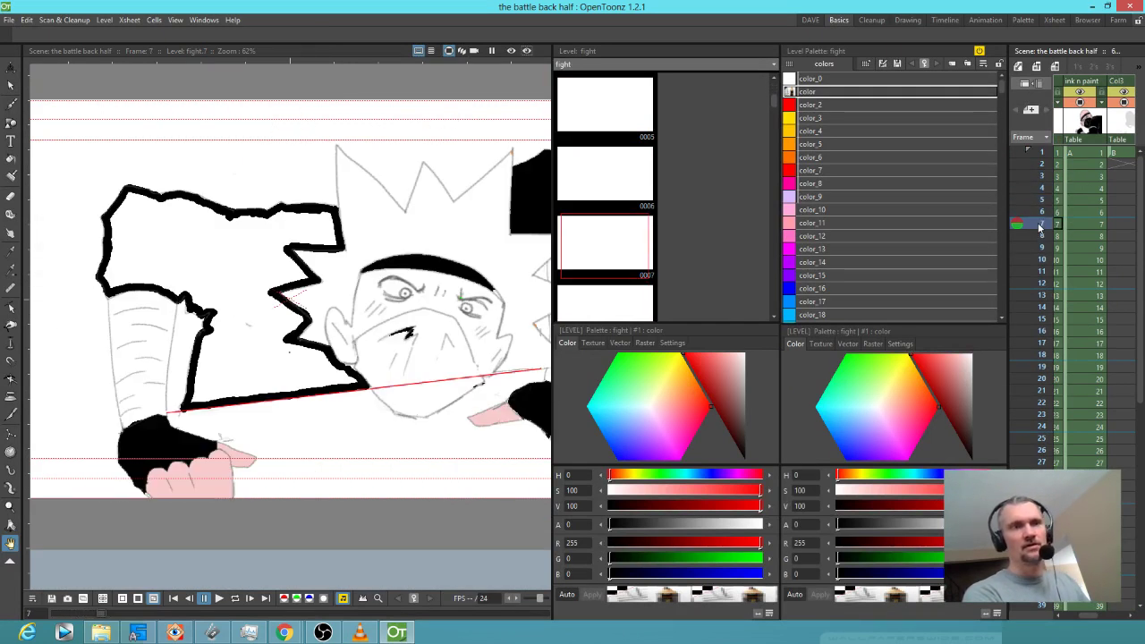
{"action": "left_click", "coordinate": [1089, 224]}
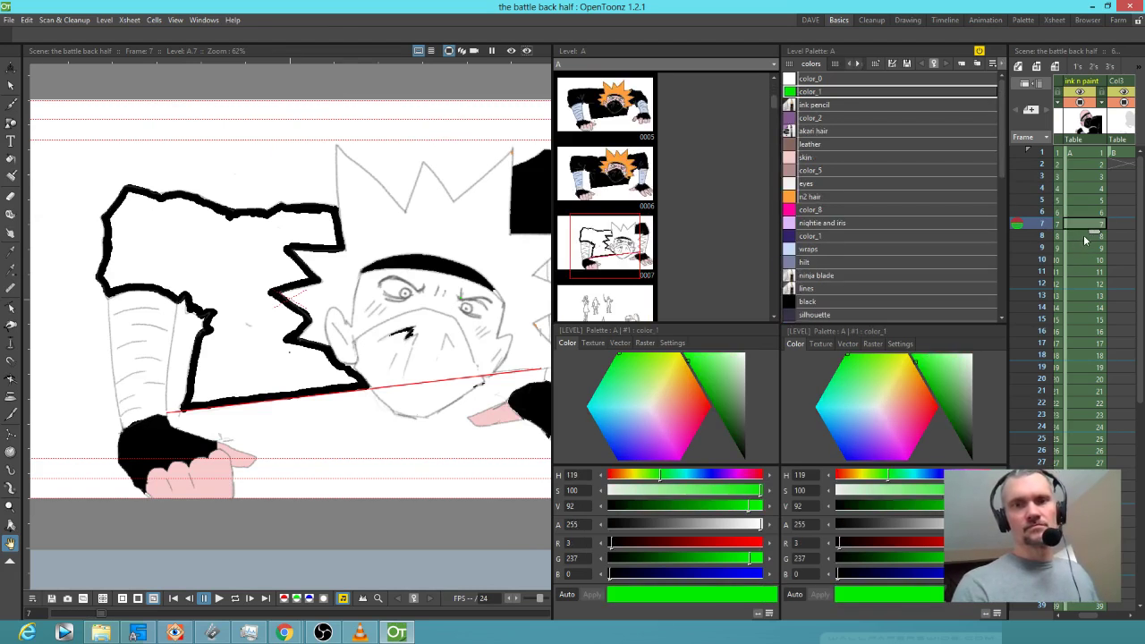
{"action": "left_click", "coordinate": [829, 305]}
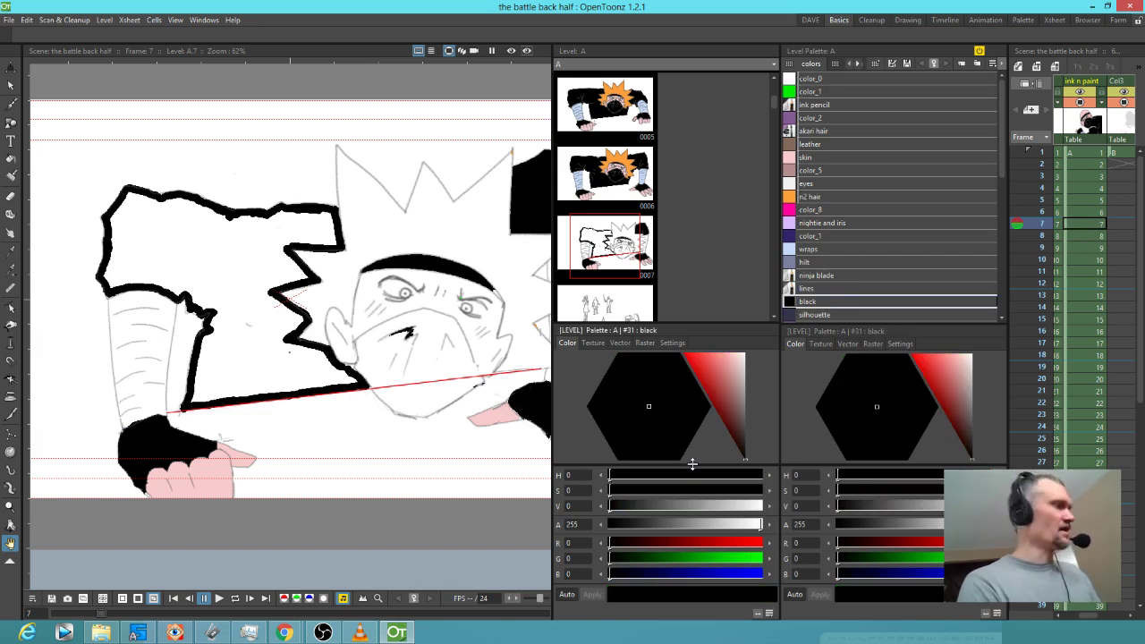
{"action": "key", "text": "f"}
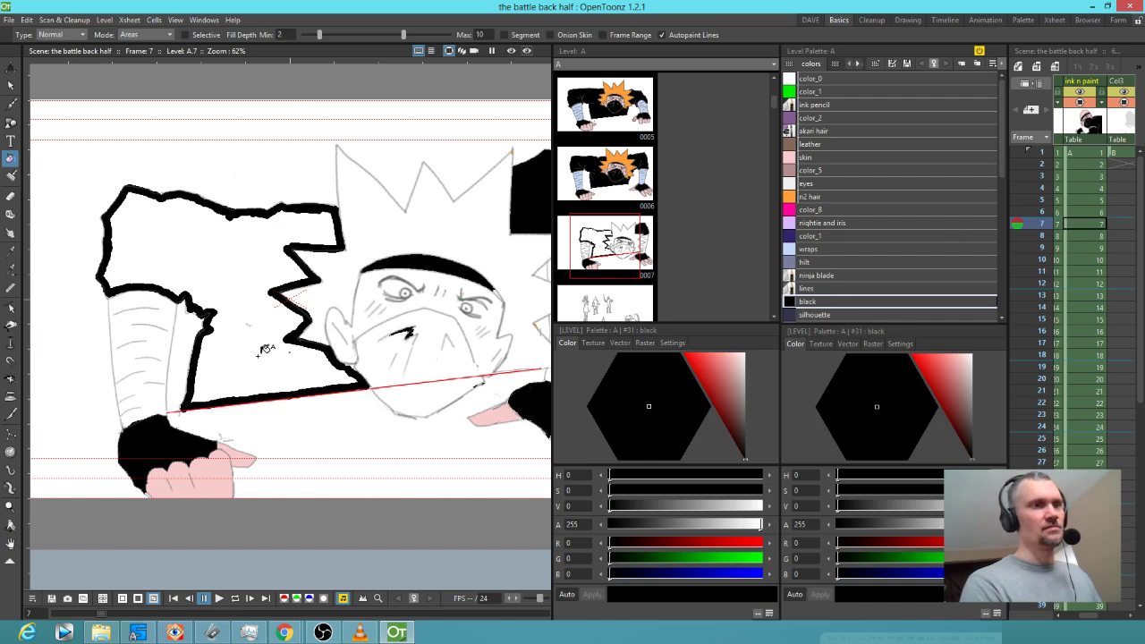
{"action": "left_click", "coordinate": [266, 351]}
{"action": "key", "text": "ctrl+z"}
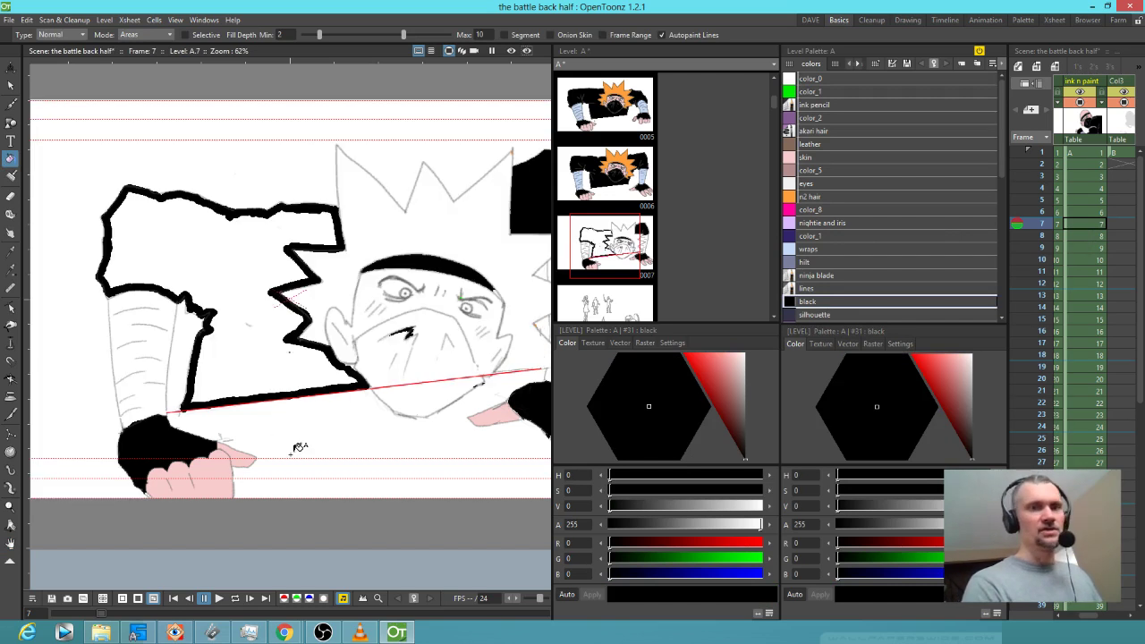
- Paint the wrapped forearm below the edged sleeve with the wraps colour, using the size 20 Paint Brush in selective Areas mode
{"action": "left_click", "coordinate": [832, 249]}
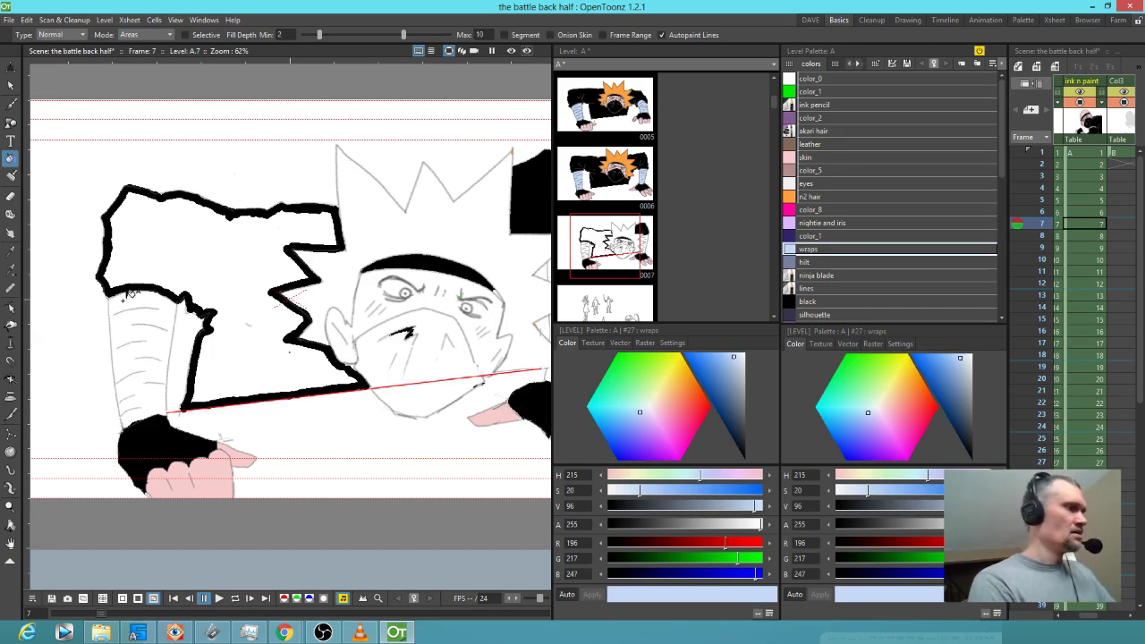
{"action": "key", "text": "j"}
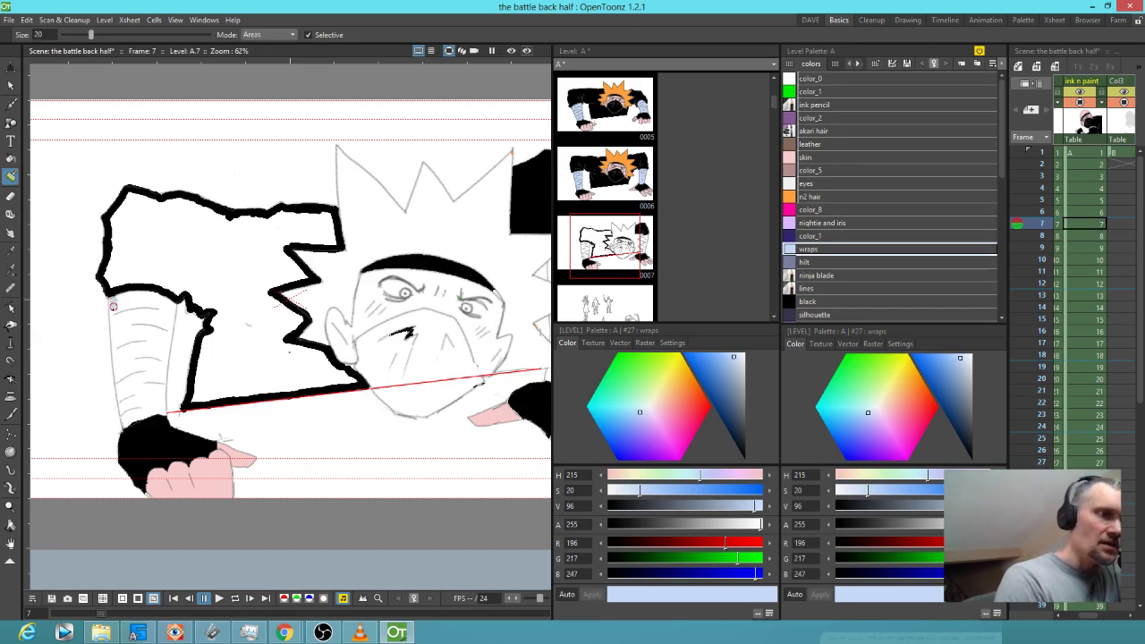
{"action": "left_click_drag", "start_coordinate": [115, 327], "coordinate": [115, 349]}
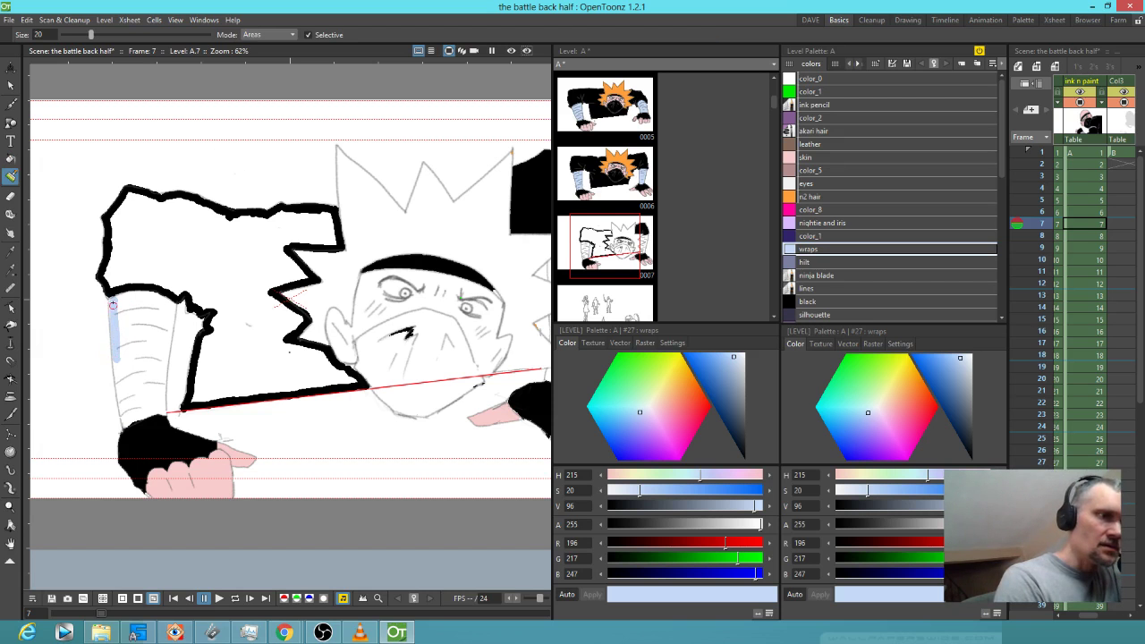
{"action": "left_click_drag", "start_coordinate": [116, 382], "coordinate": [120, 404]}
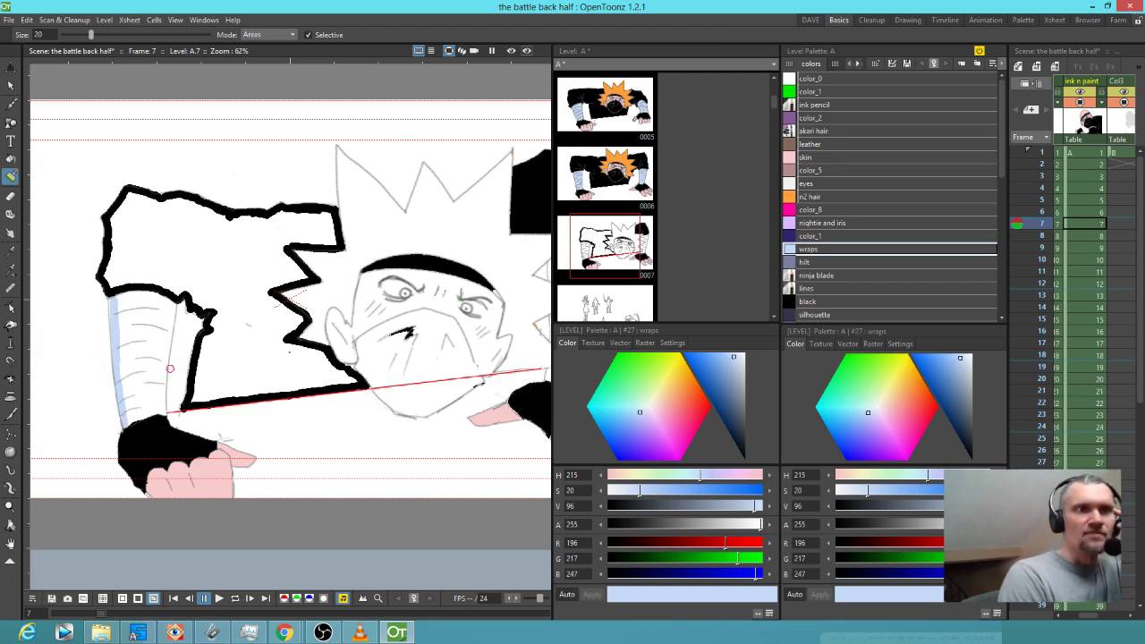
{"action": "left_click_drag", "start_coordinate": [125, 428], "coordinate": [162, 414]}
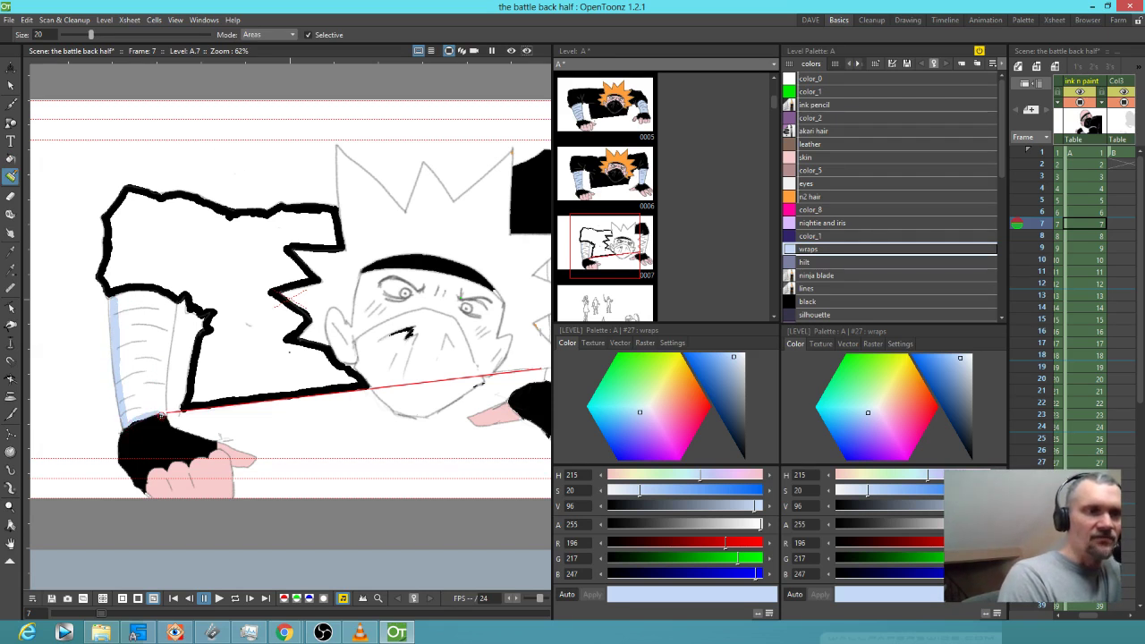
{"action": "mouse_move", "coordinate": [174, 302]}
{"action": "left_mouse_down"}
{"action": "mouse_move", "coordinate": [161, 428]}
{"action": "mouse_move", "coordinate": [160, 363]}
{"action": "mouse_move", "coordinate": [153, 408]}
{"action": "mouse_move", "coordinate": [135, 376]}
{"action": "mouse_move", "coordinate": [124, 380]}
{"action": "mouse_move", "coordinate": [120, 352]}
{"action": "mouse_move", "coordinate": [121, 325]}
{"action": "mouse_move", "coordinate": [135, 369]}
{"action": "mouse_move", "coordinate": [165, 324]}
{"action": "left_mouse_up"}
{"action": "mouse_move", "coordinate": [124, 292]}
{"action": "left_mouse_down"}
{"action": "mouse_move", "coordinate": [120, 327]}
{"action": "mouse_move", "coordinate": [125, 309]}
{"action": "mouse_move", "coordinate": [153, 320]}
{"action": "mouse_move", "coordinate": [147, 297]}
{"action": "left_mouse_up"}
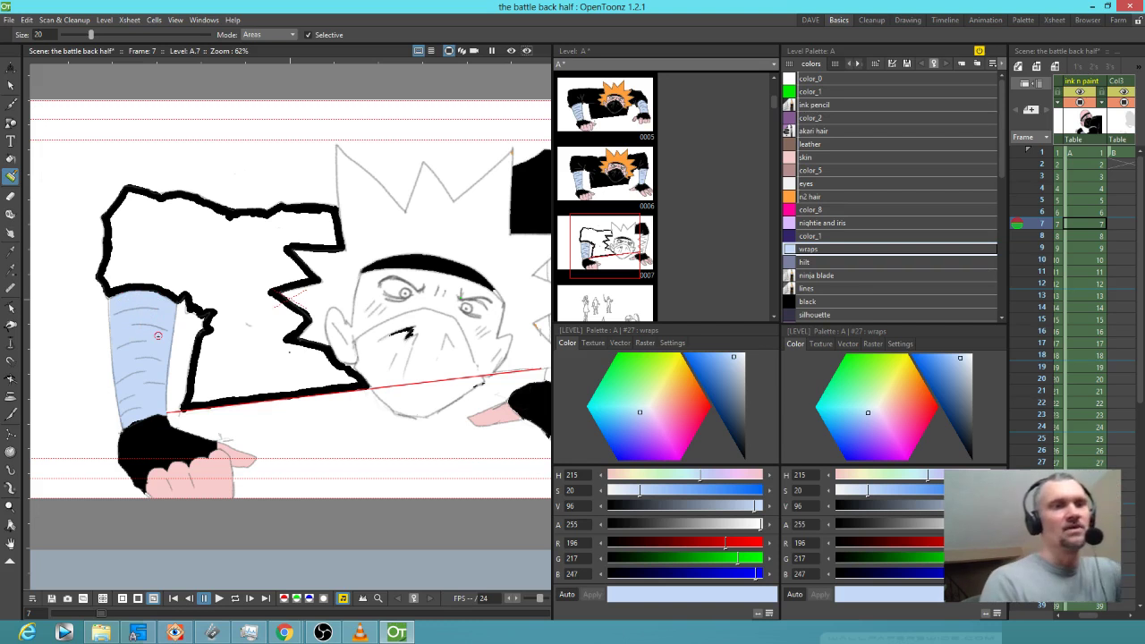
- Erase the stray black paint on the ninja's face mask using the Eraser in Areas mode
{"action": "left_click_drag", "start_coordinate": [157, 336], "coordinate": [310, 365]}
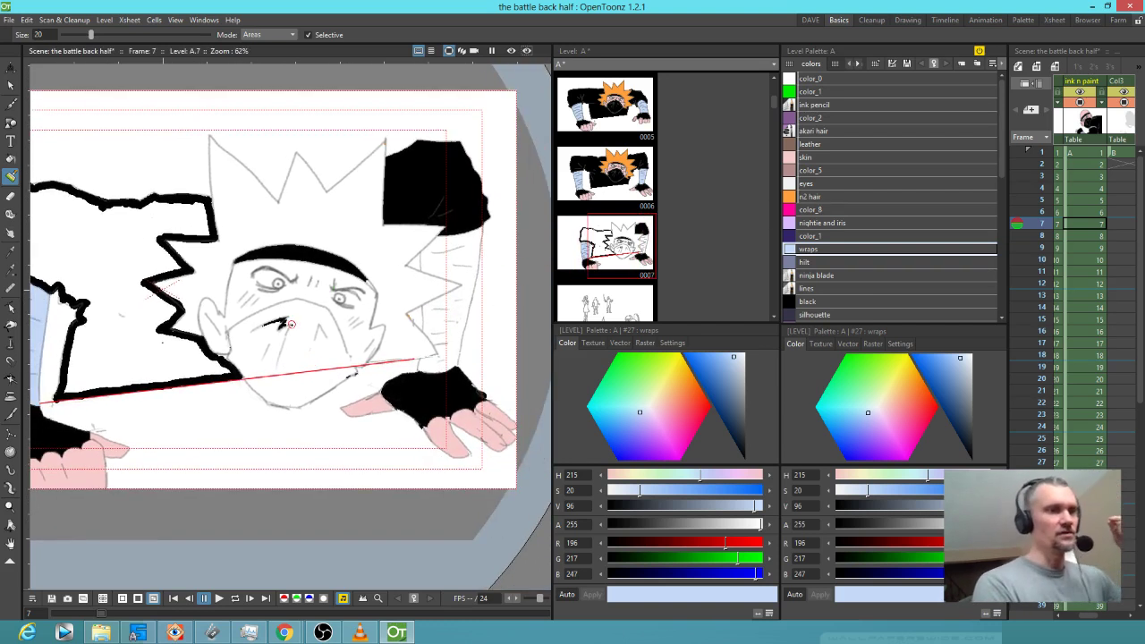
{"action": "key", "text": "a"}
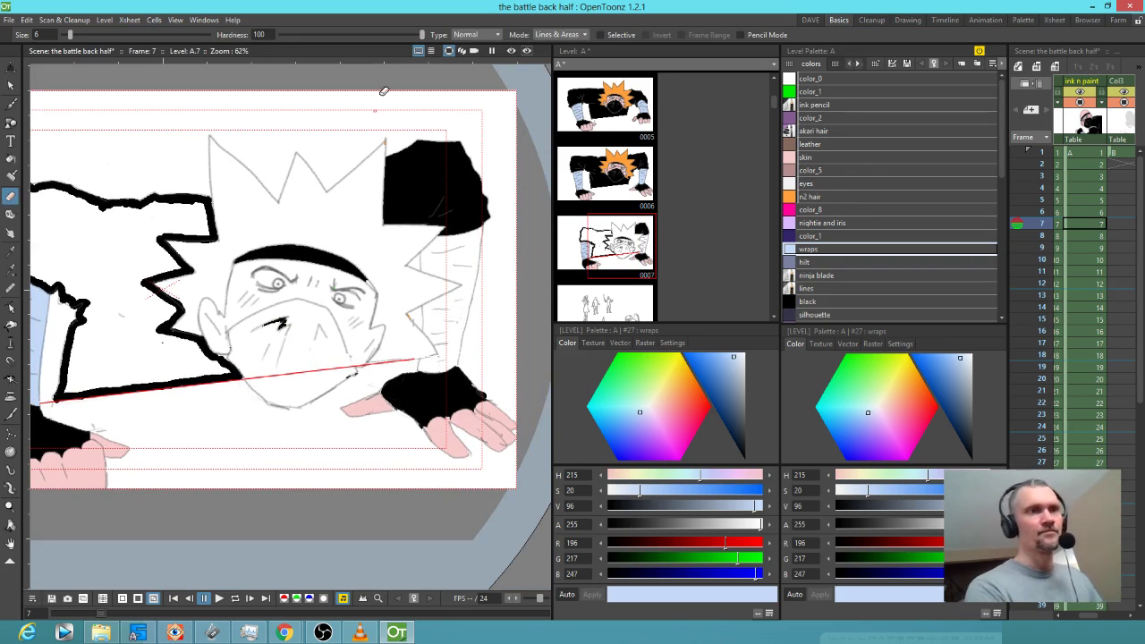
{"action": "left_click", "coordinate": [558, 35]}
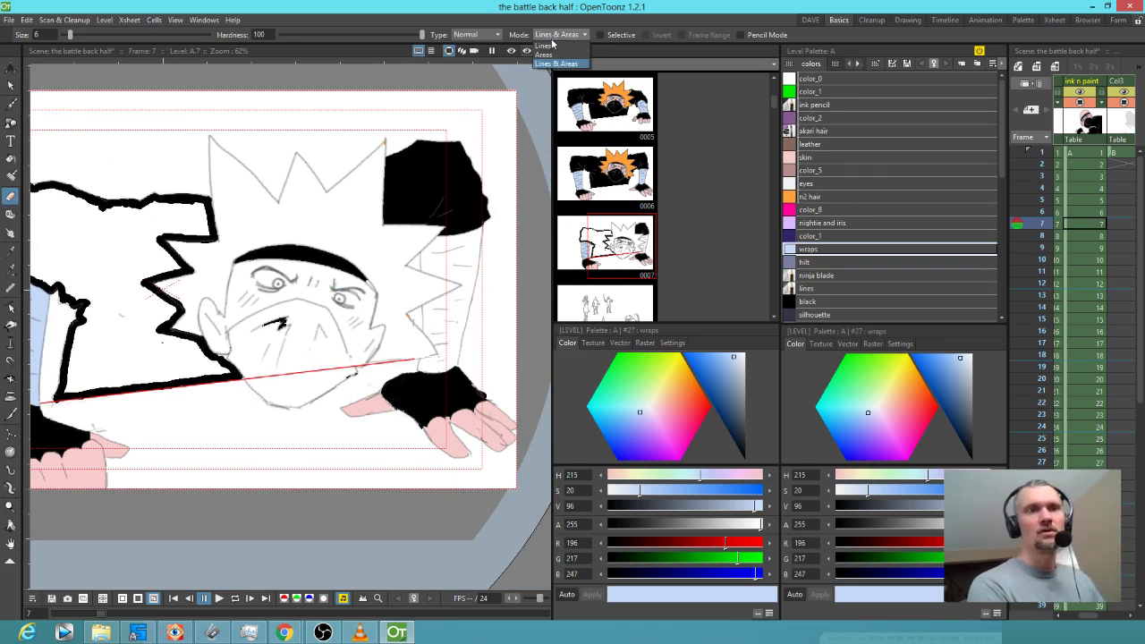
{"action": "left_click", "coordinate": [547, 54]}
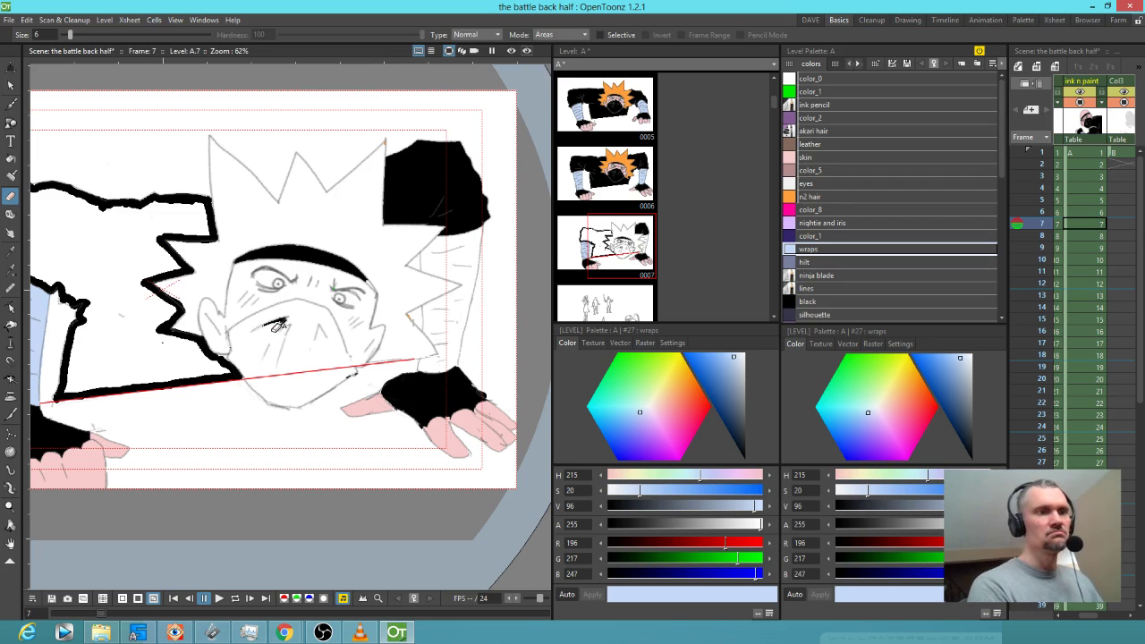
- Try a Normal area fill with n2 hair beside the ninja's face mask, and undo it
{"action": "left_click", "coordinate": [825, 197]}
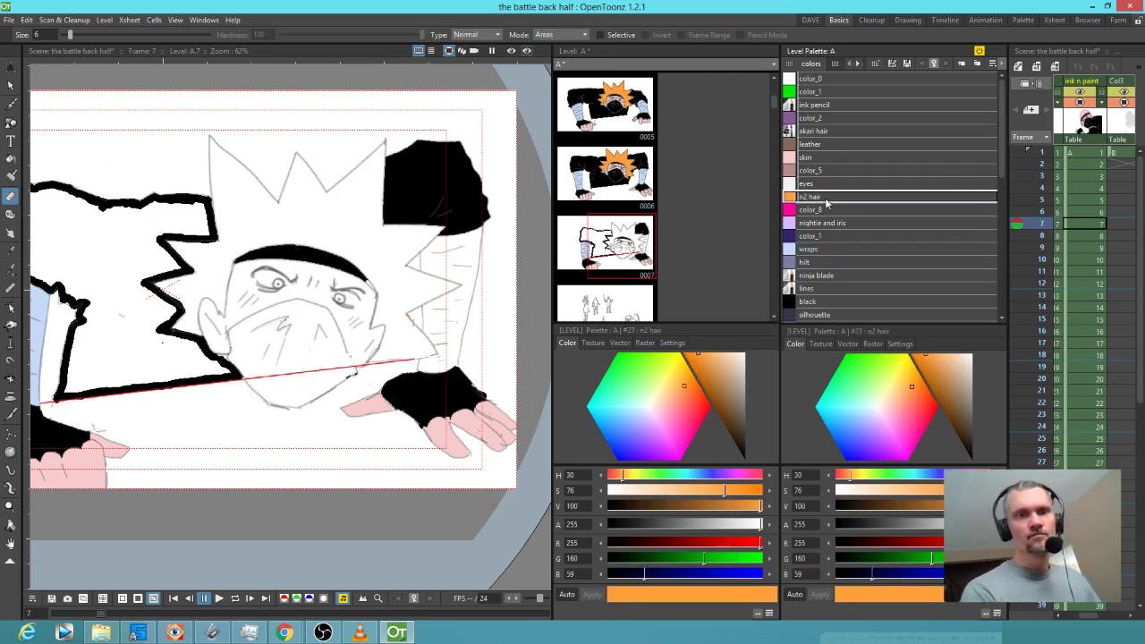
{"action": "key", "text": "f"}
{"action": "left_click", "coordinate": [346, 331]}
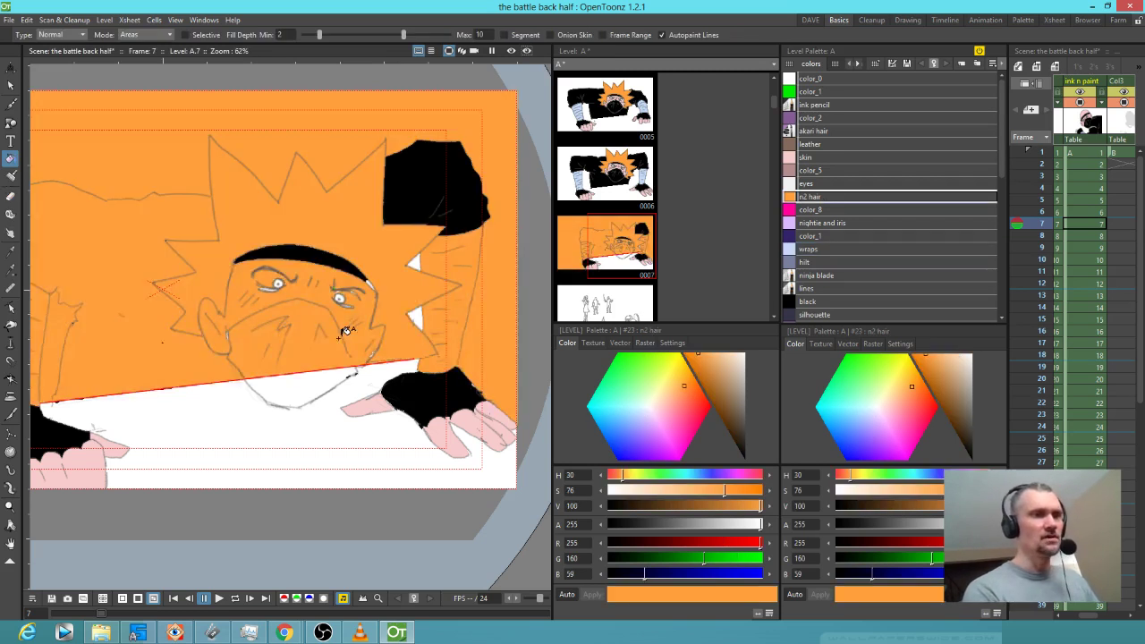
{"action": "key", "text": "ctrl+z"}
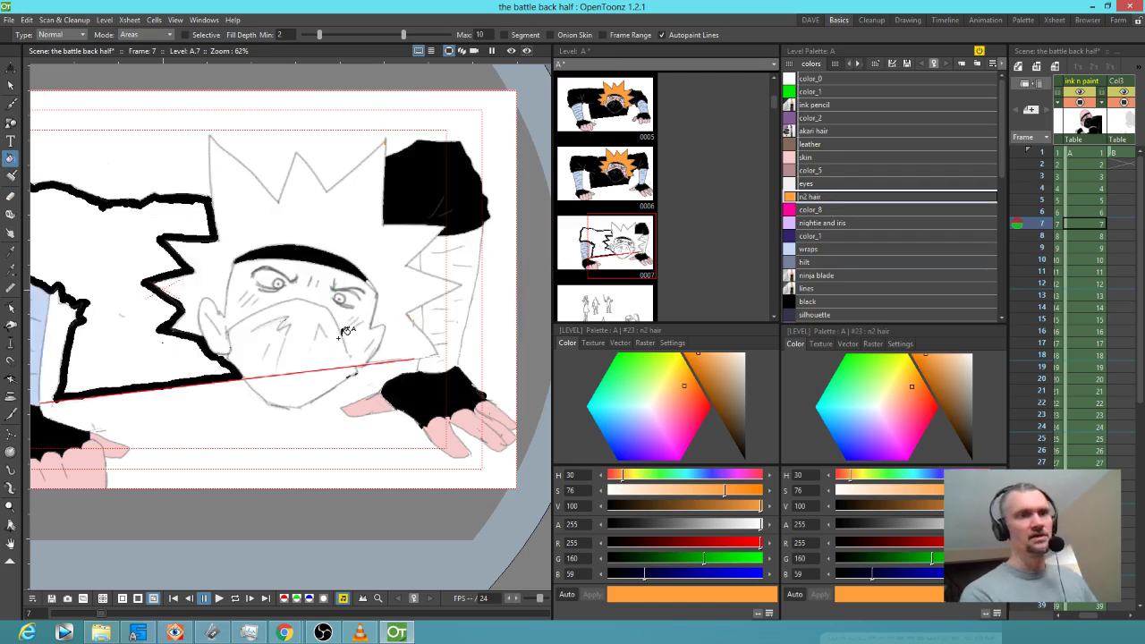
- Go to frame 8 of the ink n paint column and fill the crouching masked ninja's clothing with black
{"action": "left_click", "coordinate": [1087, 236]}
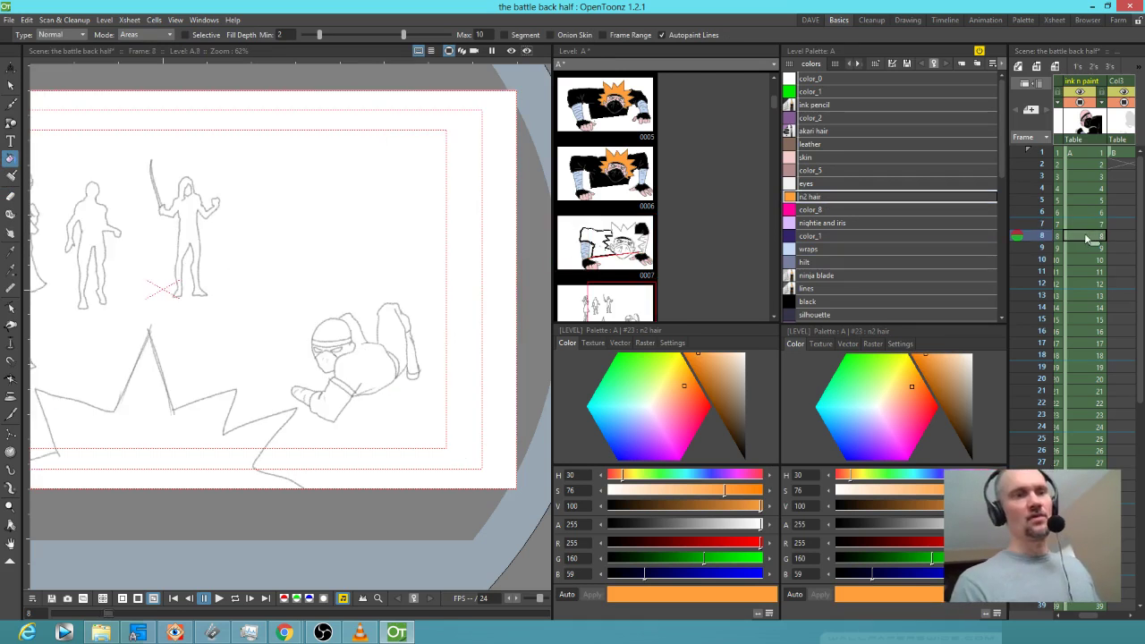
{"action": "left_click", "coordinate": [829, 301]}
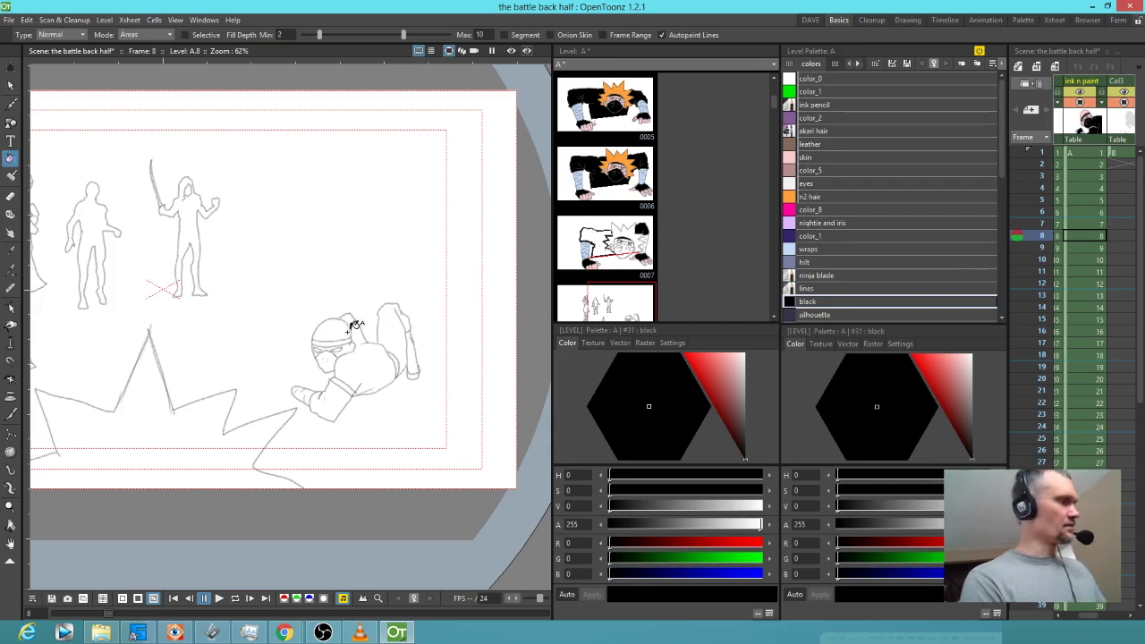
{"action": "left_click", "coordinate": [382, 358]}
{"action": "left_click", "coordinate": [412, 329]}
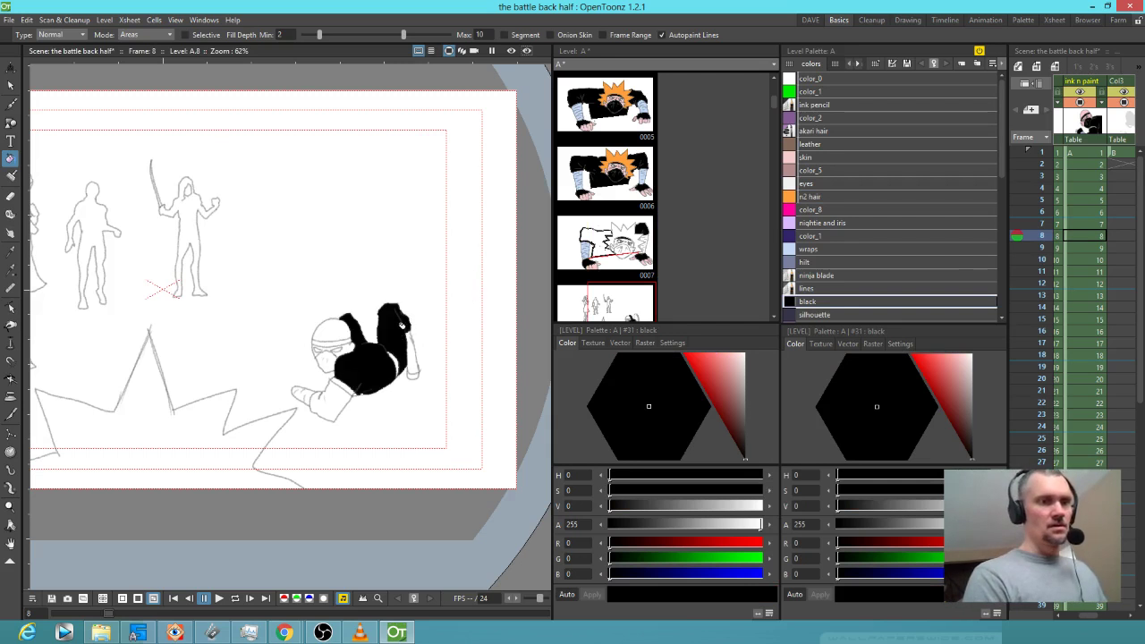
{"action": "left_click", "coordinate": [341, 387]}
- Fill the large spiky hair shape in the foreground of frame 8 with n2 hair
{"action": "left_click_drag", "start_coordinate": [391, 372], "coordinate": [510, 354]}
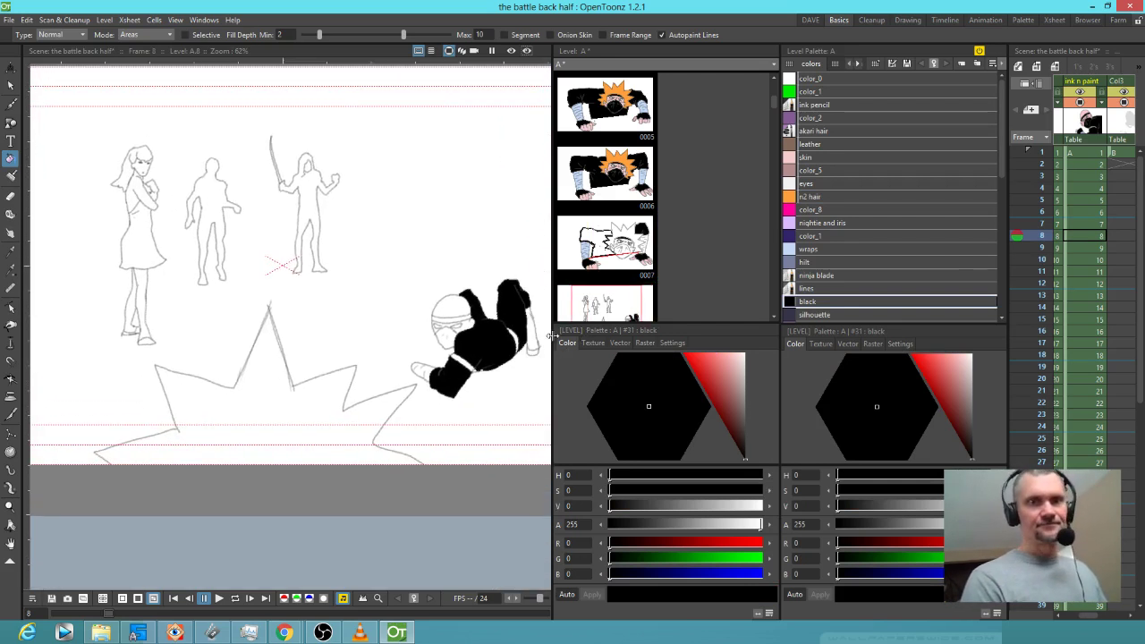
{"action": "left_click", "coordinate": [810, 196]}
{"action": "left_click", "coordinate": [327, 430]}
- Fill the sword-bearing figure and the standing figure beside it with the silhouette colour
{"action": "left_click_drag", "start_coordinate": [330, 426], "coordinate": [462, 507]}
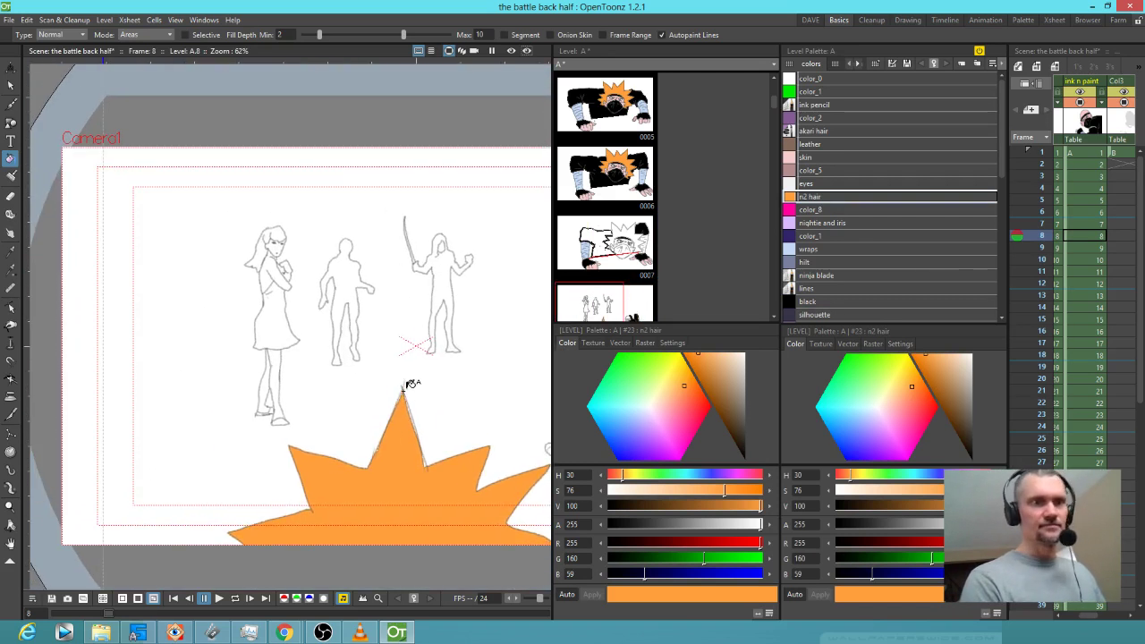
{"action": "left_click", "coordinate": [834, 315]}
{"action": "left_click", "coordinate": [449, 268]}
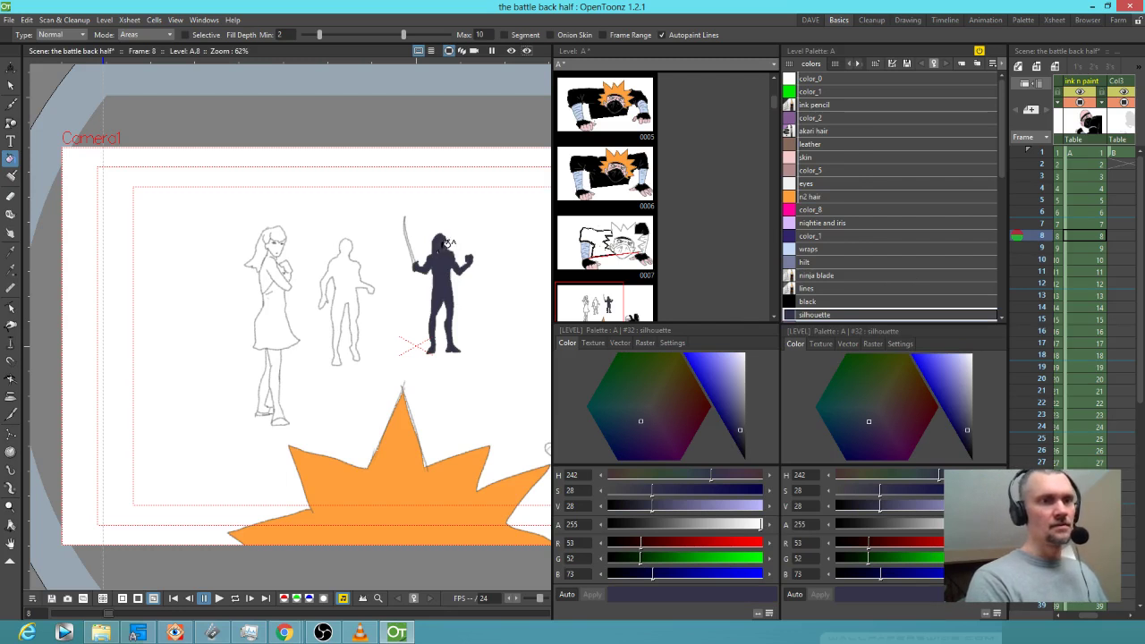
{"action": "left_click", "coordinate": [351, 276]}
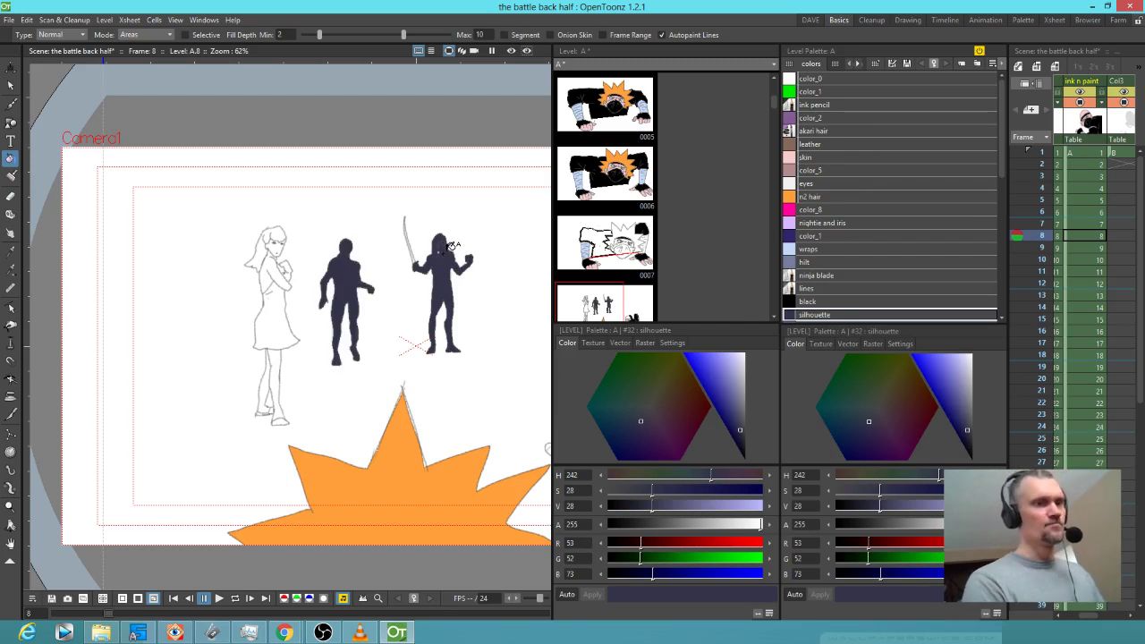
- Fill the standing girl's face, arms and legs with the skin colour
{"action": "key", "text": "j"}
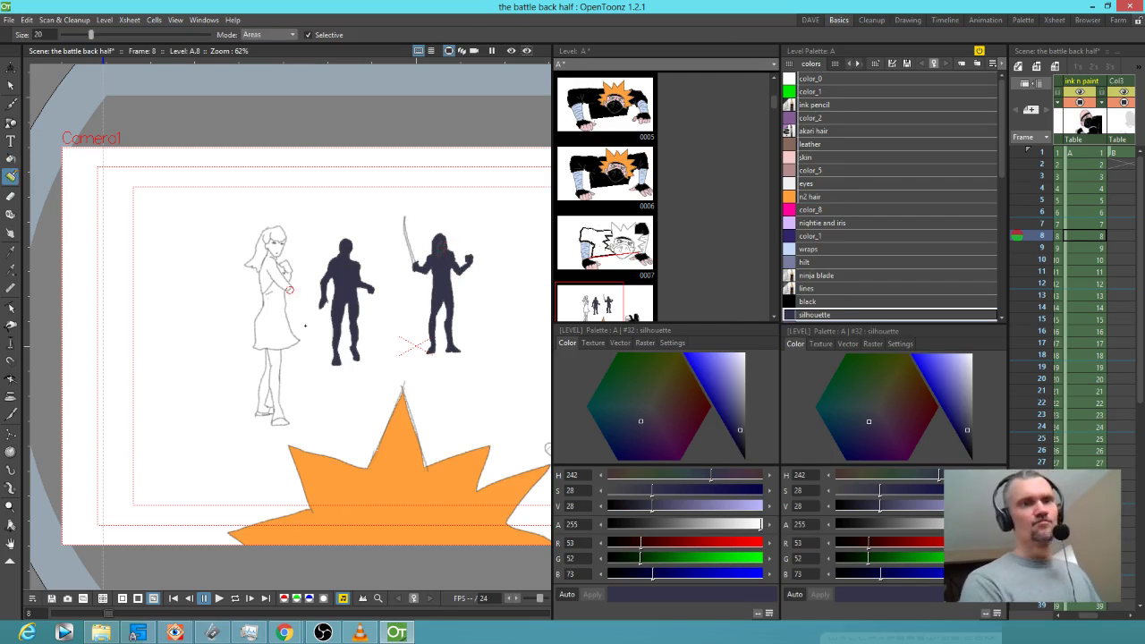
{"action": "left_click", "coordinate": [289, 278], "text": "ctrl"}
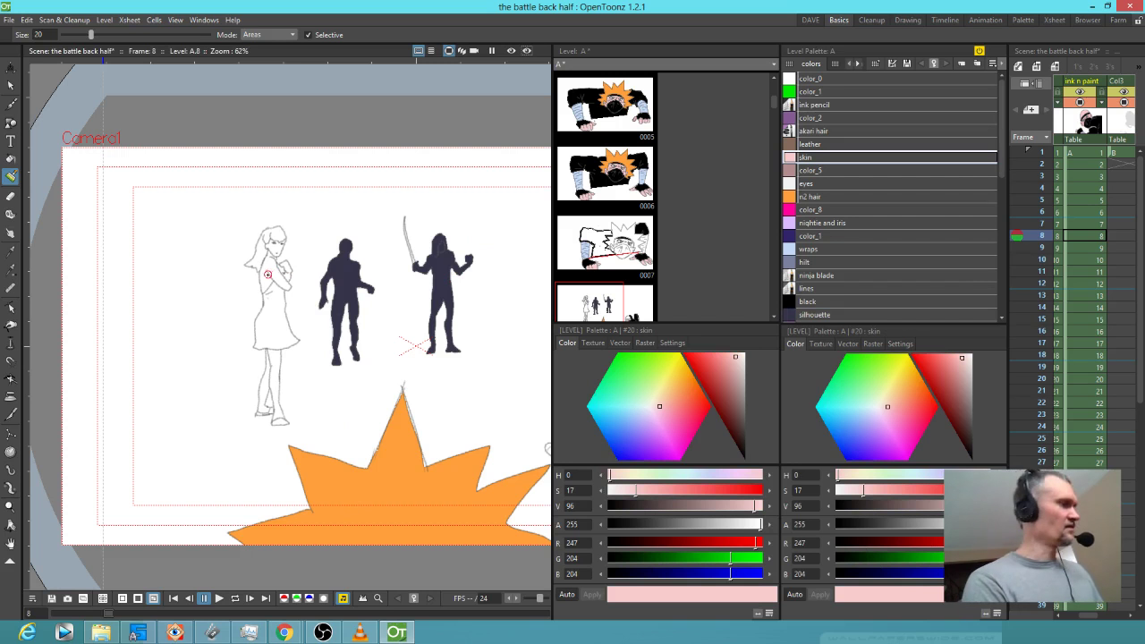
{"action": "key", "text": "f"}
{"action": "left_click", "coordinate": [279, 266]}
{"action": "left_click", "coordinate": [291, 265]}
{"action": "left_click", "coordinate": [284, 242]}
{"action": "left_click", "coordinate": [283, 357]}
{"action": "left_click", "coordinate": [273, 367]}
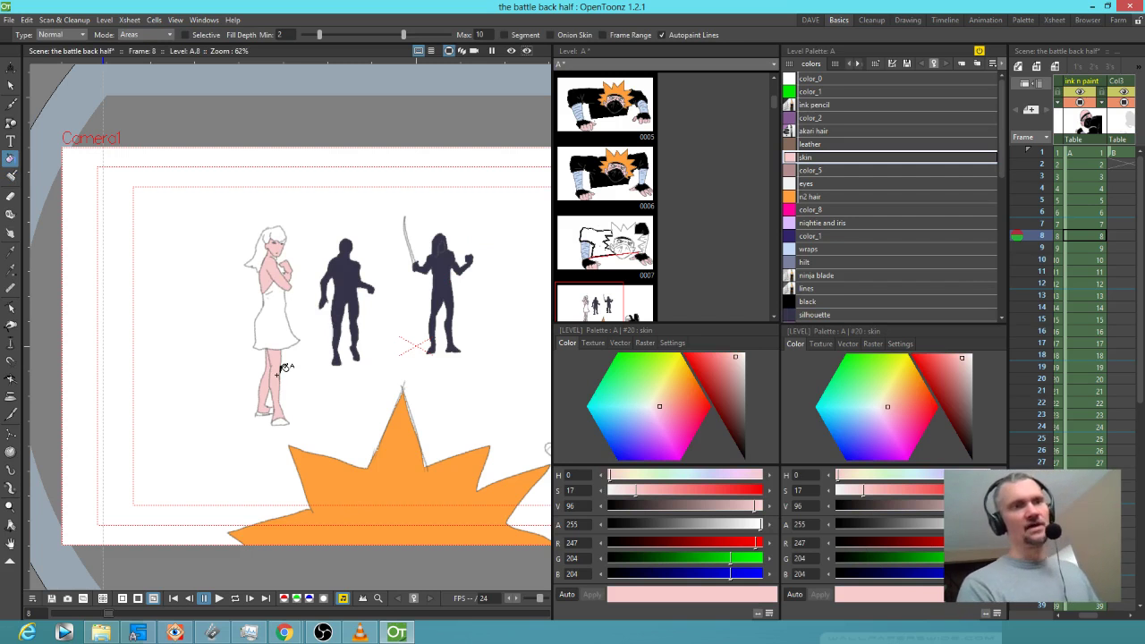
- Fill the girl's hair with akari hair and her dress with nightie and iris
{"action": "left_click", "coordinate": [851, 132]}
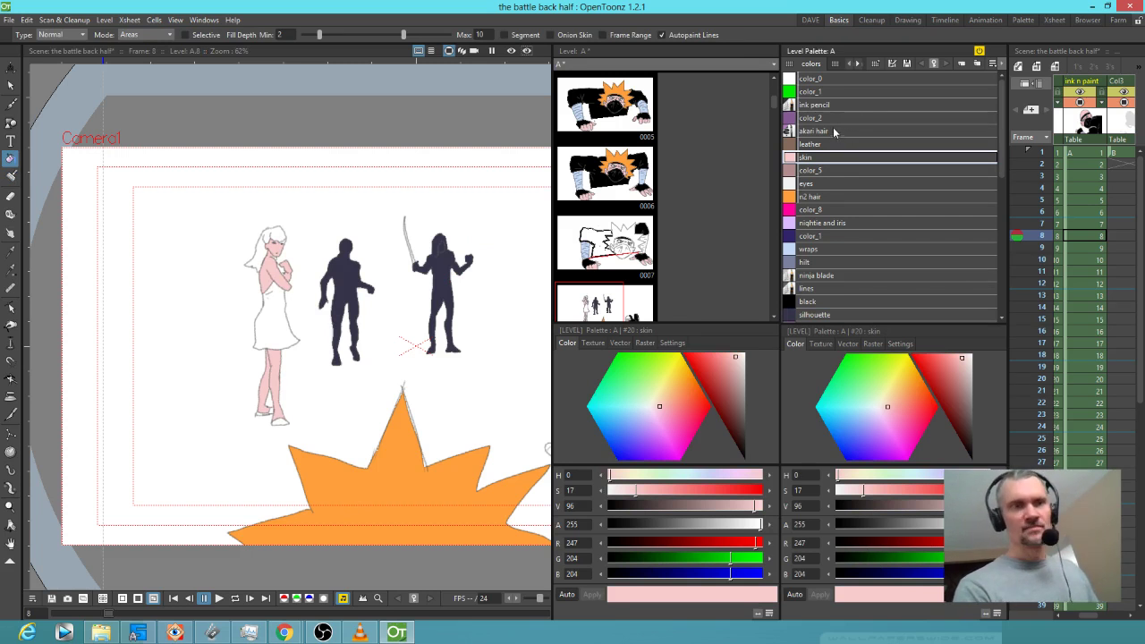
{"action": "left_click", "coordinate": [283, 236]}
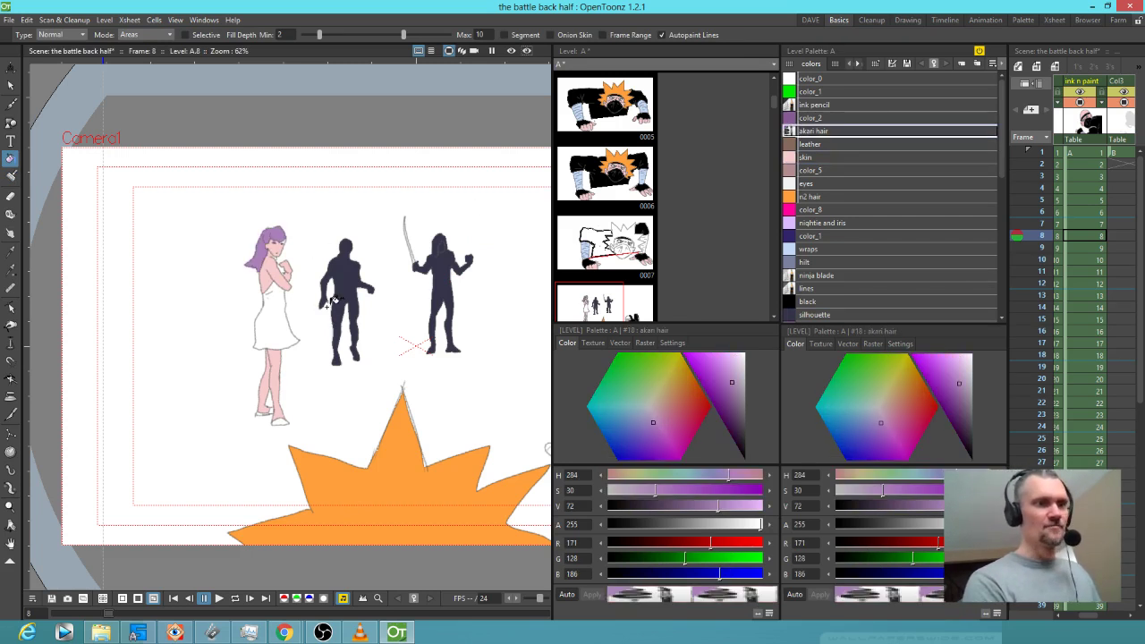
{"action": "left_click", "coordinate": [858, 223]}
{"action": "left_click", "coordinate": [274, 323]}
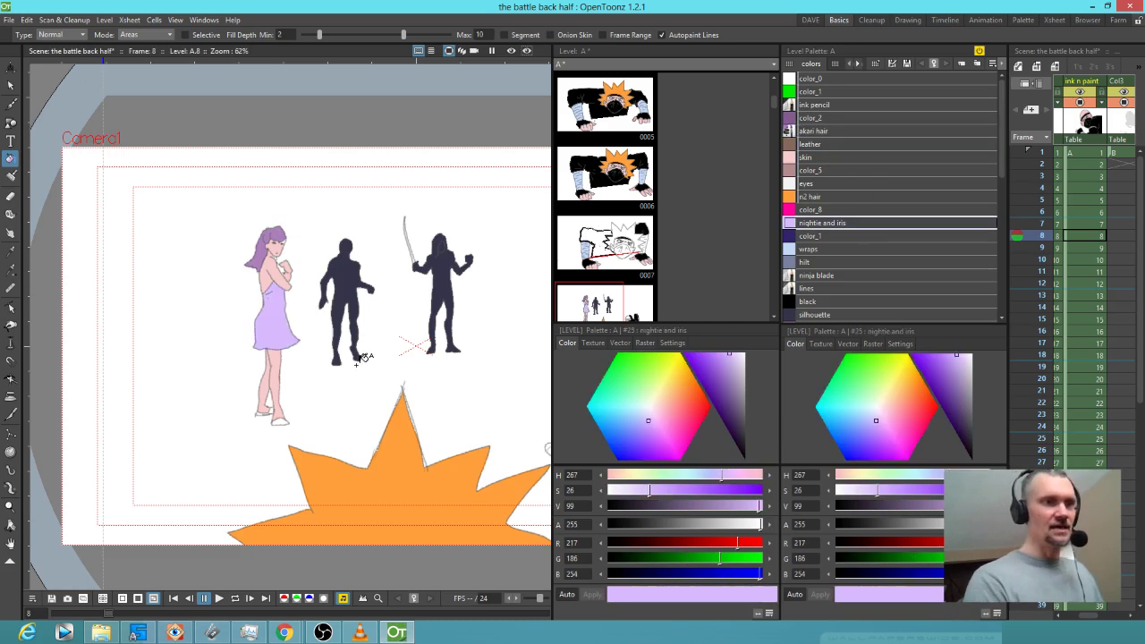
- Fill the girl's front shoe and the open parts of her back shoe in frame 8 with the leather colour
{"action": "left_click", "coordinate": [829, 303]}
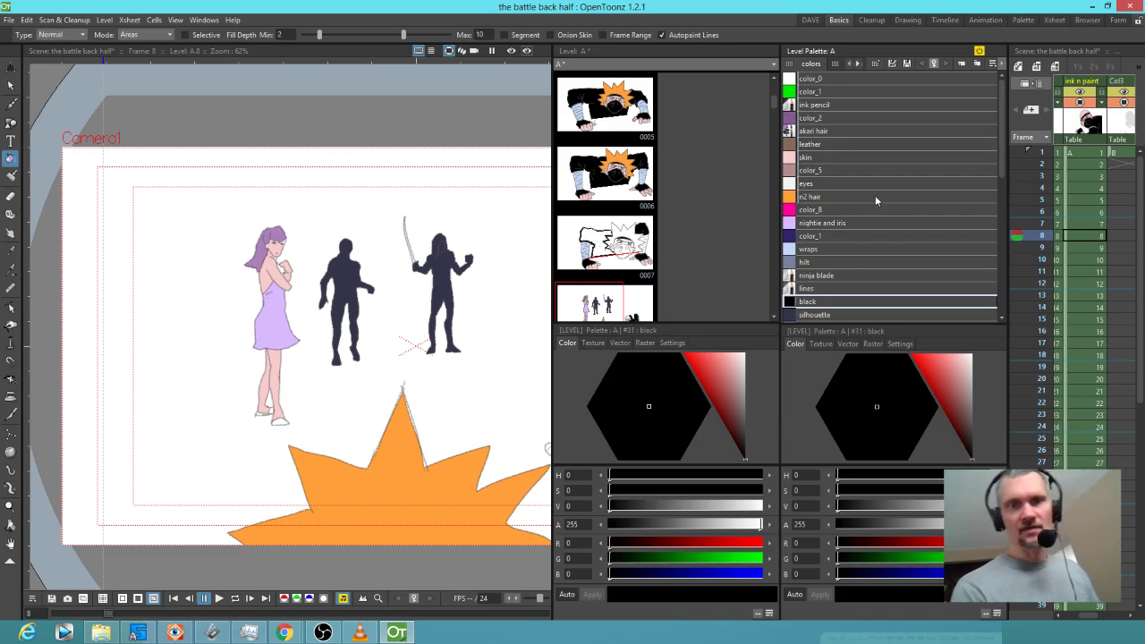
{"action": "left_click", "coordinate": [838, 145]}
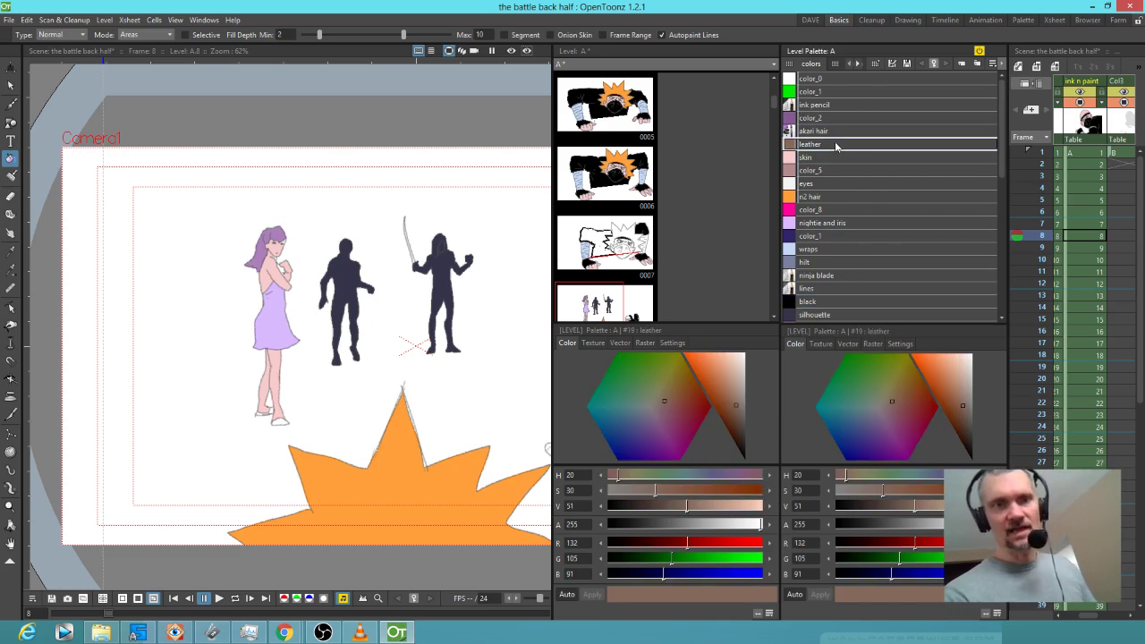
{"action": "left_click", "coordinate": [280, 419]}
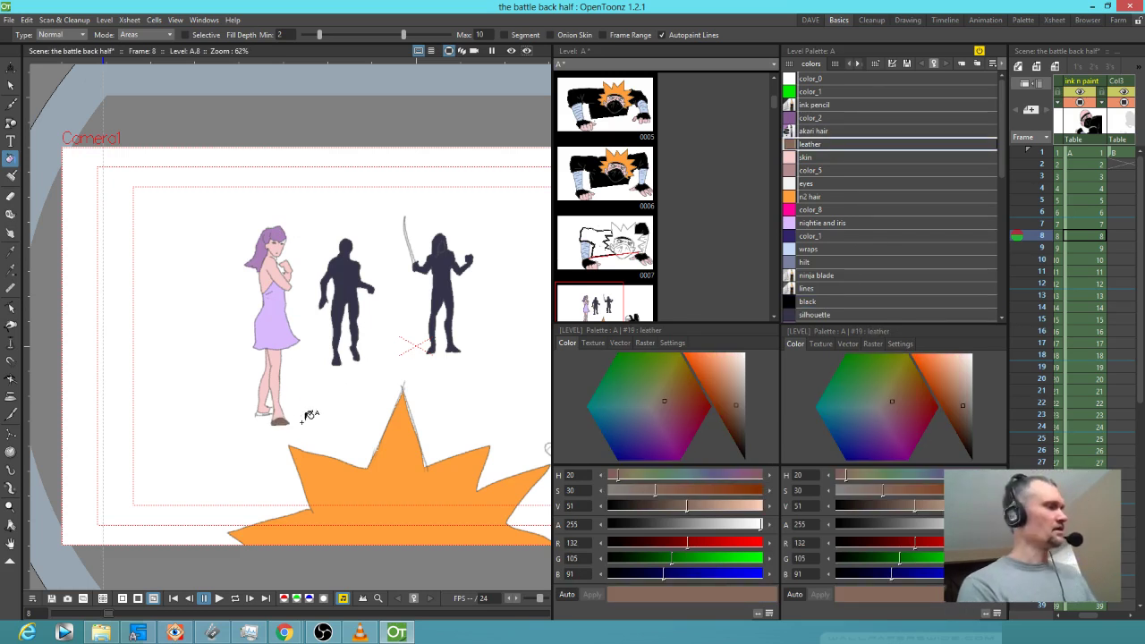
{"action": "scroll", "coordinate": [295, 412], "scroll_direction": "up", "scroll_amount": 5}
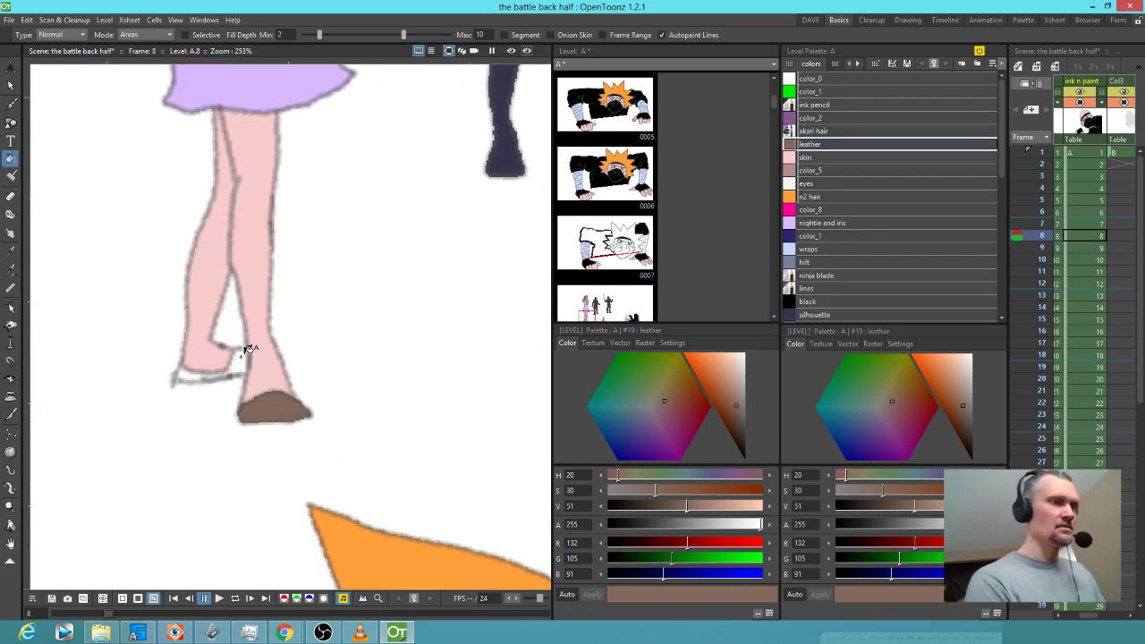
{"action": "left_click", "coordinate": [189, 370]}
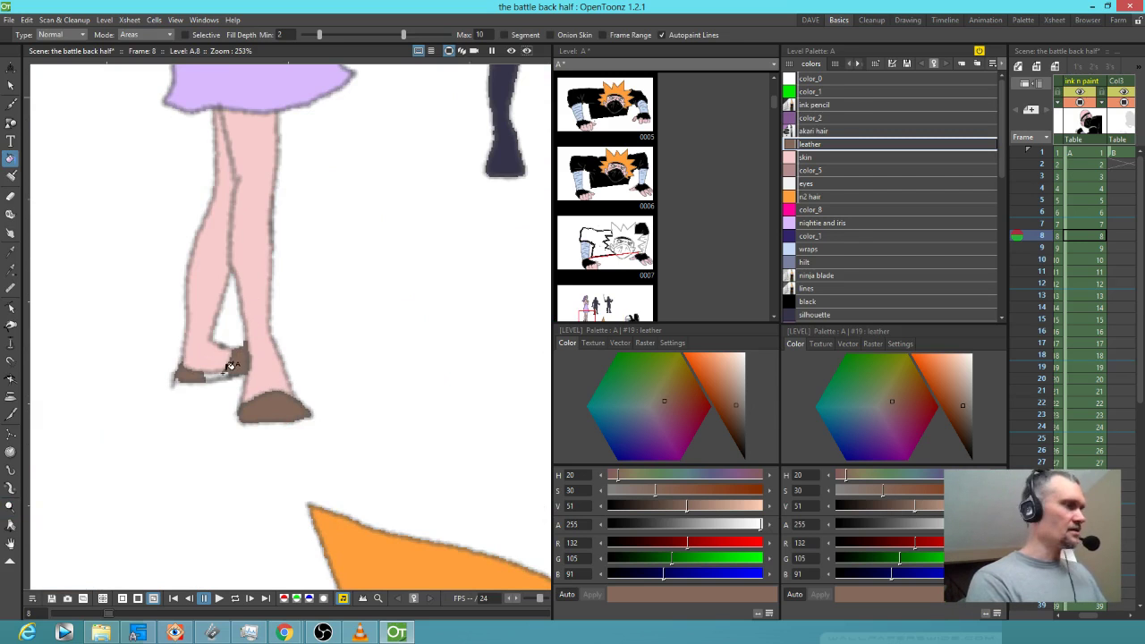
- Paint the remaining gap in the girl's back shoe with leather, using the paint brush at size 4
{"action": "key", "text": "j"}
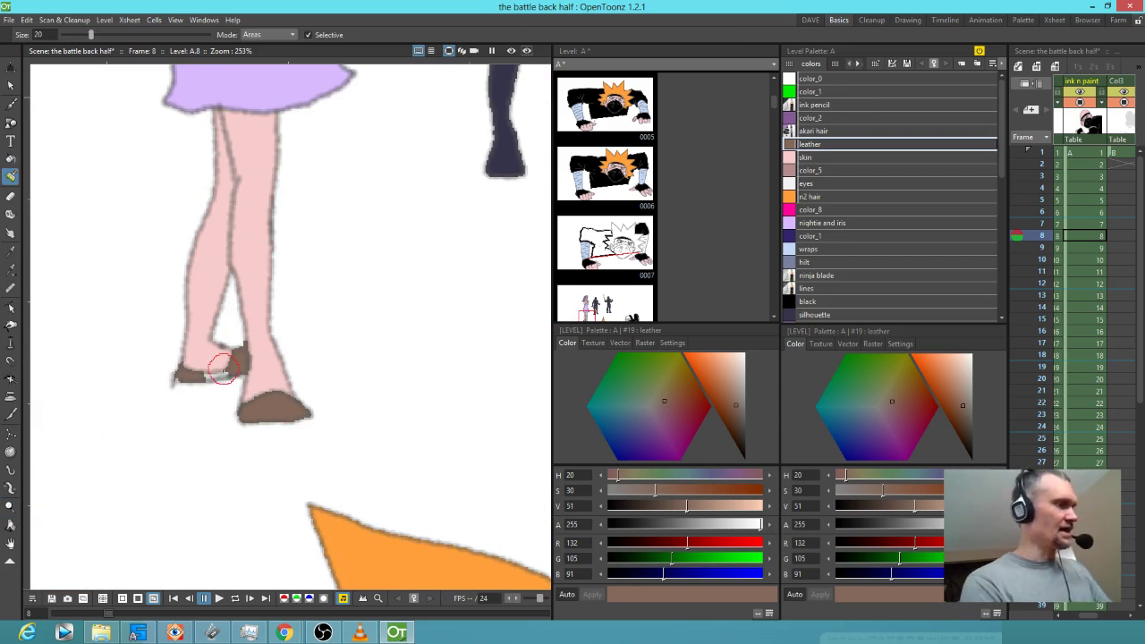
{"action": "key", "text": "u"}
{"action": "key", "text": "u"}
{"action": "key", "text": "u"}
{"action": "key", "text": "u"}
{"action": "key", "text": "u"}
{"action": "key", "text": "u"}
{"action": "key", "text": "u"}
{"action": "key", "text": "u"}
{"action": "key", "text": "u"}
{"action": "key", "text": "u"}
{"action": "key", "text": "u"}
{"action": "key", "text": "u"}
{"action": "key", "text": "u"}
{"action": "key", "text": "u"}
{"action": "key", "text": "u"}
{"action": "key", "text": "u"}
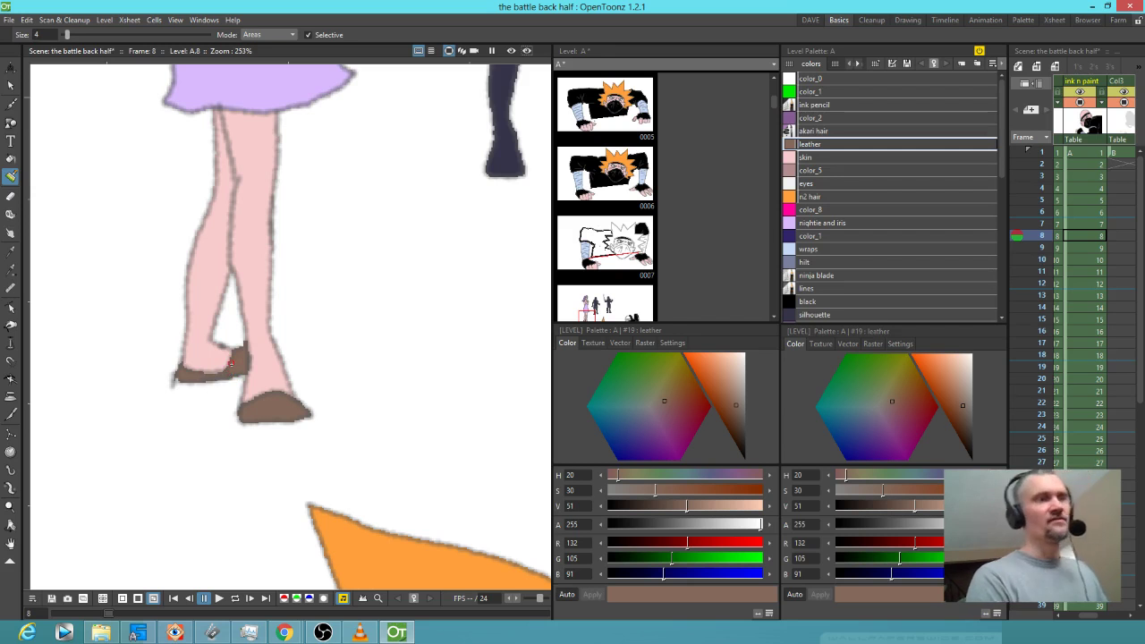
{"action": "scroll", "coordinate": [304, 432], "scroll_direction": "down", "scroll_amount": 5}
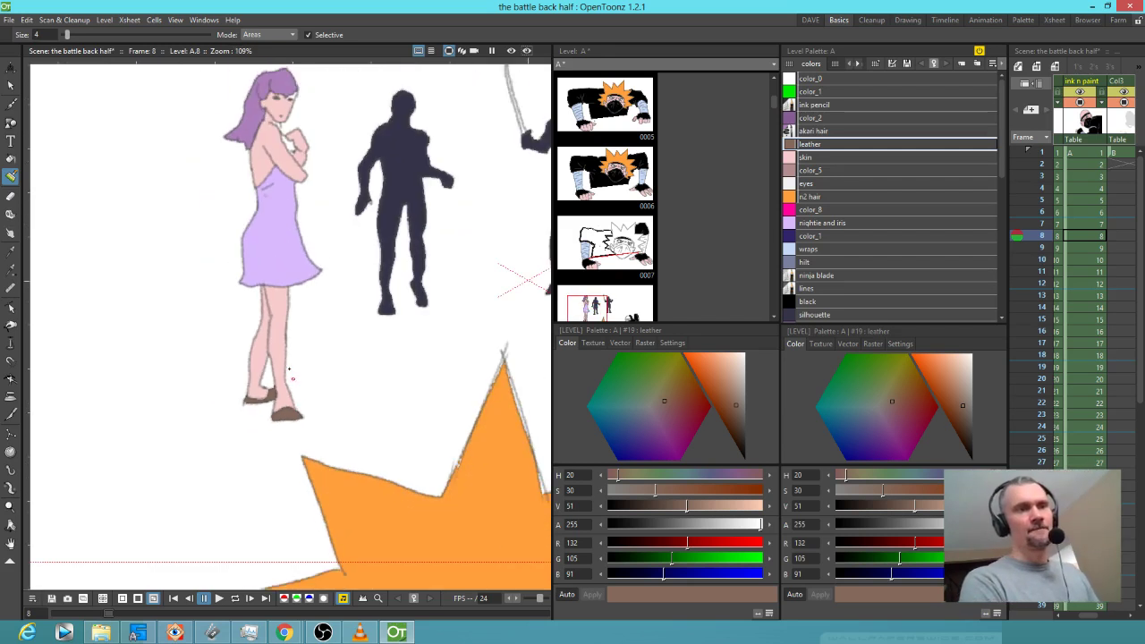
- Brush the skin colour over the unpainted gaps at the girl's neck, folded arms and forehead
{"action": "scroll", "coordinate": [320, 159], "scroll_direction": "up", "scroll_amount": 5}
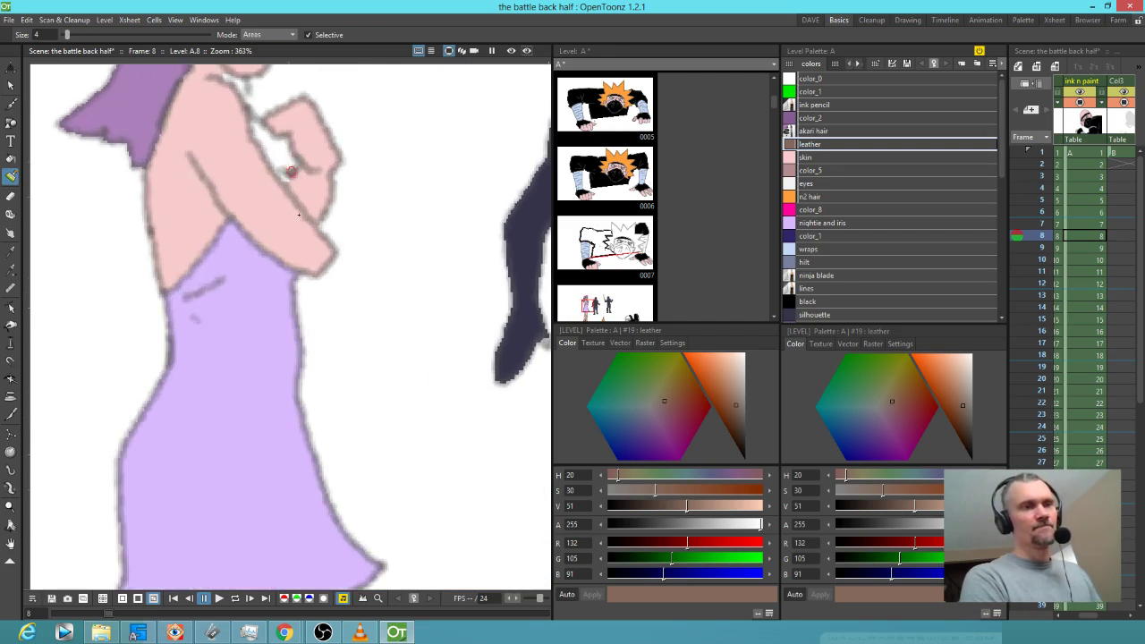
{"action": "left_click", "coordinate": [818, 158]}
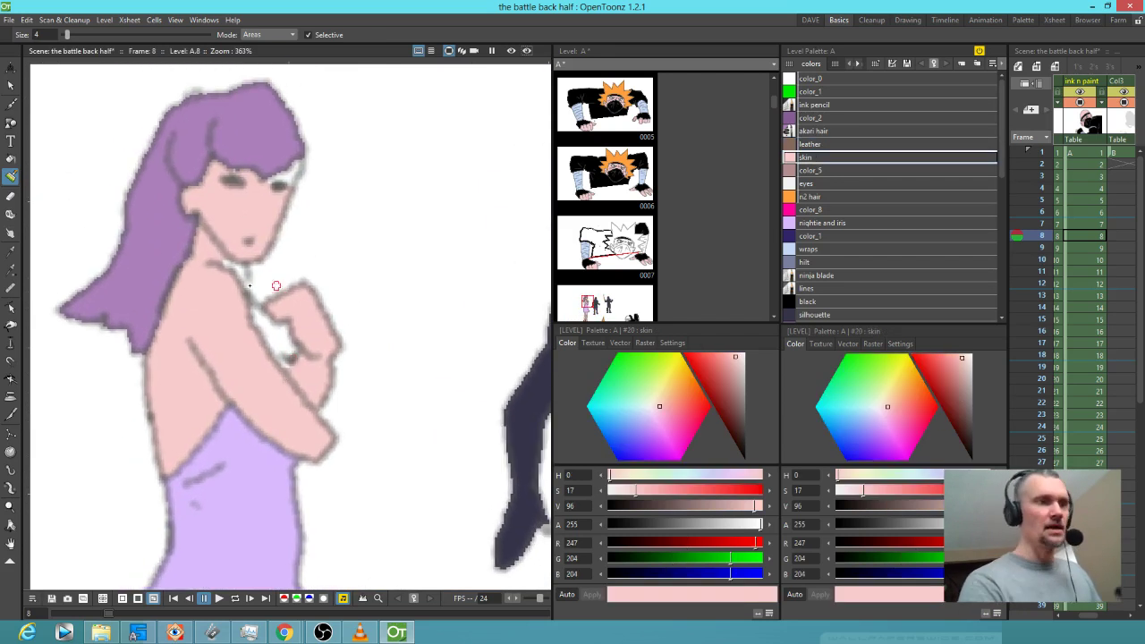
{"action": "mouse_move", "coordinate": [240, 274]}
{"action": "left_mouse_down"}
{"action": "mouse_move", "coordinate": [271, 337]}
{"action": "mouse_move", "coordinate": [284, 343]}
{"action": "mouse_move", "coordinate": [274, 319]}
{"action": "mouse_move", "coordinate": [285, 324]}
{"action": "mouse_move", "coordinate": [273, 320]}
{"action": "mouse_move", "coordinate": [281, 365]}
{"action": "left_mouse_up"}
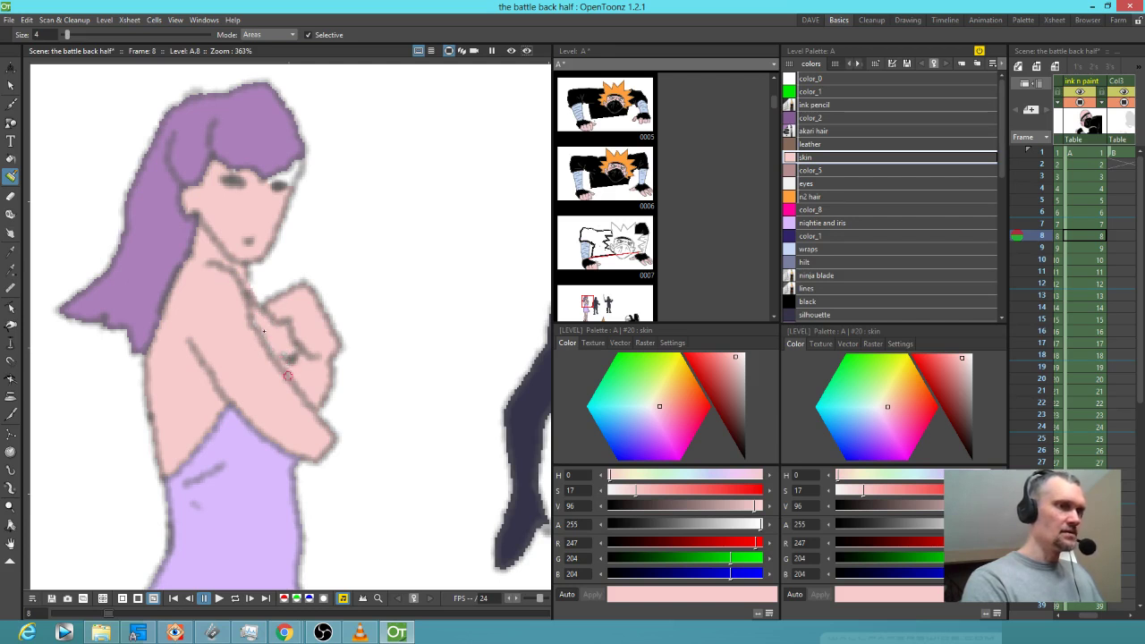
{"action": "left_click_drag", "start_coordinate": [289, 177], "coordinate": [290, 168]}
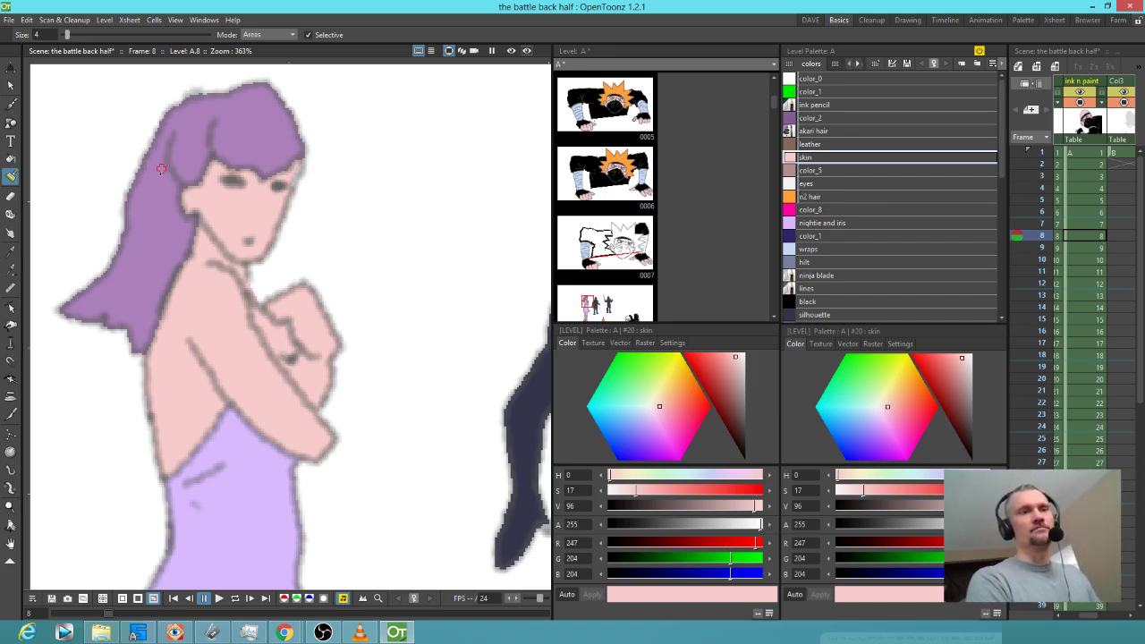
- Fill the crouching ninja's raised lower limb and the two bands around the body with the wraps colour
{"action": "scroll", "coordinate": [161, 169], "scroll_direction": "down", "scroll_amount": 7}
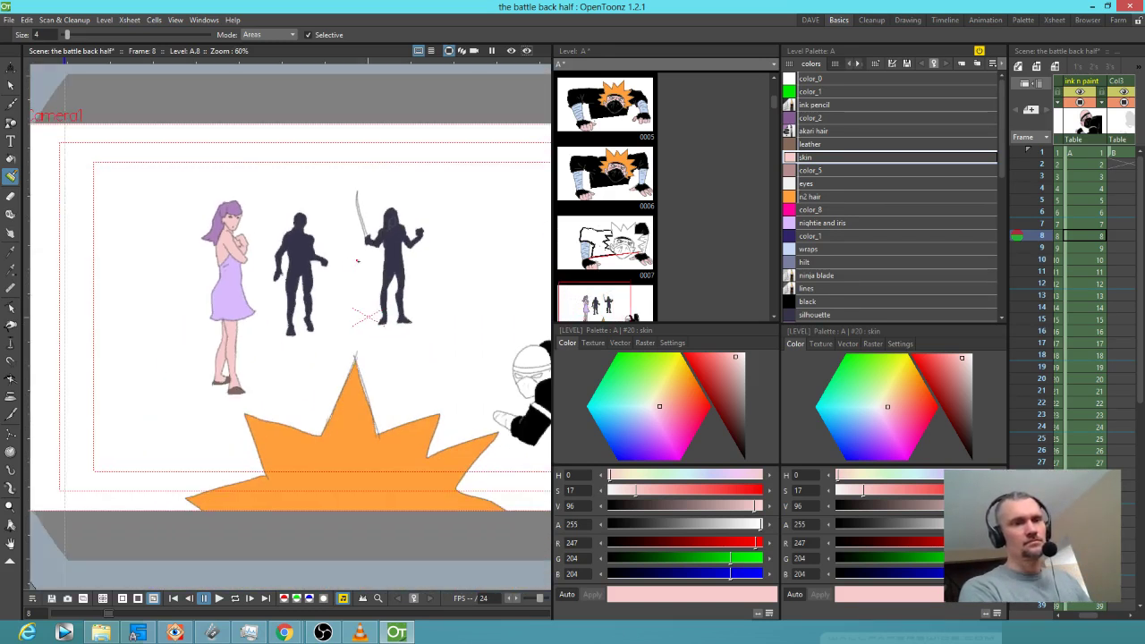
{"action": "left_click_drag", "start_coordinate": [357, 260], "coordinate": [135, 224]}
{"action": "scroll", "coordinate": [309, 358], "scroll_direction": "up", "scroll_amount": 4}
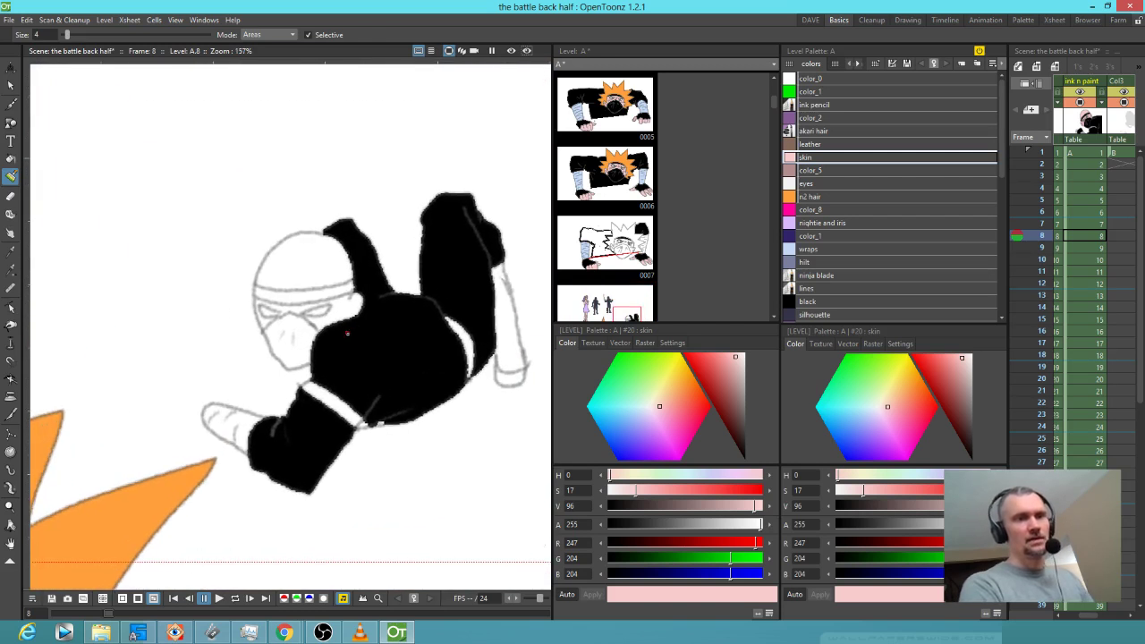
{"action": "left_click", "coordinate": [832, 250]}
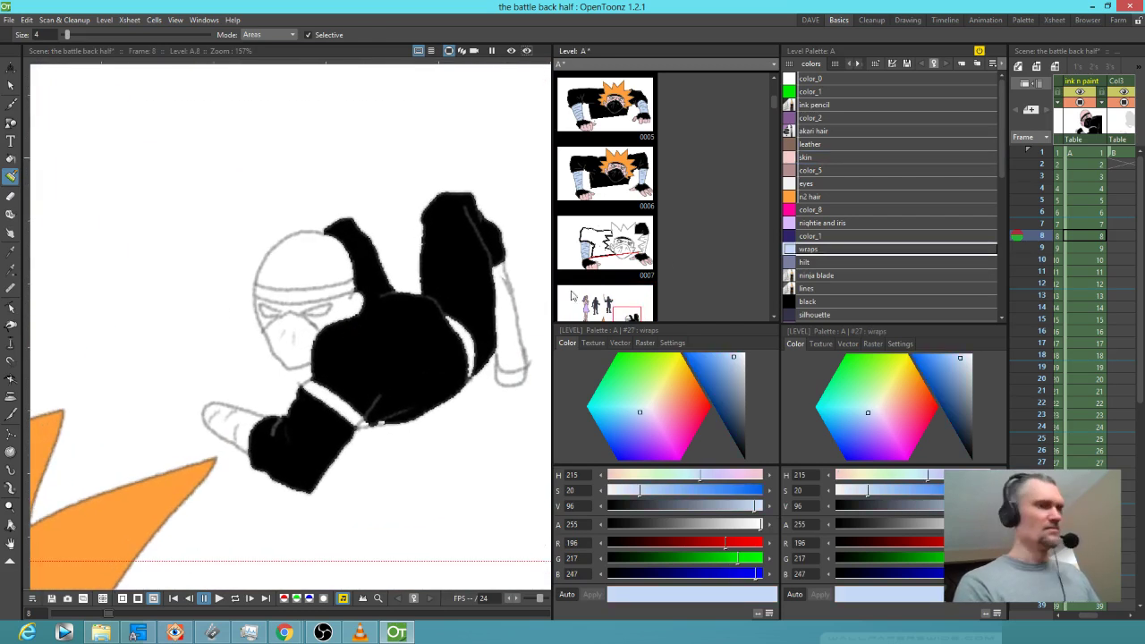
{"action": "key", "text": "f"}
{"action": "left_click", "coordinate": [527, 321]}
{"action": "left_click", "coordinate": [340, 388]}
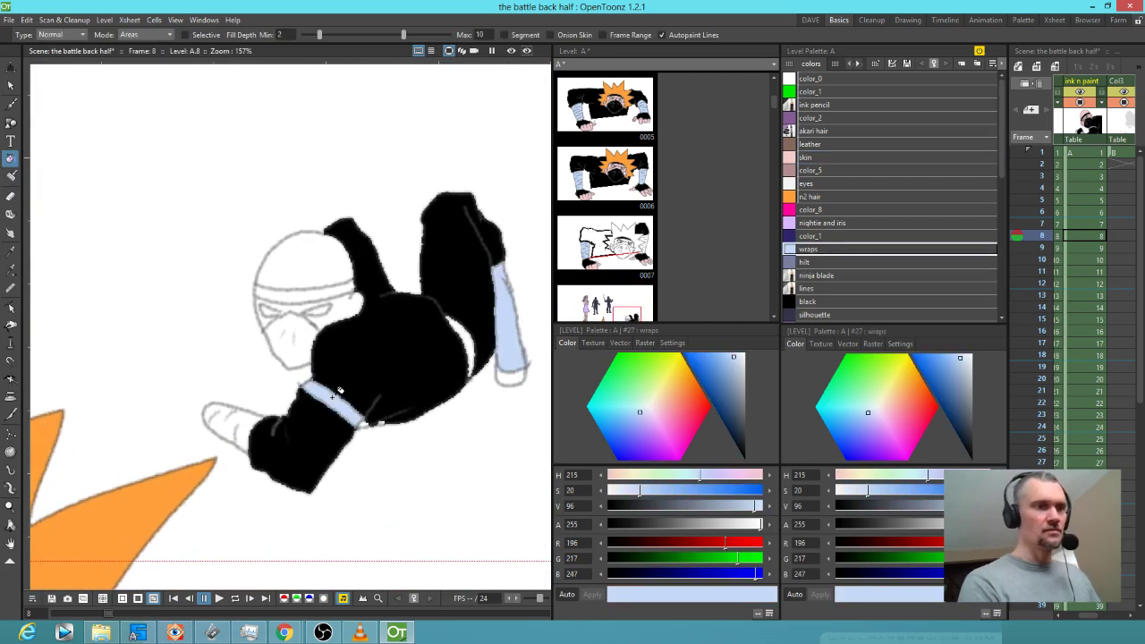
{"action": "left_click", "coordinate": [467, 349]}
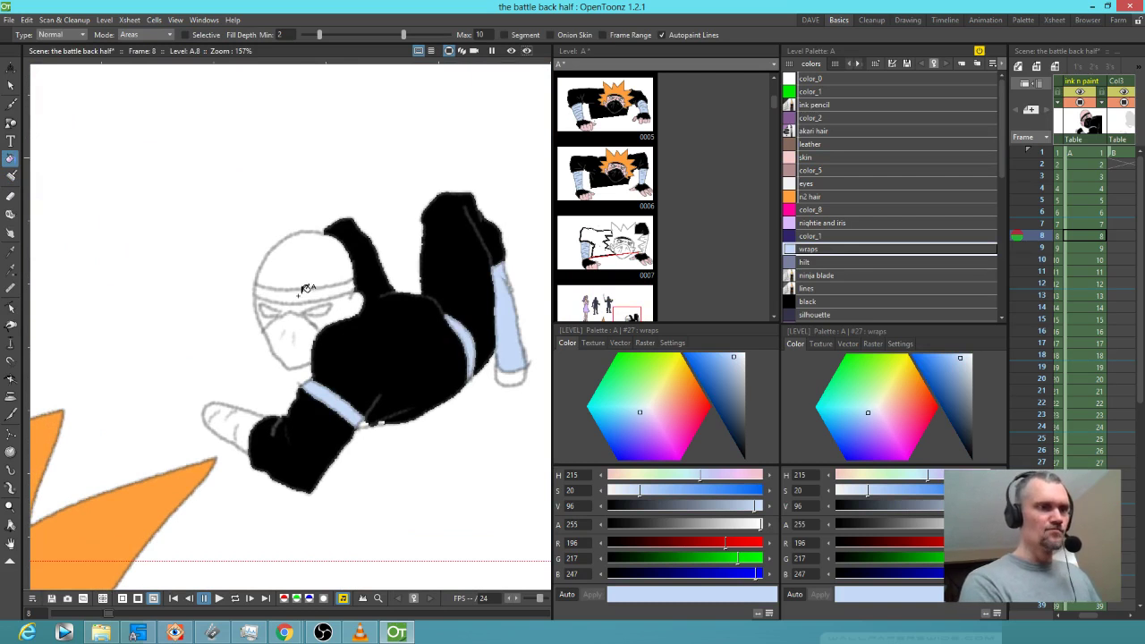
- Fill the ninja's headband and mask with black and the wrapped front limb with wraps
{"action": "left_click", "coordinate": [823, 301]}
{"action": "left_click", "coordinate": [304, 288]}
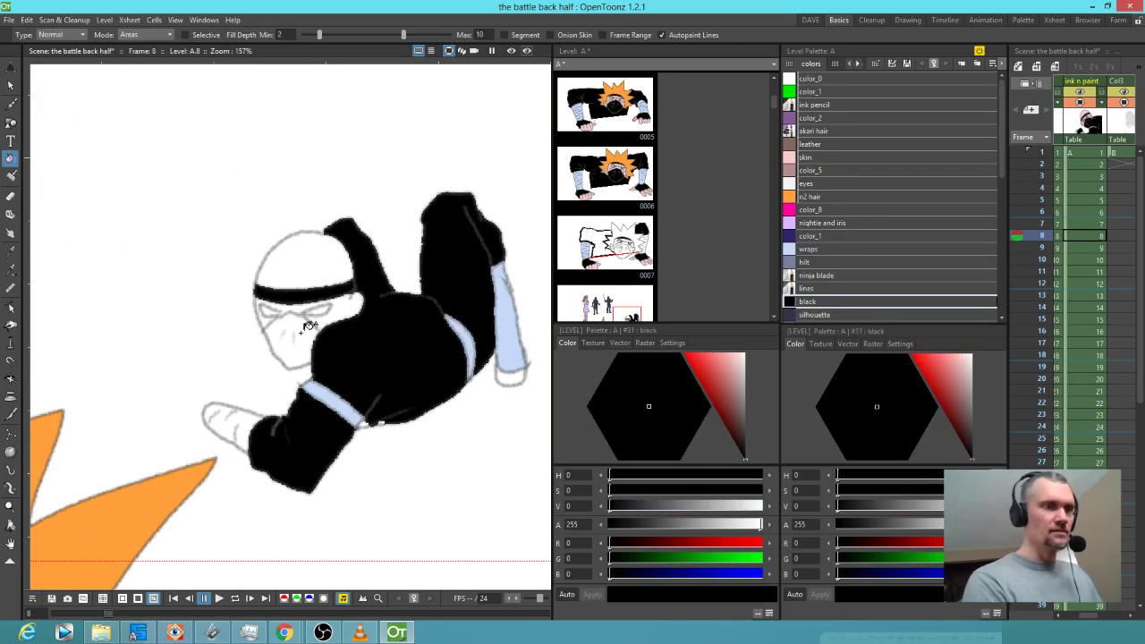
{"action": "left_click", "coordinate": [304, 338]}
{"action": "left_click", "coordinate": [818, 251]}
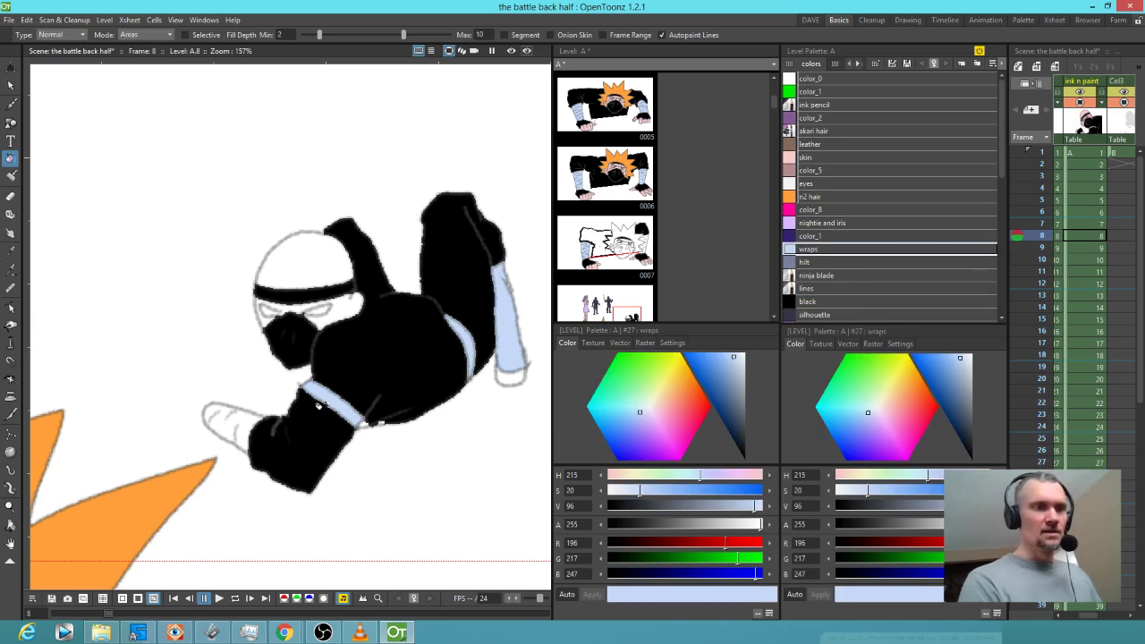
{"action": "left_click", "coordinate": [240, 417]}
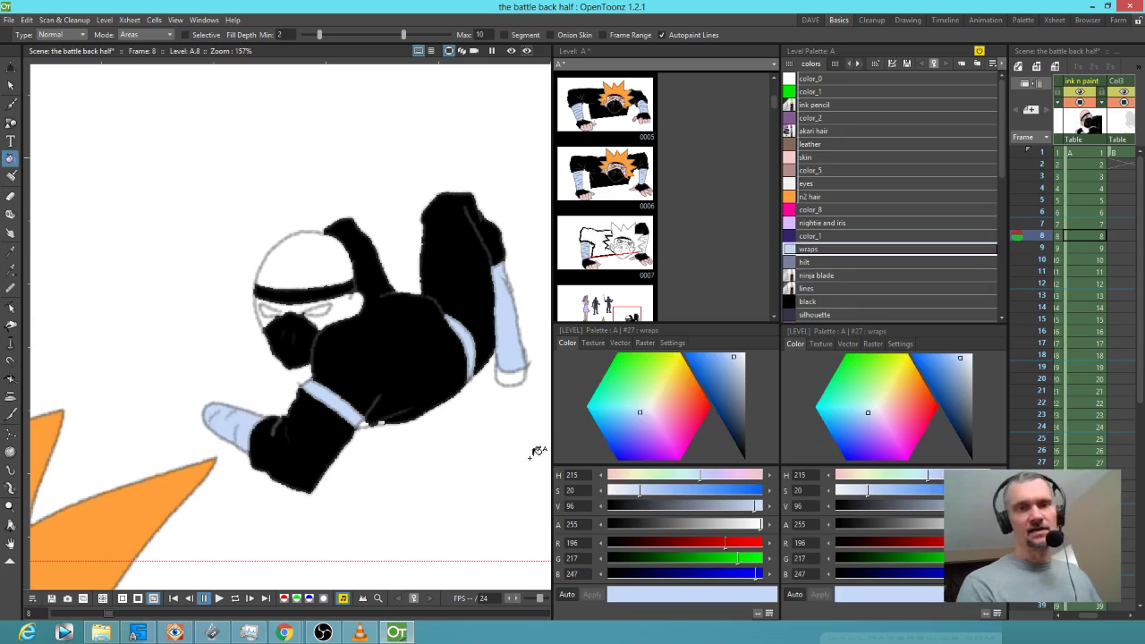
- Colour the ninja's bald head and the exposed face around the eyes with the skin colour
{"action": "left_click", "coordinate": [805, 158]}
{"action": "left_click", "coordinate": [354, 302]}
{"action": "left_click", "coordinate": [334, 263]}
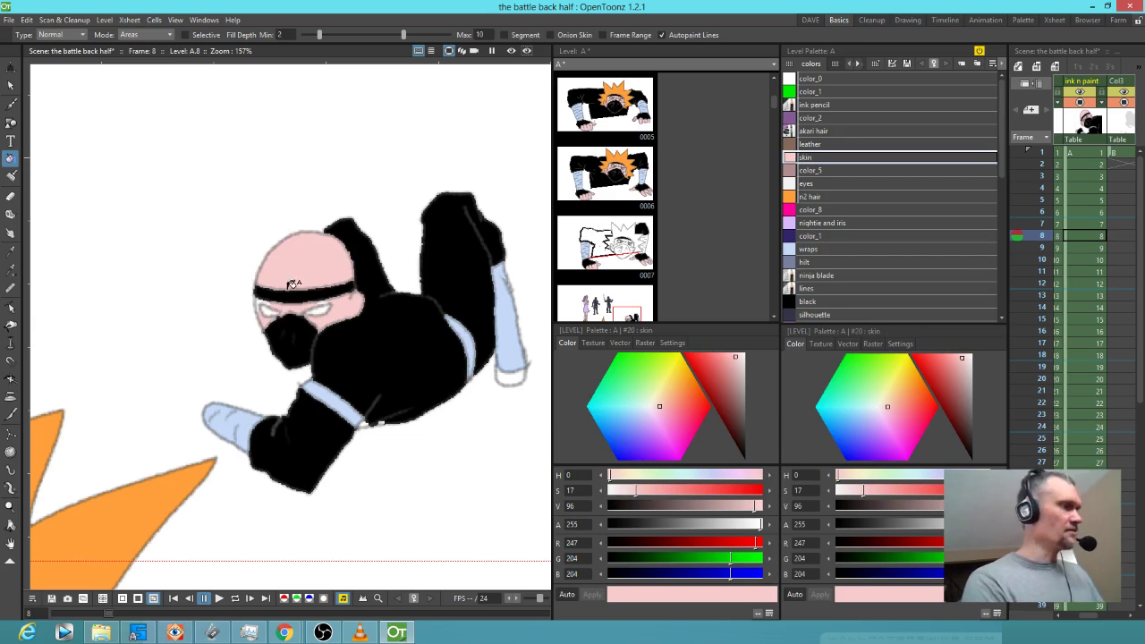
{"action": "key", "text": "b"}
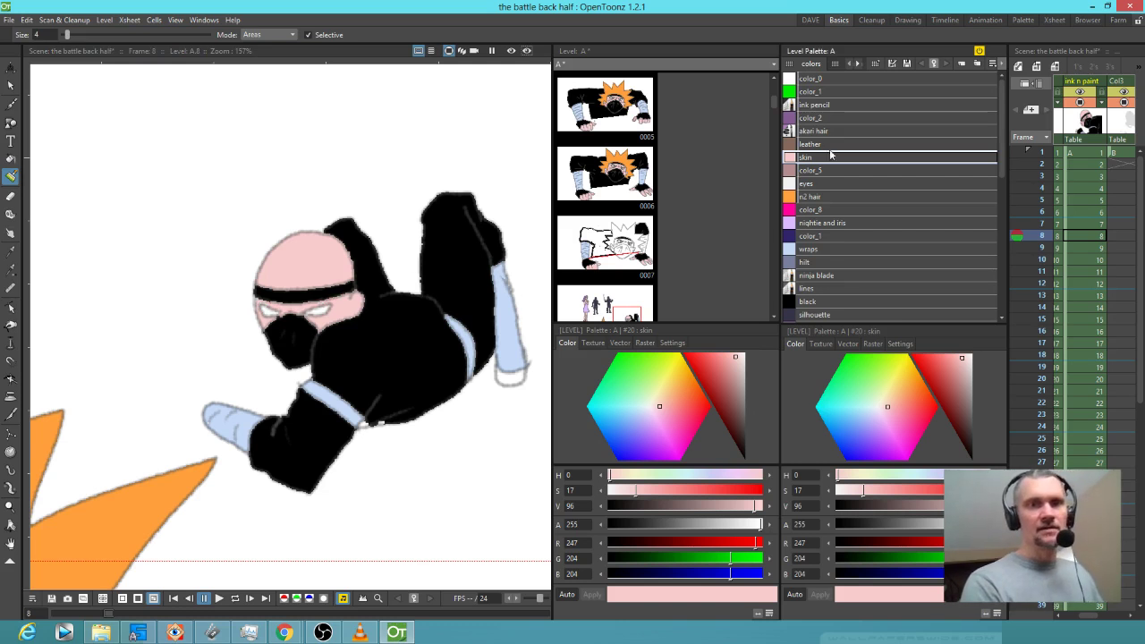
- Pick black from the ninja's clothing and brush over the white gaps along the torso's lower edge
{"action": "left_click", "coordinate": [817, 184]}
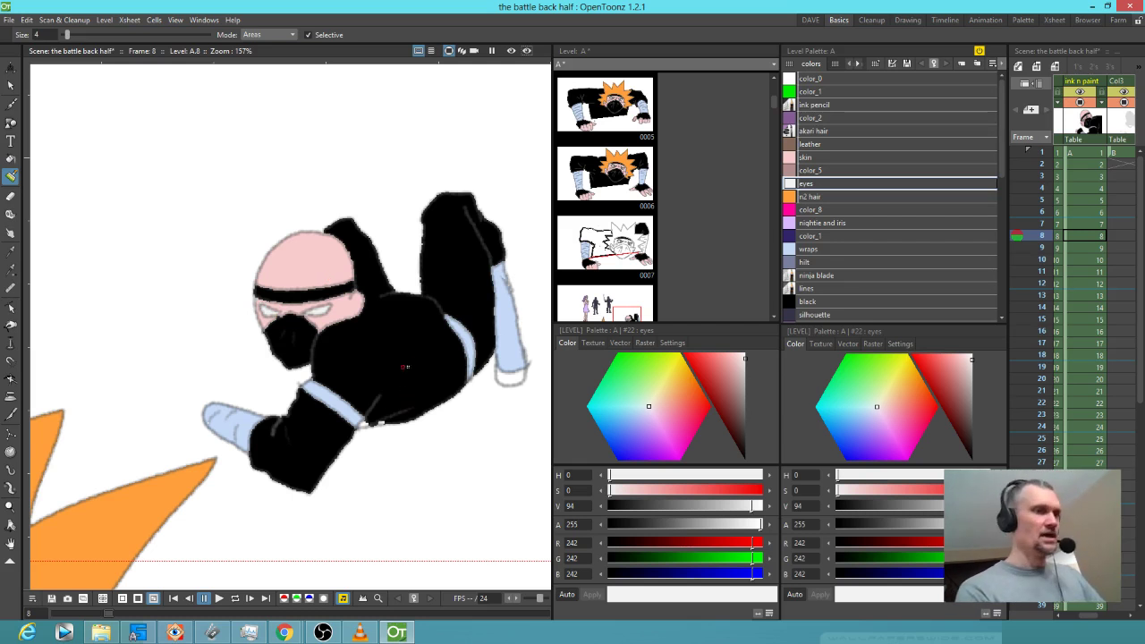
{"action": "key", "text": "k"}
{"action": "left_click", "coordinate": [422, 355]}
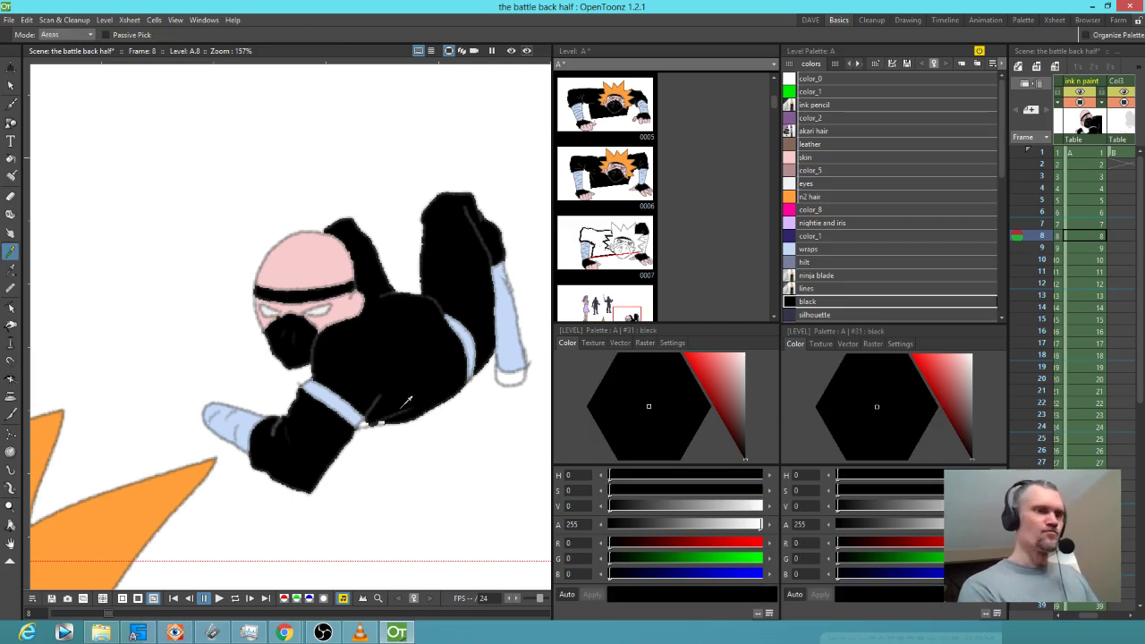
{"action": "key", "text": "j"}
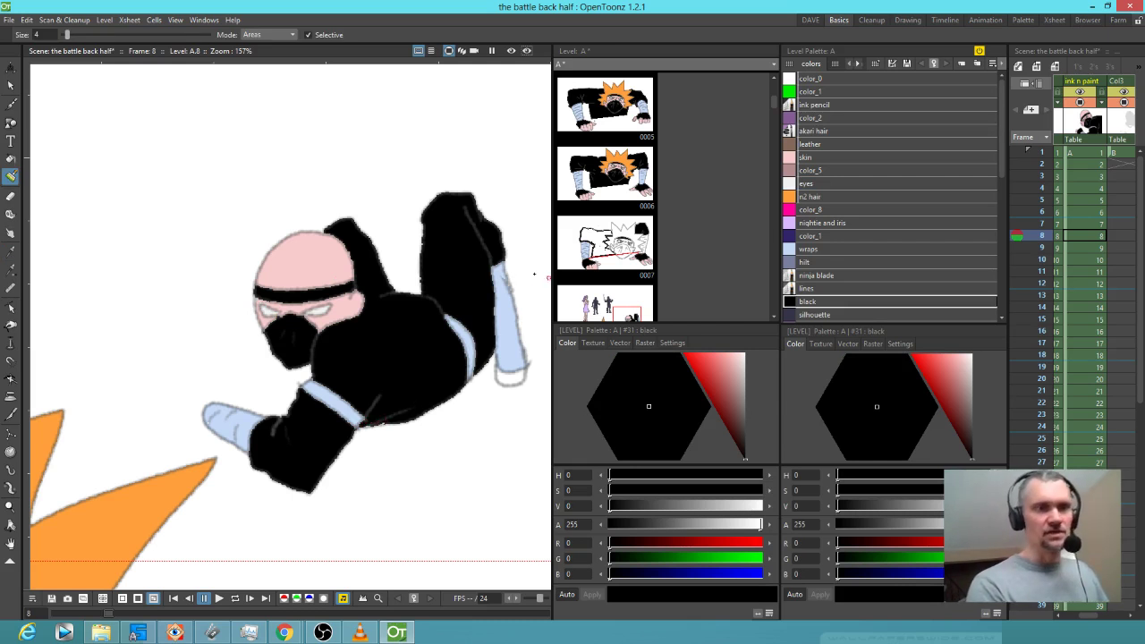
- Undo the black stroke at the end of the ninja's raised limb and fill that area with leather
{"action": "left_click_drag", "start_coordinate": [507, 372], "coordinate": [499, 377]}
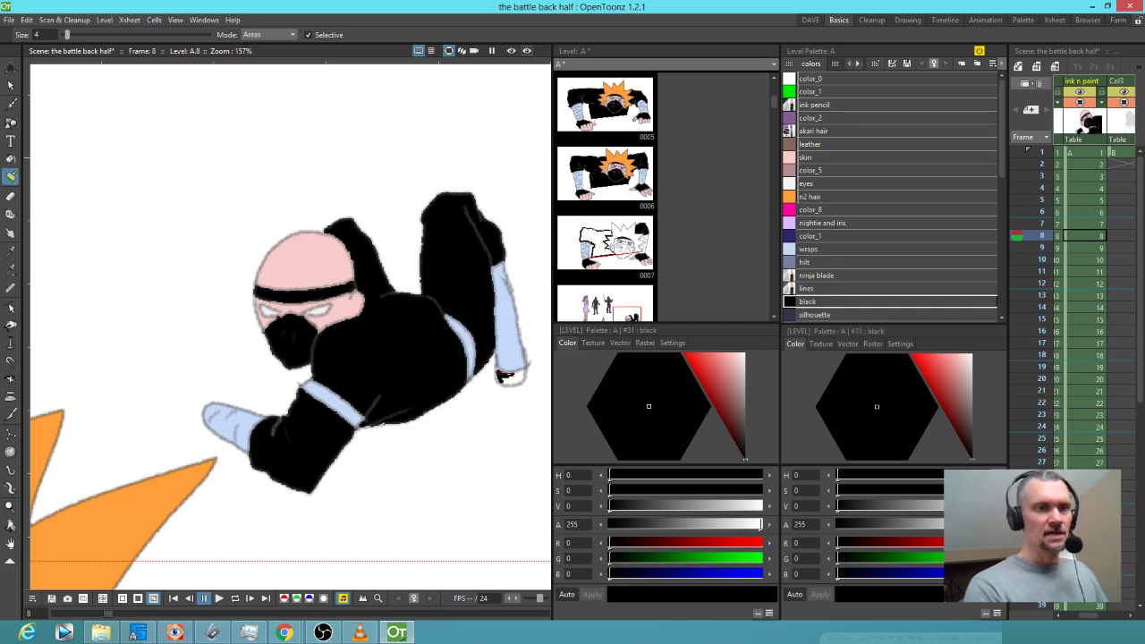
{"action": "key", "text": "ctrl+z"}
{"action": "left_click", "coordinate": [810, 144]}
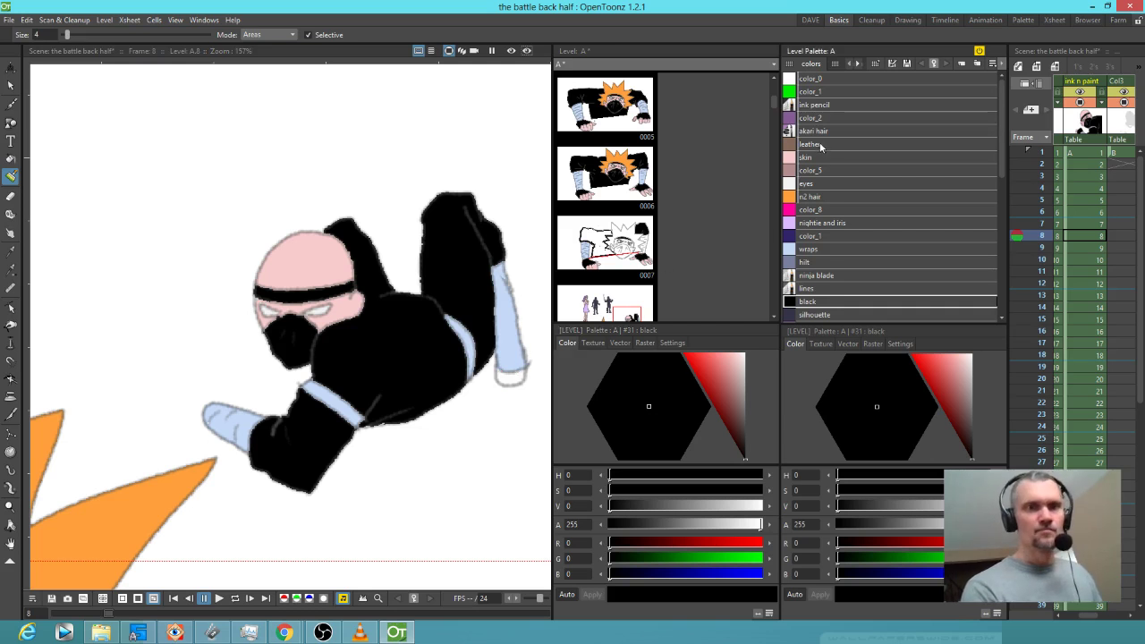
{"action": "key", "text": "f"}
{"action": "left_click", "coordinate": [518, 372]}
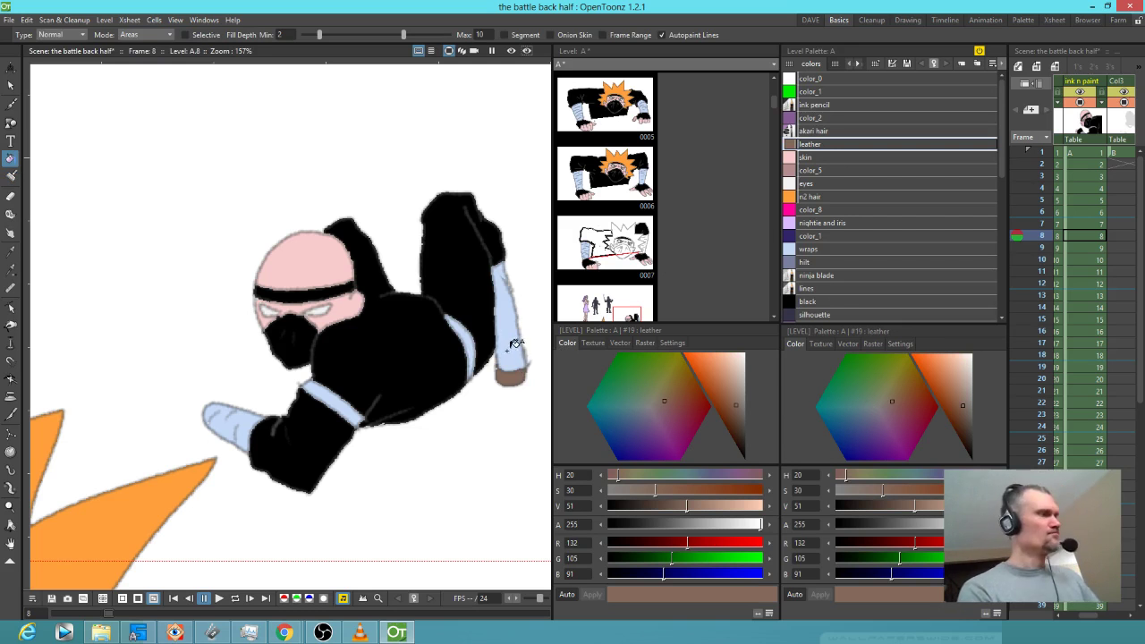
{"action": "key", "text": "j"}
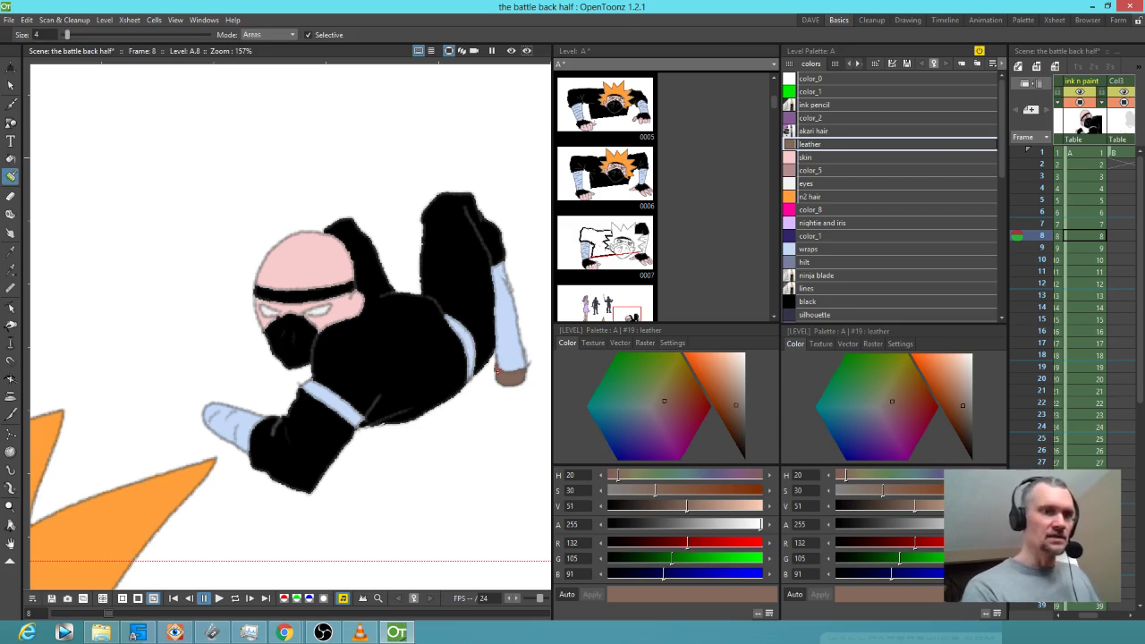
- Flip back and forth through frames 8 to 12 to compare the characters' poses
{"action": "scroll", "coordinate": [507, 353], "scroll_direction": "down", "scroll_amount": 5}
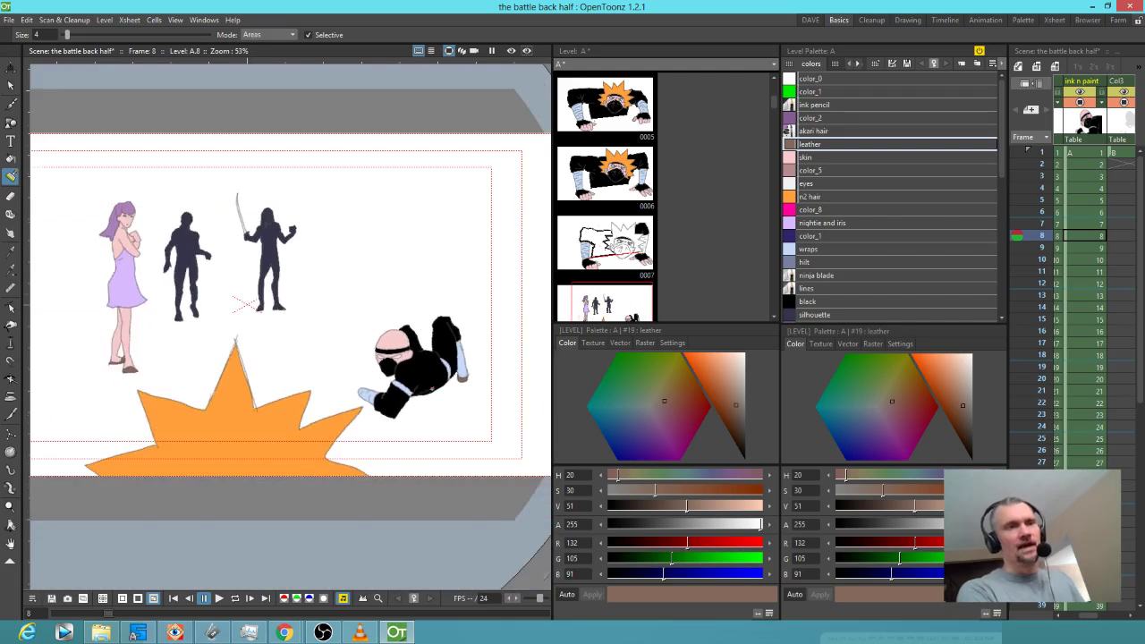
{"action": "left_click_drag", "start_coordinate": [343, 352], "coordinate": [402, 350]}
{"action": "scroll", "coordinate": [402, 351], "scroll_direction": "down", "scroll_amount": 1}
{"action": "key", "text": "Down"}
{"action": "key", "text": "Up"}
{"action": "key", "text": "Down"}
{"action": "key", "text": "Down"}
{"action": "key", "text": "Up"}
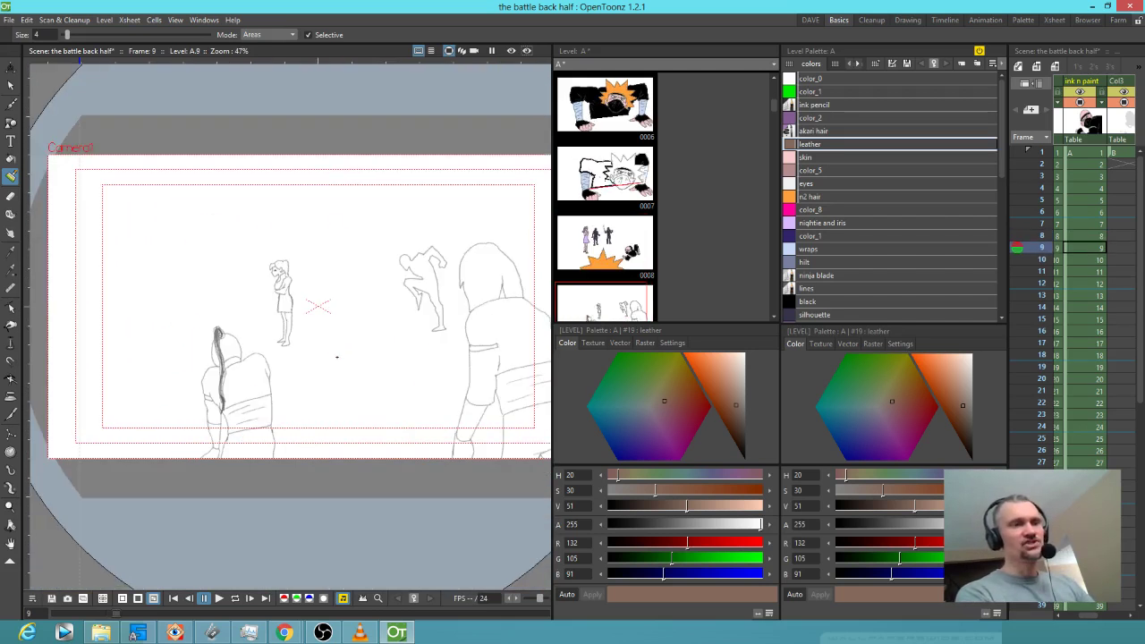
{"action": "key", "text": "Down"}
{"action": "key", "text": "Down"}
{"action": "key", "text": "Down"}
{"action": "key", "text": "Up"}
{"action": "key", "text": "Up"}
{"action": "key", "text": "Up"}
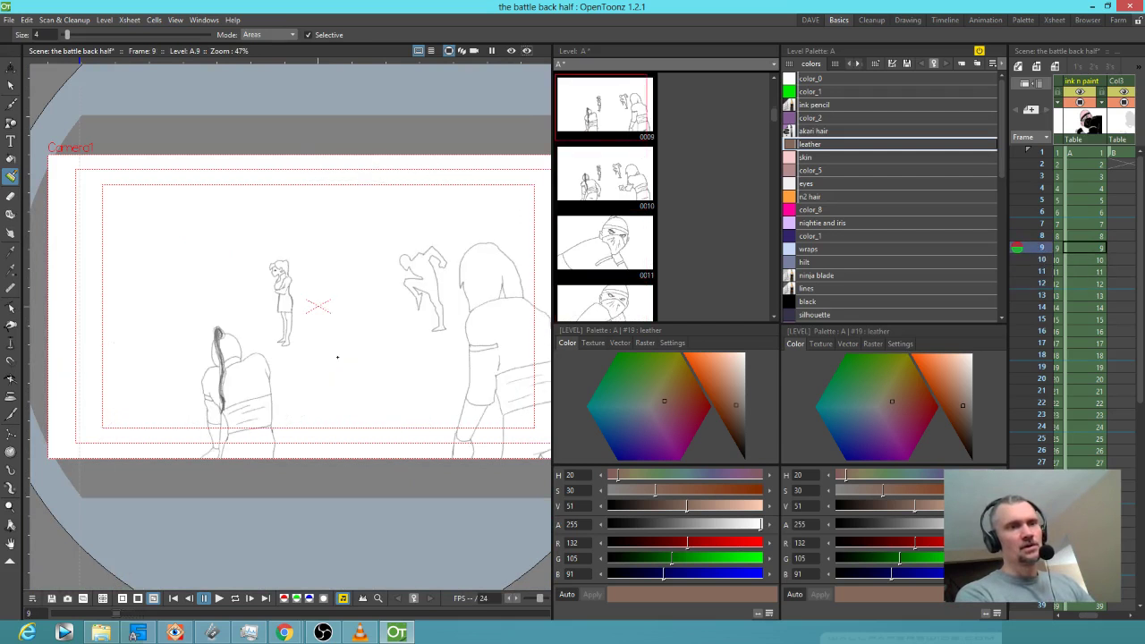
{"action": "key", "text": "Up"}
{"action": "key", "text": "Down"}
{"action": "key", "text": "Down"}
{"action": "key", "text": "Down"}
{"action": "key", "text": "Up"}
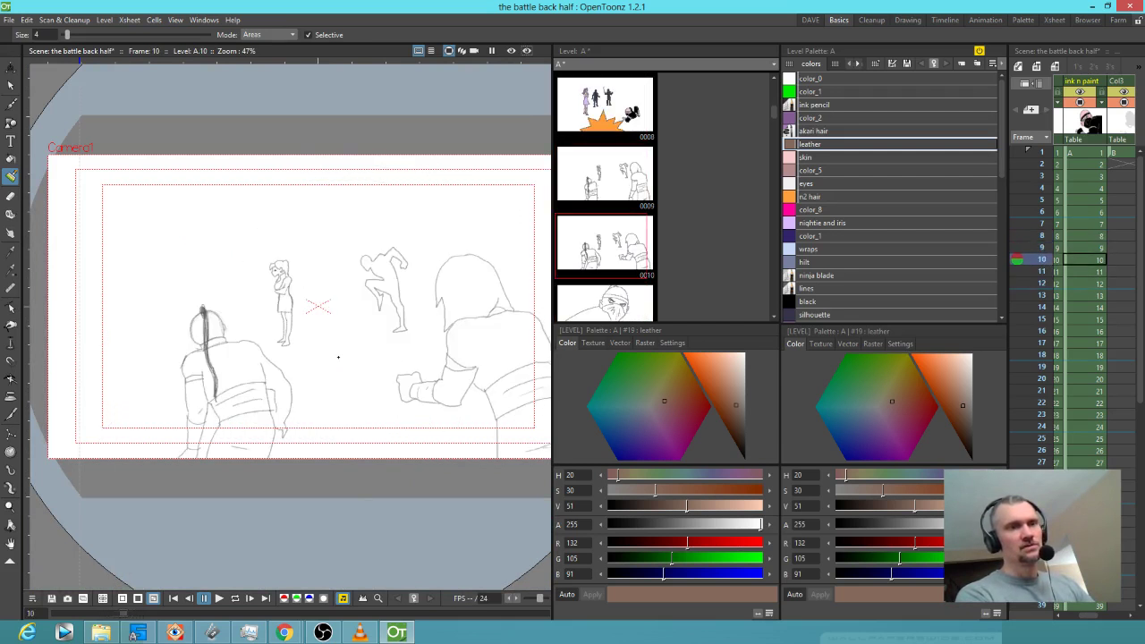
- Fill the distant running figure with the silhouette colour in frames 9 and 10
{"action": "key", "text": "Up"}
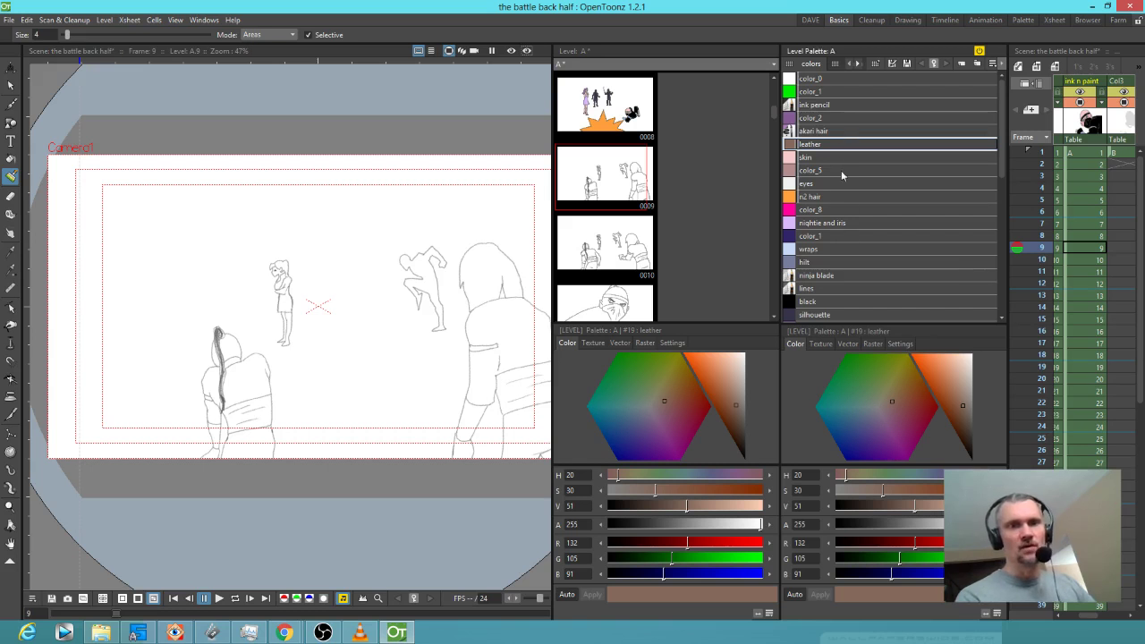
{"action": "left_click", "coordinate": [841, 315]}
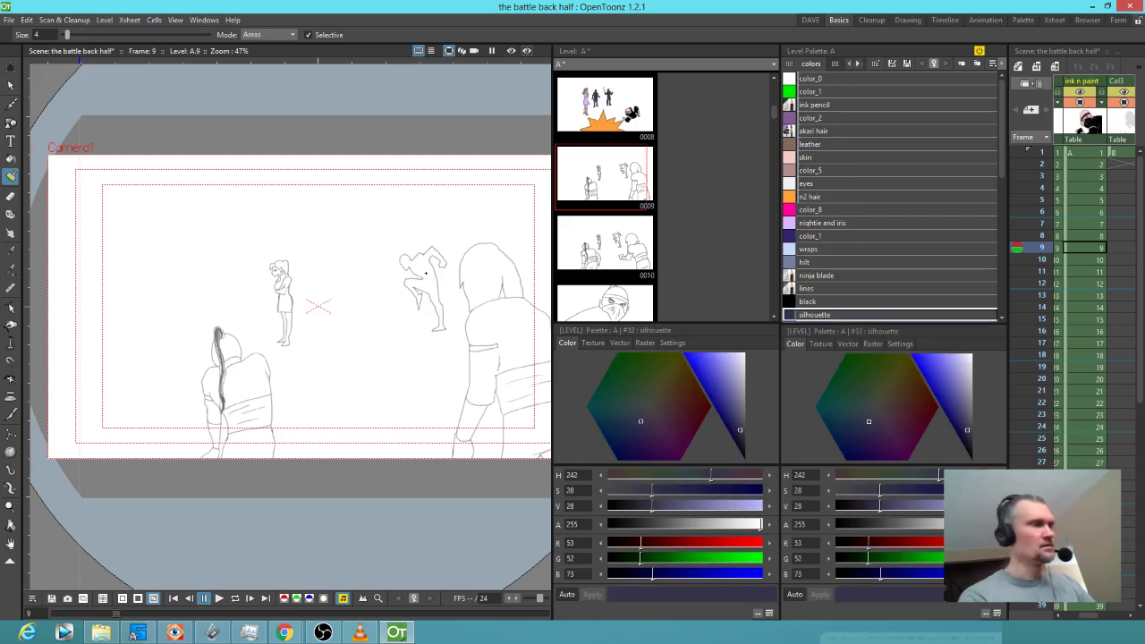
{"action": "key", "text": "f"}
{"action": "left_click", "coordinate": [424, 278]}
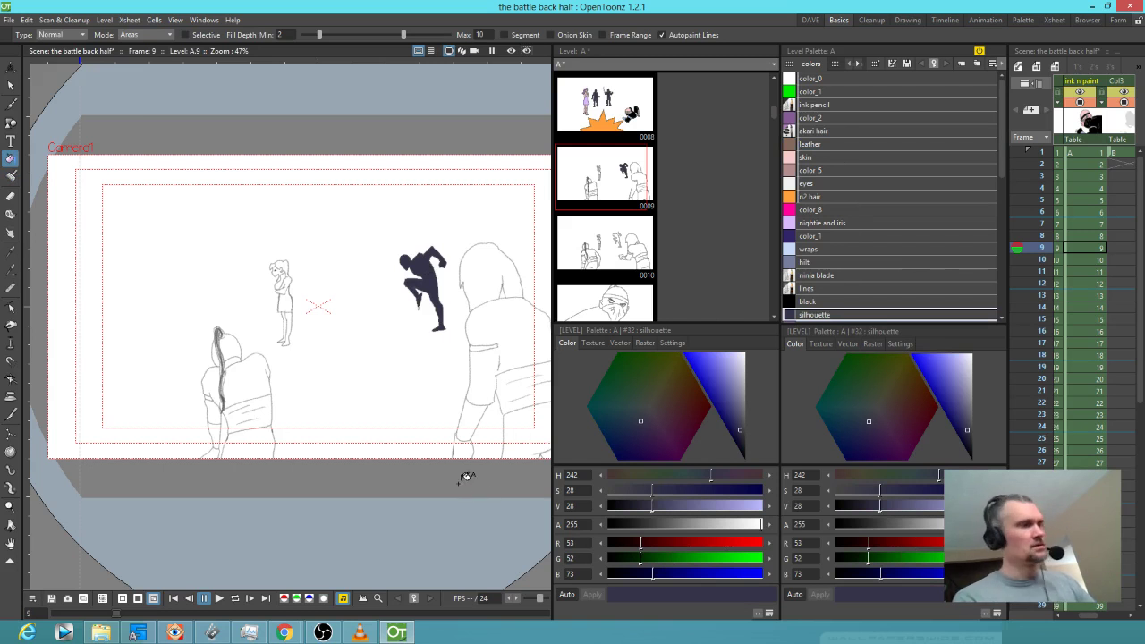
{"action": "key", "text": "period"}
{"action": "left_click", "coordinate": [398, 269]}
- In frame 13, fill the figure behind the girl, including the head, body, leg and outstretched hand, with the silhouette colour
{"action": "key", "text": "period"}
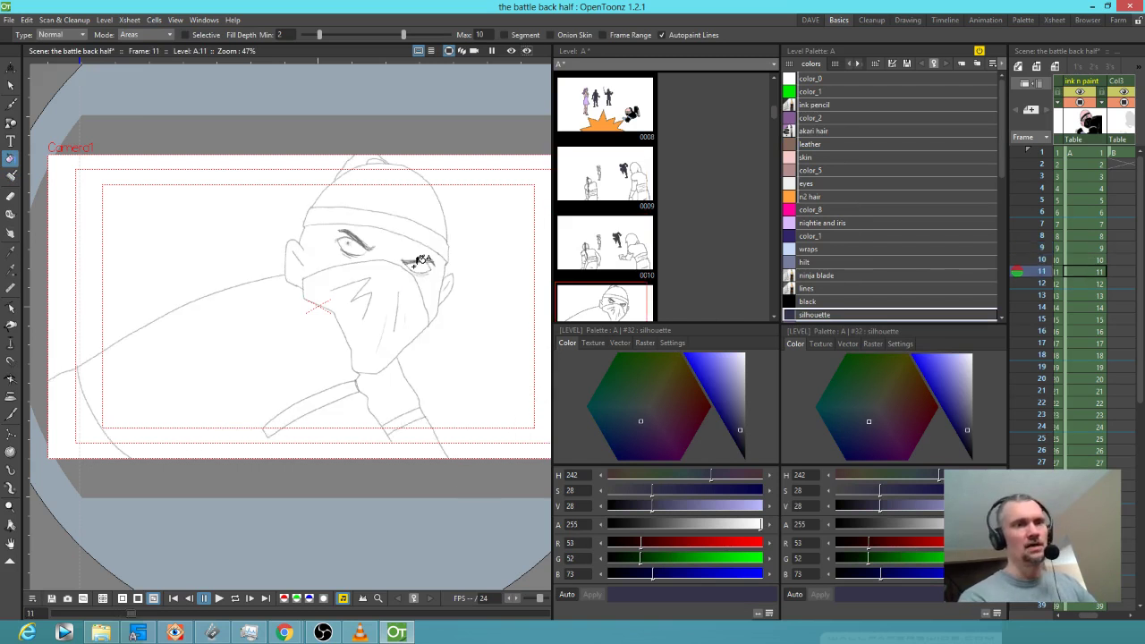
{"action": "key", "text": "period"}
{"action": "key", "text": "period"}
{"action": "key", "text": "period"}
{"action": "key", "text": "comma"}
{"action": "key", "text": "comma"}
{"action": "key", "text": "period"}
{"action": "left_click", "coordinate": [396, 312]}
{"action": "left_click", "coordinate": [376, 248]}
{"action": "left_click", "coordinate": [359, 397]}
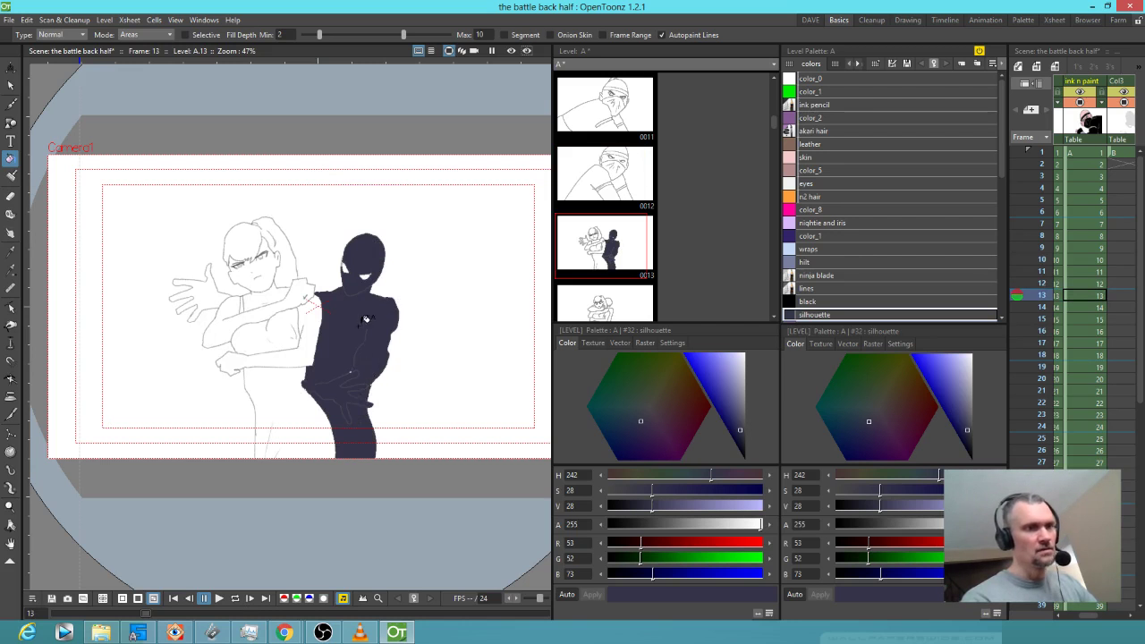
{"action": "left_click", "coordinate": [226, 284]}
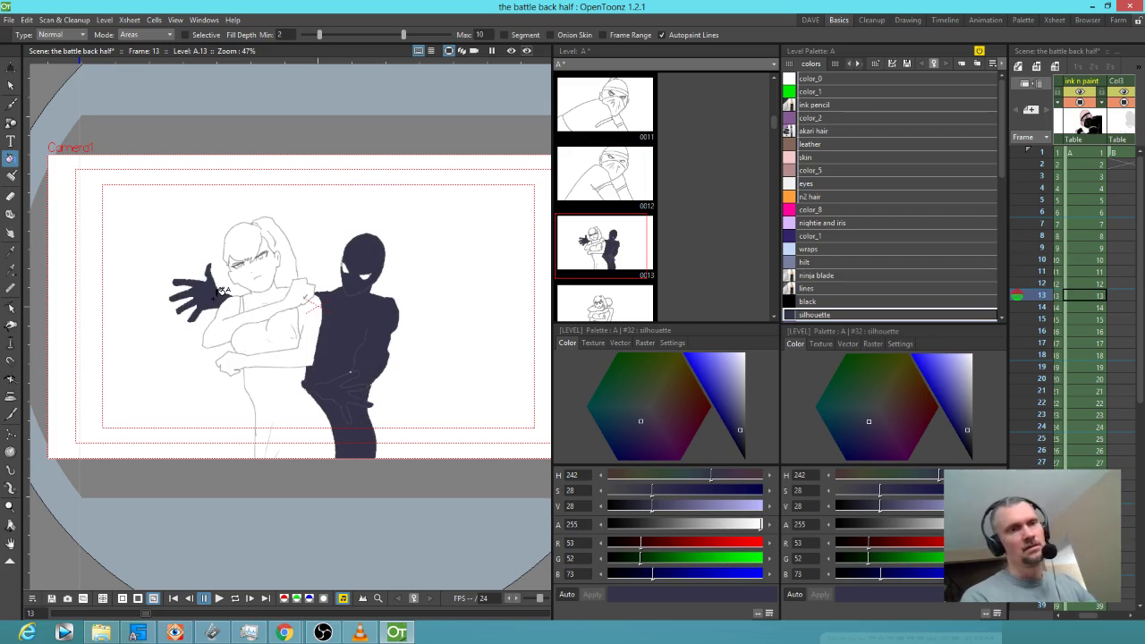
- In frame 14, fill the arm around the girl's shoulders with silhouette, try filling the captor's head, and undo that head fill
{"action": "key", "text": "period"}
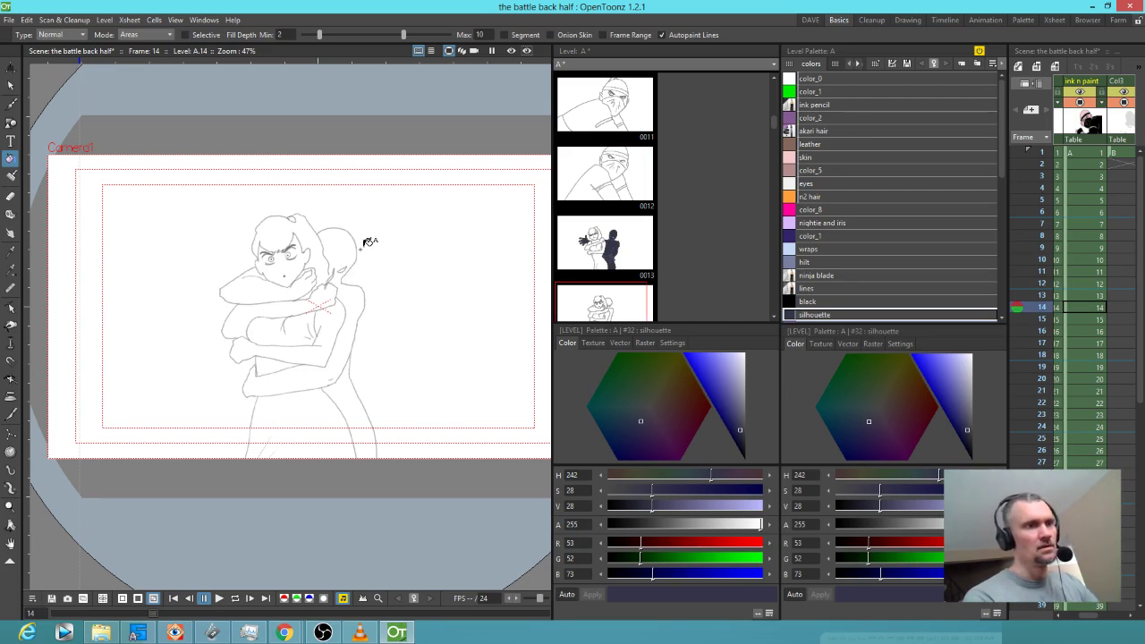
{"action": "left_click", "coordinate": [266, 284]}
{"action": "left_click", "coordinate": [340, 243]}
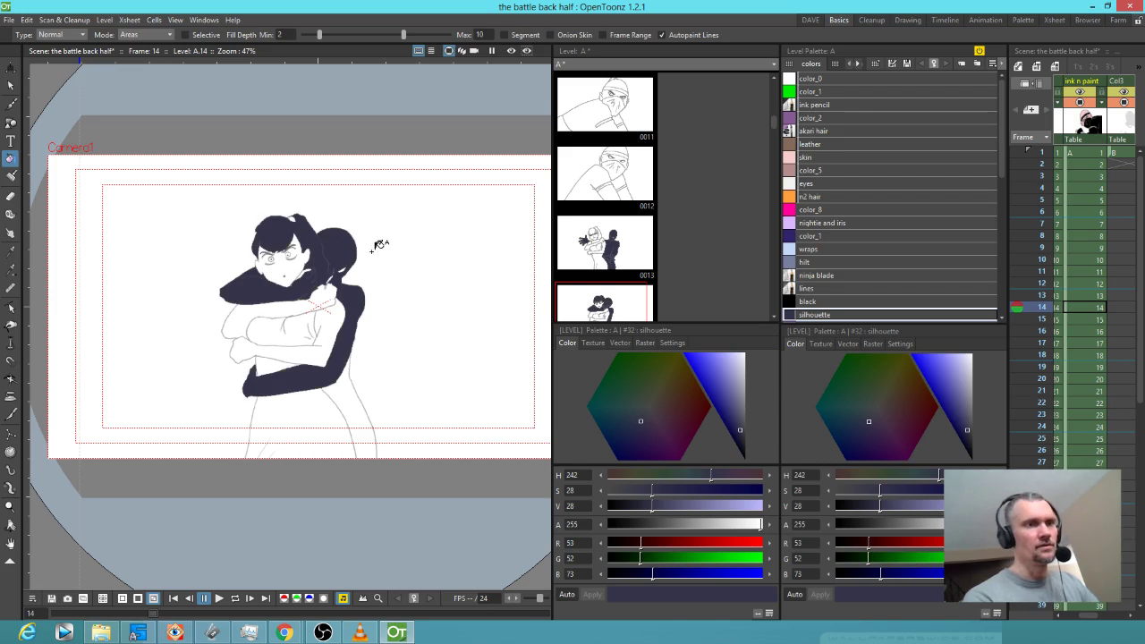
{"action": "key", "text": "ctrl+z"}
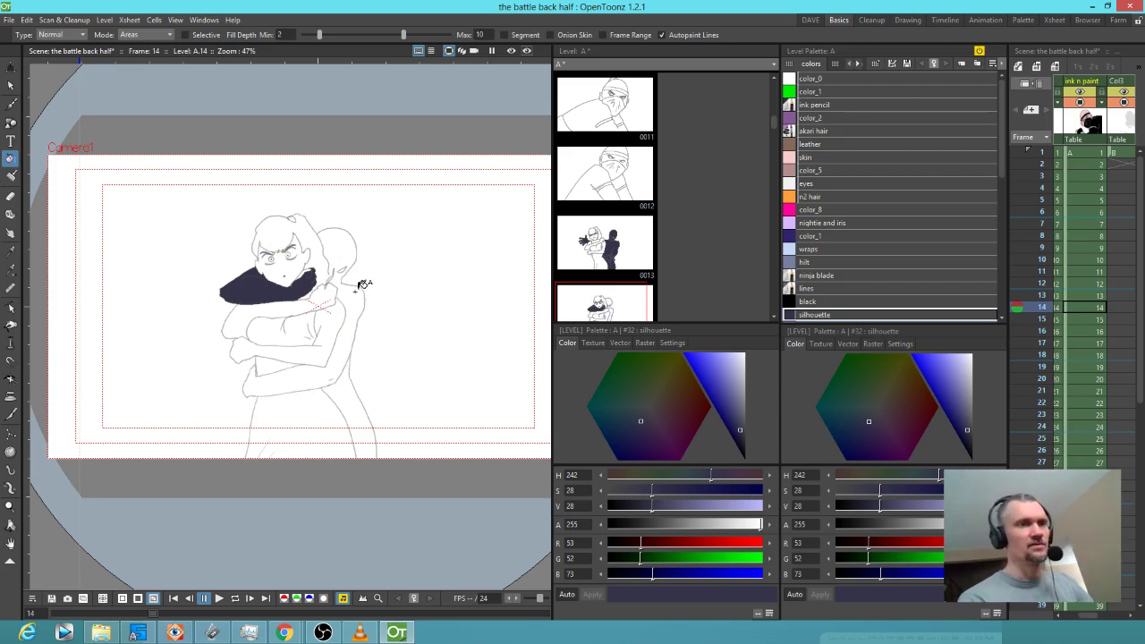
- Close the gap beside the girl's hair with the Paint Brush and fill the captor's head, back, lower arm and leg with silhouette
{"action": "key", "text": "j"}
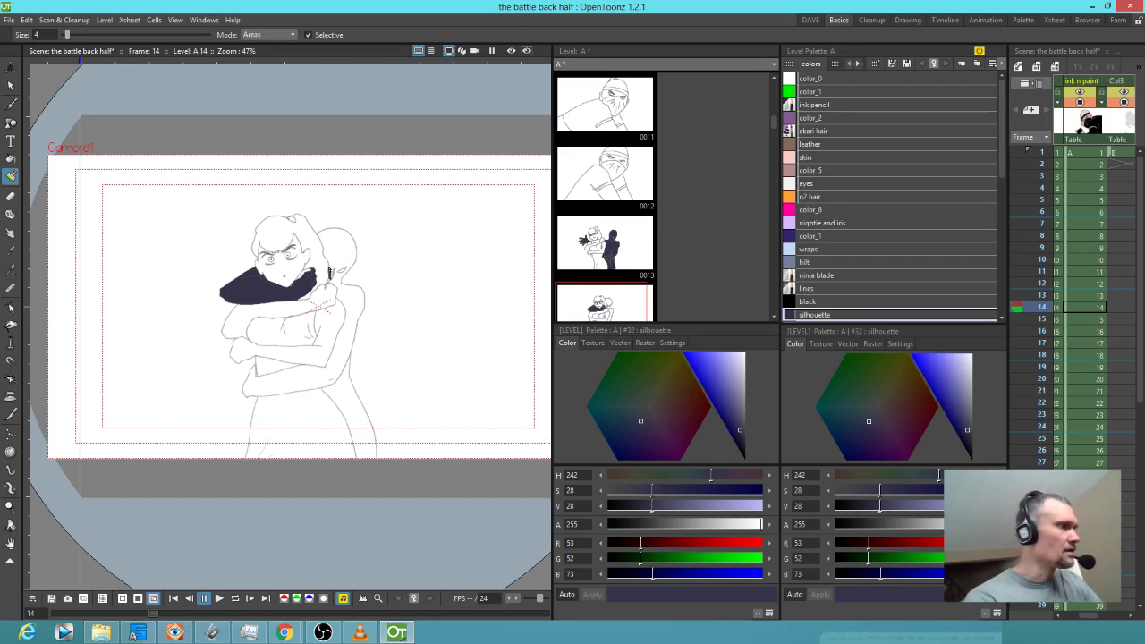
{"action": "key", "text": "f"}
{"action": "left_click", "coordinate": [345, 247]}
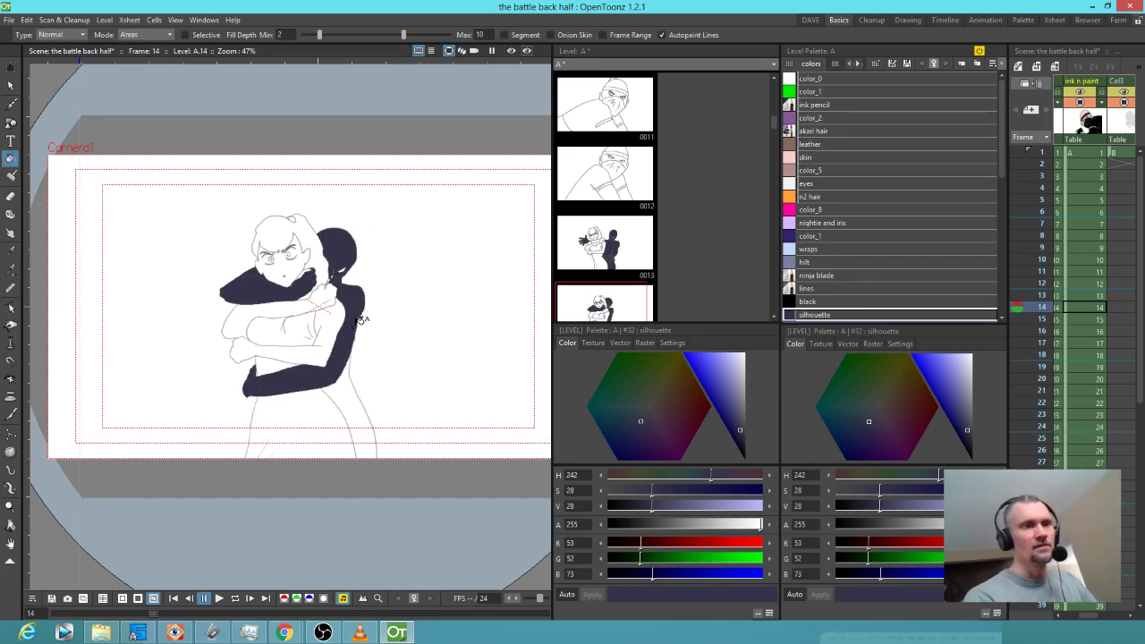
{"action": "left_click", "coordinate": [363, 400]}
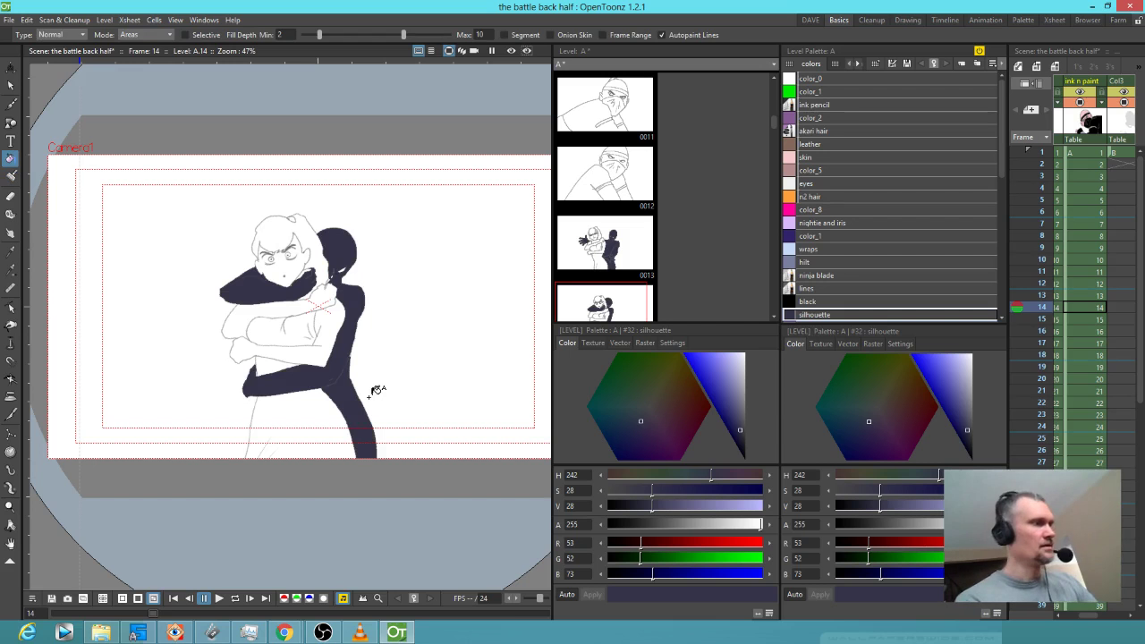
- Fill the partly visible figure beside the girl's close-up face with silhouette in frames 15 and 16
{"action": "key", "text": "period"}
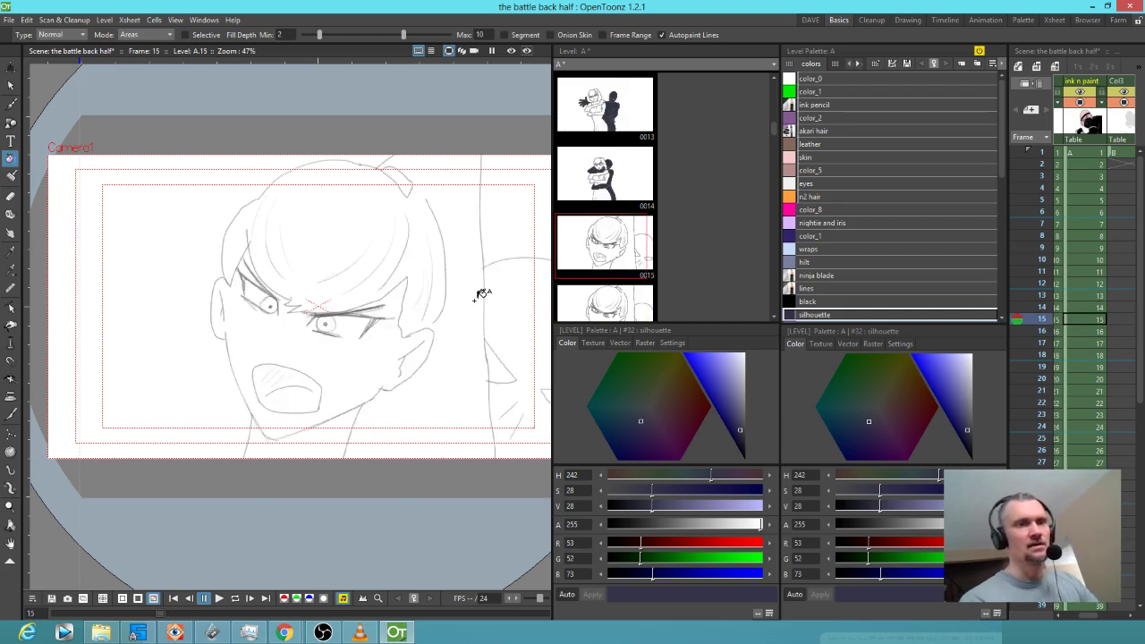
{"action": "scroll", "coordinate": [439, 327], "scroll_direction": "right", "scroll_amount": 3}
{"action": "left_click", "coordinate": [463, 309]}
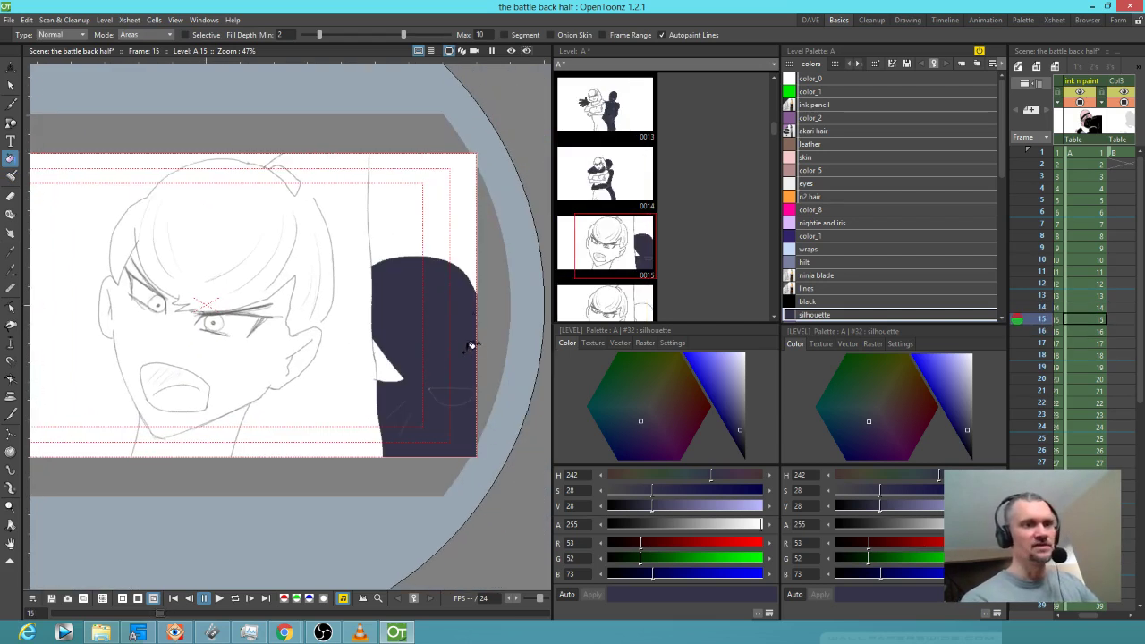
{"action": "key", "text": "period"}
{"action": "left_click", "coordinate": [452, 327]}
- Fill the head, arms, body and legs of the figure holding the girl with silhouette in frames 17 and 18
{"action": "key", "text": "period"}
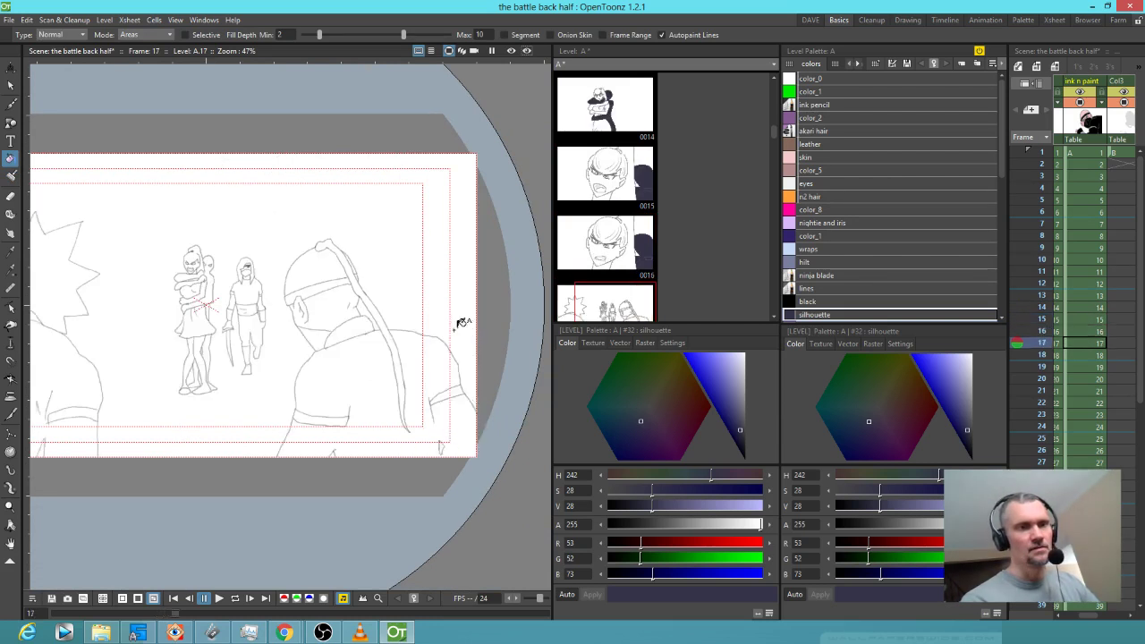
{"action": "mouse_move", "coordinate": [218, 275]}
{"action": "left_mouse_down"}
{"action": "mouse_move", "coordinate": [192, 264]}
{"action": "mouse_move", "coordinate": [184, 273]}
{"action": "mouse_move", "coordinate": [201, 269]}
{"action": "mouse_move", "coordinate": [218, 296]}
{"action": "mouse_move", "coordinate": [223, 353]}
{"action": "mouse_move", "coordinate": [204, 374]}
{"action": "mouse_move", "coordinate": [232, 381]}
{"action": "mouse_move", "coordinate": [226, 369]}
{"action": "left_mouse_up"}
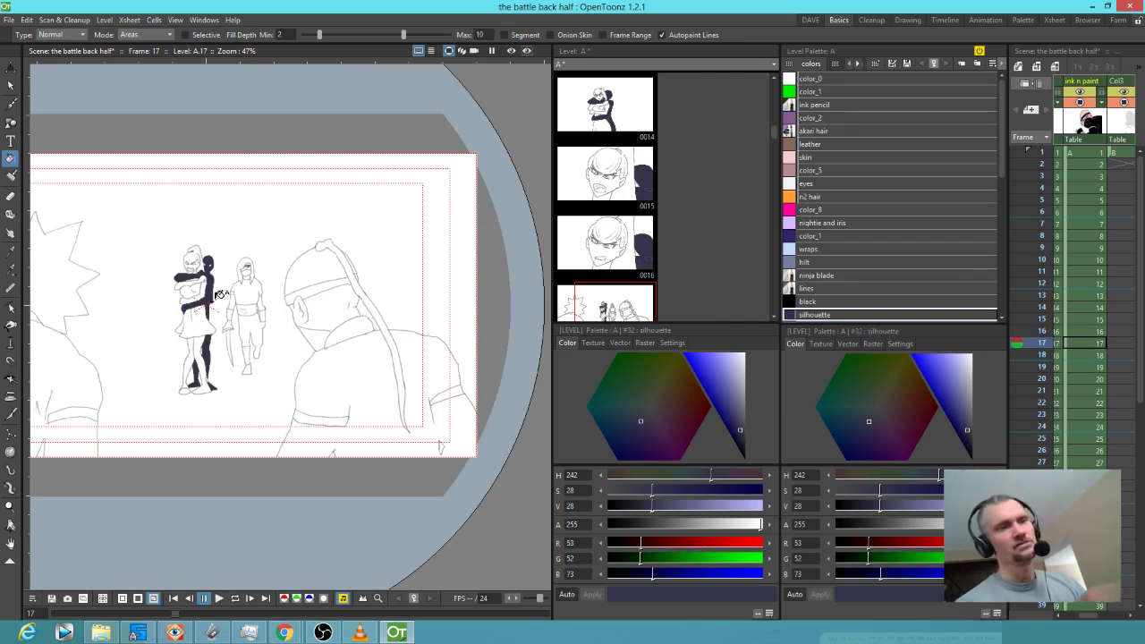
{"action": "key", "text": "period"}
{"action": "key", "text": "period"}
{"action": "key", "text": "comma"}
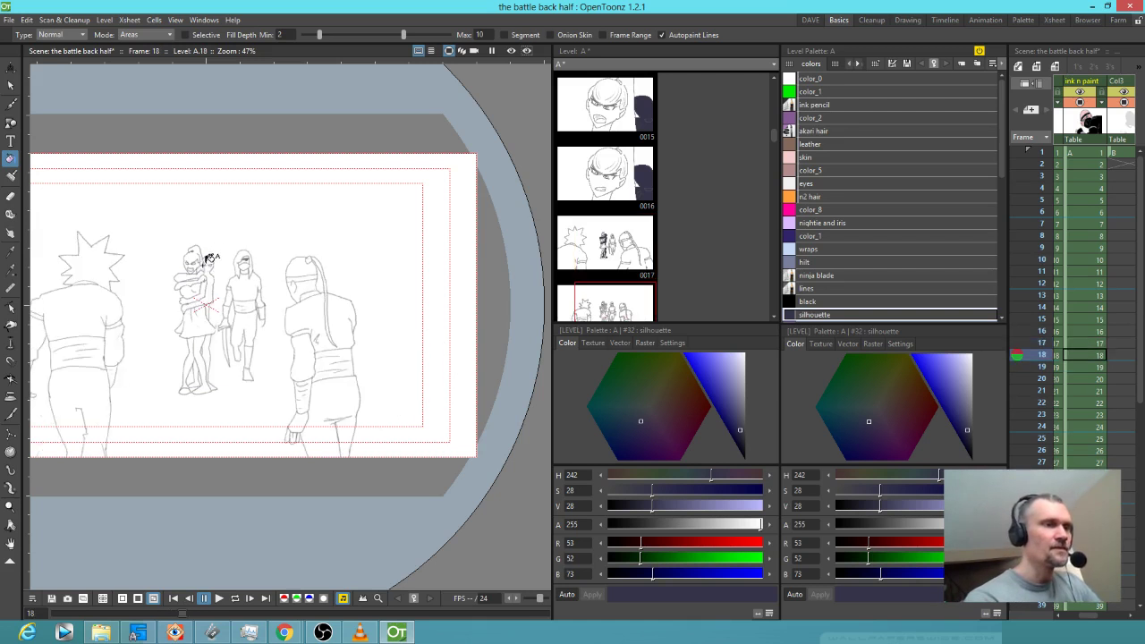
{"action": "left_click", "coordinate": [190, 274]}
{"action": "left_click", "coordinate": [213, 268]}
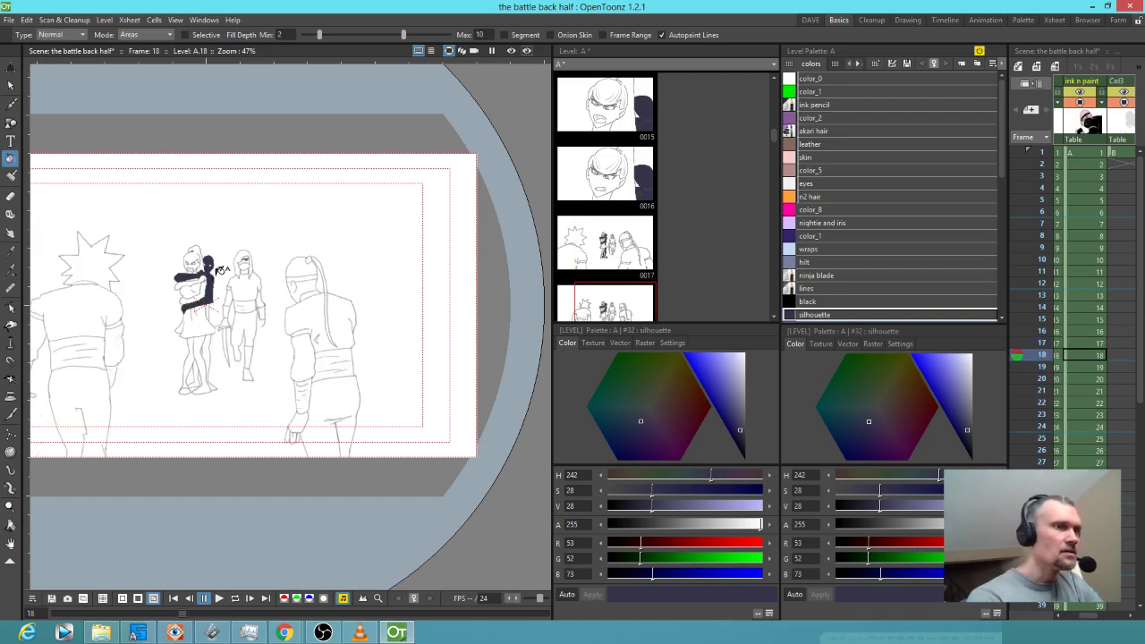
{"action": "mouse_move", "coordinate": [214, 300]}
{"action": "left_mouse_down"}
{"action": "mouse_move", "coordinate": [226, 333]}
{"action": "mouse_move", "coordinate": [204, 367]}
{"action": "mouse_move", "coordinate": [204, 356]}
{"action": "left_mouse_up"}
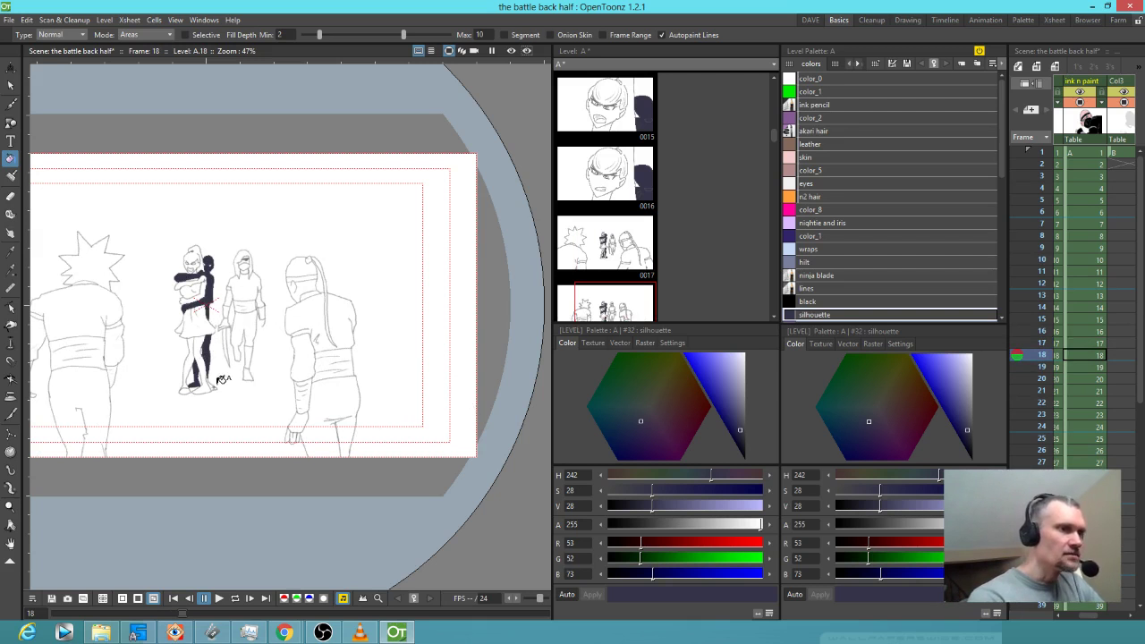
- In frame 19, fill the captor's head, both arms, shoulder and lower body behind the girl with silhouette
{"action": "key", "text": "period"}
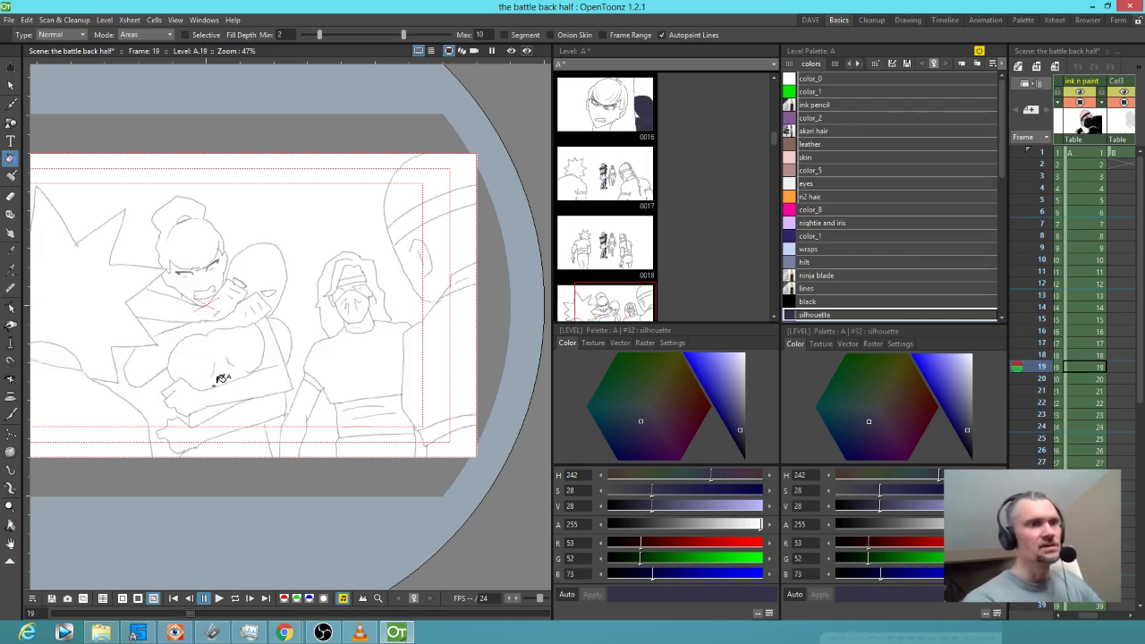
{"action": "left_click", "coordinate": [231, 301]}
{"action": "left_click", "coordinate": [261, 271]}
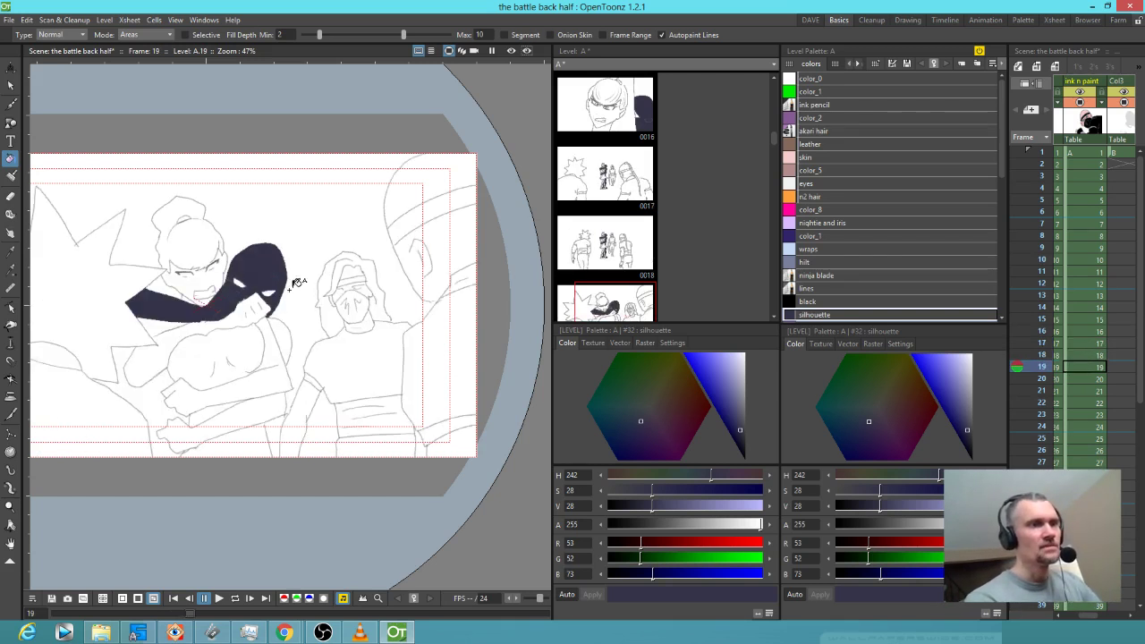
{"action": "left_click", "coordinate": [290, 333]}
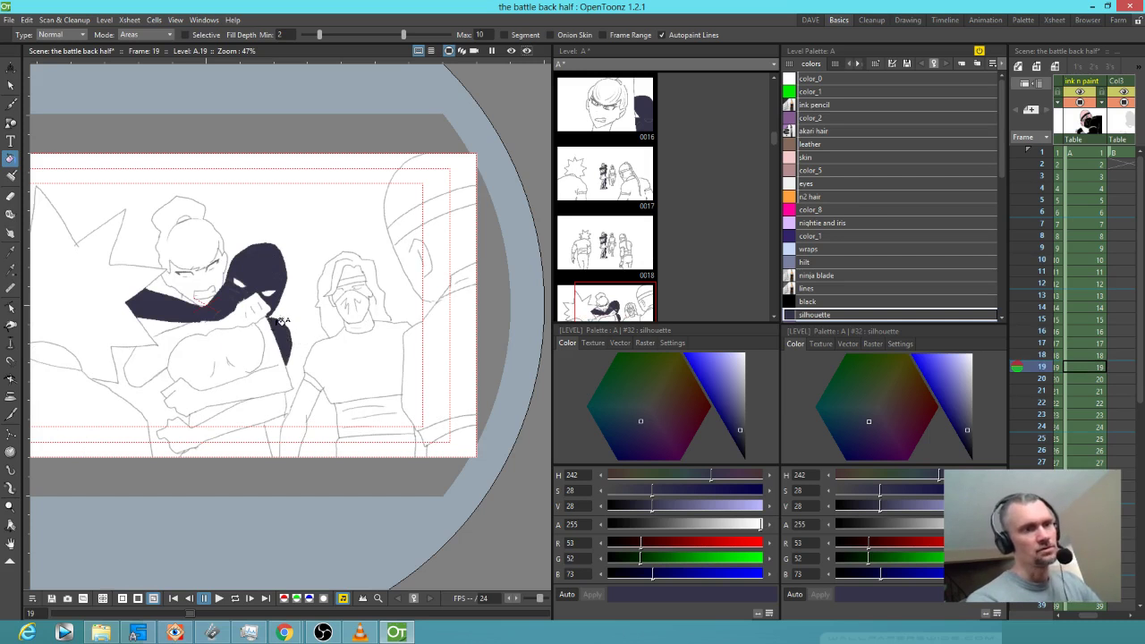
{"action": "left_click", "coordinate": [274, 406]}
{"action": "mouse_move", "coordinate": [409, 314]}
{"action": "left_mouse_down"}
{"action": "mouse_move", "coordinate": [461, 180]}
{"action": "mouse_move", "coordinate": [379, 319]}
{"action": "left_mouse_up"}
{"action": "left_click", "coordinate": [320, 400]}
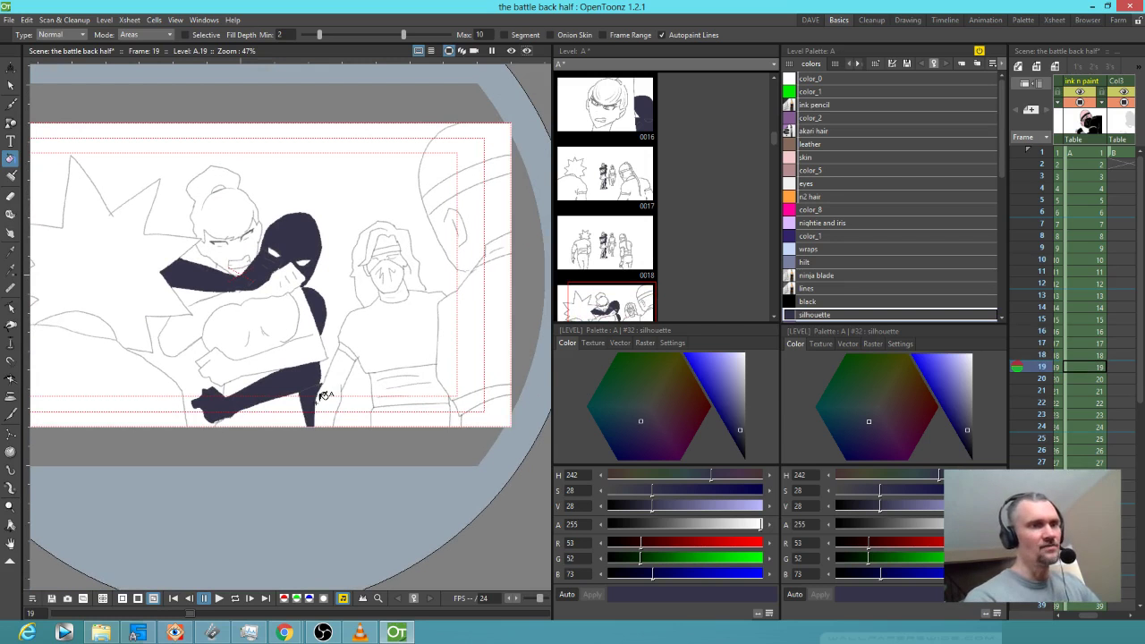
- Compare frame 20 with its neighbouring frames and fill the captor's shoulder behind the girl's head with silhouette
{"action": "key", "text": "period"}
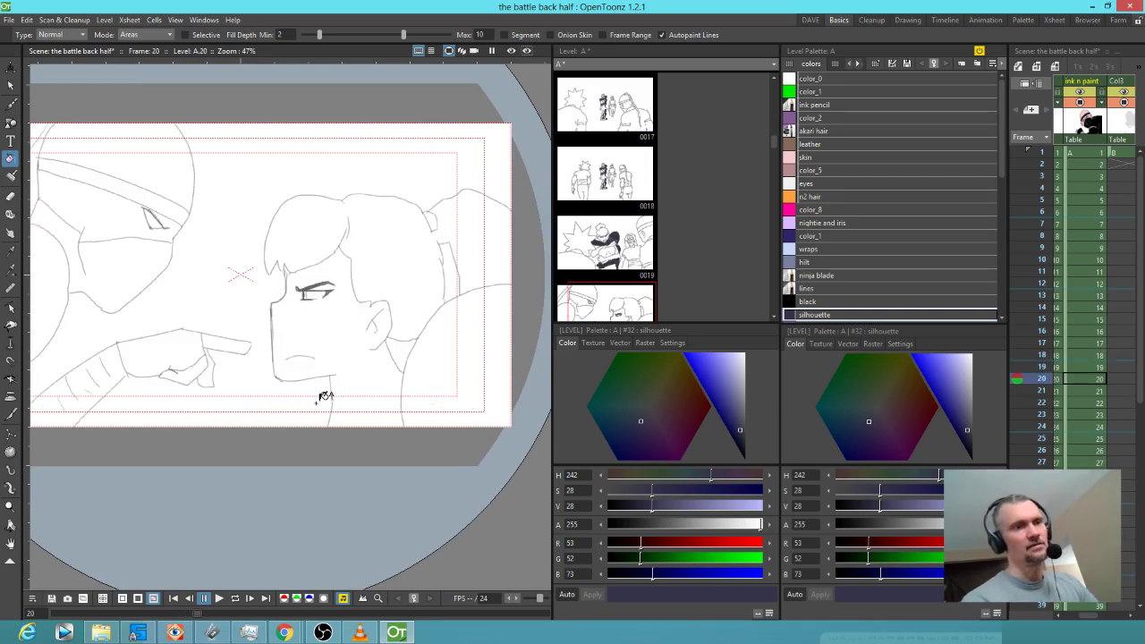
{"action": "key", "text": "comma"}
{"action": "key", "text": "period"}
{"action": "key", "text": "period"}
{"action": "key", "text": "comma"}
{"action": "left_click", "coordinate": [470, 336]}
{"action": "left_click_drag", "start_coordinate": [470, 337], "coordinate": [438, 311]}
- In frame 21, fill the captor's head, arm and torso with silhouette and undo the fill applied to the background
{"action": "key", "text": "comma"}
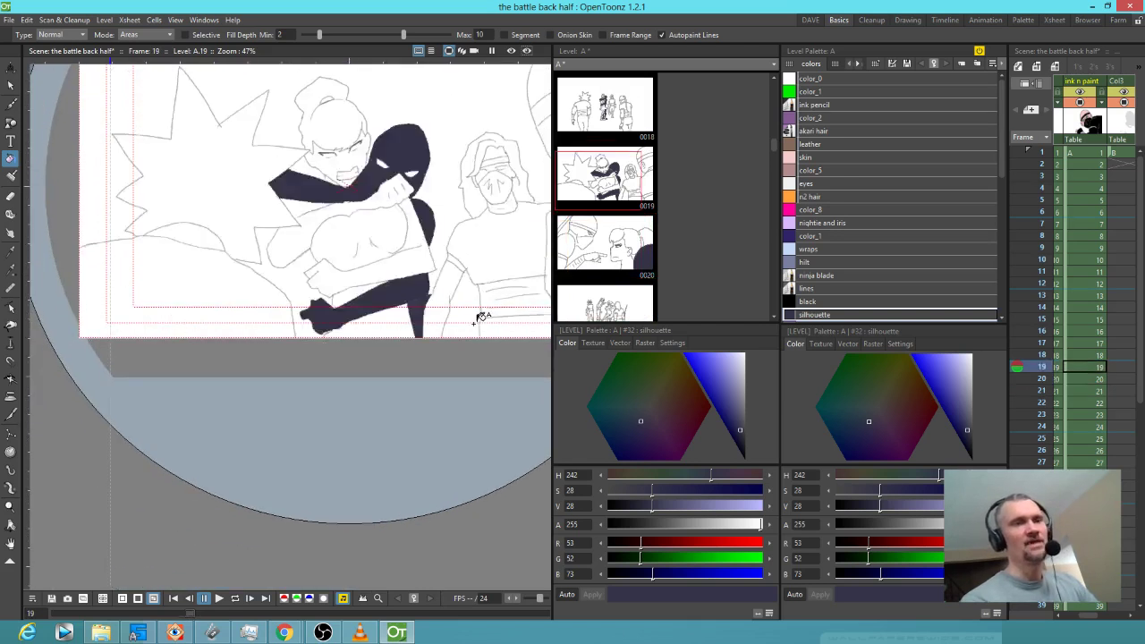
{"action": "key", "text": "comma"}
{"action": "key", "text": "period"}
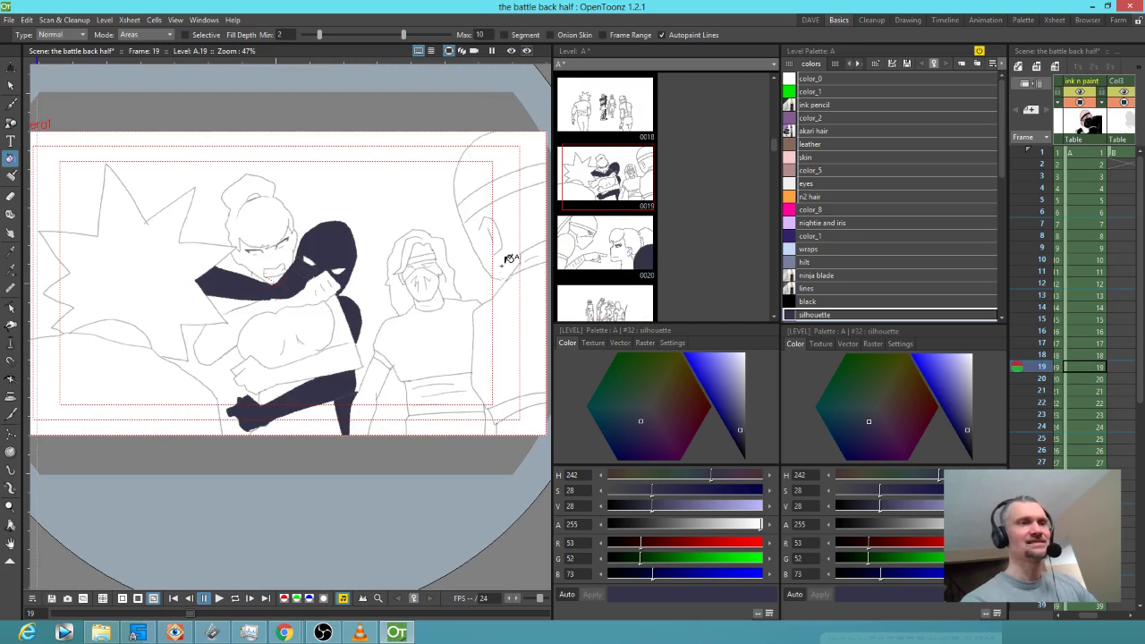
{"action": "key", "text": "period"}
{"action": "key", "text": "period"}
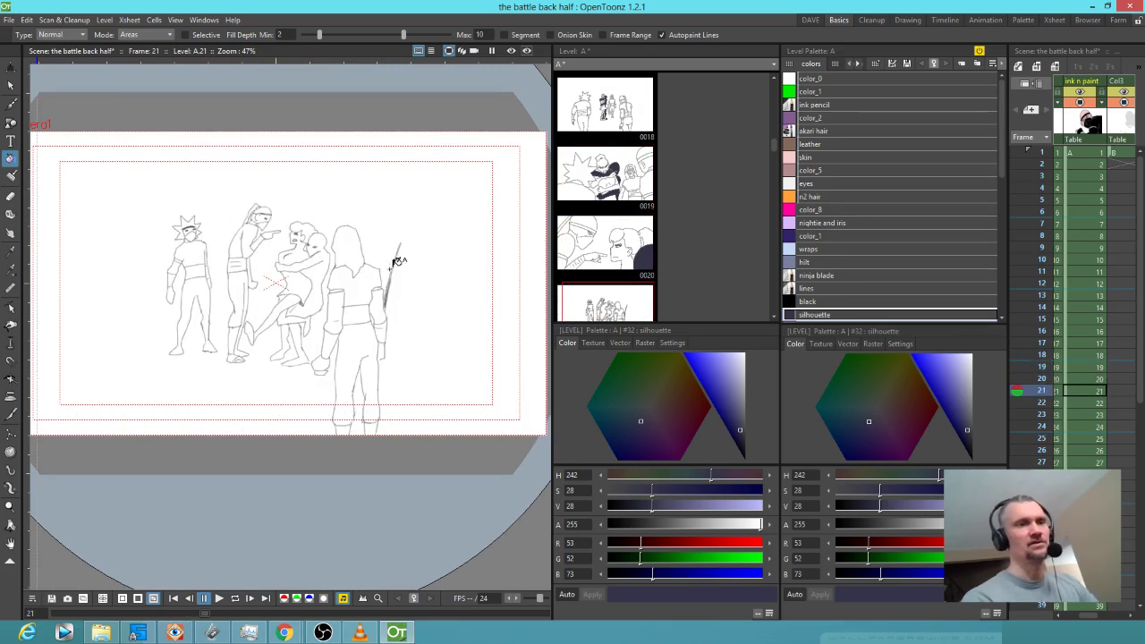
{"action": "left_click", "coordinate": [324, 266]}
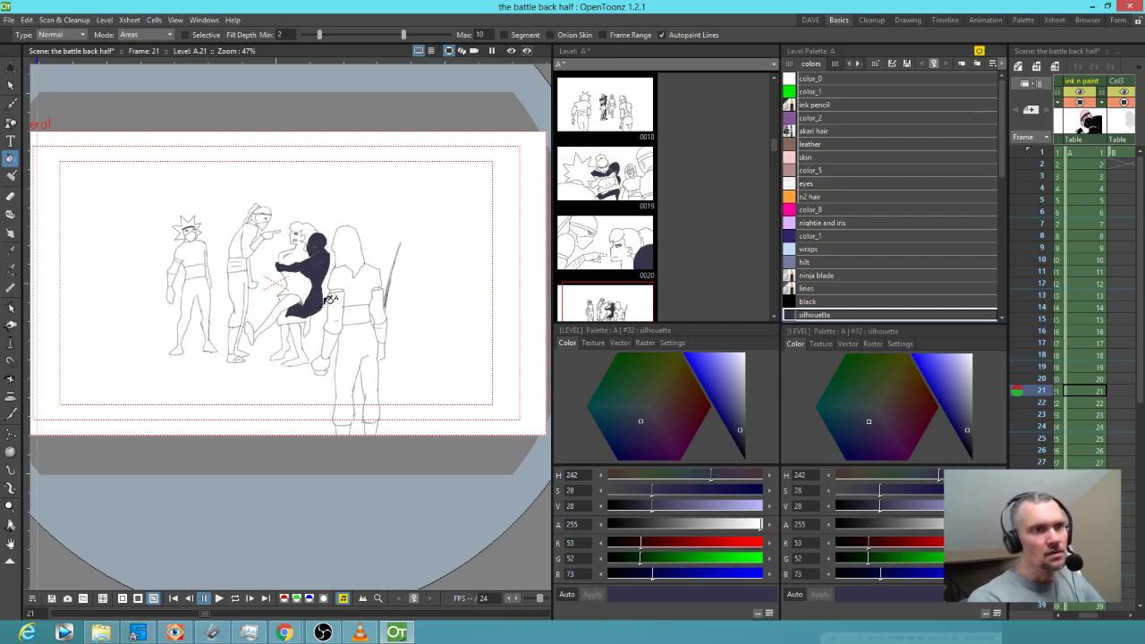
{"action": "left_click", "coordinate": [309, 329]}
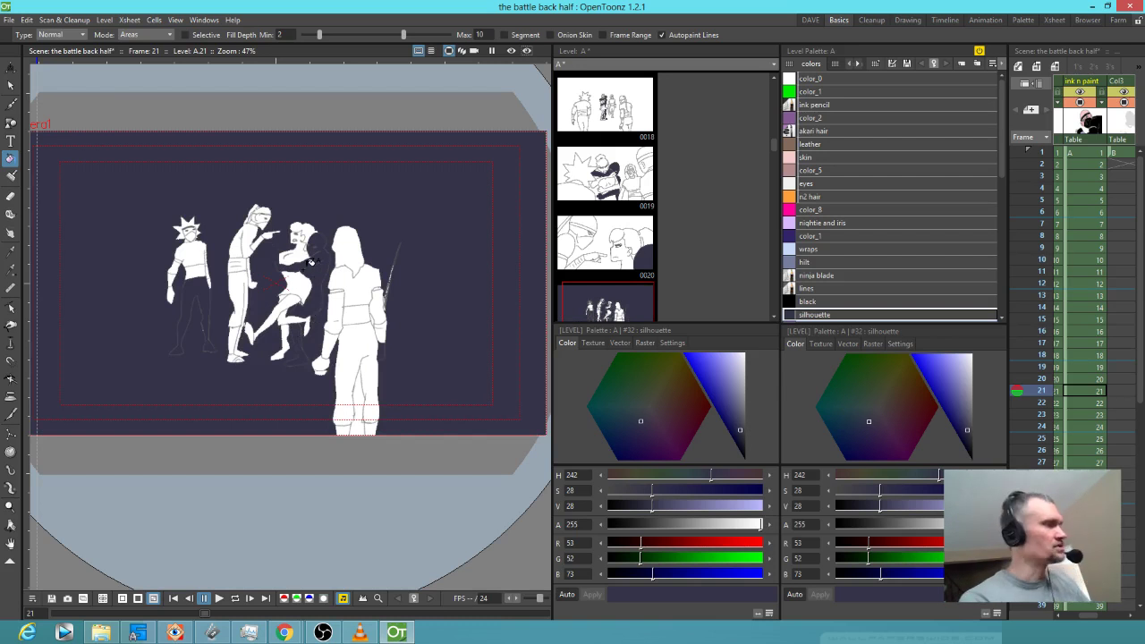
{"action": "key", "text": "ctrl+z"}
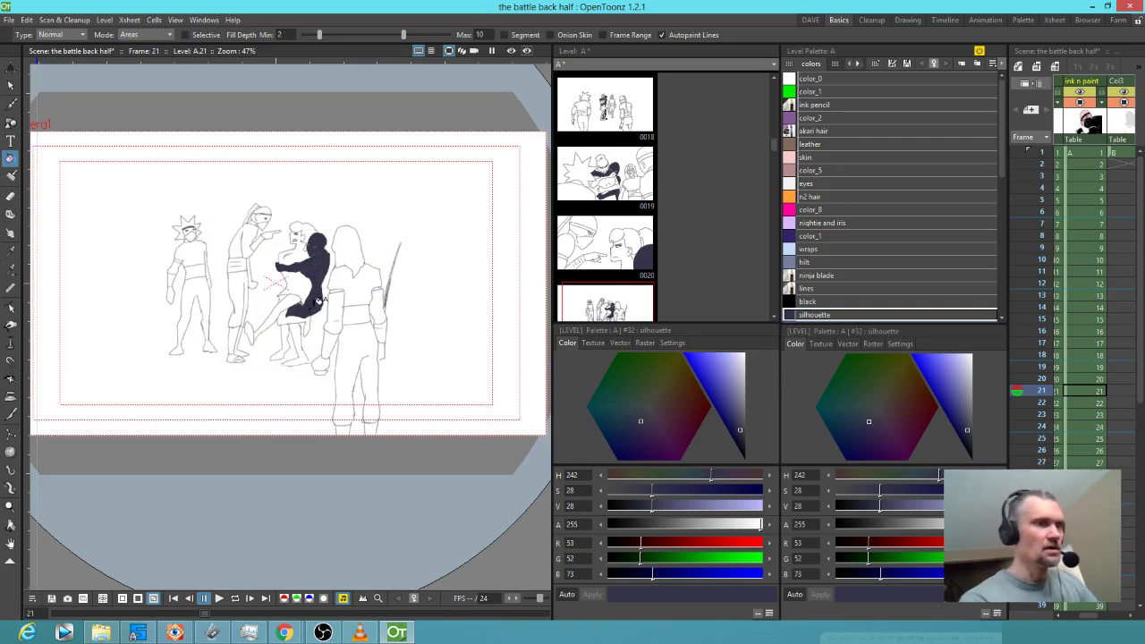
- Close the gap at the captor's heel, fill the legs, feet and hip area with silhouette, and undo the background fill
{"action": "scroll", "coordinate": [317, 302], "scroll_direction": "up", "scroll_amount": 9}
{"action": "scroll", "coordinate": [360, 247], "scroll_direction": "down", "scroll_amount": 2}
{"action": "scroll", "coordinate": [367, 295], "scroll_direction": "up", "scroll_amount": 1}
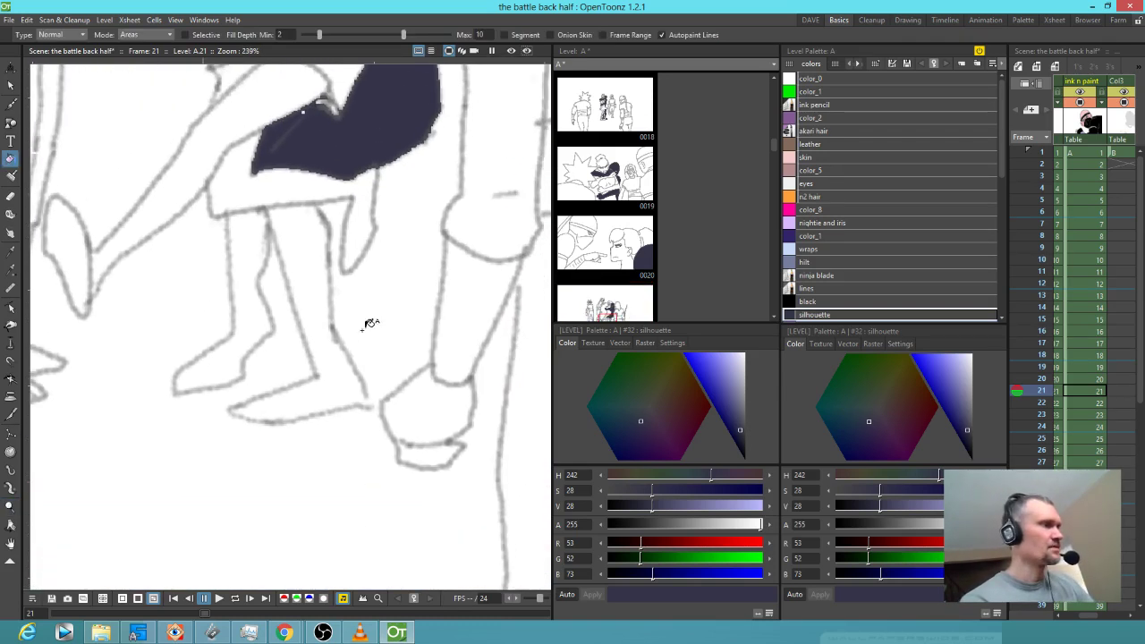
{"action": "key", "text": "j"}
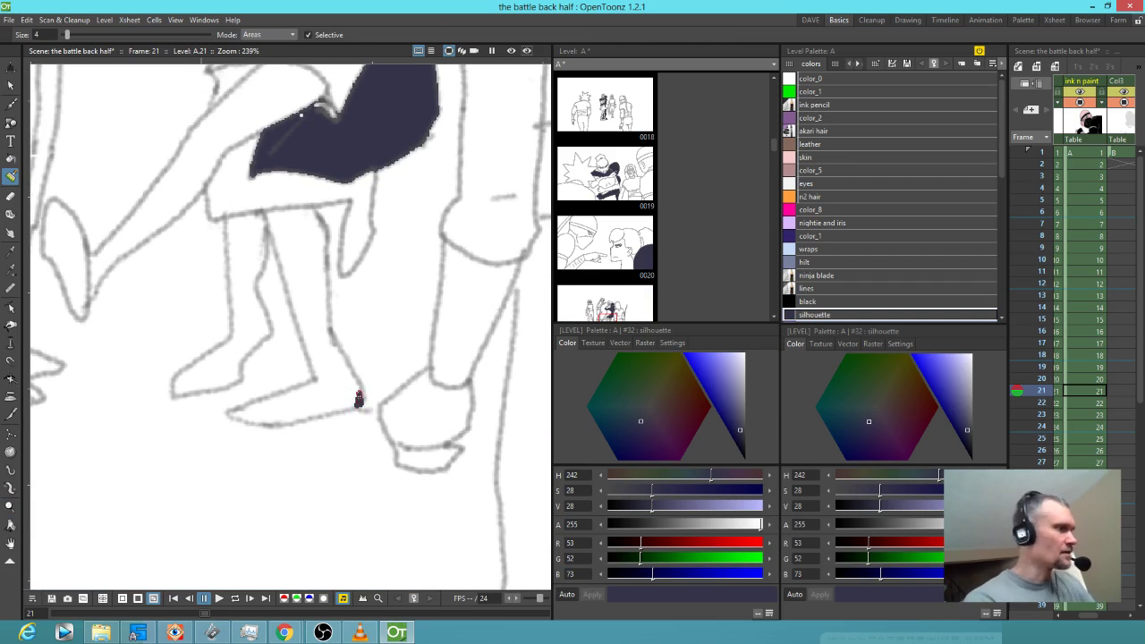
{"action": "key", "text": "f"}
{"action": "left_click", "coordinate": [351, 380]}
{"action": "left_click", "coordinate": [255, 324]}
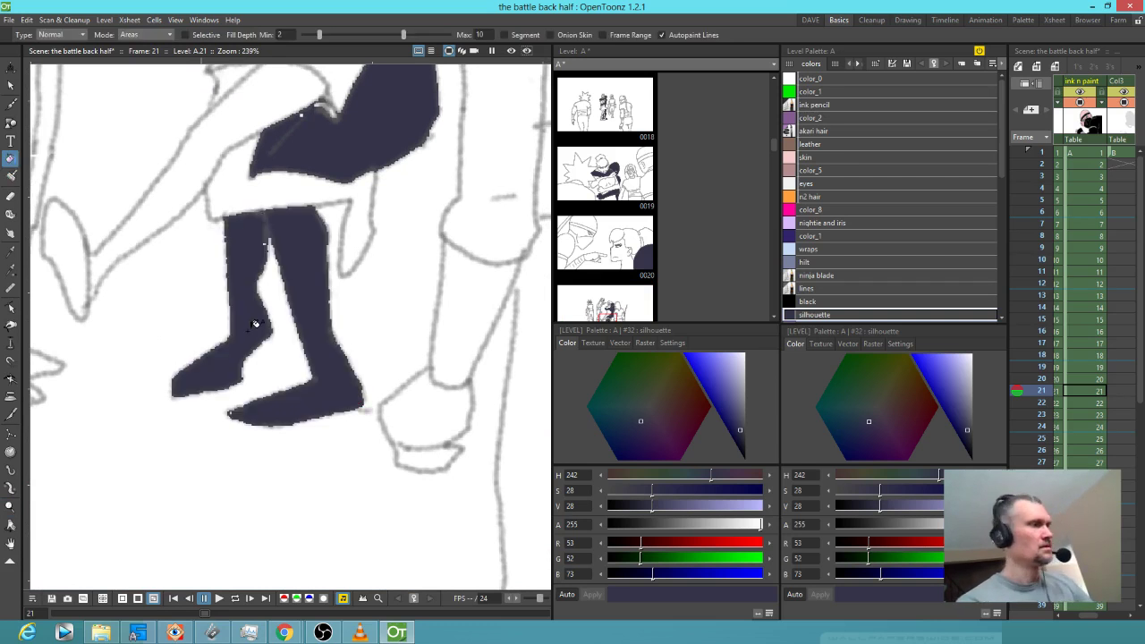
{"action": "left_click", "coordinate": [350, 260]}
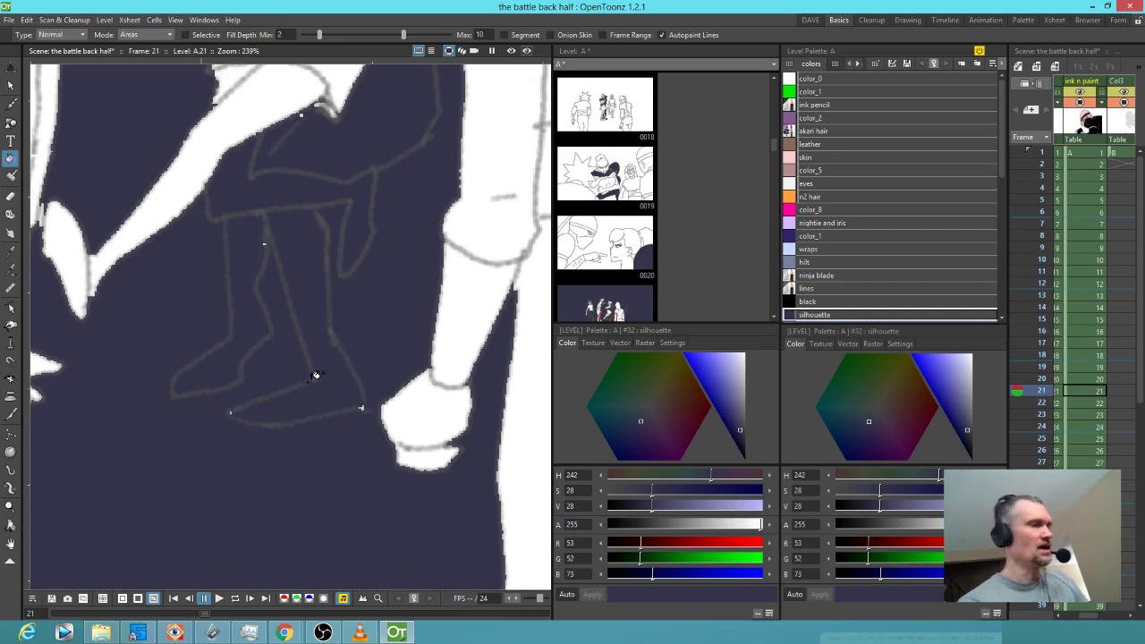
{"action": "key", "text": "ctrl+z"}
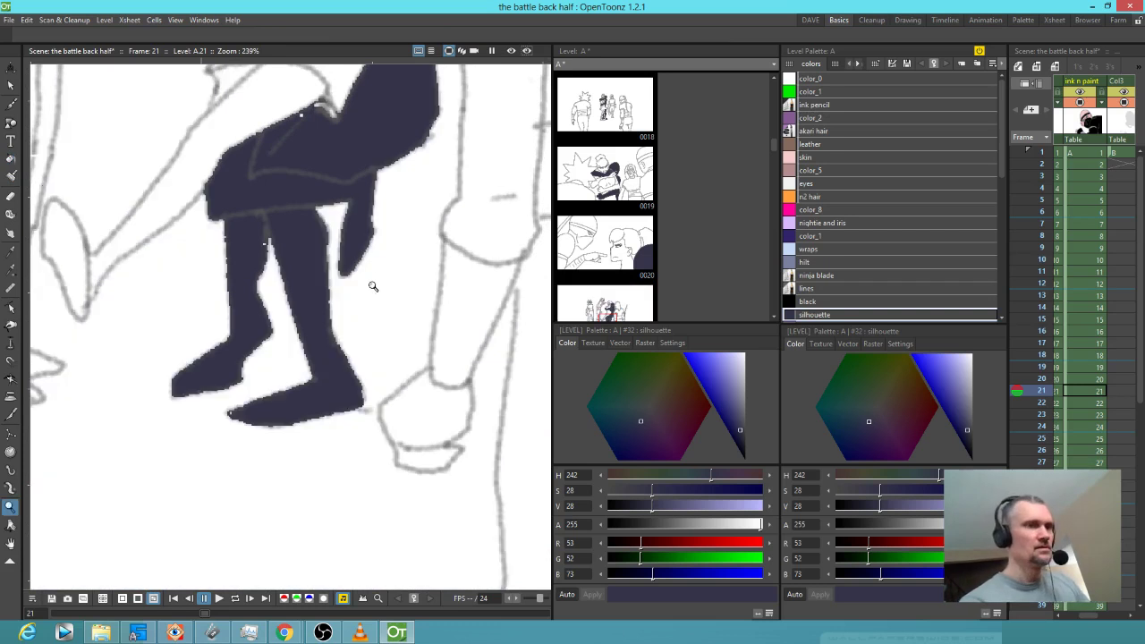
- In frame 21, clear the fill from the girl's leg across the captor's hip with color_0, and reselect the silhouette style
{"action": "scroll", "coordinate": [370, 287], "scroll_direction": "down", "scroll_amount": 4}
{"action": "left_click_drag", "start_coordinate": [371, 262], "coordinate": [404, 299]}
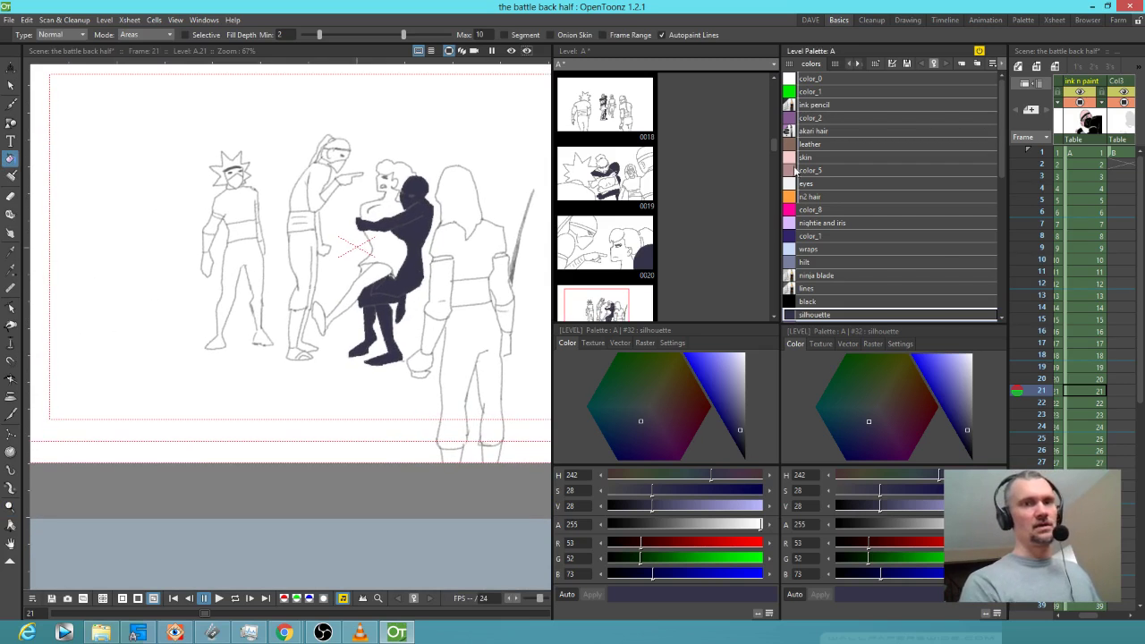
{"action": "left_click", "coordinate": [823, 80]}
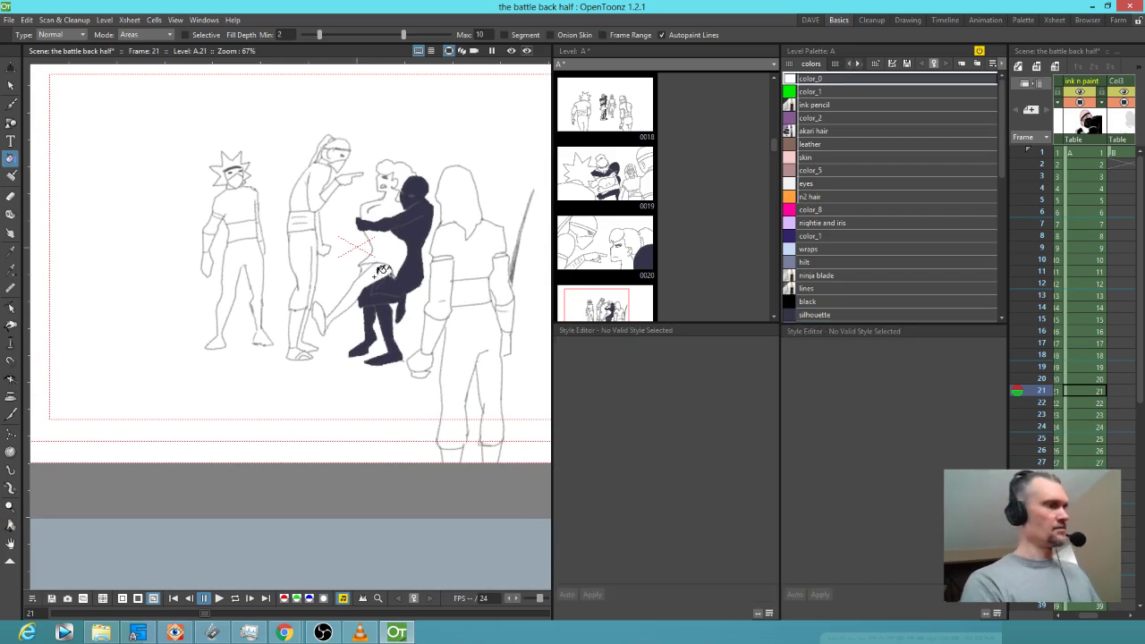
{"action": "left_click", "coordinate": [390, 291]}
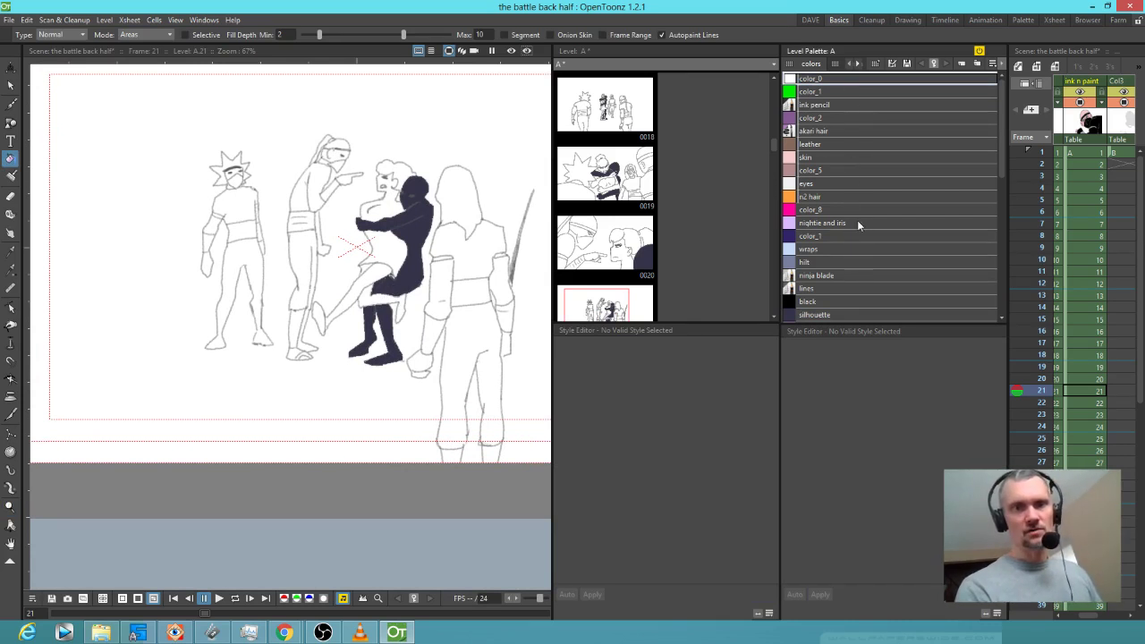
{"action": "left_click", "coordinate": [837, 314]}
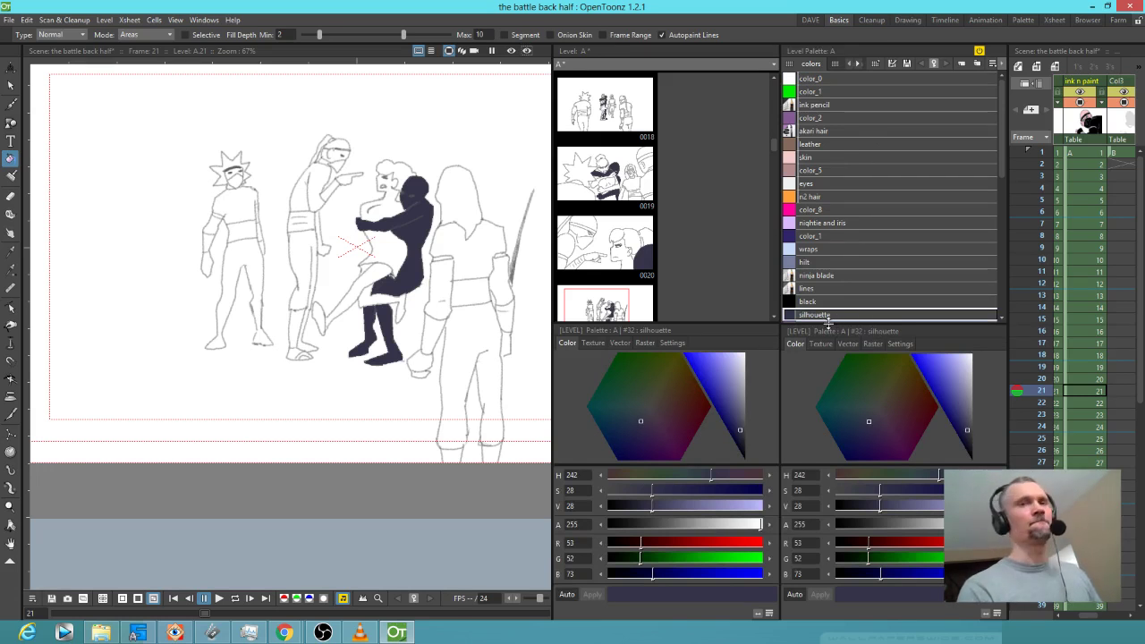
- Review the painted frames from 7 to 13 and lighten the silhouette style to about RGB 138, 138, 158
{"action": "left_click_drag", "start_coordinate": [1041, 391], "coordinate": [1044, 223]}
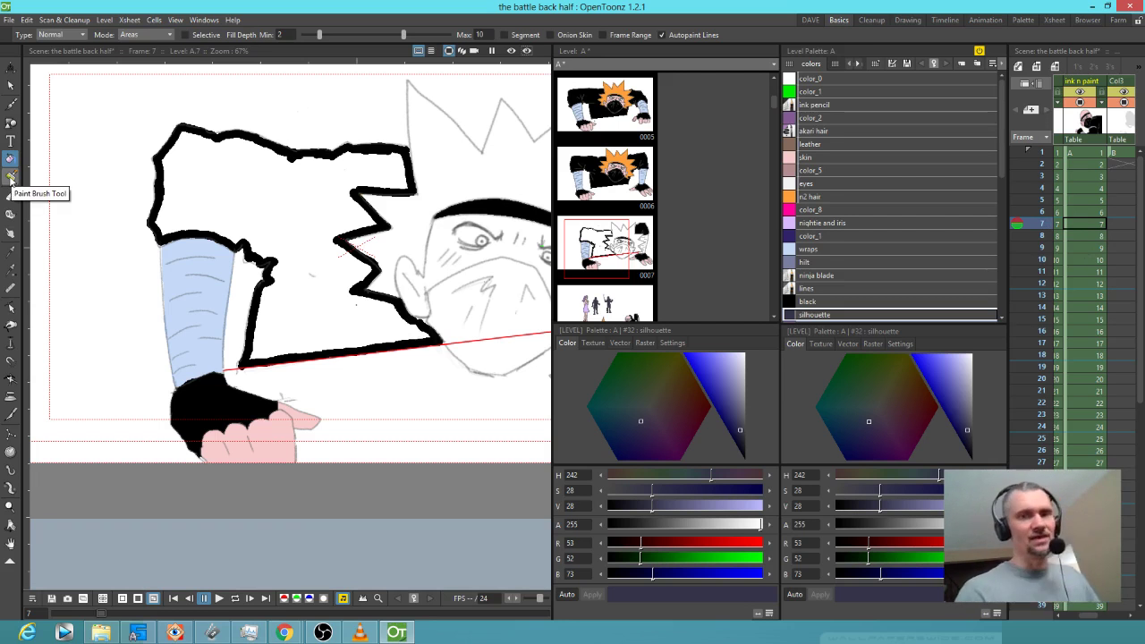
{"action": "left_click", "coordinate": [1042, 235]}
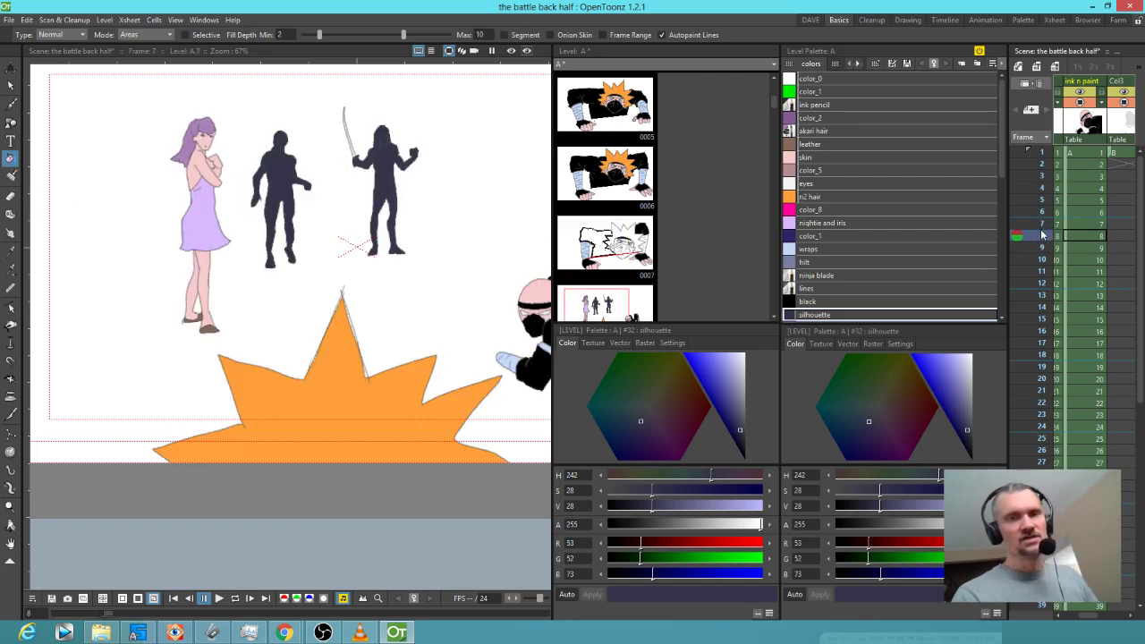
{"action": "left_click_drag", "start_coordinate": [1043, 235], "coordinate": [1041, 305]}
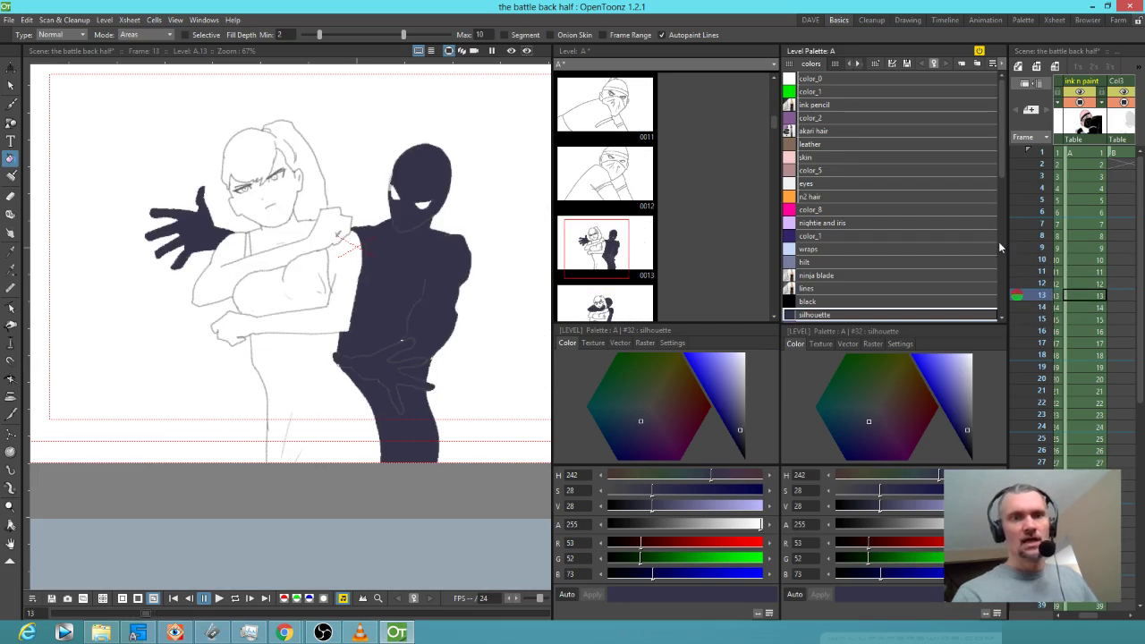
{"action": "left_click_drag", "start_coordinate": [971, 433], "coordinate": [965, 394]}
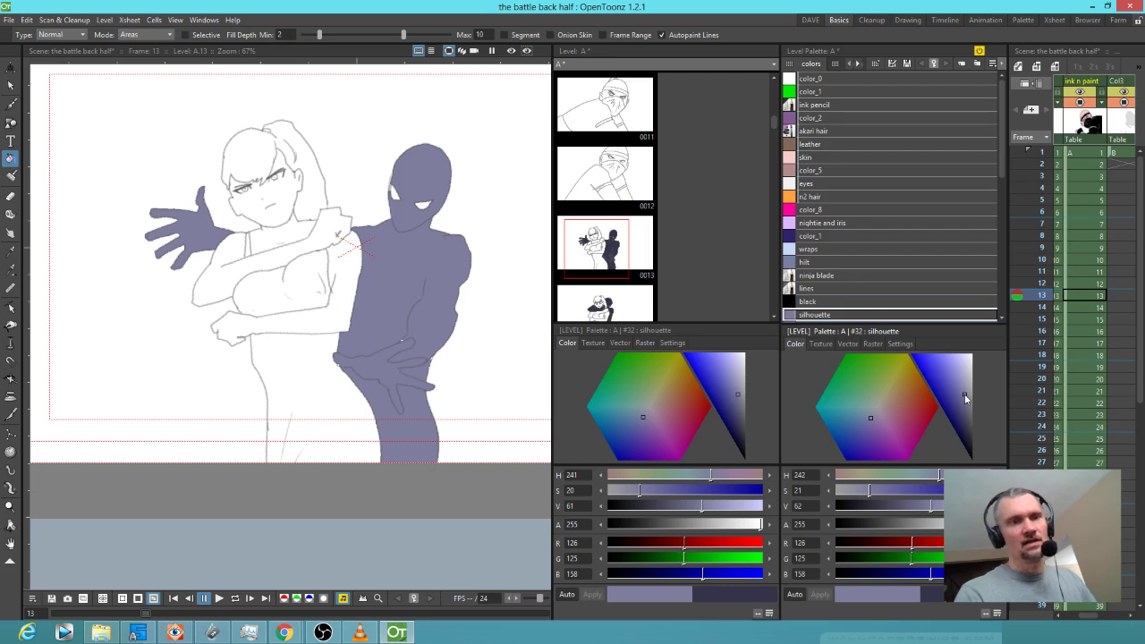
{"action": "mouse_move", "coordinate": [965, 394]}
{"action": "left_mouse_down"}
{"action": "mouse_move", "coordinate": [970, 459]}
{"action": "mouse_move", "coordinate": [951, 441]}
{"action": "mouse_move", "coordinate": [966, 430]}
{"action": "mouse_move", "coordinate": [967, 393]}
{"action": "left_mouse_up"}
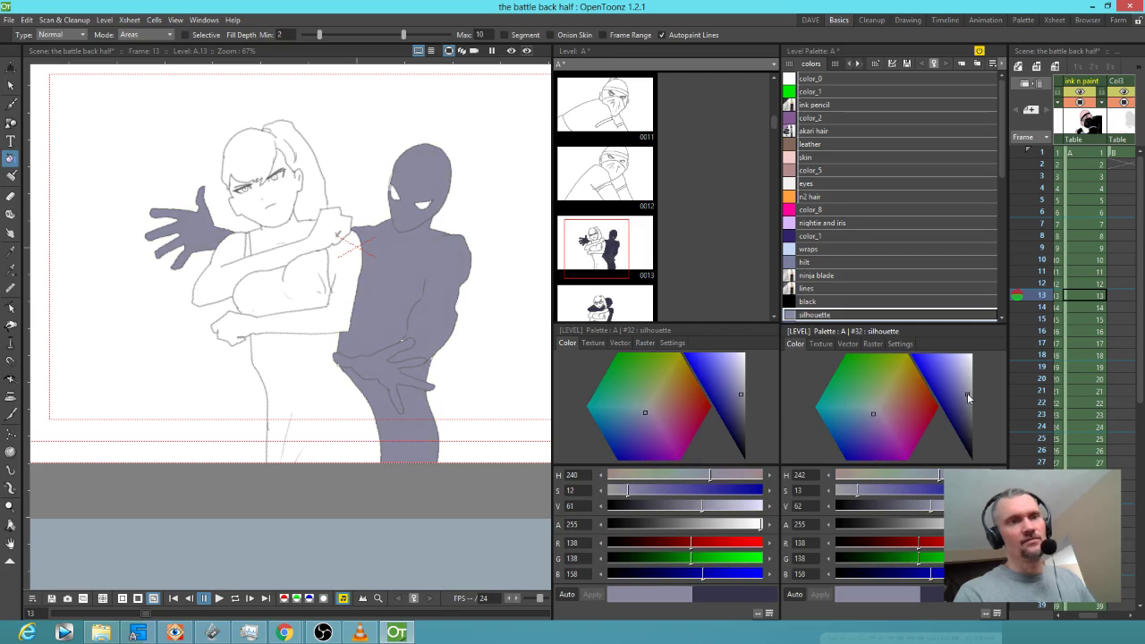
- In frame 22, fill the captor's upper body and legs with silhouette, undoing the background fill and closing the outline gap at the foot
{"action": "left_click", "coordinate": [1042, 307]}
{"action": "left_click_drag", "start_coordinate": [1042, 307], "coordinate": [1043, 404]}
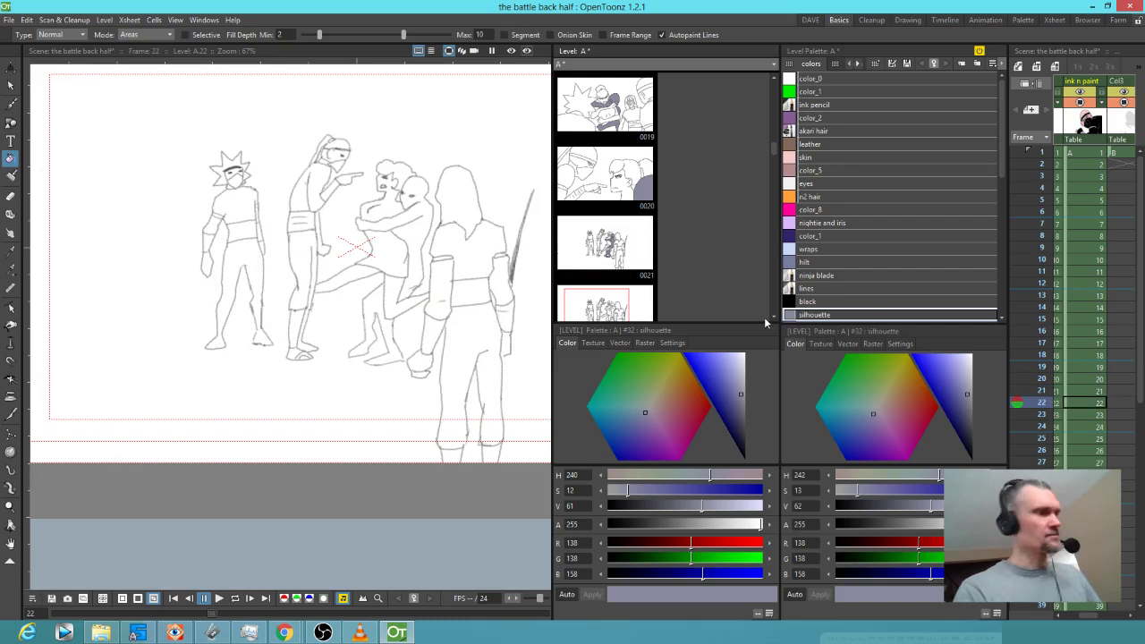
{"action": "left_click", "coordinate": [428, 221]}
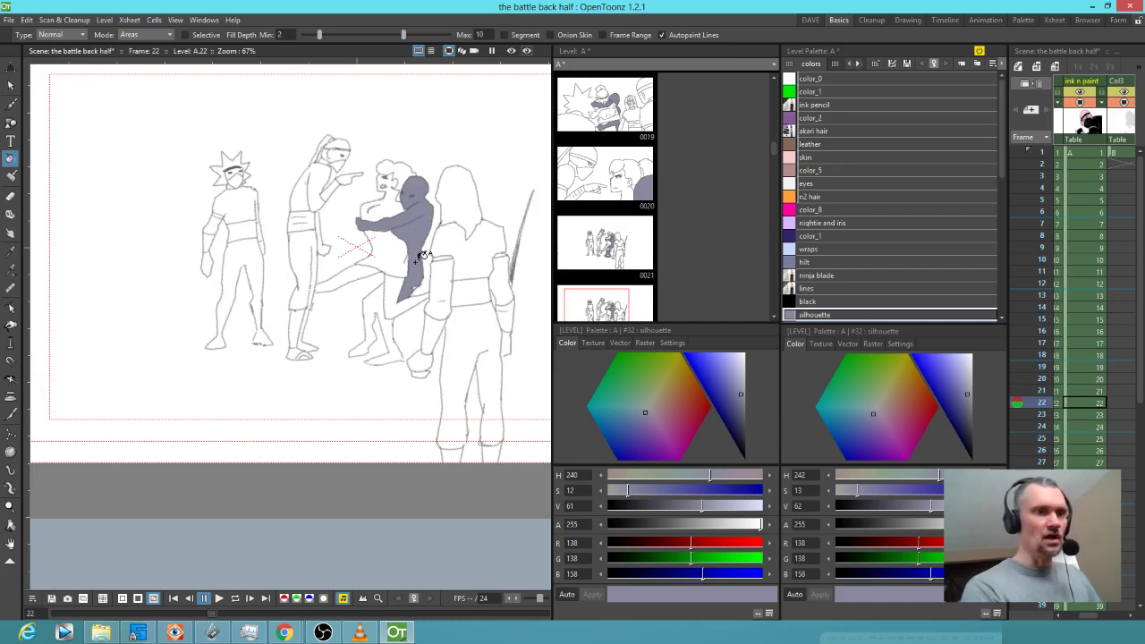
{"action": "left_click", "coordinate": [398, 324]}
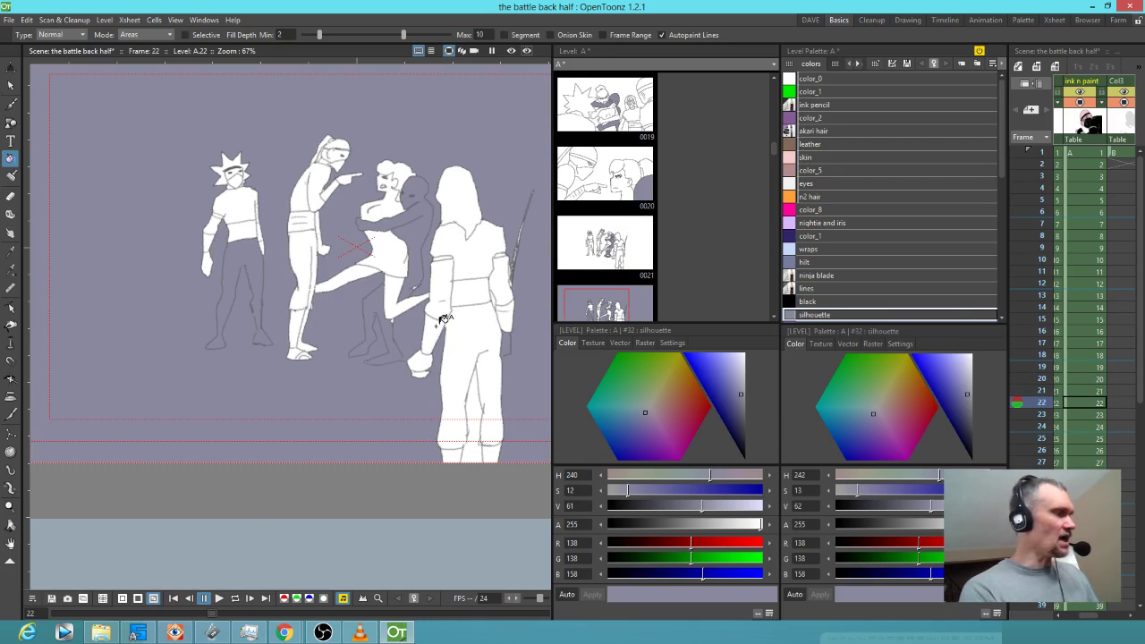
{"action": "key", "text": "ctrl+z"}
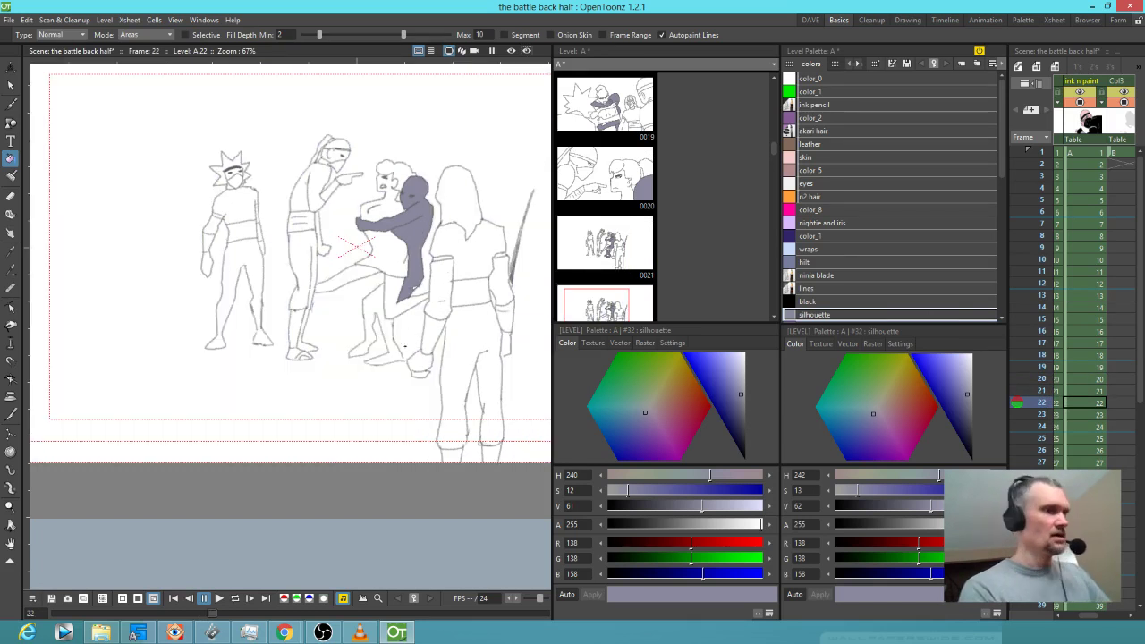
{"action": "key", "text": "j"}
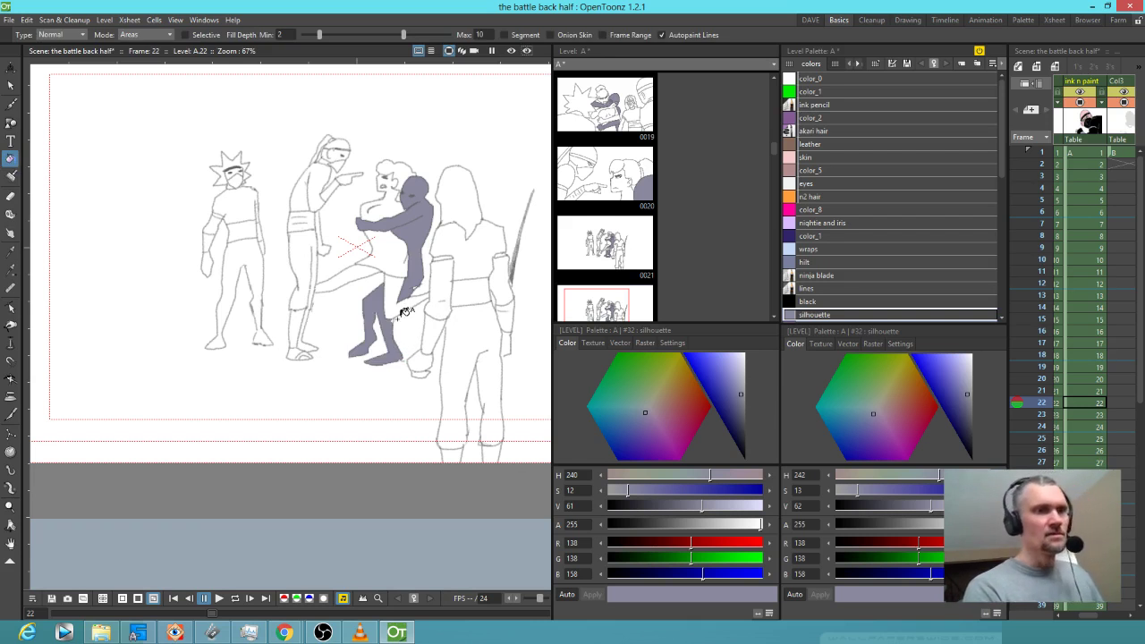
{"action": "key", "text": "j"}
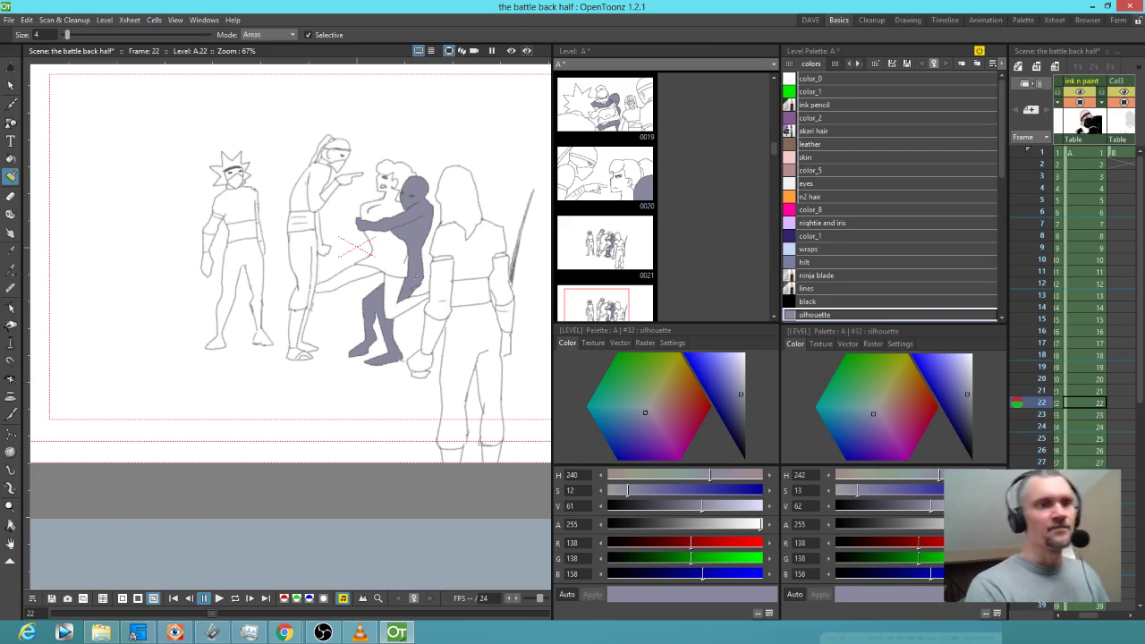
- In frame 23, fill the large figure standing behind the bald captor and the masked woman with silhouette
{"action": "key", "text": "period"}
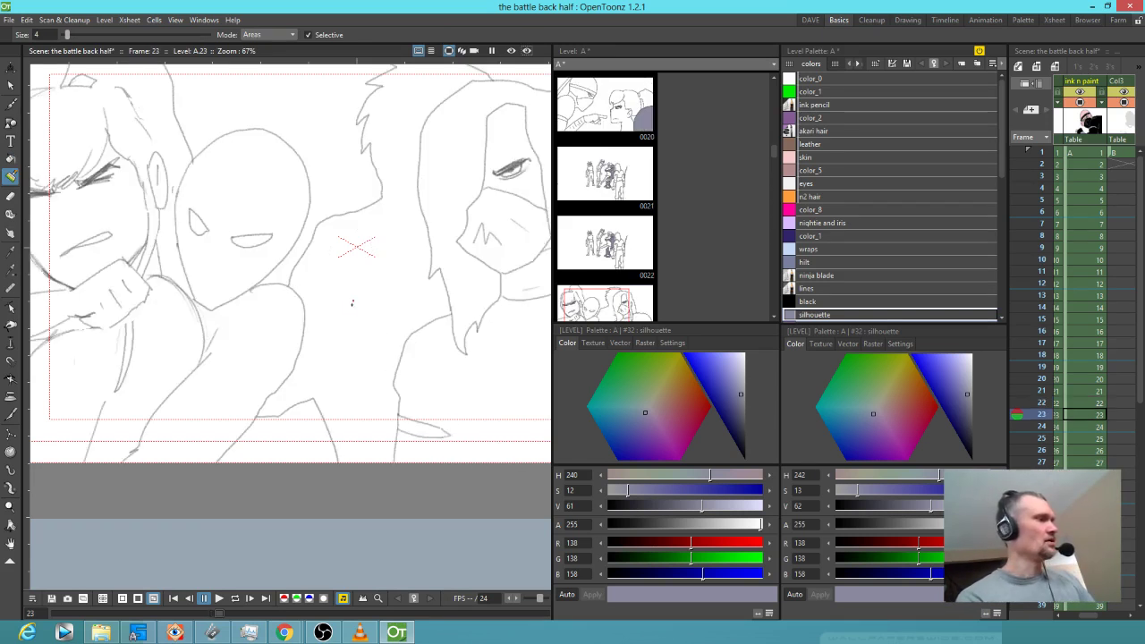
{"action": "key", "text": "f"}
{"action": "left_click", "coordinate": [367, 306]}
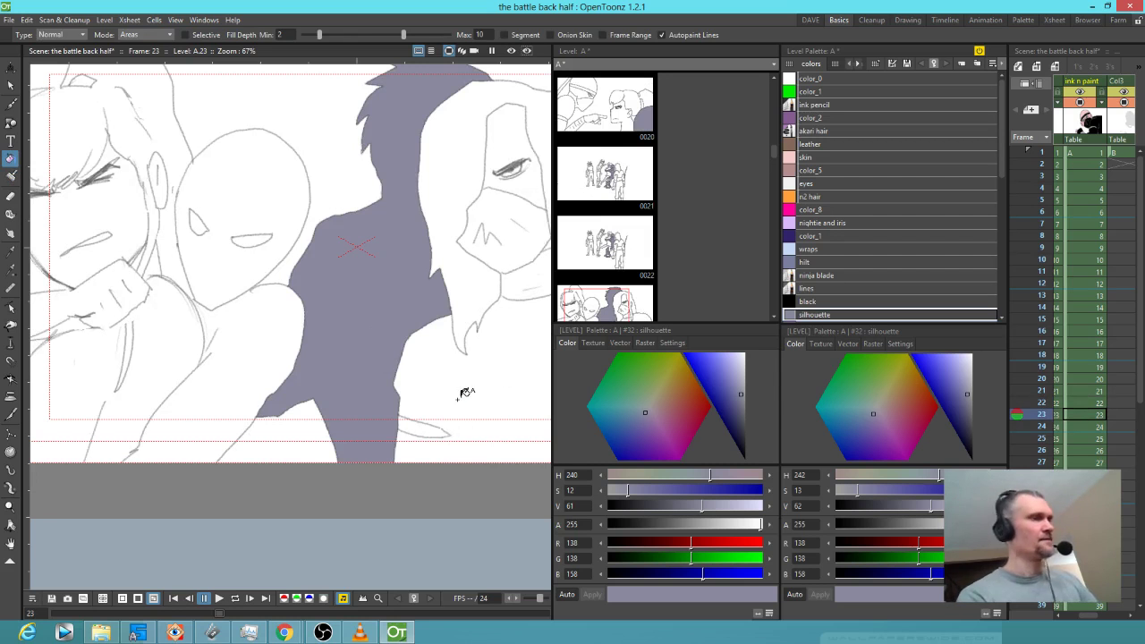
{"action": "key", "text": "ctrl+z"}
{"action": "left_click", "coordinate": [376, 286]}
- In frame 24, undo the background fill, close the shoulder gap at the bald captor's head, and fill the large figure with silhouette
{"action": "key", "text": "period"}
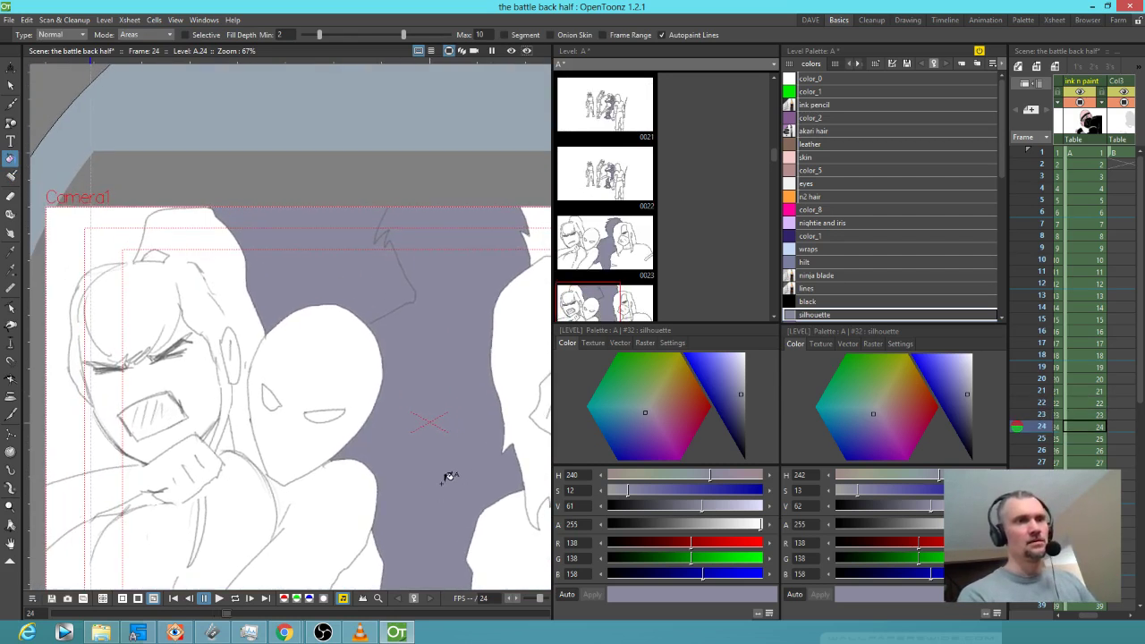
{"action": "key", "text": "ctrl+z"}
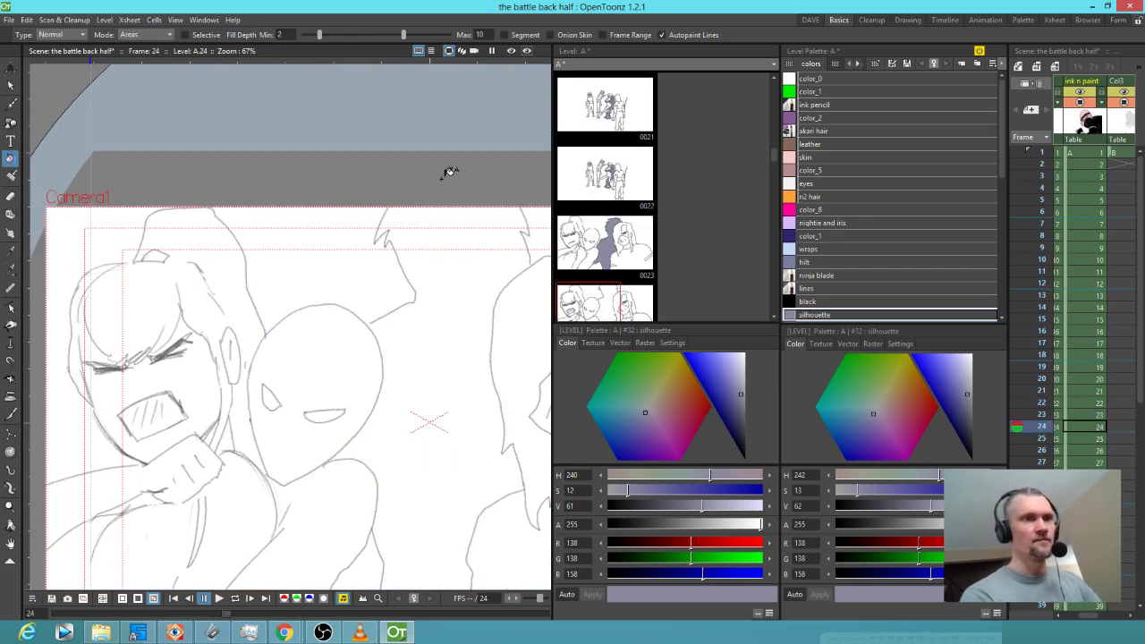
{"action": "key", "text": "b"}
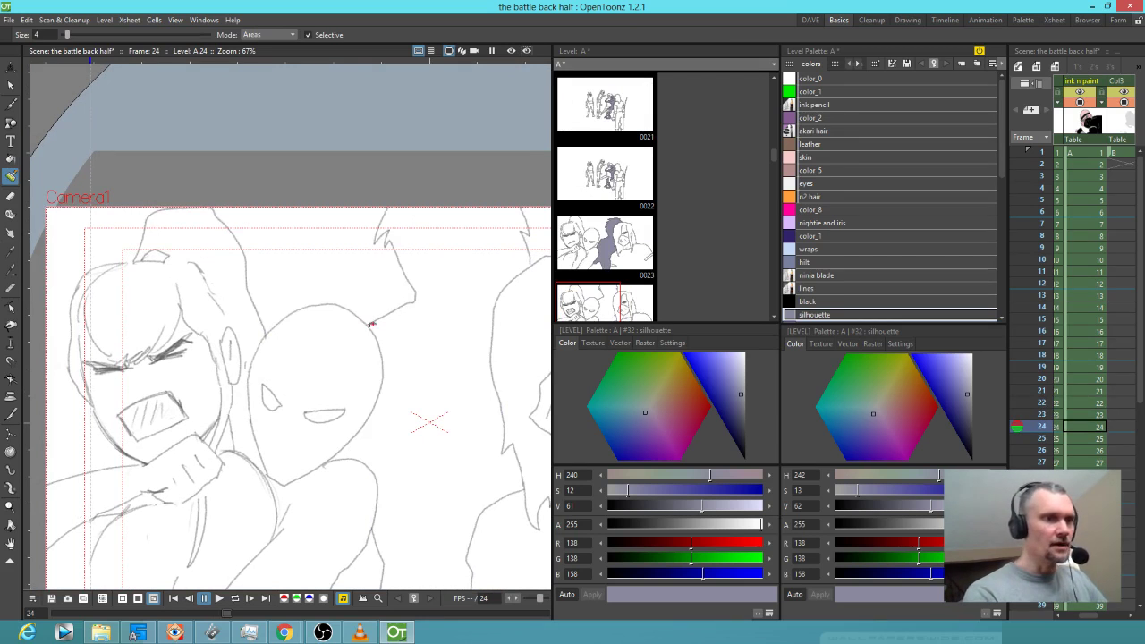
{"action": "key", "text": "f"}
{"action": "left_click", "coordinate": [443, 319]}
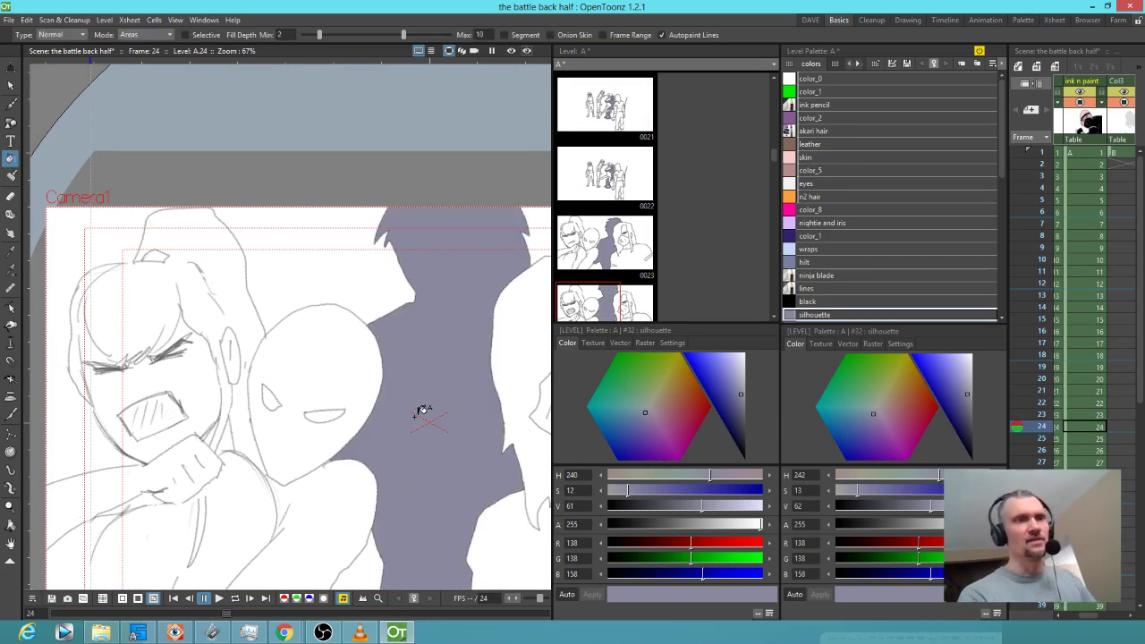
- In frame 25, fill the large figure's body and the arm area beside the masked woman's hair with silhouette
{"action": "left_click_drag", "start_coordinate": [422, 411], "coordinate": [297, 404]}
{"action": "key", "text": "period"}
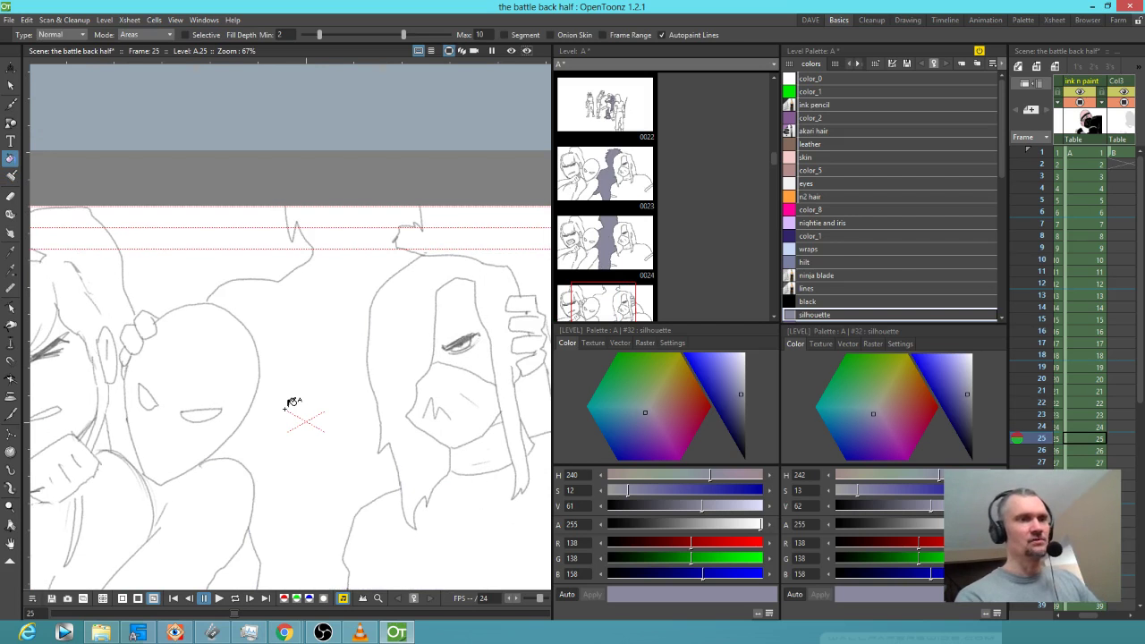
{"action": "left_click", "coordinate": [347, 327]}
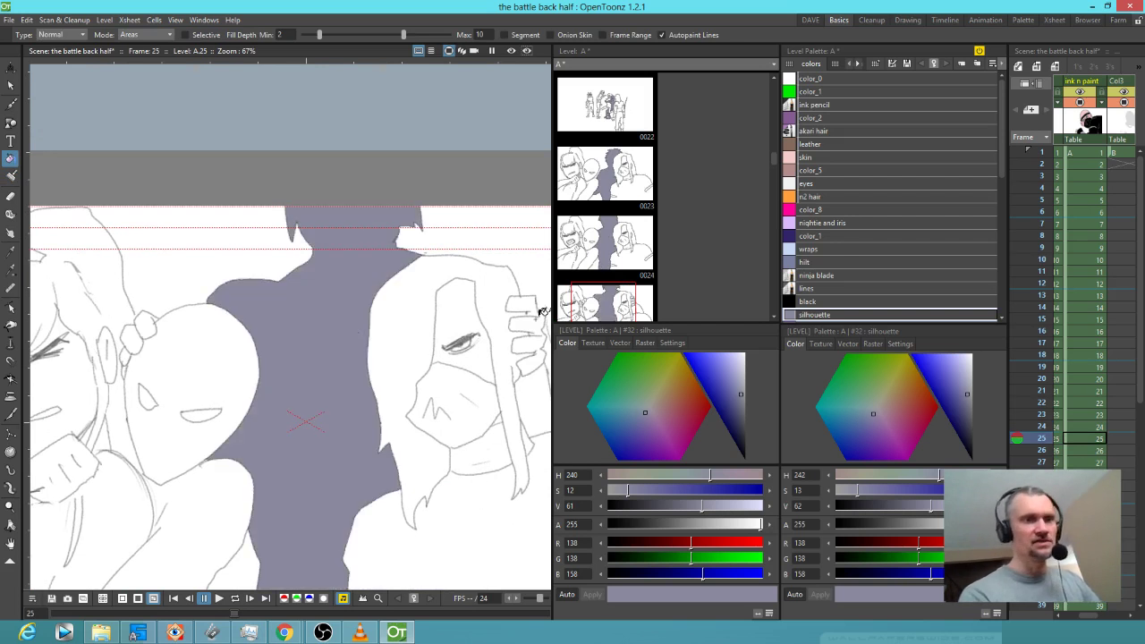
{"action": "left_click", "coordinate": [543, 396]}
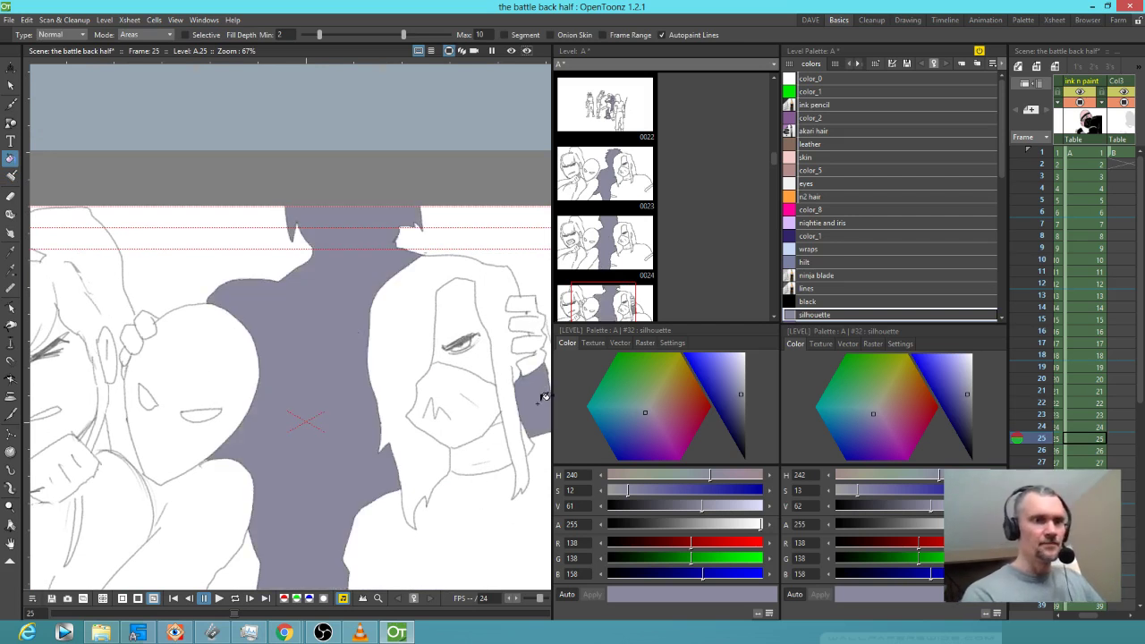
- In frame 26, fill the large figure's head, shoulder and torso between the captor and the masked woman with silhouette
{"action": "mouse_move", "coordinate": [344, 401]}
{"action": "left_mouse_down"}
{"action": "mouse_move", "coordinate": [427, 302]}
{"action": "mouse_move", "coordinate": [422, 319]}
{"action": "mouse_move", "coordinate": [379, 344]}
{"action": "mouse_move", "coordinate": [355, 435]}
{"action": "mouse_move", "coordinate": [356, 425]}
{"action": "left_mouse_up"}
{"action": "key", "text": "period"}
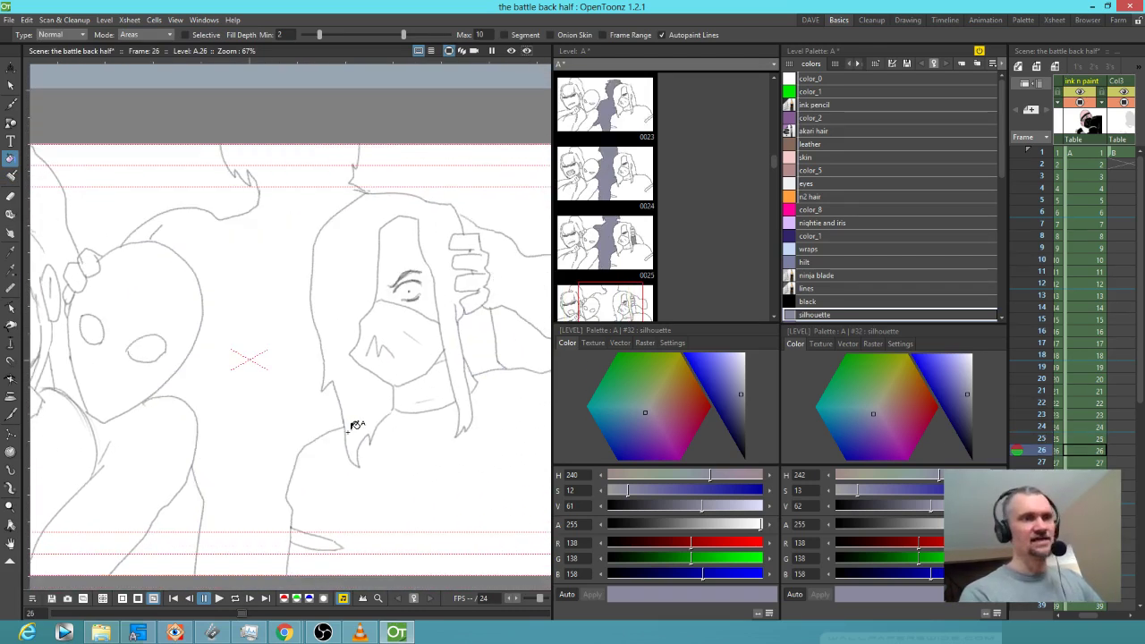
{"action": "left_click", "coordinate": [271, 315]}
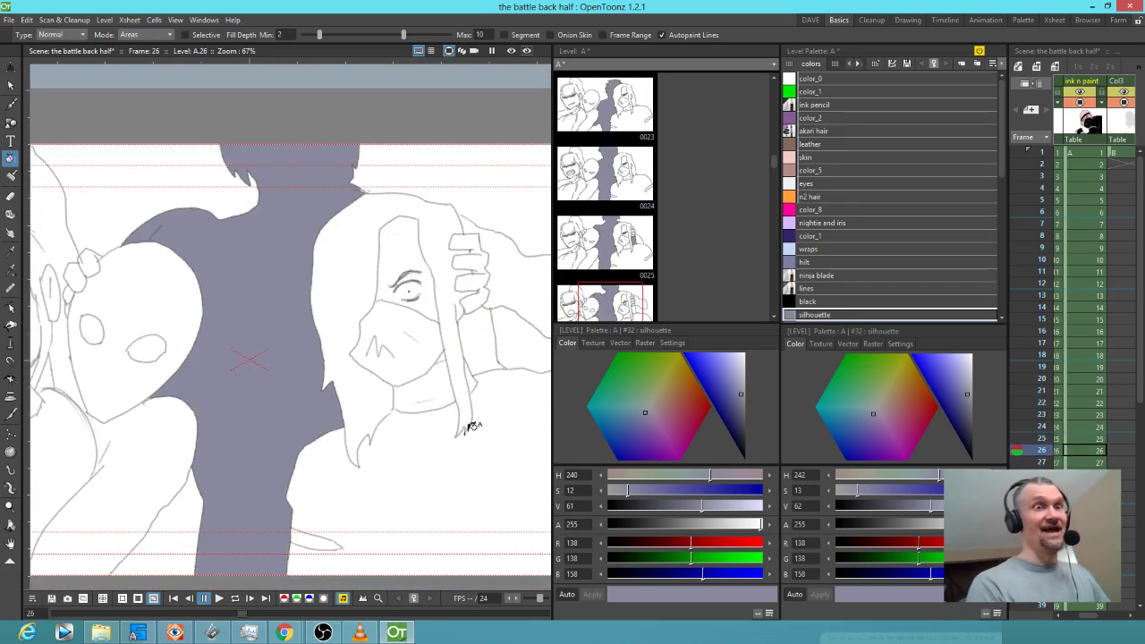
- Undo the background fill, close the gap above the hand on the masked woman's head, and fill the large figure's arm with silhouette
{"action": "left_click_drag", "start_coordinate": [526, 271], "coordinate": [474, 271]}
{"action": "left_click", "coordinate": [512, 280]}
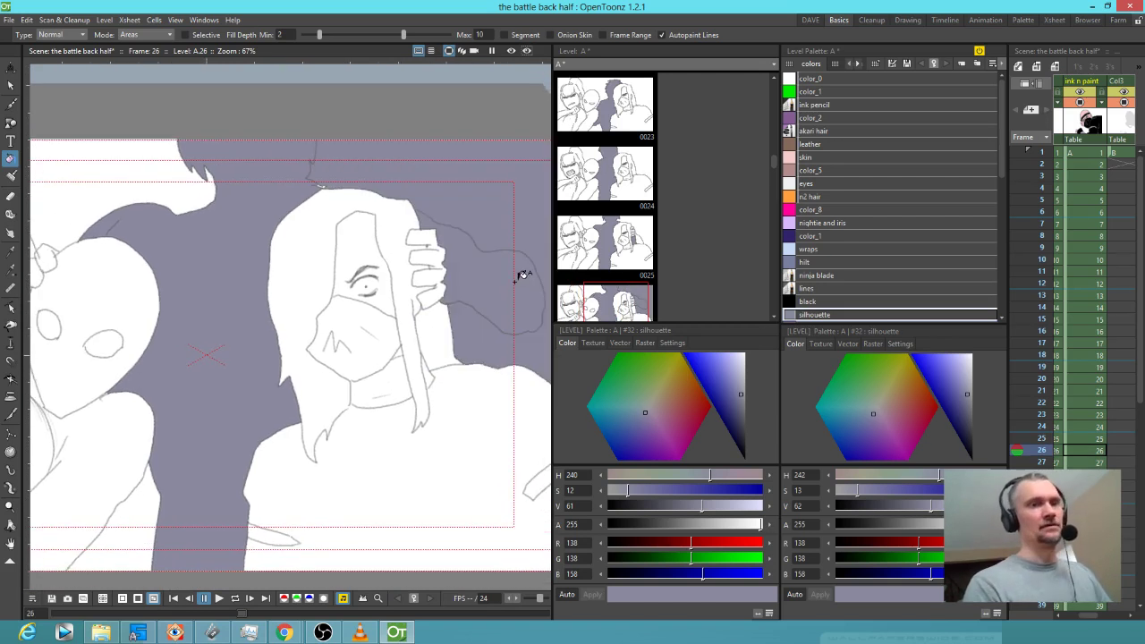
{"action": "key", "text": "ctrl+z"}
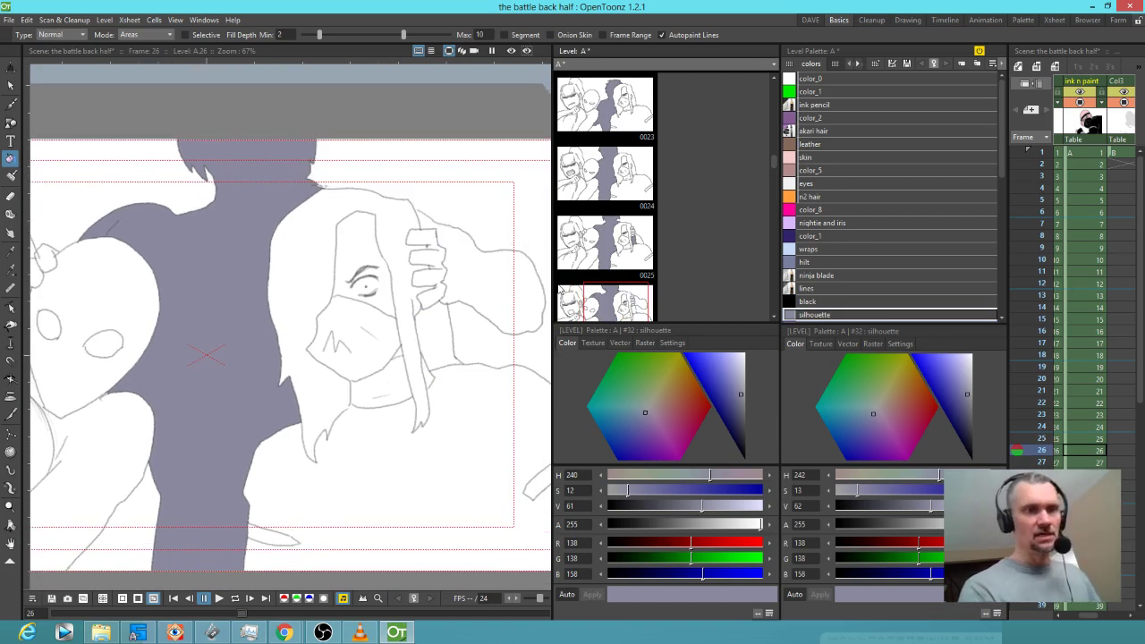
{"action": "key", "text": "j"}
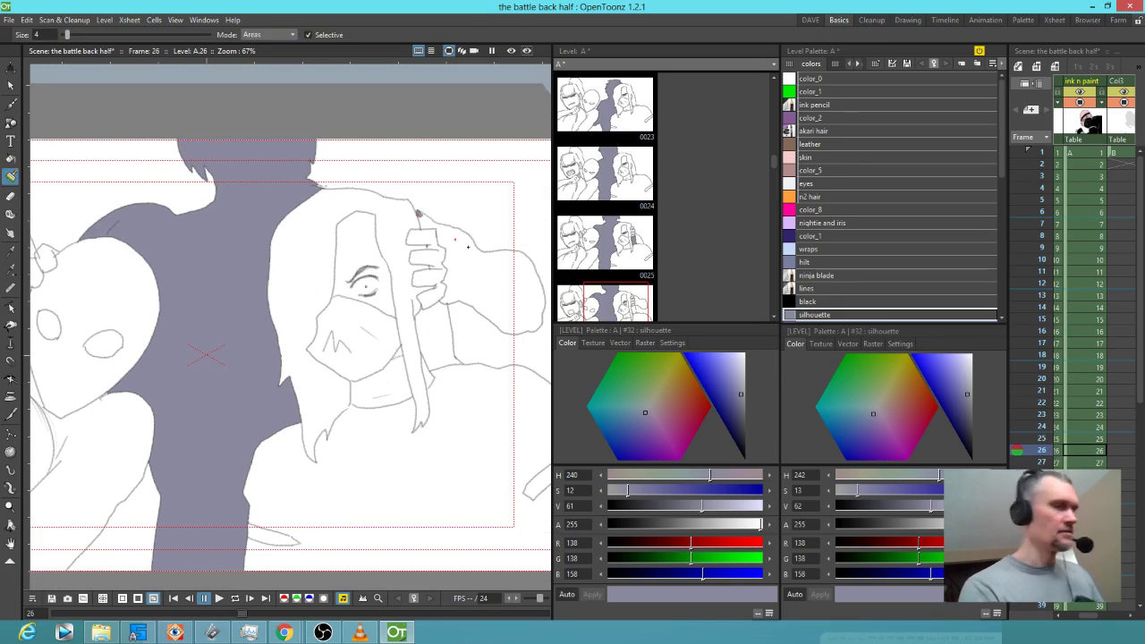
{"action": "key", "text": "f"}
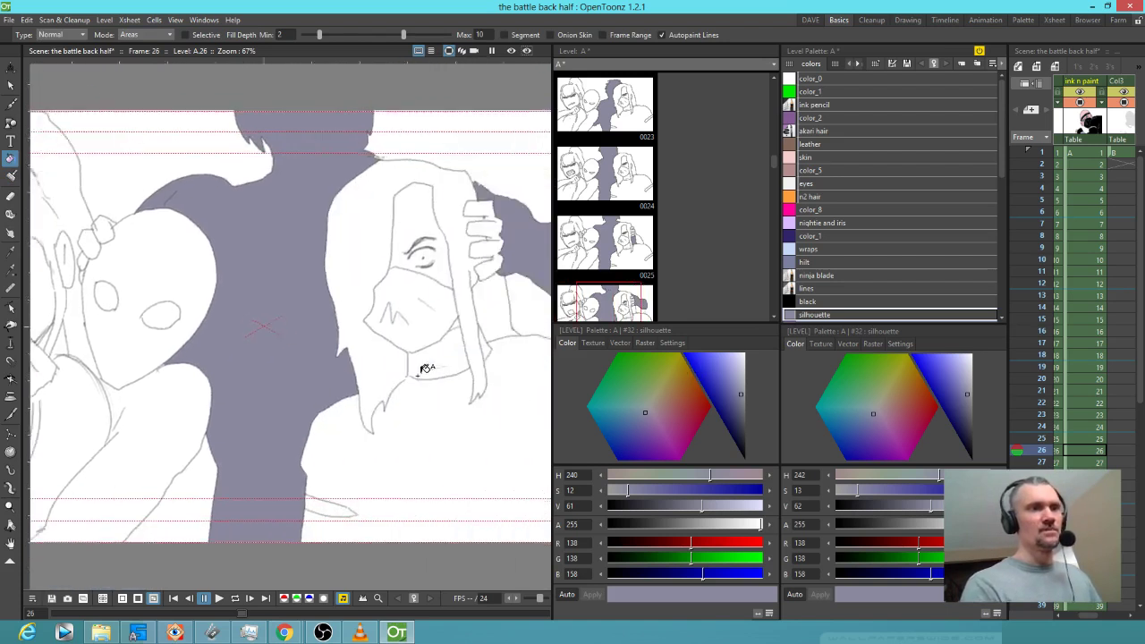
- In frame 27, close the gaps in the large figure's outline and fill the body behind the captor and masked woman with silhouette
{"action": "key", "text": "Down"}
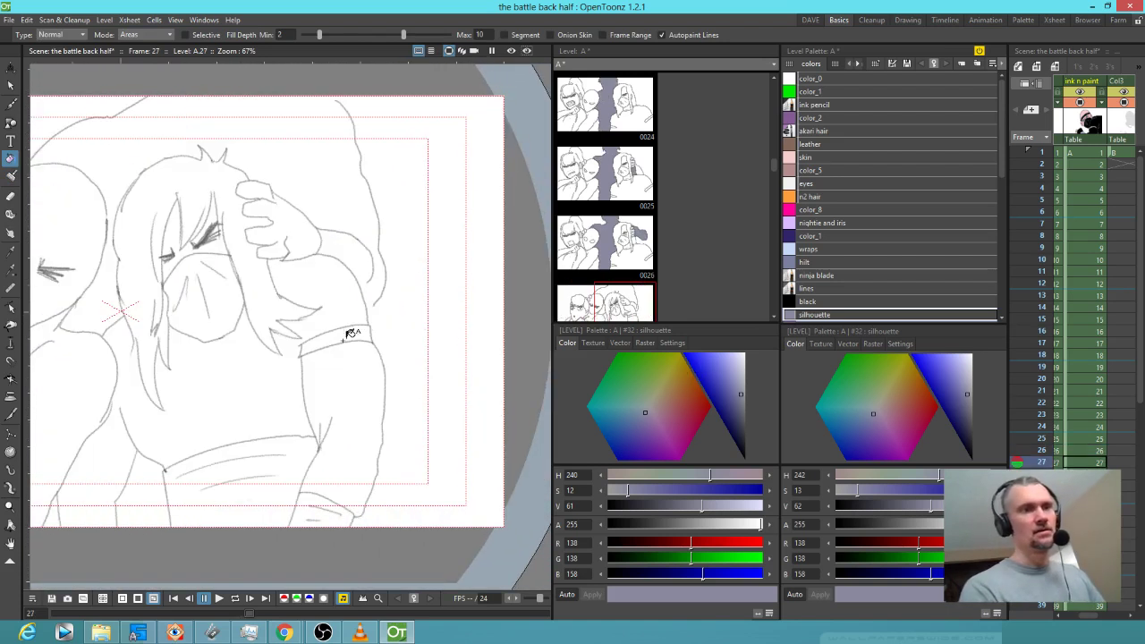
{"action": "scroll", "coordinate": [358, 333], "scroll_direction": "up", "scroll_amount": 1}
{"action": "key", "text": "j"}
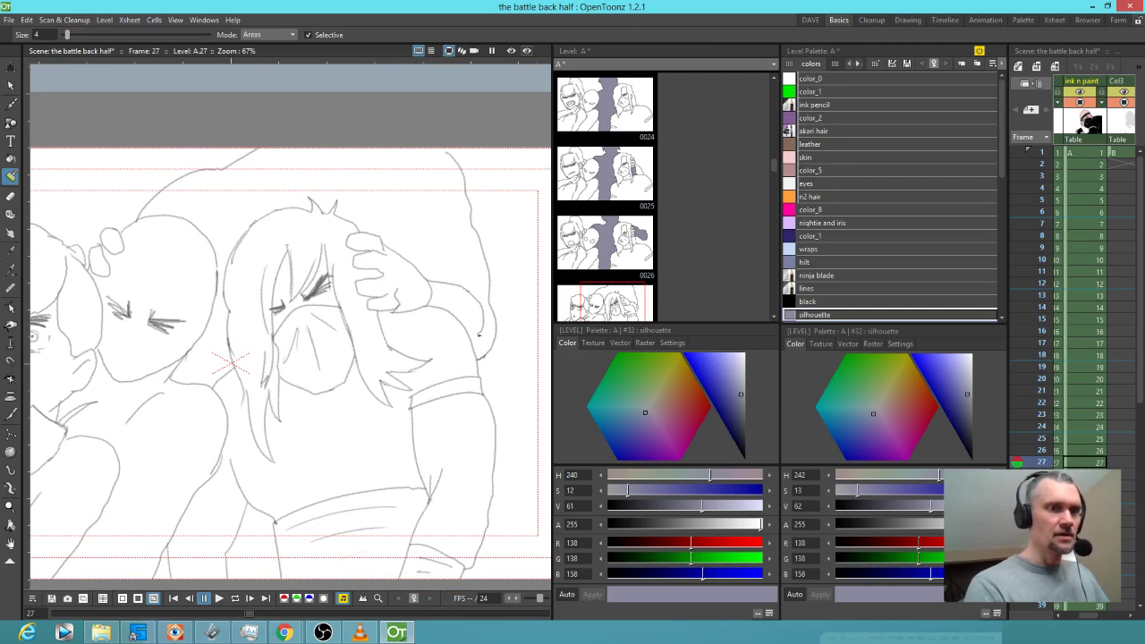
{"action": "scroll", "coordinate": [473, 345], "scroll_direction": "up", "scroll_amount": 1}
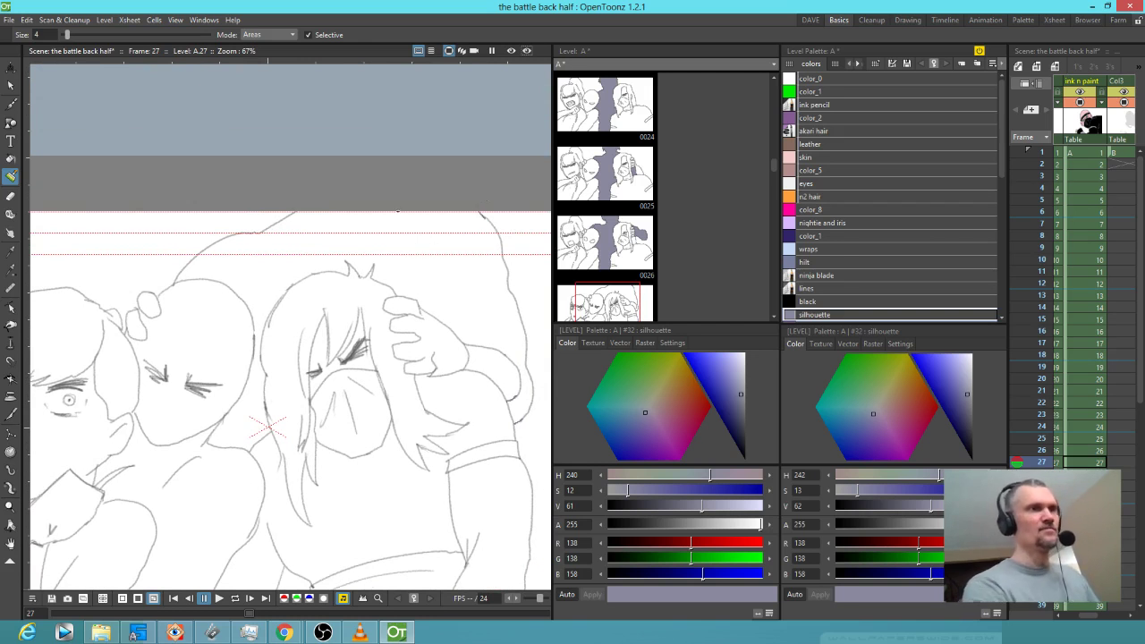
{"action": "key", "text": "f"}
{"action": "left_click", "coordinate": [460, 263]}
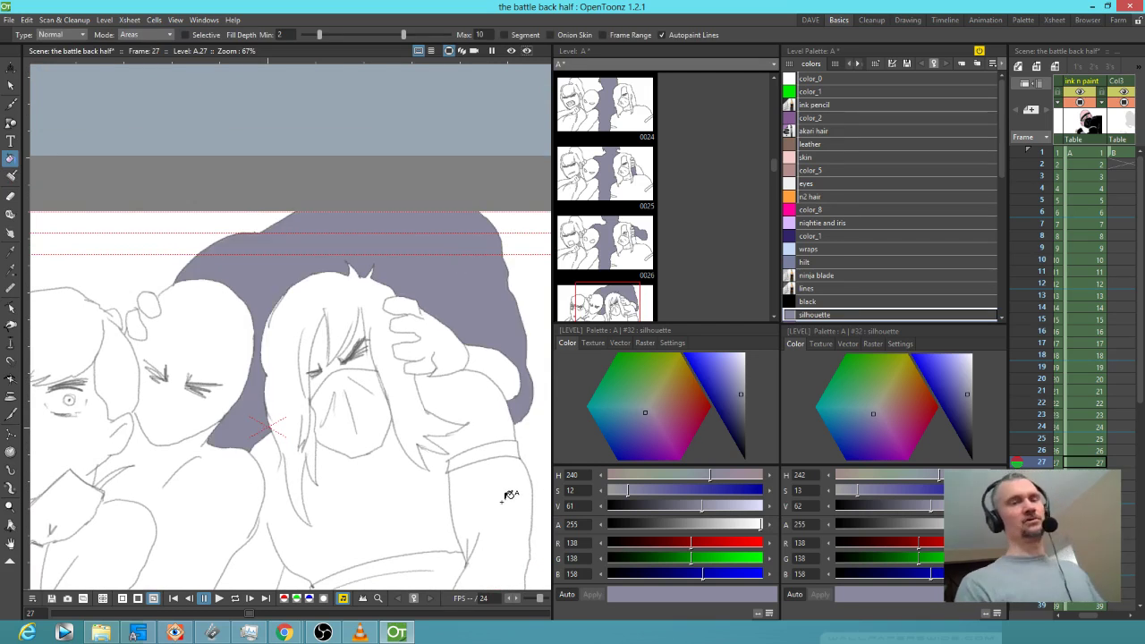
{"action": "left_click_drag", "start_coordinate": [506, 499], "coordinate": [520, 459]}
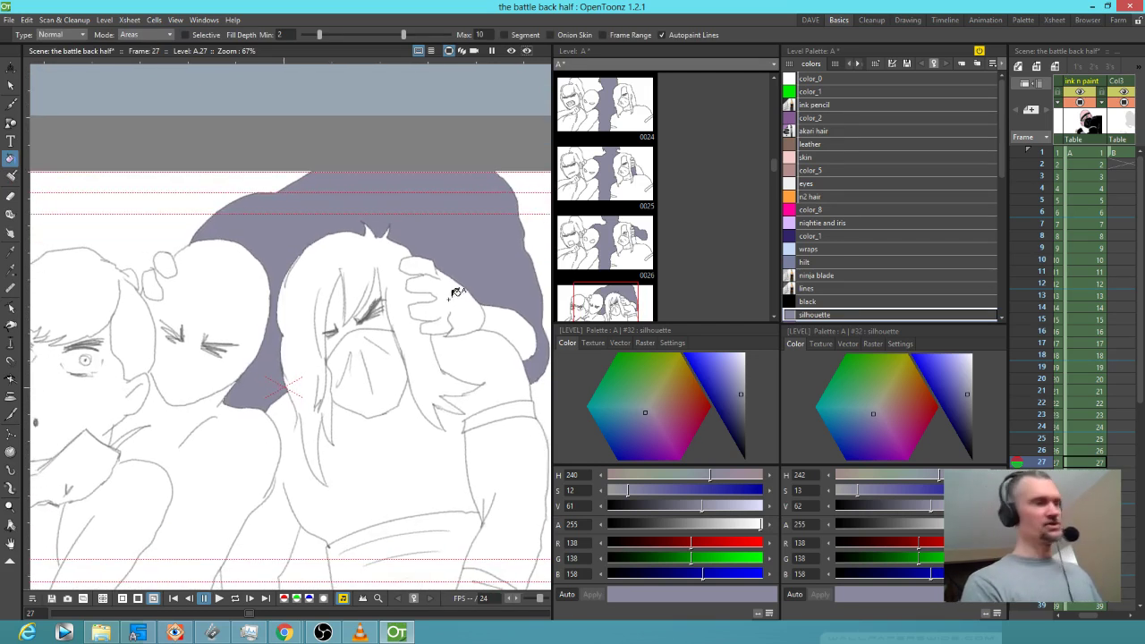
- Clean up the line beneath the masked figure's raised hand in frame 27 with the Eraser at size 15 in Lines mode, and restore Areas mode
{"action": "key", "text": "a"}
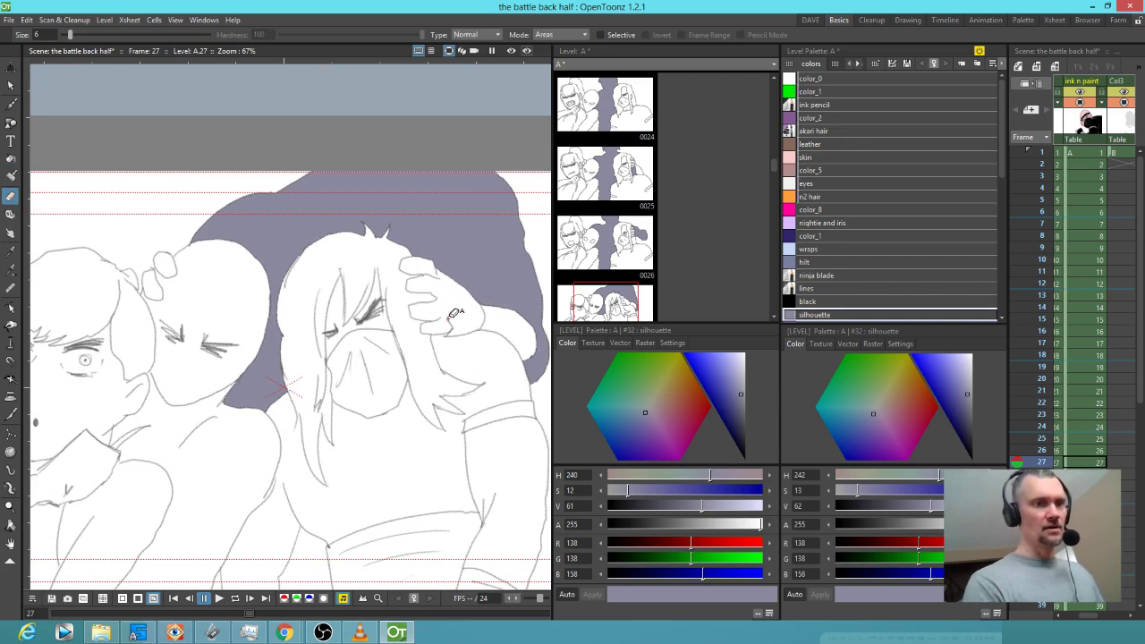
{"action": "key", "text": "bracketright"}
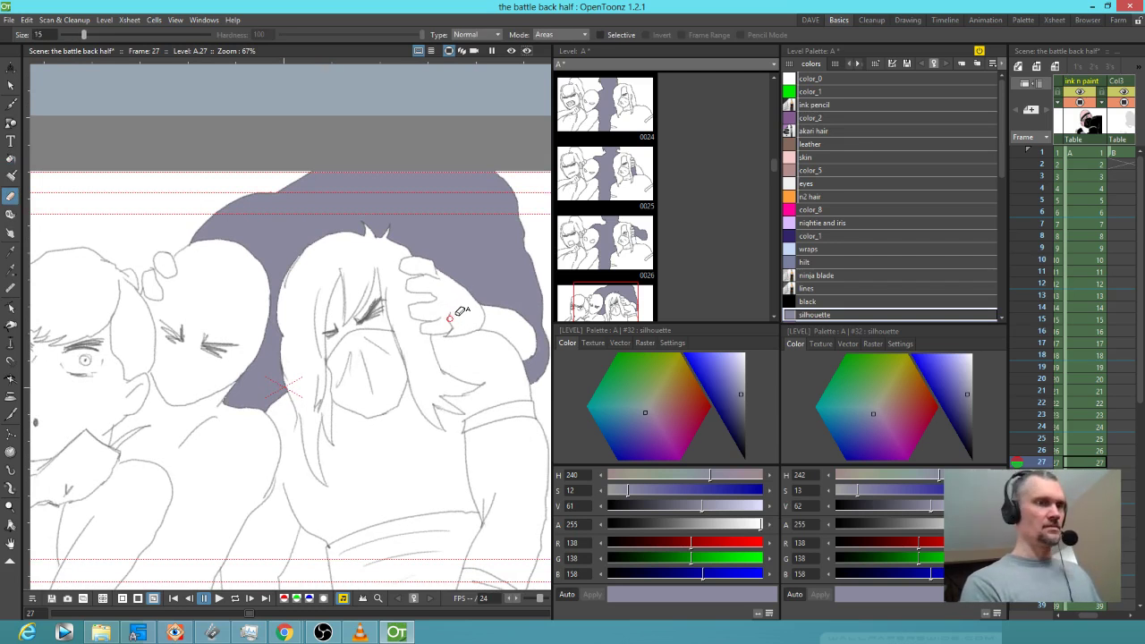
{"action": "left_click", "coordinate": [563, 35]}
{"action": "left_click", "coordinate": [563, 51]}
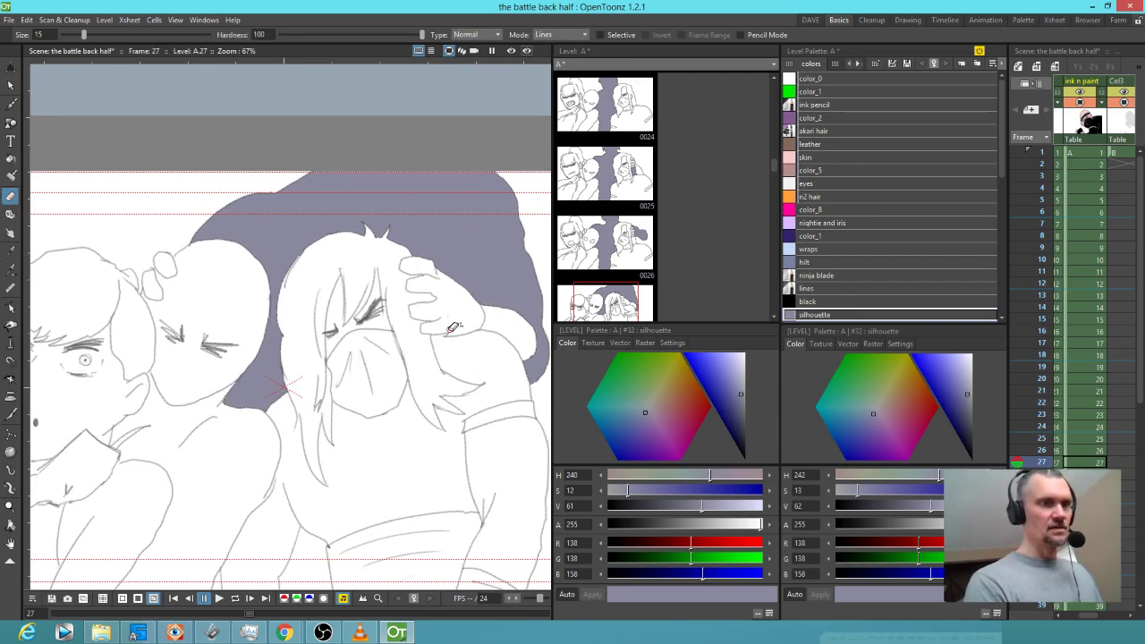
{"action": "left_click", "coordinate": [476, 35]}
{"action": "left_click", "coordinate": [478, 38]}
{"action": "left_click", "coordinate": [562, 35]}
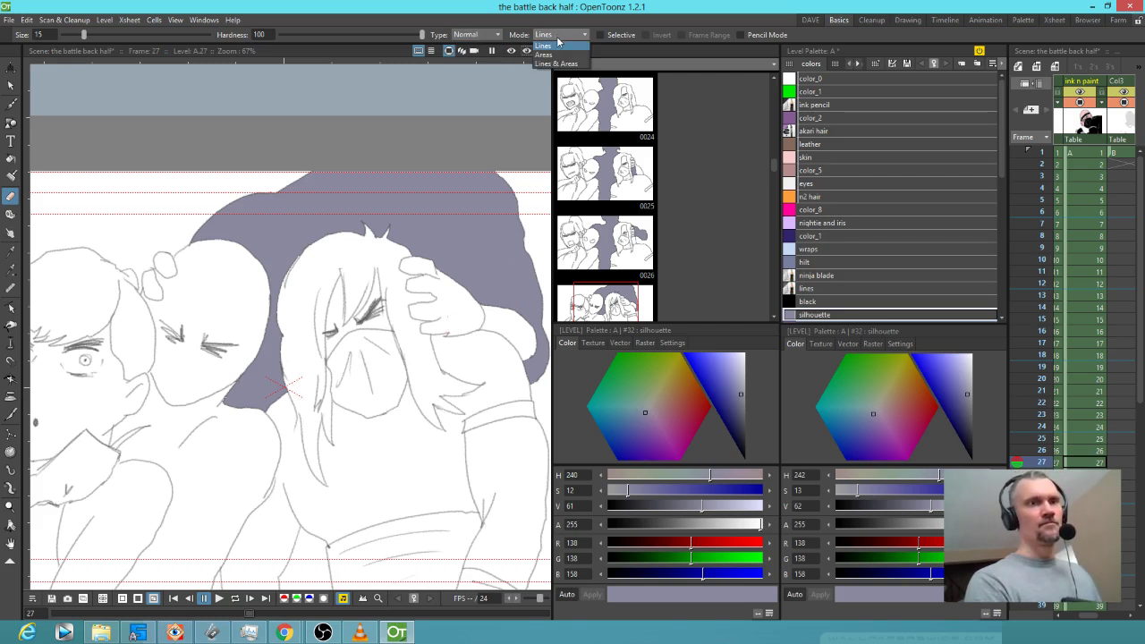
{"action": "left_click", "coordinate": [547, 54]}
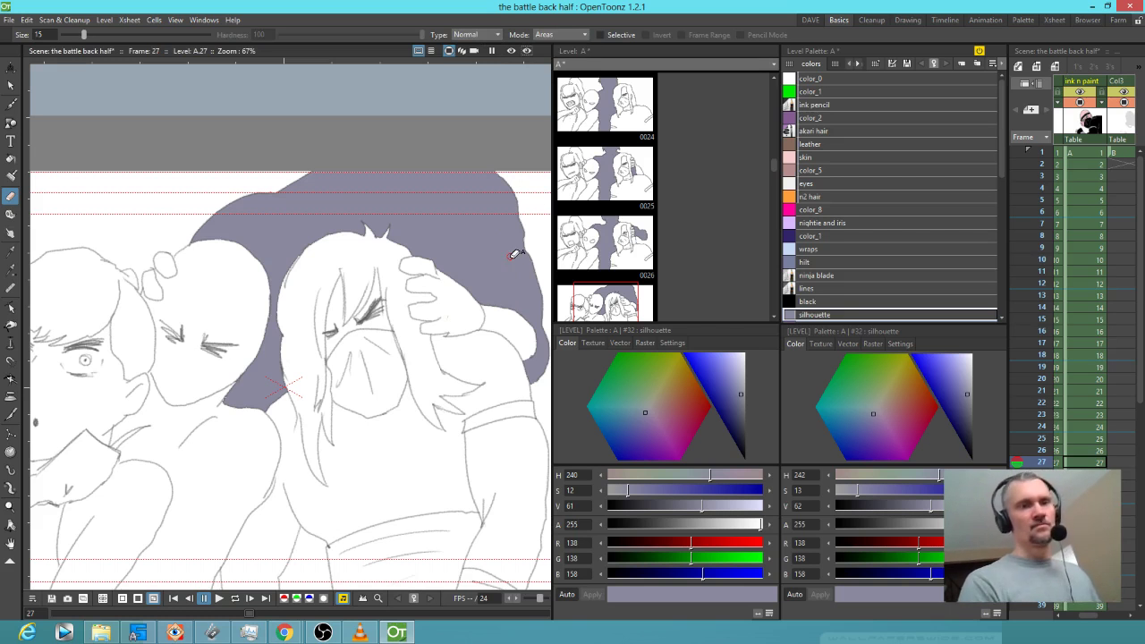
- Fill the remaining lower gap between the bald and masked figures in frame 27 with the silhouette colour, and compare it with the neighbouring frame
{"action": "scroll", "coordinate": [515, 255], "scroll_direction": "down", "scroll_amount": 2}
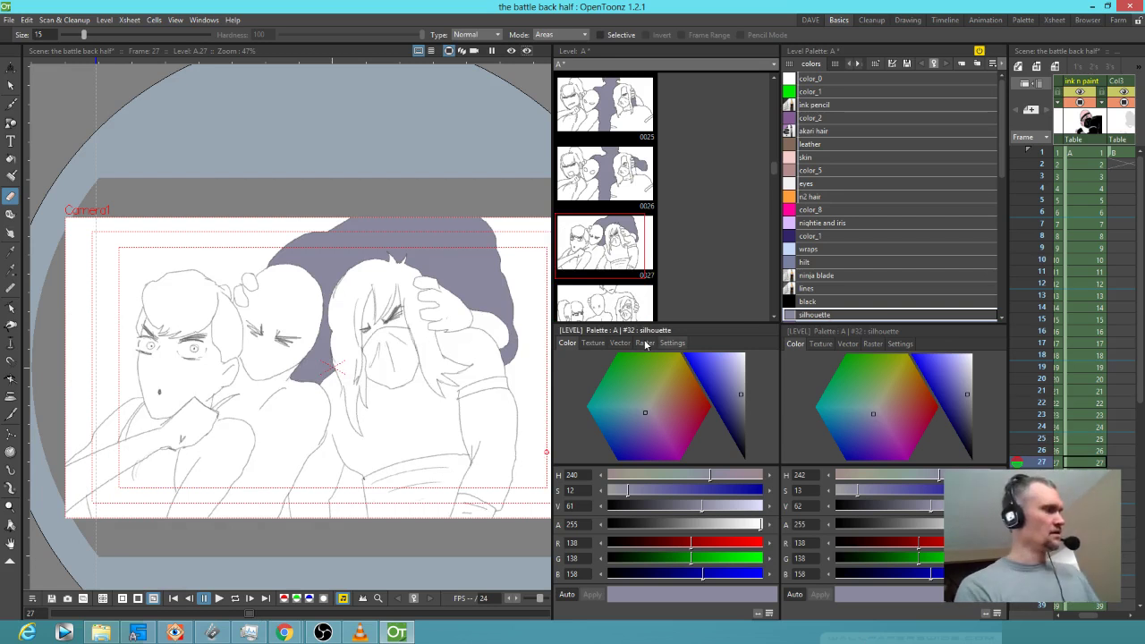
{"action": "key", "text": "f"}
{"action": "left_click", "coordinate": [369, 515]}
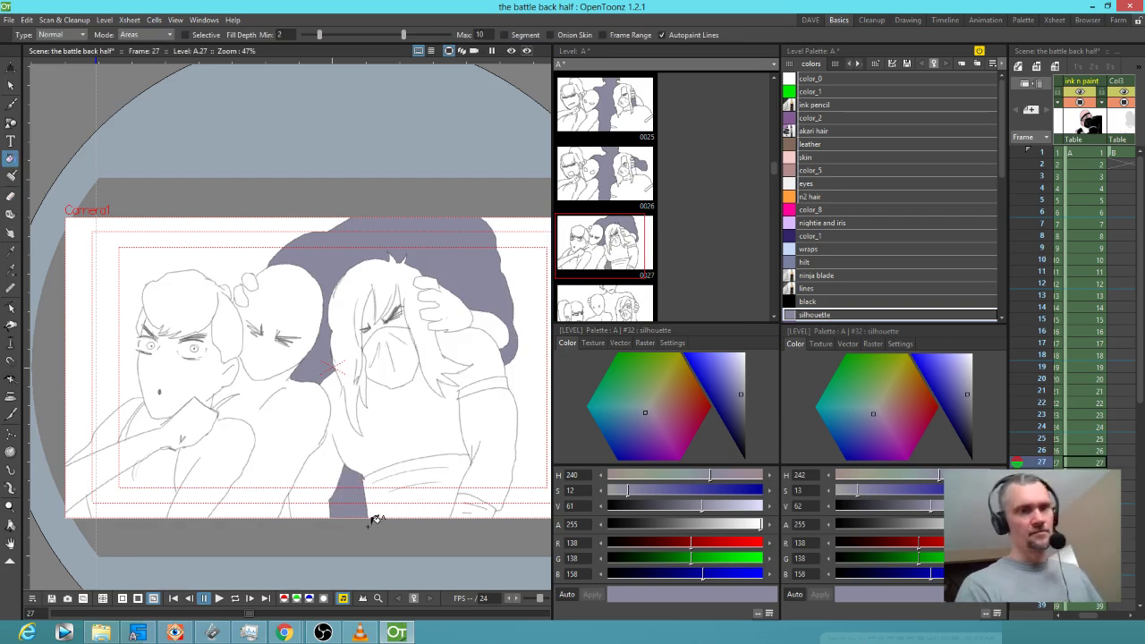
{"action": "key", "text": "Up"}
{"action": "key", "text": "Down"}
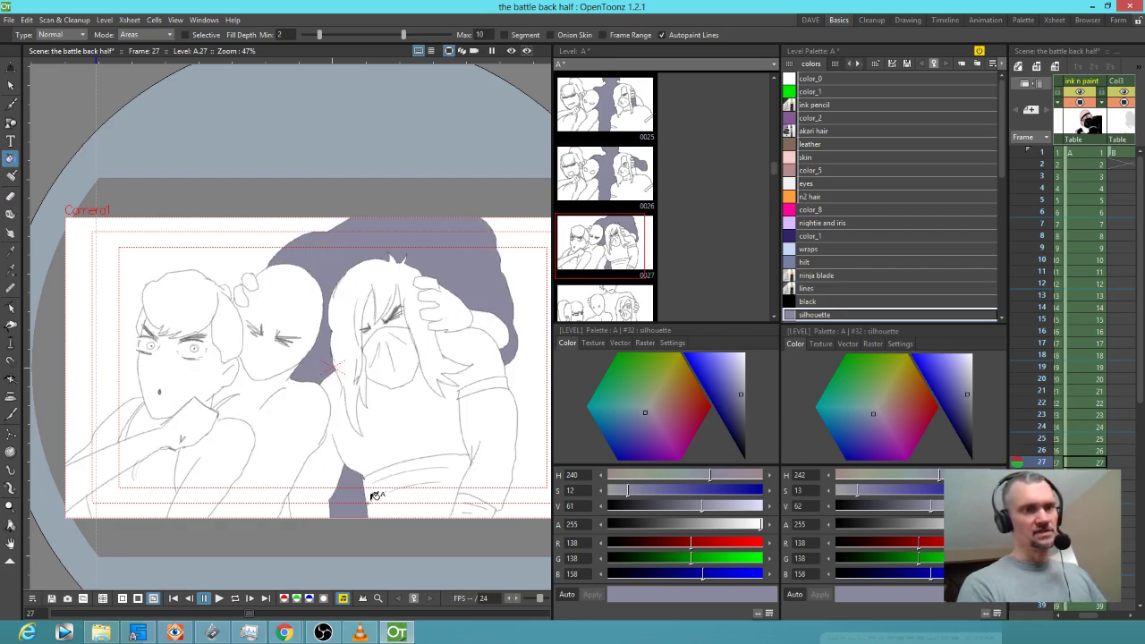
- Fill the body of the standing figure behind the group in frame 28 with the silhouette colour, and compare it with the previous frame
{"action": "key", "text": "Down"}
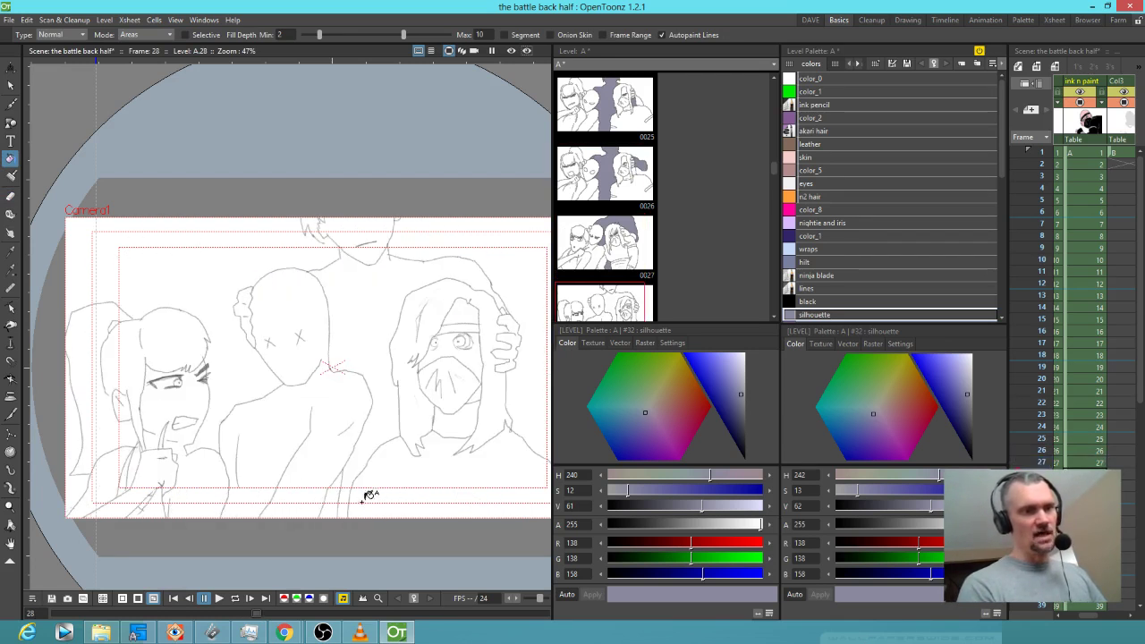
{"action": "left_click", "coordinate": [383, 428]}
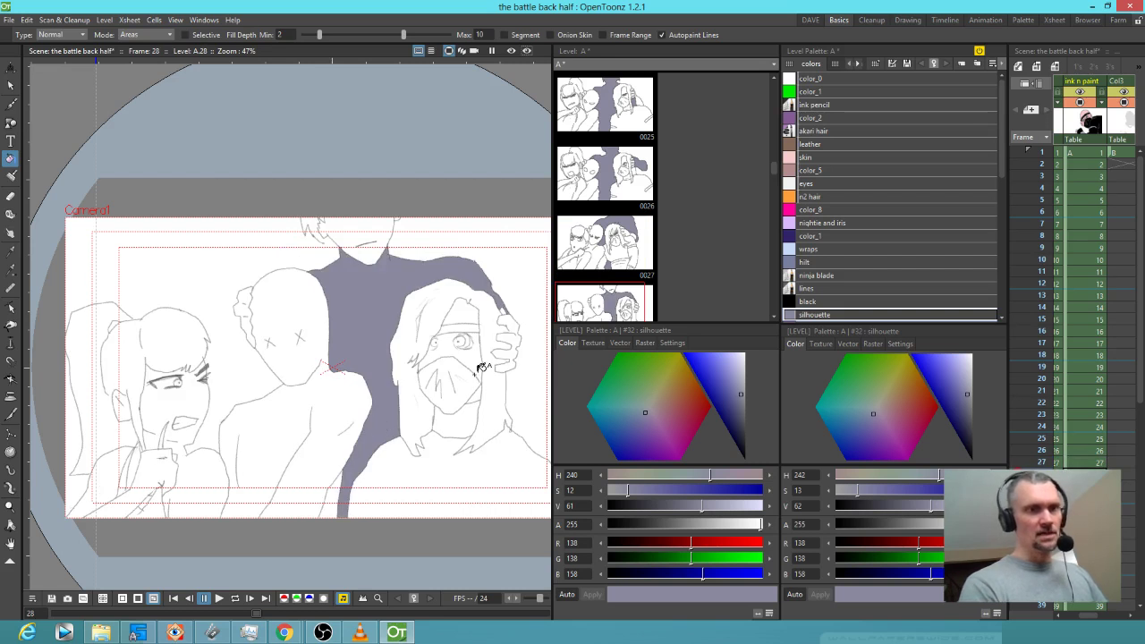
{"action": "key", "text": "Up"}
{"action": "key", "text": "Down"}
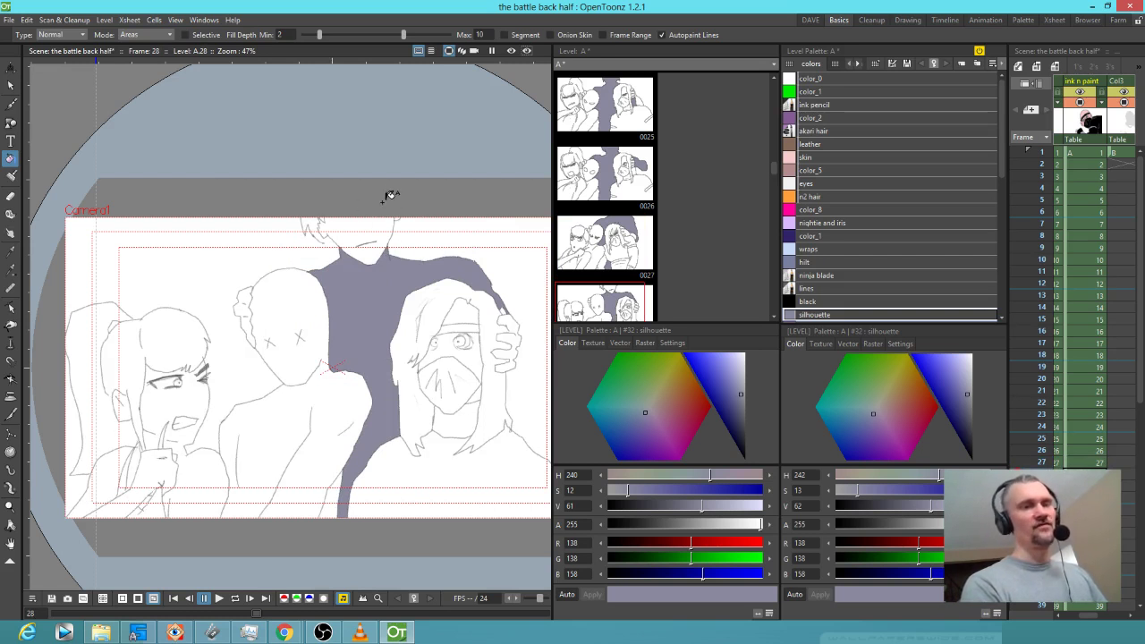
- Flip between frames 28 and 31 to examine how the standing figure behind the group is revealed
{"action": "key", "text": "Down"}
{"action": "key", "text": "Up"}
{"action": "key", "text": "Down"}
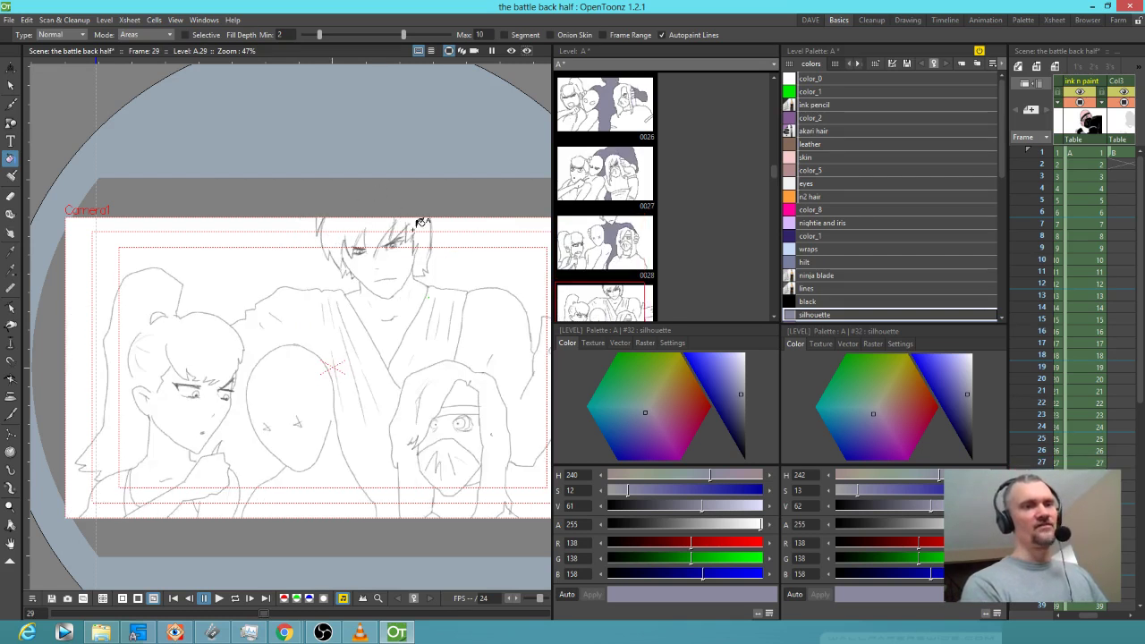
{"action": "key", "text": "Up"}
{"action": "key", "text": "Down"}
{"action": "key", "text": "Up"}
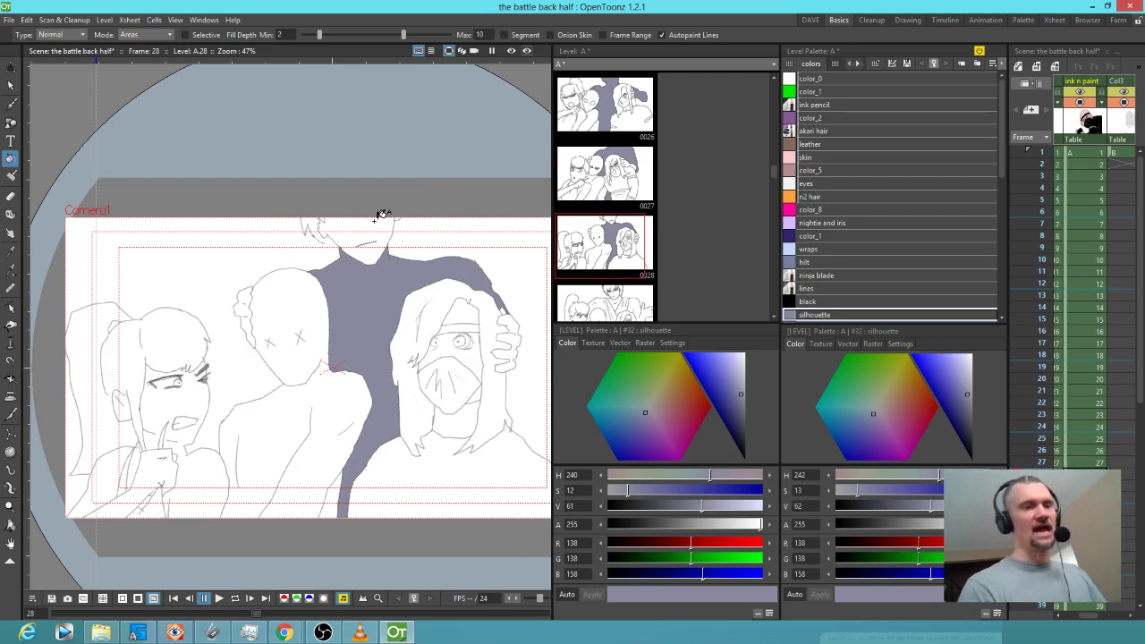
{"action": "key", "text": "Down"}
{"action": "key", "text": "Down"}
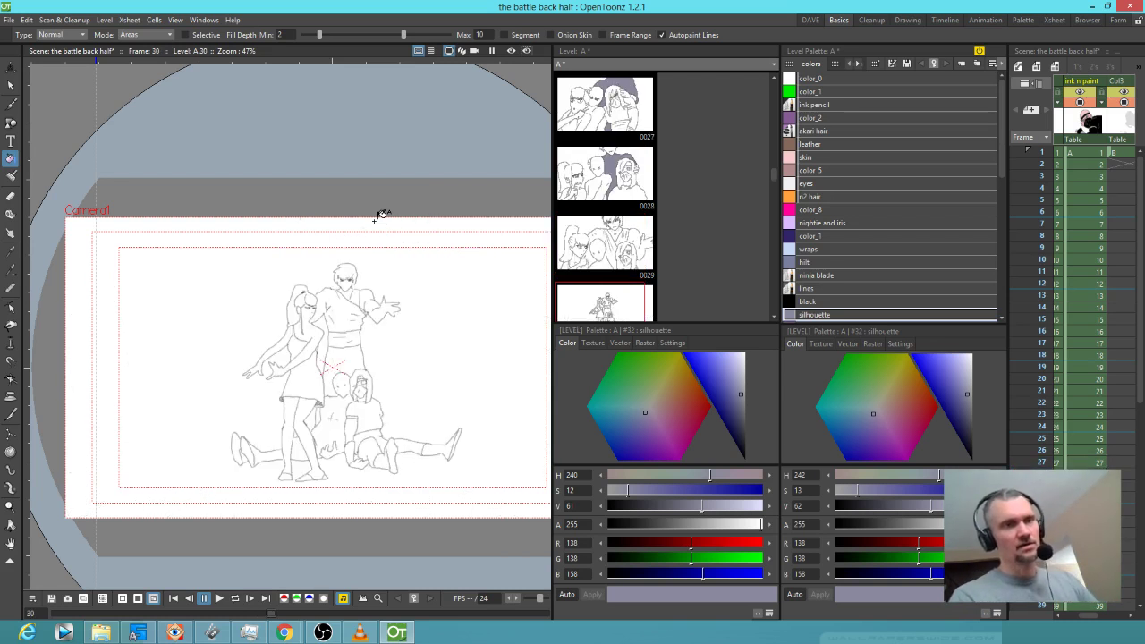
{"action": "key", "text": "Down"}
{"action": "key", "text": "Up"}
{"action": "key", "text": "Down"}
{"action": "key", "text": "Up"}
{"action": "key", "text": "Up"}
{"action": "key", "text": "Up"}
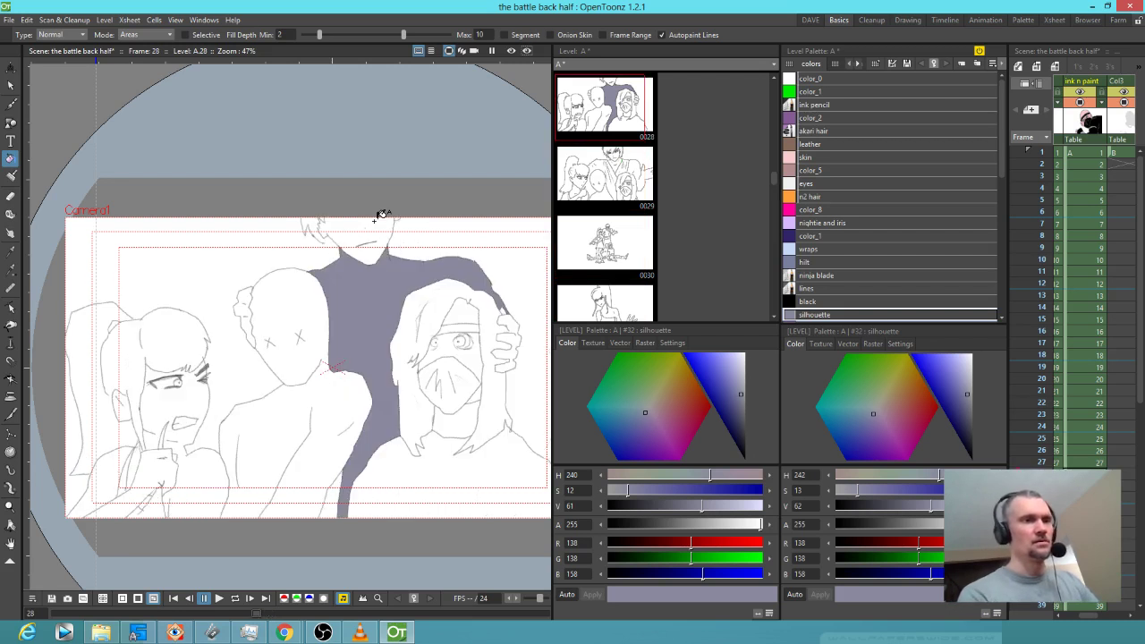
- Step back to frame 20 and forward to frame 23 to examine how the silhouetted figures are coloured
{"action": "key", "text": "Up"}
{"action": "key", "text": "Up"}
{"action": "key", "text": "Up"}
{"action": "key", "text": "Up"}
{"action": "key", "text": "Up"}
{"action": "key", "text": "Up"}
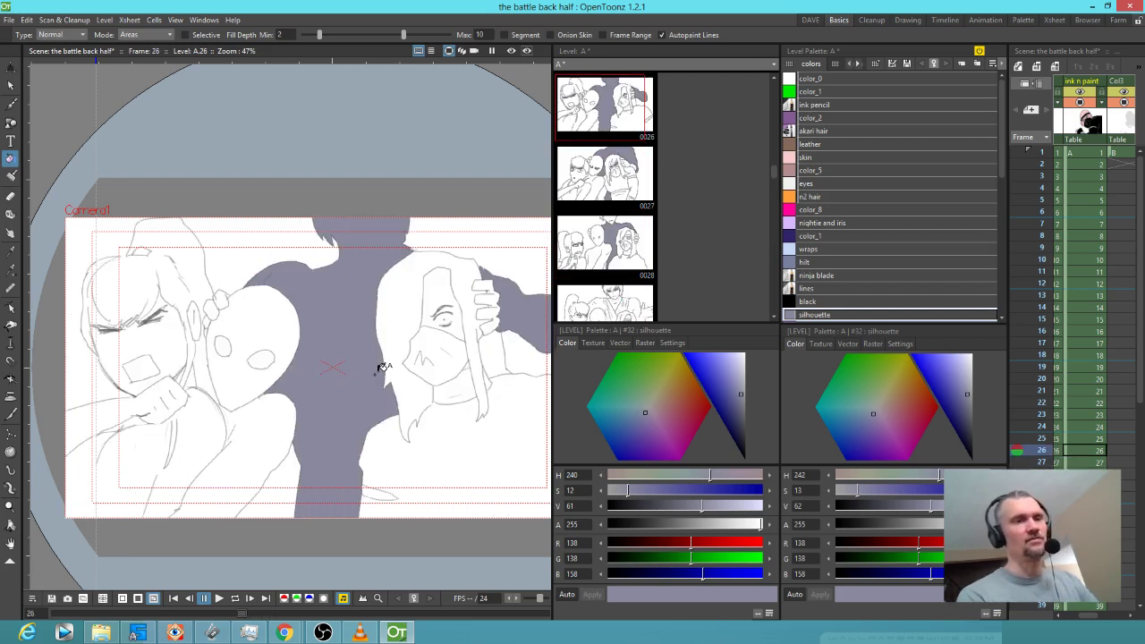
{"action": "key", "text": "Up"}
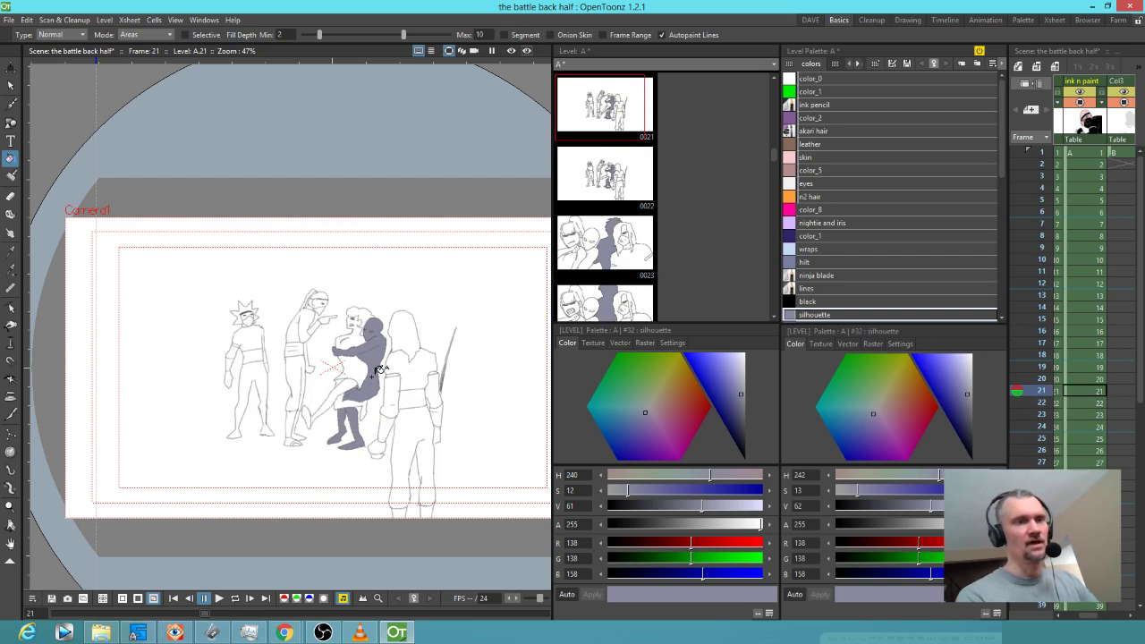
{"action": "key", "text": "Up"}
{"action": "key", "text": "Down"}
{"action": "key", "text": "Down"}
{"action": "key", "text": "Down"}
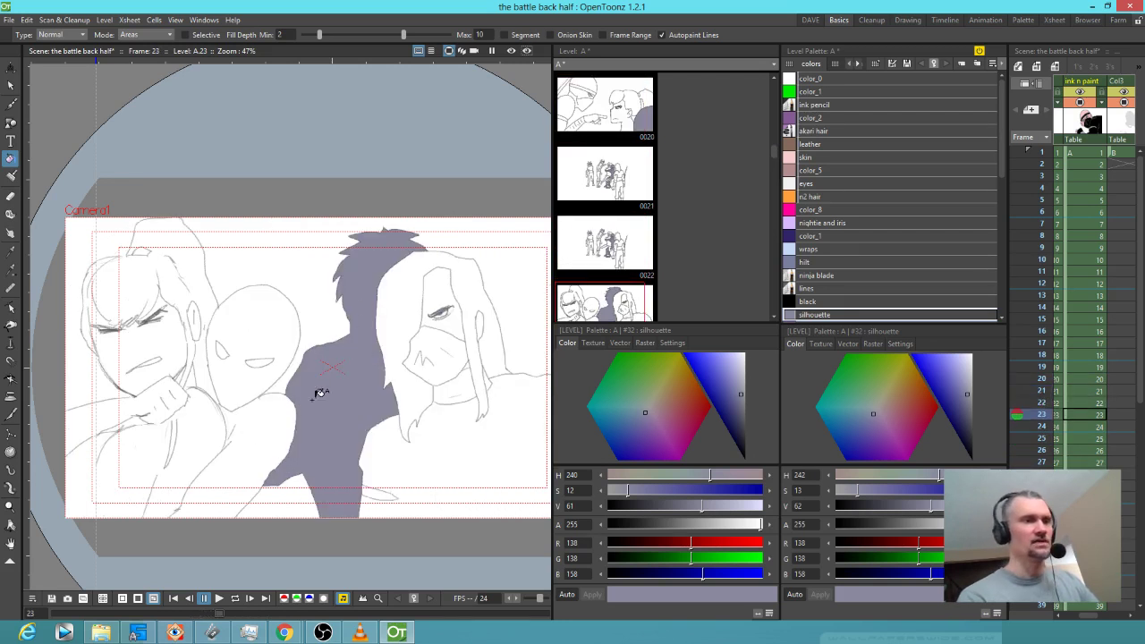
- Try to fill the bald figure's body in frame 23 with the silhouette colour, and undo the fill
{"action": "left_click", "coordinate": [278, 426]}
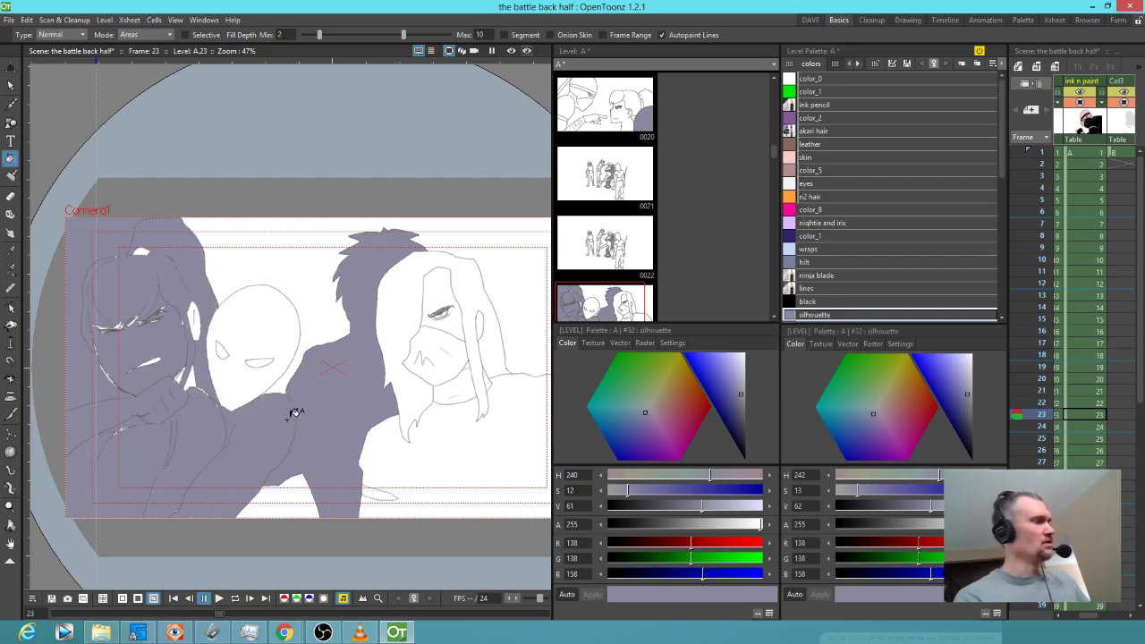
{"action": "key", "text": "ctrl+z"}
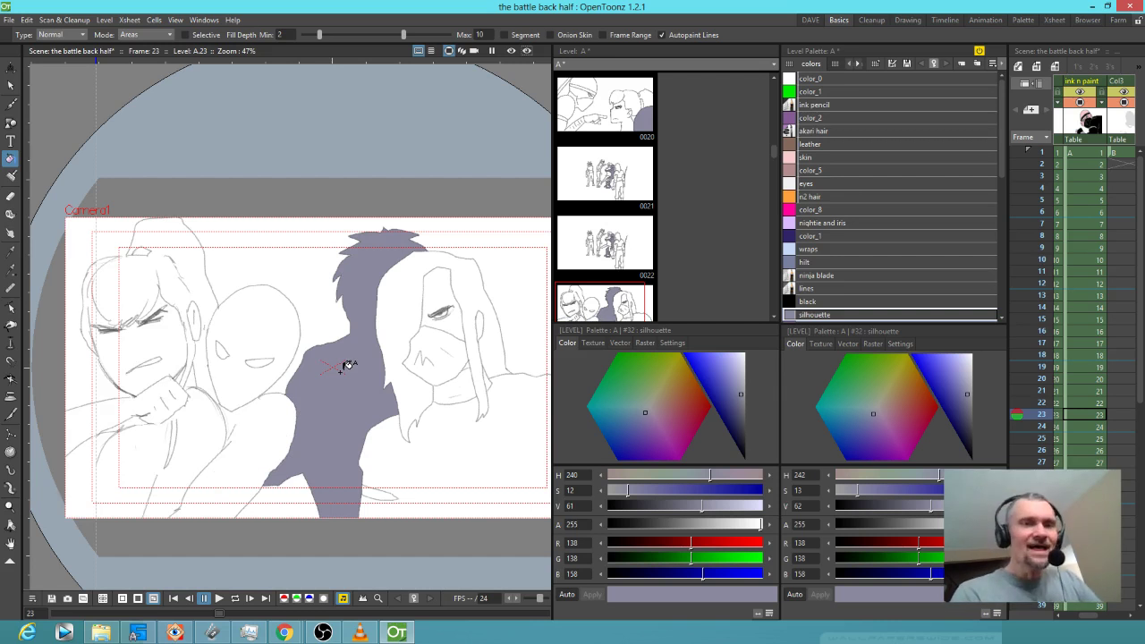
- Choose the black palette style and review frames 13 to 23 for the colouring of the bald figure
{"action": "left_click", "coordinate": [810, 303]}
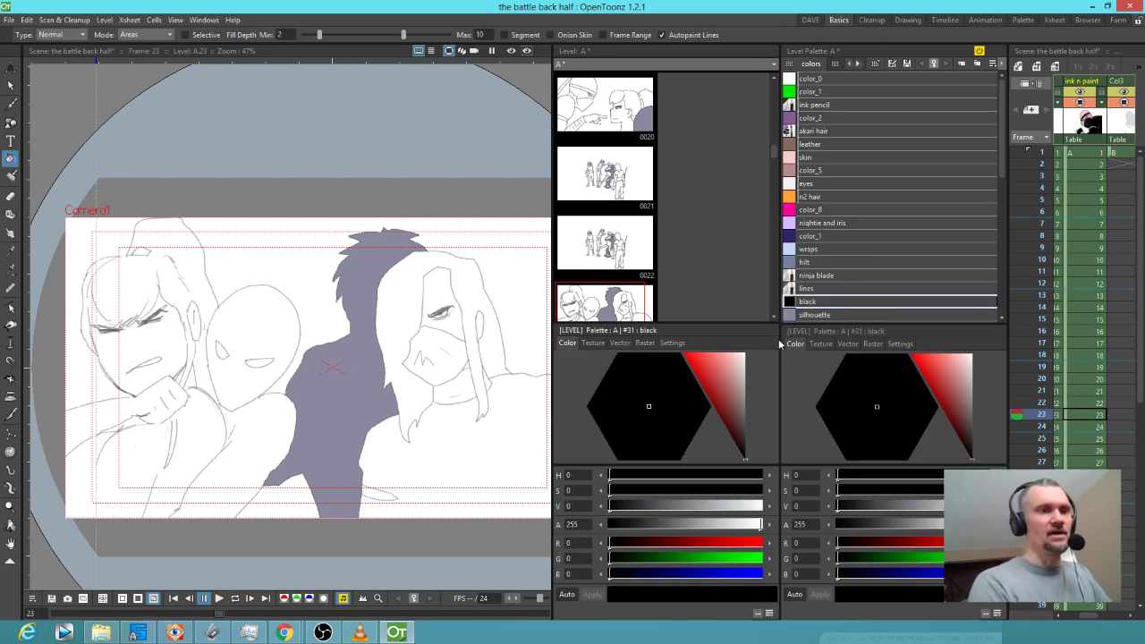
{"action": "key", "text": "Up"}
{"action": "key", "text": "Up"}
{"action": "key", "text": "Up"}
{"action": "key", "text": "Up"}
{"action": "key", "text": "Up"}
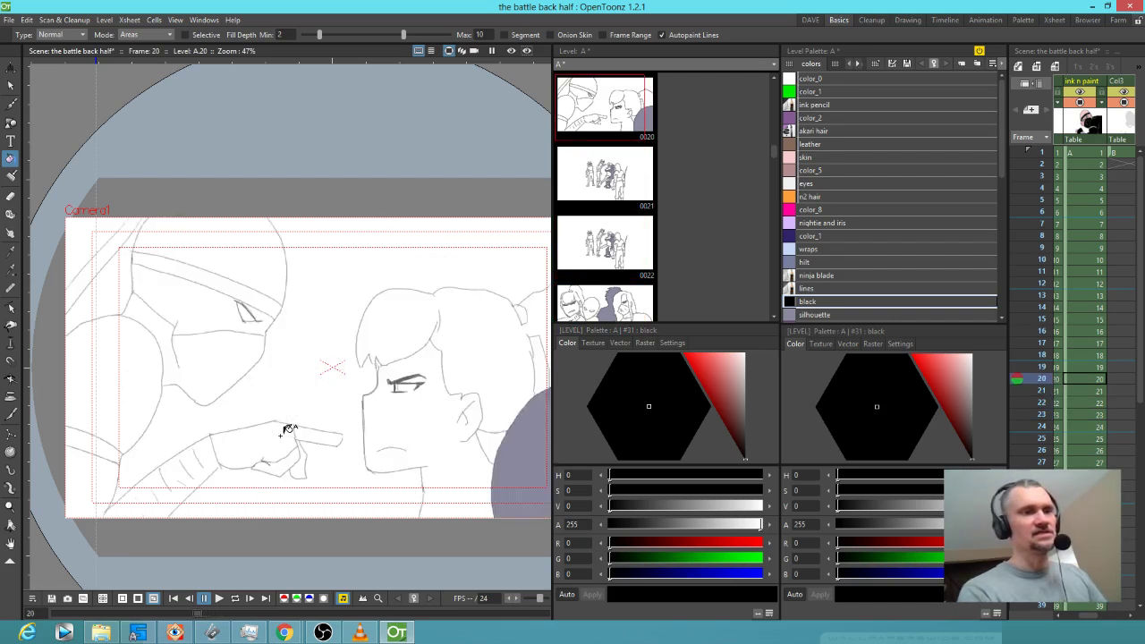
{"action": "key", "text": "Up"}
{"action": "key", "text": "Up"}
{"action": "key", "text": "Up"}
{"action": "key", "text": "Up"}
{"action": "key", "text": "Up"}
{"action": "key", "text": "Up"}
{"action": "key", "text": "Up"}
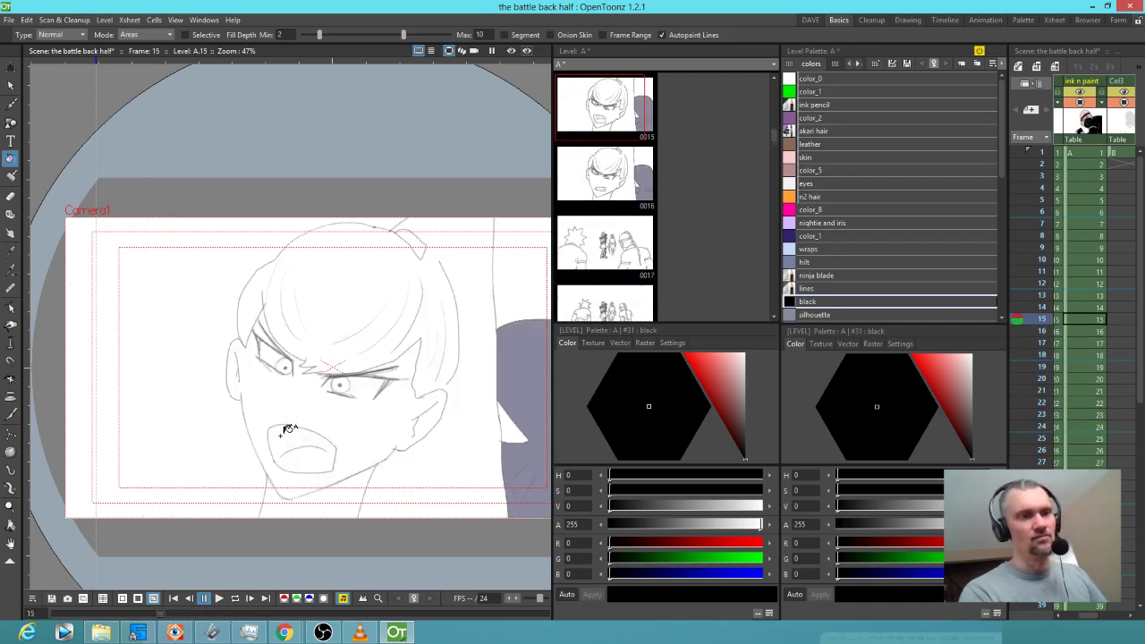
{"action": "key", "text": "Down"}
{"action": "key", "text": "Down"}
{"action": "key", "text": "Down"}
{"action": "key", "text": "Down"}
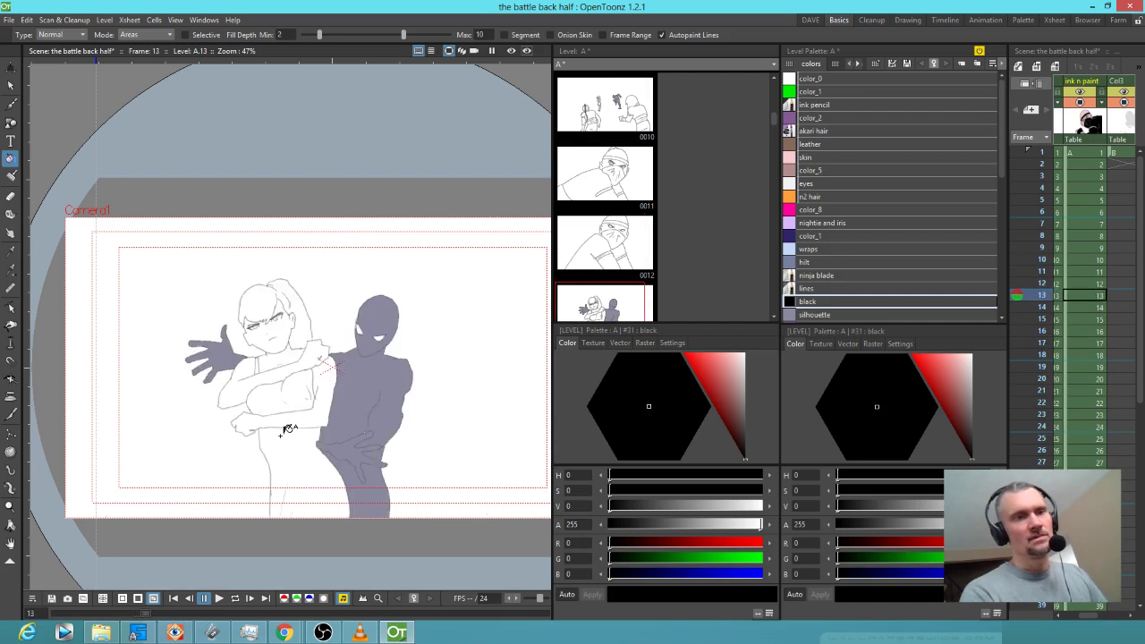
{"action": "key", "text": "Down"}
{"action": "key", "text": "Down"}
{"action": "key", "text": "Down"}
{"action": "key", "text": "Down"}
{"action": "key", "text": "Down"}
{"action": "key", "text": "Down"}
{"action": "key", "text": "Down"}
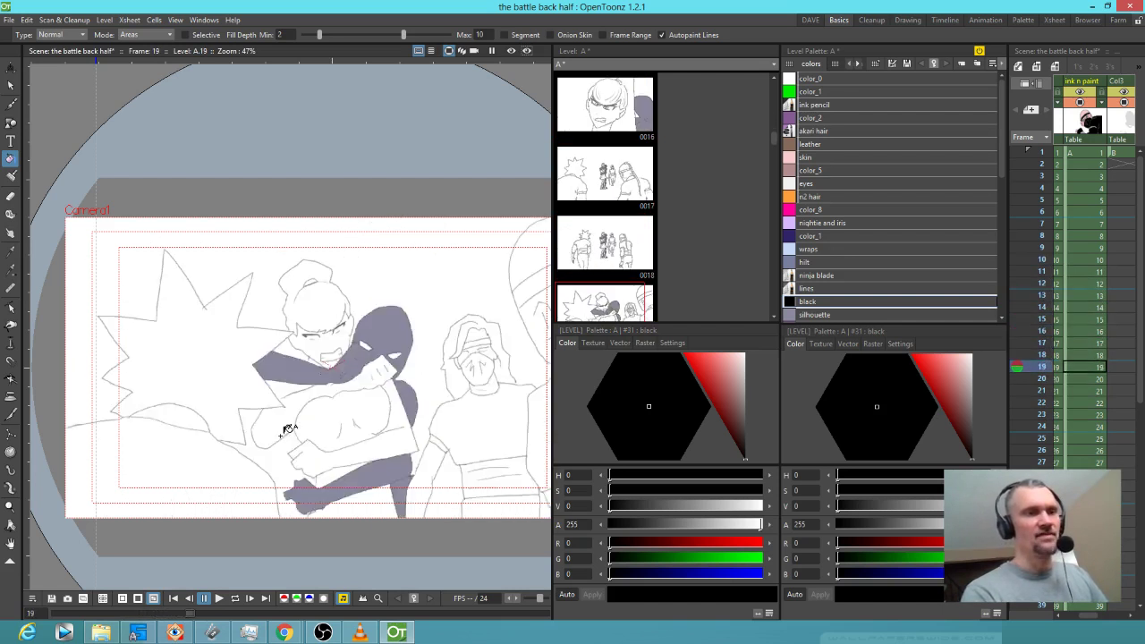
{"action": "key", "text": "Down"}
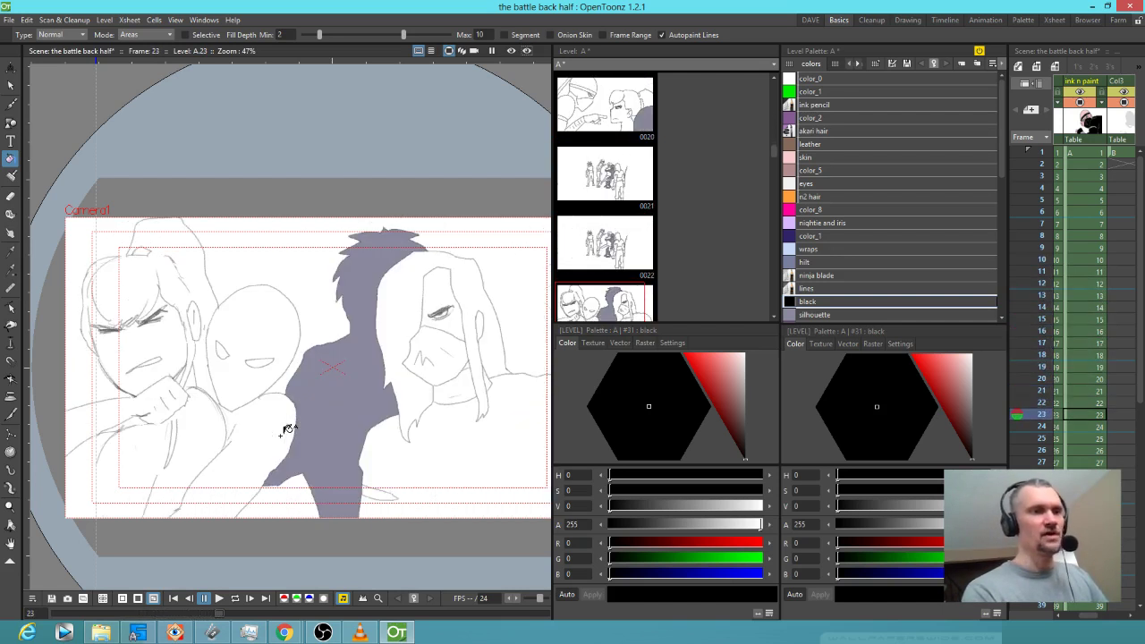
- Fill the bald figure's head with black in frames 23, 24, 25 and 26
{"action": "left_click", "coordinate": [283, 315]}
{"action": "key", "text": "Down"}
{"action": "left_click", "coordinate": [274, 318]}
{"action": "key", "text": "Down"}
{"action": "left_click", "coordinate": [278, 320]}
{"action": "key", "text": "Down"}
{"action": "left_click", "coordinate": [278, 323]}
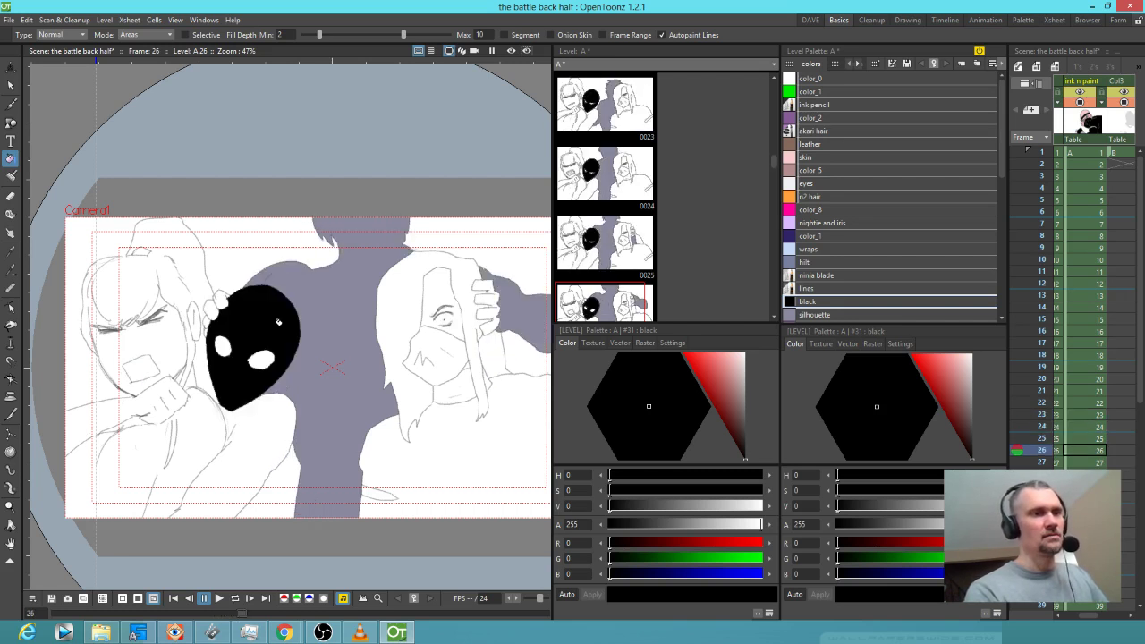
- Fill the bald figure with black in frames 27, 28 and 29
{"action": "key", "text": "Down"}
{"action": "left_click", "coordinate": [301, 302]}
{"action": "key", "text": "Down"}
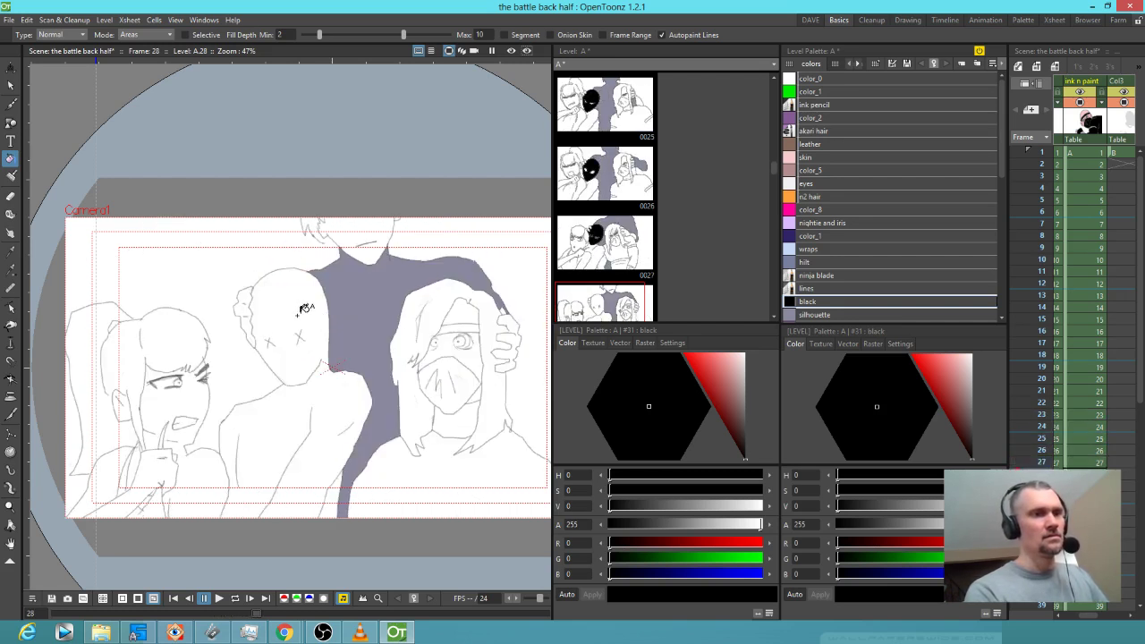
{"action": "left_click", "coordinate": [303, 310]}
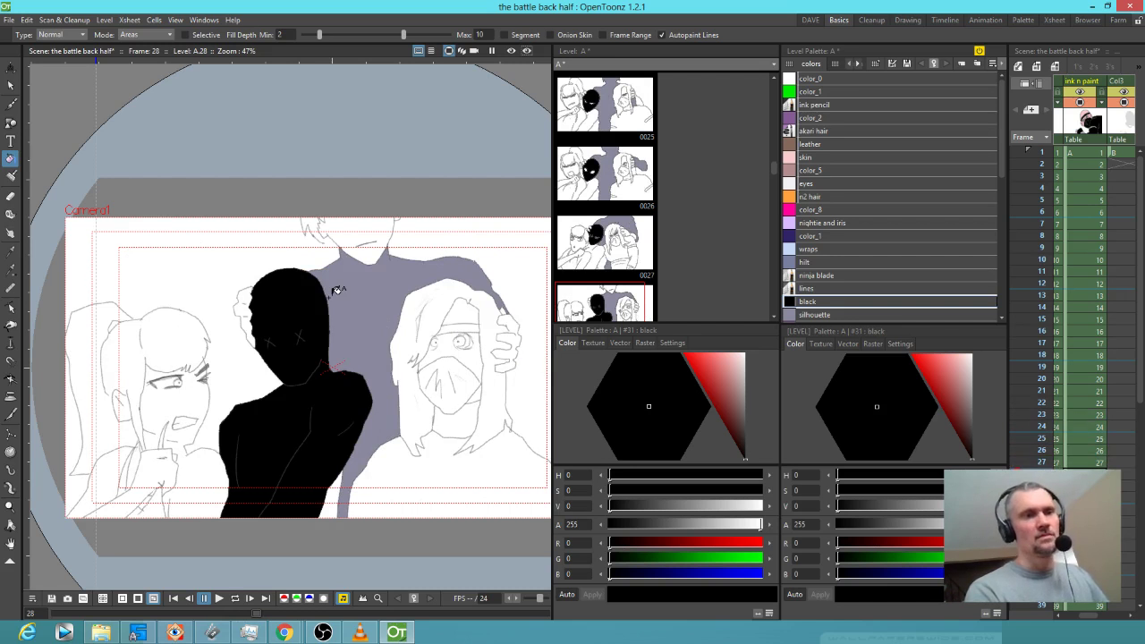
{"action": "key", "text": "Down"}
{"action": "left_click", "coordinate": [303, 374]}
- Fill the seated bald figure in frame 30 with the silhouette colour
{"action": "key", "text": "Down"}
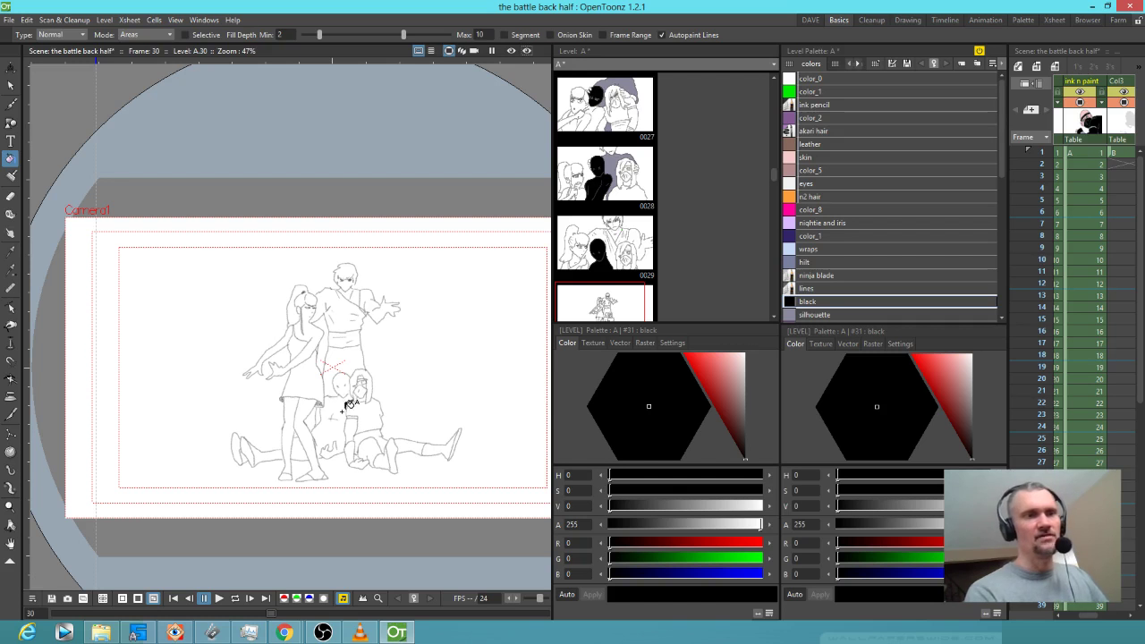
{"action": "left_click", "coordinate": [816, 315]}
{"action": "left_click", "coordinate": [340, 420]}
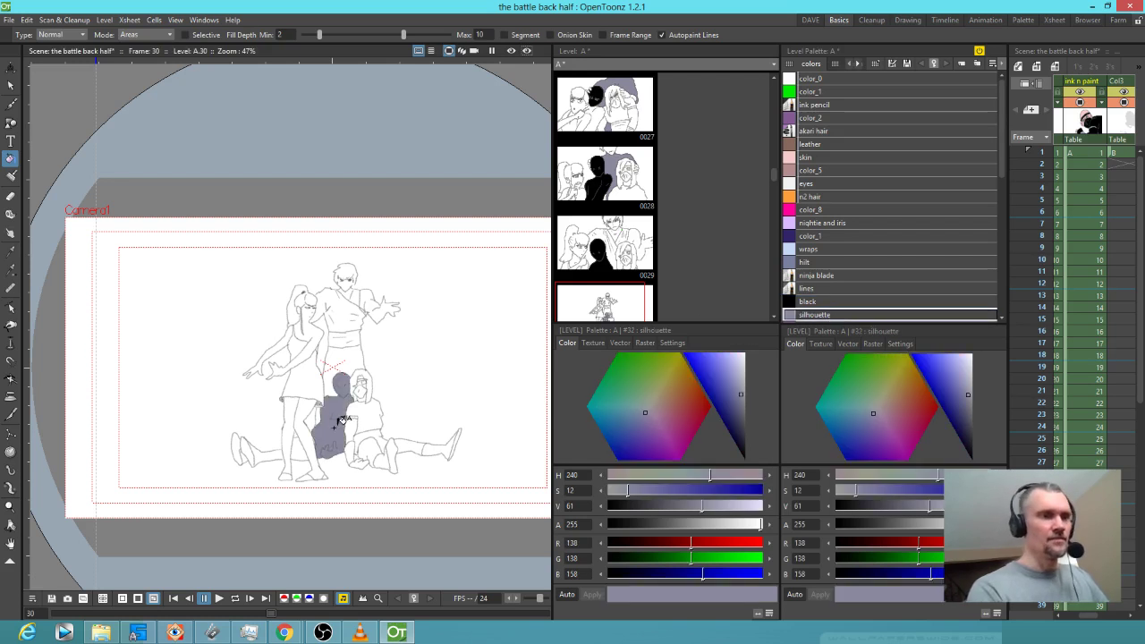
- Try to fill the seated bald figure's outstretched leg in frame 30 with the silhouette colour, and undo the fill
{"action": "left_click", "coordinate": [274, 448]}
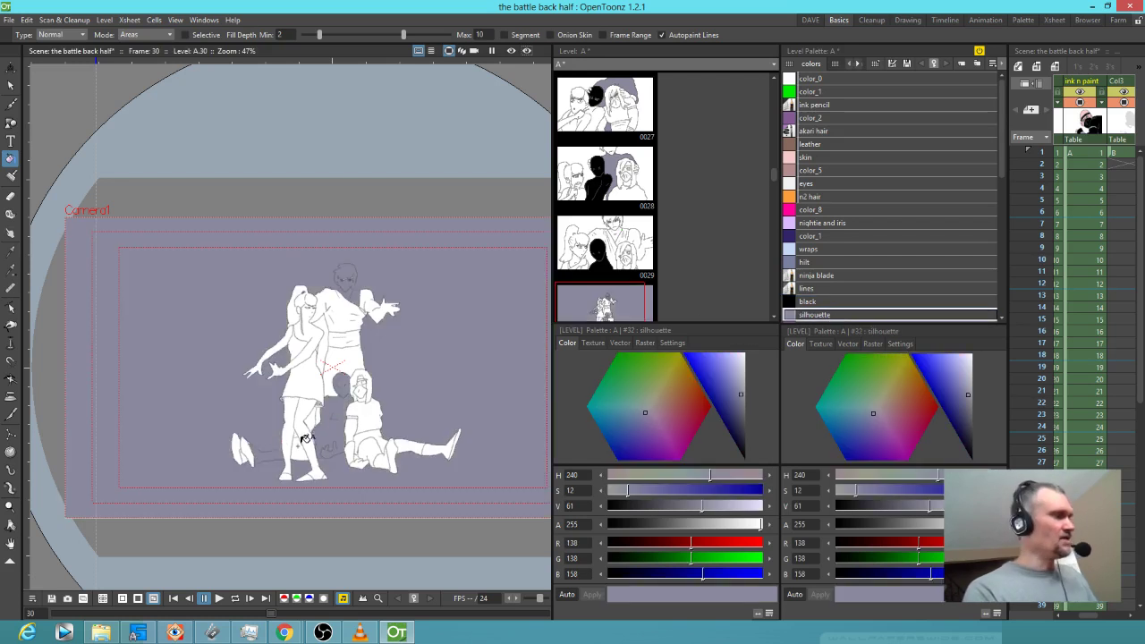
{"action": "key", "text": "ctrl+z"}
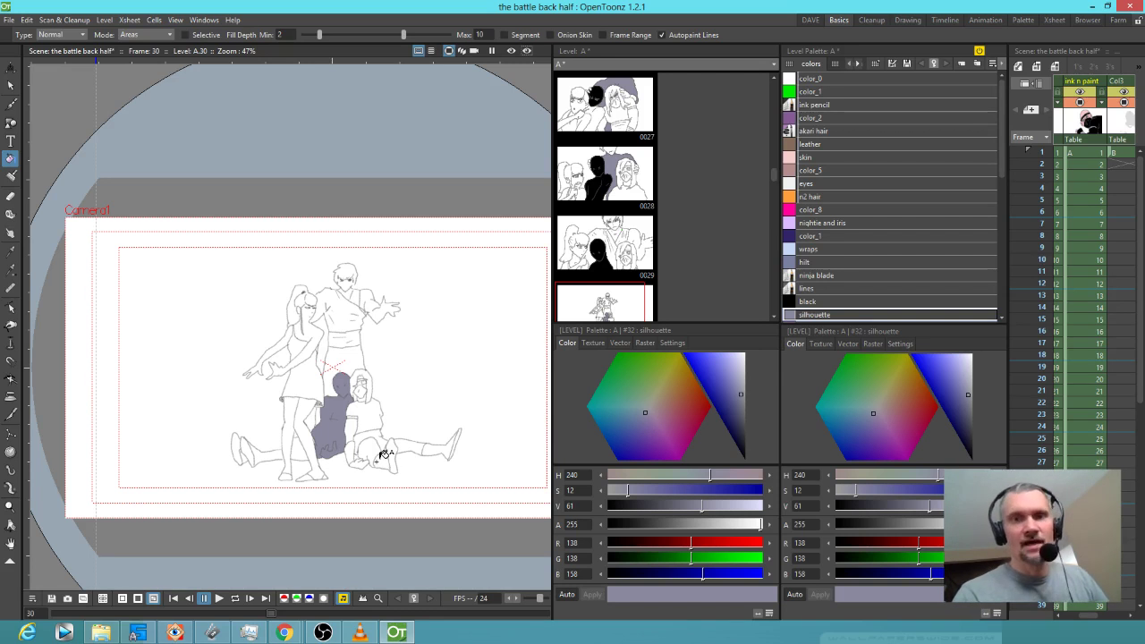
- In frame 7, lower the ninja costumes colour's alpha to 59
{"action": "left_click", "coordinate": [1026, 309]}
{"action": "left_click_drag", "start_coordinate": [1025, 308], "coordinate": [1035, 225]}
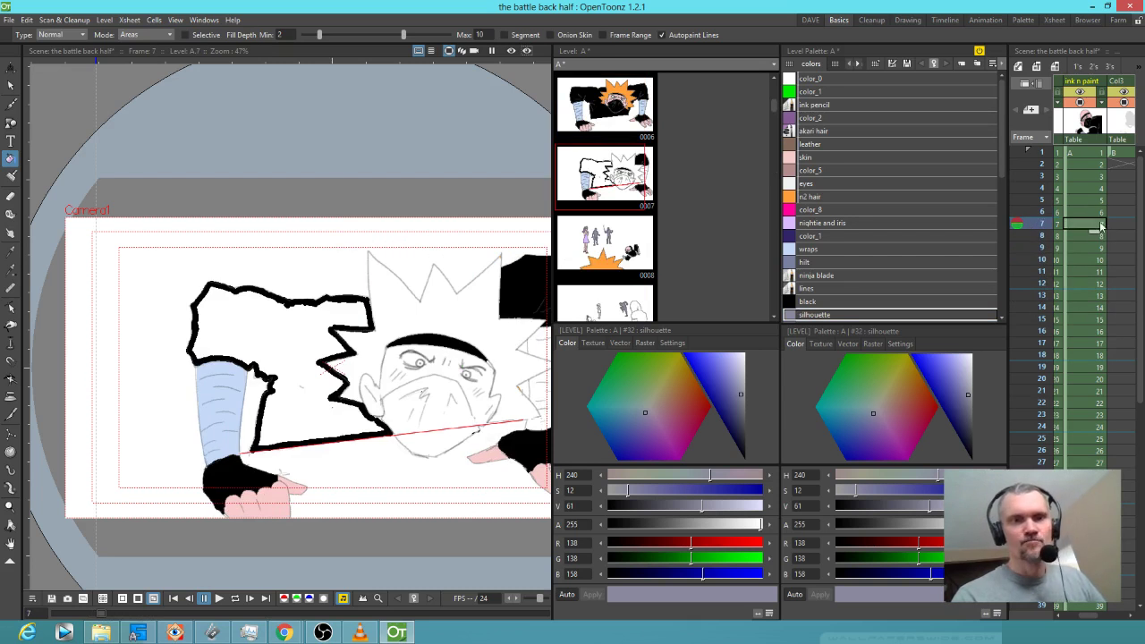
{"action": "left_click", "coordinate": [808, 301]}
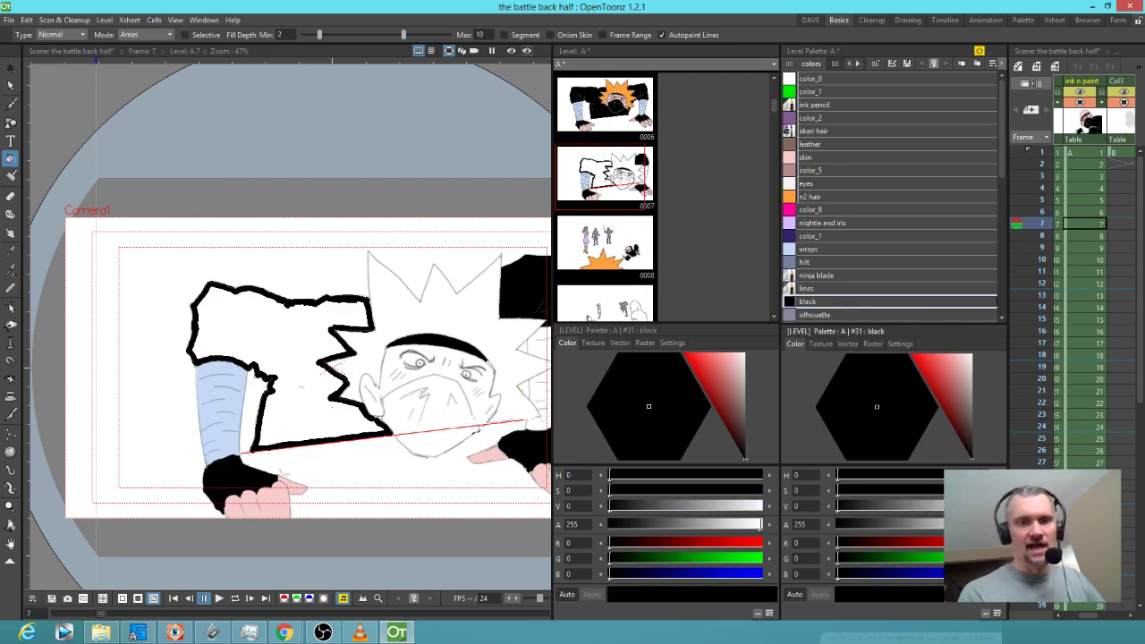
{"action": "mouse_move", "coordinate": [988, 524]}
{"action": "left_mouse_down"}
{"action": "mouse_move", "coordinate": [838, 521]}
{"action": "mouse_move", "coordinate": [991, 524]}
{"action": "left_mouse_up"}
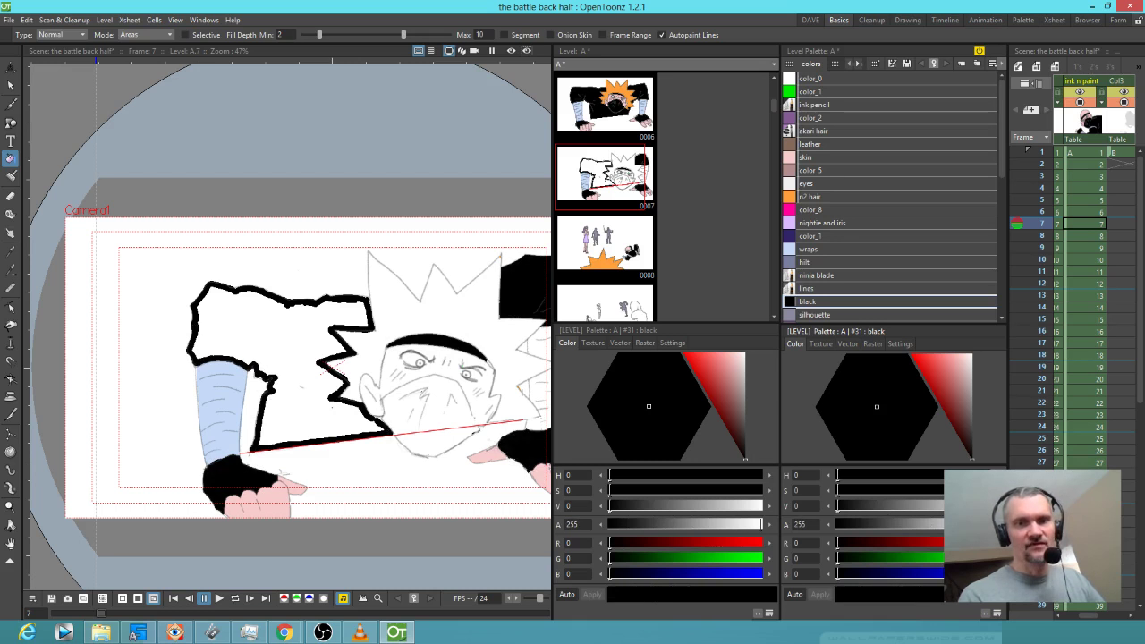
{"action": "left_click_drag", "start_coordinate": [1002, 154], "coordinate": [1004, 256]}
{"action": "left_click", "coordinate": [835, 225]}
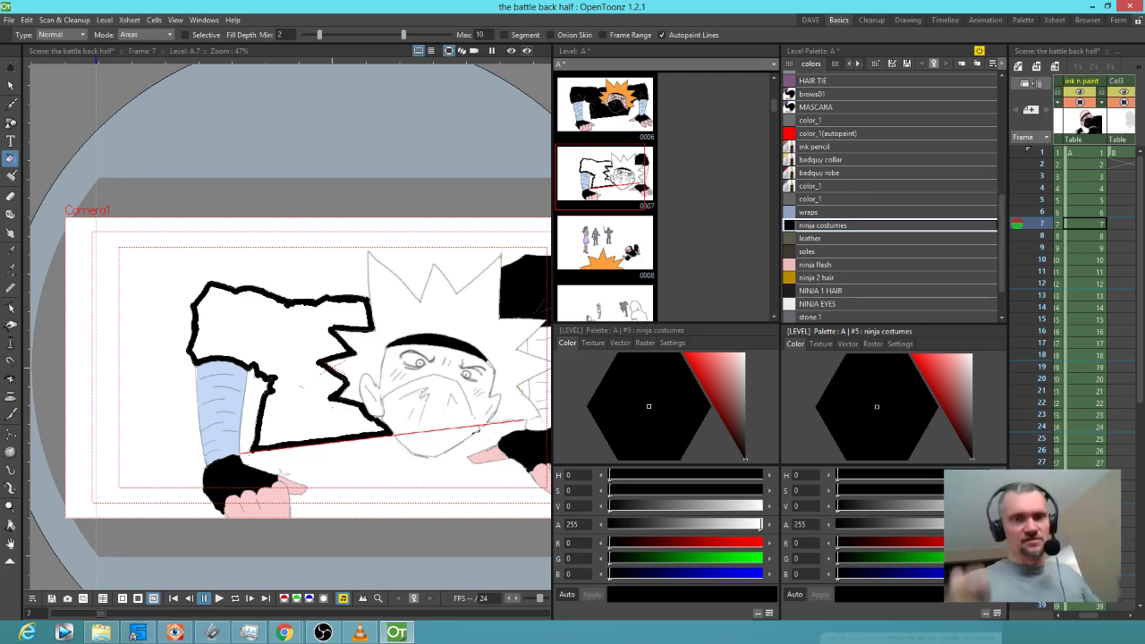
{"action": "left_click_drag", "start_coordinate": [988, 524], "coordinate": [857, 527]}
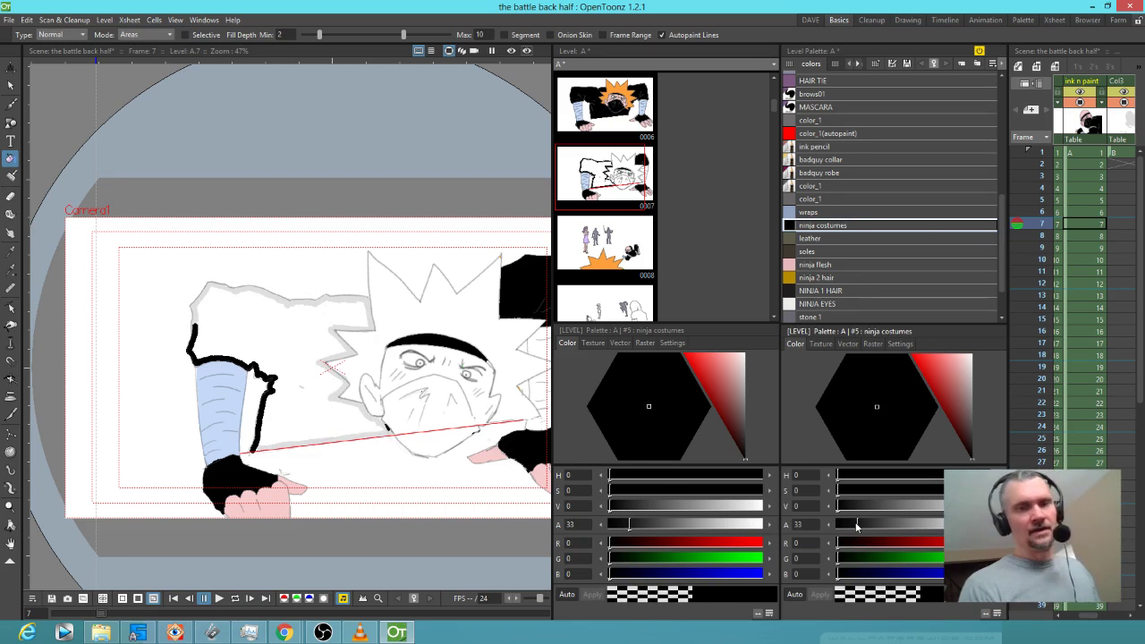
{"action": "left_click_drag", "start_coordinate": [863, 525], "coordinate": [874, 525]}
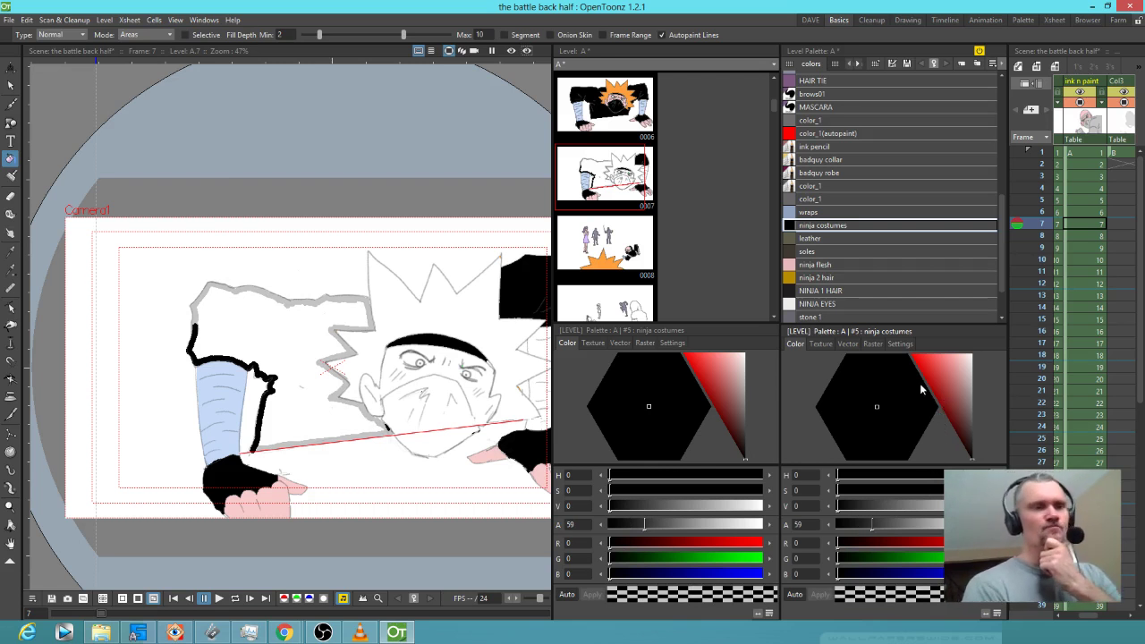
- Erase the solid black border paint along the sleeve, cuff and side in frame 7 with an area eraser of size 82
{"action": "key", "text": "a"}
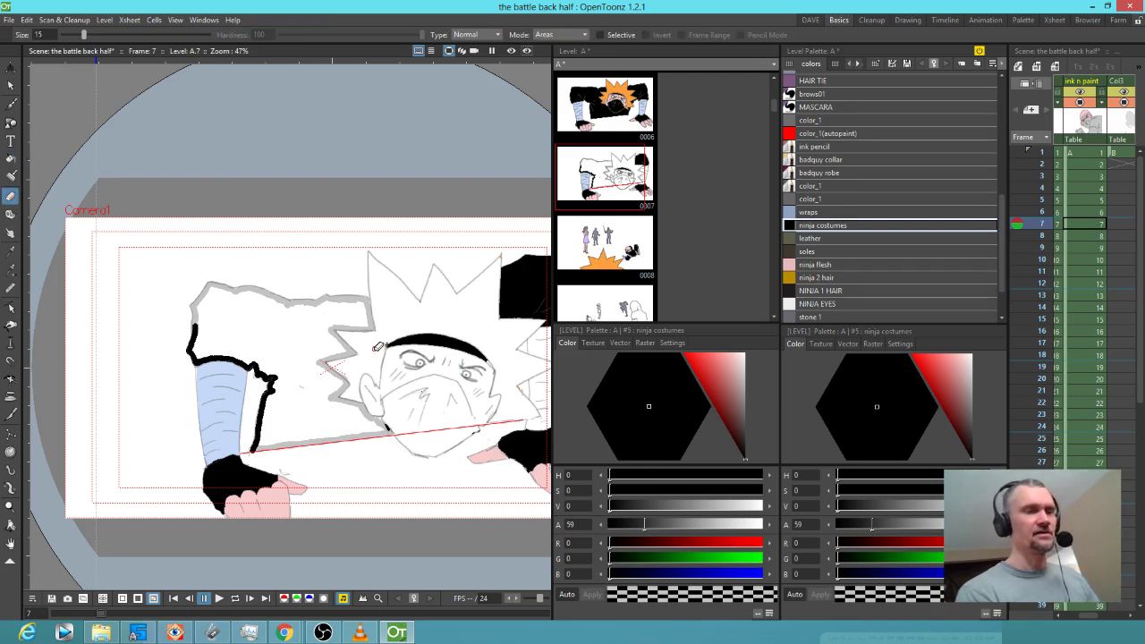
{"action": "key", "text": "i"}
{"action": "key", "text": "i"}
{"action": "key", "text": "i"}
{"action": "key", "text": "i"}
{"action": "key", "text": "i"}
{"action": "key", "text": "i"}
{"action": "key", "text": "i"}
{"action": "key", "text": "i"}
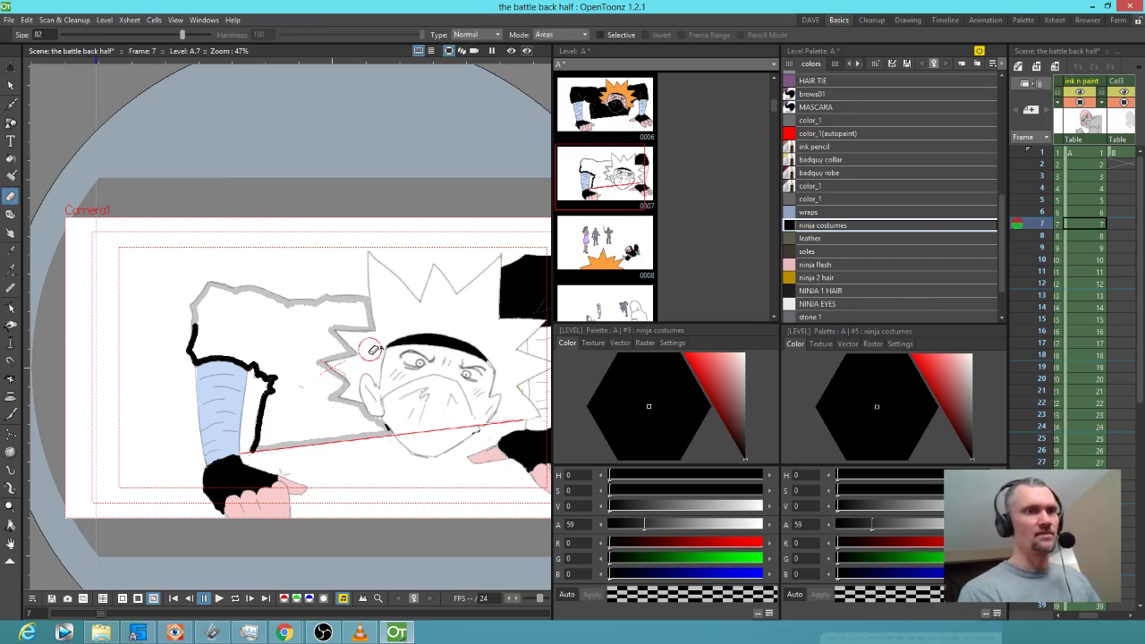
{"action": "mouse_move", "coordinate": [204, 321]}
{"action": "left_mouse_down"}
{"action": "mouse_move", "coordinate": [195, 354]}
{"action": "mouse_move", "coordinate": [253, 357]}
{"action": "mouse_move", "coordinate": [275, 393]}
{"action": "mouse_move", "coordinate": [259, 364]}
{"action": "mouse_move", "coordinate": [257, 445]}
{"action": "left_mouse_up"}
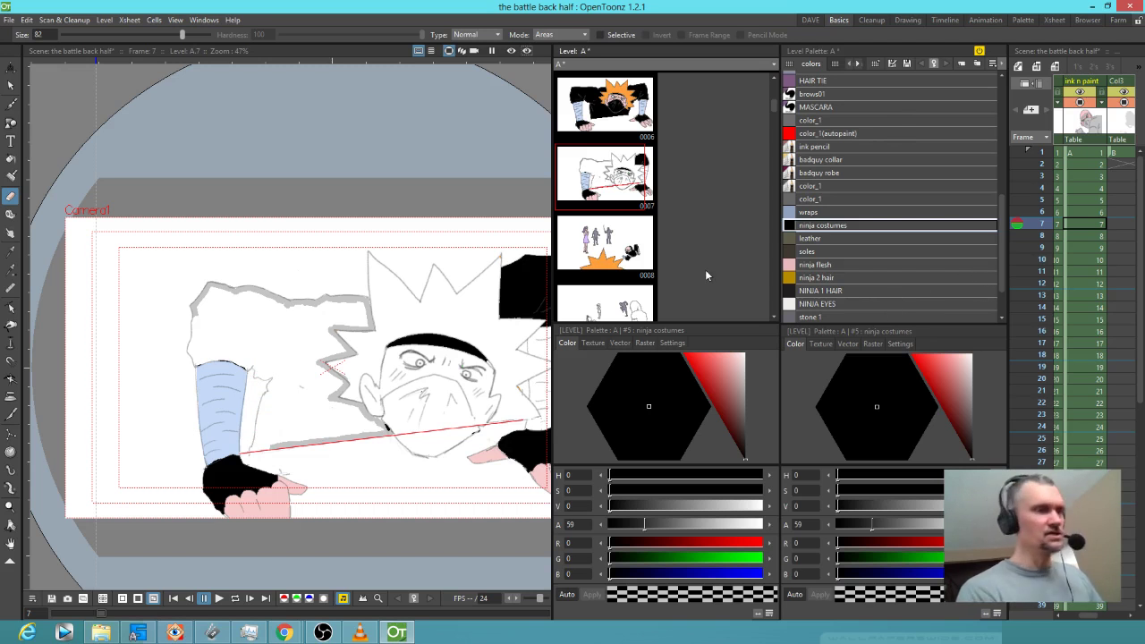
- Repaint the erased costume borders in frame 7 with the ninja costumes colour, using a selective area paint brush of size 23
{"action": "key", "text": "j"}
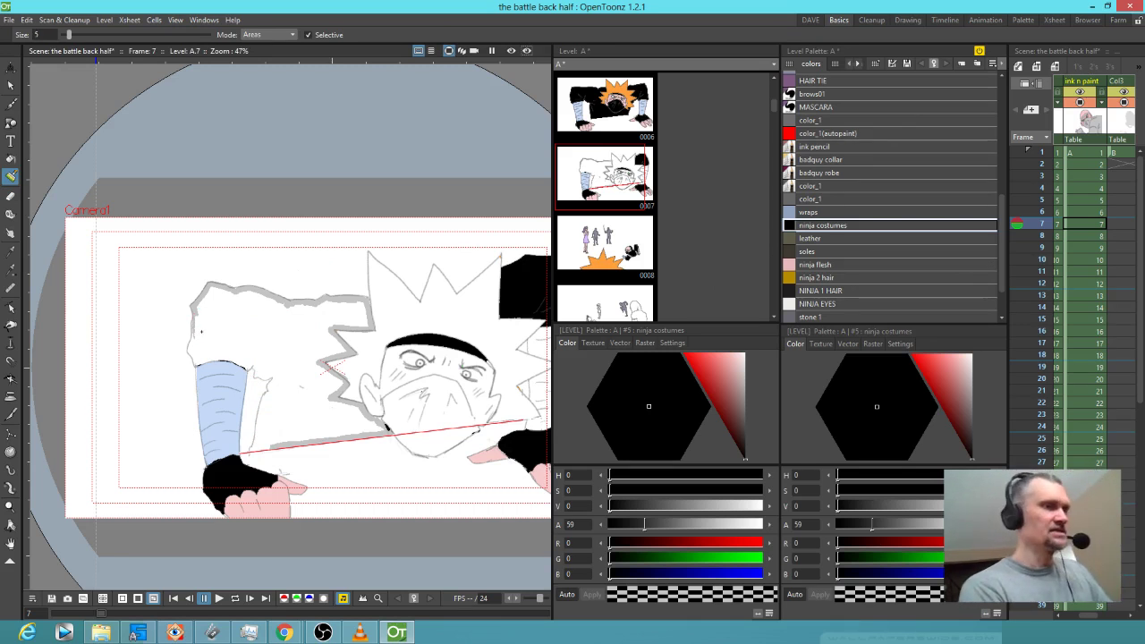
{"action": "key", "text": "i"}
{"action": "key", "text": "i"}
{"action": "key", "text": "i"}
{"action": "key", "text": "i"}
{"action": "key", "text": "i"}
{"action": "key", "text": "i"}
{"action": "key", "text": "i"}
{"action": "key", "text": "i"}
{"action": "key", "text": "i"}
{"action": "key", "text": "i"}
{"action": "key", "text": "i"}
{"action": "key", "text": "i"}
{"action": "key", "text": "i"}
{"action": "key", "text": "i"}
{"action": "key", "text": "i"}
{"action": "key", "text": "i"}
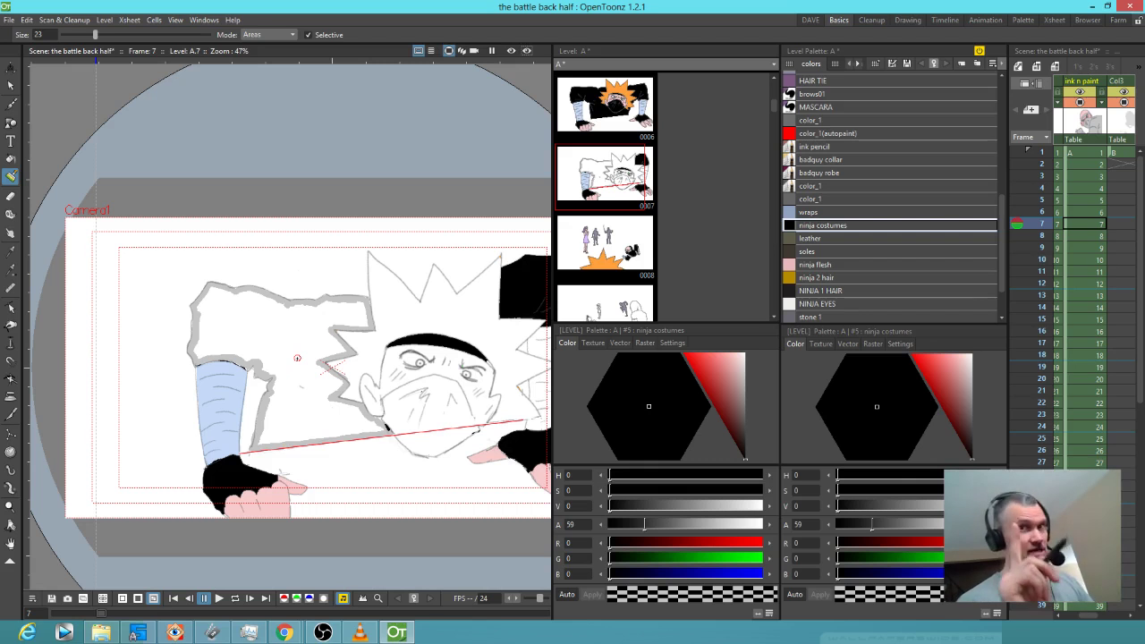
- Fill the outlined costume in frame 7 with the ninja costumes colour and restore that colour's alpha to 255
{"action": "key", "text": "f"}
{"action": "left_click", "coordinate": [307, 386]}
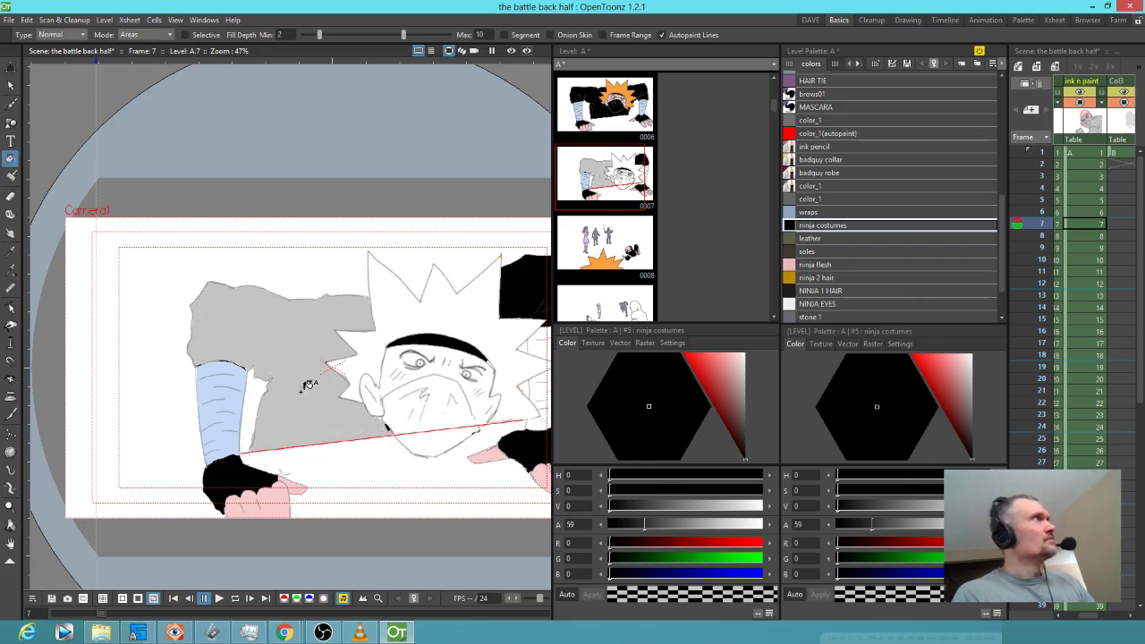
{"action": "left_click_drag", "start_coordinate": [872, 523], "coordinate": [992, 527]}
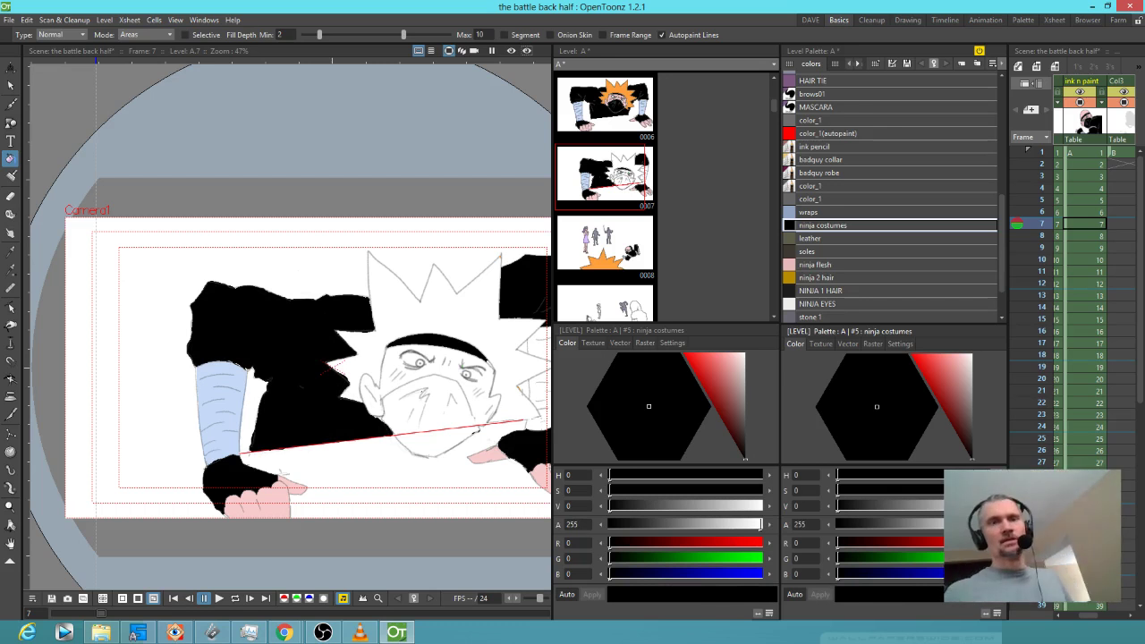
- Brush the n2 hair colour over the spiky hair's left side and its open edge beside the black sleeve in frame 7
{"action": "left_click", "coordinate": [851, 277]}
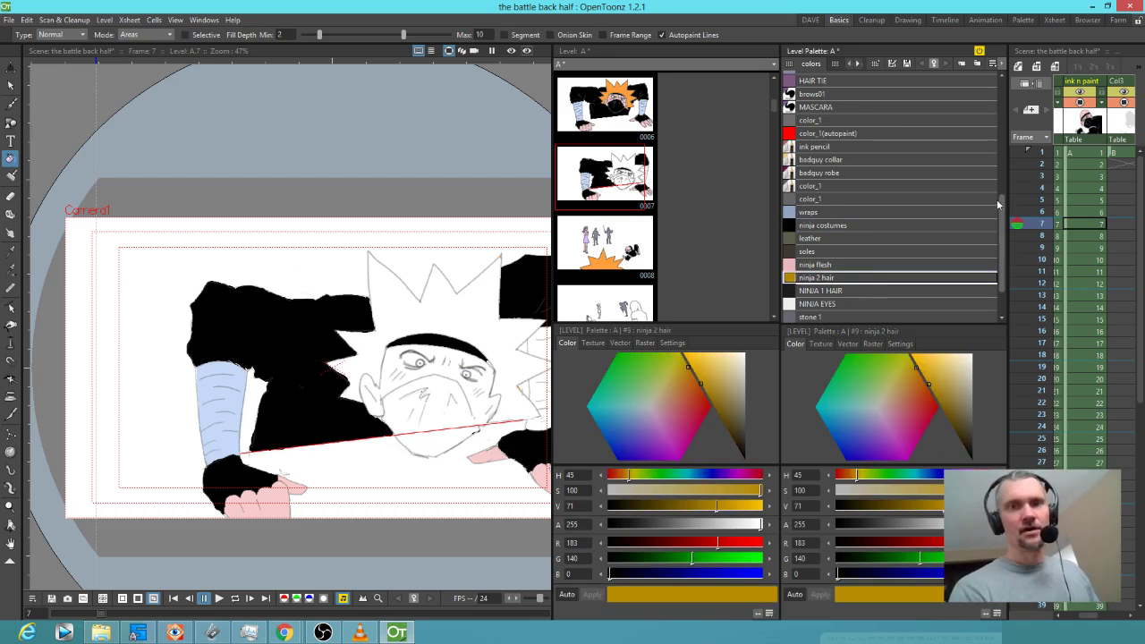
{"action": "scroll", "coordinate": [832, 199], "scroll_direction": "up", "scroll_amount": 10}
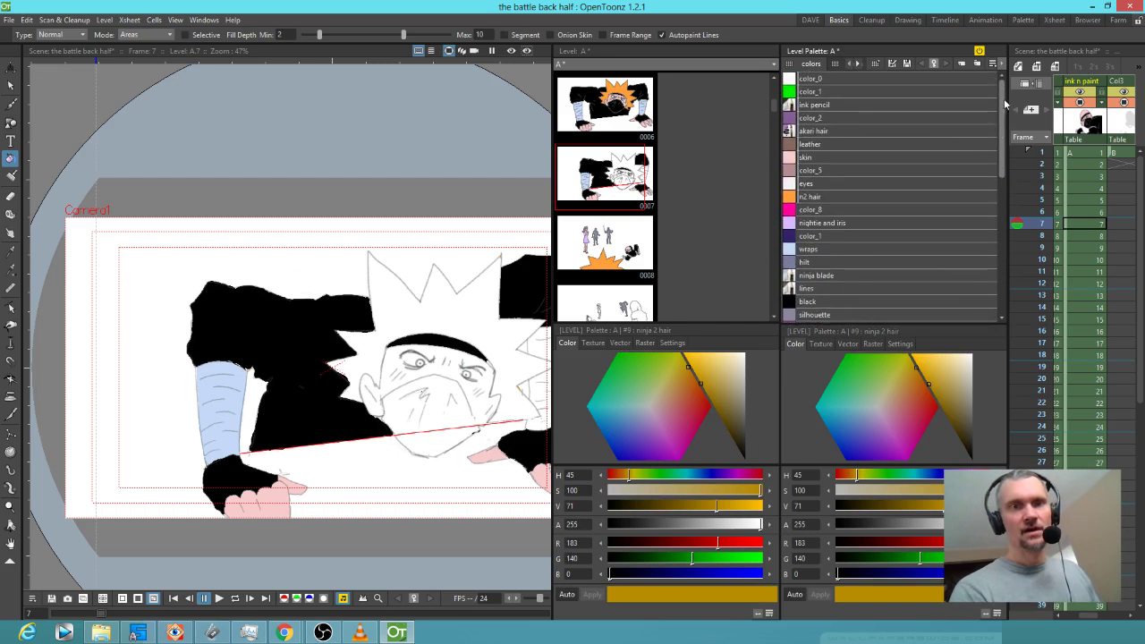
{"action": "left_click", "coordinate": [830, 197]}
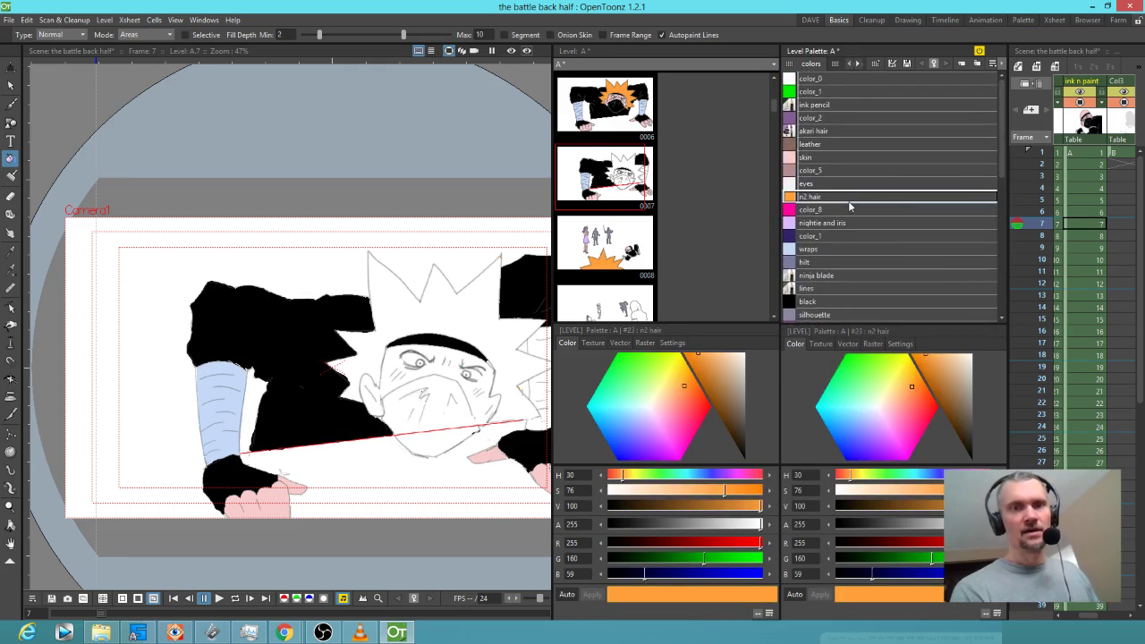
{"action": "left_click", "coordinate": [472, 308]}
{"action": "key", "text": "ctrl+z"}
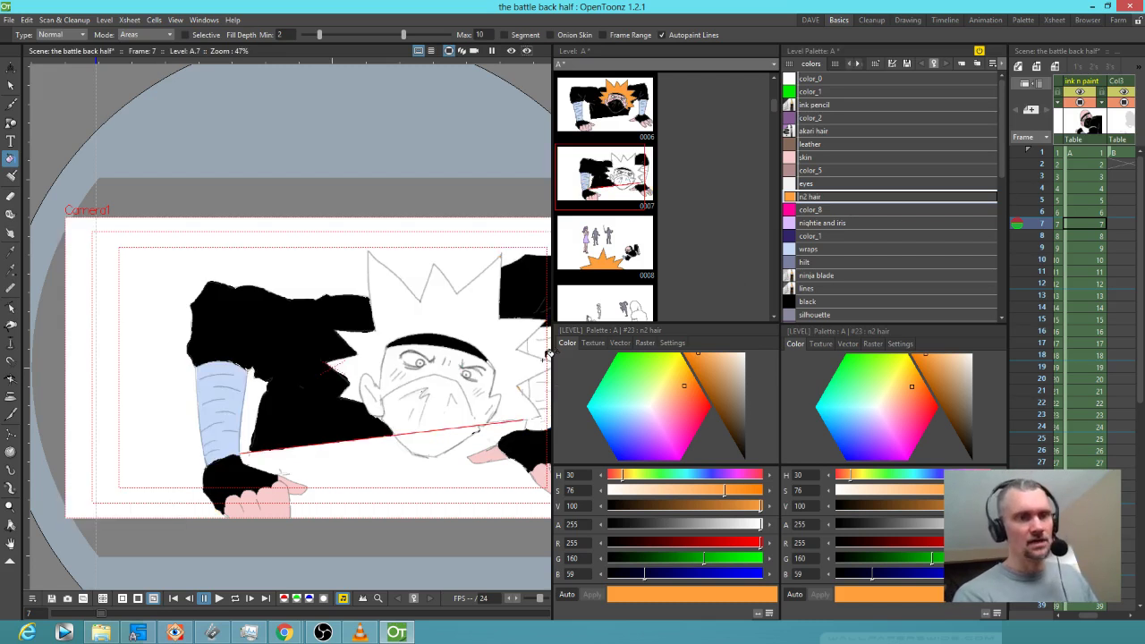
{"action": "key", "text": "j"}
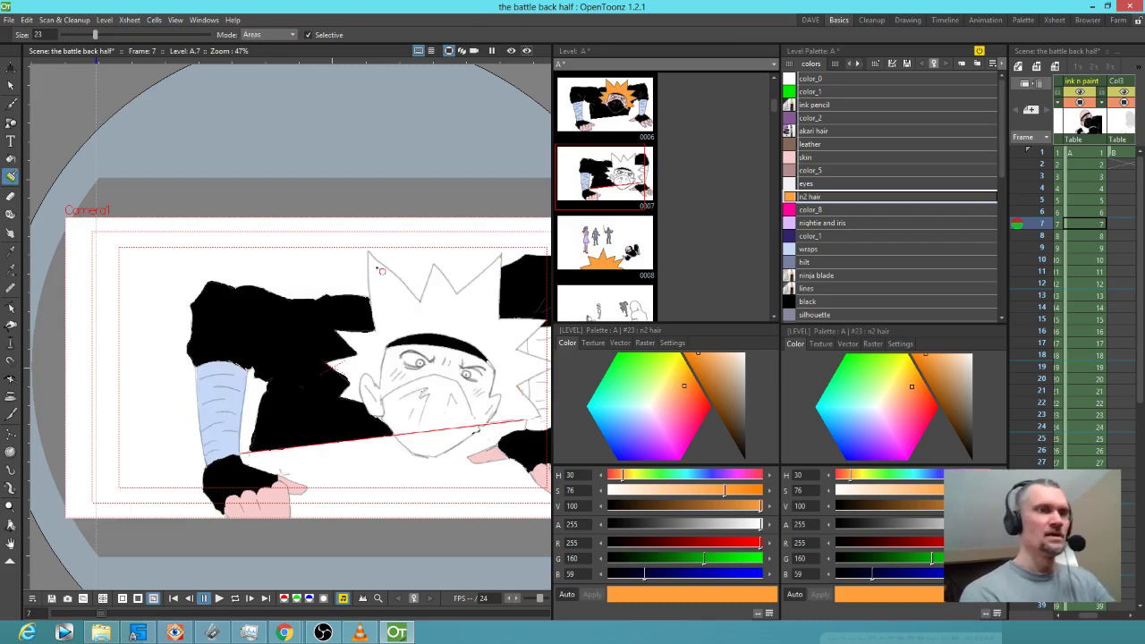
{"action": "left_click_drag", "start_coordinate": [376, 296], "coordinate": [380, 337]}
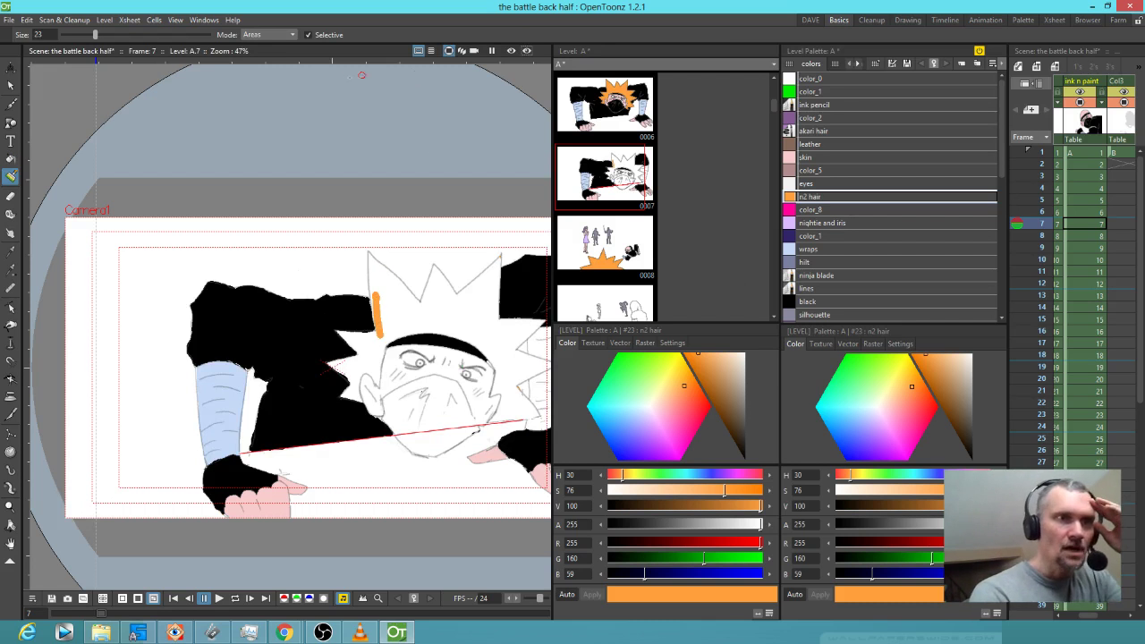
{"action": "mouse_move", "coordinate": [374, 328]}
{"action": "left_mouse_down"}
{"action": "mouse_move", "coordinate": [337, 346]}
{"action": "mouse_move", "coordinate": [341, 326]}
{"action": "mouse_move", "coordinate": [328, 371]}
{"action": "mouse_move", "coordinate": [334, 330]}
{"action": "mouse_move", "coordinate": [353, 414]}
{"action": "mouse_move", "coordinate": [344, 383]}
{"action": "mouse_move", "coordinate": [364, 336]}
{"action": "left_mouse_up"}
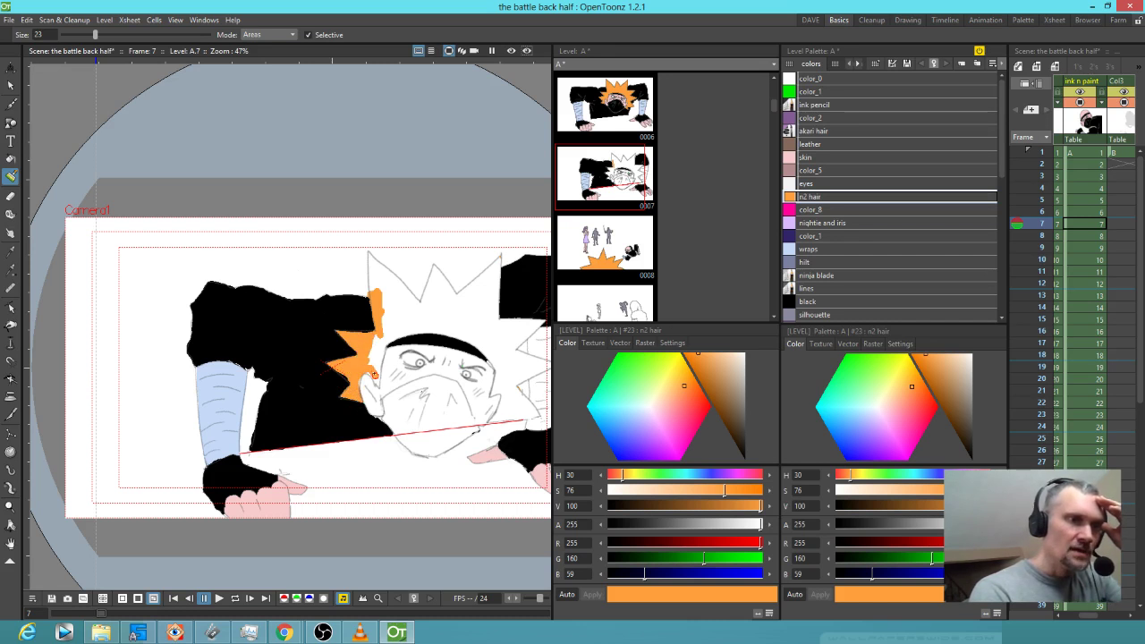
{"action": "left_click_drag", "start_coordinate": [376, 375], "coordinate": [378, 342]}
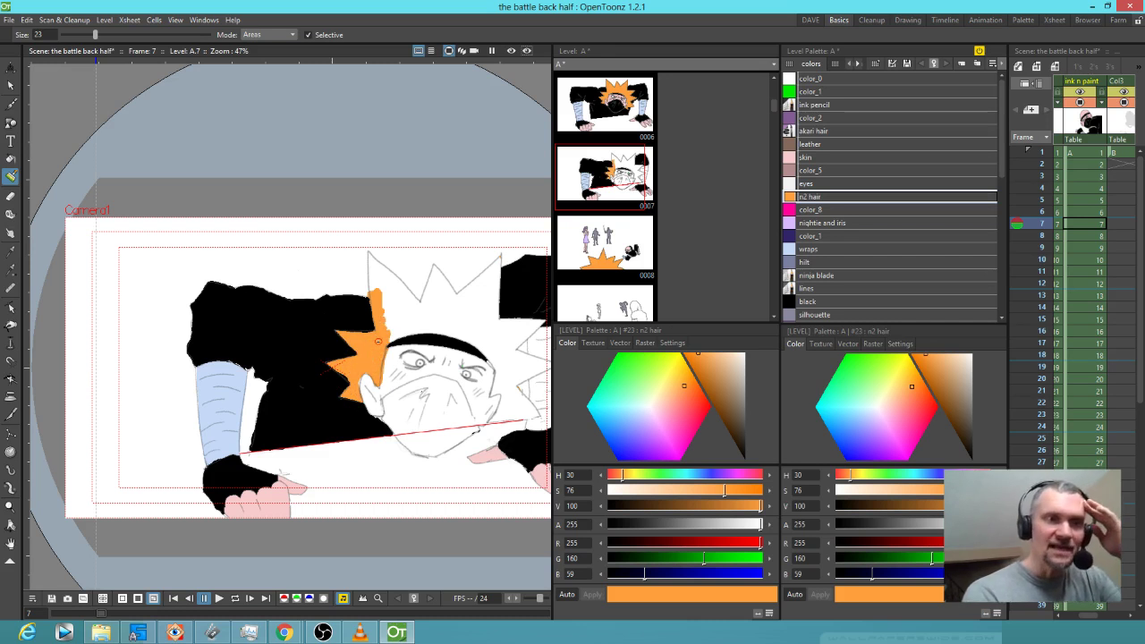
- Close the open edges on the right side of the spiky hair with n2 hair and fill the remaining hair
{"action": "left_click_drag", "start_coordinate": [495, 273], "coordinate": [499, 306]}
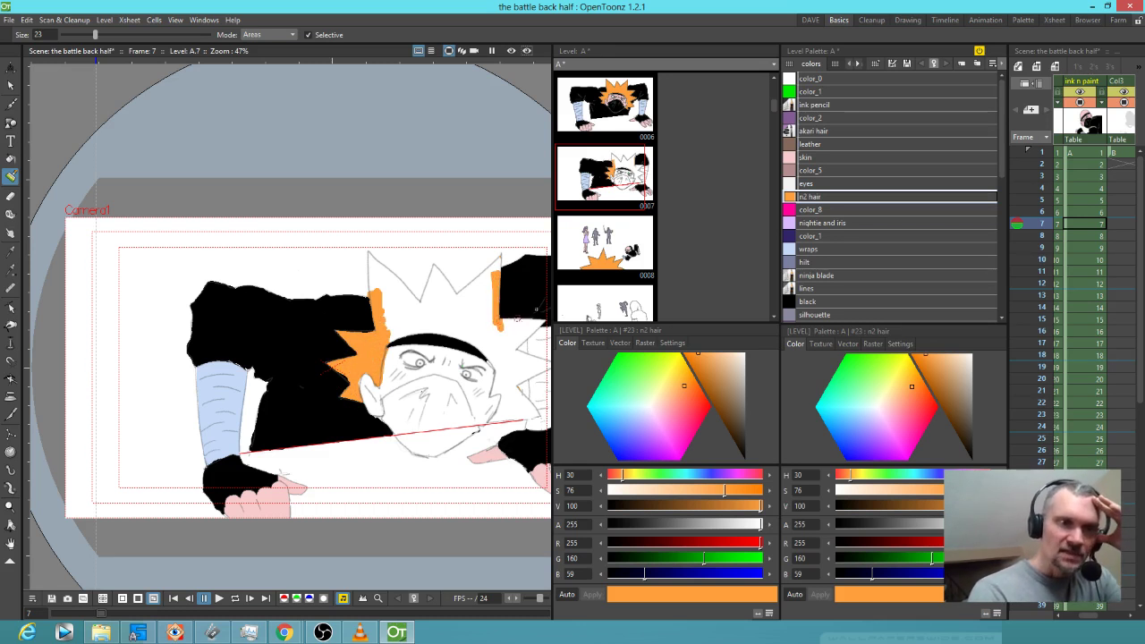
{"action": "left_click_drag", "start_coordinate": [515, 346], "coordinate": [498, 328]}
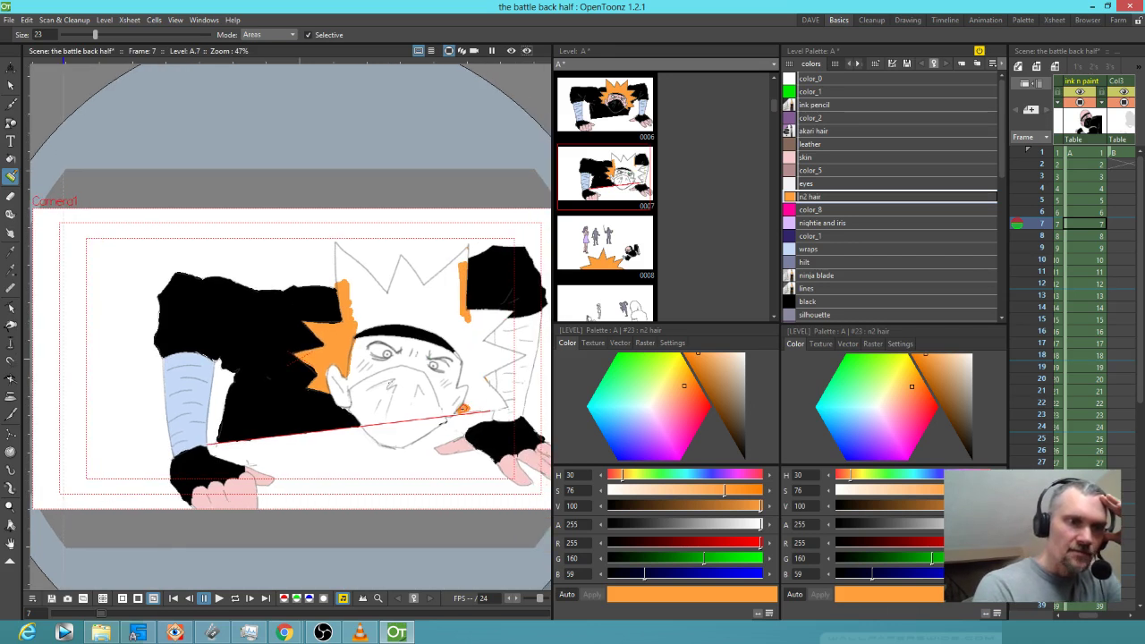
{"action": "left_click_drag", "start_coordinate": [498, 407], "coordinate": [505, 405]}
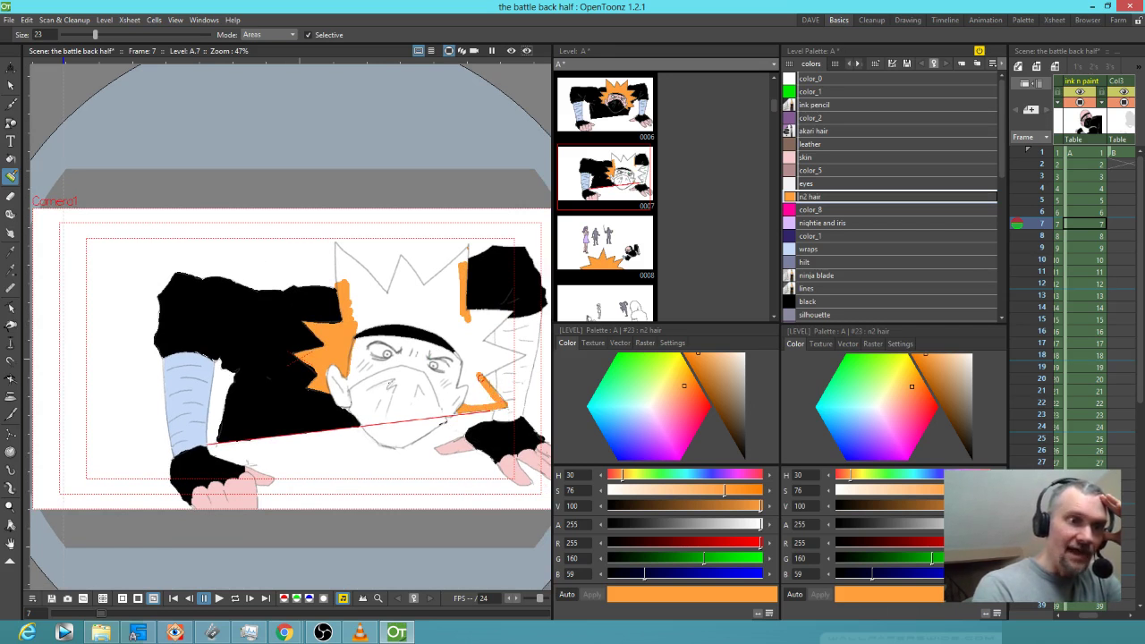
{"action": "key", "text": "f"}
{"action": "left_click", "coordinate": [476, 336]}
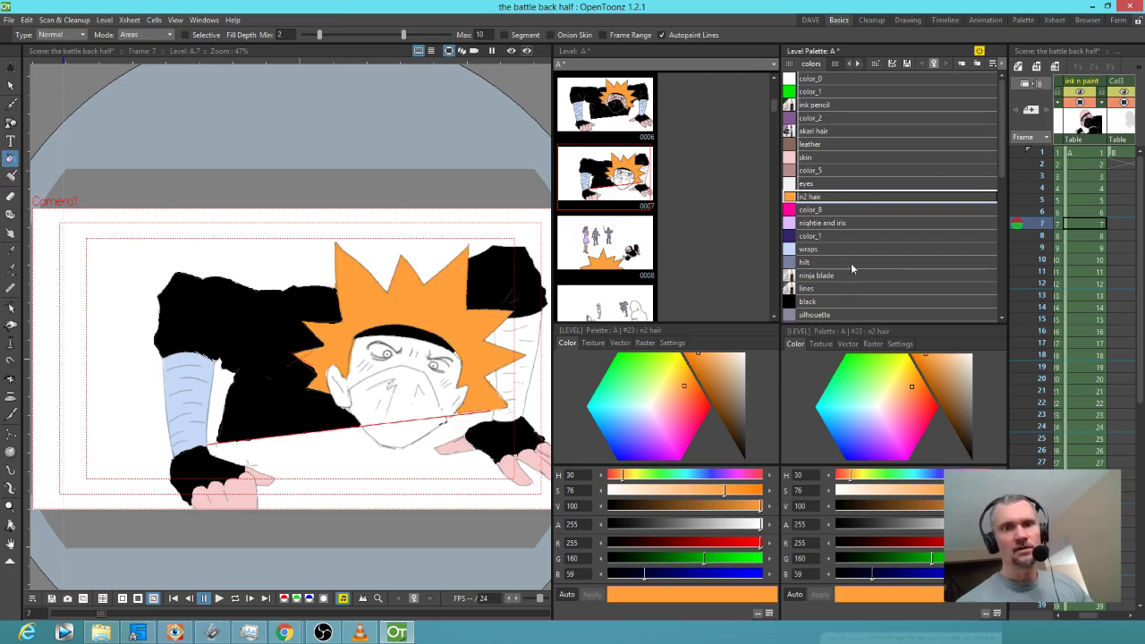
- Look through the level palette and compare the black and ninja costumes colours
{"action": "left_click", "coordinate": [835, 302]}
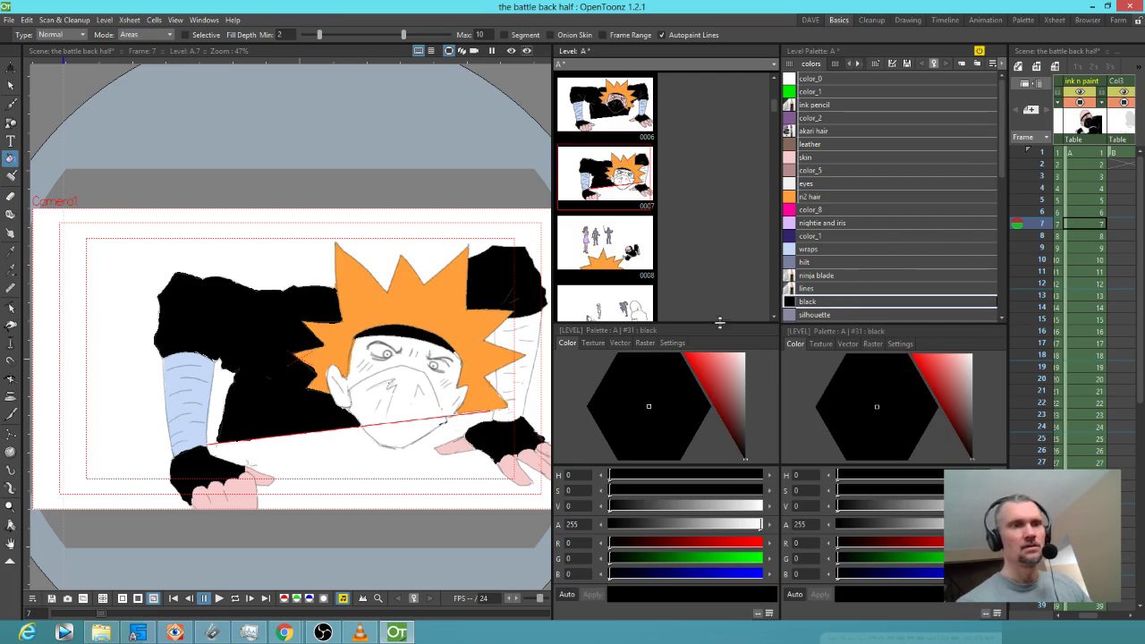
{"action": "scroll", "coordinate": [997, 185], "scroll_direction": "down", "scroll_amount": 5}
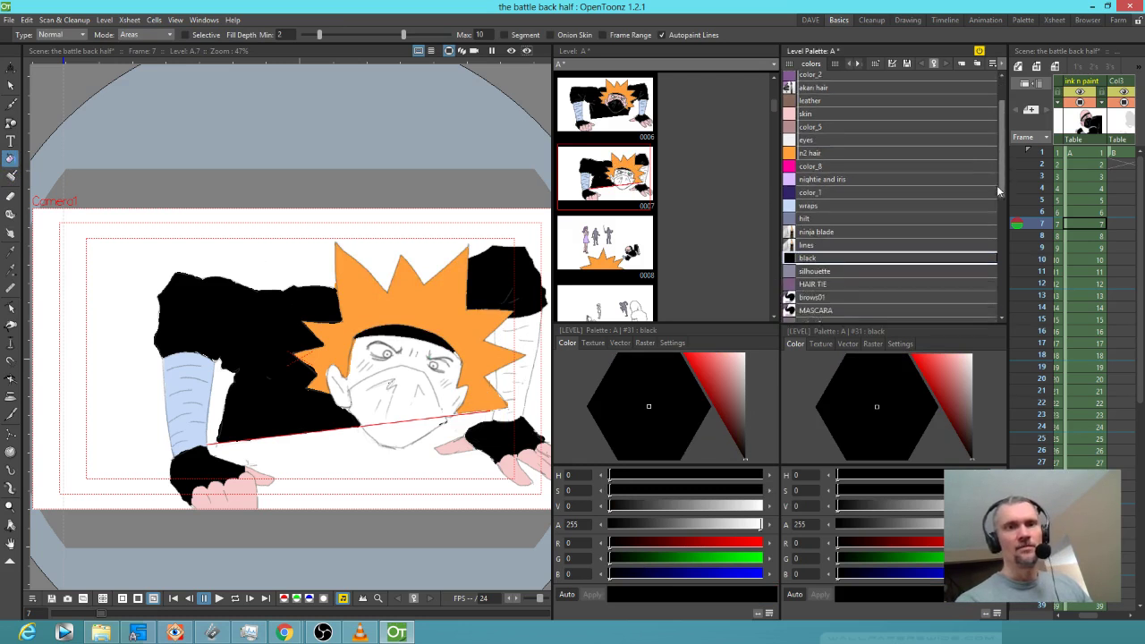
{"action": "scroll", "coordinate": [988, 291], "scroll_direction": "down", "scroll_amount": 1}
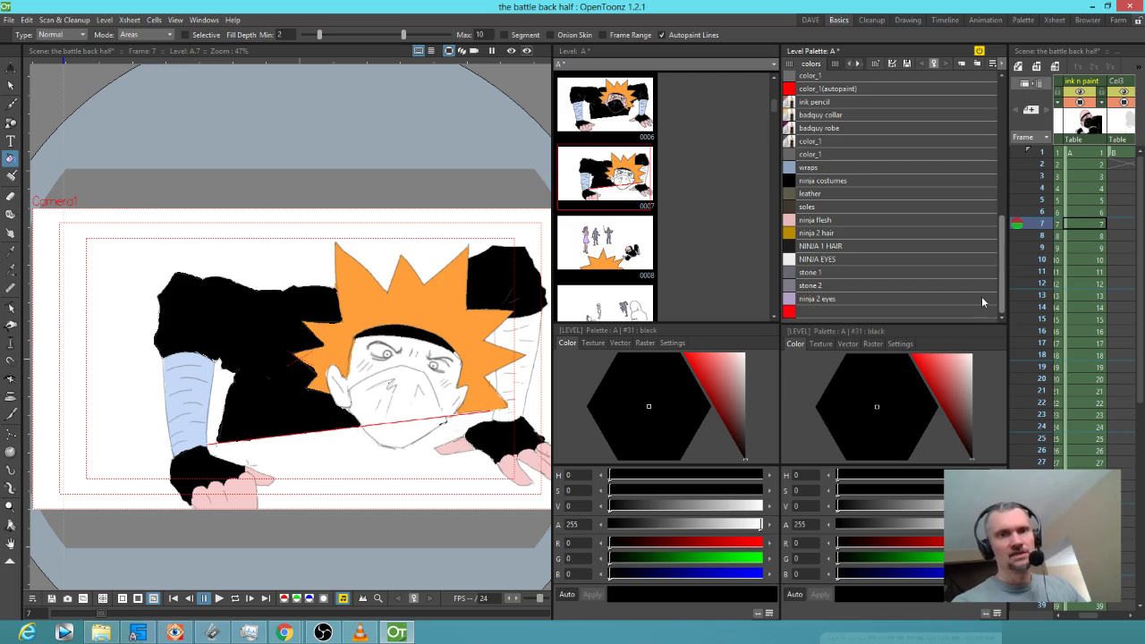
{"action": "scroll", "coordinate": [981, 292], "scroll_direction": "up", "scroll_amount": 3}
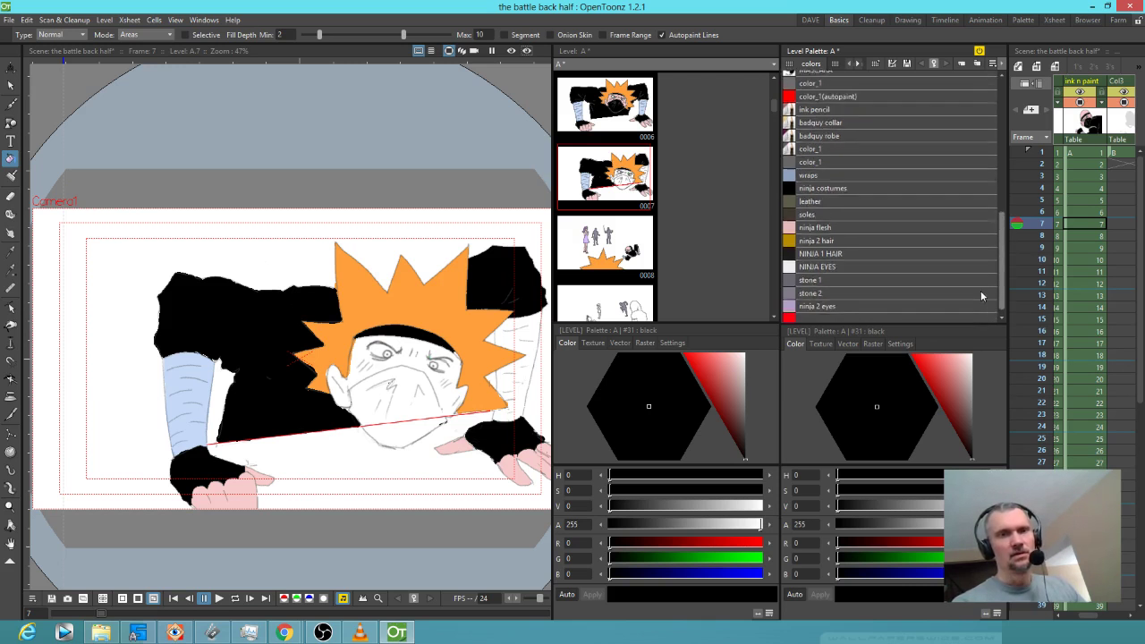
{"action": "scroll", "coordinate": [981, 273], "scroll_direction": "down", "scroll_amount": 2}
{"action": "scroll", "coordinate": [981, 283], "scroll_direction": "up", "scroll_amount": 4}
{"action": "scroll", "coordinate": [994, 254], "scroll_direction": "up", "scroll_amount": 2}
{"action": "left_click", "coordinate": [864, 294]}
{"action": "left_click", "coordinate": [850, 123]}
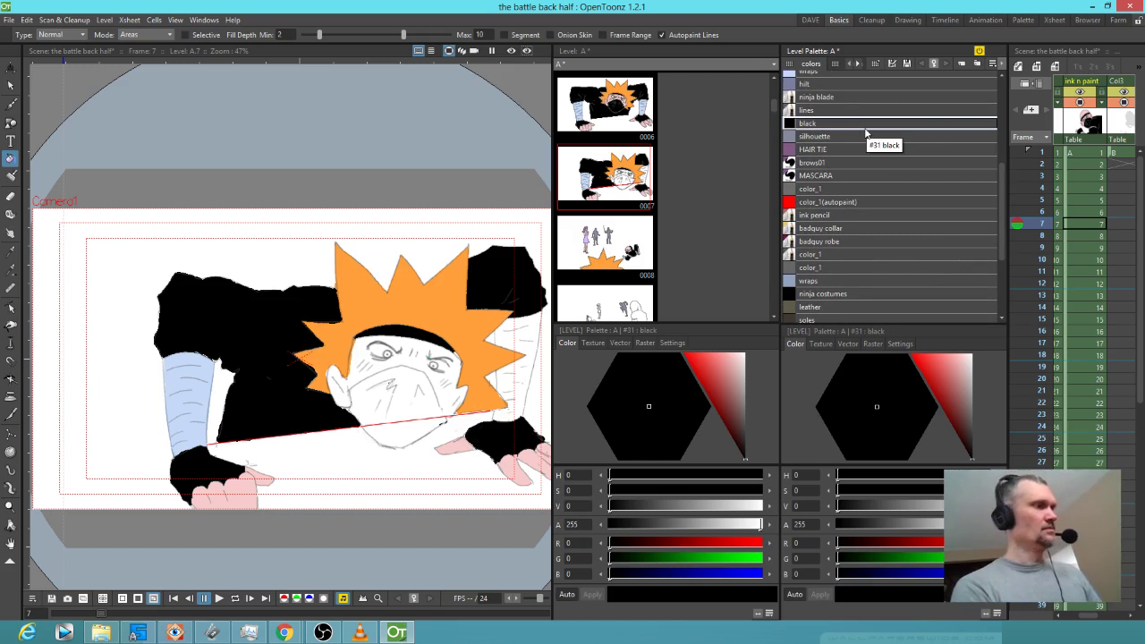
- Sample the black costume areas in frames 7, 1 and 4 to check which palette style each one uses
{"action": "key", "text": "k"}
{"action": "left_click", "coordinate": [293, 315]}
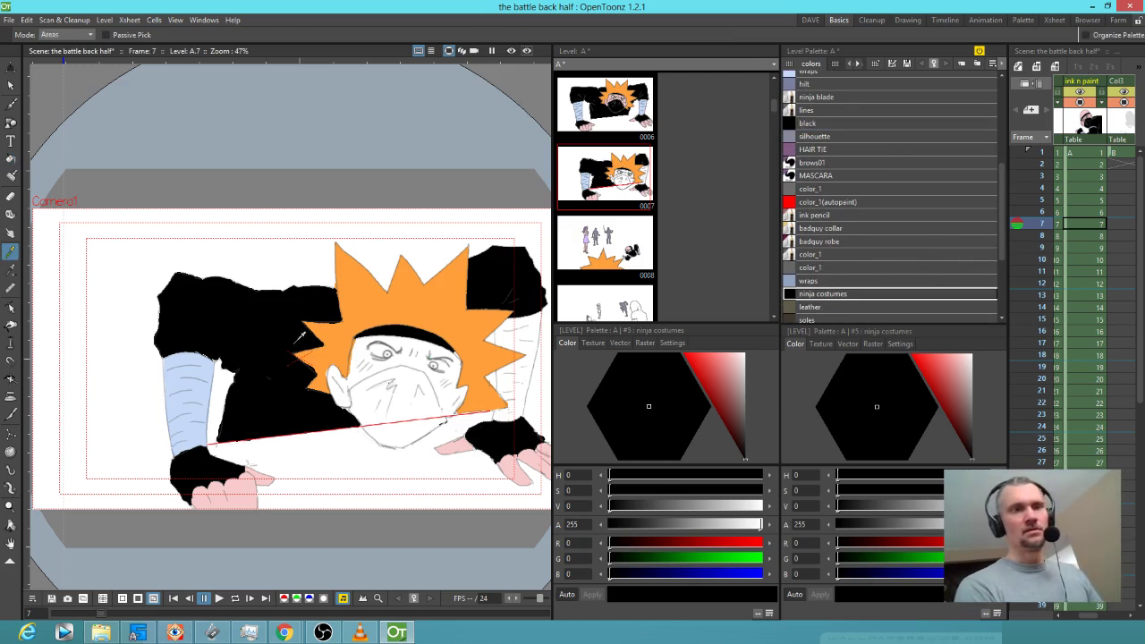
{"action": "left_click", "coordinate": [429, 331]}
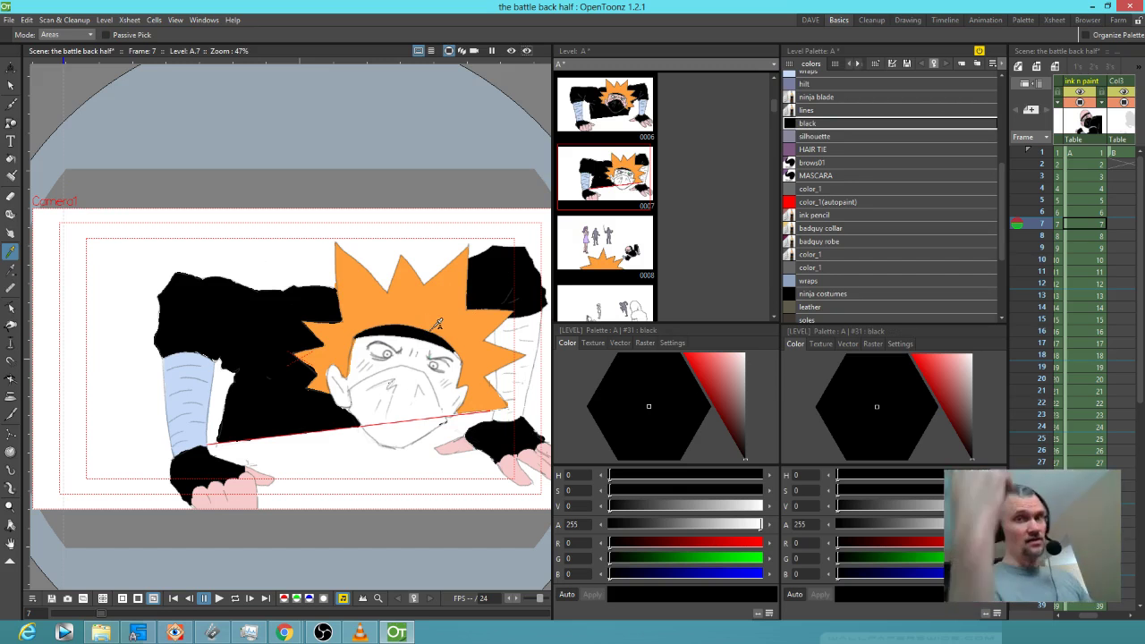
{"action": "left_click", "coordinate": [1043, 150]}
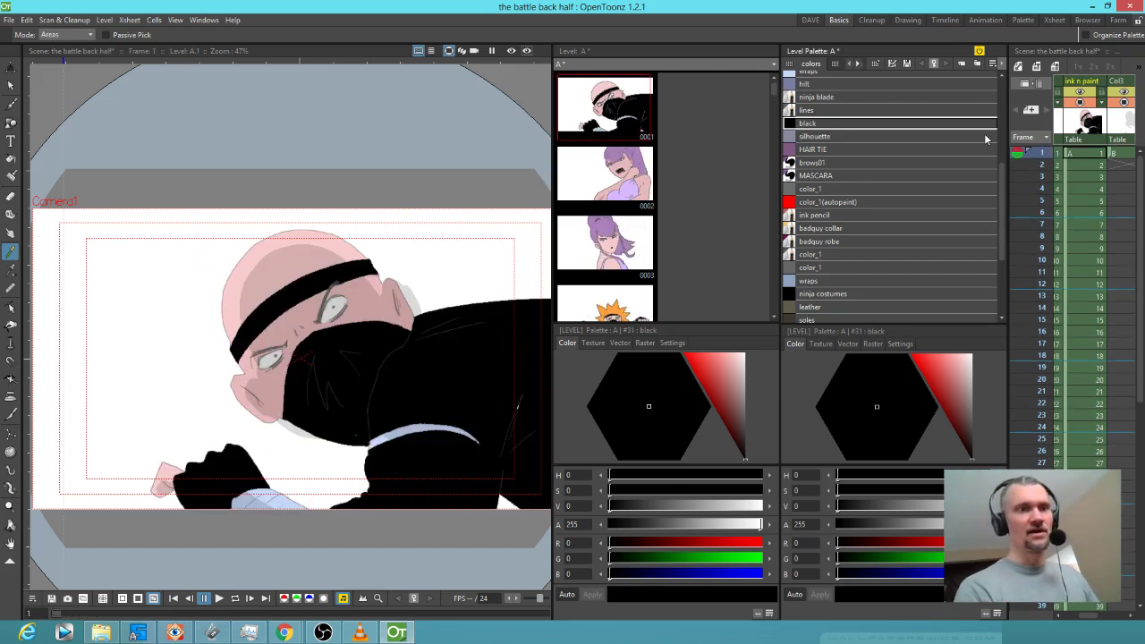
{"action": "left_click", "coordinate": [478, 353]}
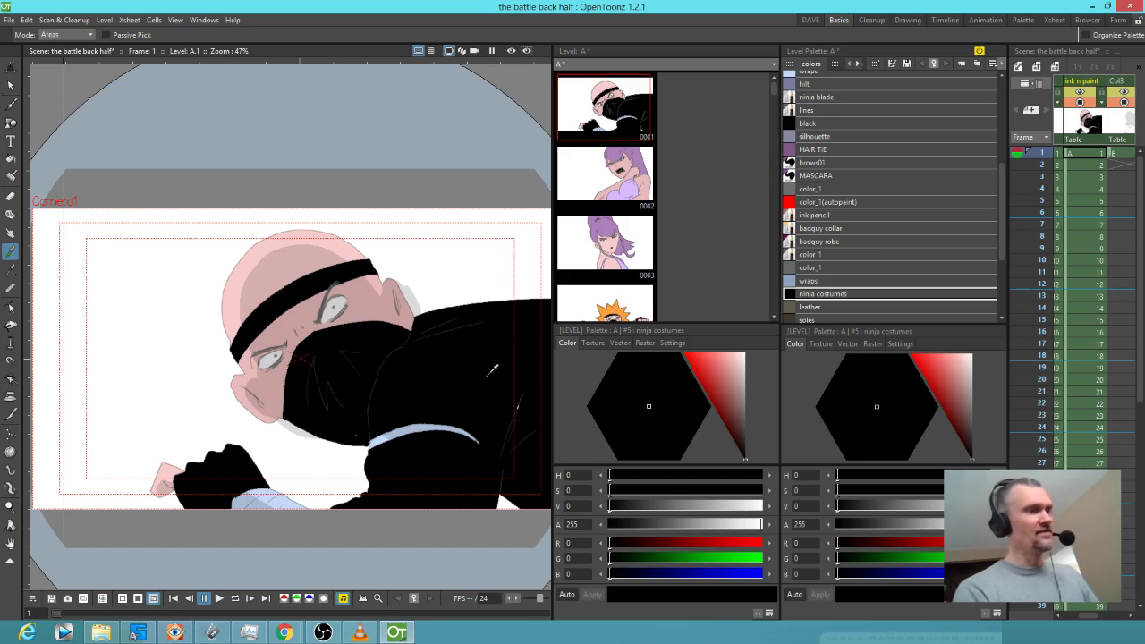
{"action": "key", "text": "."}
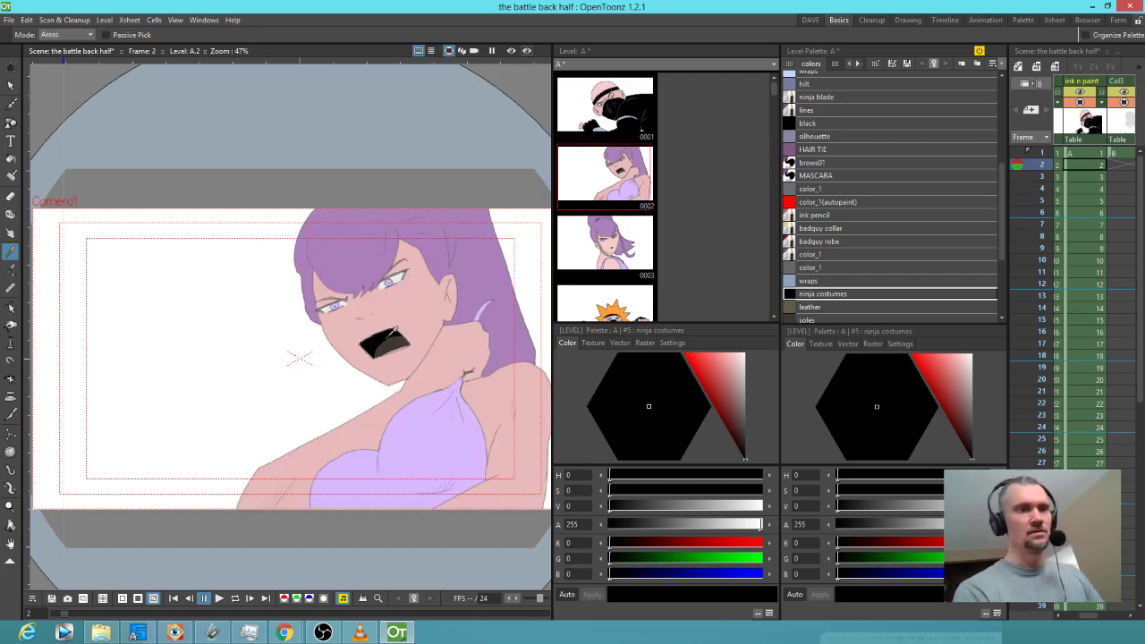
{"action": "key", "text": "."}
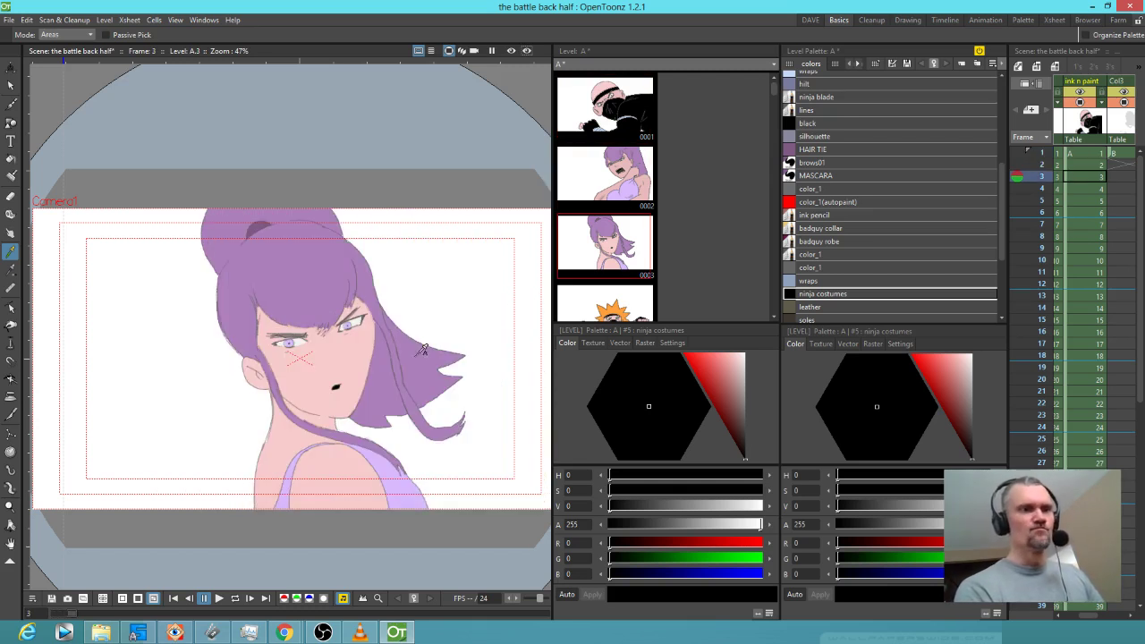
{"action": "key", "text": "."}
{"action": "left_click", "coordinate": [359, 407]}
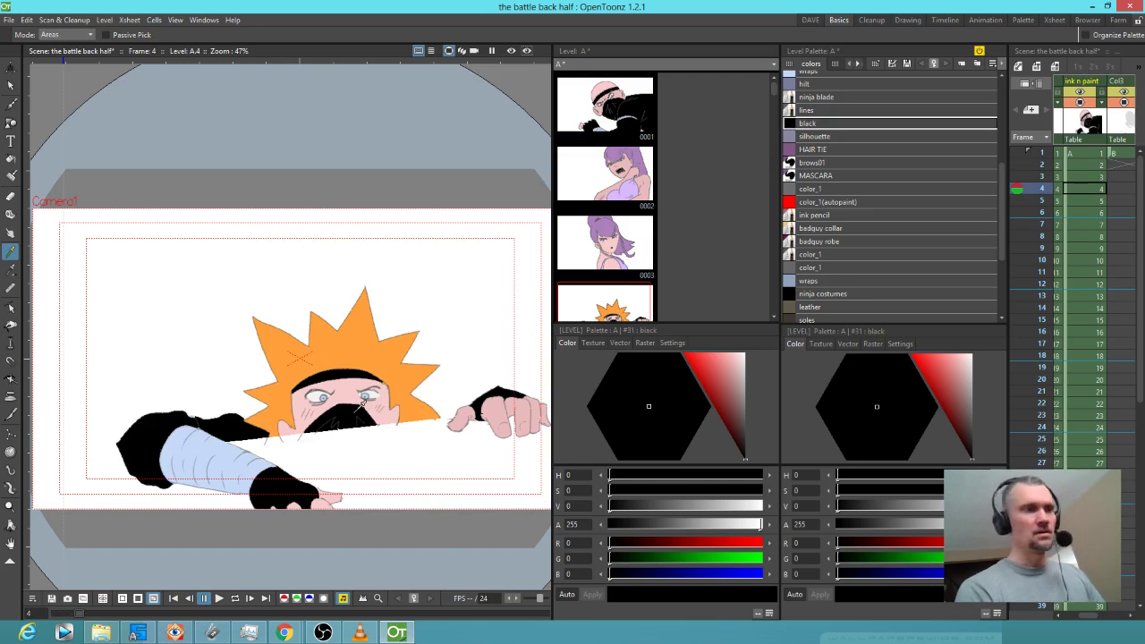
- Try to fill the glove at the right of frame 4 with the ninja costumes colour
{"action": "left_click", "coordinate": [848, 295]}
{"action": "key", "text": "f"}
{"action": "left_click", "coordinate": [510, 378]}
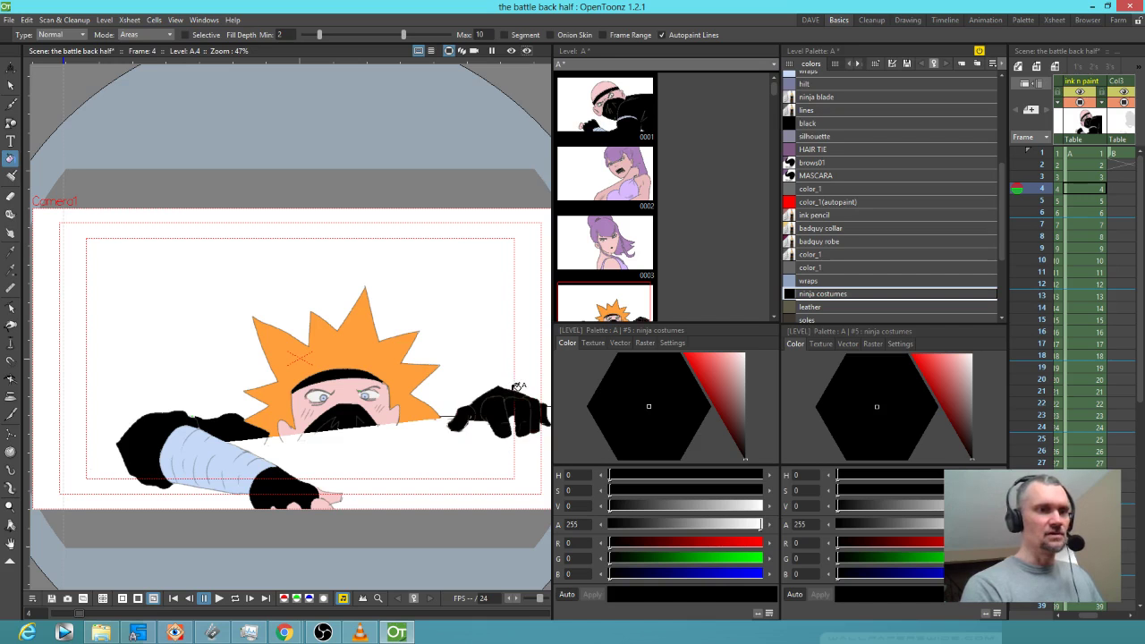
{"action": "key", "text": "ctrl+z"}
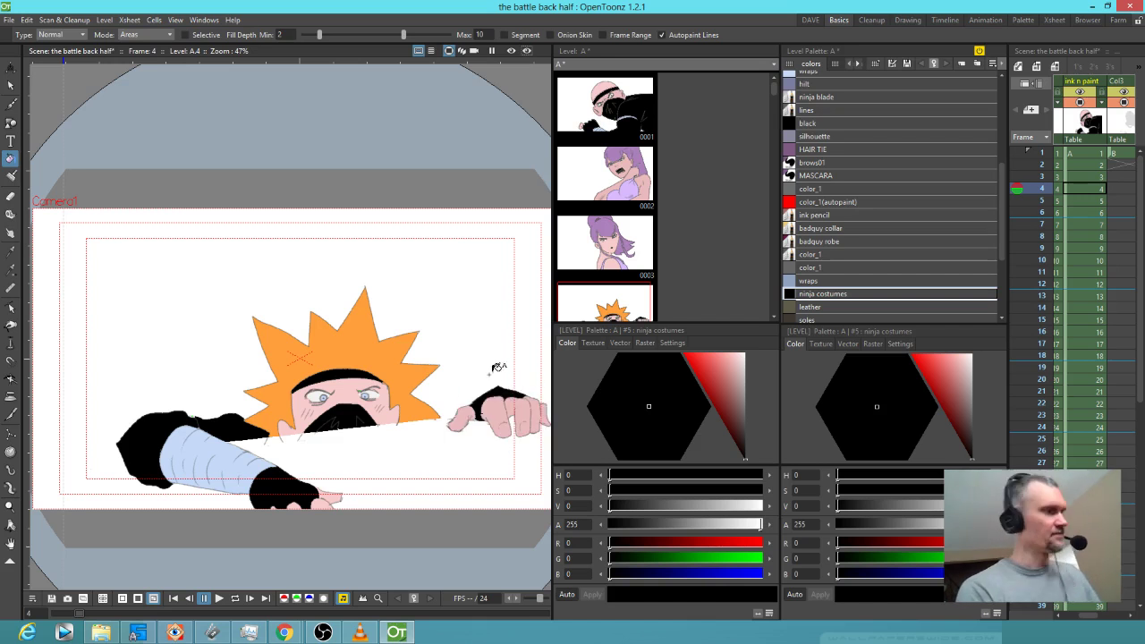
- Test which areas use the black style by temporarily recolouring it blue, checking frames 4 and 1, and undoing the change
{"action": "key", "text": "k"}
{"action": "left_click", "coordinate": [498, 388]}
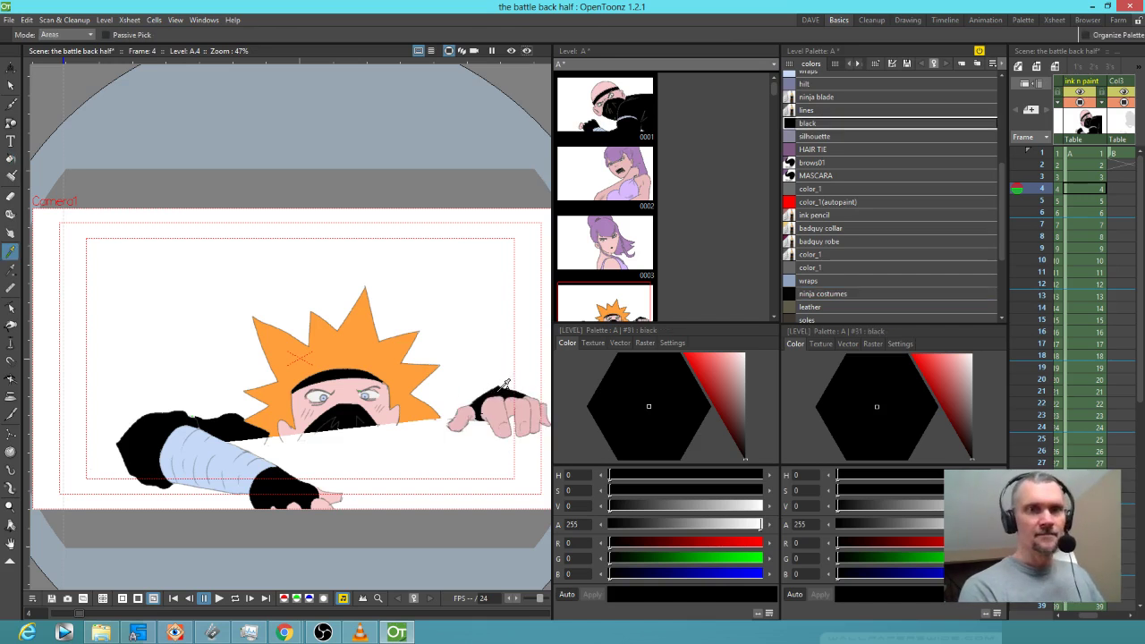
{"action": "left_click_drag", "start_coordinate": [512, 397], "coordinate": [457, 383]}
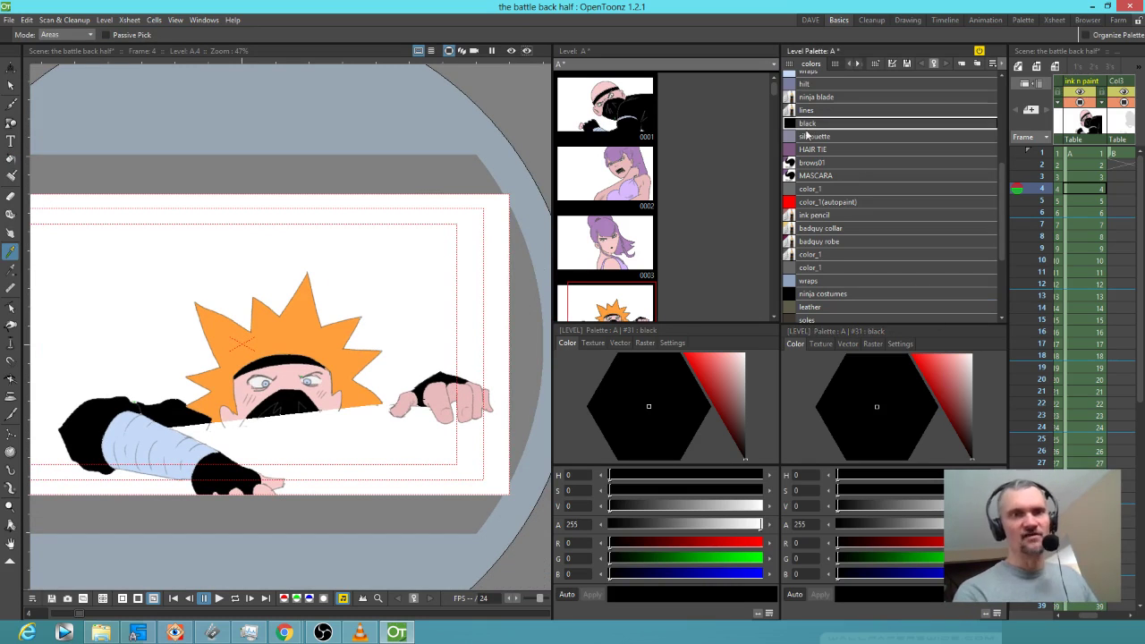
{"action": "left_click", "coordinate": [990, 574]}
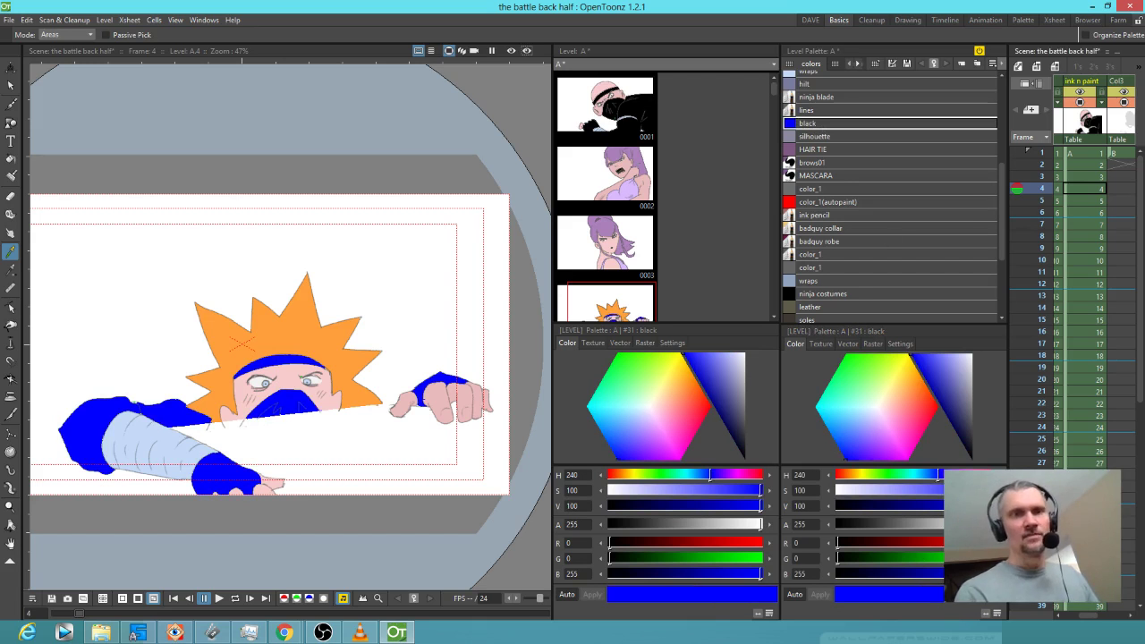
{"action": "left_click_drag", "start_coordinate": [1050, 192], "coordinate": [1044, 153]}
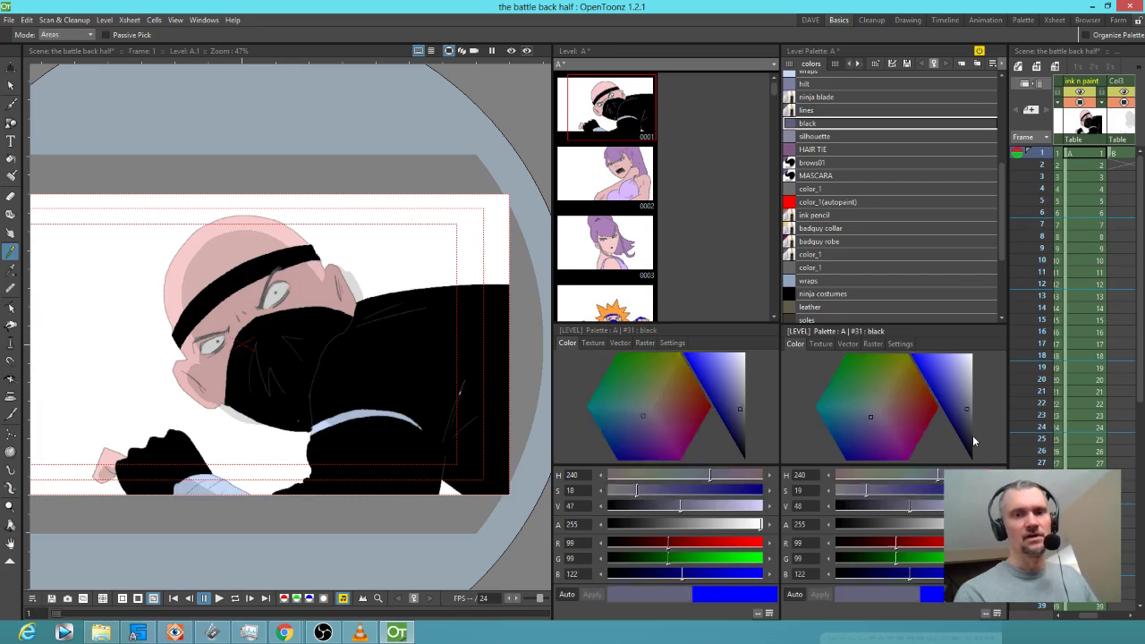
{"action": "key", "text": "ctrl+z"}
- Recolour the ninja costumes style to pure blue with hue 240, saturation 100 and value 100
{"action": "left_click", "coordinate": [824, 294]}
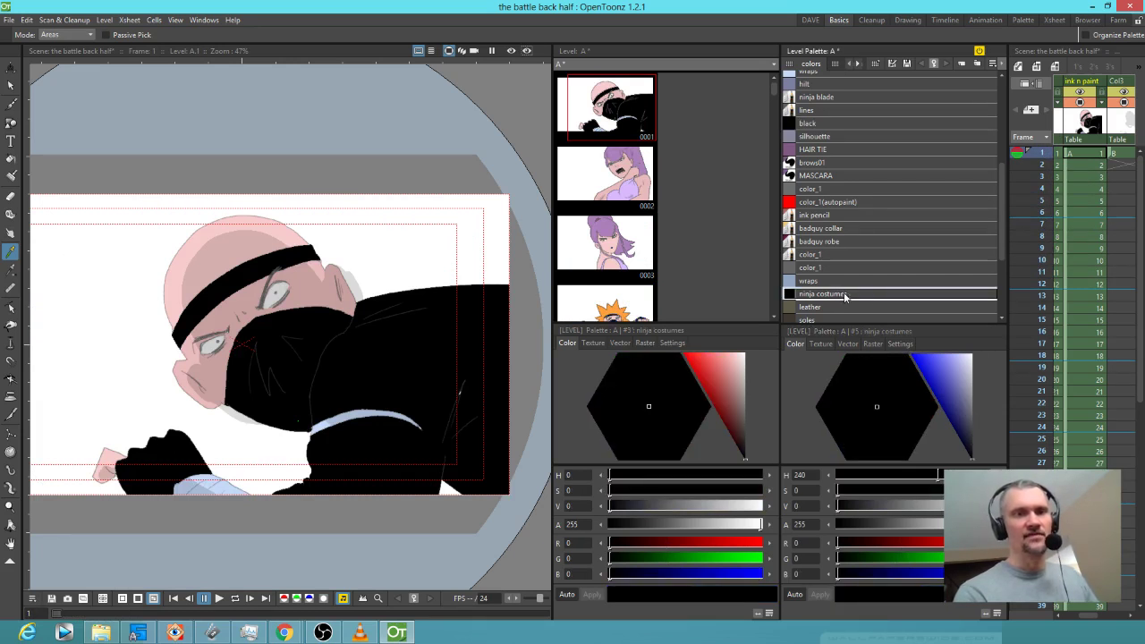
{"action": "left_click", "coordinate": [963, 412]}
{"action": "left_click", "coordinate": [906, 352]}
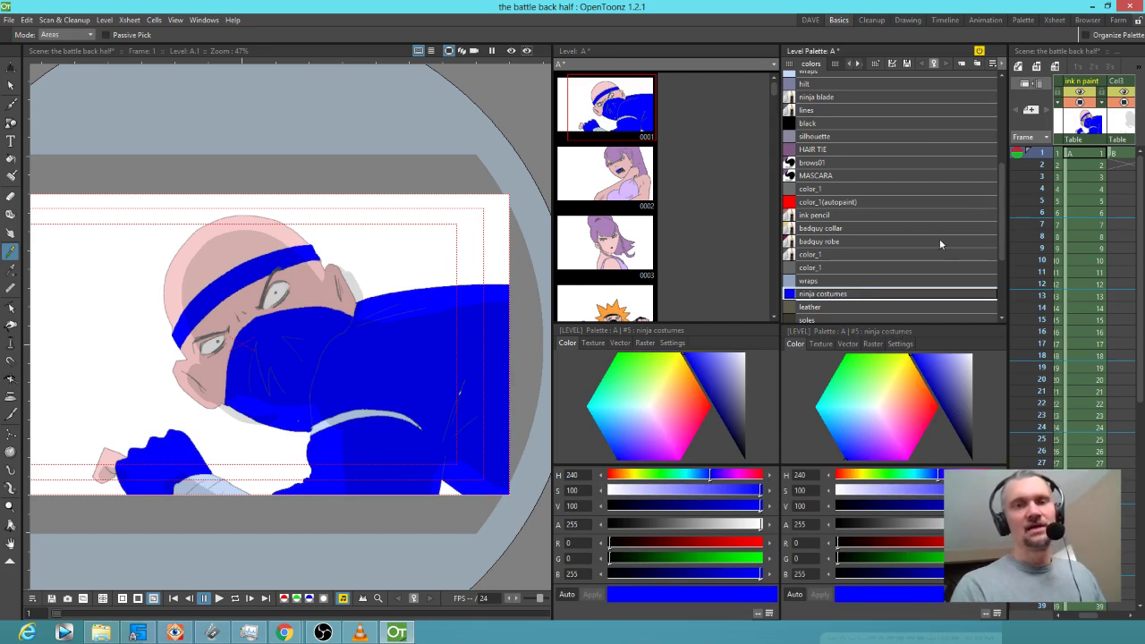
{"action": "left_click", "coordinate": [843, 123]}
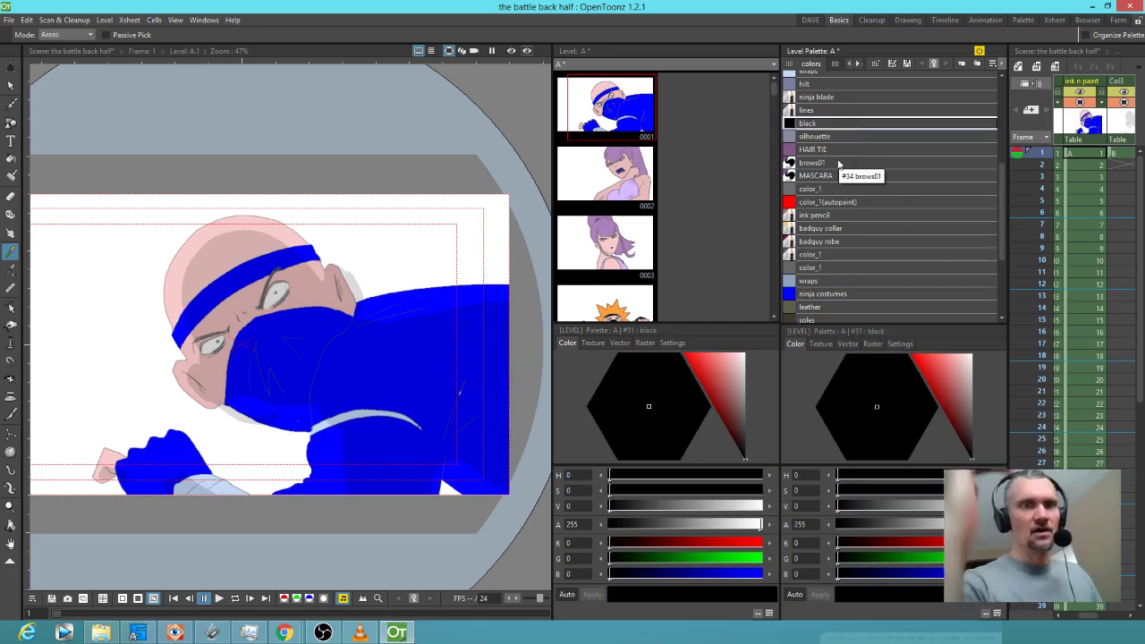
{"action": "left_click", "coordinate": [819, 295]}
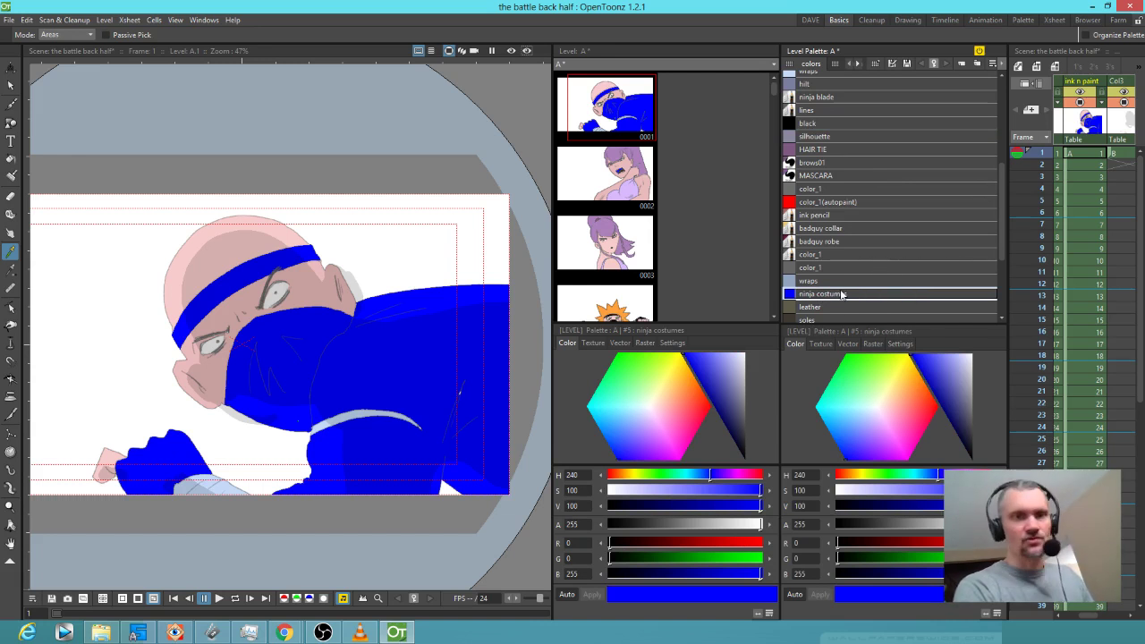
{"action": "key", "text": "Delete"}
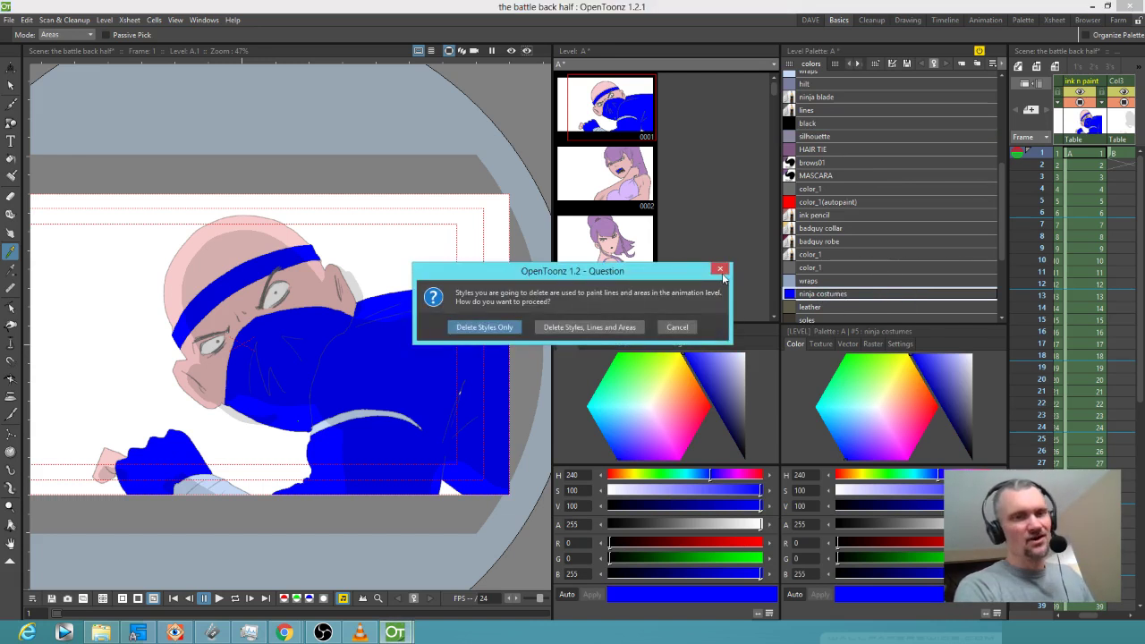
{"action": "left_click", "coordinate": [721, 268]}
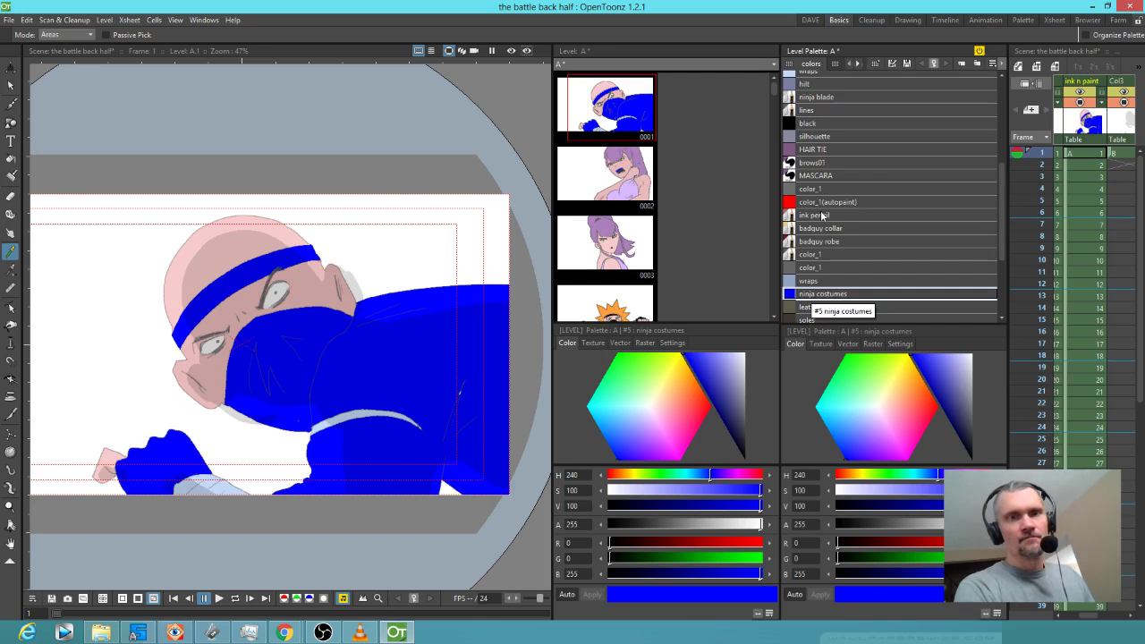
- Fill the headband, mask, clothing and glove of the bald ninja in frame 1 with the black style
{"action": "left_click", "coordinate": [820, 123]}
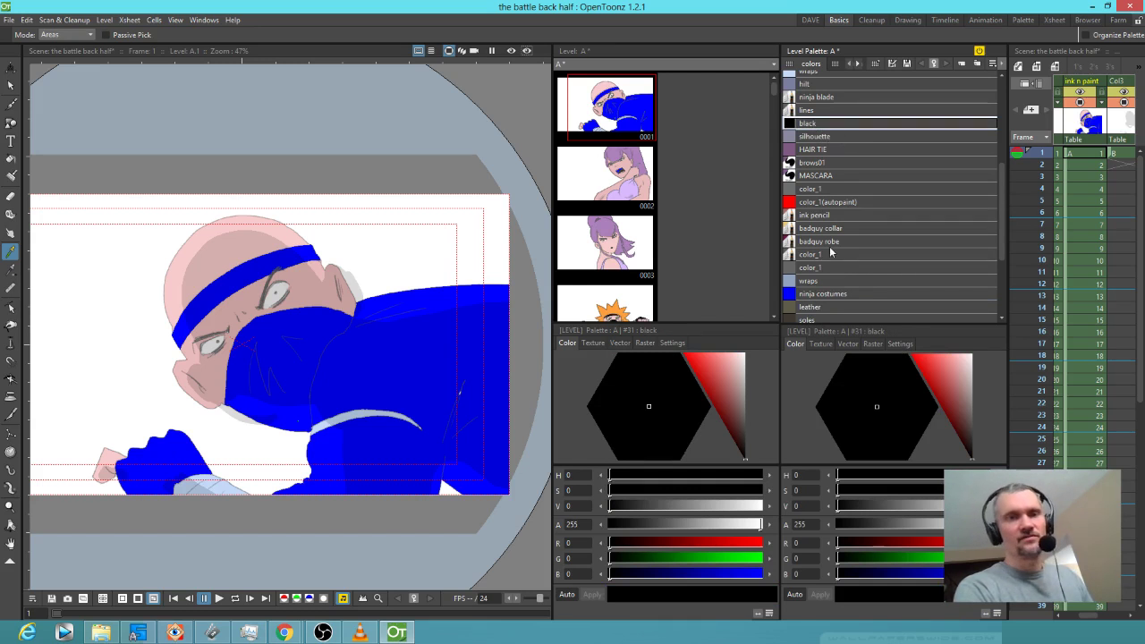
{"action": "left_click", "coordinate": [817, 294]}
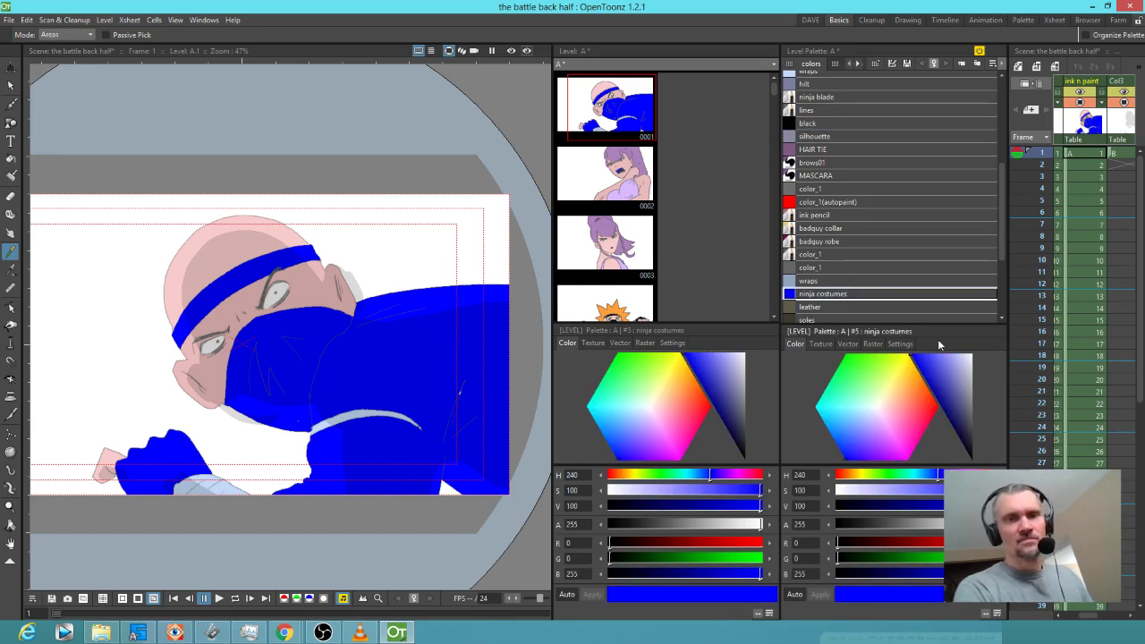
{"action": "left_click", "coordinate": [817, 124]}
{"action": "key", "text": "f"}
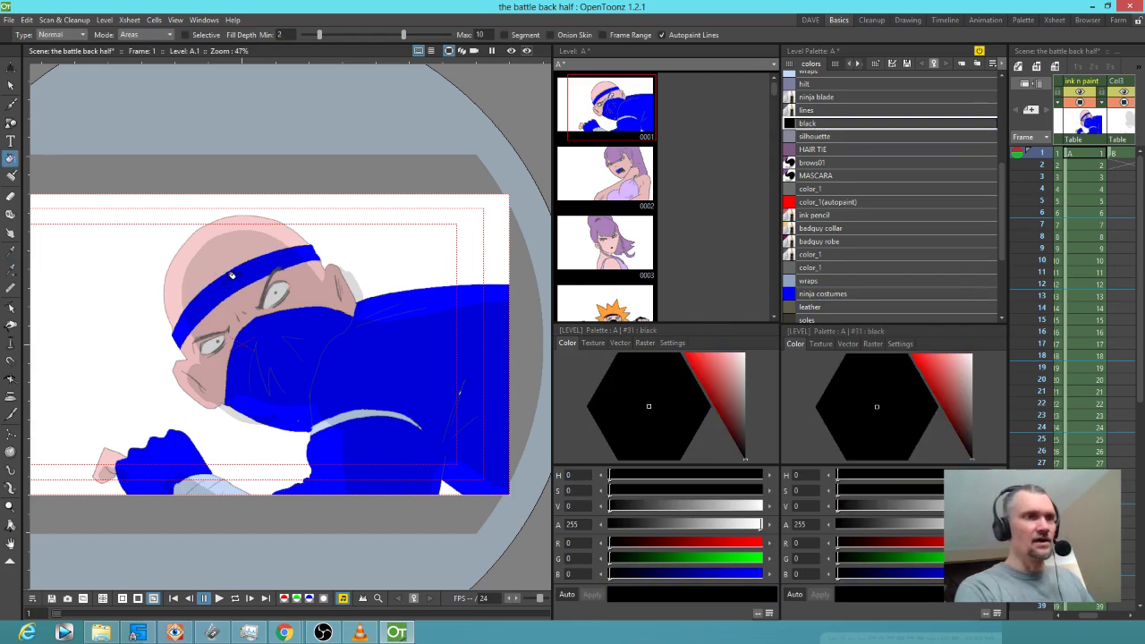
{"action": "left_click", "coordinate": [233, 278]}
{"action": "left_click", "coordinate": [336, 322]}
{"action": "left_click", "coordinate": [405, 326]}
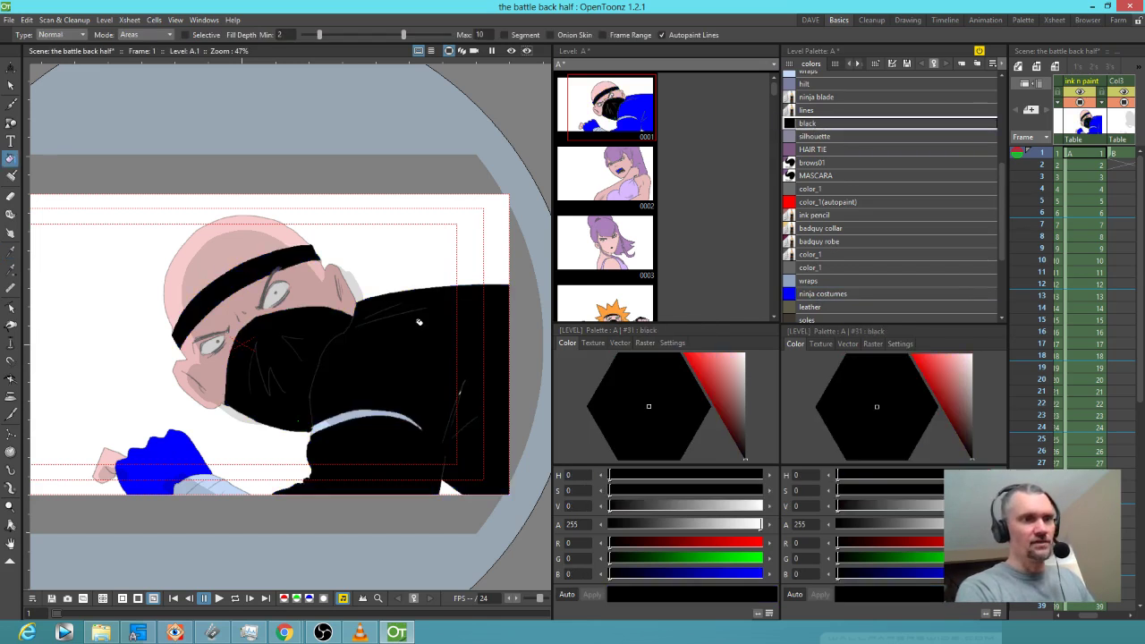
{"action": "left_click", "coordinate": [165, 458]}
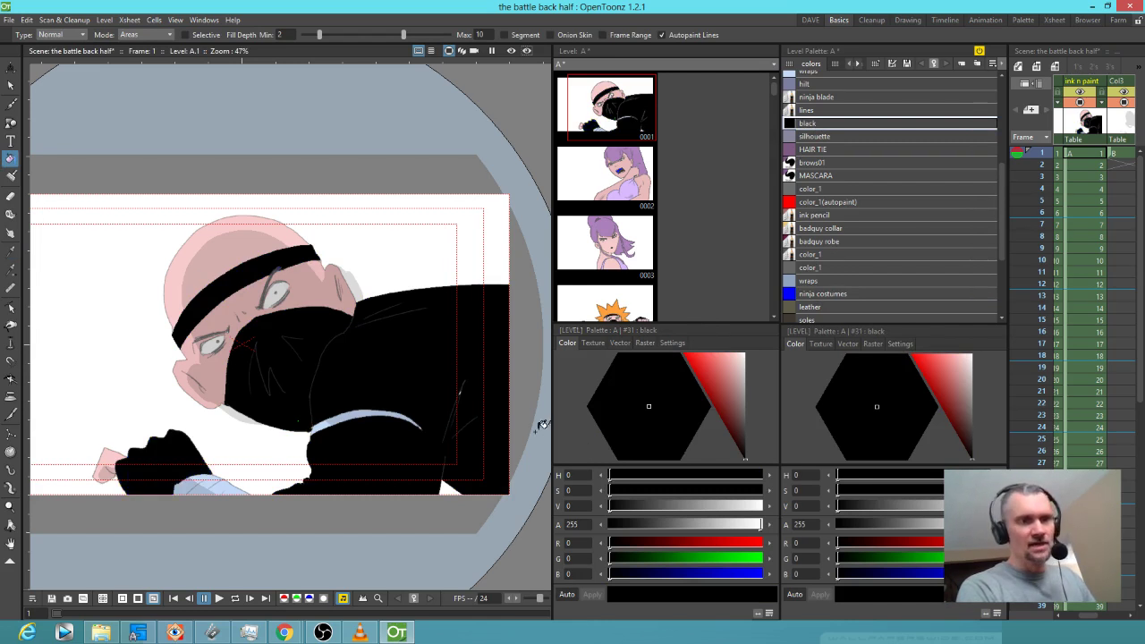
{"action": "key", "text": "j"}
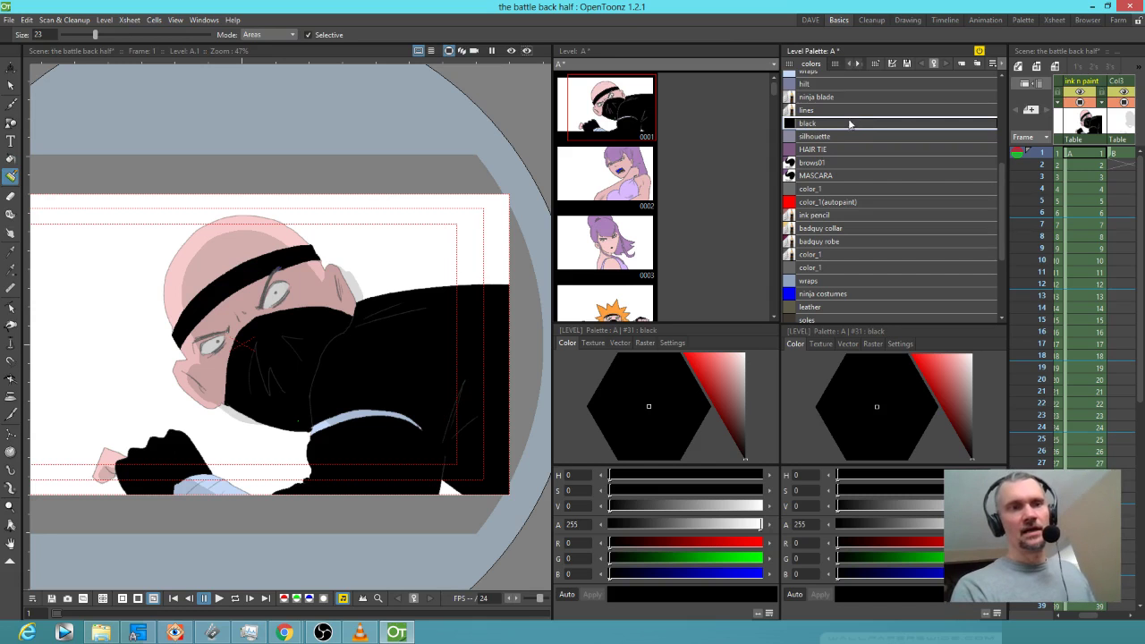
- Look through the level palette and check the ninja costumes style's colour settings
{"action": "left_click_drag", "start_coordinate": [864, 578], "coordinate": [819, 577]}
{"action": "mouse_move", "coordinate": [1044, 154]}
{"action": "left_mouse_down"}
{"action": "mouse_move", "coordinate": [1043, 237]}
{"action": "mouse_move", "coordinate": [1032, 154]}
{"action": "left_mouse_up"}
{"action": "left_click", "coordinate": [1096, 155]}
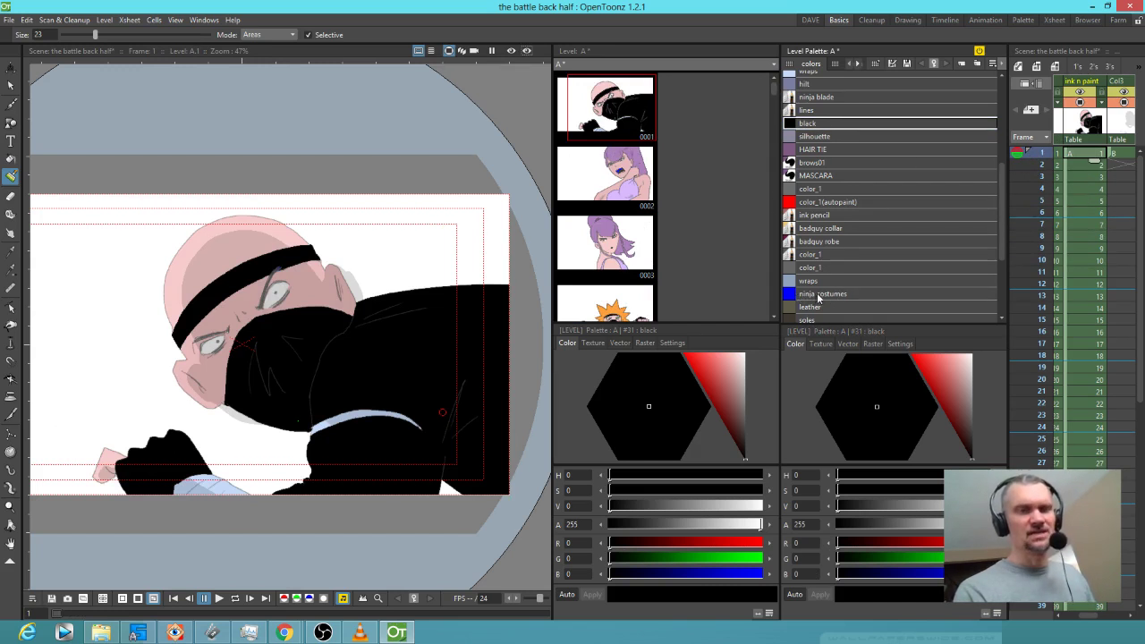
{"action": "left_click_drag", "start_coordinate": [1005, 235], "coordinate": [1040, 124]}
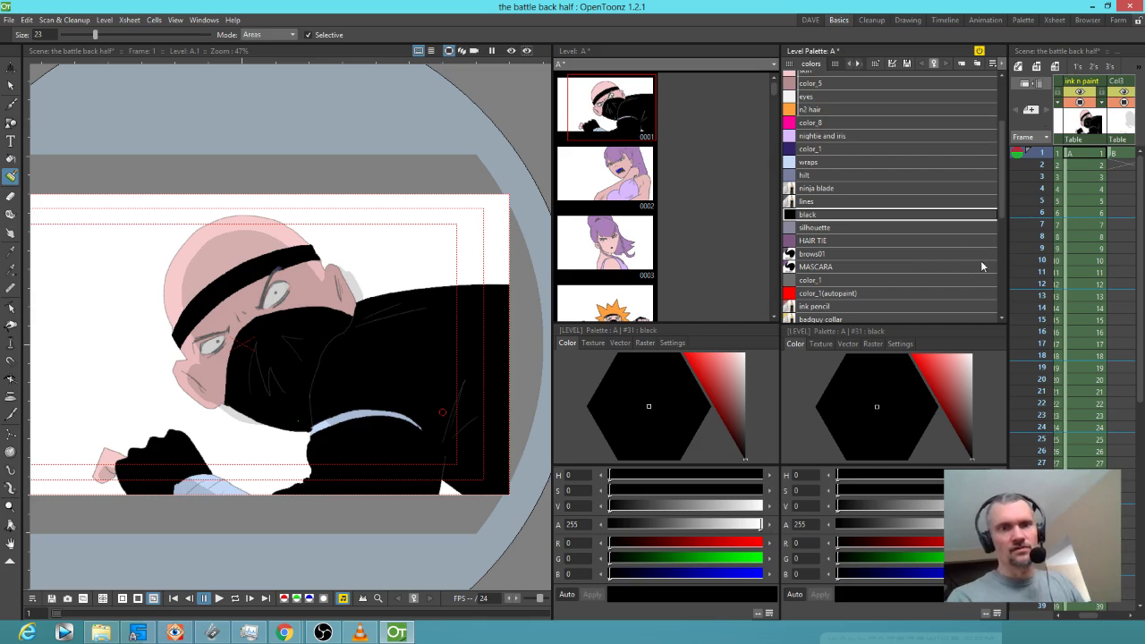
{"action": "left_click_drag", "start_coordinate": [1002, 202], "coordinate": [1007, 132]}
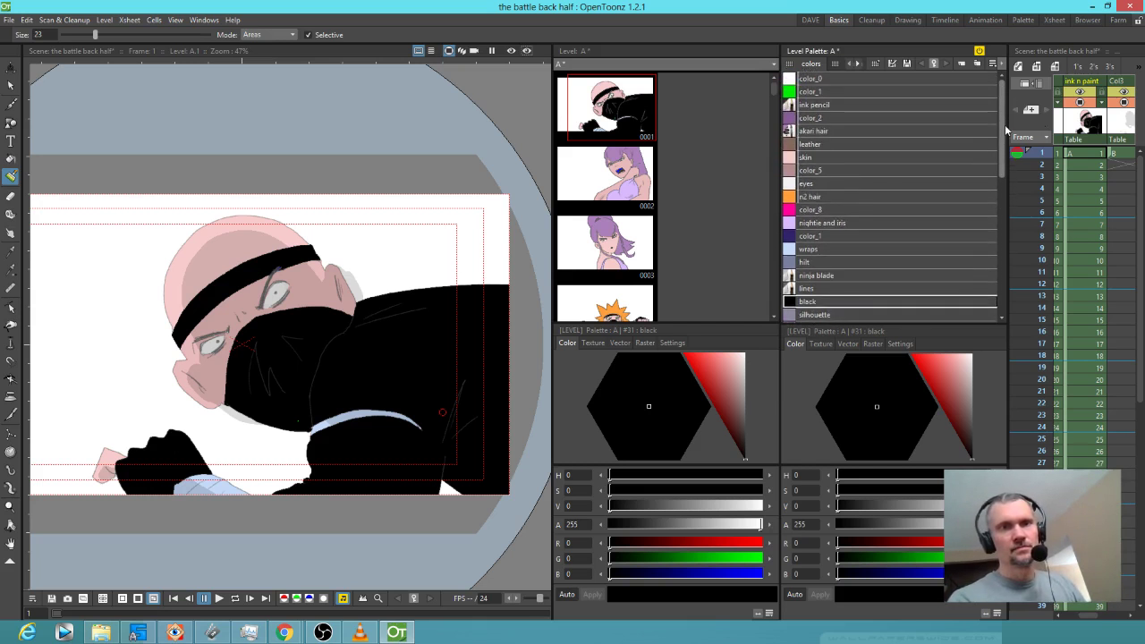
{"action": "left_click_drag", "start_coordinate": [1006, 132], "coordinate": [1006, 248]}
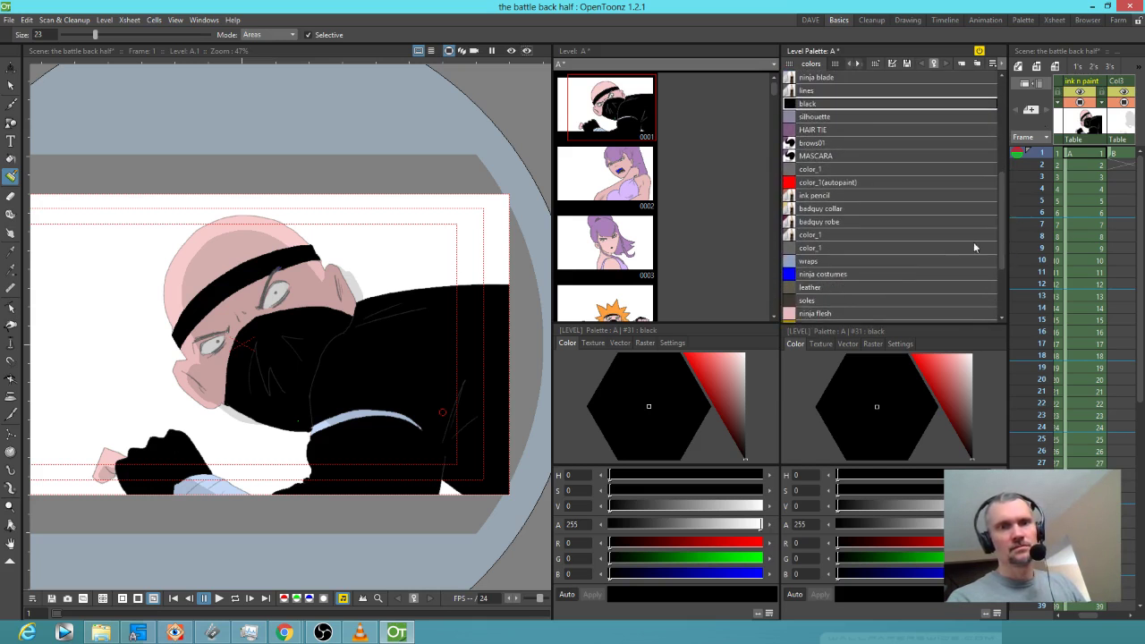
{"action": "left_click", "coordinate": [913, 275]}
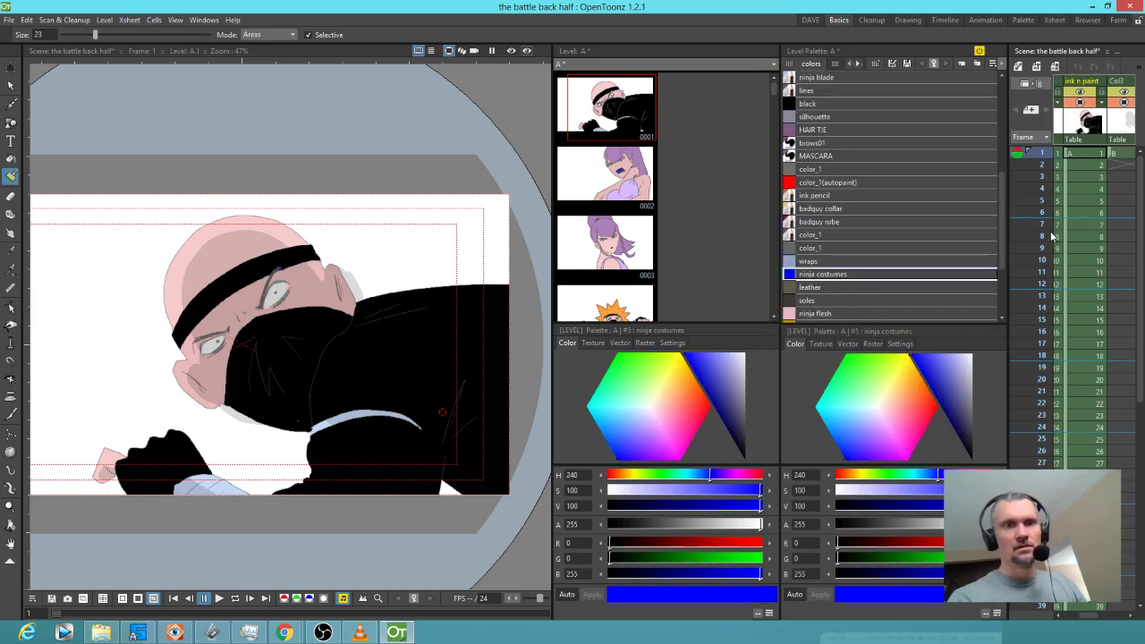
- Fill the blue area inside the woman's open mouth in frame 2 with the black style
{"action": "left_click", "coordinate": [844, 105]}
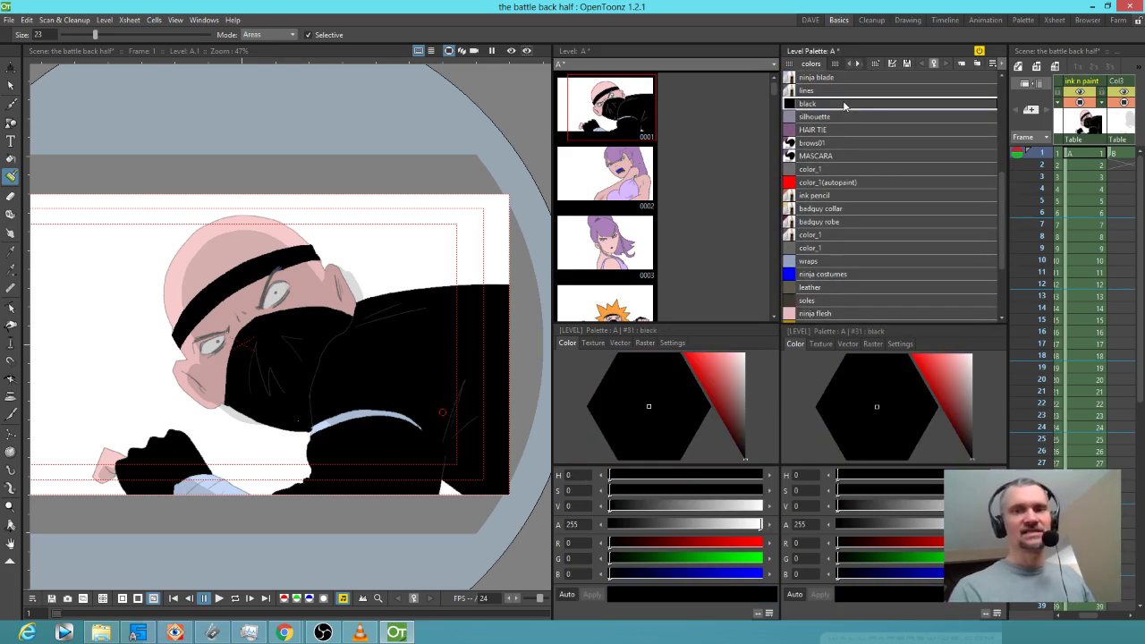
{"action": "left_click", "coordinate": [1041, 165]}
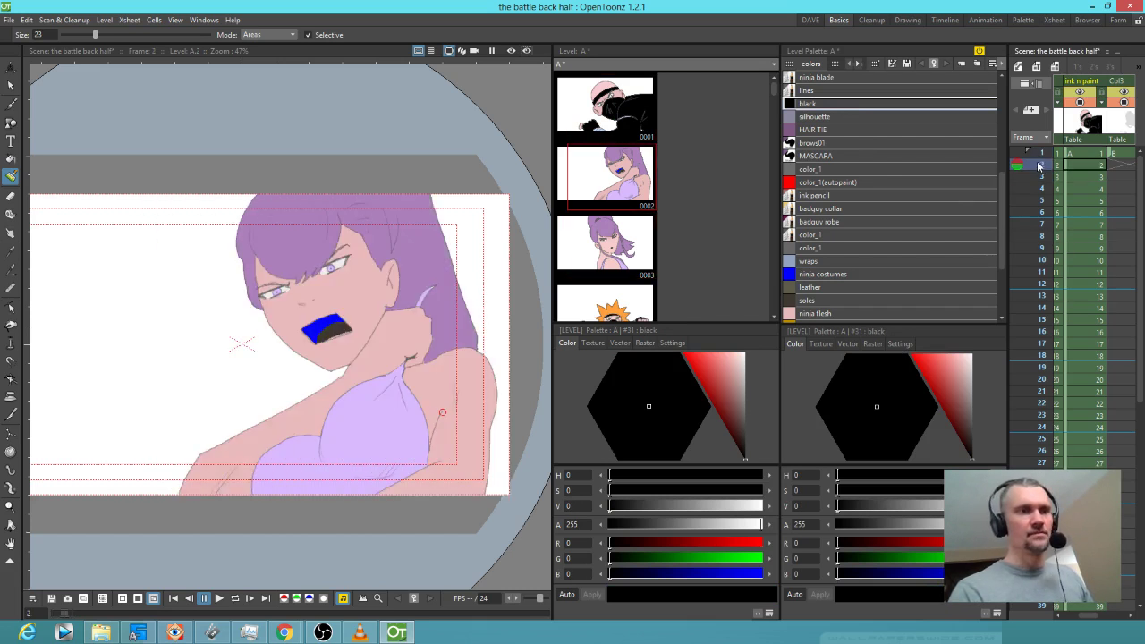
{"action": "key", "text": "f"}
{"action": "left_click", "coordinate": [327, 317]}
- Check the following frames for blue areas and fill the blue costume in frame 7 with the black style
{"action": "key", "text": "."}
{"action": "key", "text": "."}
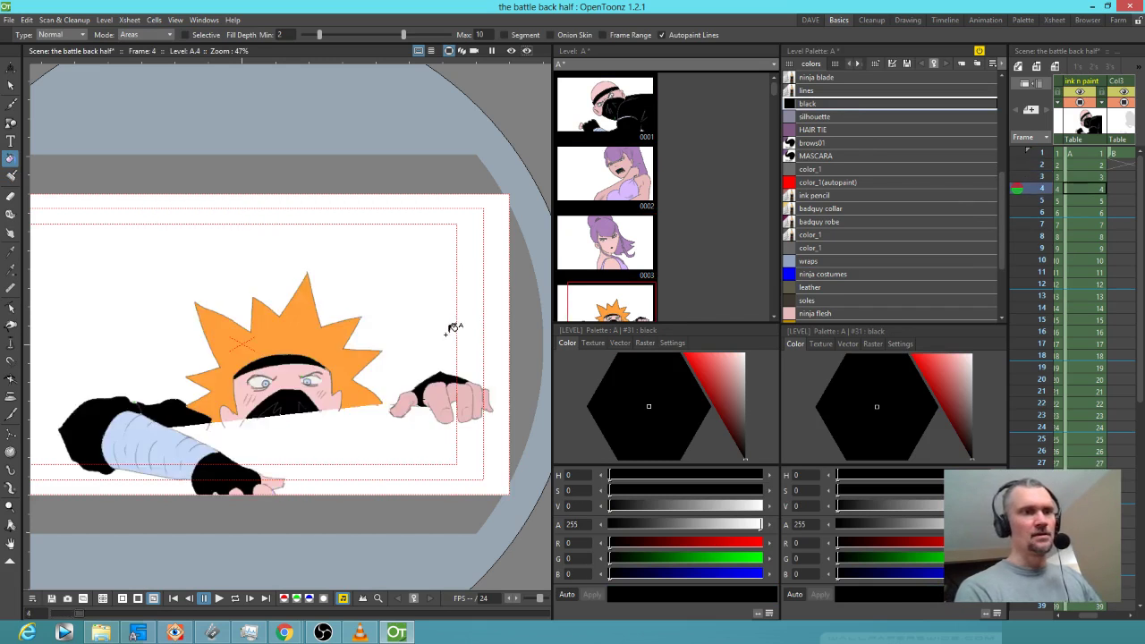
{"action": "key", "text": "period"}
{"action": "key", "text": "period"}
{"action": "key", "text": "period"}
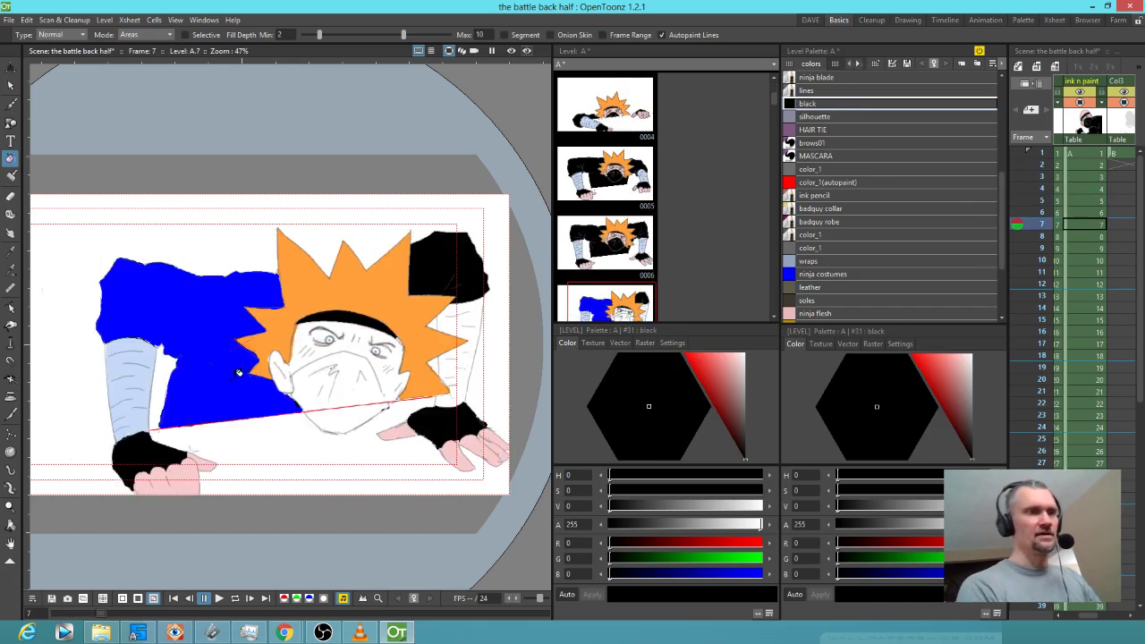
{"action": "left_click", "coordinate": [239, 372]}
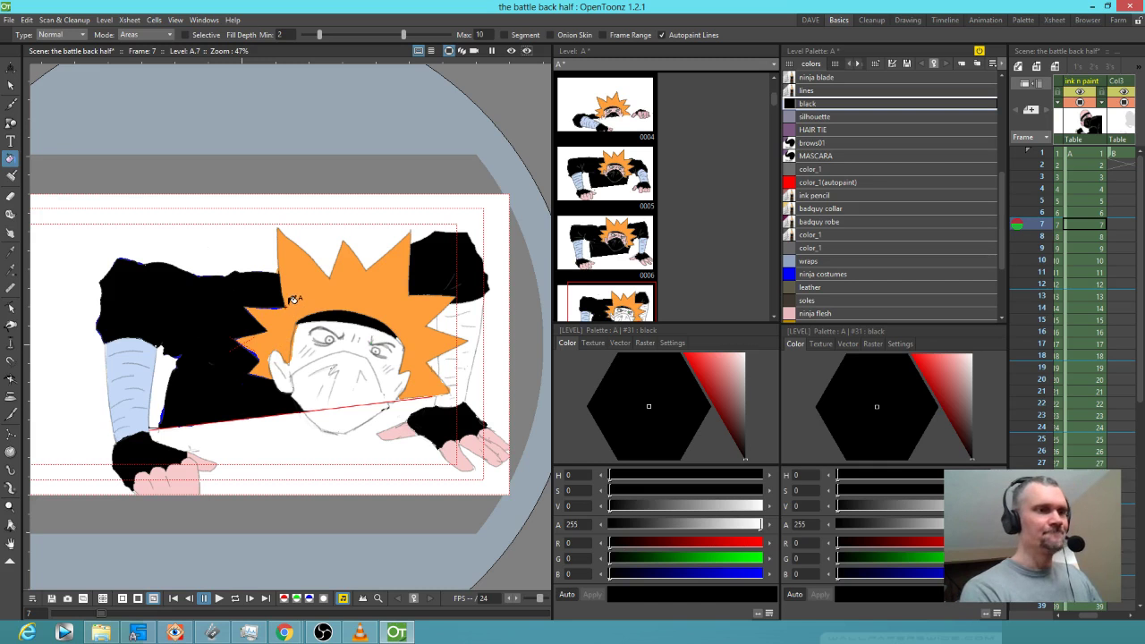
- Erase the jagged costume edge between the ninja's hair and arm in frame 7, and refill the costume area with the black style
{"action": "key", "text": "a"}
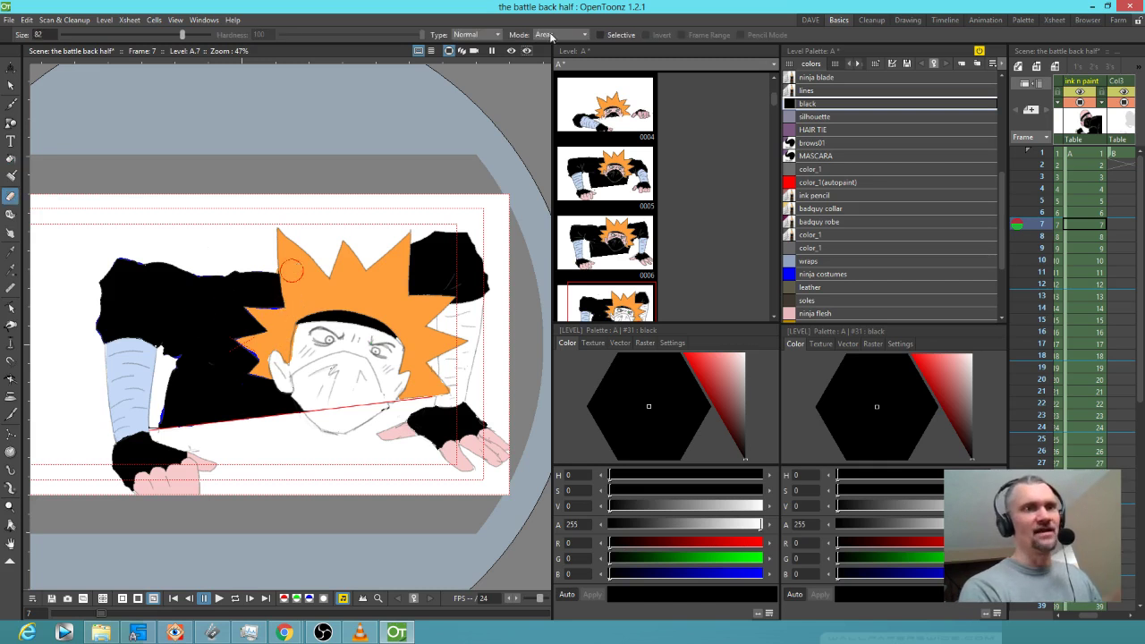
{"action": "mouse_move", "coordinate": [291, 302]}
{"action": "left_mouse_down"}
{"action": "mouse_move", "coordinate": [252, 305]}
{"action": "mouse_move", "coordinate": [264, 326]}
{"action": "mouse_move", "coordinate": [241, 337]}
{"action": "mouse_move", "coordinate": [251, 372]}
{"action": "mouse_move", "coordinate": [223, 371]}
{"action": "mouse_move", "coordinate": [184, 340]}
{"action": "mouse_move", "coordinate": [167, 416]}
{"action": "mouse_move", "coordinate": [193, 374]}
{"action": "left_mouse_up"}
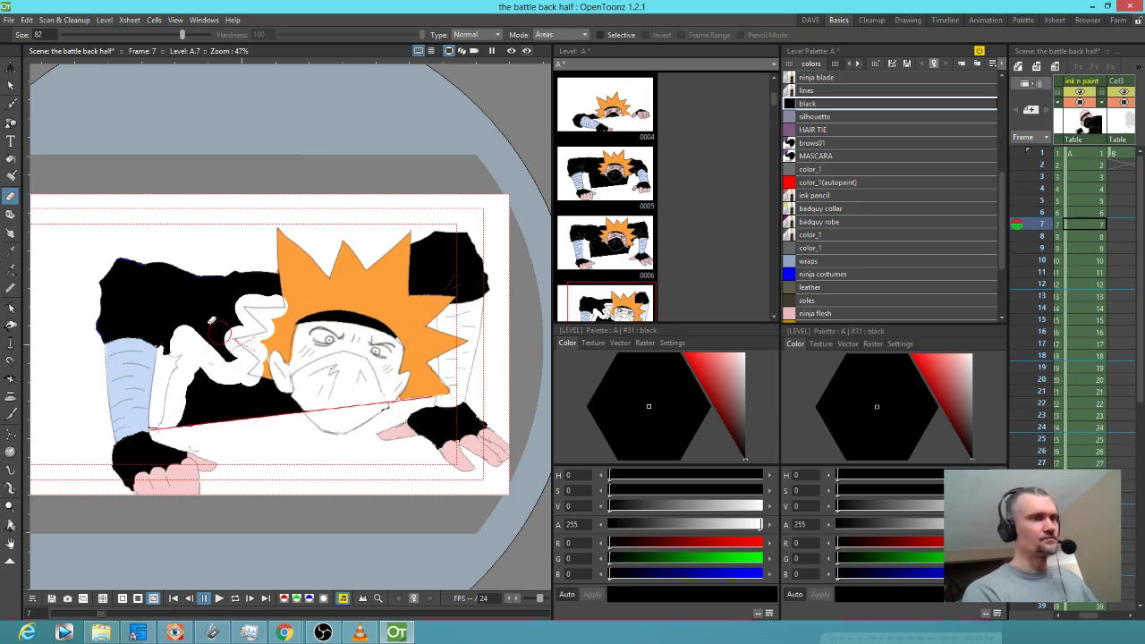
{"action": "key", "text": "b"}
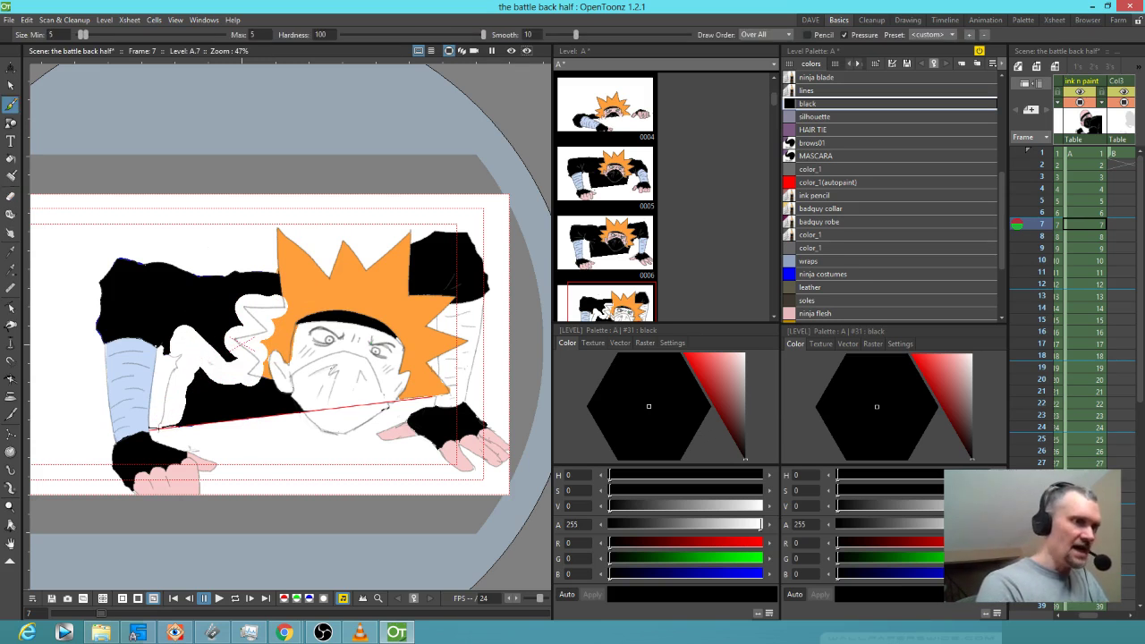
{"action": "key", "text": "f"}
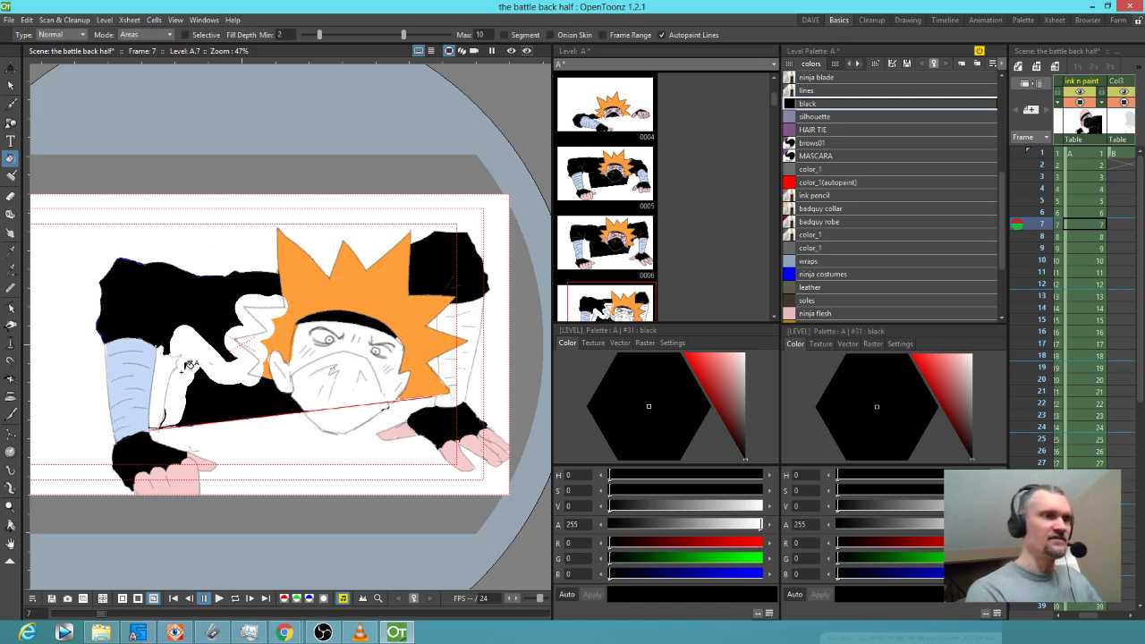
{"action": "left_click", "coordinate": [200, 356]}
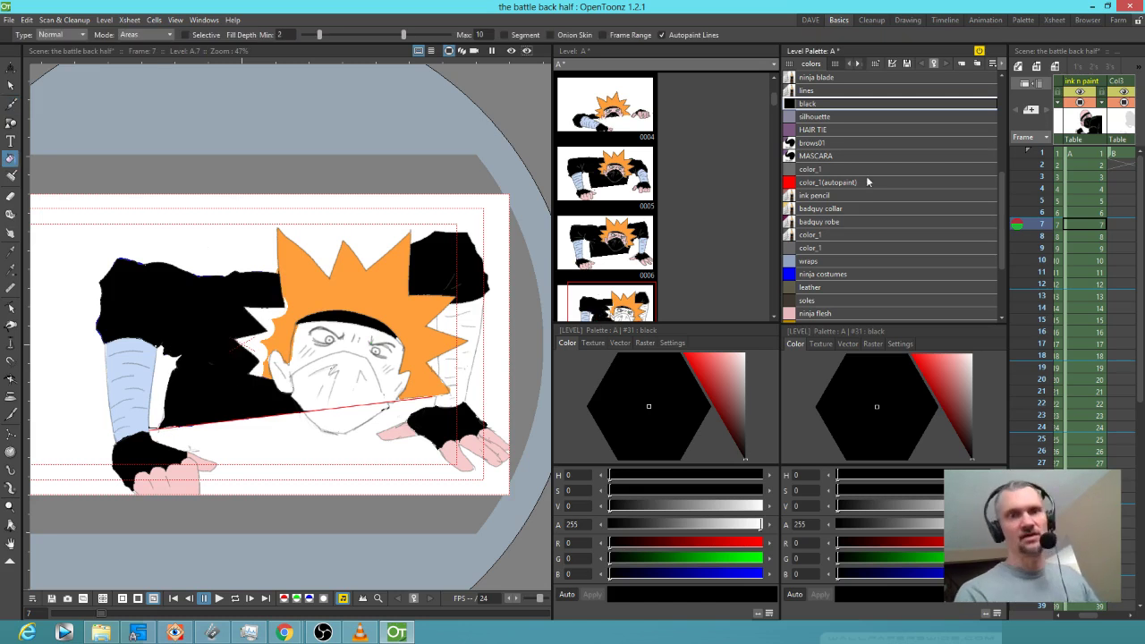
- Fill the erased gap in the ninja's spiky hair in frame 7 with the n2 hair style
{"action": "left_click_drag", "start_coordinate": [1003, 195], "coordinate": [999, 94]}
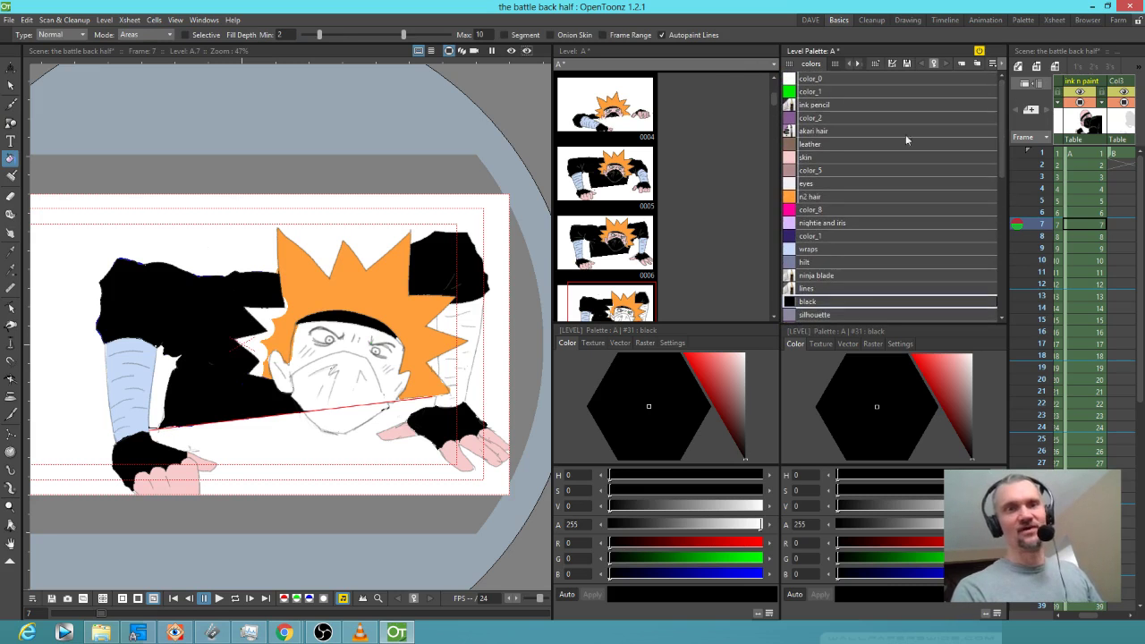
{"action": "left_click", "coordinate": [810, 196]}
{"action": "left_click", "coordinate": [280, 311]}
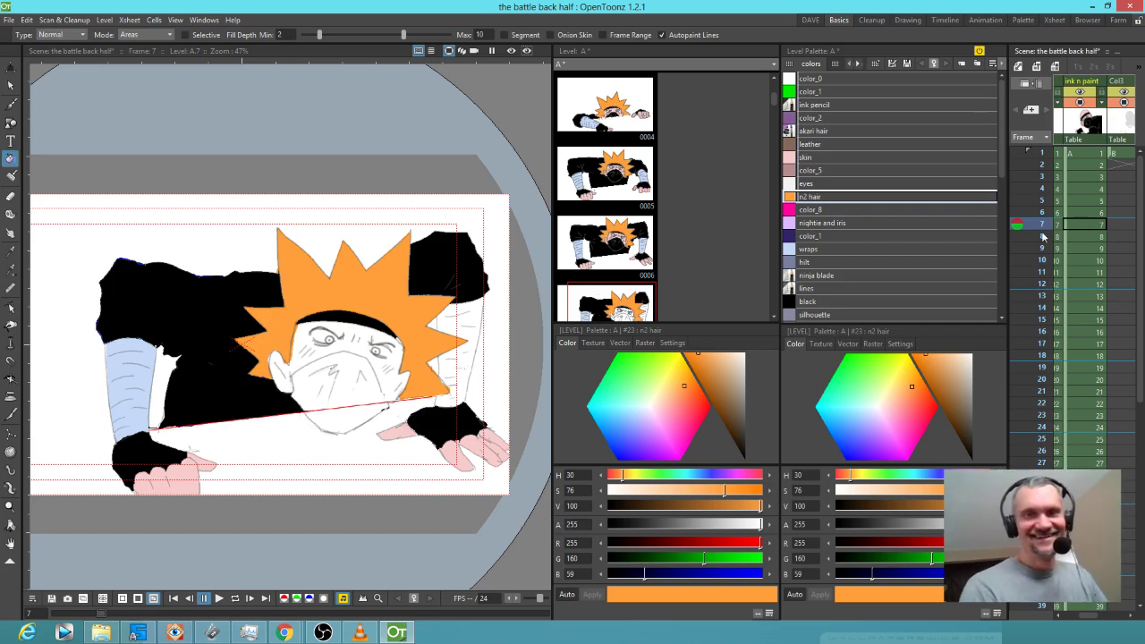
{"action": "mouse_move", "coordinate": [1041, 233]}
{"action": "left_mouse_down"}
{"action": "mouse_move", "coordinate": [1041, 279]}
{"action": "mouse_move", "coordinate": [1042, 229]}
{"action": "left_mouse_up"}
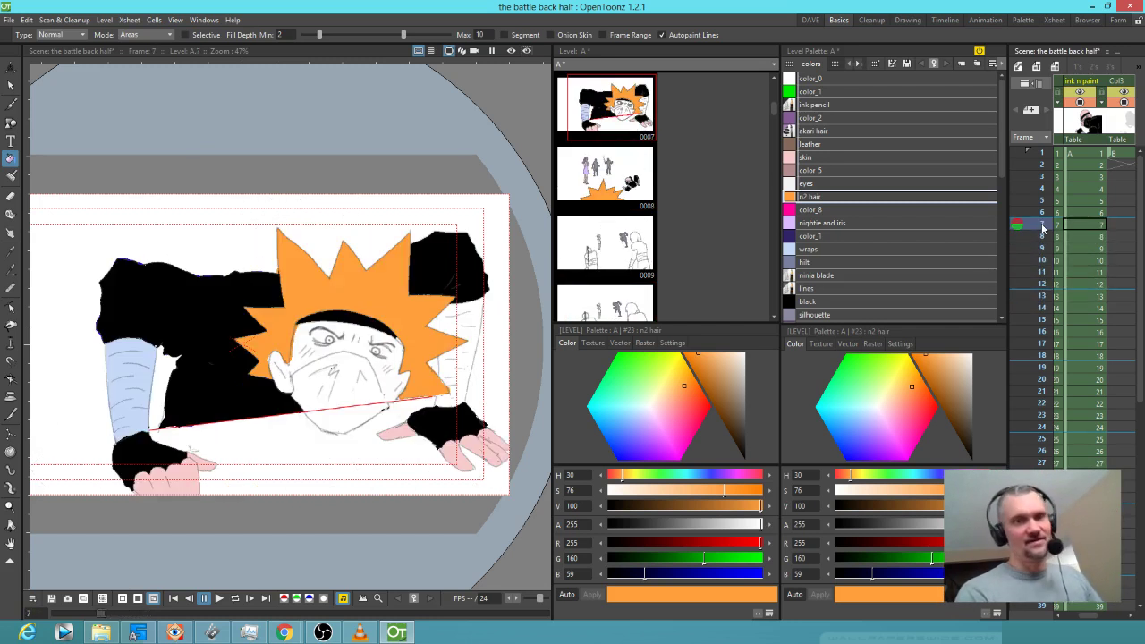
- Delete the blue ninja costumes style from the level palette together with its lines and areas
{"action": "left_click_drag", "start_coordinate": [1002, 179], "coordinate": [999, 279]}
{"action": "left_click", "coordinate": [861, 255]}
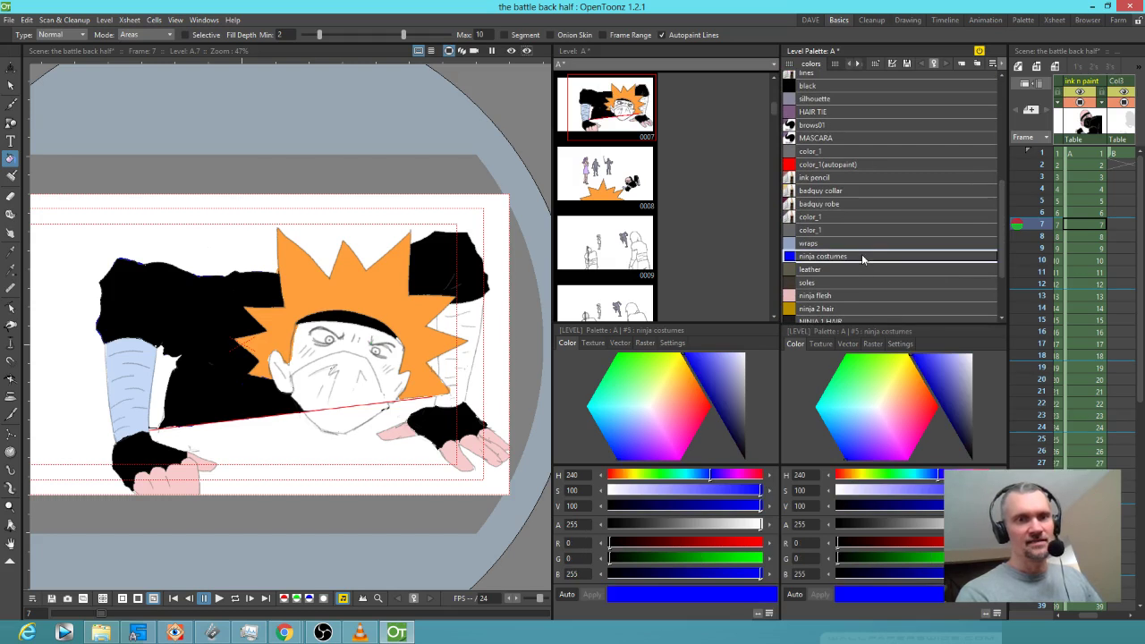
{"action": "key", "text": "Delete"}
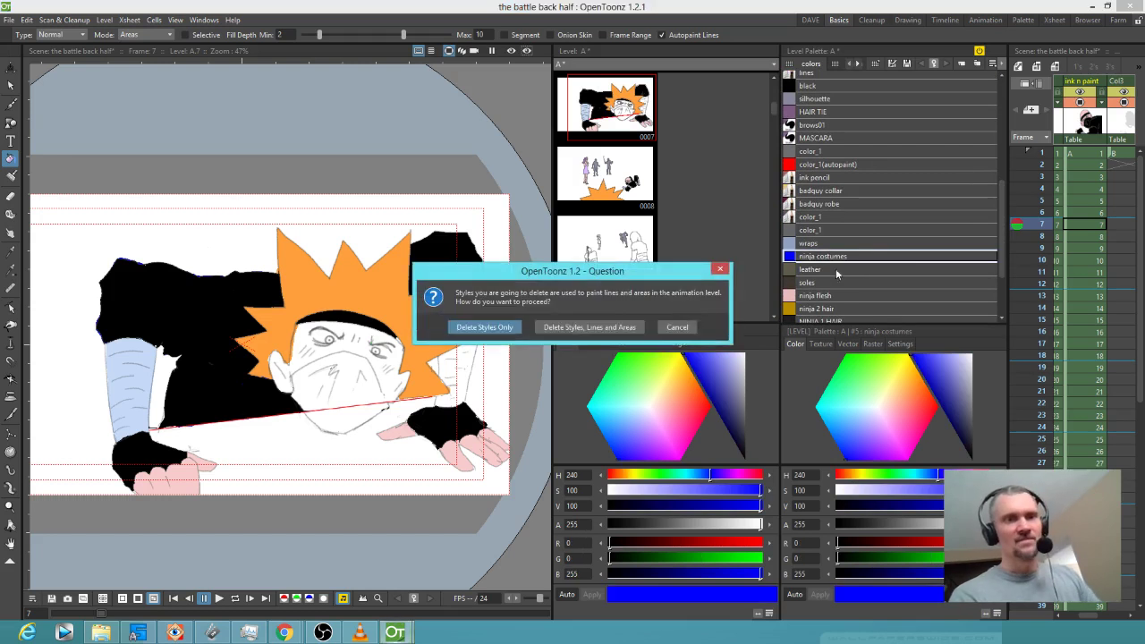
{"action": "left_click", "coordinate": [603, 327]}
{"action": "left_click", "coordinate": [558, 328]}
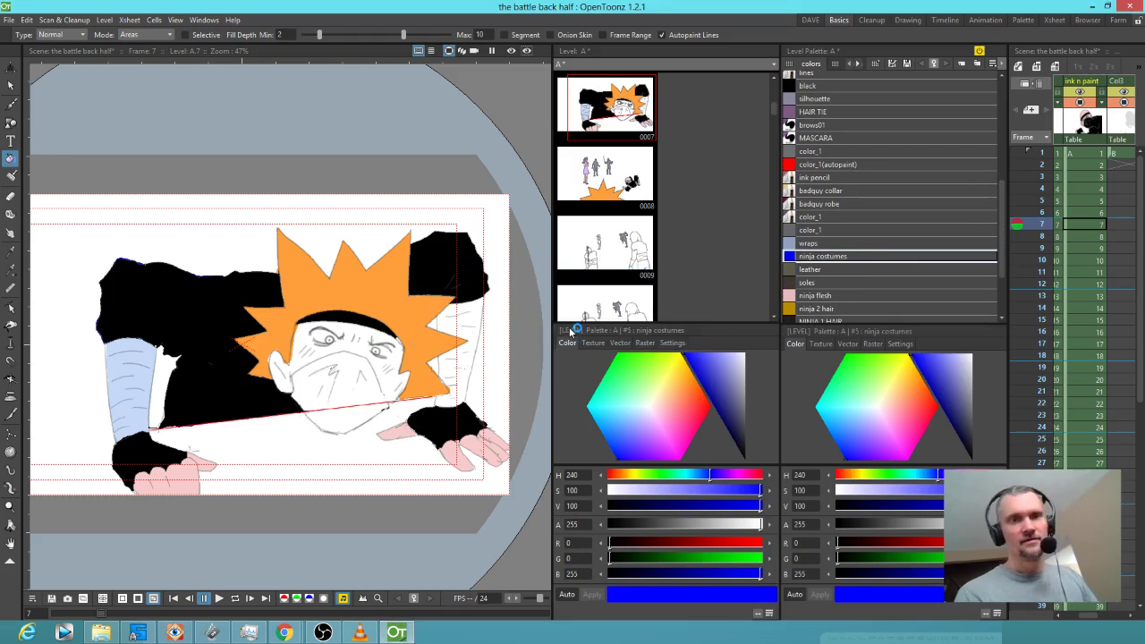
- Rename the black style in the level palette to Ninja Costumes
{"action": "scroll", "coordinate": [1004, 179], "scroll_direction": "up", "scroll_amount": 3}
{"action": "left_click_drag", "start_coordinate": [1004, 175], "coordinate": [1004, 124]}
{"action": "double_click", "coordinate": [828, 304]}
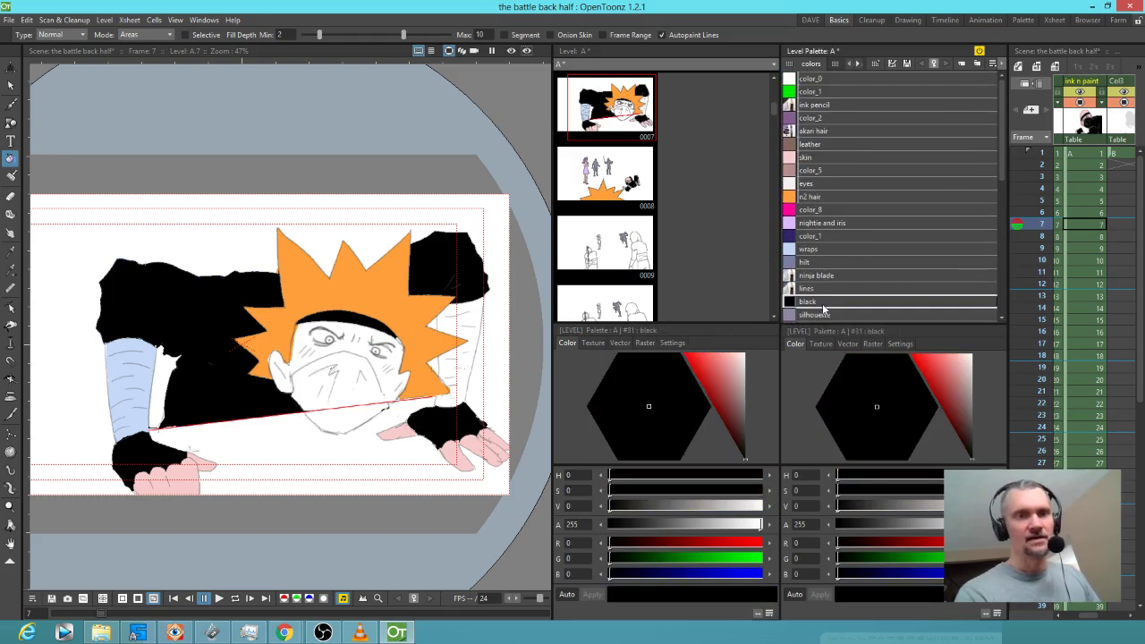
{"action": "key", "text": "BackSpace"}
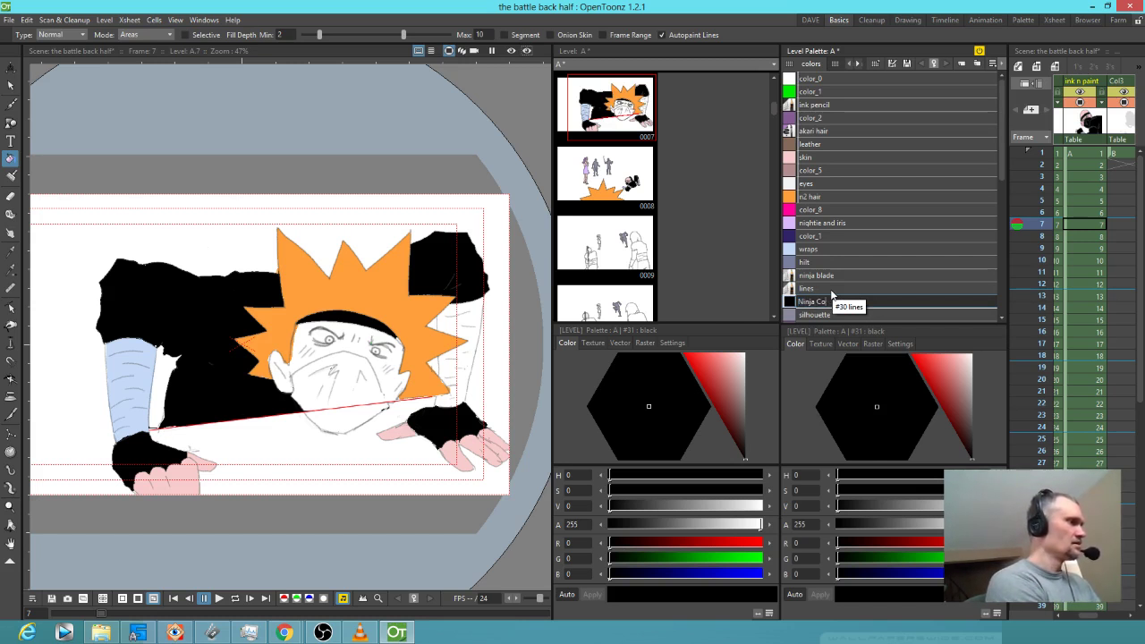
{"action": "key", "text": "Return"}
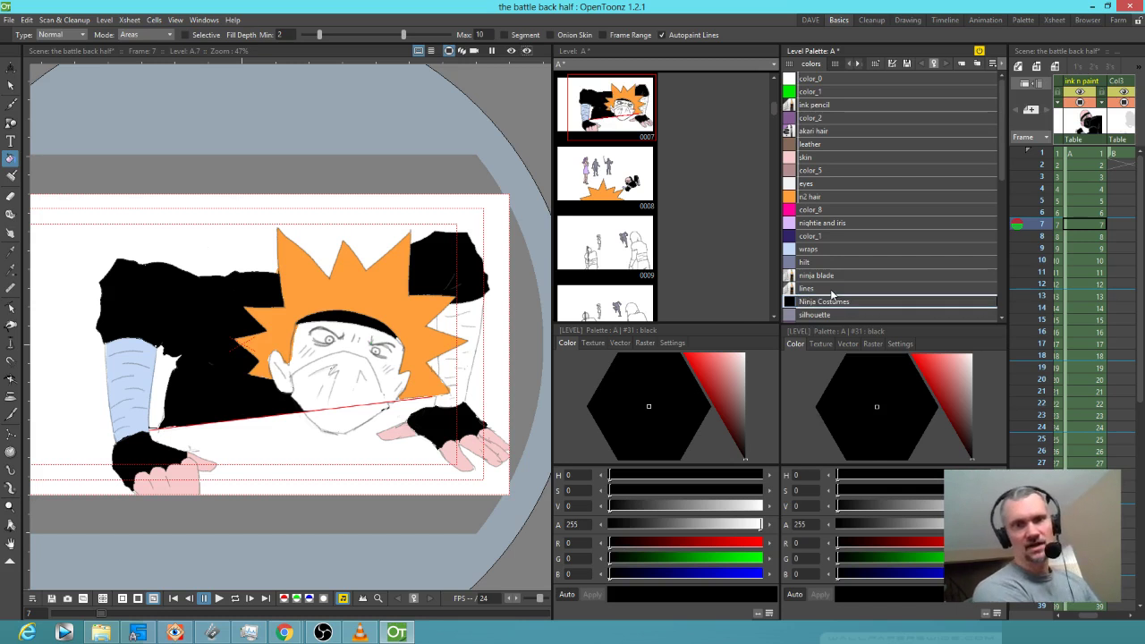
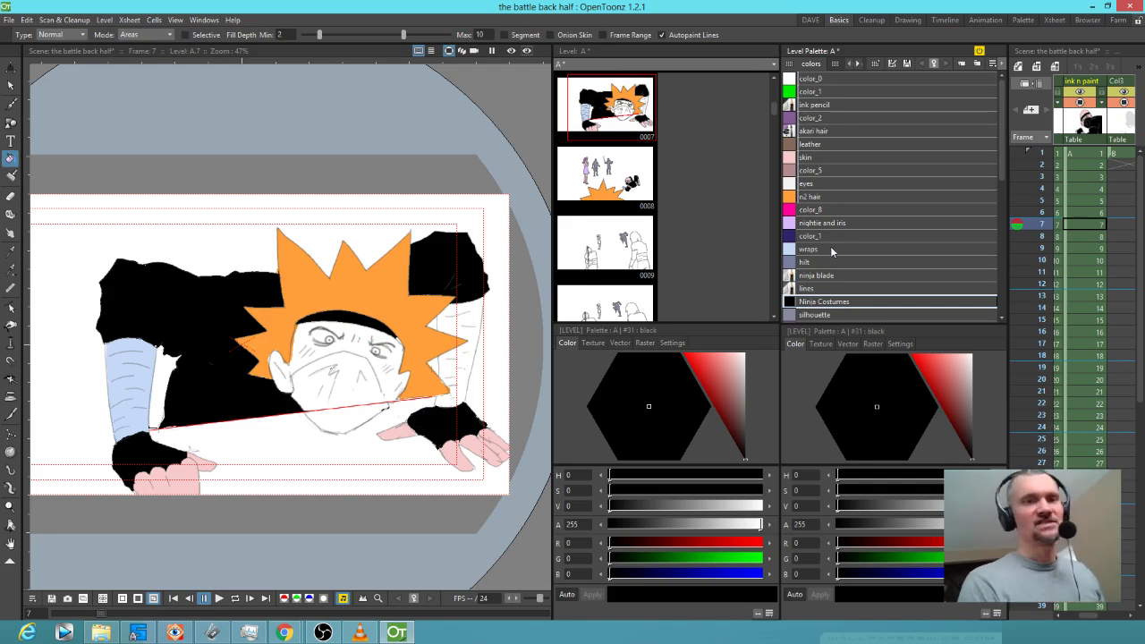
- Paint the wraps style with the selective Paint Brush beside the hair on the unpainted forearm in frame 7, undoing the spilled fill
{"action": "left_click", "coordinate": [832, 250]}
{"action": "left_click", "coordinate": [473, 334]}
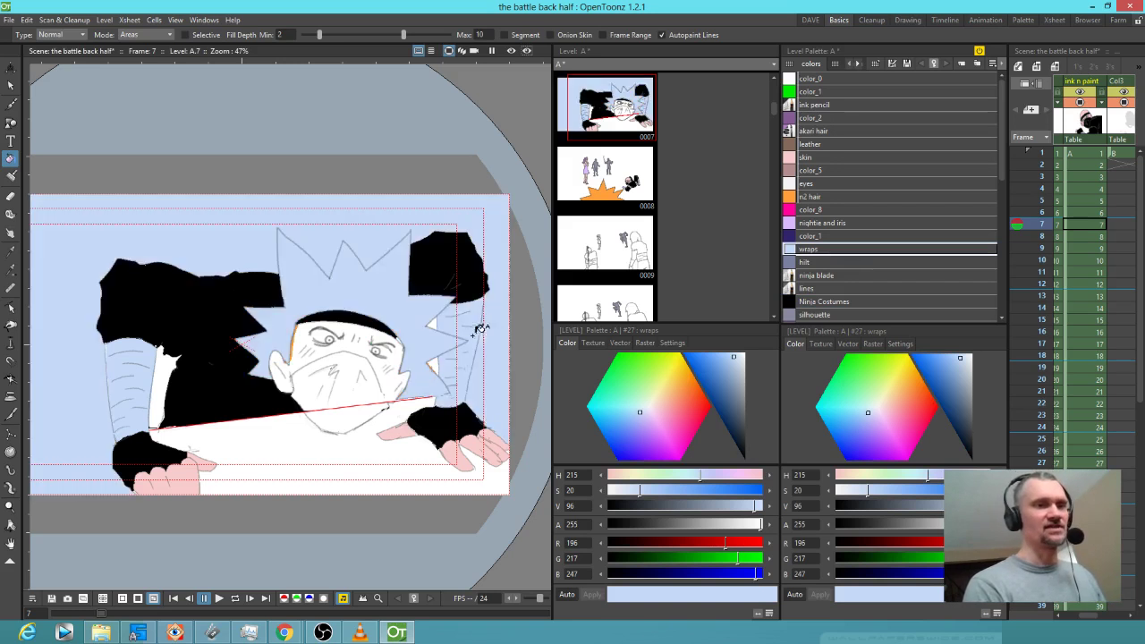
{"action": "key", "text": "ctrl+z"}
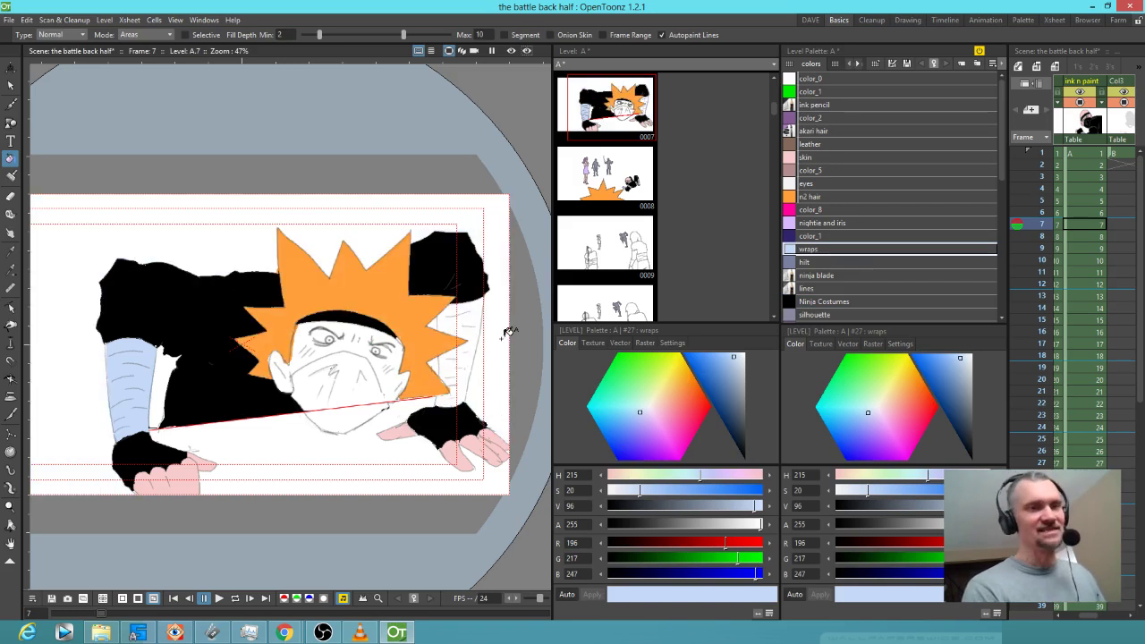
{"action": "key", "text": "j"}
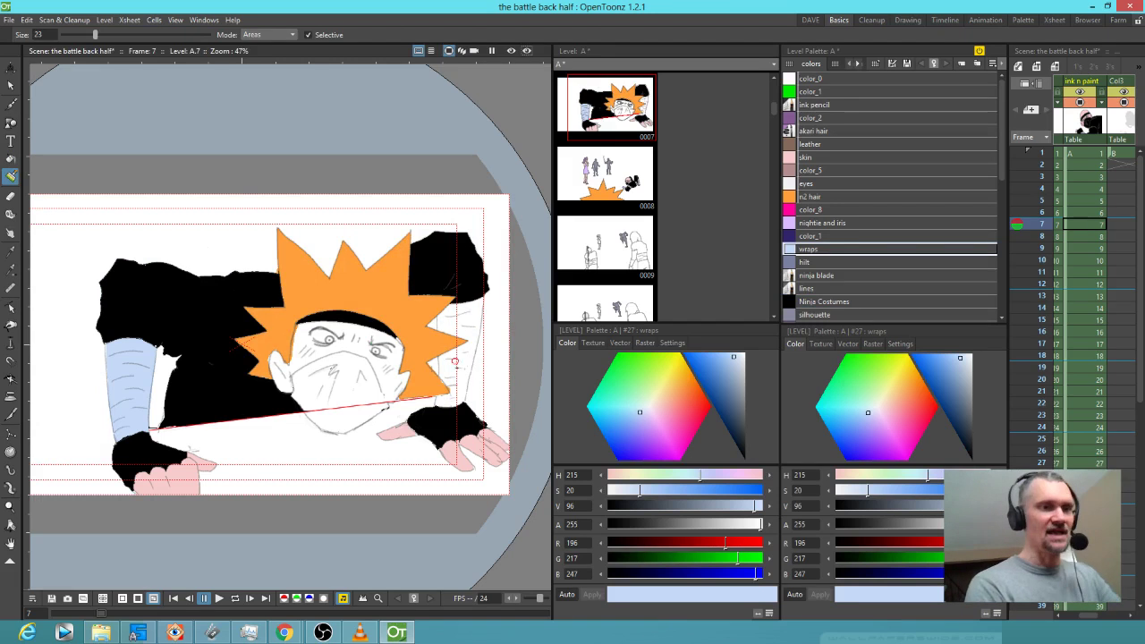
{"action": "left_click_drag", "start_coordinate": [450, 396], "coordinate": [449, 373]}
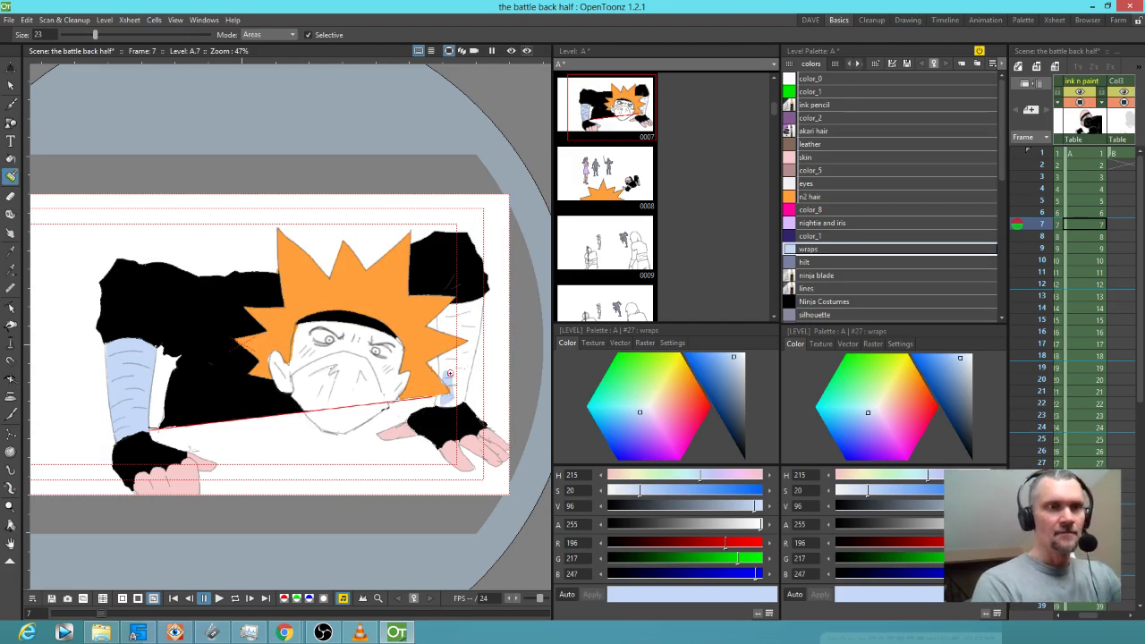
- Try painting the forearm wraps beside the hair with the Selective option off, and undo the stroke
{"action": "left_click", "coordinate": [328, 35]}
{"action": "left_click_drag", "start_coordinate": [442, 390], "coordinate": [445, 373]}
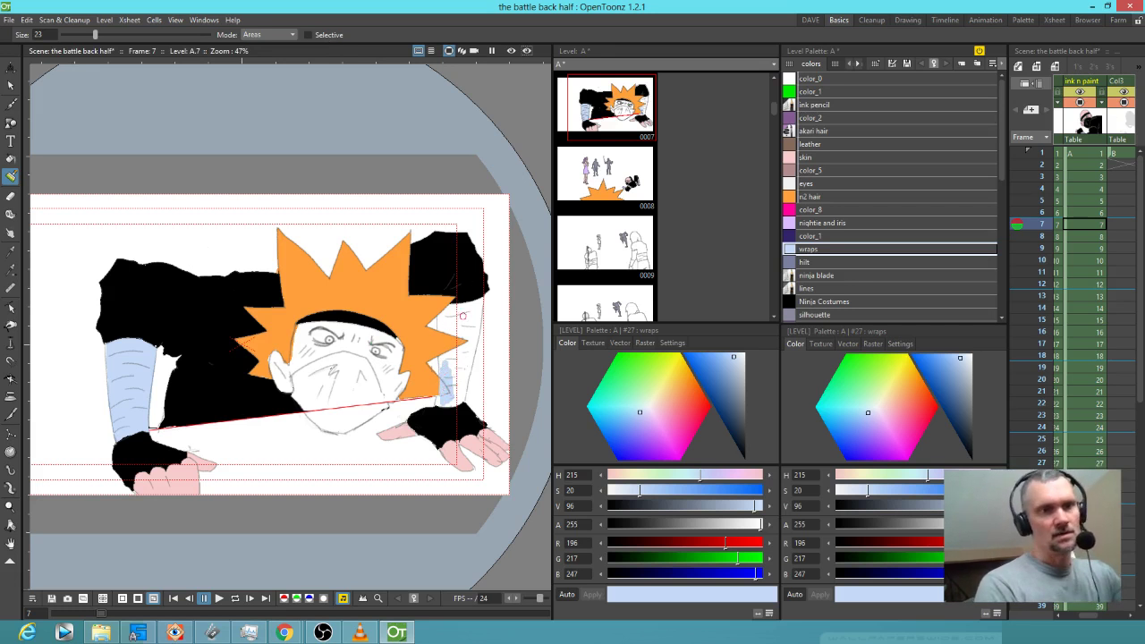
{"action": "key", "text": "ctrl+z"}
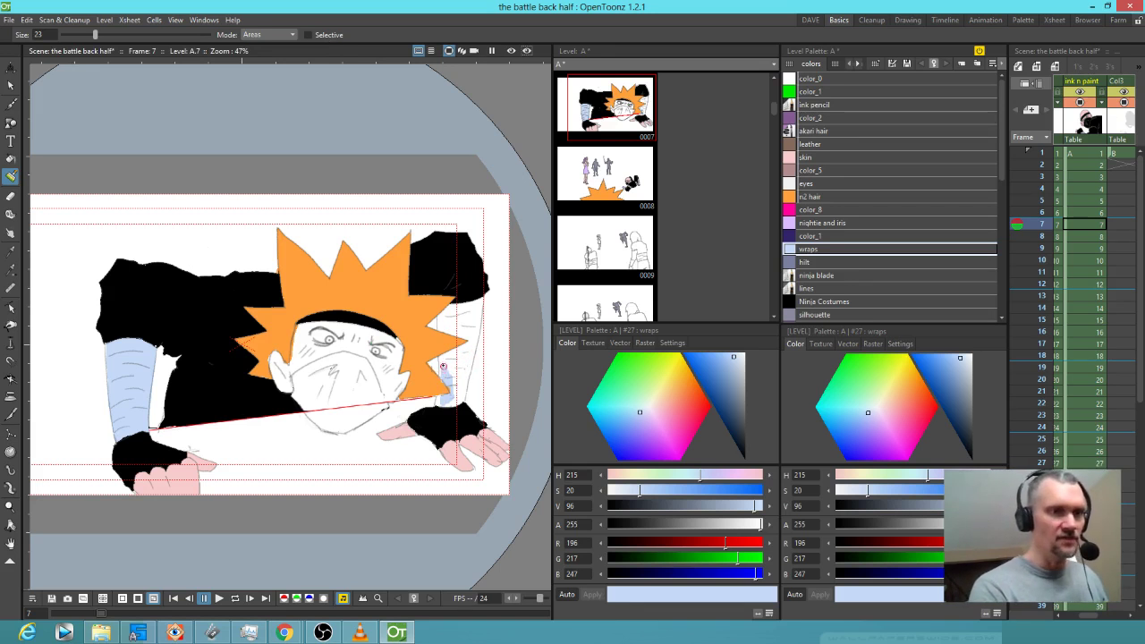
{"action": "left_click", "coordinate": [310, 34]}
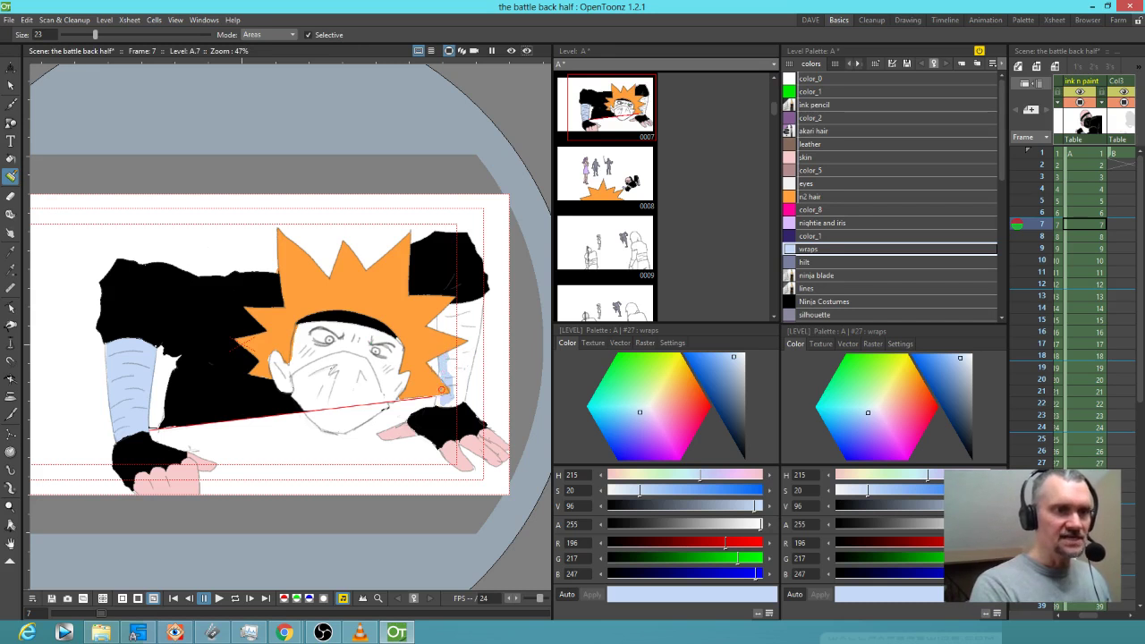
- Paint along the open edges of the forearm in frame 7 with the wraps style and fill its remaining area
{"action": "mouse_move", "coordinate": [457, 403]}
{"action": "left_mouse_down"}
{"action": "mouse_move", "coordinate": [470, 363]}
{"action": "mouse_move", "coordinate": [460, 404]}
{"action": "mouse_move", "coordinate": [479, 305]}
{"action": "left_mouse_up"}
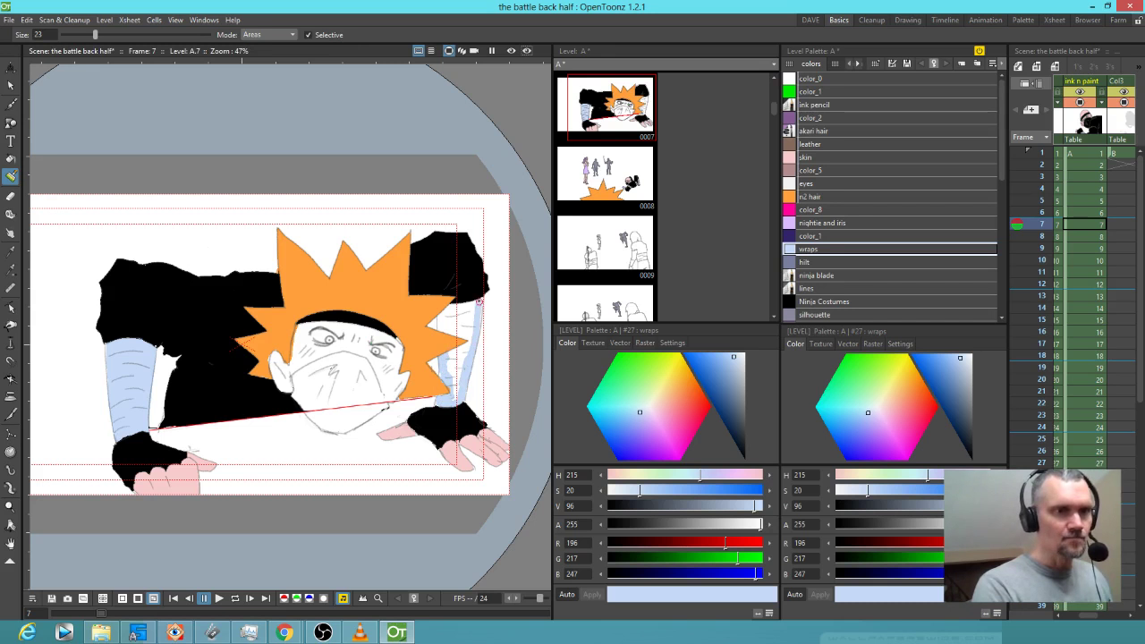
{"action": "mouse_move", "coordinate": [438, 319]}
{"action": "left_mouse_down"}
{"action": "mouse_move", "coordinate": [441, 339]}
{"action": "mouse_move", "coordinate": [475, 304]}
{"action": "left_mouse_up"}
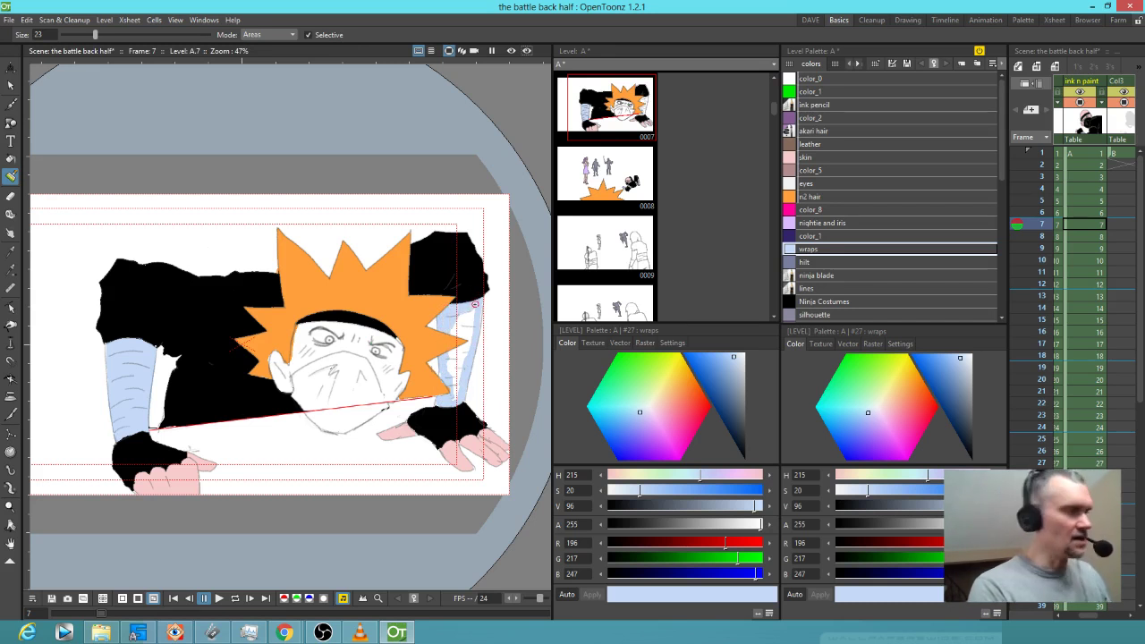
{"action": "key", "text": "f"}
{"action": "left_click", "coordinate": [476, 313]}
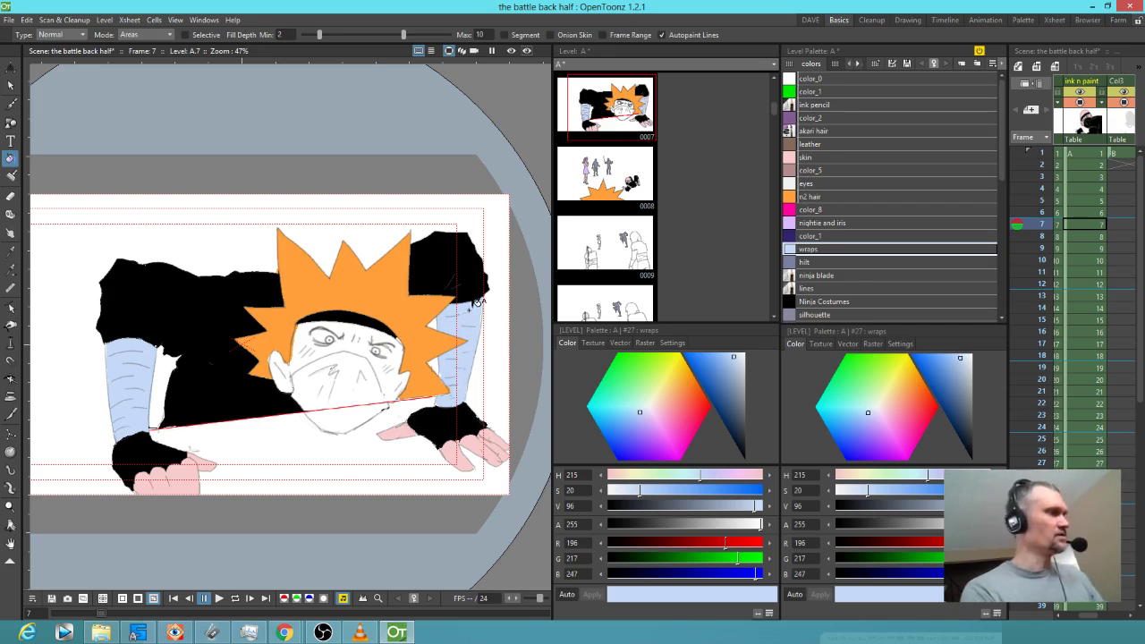
- Paint the lower outline of the ninja's mask in frame 7 with the Ninja Costumes style and fill the mask
{"action": "key", "text": "j"}
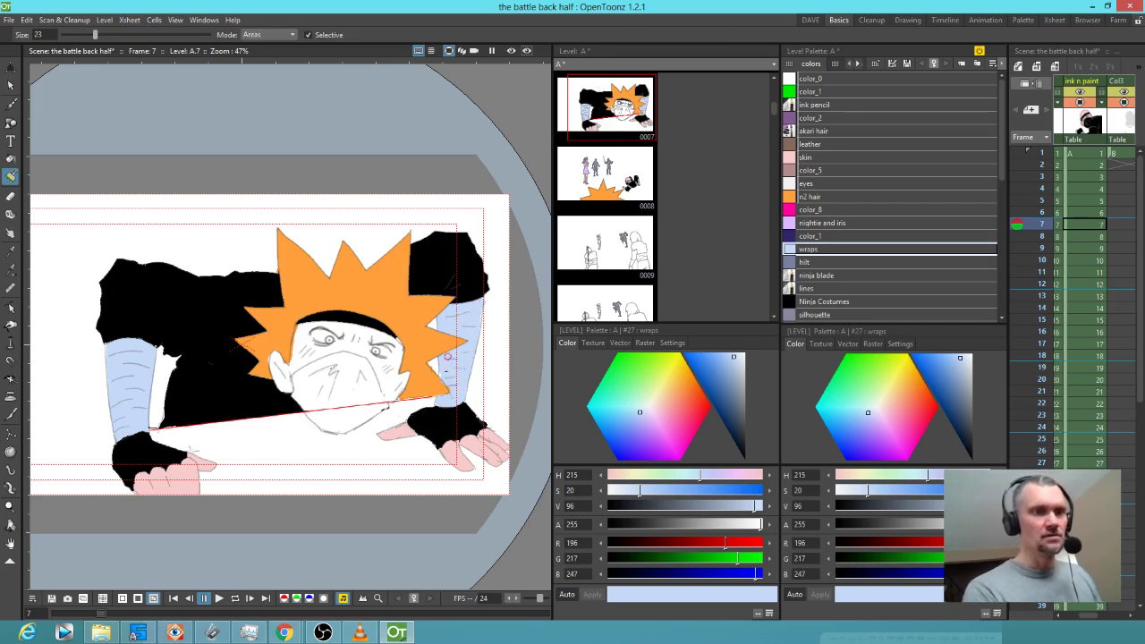
{"action": "left_click", "coordinate": [838, 302]}
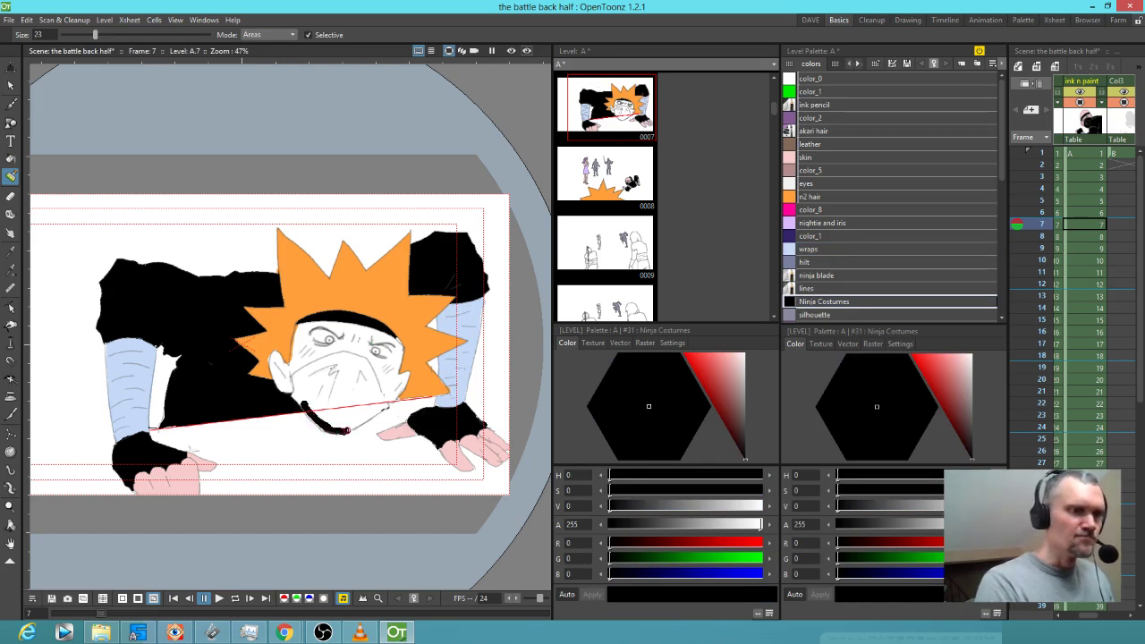
{"action": "mouse_move", "coordinate": [383, 405]}
{"action": "left_mouse_down"}
{"action": "mouse_move", "coordinate": [362, 411]}
{"action": "mouse_move", "coordinate": [367, 391]}
{"action": "left_mouse_up"}
{"action": "key", "text": "f"}
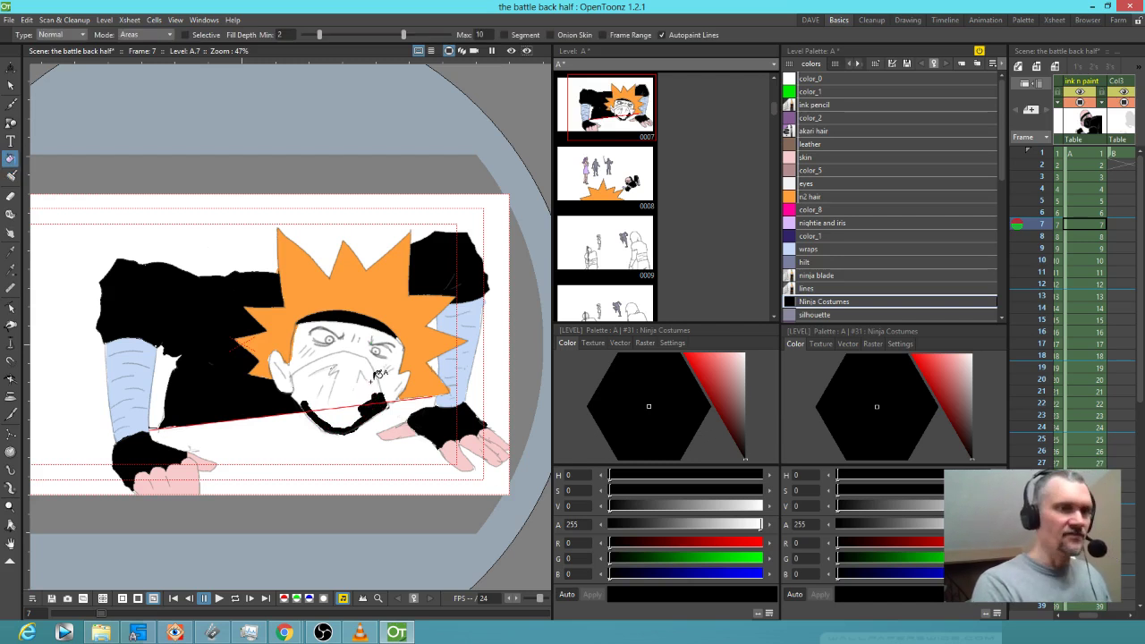
{"action": "left_click", "coordinate": [378, 381]}
{"action": "left_click", "coordinate": [359, 414]}
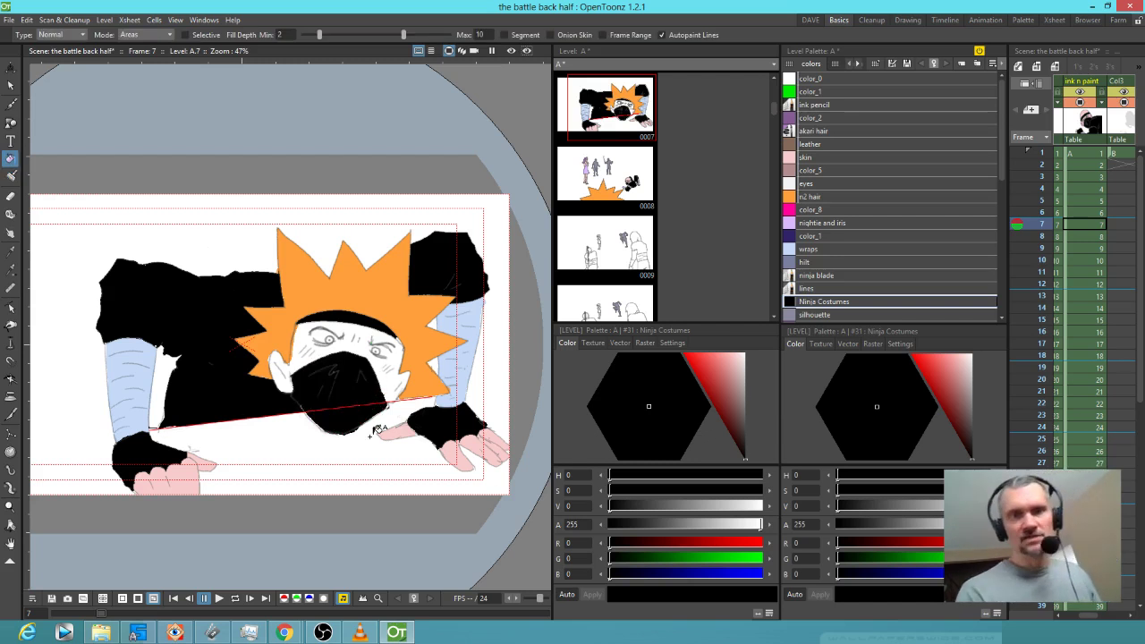
- Delete the unnamed red style at the end of the level palette together with its lines and areas
{"action": "left_click_drag", "start_coordinate": [1002, 176], "coordinate": [1008, 315]}
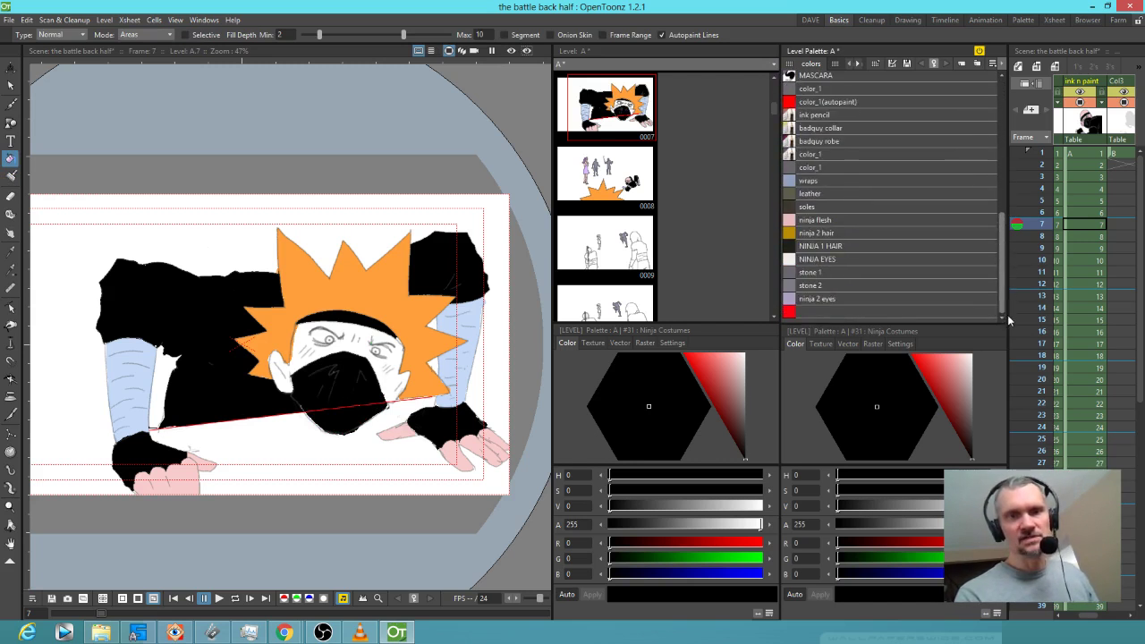
{"action": "left_click", "coordinate": [854, 313]}
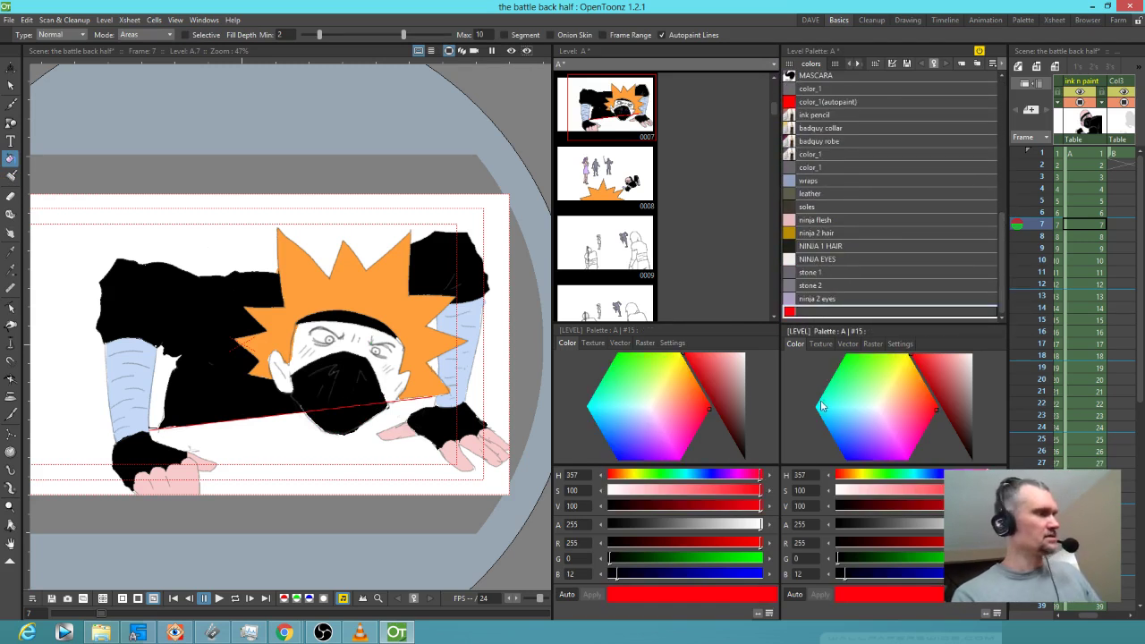
{"action": "key", "text": "Delete"}
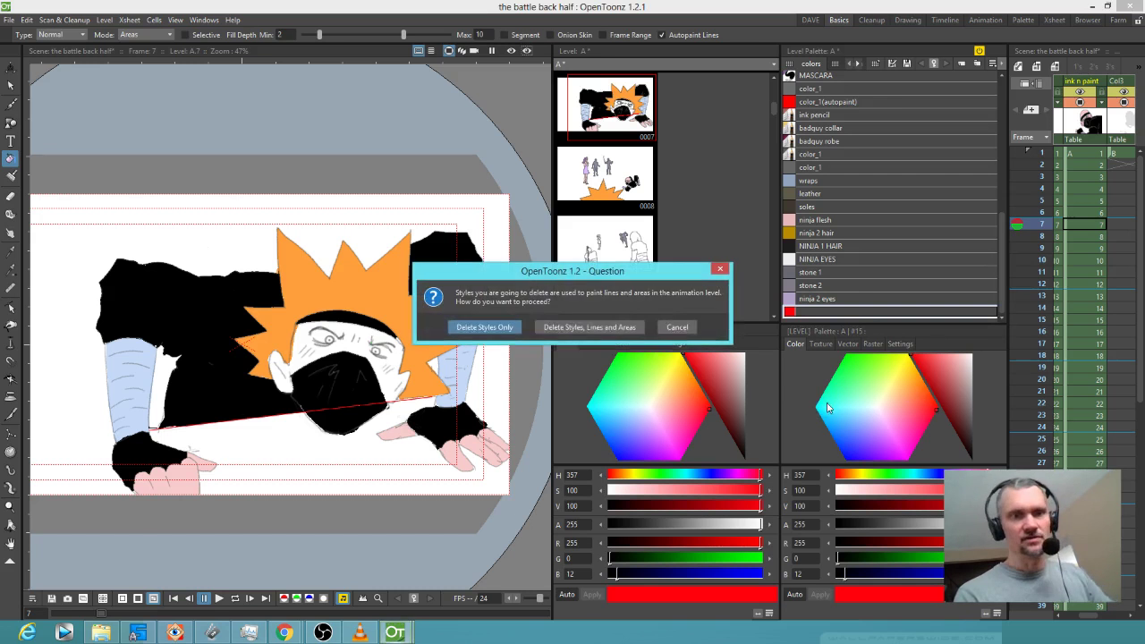
{"action": "left_click", "coordinate": [590, 327]}
{"action": "left_click", "coordinate": [546, 327]}
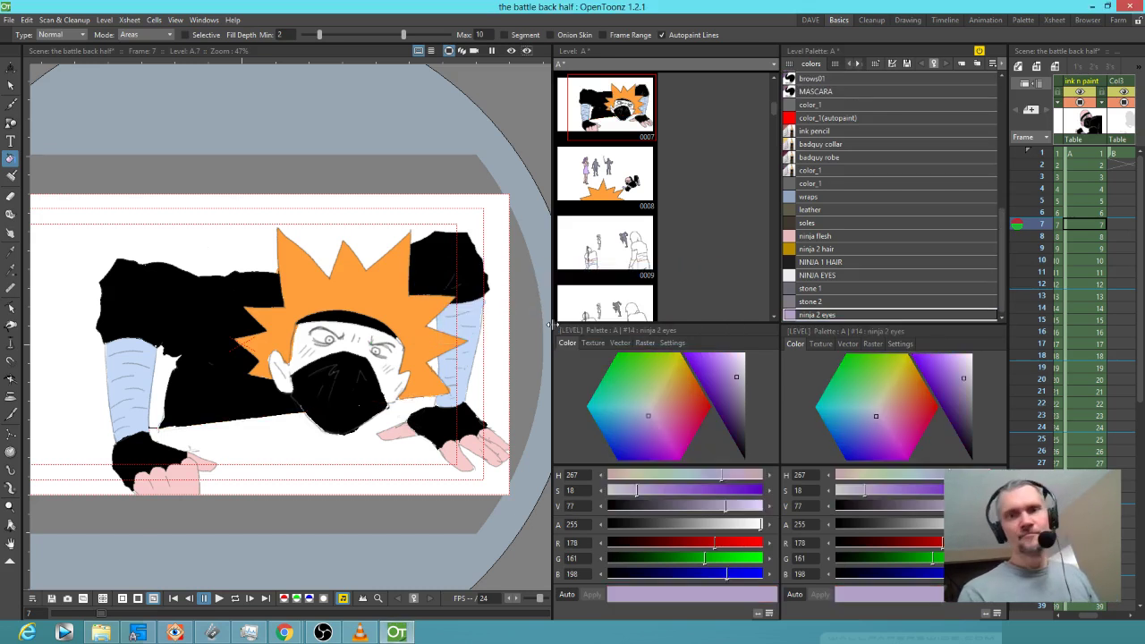
- Delete the ninja flesh style from the level palette together with its lines and areas
{"action": "left_click", "coordinate": [1045, 215]}
{"action": "mouse_move", "coordinate": [1046, 216]}
{"action": "left_mouse_down"}
{"action": "mouse_move", "coordinate": [1045, 206]}
{"action": "mouse_move", "coordinate": [1045, 237]}
{"action": "mouse_move", "coordinate": [1043, 200]}
{"action": "mouse_move", "coordinate": [1043, 224]}
{"action": "left_mouse_up"}
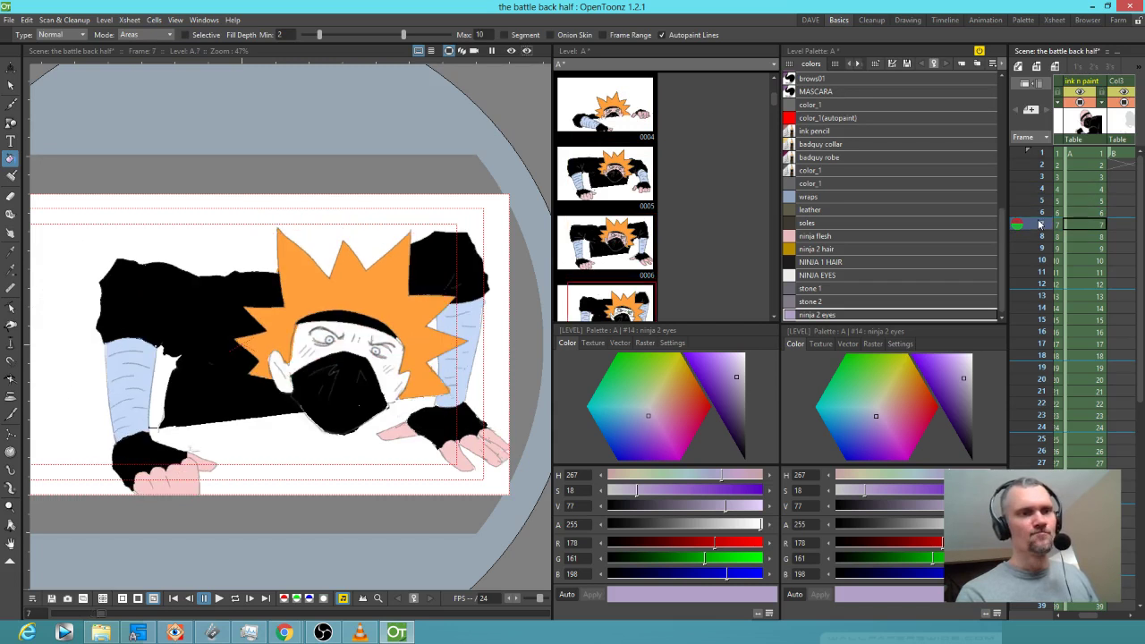
{"action": "left_click", "coordinate": [827, 235]}
{"action": "left_click_drag", "start_coordinate": [1002, 223], "coordinate": [1004, 253]}
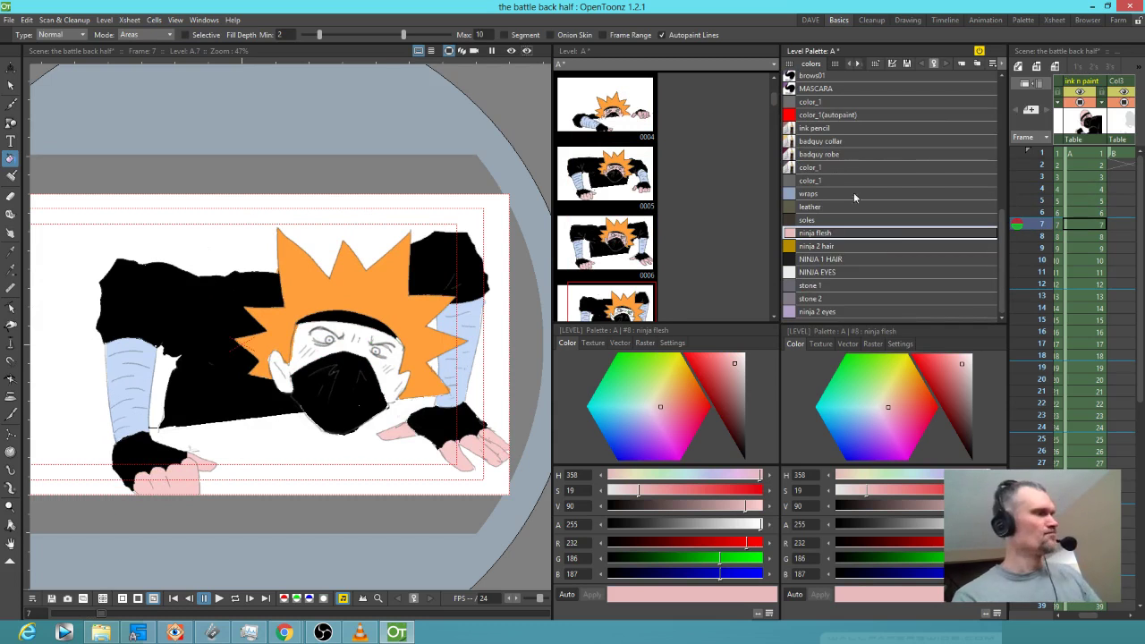
{"action": "key", "text": "Delete"}
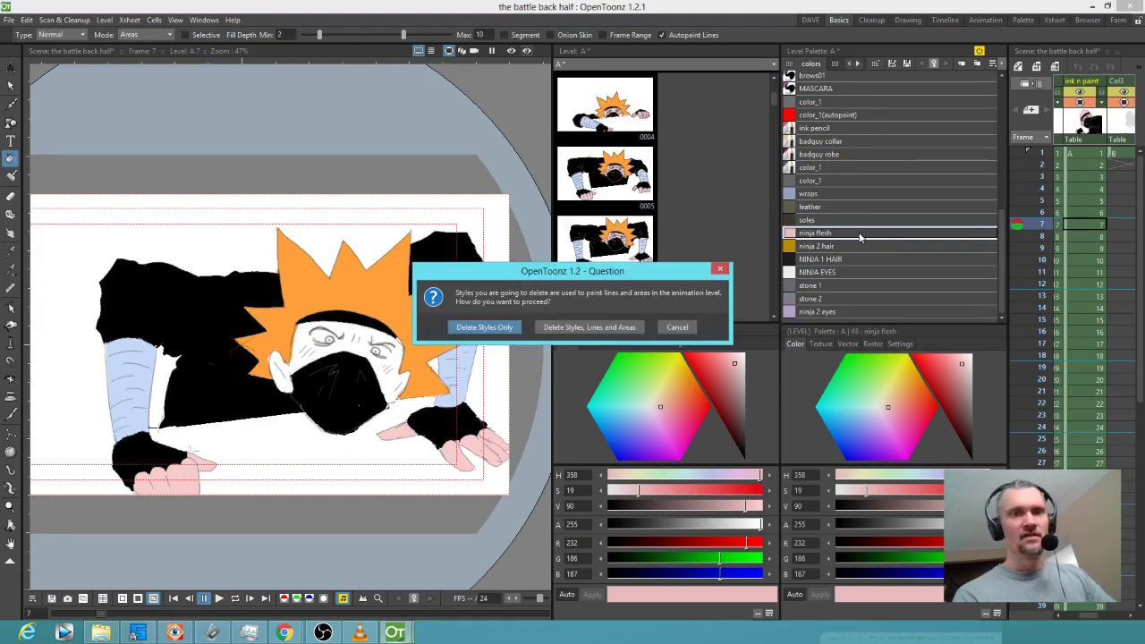
{"action": "left_click", "coordinate": [589, 325]}
{"action": "left_click", "coordinate": [546, 327]}
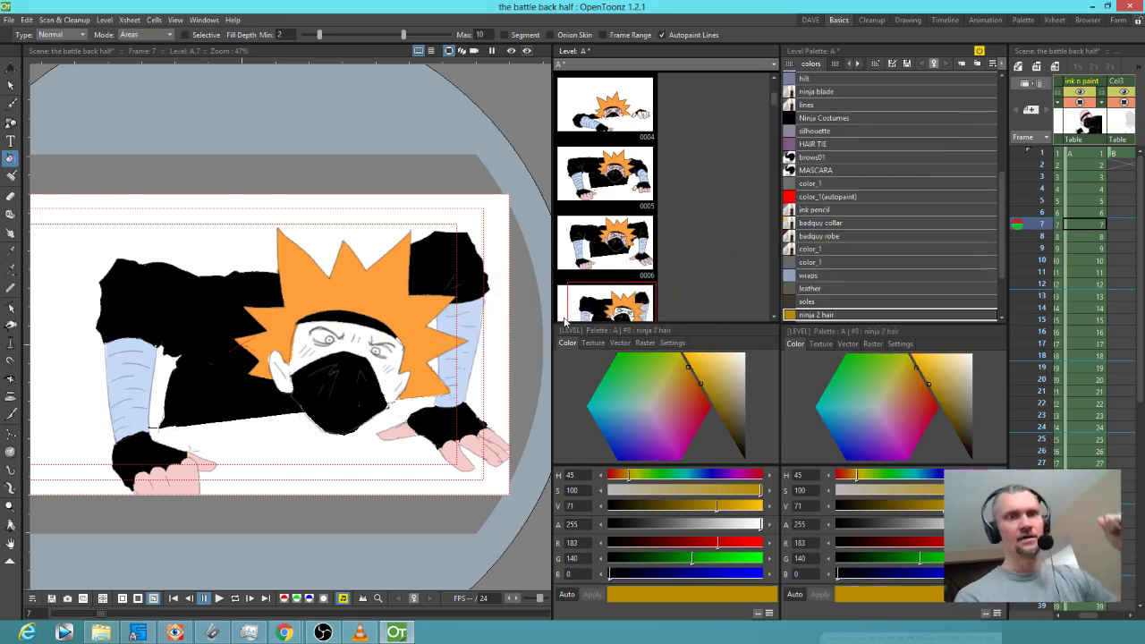
- Try to fill the ninja's face in frame 7 with the skin style, and undo the fill
{"action": "scroll", "coordinate": [1003, 221], "scroll_direction": "up", "scroll_amount": 2}
{"action": "scroll", "coordinate": [1003, 221], "scroll_direction": "up", "scroll_amount": 5}
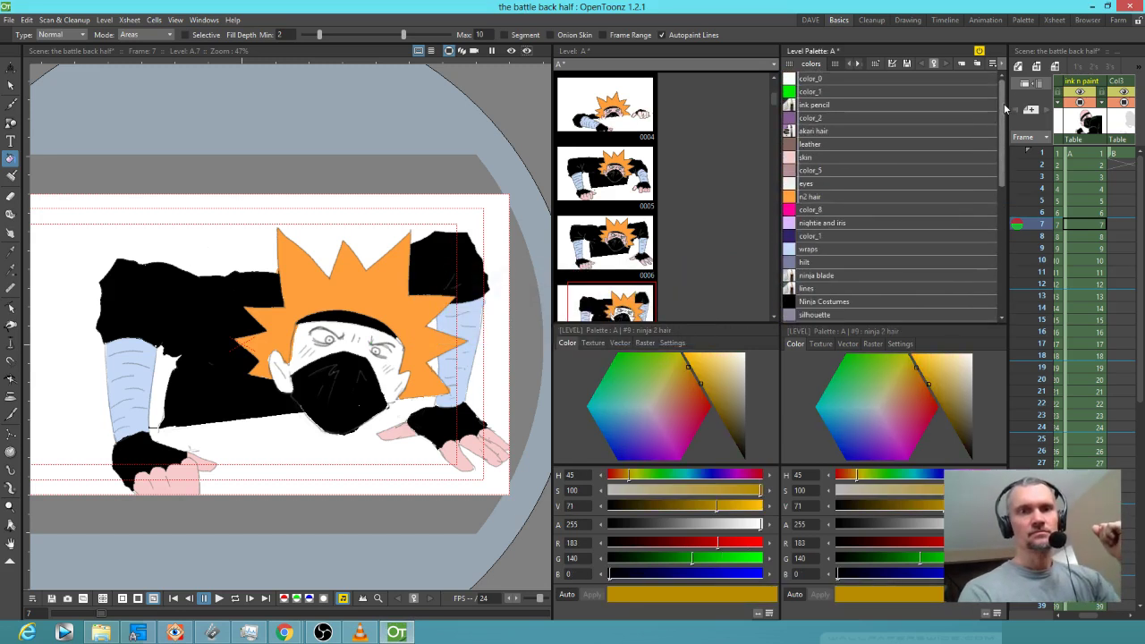
{"action": "left_click", "coordinate": [832, 157]}
{"action": "left_click", "coordinate": [380, 339]}
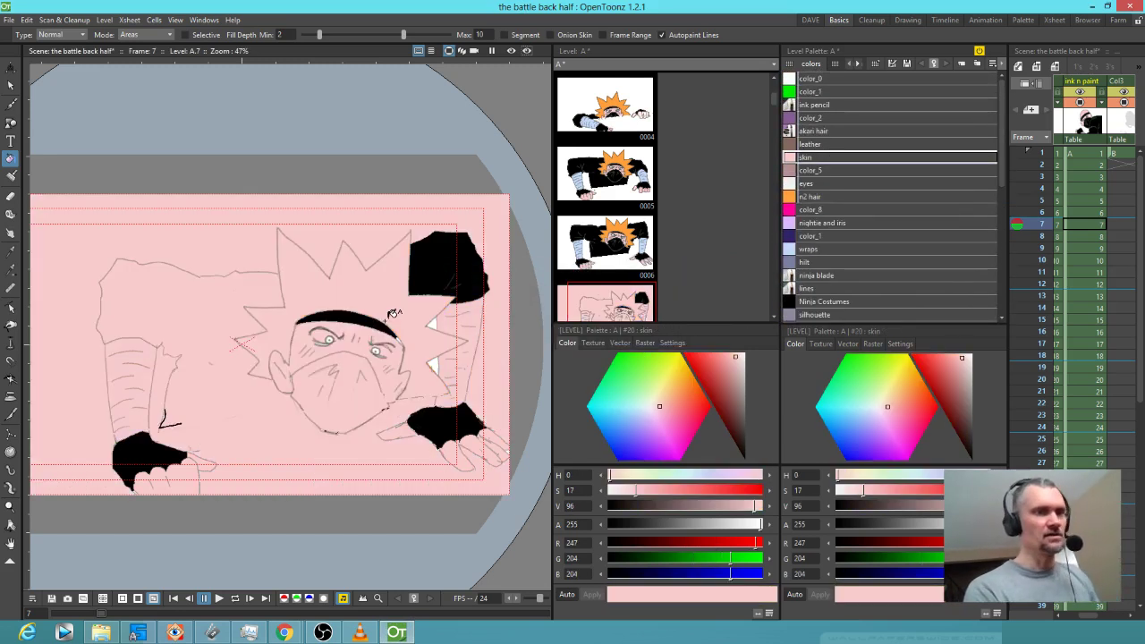
{"action": "key", "text": "ctrl+z"}
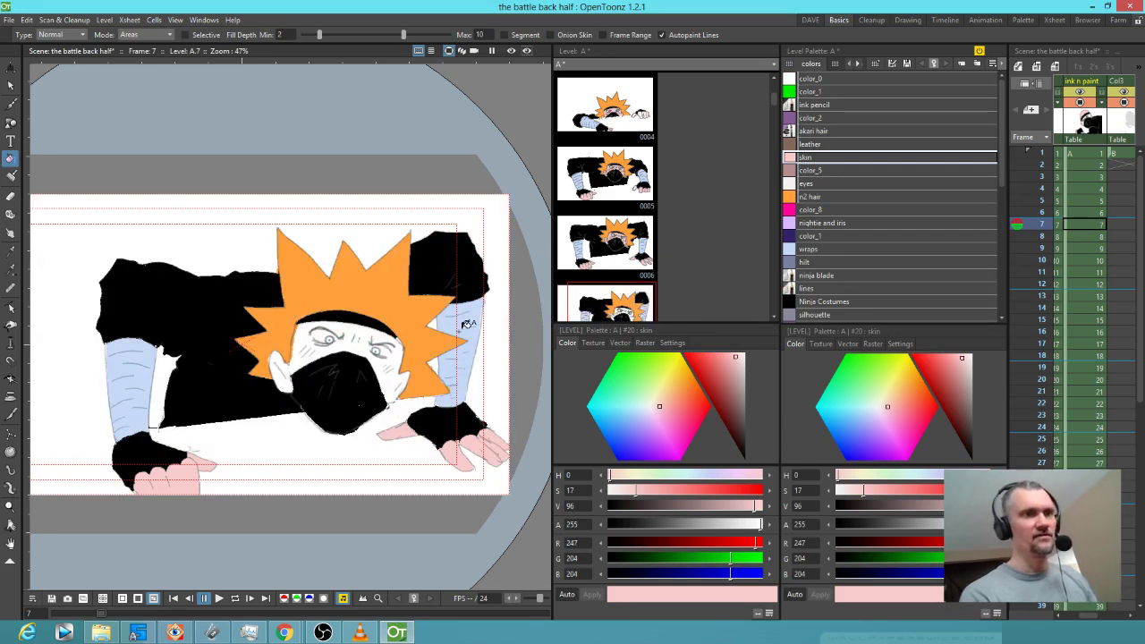
- Save the work, and paint the ninja's face and ears in frame 7 with the skin style, brushing the open edges before filling
{"action": "key", "text": "ctrl+s"}
{"action": "key", "text": "j"}
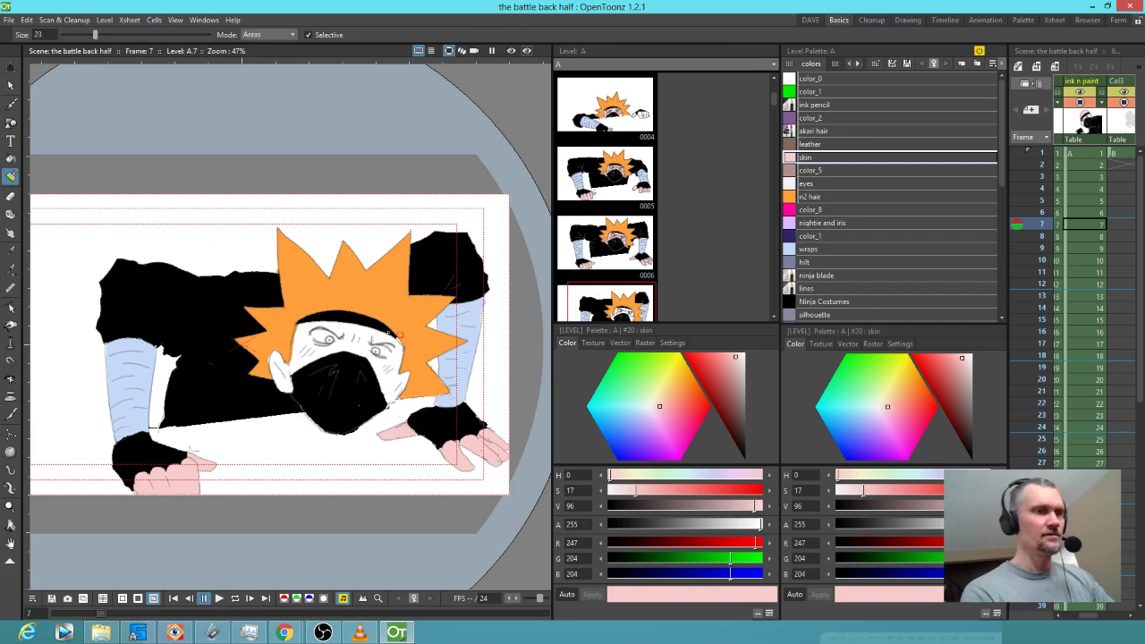
{"action": "left_click_drag", "start_coordinate": [283, 364], "coordinate": [277, 357]}
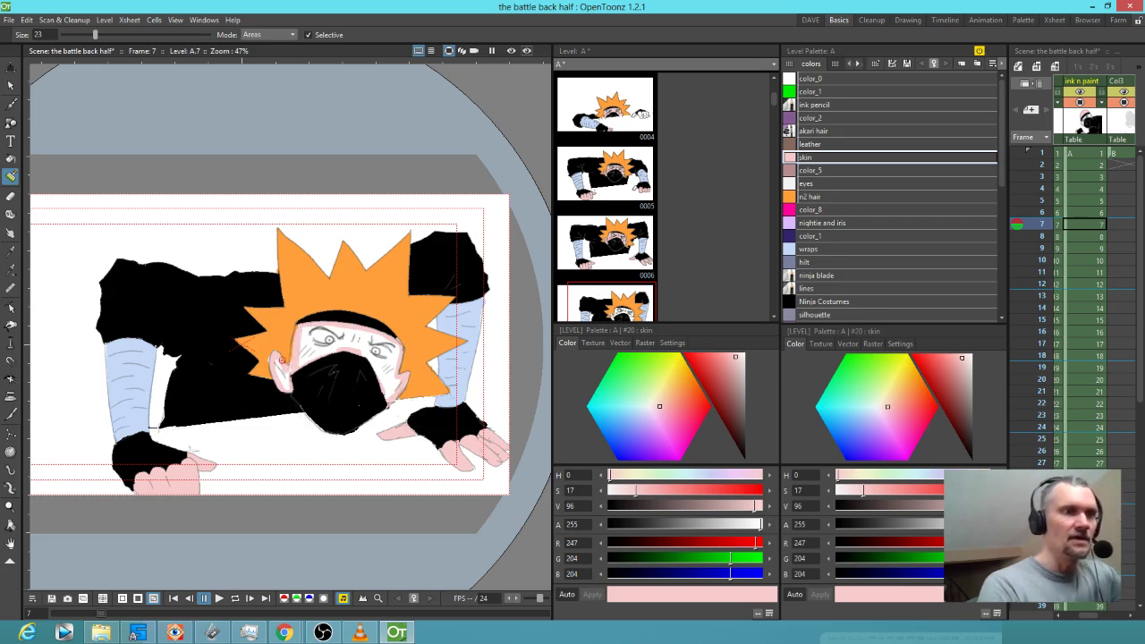
{"action": "key", "text": "f"}
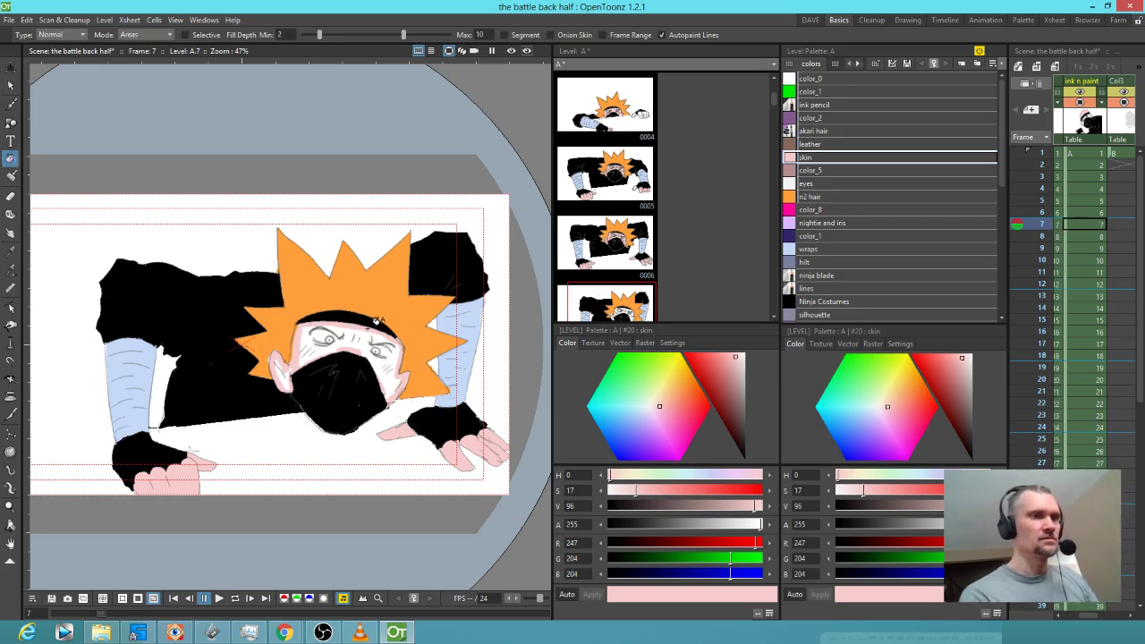
{"action": "left_click", "coordinate": [380, 351]}
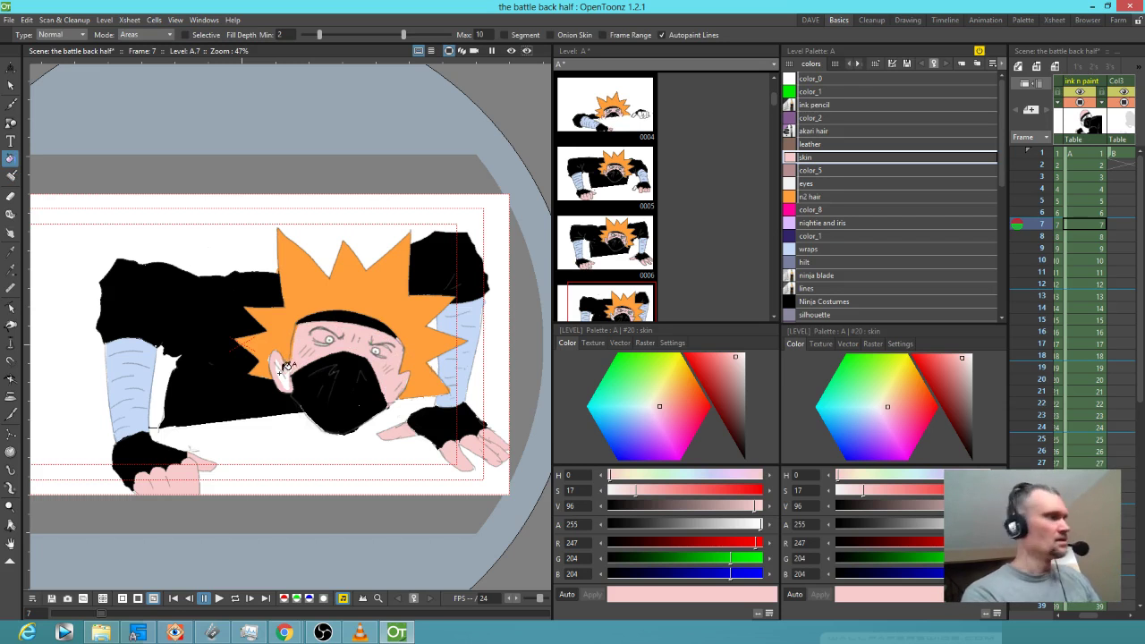
{"action": "key", "text": "b"}
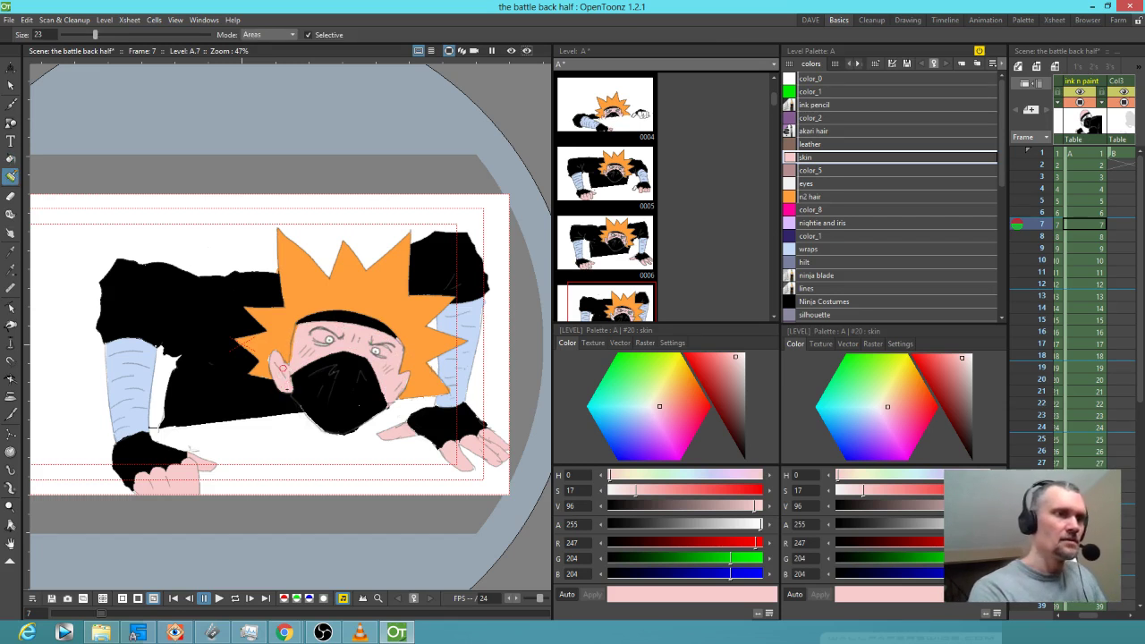
- Paint the whites of the ninja's eyes in frame 7 with the eyes style and the Selective option off
{"action": "left_click", "coordinate": [324, 337], "text": "ctrl"}
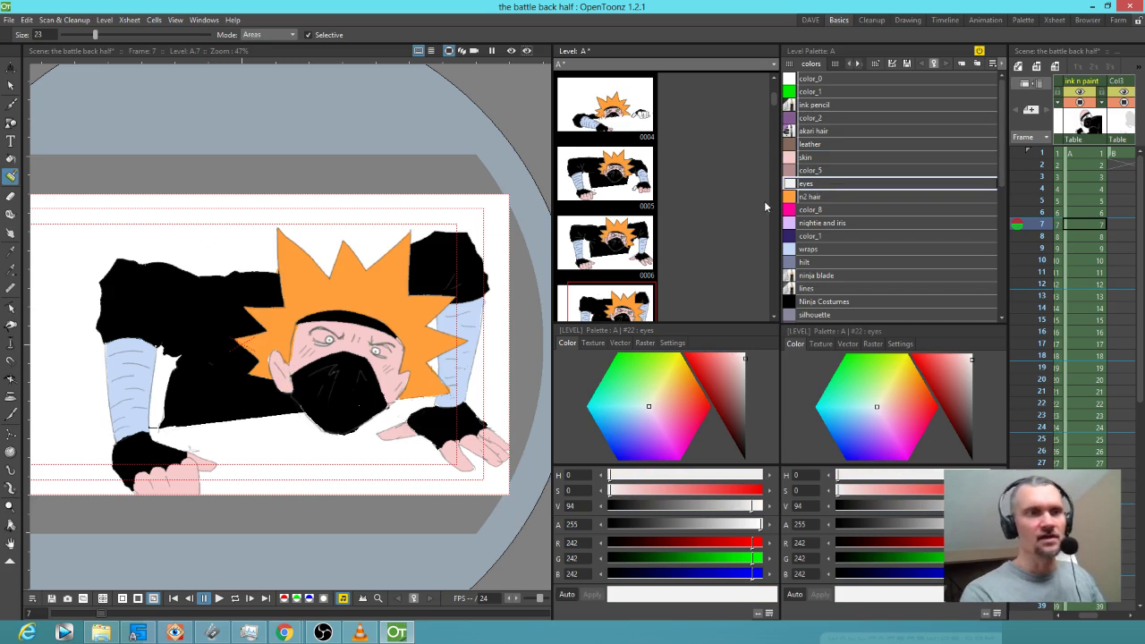
{"action": "left_click", "coordinate": [309, 35]}
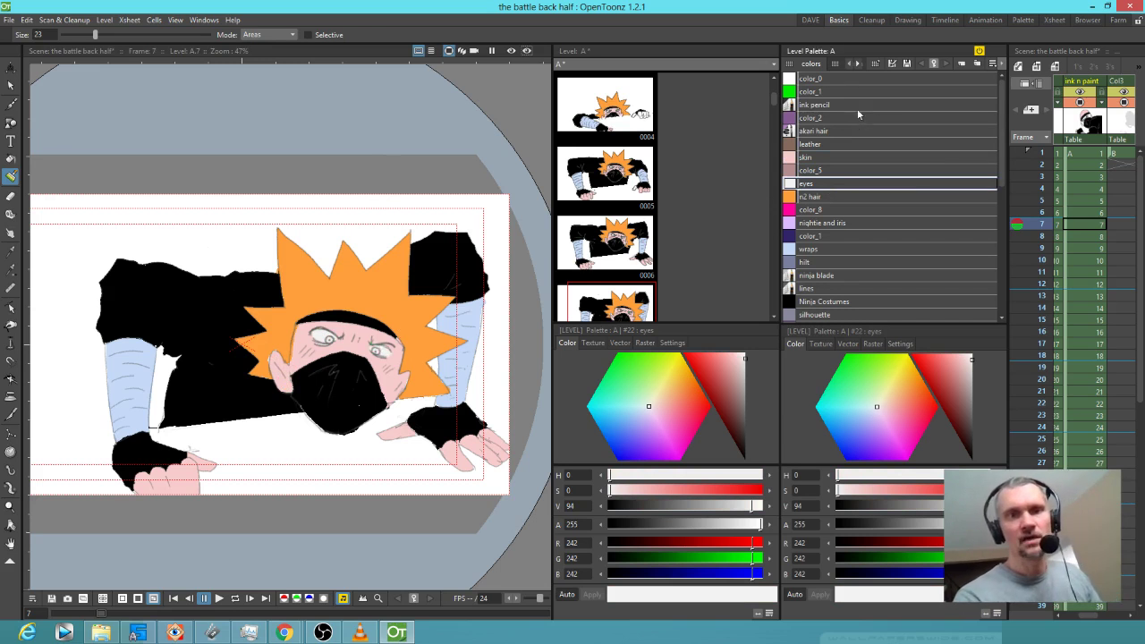
- Extend the end of the ninja's headband in frame 7 with the Ninja Costumes style and a brush size of 9
{"action": "left_click", "coordinate": [833, 250]}
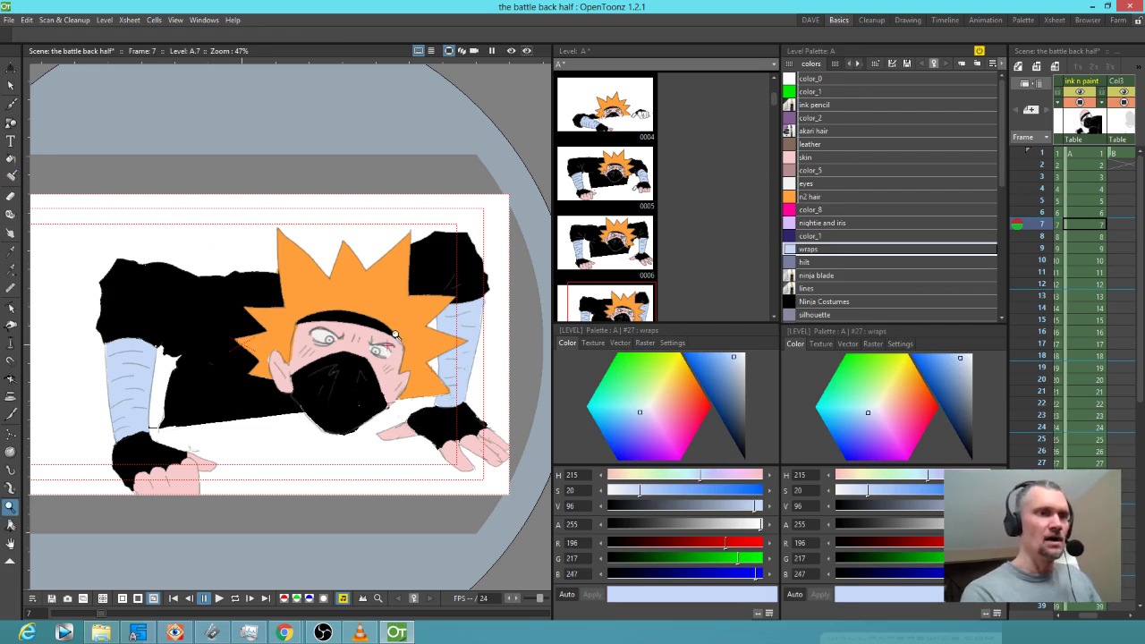
{"action": "scroll", "coordinate": [397, 346], "scroll_direction": "up", "scroll_amount": 5}
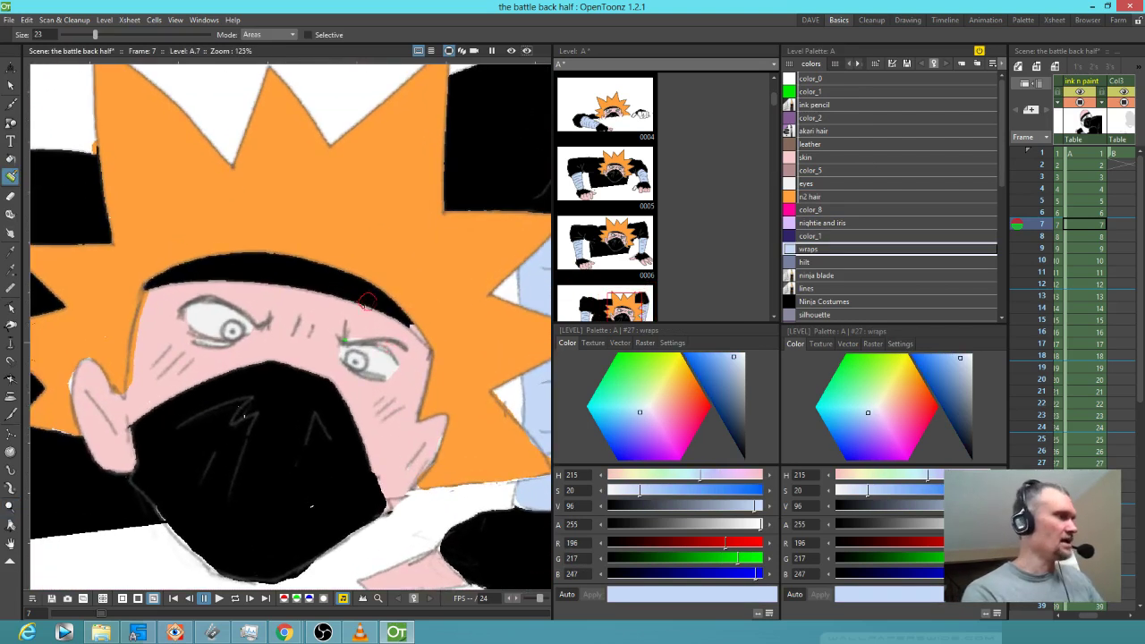
{"action": "left_click", "coordinate": [789, 158]}
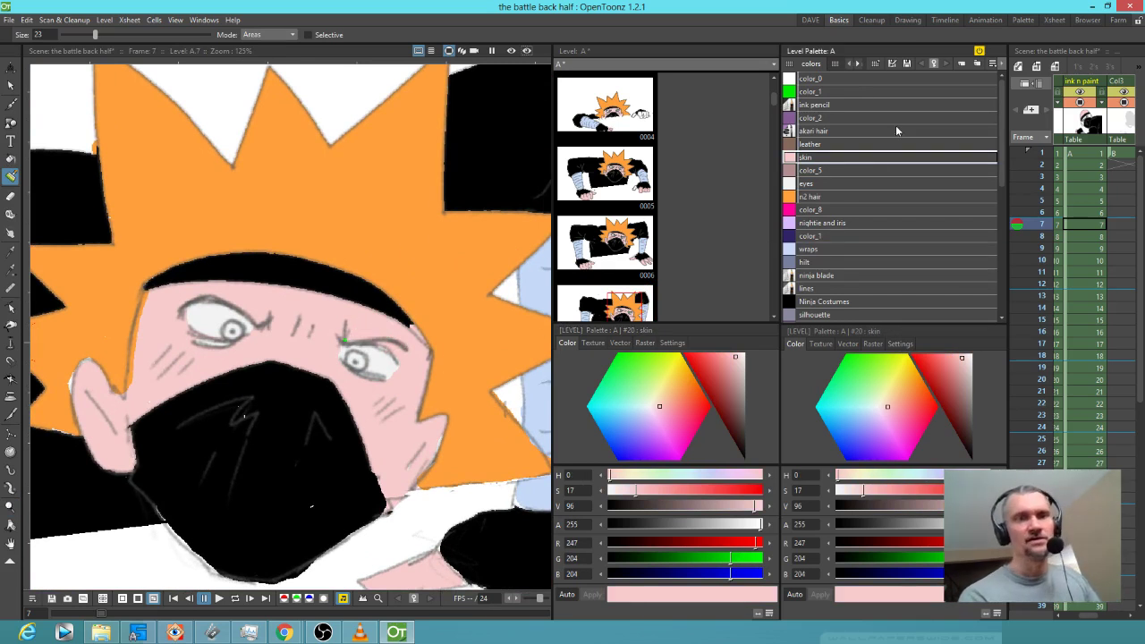
{"action": "left_click", "coordinate": [827, 303]}
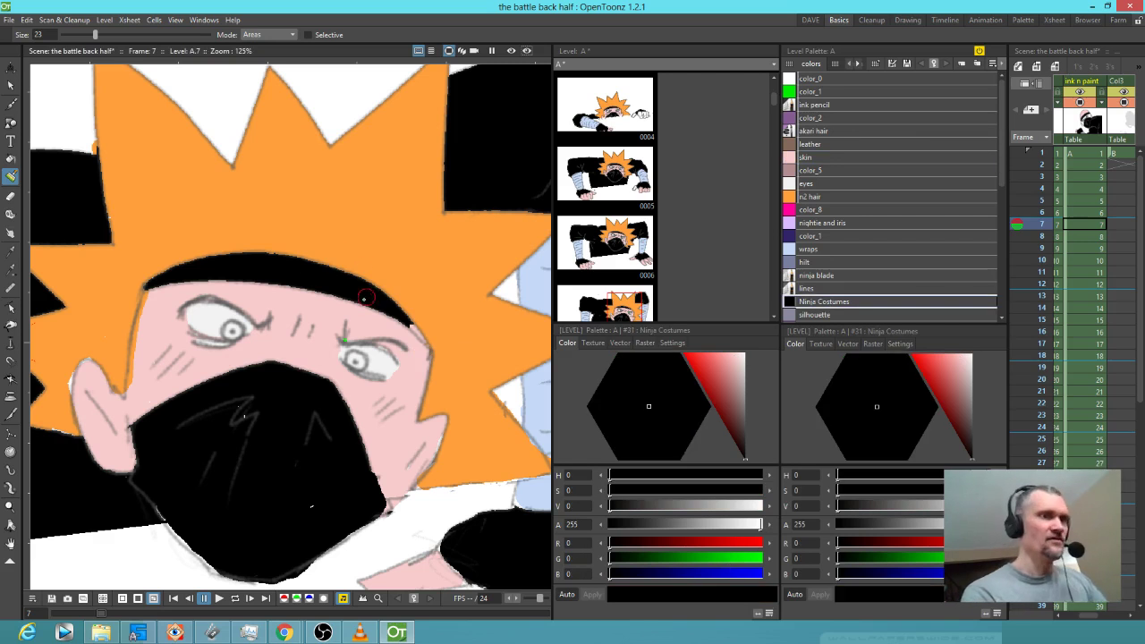
{"action": "key", "text": "bracketleft"}
{"action": "key", "text": "bracketleft"}
{"action": "key", "text": "bracketleft"}
{"action": "key", "text": "bracketleft"}
{"action": "key", "text": "bracketleft"}
{"action": "key", "text": "bracketleft"}
{"action": "key", "text": "bracketleft"}
{"action": "key", "text": "bracketleft"}
{"action": "key", "text": "bracketleft"}
{"action": "key", "text": "bracketleft"}
{"action": "key", "text": "bracketleft"}
{"action": "key", "text": "bracketleft"}
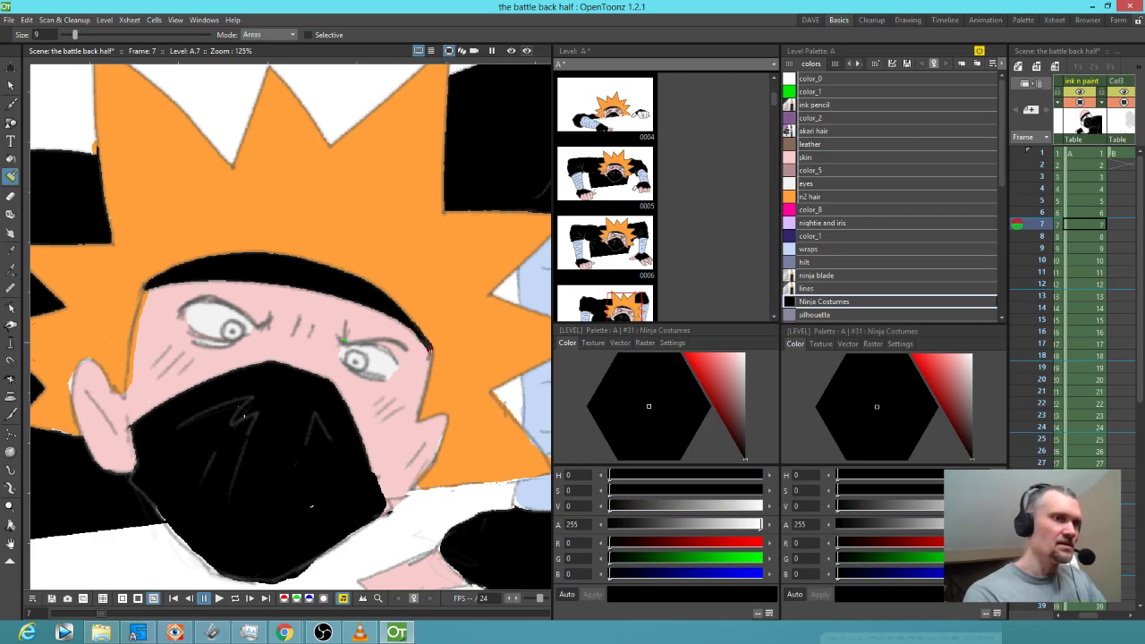
- Paint the irises of both of the ninja's eyes in frame 7 with the wraps style
{"action": "left_click", "coordinate": [828, 248]}
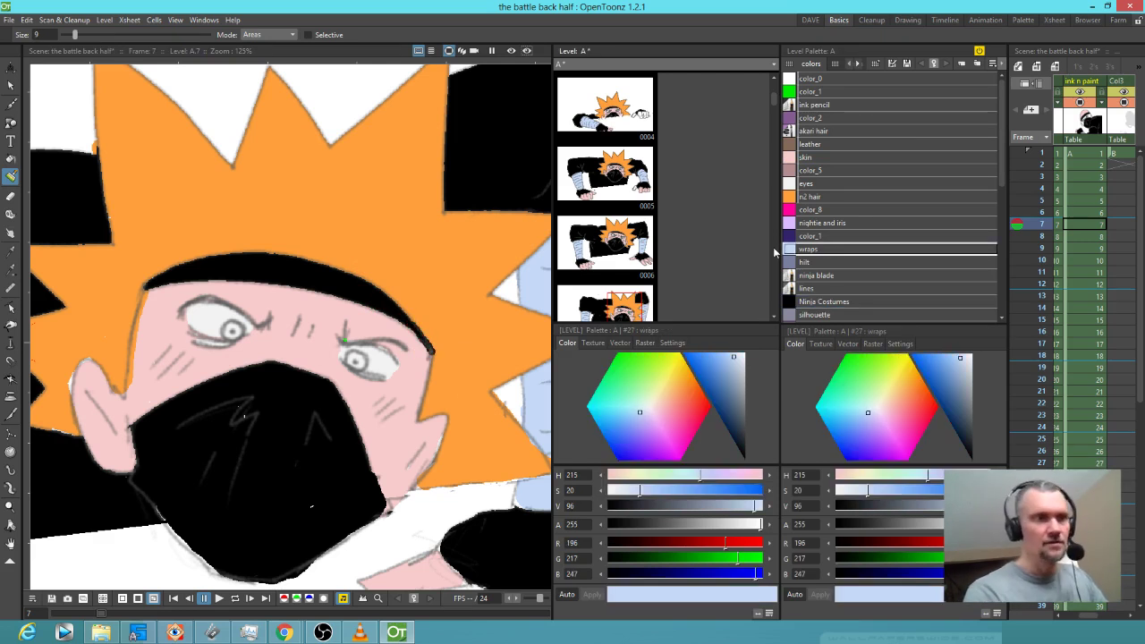
{"action": "left_click_drag", "start_coordinate": [233, 328], "coordinate": [236, 334]}
{"action": "left_click_drag", "start_coordinate": [353, 357], "coordinate": [355, 356]}
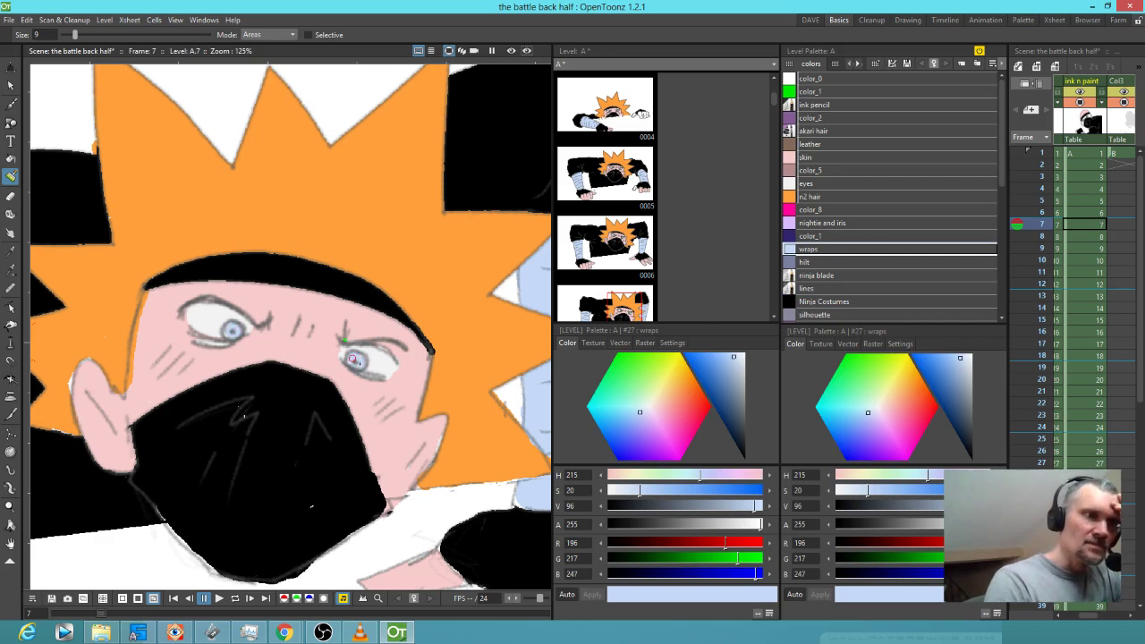
- Sample the n2 hair style from the ninja's hair and turn on the brush's Selective option
{"action": "key", "text": "k"}
{"action": "left_click", "coordinate": [74, 327]}
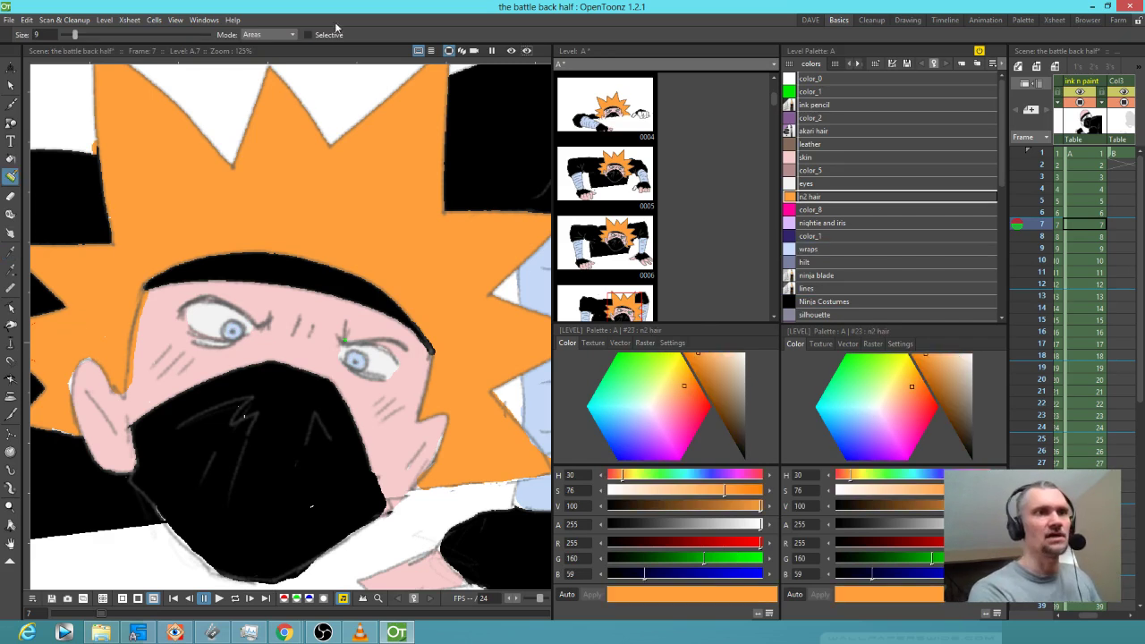
{"action": "left_click", "coordinate": [309, 35]}
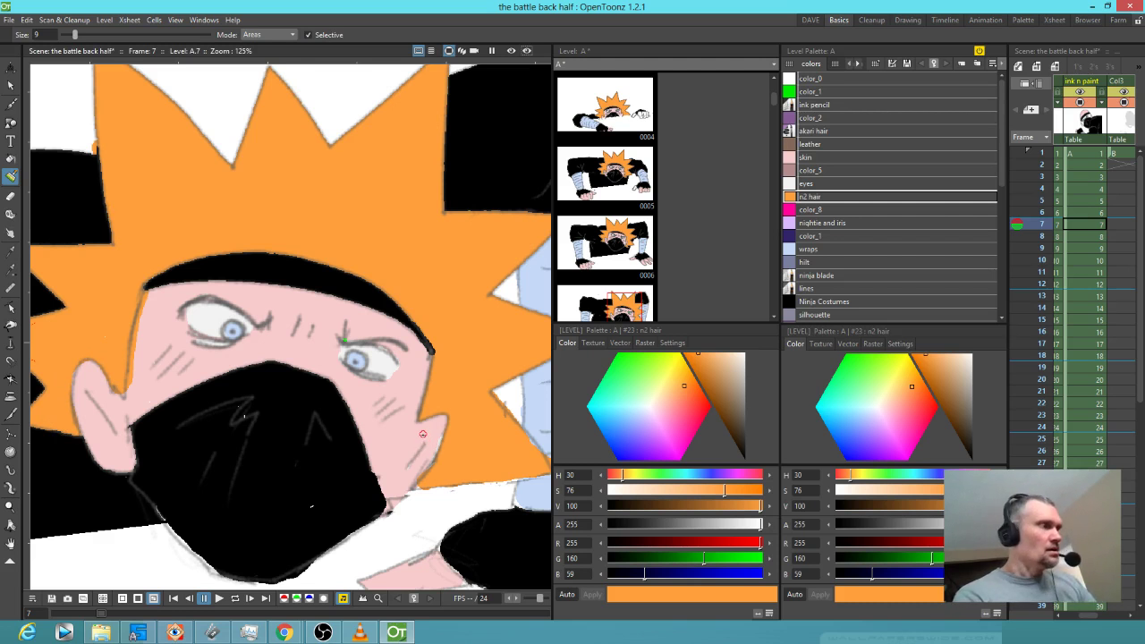
- Sample the skin style from the ninja's ear in frame 7 and return to the Paint Brush
{"action": "key", "text": "k"}
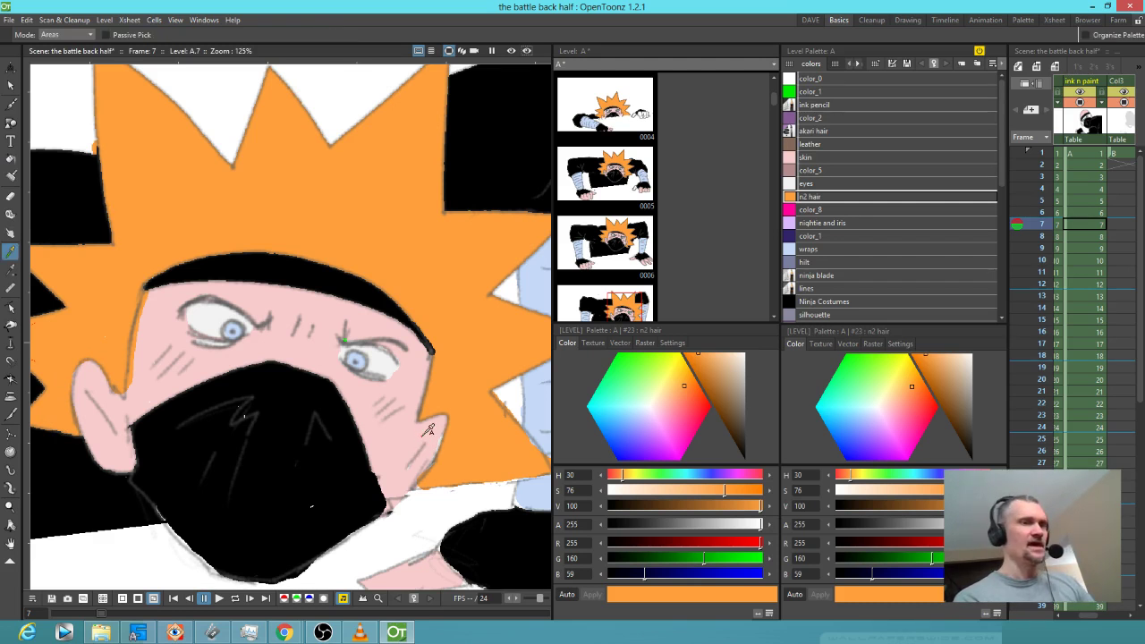
{"action": "left_click", "coordinate": [429, 424]}
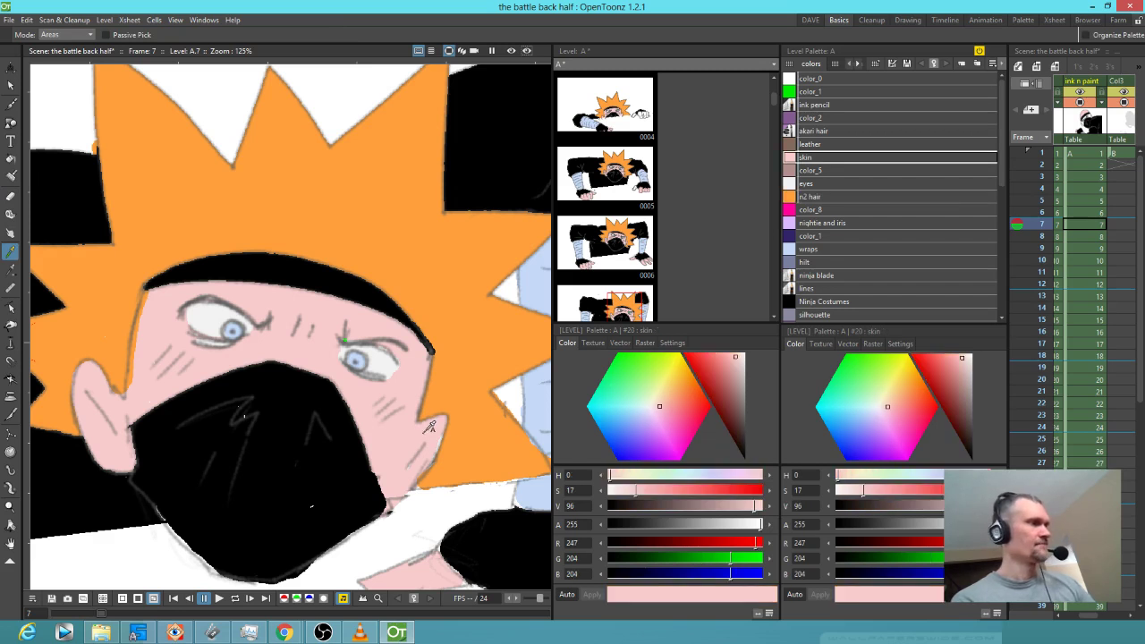
{"action": "key", "text": "j"}
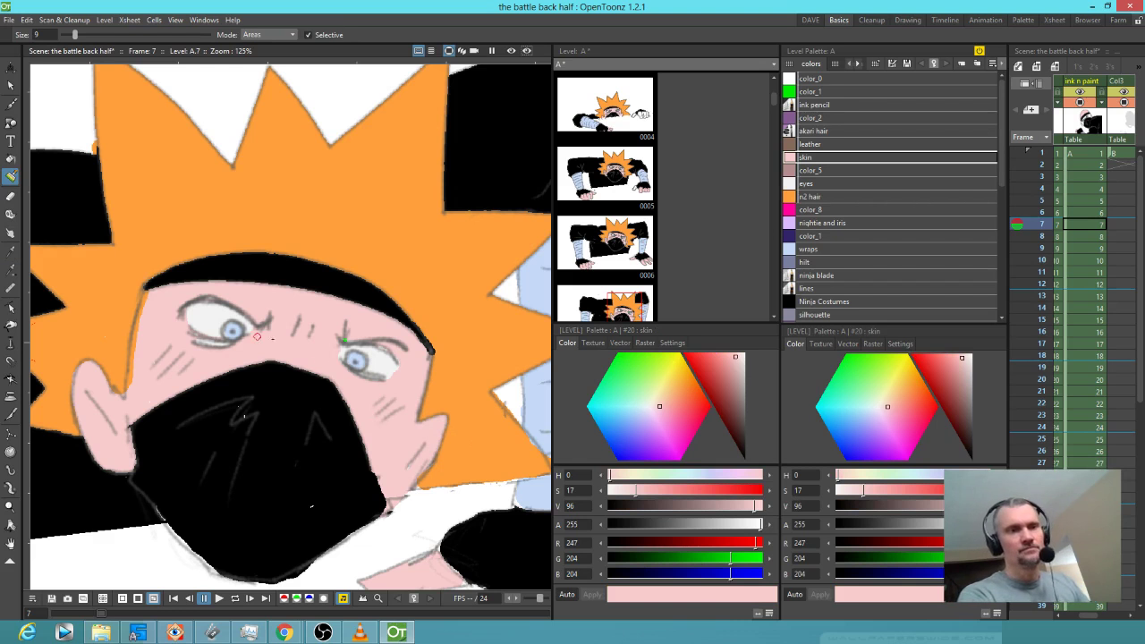
- Go to frame 9 and fill both legs of the standing girl with the skin style
{"action": "scroll", "coordinate": [496, 444], "scroll_direction": "down", "scroll_amount": 5}
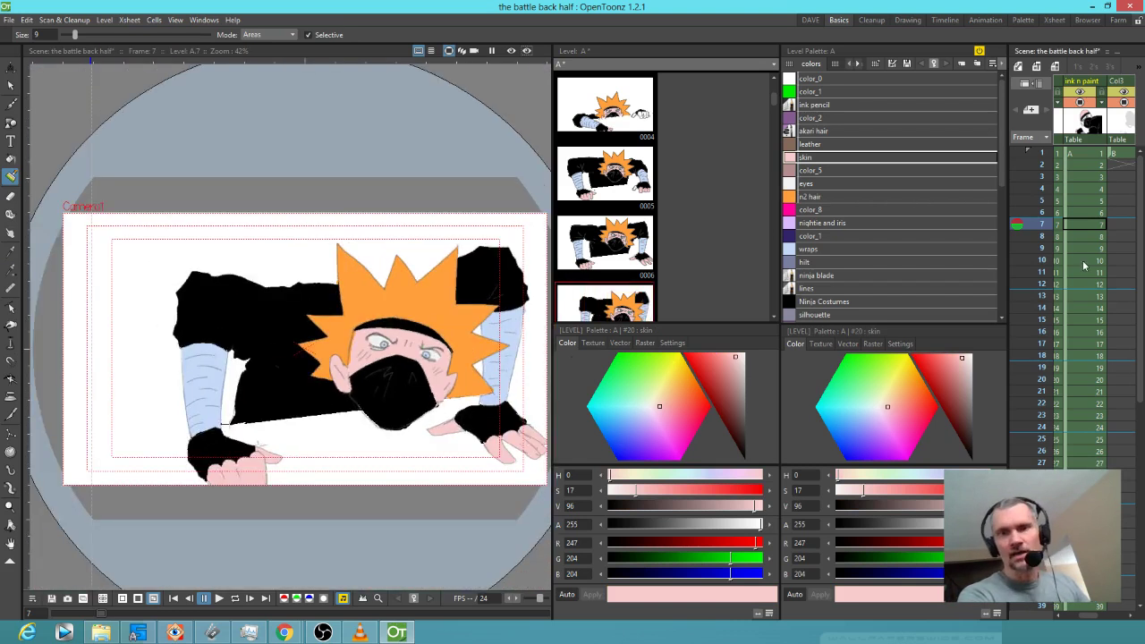
{"action": "left_click", "coordinate": [1081, 237]}
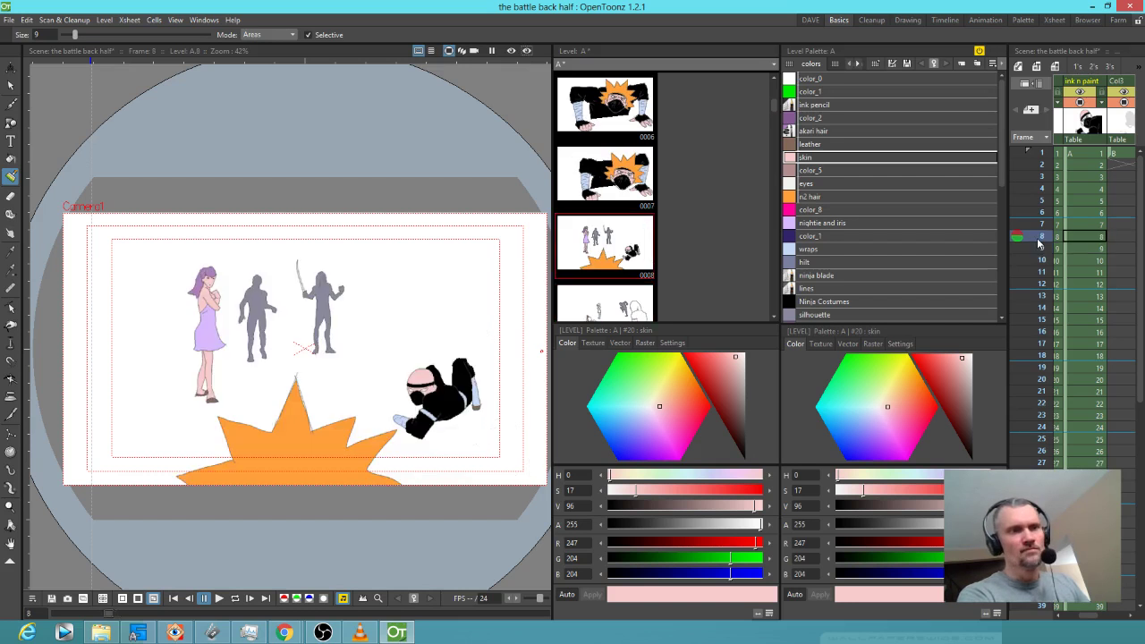
{"action": "left_click", "coordinate": [1040, 248]}
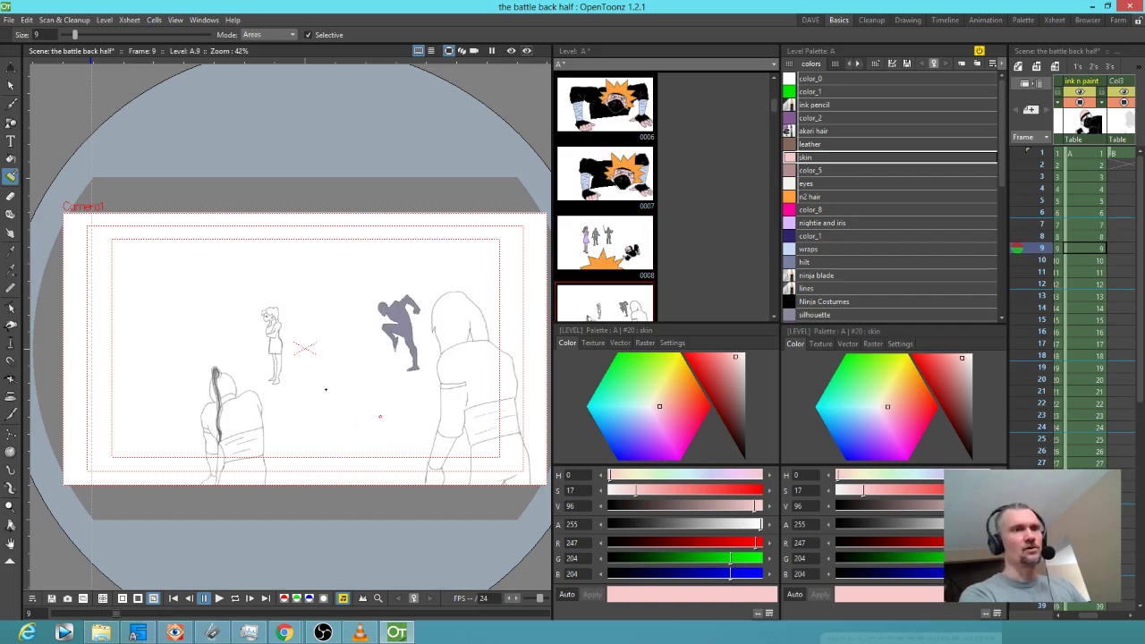
{"action": "scroll", "coordinate": [315, 354], "scroll_direction": "up", "scroll_amount": 5}
{"action": "scroll", "coordinate": [315, 353], "scroll_direction": "up", "scroll_amount": 3}
{"action": "left_click_drag", "start_coordinate": [320, 353], "coordinate": [460, 353]}
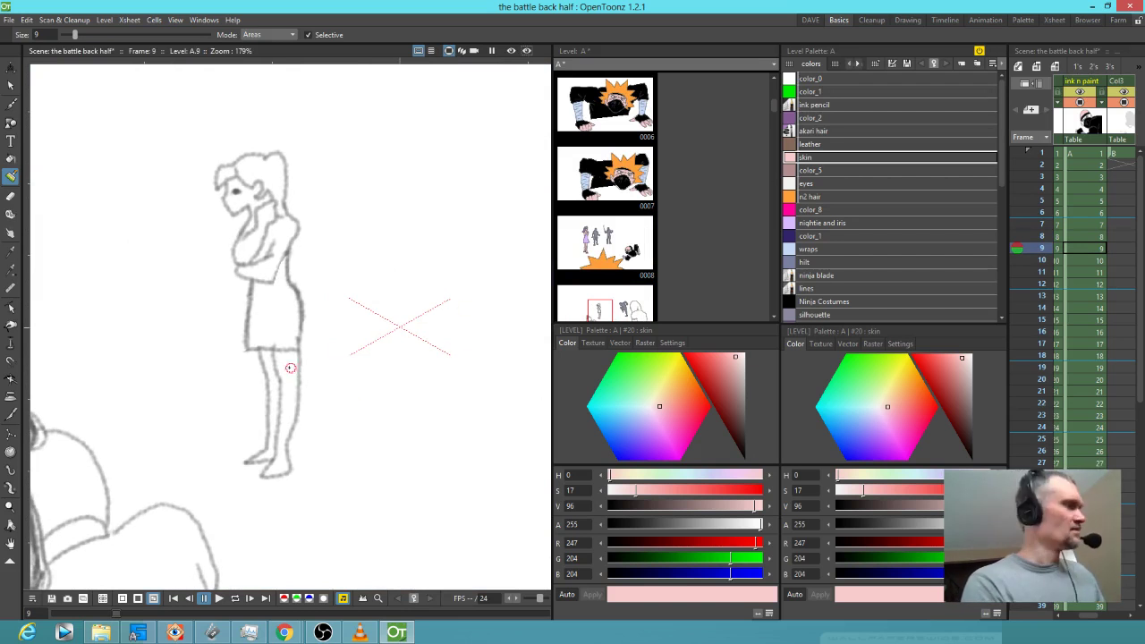
{"action": "key", "text": "f"}
{"action": "left_click", "coordinate": [280, 372]}
{"action": "left_click", "coordinate": [274, 380]}
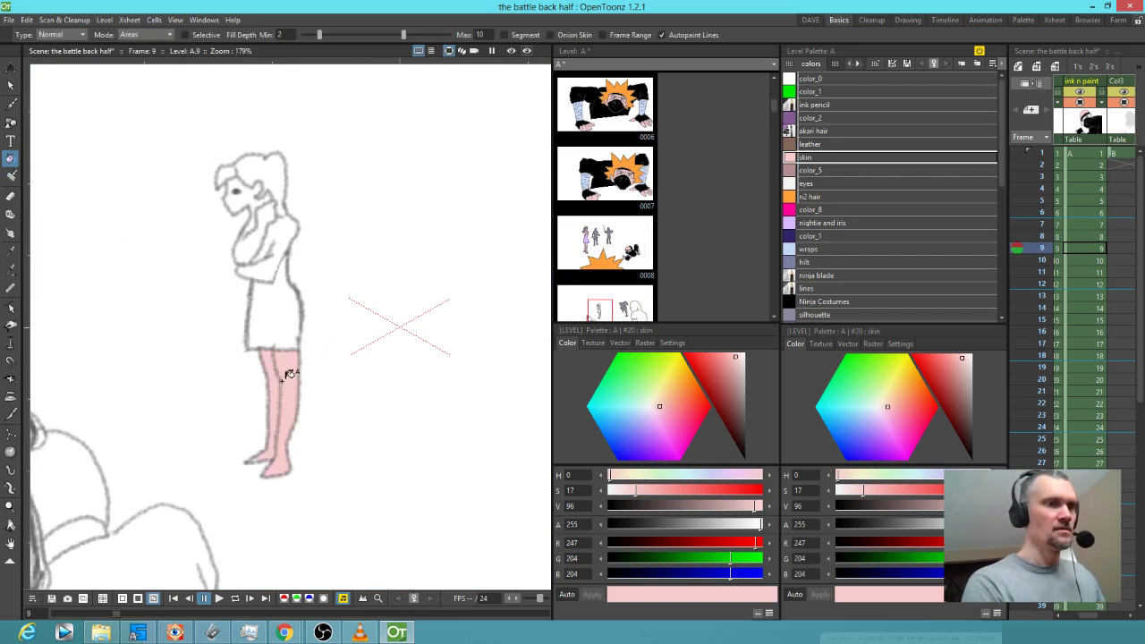
- Fill the standing girl's arms, hand and face in frame 9 with the skin style
{"action": "left_click", "coordinate": [288, 226]}
{"action": "left_click", "coordinate": [266, 235]}
{"action": "left_click", "coordinate": [257, 219]}
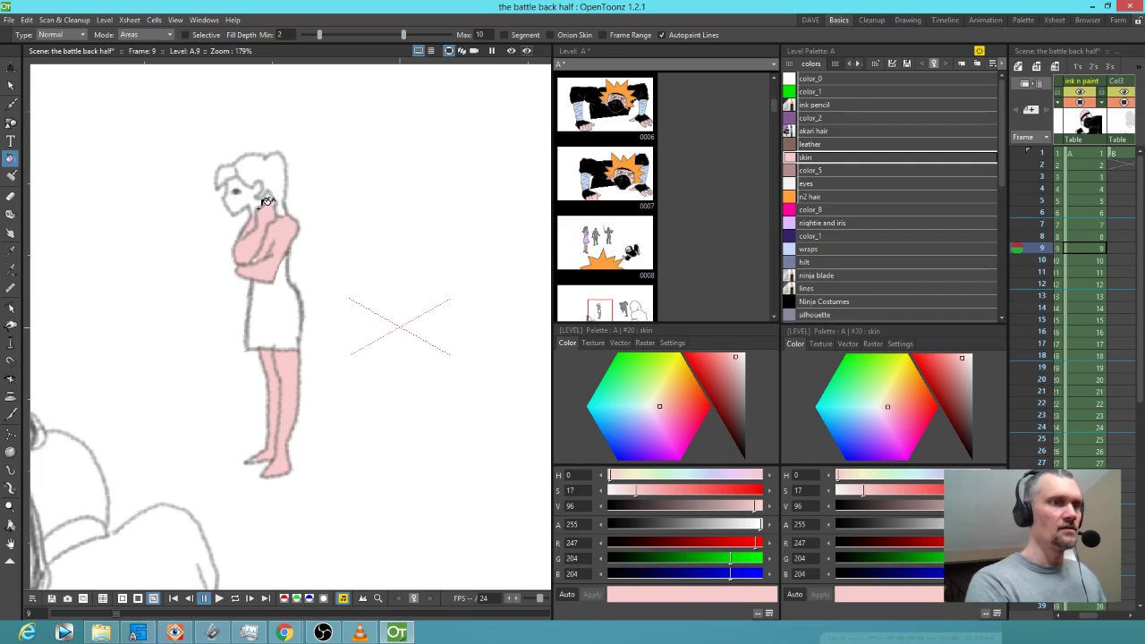
{"action": "left_click", "coordinate": [244, 198]}
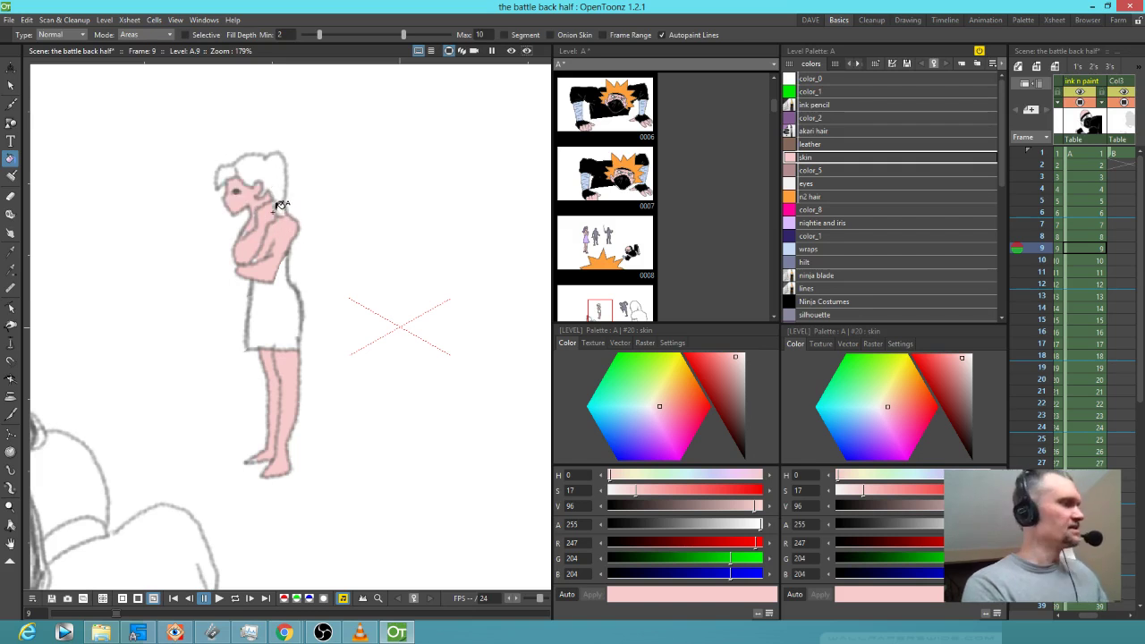
- Fill all sections of the standing girl's hair in frame 9 with the akari hair style
{"action": "key", "text": "j"}
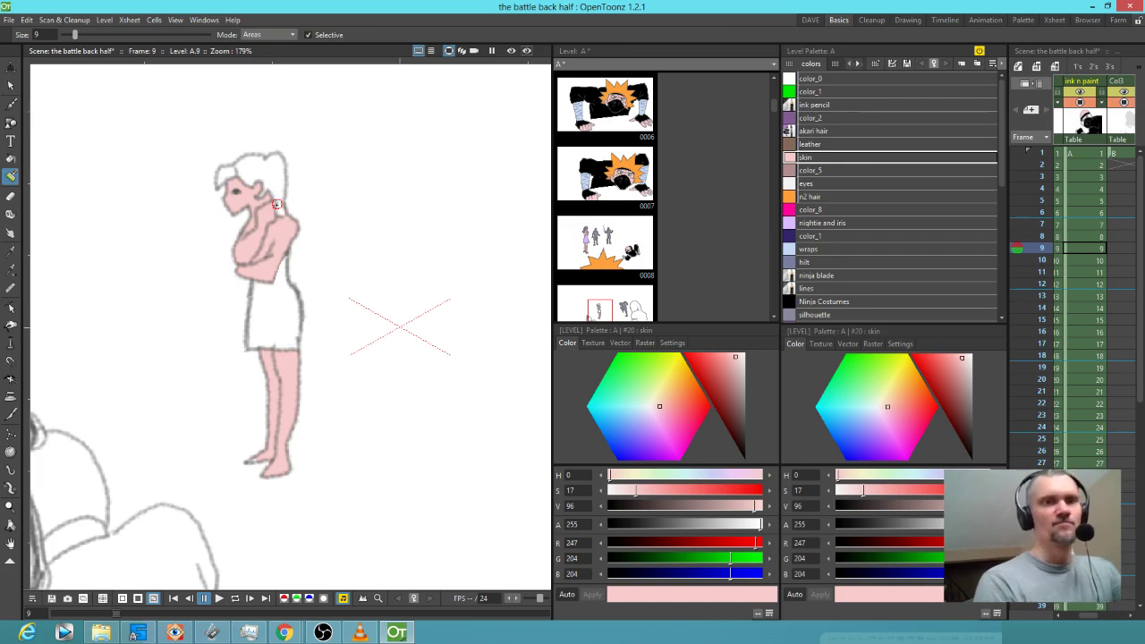
{"action": "left_click", "coordinate": [833, 130]}
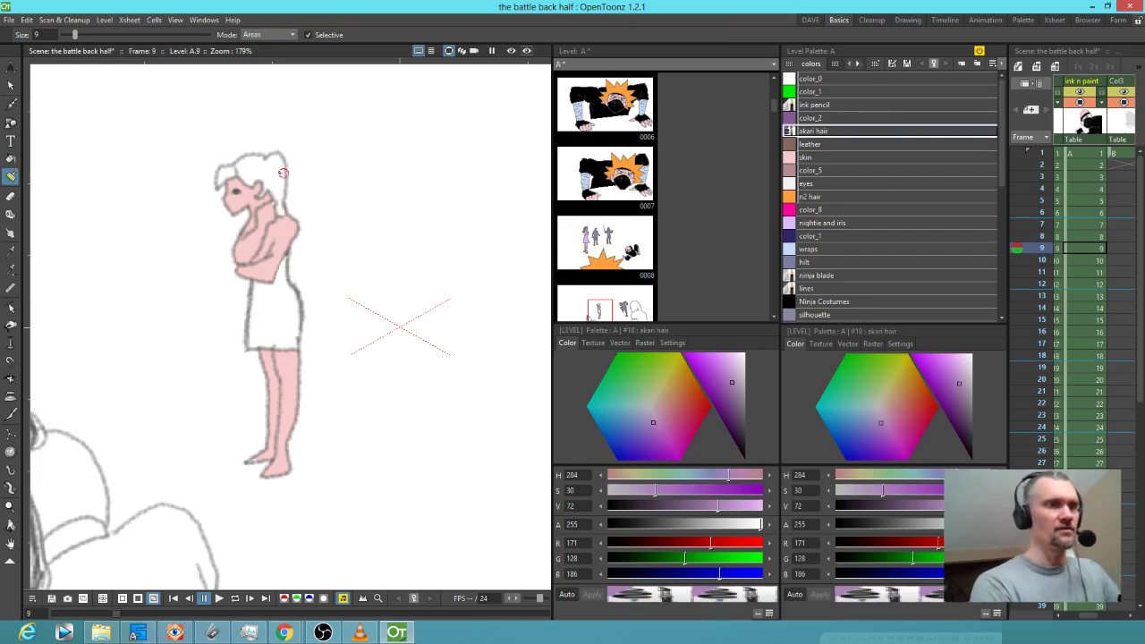
{"action": "key", "text": "f"}
{"action": "left_click", "coordinate": [269, 183]}
{"action": "left_click", "coordinate": [283, 161]}
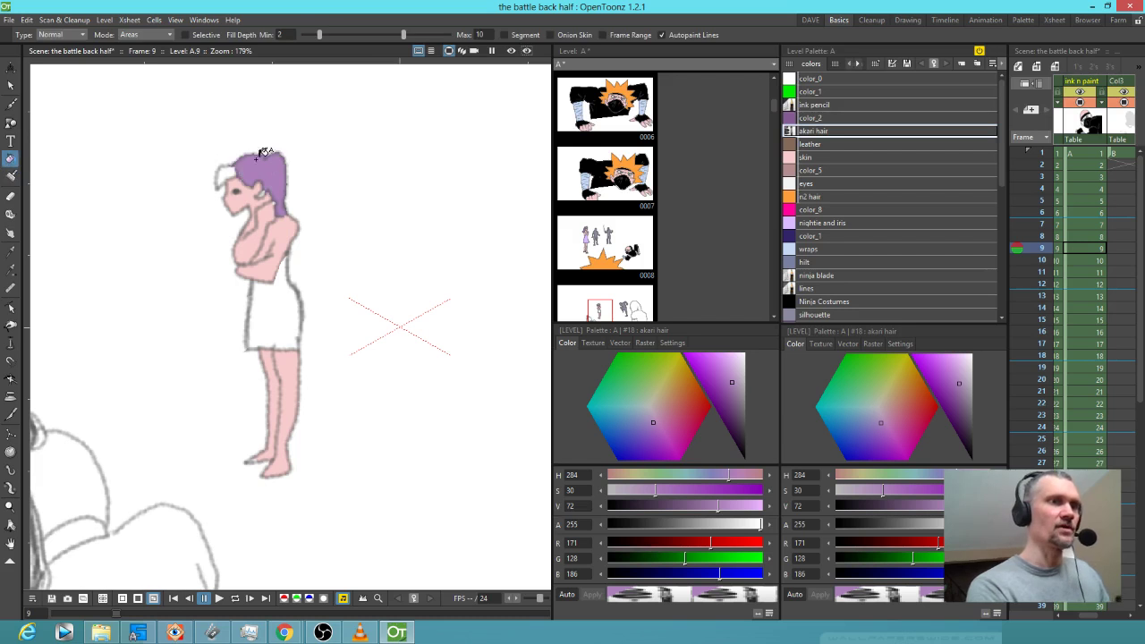
{"action": "left_click", "coordinate": [226, 172]}
{"action": "left_click", "coordinate": [228, 179]}
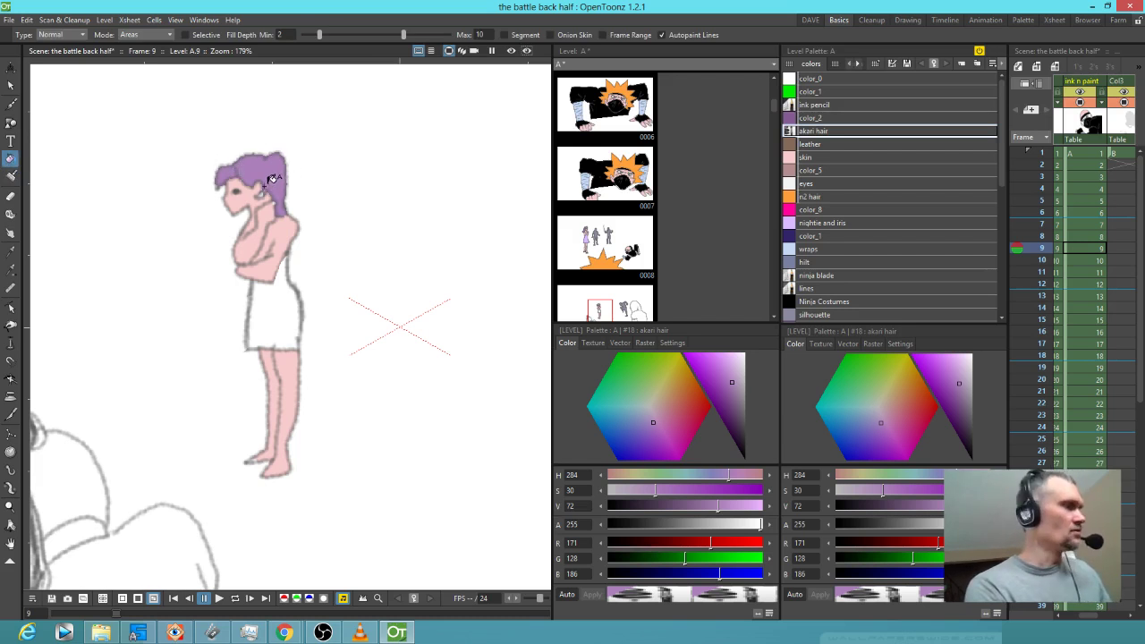
- Fill the standing girl's nightie in frame 9 with the nightie and iris style
{"action": "key", "text": "b"}
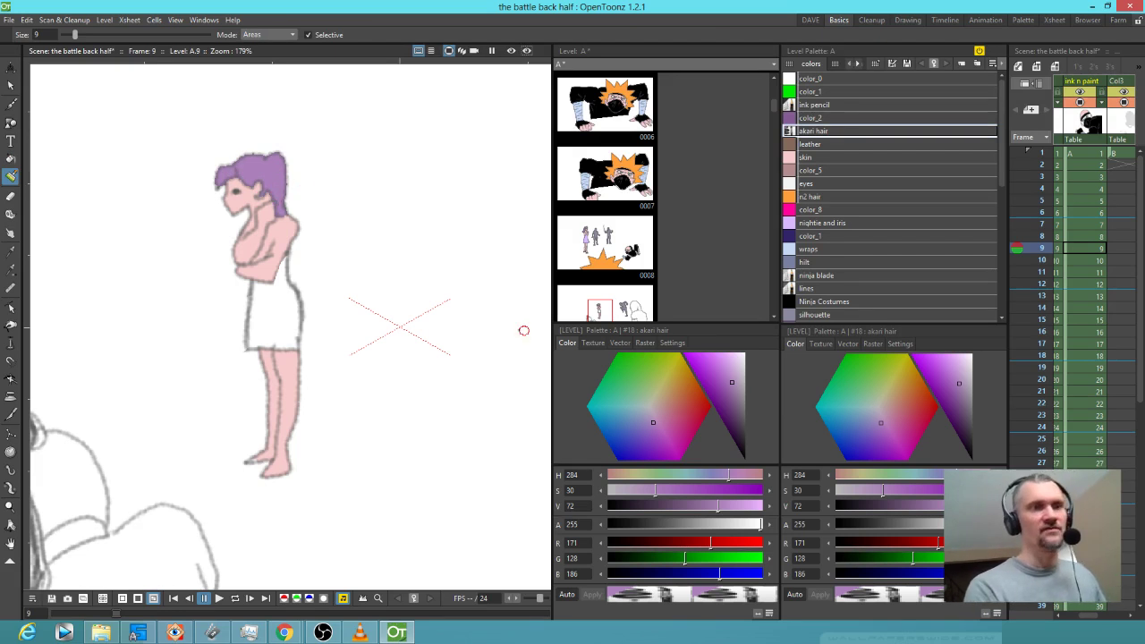
{"action": "left_click", "coordinate": [859, 222]}
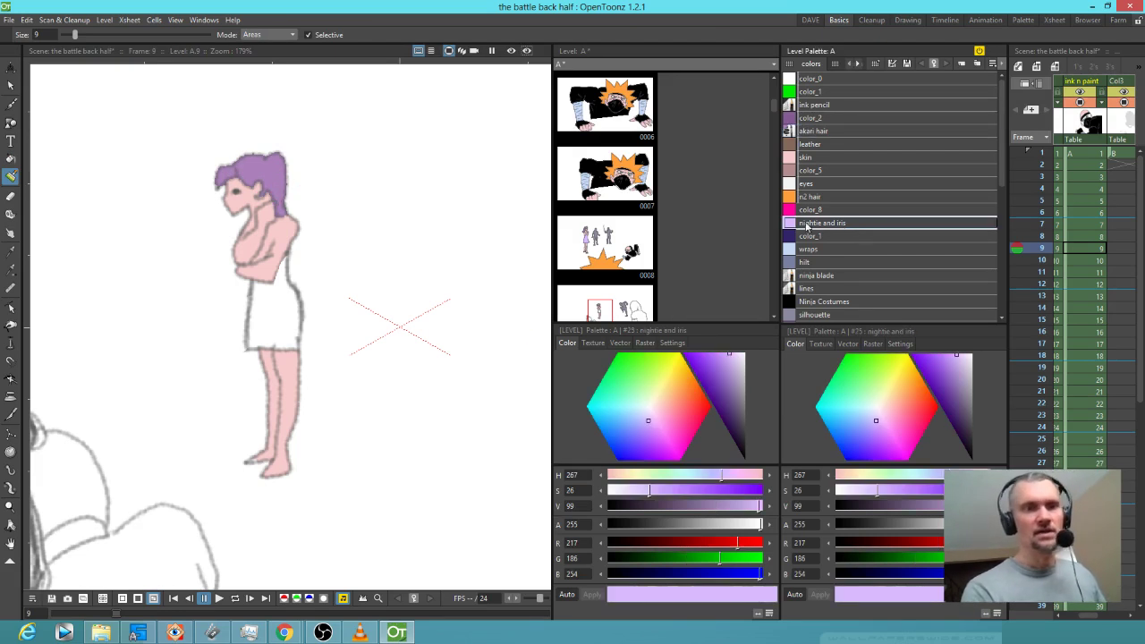
{"action": "left_click", "coordinate": [281, 311]}
- Enclose the whole standing girl in frame 9 with a Freehand selection
{"action": "key", "text": "s"}
{"action": "mouse_move", "coordinate": [376, 257]}
{"action": "left_mouse_down"}
{"action": "mouse_move", "coordinate": [379, 214]}
{"action": "mouse_move", "coordinate": [146, 280]}
{"action": "mouse_move", "coordinate": [379, 256]}
{"action": "left_mouse_up"}
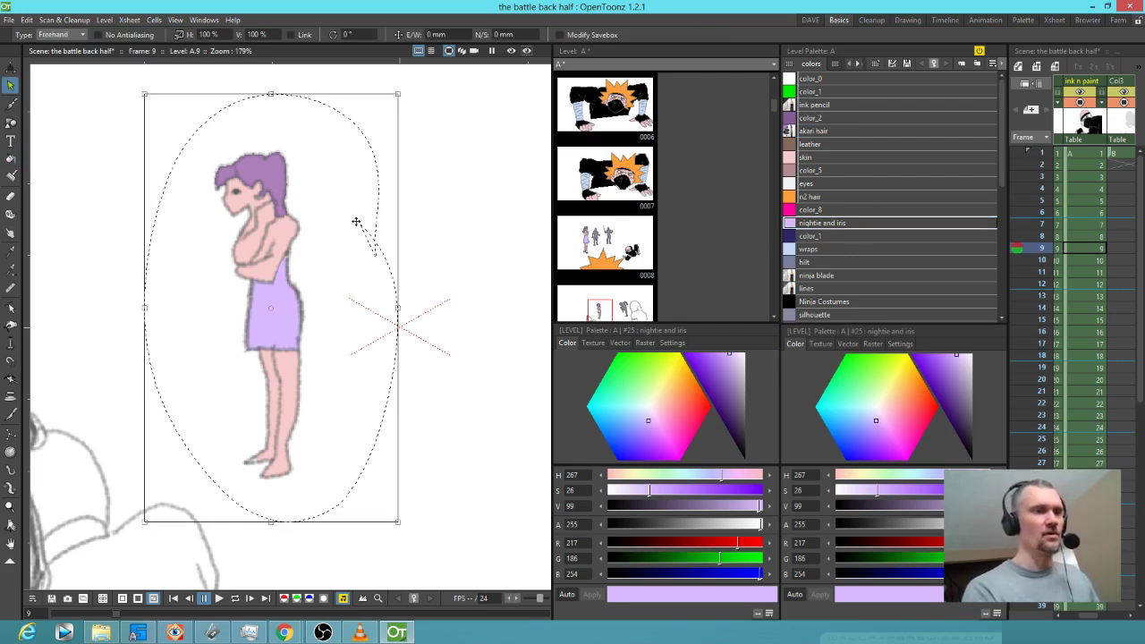
{"action": "left_click", "coordinate": [817, 158]}
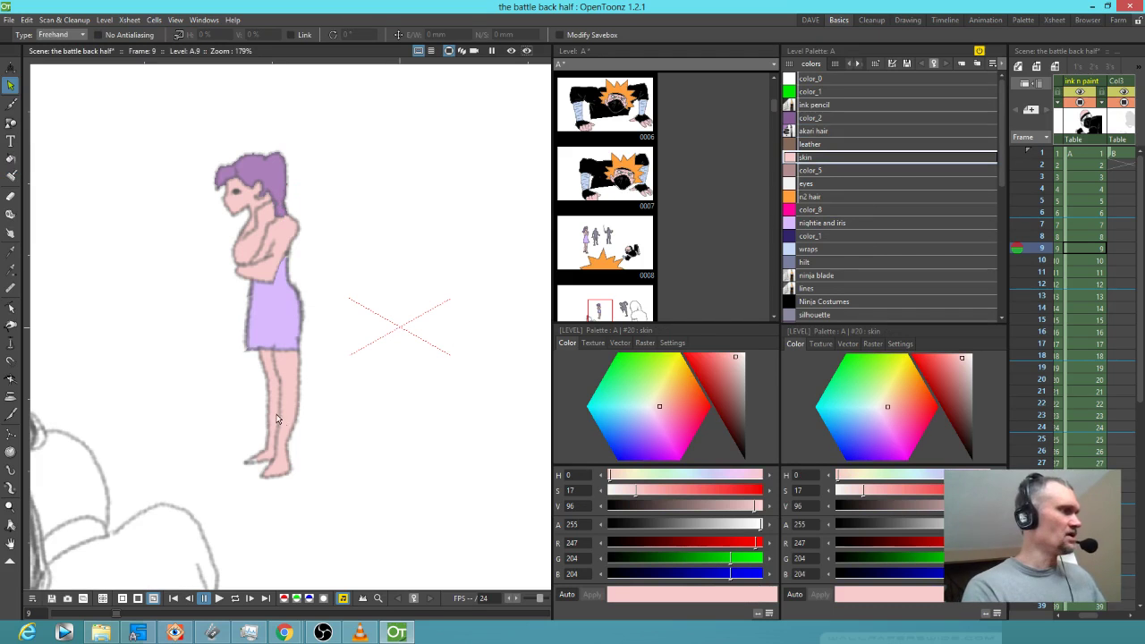
{"action": "key", "text": "f"}
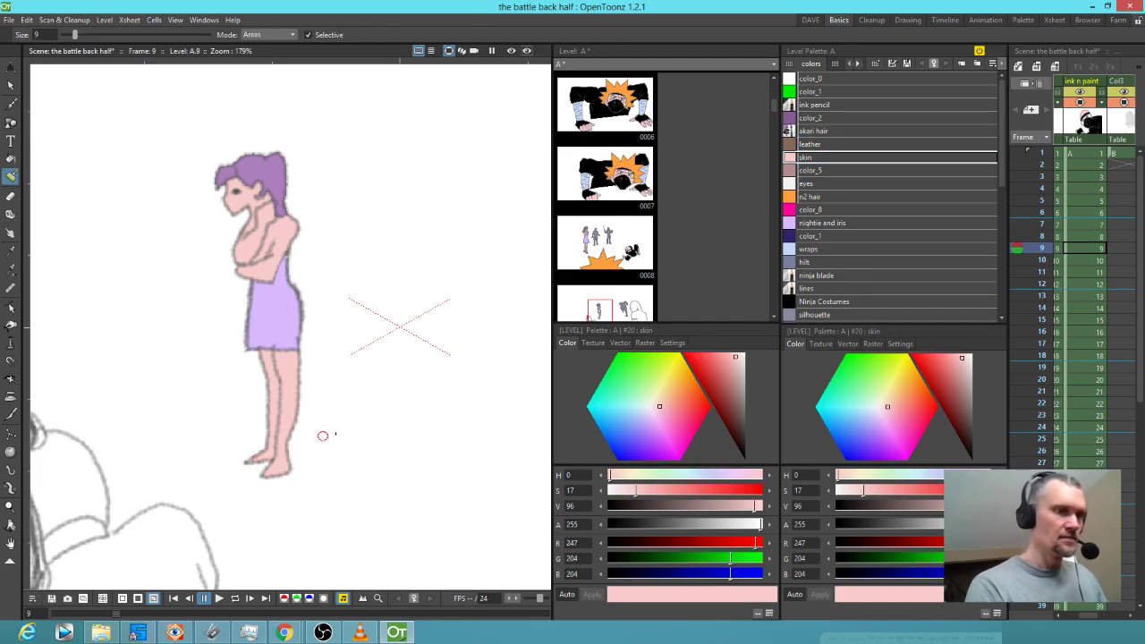
{"action": "key", "text": "s"}
{"action": "mouse_move", "coordinate": [385, 259]}
{"action": "left_mouse_down"}
{"action": "mouse_move", "coordinate": [366, 157]}
{"action": "mouse_move", "coordinate": [210, 121]}
{"action": "mouse_move", "coordinate": [142, 400]}
{"action": "mouse_move", "coordinate": [349, 505]}
{"action": "mouse_move", "coordinate": [382, 228]}
{"action": "left_mouse_up"}
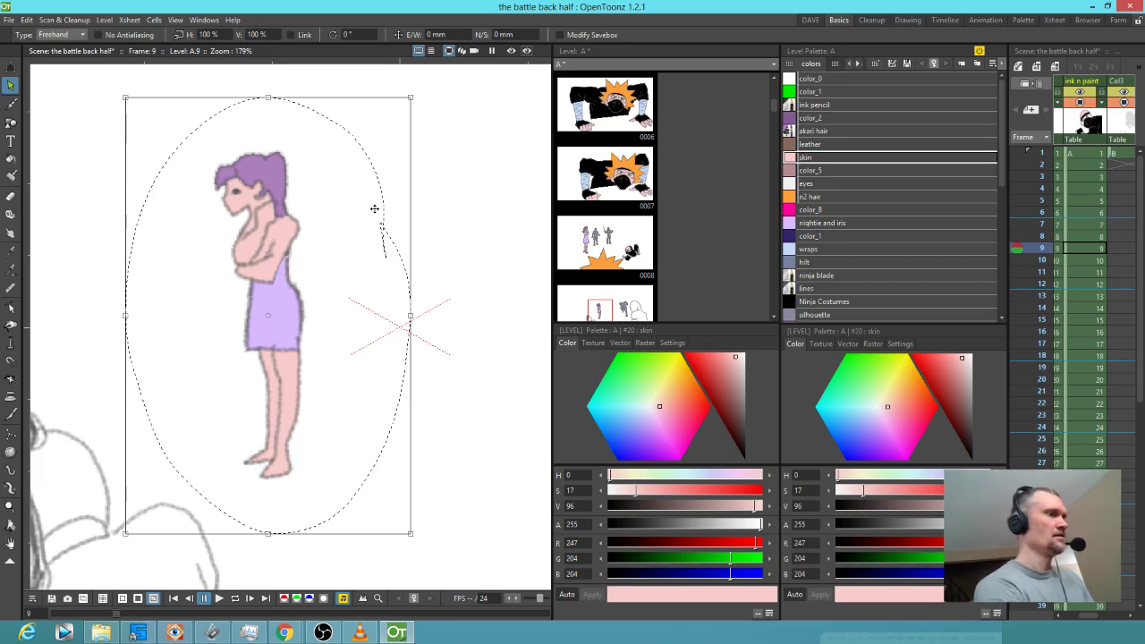
- Step forward through level A's frames after frame 9 to review the drawings that still need painting
{"action": "key", "text": "period"}
{"action": "key", "text": "period"}
{"action": "key", "text": "period"}
{"action": "key", "text": "period"}
{"action": "key", "text": "period"}
{"action": "key", "text": "period"}
{"action": "key", "text": "period"}
{"action": "key", "text": "period"}
{"action": "key", "text": "period"}
{"action": "key", "text": "period"}
{"action": "key", "text": "period"}
{"action": "key", "text": "period"}
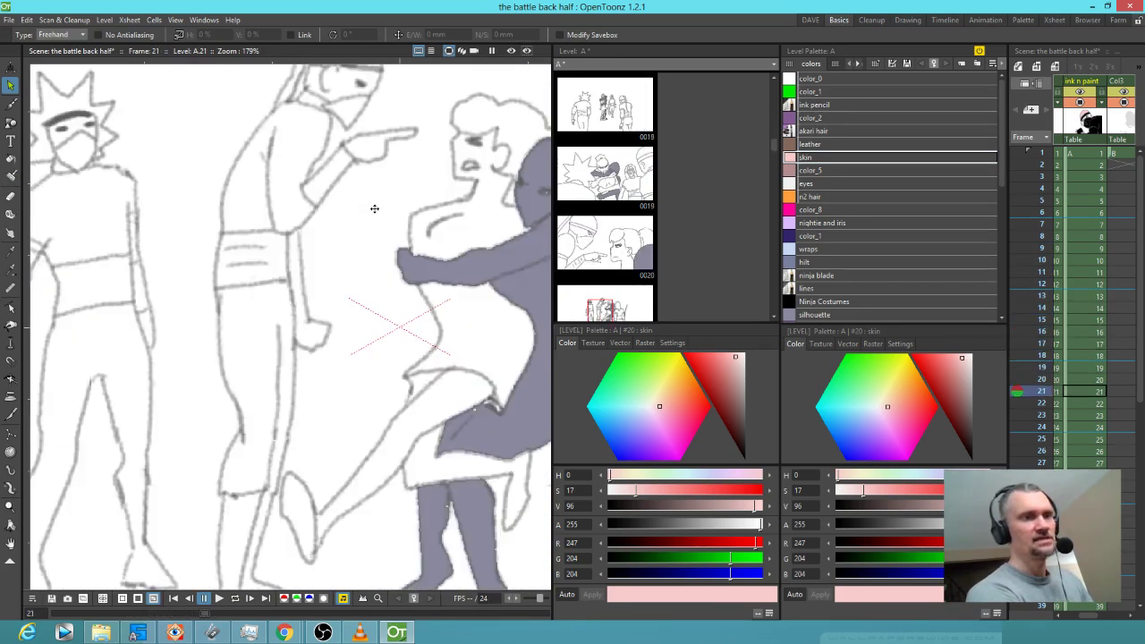
{"action": "key", "text": "period"}
{"action": "key", "text": "period"}
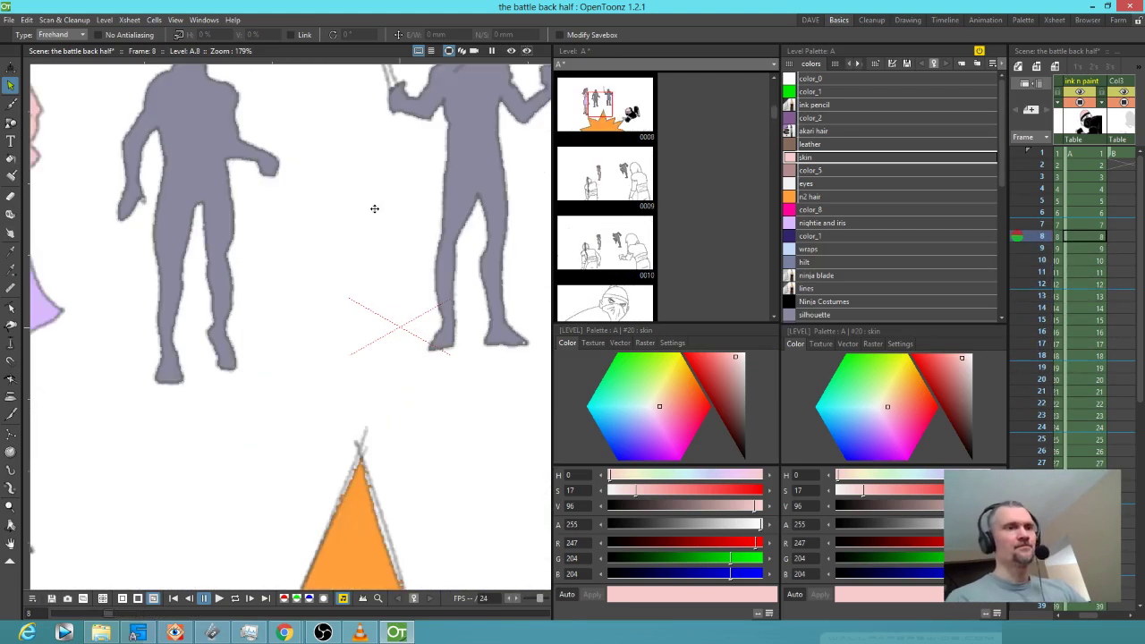
- Try filling the large foreground ninja's torso in frame 9 with Ninja Costumes, undo it, and fill the trousers with that style
{"action": "scroll", "coordinate": [345, 263], "scroll_direction": "down", "scroll_amount": 4}
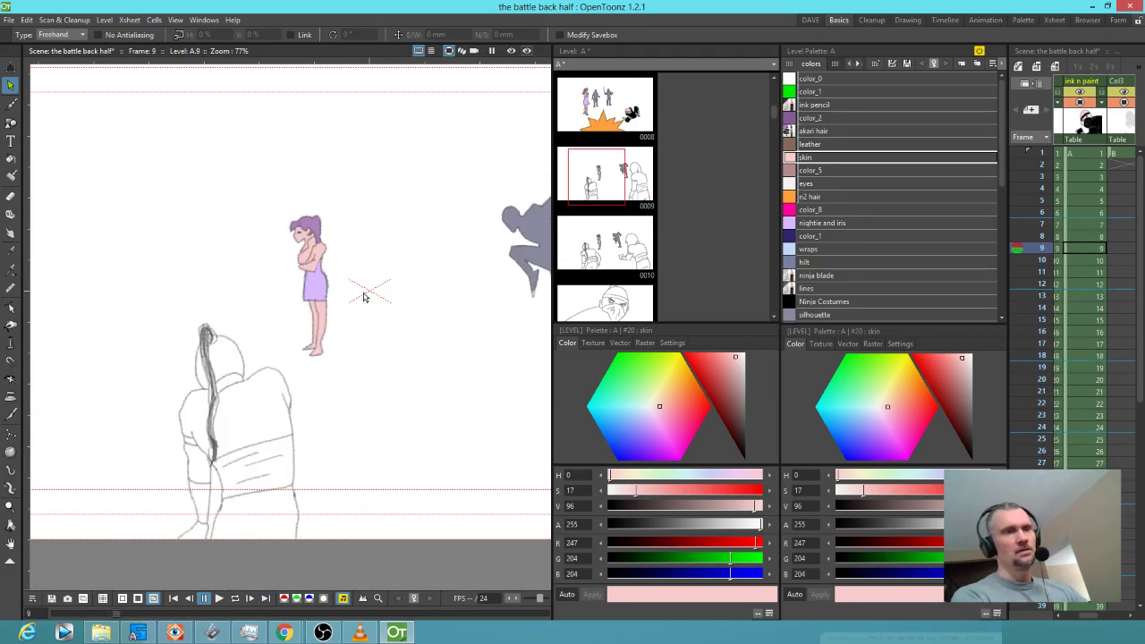
{"action": "scroll", "coordinate": [452, 321], "scroll_direction": "down", "scroll_amount": 2}
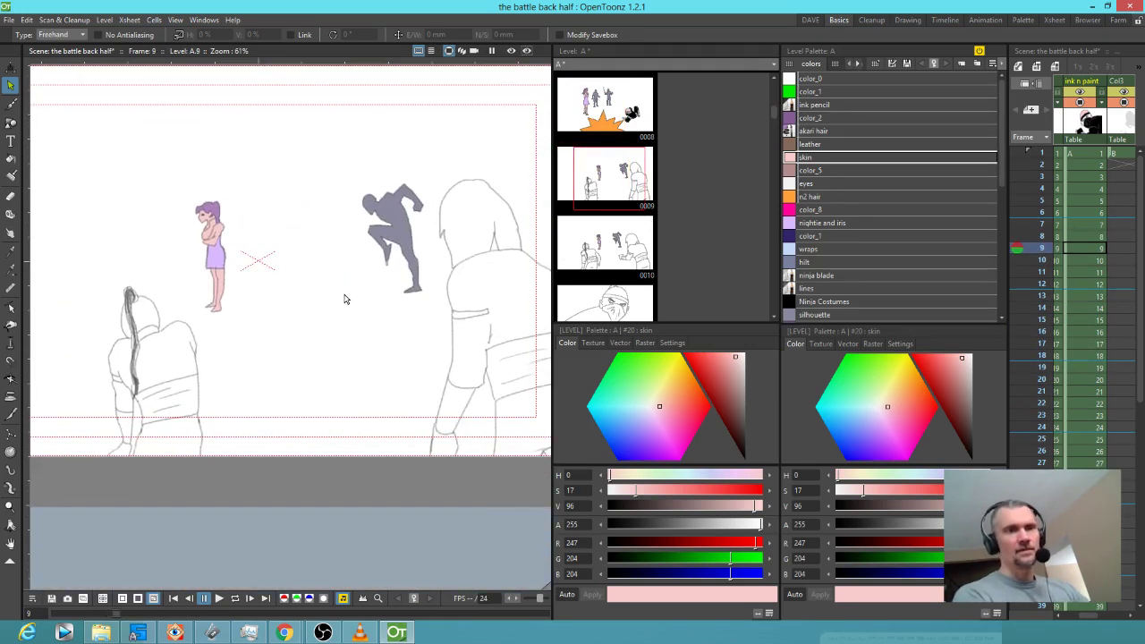
{"action": "left_click", "coordinate": [851, 303]}
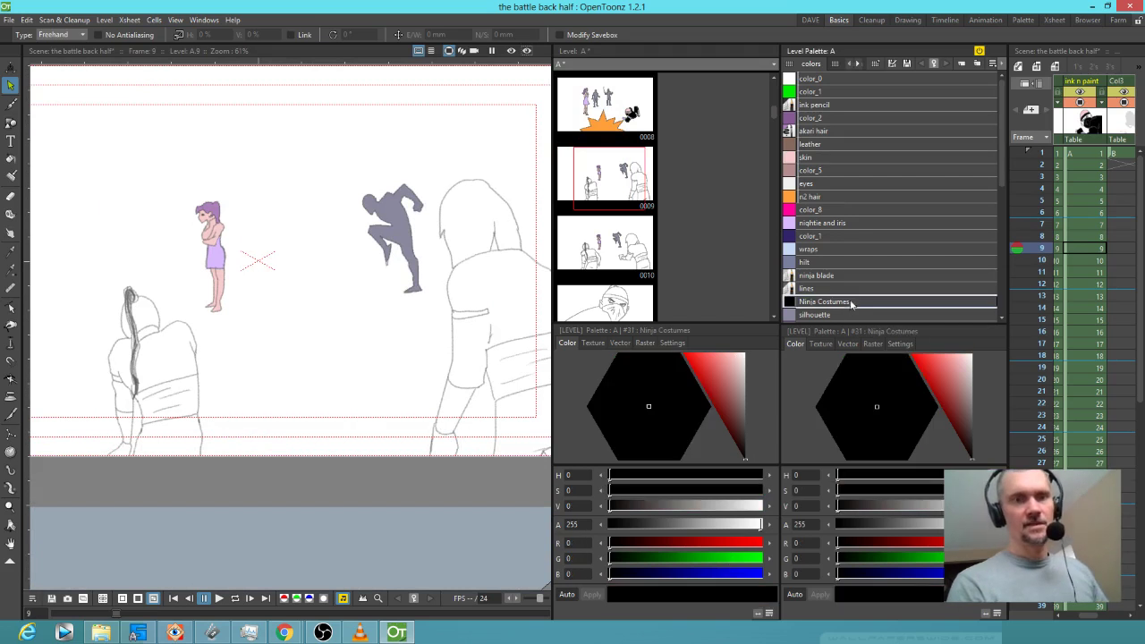
{"action": "key", "text": "f"}
{"action": "left_click", "coordinate": [517, 280]}
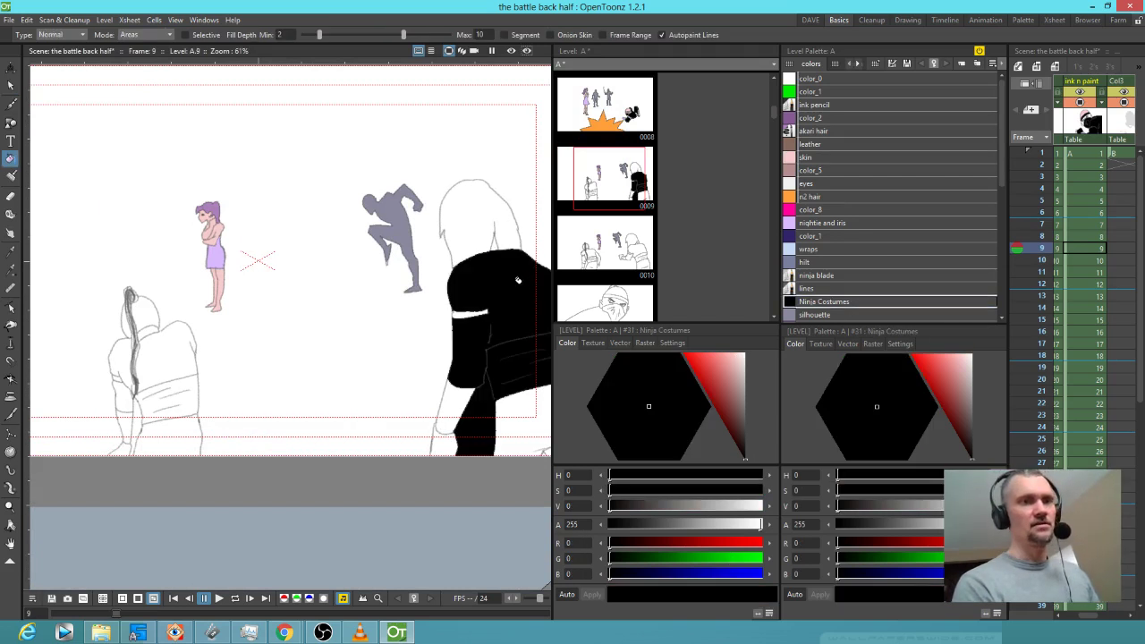
{"action": "left_click_drag", "start_coordinate": [514, 315], "coordinate": [481, 228]}
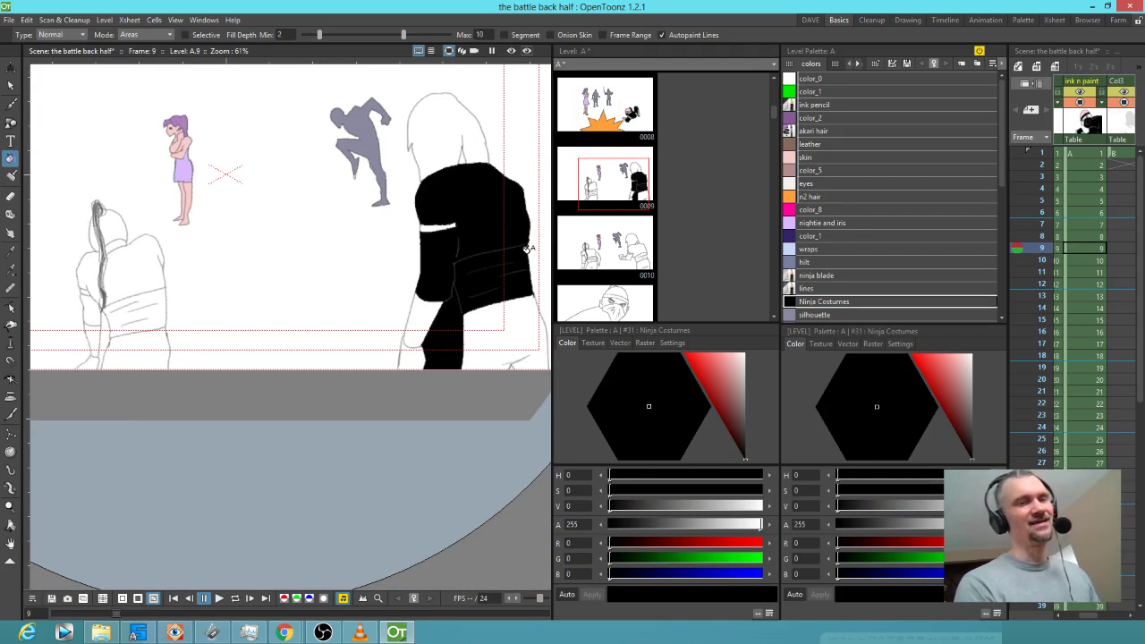
{"action": "key", "text": "ctrl+z"}
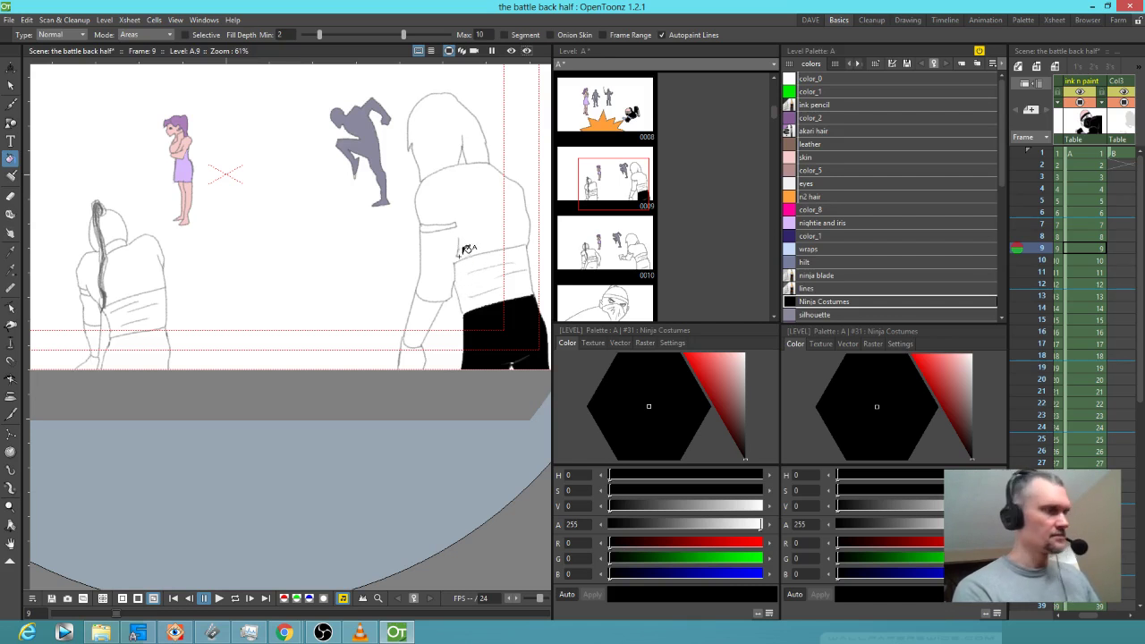
- Examine the large ninja's outlines with the transparency check and in close-up around the waist for gaps
{"action": "key", "text": "ctrl+t"}
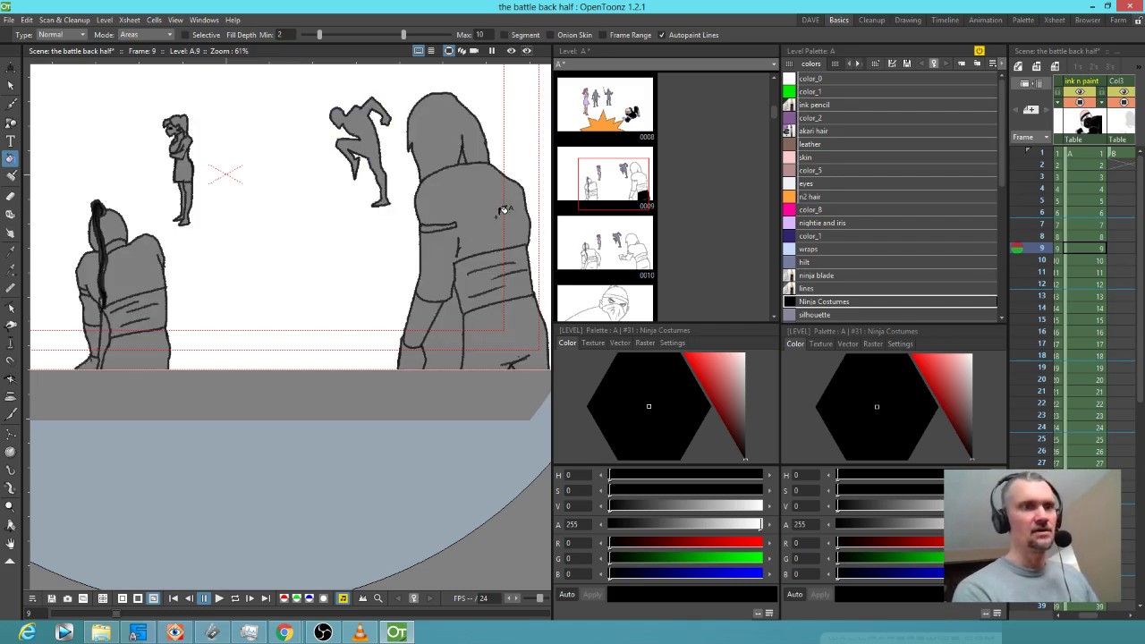
{"action": "key", "text": "ctrl+t"}
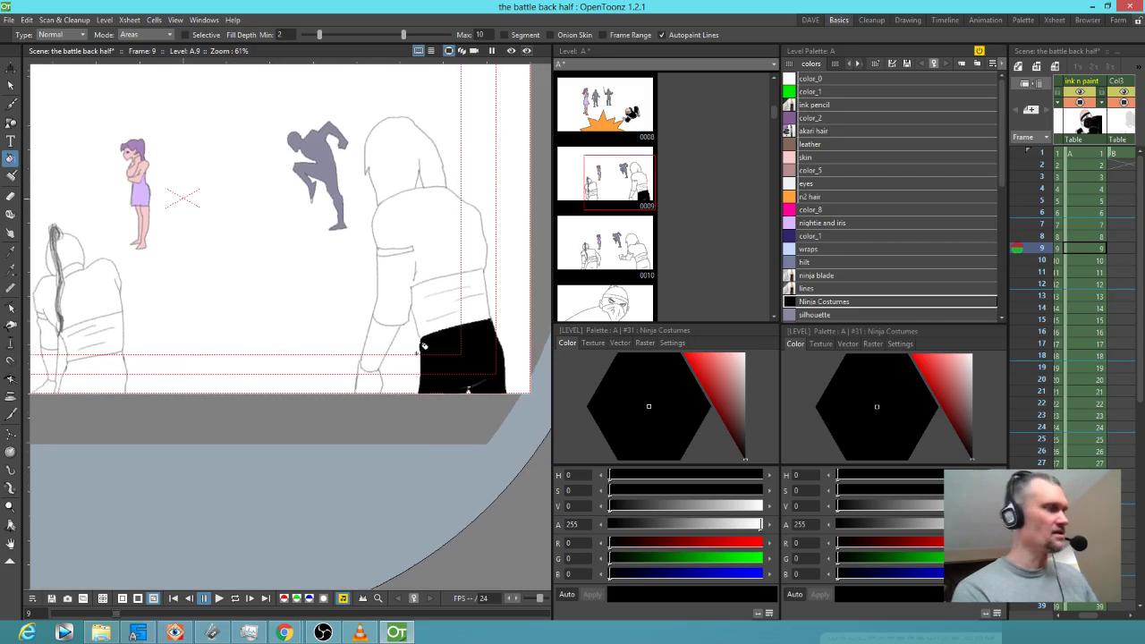
{"action": "key", "text": "shift+space"}
{"action": "left_click_drag", "start_coordinate": [433, 324], "coordinate": [472, 248]}
{"action": "key", "text": "f"}
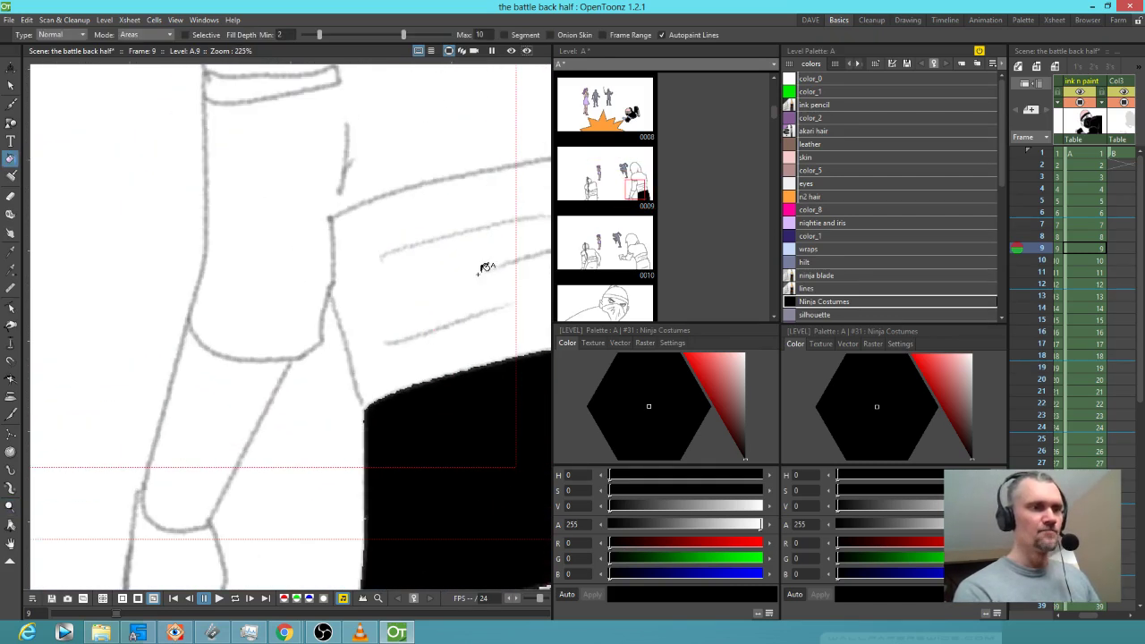
{"action": "left_click_drag", "start_coordinate": [394, 407], "coordinate": [396, 421]}
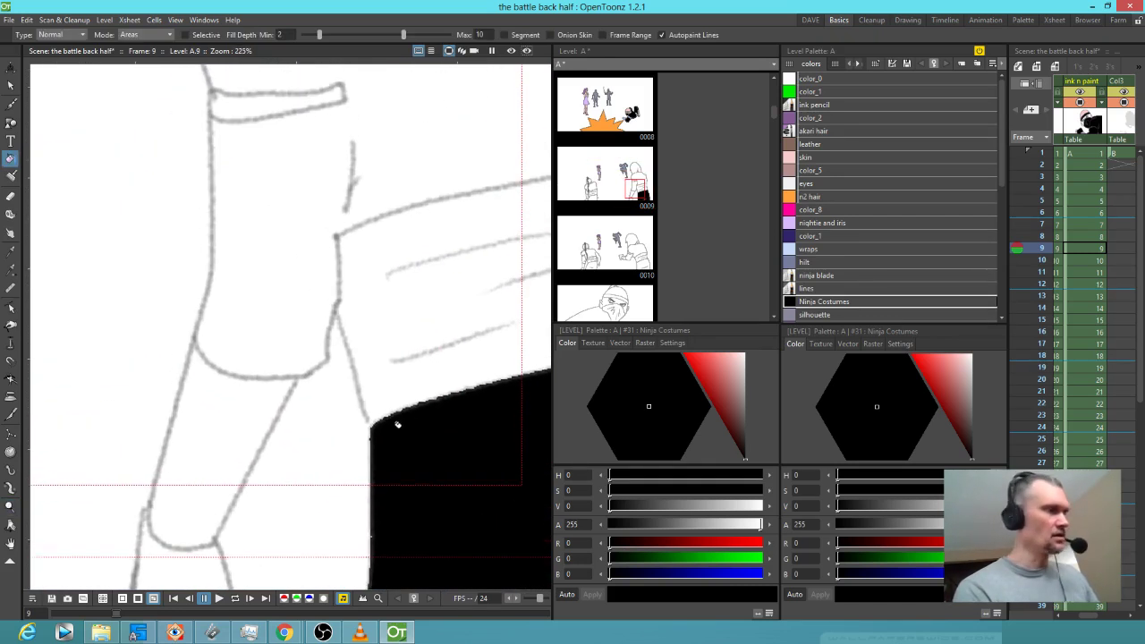
- Close the gaps in the large ninja's waist wrap outlines with Brush strokes in the ink pencil style
{"action": "left_click", "coordinate": [843, 104]}
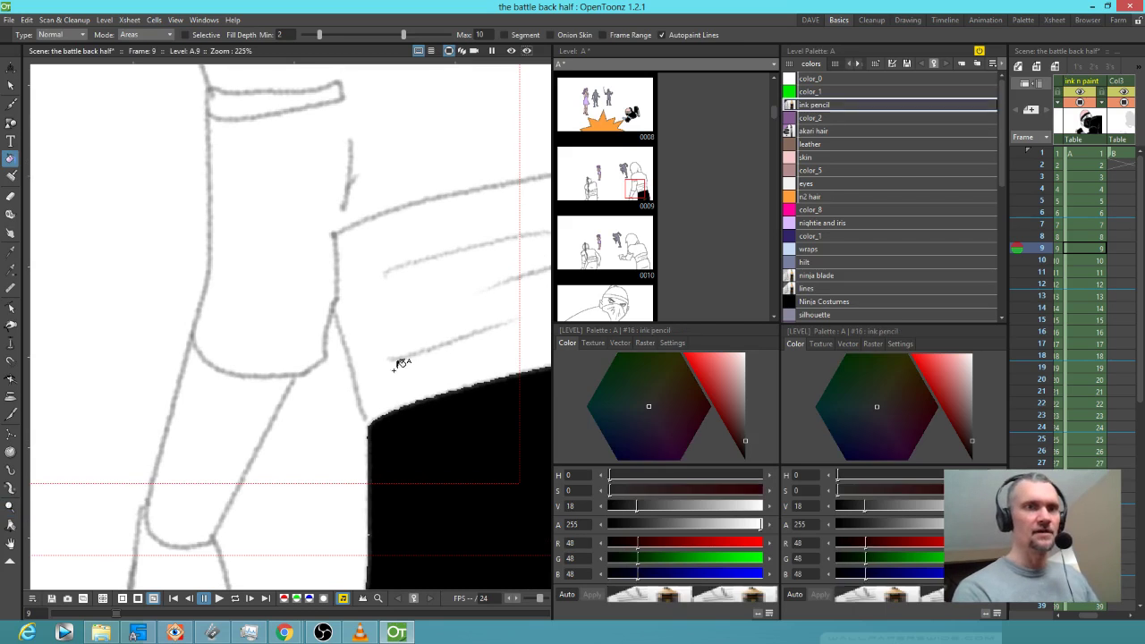
{"action": "key", "text": "b"}
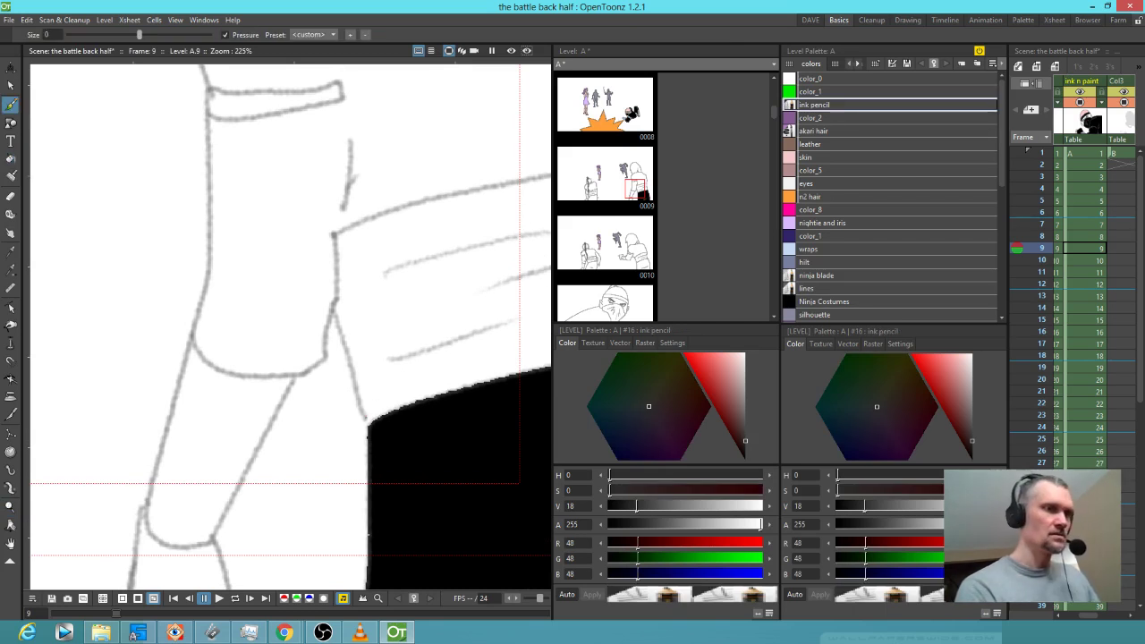
{"action": "left_click_drag", "start_coordinate": [383, 237], "coordinate": [366, 363]}
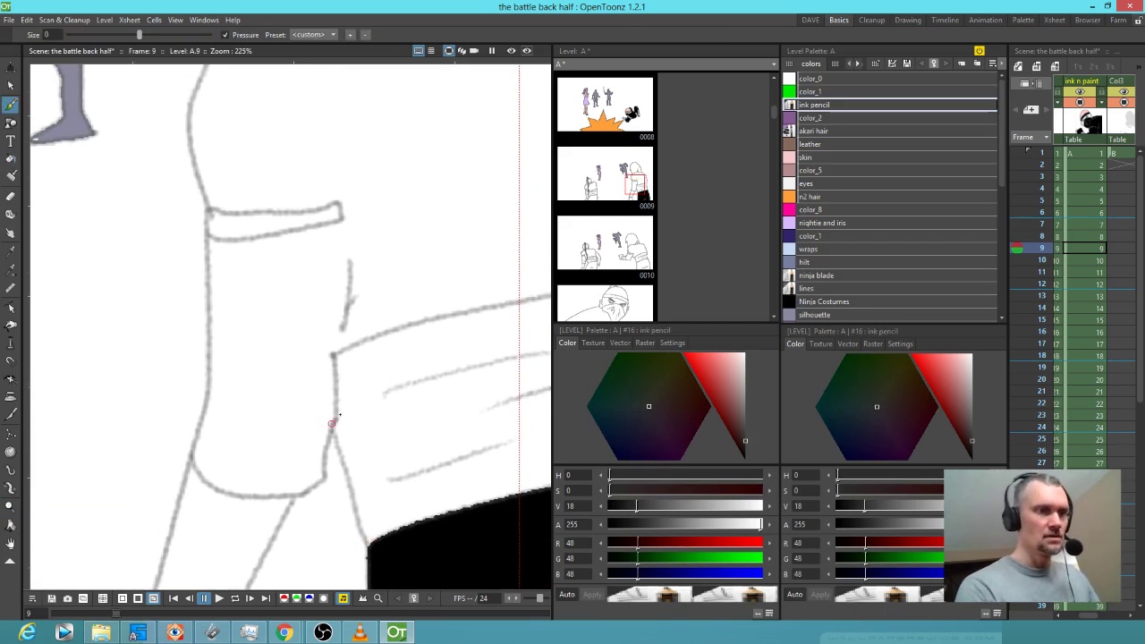
{"action": "mouse_move", "coordinate": [366, 430]}
{"action": "left_mouse_down"}
{"action": "mouse_move", "coordinate": [396, 374]}
{"action": "mouse_move", "coordinate": [101, 374]}
{"action": "left_mouse_up"}
{"action": "left_click_drag", "start_coordinate": [431, 386], "coordinate": [355, 304]}
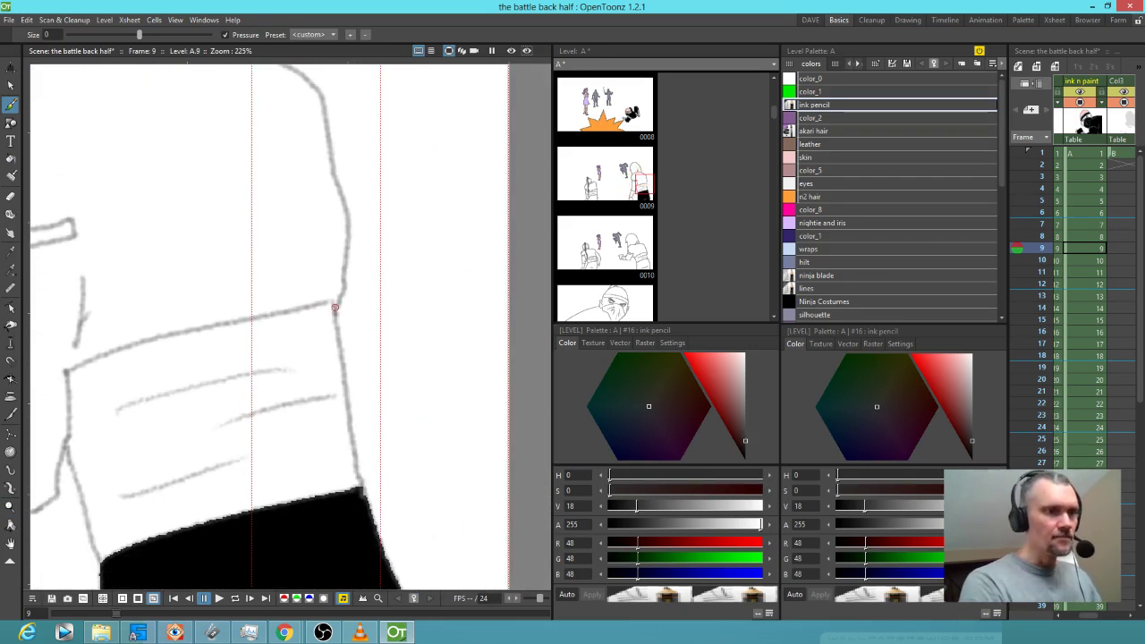
{"action": "left_click_drag", "start_coordinate": [348, 446], "coordinate": [475, 465]}
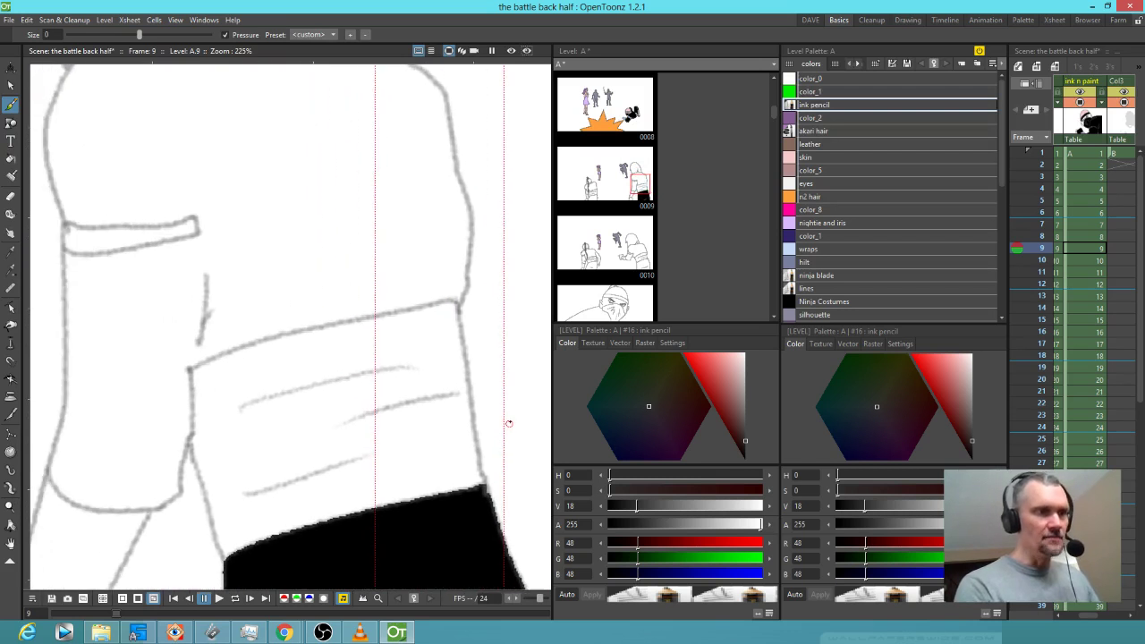
{"action": "left_click_drag", "start_coordinate": [379, 455], "coordinate": [428, 470]}
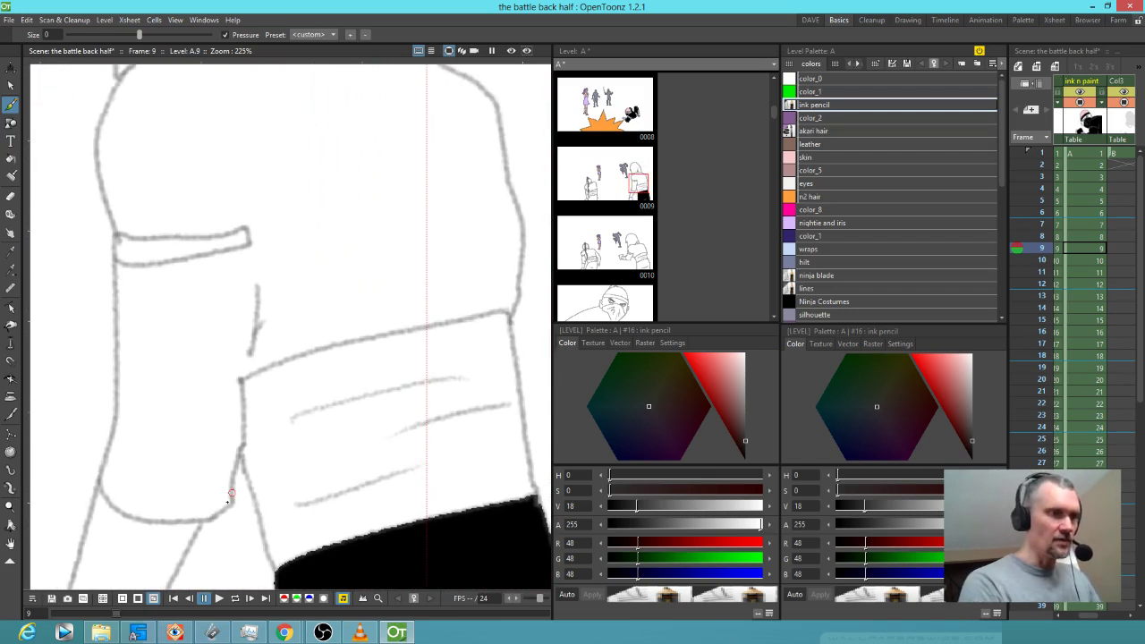
{"action": "left_click_drag", "start_coordinate": [257, 247], "coordinate": [237, 398]}
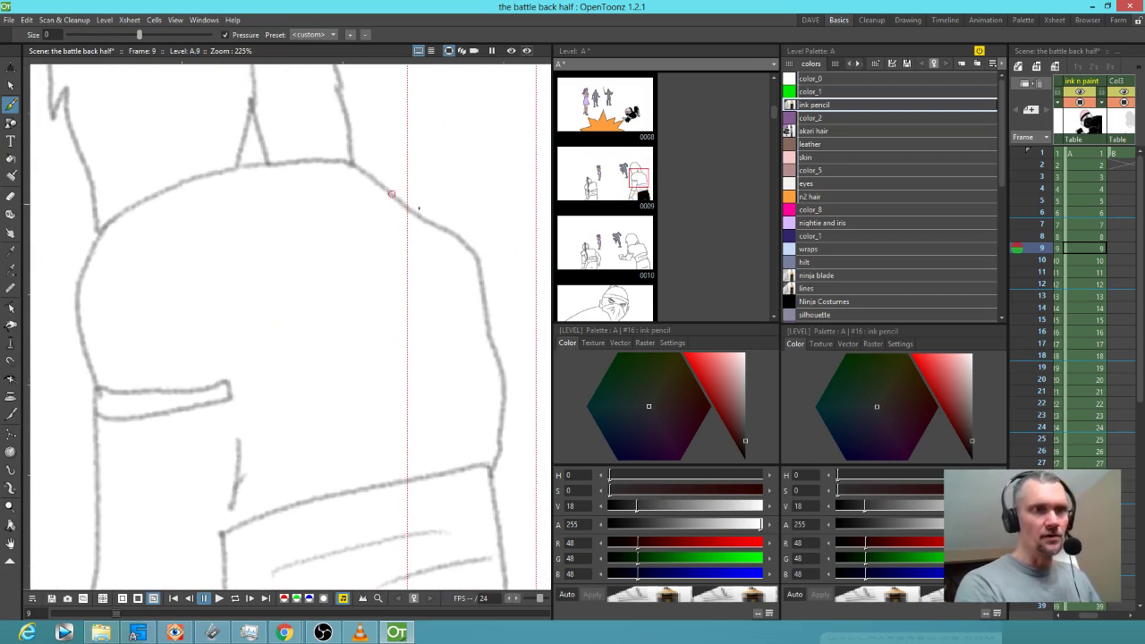
{"action": "left_click_drag", "start_coordinate": [505, 490], "coordinate": [459, 260]}
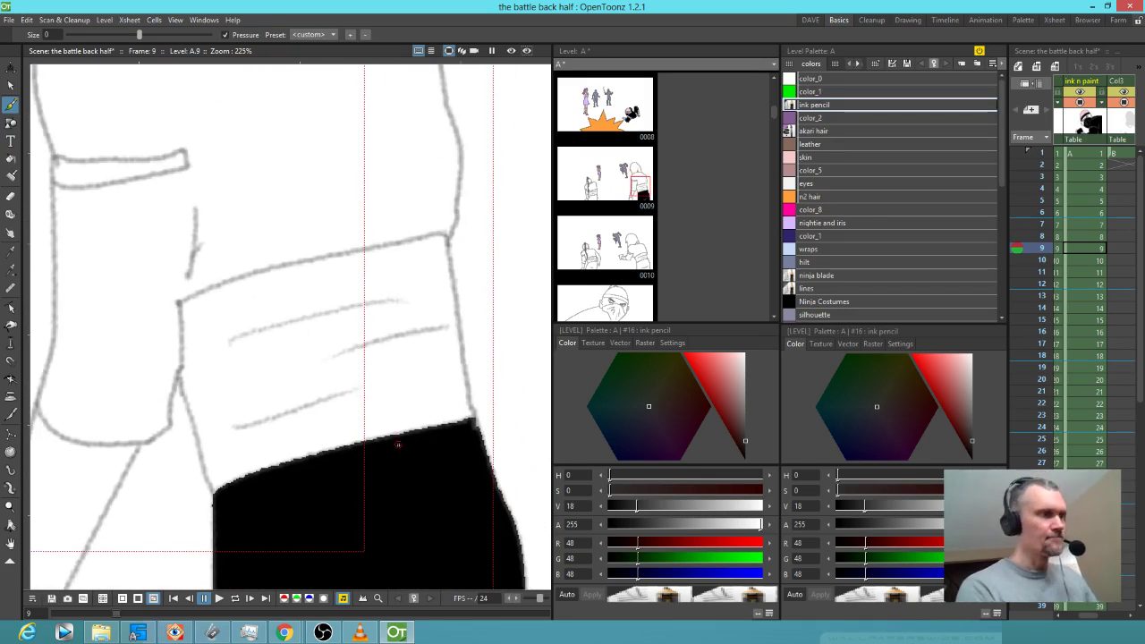
- Fill the large ninja's torso and sleeve in frame 9 with the Ninja Costumes style
{"action": "left_click", "coordinate": [810, 302]}
{"action": "key", "text": "f"}
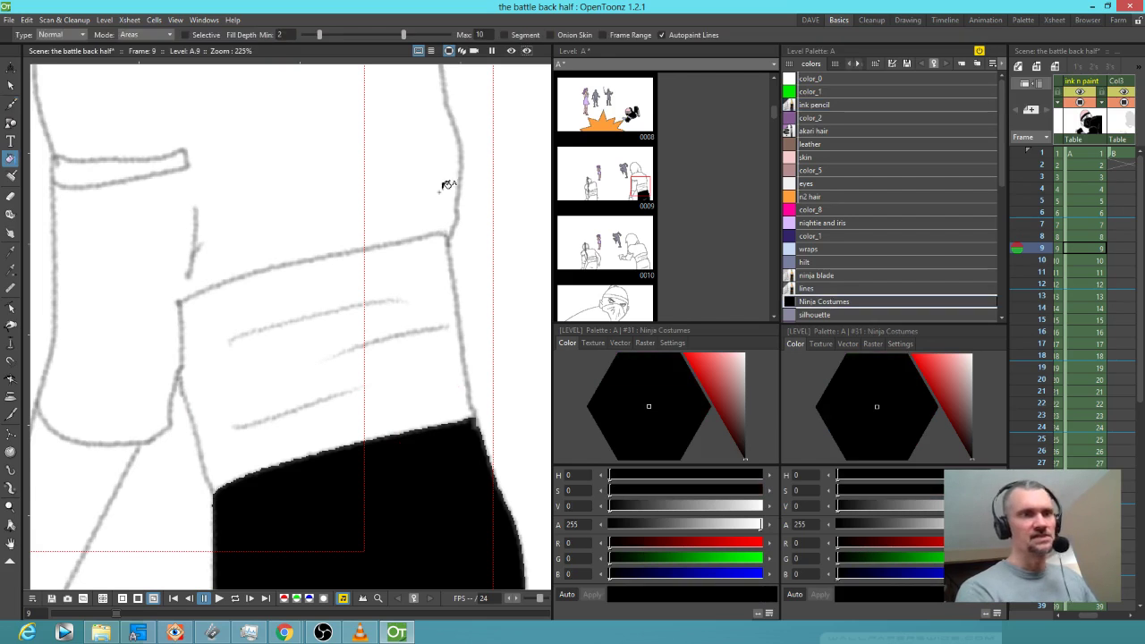
{"action": "left_click", "coordinate": [393, 193]}
{"action": "left_click_drag", "start_coordinate": [441, 413], "coordinate": [540, 401]}
- Fill the large ninja's waist wrap, armband, forearm and the small triangle below the hair with the wraps style
{"action": "left_click", "coordinate": [832, 249]}
{"action": "left_click", "coordinate": [456, 326]}
{"action": "left_click", "coordinate": [204, 154]}
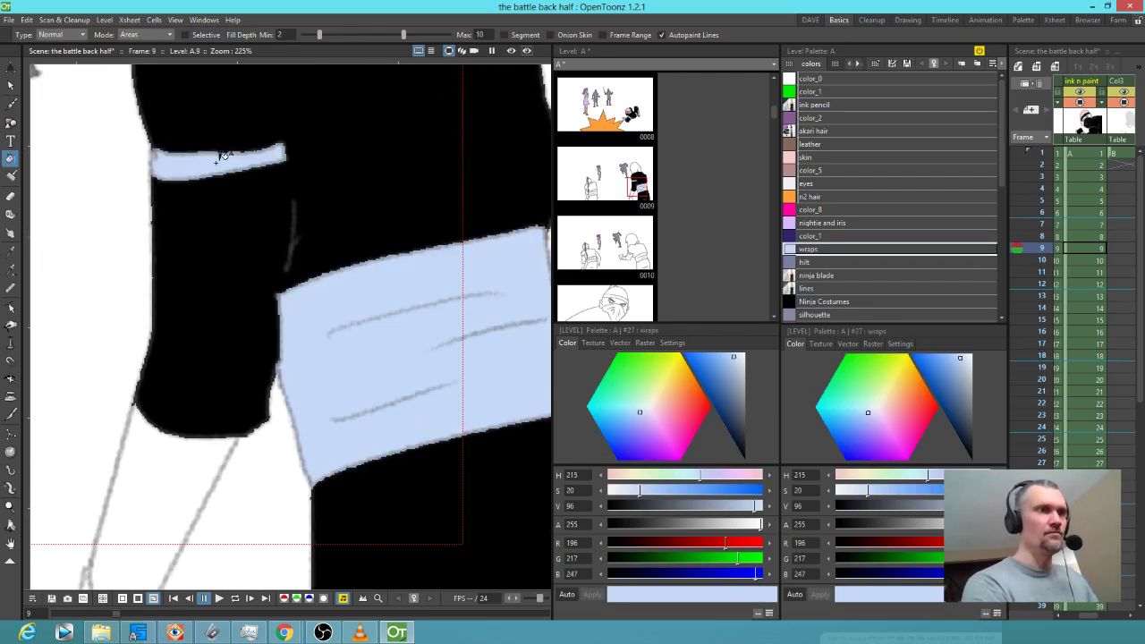
{"action": "left_click", "coordinate": [176, 471]}
{"action": "left_click_drag", "start_coordinate": [473, 413], "coordinate": [497, 574]}
{"action": "right_click", "coordinate": [417, 440]}
{"action": "left_click", "coordinate": [324, 216]}
{"action": "left_click", "coordinate": [324, 216]}
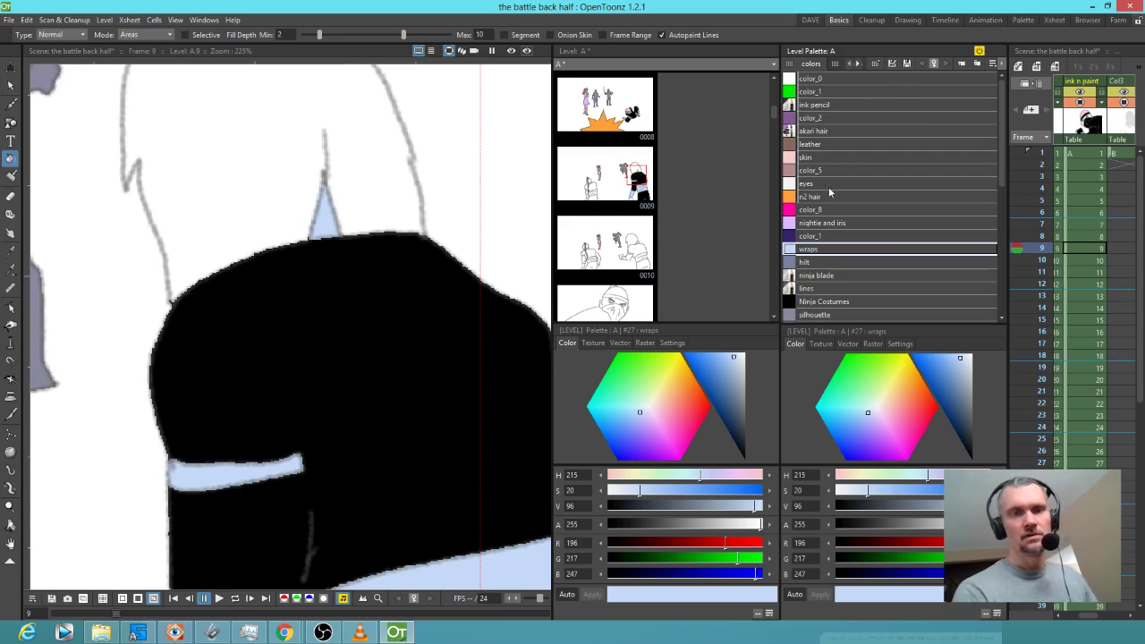
- Fill the large ninja's long hair in frame 9 with the color_2 style
{"action": "left_click", "coordinate": [831, 117]}
{"action": "left_click", "coordinate": [404, 203]}
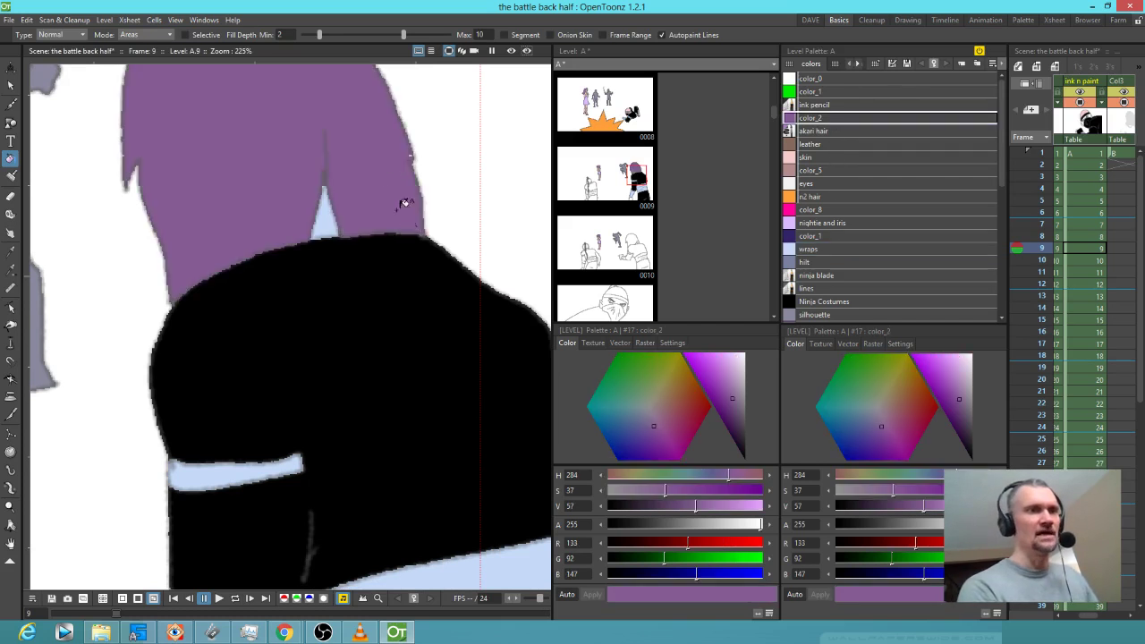
{"action": "scroll", "coordinate": [352, 378], "scroll_direction": "down", "scroll_amount": 4}
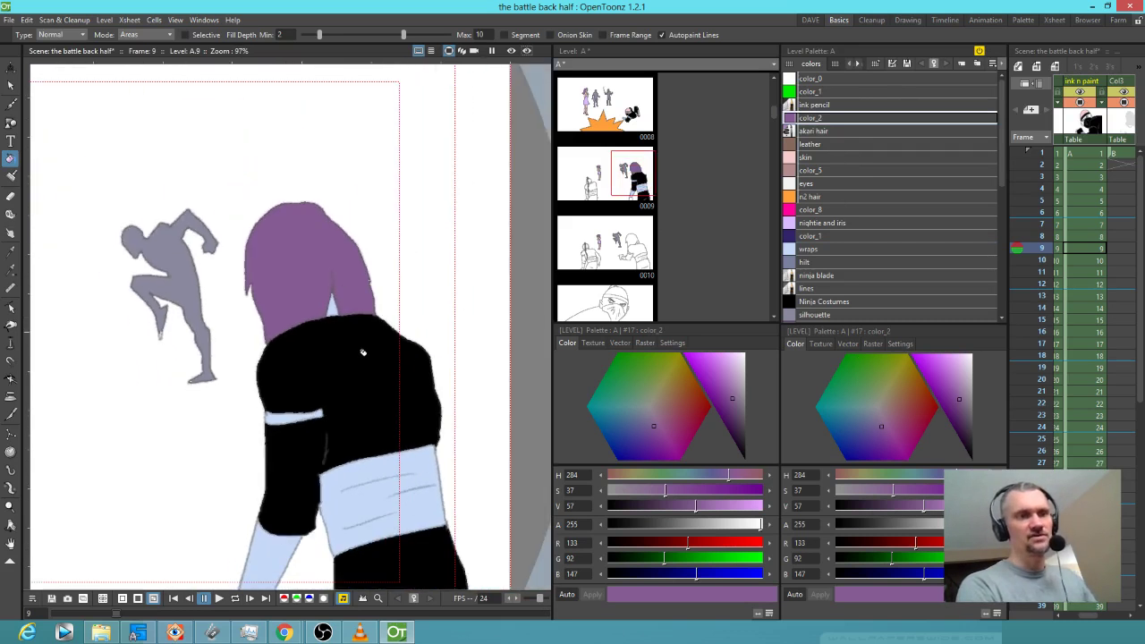
- Fill the large ninja's hand in frame 9 with the Ninja Costumes style and paint over the small unfilled spot on the trousers
{"action": "left_click_drag", "start_coordinate": [363, 352], "coordinate": [417, 187]}
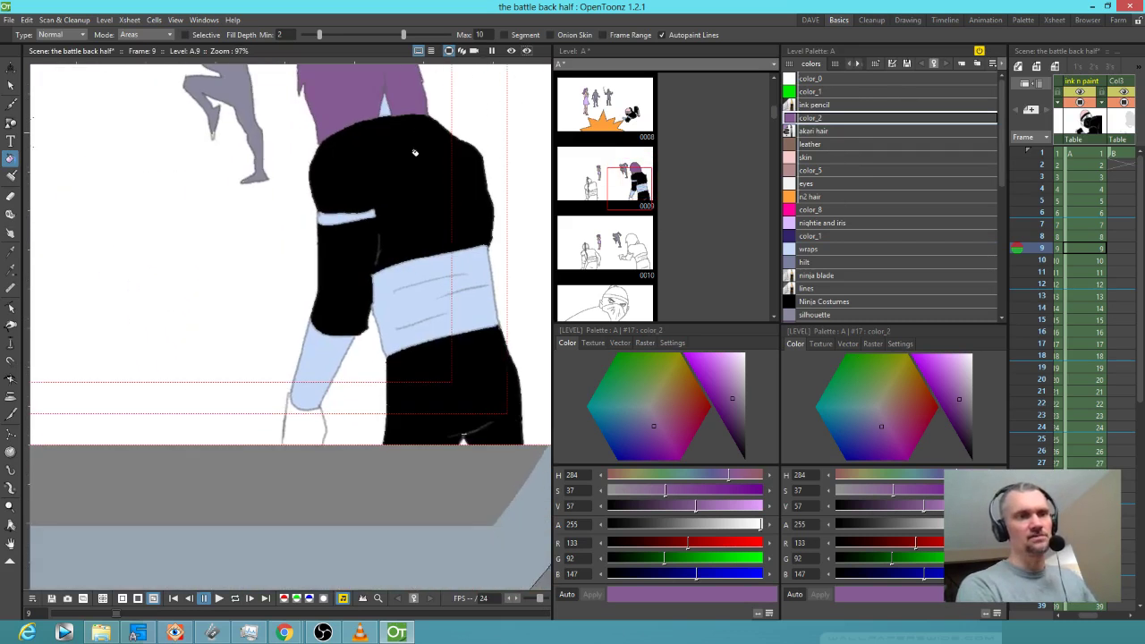
{"action": "left_click", "coordinate": [830, 301]}
{"action": "left_click", "coordinate": [310, 423]}
{"action": "scroll", "coordinate": [279, 418], "scroll_direction": "down", "scroll_amount": 1}
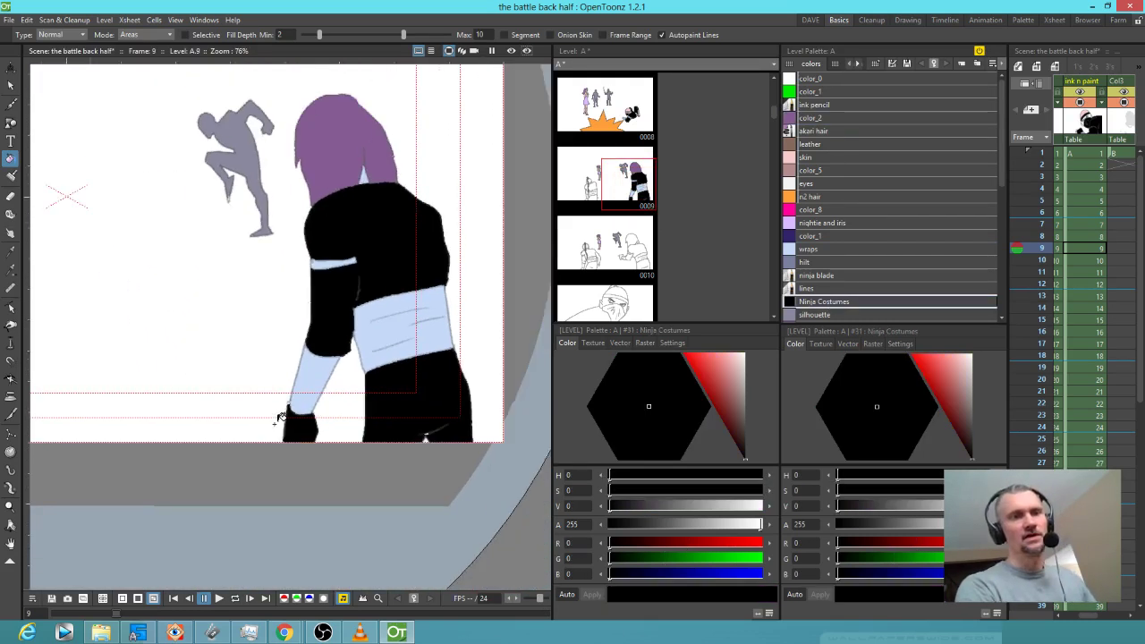
{"action": "scroll", "coordinate": [410, 420], "scroll_direction": "up", "scroll_amount": 3}
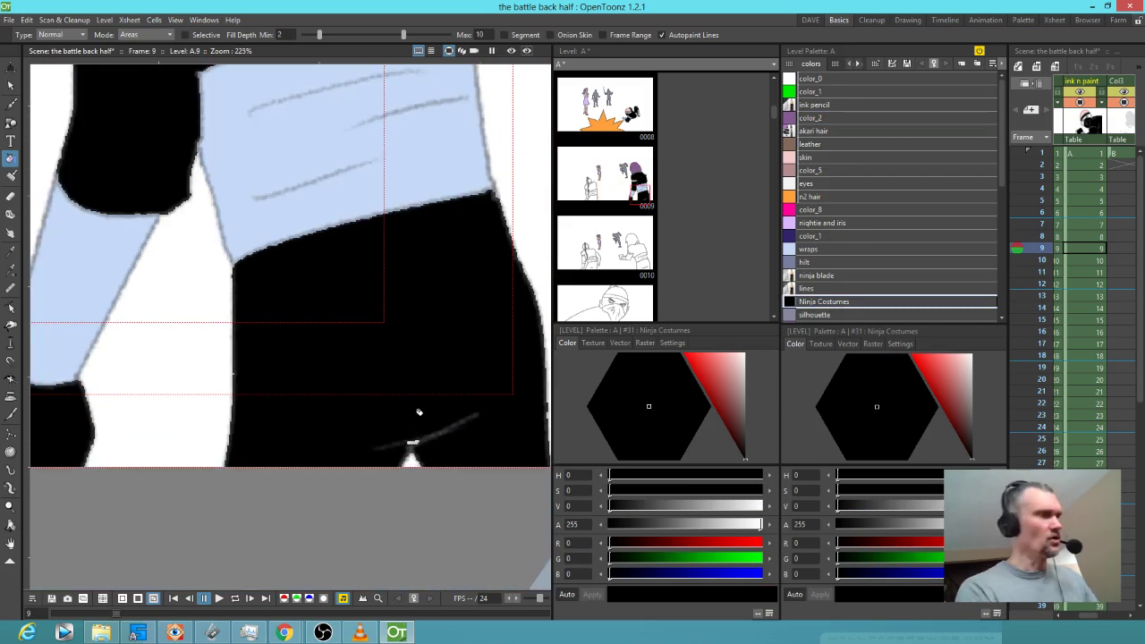
{"action": "key", "text": "j"}
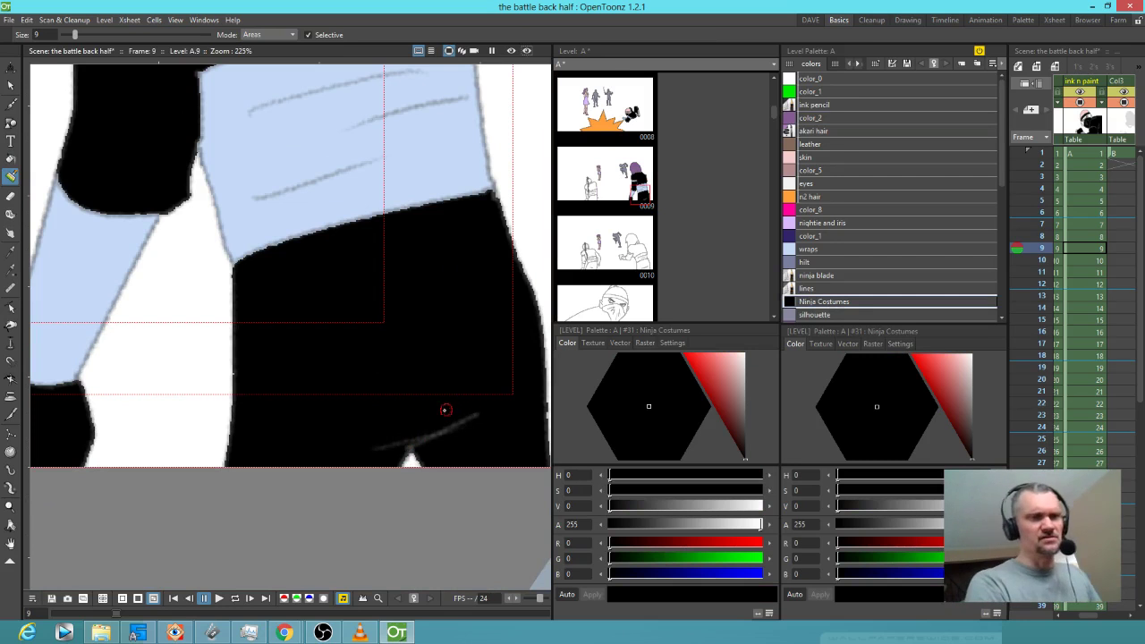
- Fill the braided ninja's torso, sleeve and trousers in frame 9 with the Ninja Costumes style
{"action": "scroll", "coordinate": [447, 409], "scroll_direction": "down", "scroll_amount": 3}
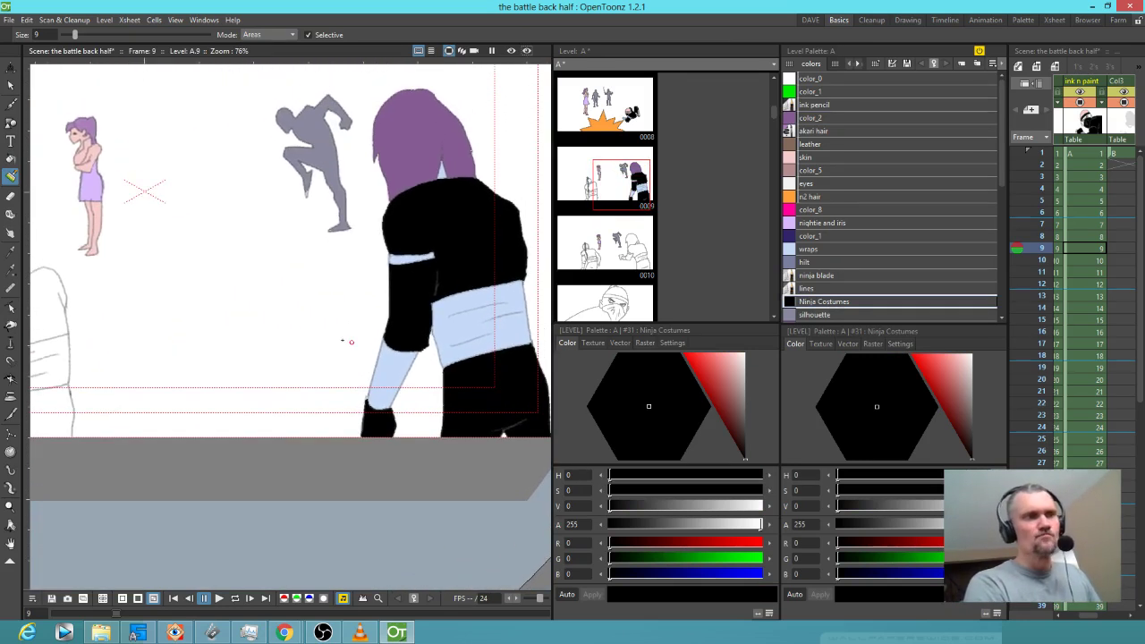
{"action": "scroll", "coordinate": [487, 320], "scroll_direction": "down", "scroll_amount": 1}
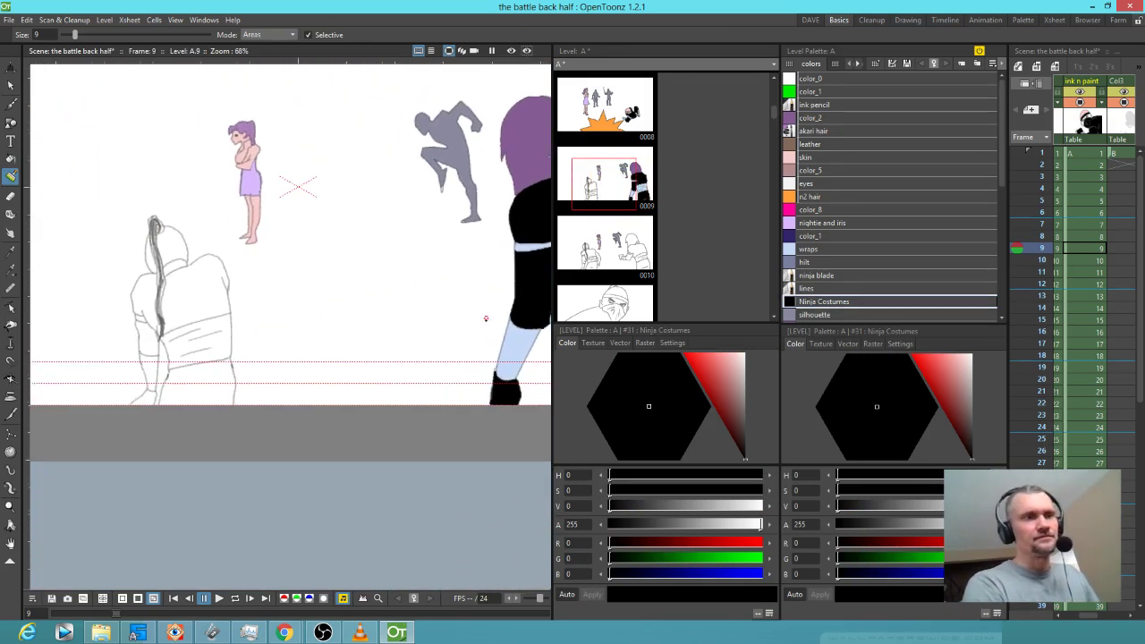
{"action": "key", "text": "f"}
{"action": "left_click", "coordinate": [195, 290]}
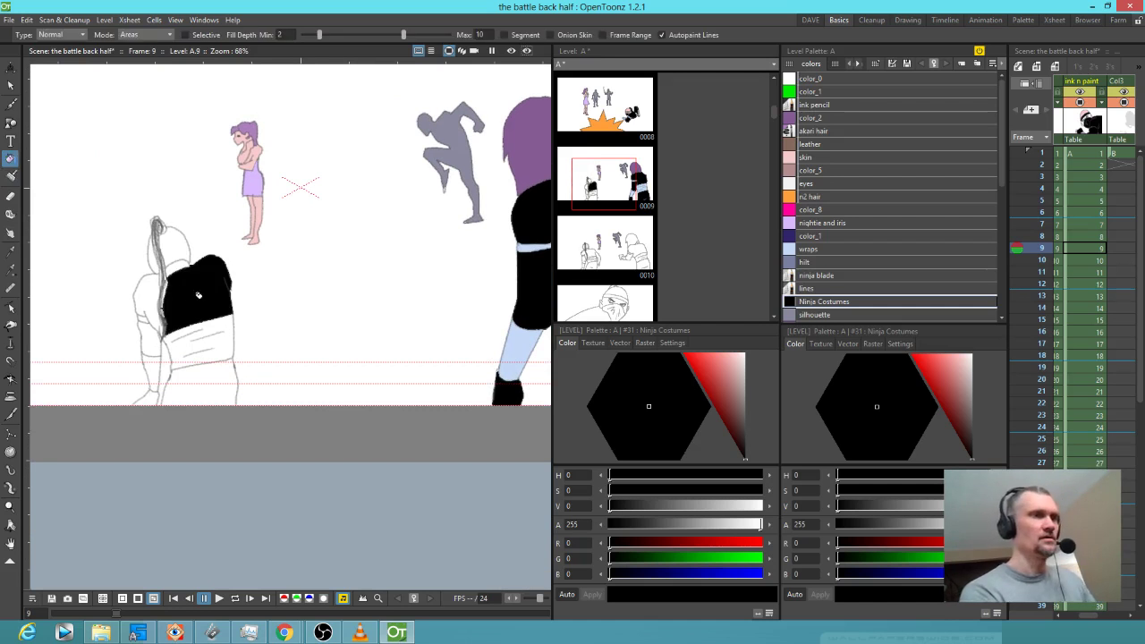
{"action": "left_click", "coordinate": [158, 292]}
{"action": "left_click", "coordinate": [209, 370]}
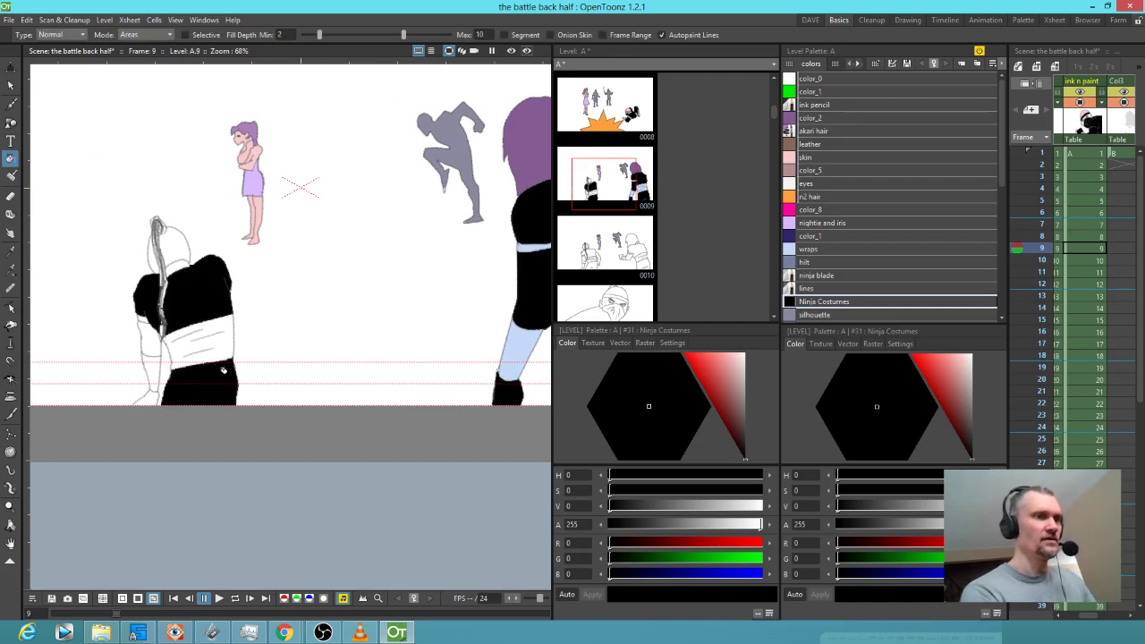
{"action": "left_click", "coordinate": [158, 344]}
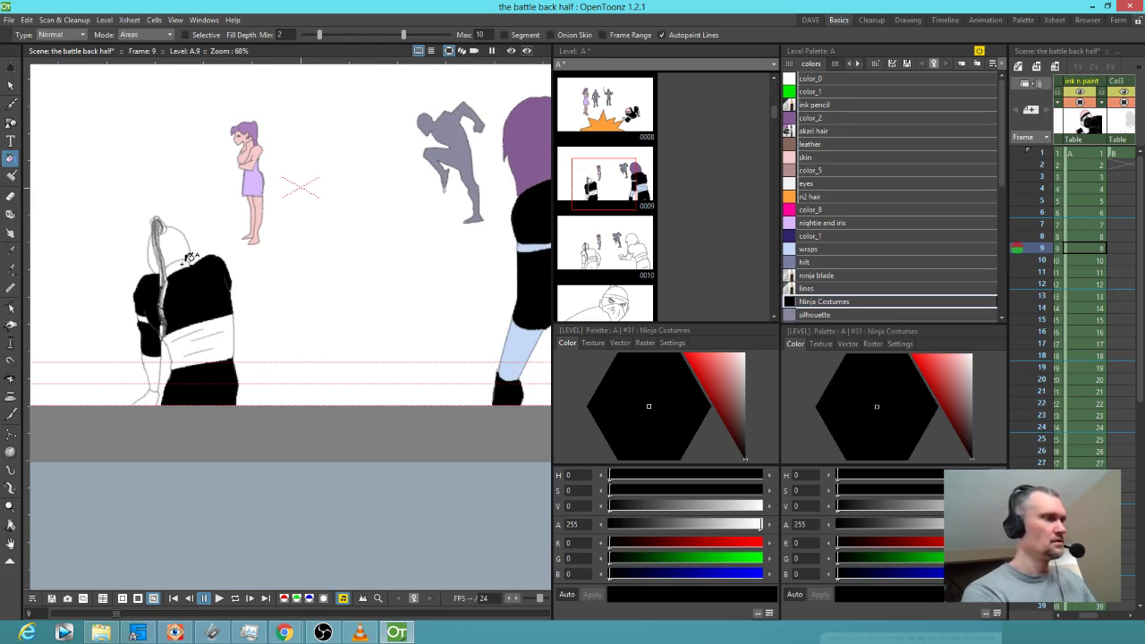
- Fill the braided ninja's waist wrap, neck band, armband and forearm in frame 9 with the wraps style
{"action": "left_click", "coordinate": [825, 248]}
{"action": "left_click", "coordinate": [236, 340]}
{"action": "left_click", "coordinate": [202, 349]}
{"action": "left_click", "coordinate": [196, 254]}
{"action": "left_click", "coordinate": [179, 264]}
{"action": "left_click", "coordinate": [164, 361]}
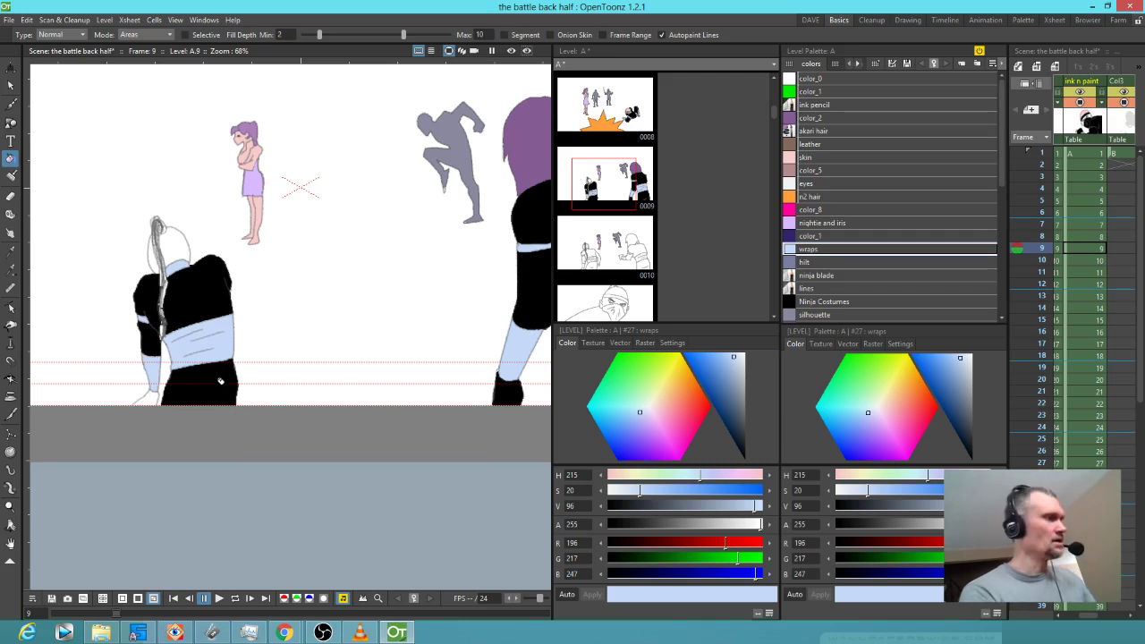
- Fill the braided ninja's hand in frame 9 with Ninja Costumes and the head with the skin style, touching up the head with the Paint Brush
{"action": "left_click", "coordinate": [215, 385], "text": "ctrl"}
{"action": "left_click", "coordinate": [159, 396]}
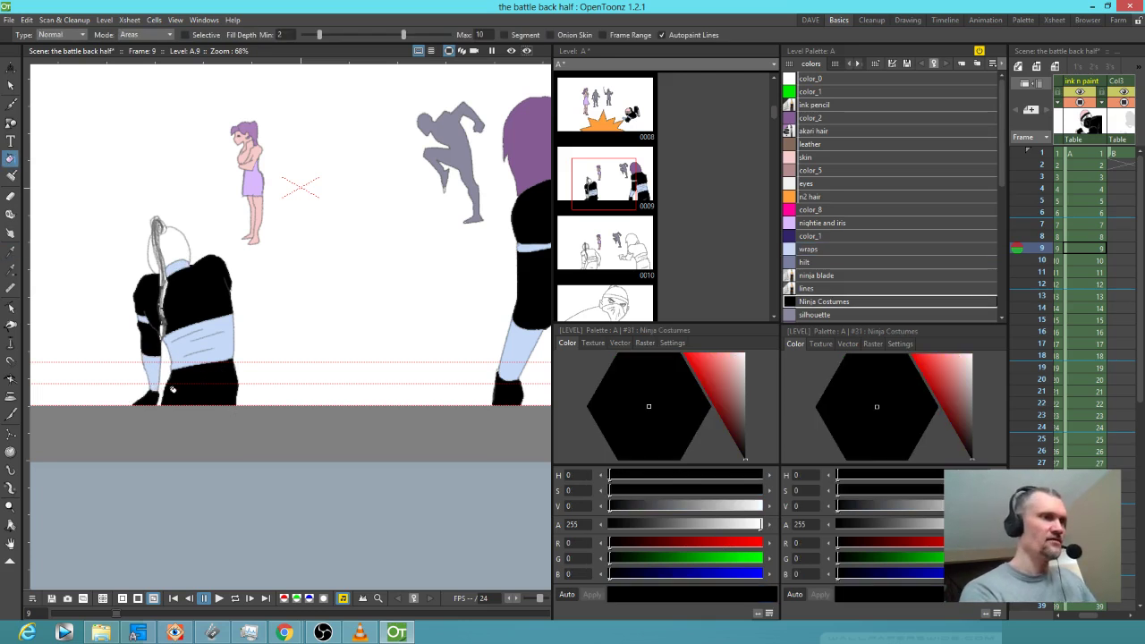
{"action": "left_click", "coordinate": [810, 157]}
{"action": "left_click", "coordinate": [179, 238]}
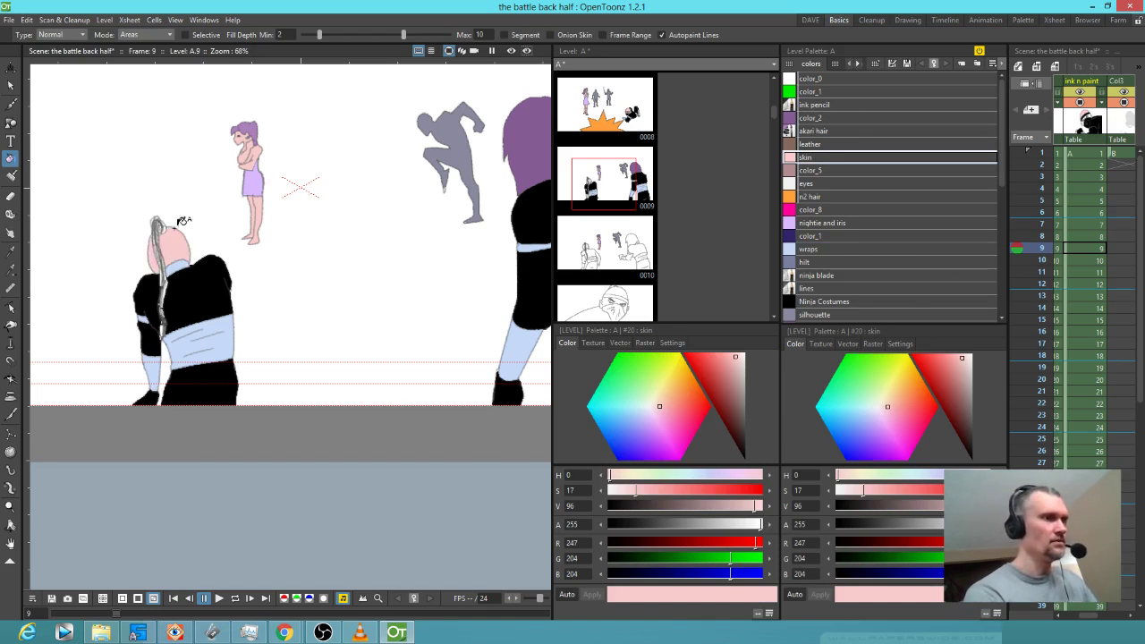
{"action": "key", "text": "j"}
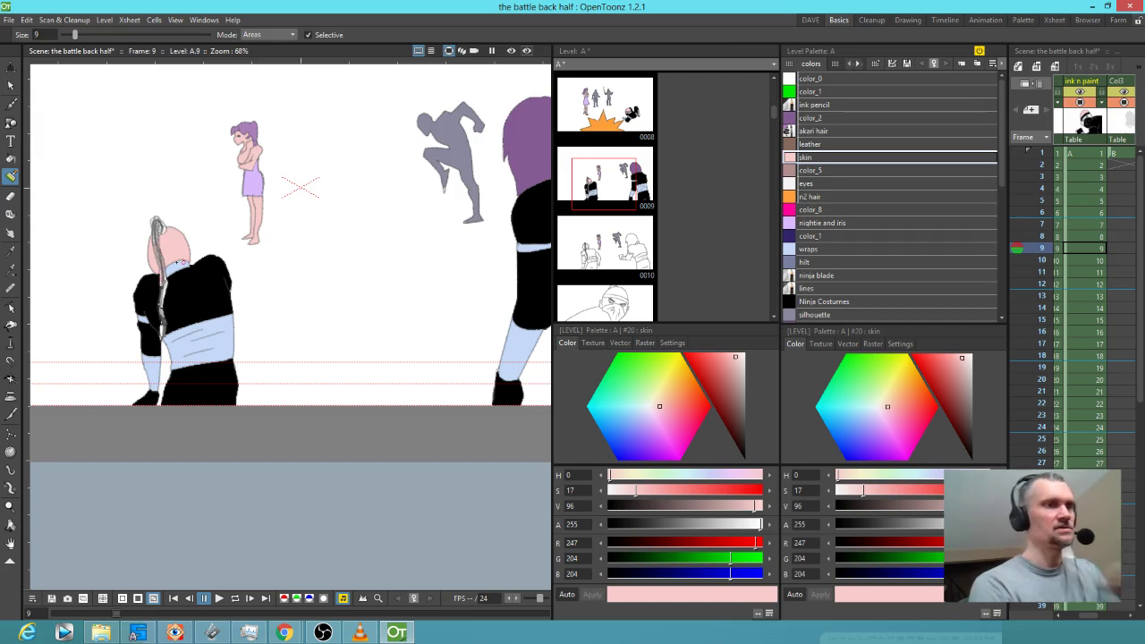
- Paint the ninja's long braid with the Ninja Costumes style using the Paint Brush in frames 9 and 10
{"action": "left_click", "coordinate": [827, 301]}
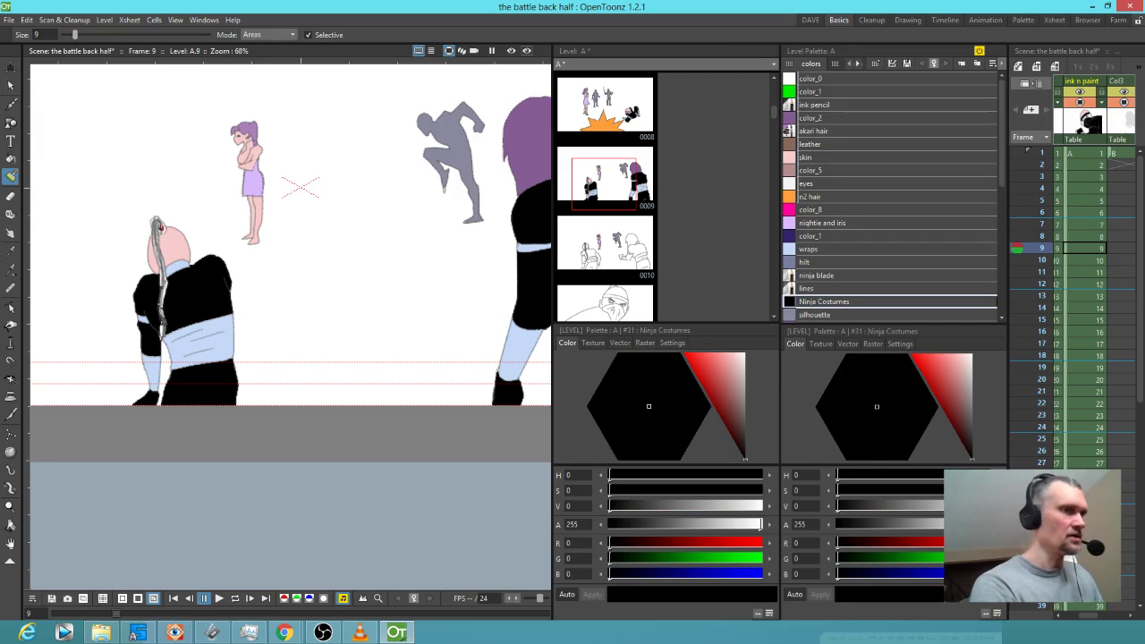
{"action": "left_click_drag", "start_coordinate": [157, 224], "coordinate": [165, 284]}
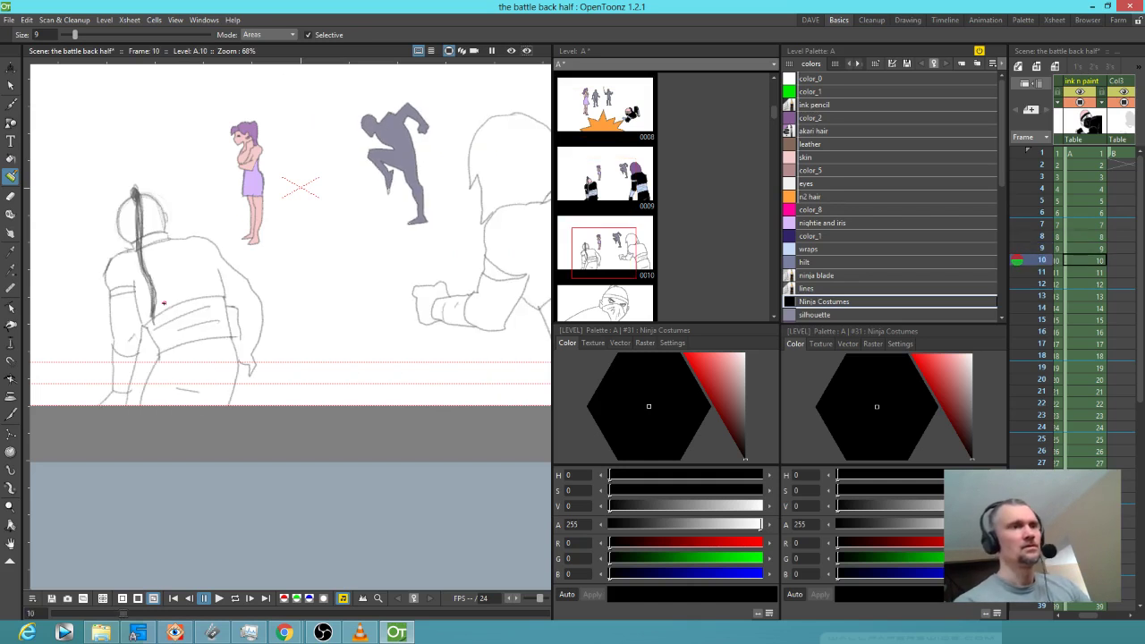
{"action": "left_click_drag", "start_coordinate": [133, 192], "coordinate": [144, 269]}
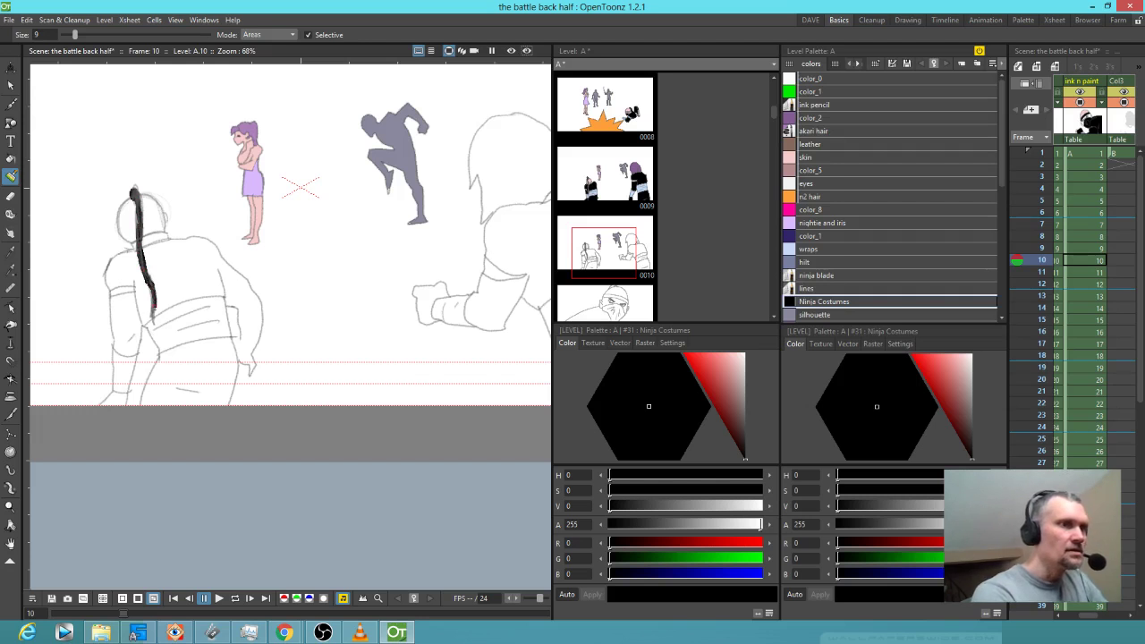
{"action": "key", "text": "f"}
{"action": "left_click", "coordinate": [175, 250]}
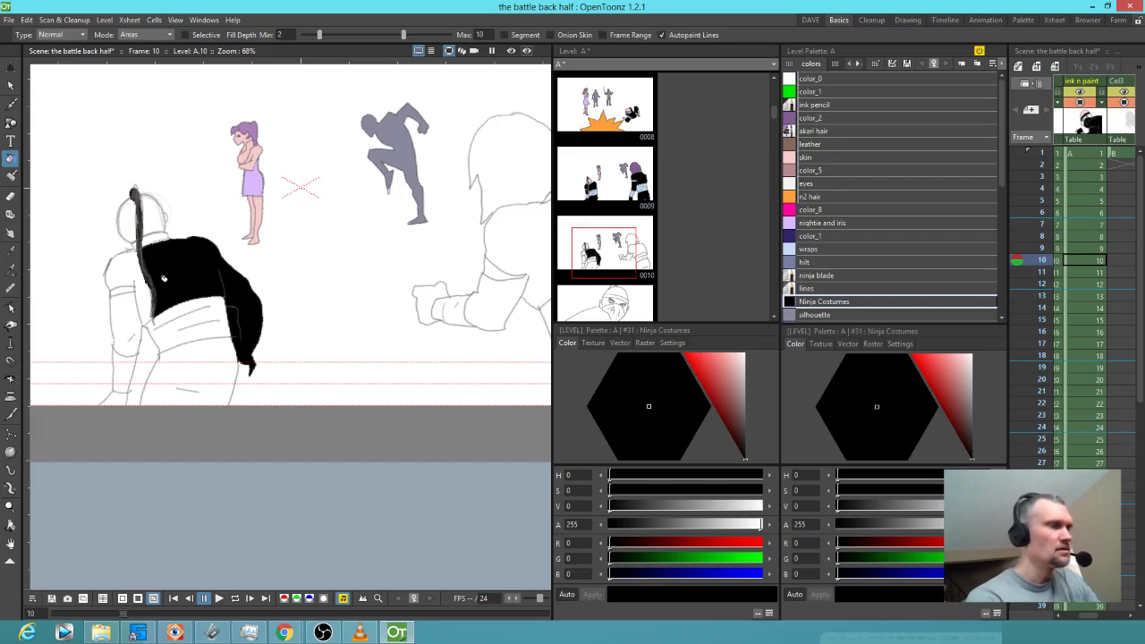
{"action": "key", "text": "ctrl+z"}
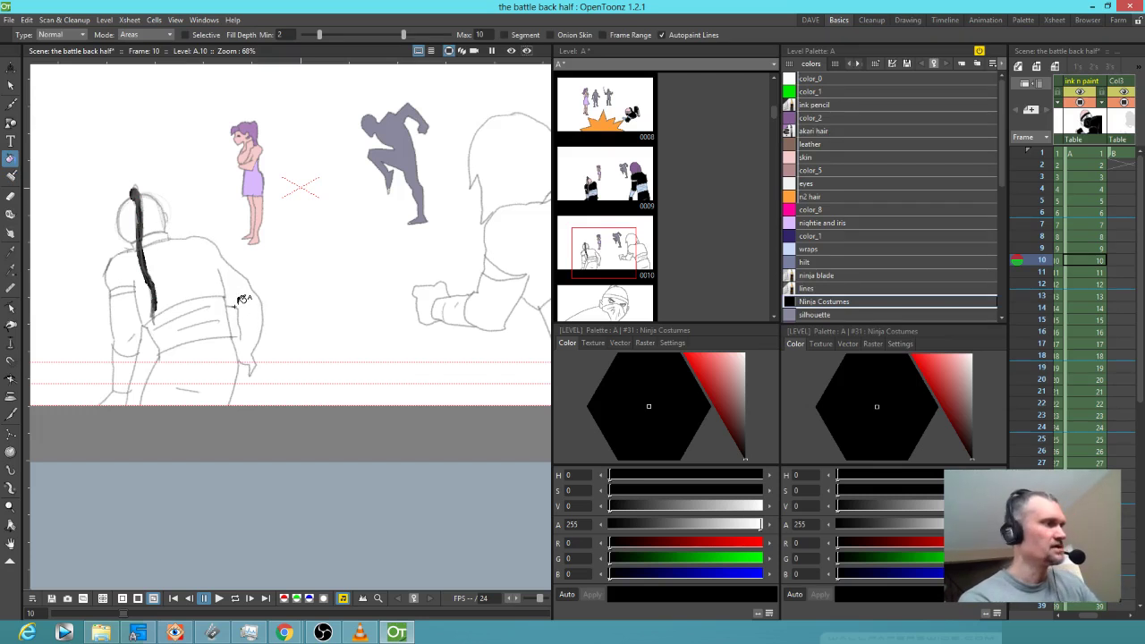
- Paint the inner edge of the braided ninja's bent arm in frame 10, and fill the torso and that arm with Ninja Costumes
{"action": "key", "text": "j"}
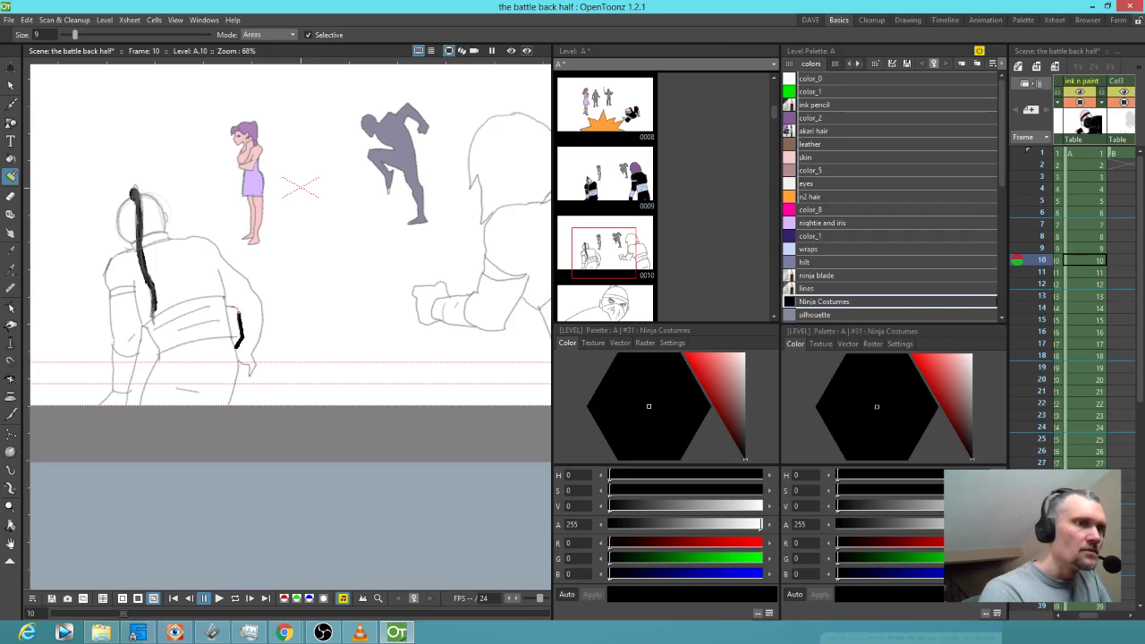
{"action": "key", "text": "f"}
{"action": "left_click", "coordinate": [246, 304]}
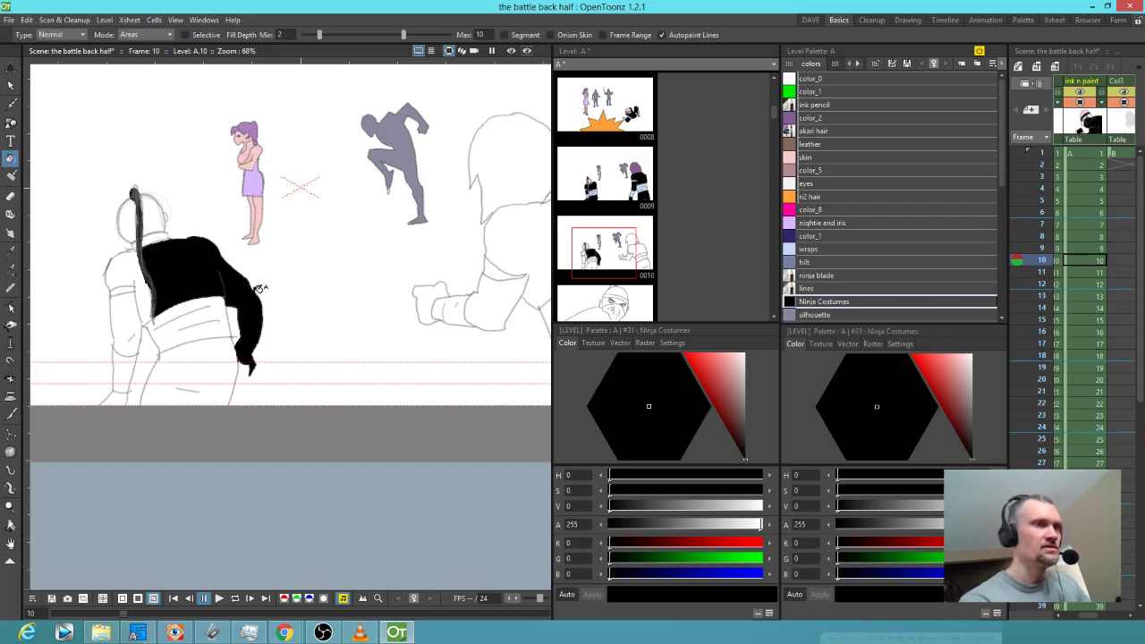
- Fill the braided ninja's straight-arm shoulder, sleeve and hand plus the trousers in frame 10 with the Ninja Costumes style
{"action": "left_click", "coordinate": [144, 278]}
{"action": "left_click", "coordinate": [131, 307]}
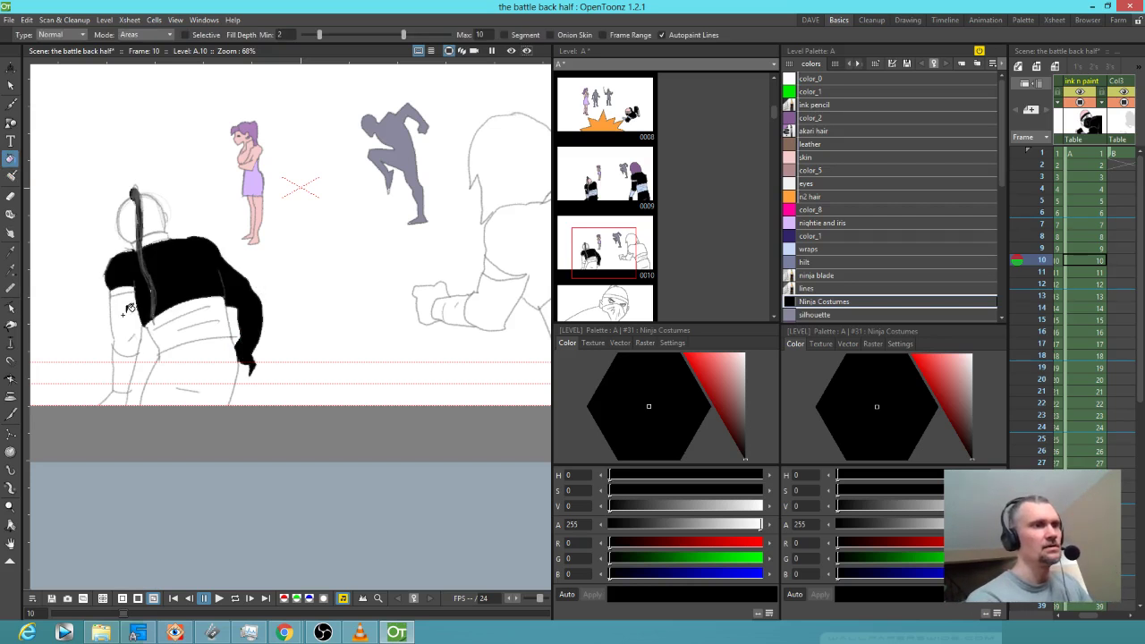
{"action": "left_click", "coordinate": [126, 331]}
{"action": "left_click", "coordinate": [116, 397]}
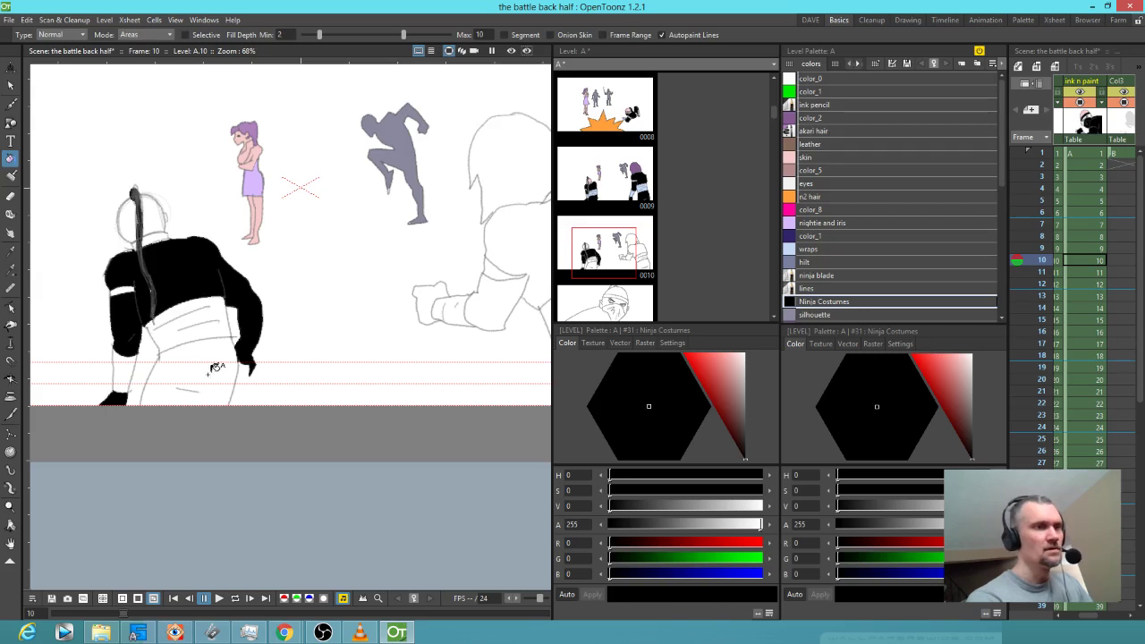
{"action": "left_click", "coordinate": [213, 353]}
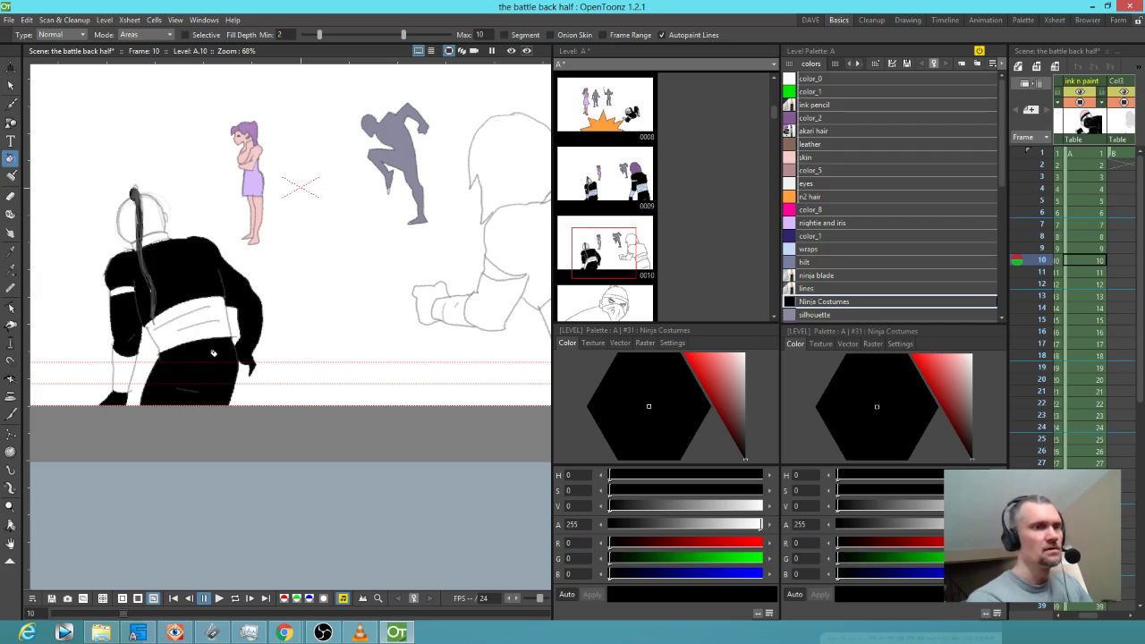
- Fill the braided ninja's waist wrap, armband, forearm and neck band in frame 10 with the wraps style
{"action": "left_click", "coordinate": [821, 249]}
{"action": "left_click", "coordinate": [228, 300]}
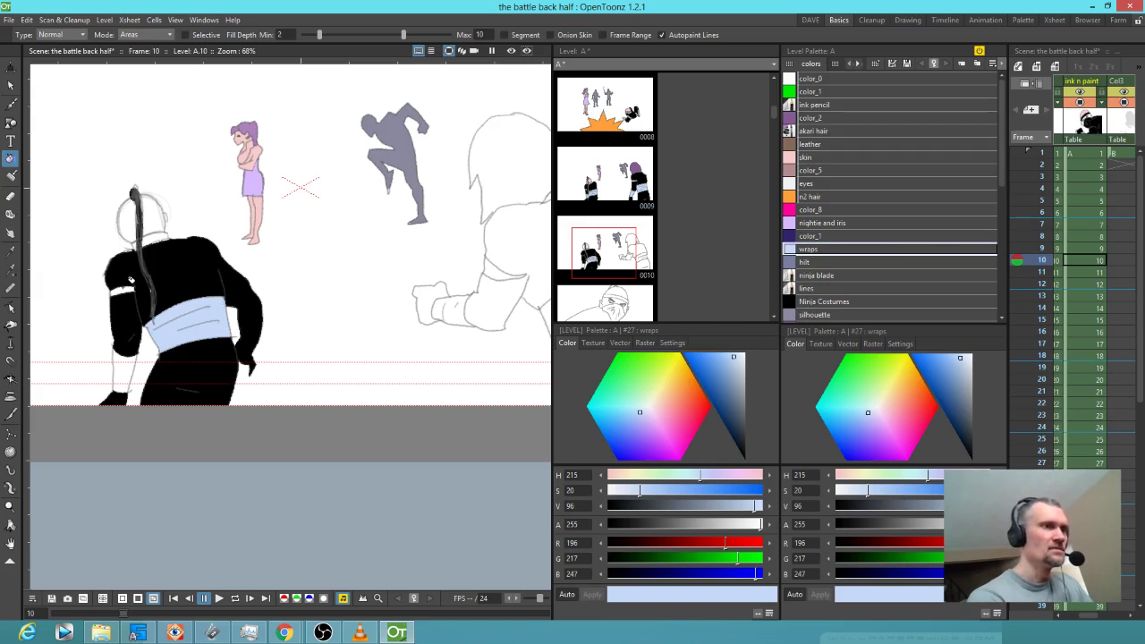
{"action": "left_click", "coordinate": [130, 287]}
{"action": "left_click", "coordinate": [133, 358]}
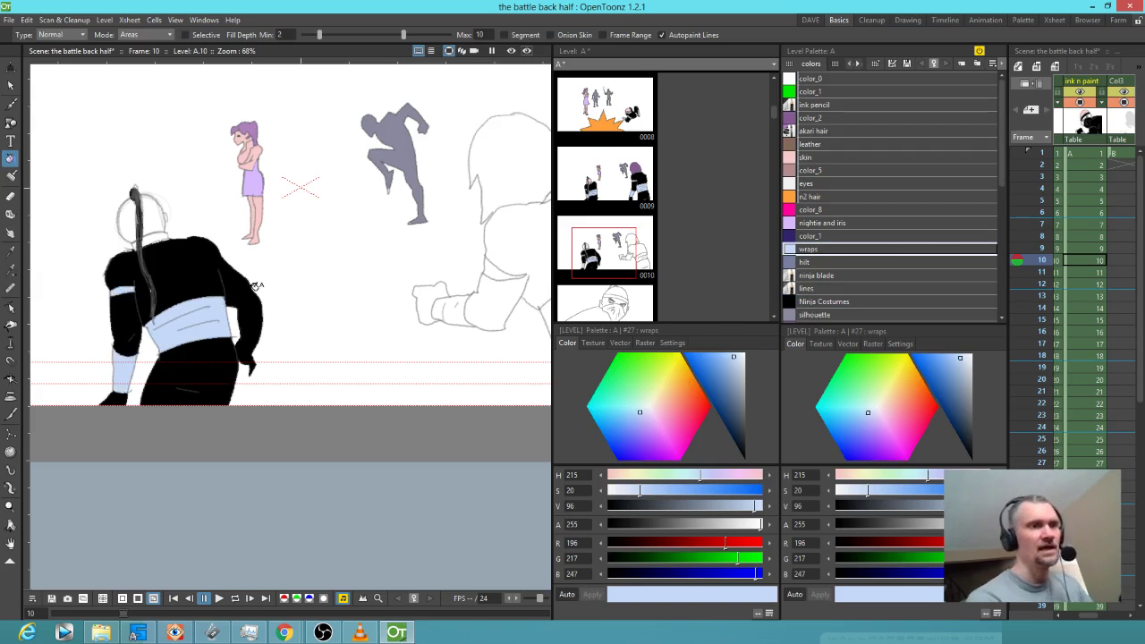
{"action": "left_click", "coordinate": [154, 239]}
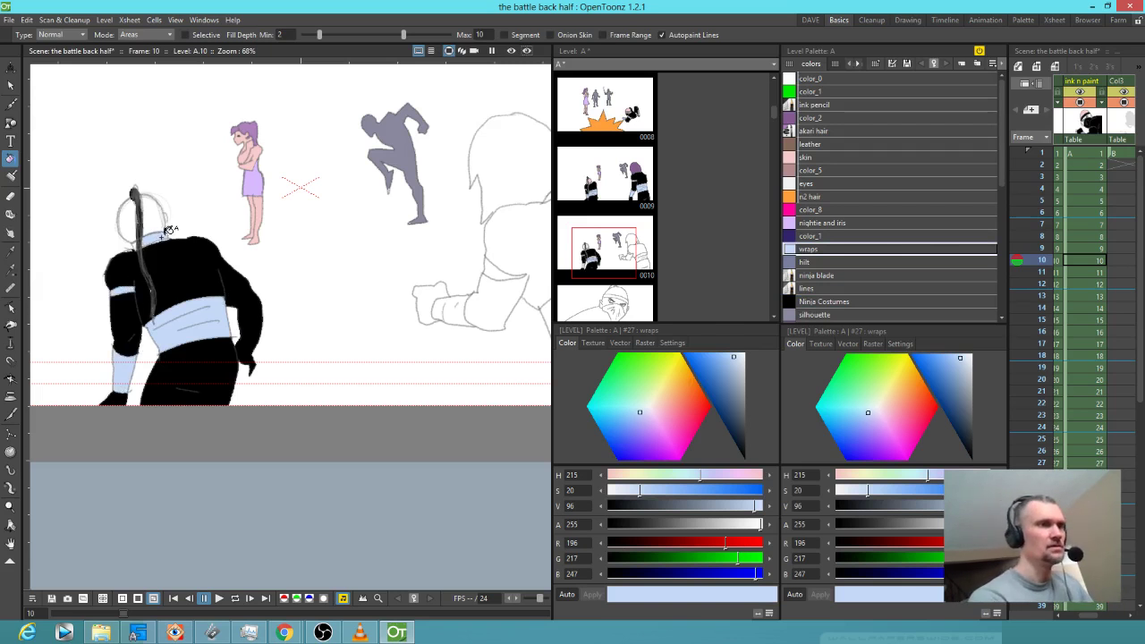
- Fill the braided ninja's head in frame 10 with the skin style and touch up the ear with the Paint Brush
{"action": "left_click", "coordinate": [805, 158]}
{"action": "left_click", "coordinate": [156, 214]}
{"action": "left_click", "coordinate": [129, 219]}
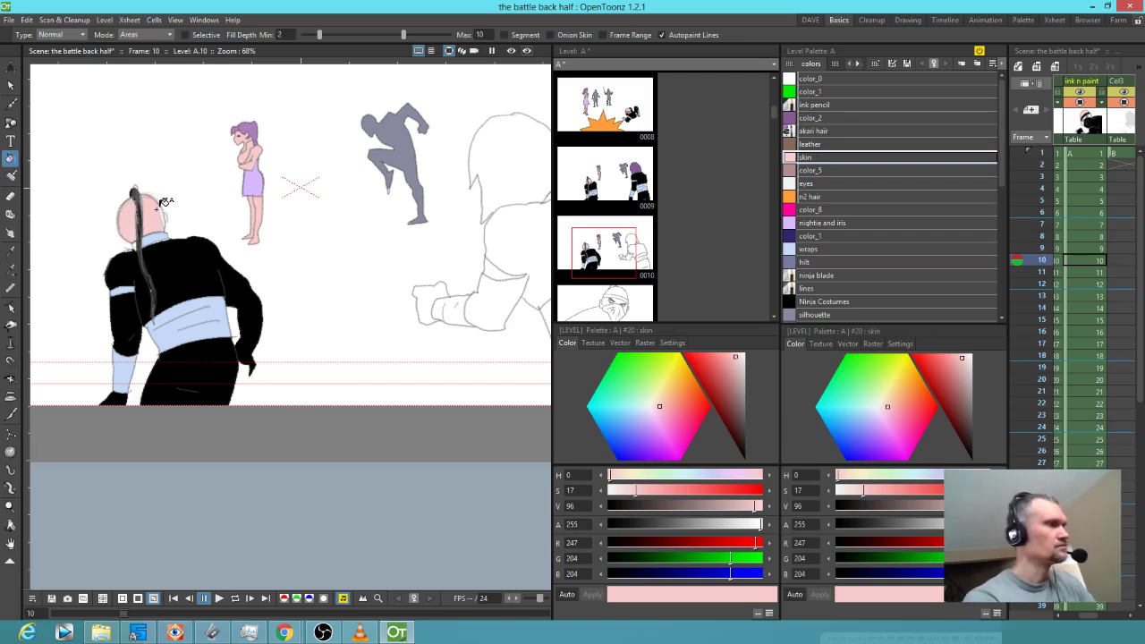
{"action": "key", "text": "j"}
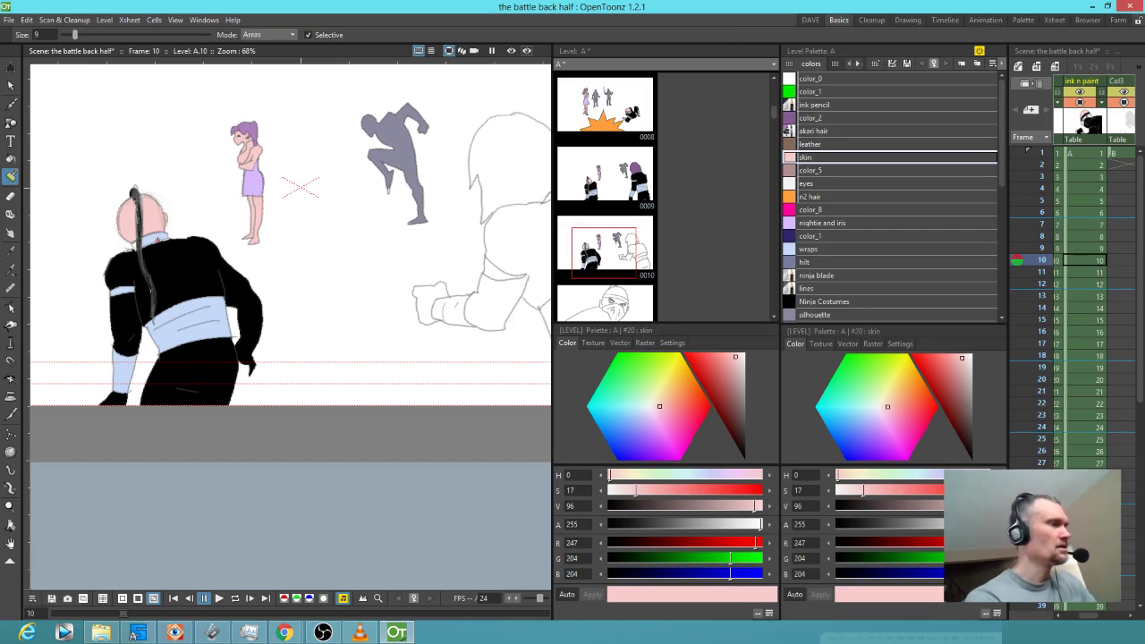
- Touch up the braided ninja in frame 10 with the Paint Brush, sampling the wraps and Ninja Costumes styles from the drawing
{"action": "key", "text": "k"}
{"action": "left_click", "coordinate": [159, 237]}
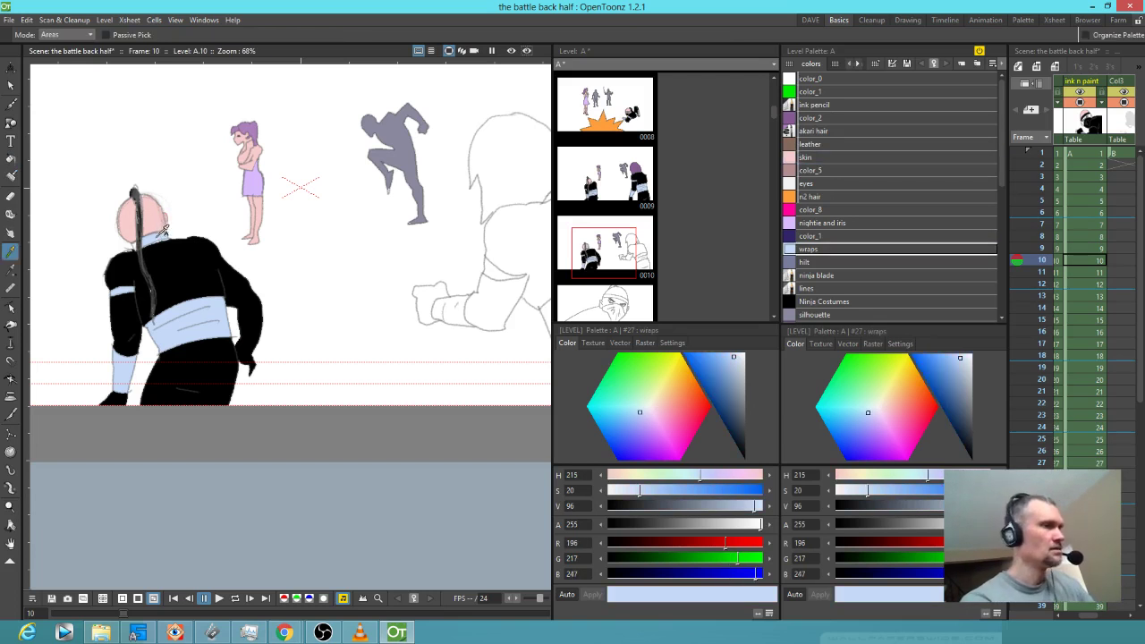
{"action": "scroll", "coordinate": [163, 230], "scroll_direction": "up", "scroll_amount": 3}
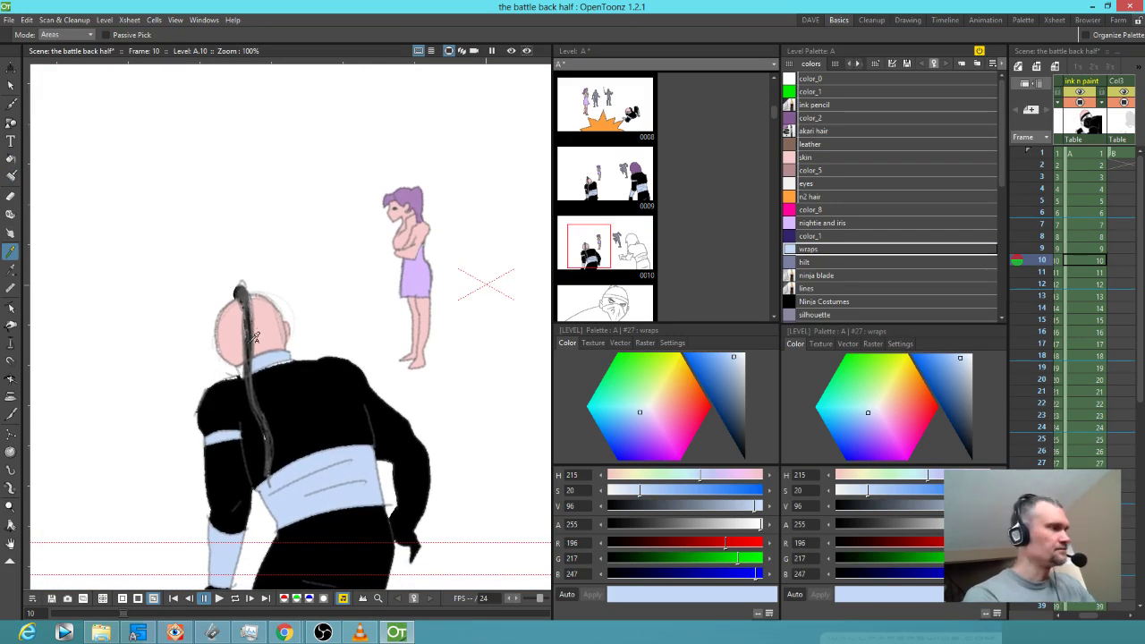
{"action": "key", "text": "j"}
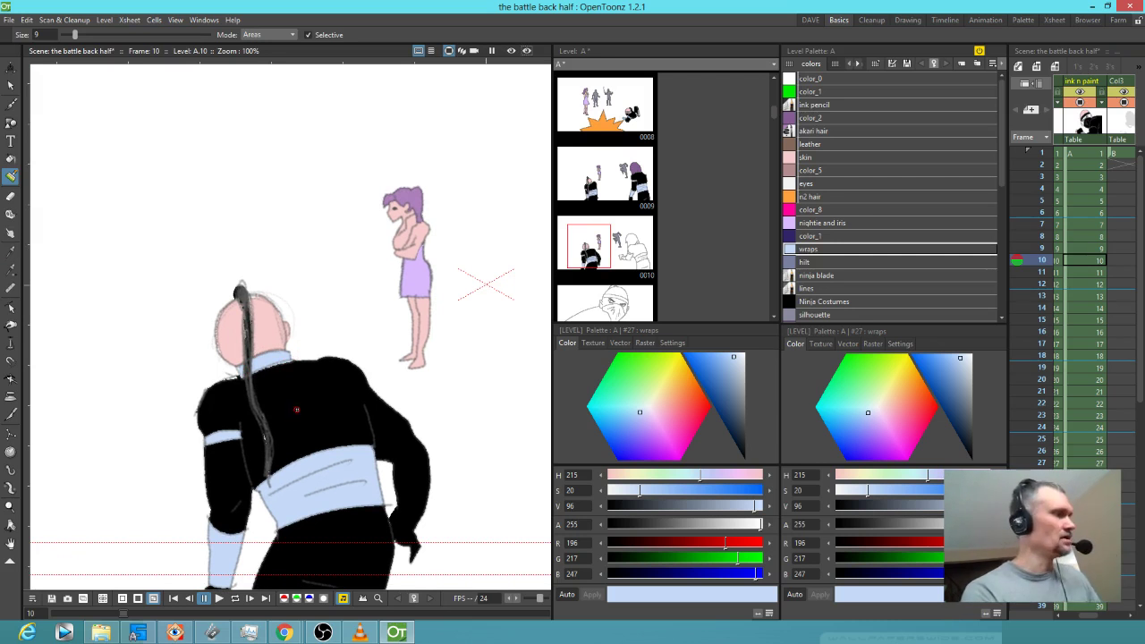
{"action": "key", "text": "k"}
{"action": "left_click", "coordinate": [311, 397]}
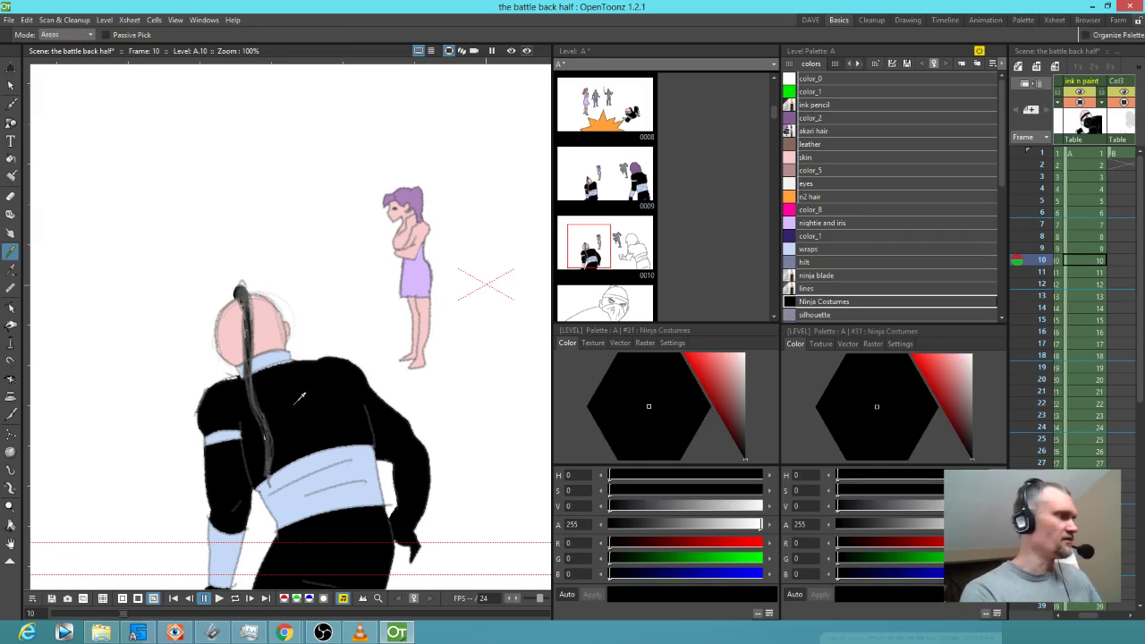
{"action": "key", "text": "j"}
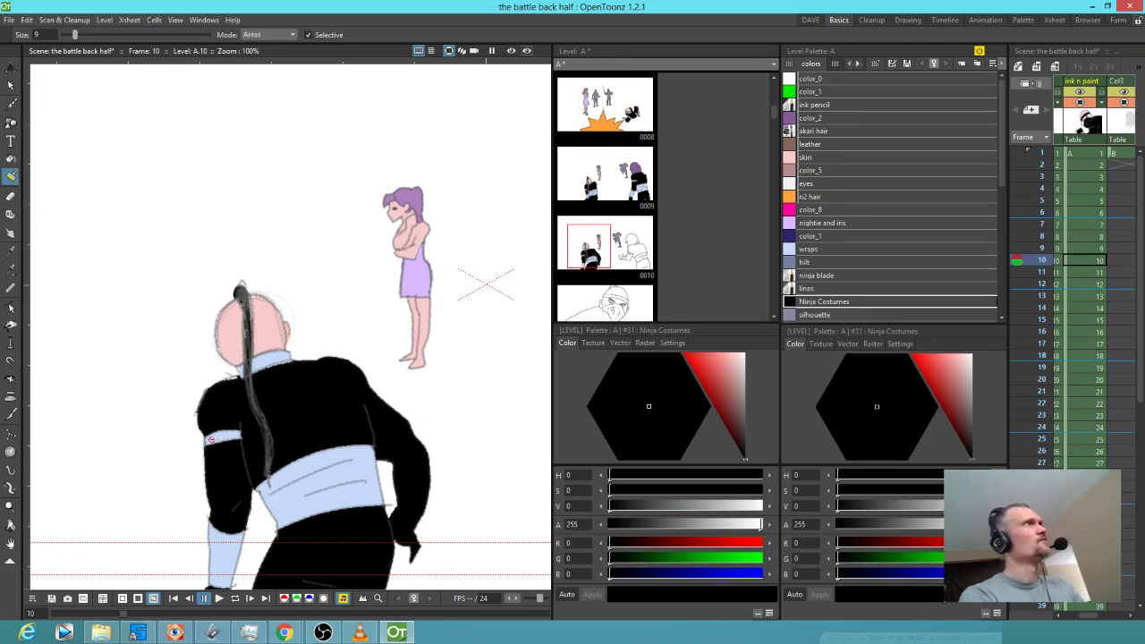
- Flip back from frame 10 through the preceding frames to compare the painted figures
{"action": "scroll", "coordinate": [212, 440], "scroll_direction": "down", "scroll_amount": 3}
{"action": "left_click_drag", "start_coordinate": [250, 338], "coordinate": [208, 372]}
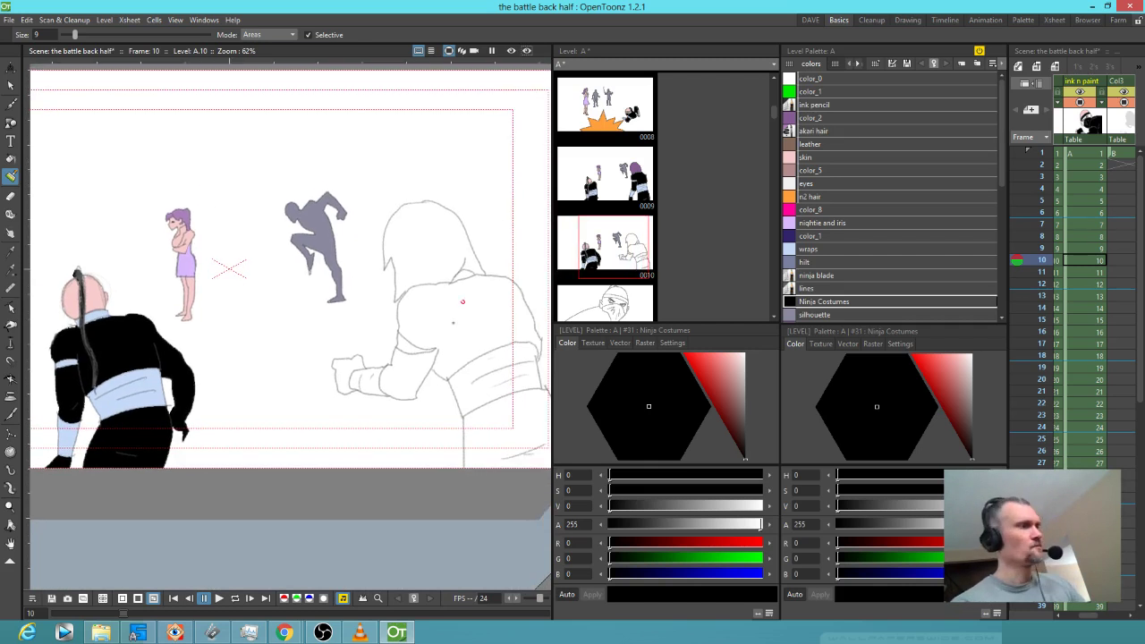
{"action": "key", "text": "comma"}
{"action": "key", "text": "comma"}
{"action": "key", "text": "period"}
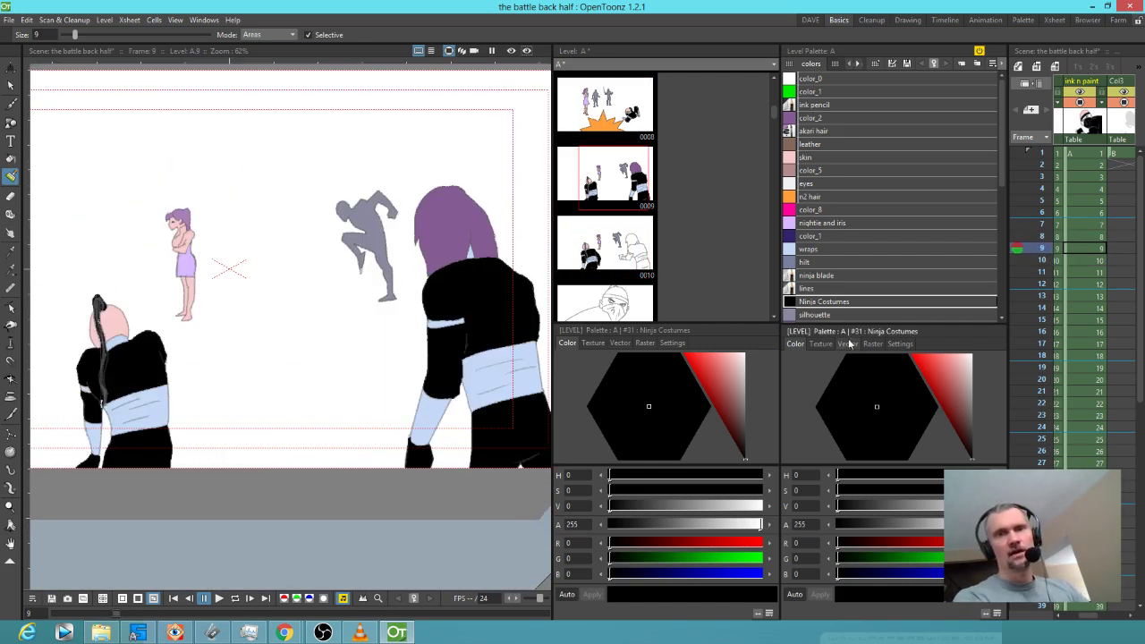
- Save all work in the current scene and open the recent scene "the battle"
{"action": "left_click", "coordinate": [8, 20]}
{"action": "left_click", "coordinate": [21, 60]}
{"action": "left_click", "coordinate": [8, 20]}
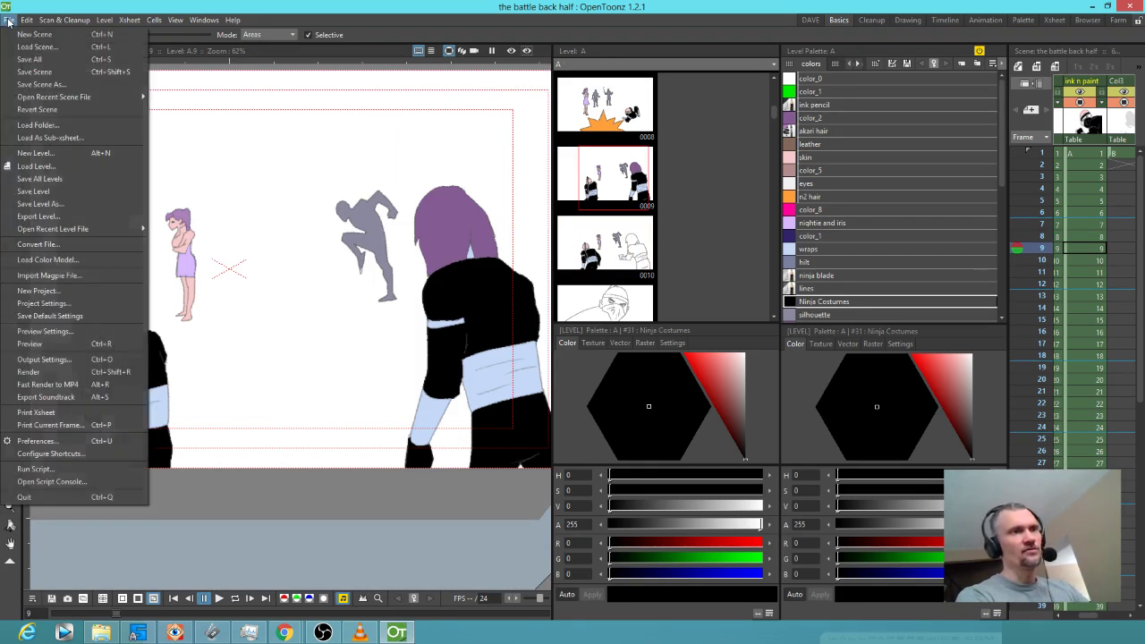
{"action": "mouse_move", "coordinate": [54, 97]}
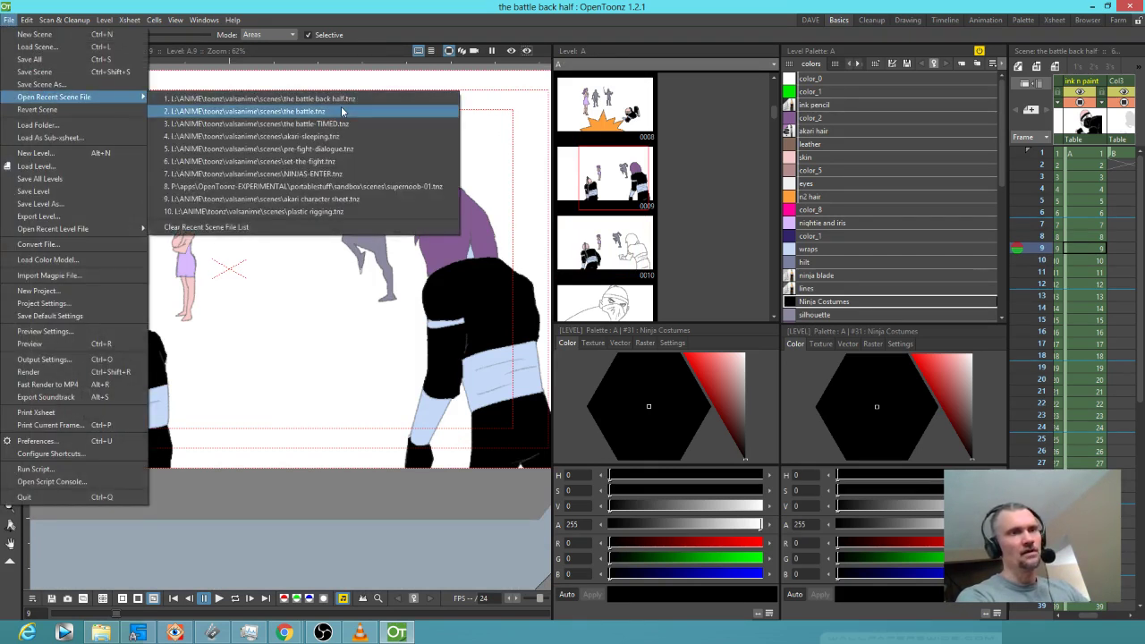
{"action": "left_click", "coordinate": [340, 109]}
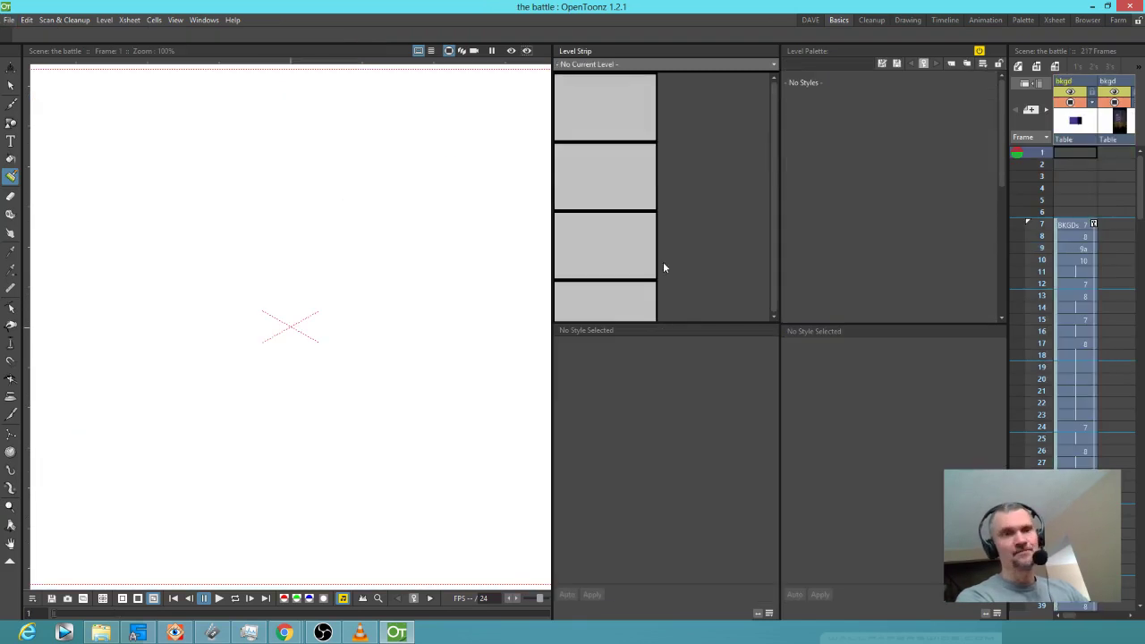
- Display frame 110 of the pencils column, fitted to the view, to see the long-haired ninja's finished colours
{"action": "scroll", "coordinate": [1064, 363], "scroll_direction": "right", "scroll_amount": 2}
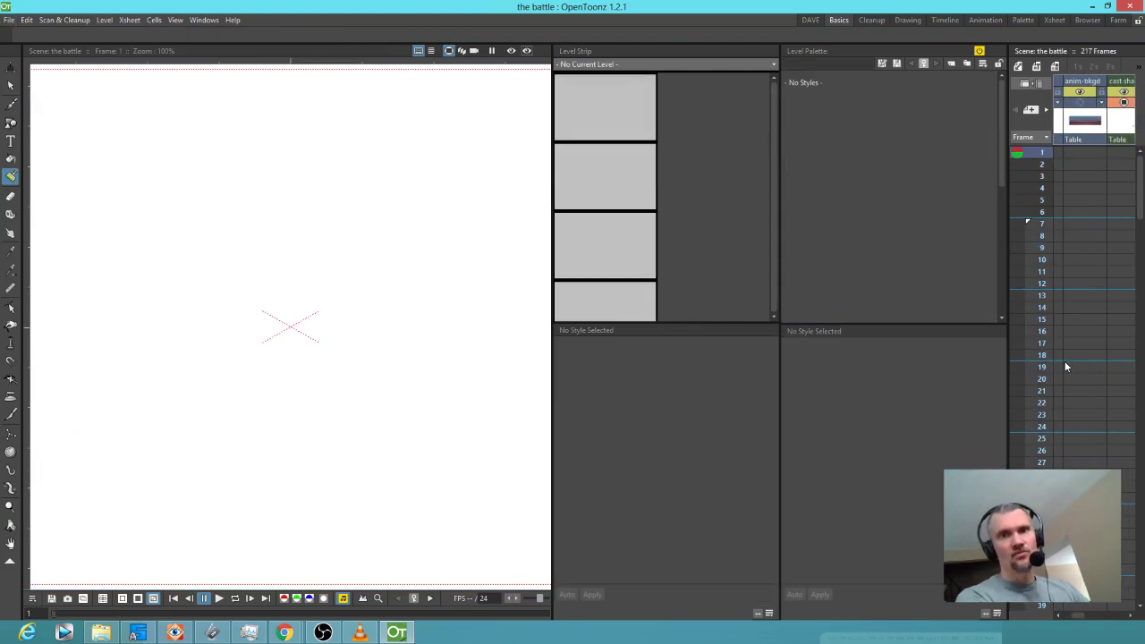
{"action": "scroll", "coordinate": [1067, 362], "scroll_direction": "right", "scroll_amount": 3}
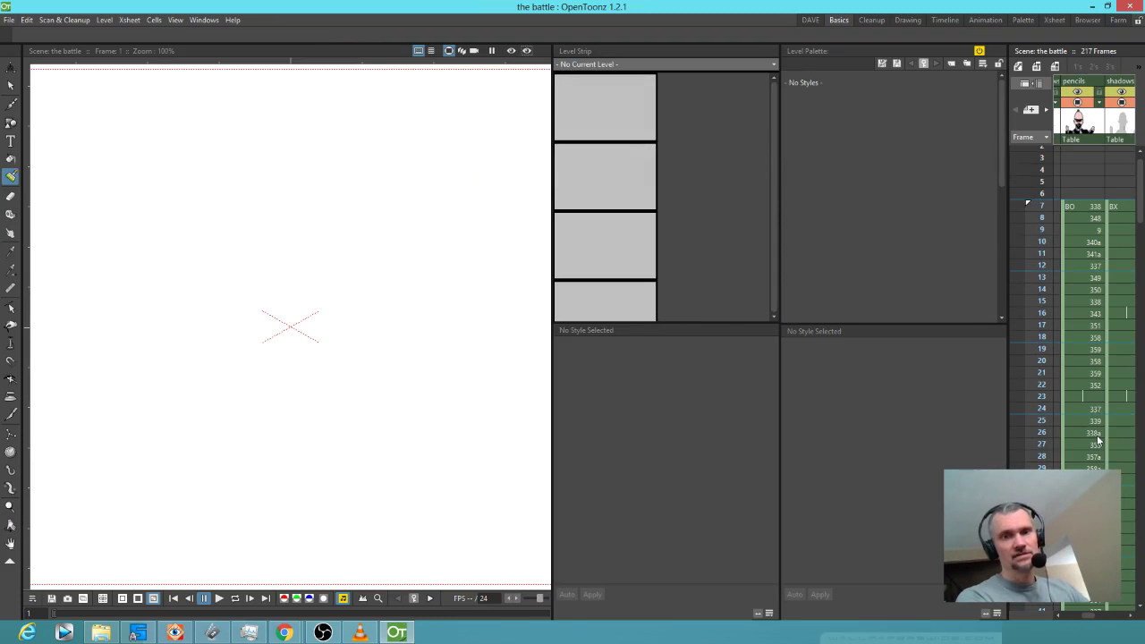
{"action": "left_click", "coordinate": [1097, 438]}
{"action": "scroll", "coordinate": [1095, 437], "scroll_direction": "down", "scroll_amount": 5}
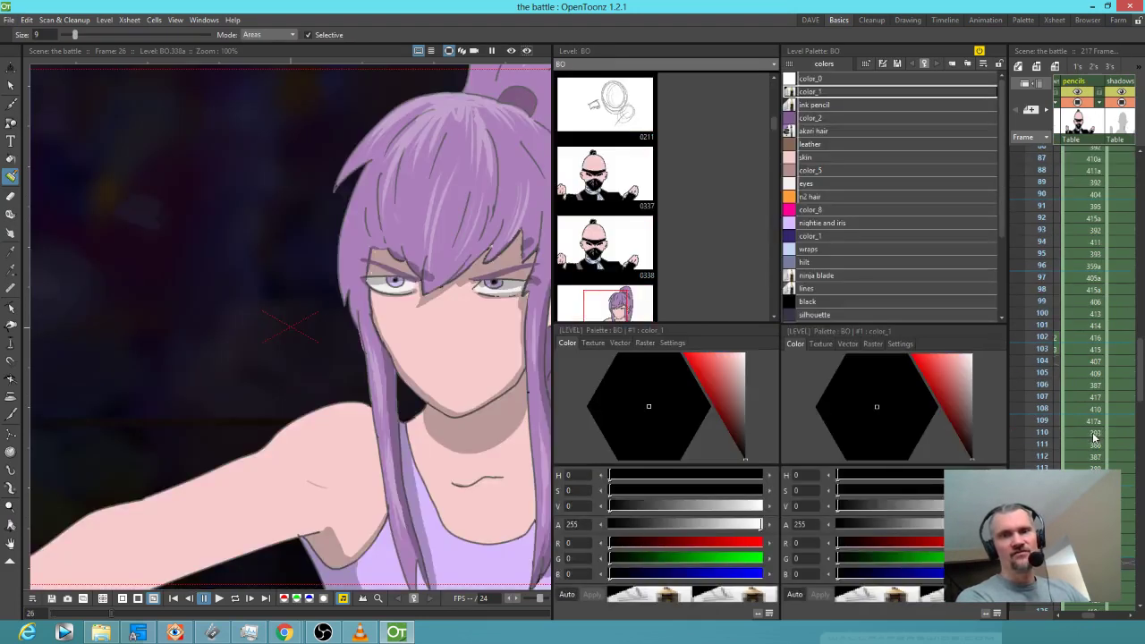
{"action": "left_click", "coordinate": [1096, 433]}
{"action": "key", "text": "alt+9"}
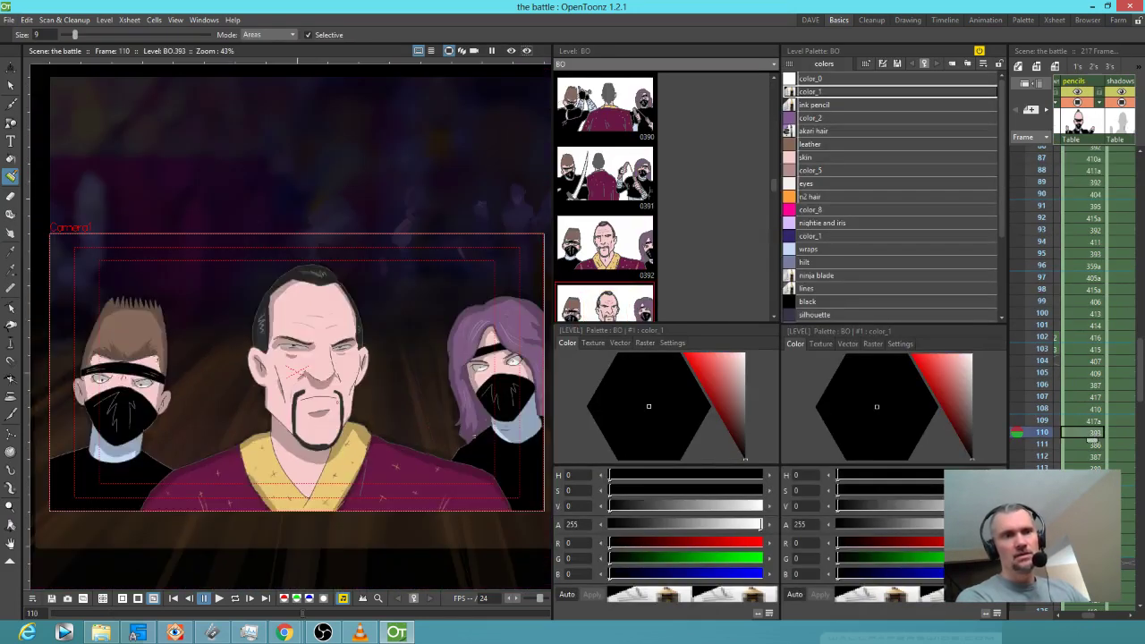
- Sample the long-haired ninja's hair with the Style Picker to identify its palette style
{"action": "scroll", "coordinate": [518, 320], "scroll_direction": "up", "scroll_amount": 3}
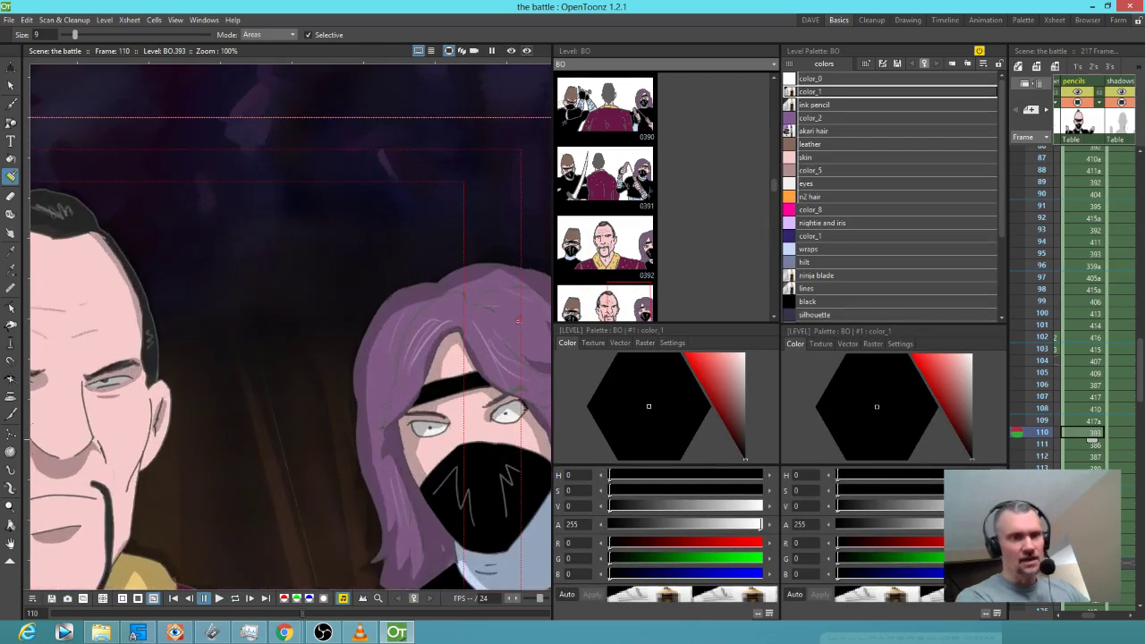
{"action": "key", "text": "k"}
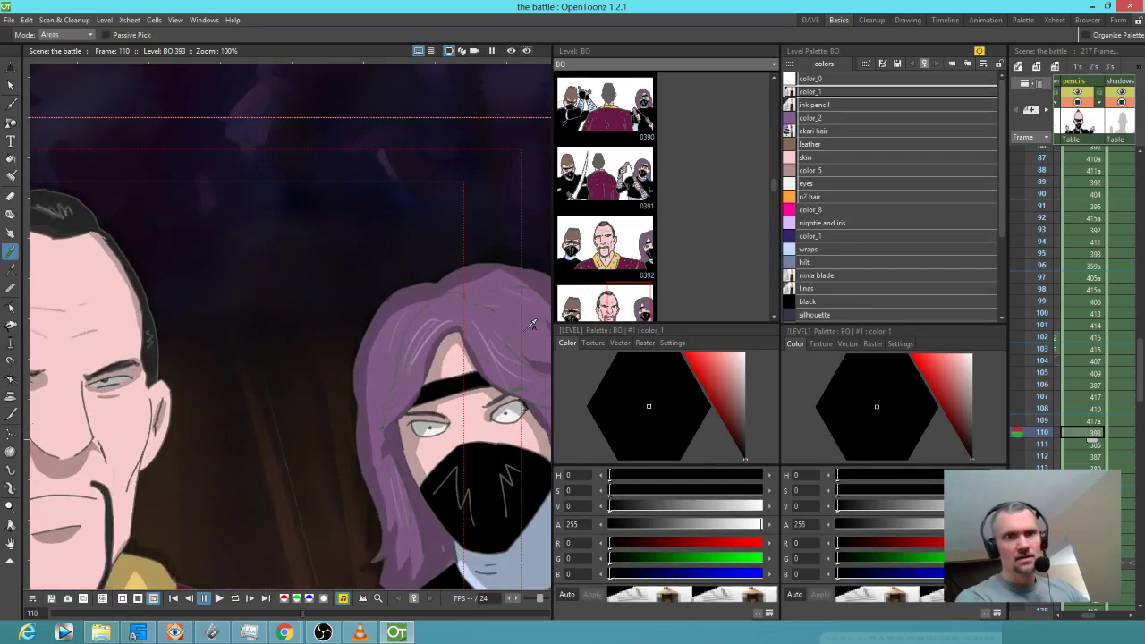
{"action": "left_click", "coordinate": [532, 324]}
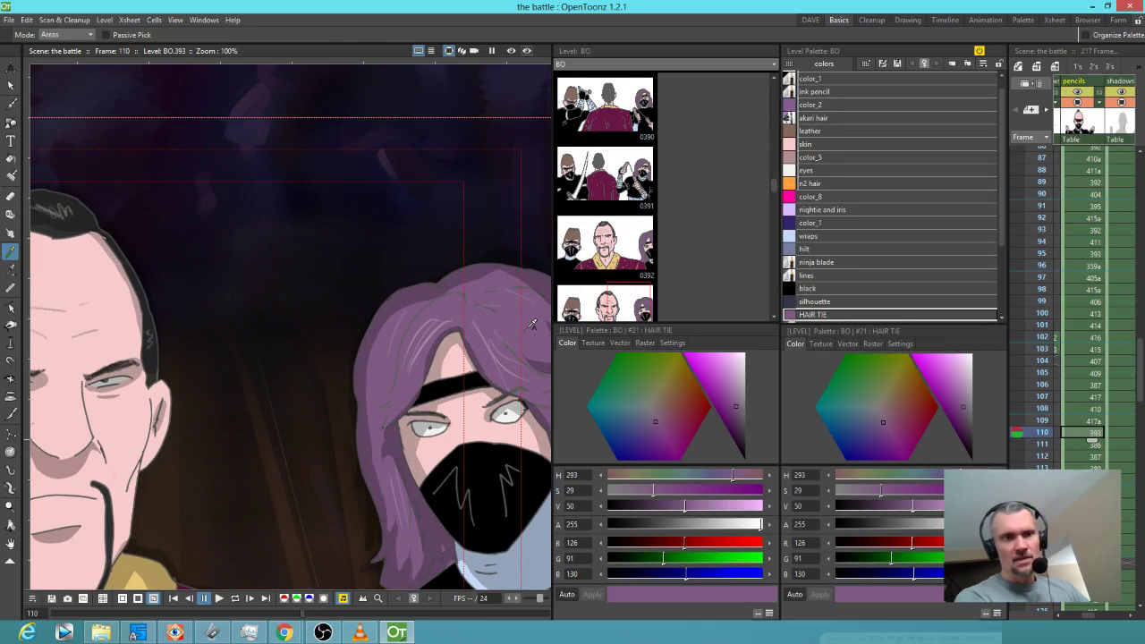
- Reopen the recent scene "the battle back half" and go to frame 9 of level A in the ink n paint column
{"action": "left_click", "coordinate": [8, 20]}
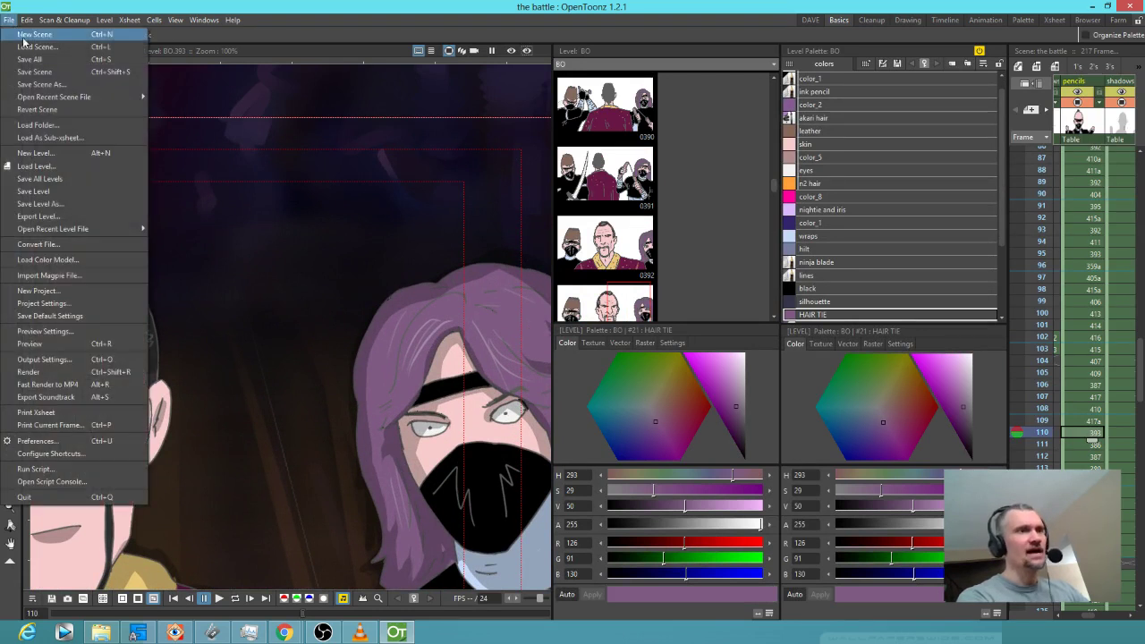
{"action": "mouse_move", "coordinate": [42, 100]}
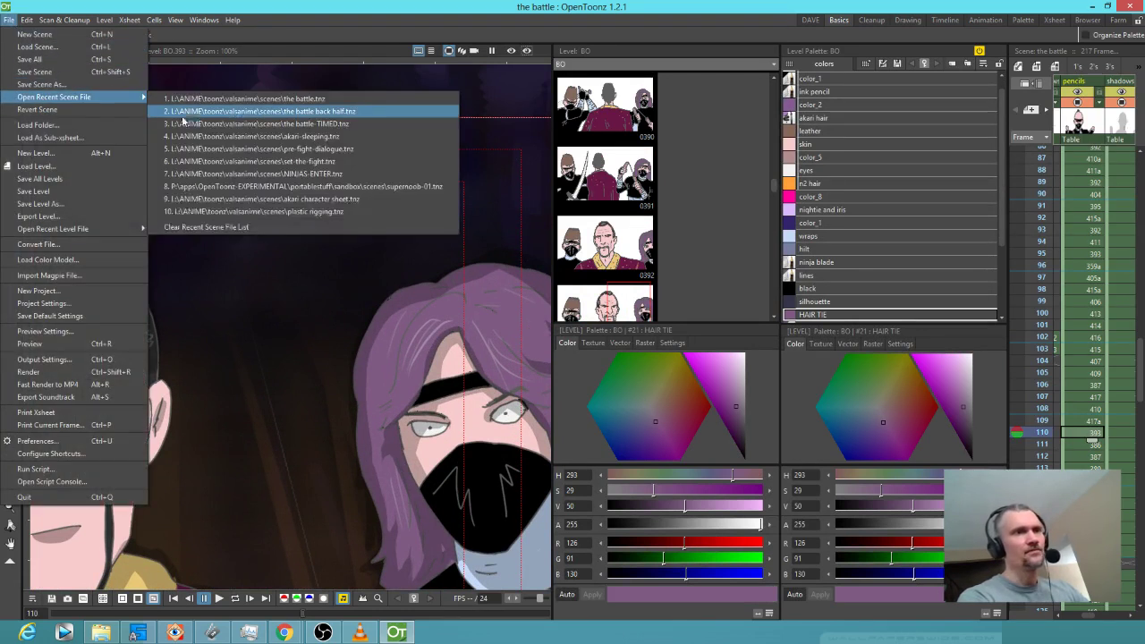
{"action": "left_click", "coordinate": [264, 111]}
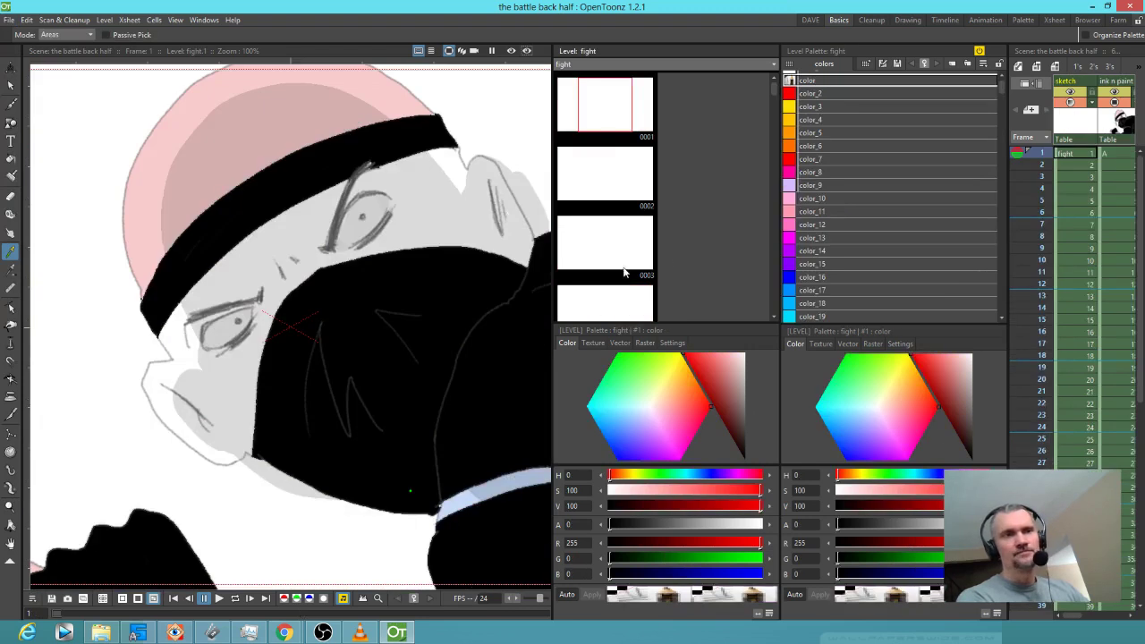
{"action": "scroll", "coordinate": [1083, 152], "scroll_direction": "right", "scroll_amount": 2}
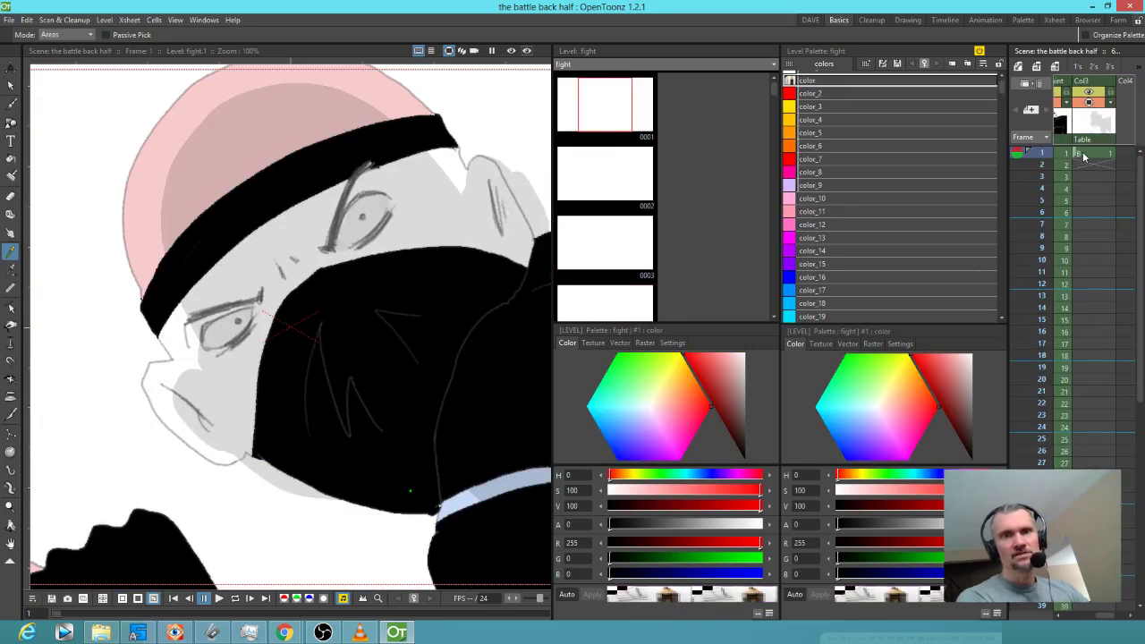
{"action": "left_click", "coordinate": [1079, 159]}
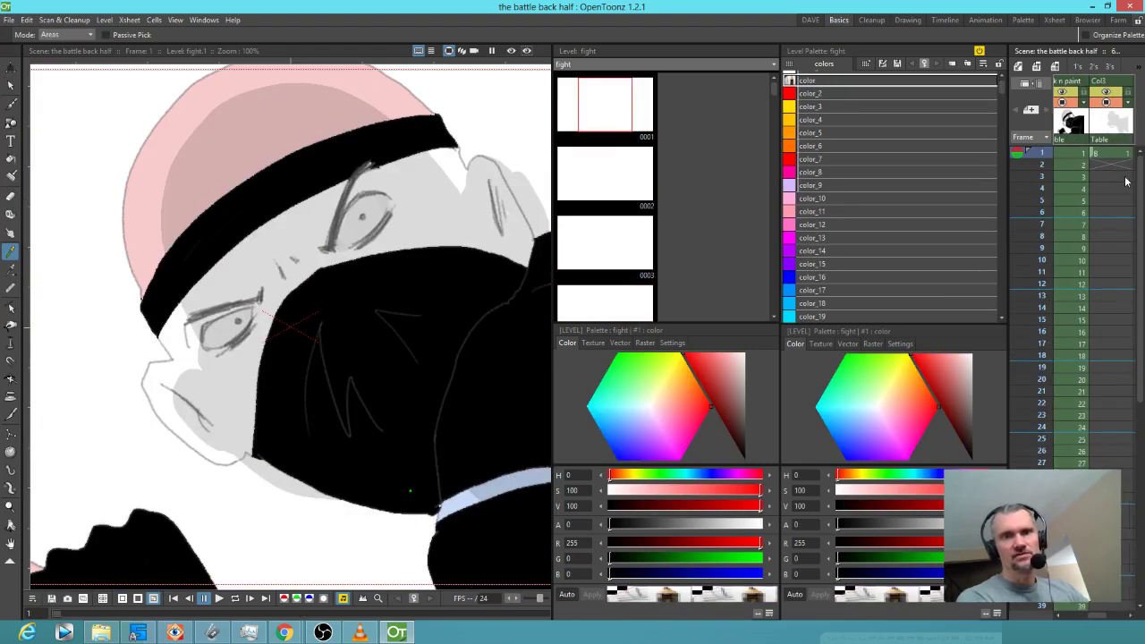
{"action": "left_click", "coordinate": [1077, 167]}
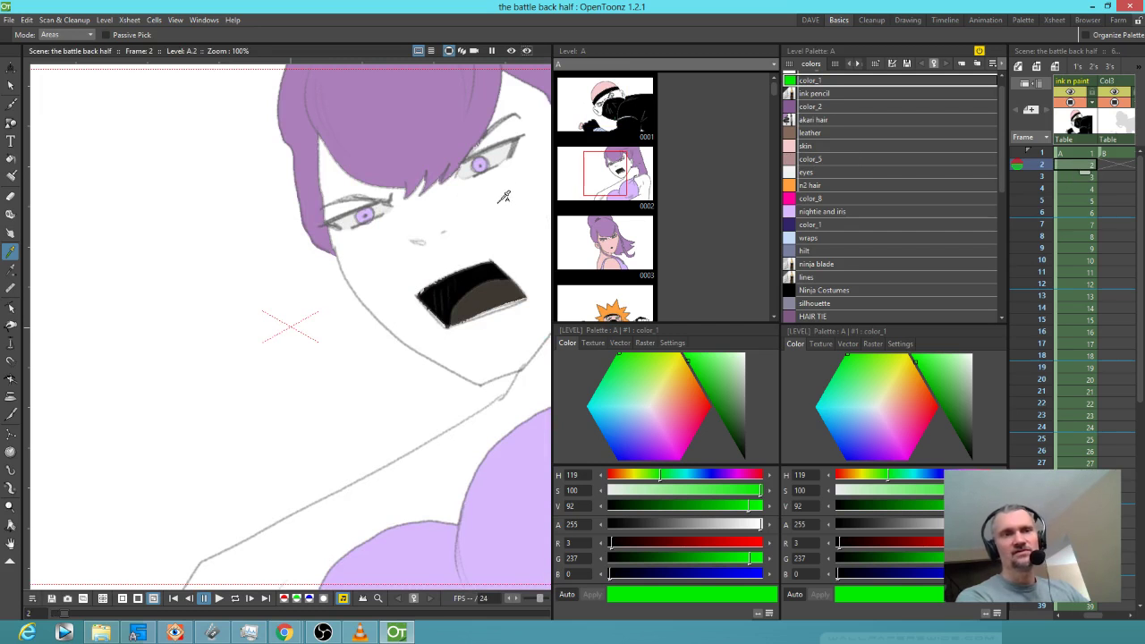
{"action": "left_click", "coordinate": [1043, 179]}
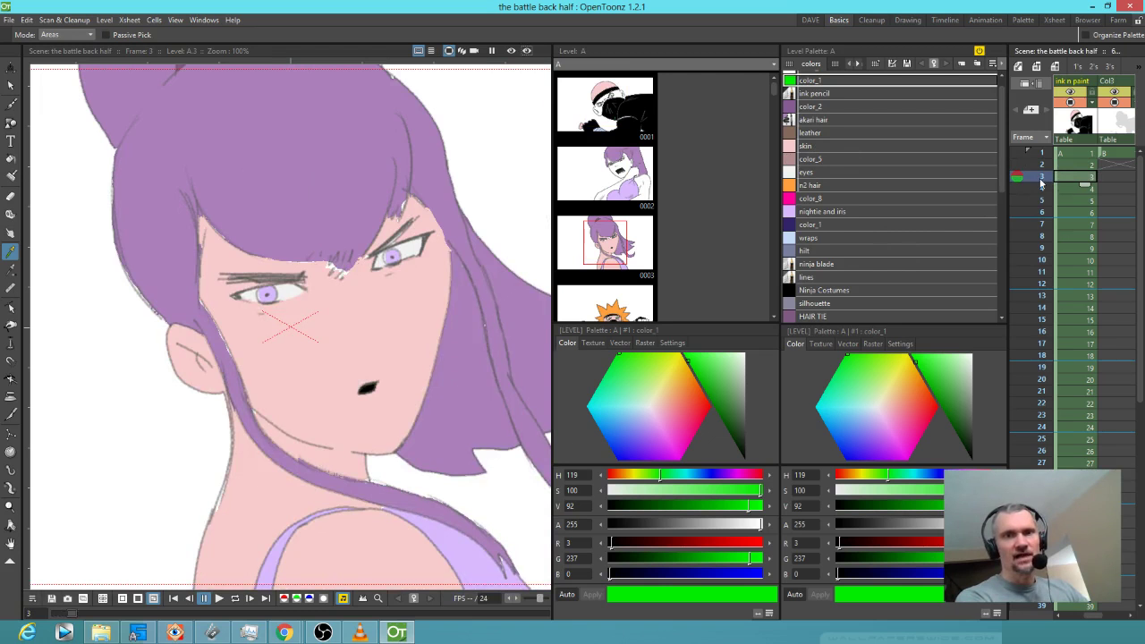
{"action": "left_click_drag", "start_coordinate": [1040, 184], "coordinate": [1041, 248]}
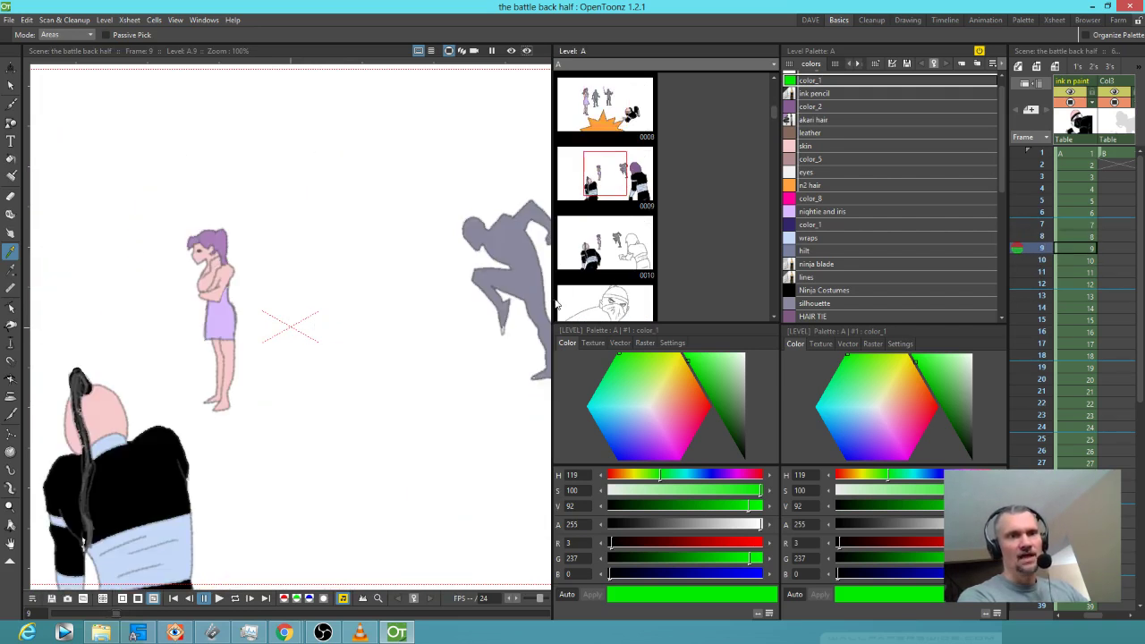
- Widen the viewer, show the raster brushes in the style editor and bring the long-haired ninja into view
{"action": "left_click_drag", "start_coordinate": [552, 300], "coordinate": [758, 307]}
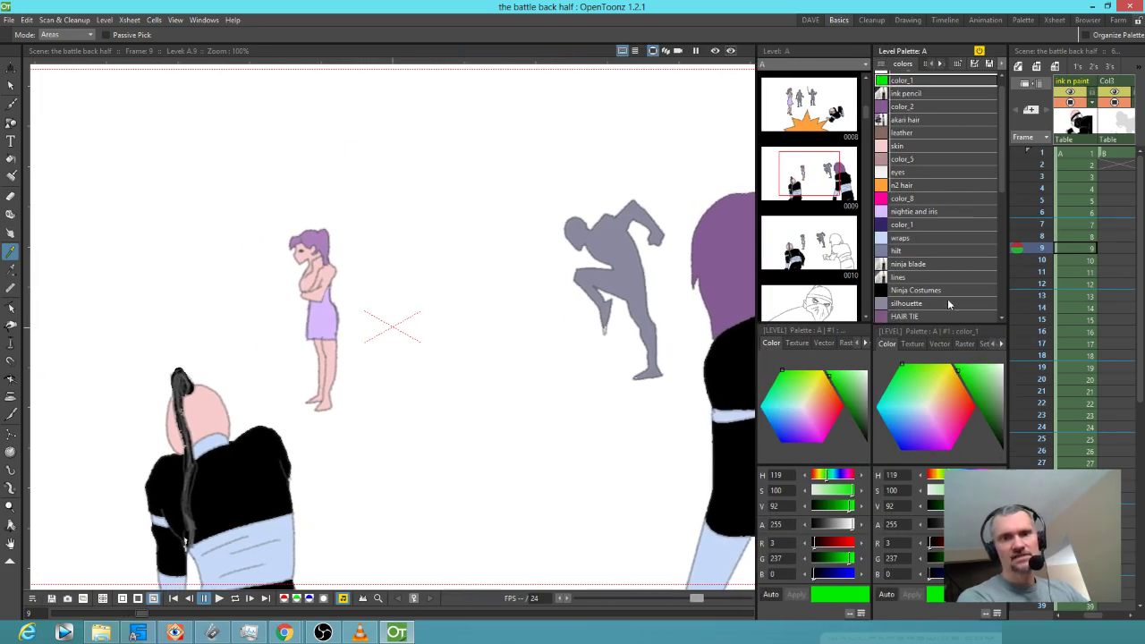
{"action": "left_click", "coordinate": [967, 344]}
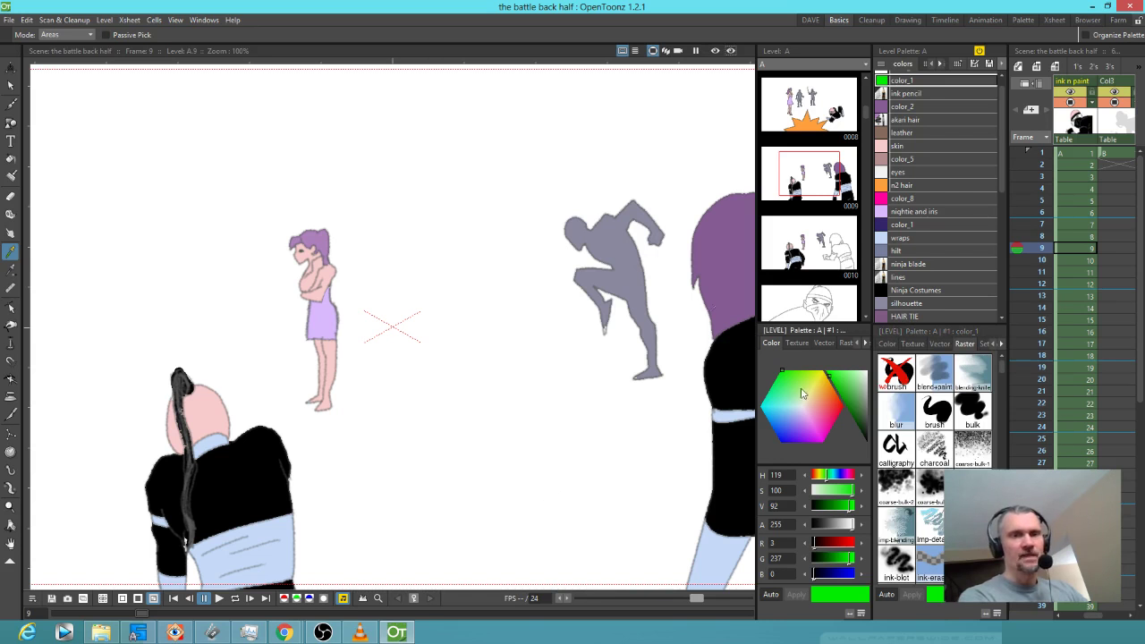
{"action": "left_click_drag", "start_coordinate": [677, 307], "coordinate": [483, 288]}
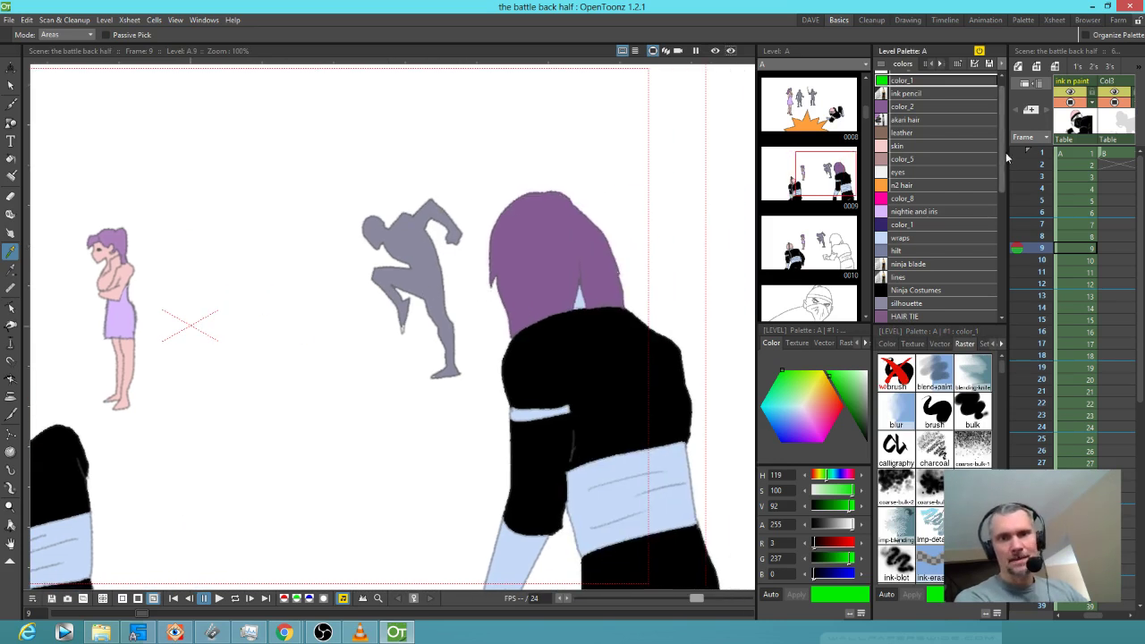
- Fill the long-haired ninja's hair in frames 9 and 10 with the HAIR TIE style
{"action": "left_click", "coordinate": [906, 316]}
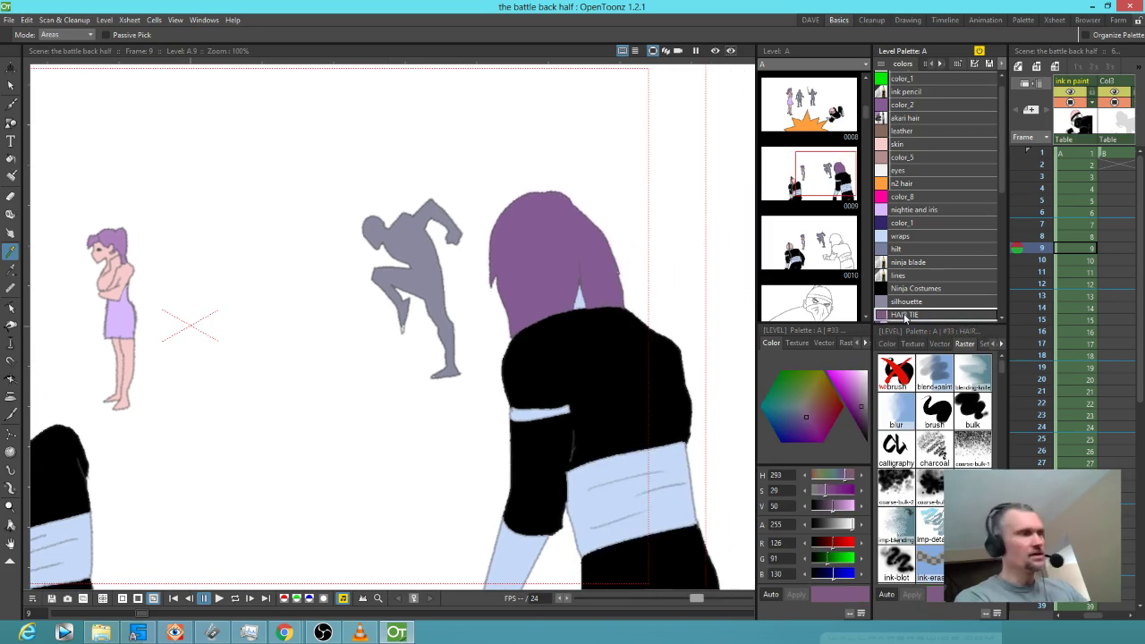
{"action": "key", "text": "f"}
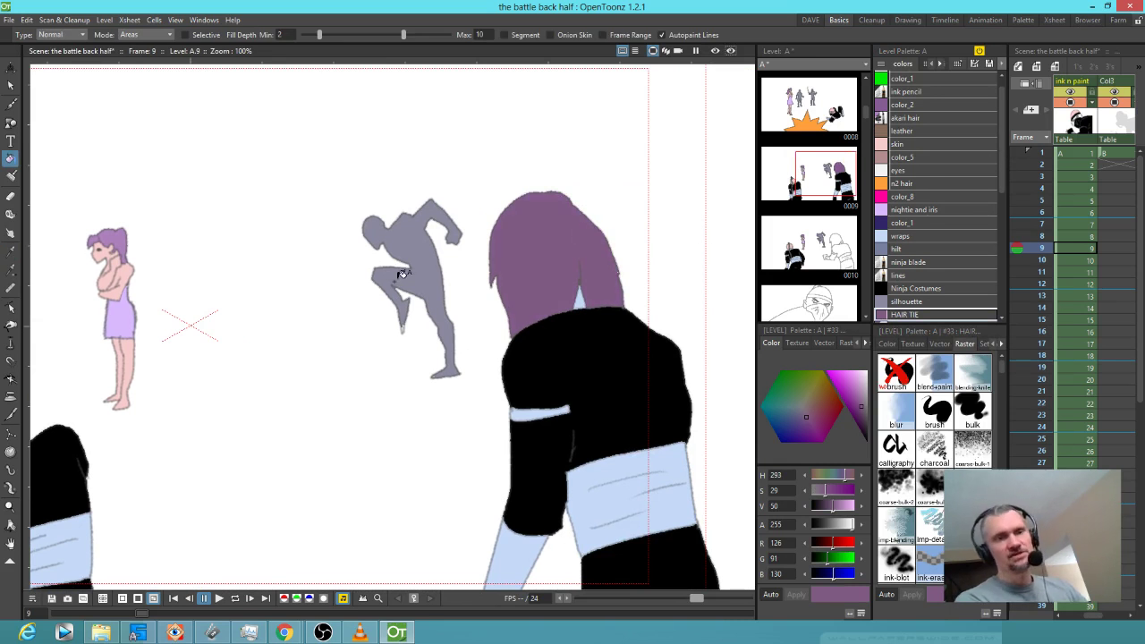
{"action": "scroll", "coordinate": [458, 252], "scroll_direction": "down", "scroll_amount": 2}
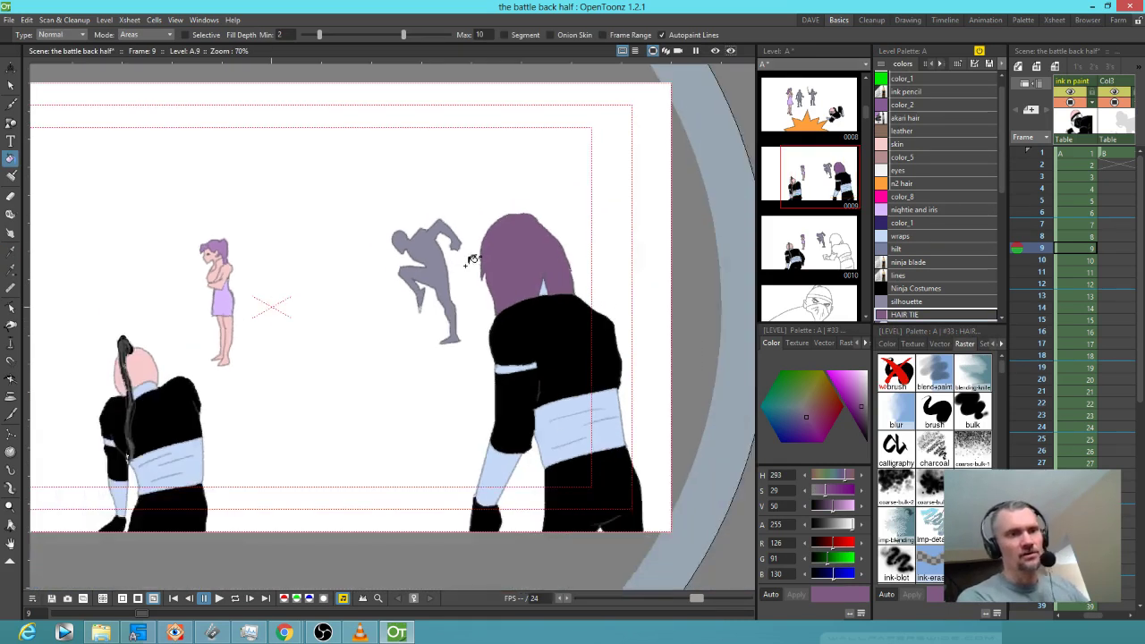
{"action": "key", "text": "."}
{"action": "left_click", "coordinate": [524, 266]}
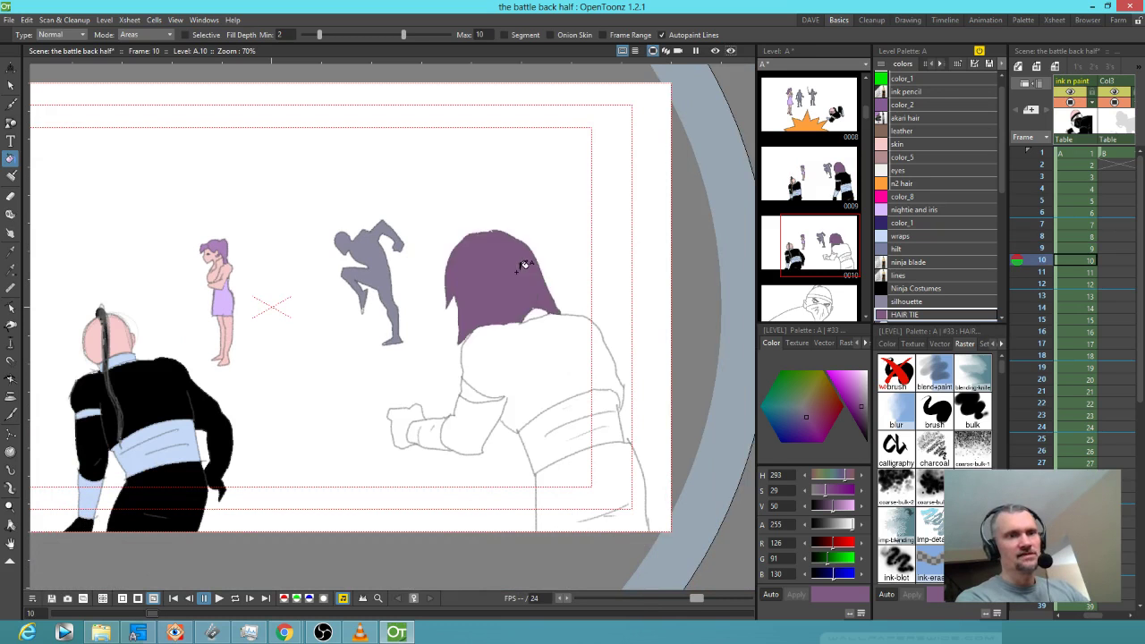
- Fill the long-haired ninja's hair in frames 17, 18 and 19 with the HAIR TIE style
{"action": "key", "text": "."}
{"action": "scroll", "coordinate": [478, 277], "scroll_direction": "down", "scroll_amount": 2}
{"action": "key", "text": "."}
{"action": "key", "text": "."}
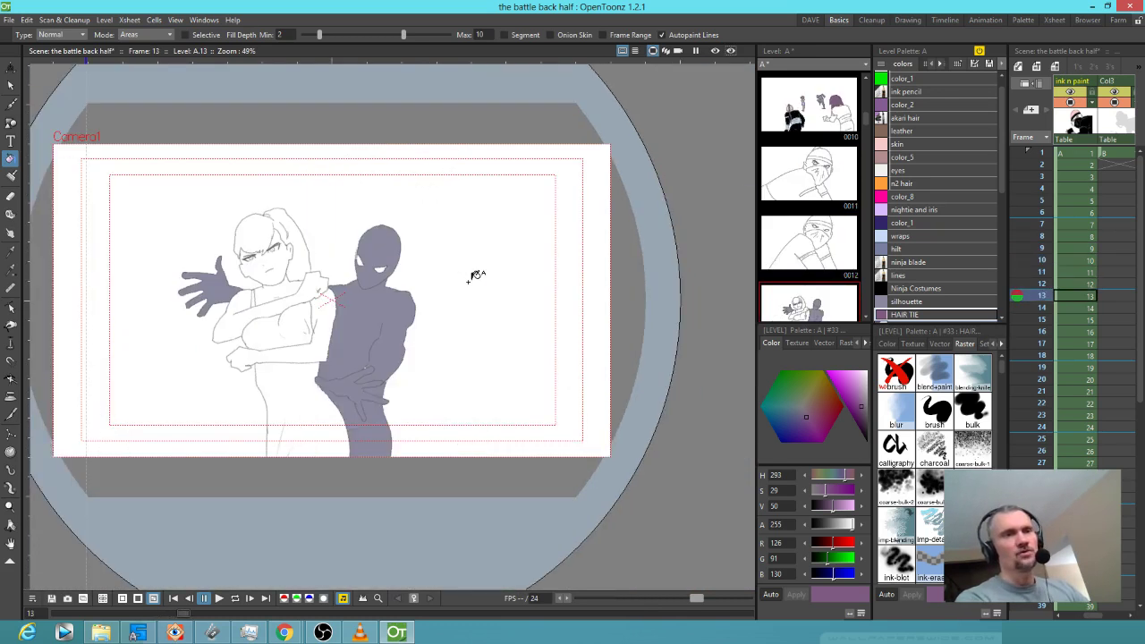
{"action": "key", "text": "period"}
{"action": "key", "text": "period"}
{"action": "key", "text": "period"}
{"action": "key", "text": "period"}
{"action": "key", "text": "comma"}
{"action": "key", "text": "period"}
{"action": "scroll", "coordinate": [470, 273], "scroll_direction": "up", "scroll_amount": 2}
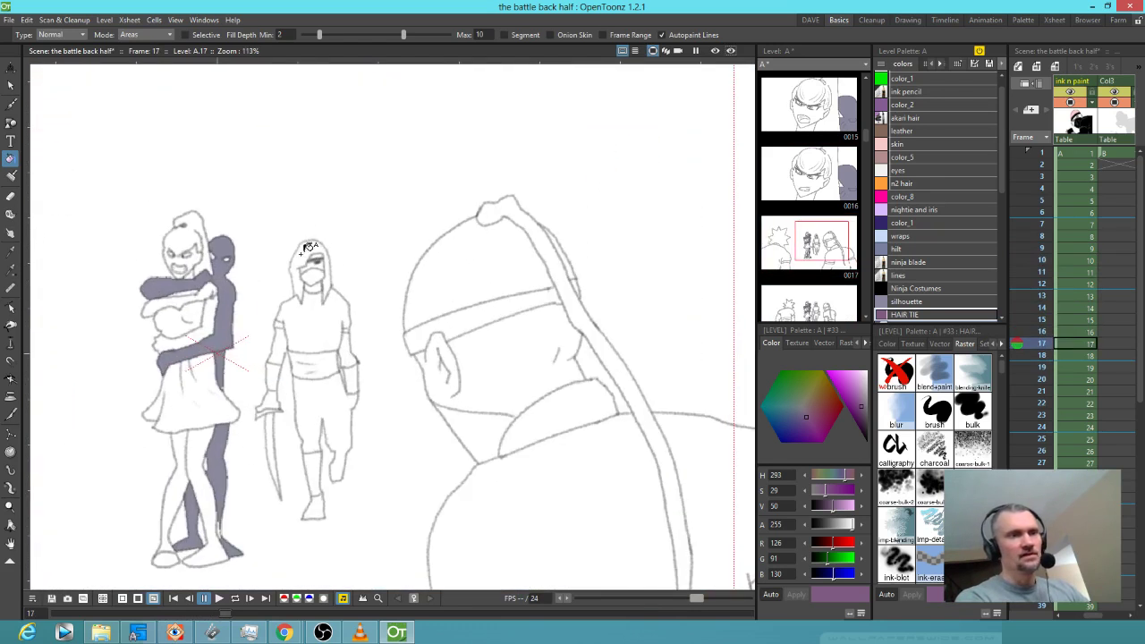
{"action": "left_click", "coordinate": [312, 243]}
{"action": "key", "text": "period"}
{"action": "left_click", "coordinate": [308, 235]}
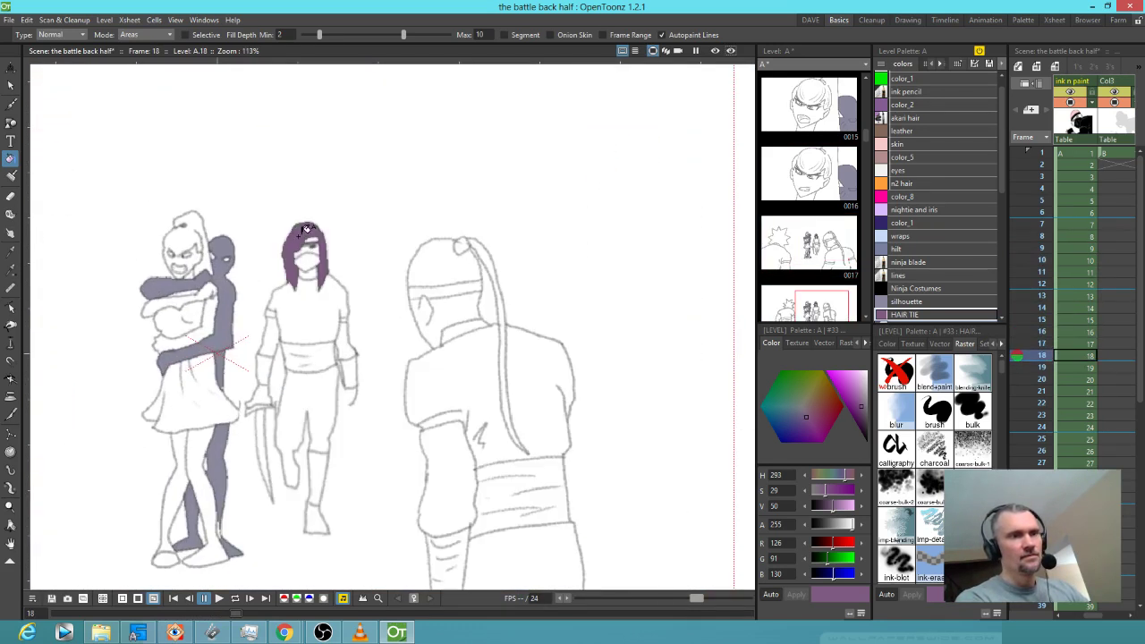
{"action": "key", "text": "period"}
{"action": "left_click", "coordinate": [527, 254]}
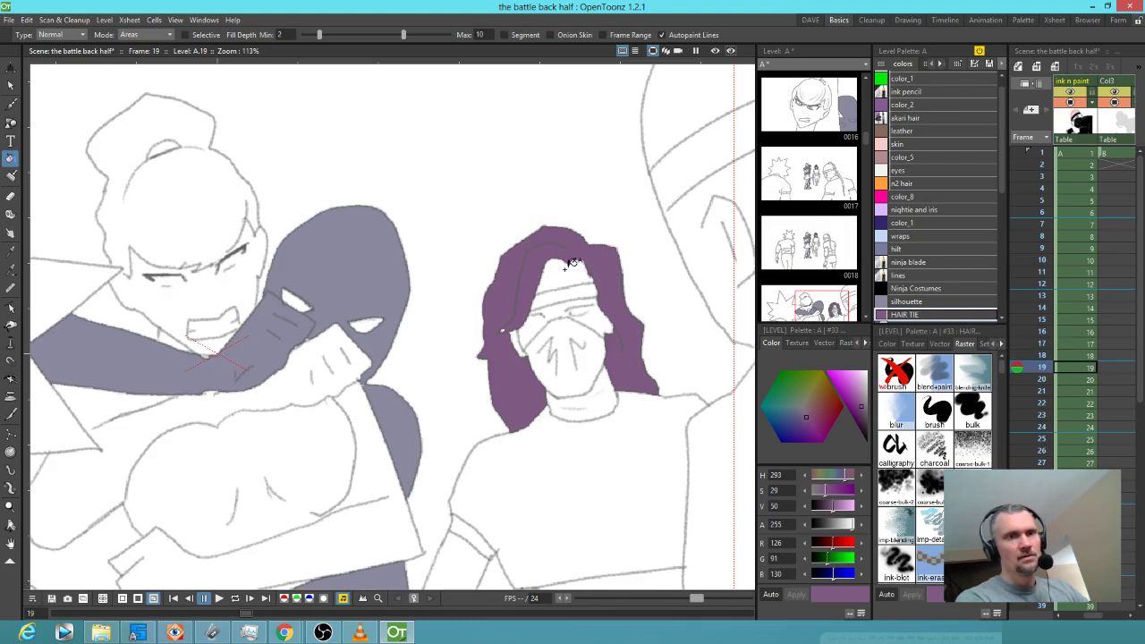
- Fill the long-haired ninja's hair in frames 21 and 22 with the HAIR TIE style
{"action": "key", "text": "period"}
{"action": "scroll", "coordinate": [568, 259], "scroll_direction": "down", "scroll_amount": 3}
{"action": "key", "text": "period"}
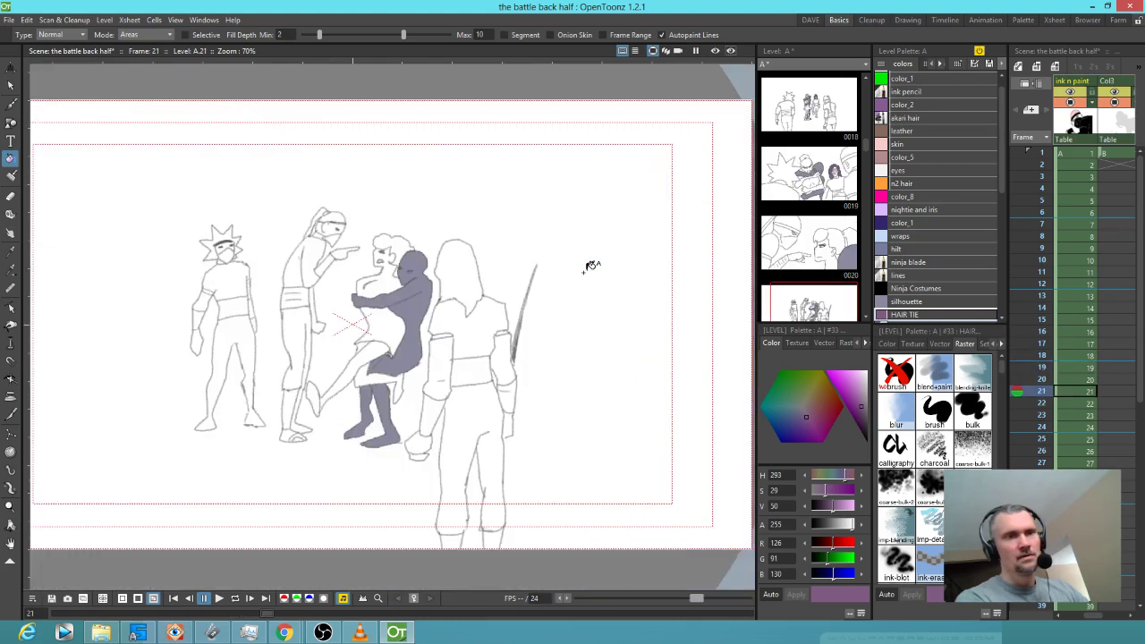
{"action": "left_click", "coordinate": [465, 270]}
{"action": "key", "text": "period"}
{"action": "left_click", "coordinate": [471, 270]}
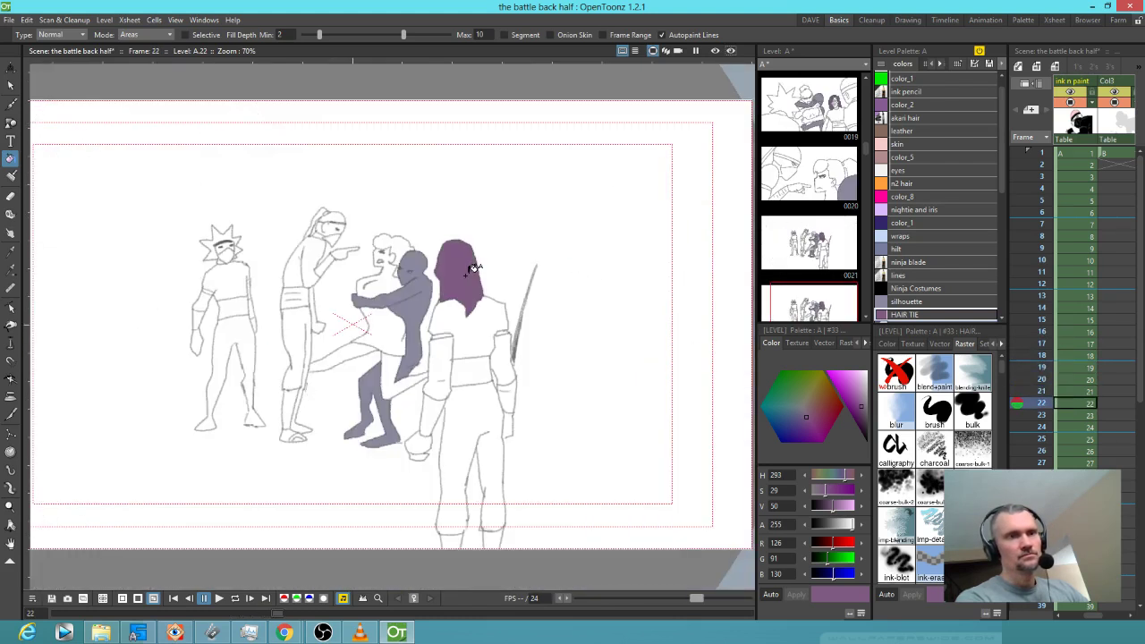
- Fill the long-haired ninja's main hair area in frames 23 through 26 with the HAIR TIE style
{"action": "key", "text": "period"}
{"action": "left_click", "coordinate": [453, 221]}
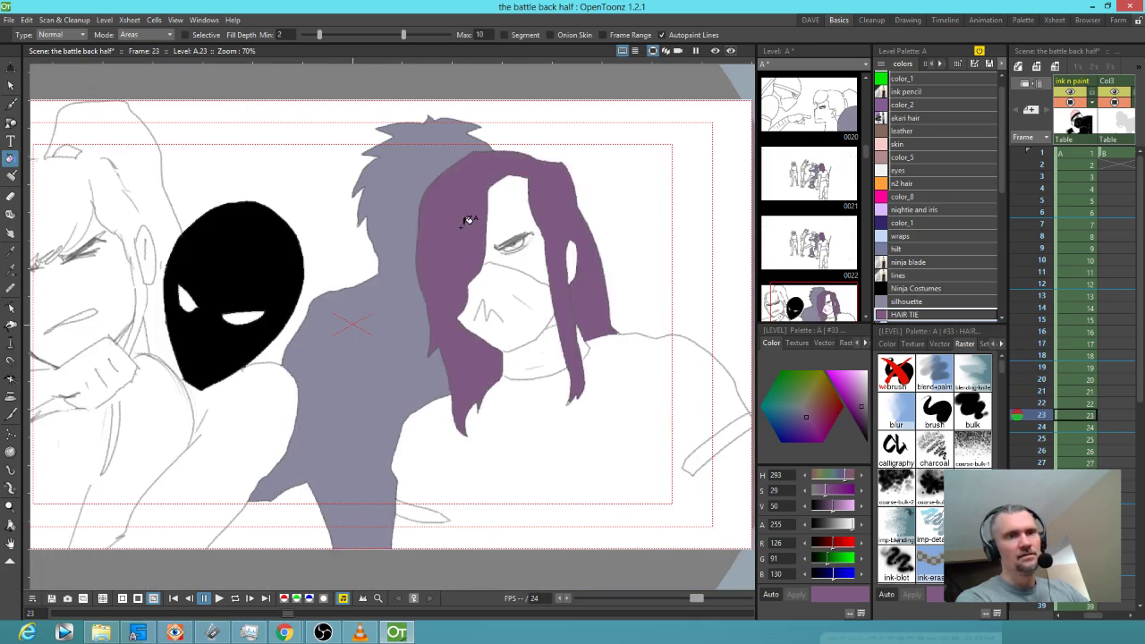
{"action": "key", "text": "period"}
{"action": "left_click", "coordinate": [463, 226]}
{"action": "key", "text": "period"}
{"action": "left_click", "coordinate": [464, 226]}
{"action": "key", "text": "period"}
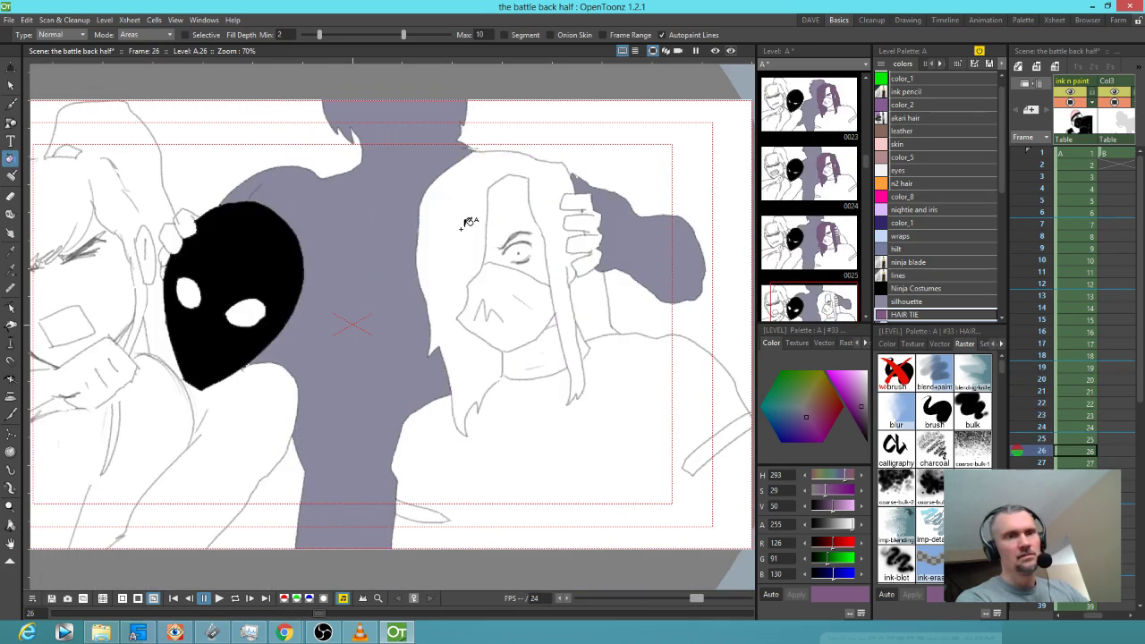
{"action": "left_click", "coordinate": [464, 226]}
- Fill the hair section below the raised hand in frame 25 with HAIR TIE and check frame 24
{"action": "key", "text": "comma"}
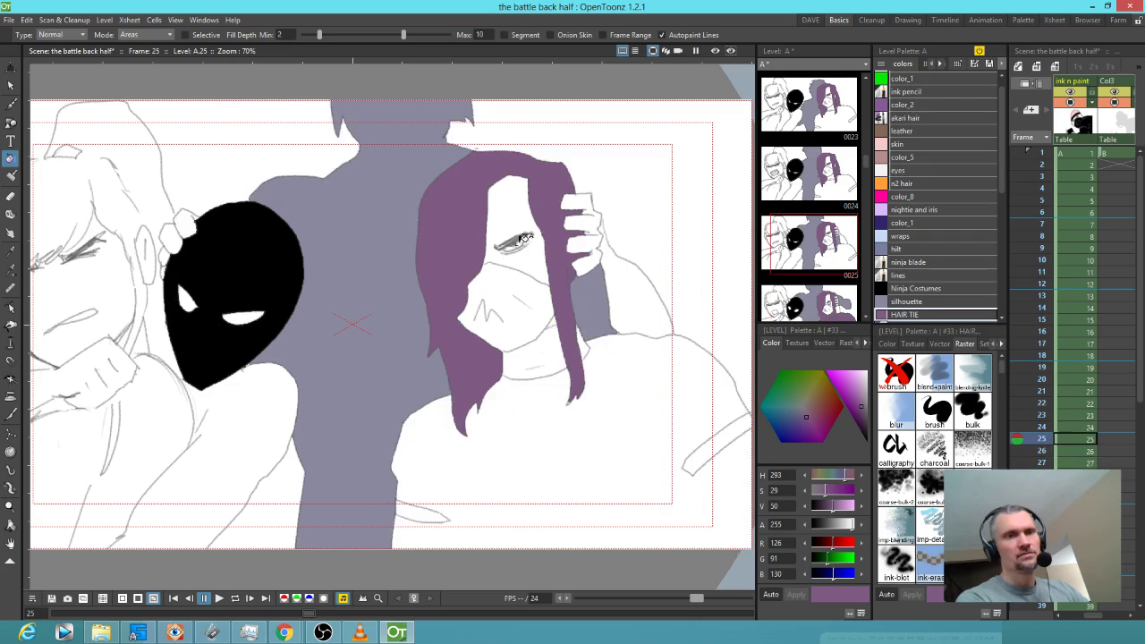
{"action": "left_click", "coordinate": [597, 285]}
{"action": "key", "text": "comma"}
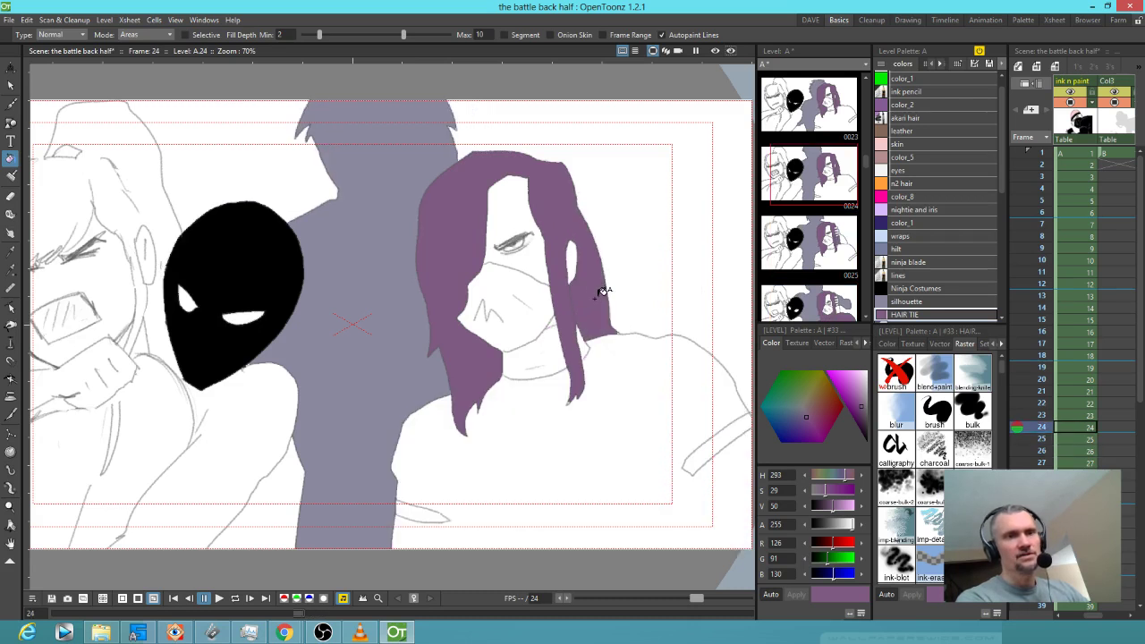
- In frame 26, fill the hair below the raised hand with HAIR TIE, clear the spilled body colour with color_0 and reselect HAIR TIE
{"action": "key", "text": "period"}
{"action": "key", "text": "period"}
{"action": "left_click", "coordinate": [603, 292]}
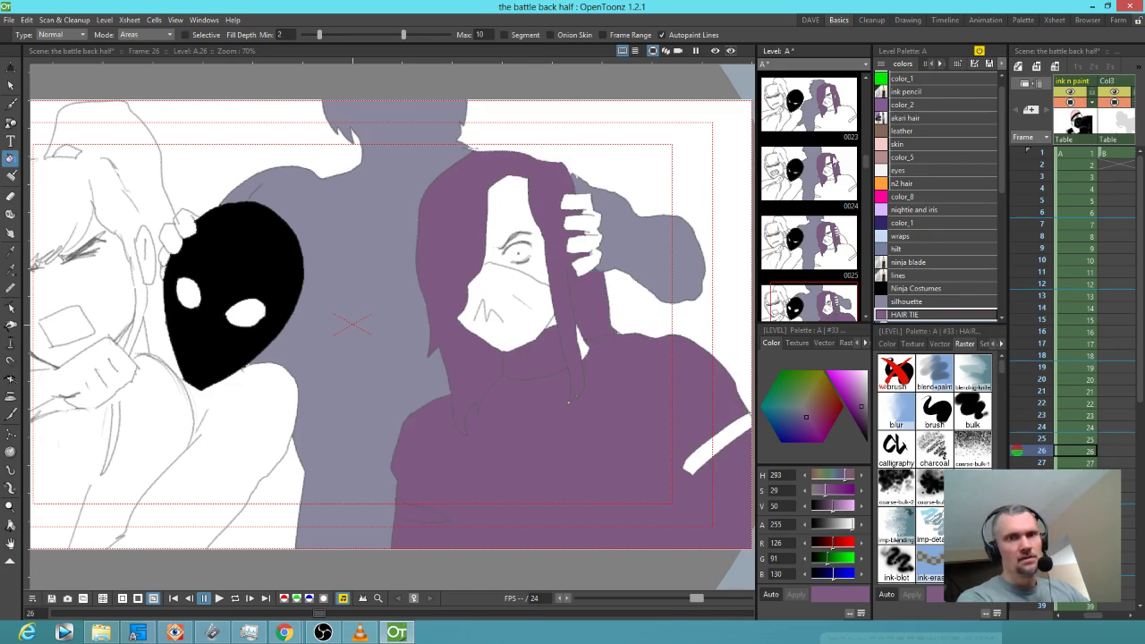
{"action": "scroll", "coordinate": [1005, 110], "scroll_direction": "up", "scroll_amount": 1}
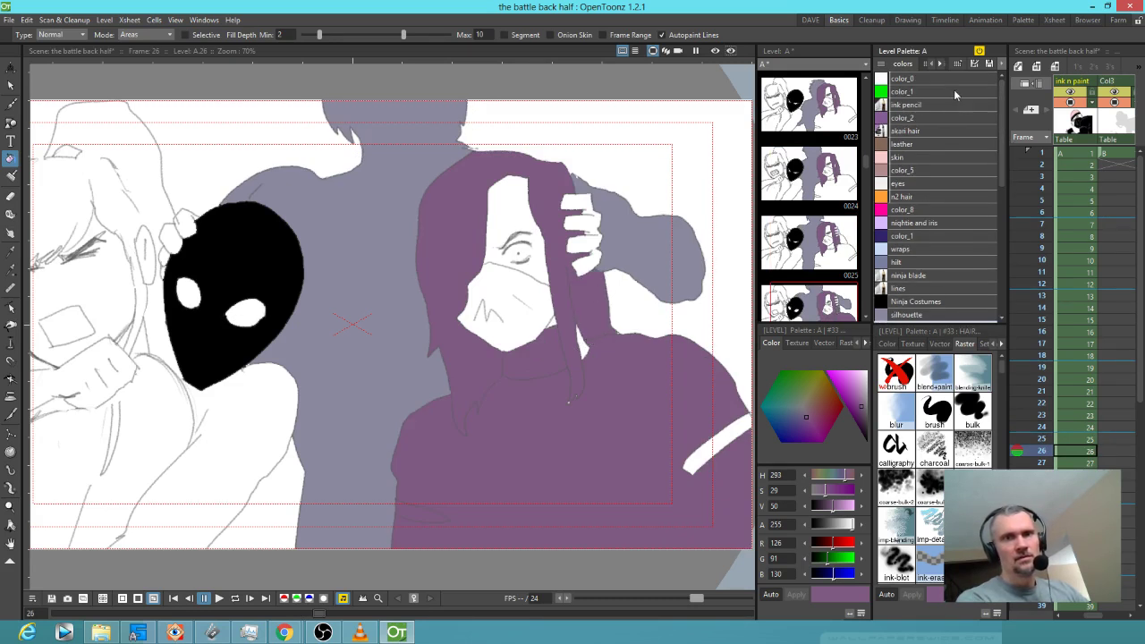
{"action": "left_click", "coordinate": [929, 81]}
{"action": "left_click", "coordinate": [622, 373]}
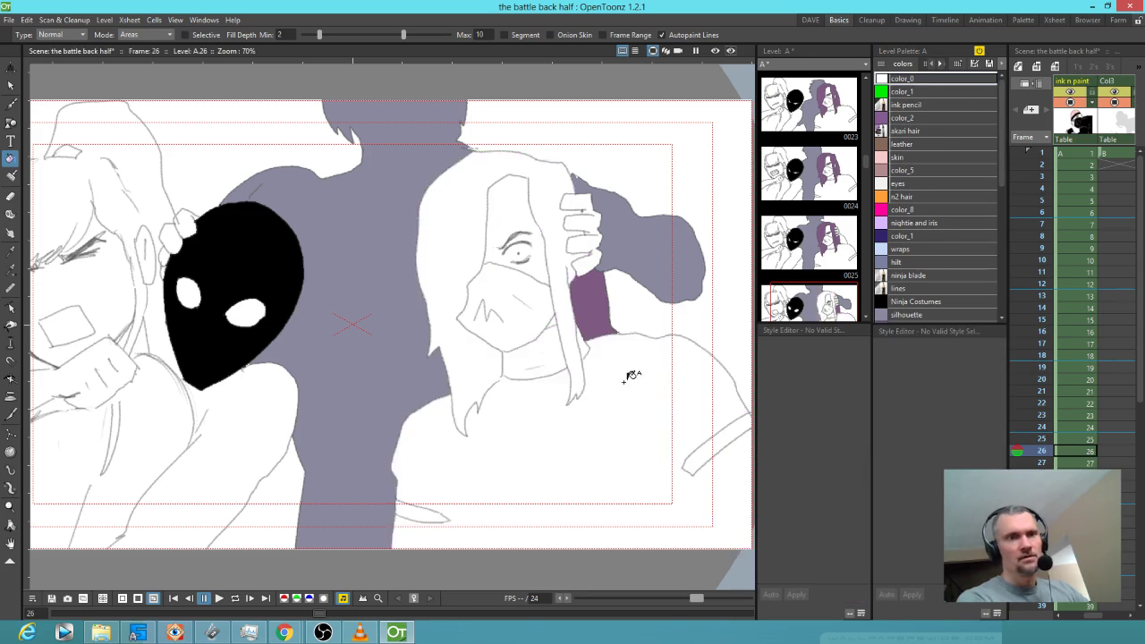
{"action": "scroll", "coordinate": [1001, 170], "scroll_direction": "down", "scroll_amount": 1}
{"action": "scroll", "coordinate": [1000, 175], "scroll_direction": "down", "scroll_amount": 2}
{"action": "left_click", "coordinate": [922, 240]}
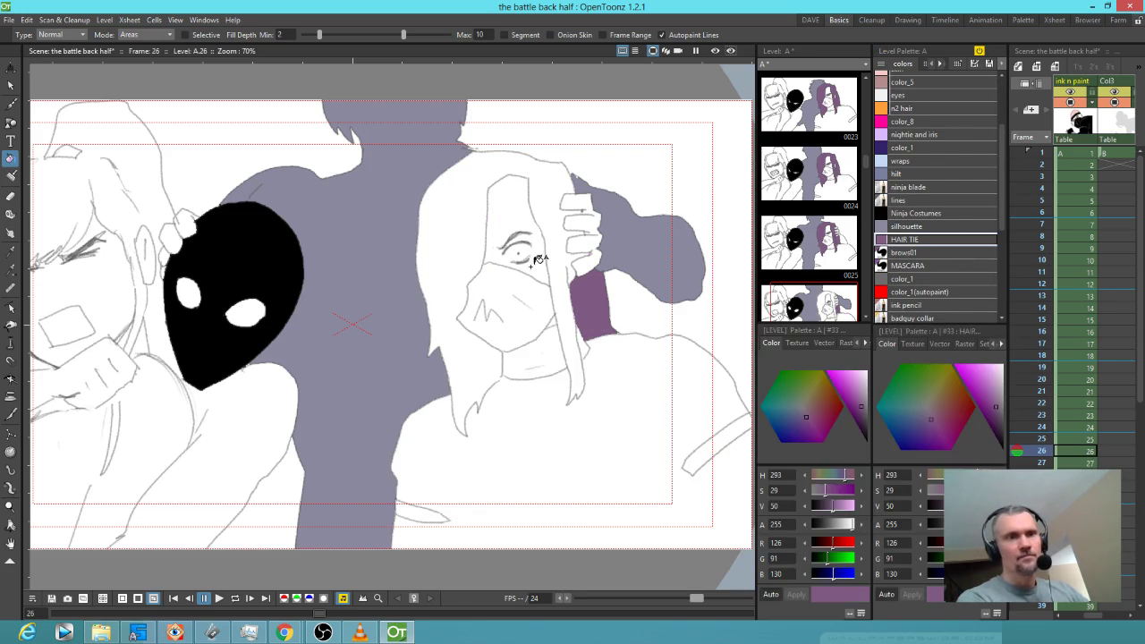
- Try to fill the long-haired ninja's hair in frame 27 with the HAIR TIE style
{"action": "key", "text": "period"}
{"action": "left_click", "coordinate": [497, 270]}
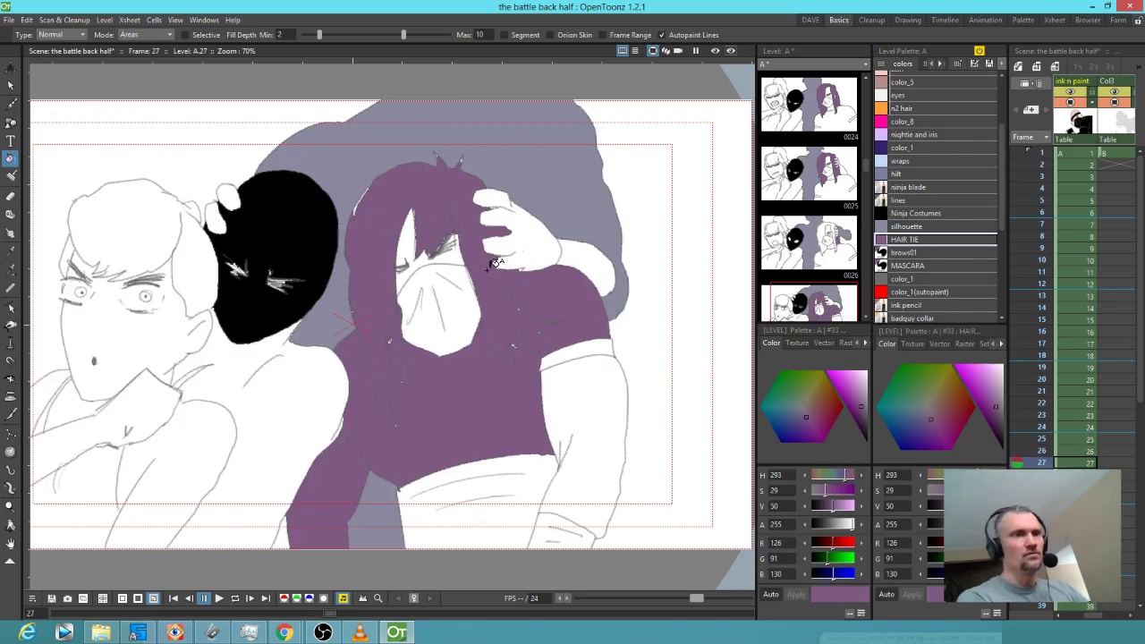
{"action": "key", "text": "ctrl+z"}
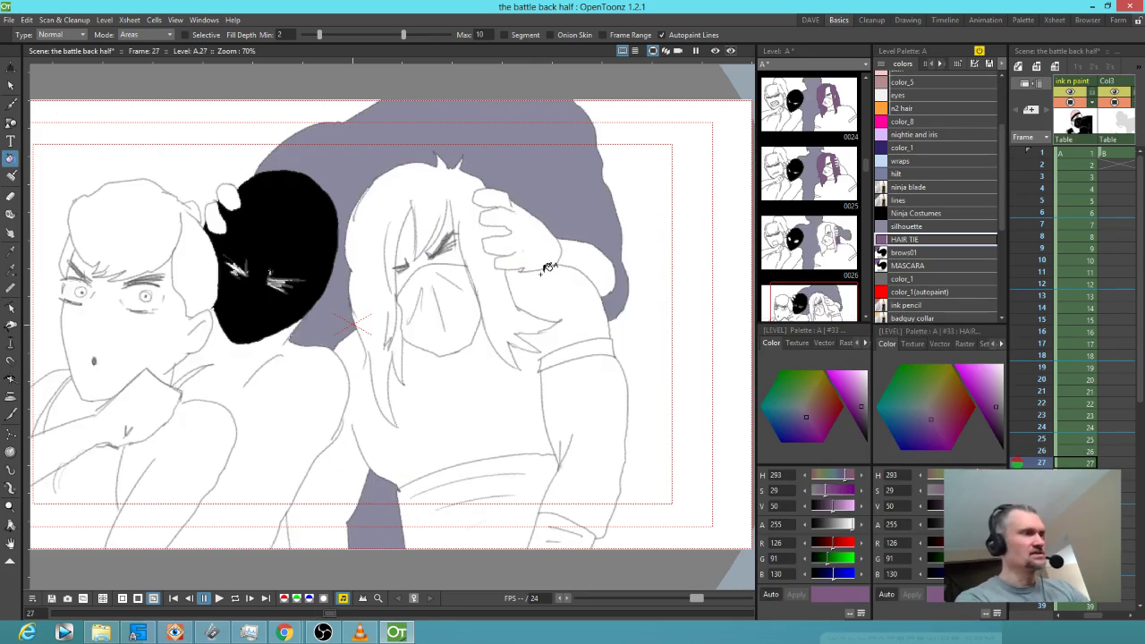
- Fill the long-haired ninja's hair in frames 28, 29 and 30 with the HAIR TIE style
{"action": "key", "text": "period"}
{"action": "left_click", "coordinate": [474, 261]}
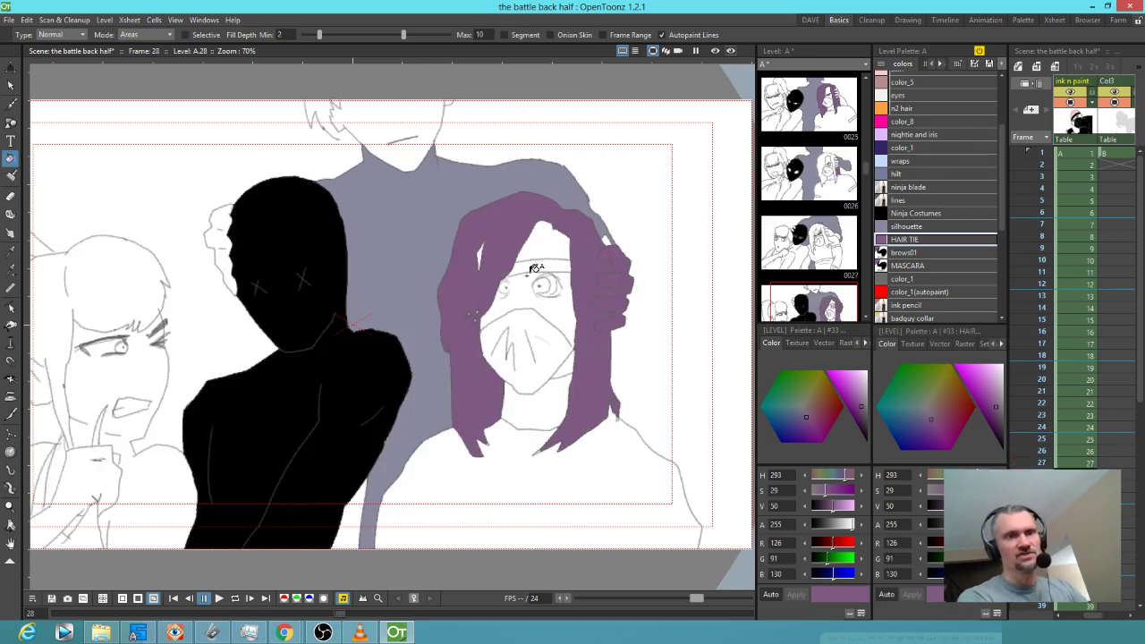
{"action": "key", "text": "period"}
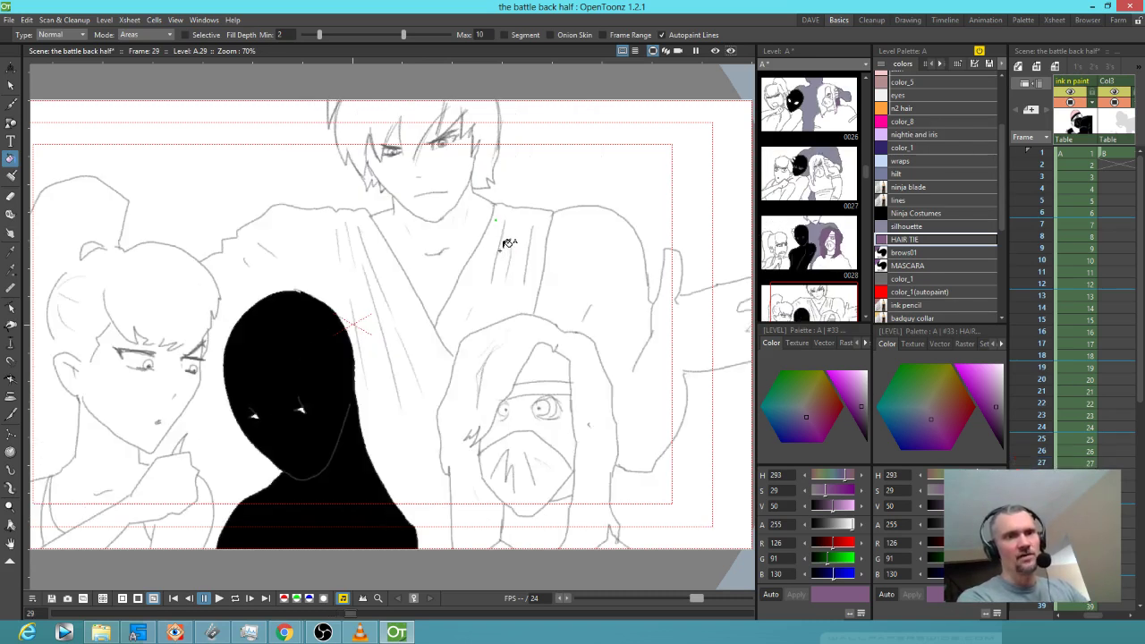
{"action": "left_click", "coordinate": [516, 362]}
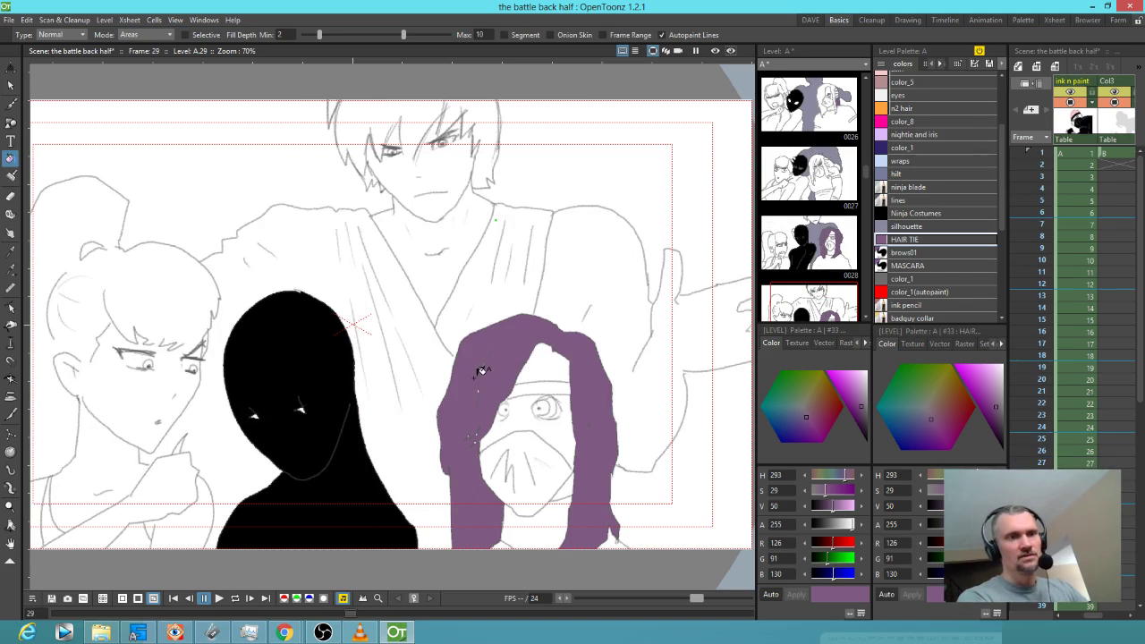
{"action": "key", "text": "period"}
{"action": "key", "text": "comma"}
{"action": "key", "text": "period"}
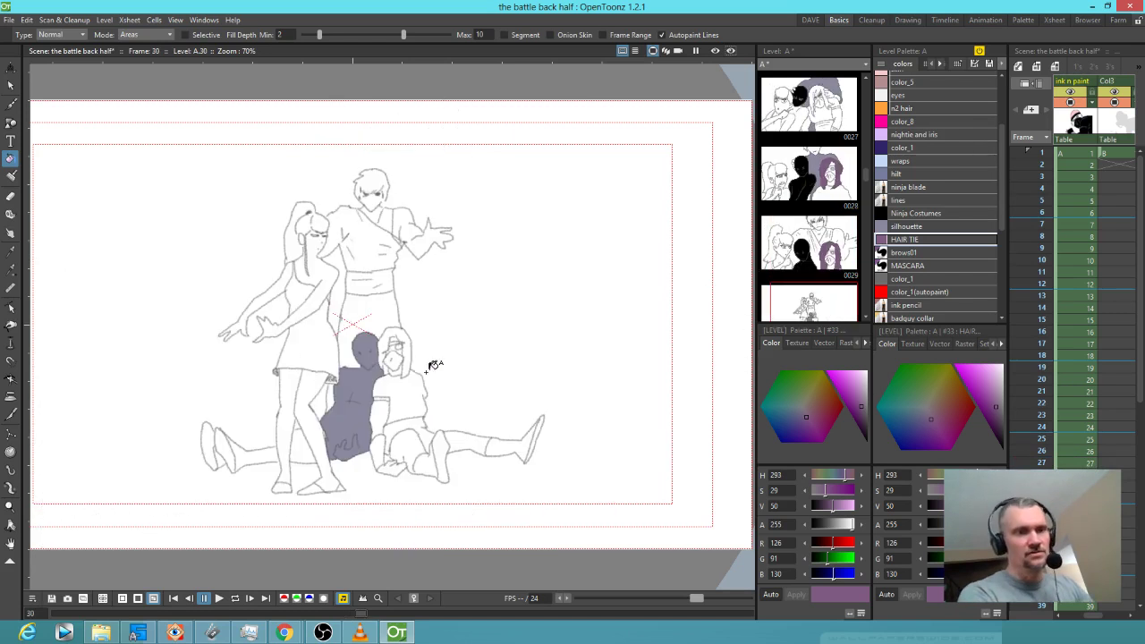
{"action": "left_click", "coordinate": [413, 350]}
{"action": "scroll", "coordinate": [398, 353], "scroll_direction": "up", "scroll_amount": 4}
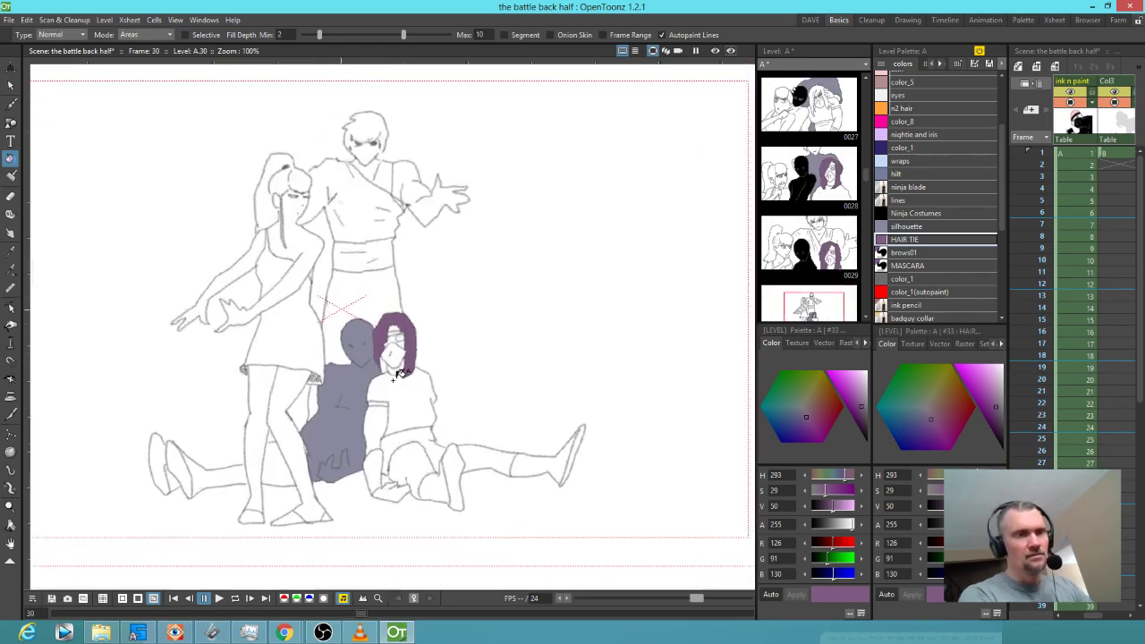
- Look through the frames after frame 30 for further drawings of the long-haired ninja
{"action": "key", "text": "period"}
{"action": "scroll", "coordinate": [416, 338], "scroll_direction": "down", "scroll_amount": 2}
{"action": "key", "text": "period"}
{"action": "scroll", "coordinate": [543, 324], "scroll_direction": "down", "scroll_amount": 3}
{"action": "key", "text": "period"}
{"action": "key", "text": "period"}
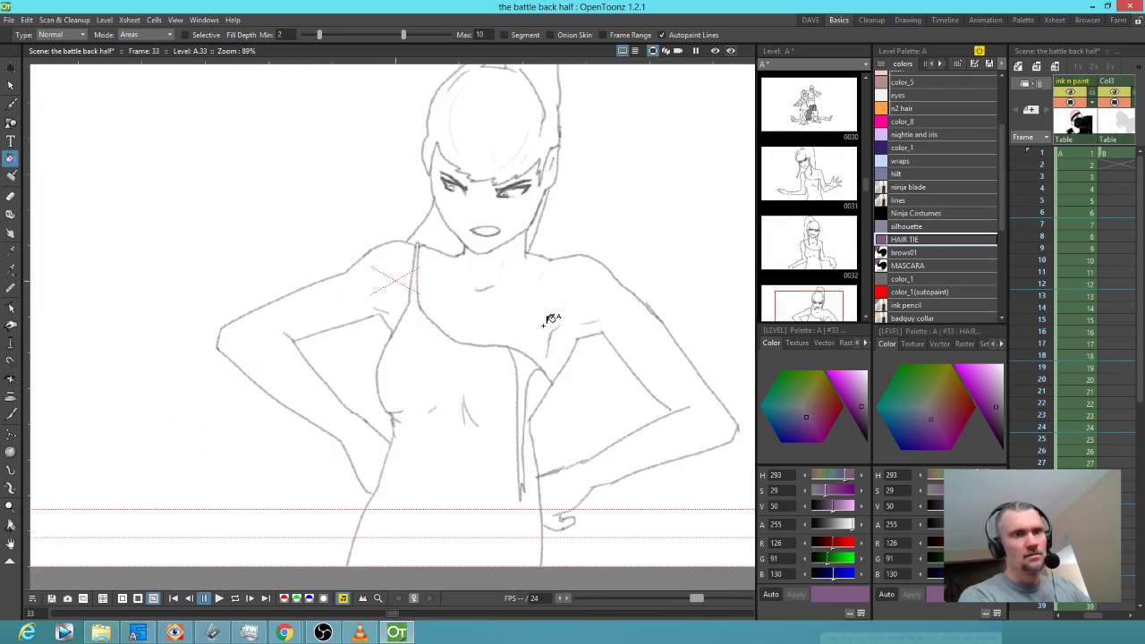
{"action": "key", "text": "period"}
{"action": "key", "text": "period"}
{"action": "key", "text": "period"}
{"action": "key", "text": "period"}
{"action": "key", "text": "period"}
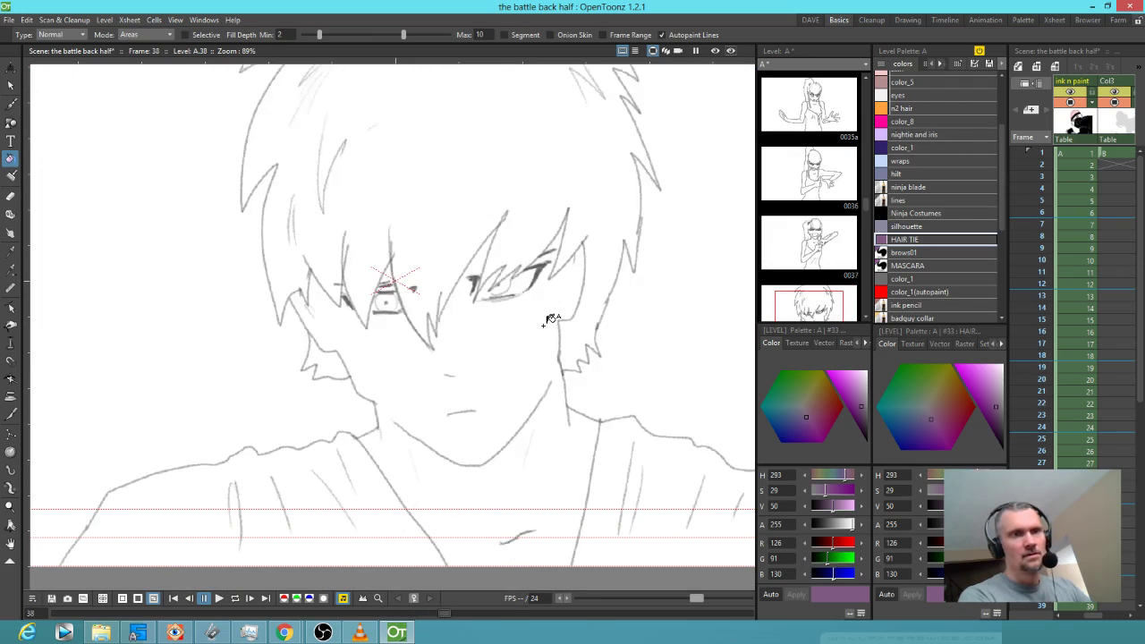
{"action": "key", "text": "period"}
{"action": "scroll", "coordinate": [548, 345], "scroll_direction": "down", "scroll_amount": 1}
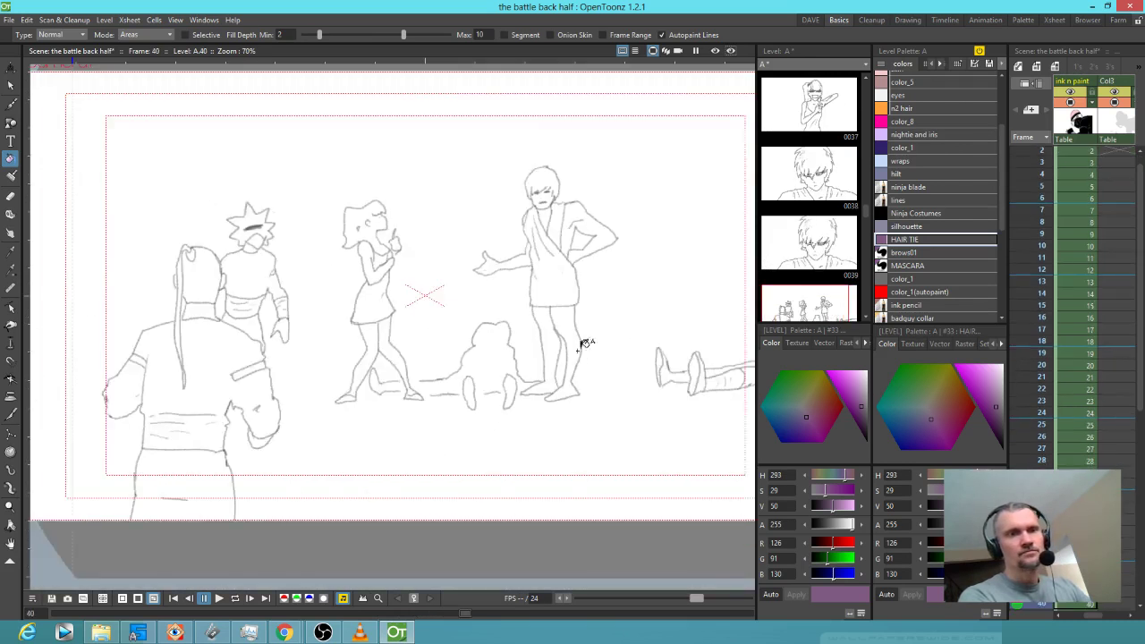
{"action": "key", "text": "period"}
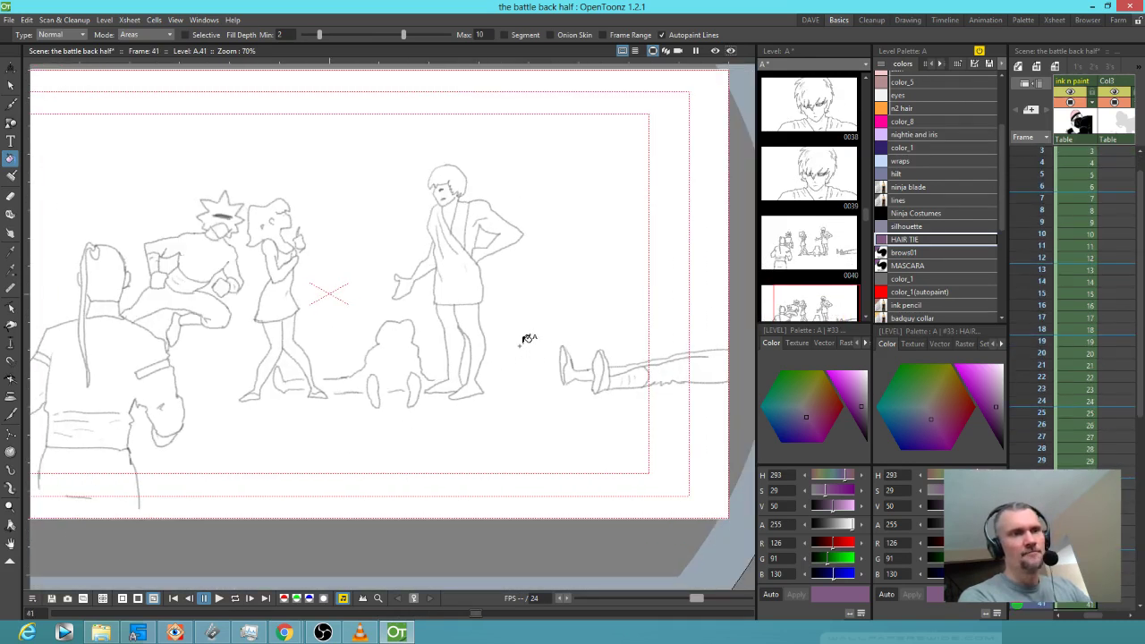
{"action": "key", "text": "period"}
{"action": "key", "text": "period"}
{"action": "key", "text": "period"}
{"action": "key", "text": "period"}
- Go back through the level to frame 1, checking which areas of each frame still lack colour
{"action": "key", "text": "comma"}
{"action": "key", "text": "comma"}
{"action": "key", "text": "comma"}
{"action": "key", "text": "comma"}
{"action": "key", "text": "comma"}
{"action": "key", "text": "comma"}
{"action": "key", "text": "comma"}
{"action": "key", "text": "comma"}
{"action": "key", "text": "comma"}
{"action": "key", "text": "comma"}
{"action": "key", "text": "comma"}
{"action": "key", "text": "comma"}
{"action": "key", "text": "comma"}
{"action": "key", "text": "comma"}
{"action": "key", "text": "comma"}
{"action": "key", "text": "comma"}
{"action": "key", "text": "comma"}
{"action": "key", "text": "comma"}
{"action": "key", "text": "comma"}
{"action": "key", "text": "comma"}
{"action": "key", "text": "comma"}
{"action": "key", "text": "comma"}
{"action": "key", "text": "comma"}
{"action": "key", "text": "comma"}
{"action": "key", "text": "comma"}
{"action": "key", "text": "comma"}
{"action": "key", "text": "comma"}
{"action": "key", "text": "comma"}
{"action": "key", "text": "comma"}
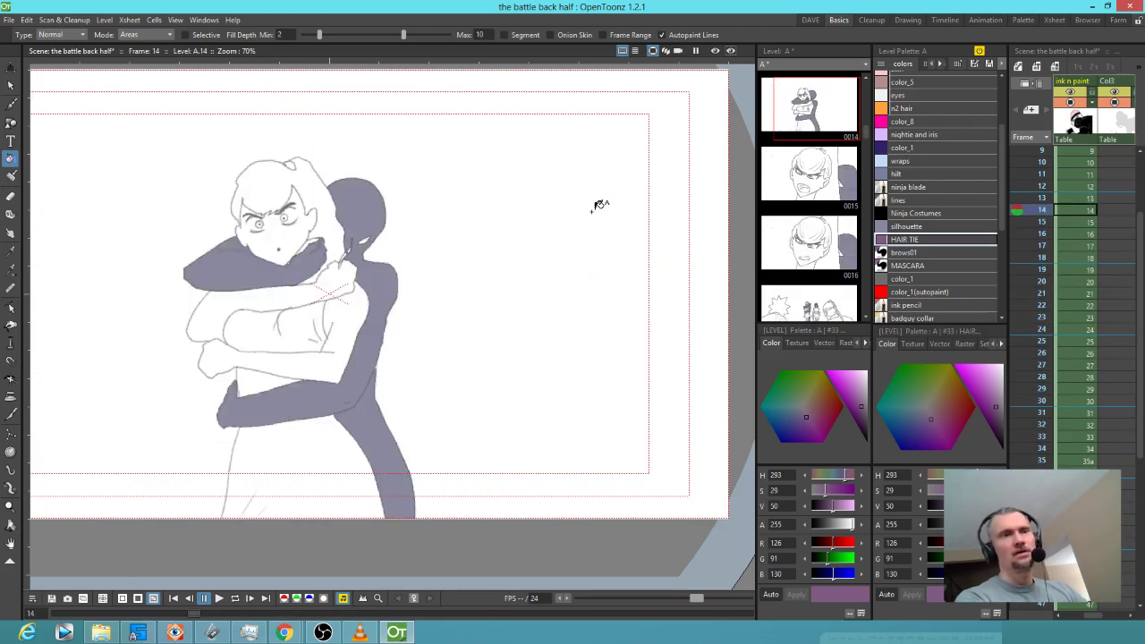
{"action": "key", "text": "comma"}
{"action": "key", "text": "comma"}
{"action": "key", "text": "comma"}
{"action": "key", "text": "comma"}
{"action": "key", "text": "comma"}
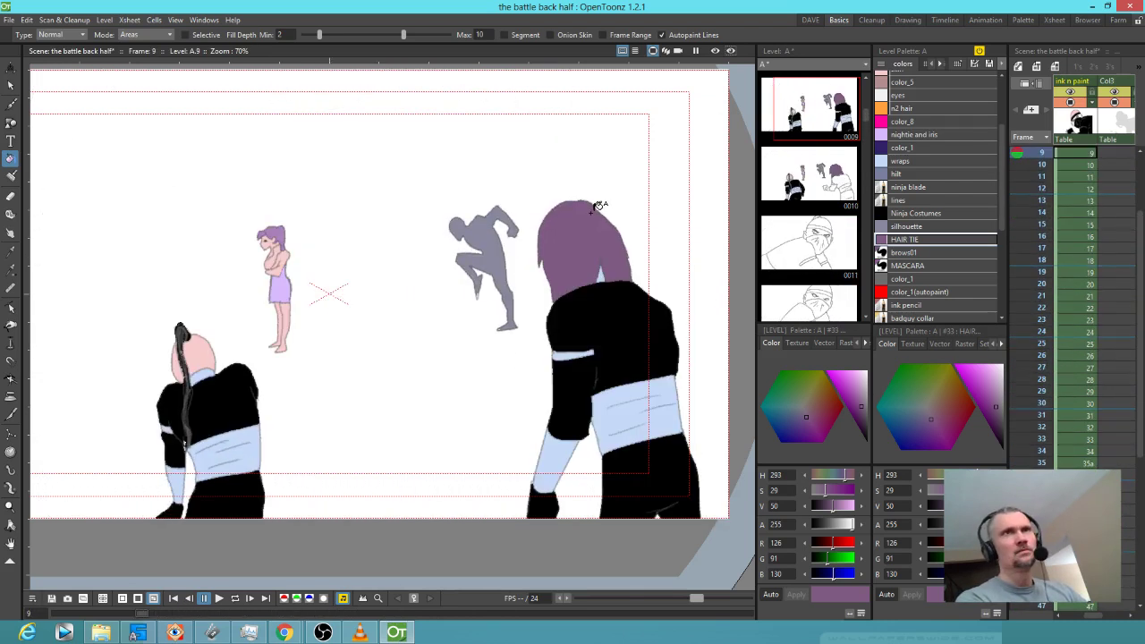
{"action": "key", "text": "comma"}
{"action": "key", "text": "comma"}
{"action": "key", "text": "comma"}
{"action": "key", "text": "comma"}
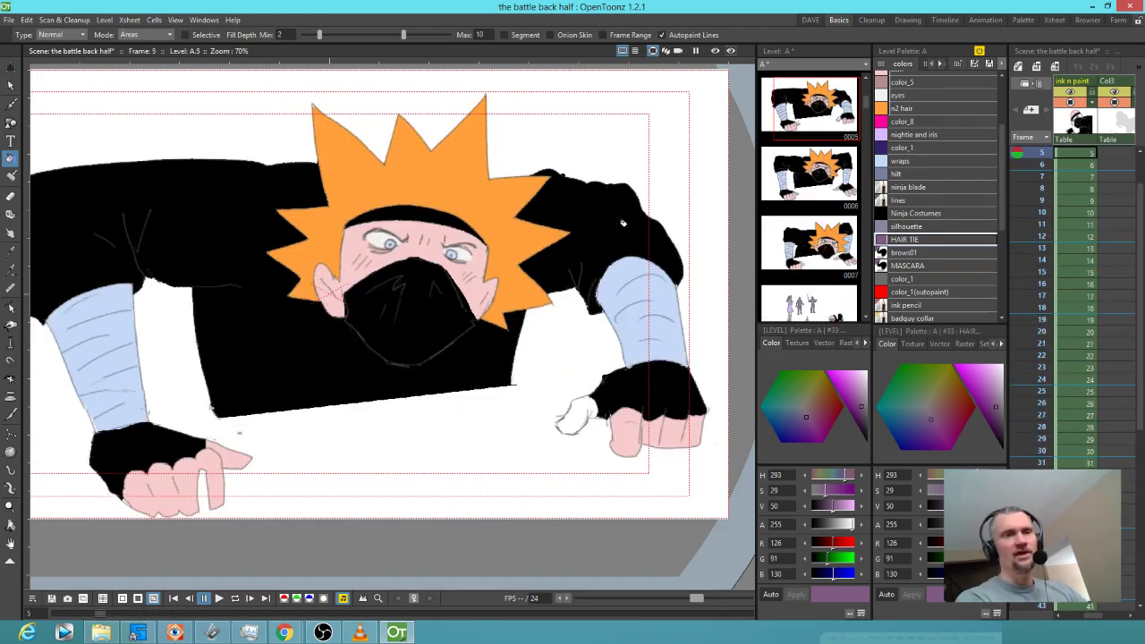
{"action": "key", "text": "comma"}
{"action": "key", "text": "comma"}
{"action": "key", "text": "comma"}
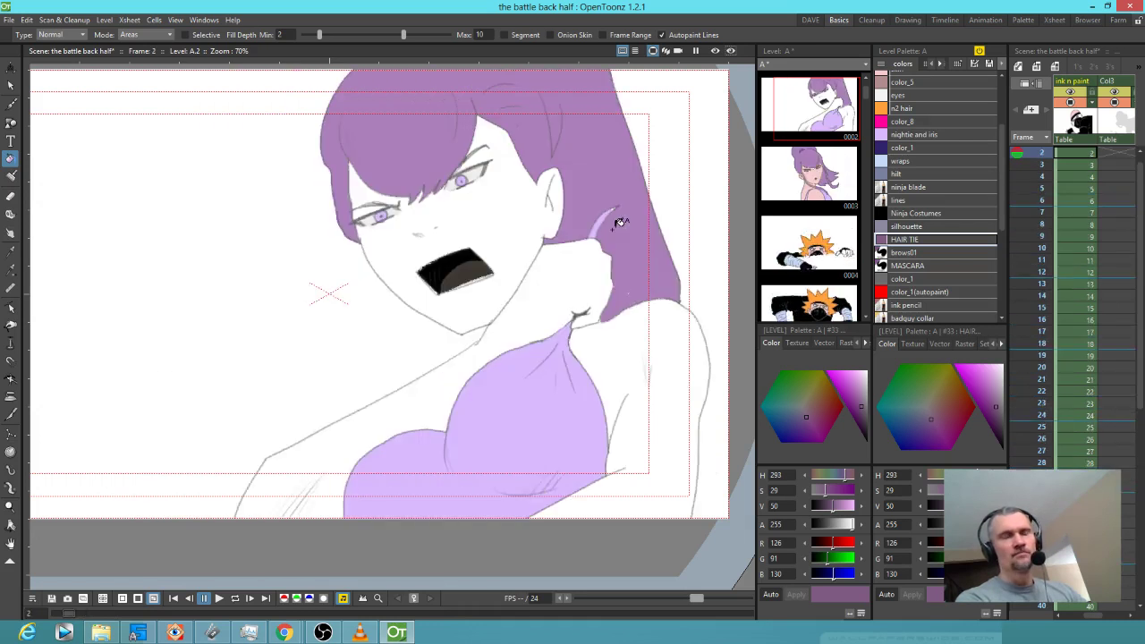
{"action": "key", "text": "comma"}
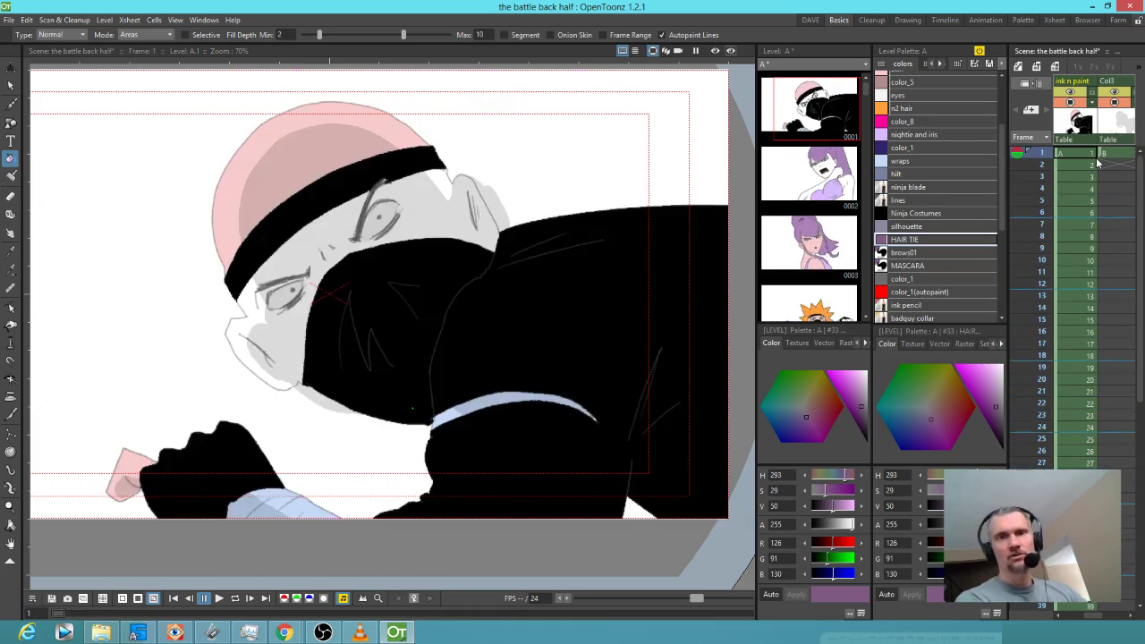
- Fill the bald ninja's face in frame 1 with skin, undoing the overflowing fill and sealing the outline gaps with the Paint Brush before refilling
{"action": "scroll", "coordinate": [1000, 156], "scroll_direction": "up", "scroll_amount": 2}
{"action": "left_click", "coordinate": [931, 141]}
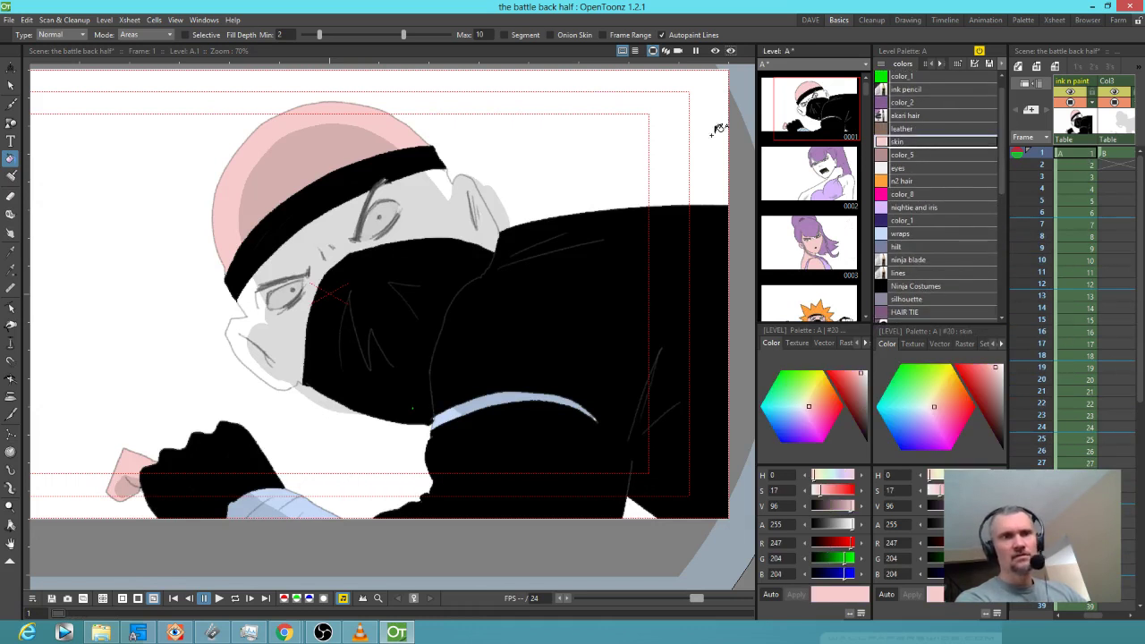
{"action": "left_click", "coordinate": [472, 197]}
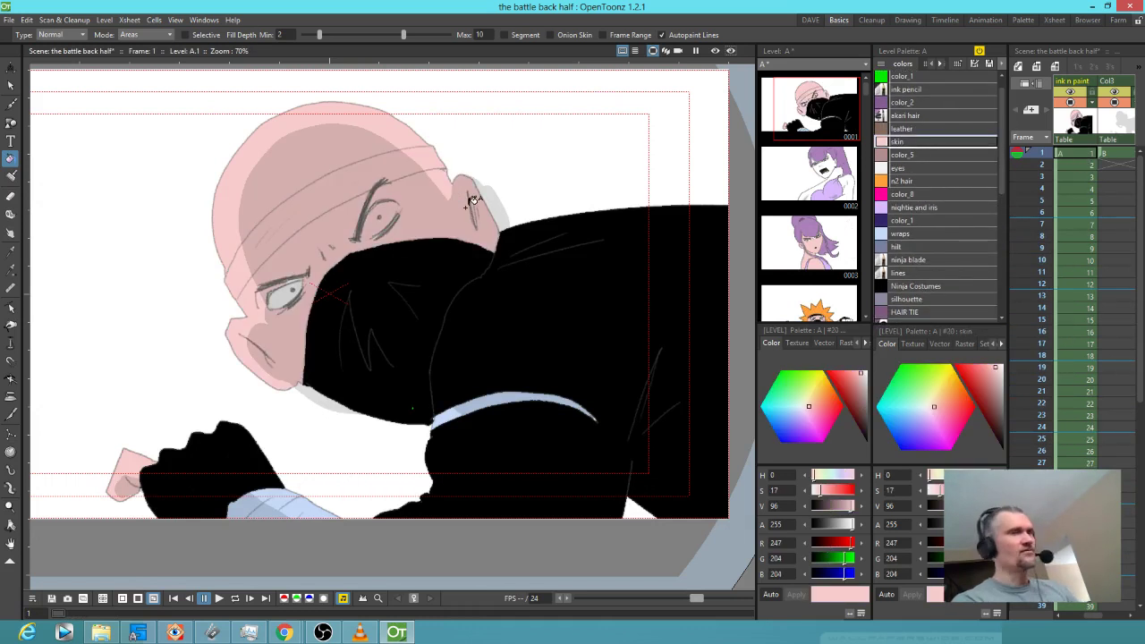
{"action": "key", "text": "ctrl+z"}
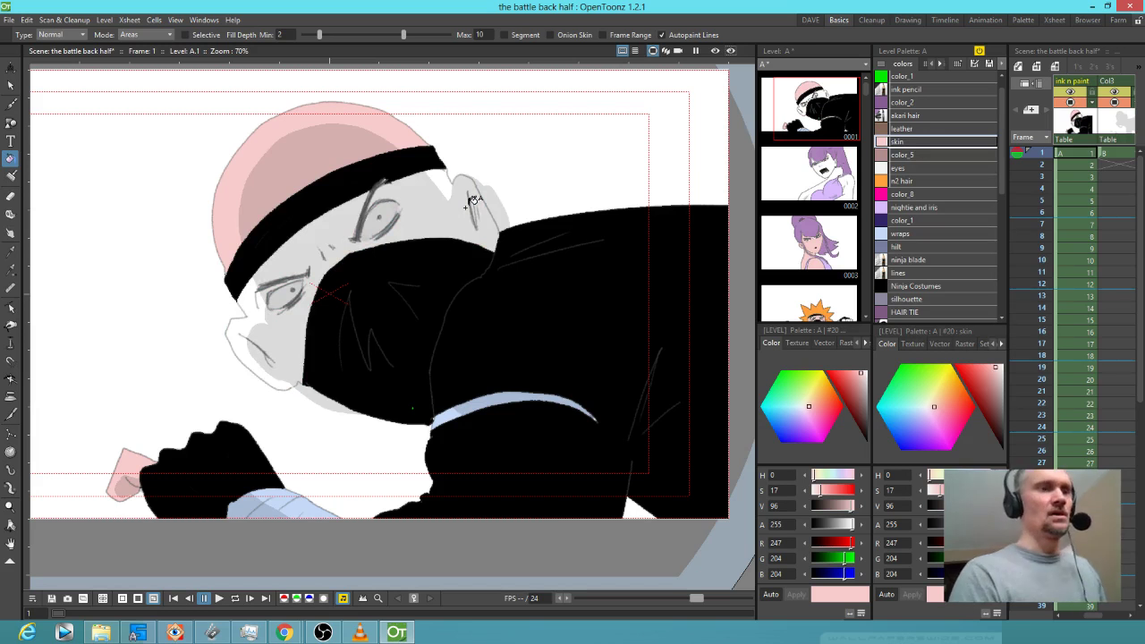
{"action": "key", "text": "j"}
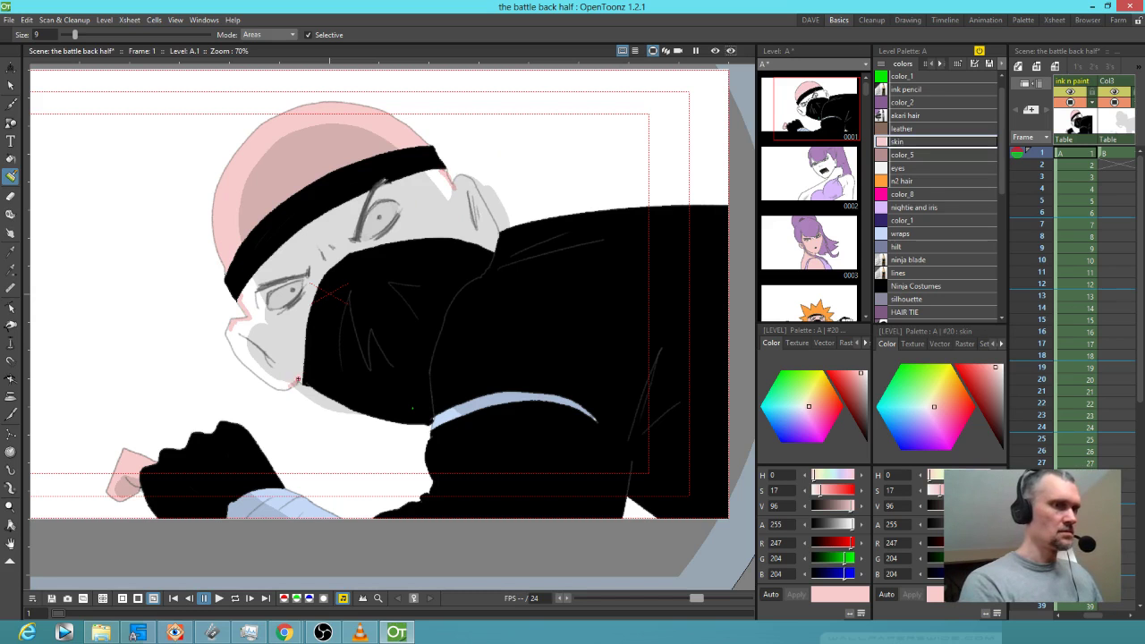
{"action": "key", "text": "f"}
{"action": "left_click", "coordinate": [315, 336]}
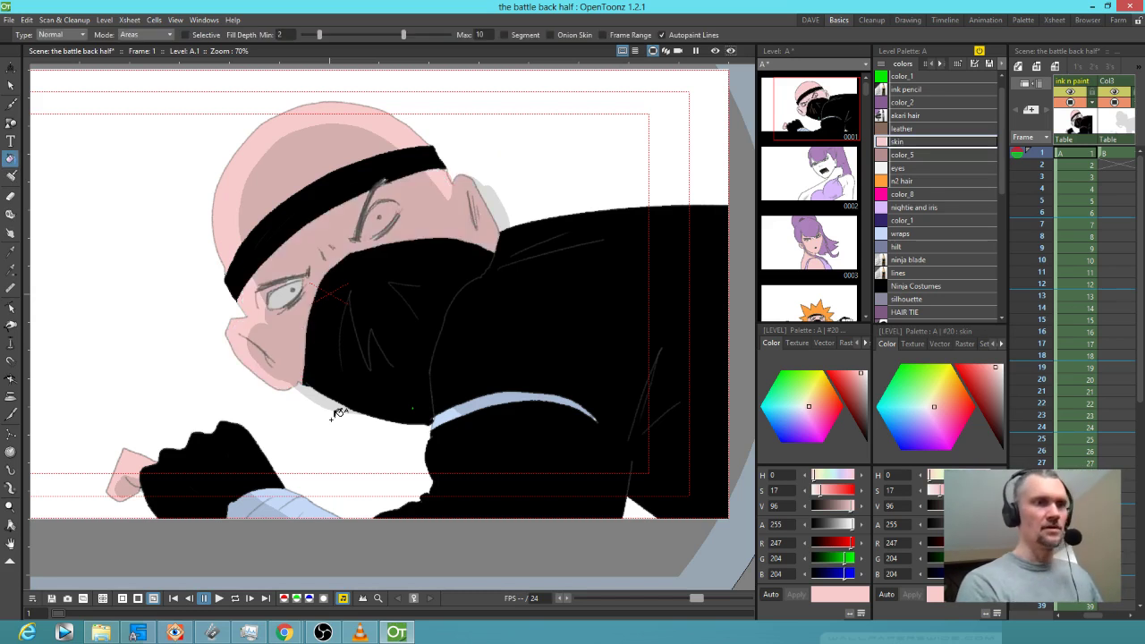
- Paint the bald ninja's eye whites in frame 1 with the eyes style, using the Paint Brush with Selective turned off
{"action": "left_click", "coordinate": [916, 169]}
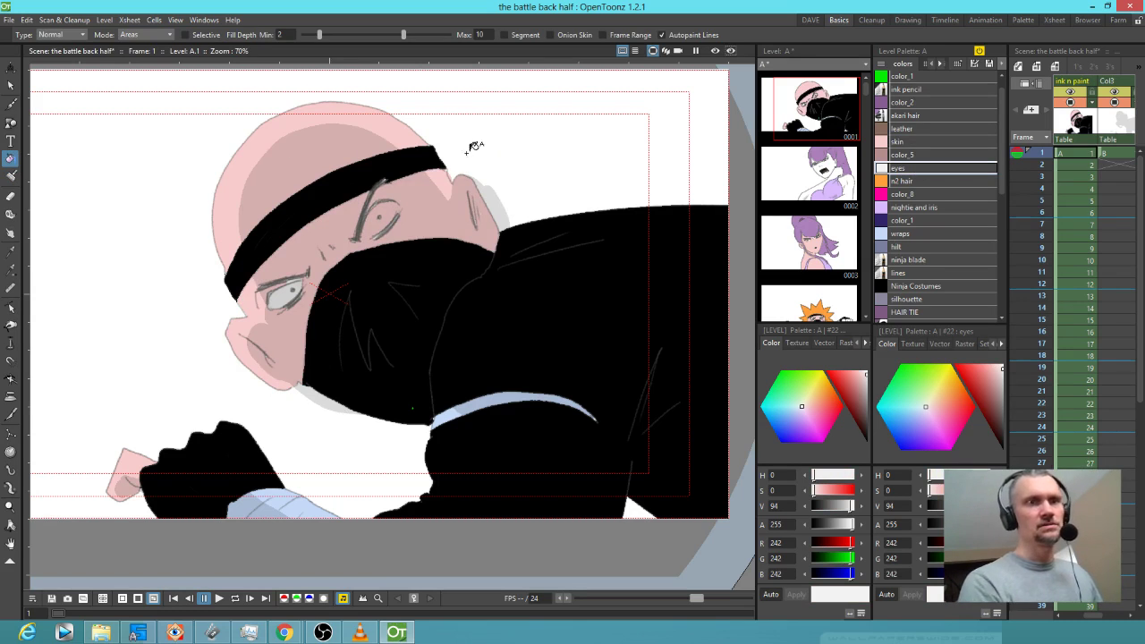
{"action": "key", "text": "b"}
{"action": "left_click", "coordinate": [321, 35]}
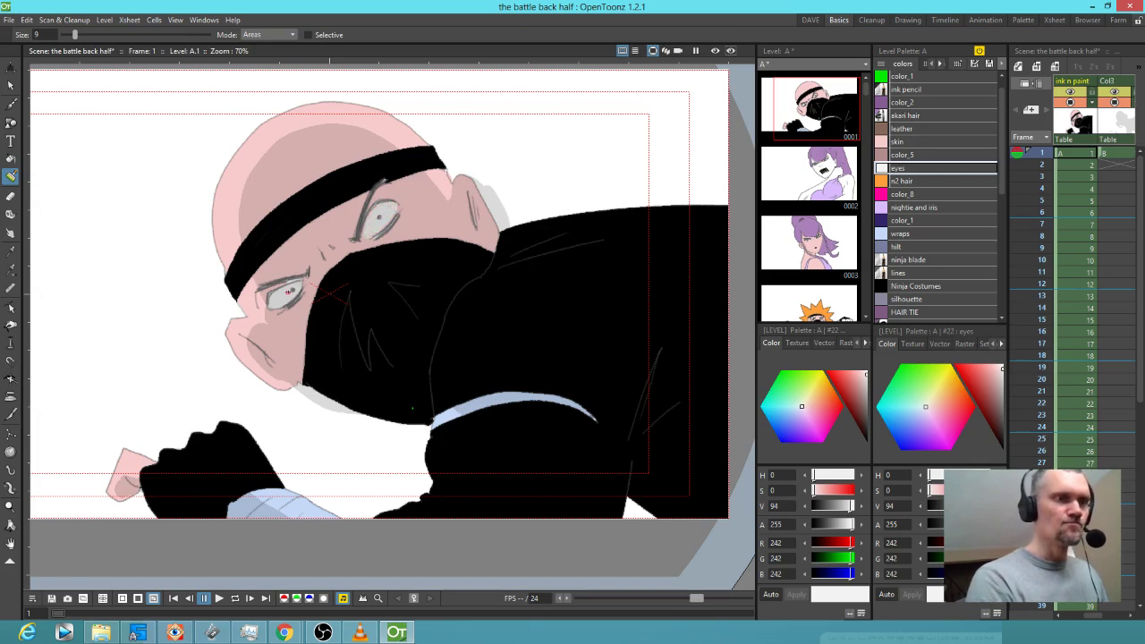
- Touch up the bald ninja's face area with the Paint Brush, using the Ninja Costumes style and the skin style picked from the drawing
{"action": "left_click", "coordinate": [294, 233]}
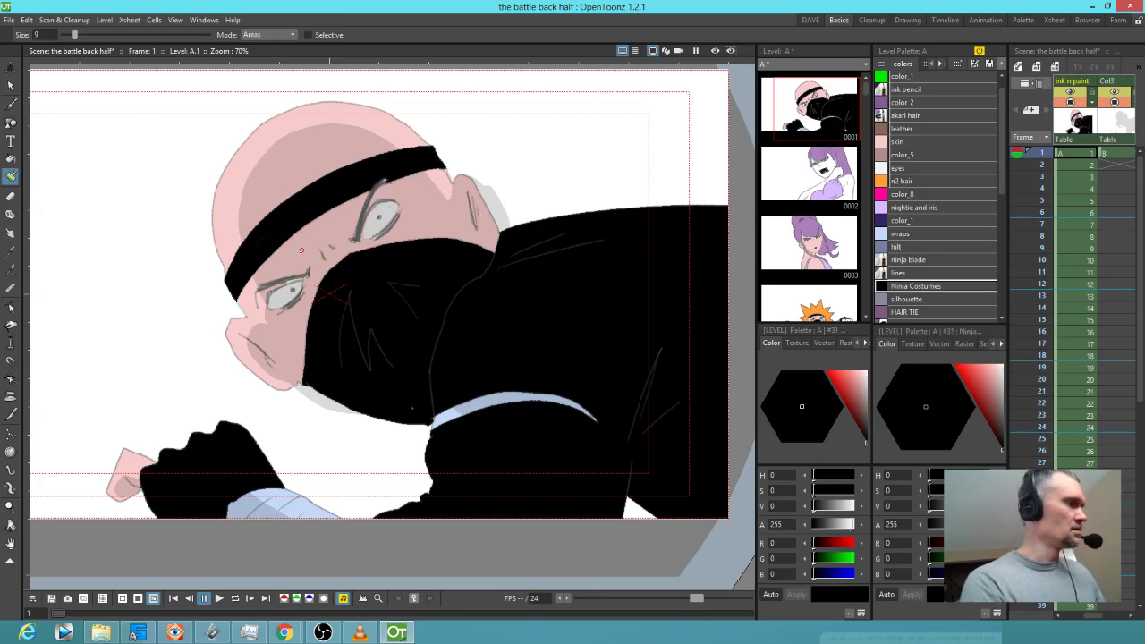
{"action": "key", "text": "k"}
{"action": "left_click", "coordinate": [304, 252]}
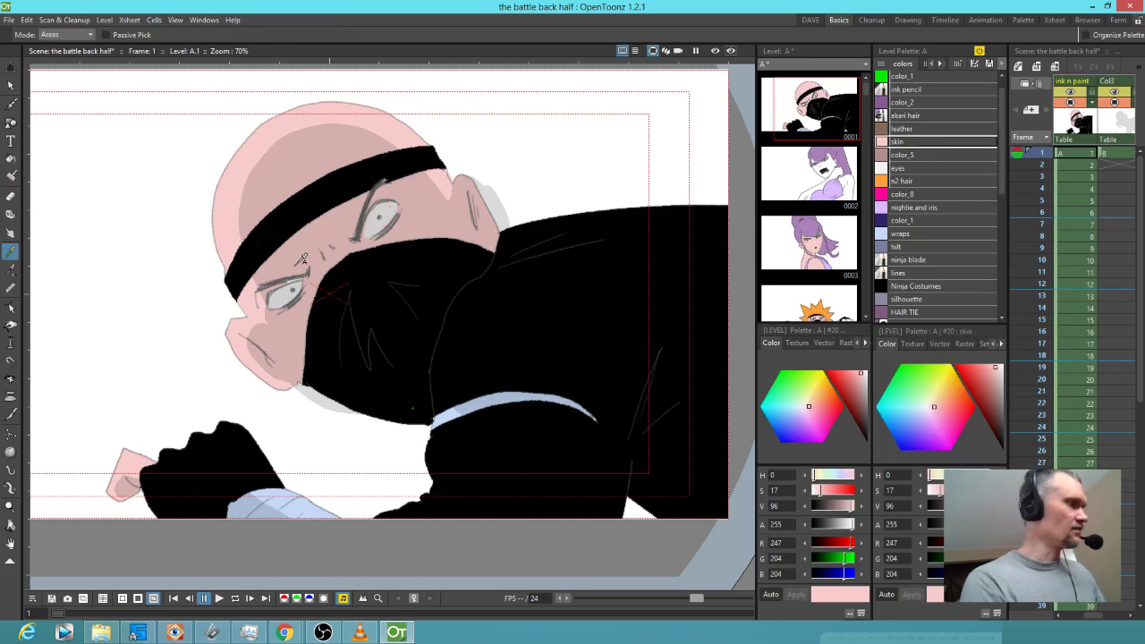
{"action": "key", "text": "j"}
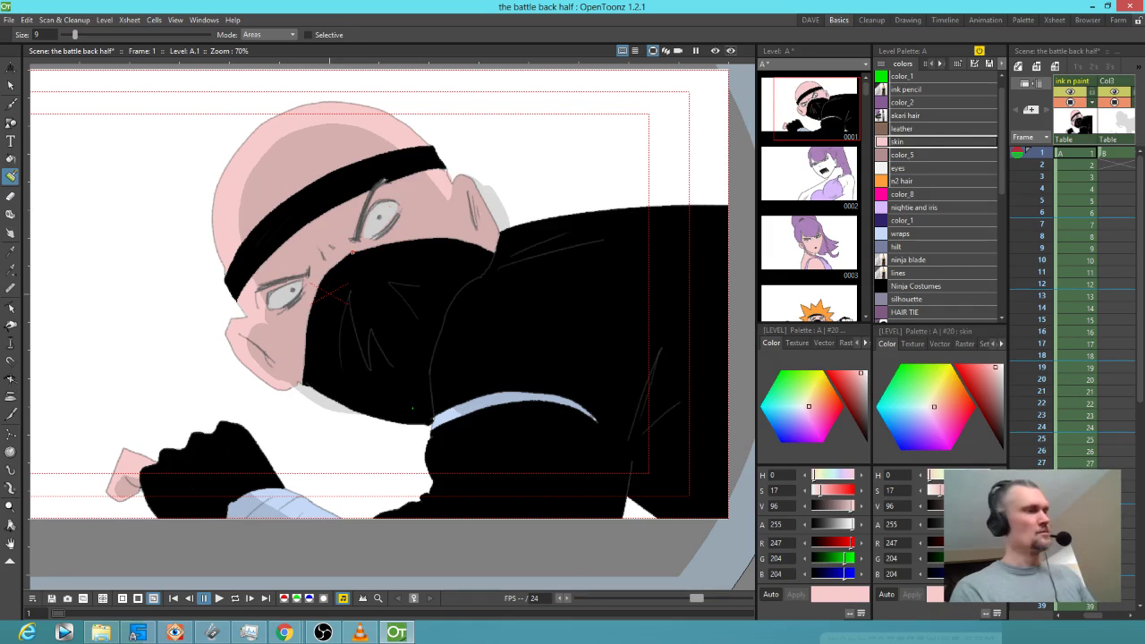
- Fill the purple-haired girl's face, hand, chest and arms in frame 2 with skin, and brush her eye whites with the eyes style
{"action": "key", "text": "period"}
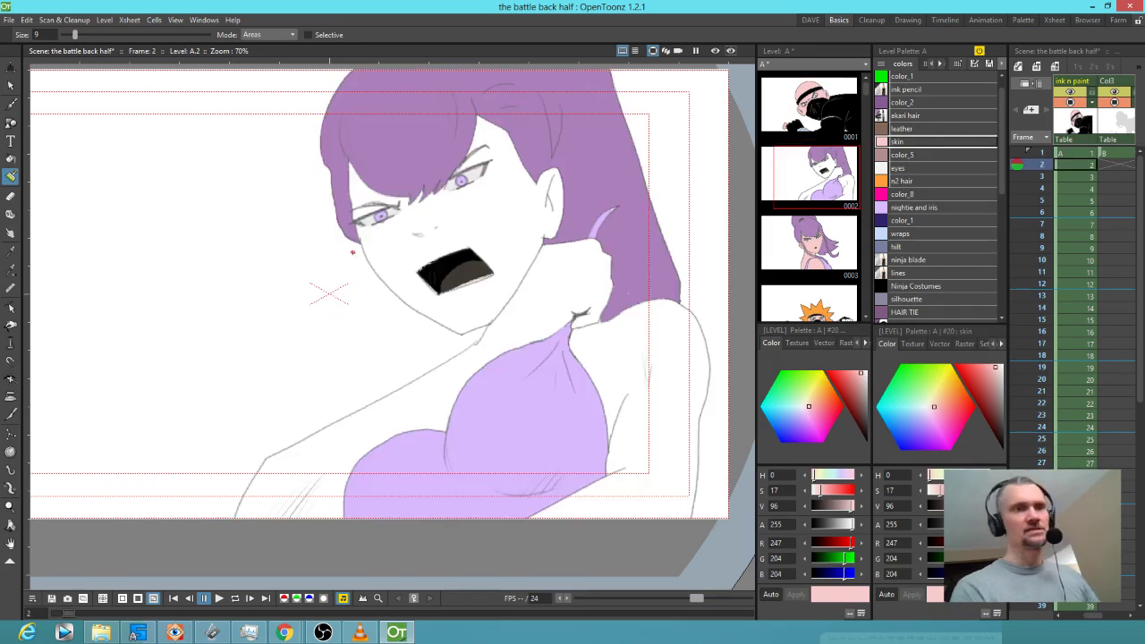
{"action": "key", "text": "f"}
{"action": "left_click", "coordinate": [523, 221]}
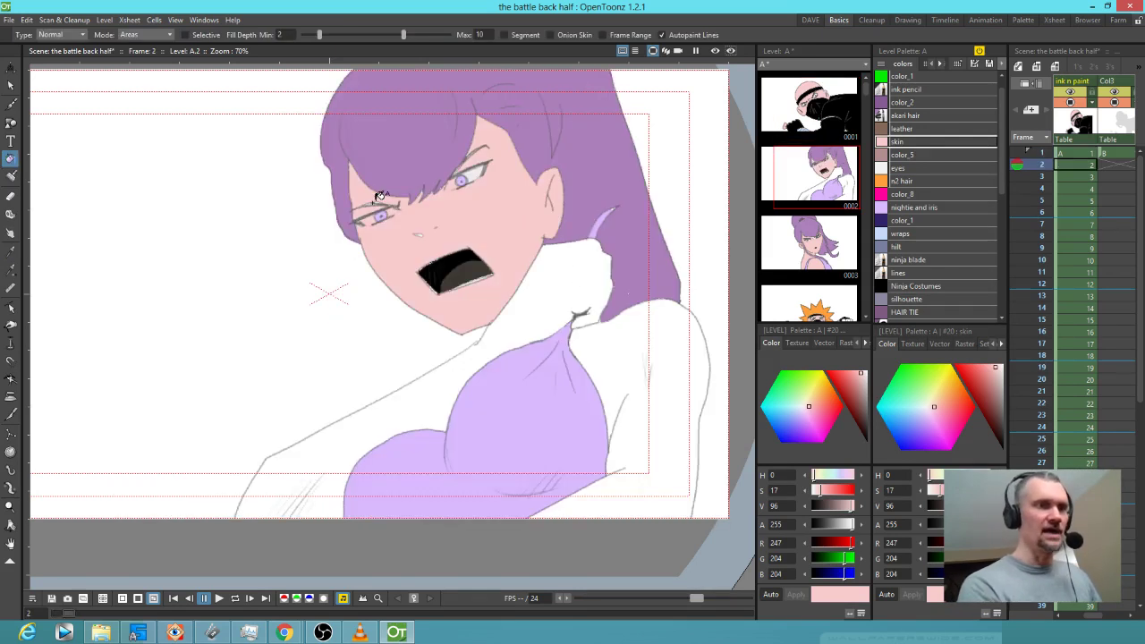
{"action": "left_click", "coordinate": [584, 288]}
{"action": "left_click", "coordinate": [630, 346]}
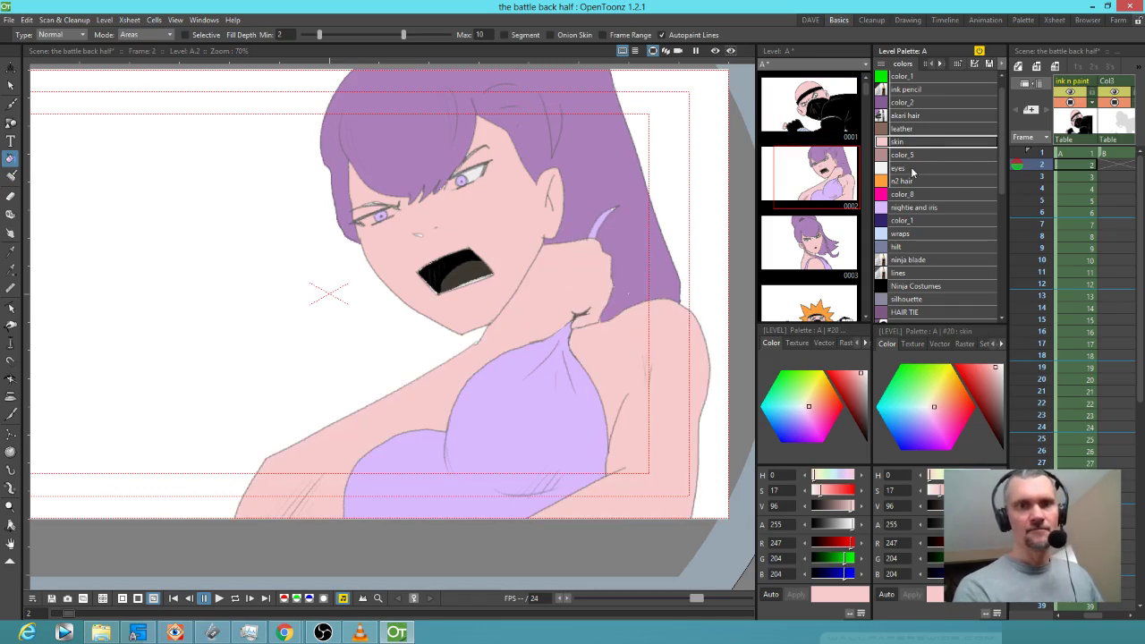
{"action": "left_click", "coordinate": [911, 168]}
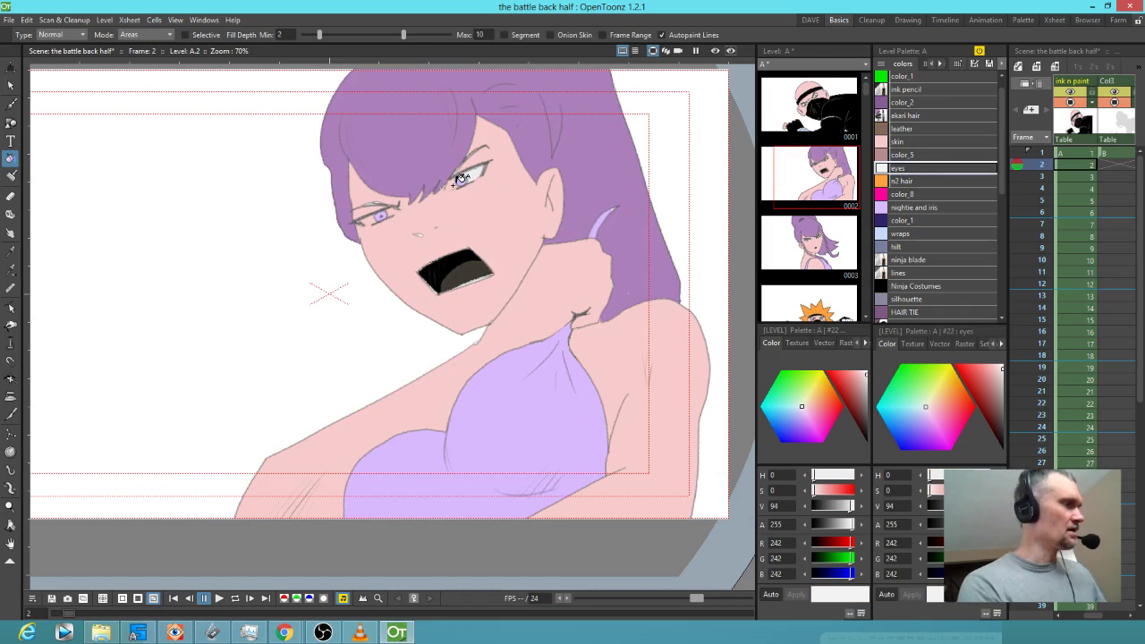
{"action": "key", "text": "j"}
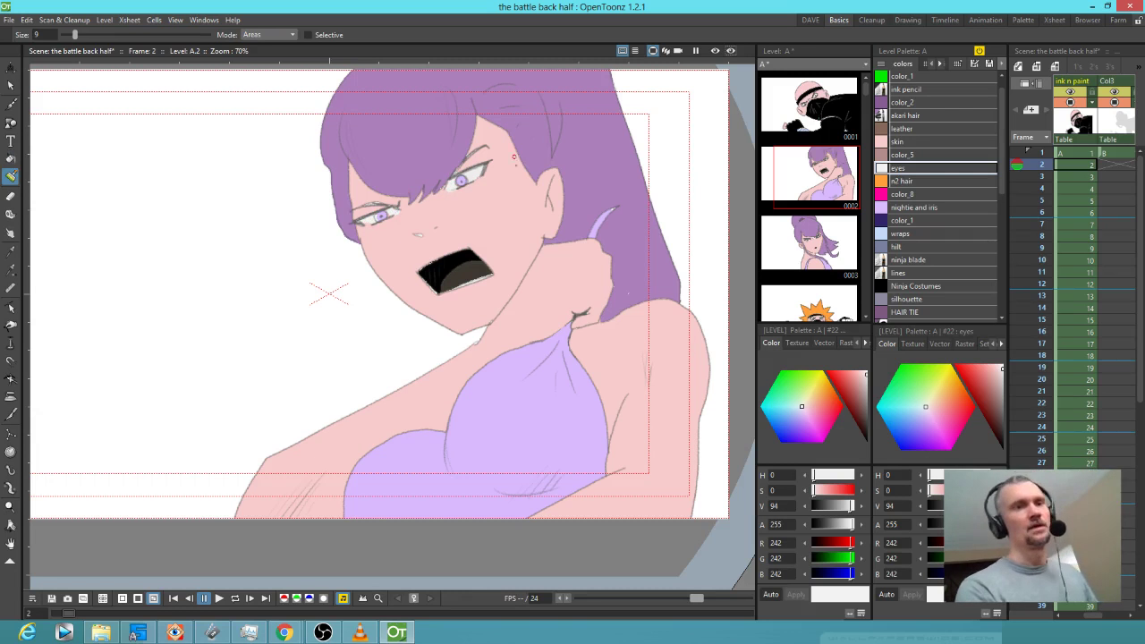
- Touch up the purple-haired girl in frame 2 with the Paint Brush, using the skin and akari hair styles picked from the drawing
{"action": "key", "text": "k"}
{"action": "left_click", "coordinate": [494, 200]}
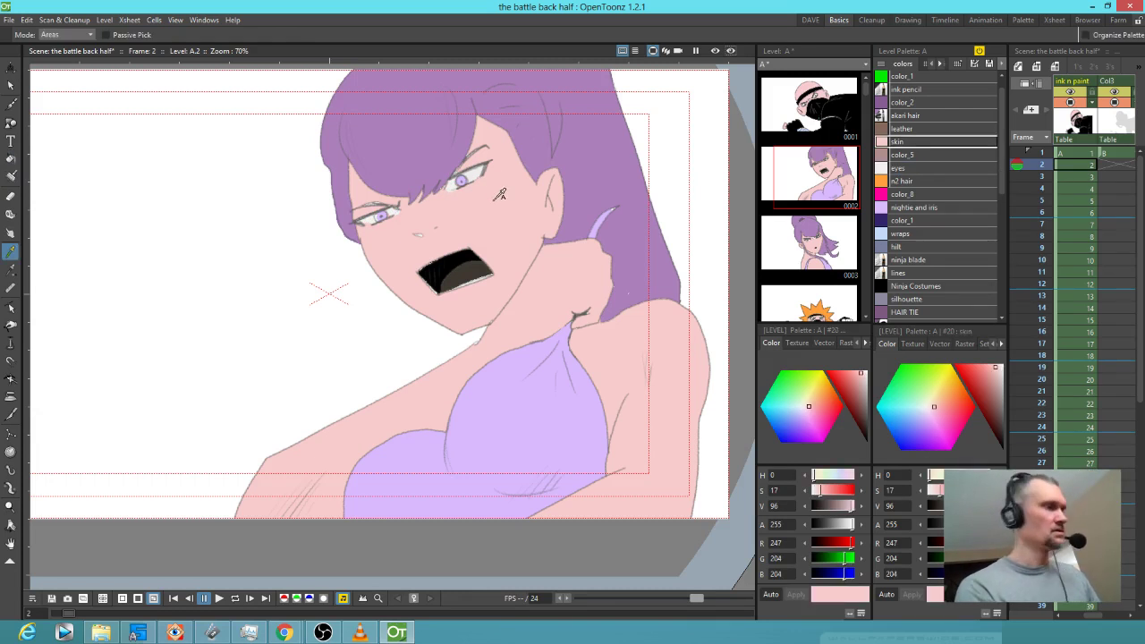
{"action": "key", "text": "j"}
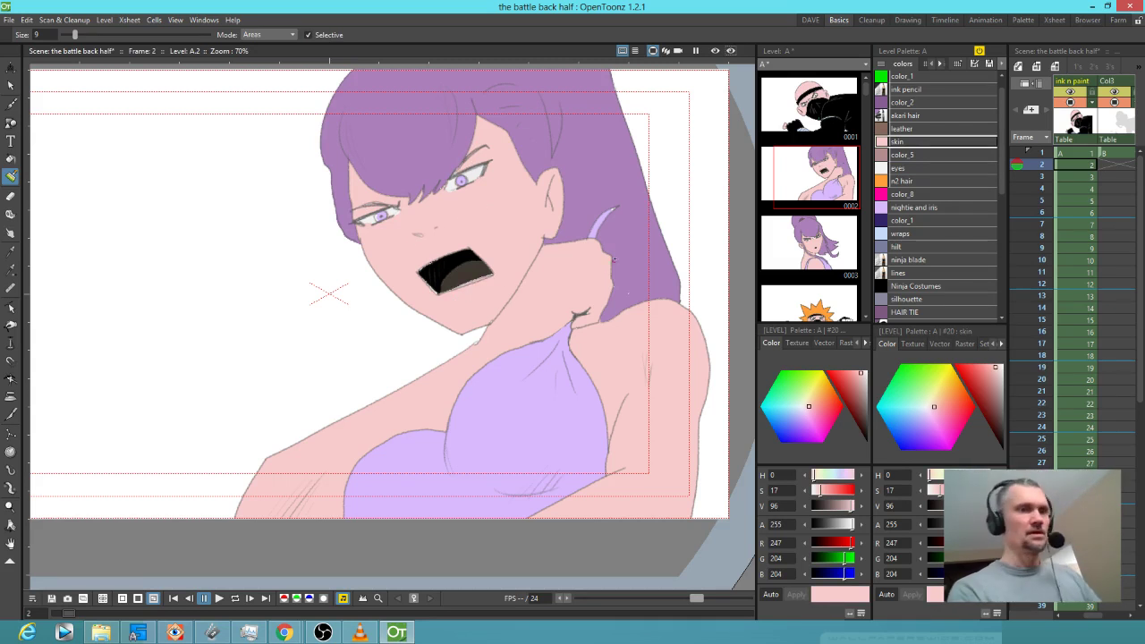
{"action": "key", "text": "k"}
{"action": "left_click", "coordinate": [642, 249]}
{"action": "key", "text": "f"}
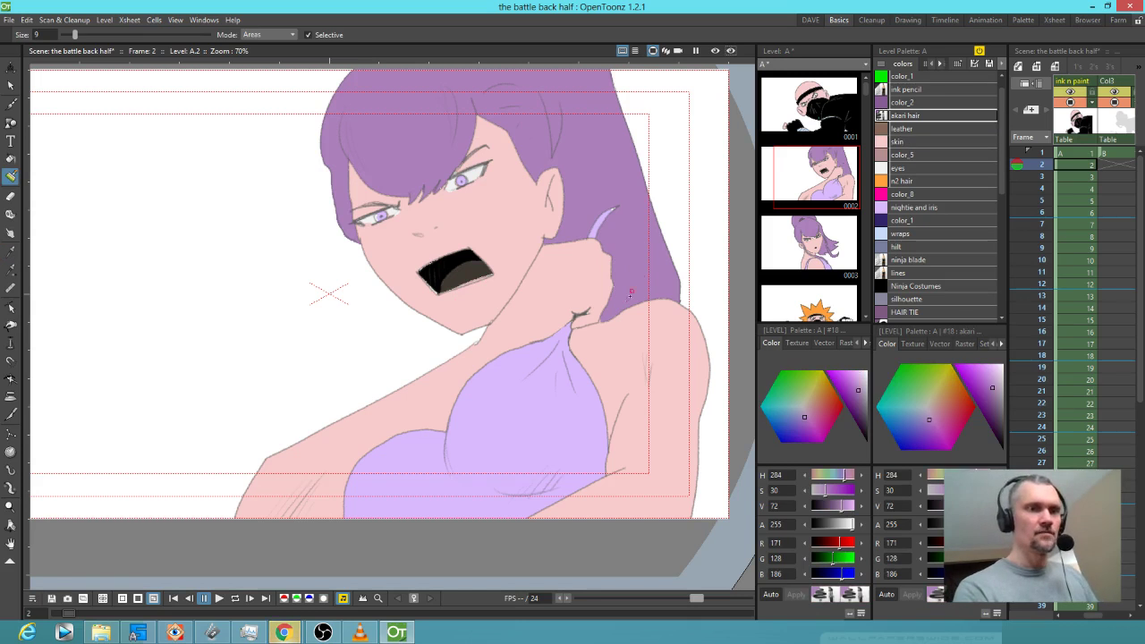
{"action": "scroll", "coordinate": [611, 268], "scroll_direction": "down", "scroll_amount": 1}
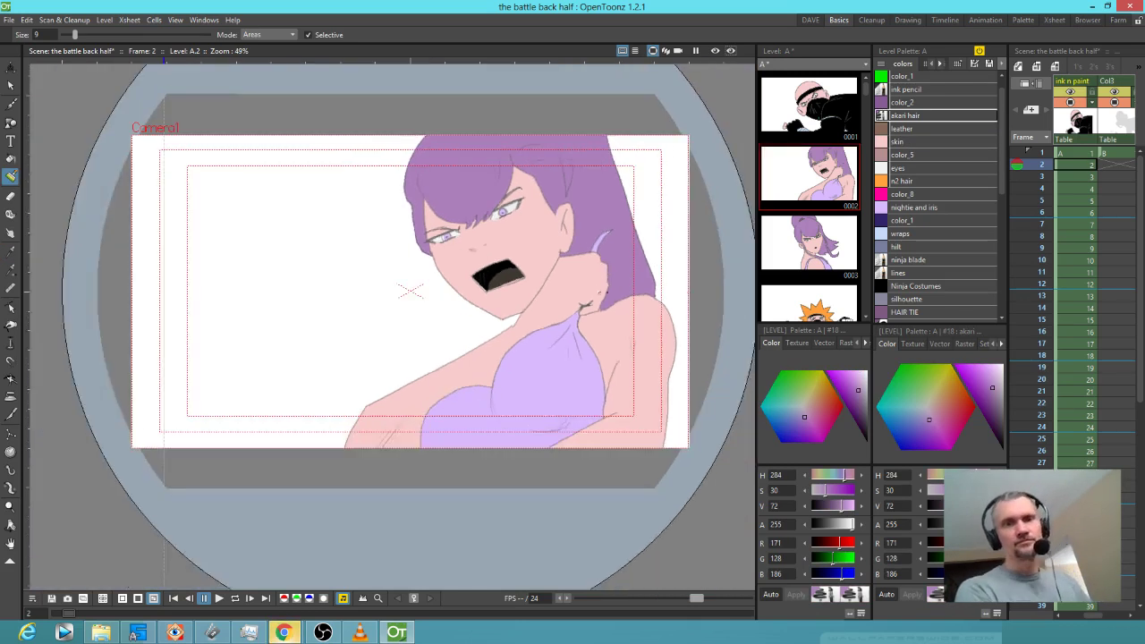
- In frame 3, clear the paint around the girl's fringe tip between the eyebrows with the Eraser in Areas mode
{"action": "left_click", "coordinate": [1071, 177]}
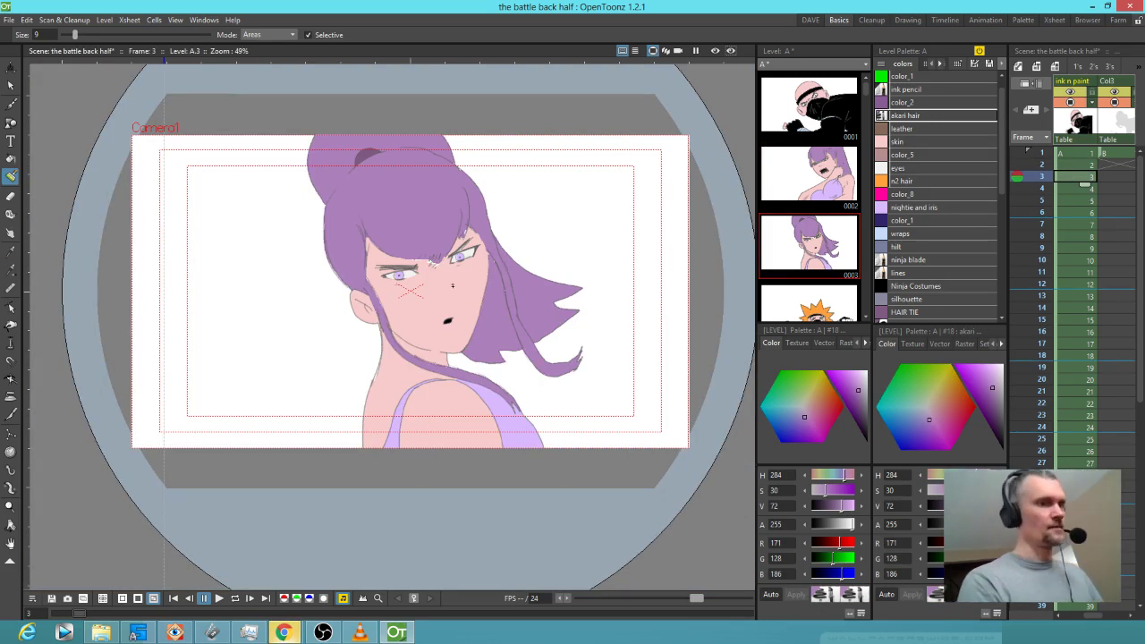
{"action": "key", "text": "k"}
{"action": "left_click", "coordinate": [457, 282]}
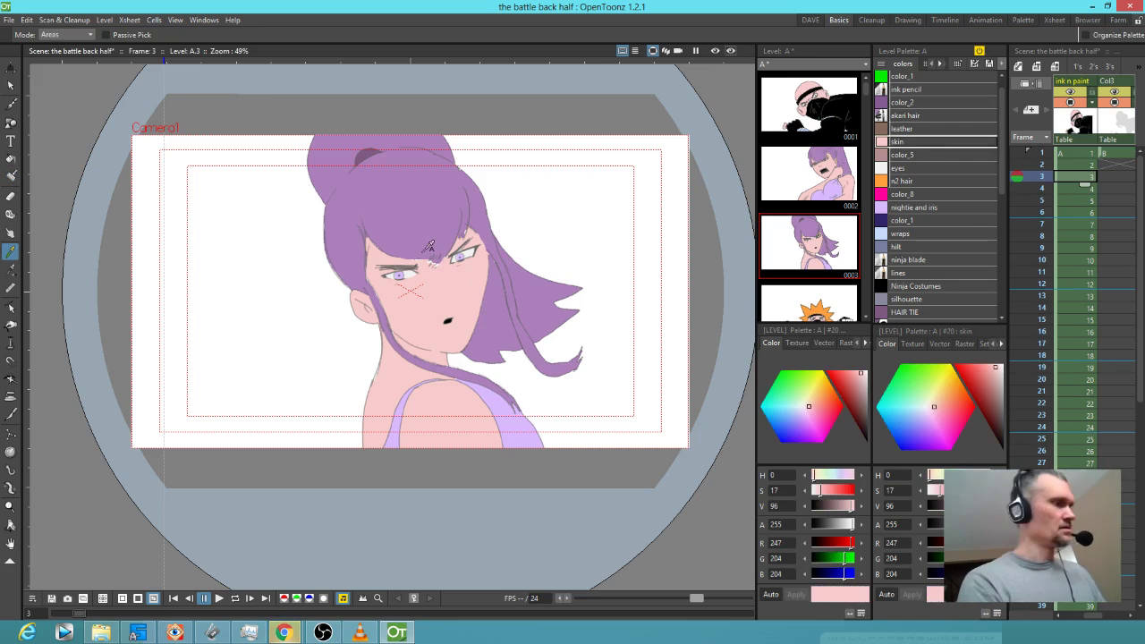
{"action": "key", "text": "j"}
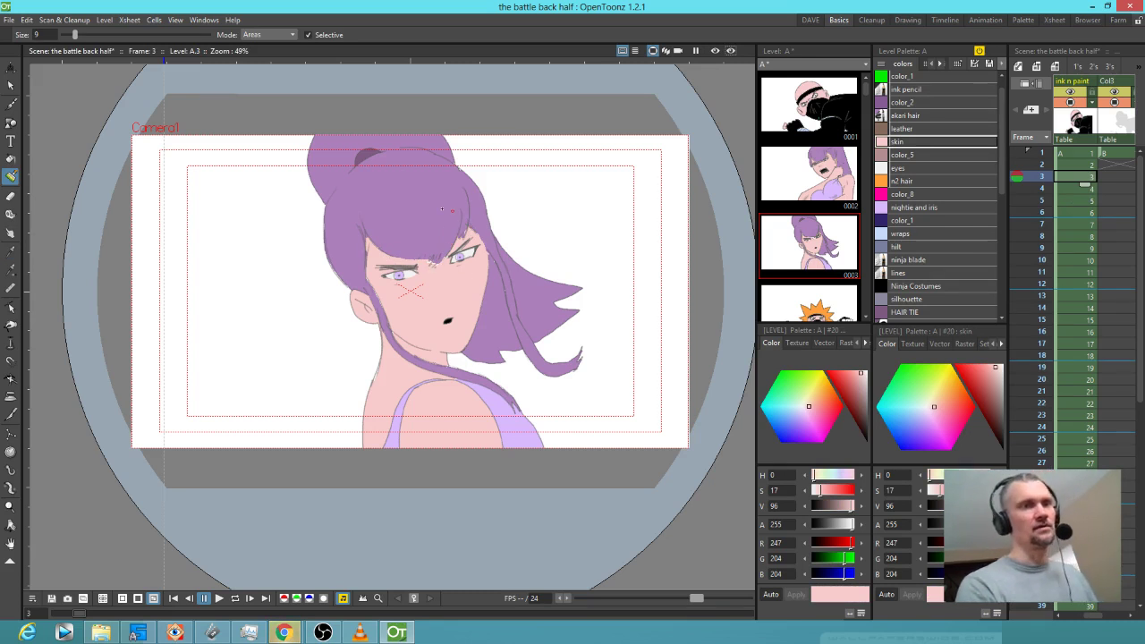
{"action": "left_click_drag", "start_coordinate": [440, 279], "coordinate": [461, 208]}
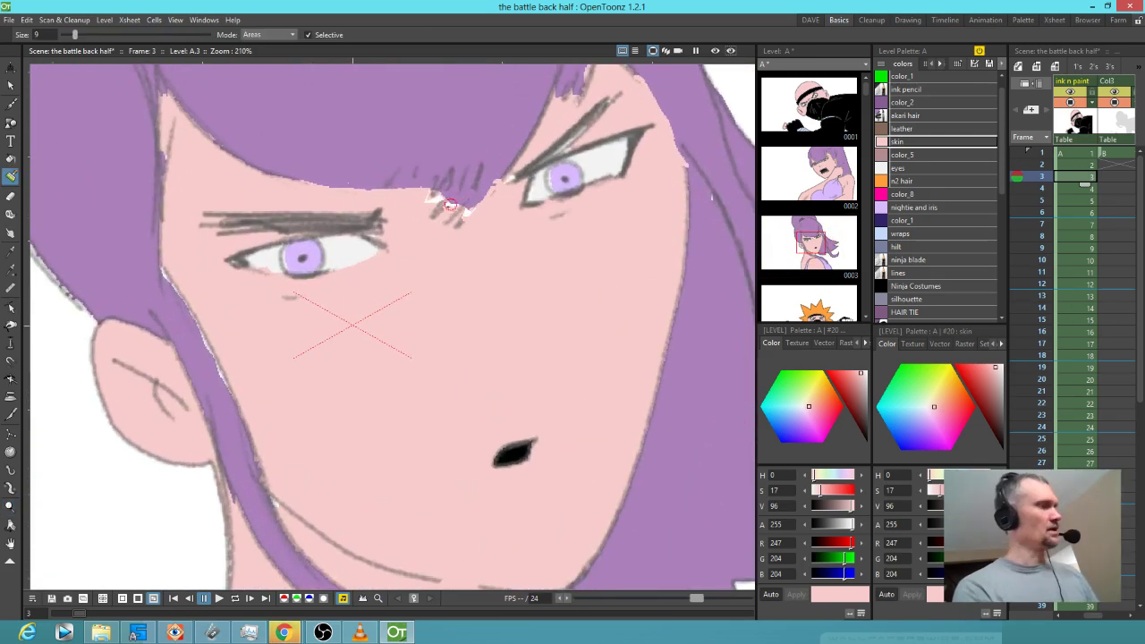
{"action": "key", "text": "a"}
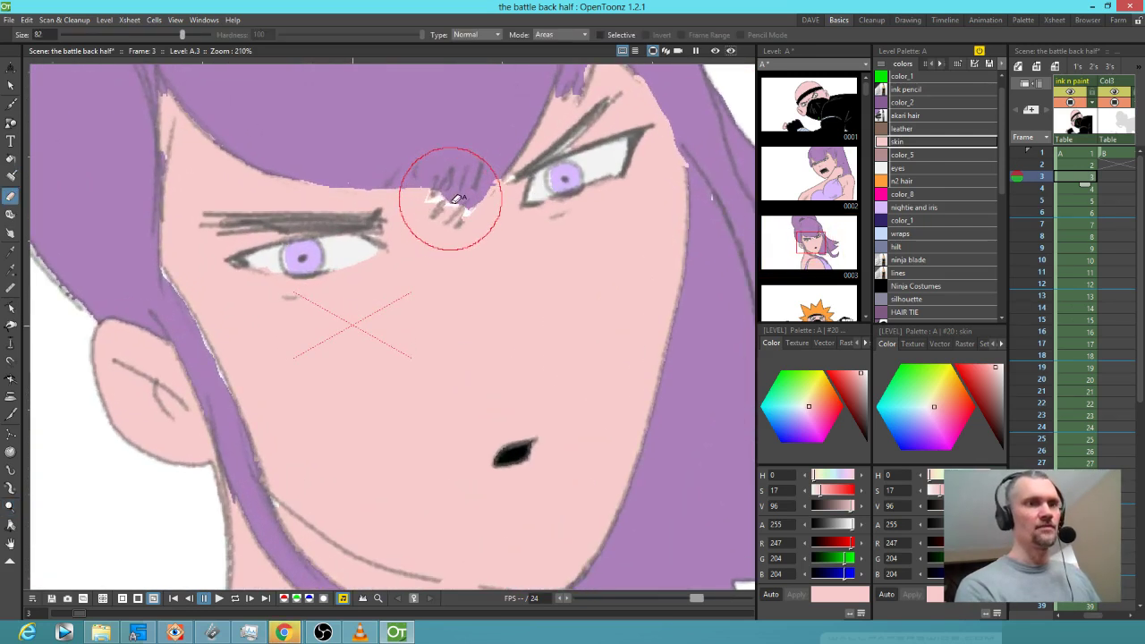
{"action": "left_click", "coordinate": [452, 204]}
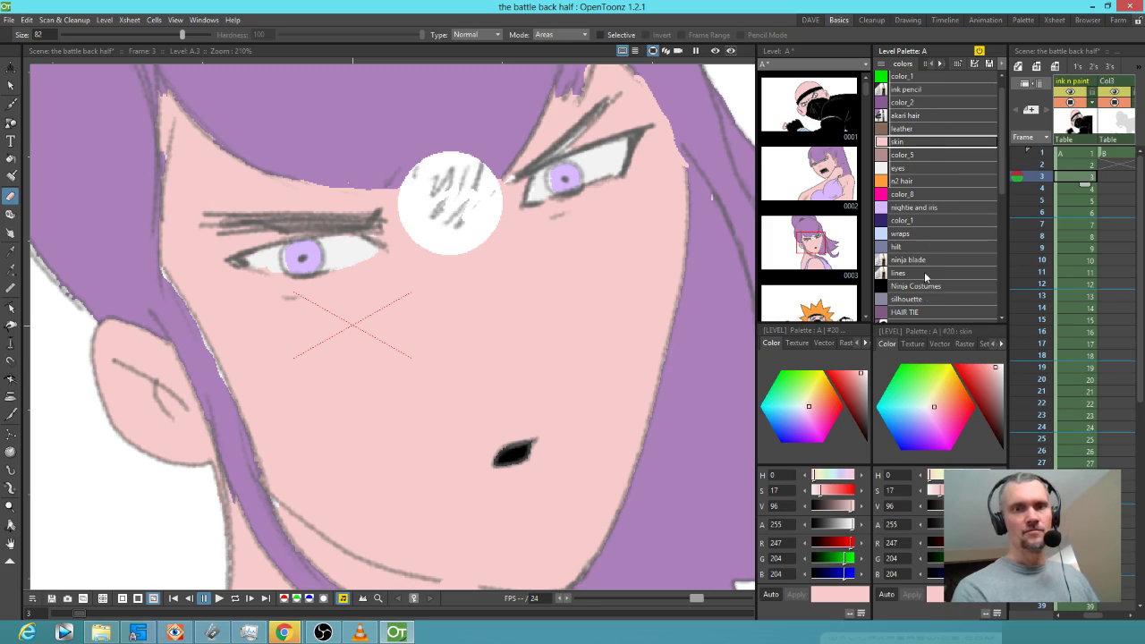
- Paint the cleared fringe tip in frame 3 with akari hair using the Paint Brush
{"action": "left_click", "coordinate": [927, 117]}
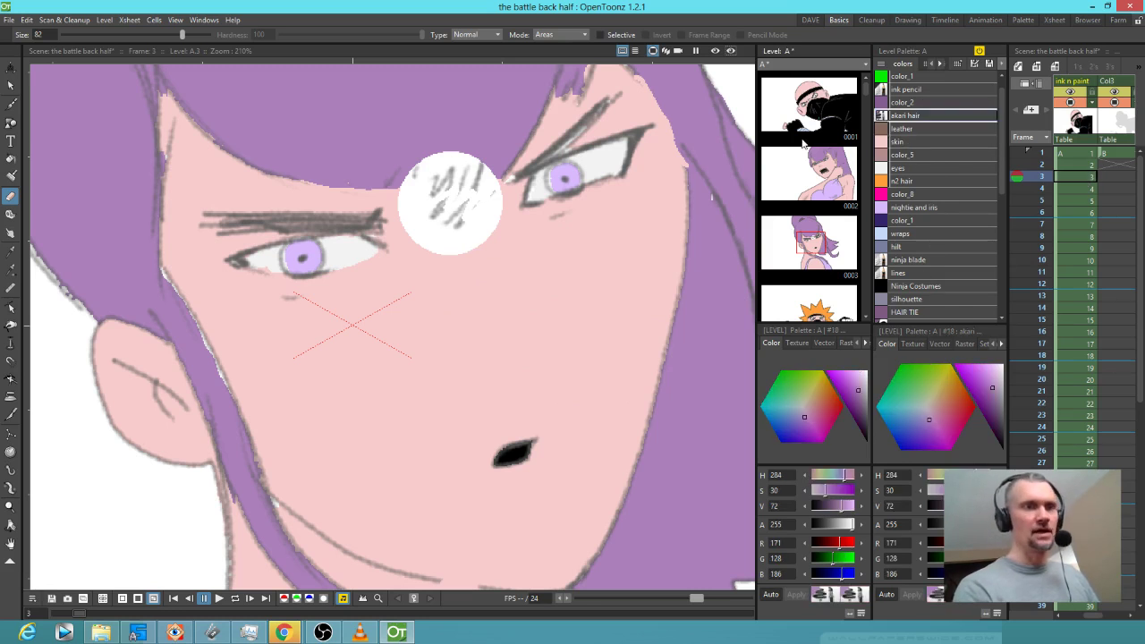
{"action": "key", "text": "j"}
{"action": "mouse_move", "coordinate": [502, 162]}
{"action": "left_mouse_down"}
{"action": "mouse_move", "coordinate": [467, 200]}
{"action": "mouse_move", "coordinate": [476, 175]}
{"action": "mouse_move", "coordinate": [431, 195]}
{"action": "mouse_move", "coordinate": [427, 179]}
{"action": "mouse_move", "coordinate": [408, 183]}
{"action": "mouse_move", "coordinate": [479, 165]}
{"action": "mouse_move", "coordinate": [471, 182]}
{"action": "mouse_move", "coordinate": [461, 168]}
{"action": "mouse_move", "coordinate": [417, 176]}
{"action": "mouse_move", "coordinate": [422, 155]}
{"action": "mouse_move", "coordinate": [496, 191]}
{"action": "mouse_move", "coordinate": [461, 200]}
{"action": "mouse_move", "coordinate": [443, 189]}
{"action": "left_mouse_up"}
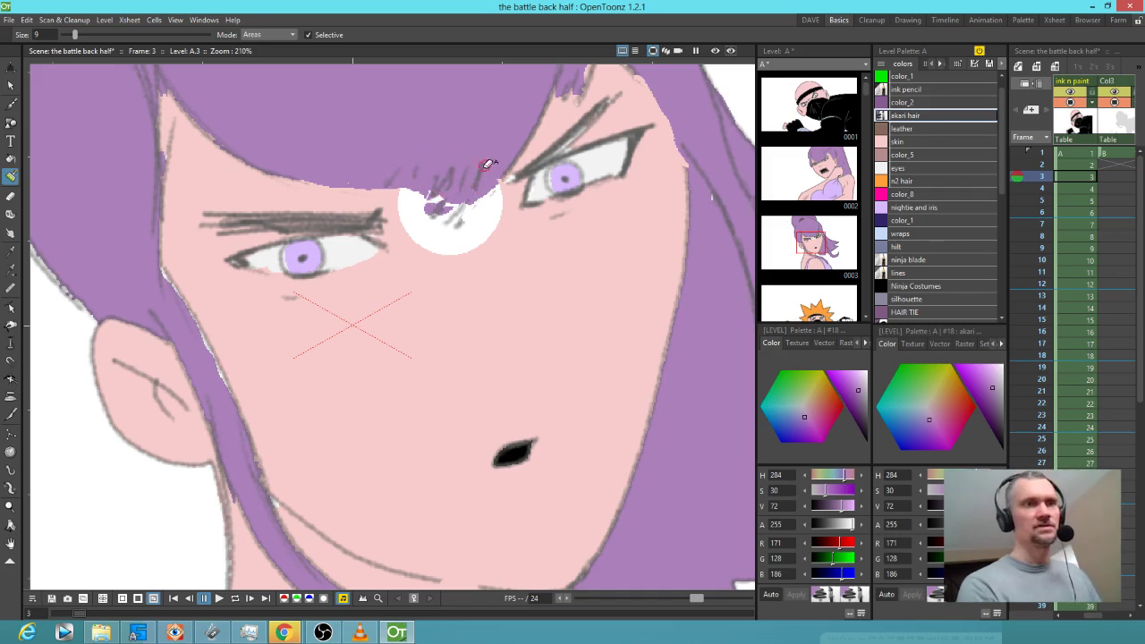
- Erase the sketchy fringe tip between the eyebrows using the Eraser in Lines & Areas mode at size 30
{"action": "key", "text": "a"}
{"action": "left_click", "coordinate": [559, 34]}
{"action": "left_click", "coordinate": [556, 64]}
{"action": "key", "text": "bracketleft"}
{"action": "key", "text": "bracketleft"}
{"action": "key", "text": "bracketleft"}
{"action": "key", "text": "bracketleft"}
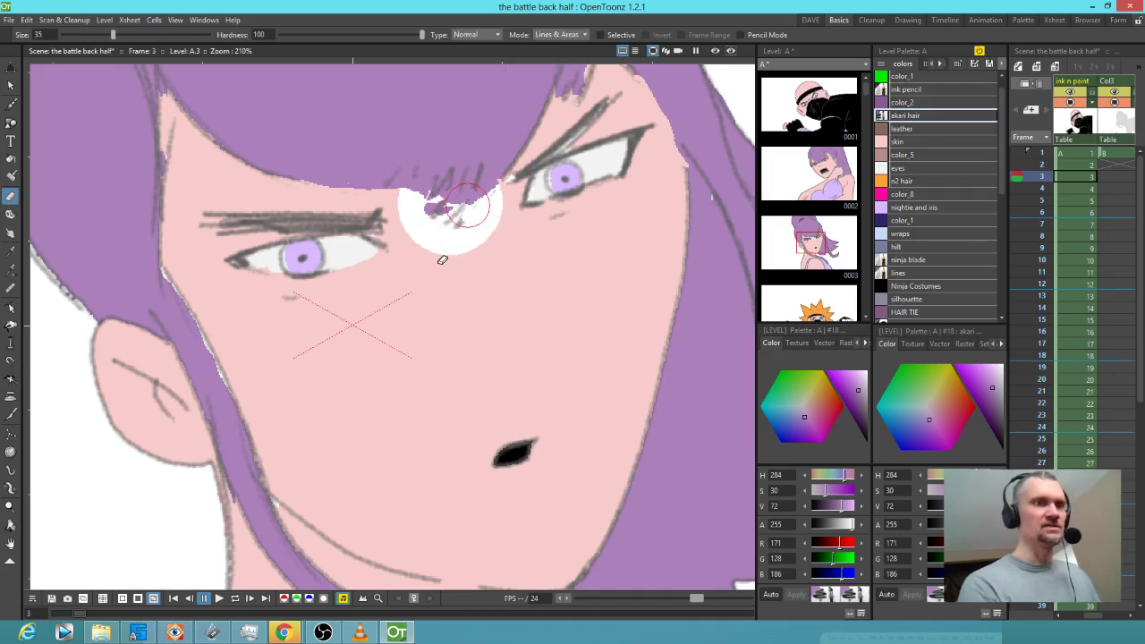
{"action": "mouse_move", "coordinate": [456, 225]}
{"action": "left_mouse_down"}
{"action": "mouse_move", "coordinate": [451, 186]}
{"action": "mouse_move", "coordinate": [438, 192]}
{"action": "mouse_move", "coordinate": [455, 209]}
{"action": "mouse_move", "coordinate": [480, 170]}
{"action": "mouse_move", "coordinate": [394, 178]}
{"action": "mouse_move", "coordinate": [454, 157]}
{"action": "left_mouse_up"}
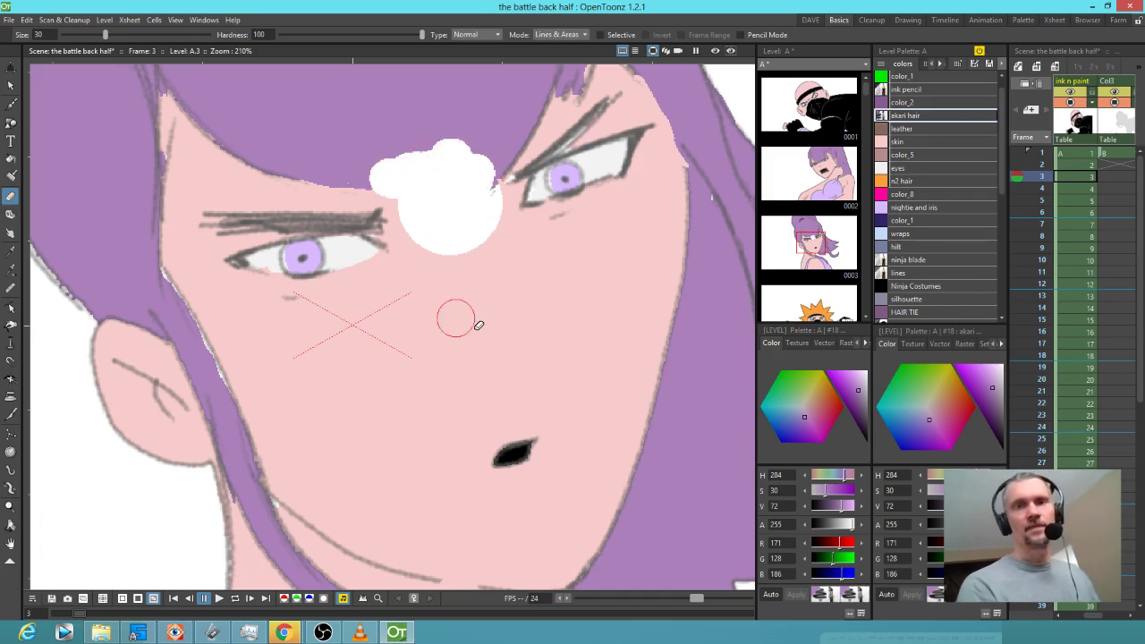
- Redraw the jagged fringe outline across the erased patch with the Brush in the ink pencil style
{"action": "left_click", "coordinate": [905, 90]}
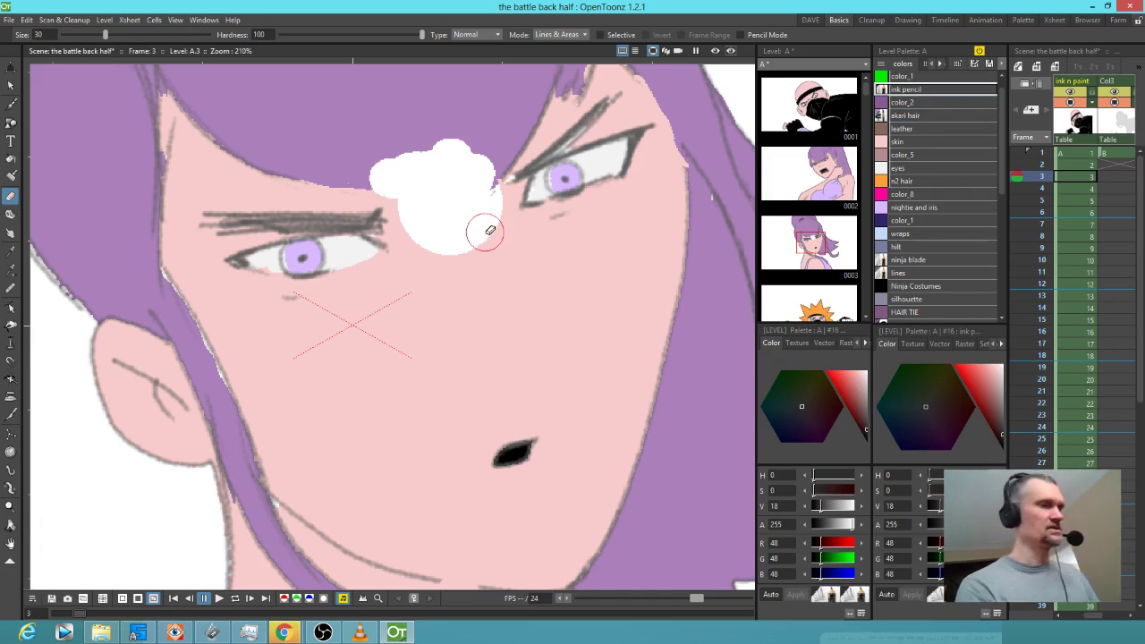
{"action": "key", "text": "b"}
{"action": "mouse_move", "coordinate": [501, 177]}
{"action": "left_mouse_down"}
{"action": "mouse_move", "coordinate": [463, 207]}
{"action": "mouse_move", "coordinate": [472, 188]}
{"action": "mouse_move", "coordinate": [417, 203]}
{"action": "mouse_move", "coordinate": [374, 191]}
{"action": "left_mouse_up"}
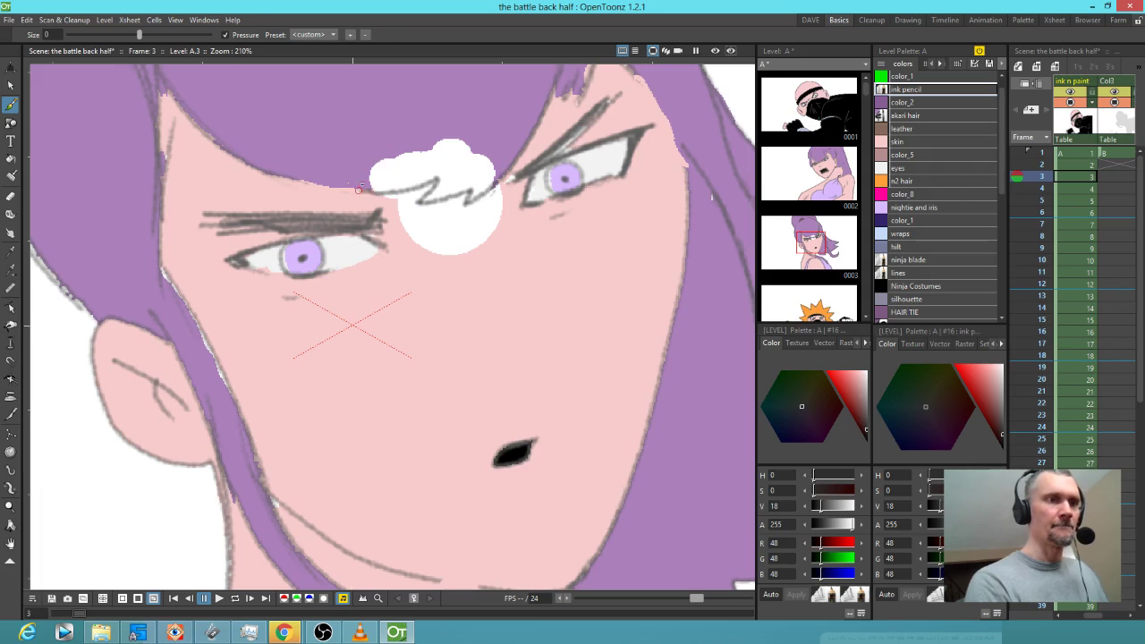
- Fill the erased patch with akari hair above the new fringe outline and with skin below it
{"action": "key", "text": "f"}
{"action": "left_click", "coordinate": [484, 104]}
{"action": "key", "text": "f"}
{"action": "left_click", "coordinate": [478, 159]}
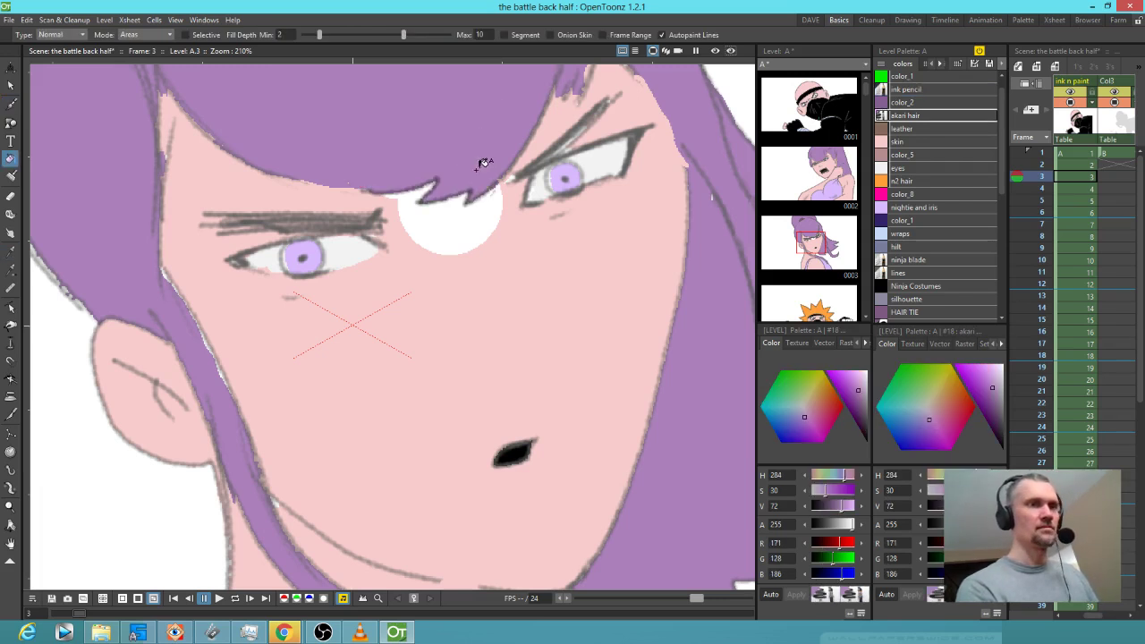
{"action": "key", "text": "k"}
{"action": "left_click", "coordinate": [508, 267]}
{"action": "key", "text": "f"}
{"action": "left_click", "coordinate": [492, 249]}
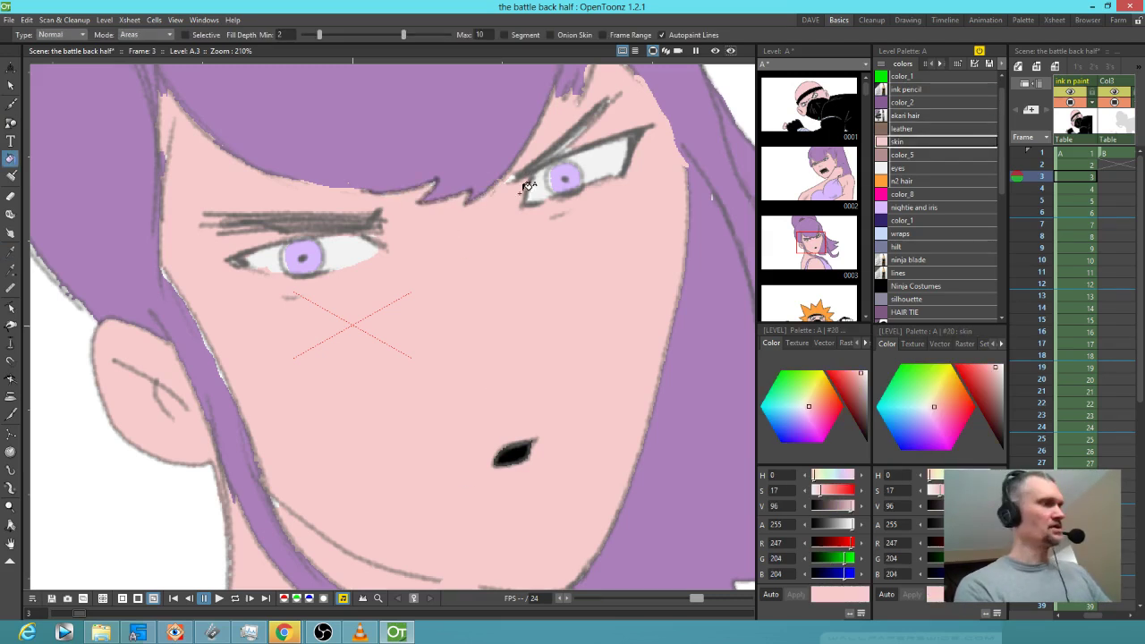
- Brush skin into the gaps beside the girl's eyebrow and hair strand in frame 3, and touch up her hair with akari hair
{"action": "key", "text": "j"}
{"action": "mouse_move", "coordinate": [540, 152]}
{"action": "left_mouse_down"}
{"action": "mouse_move", "coordinate": [515, 171]}
{"action": "mouse_move", "coordinate": [575, 122]}
{"action": "mouse_move", "coordinate": [601, 121]}
{"action": "mouse_move", "coordinate": [618, 92]}
{"action": "mouse_move", "coordinate": [625, 107]}
{"action": "left_mouse_up"}
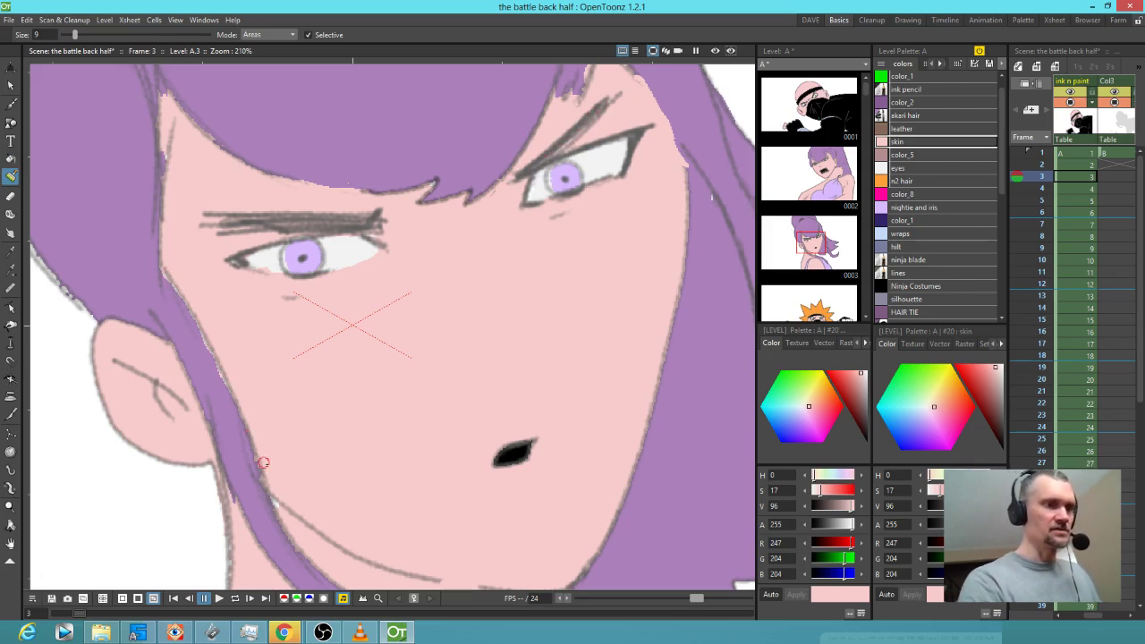
{"action": "scroll", "coordinate": [273, 480], "scroll_direction": "down", "scroll_amount": 5}
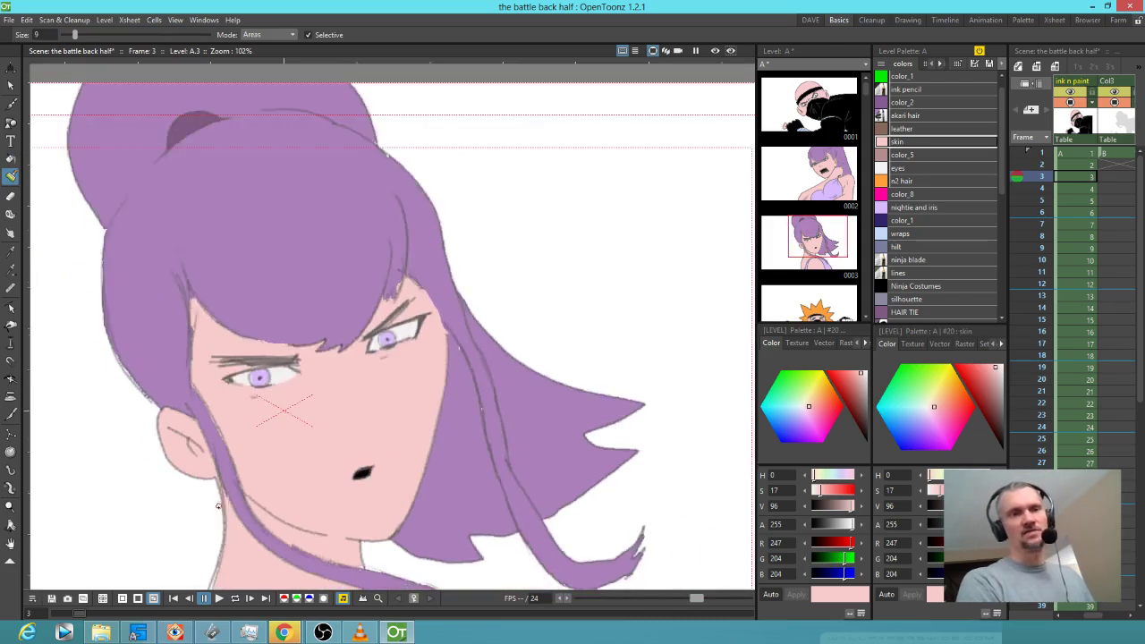
{"action": "key", "text": "k"}
{"action": "left_click", "coordinate": [389, 407]}
{"action": "key", "text": "b"}
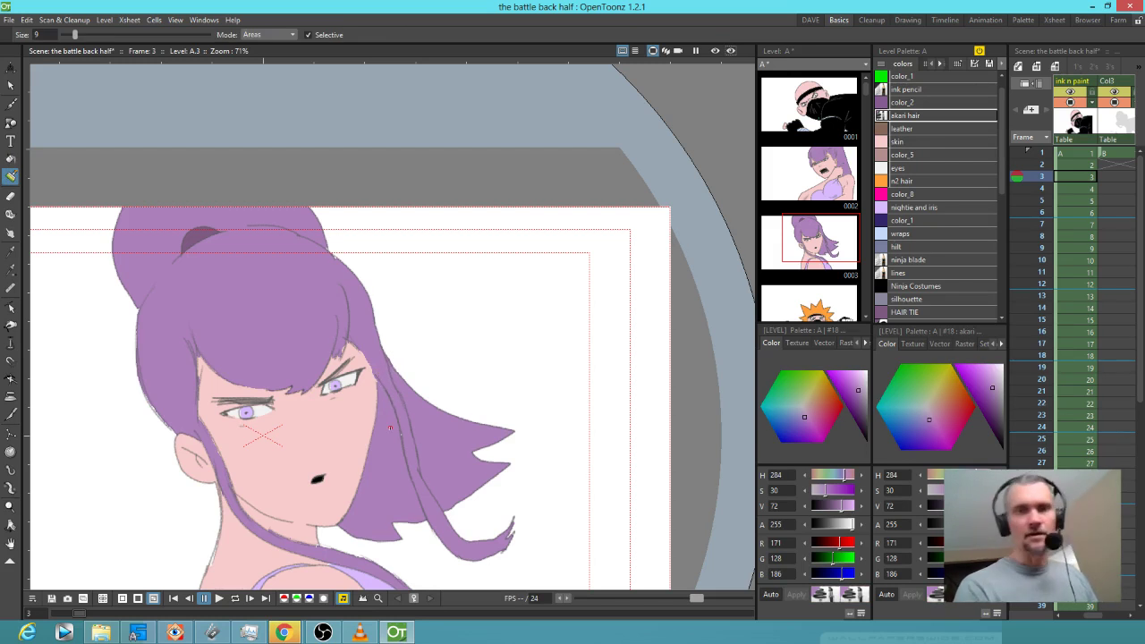
{"action": "scroll", "coordinate": [555, 407], "scroll_direction": "down", "scroll_amount": 3}
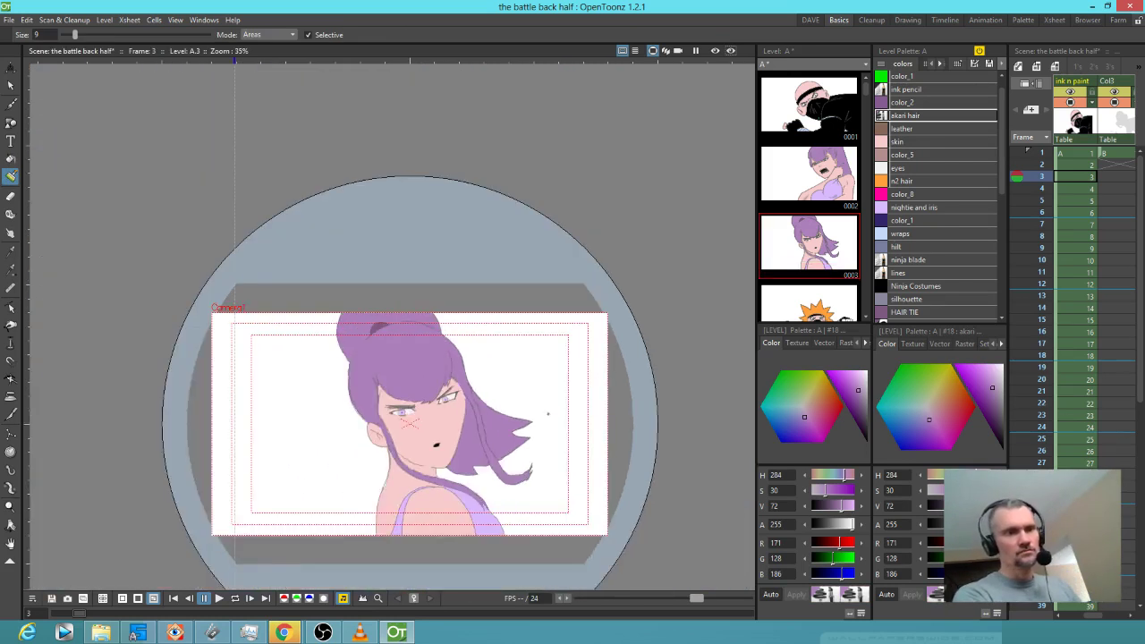
- In frame 4, start painting the orange-haired ninja's gripping hand with skin using the Paint Brush
{"action": "left_click", "coordinate": [1065, 189]}
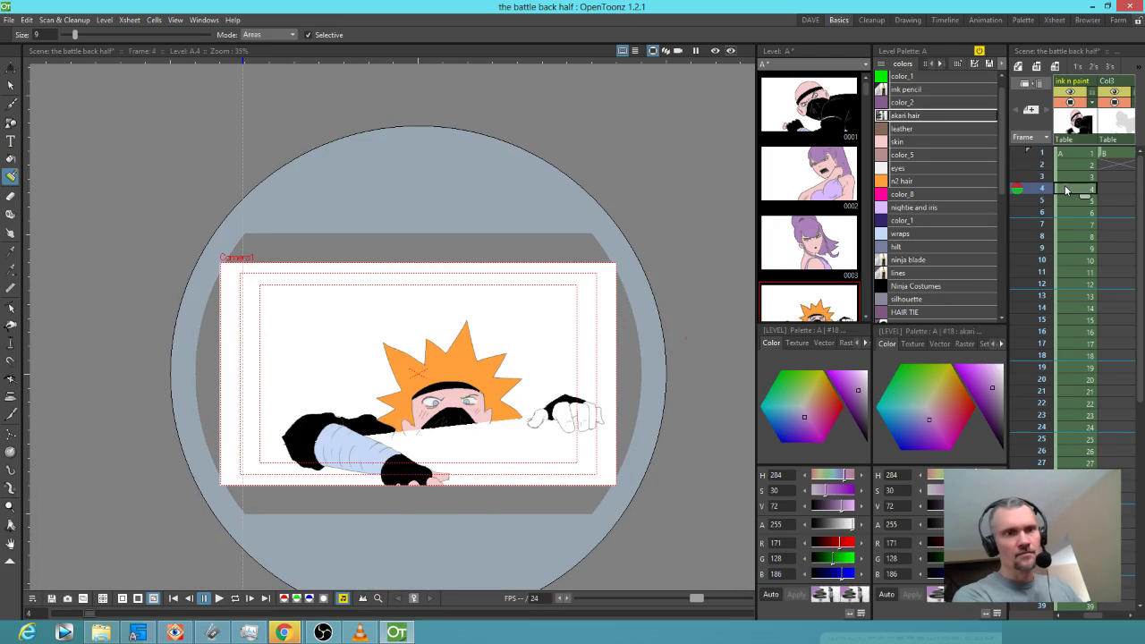
{"action": "scroll", "coordinate": [662, 416], "scroll_direction": "up", "scroll_amount": 4}
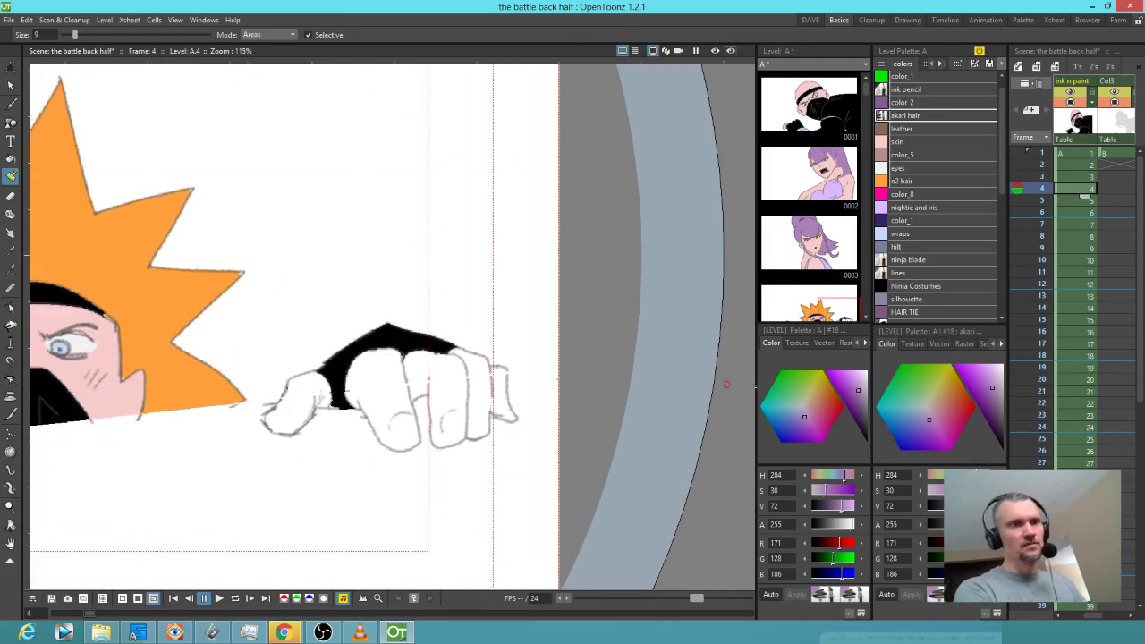
{"action": "left_click", "coordinate": [902, 143]}
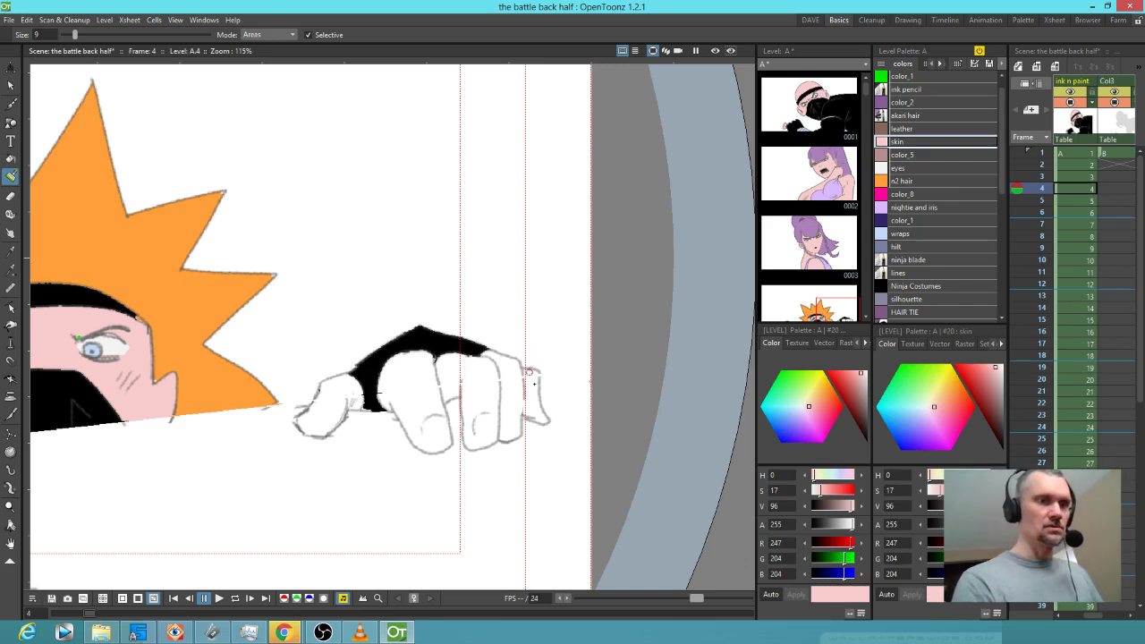
{"action": "left_click_drag", "start_coordinate": [535, 375], "coordinate": [533, 407]}
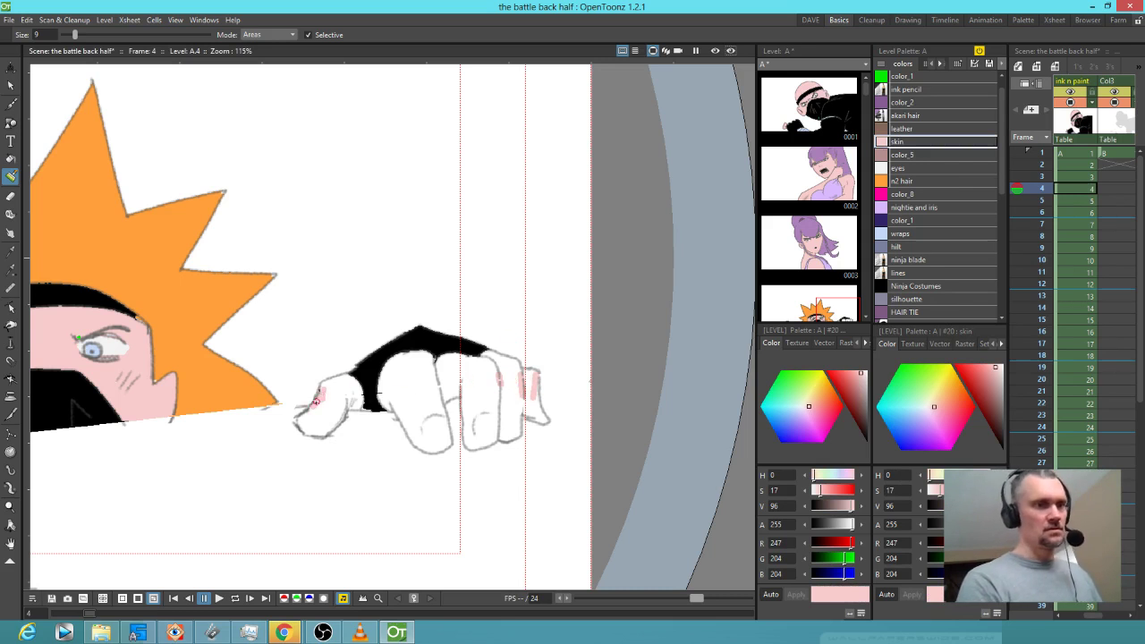
- Try to fill the ninja's thumb in frame 4 with skin
{"action": "key", "text": "f"}
{"action": "left_click", "coordinate": [322, 396]}
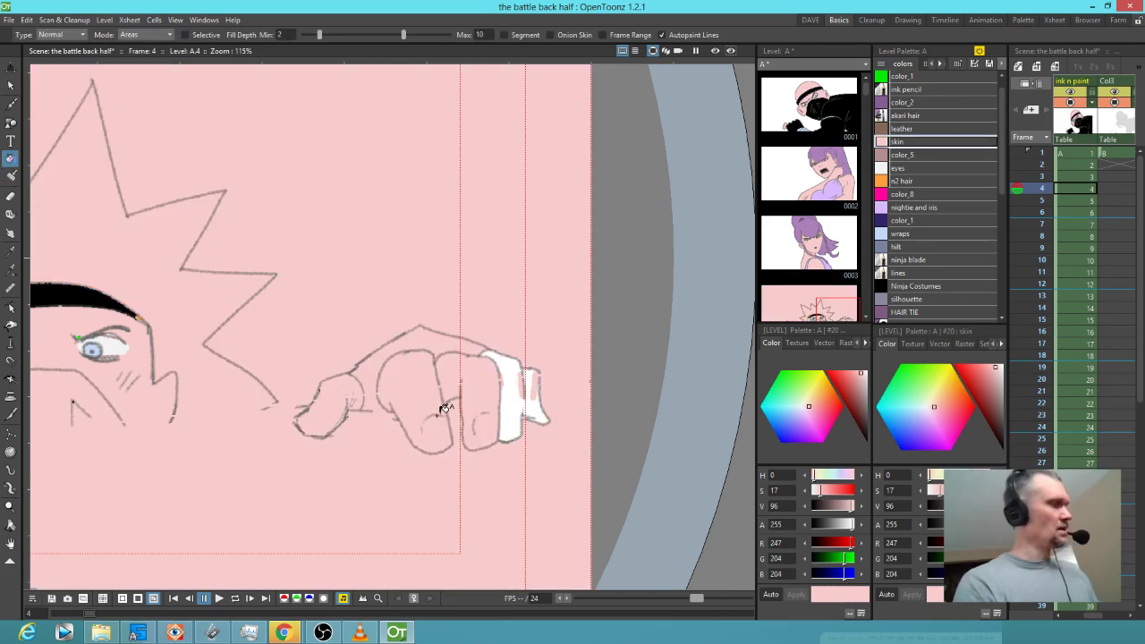
{"action": "key", "text": "ctrl+z"}
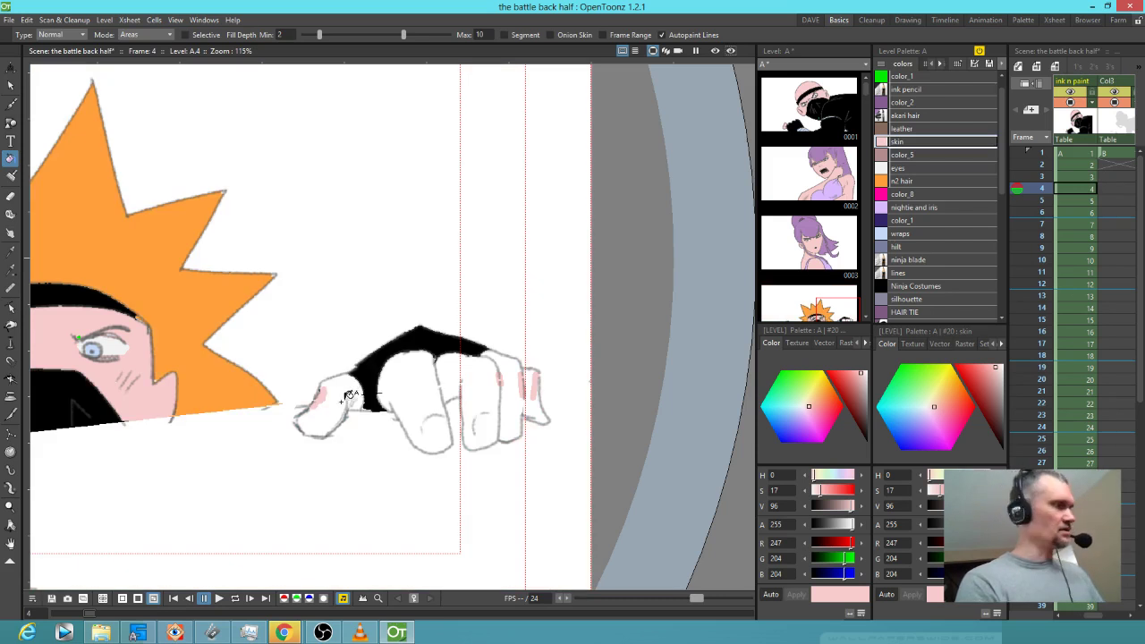
- Paint the ninja's thumb and the inner edges of the fingers with skin using the Paint Brush
{"action": "key", "text": "k"}
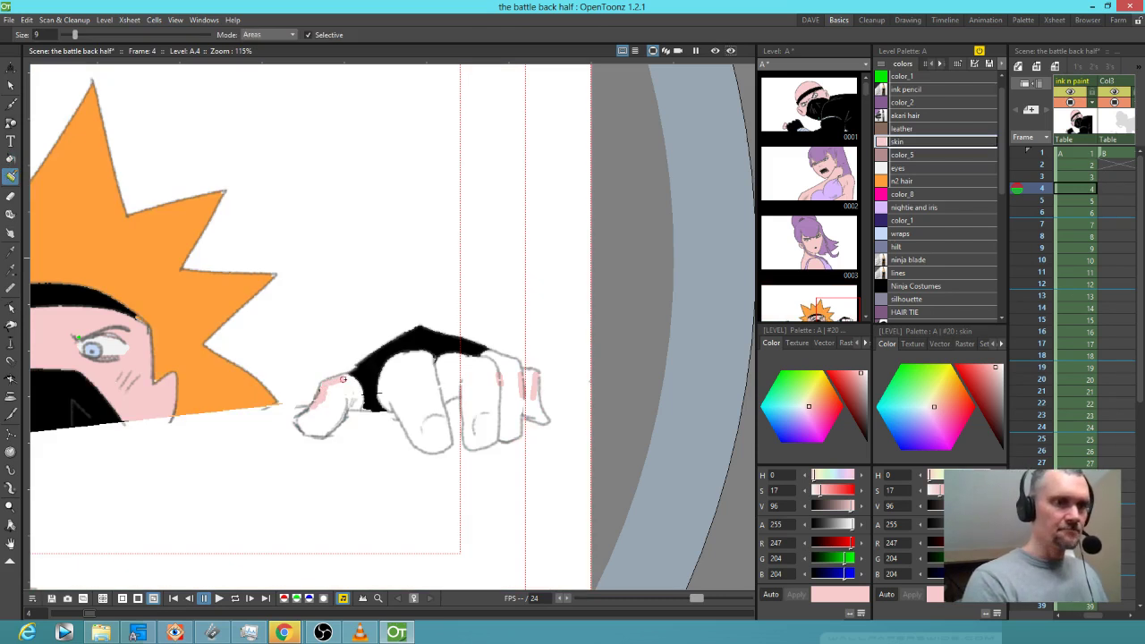
{"action": "mouse_move", "coordinate": [355, 407]}
{"action": "left_mouse_down"}
{"action": "mouse_move", "coordinate": [315, 433]}
{"action": "mouse_move", "coordinate": [299, 421]}
{"action": "mouse_move", "coordinate": [329, 387]}
{"action": "mouse_move", "coordinate": [358, 400]}
{"action": "mouse_move", "coordinate": [329, 418]}
{"action": "mouse_move", "coordinate": [320, 407]}
{"action": "mouse_move", "coordinate": [309, 424]}
{"action": "mouse_move", "coordinate": [326, 427]}
{"action": "left_mouse_up"}
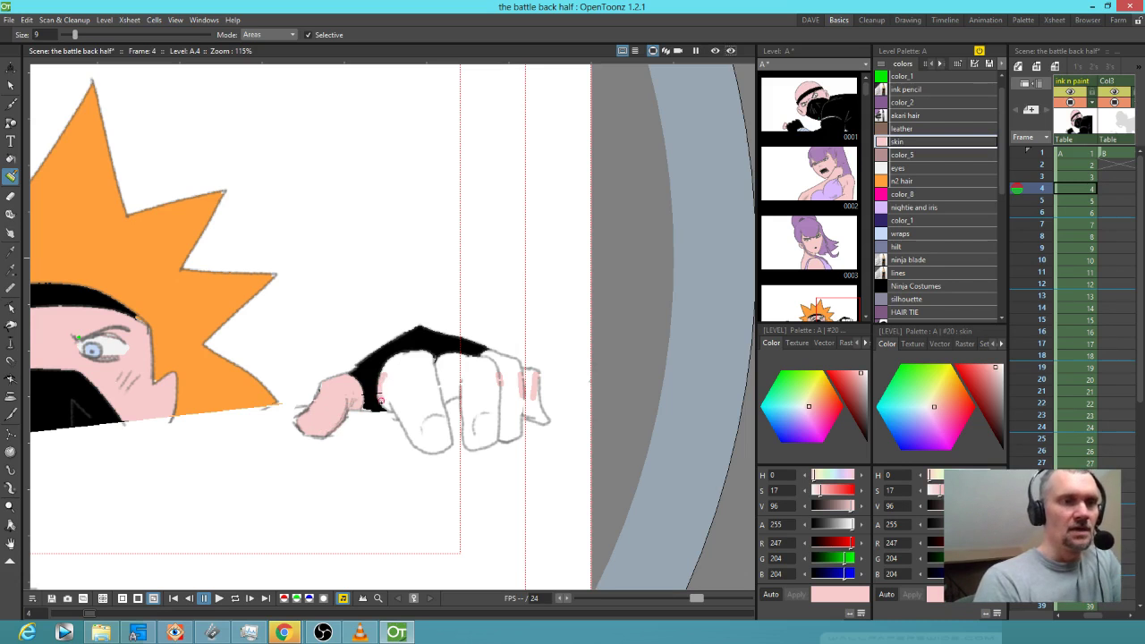
{"action": "mouse_move", "coordinate": [391, 407]}
{"action": "left_mouse_down"}
{"action": "mouse_move", "coordinate": [441, 450]}
{"action": "mouse_move", "coordinate": [441, 407]}
{"action": "mouse_move", "coordinate": [460, 394]}
{"action": "mouse_move", "coordinate": [477, 447]}
{"action": "mouse_move", "coordinate": [495, 440]}
{"action": "mouse_move", "coordinate": [469, 446]}
{"action": "mouse_move", "coordinate": [486, 427]}
{"action": "mouse_move", "coordinate": [513, 440]}
{"action": "mouse_move", "coordinate": [520, 412]}
{"action": "mouse_move", "coordinate": [548, 421]}
{"action": "mouse_move", "coordinate": [533, 389]}
{"action": "left_mouse_up"}
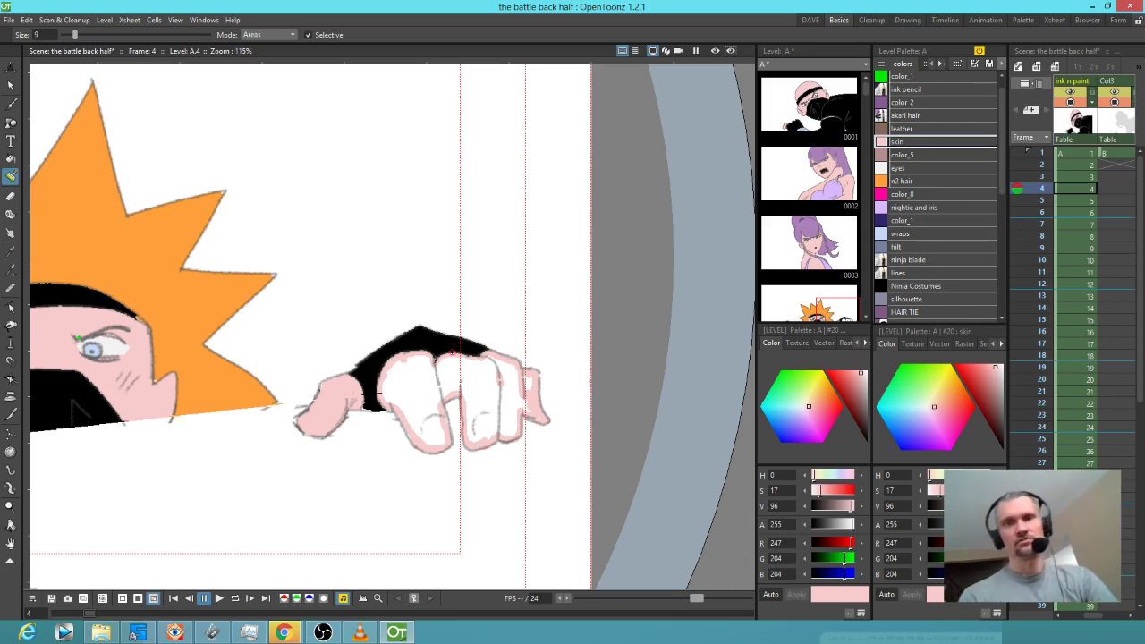
- Try to fill the inside of the ninja's fingers with skin
{"action": "key", "text": "f"}
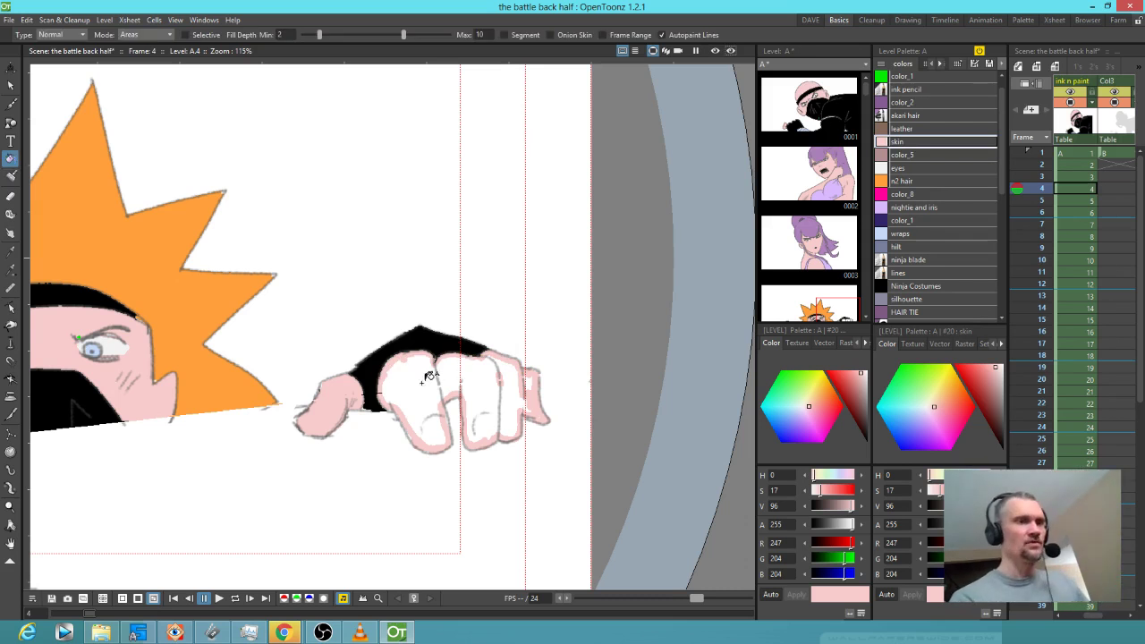
{"action": "left_click", "coordinate": [435, 376]}
{"action": "key", "text": "ctrl+z"}
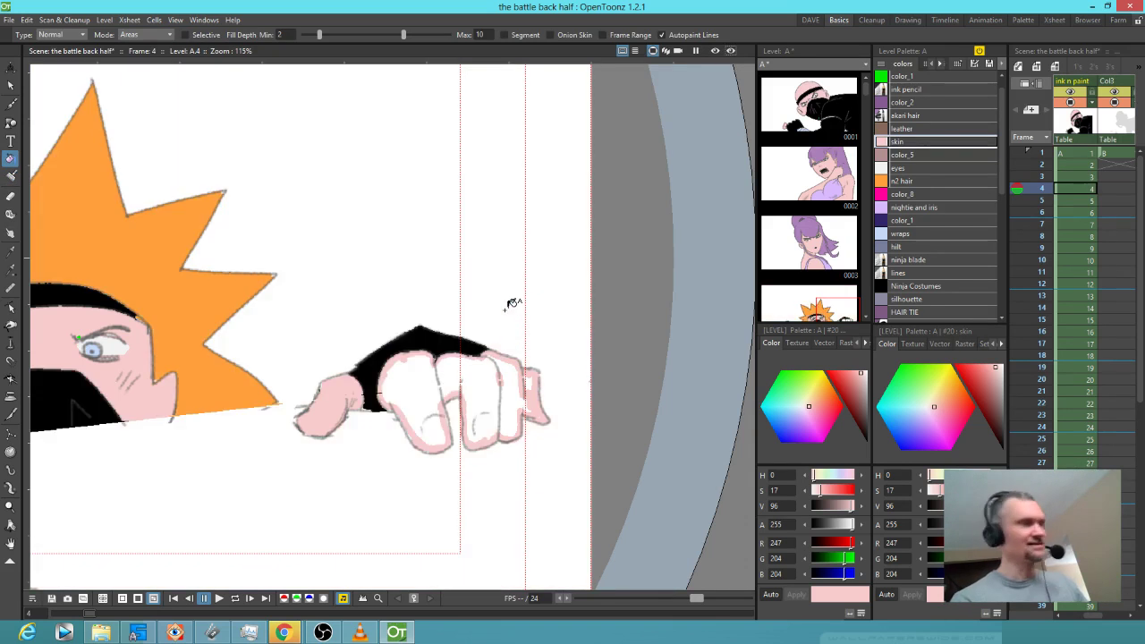
- Finish painting the inside of the ninja's gripping fingers in frame 4 with skin, using the Paint Brush at size 26
{"action": "key", "text": "k"}
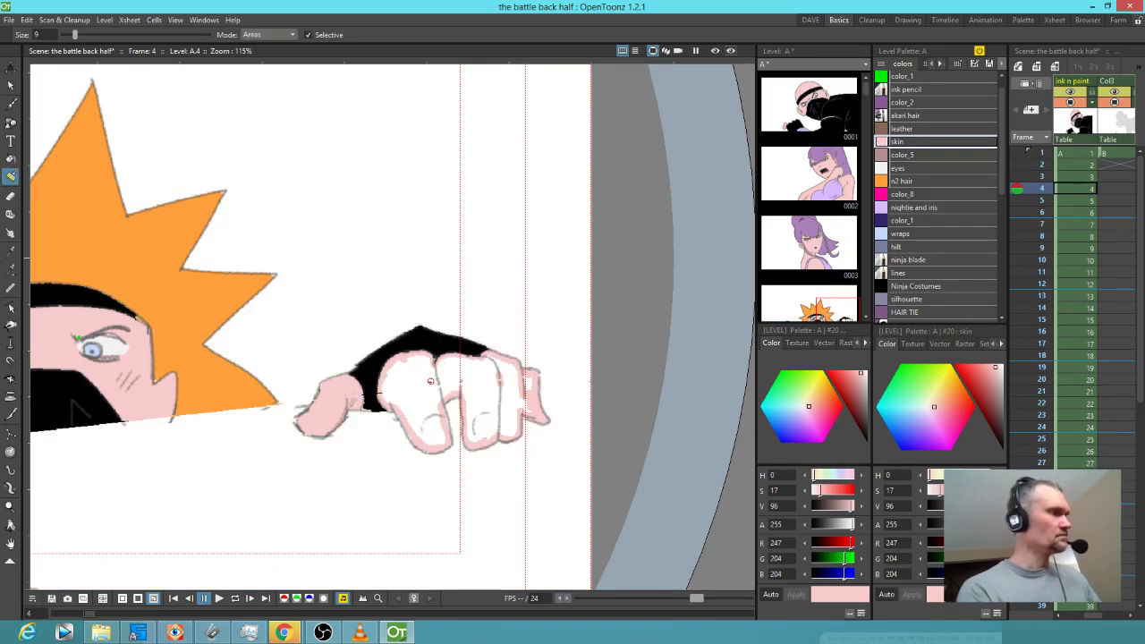
{"action": "key", "text": "bracketright"}
{"action": "key", "text": "bracketright"}
{"action": "key", "text": "bracketright"}
{"action": "key", "text": "bracketright"}
{"action": "key", "text": "bracketright"}
{"action": "key", "text": "bracketright"}
{"action": "key", "text": "bracketright"}
{"action": "key", "text": "bracketright"}
{"action": "key", "text": "bracketright"}
{"action": "key", "text": "bracketright"}
{"action": "key", "text": "bracketright"}
{"action": "key", "text": "bracketright"}
{"action": "key", "text": "bracketright"}
{"action": "key", "text": "bracketright"}
{"action": "key", "text": "bracketright"}
{"action": "key", "text": "bracketright"}
{"action": "key", "text": "bracketright"}
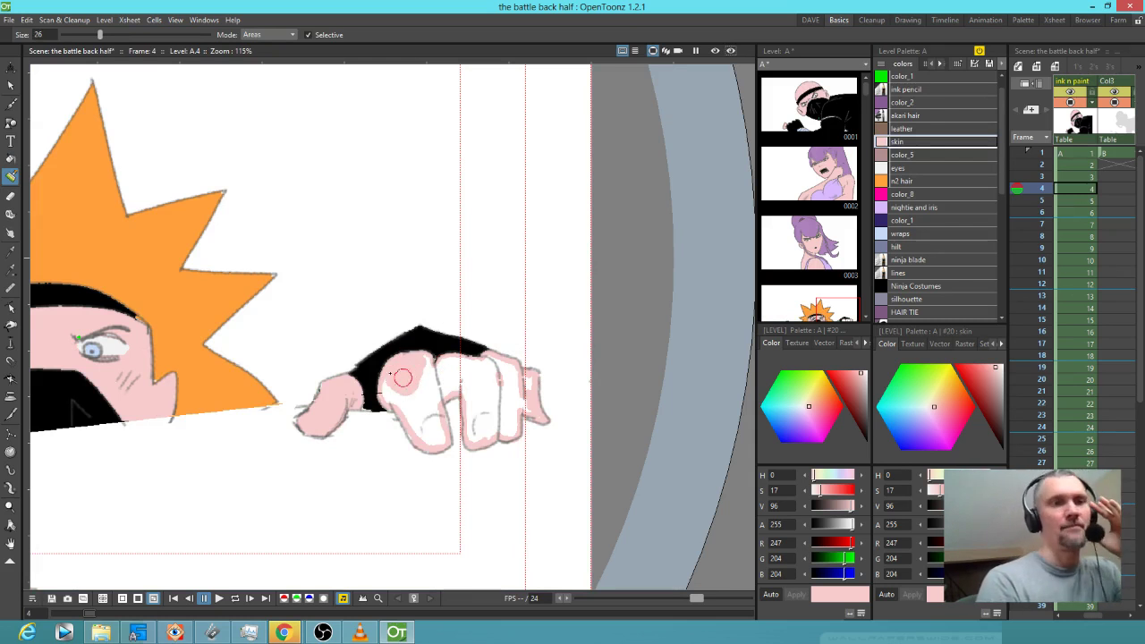
{"action": "mouse_move", "coordinate": [399, 394]}
{"action": "left_mouse_down"}
{"action": "mouse_move", "coordinate": [436, 440]}
{"action": "mouse_move", "coordinate": [430, 414]}
{"action": "mouse_move", "coordinate": [445, 364]}
{"action": "mouse_move", "coordinate": [427, 361]}
{"action": "mouse_move", "coordinate": [414, 368]}
{"action": "mouse_move", "coordinate": [430, 393]}
{"action": "mouse_move", "coordinate": [457, 385]}
{"action": "mouse_move", "coordinate": [468, 363]}
{"action": "mouse_move", "coordinate": [456, 366]}
{"action": "mouse_move", "coordinate": [481, 363]}
{"action": "mouse_move", "coordinate": [510, 368]}
{"action": "mouse_move", "coordinate": [528, 398]}
{"action": "mouse_move", "coordinate": [502, 388]}
{"action": "mouse_move", "coordinate": [507, 422]}
{"action": "mouse_move", "coordinate": [474, 395]}
{"action": "mouse_move", "coordinate": [477, 425]}
{"action": "mouse_move", "coordinate": [507, 357]}
{"action": "mouse_move", "coordinate": [434, 412]}
{"action": "left_mouse_up"}
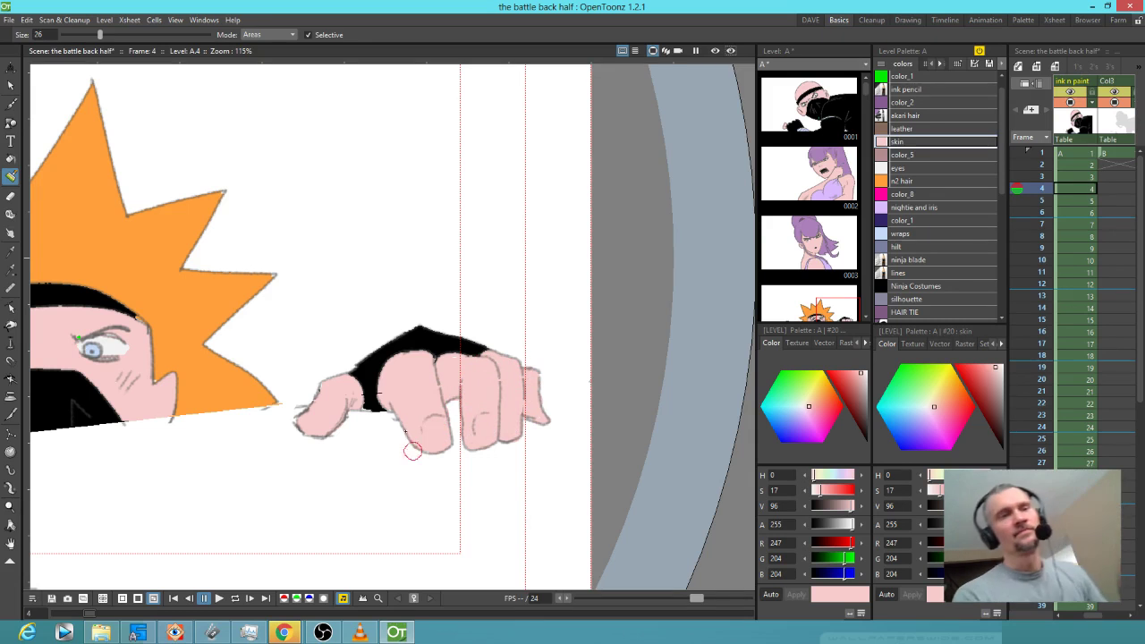
{"action": "scroll", "coordinate": [392, 426], "scroll_direction": "down", "scroll_amount": 6}
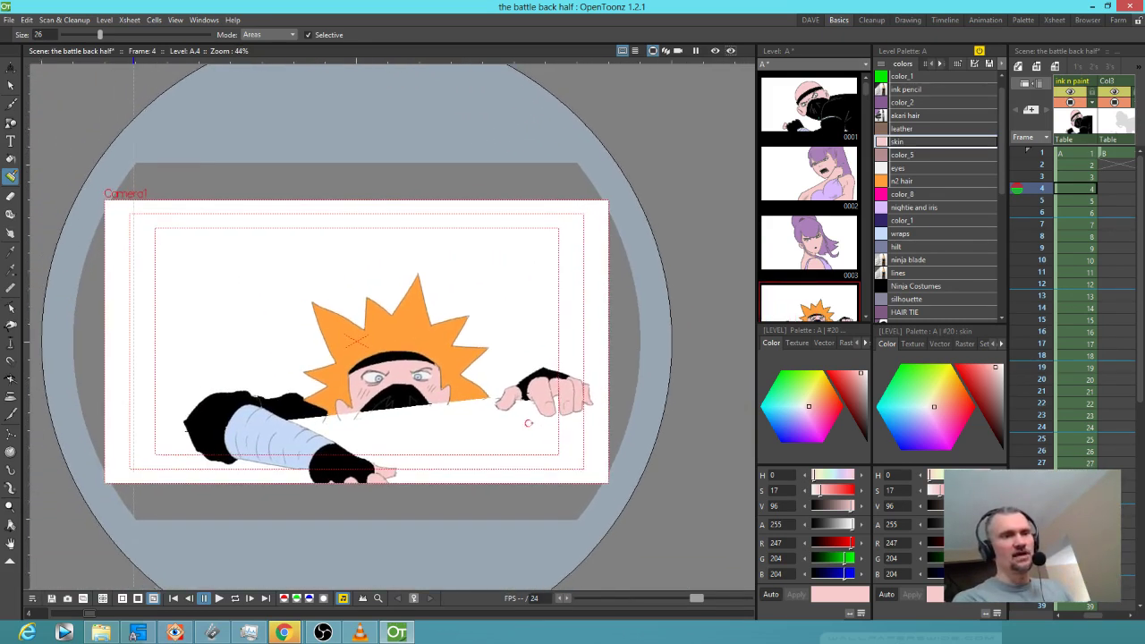
- Check frames 5 to 7, then go to frame 8 and choose the ink pencil style for the Brush
{"action": "key", "text": "period"}
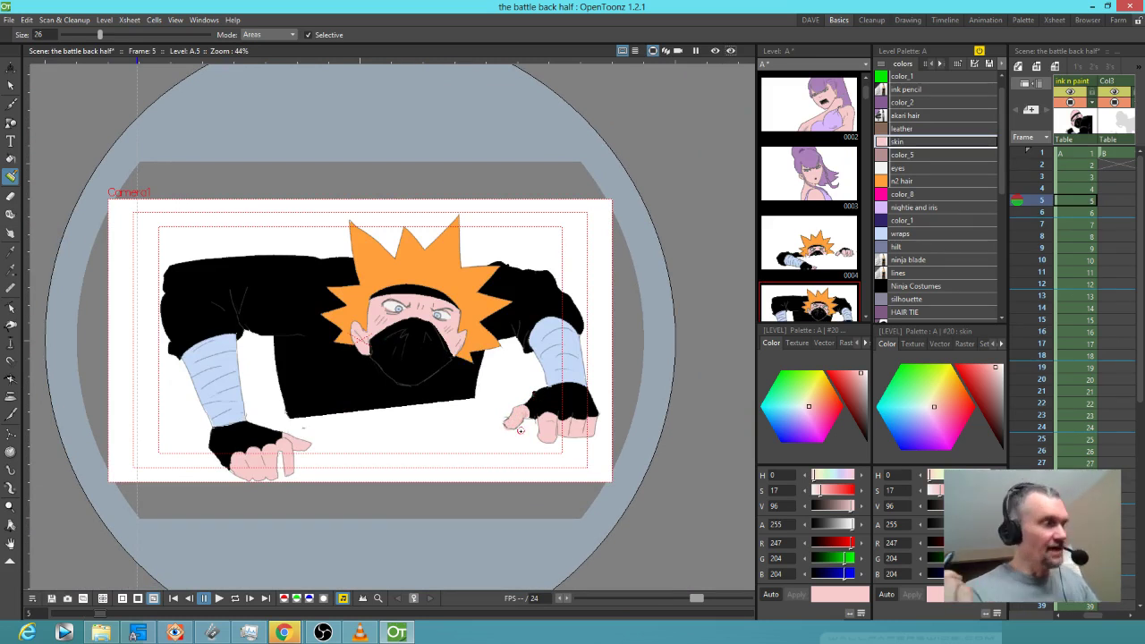
{"action": "key", "text": "period"}
{"action": "key", "text": "period"}
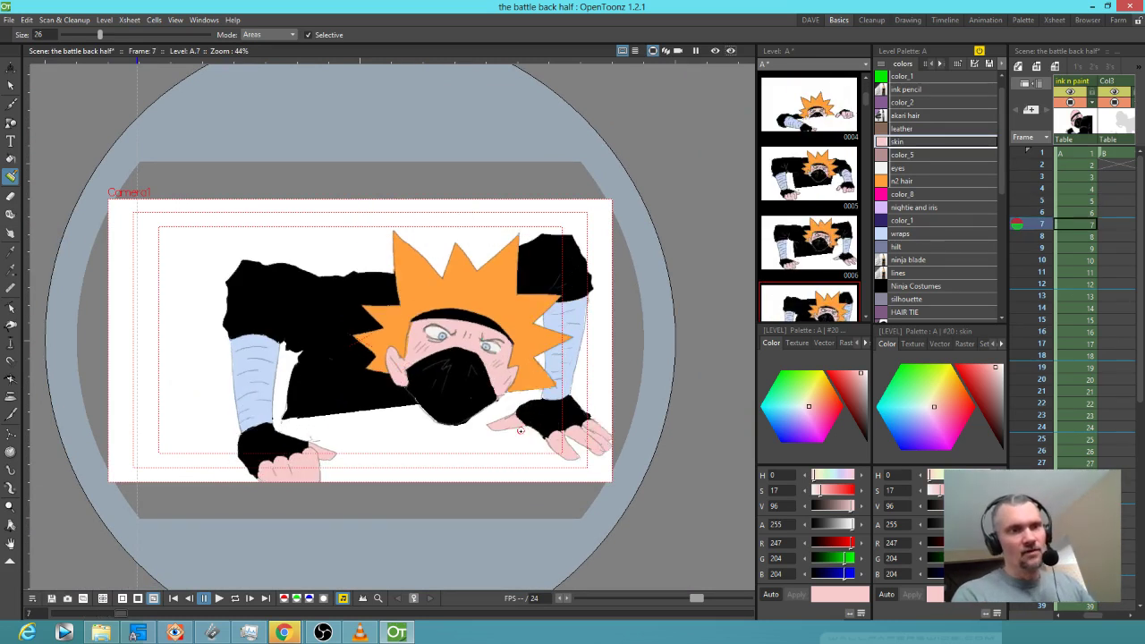
{"action": "key", "text": "period"}
{"action": "key", "text": "comma"}
{"action": "key", "text": "period"}
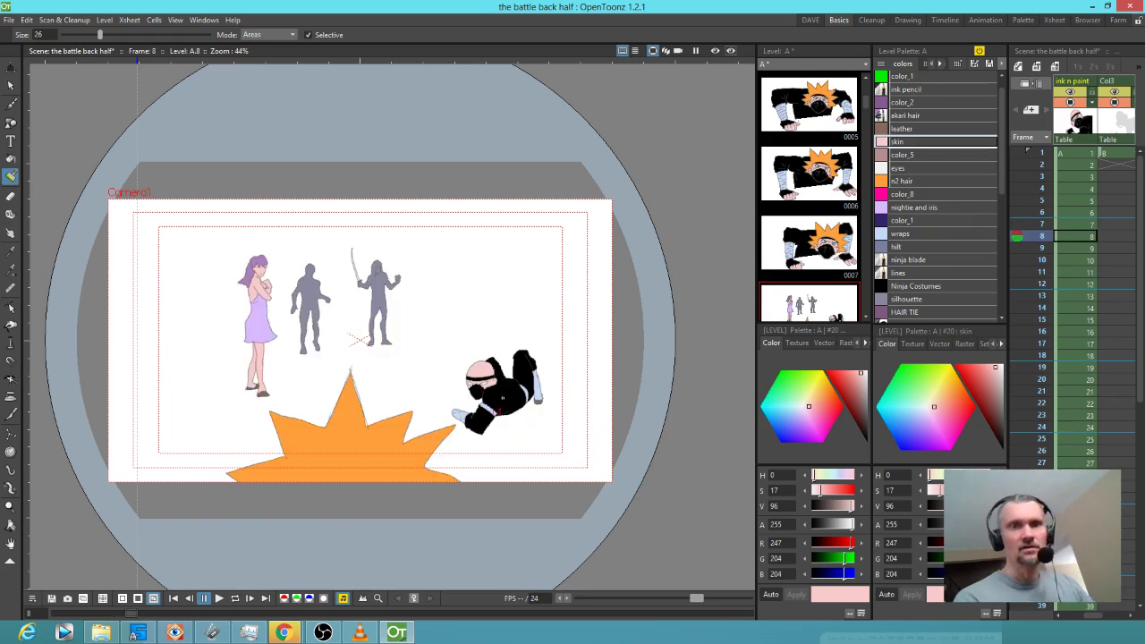
{"action": "left_click", "coordinate": [927, 90]}
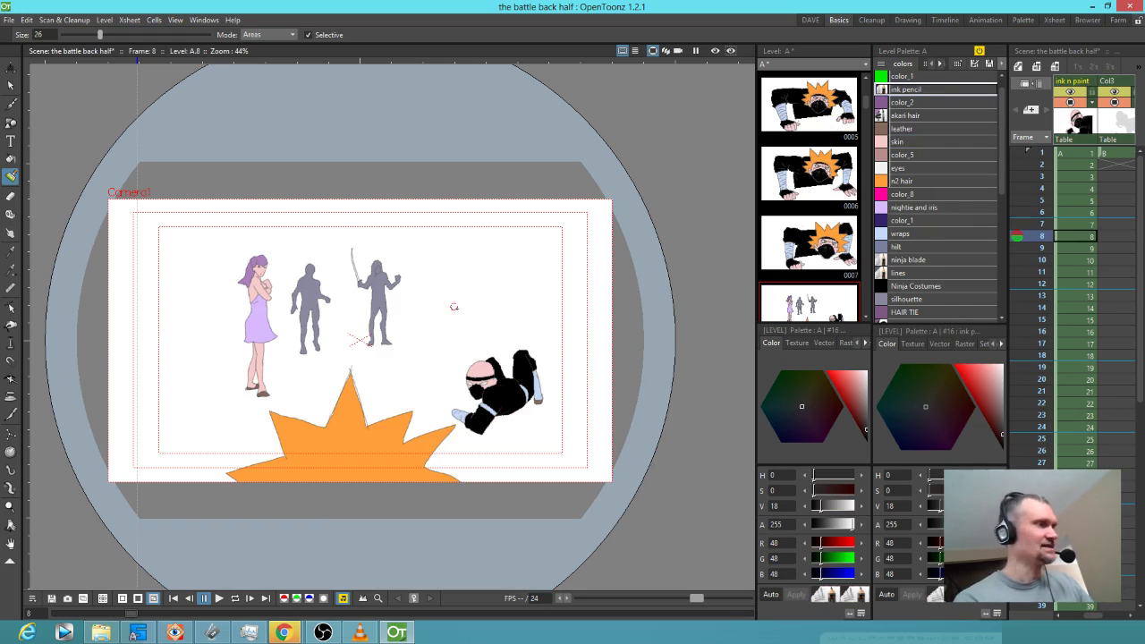
{"action": "key", "text": "b"}
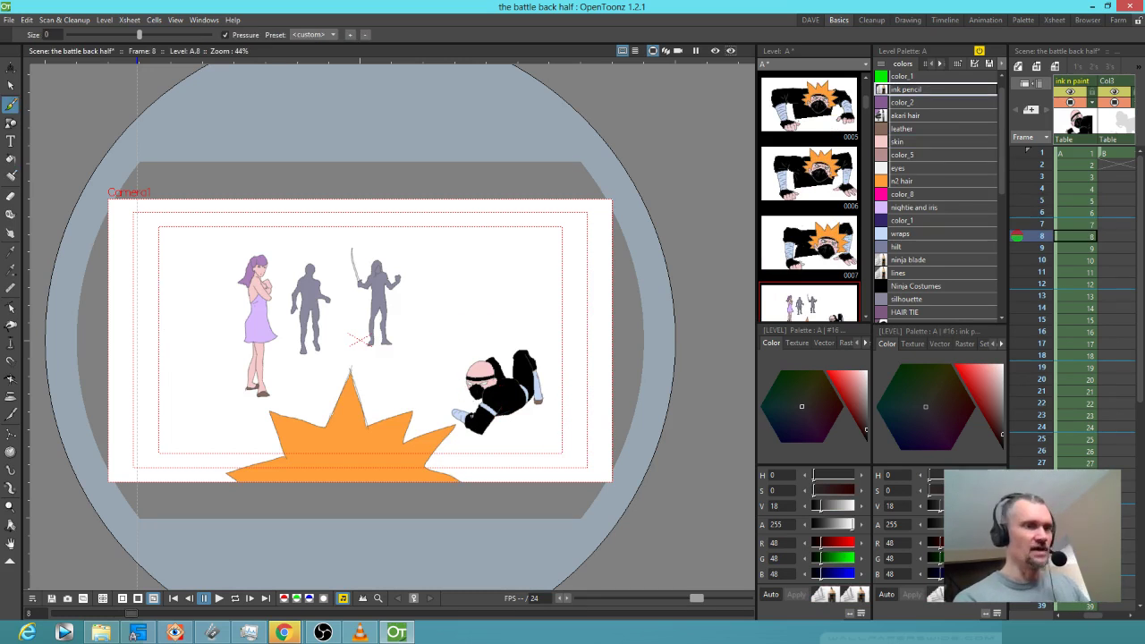
{"action": "scroll", "coordinate": [478, 266], "scroll_direction": "up", "scroll_amount": 8}
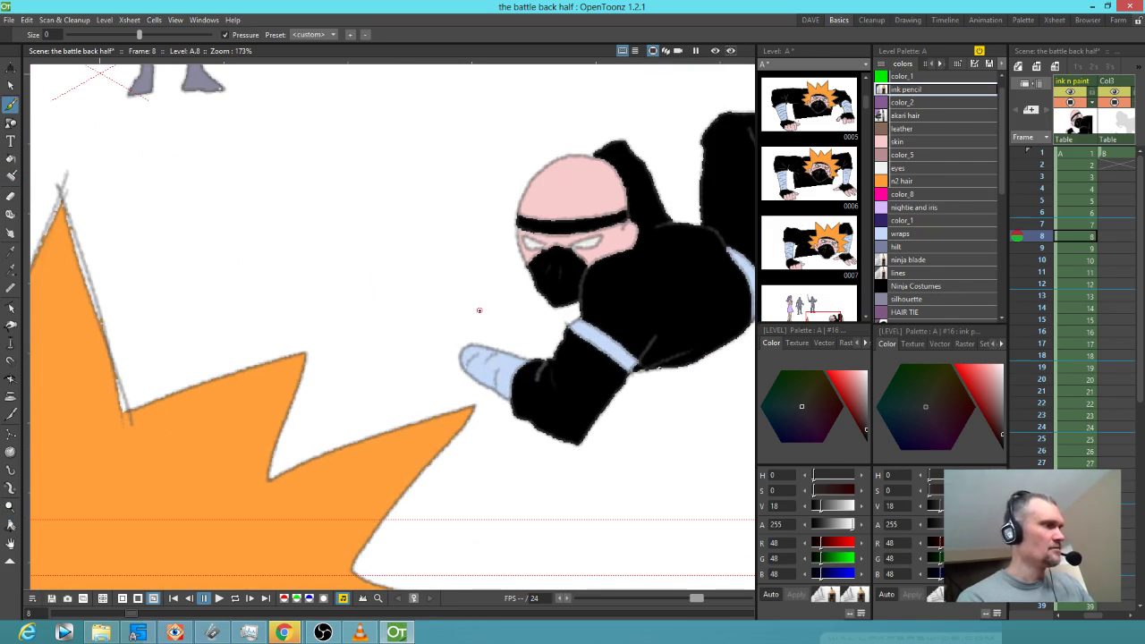
{"action": "mouse_move", "coordinate": [470, 344]}
{"action": "left_mouse_down"}
{"action": "mouse_move", "coordinate": [438, 344]}
{"action": "mouse_move", "coordinate": [458, 366]}
{"action": "mouse_move", "coordinate": [431, 357]}
{"action": "left_mouse_up"}
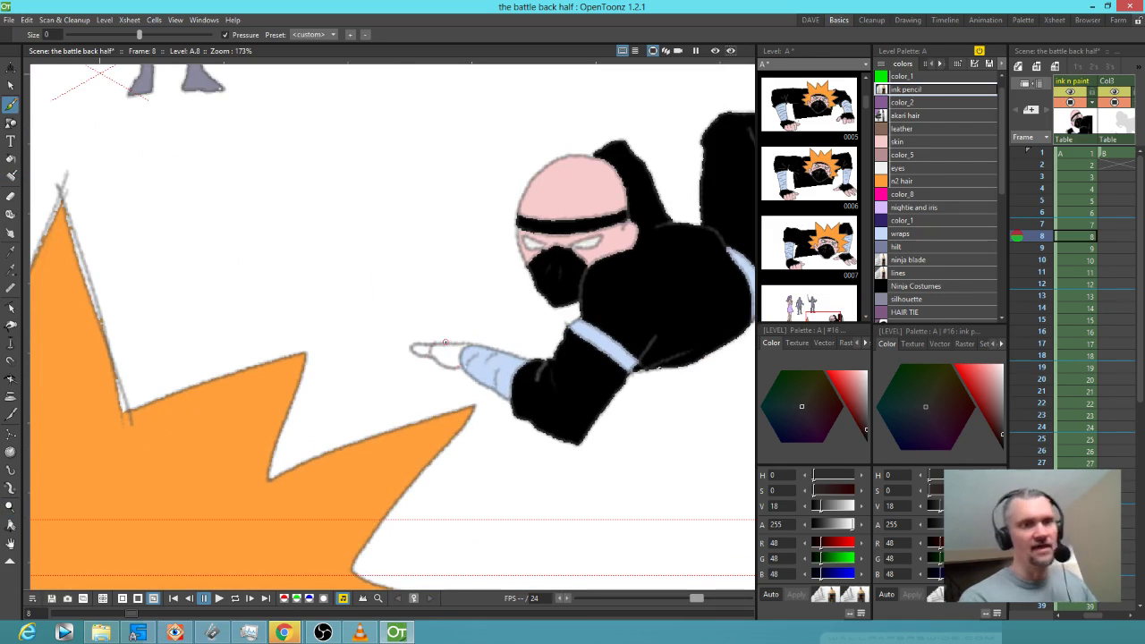
{"action": "key", "text": "ctrl+z"}
{"action": "key", "text": "ctrl+z"}
{"action": "key", "text": "ctrl+z"}
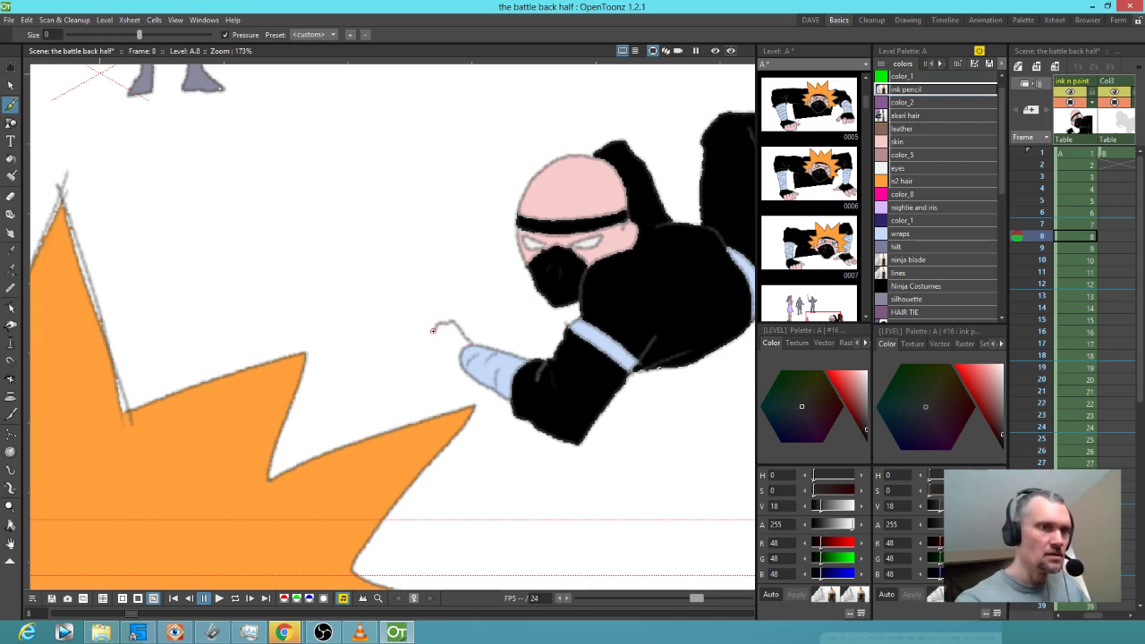
- Draw the outline of the fallen bald ninja's missing hand and paint its glove with Ninja Costumes, reducing the Paint Brush to size 7
{"action": "left_click_drag", "start_coordinate": [420, 339], "coordinate": [421, 356]}
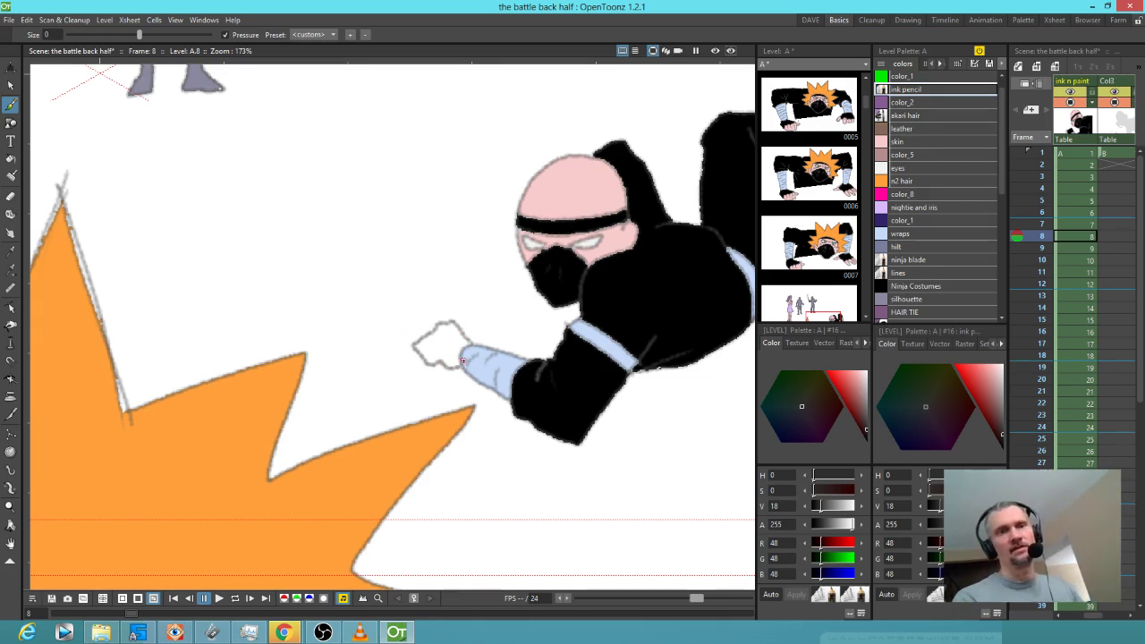
{"action": "left_click", "coordinate": [915, 143]}
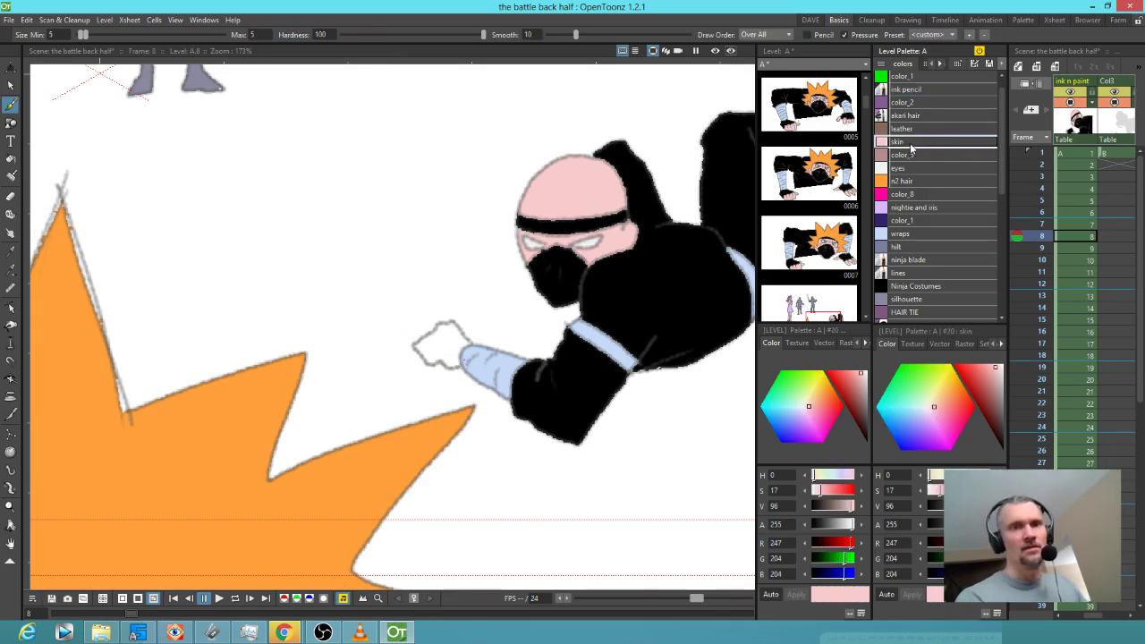
{"action": "left_click", "coordinate": [902, 287]}
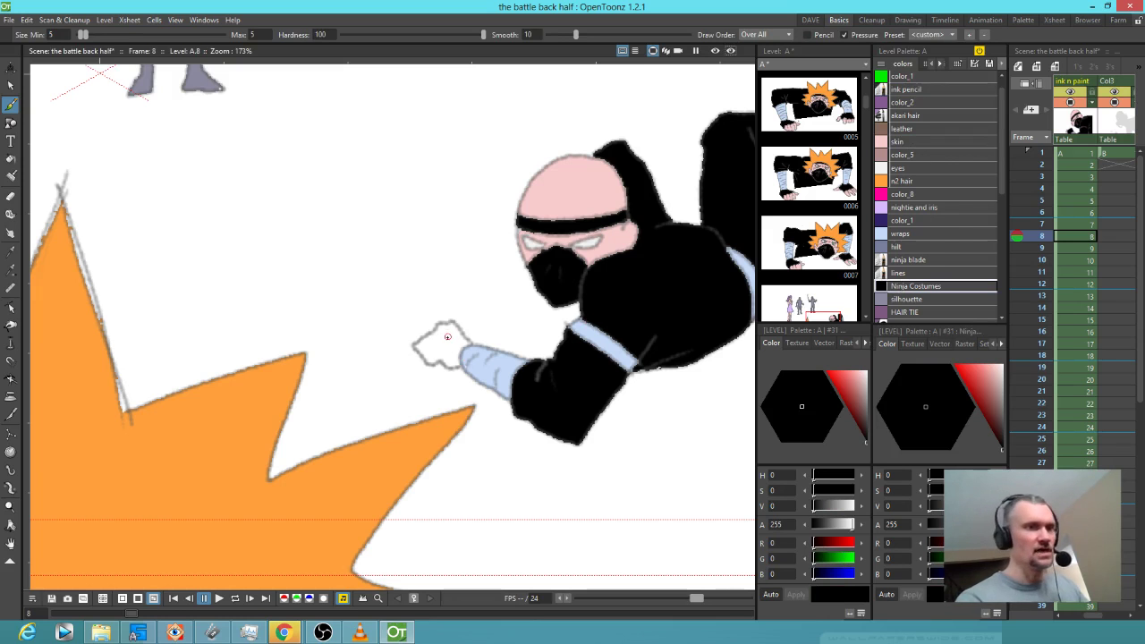
{"action": "key", "text": "j"}
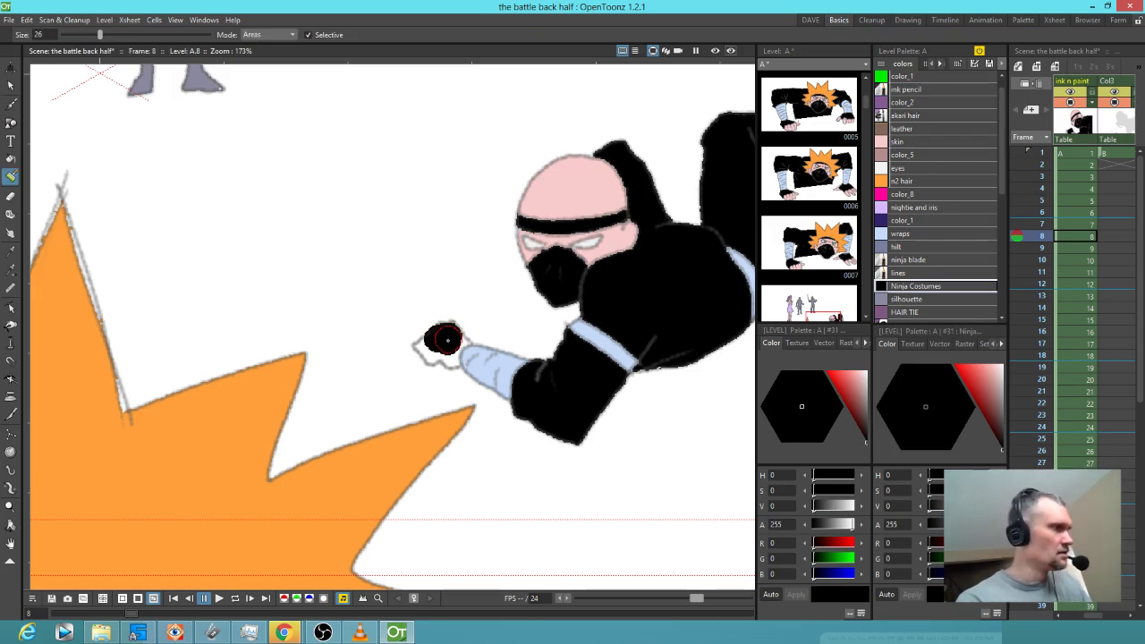
{"action": "key", "text": "u"}
{"action": "key", "text": "u"}
{"action": "key", "text": "u"}
{"action": "key", "text": "u"}
{"action": "key", "text": "u"}
{"action": "key", "text": "u"}
{"action": "key", "text": "u"}
{"action": "key", "text": "u"}
{"action": "key", "text": "u"}
{"action": "key", "text": "u"}
{"action": "key", "text": "u"}
{"action": "key", "text": "u"}
{"action": "key", "text": "u"}
{"action": "key", "text": "u"}
{"action": "key", "text": "u"}
{"action": "key", "text": "u"}
{"action": "key", "text": "u"}
{"action": "key", "text": "u"}
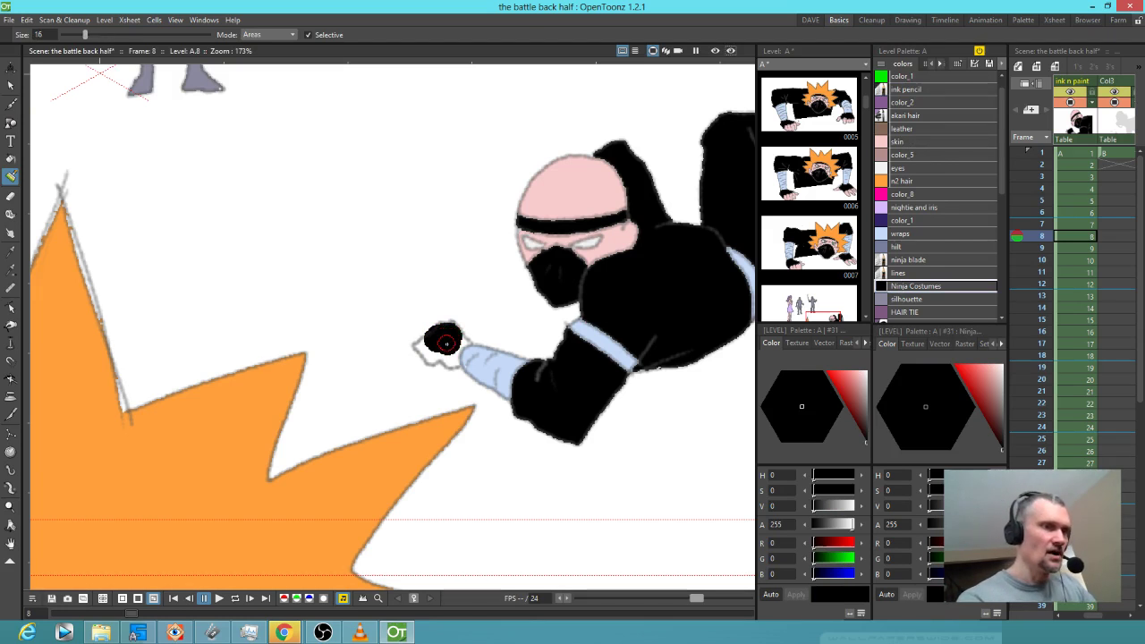
{"action": "mouse_move", "coordinate": [439, 343]}
{"action": "left_mouse_down"}
{"action": "mouse_move", "coordinate": [449, 359]}
{"action": "mouse_move", "coordinate": [463, 339]}
{"action": "left_mouse_up"}
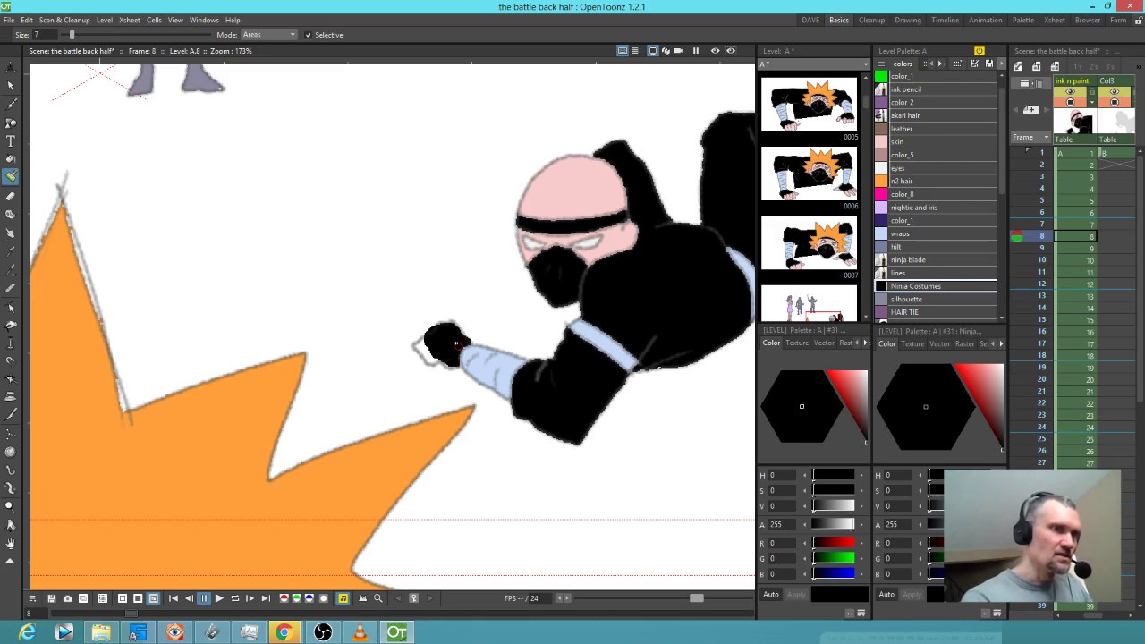
- Paint the bald ninja's exposed fingers in frame 8 with skin and erase stray marks above the hand
{"action": "left_click", "coordinate": [913, 143]}
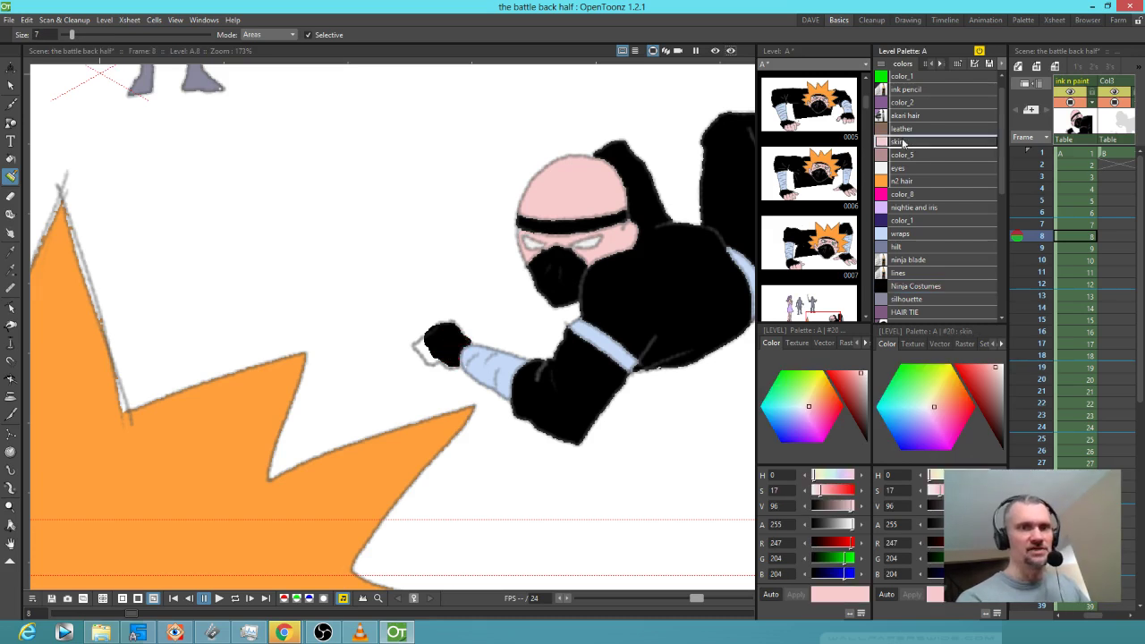
{"action": "mouse_move", "coordinate": [427, 340]}
{"action": "left_mouse_down"}
{"action": "mouse_move", "coordinate": [439, 350]}
{"action": "mouse_move", "coordinate": [426, 350]}
{"action": "left_mouse_up"}
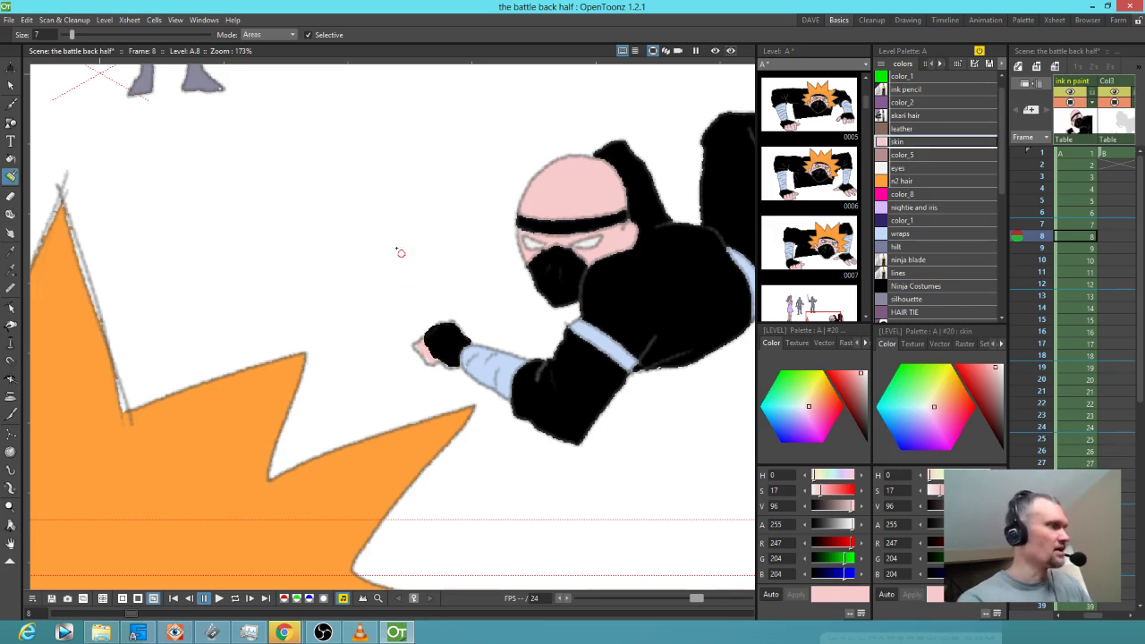
{"action": "key", "text": "a"}
{"action": "mouse_move", "coordinate": [416, 241]}
{"action": "left_mouse_down"}
{"action": "mouse_move", "coordinate": [465, 194]}
{"action": "mouse_move", "coordinate": [591, 118]}
{"action": "mouse_move", "coordinate": [404, 274]}
{"action": "mouse_move", "coordinate": [439, 239]}
{"action": "mouse_move", "coordinate": [432, 249]}
{"action": "left_mouse_up"}
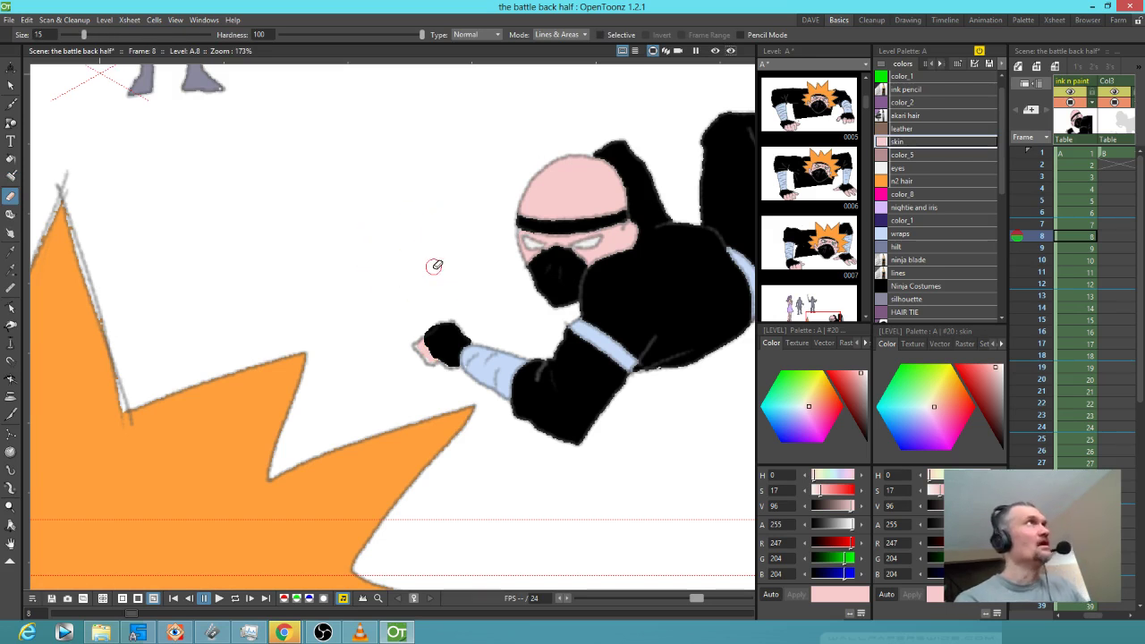
{"action": "scroll", "coordinate": [439, 266], "scroll_direction": "down", "scroll_amount": 2}
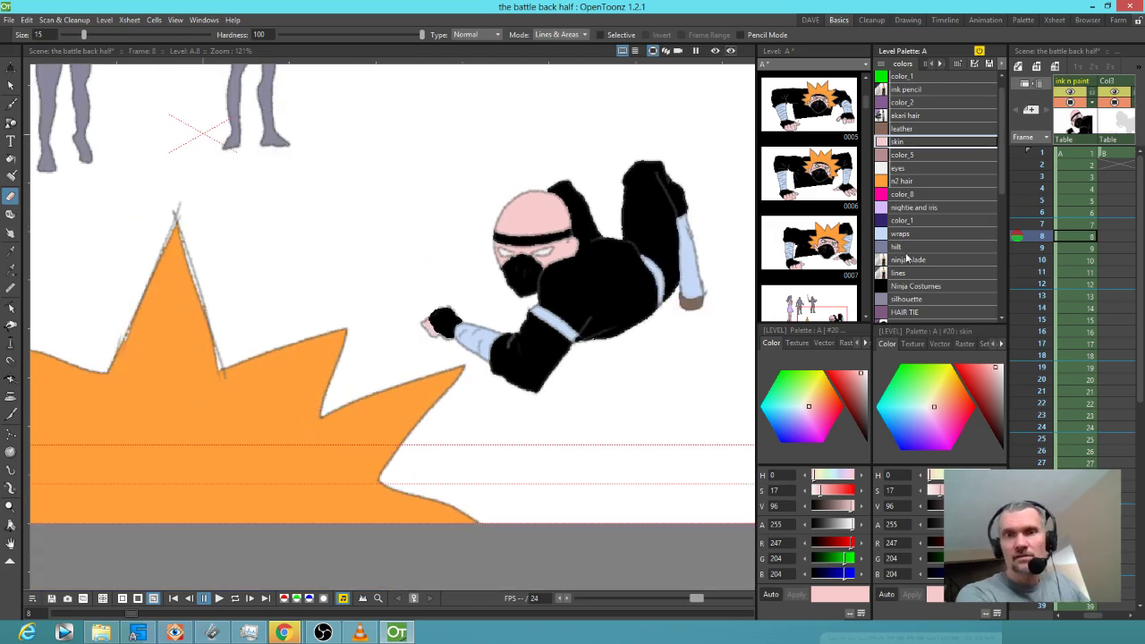
- Compare frames 9, 10 and 11 to see which areas still need painting, ending on frame 10
{"action": "left_click", "coordinate": [1074, 250]}
{"action": "scroll", "coordinate": [421, 223], "scroll_direction": "down", "scroll_amount": 3}
{"action": "scroll", "coordinate": [399, 198], "scroll_direction": "up", "scroll_amount": 1}
{"action": "left_click_drag", "start_coordinate": [398, 199], "coordinate": [471, 317]}
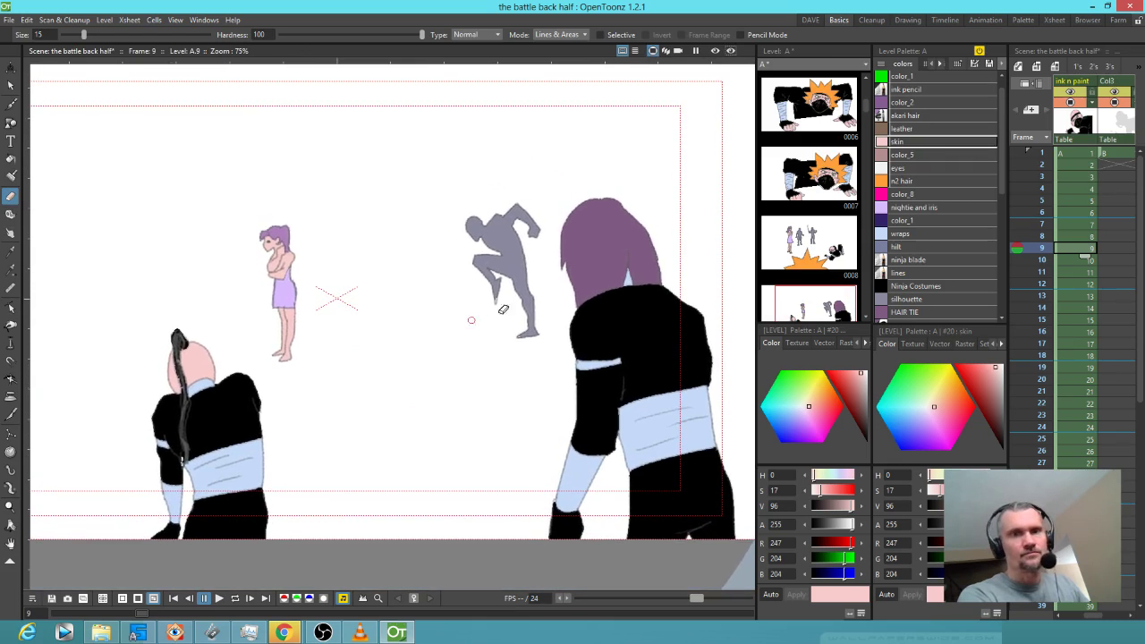
{"action": "left_click", "coordinate": [1071, 260]}
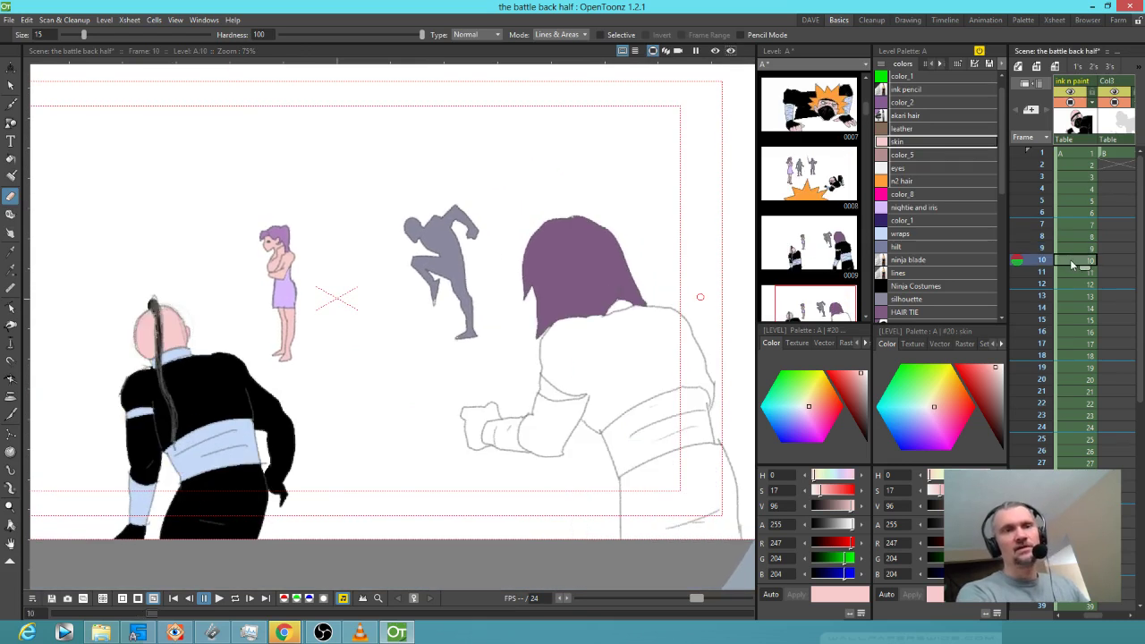
{"action": "left_click", "coordinate": [1074, 248]}
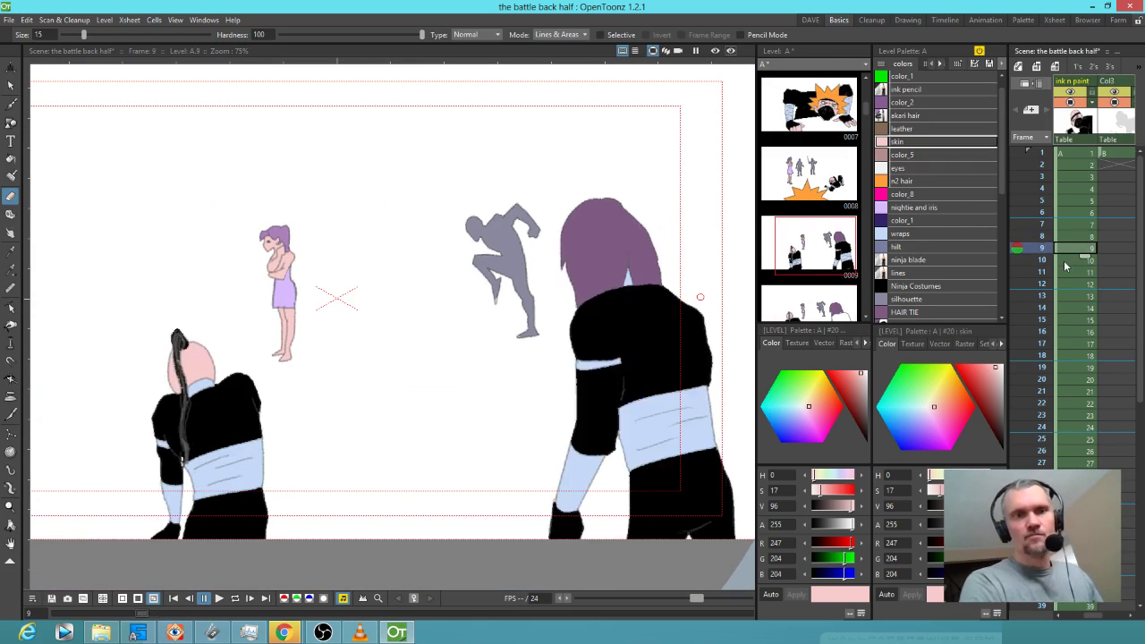
{"action": "left_click", "coordinate": [1066, 260]}
{"action": "left_click", "coordinate": [1062, 271]}
{"action": "left_click", "coordinate": [1072, 256]}
- Fill the purple-haired ninja's collar, arm band, forearm and waist wraps in frame 10 with the wraps style
{"action": "left_click", "coordinate": [917, 234]}
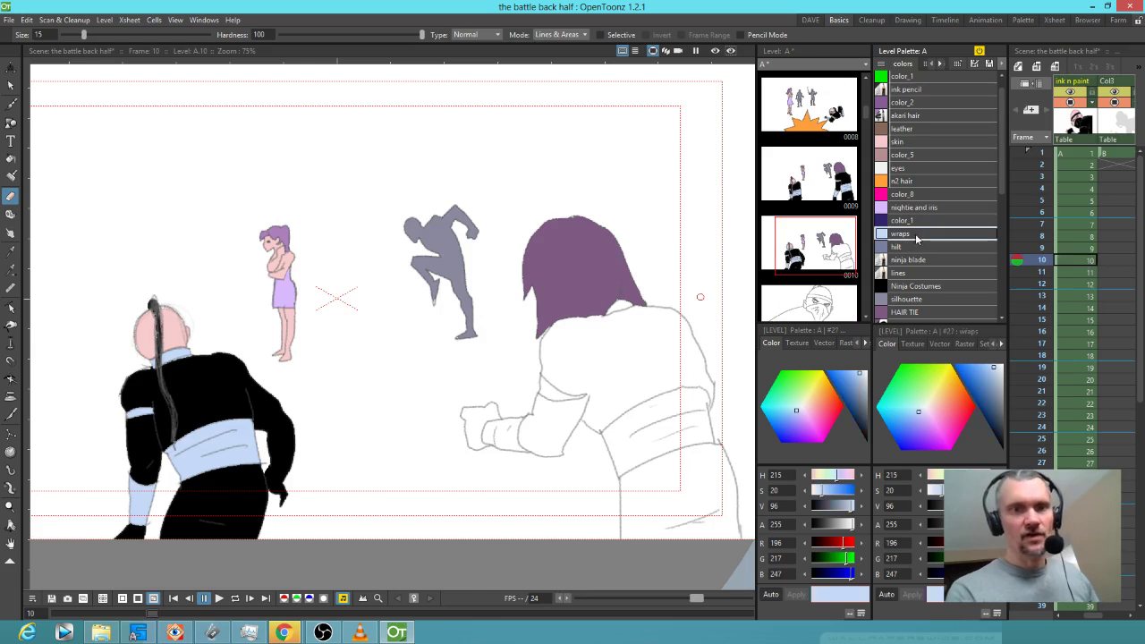
{"action": "key", "text": "f"}
{"action": "left_click", "coordinate": [625, 304]}
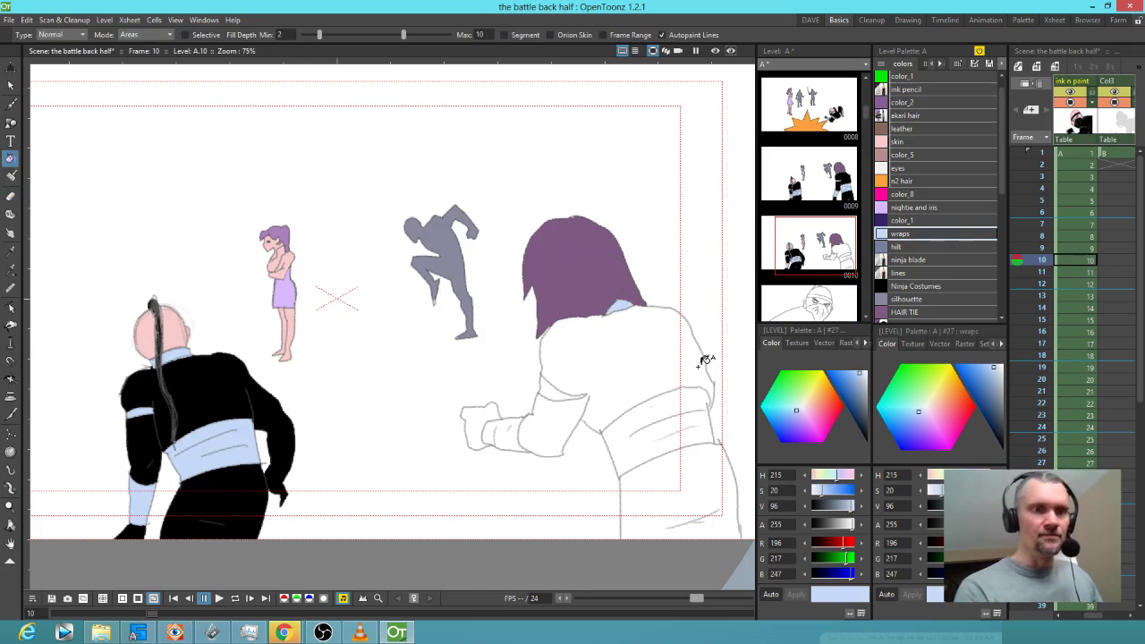
{"action": "left_click", "coordinate": [562, 390]}
{"action": "left_click", "coordinate": [527, 426]}
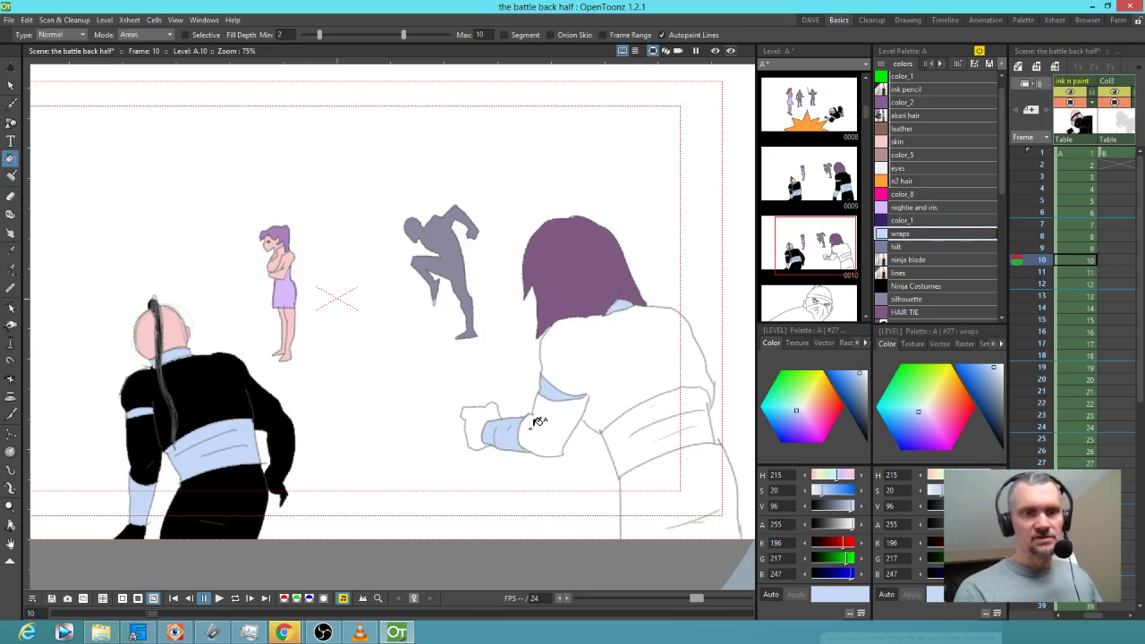
{"action": "left_click", "coordinate": [639, 422]}
- Fill the purple-haired ninja's torso, arm, glove and trousers in frame 10 with Ninja Costumes
{"action": "left_click", "coordinate": [916, 288]}
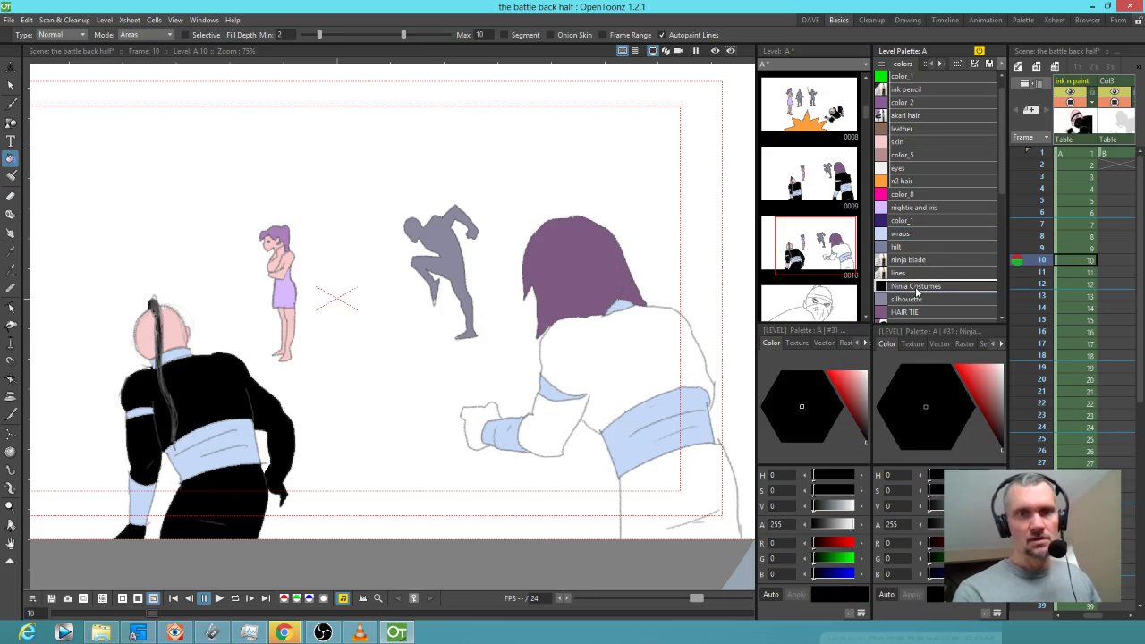
{"action": "left_click", "coordinate": [612, 379]}
{"action": "left_click", "coordinate": [487, 414]}
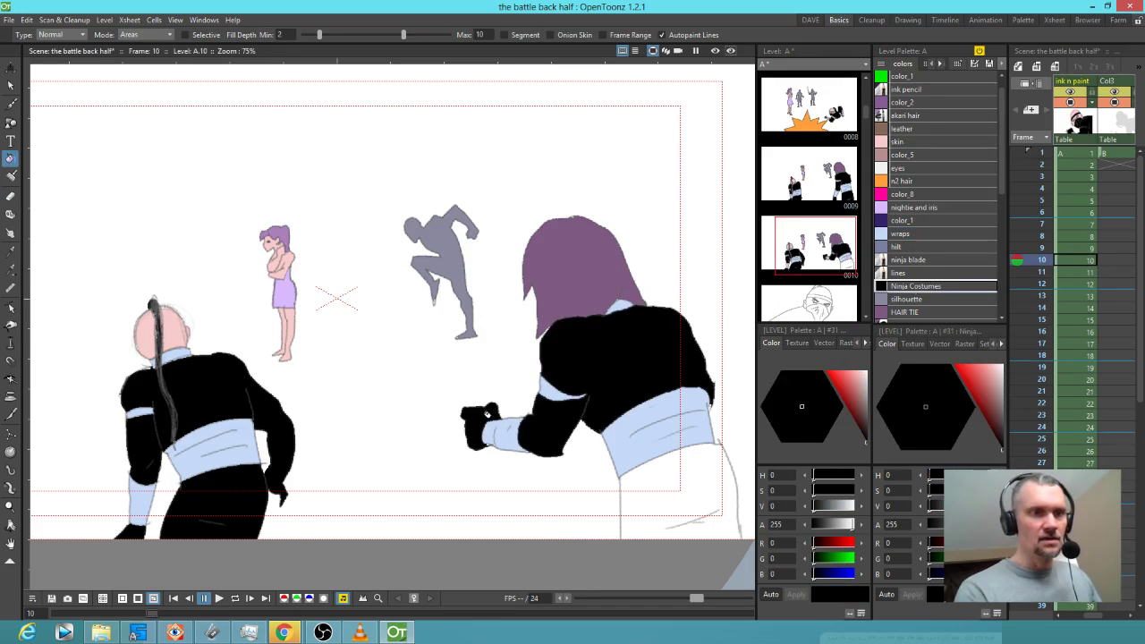
{"action": "left_click", "coordinate": [700, 470]}
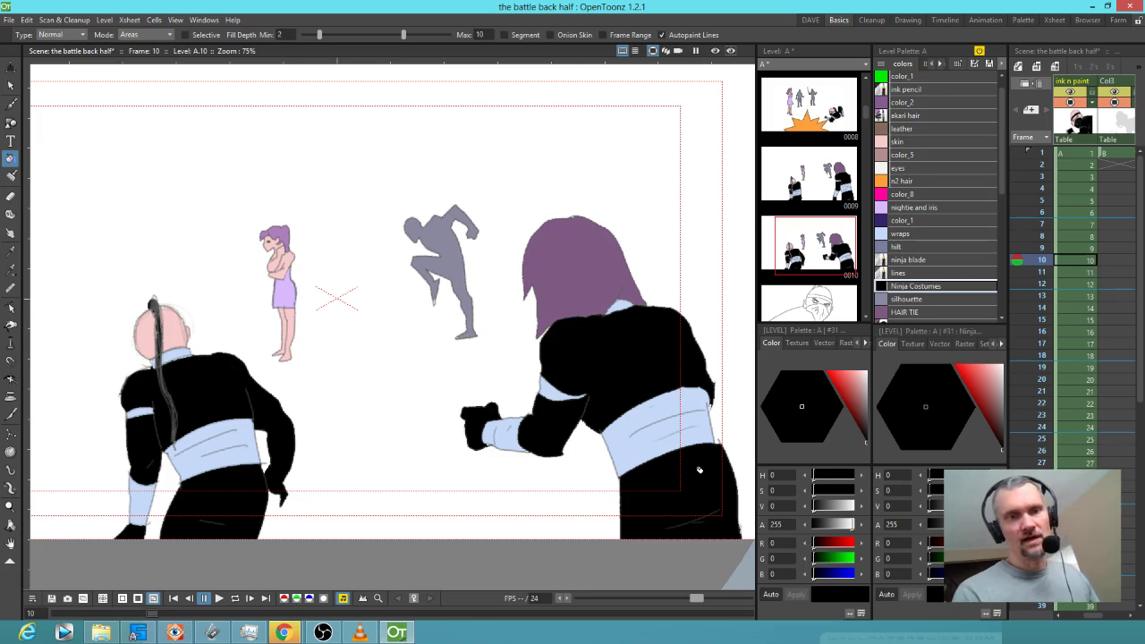
- Extend the outer edge of the purple-haired ninja's waist wrap with the wraps style using the Paint Brush
{"action": "left_click", "coordinate": [905, 234]}
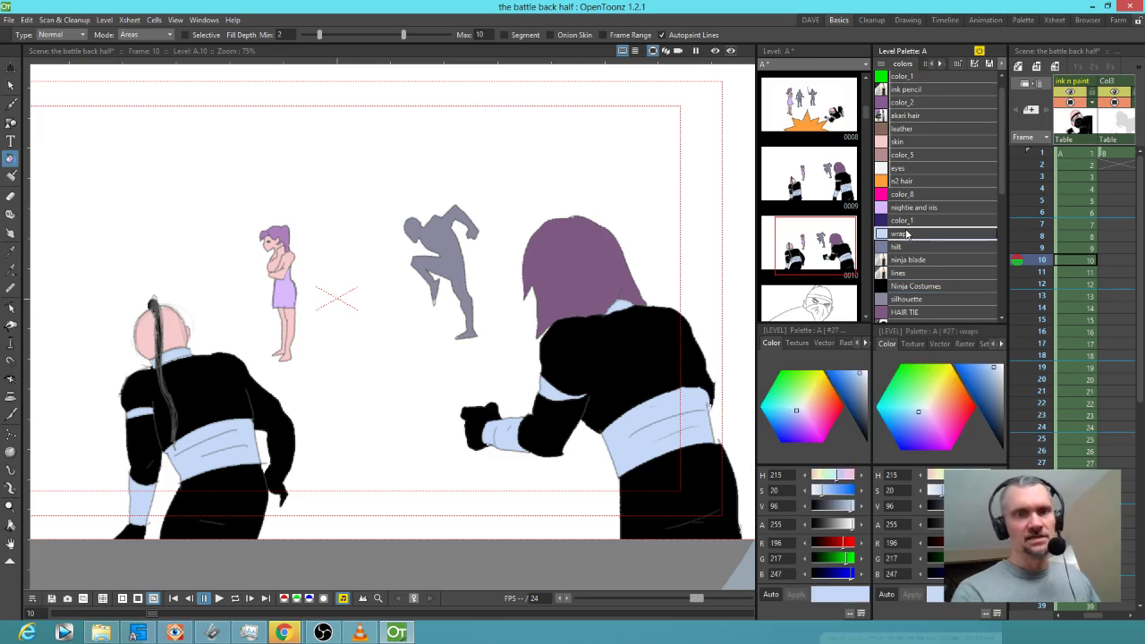
{"action": "key", "text": "j"}
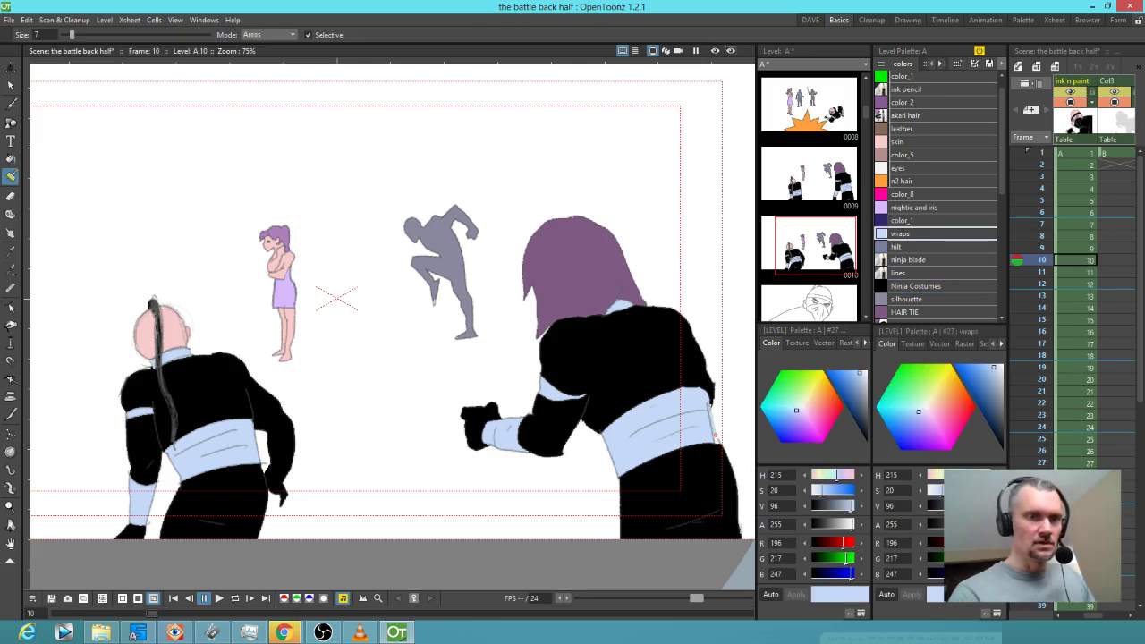
{"action": "left_click_drag", "start_coordinate": [708, 407], "coordinate": [719, 453]}
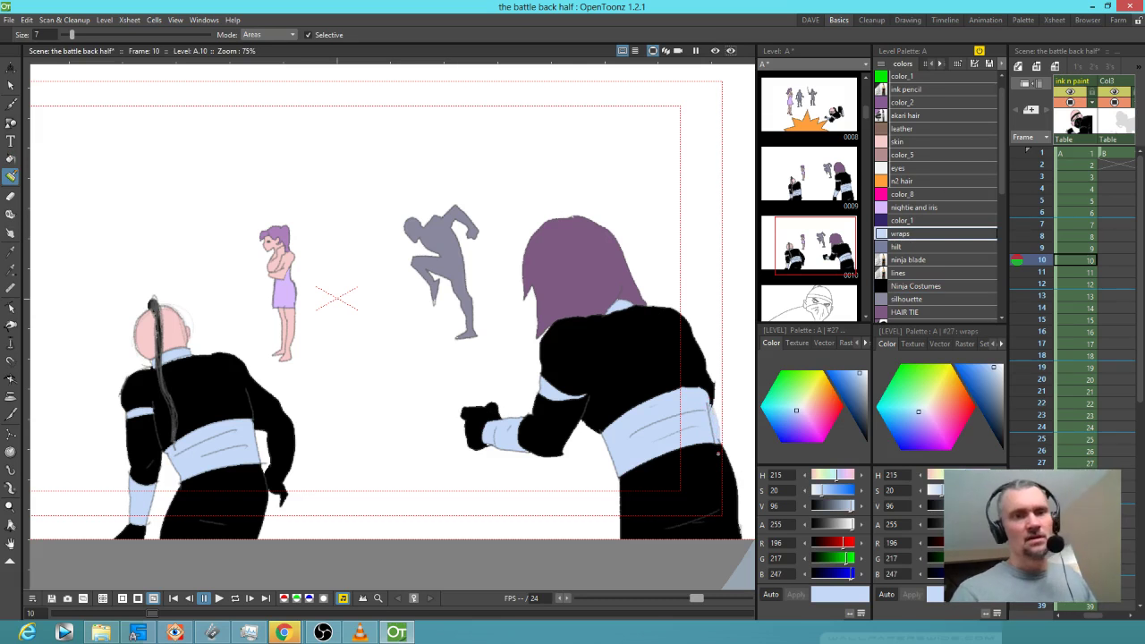
- Outline the waist wrap's new outer edge with the ink pencil style using the Brush, and go to frame 11
{"action": "left_click", "coordinate": [917, 89]}
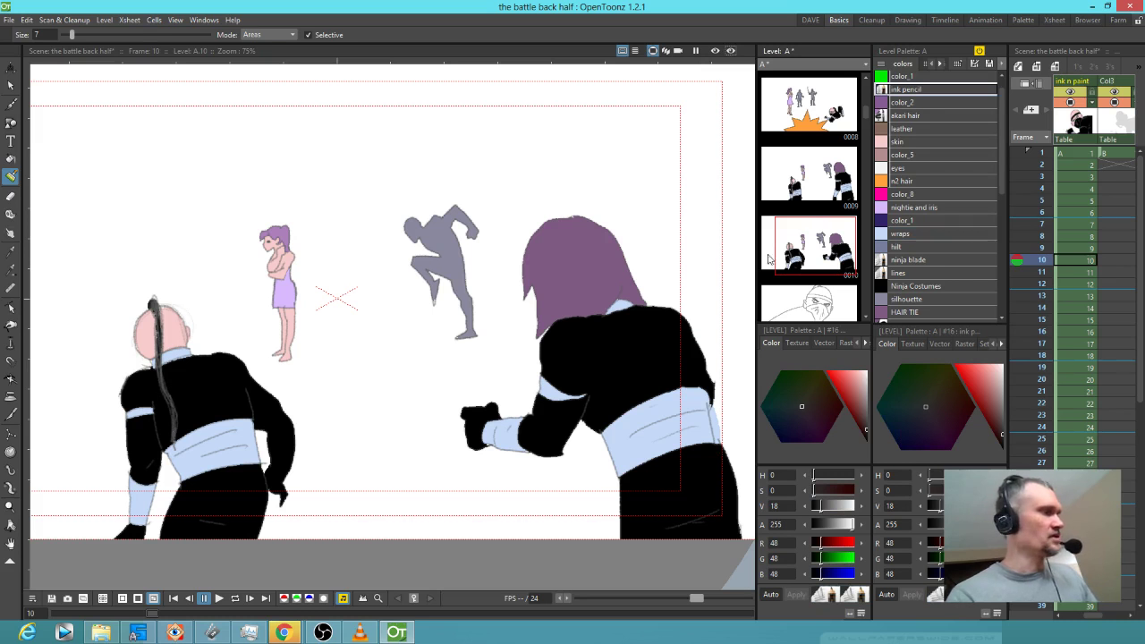
{"action": "key", "text": "b"}
{"action": "left_click_drag", "start_coordinate": [710, 402], "coordinate": [718, 448]}
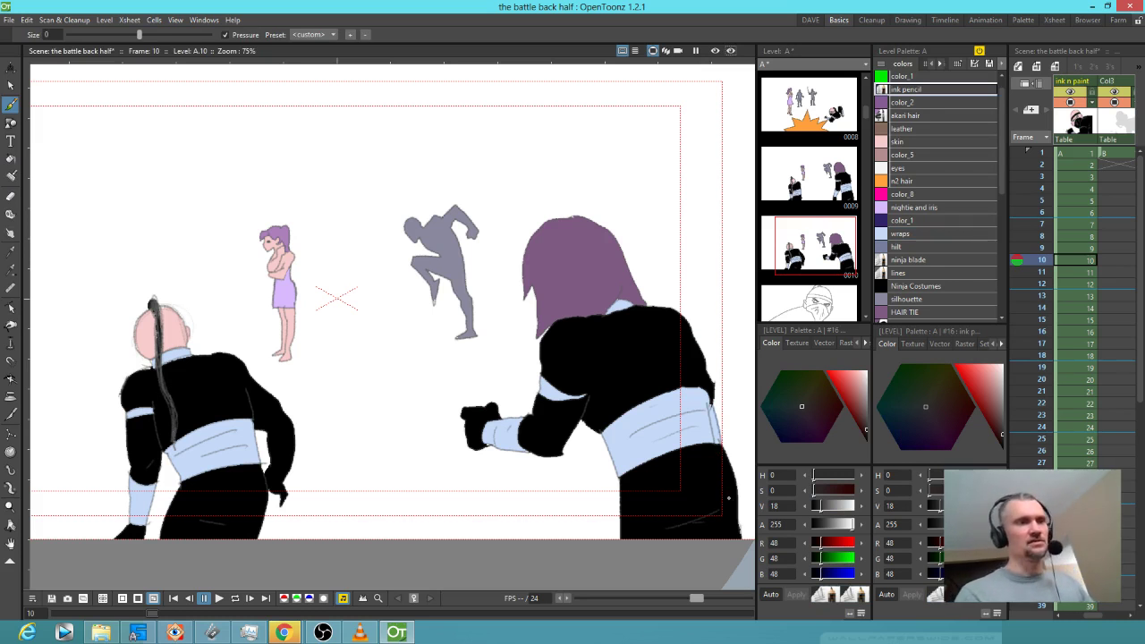
{"action": "scroll", "coordinate": [627, 362], "scroll_direction": "down", "scroll_amount": 2}
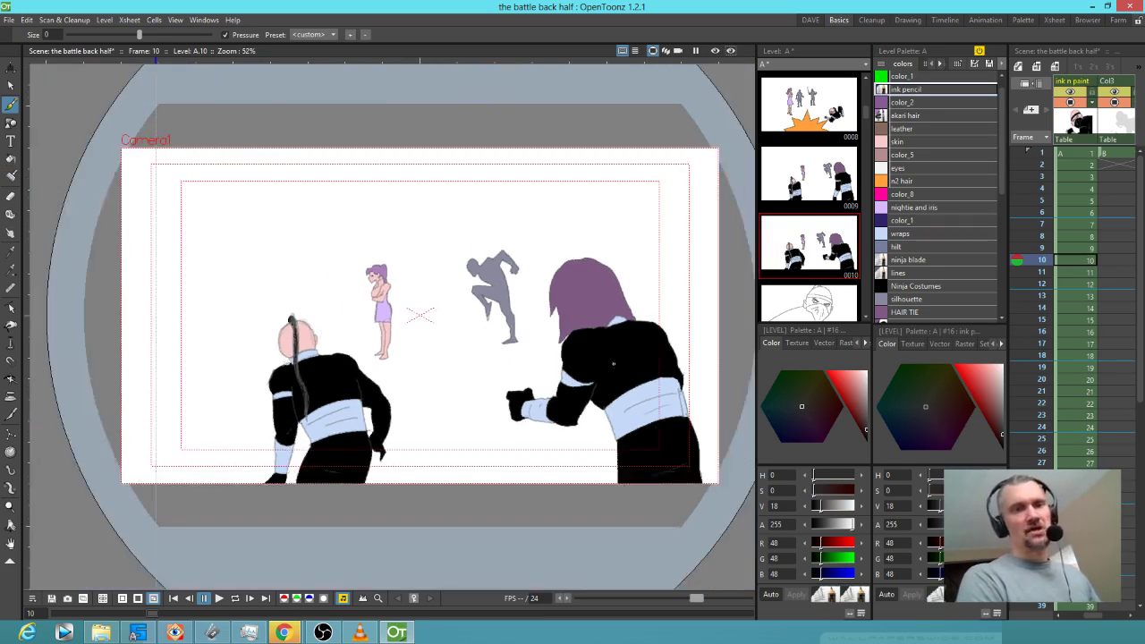
{"action": "left_click", "coordinate": [1073, 272]}
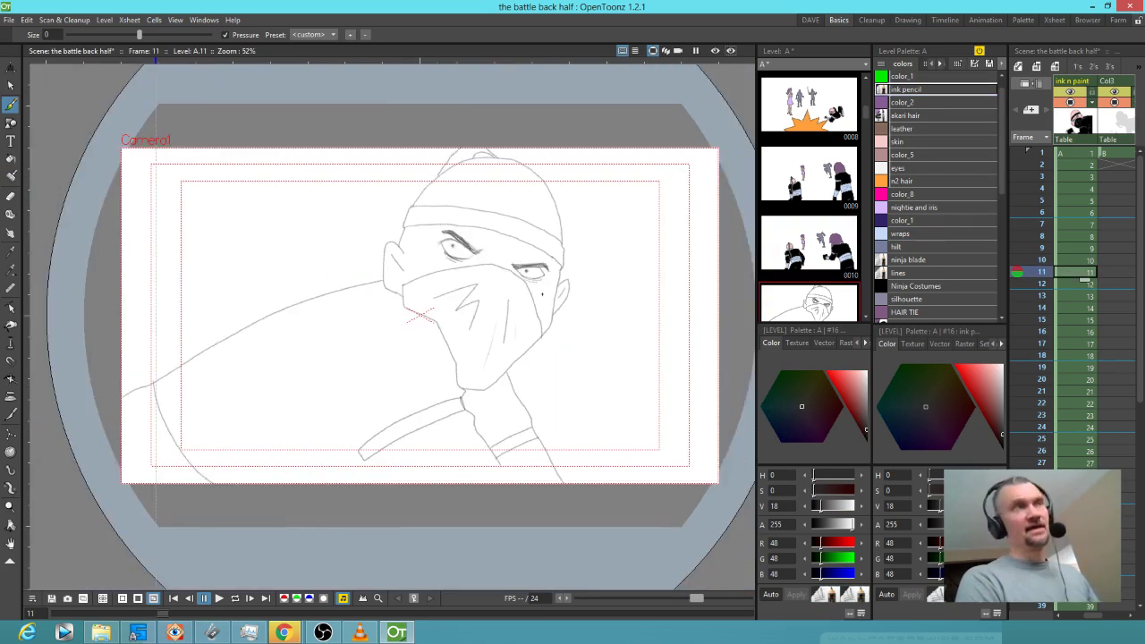